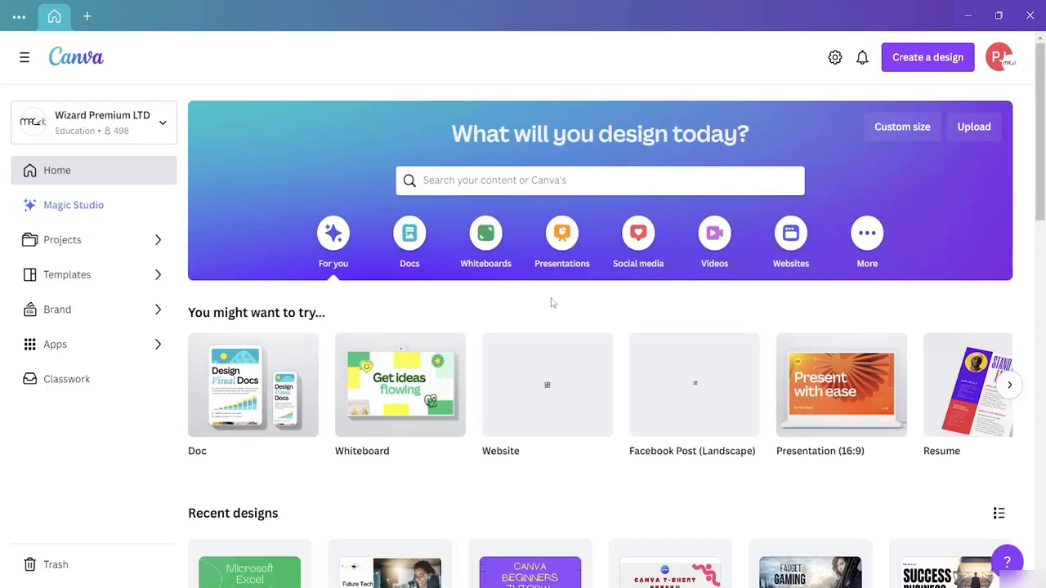
- Create a new blank design with a custom size of 4500 × 4500 px
{"action": "left_click", "coordinate": [922, 63]}
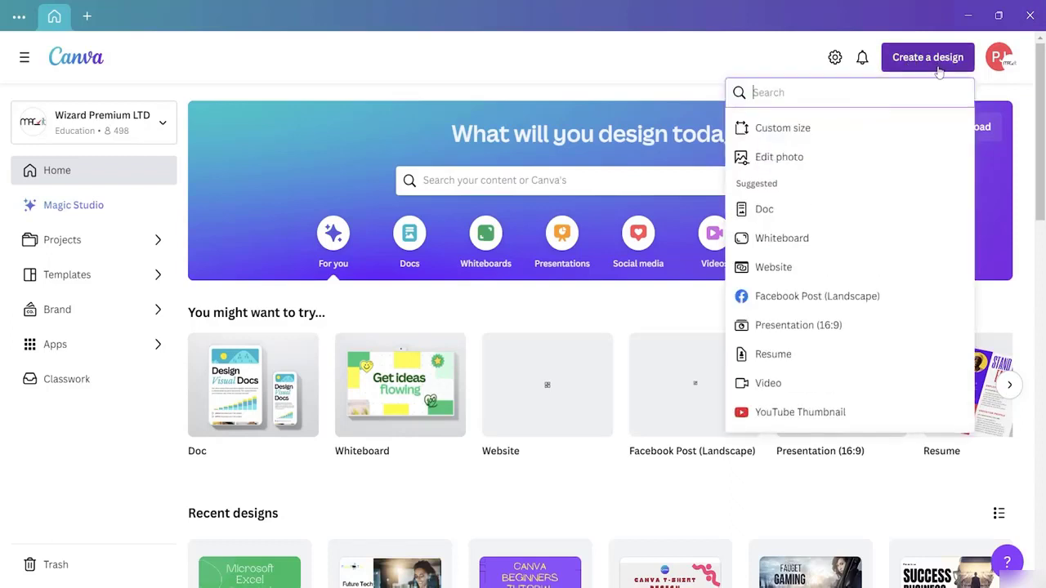
{"action": "left_click", "coordinate": [854, 129]}
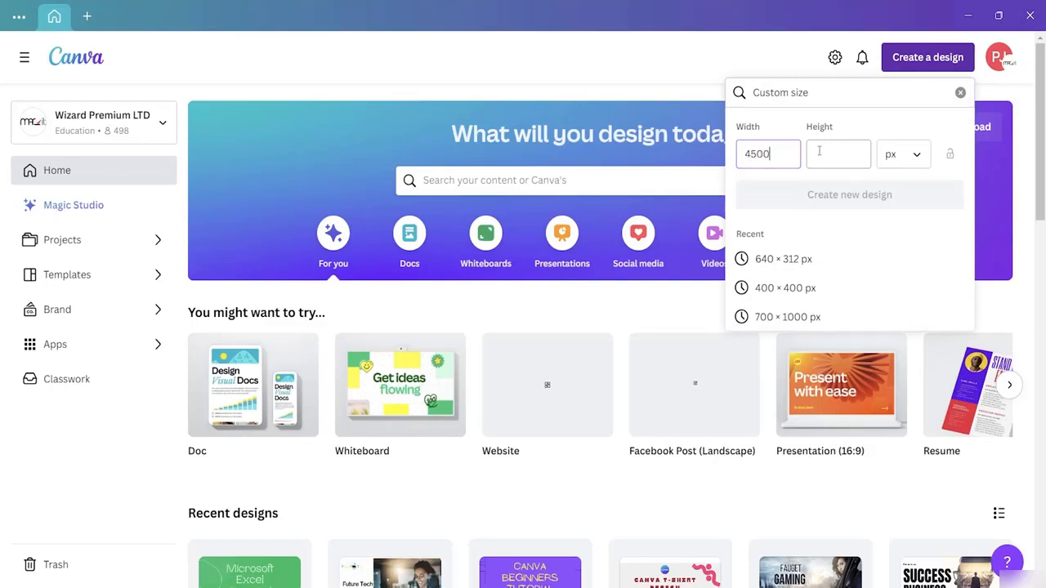
{"action": "left_click", "coordinate": [834, 159]}
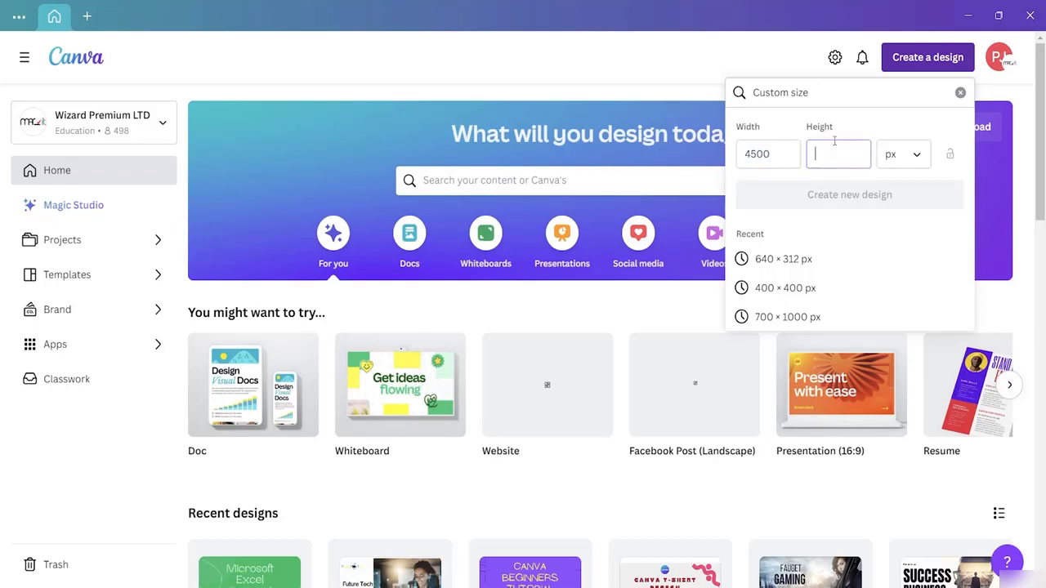
{"action": "type", "text": "4500"}
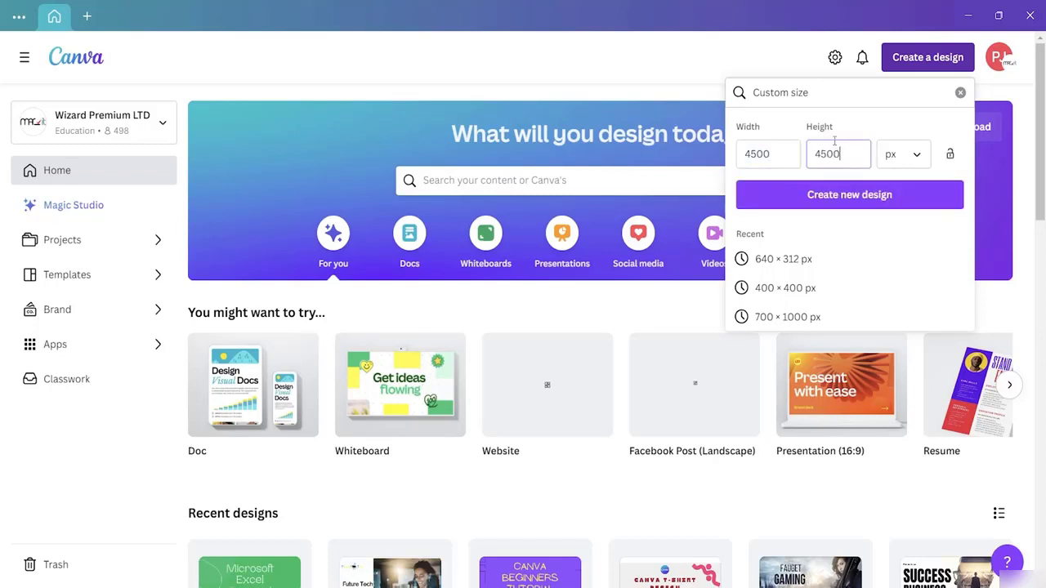
{"action": "left_click", "coordinate": [852, 196]}
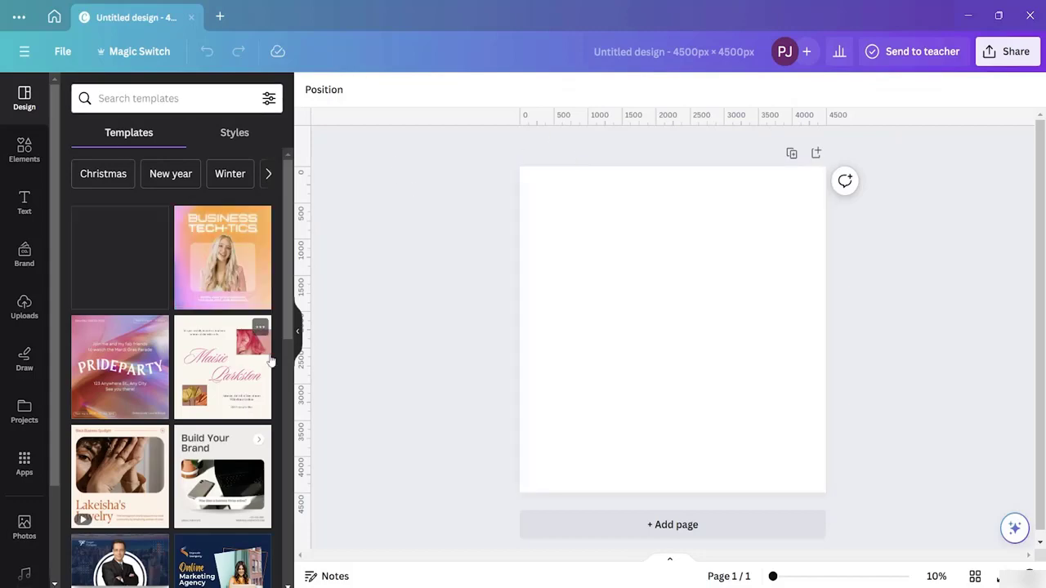
{"action": "scroll", "coordinate": [288, 360], "scroll_direction": "down", "scroll_amount": 10}
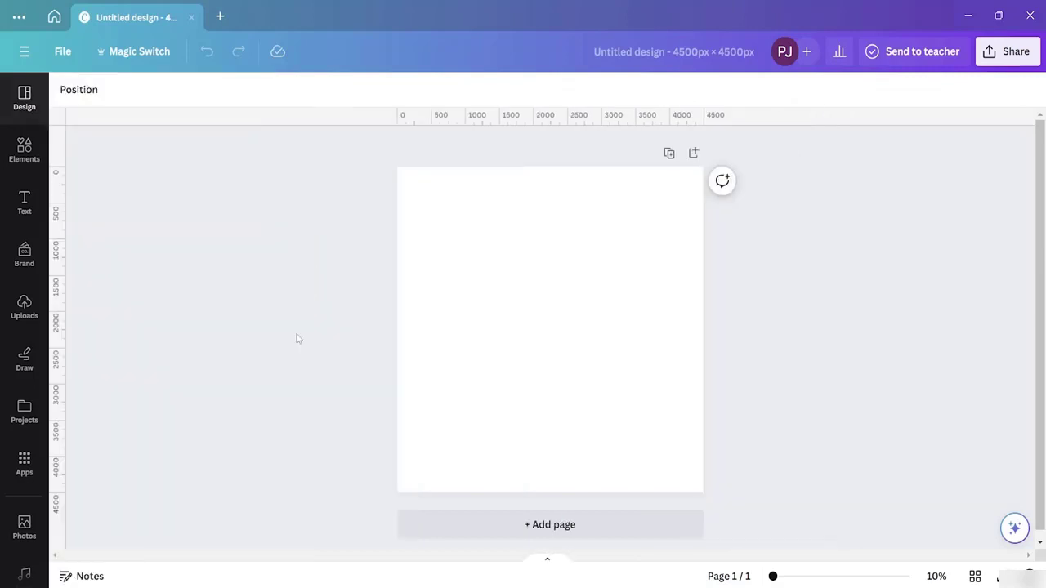
{"action": "left_click", "coordinate": [299, 331]}
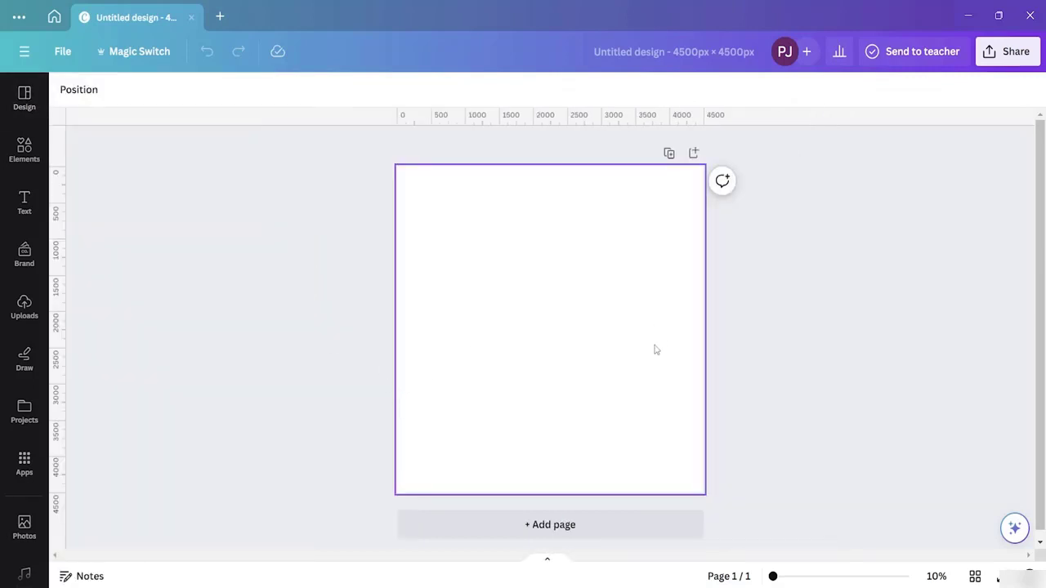
{"action": "left_click", "coordinate": [598, 309]}
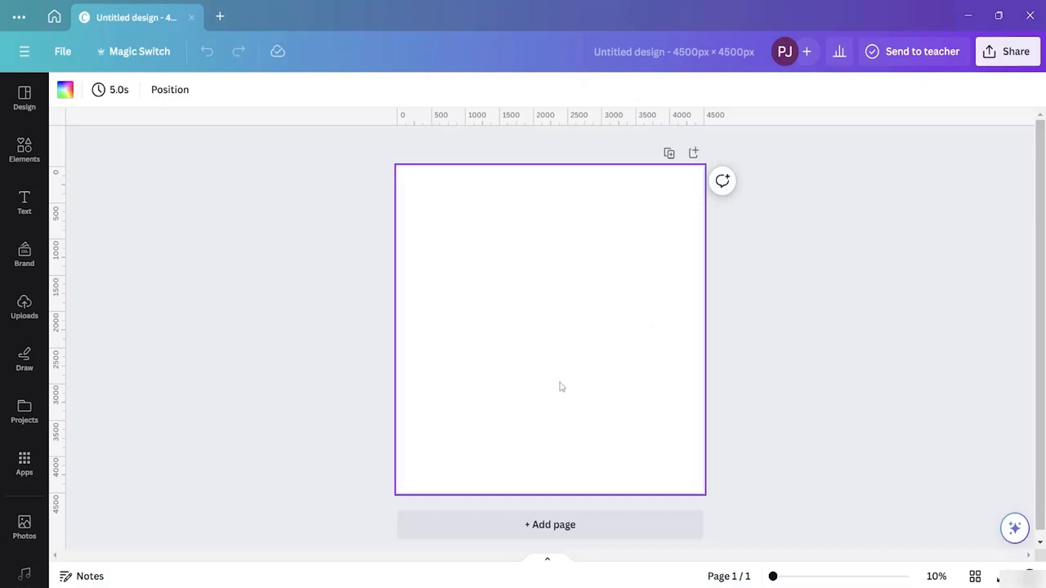
- Search the elements library for "sunset" and show all the matching graphics
{"action": "left_click", "coordinate": [26, 149]}
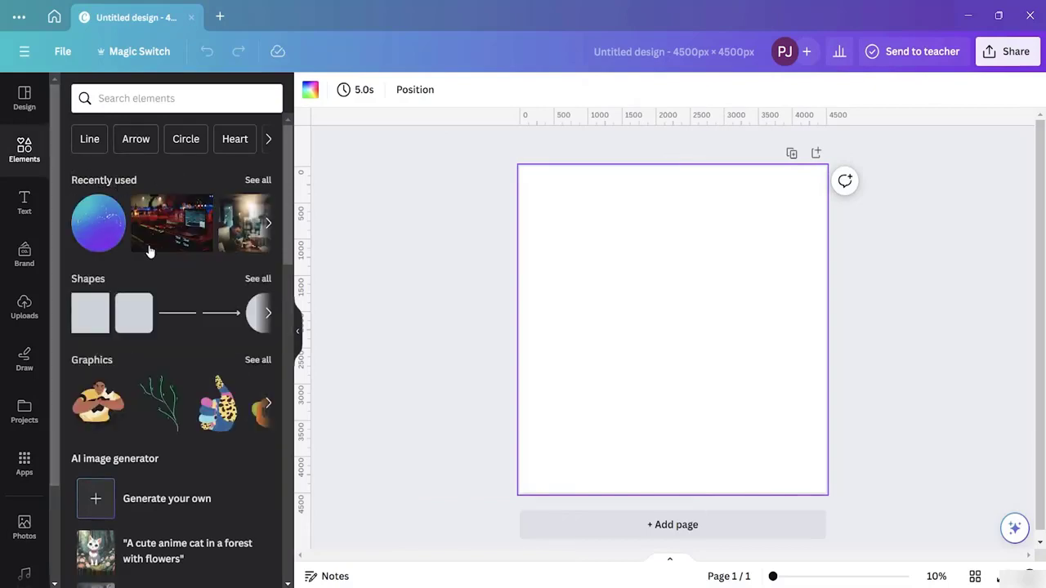
{"action": "scroll", "coordinate": [161, 263], "scroll_direction": "down", "scroll_amount": 3}
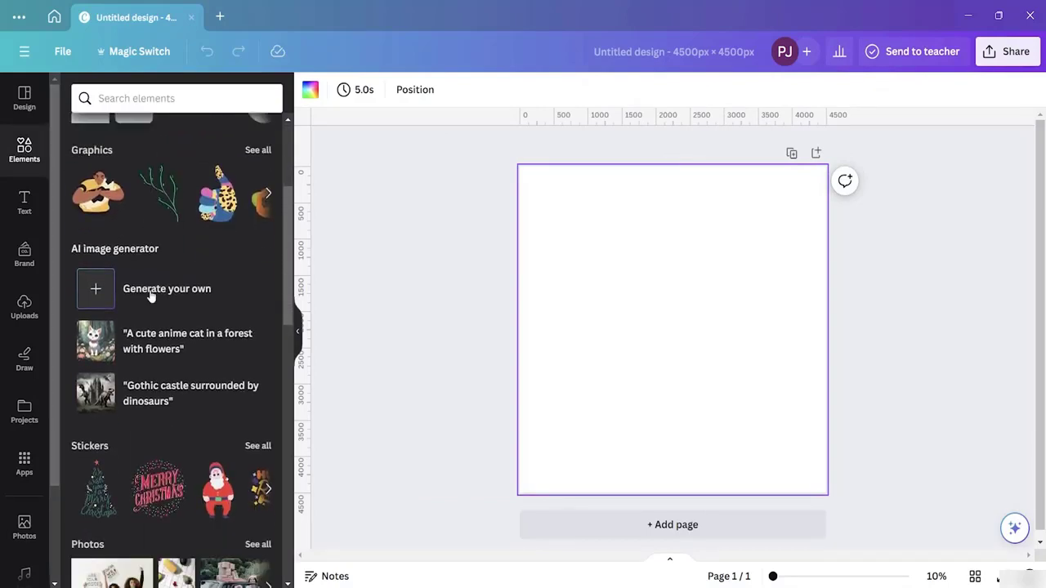
{"action": "scroll", "coordinate": [152, 296], "scroll_direction": "down", "scroll_amount": 3}
{"action": "scroll", "coordinate": [163, 286], "scroll_direction": "up", "scroll_amount": 6}
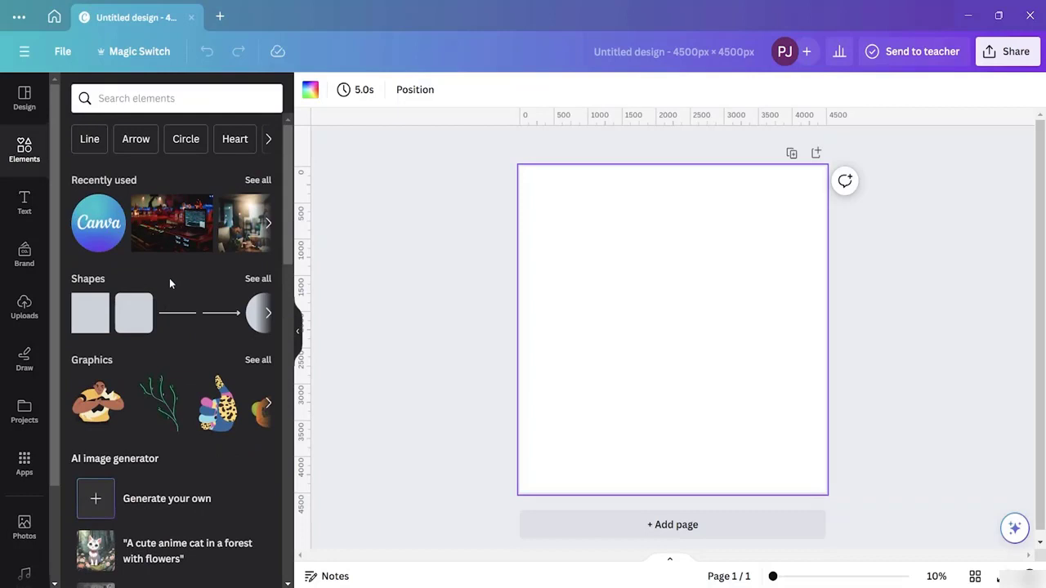
{"action": "left_click", "coordinate": [183, 97]}
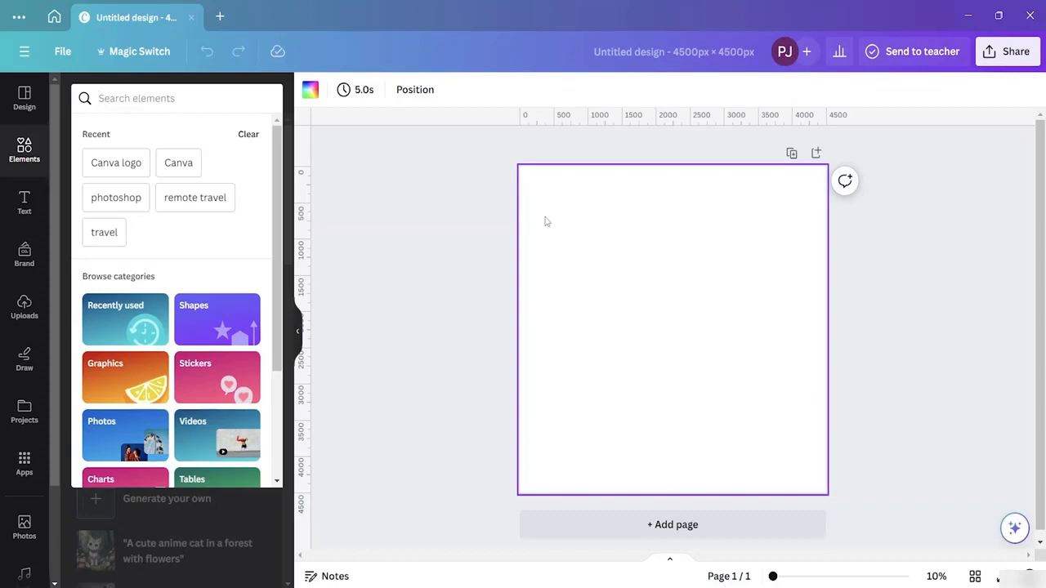
{"action": "type", "text": "suns"}
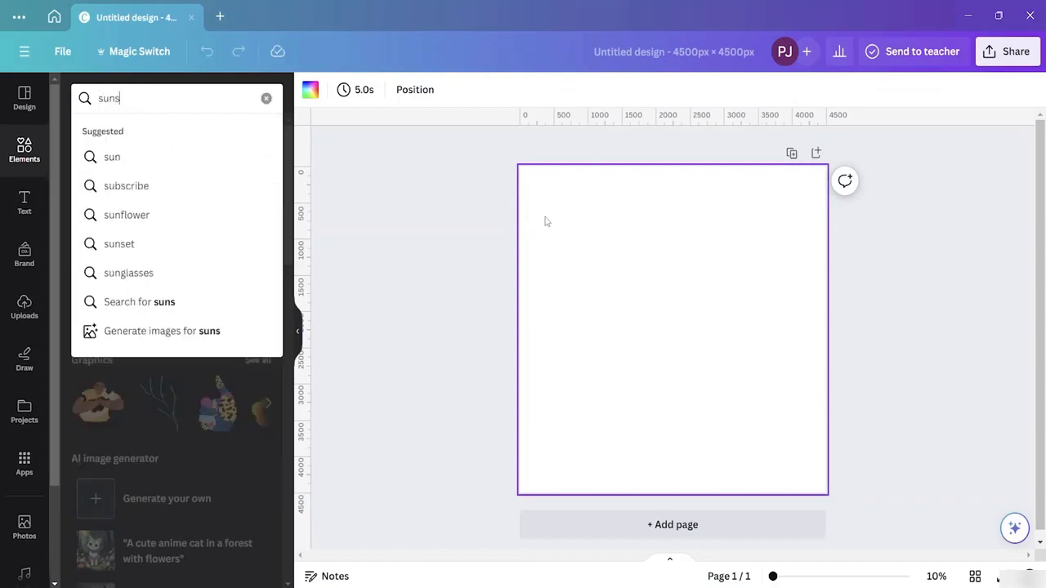
{"action": "type", "text": "et"}
{"action": "key", "text": "Return"}
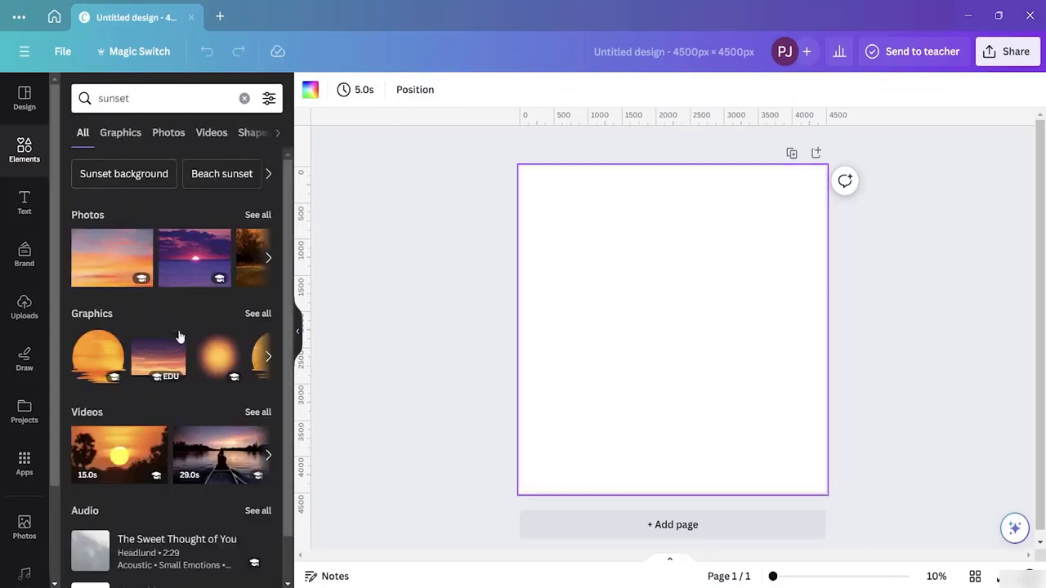
{"action": "left_click", "coordinate": [257, 314]}
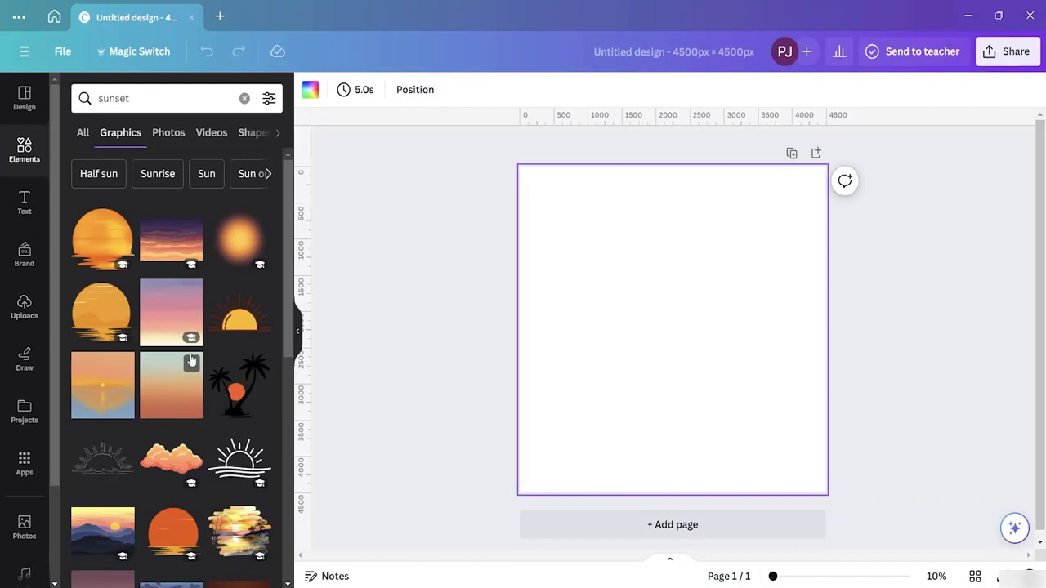
- Add the round sunset graphic with golden, orange and red horizontal bands and thin gaps to the page
{"action": "scroll", "coordinate": [163, 380], "scroll_direction": "down", "scroll_amount": 4}
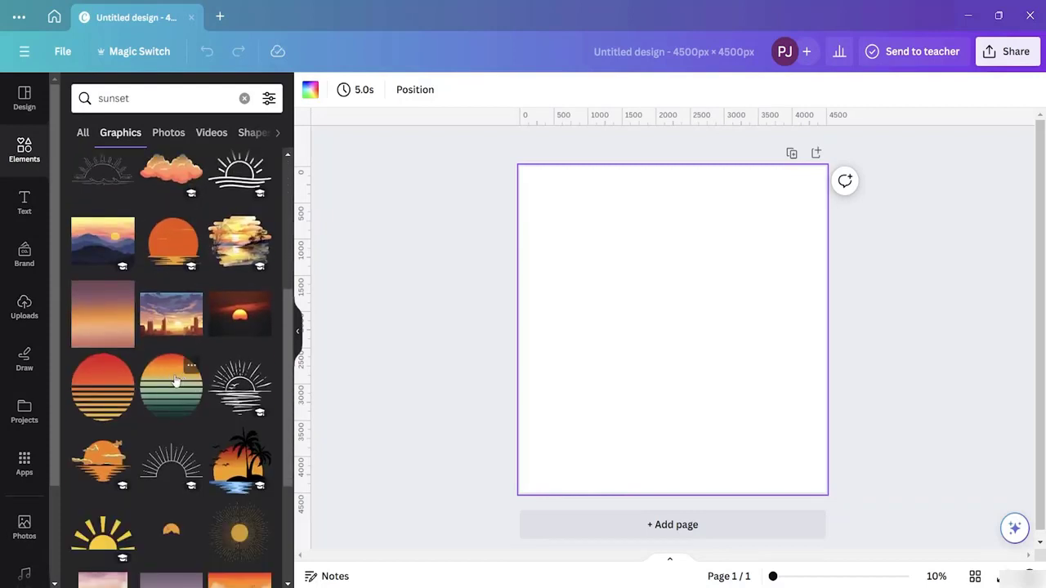
{"action": "scroll", "coordinate": [196, 359], "scroll_direction": "down", "scroll_amount": 6}
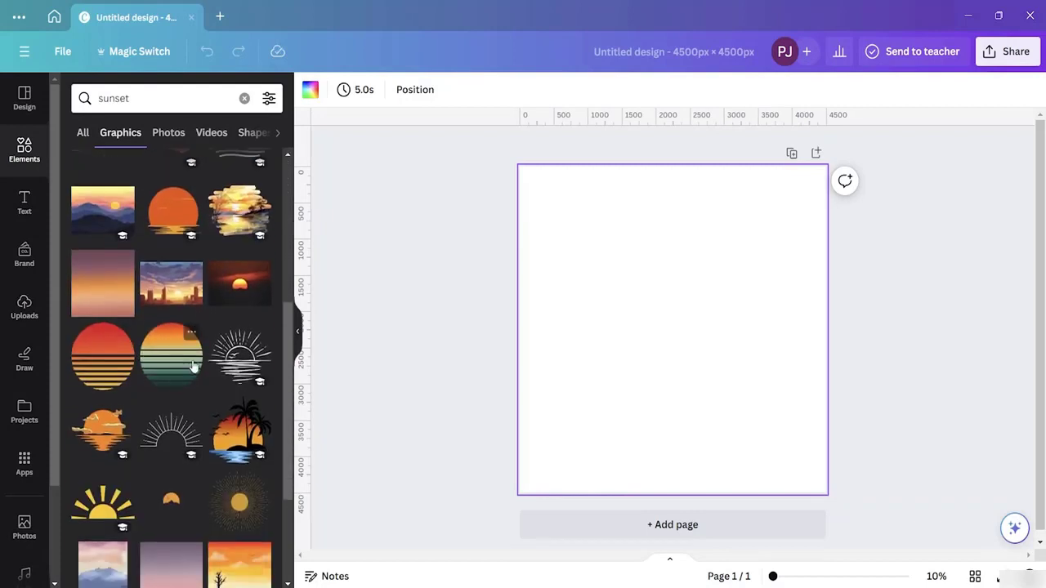
{"action": "scroll", "coordinate": [189, 362], "scroll_direction": "down", "scroll_amount": 1}
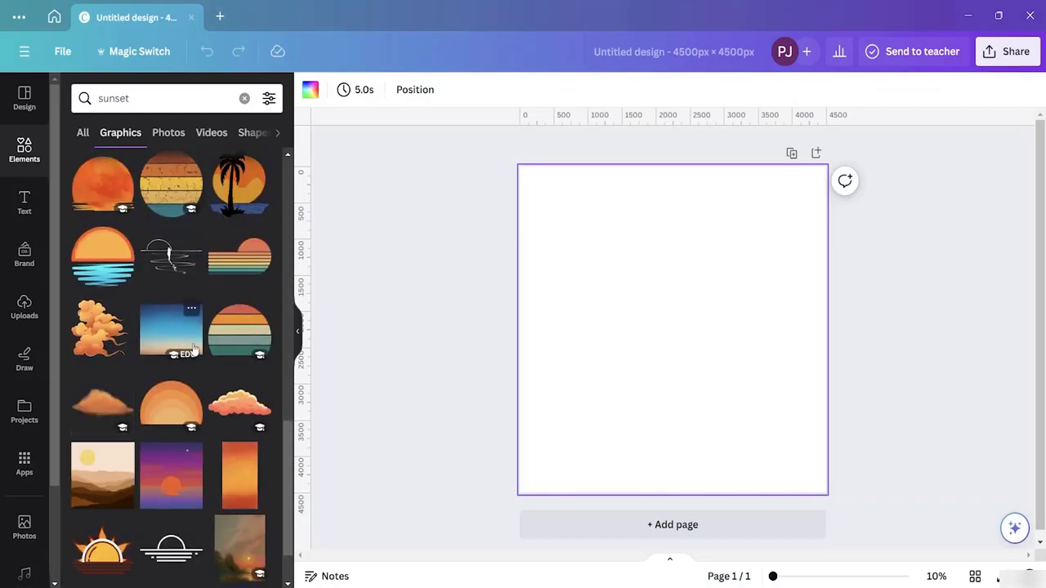
{"action": "scroll", "coordinate": [190, 350], "scroll_direction": "down", "scroll_amount": 1}
{"action": "scroll", "coordinate": [190, 354], "scroll_direction": "down", "scroll_amount": 5}
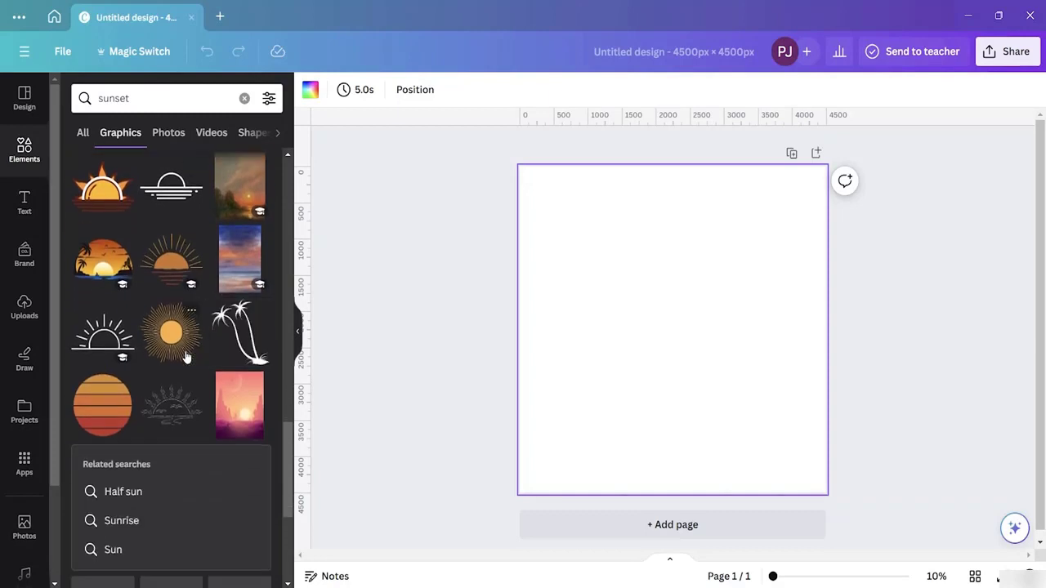
{"action": "left_click", "coordinate": [106, 423]}
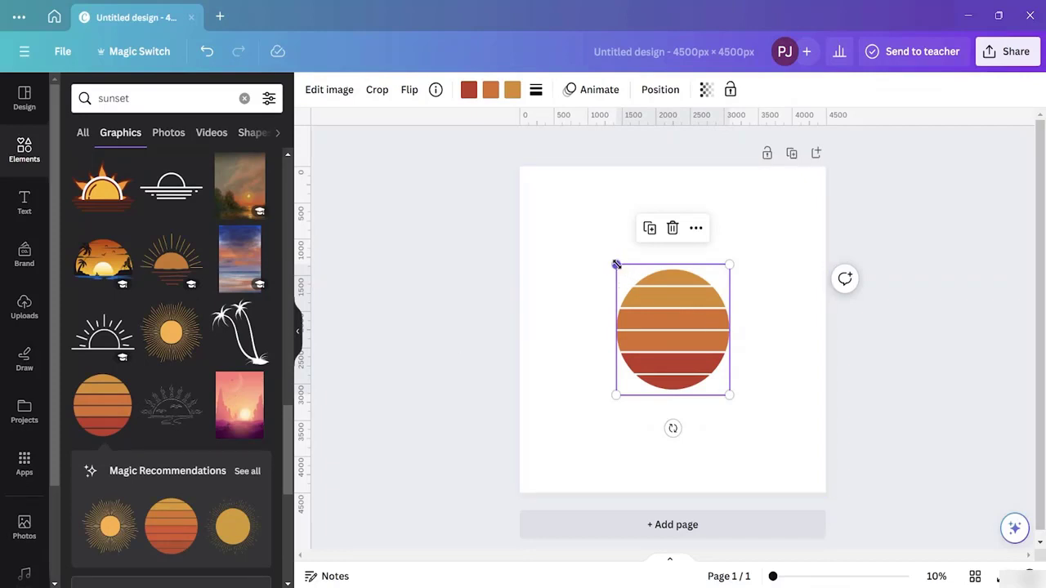
- Enlarge the striped sunset graphic to about 3200 px wide and keep it centred on the page
{"action": "left_click_drag", "start_coordinate": [616, 264], "coordinate": [559, 199]}
{"action": "left_click_drag", "start_coordinate": [728, 395], "coordinate": [780, 447]}
{"action": "left_click_drag", "start_coordinate": [672, 311], "coordinate": [687, 318]}
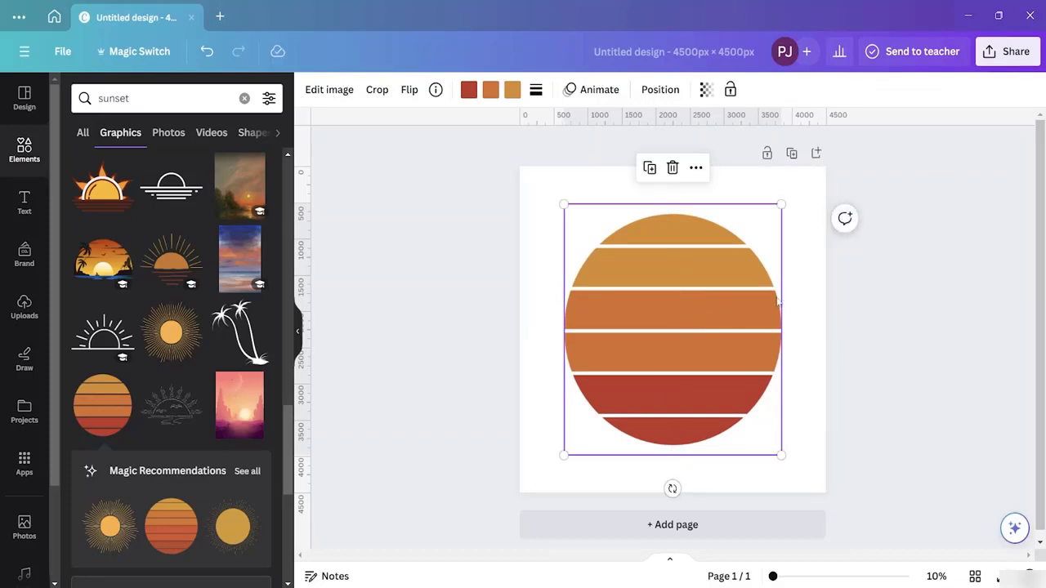
{"action": "left_click", "coordinate": [794, 294]}
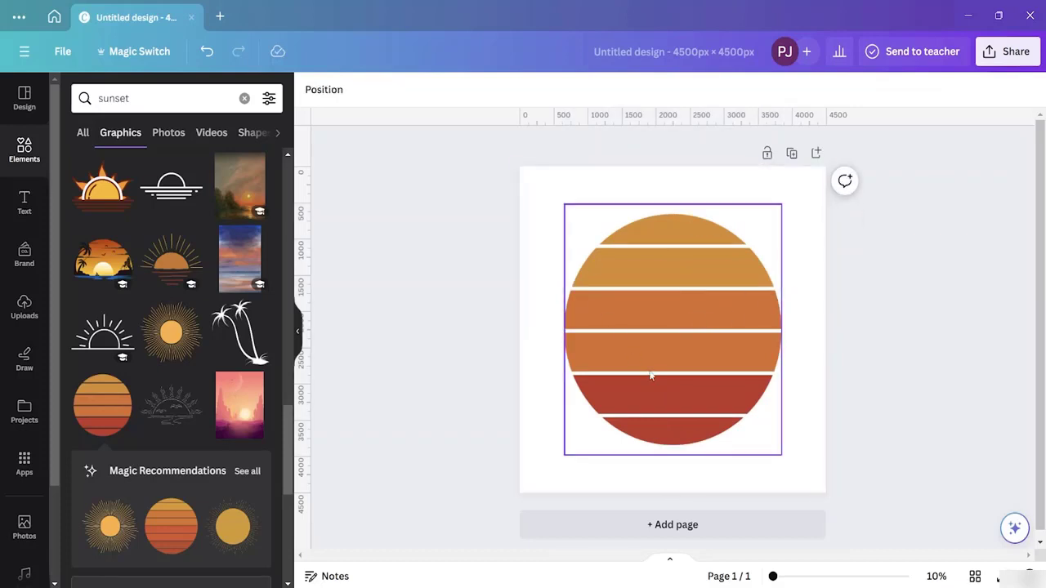
- Recolour the golden upper bands of the sunset graphic to the pale peach #FFCE93
{"action": "left_click", "coordinate": [719, 341]}
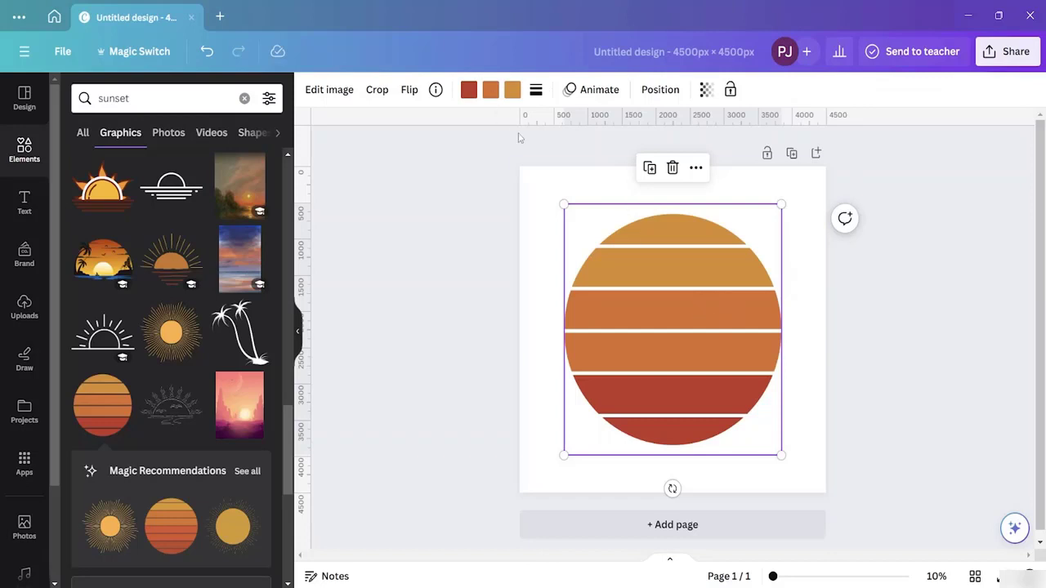
{"action": "left_click", "coordinate": [512, 91]}
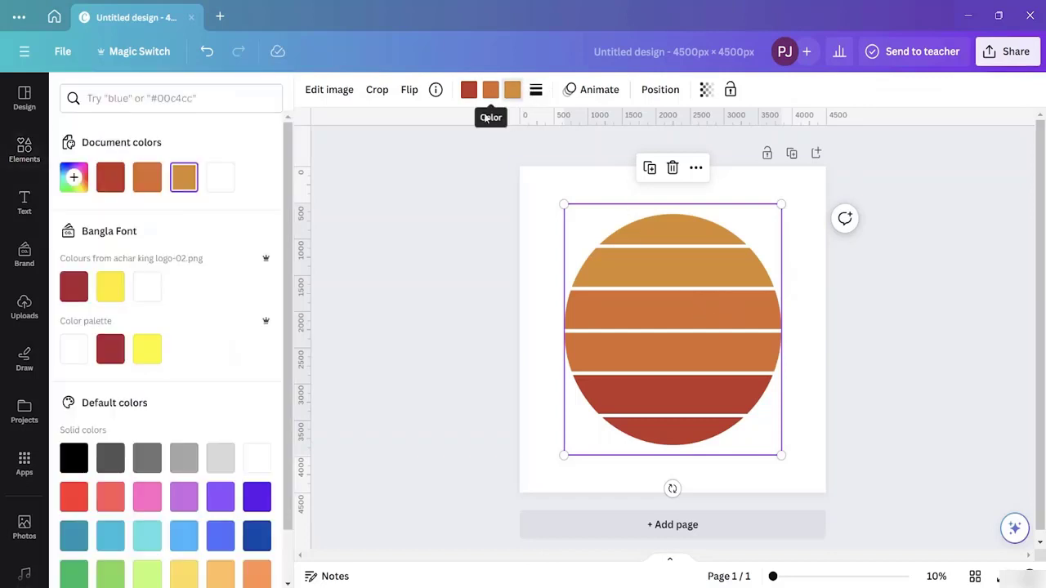
{"action": "scroll", "coordinate": [122, 507], "scroll_direction": "down", "scroll_amount": 2}
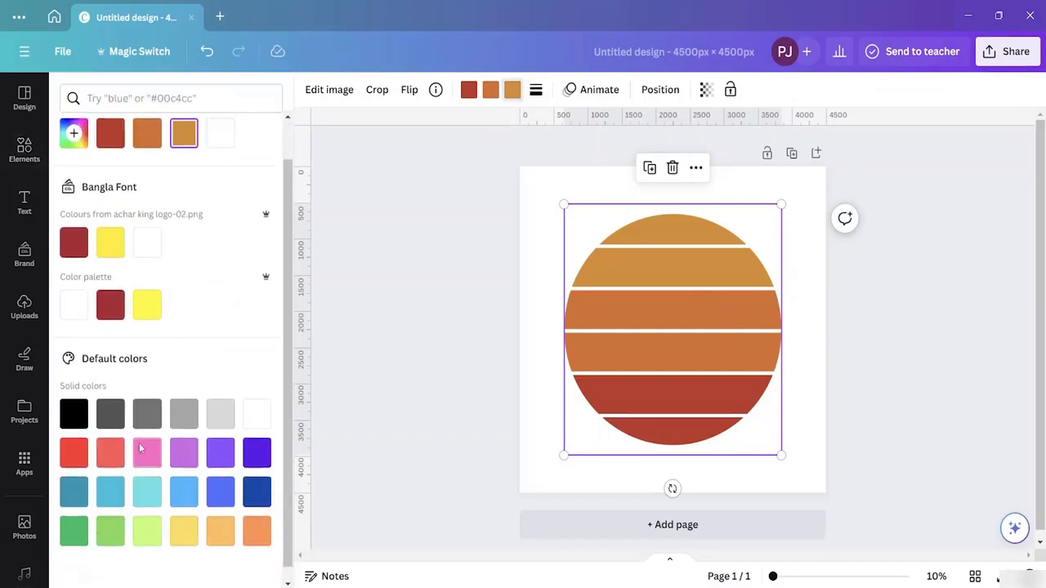
{"action": "scroll", "coordinate": [140, 448], "scroll_direction": "up", "scroll_amount": 2}
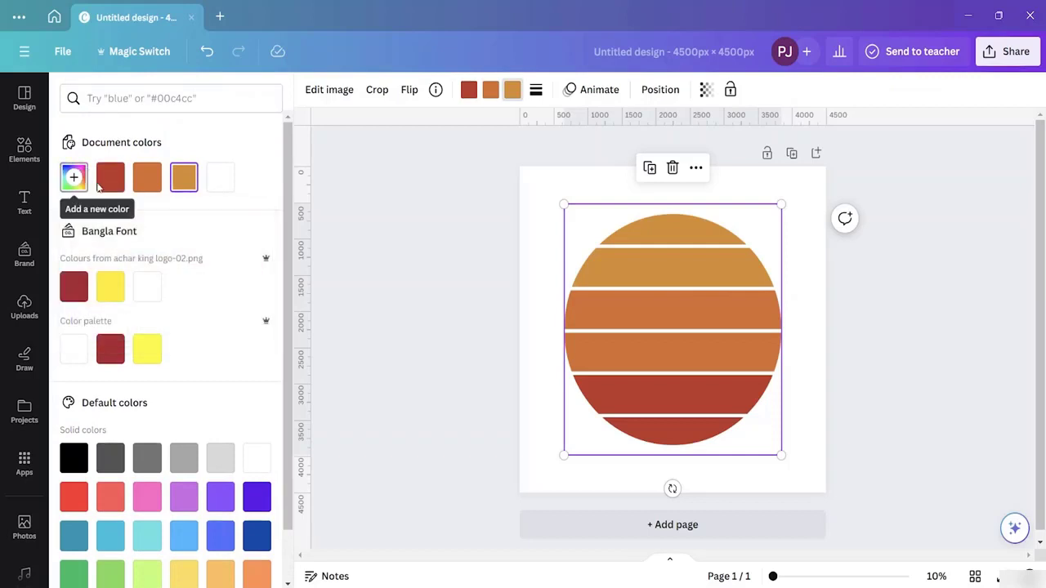
{"action": "left_click", "coordinate": [82, 178]}
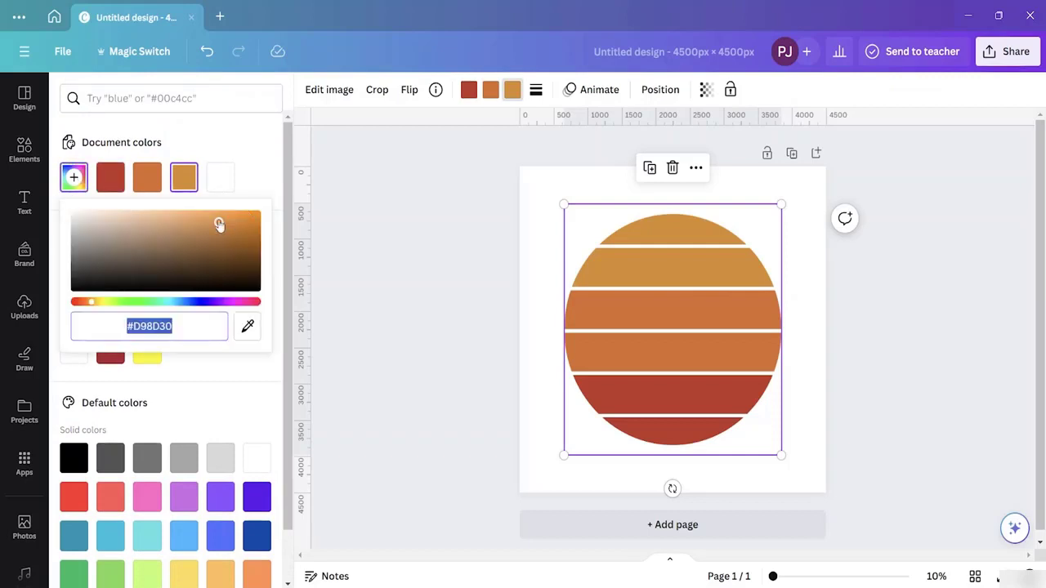
{"action": "left_click_drag", "start_coordinate": [219, 225], "coordinate": [151, 214]}
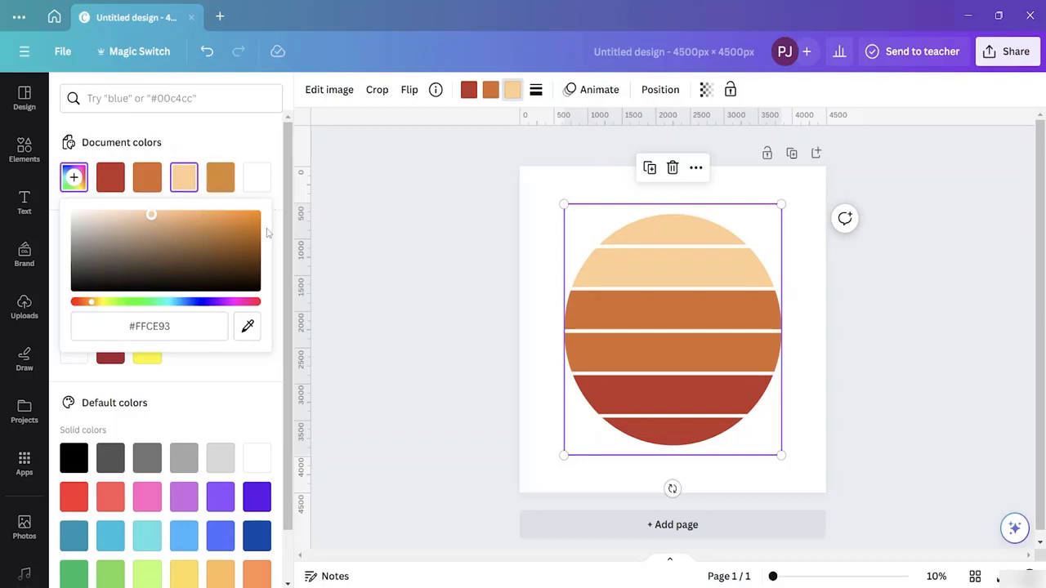
- Recolour the orange middle bands of the sunset graphic to the muted orange #CD7542
{"action": "left_click", "coordinate": [491, 90]}
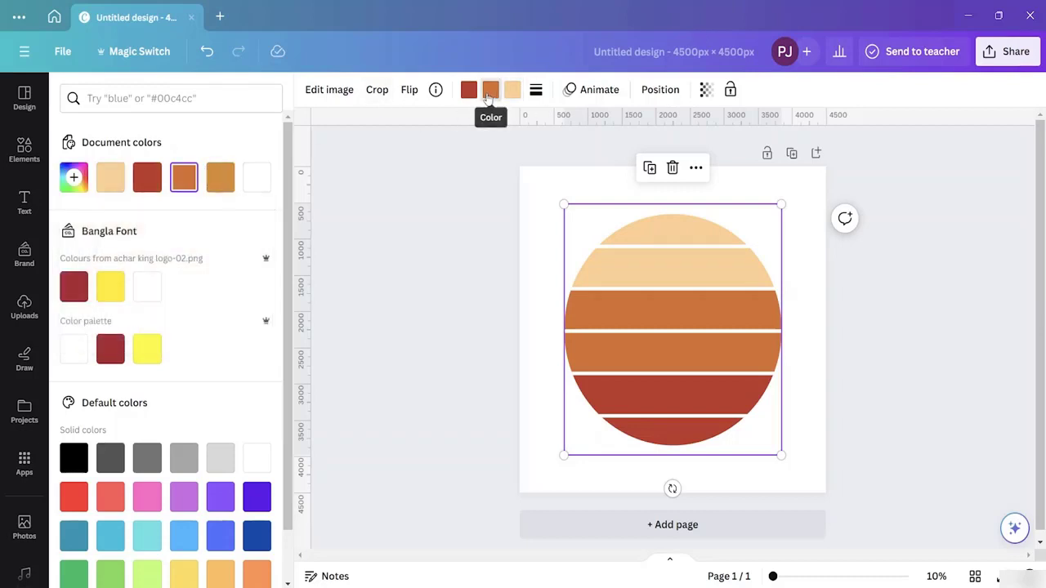
{"action": "left_click", "coordinate": [74, 178]}
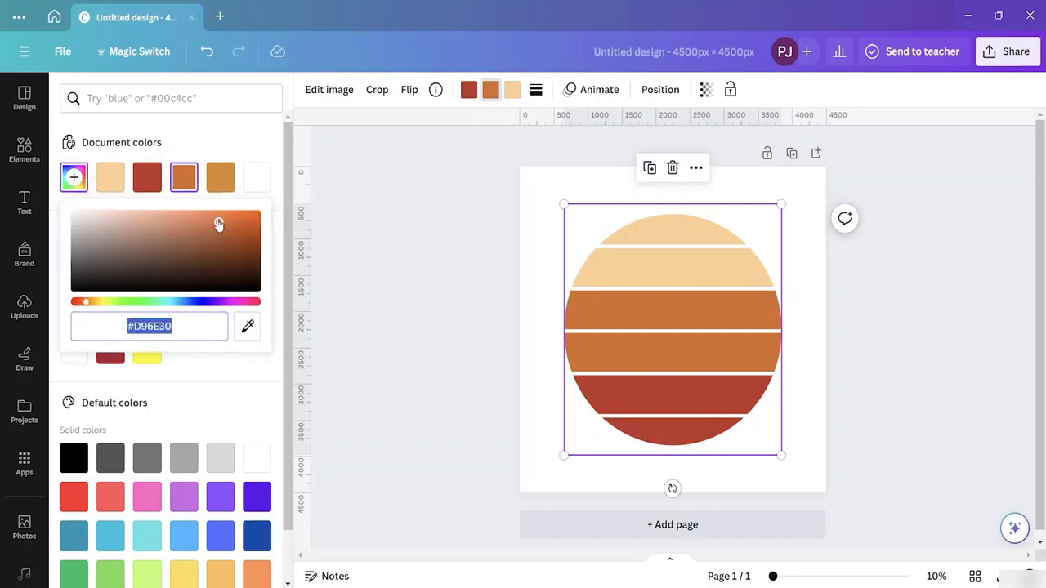
{"action": "mouse_move", "coordinate": [218, 222]}
{"action": "left_mouse_down"}
{"action": "mouse_move", "coordinate": [215, 237]}
{"action": "mouse_move", "coordinate": [198, 227]}
{"action": "left_mouse_up"}
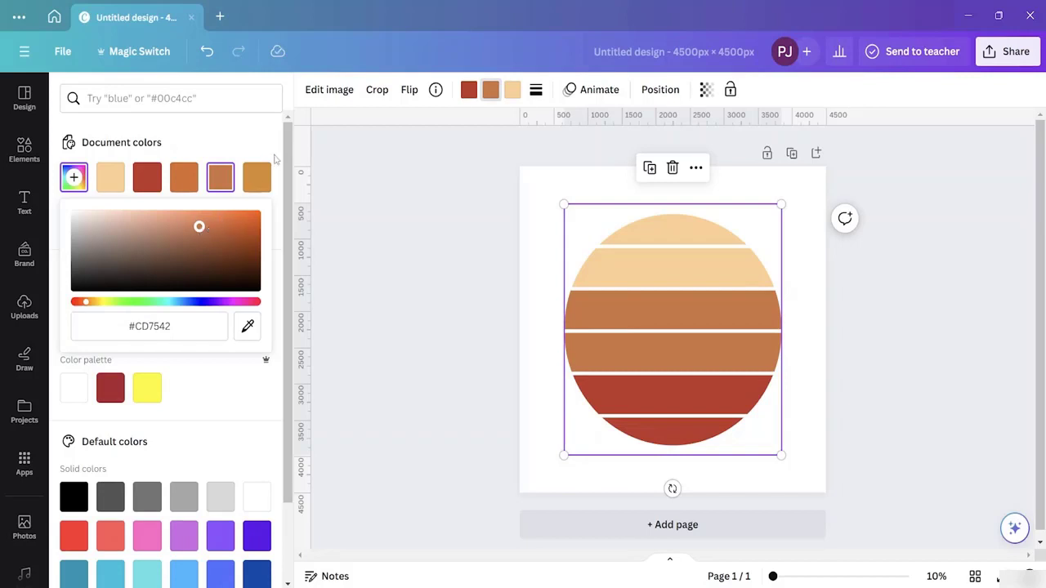
- Recolour the dark red lower bands of the sunset graphic to the dusty red #C4645B
{"action": "left_click", "coordinate": [467, 92]}
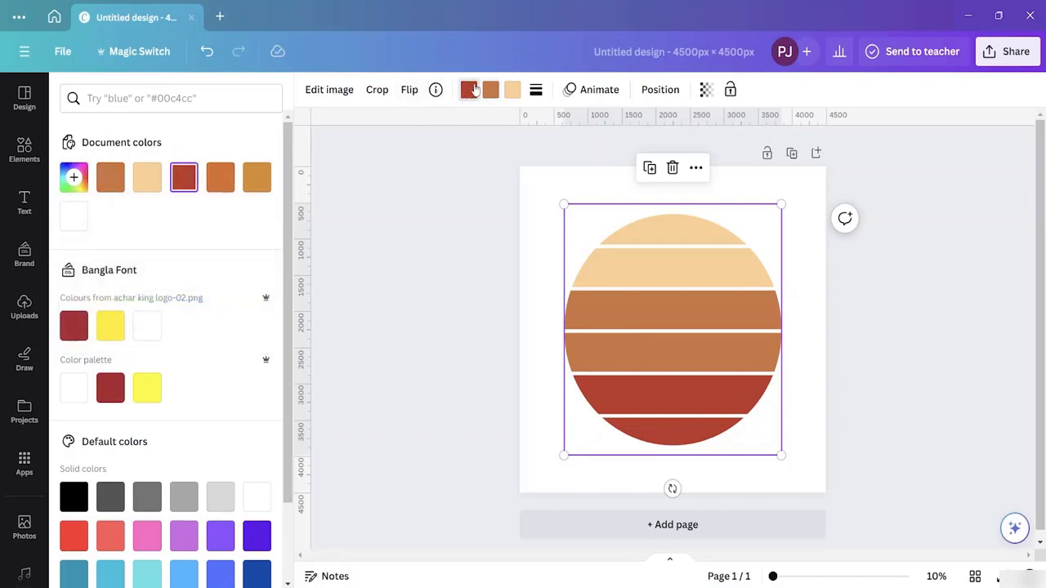
{"action": "left_click", "coordinate": [467, 91]}
{"action": "left_click", "coordinate": [468, 94]}
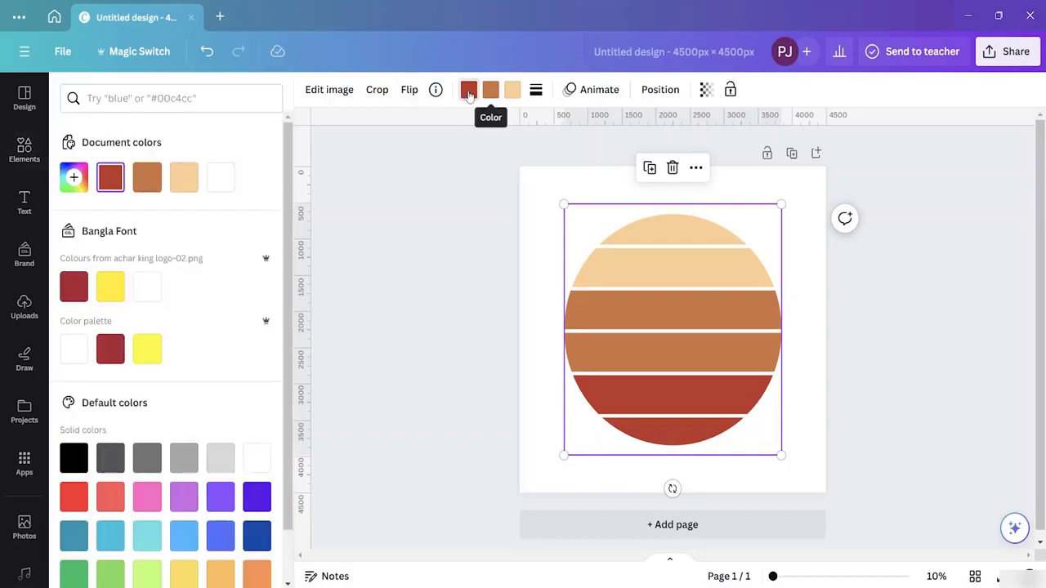
{"action": "left_click", "coordinate": [86, 176]}
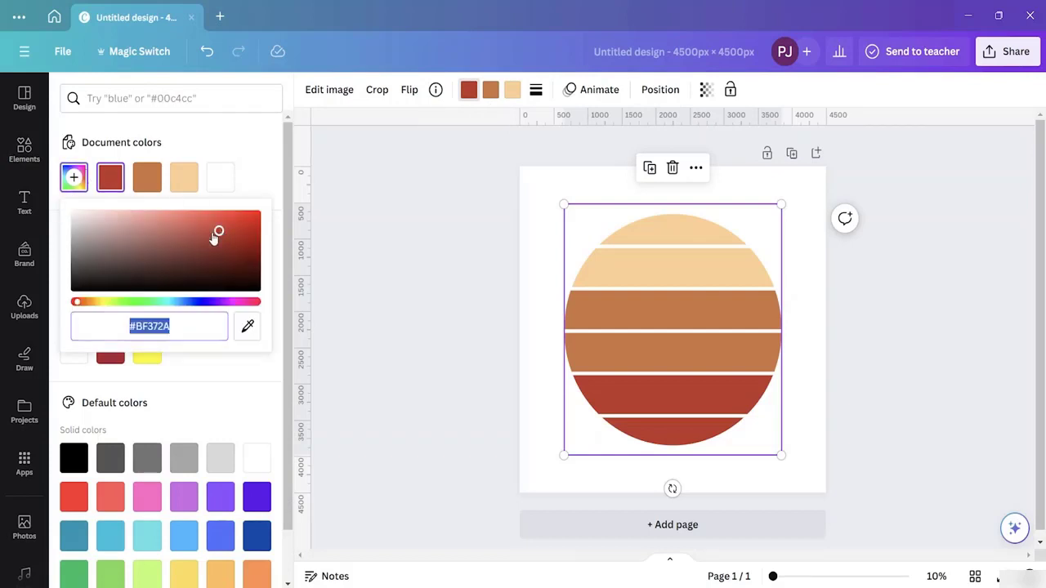
{"action": "left_click_drag", "start_coordinate": [215, 237], "coordinate": [173, 230]}
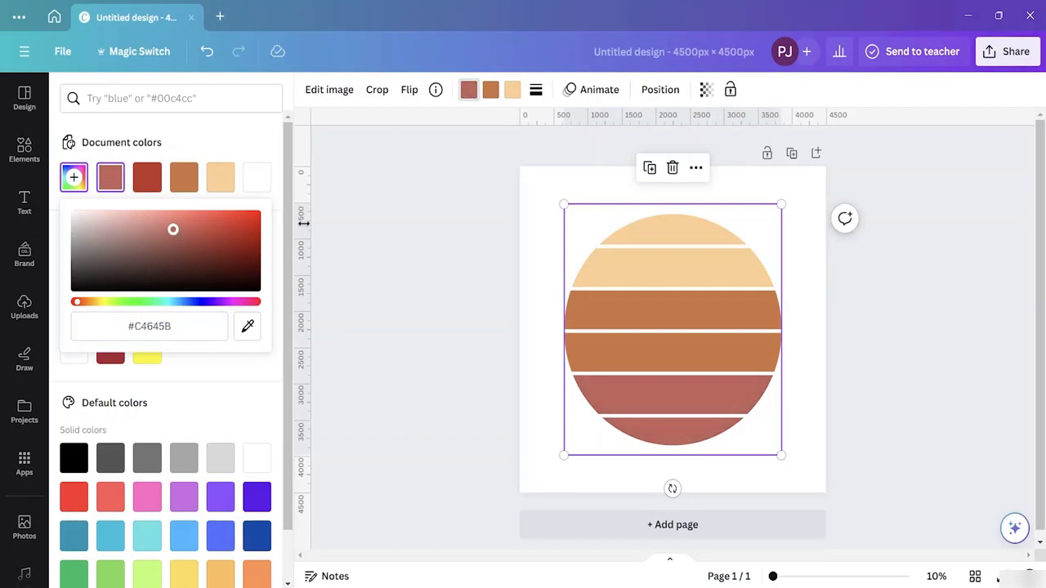
- Search the elements for "sun" and show all the matching graphics
{"action": "left_click", "coordinate": [276, 159]}
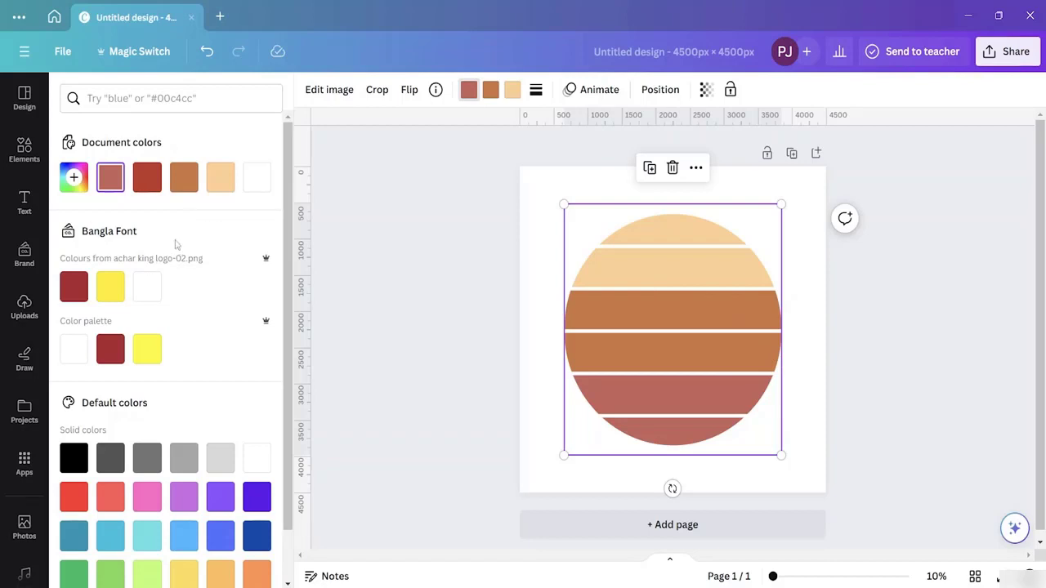
{"action": "left_click", "coordinate": [28, 147]}
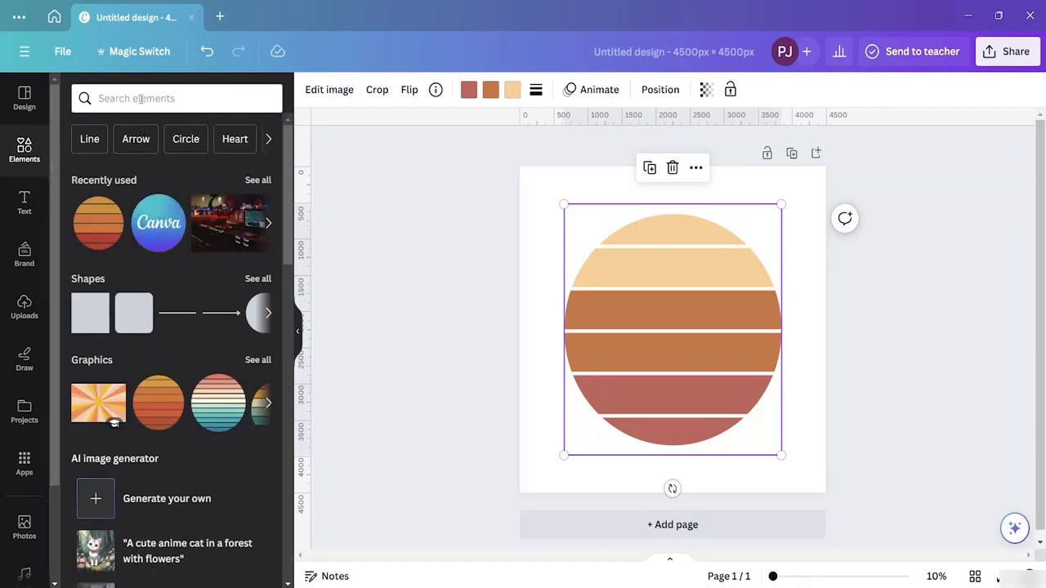
{"action": "left_click", "coordinate": [140, 98]}
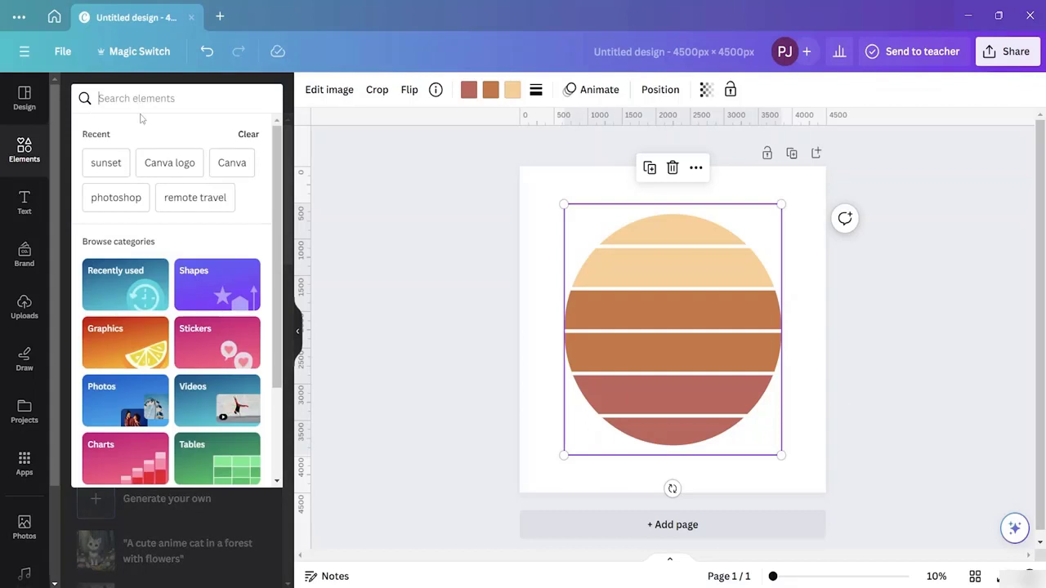
{"action": "type", "text": "sun"}
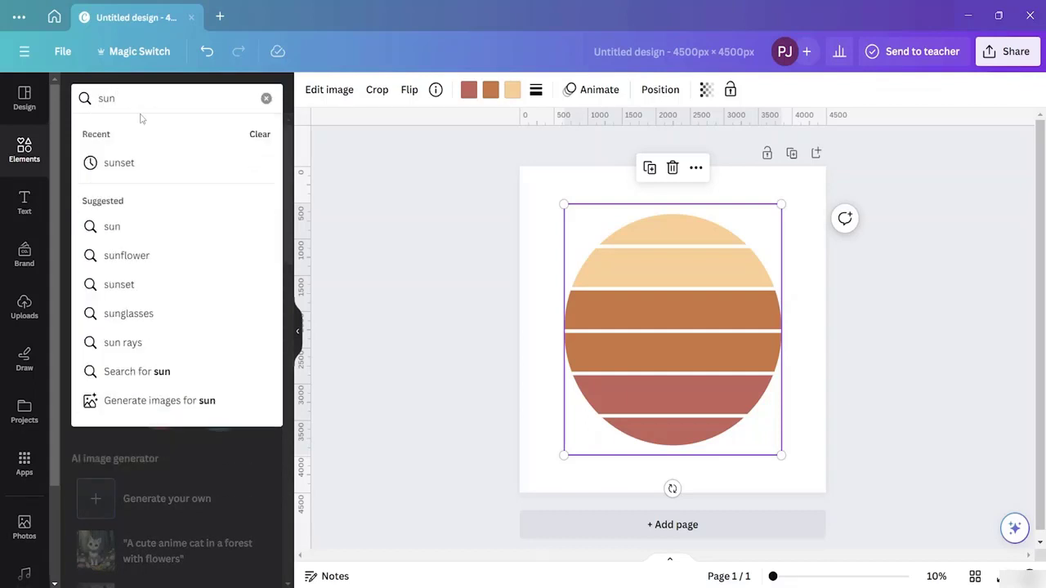
{"action": "key", "text": "Return"}
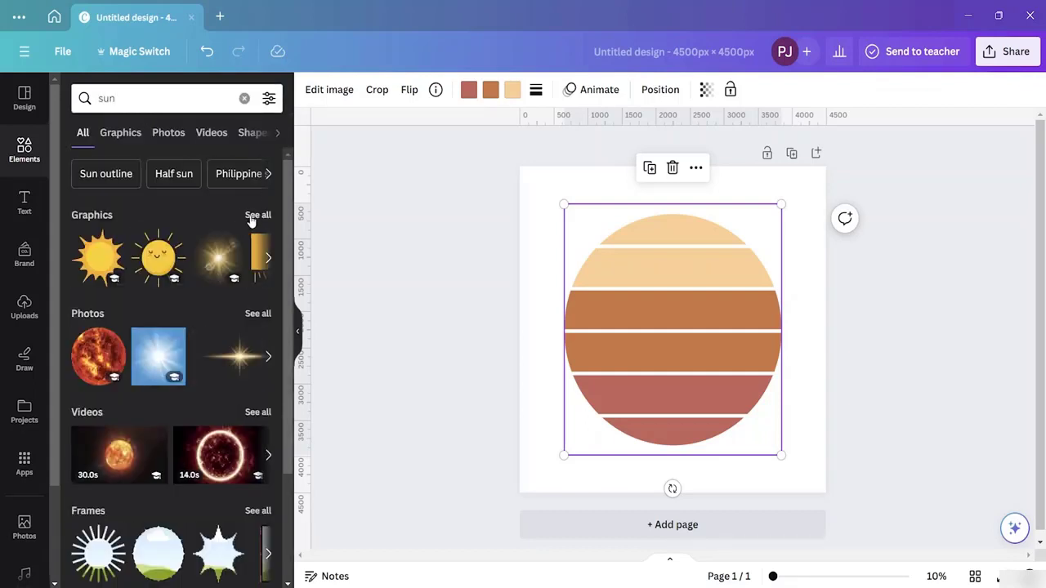
{"action": "left_click", "coordinate": [250, 215]}
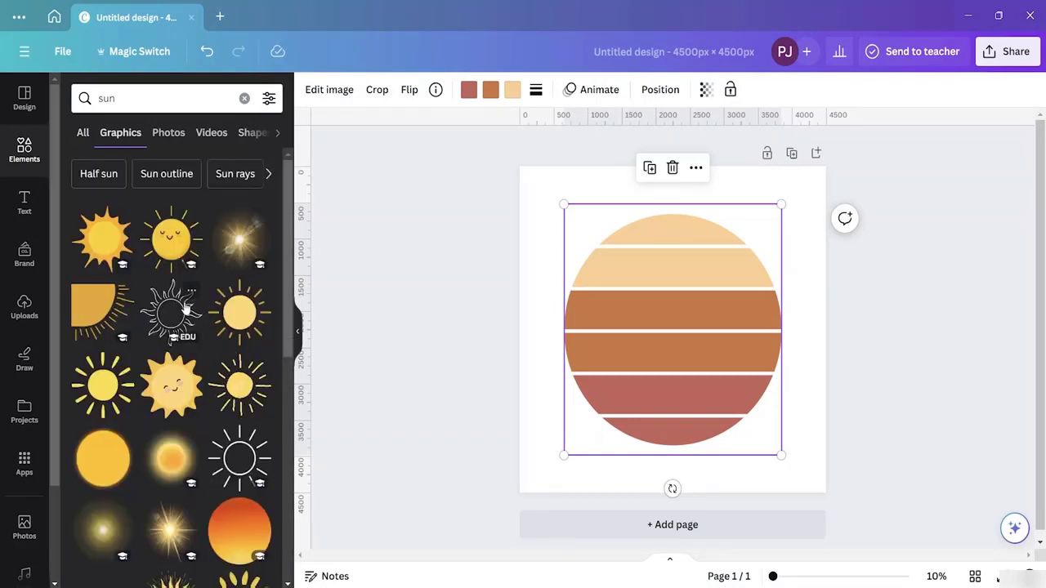
- Add the textured yellow sun with orange spikes, shrink it to about 900 px wide and place it at the sunset circle's upper-left edge
{"action": "scroll", "coordinate": [187, 309], "scroll_direction": "down", "scroll_amount": 10}
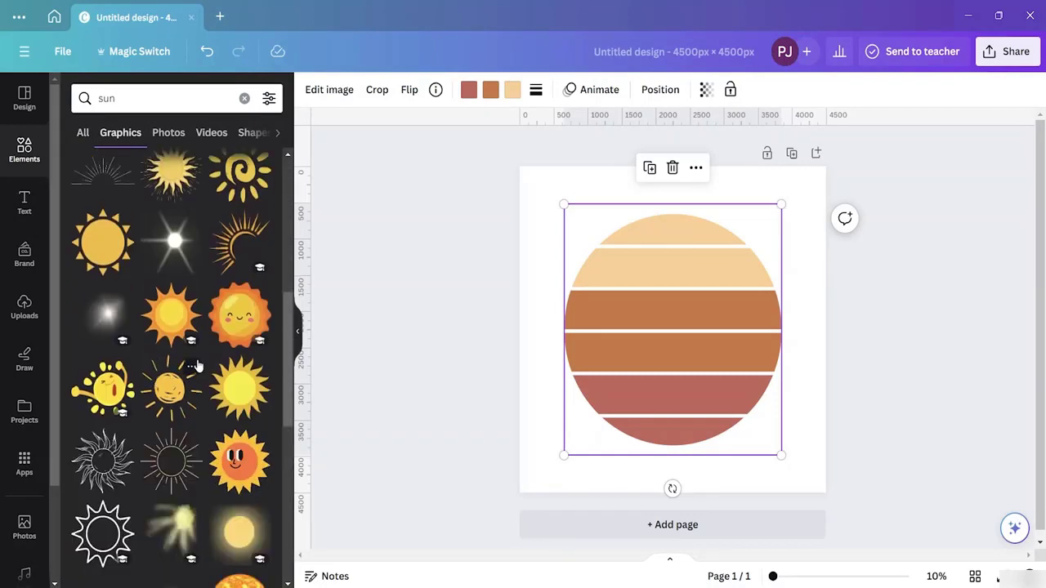
{"action": "scroll", "coordinate": [199, 360], "scroll_direction": "down", "scroll_amount": 2}
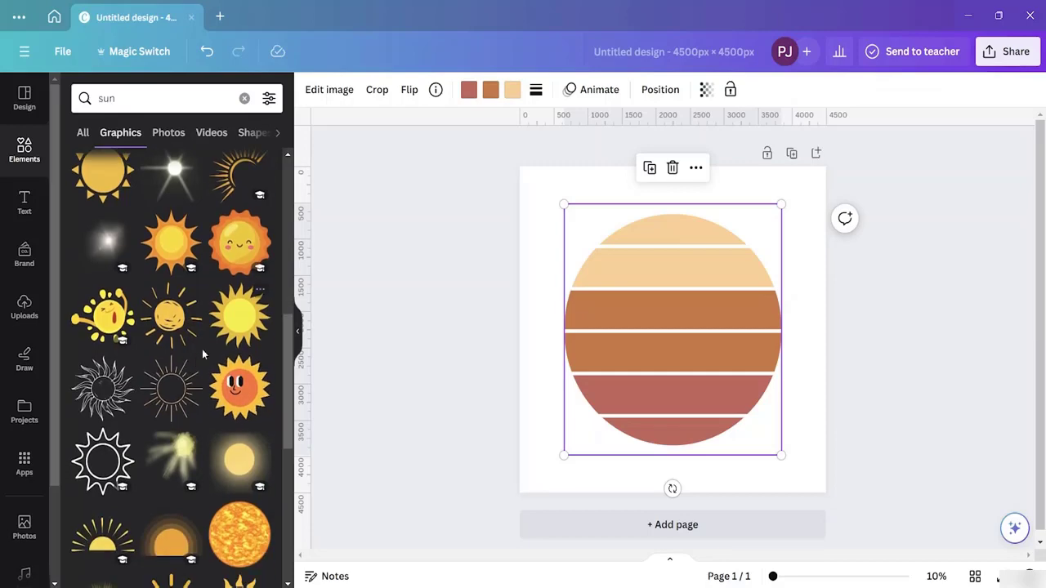
{"action": "scroll", "coordinate": [202, 349], "scroll_direction": "down", "scroll_amount": 10}
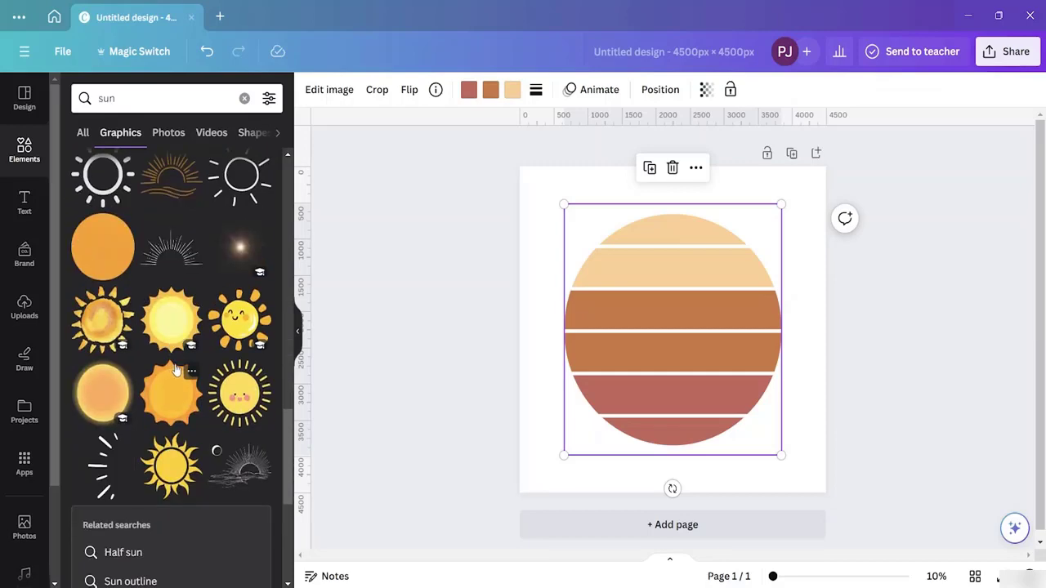
{"action": "scroll", "coordinate": [175, 369], "scroll_direction": "down", "scroll_amount": 10}
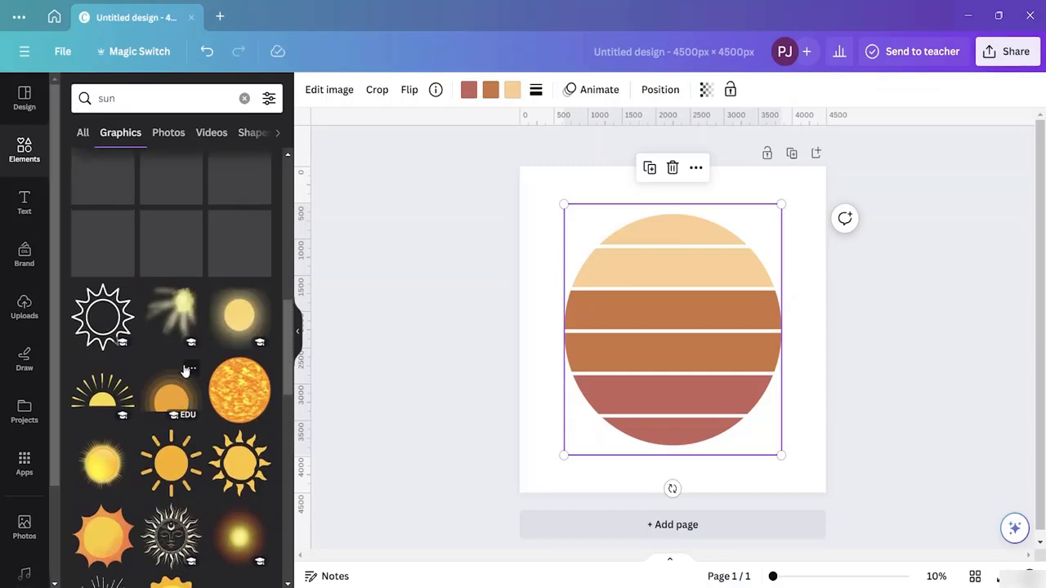
{"action": "scroll", "coordinate": [186, 371], "scroll_direction": "down", "scroll_amount": 1}
{"action": "left_click", "coordinate": [103, 464]}
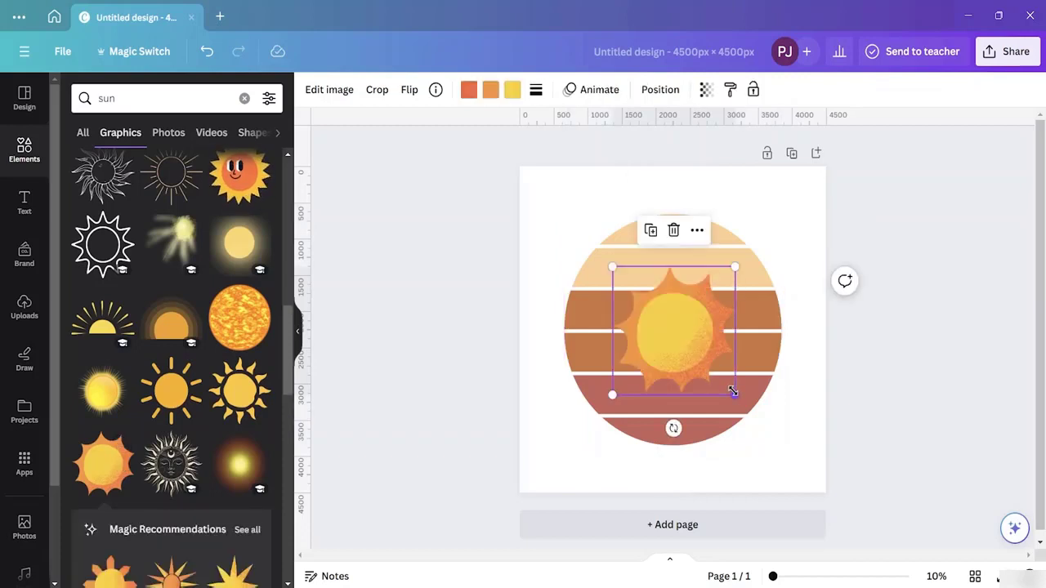
{"action": "left_click_drag", "start_coordinate": [734, 392], "coordinate": [595, 247]}
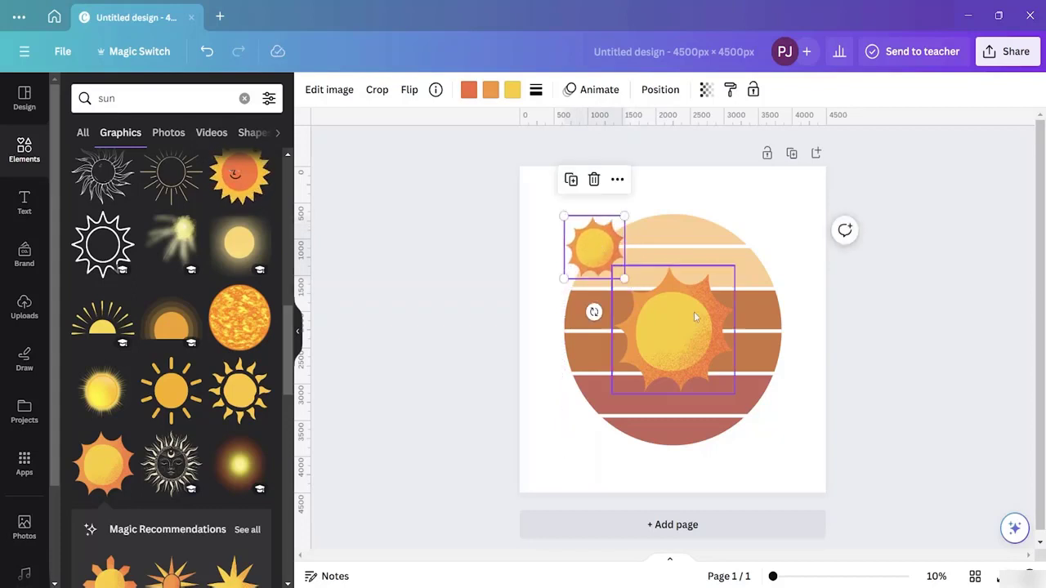
- Delete the large duplicate sun from the middle of the striped sunset graphic
{"action": "double_click", "coordinate": [689, 325]}
{"action": "key", "text": "Delete"}
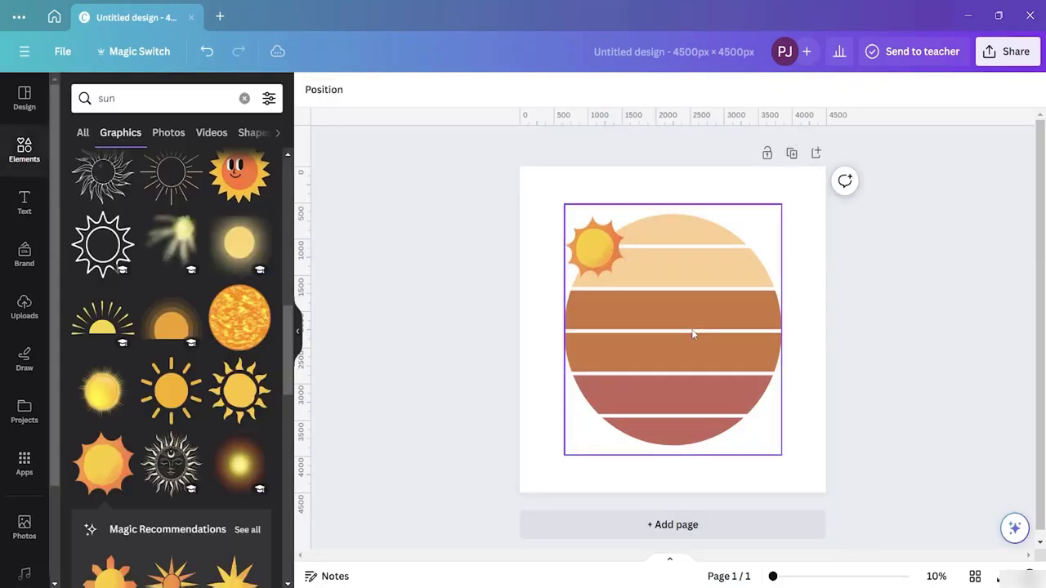
{"action": "left_click", "coordinate": [700, 198]}
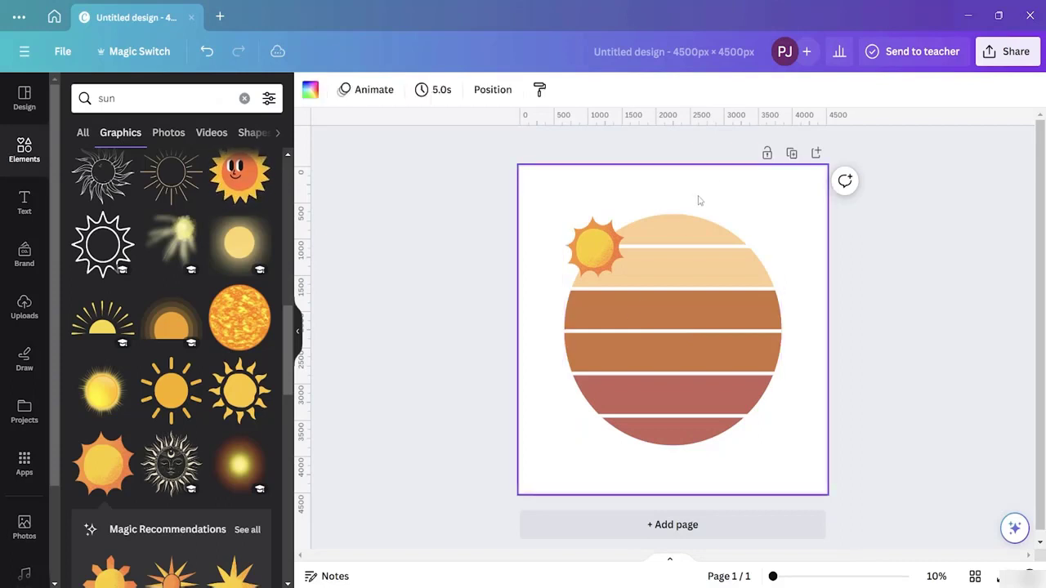
{"action": "left_click", "coordinate": [710, 326]}
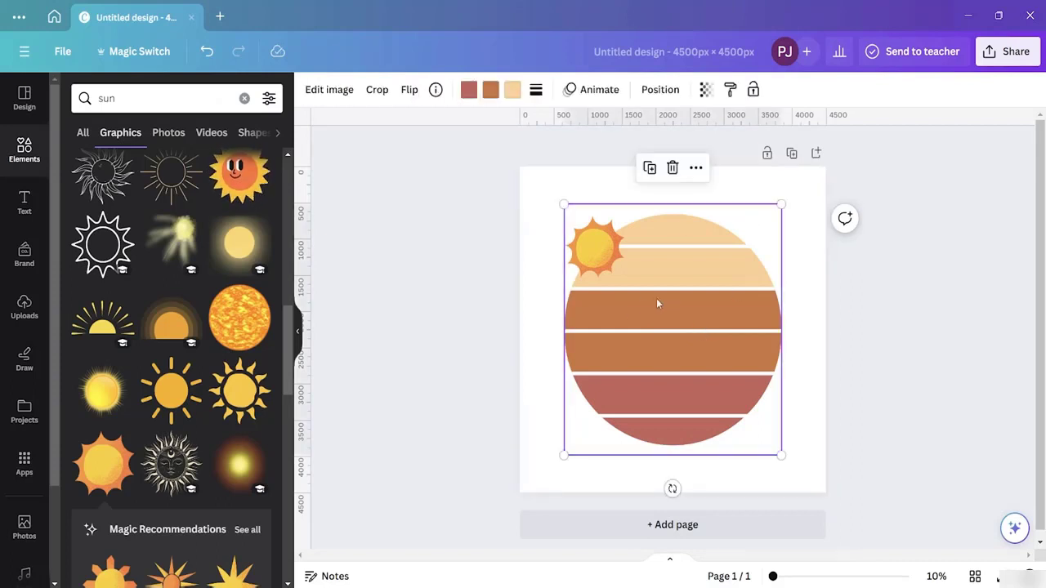
- Try Liquify effects such as Flow and Shake on the small sun, and reset the effect to None
{"action": "left_click", "coordinate": [602, 254]}
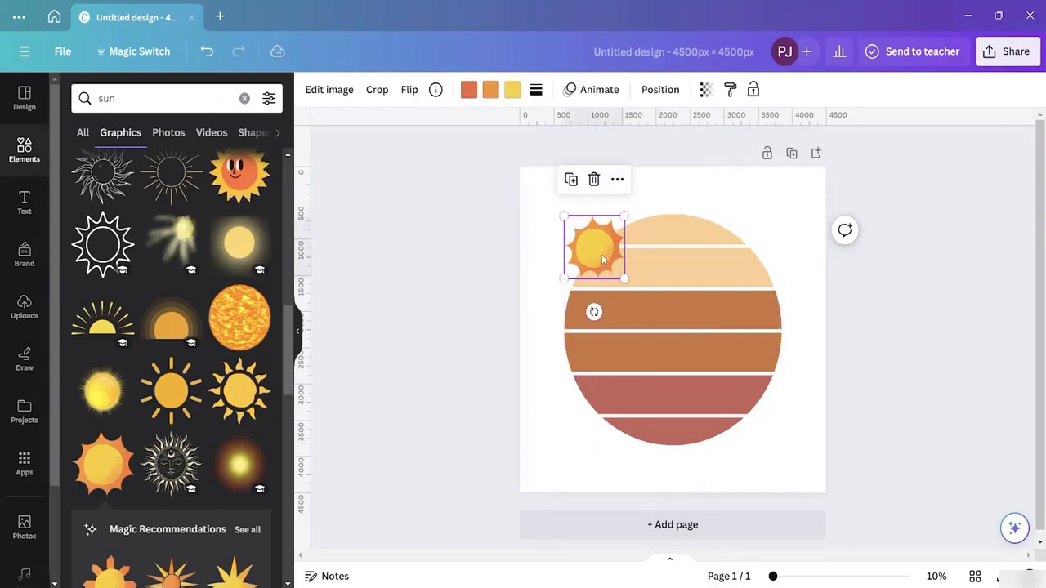
{"action": "left_click", "coordinate": [329, 92]}
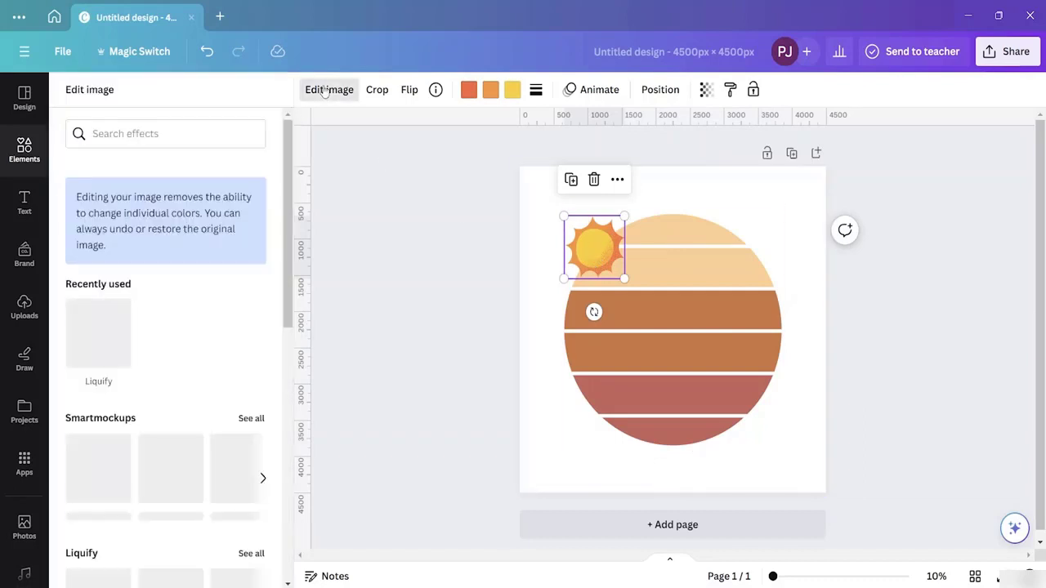
{"action": "scroll", "coordinate": [195, 375], "scroll_direction": "down", "scroll_amount": 3}
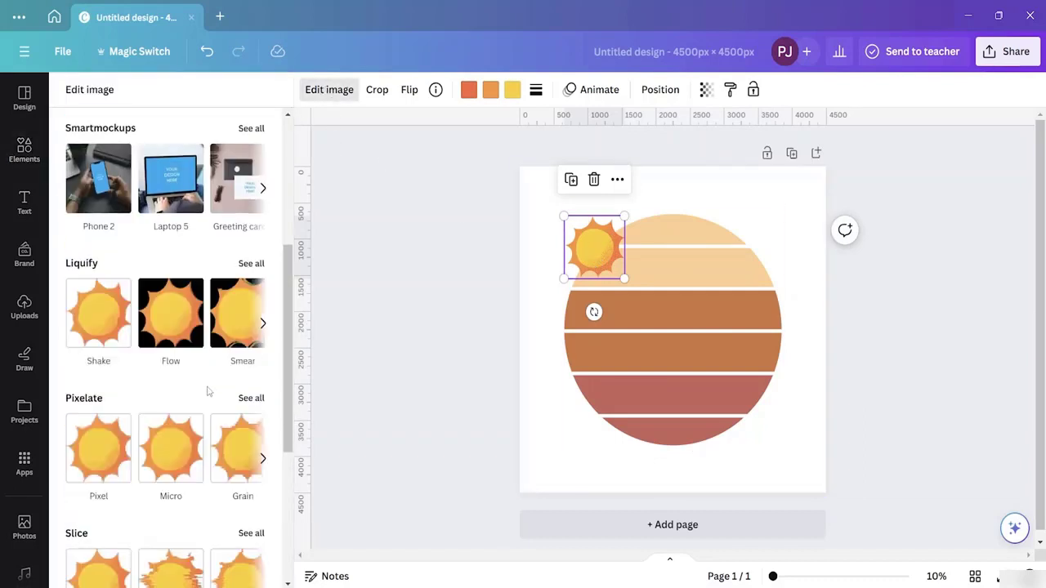
{"action": "left_click", "coordinate": [188, 326]}
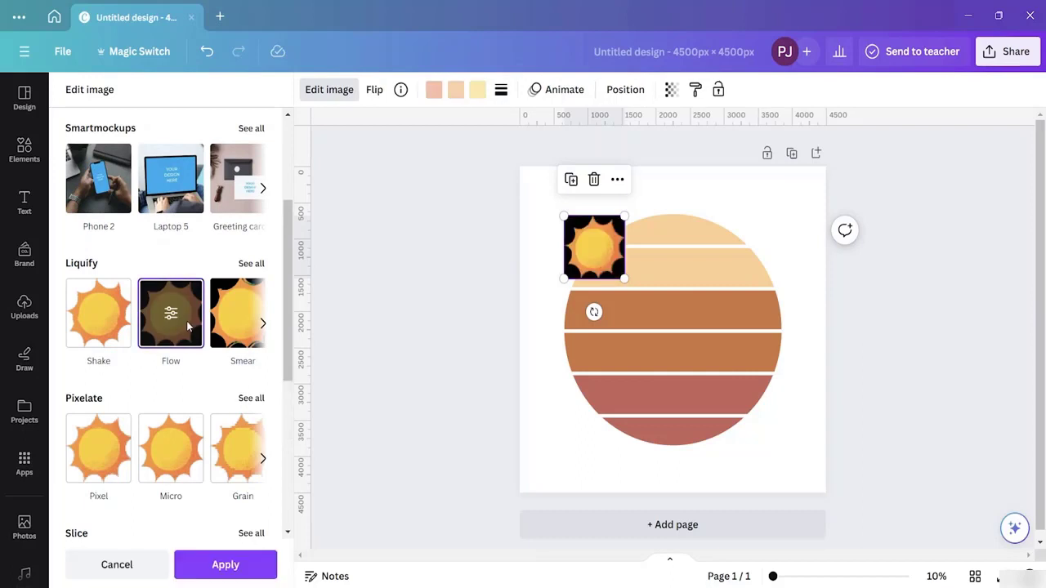
{"action": "left_click", "coordinate": [107, 323]}
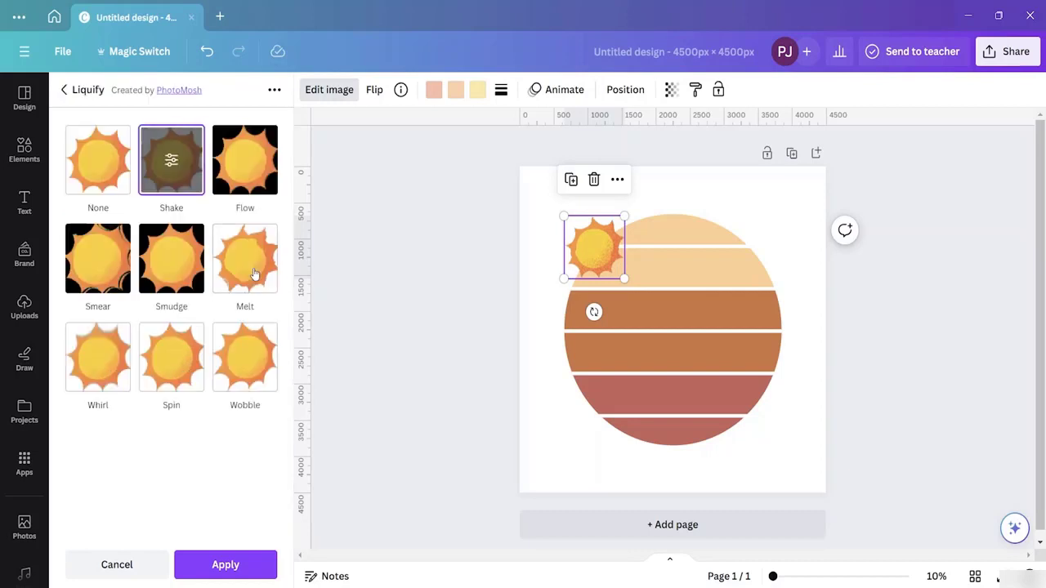
{"action": "left_click", "coordinate": [251, 264]}
{"action": "left_click", "coordinate": [112, 174]}
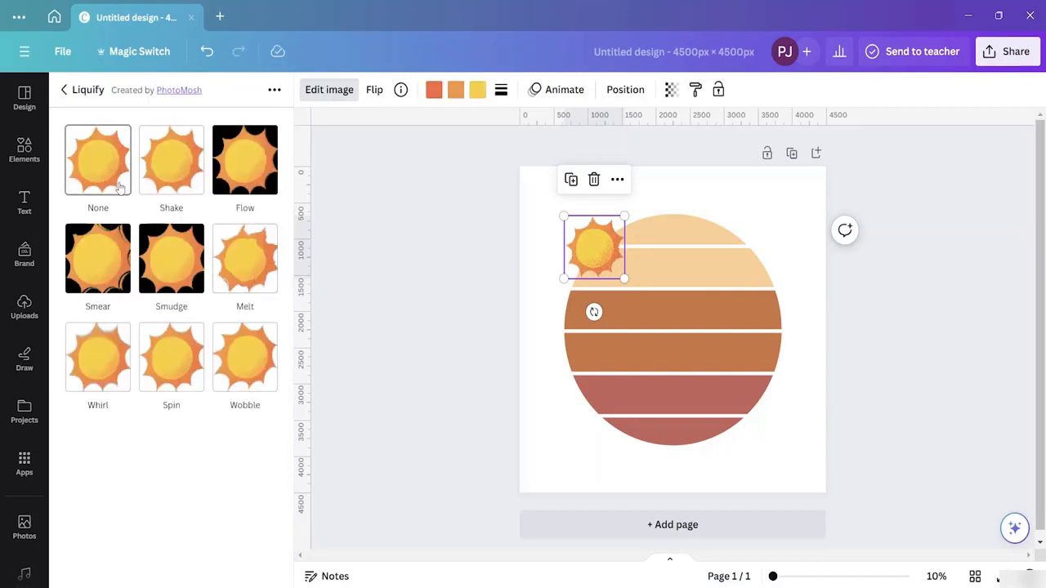
{"action": "left_click", "coordinate": [62, 91]}
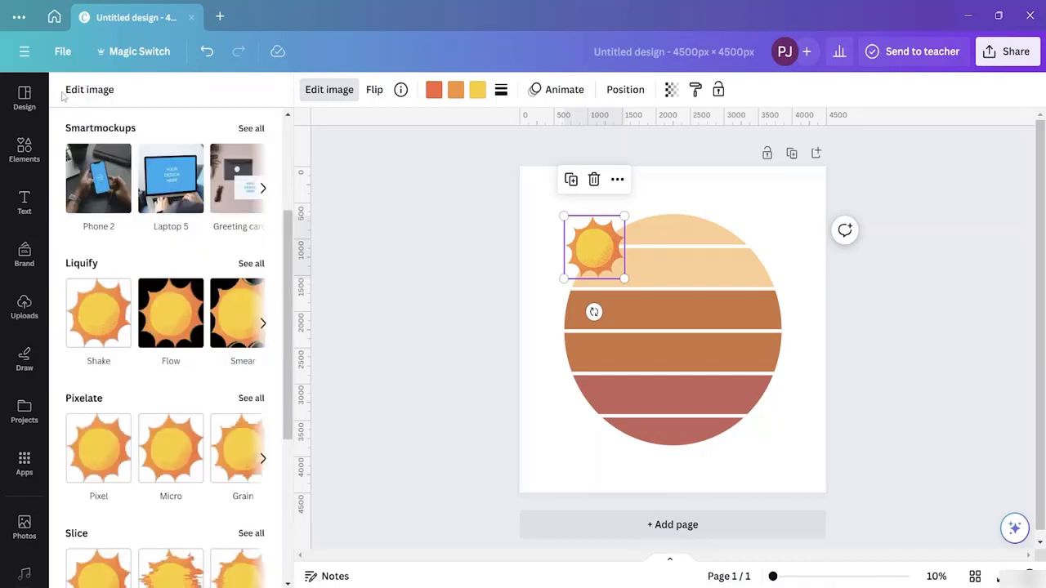
{"action": "scroll", "coordinate": [161, 399], "scroll_direction": "down", "scroll_amount": 3}
{"action": "scroll", "coordinate": [161, 399], "scroll_direction": "down", "scroll_amount": 2}
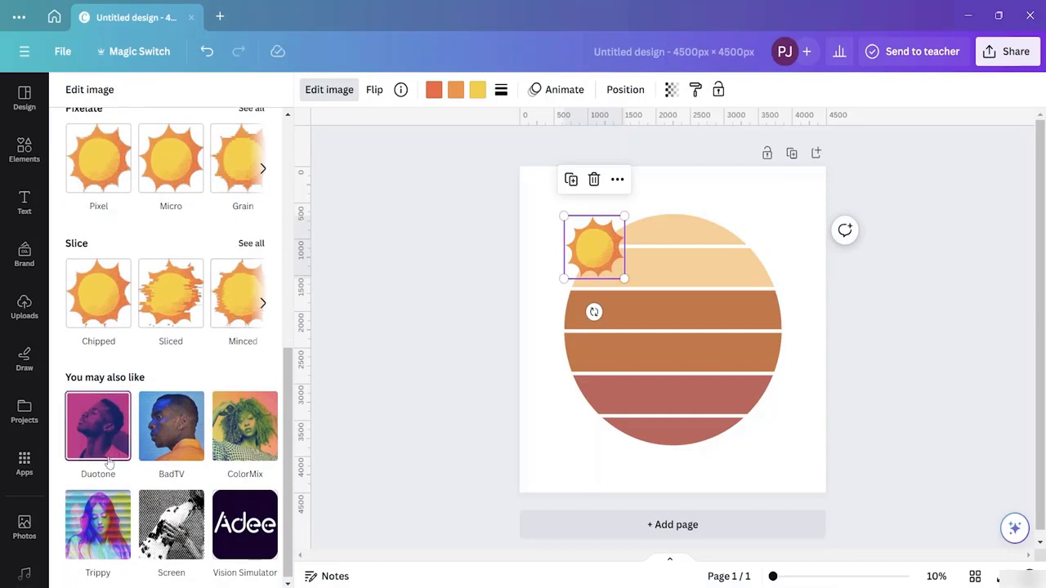
{"action": "scroll", "coordinate": [229, 400], "scroll_direction": "up", "scroll_amount": 10}
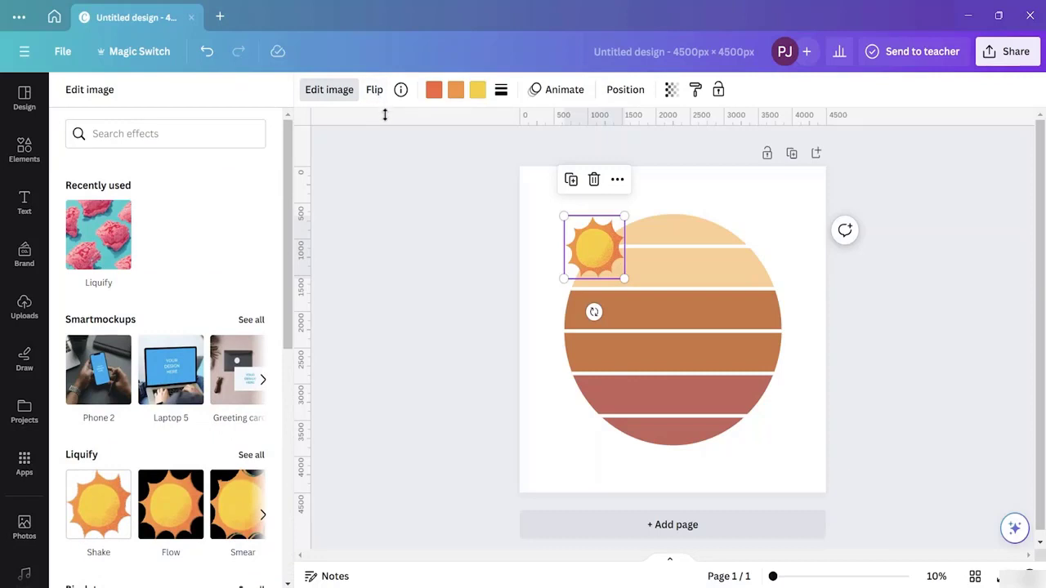
{"action": "left_click", "coordinate": [558, 90]}
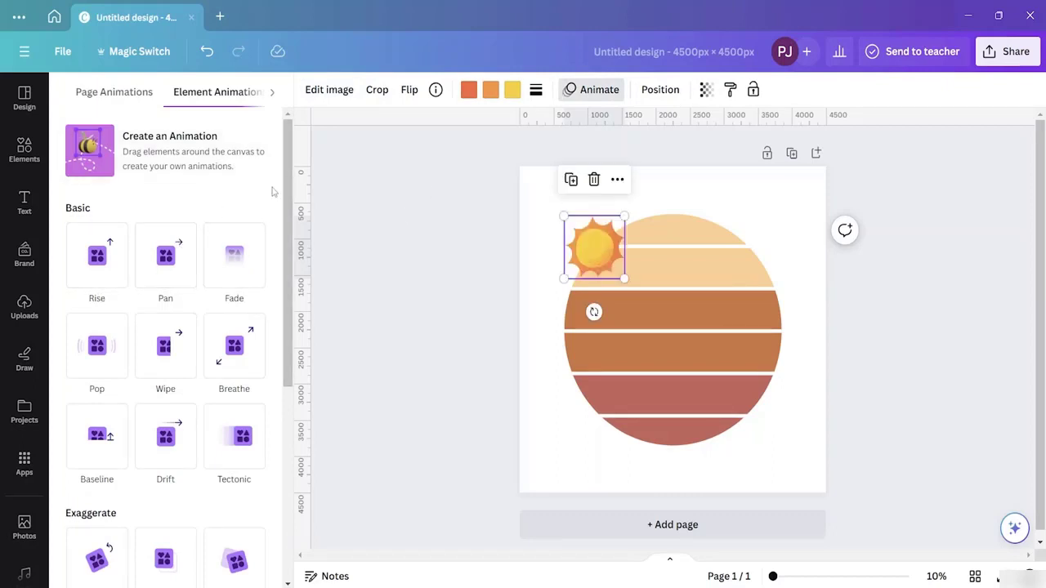
{"action": "key", "text": "Escape"}
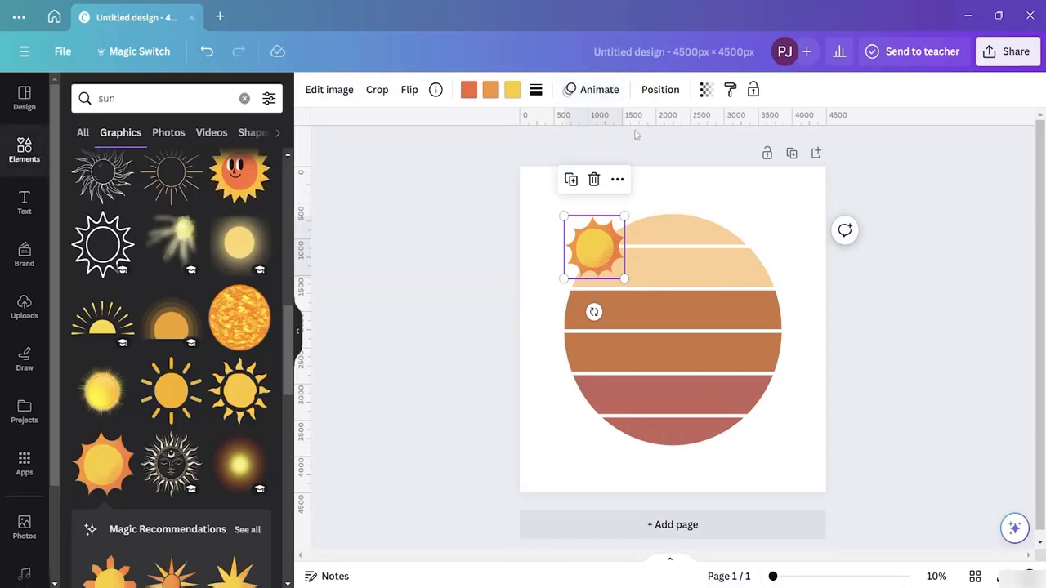
{"action": "left_click", "coordinate": [663, 187]}
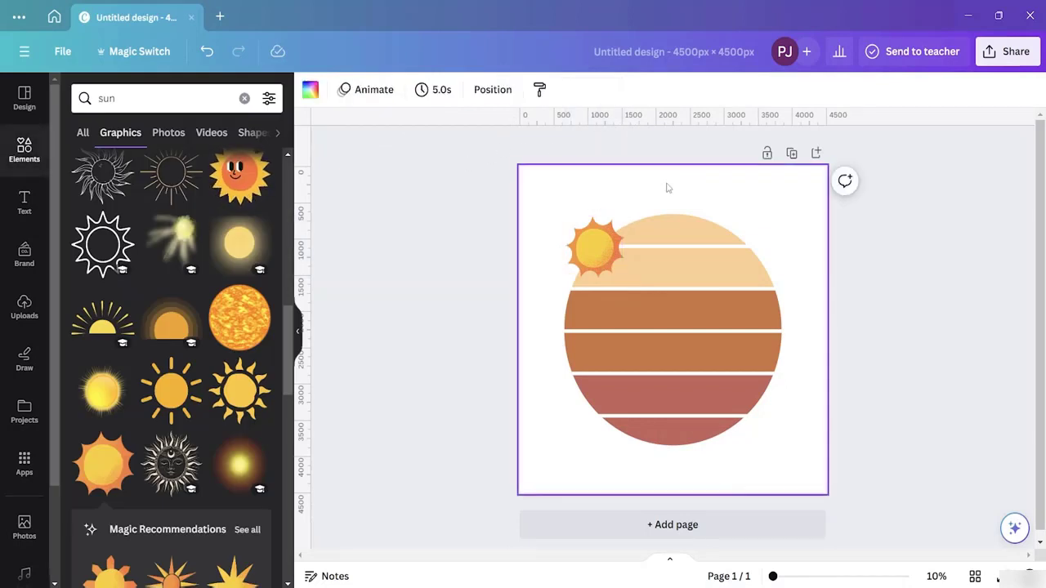
- Replace the element search term with "waves" and search the graphics for it
{"action": "left_click", "coordinate": [135, 101]}
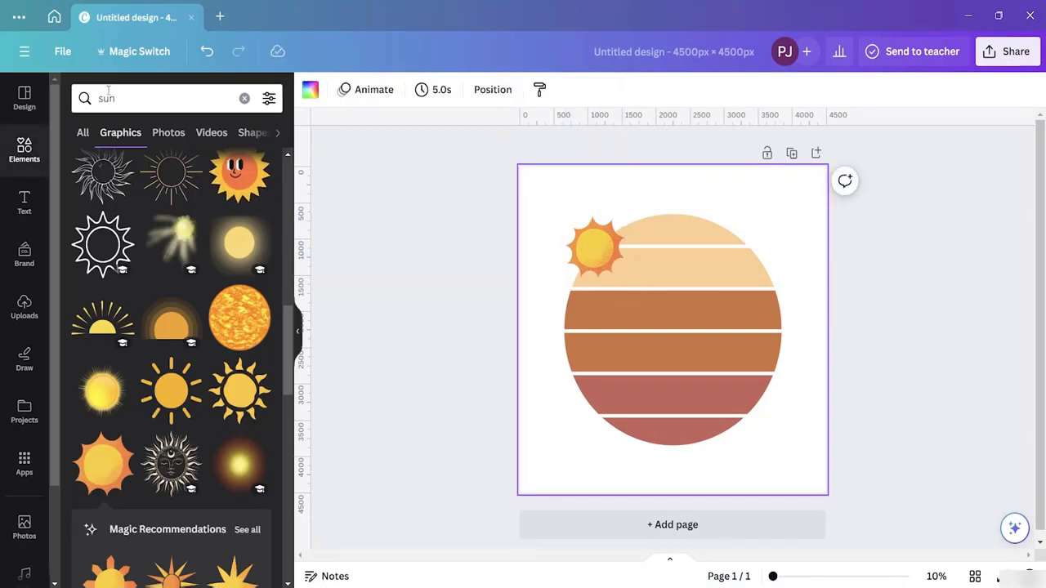
{"action": "key", "text": "BackSpace"}
{"action": "key", "text": "BackSpace"}
{"action": "key", "text": "BackSpace"}
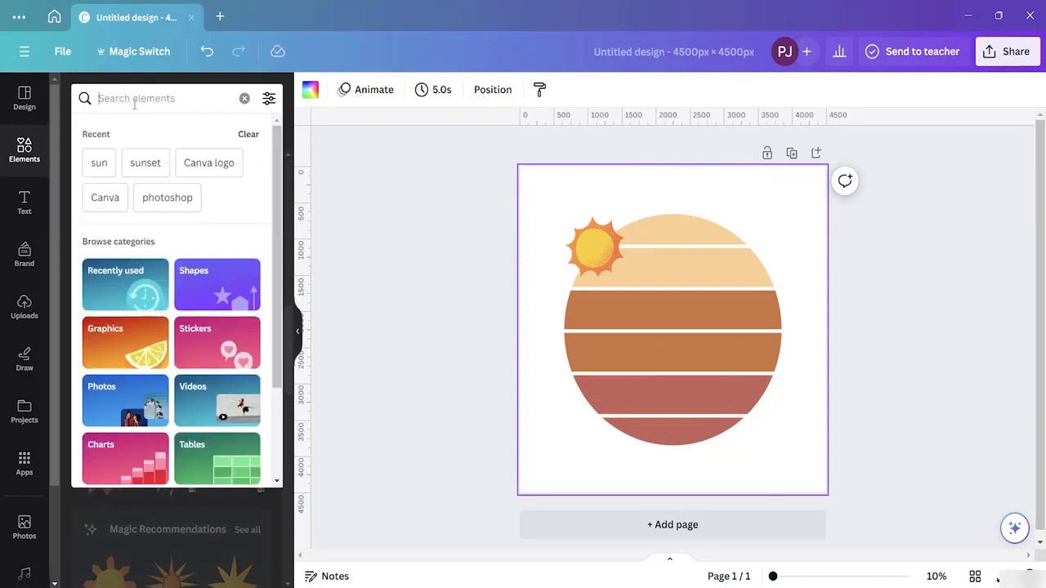
{"action": "type", "text": "waves"}
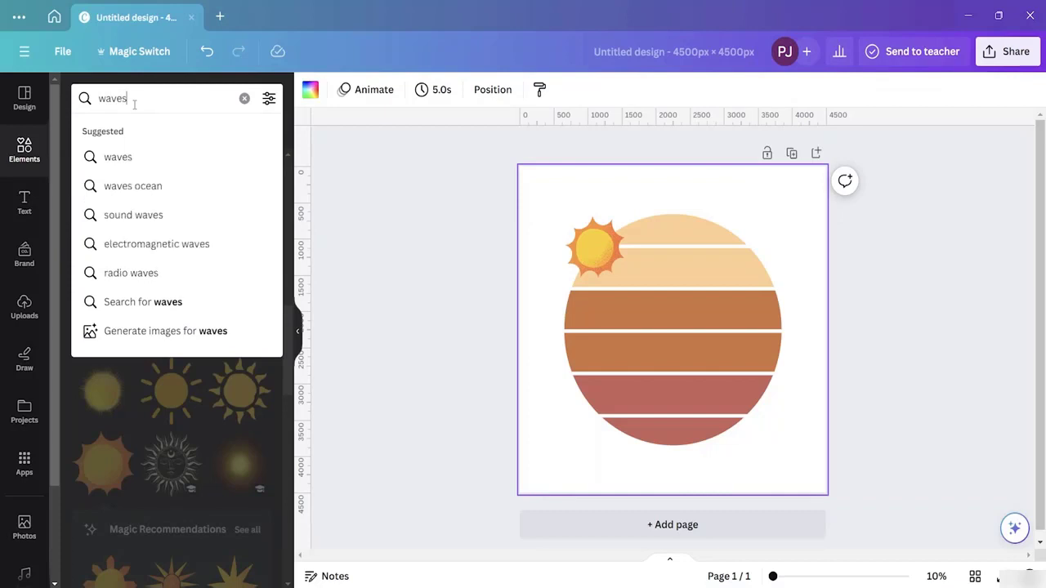
{"action": "key", "text": "Return"}
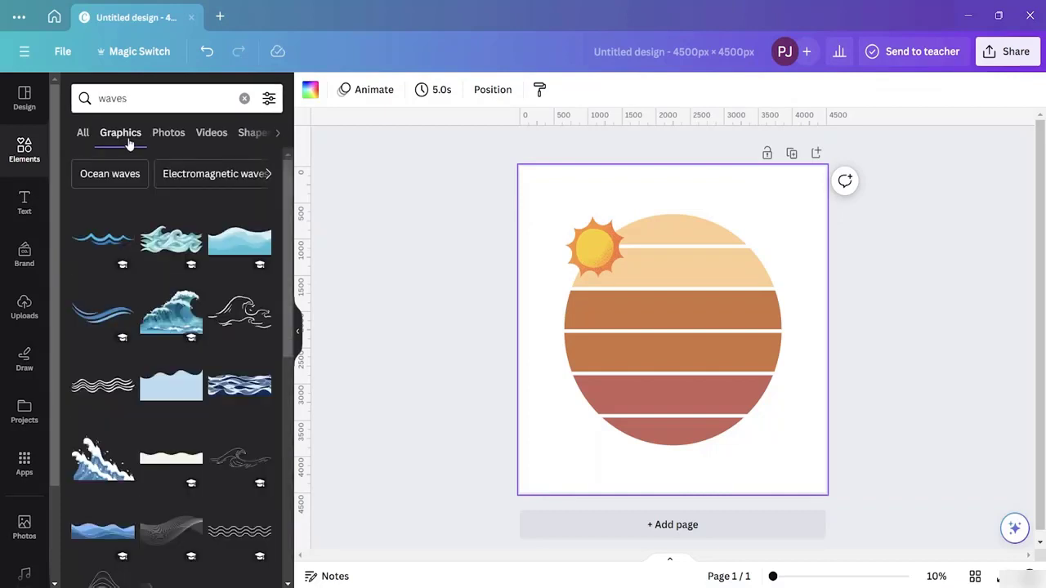
- Add the layered light-blue waves graphic, enlarge it to about 5000 px wide and cover the lower half of the page
{"action": "scroll", "coordinate": [200, 315], "scroll_direction": "down", "scroll_amount": 5}
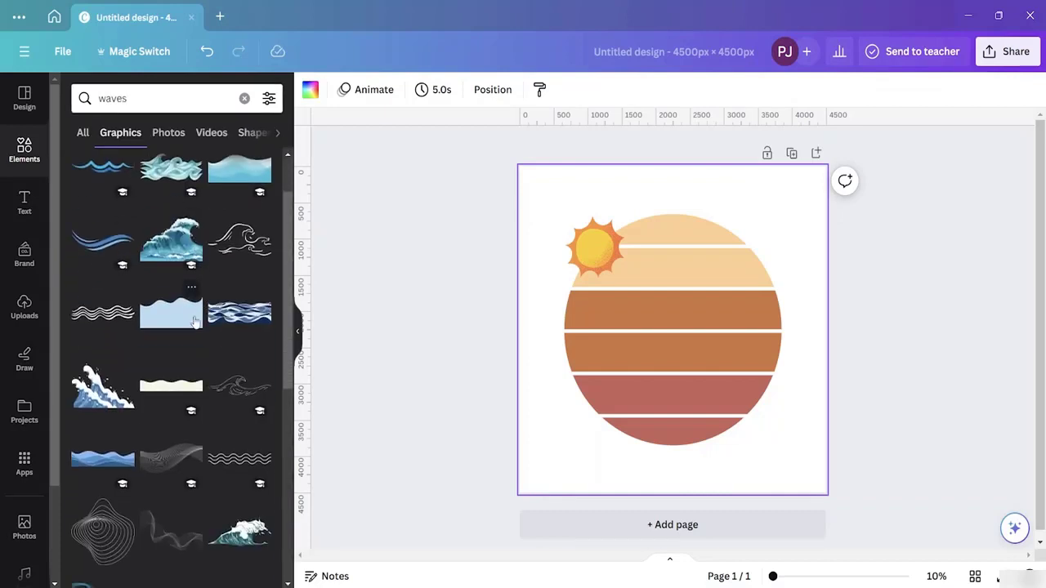
{"action": "scroll", "coordinate": [200, 316], "scroll_direction": "up", "scroll_amount": 5}
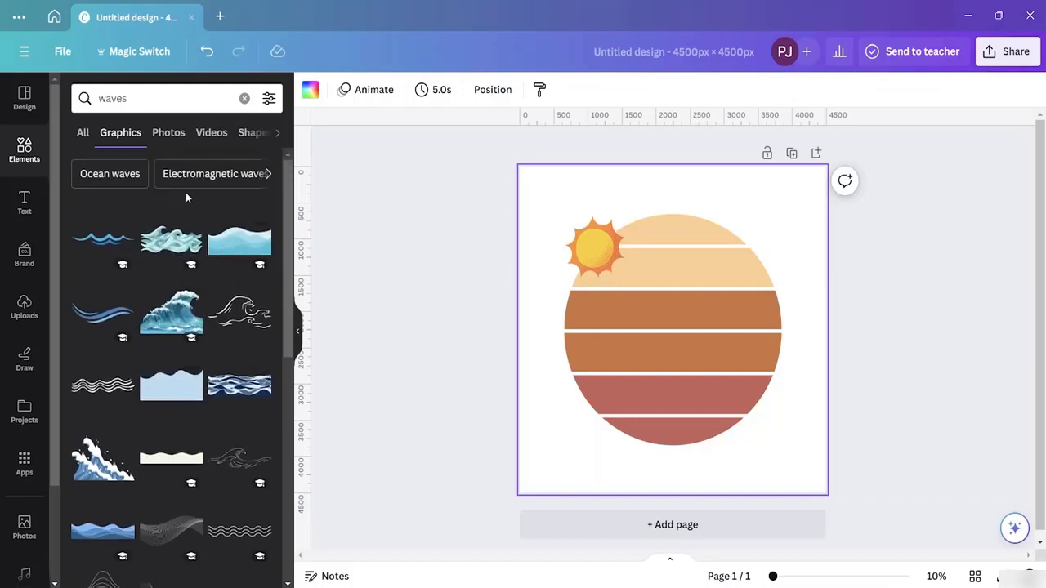
{"action": "left_click", "coordinate": [237, 246]}
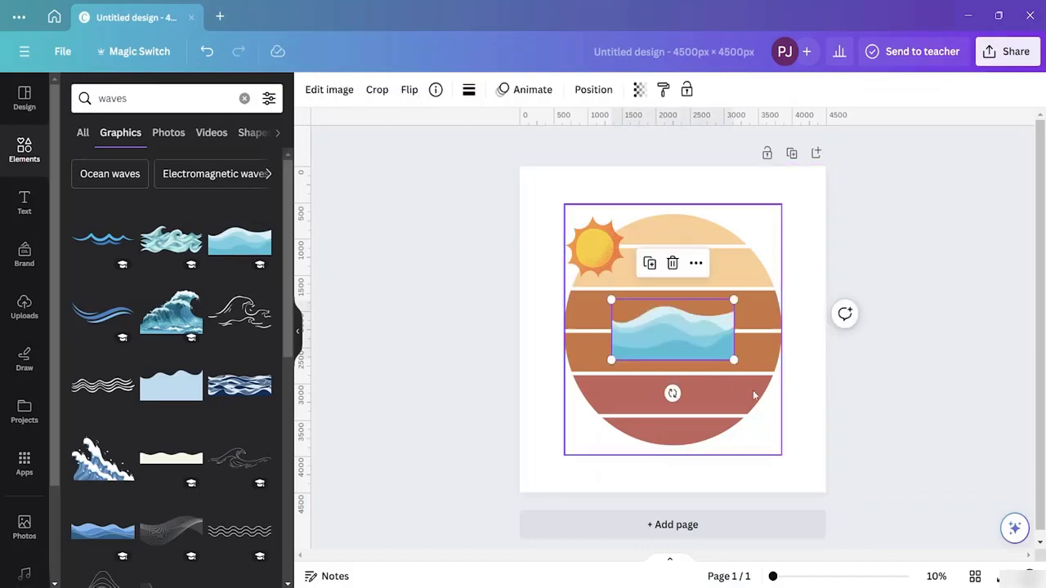
{"action": "left_click_drag", "start_coordinate": [608, 362], "coordinate": [500, 414]}
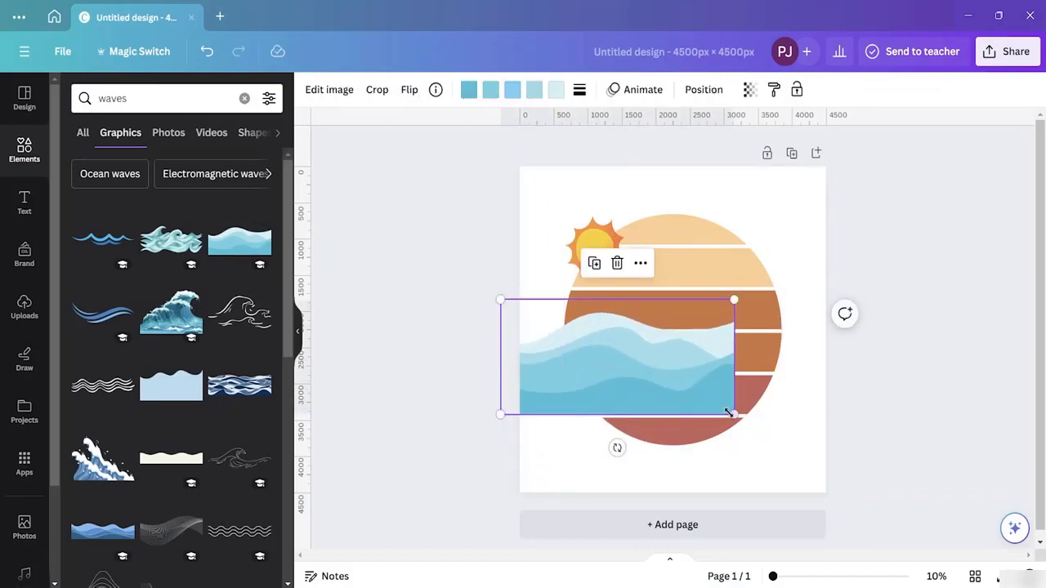
{"action": "left_click_drag", "start_coordinate": [736, 416], "coordinate": [840, 466]}
{"action": "left_click_drag", "start_coordinate": [684, 353], "coordinate": [675, 377]}
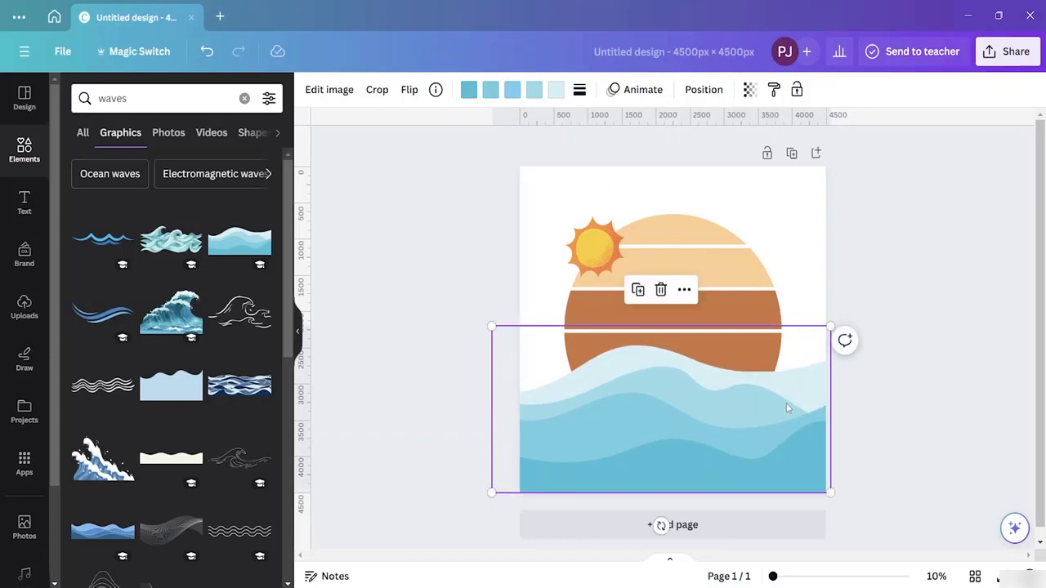
- Shift the waves graphic slightly left so its right edge lines up with the page's right edge
{"action": "left_click", "coordinate": [495, 396]}
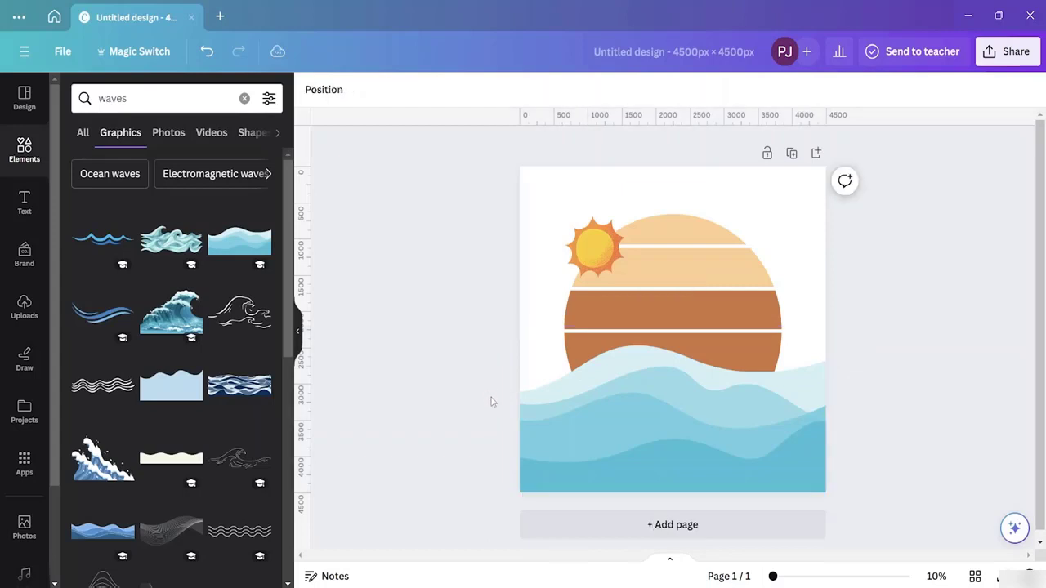
{"action": "left_click", "coordinate": [536, 410]}
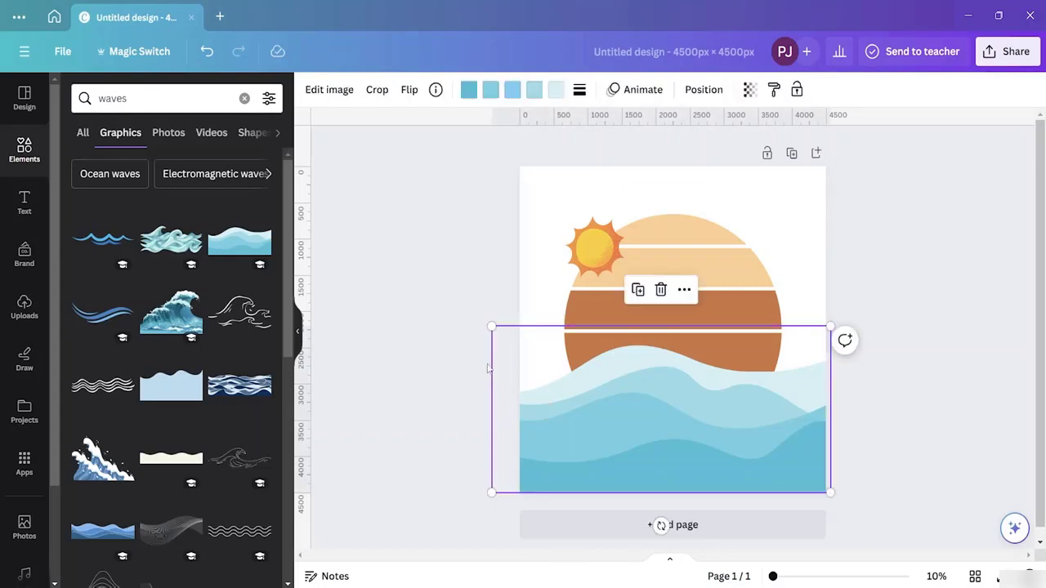
{"action": "left_click_drag", "start_coordinate": [799, 417], "coordinate": [778, 418]}
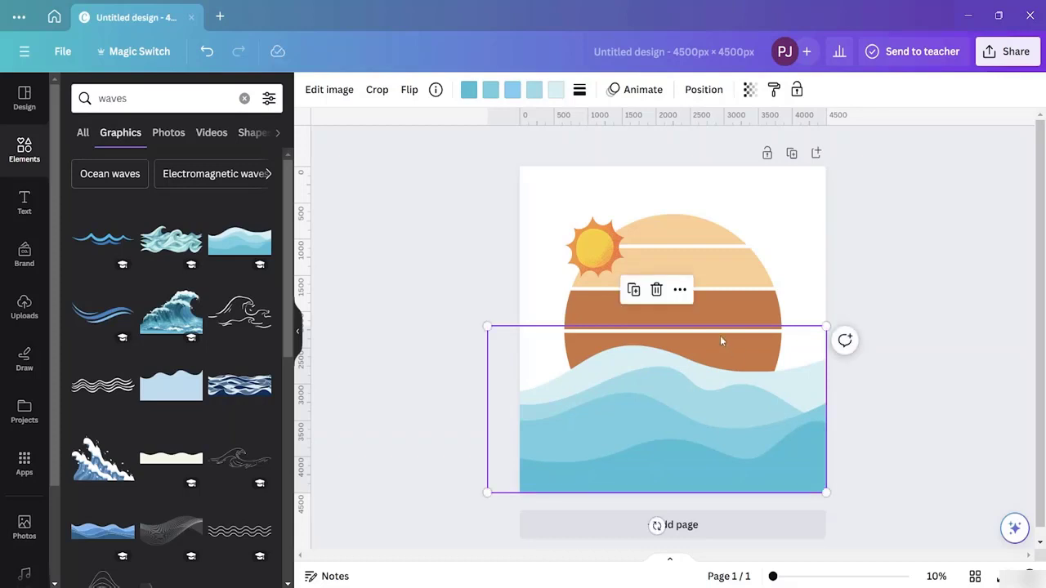
{"action": "left_click", "coordinate": [685, 344]}
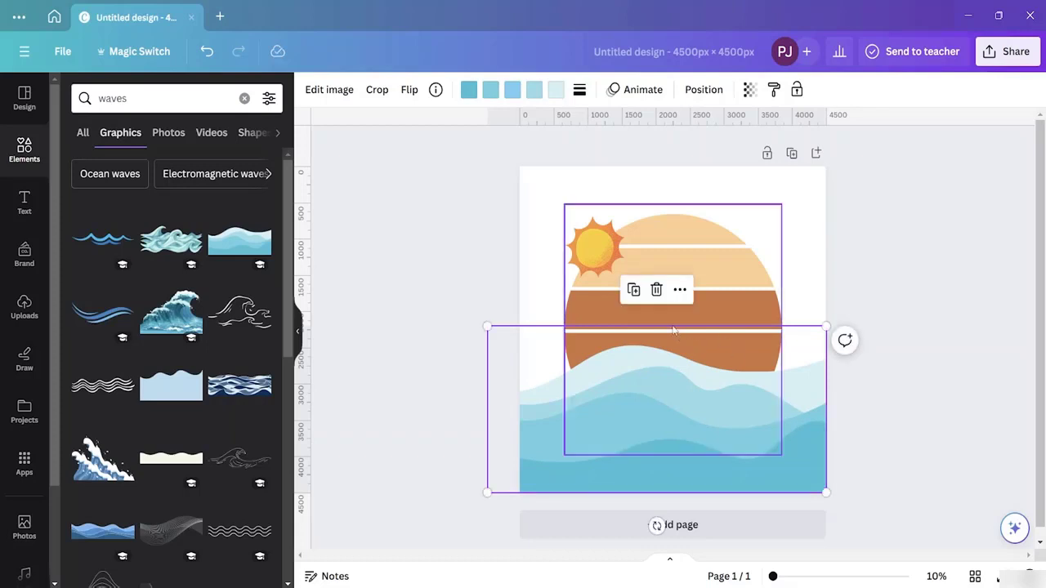
{"action": "double_click", "coordinate": [610, 489]}
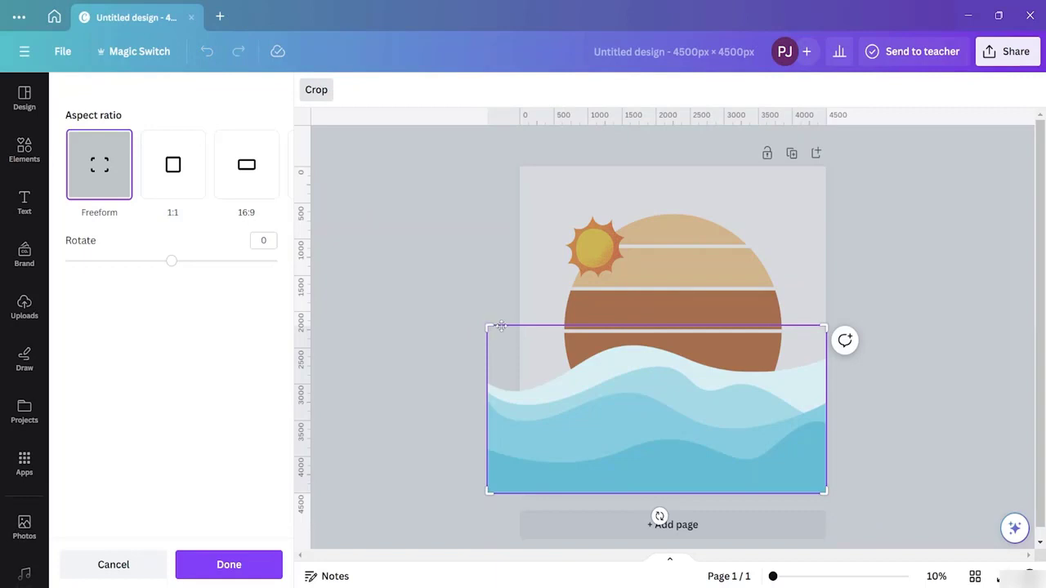
{"action": "left_click", "coordinate": [458, 351]}
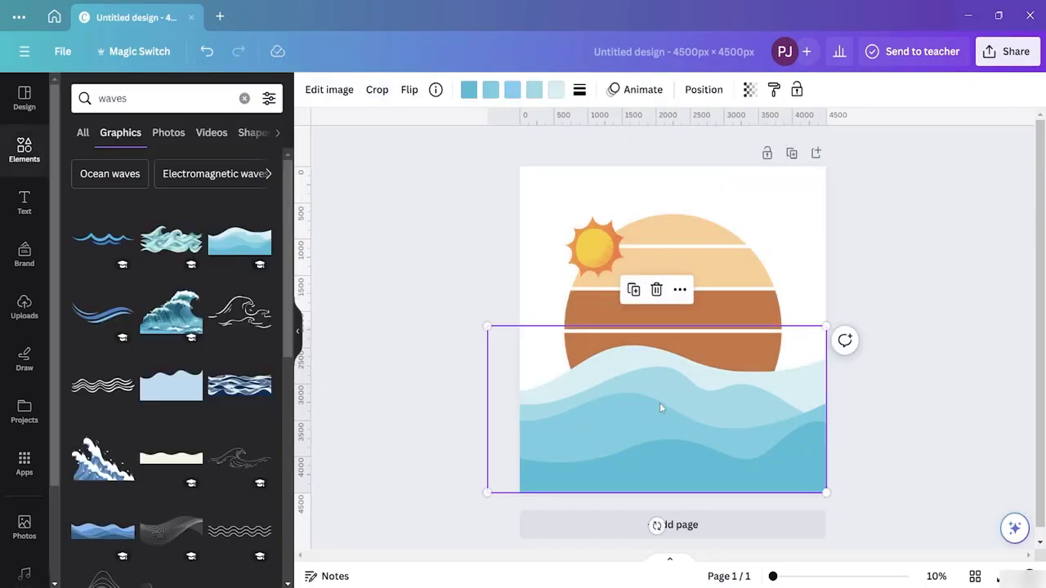
{"action": "left_click_drag", "start_coordinate": [660, 404], "coordinate": [725, 410]}
{"action": "left_click", "coordinate": [967, 408]}
{"action": "left_click", "coordinate": [847, 416]}
{"action": "left_click", "coordinate": [917, 387]}
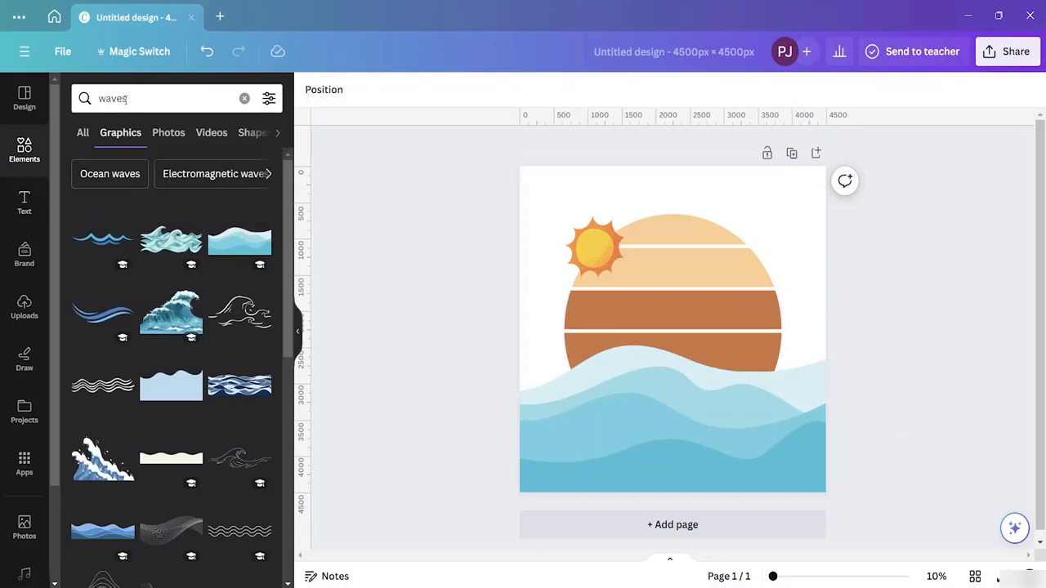
- Replace the element search term with "bird" and run the search
{"action": "left_click", "coordinate": [244, 98]}
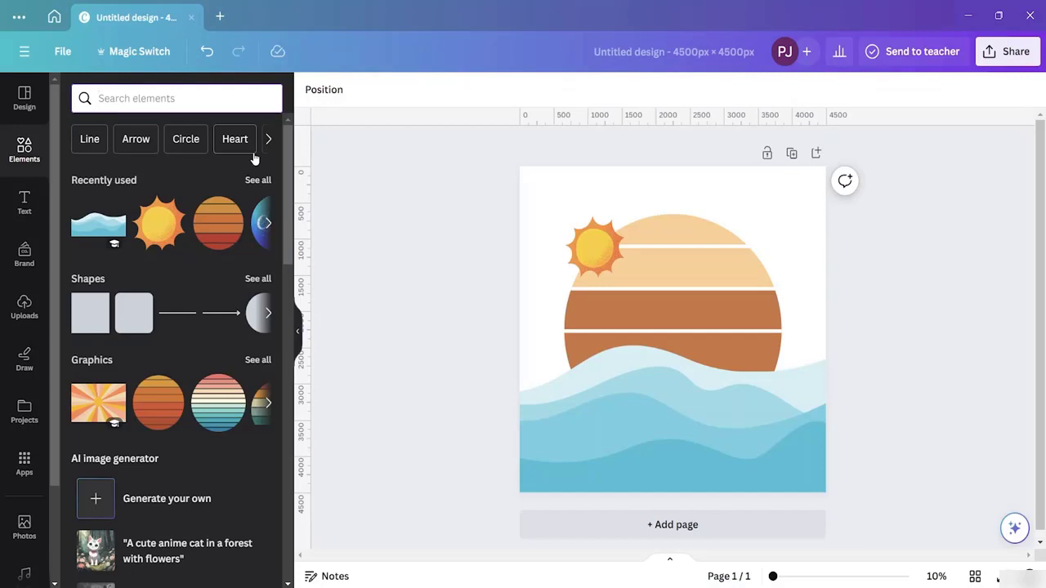
{"action": "type", "text": "bi"}
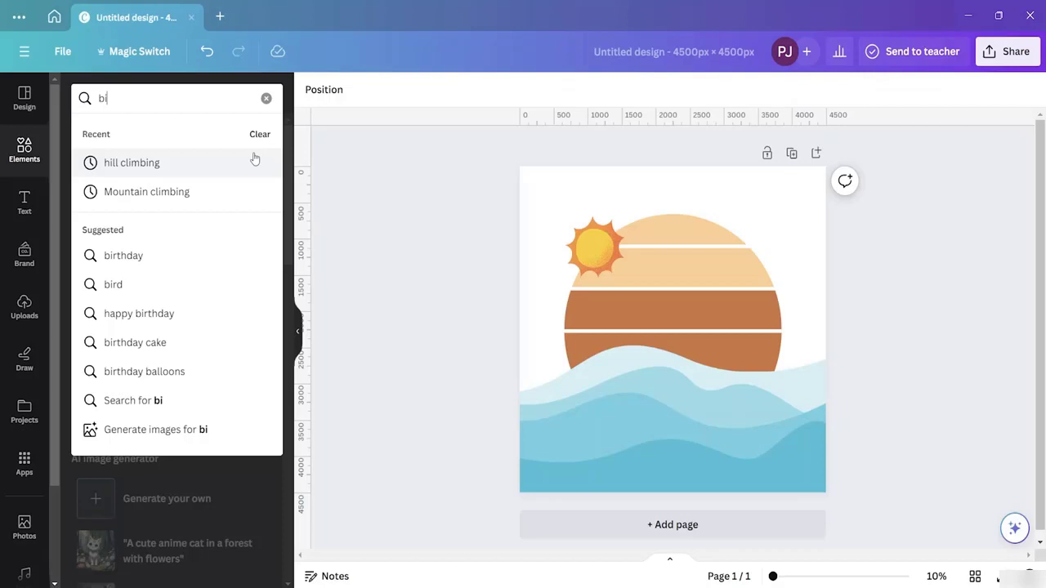
{"action": "type", "text": "rd"}
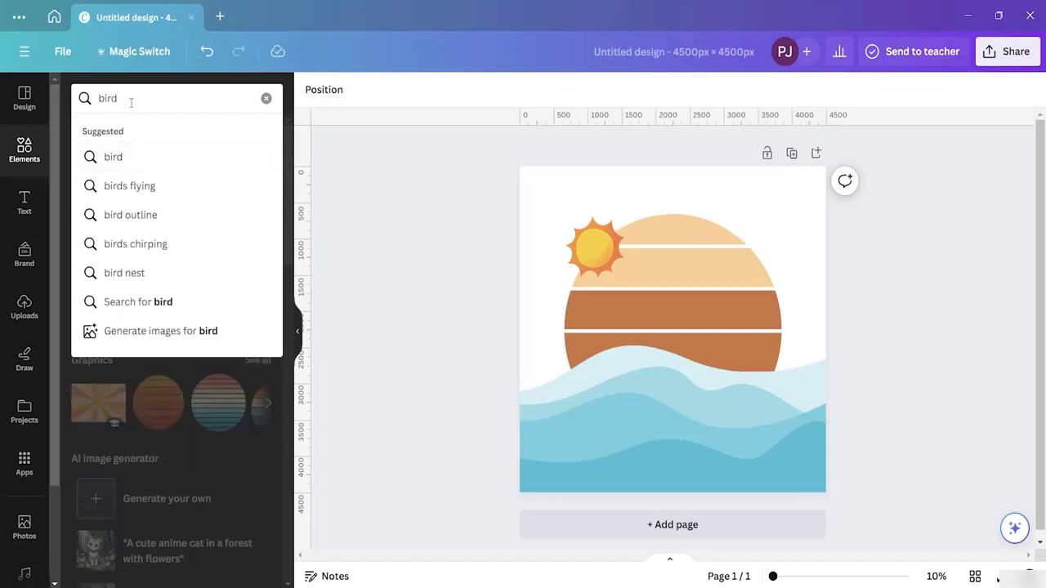
{"action": "key", "text": "Return"}
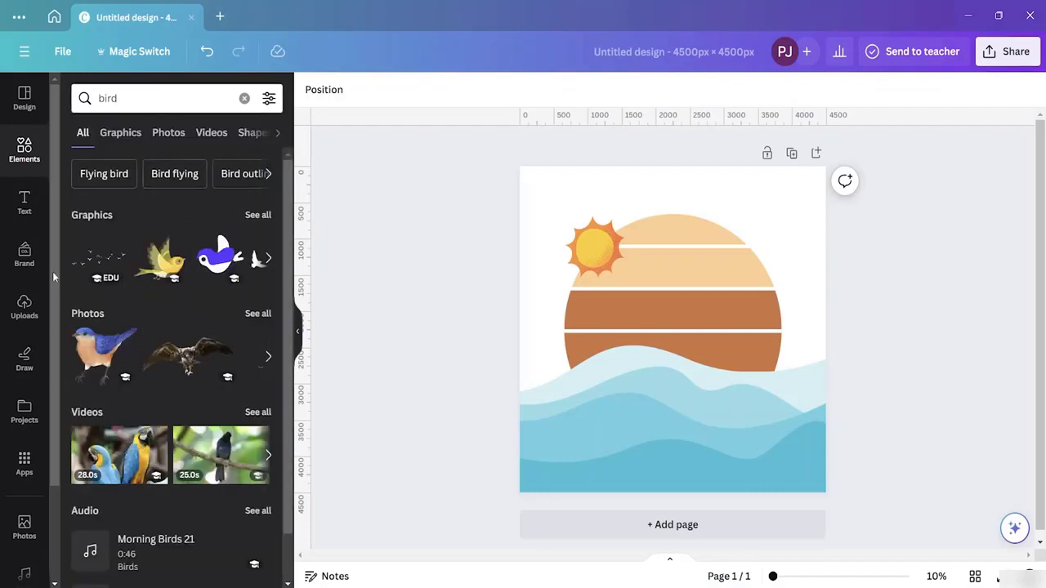
- Add the flock of small black birds, tilt it upward to the right and place it across the striped circle below the sun
{"action": "left_click", "coordinate": [97, 263]}
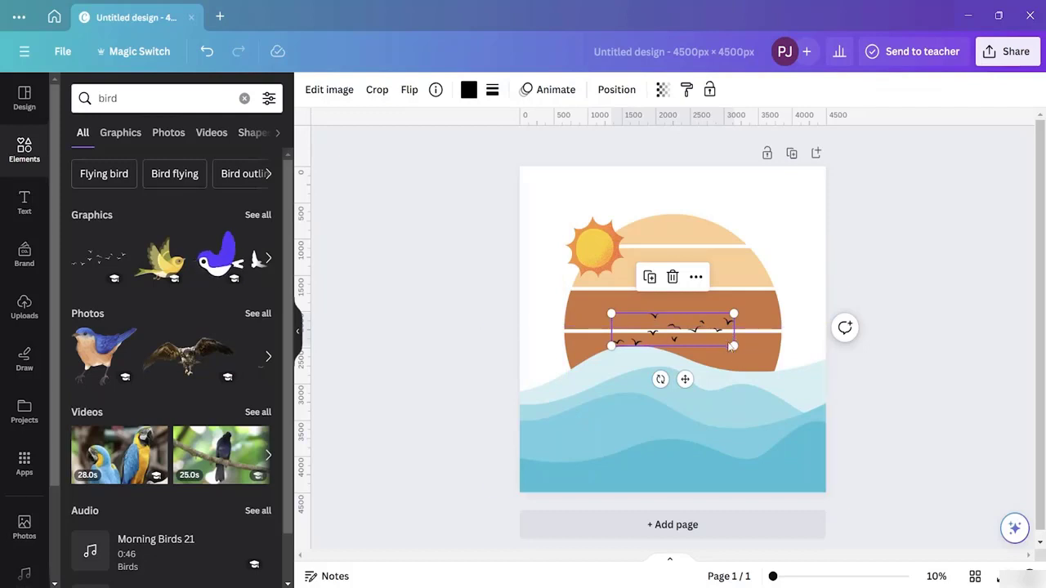
{"action": "left_click_drag", "start_coordinate": [660, 378], "coordinate": [672, 372]}
{"action": "left_click_drag", "start_coordinate": [682, 321], "coordinate": [644, 283]}
{"action": "left_click", "coordinate": [728, 288]}
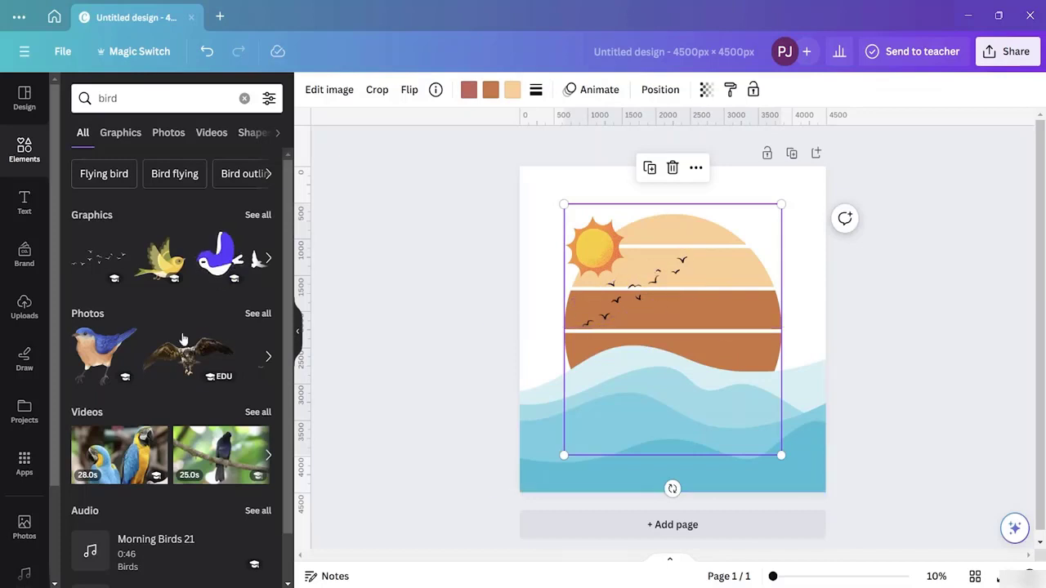
- Replace the element search term with "palm tree" and run the search
{"action": "left_click", "coordinate": [245, 98]}
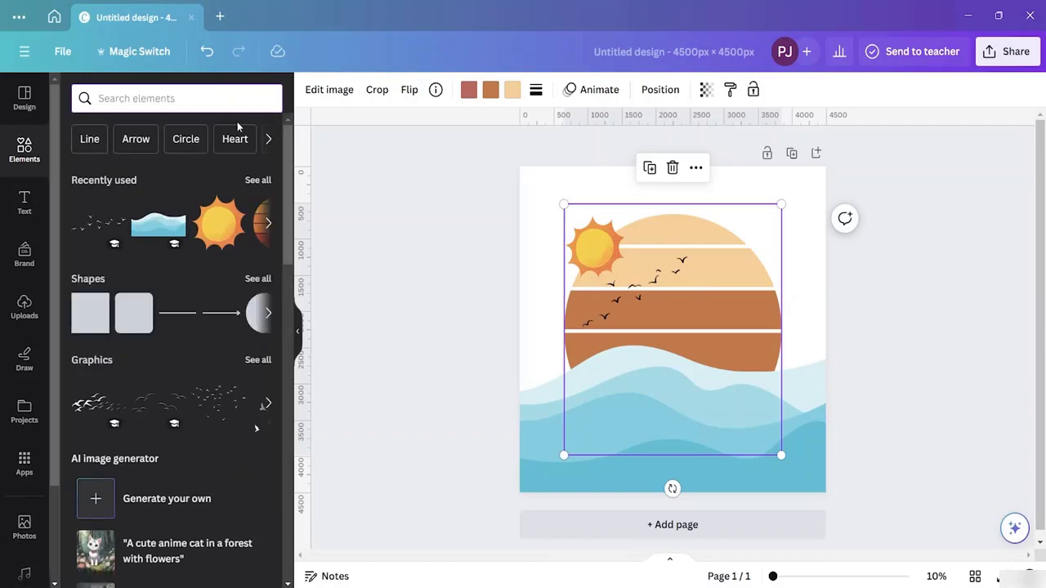
{"action": "type", "text": "palm"}
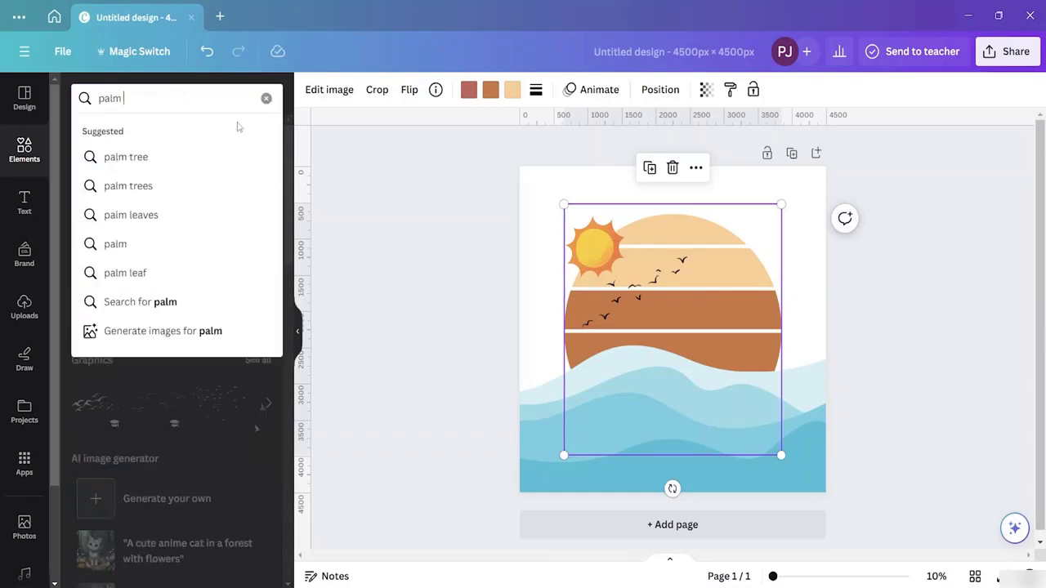
{"action": "type", "text": " tree"}
{"action": "key", "text": "Return"}
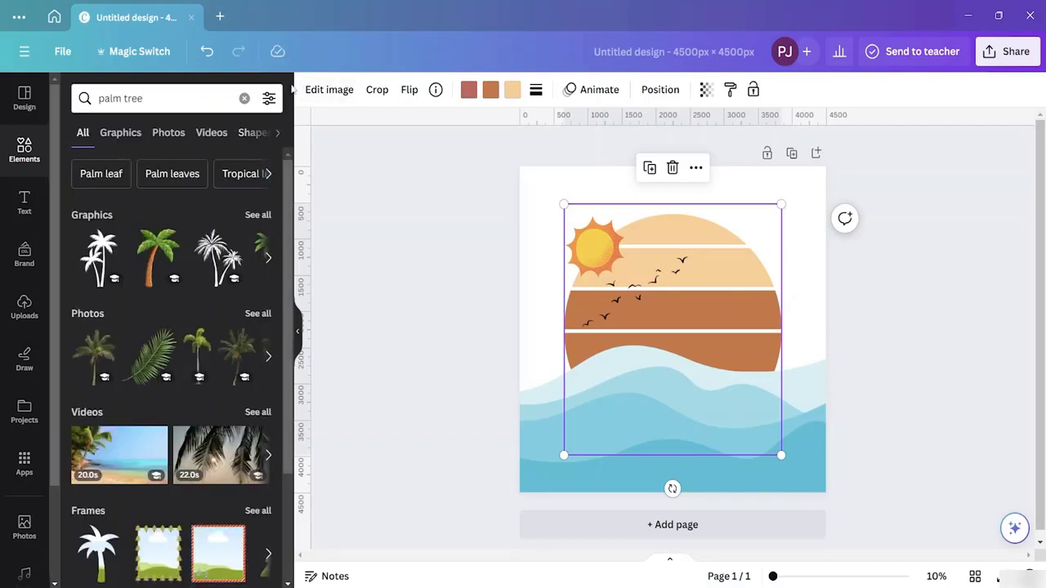
- Add the green palm tree with the orange trunk, shrink it to about 1700 px wide and place it over the striped circle's right side
{"action": "left_click", "coordinate": [153, 255]}
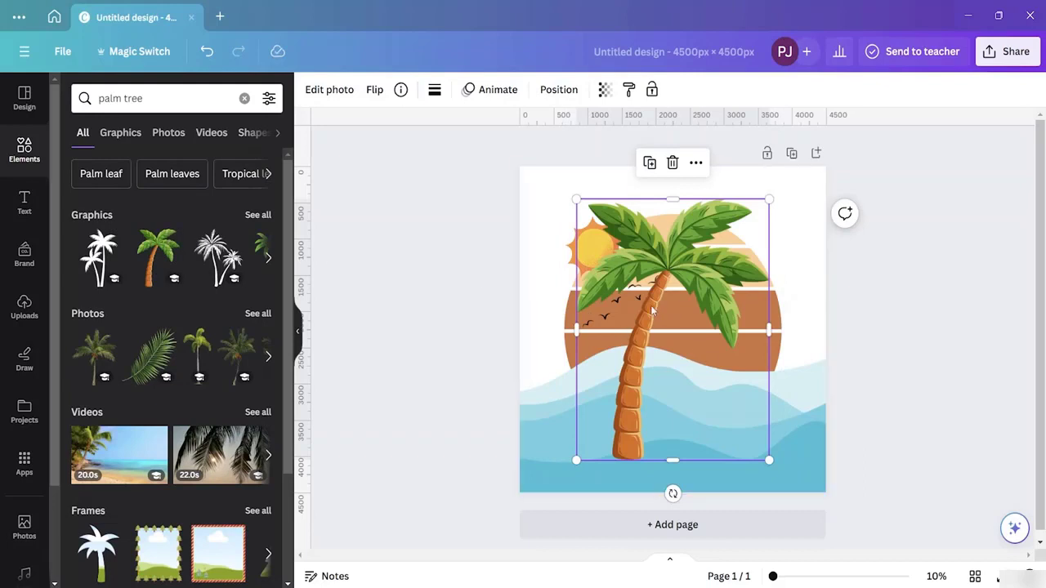
{"action": "left_click_drag", "start_coordinate": [652, 311], "coordinate": [723, 259]}
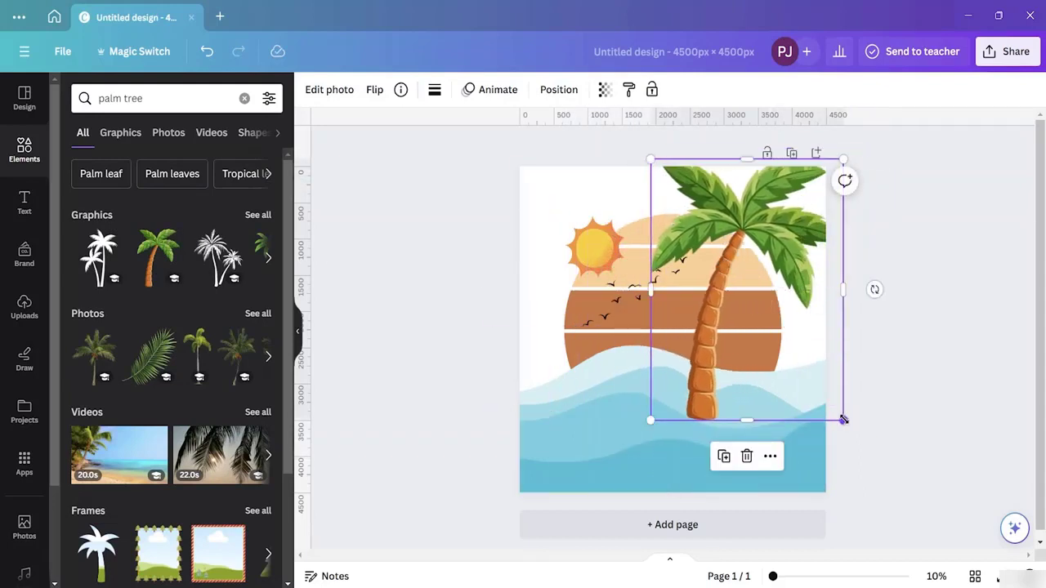
{"action": "left_click_drag", "start_coordinate": [843, 420], "coordinate": [769, 316]}
{"action": "left_click_drag", "start_coordinate": [704, 211], "coordinate": [735, 282]}
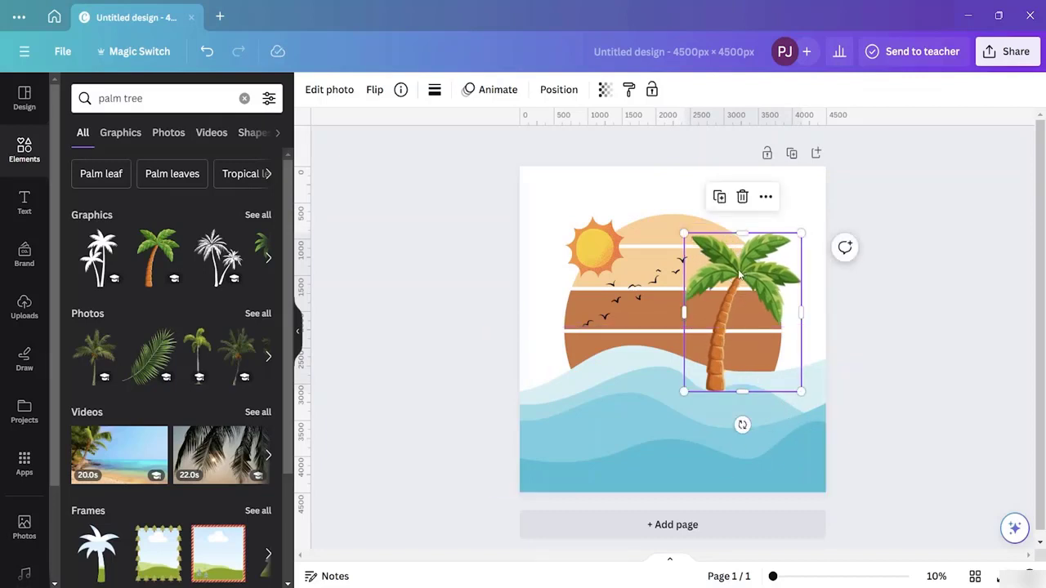
{"action": "left_click_drag", "start_coordinate": [738, 273], "coordinate": [736, 270]}
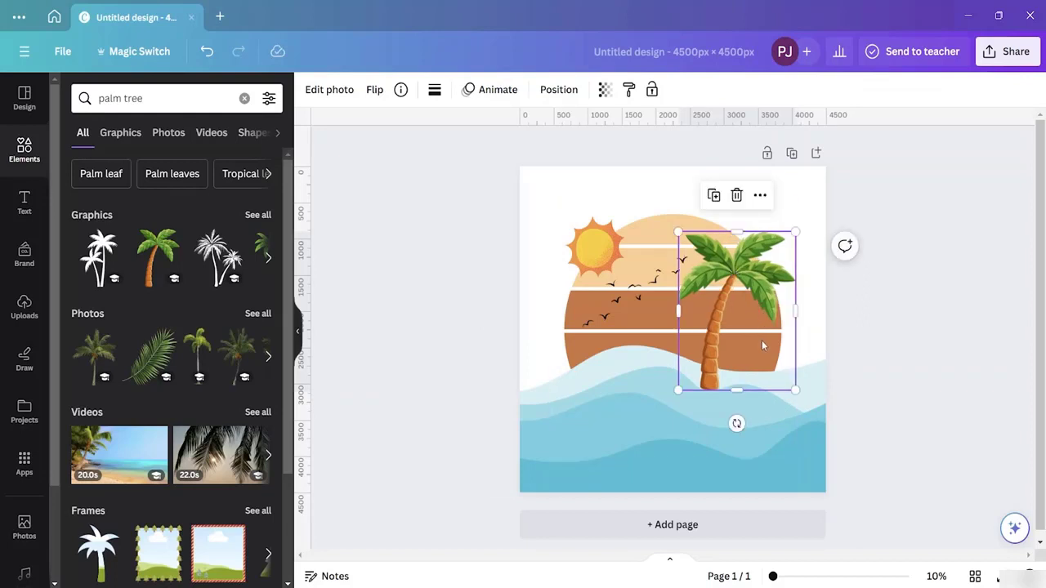
- Send the palm tree backward two layers so its trunk base sits behind the waves
{"action": "right_click", "coordinate": [725, 308]}
{"action": "mouse_move", "coordinate": [739, 309]}
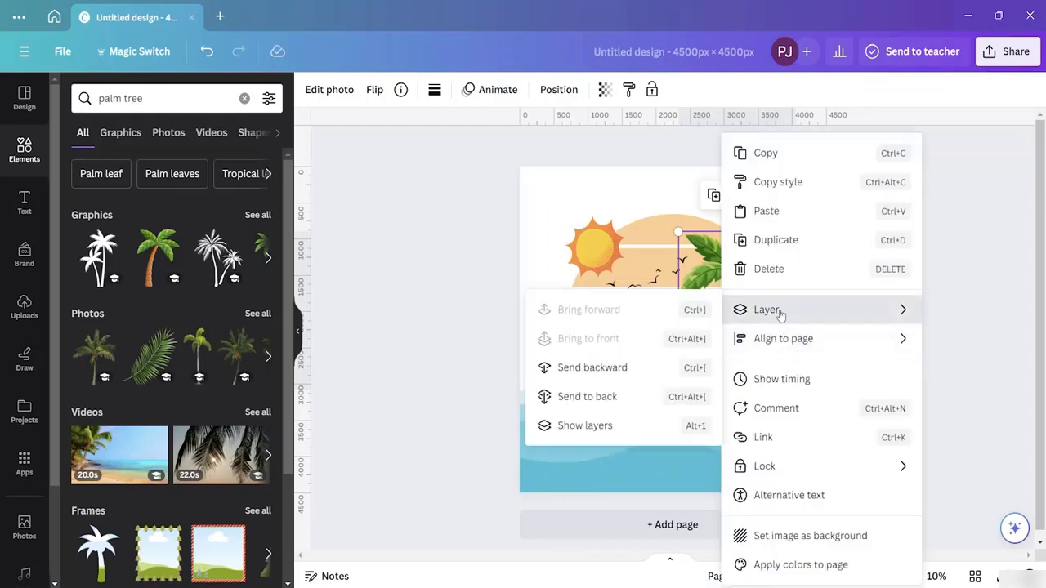
{"action": "left_click", "coordinate": [611, 373]}
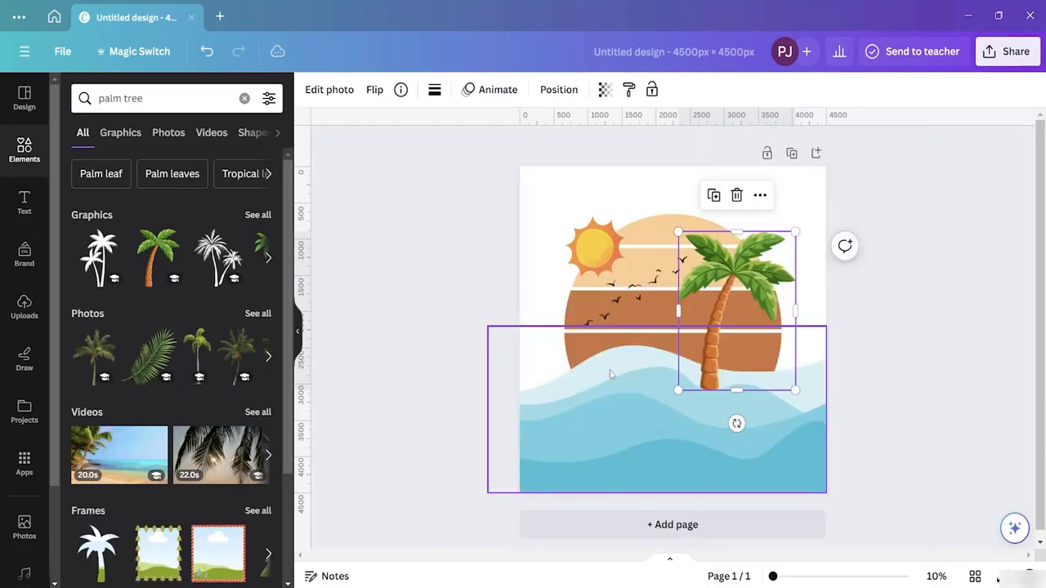
{"action": "right_click", "coordinate": [743, 304]}
{"action": "mouse_move", "coordinate": [789, 311]}
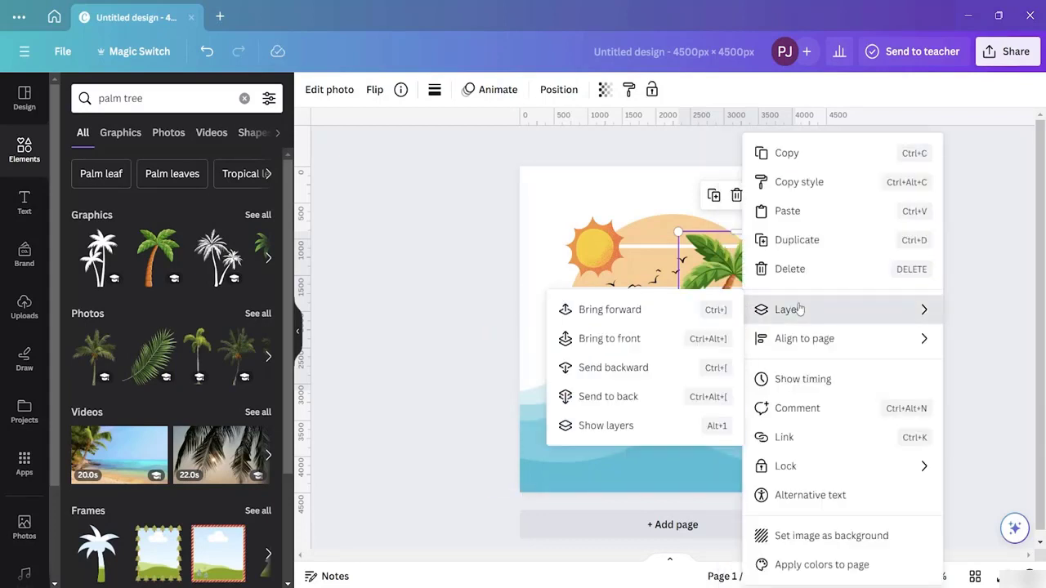
{"action": "left_click", "coordinate": [628, 368]}
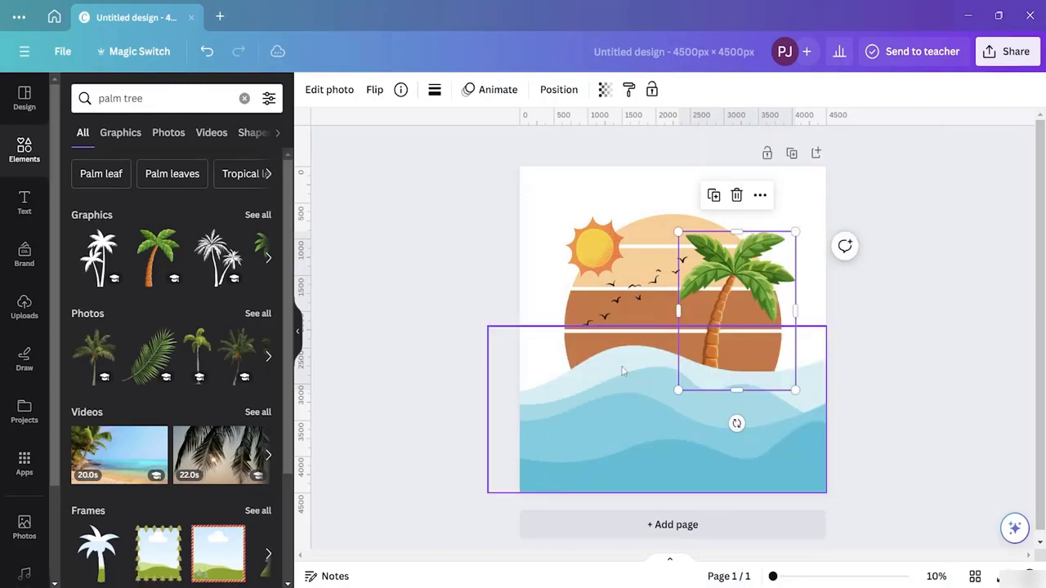
- Move the palm tree slightly up and right, keeping its trunk base at the edge of the waves
{"action": "left_click", "coordinate": [811, 318]}
{"action": "mouse_move", "coordinate": [724, 304]}
{"action": "left_mouse_down"}
{"action": "mouse_move", "coordinate": [737, 294]}
{"action": "mouse_move", "coordinate": [730, 286]}
{"action": "left_mouse_up"}
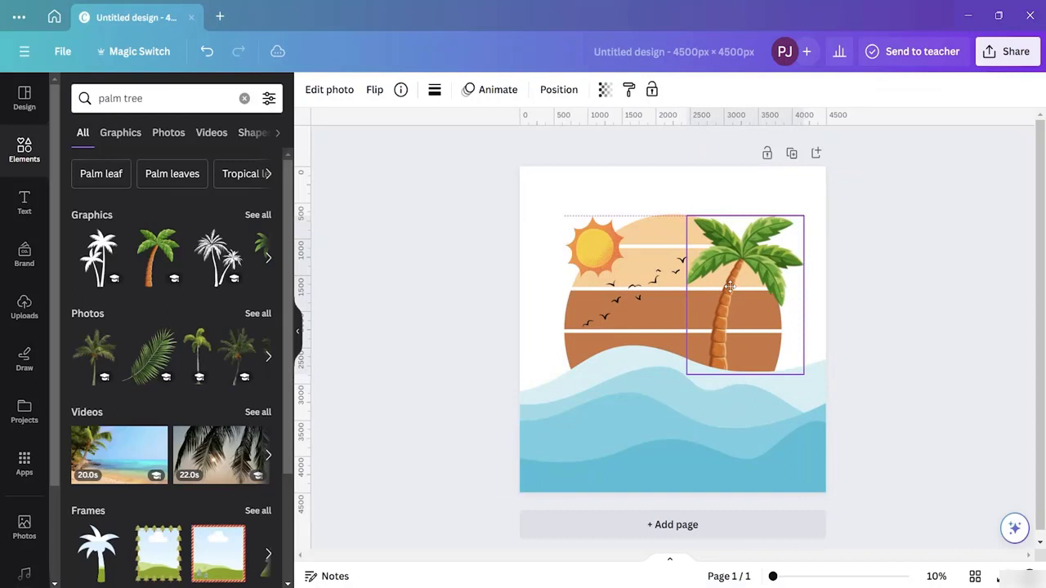
{"action": "left_click", "coordinate": [668, 194]}
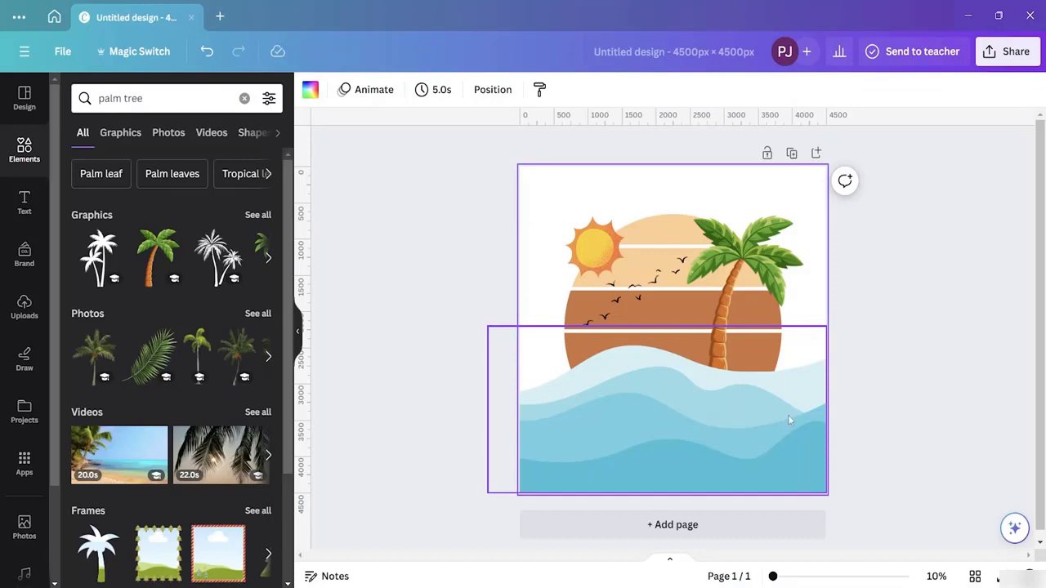
- Download the design as a 4,500 × 4,500 px PNG and save it to the Downloads folder as "Untitled design"
{"action": "left_click", "coordinate": [996, 64]}
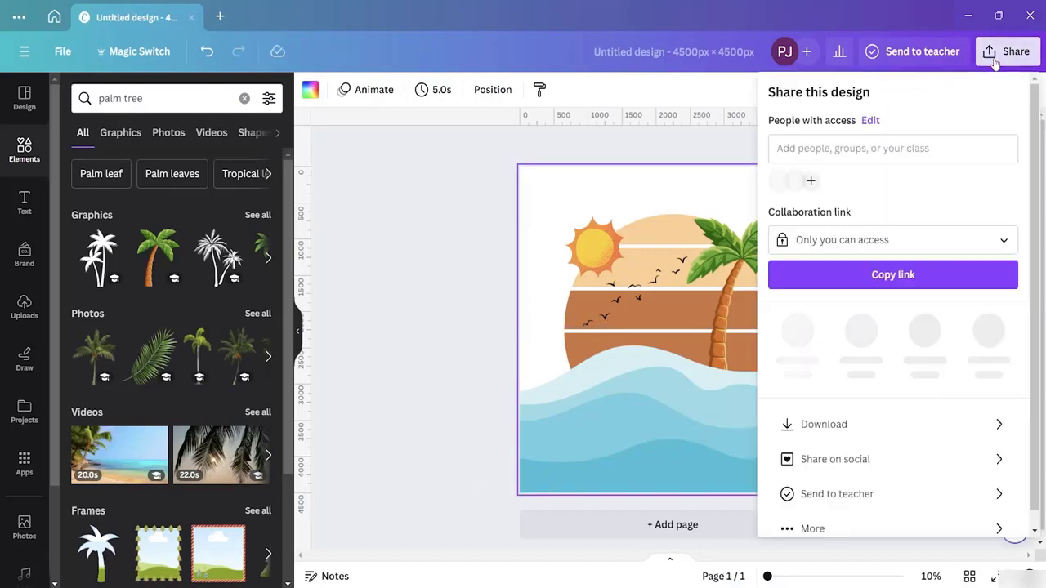
{"action": "left_click", "coordinate": [899, 413]}
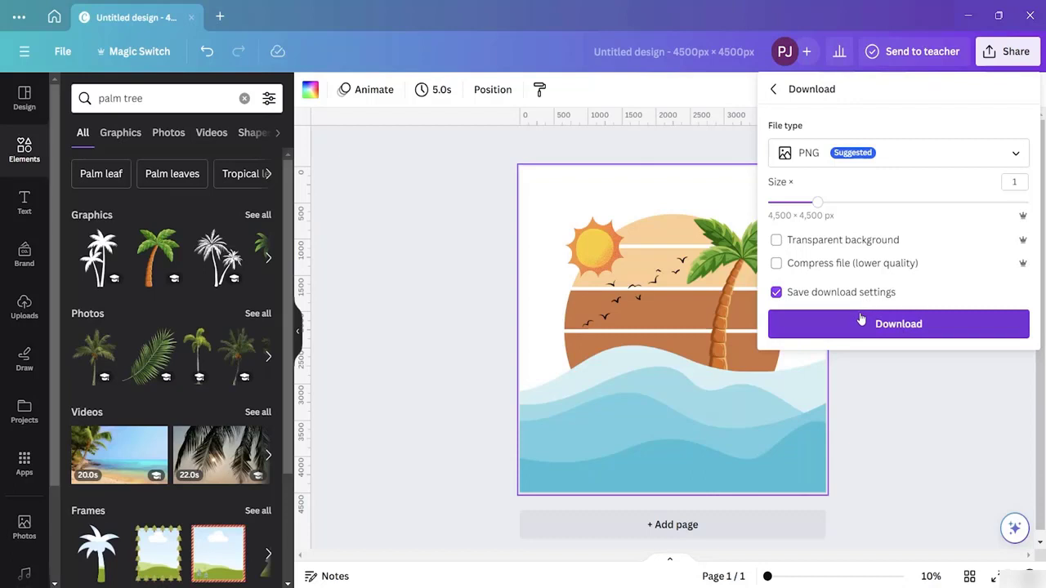
{"action": "left_click", "coordinate": [915, 326]}
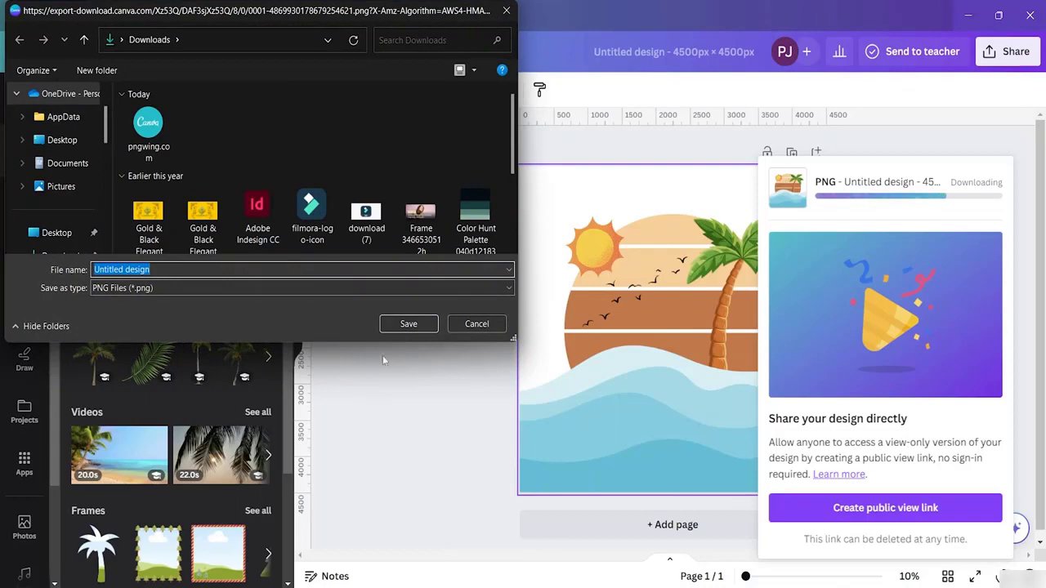
{"action": "left_click", "coordinate": [409, 323]}
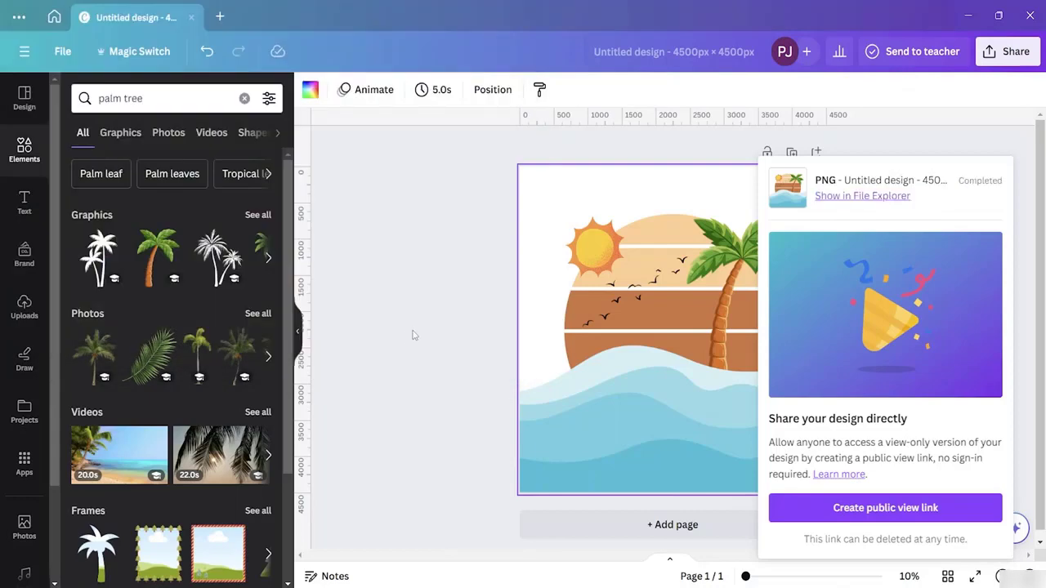
- Add a blank second page and insert the circle frame from the basic shape frames on it
{"action": "left_click", "coordinate": [381, 232]}
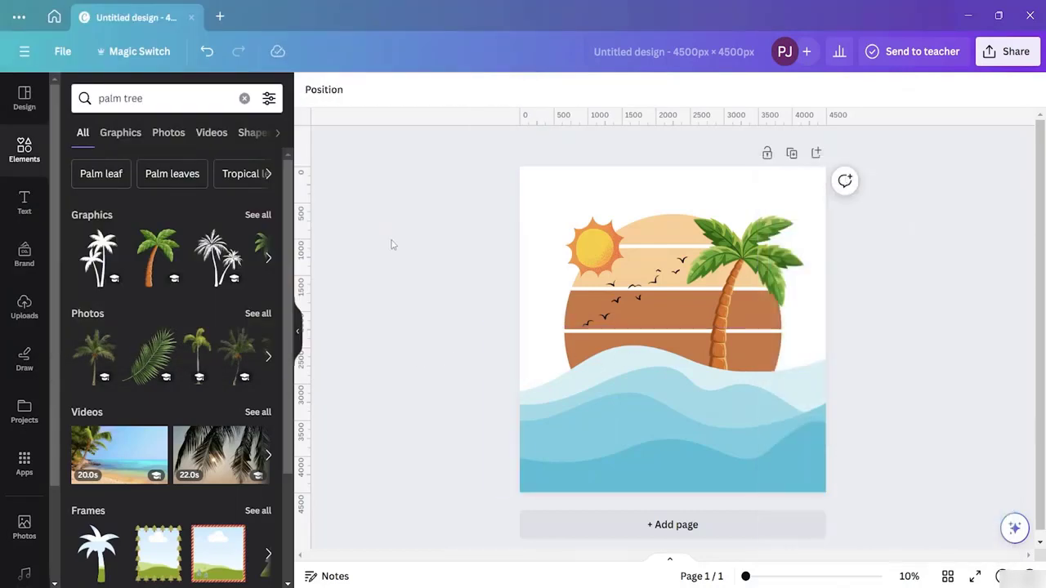
{"action": "left_click", "coordinate": [702, 527]}
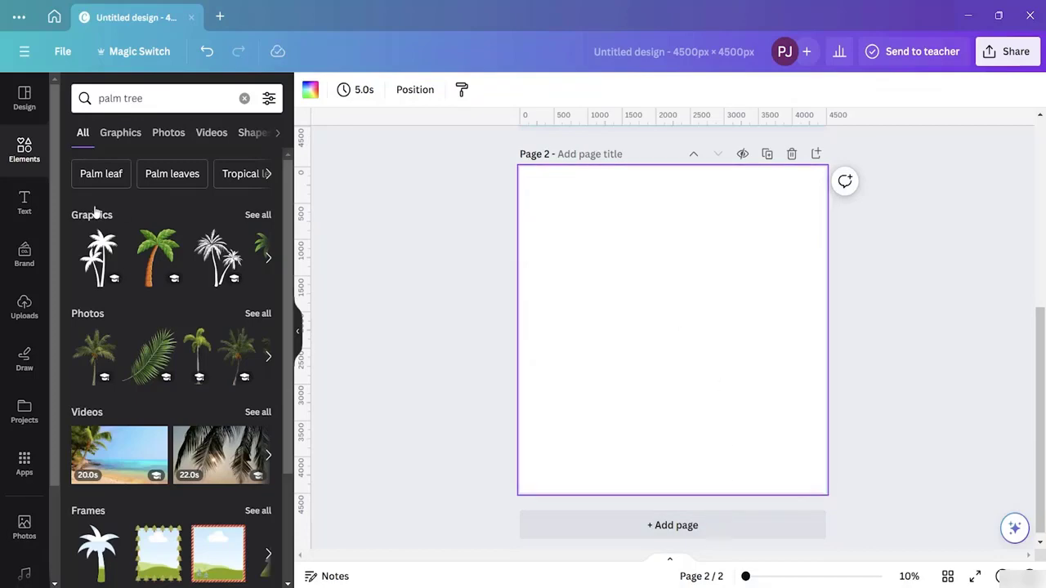
{"action": "left_click", "coordinate": [25, 306]}
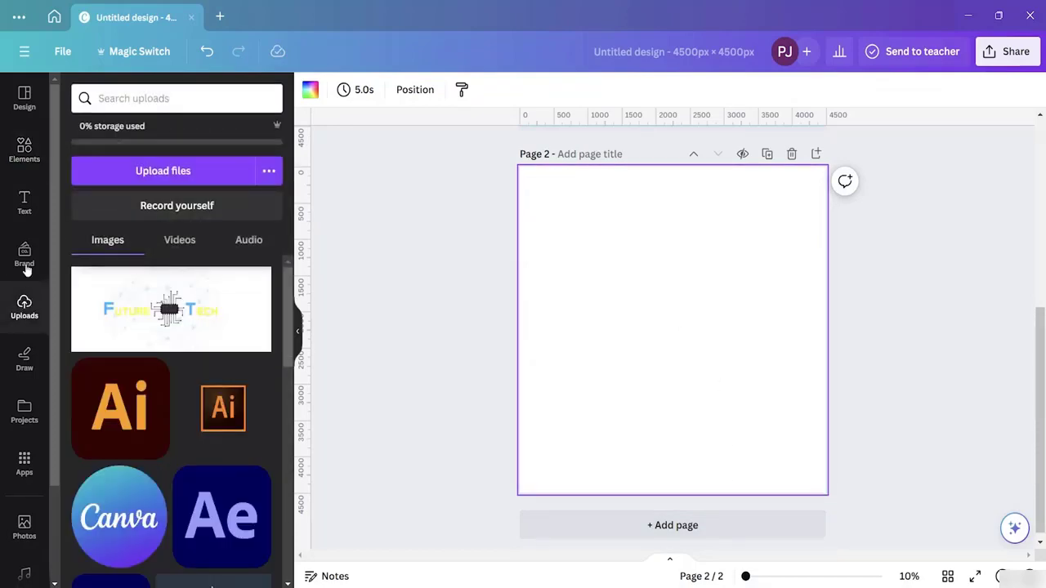
{"action": "left_click", "coordinate": [24, 151]}
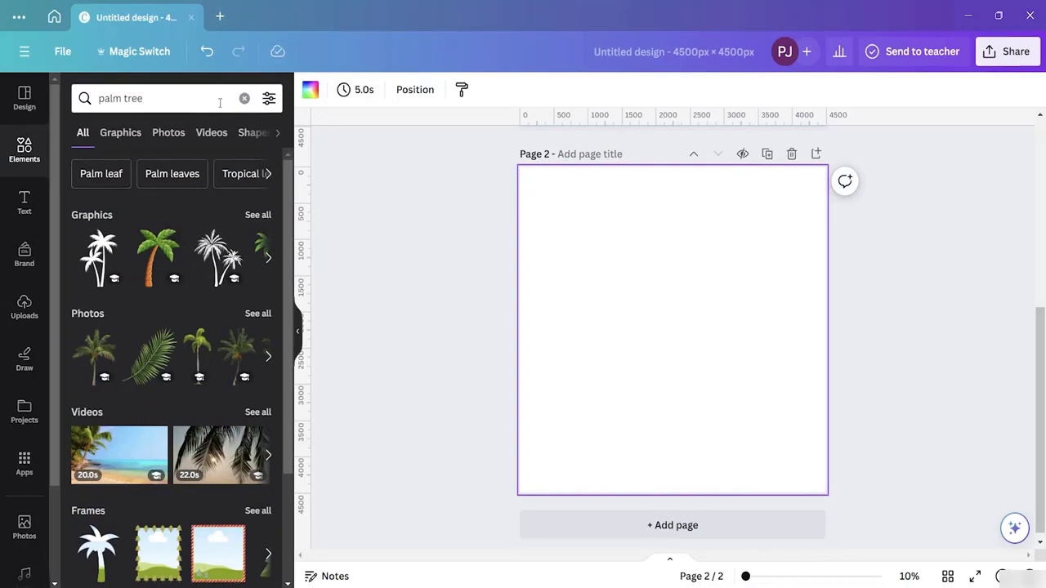
{"action": "left_click", "coordinate": [245, 98]}
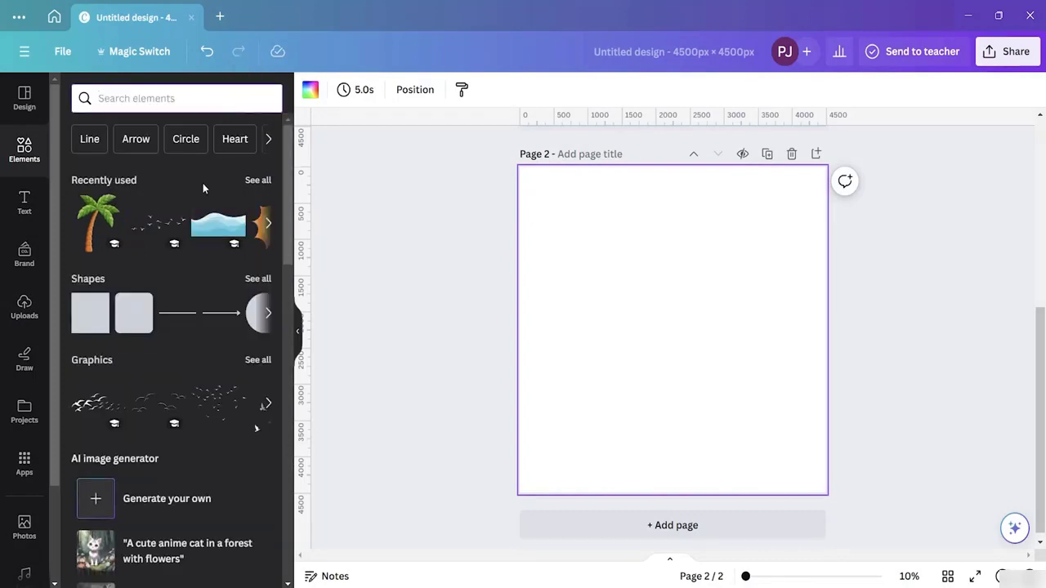
{"action": "scroll", "coordinate": [143, 253], "scroll_direction": "down", "scroll_amount": 10}
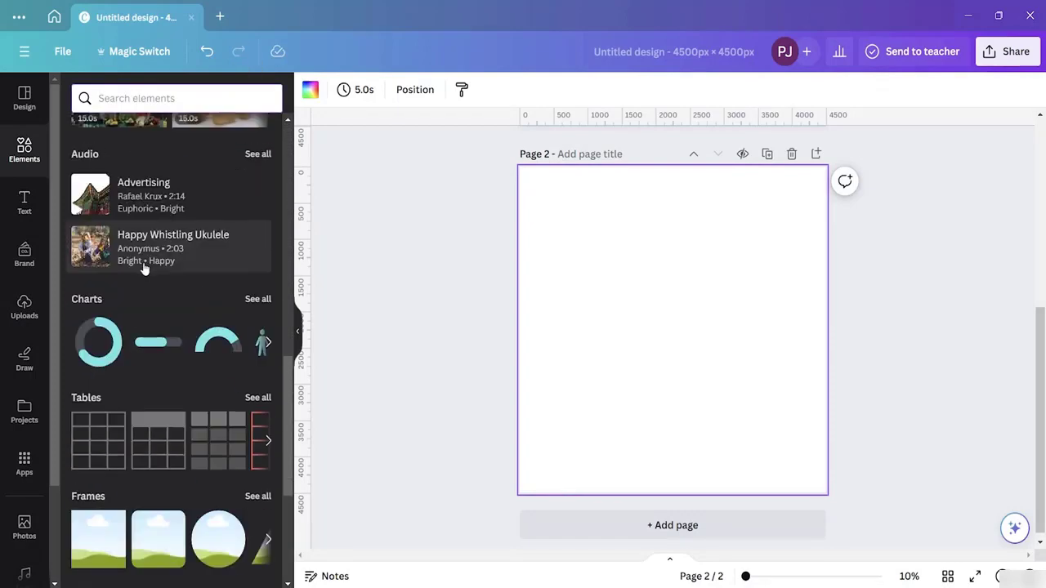
{"action": "scroll", "coordinate": [146, 269], "scroll_direction": "down", "scroll_amount": 3}
{"action": "left_click", "coordinate": [256, 212]}
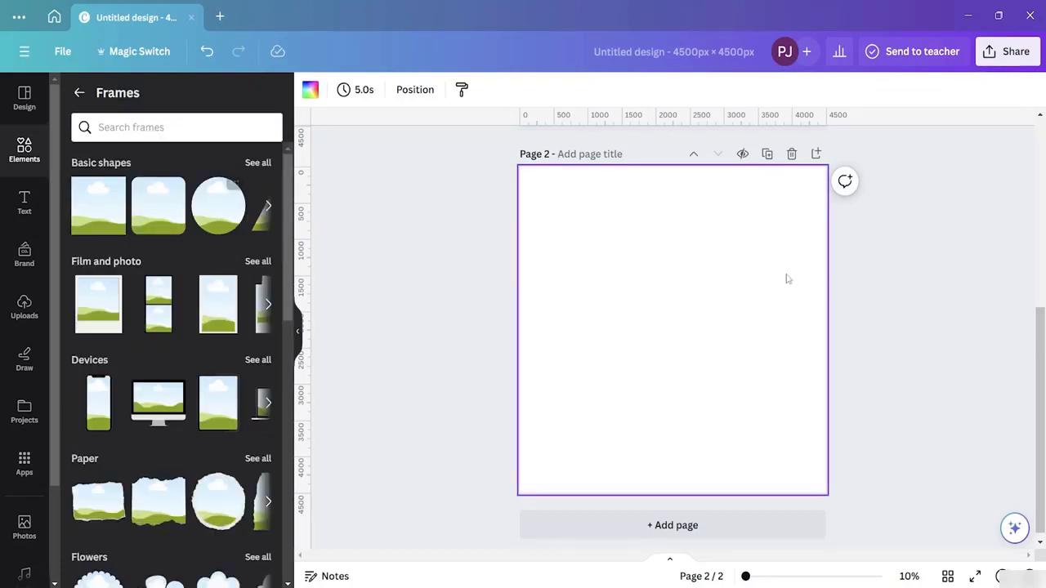
{"action": "left_click", "coordinate": [226, 218]}
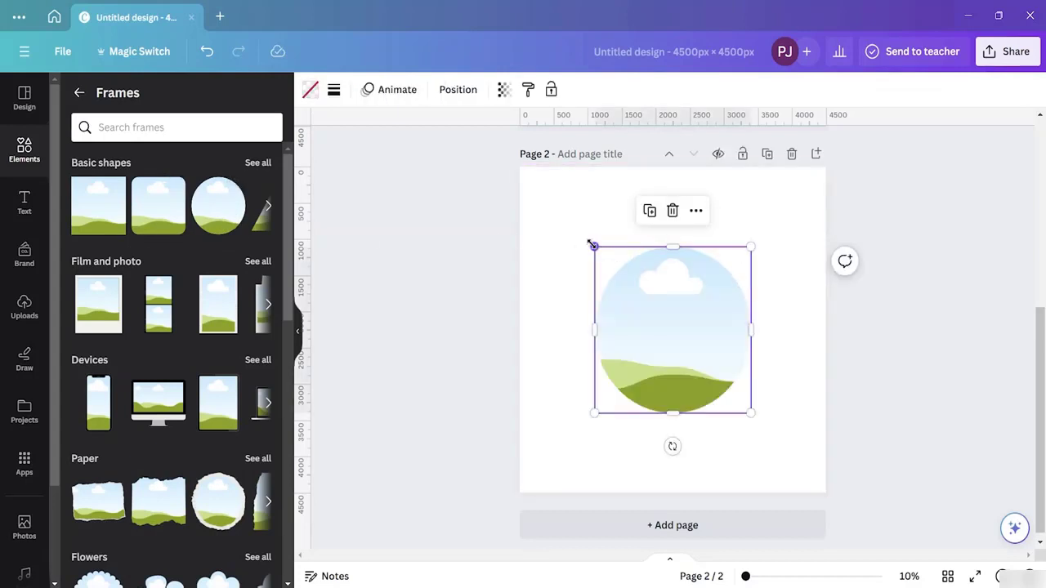
- Enlarge the circle frame to about 3000 px wide and centre it horizontally in the page's upper part
{"action": "left_click_drag", "start_coordinate": [595, 246], "coordinate": [563, 213]}
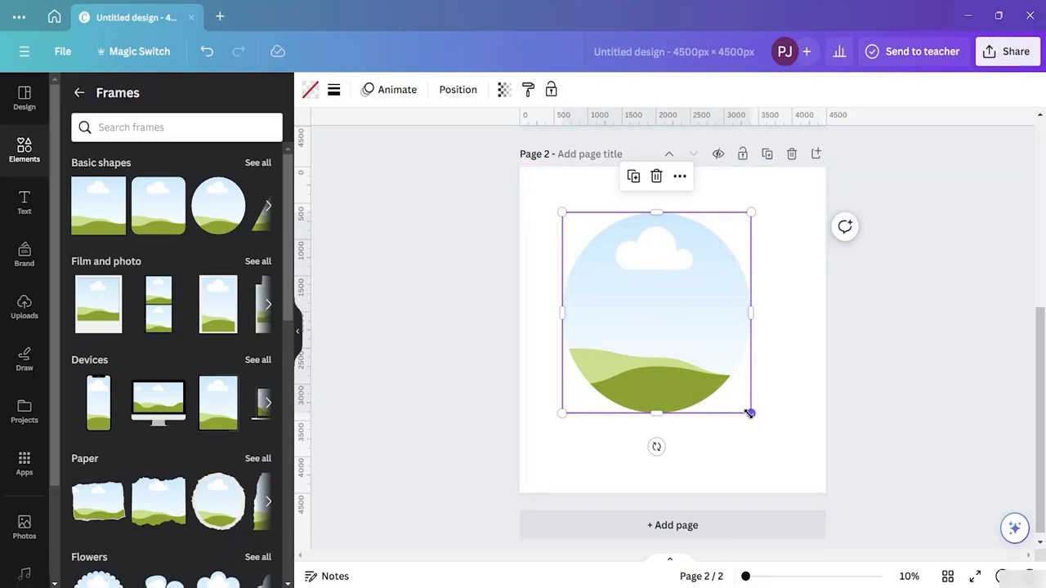
{"action": "left_click_drag", "start_coordinate": [750, 413], "coordinate": [775, 437]}
{"action": "left_click_drag", "start_coordinate": [726, 362], "coordinate": [708, 321]}
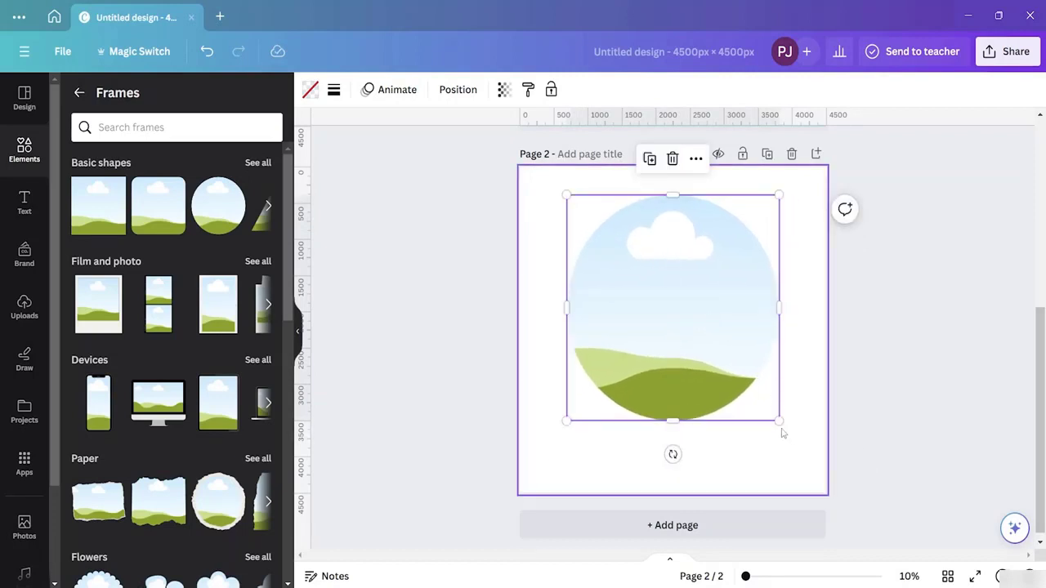
{"action": "left_click_drag", "start_coordinate": [777, 420], "coordinate": [769, 411]}
{"action": "left_click_drag", "start_coordinate": [697, 291], "coordinate": [702, 285]}
{"action": "left_click", "coordinate": [795, 357]}
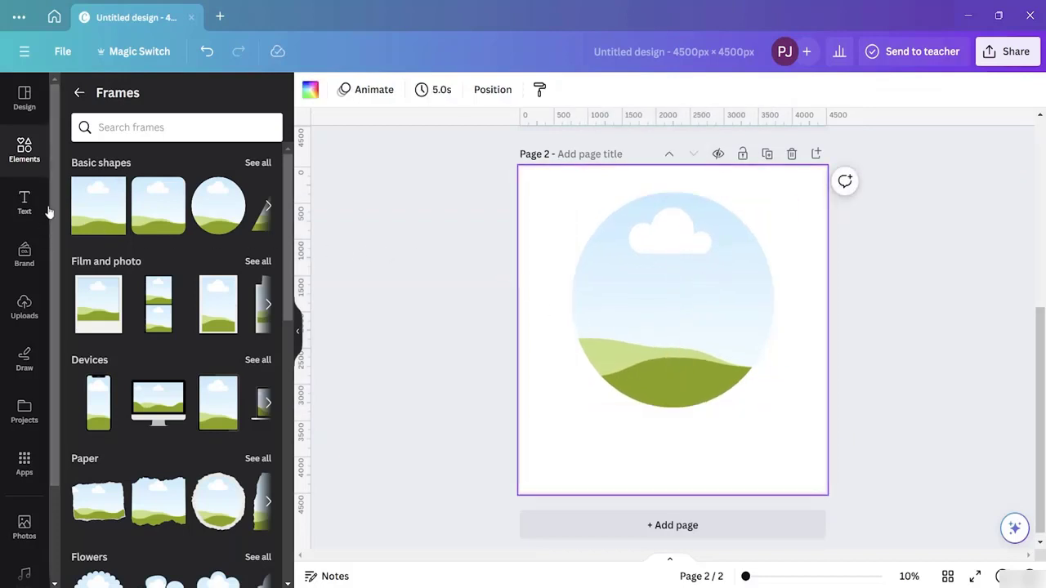
- Upload the "Untitled design" image from the Downloads folder
{"action": "left_click", "coordinate": [25, 308]}
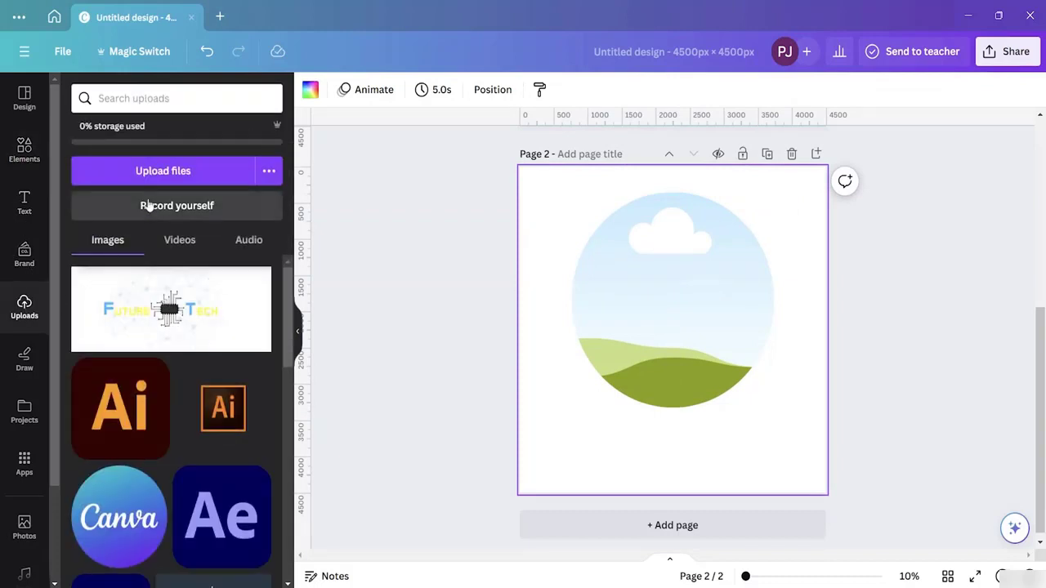
{"action": "left_click", "coordinate": [159, 172]}
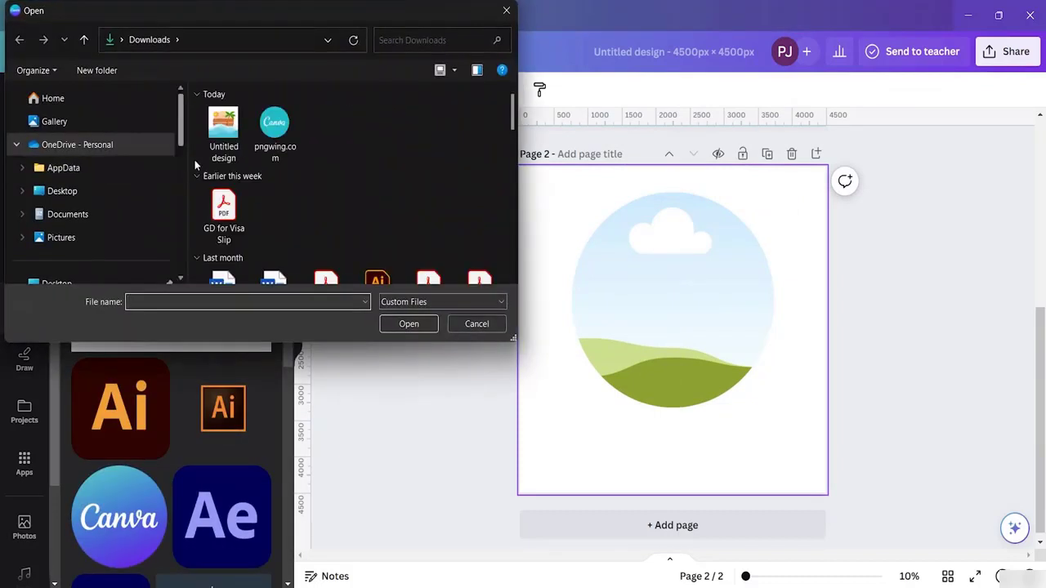
{"action": "left_click", "coordinate": [223, 130]}
{"action": "left_click", "coordinate": [417, 324]}
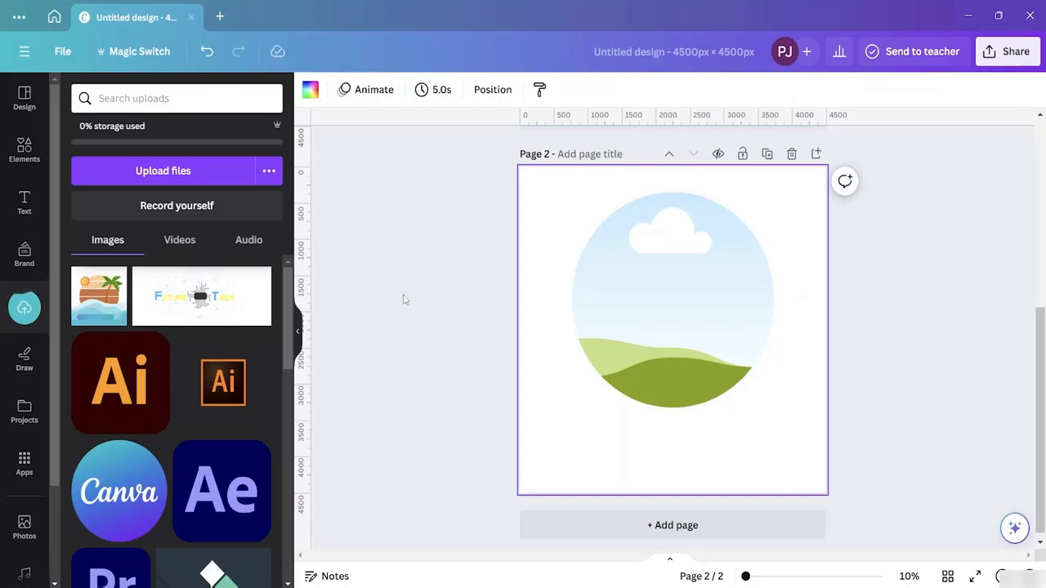
- Fill the circle frame on page 2 with the uploaded sunset image
{"action": "left_click", "coordinate": [105, 315]}
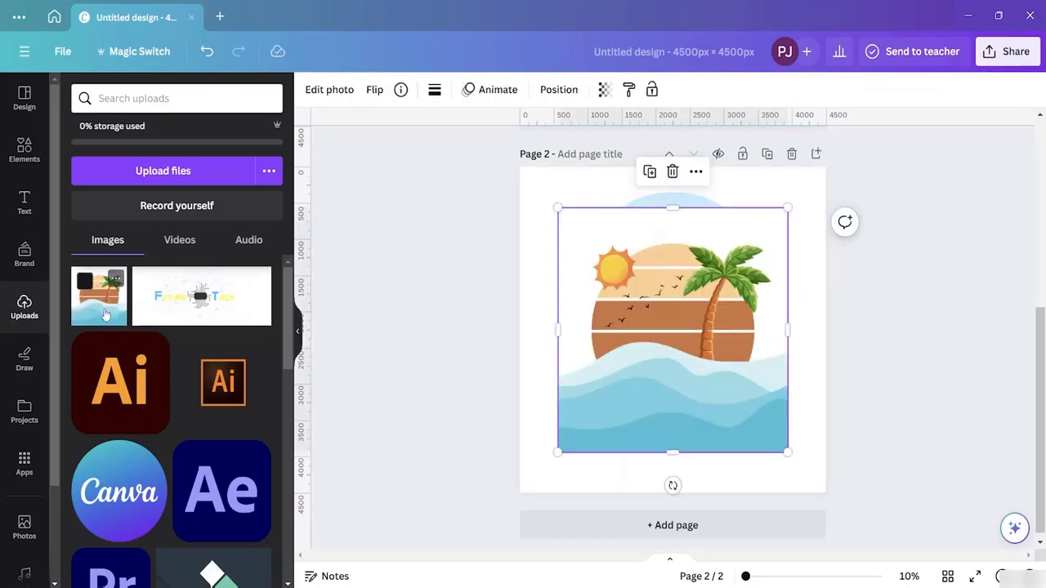
{"action": "key", "text": "ctrl+z"}
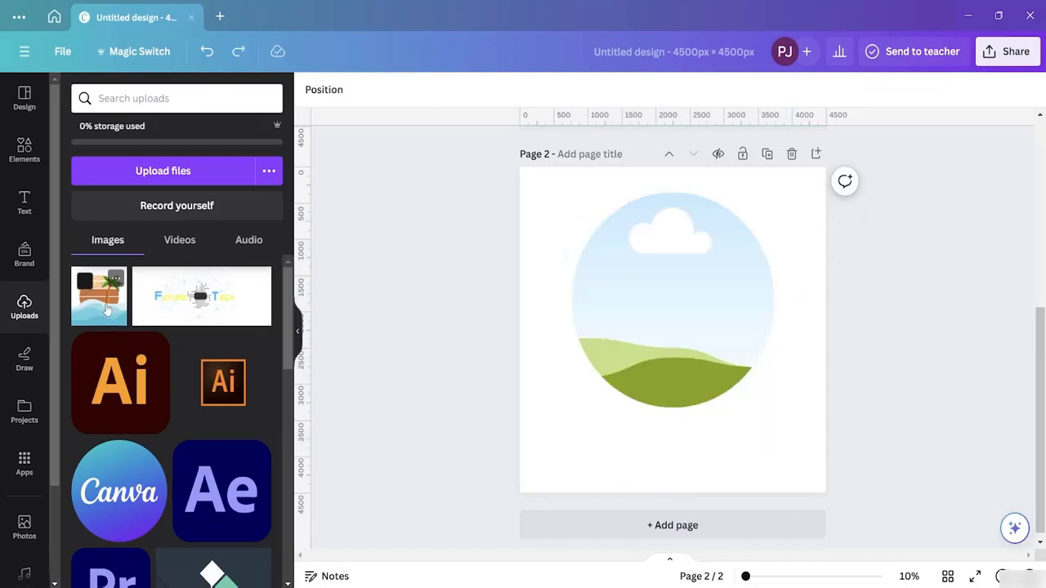
{"action": "left_click_drag", "start_coordinate": [105, 300], "coordinate": [600, 247]}
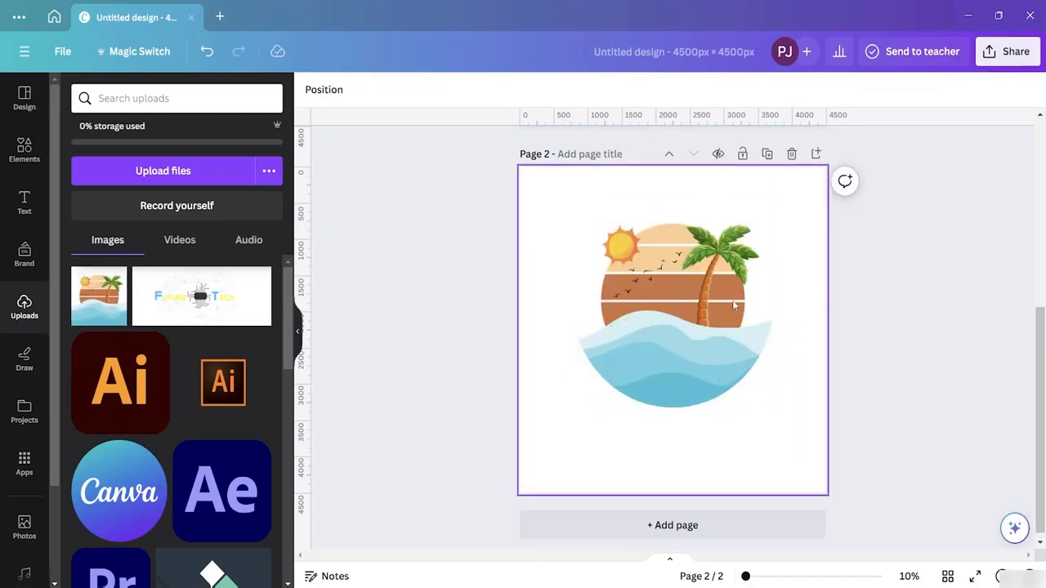
- Try black as the circle frame's colour and set it back to no colour
{"action": "left_click", "coordinate": [595, 221]}
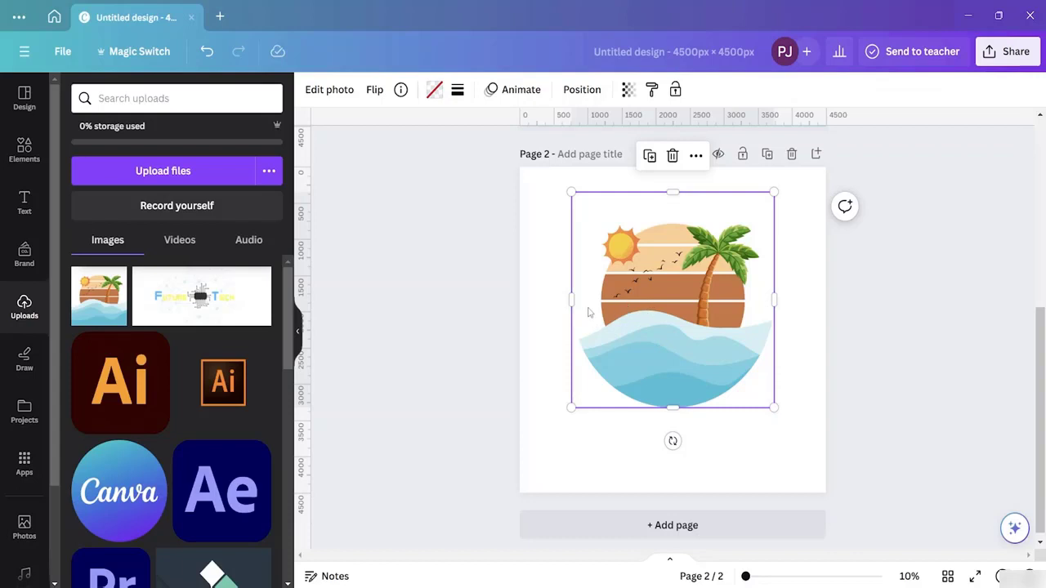
{"action": "left_click", "coordinate": [434, 90]}
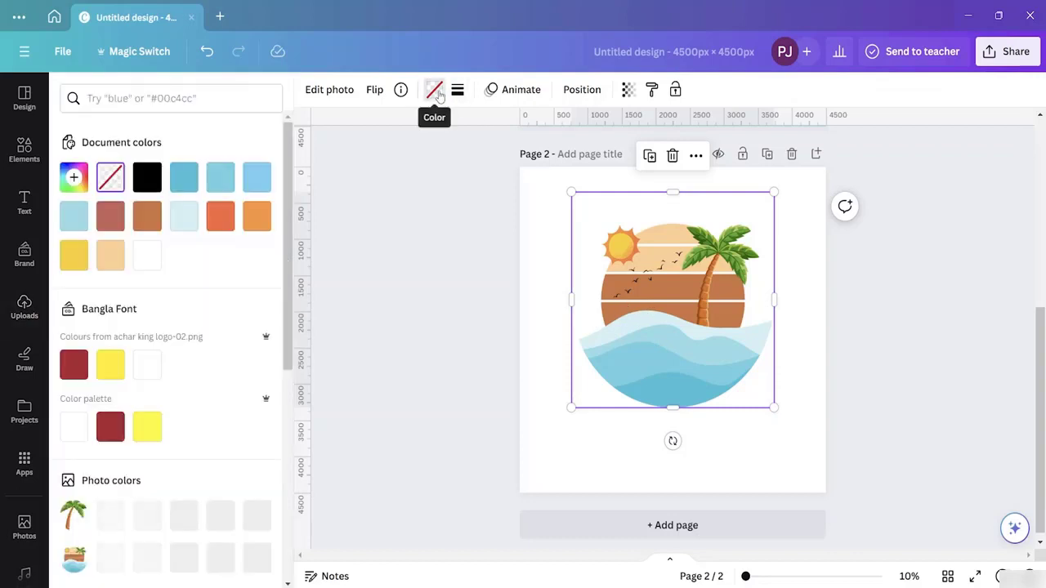
{"action": "left_click", "coordinate": [147, 178]}
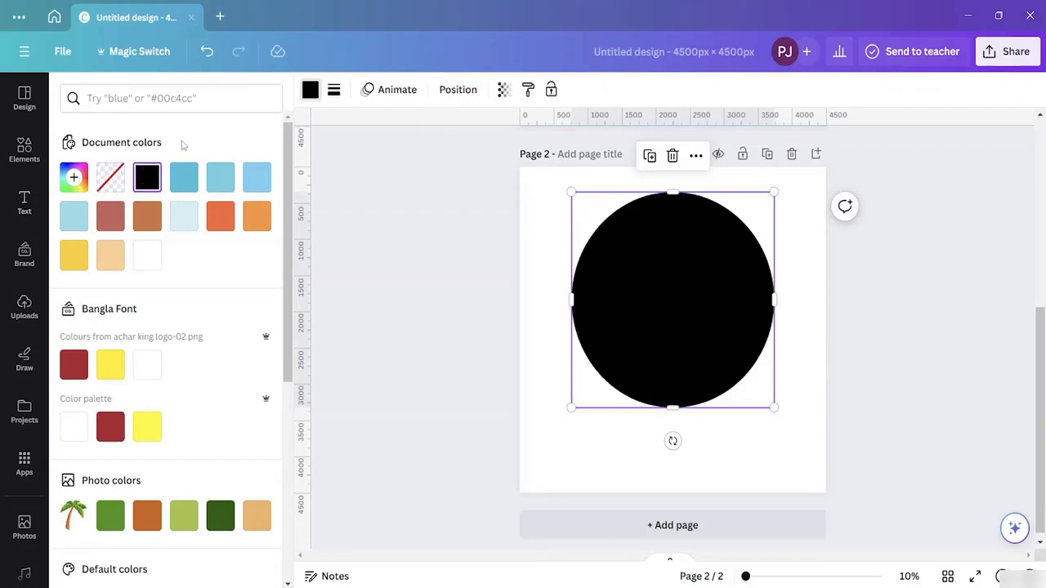
{"action": "left_click", "coordinate": [110, 178]}
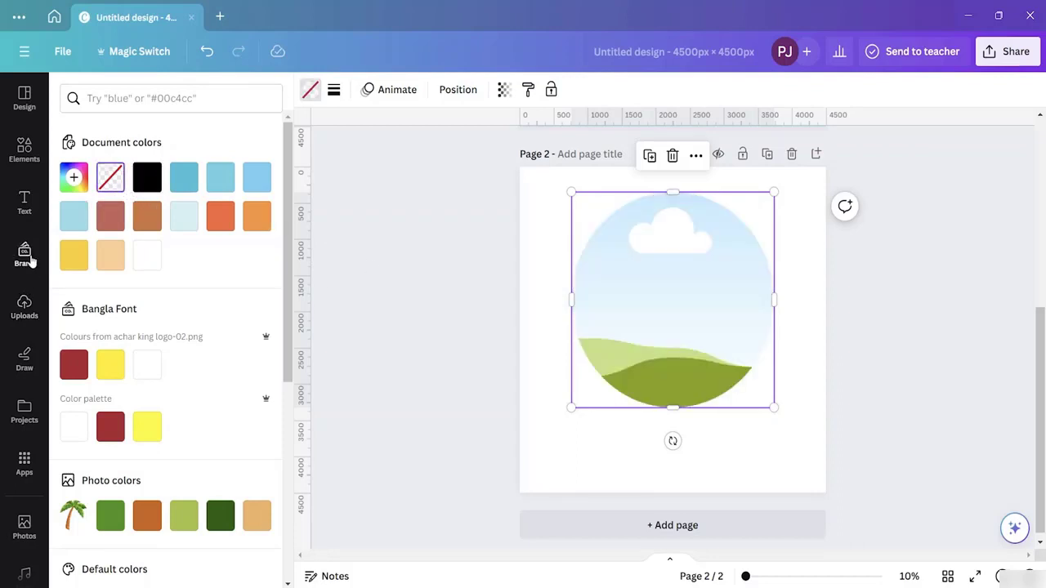
- Place the uploaded sunset image as a loose picture below the circle frame, overlapping the page's lower edge
{"action": "left_click", "coordinate": [24, 306]}
{"action": "left_click_drag", "start_coordinate": [105, 309], "coordinate": [609, 407]}
{"action": "scroll", "coordinate": [609, 407], "scroll_direction": "down", "scroll_amount": 2}
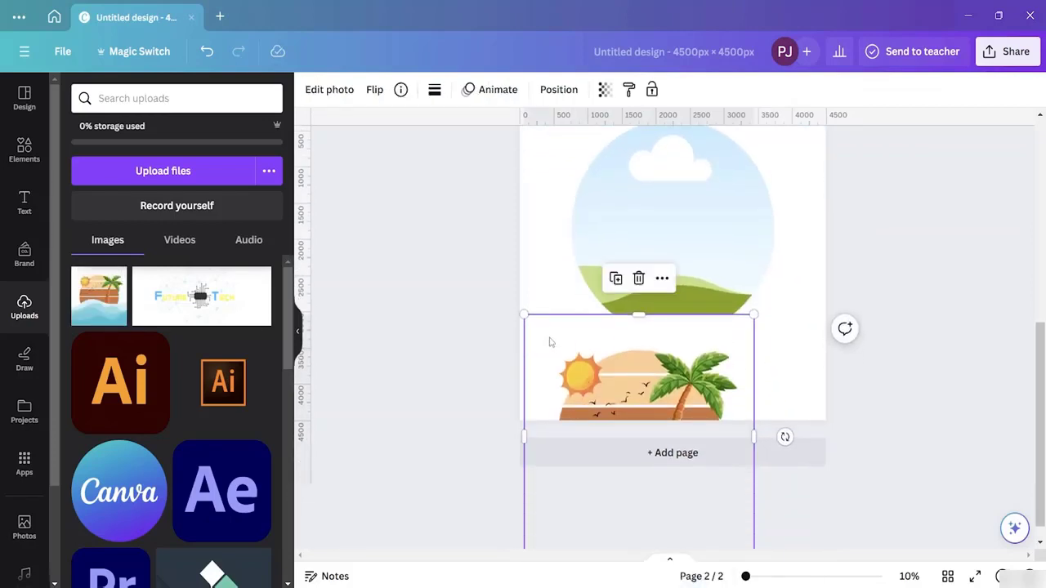
- Set the area for photo adjustments on the loose sunset image to Background
{"action": "left_click", "coordinate": [331, 92]}
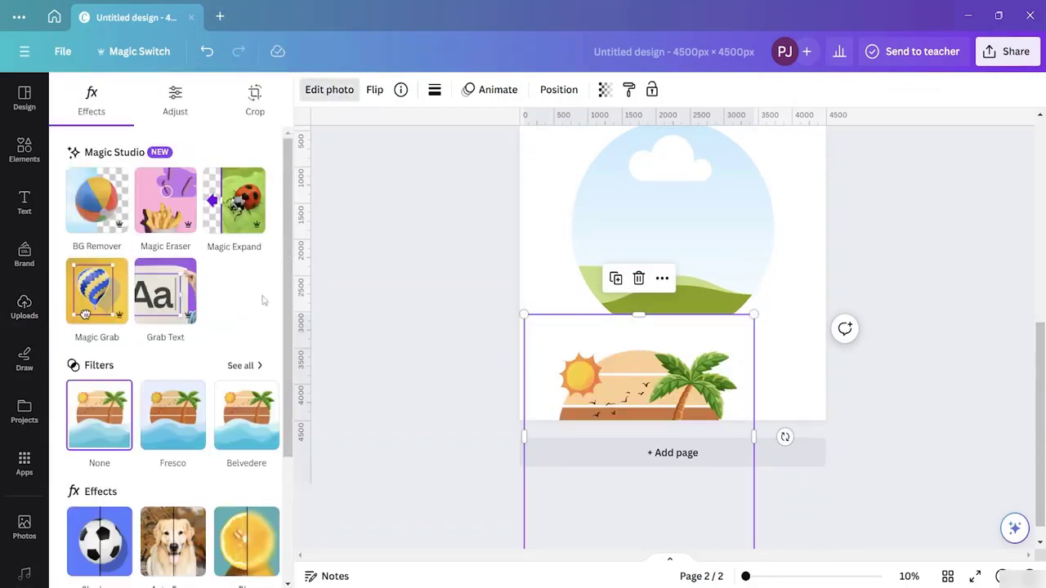
{"action": "scroll", "coordinate": [245, 408], "scroll_direction": "down", "scroll_amount": 2}
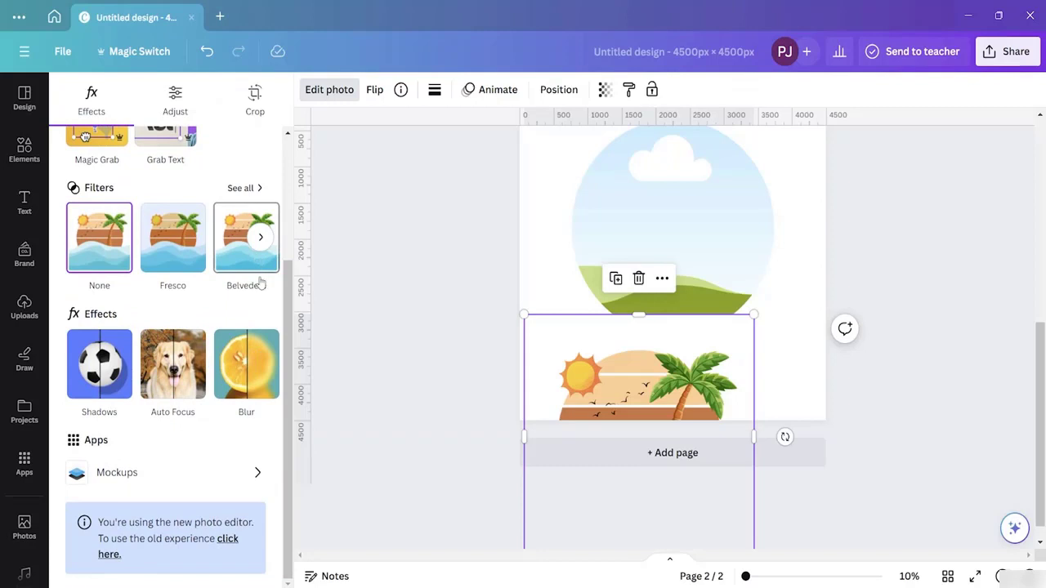
{"action": "left_click", "coordinate": [184, 97]}
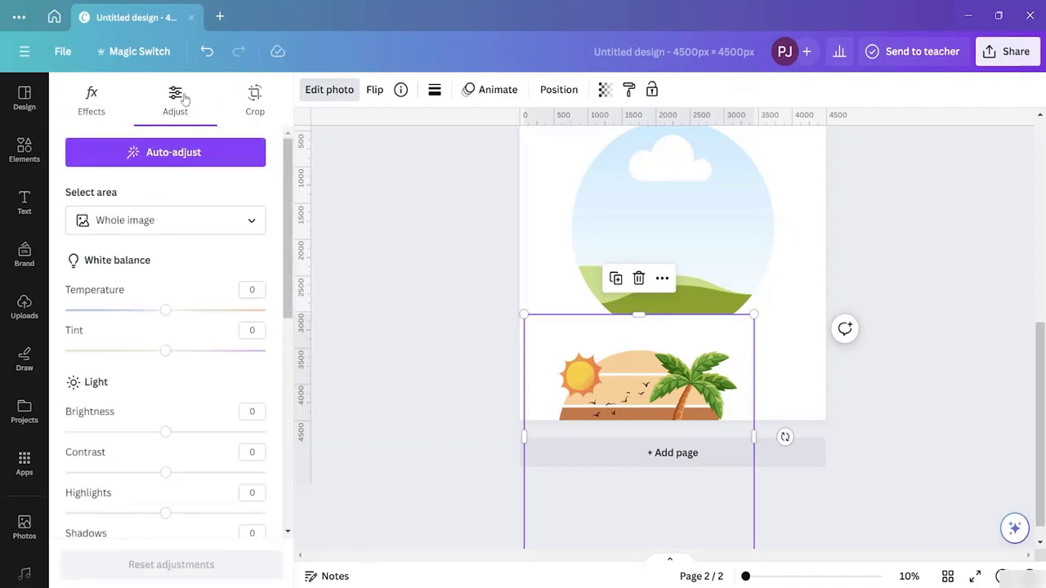
{"action": "left_click", "coordinate": [231, 224]}
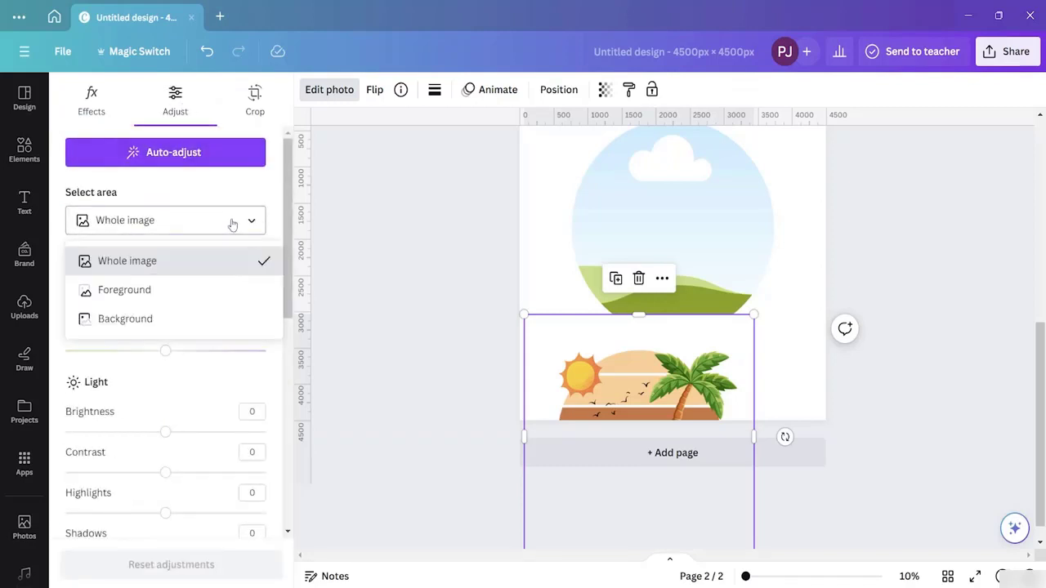
{"action": "left_click", "coordinate": [199, 331]}
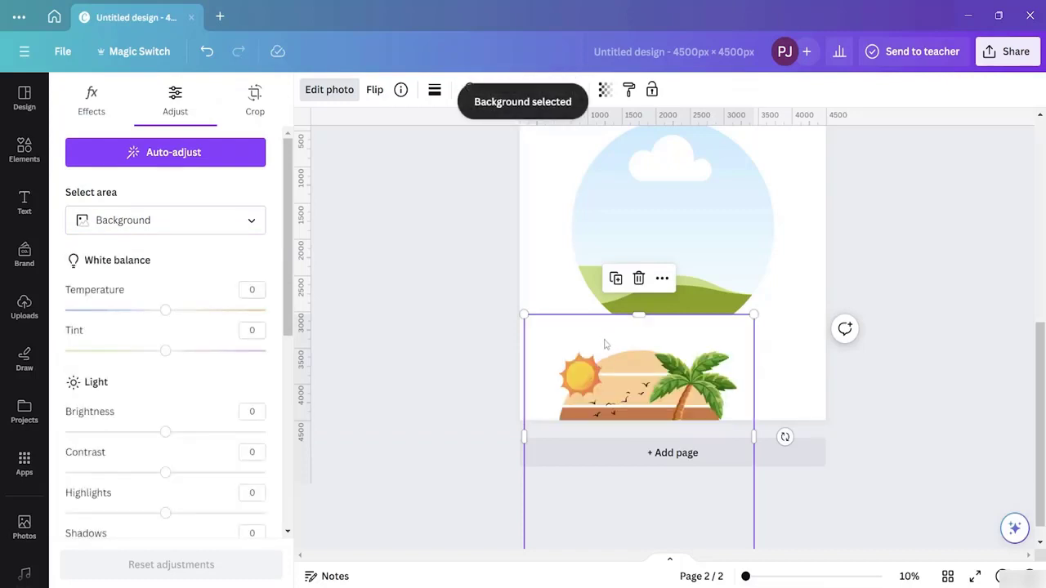
- Try raising the Blacks adjustment of the image's background to 100 and return it to 0
{"action": "scroll", "coordinate": [188, 303], "scroll_direction": "down", "scroll_amount": 5}
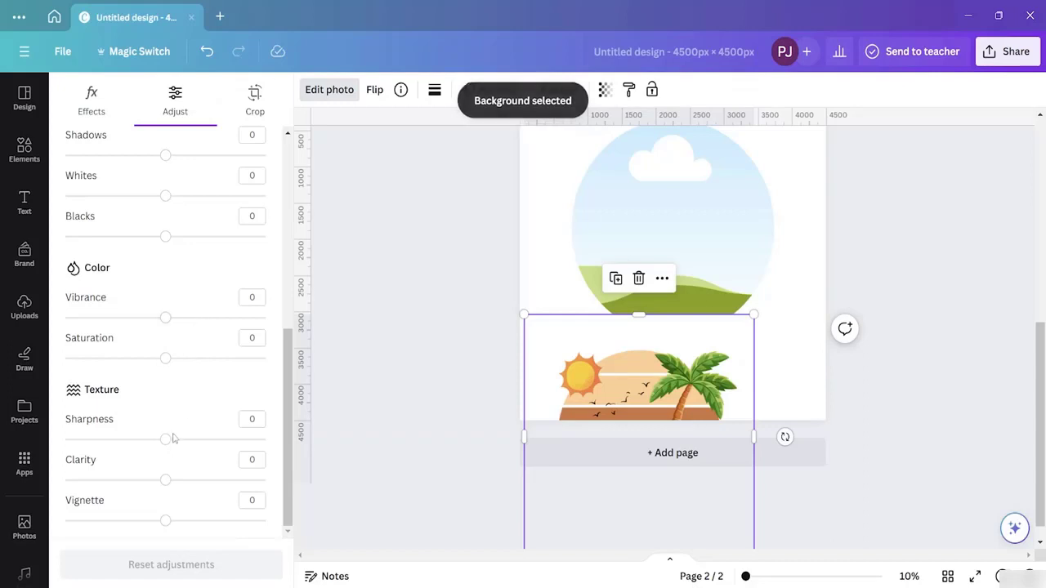
{"action": "scroll", "coordinate": [205, 344], "scroll_direction": "up", "scroll_amount": 4}
{"action": "scroll", "coordinate": [205, 344], "scroll_direction": "down", "scroll_amount": 4}
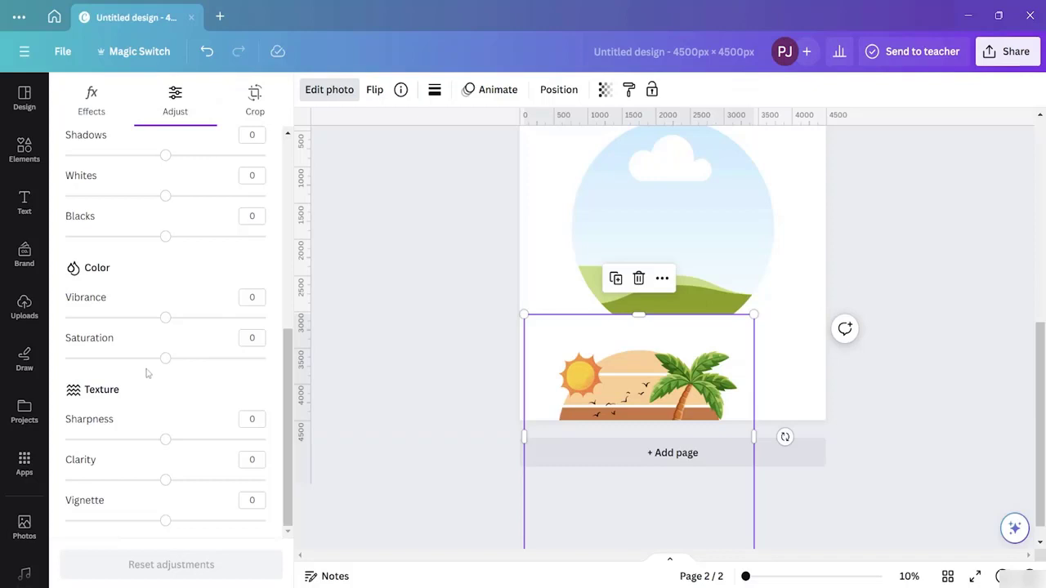
{"action": "mouse_move", "coordinate": [168, 199]}
{"action": "left_mouse_down"}
{"action": "mouse_move", "coordinate": [265, 196]}
{"action": "mouse_move", "coordinate": [163, 198]}
{"action": "left_mouse_up"}
{"action": "left_click_drag", "start_coordinate": [165, 237], "coordinate": [364, 253]}
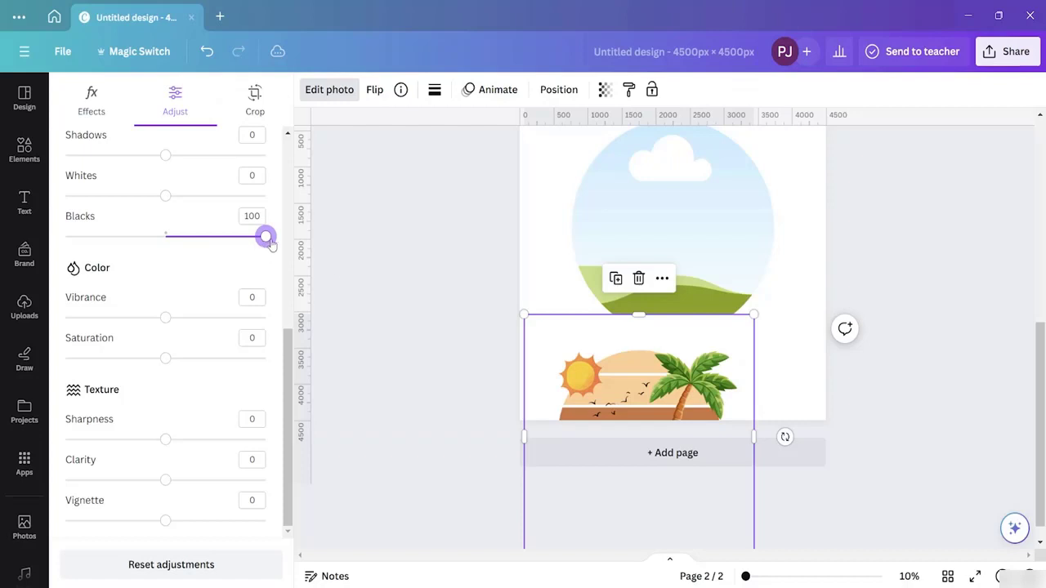
{"action": "left_click_drag", "start_coordinate": [267, 236], "coordinate": [166, 237]}
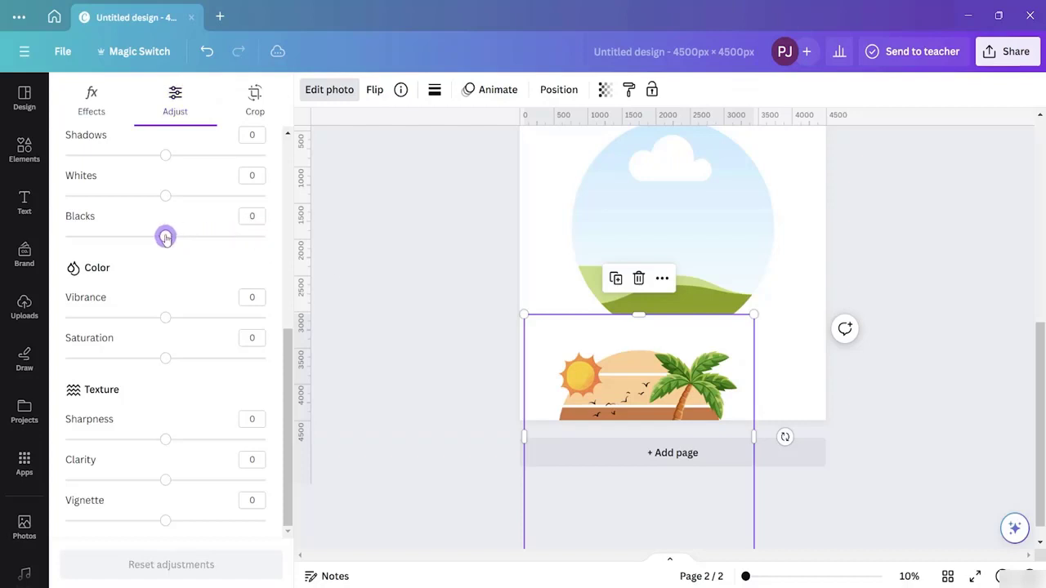
{"action": "left_click", "coordinate": [165, 237]}
- Drop the loose sunset image into the circle frame and move the filled frame down to the page's centre
{"action": "left_click_drag", "start_coordinate": [643, 383], "coordinate": [658, 262]}
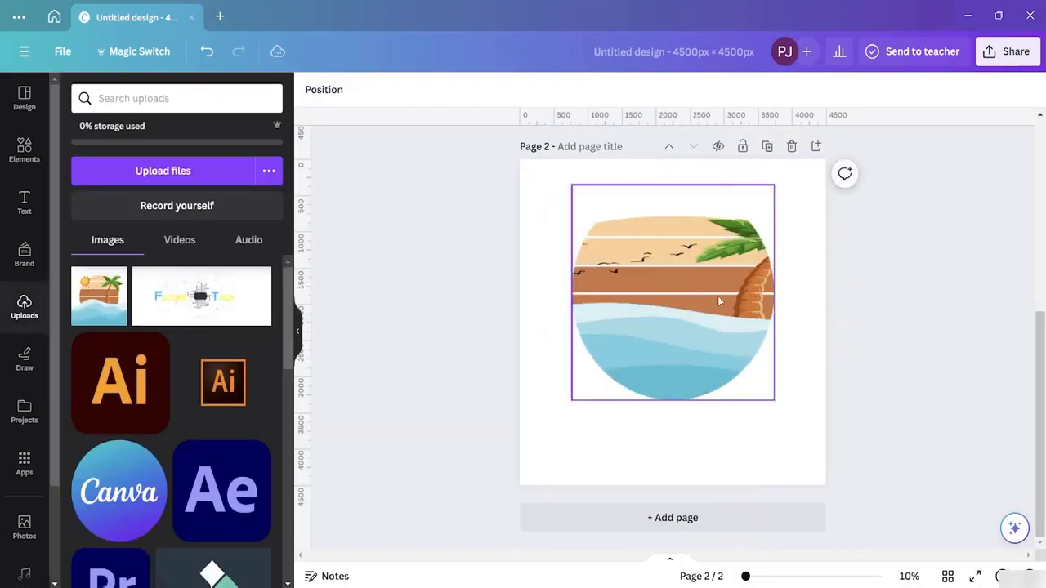
{"action": "left_click_drag", "start_coordinate": [711, 307], "coordinate": [696, 294]}
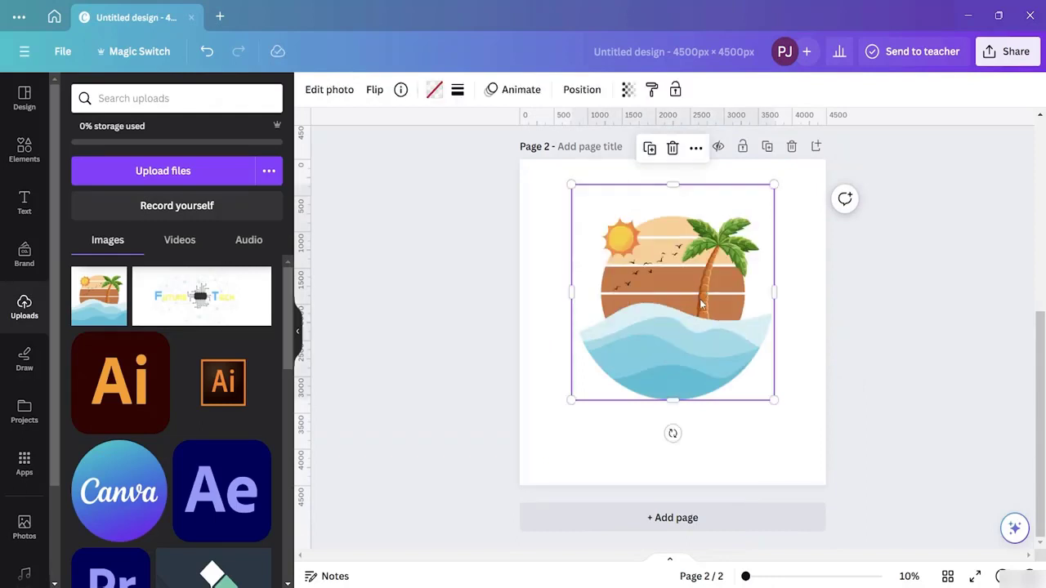
{"action": "left_click", "coordinate": [806, 350]}
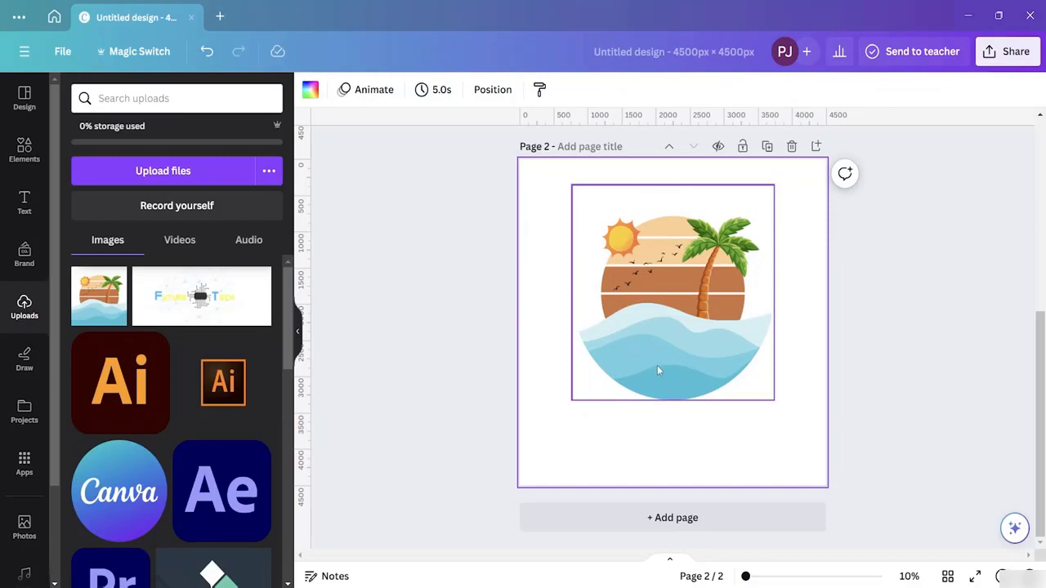
{"action": "left_click_drag", "start_coordinate": [688, 292], "coordinate": [683, 313]}
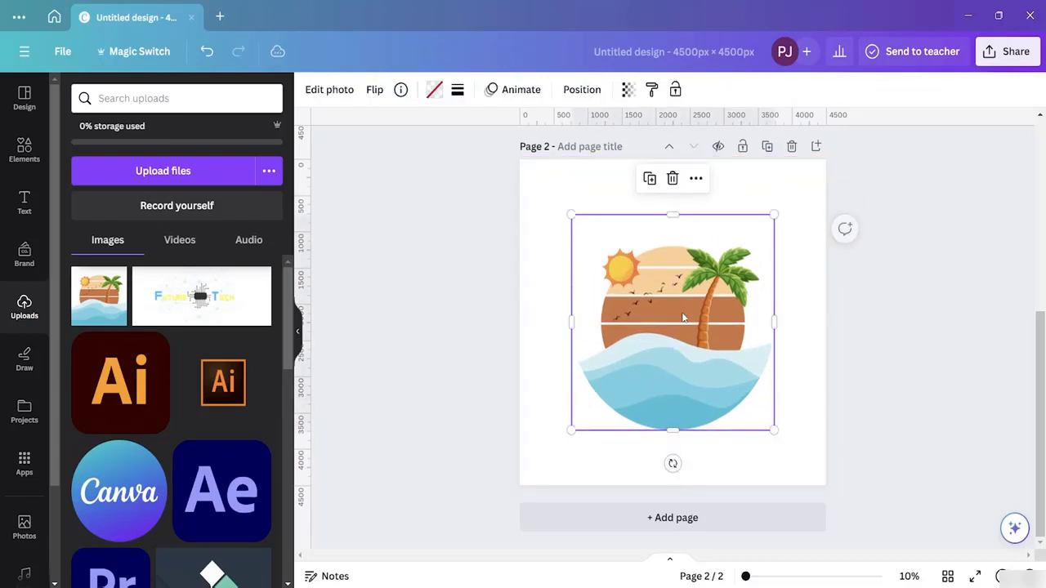
- Look through the ready-made font combinations for a lettering style that suits the sunset artwork
{"action": "left_click", "coordinate": [821, 286]}
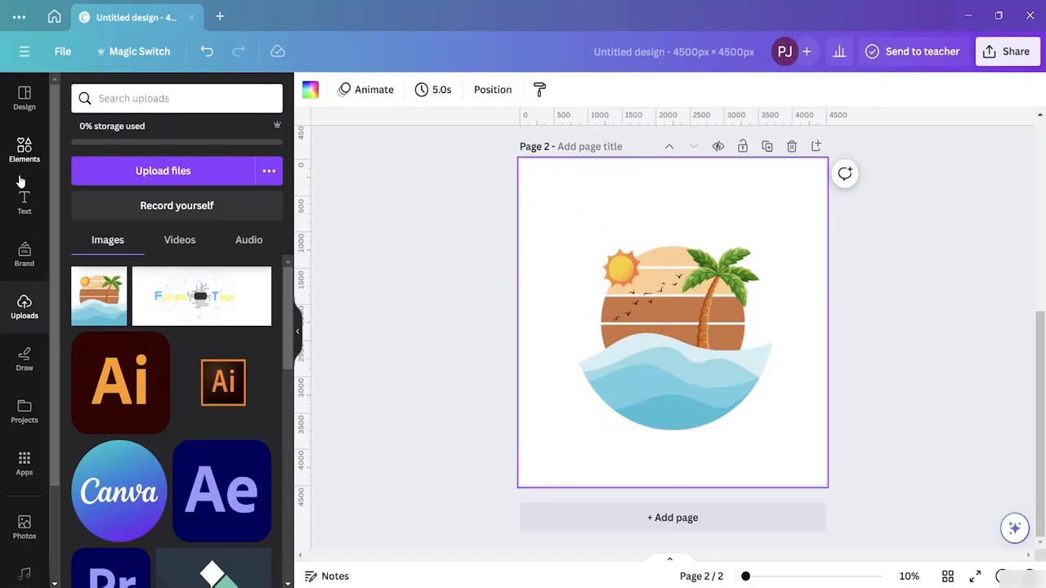
{"action": "left_click", "coordinate": [24, 202]}
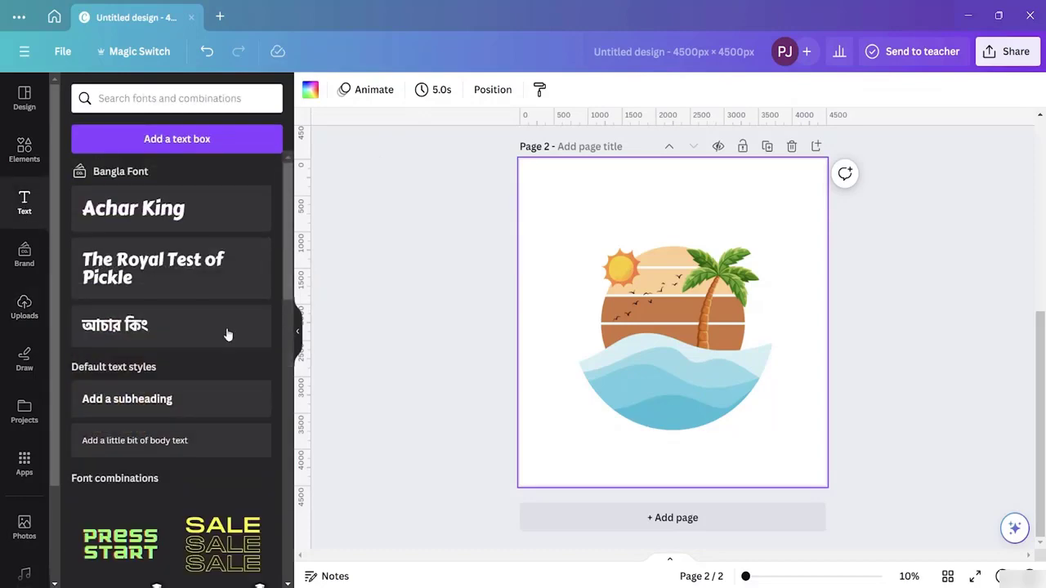
{"action": "scroll", "coordinate": [184, 329], "scroll_direction": "down", "scroll_amount": 5}
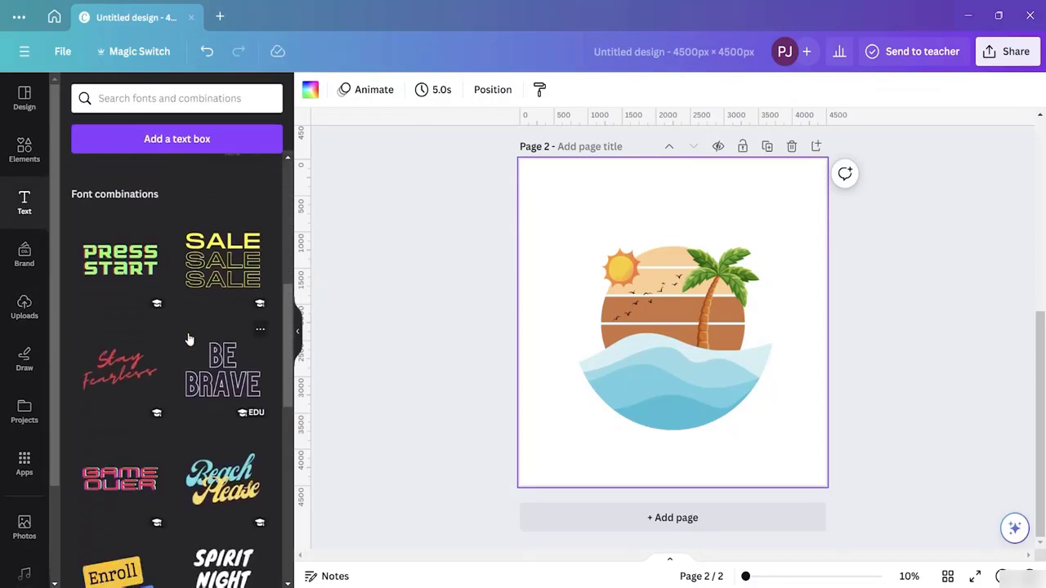
{"action": "scroll", "coordinate": [190, 336], "scroll_direction": "down", "scroll_amount": 3}
{"action": "scroll", "coordinate": [189, 336], "scroll_direction": "down", "scroll_amount": 5}
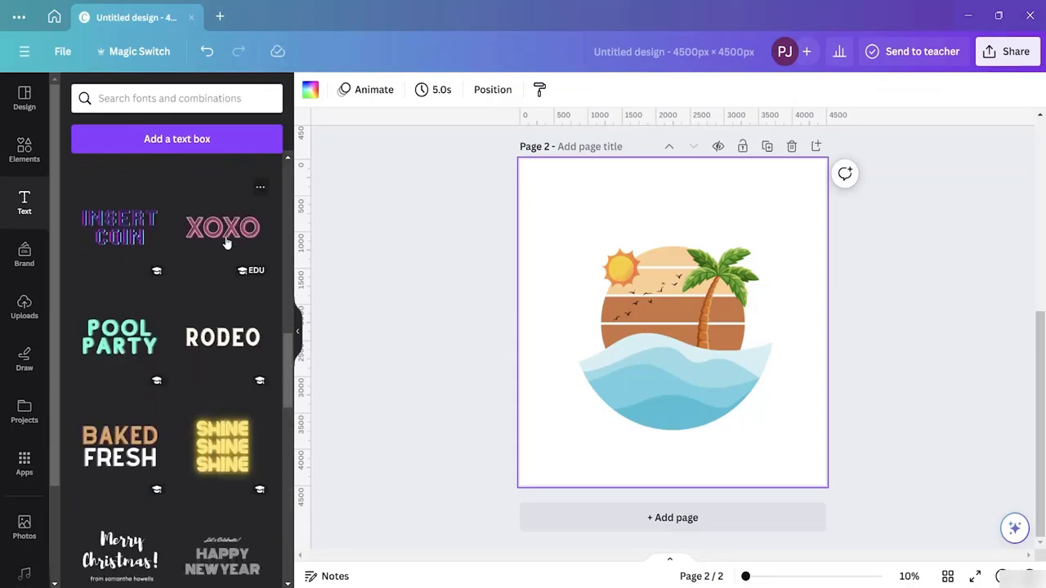
{"action": "scroll", "coordinate": [223, 234], "scroll_direction": "up", "scroll_amount": 10}
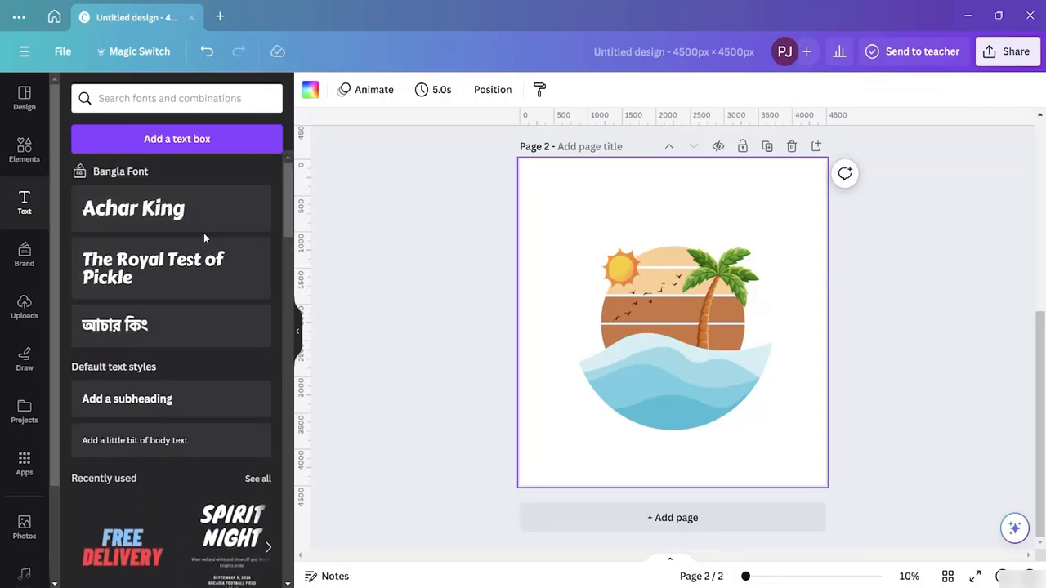
{"action": "scroll", "coordinate": [204, 238], "scroll_direction": "down", "scroll_amount": 4}
{"action": "scroll", "coordinate": [204, 252], "scroll_direction": "down", "scroll_amount": 6}
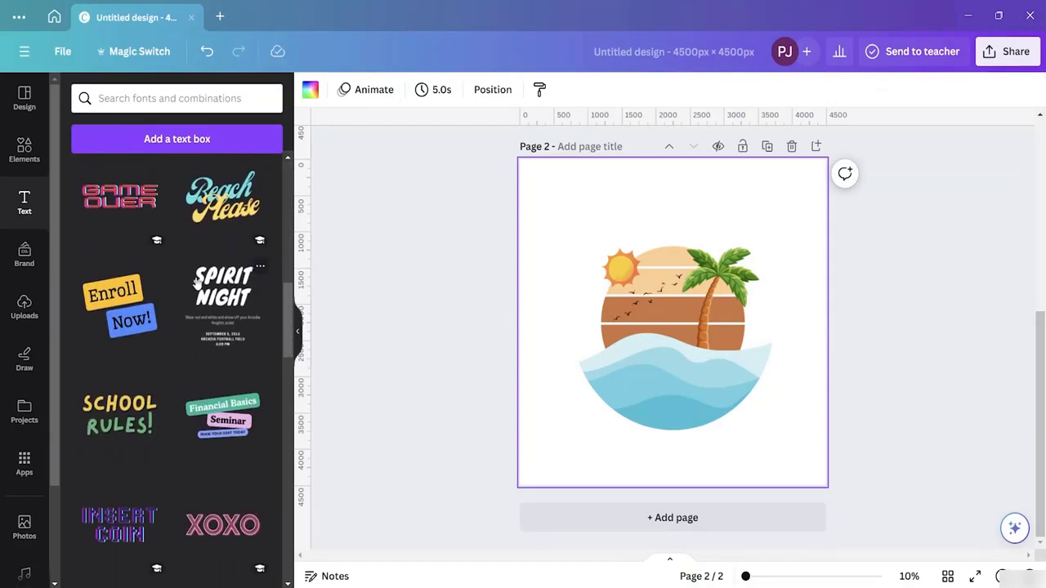
{"action": "scroll", "coordinate": [197, 269], "scroll_direction": "down", "scroll_amount": 6}
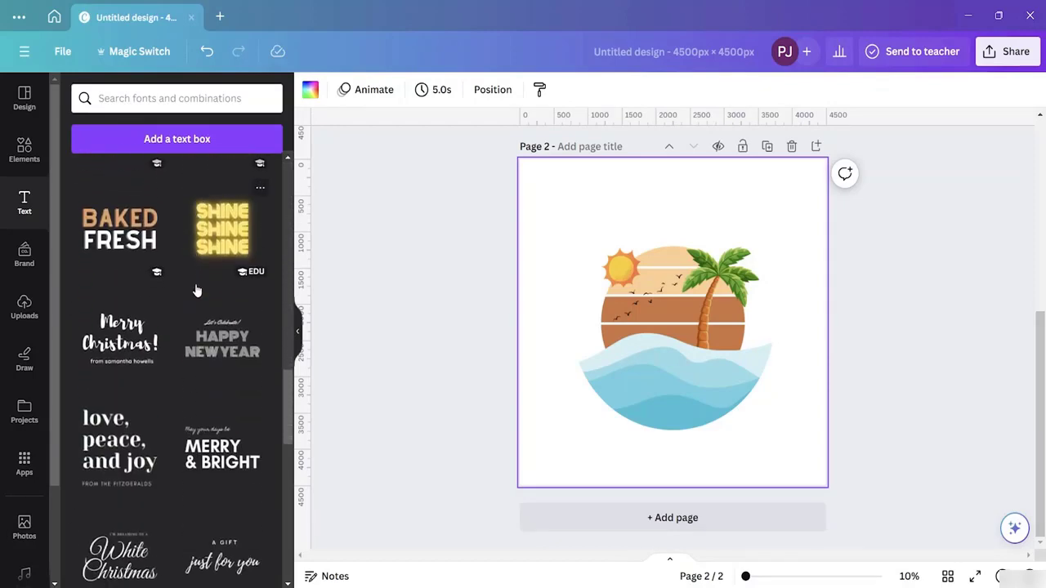
{"action": "scroll", "coordinate": [197, 288], "scroll_direction": "down", "scroll_amount": 2}
{"action": "scroll", "coordinate": [180, 373], "scroll_direction": "down", "scroll_amount": 12}
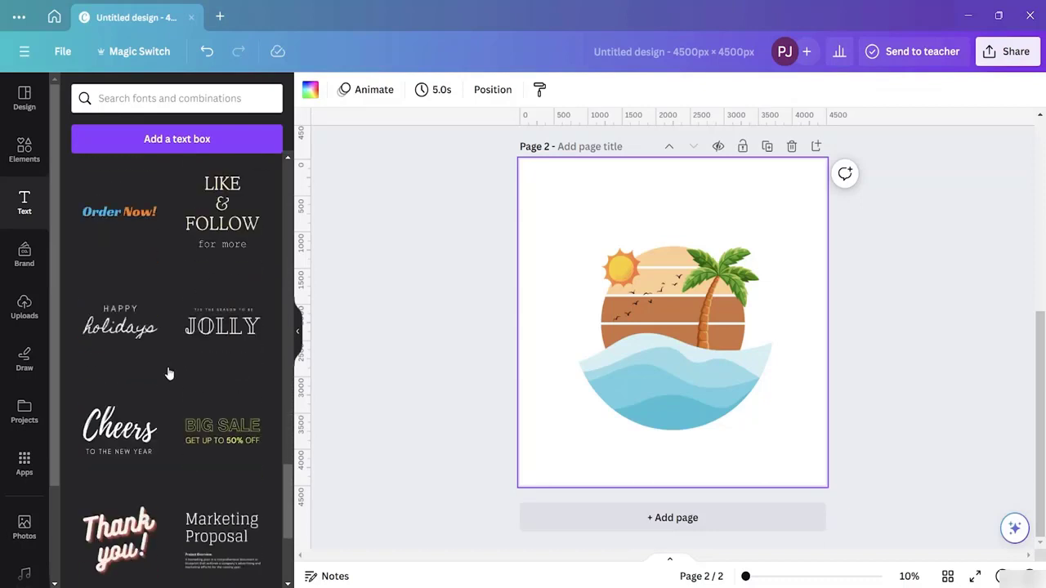
{"action": "scroll", "coordinate": [167, 370], "scroll_direction": "down", "scroll_amount": 3}
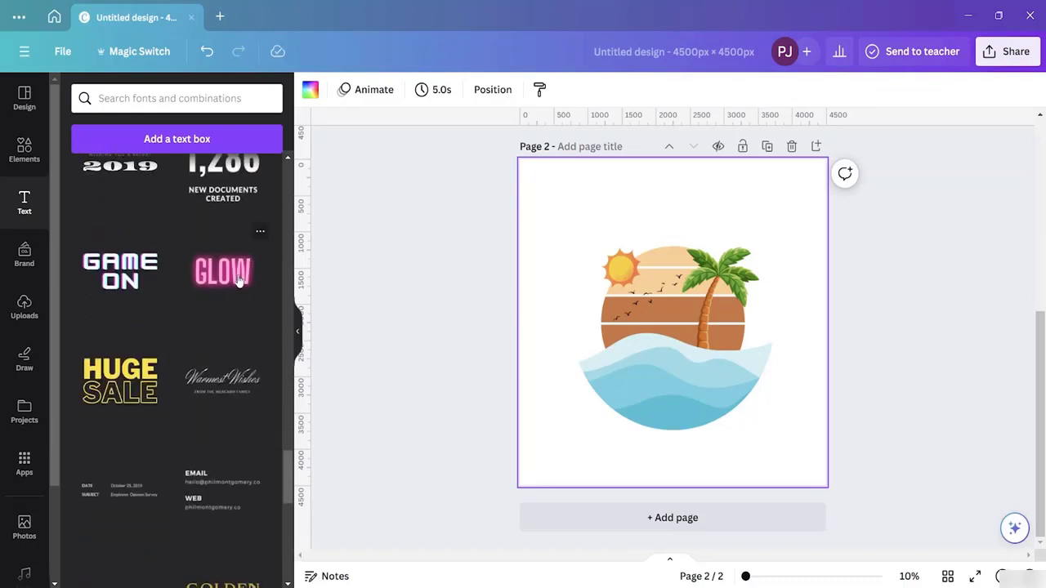
- Try the pink GLOW font combination over the waves, enlarged to font size 777, and delete it
{"action": "left_click", "coordinate": [229, 281]}
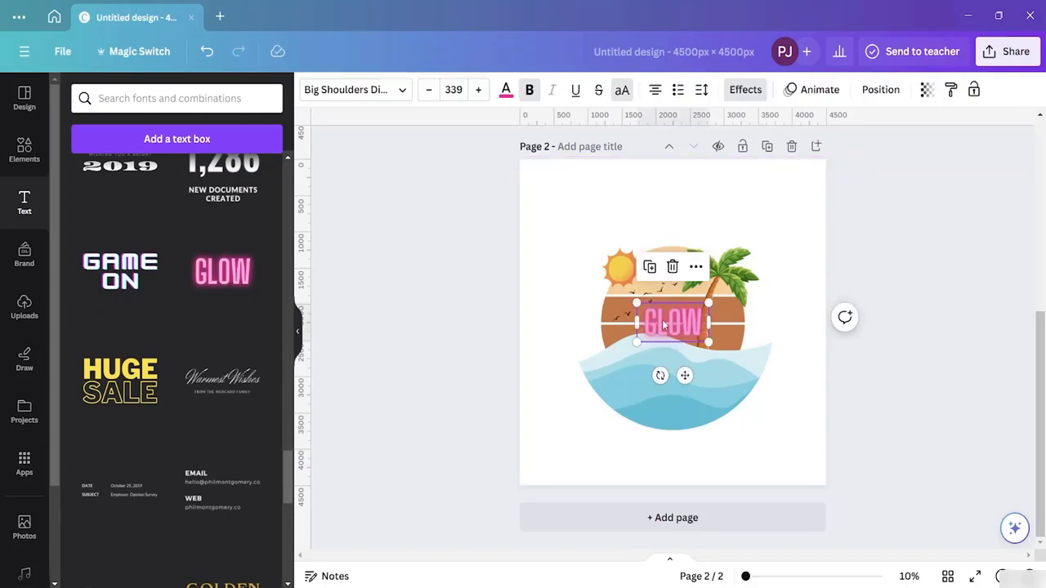
{"action": "left_click_drag", "start_coordinate": [680, 327], "coordinate": [669, 390]}
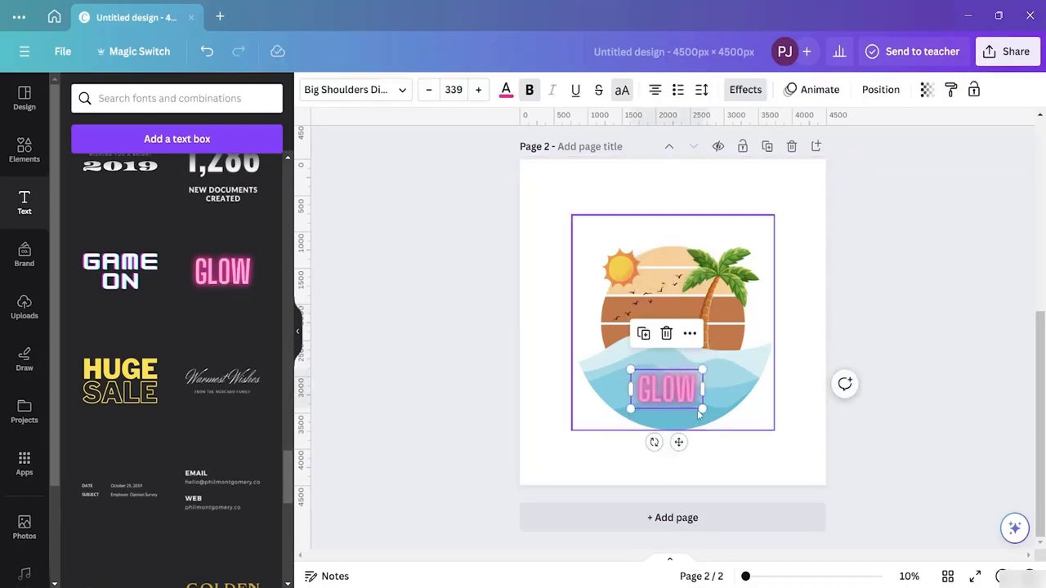
{"action": "left_click_drag", "start_coordinate": [701, 407], "coordinate": [794, 455]}
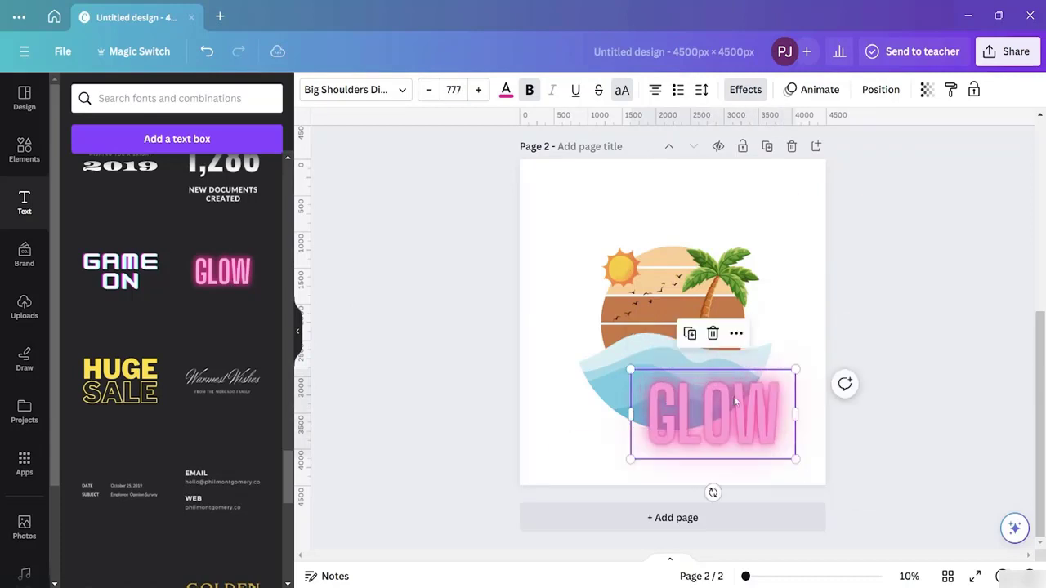
{"action": "left_click_drag", "start_coordinate": [733, 394], "coordinate": [686, 379]}
{"action": "left_click", "coordinate": [732, 399]}
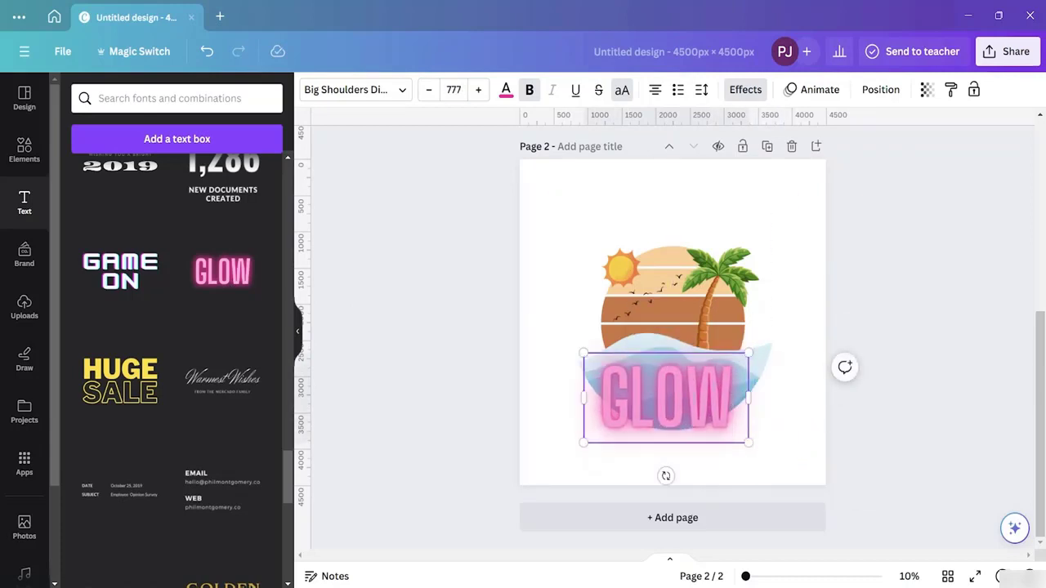
{"action": "left_click", "coordinate": [617, 399]}
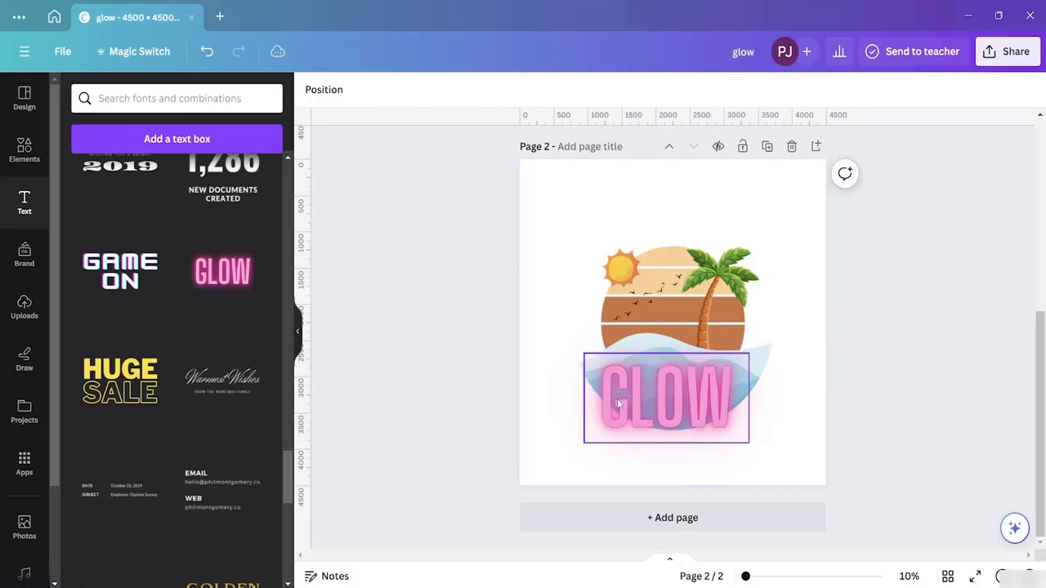
{"action": "left_click", "coordinate": [667, 319]}
- Add the XOXO font combination over the waves, widen its text box and enlarge the lettering to size 354
{"action": "scroll", "coordinate": [109, 318], "scroll_direction": "up", "scroll_amount": 12}
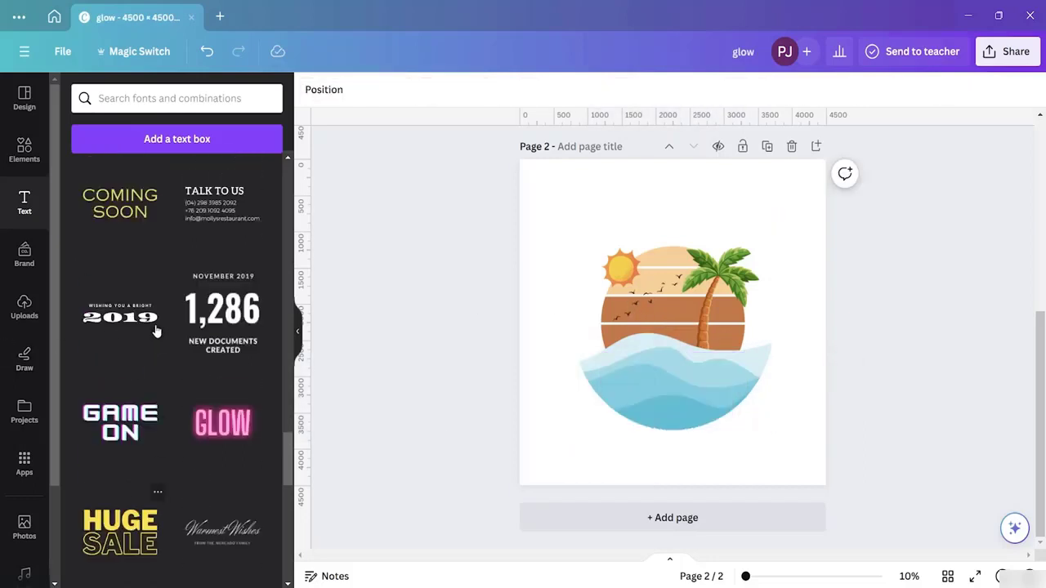
{"action": "scroll", "coordinate": [162, 308], "scroll_direction": "up", "scroll_amount": 8}
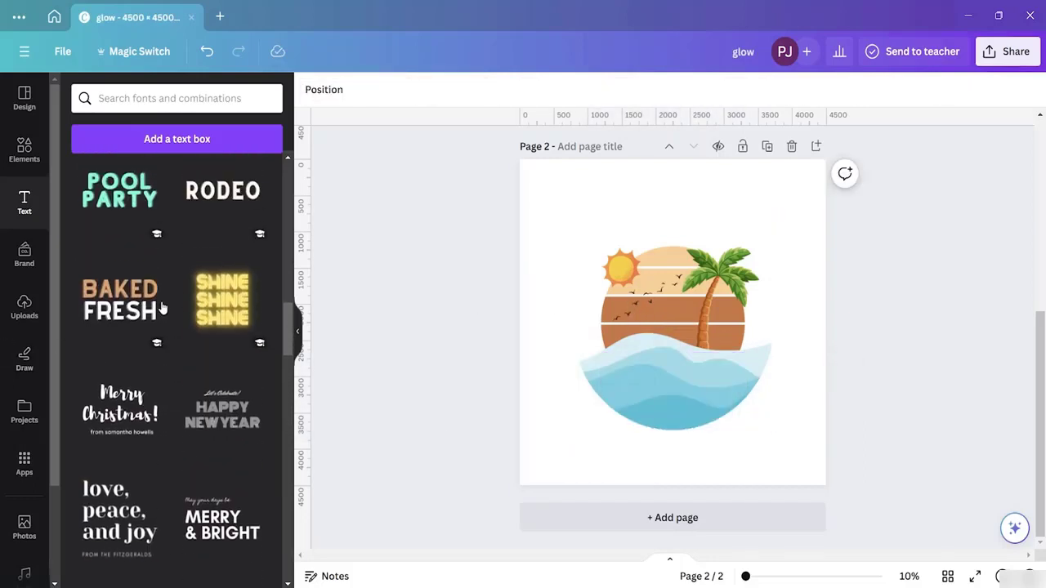
{"action": "left_click", "coordinate": [228, 302]}
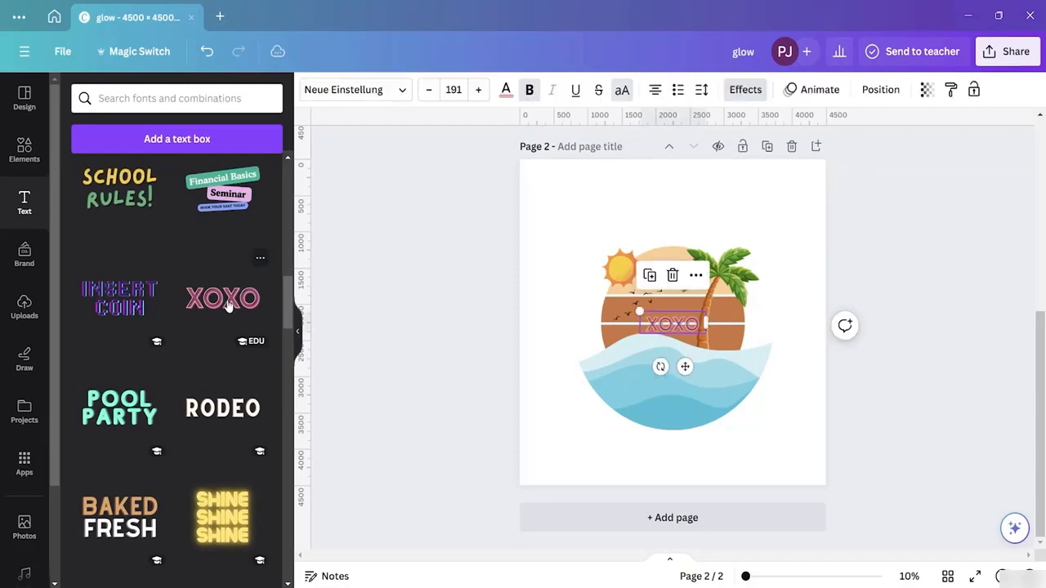
{"action": "left_click_drag", "start_coordinate": [673, 325], "coordinate": [769, 381]}
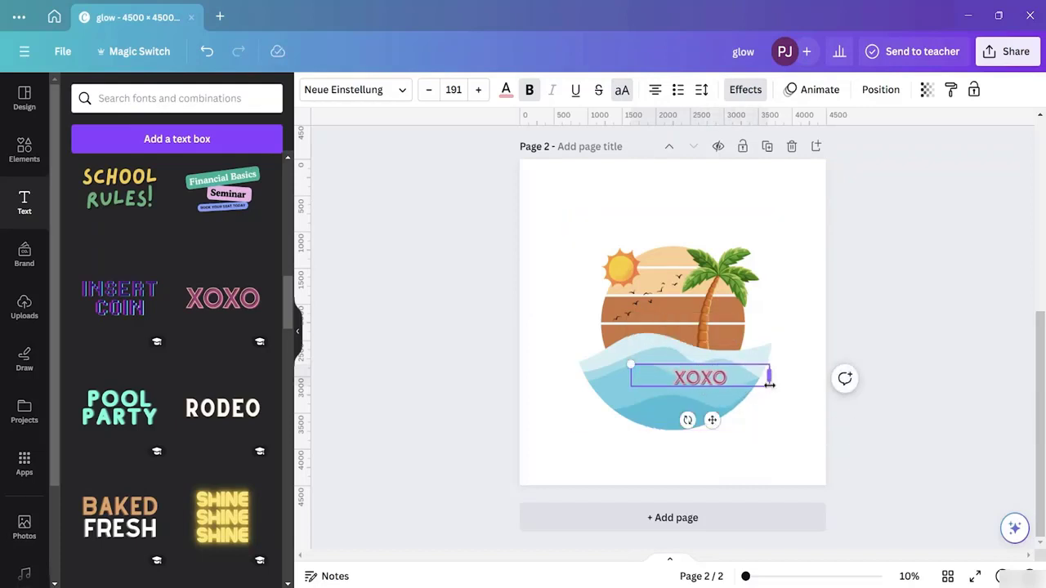
{"action": "left_click_drag", "start_coordinate": [631, 364], "coordinate": [518, 277]}
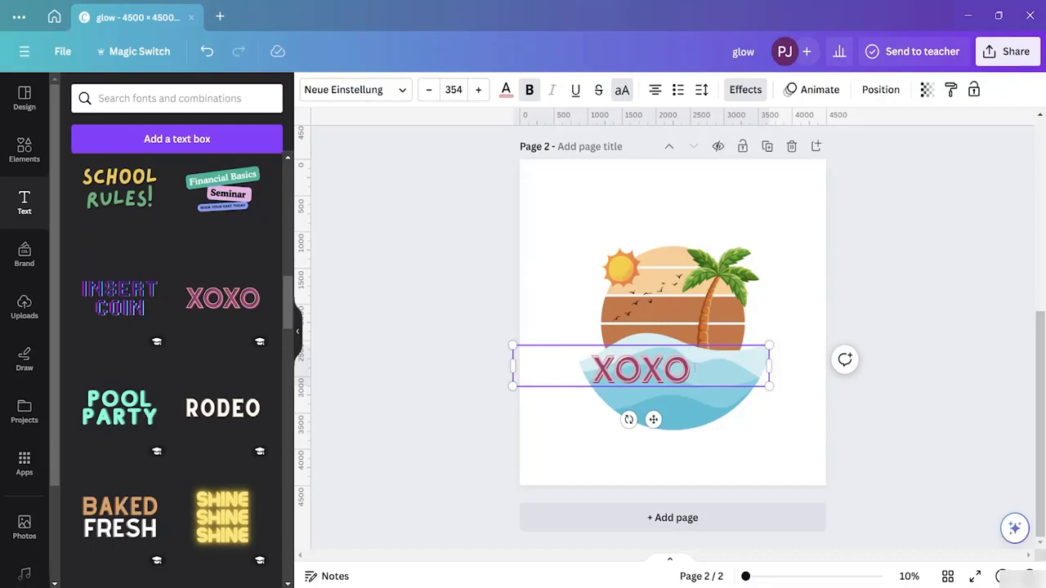
- Replace the XOXO lettering with the text BEACH IS CALLING
{"action": "key", "text": "BackSpace"}
{"action": "key", "text": "BackSpace"}
{"action": "key", "text": "BackSpace"}
{"action": "key", "text": "BackSpace"}
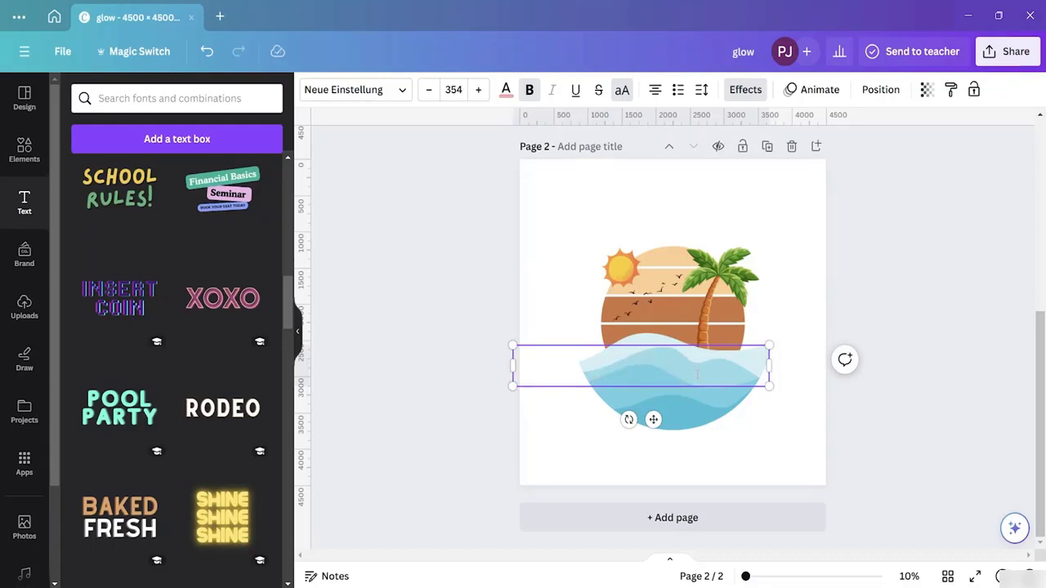
{"action": "type", "text": "BEQC"}
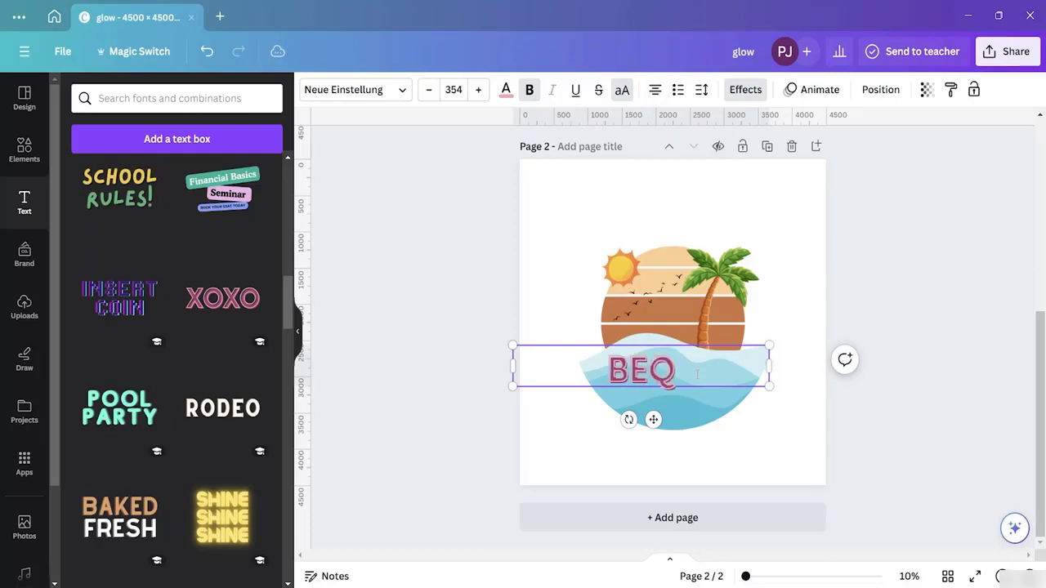
{"action": "key", "text": "BackSpace"}
{"action": "key", "text": "BackSpace"}
{"action": "type", "text": "A"}
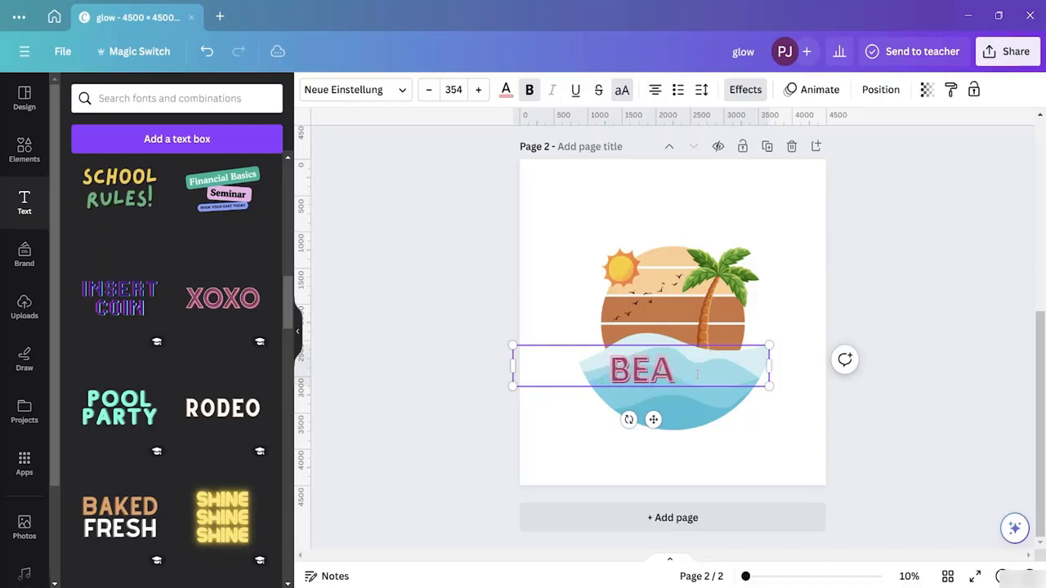
{"action": "type", "text": "CH IS "}
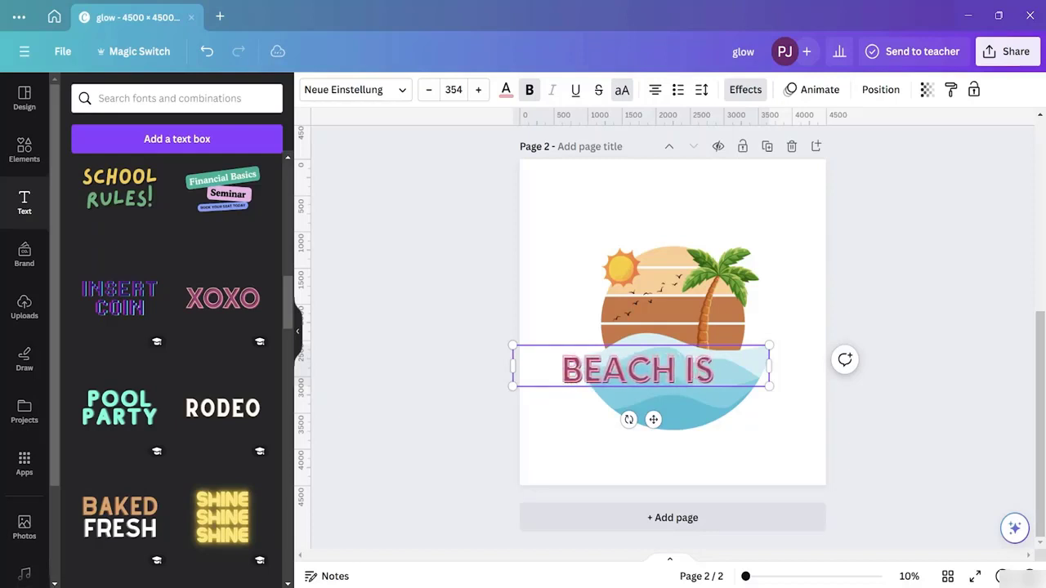
{"action": "type", "text": "CALL"}
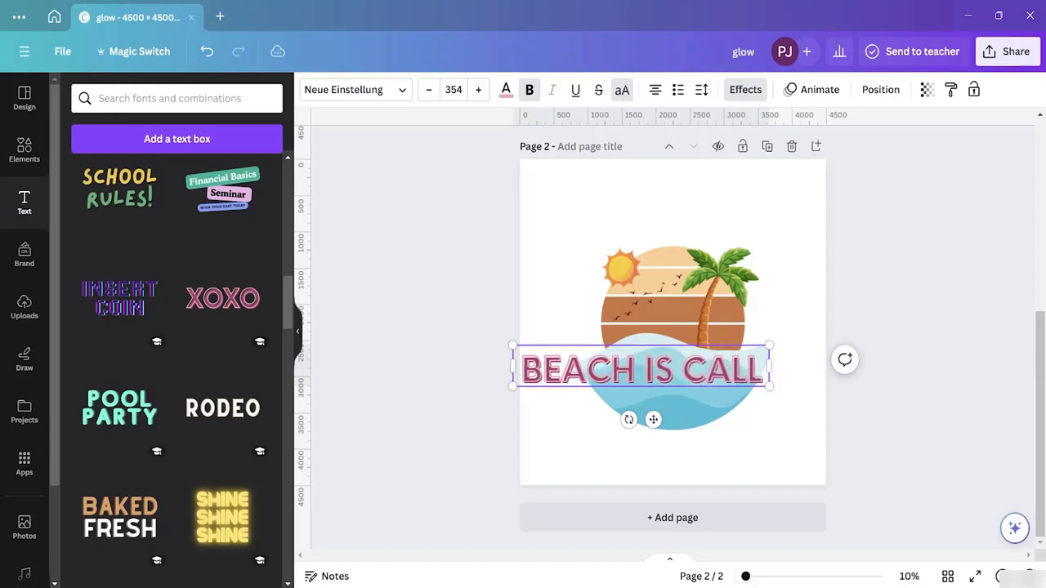
{"action": "type", "text": "ING"}
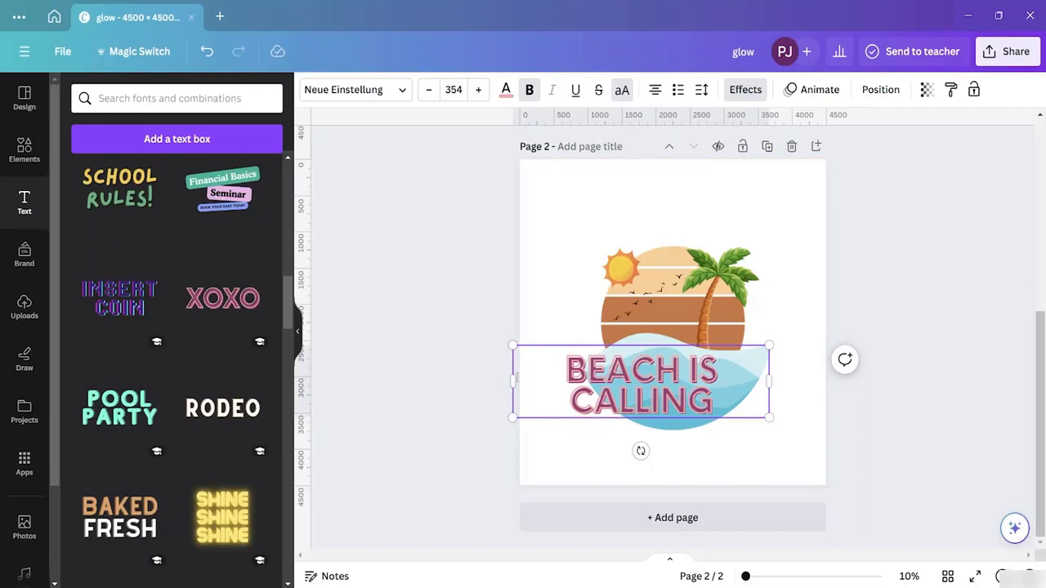
- Narrow the BEACH IS CALLING text box, scale the lettering to size 330 and centre it over the lower waves
{"action": "left_click_drag", "start_coordinate": [511, 383], "coordinate": [590, 380]}
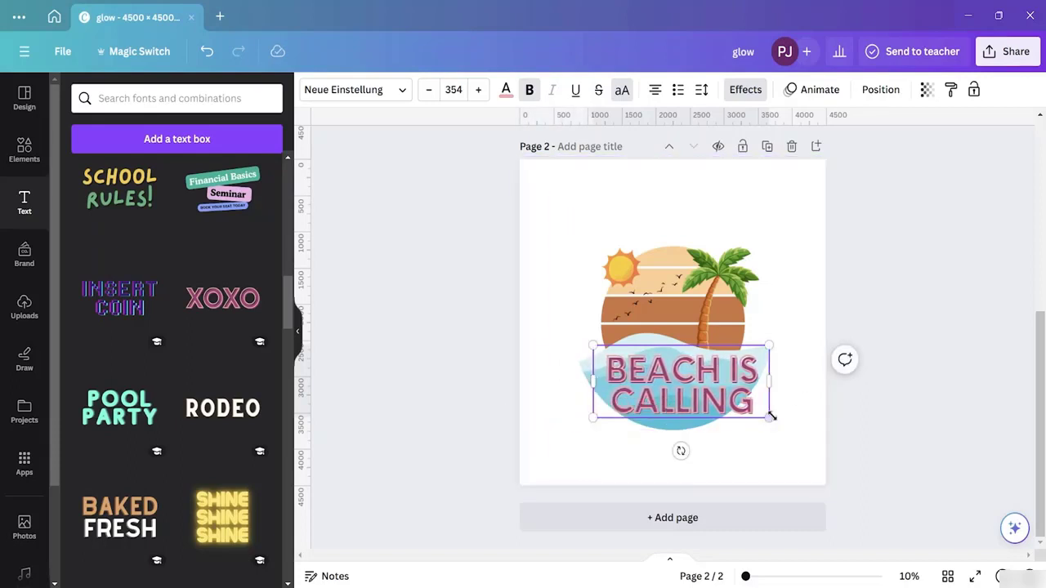
{"action": "left_click_drag", "start_coordinate": [770, 417], "coordinate": [758, 413]}
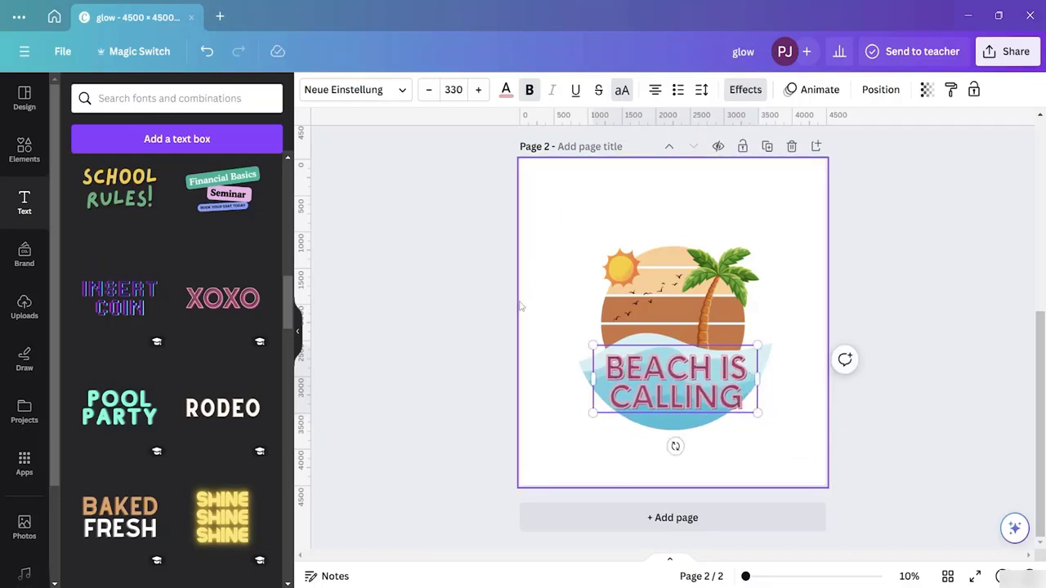
{"action": "mouse_move", "coordinate": [678, 368]}
{"action": "left_mouse_down"}
{"action": "mouse_move", "coordinate": [660, 229]}
{"action": "mouse_move", "coordinate": [671, 204]}
{"action": "mouse_move", "coordinate": [679, 373]}
{"action": "left_mouse_up"}
{"action": "right_click", "coordinate": [679, 373]}
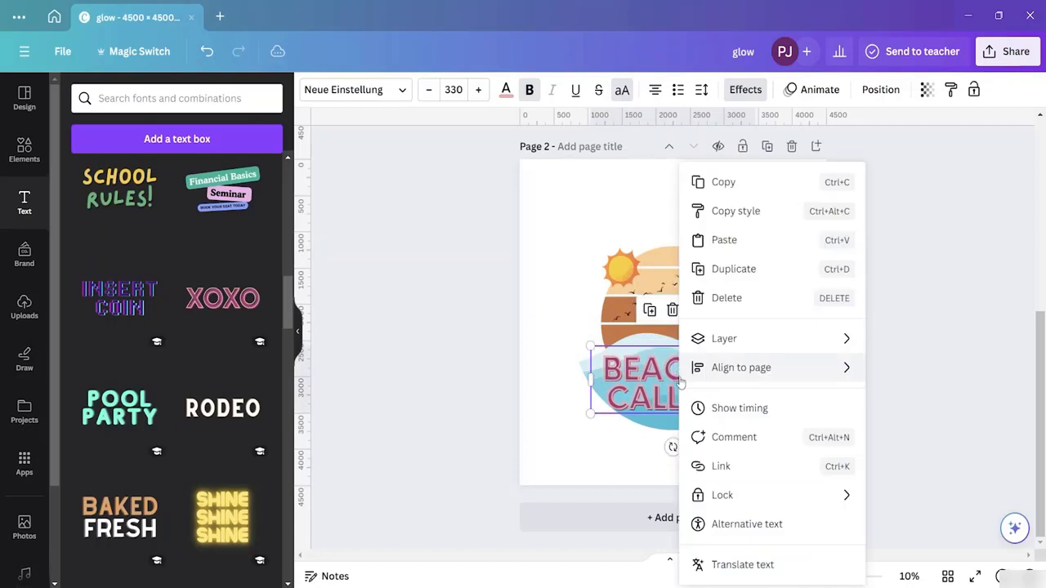
{"action": "left_click", "coordinate": [528, 380]}
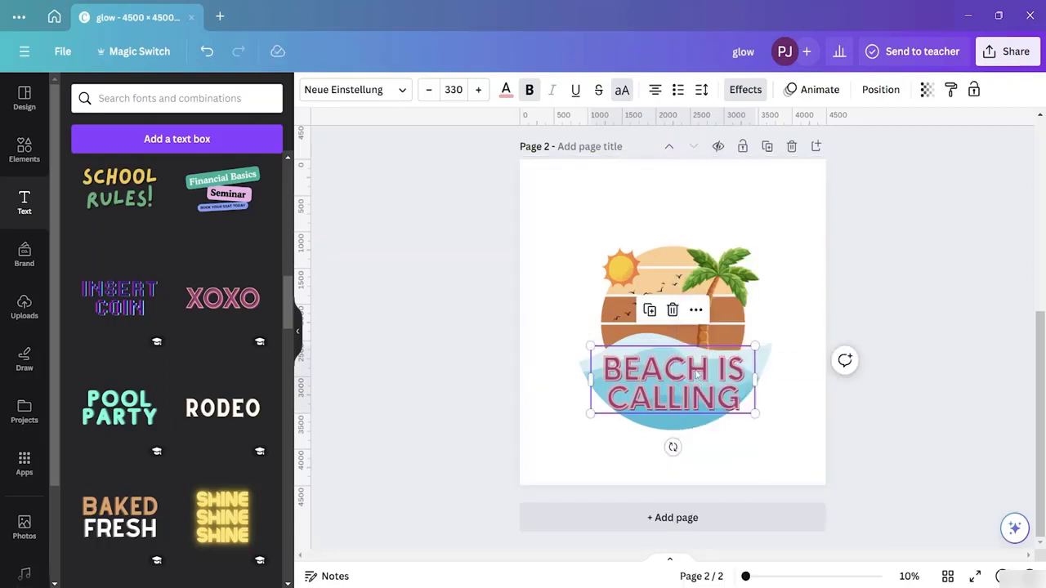
{"action": "left_click_drag", "start_coordinate": [689, 374], "coordinate": [690, 393]}
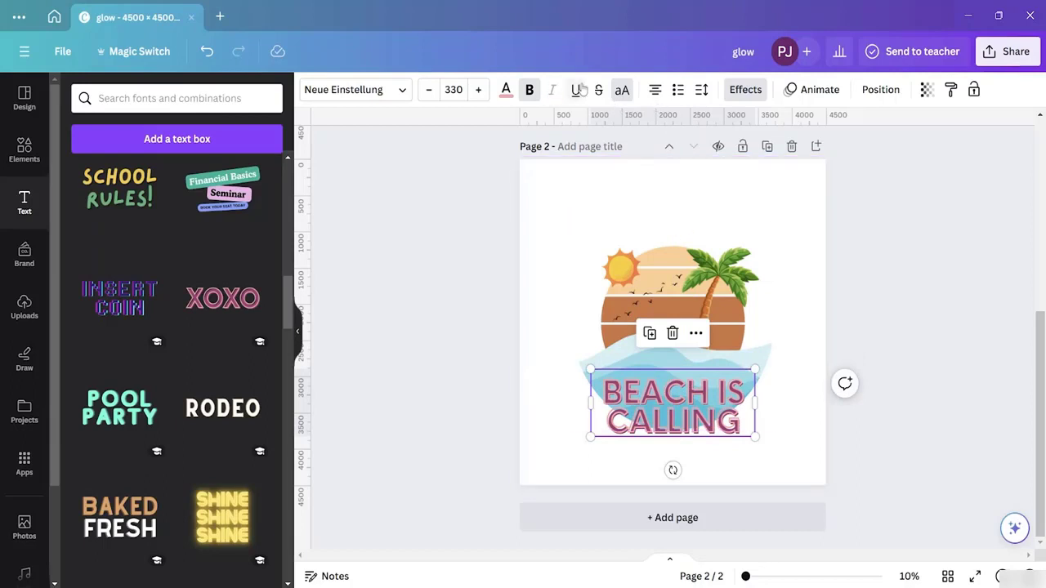
- Set the color of the BEACH IS CALLING text to the custom dark brown #30221B
{"action": "left_click", "coordinate": [506, 90]}
{"action": "left_click", "coordinate": [119, 221]}
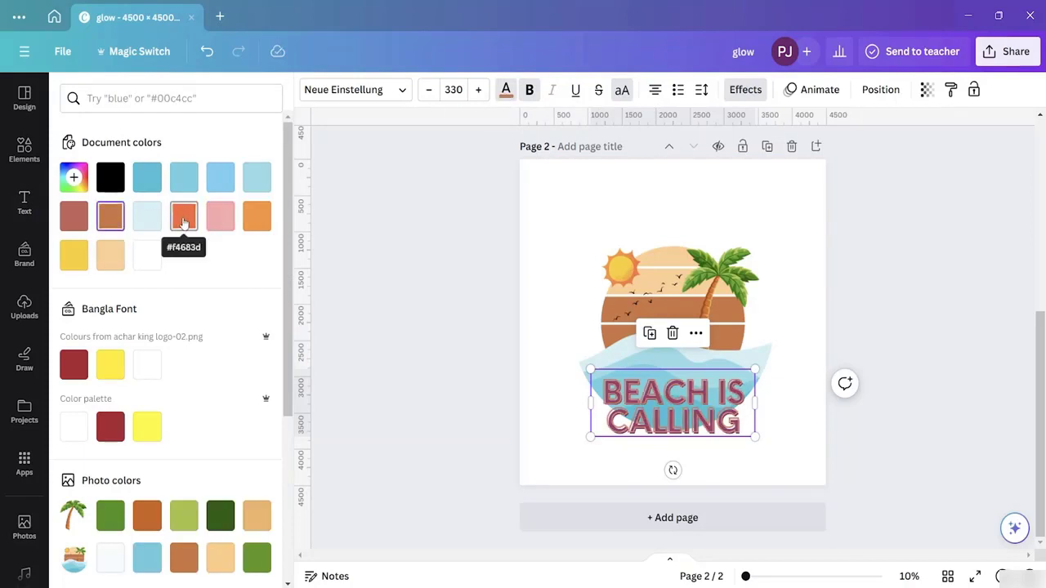
{"action": "scroll", "coordinate": [155, 490], "scroll_direction": "down", "scroll_amount": 3}
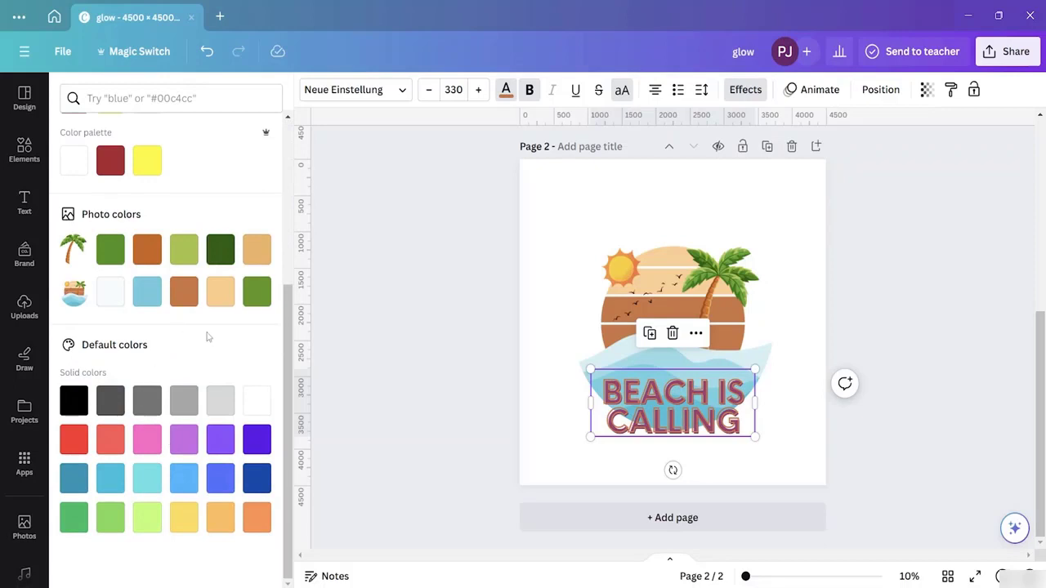
{"action": "scroll", "coordinate": [204, 331], "scroll_direction": "up", "scroll_amount": 3}
{"action": "left_click", "coordinate": [74, 178]}
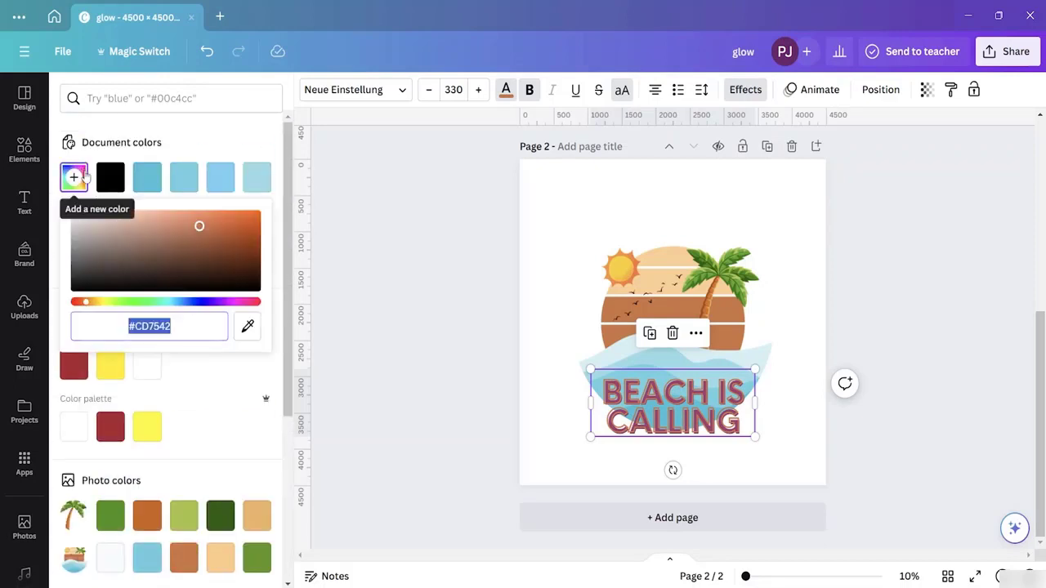
{"action": "left_click", "coordinate": [186, 239]}
{"action": "left_click_drag", "start_coordinate": [187, 238], "coordinate": [155, 276]}
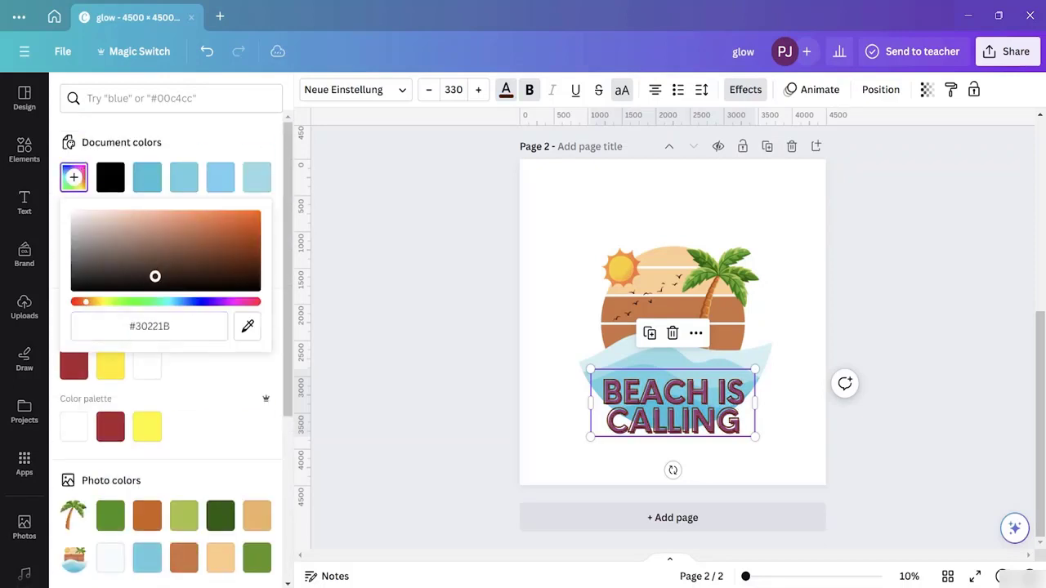
{"action": "left_click", "coordinate": [277, 278]}
{"action": "left_click", "coordinate": [379, 413]}
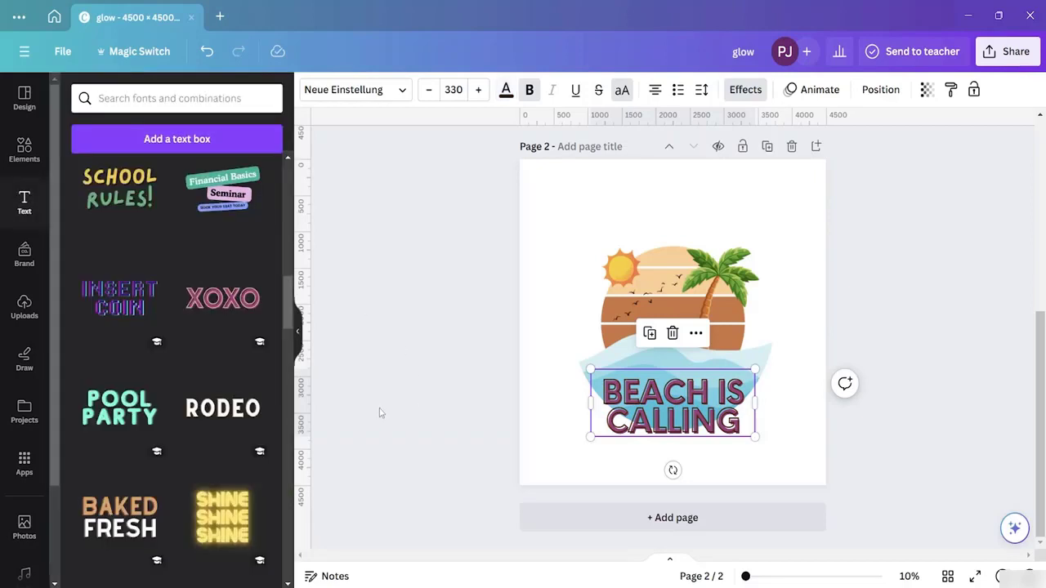
- Set the Splice effect's thickness to 64 on the BEACH IS CALLING lettering and apply the Curve shape
{"action": "left_click", "coordinate": [747, 90]}
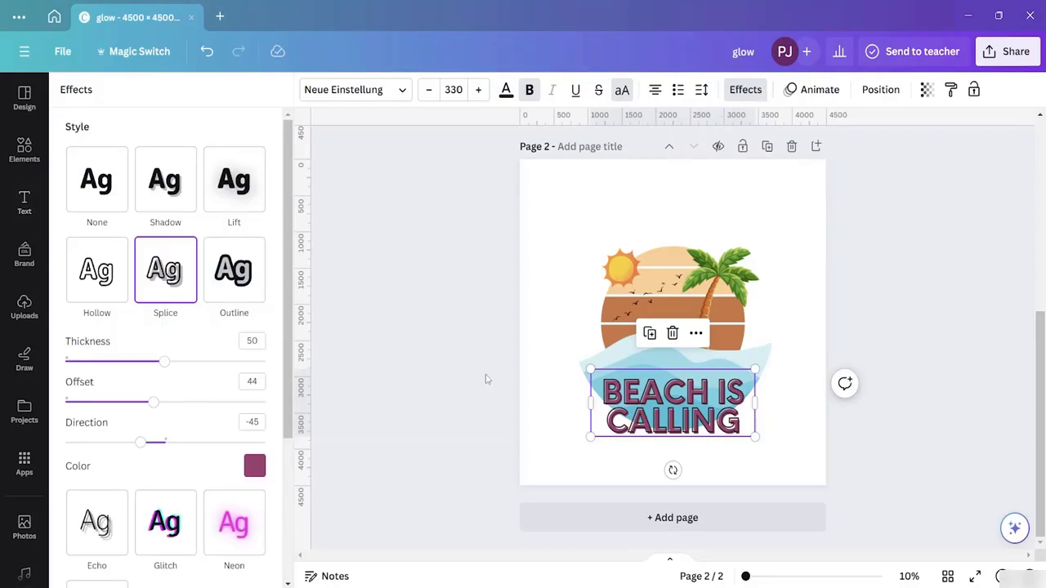
{"action": "left_click_drag", "start_coordinate": [165, 362], "coordinate": [193, 363]}
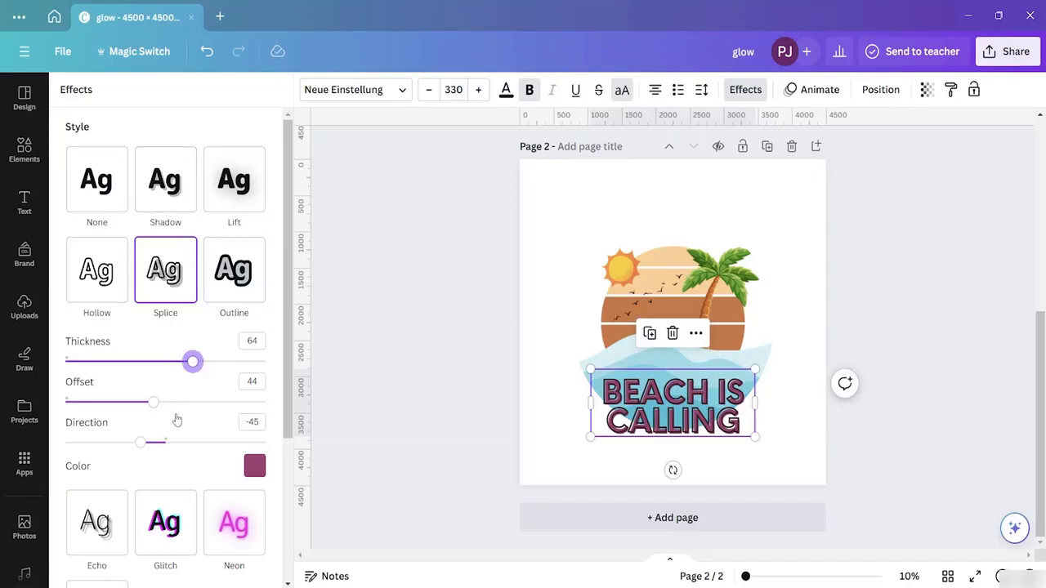
{"action": "scroll", "coordinate": [156, 448], "scroll_direction": "down", "scroll_amount": 3}
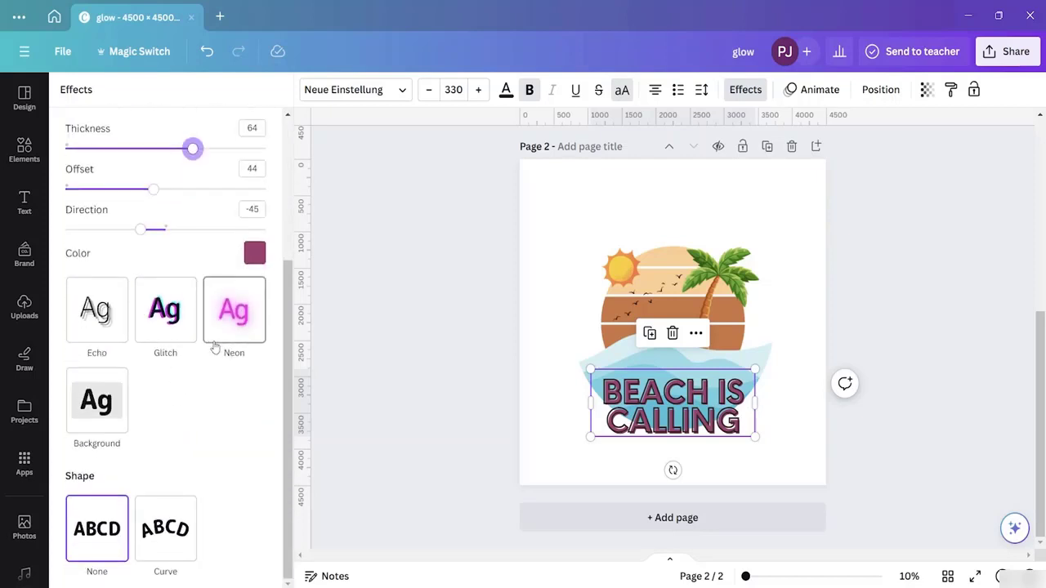
{"action": "left_click", "coordinate": [160, 524]}
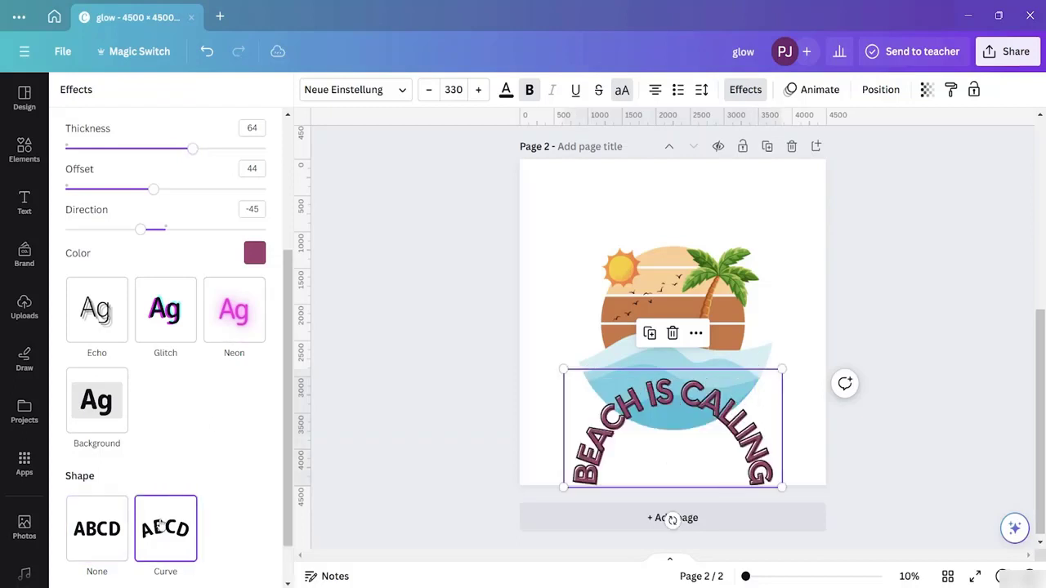
- Move the curved lettering above the sunset, enlarge it to size 486 and centre it as an arch across the page's upper half
{"action": "left_click_drag", "start_coordinate": [694, 399], "coordinate": [700, 217]}
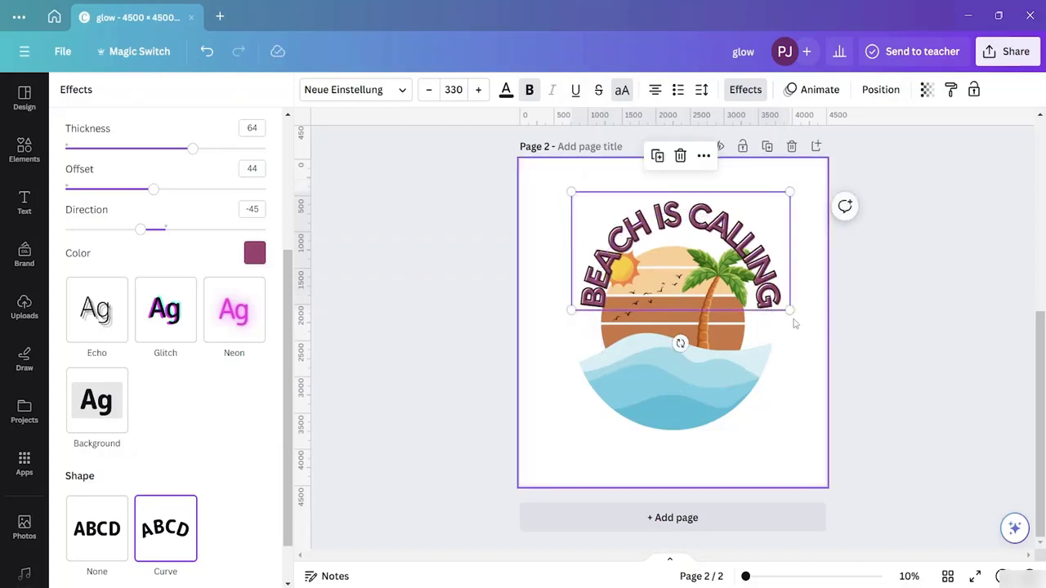
{"action": "left_click_drag", "start_coordinate": [790, 309], "coordinate": [818, 325]}
{"action": "left_click_drag", "start_coordinate": [727, 233], "coordinate": [706, 225]}
{"action": "left_click_drag", "start_coordinate": [798, 319], "coordinate": [871, 358]}
{"action": "double_click", "coordinate": [708, 226]}
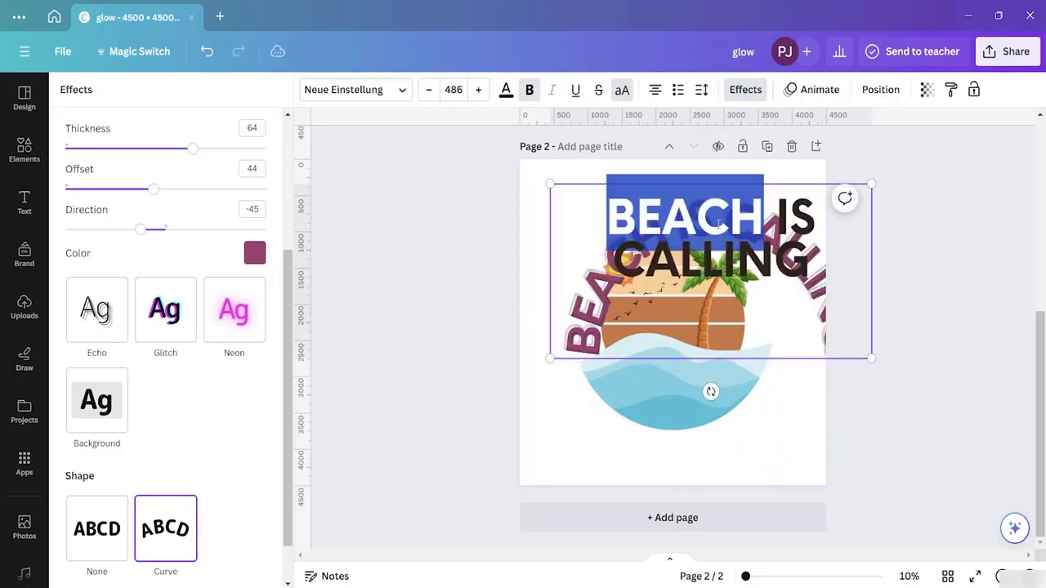
{"action": "left_click", "coordinate": [936, 409]}
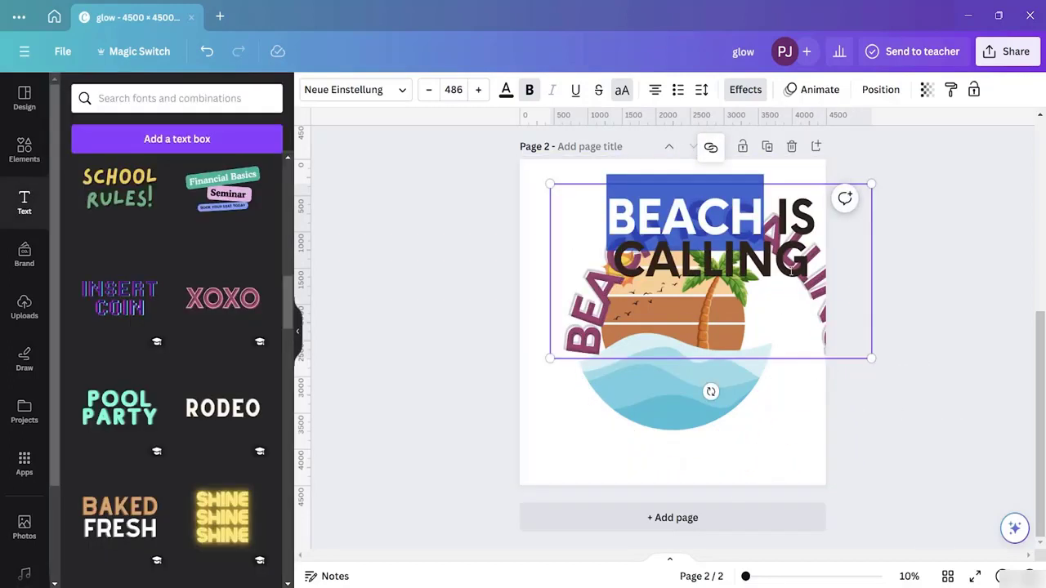
{"action": "left_click", "coordinate": [928, 433]}
{"action": "left_click_drag", "start_coordinate": [677, 219], "coordinate": [659, 196]}
- Shift the circular sunset image slightly up and to the left beneath the lettering arch
{"action": "left_click", "coordinate": [707, 391]}
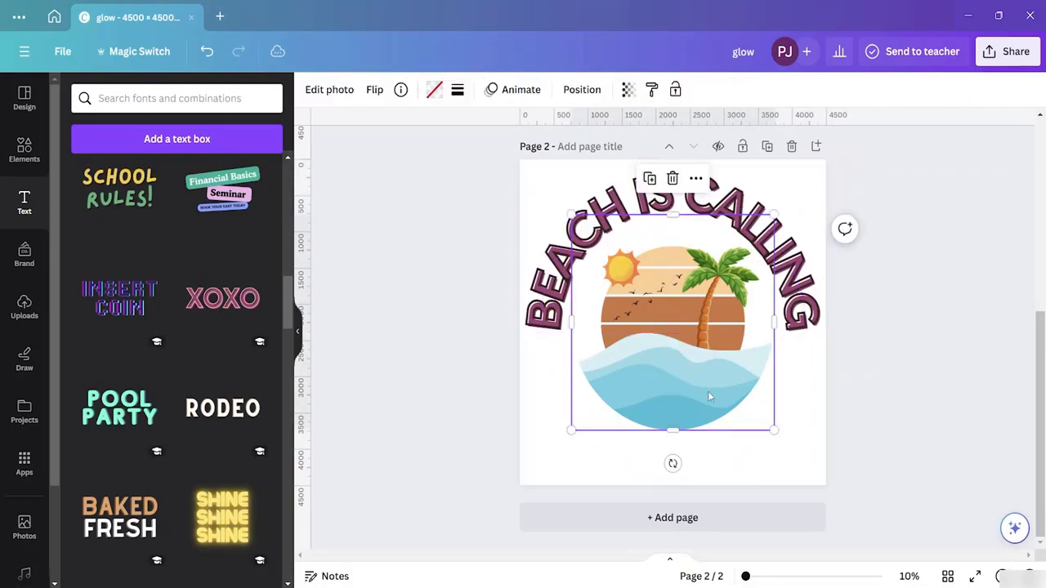
{"action": "mouse_move", "coordinate": [708, 390]}
{"action": "left_mouse_down"}
{"action": "mouse_move", "coordinate": [694, 386]}
{"action": "mouse_move", "coordinate": [705, 385]}
{"action": "mouse_move", "coordinate": [702, 371]}
{"action": "mouse_move", "coordinate": [704, 384]}
{"action": "left_mouse_up"}
{"action": "left_click", "coordinate": [911, 417]}
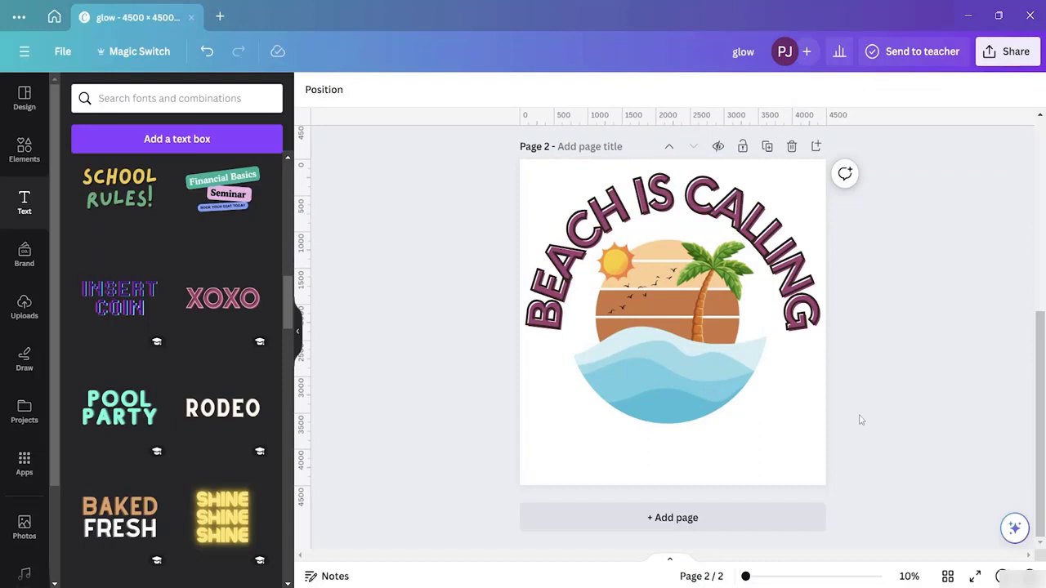
{"action": "left_click", "coordinate": [627, 218]}
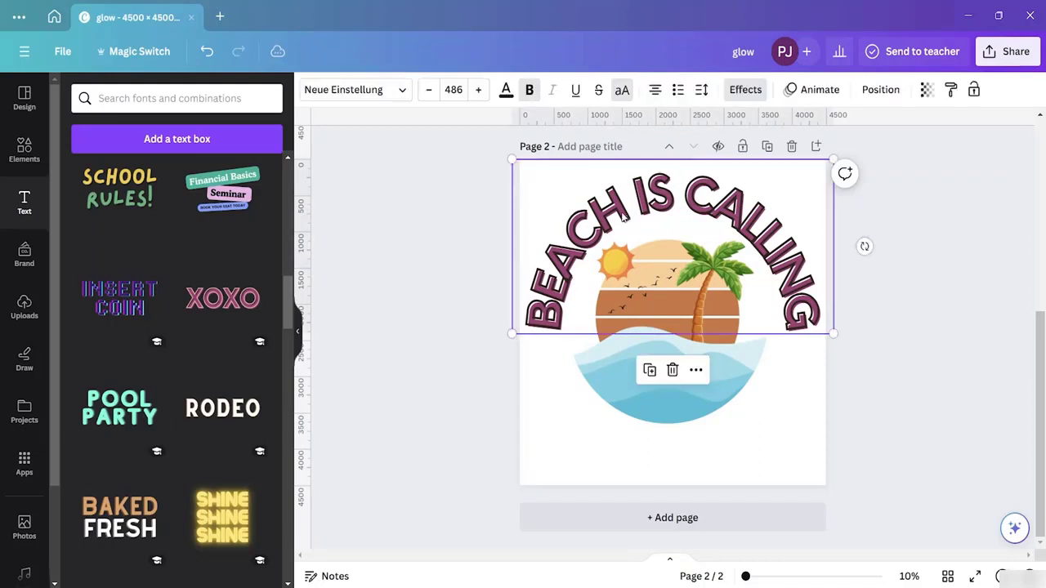
{"action": "left_click", "coordinate": [950, 339]}
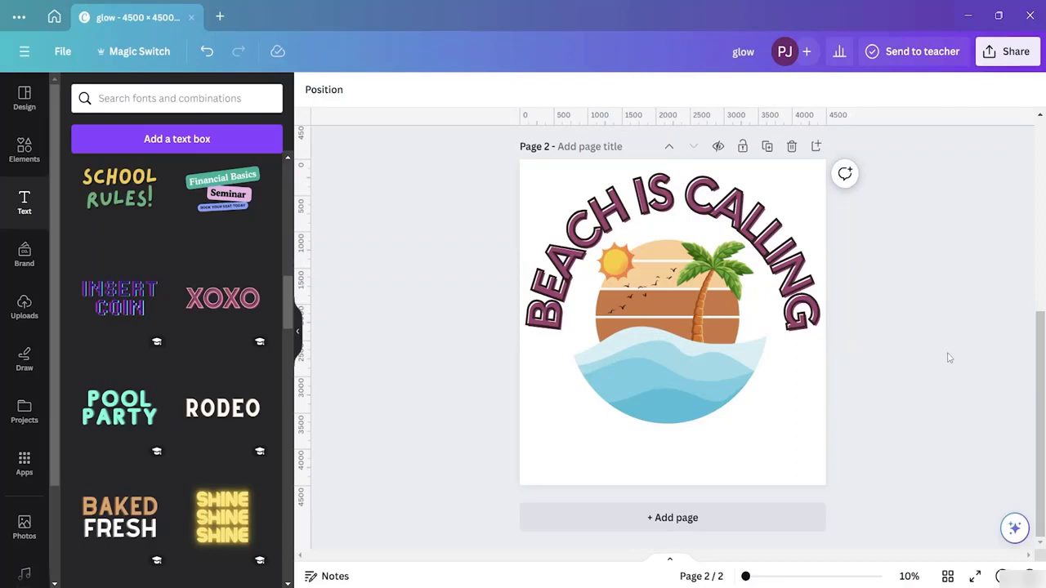
{"action": "left_click", "coordinate": [627, 219]}
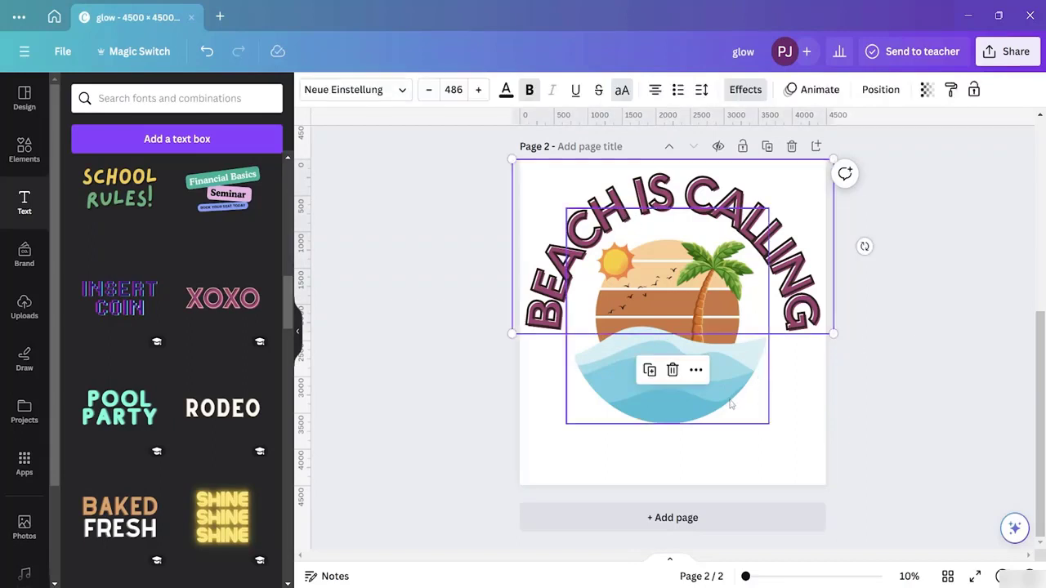
{"action": "left_click", "coordinate": [797, 395]}
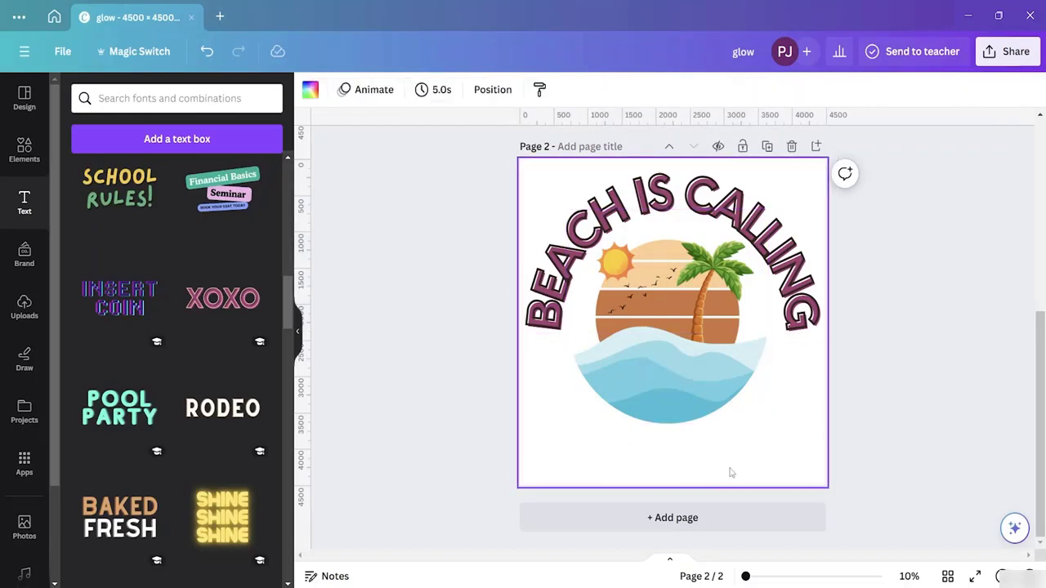
- Send the curved lettering to the back layer and move it slightly higher on the page
{"action": "left_click", "coordinate": [636, 200]}
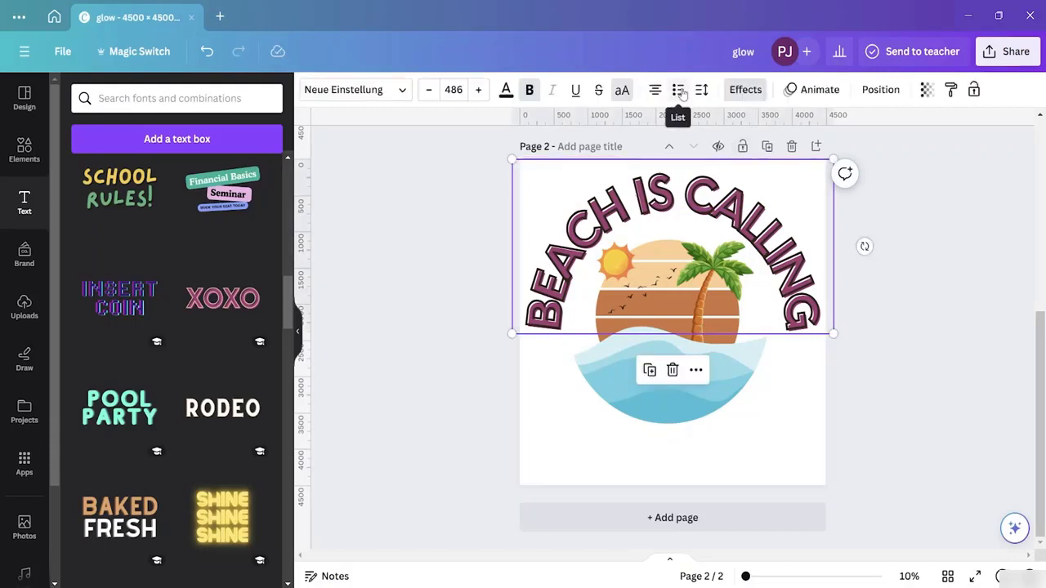
{"action": "left_click", "coordinate": [880, 91]}
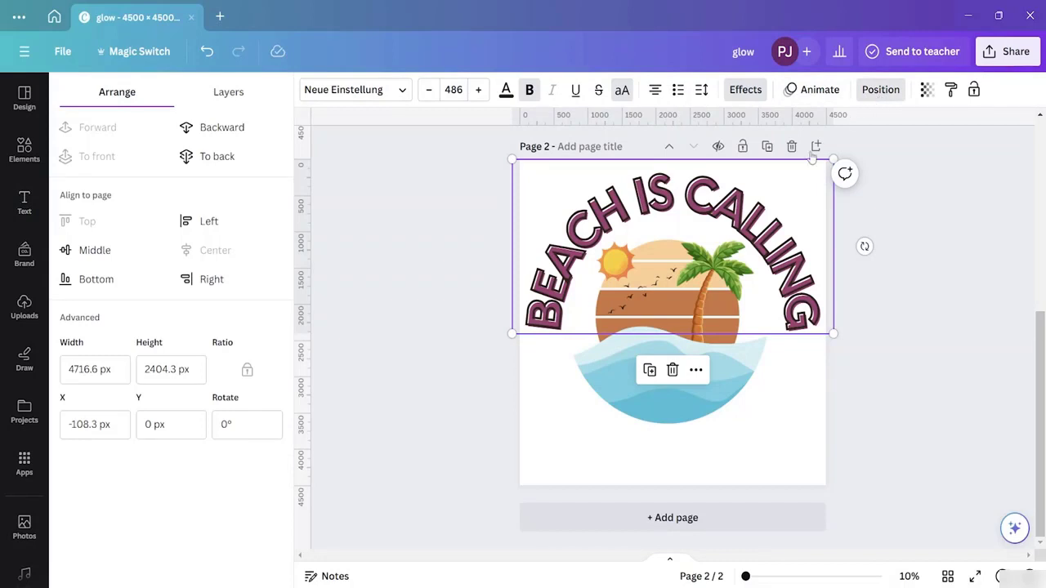
{"action": "left_click", "coordinate": [219, 157]}
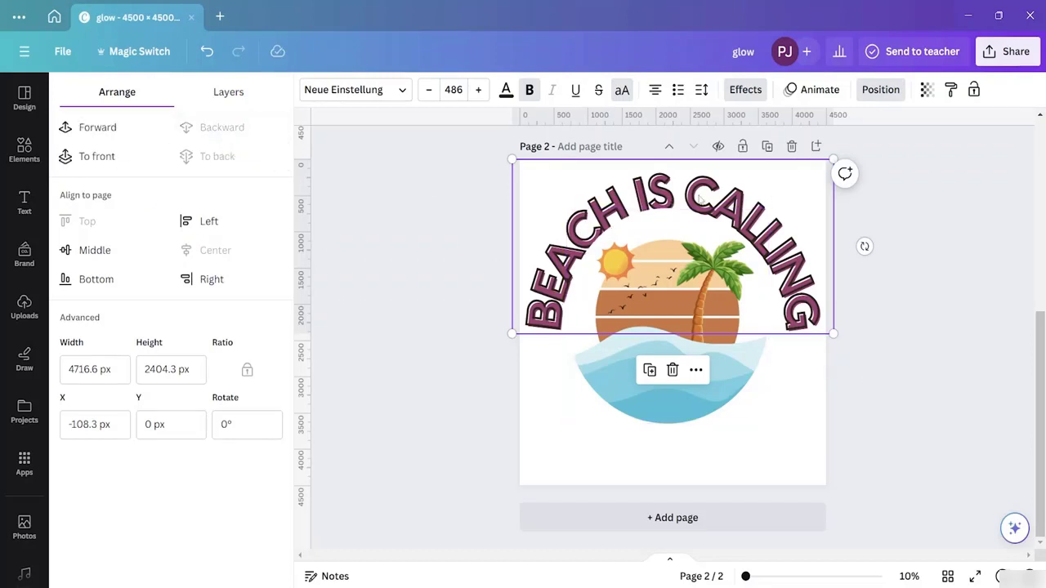
{"action": "mouse_move", "coordinate": [699, 196]}
{"action": "left_mouse_down"}
{"action": "mouse_move", "coordinate": [699, 206]}
{"action": "mouse_move", "coordinate": [693, 195]}
{"action": "mouse_move", "coordinate": [707, 201]}
{"action": "mouse_move", "coordinate": [689, 181]}
{"action": "mouse_move", "coordinate": [699, 185]}
{"action": "left_mouse_up"}
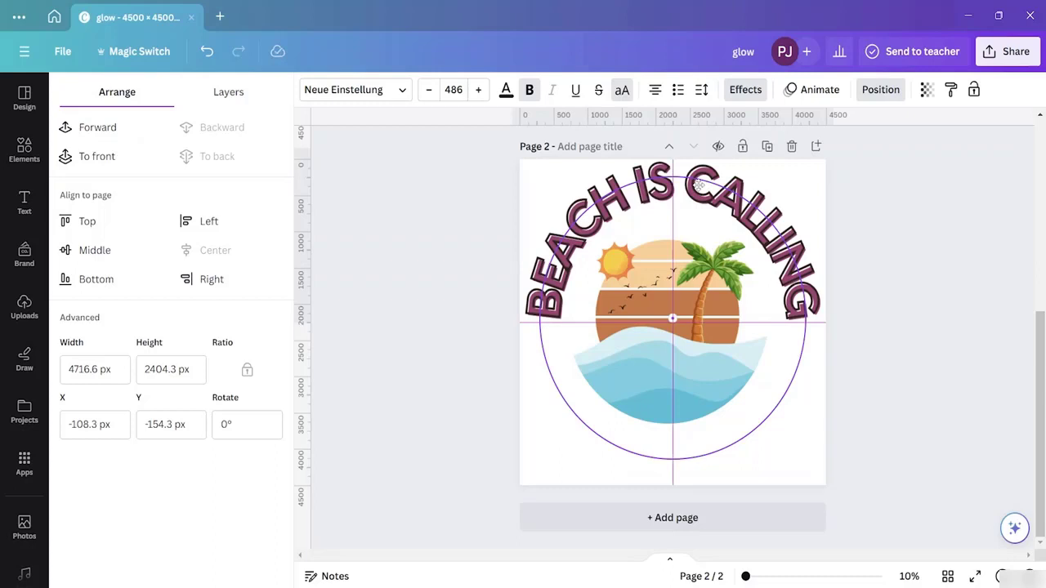
{"action": "left_click_drag", "start_coordinate": [699, 185], "coordinate": [698, 185]}
{"action": "left_click", "coordinate": [829, 378]}
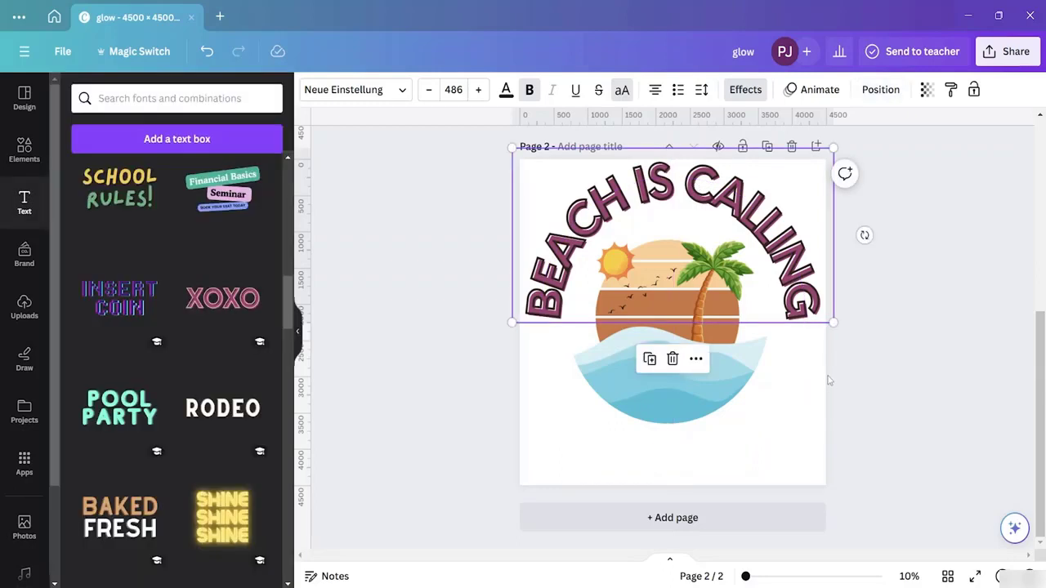
{"action": "left_click", "coordinate": [675, 237]}
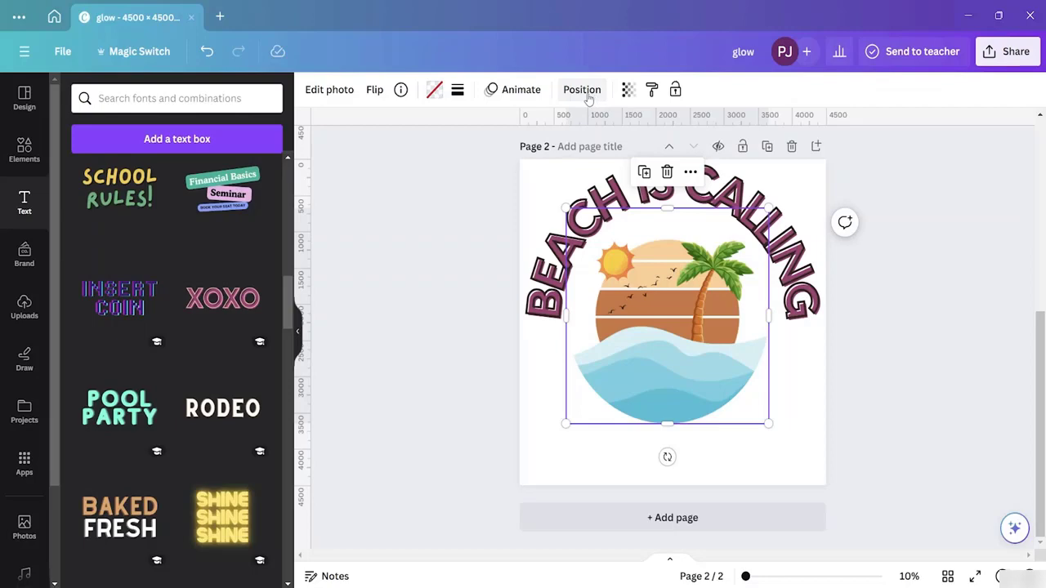
{"action": "scroll", "coordinate": [899, 368], "scroll_direction": "up", "scroll_amount": 5}
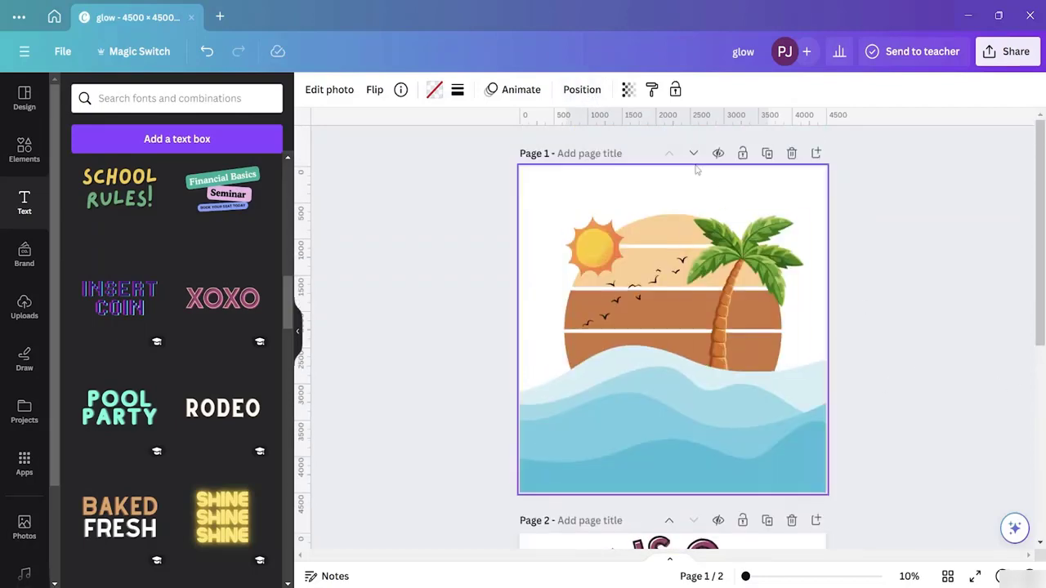
{"action": "left_click", "coordinate": [643, 200]}
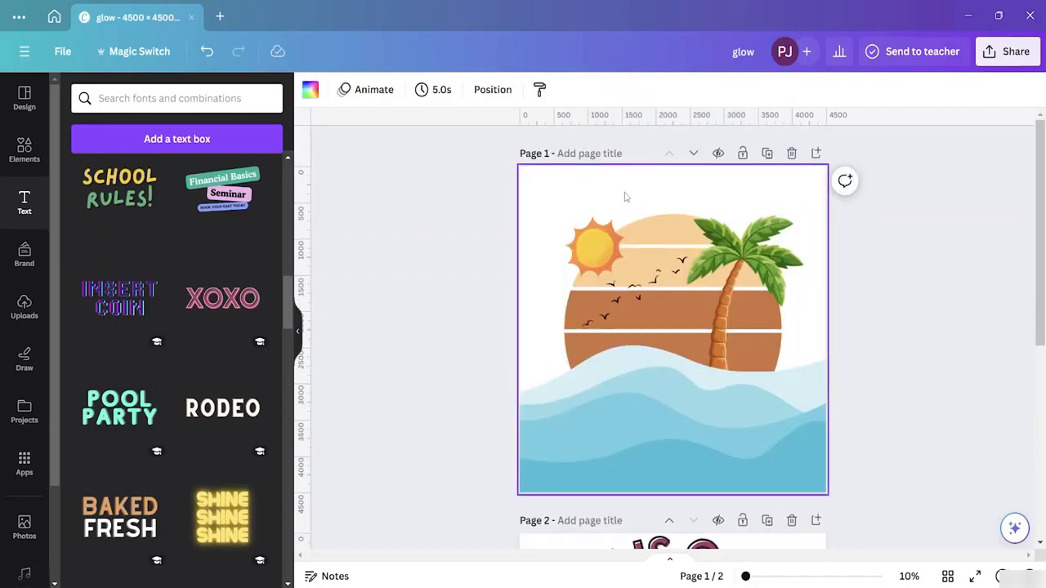
{"action": "left_click", "coordinate": [312, 90]}
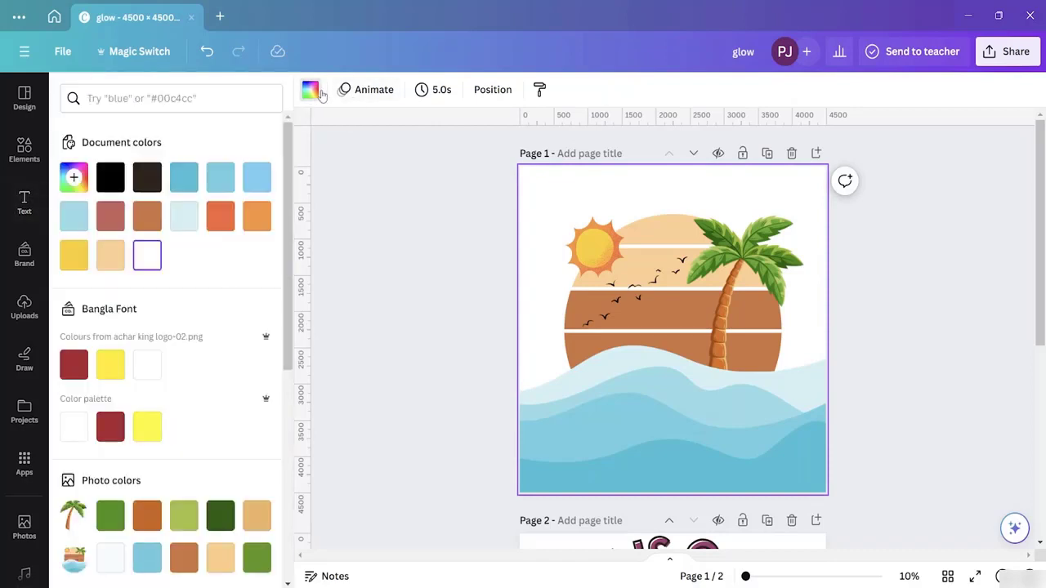
{"action": "left_click", "coordinate": [395, 185]}
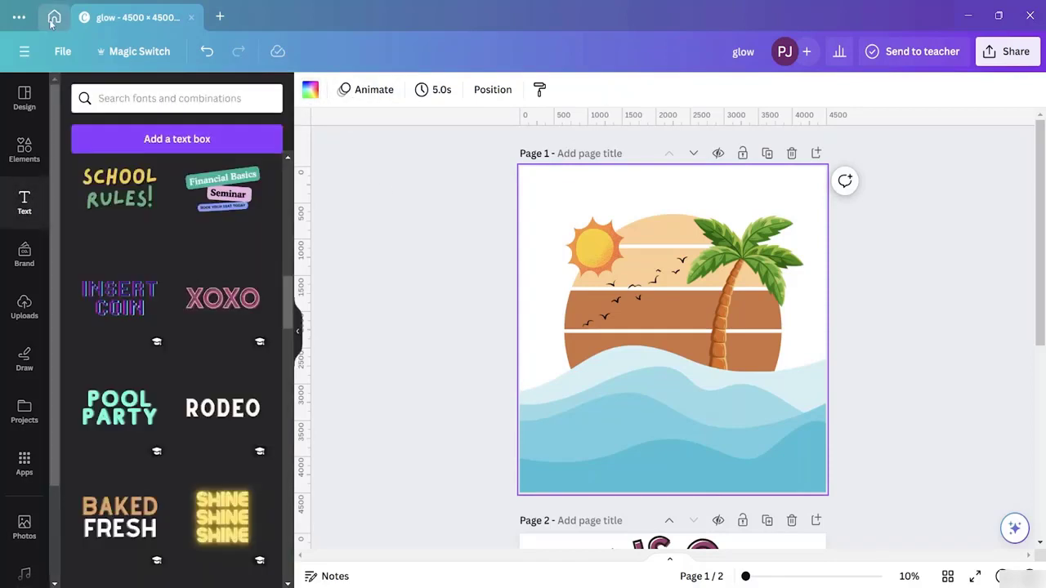
{"action": "scroll", "coordinate": [708, 305], "scroll_direction": "down", "scroll_amount": 5}
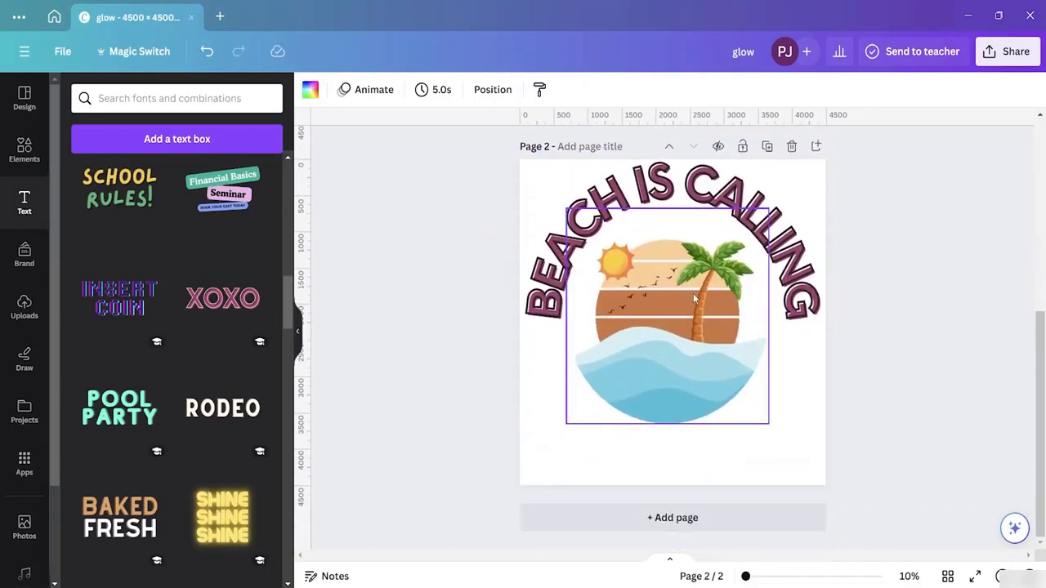
{"action": "scroll", "coordinate": [708, 305], "scroll_direction": "up", "scroll_amount": 3}
{"action": "scroll", "coordinate": [708, 305], "scroll_direction": "down", "scroll_amount": 3}
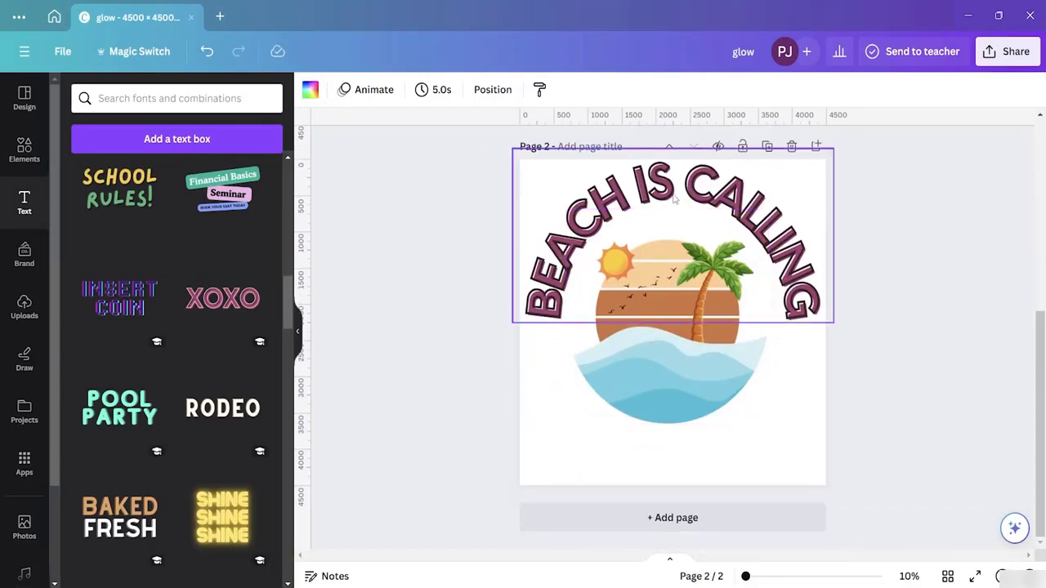
- Nudge the lettering on page 2 slightly up and left, and send the circular sunset image to the back layer
{"action": "left_click", "coordinate": [672, 200]}
{"action": "left_click_drag", "start_coordinate": [672, 201], "coordinate": [668, 193]}
{"action": "left_click", "coordinate": [680, 220]}
{"action": "right_click", "coordinate": [666, 239]}
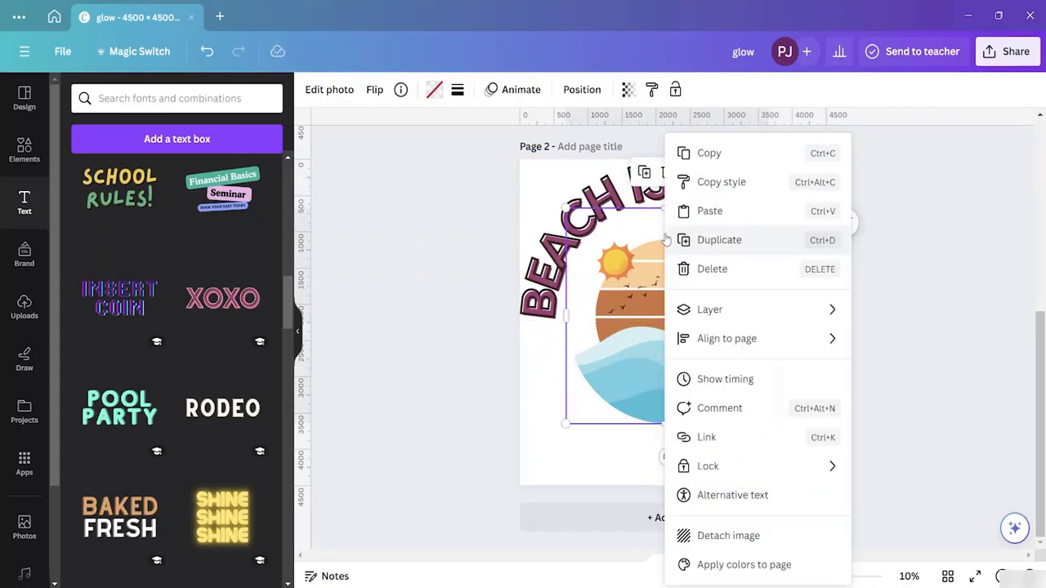
{"action": "mouse_move", "coordinate": [709, 319]}
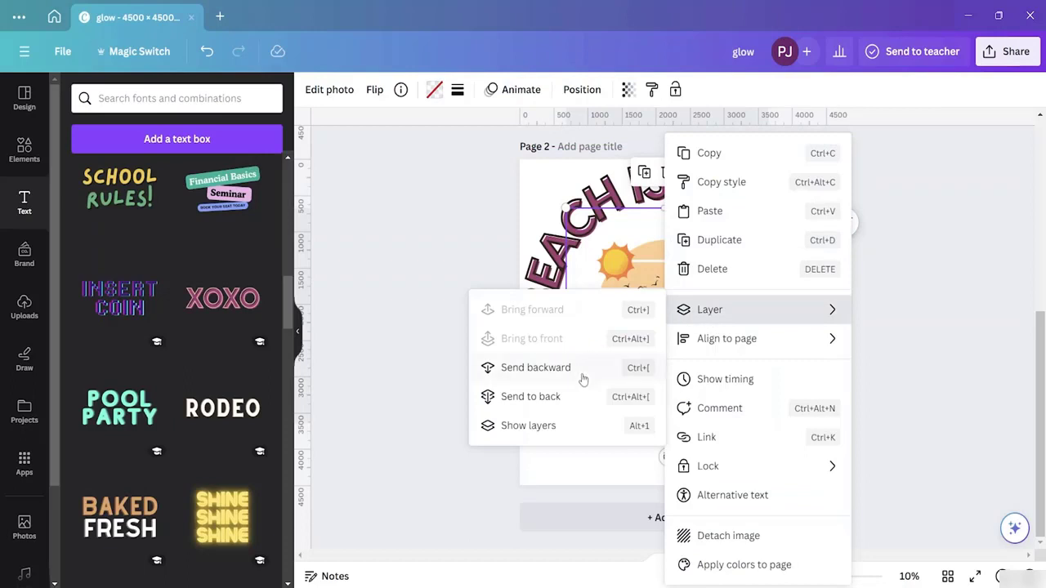
{"action": "left_click", "coordinate": [558, 397]}
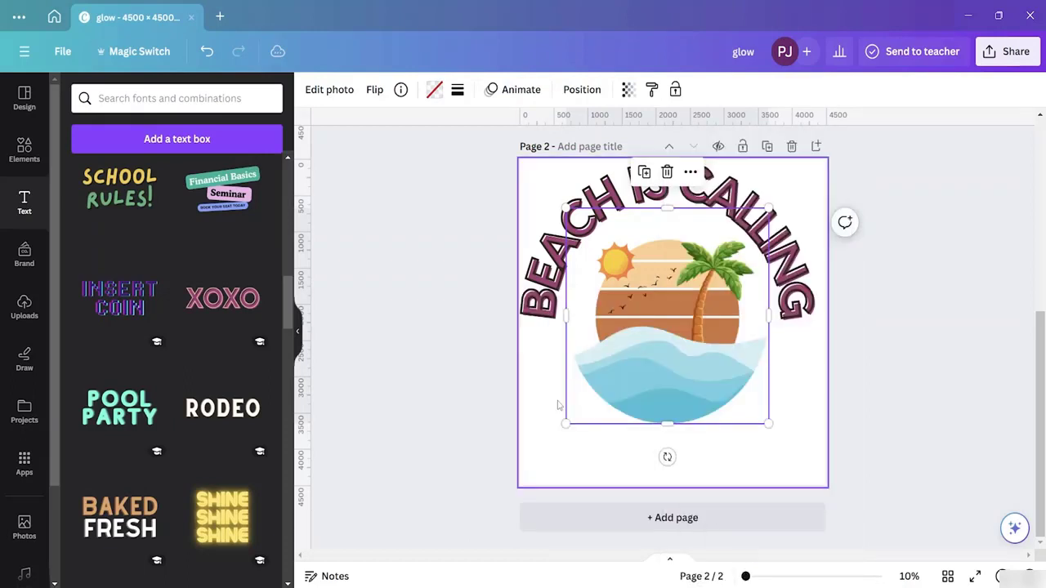
- Reposition the curved lettering so it is horizontally centred with its box flush with the page's top edge
{"action": "left_click", "coordinate": [701, 193]}
{"action": "left_click_drag", "start_coordinate": [700, 193], "coordinate": [705, 201]}
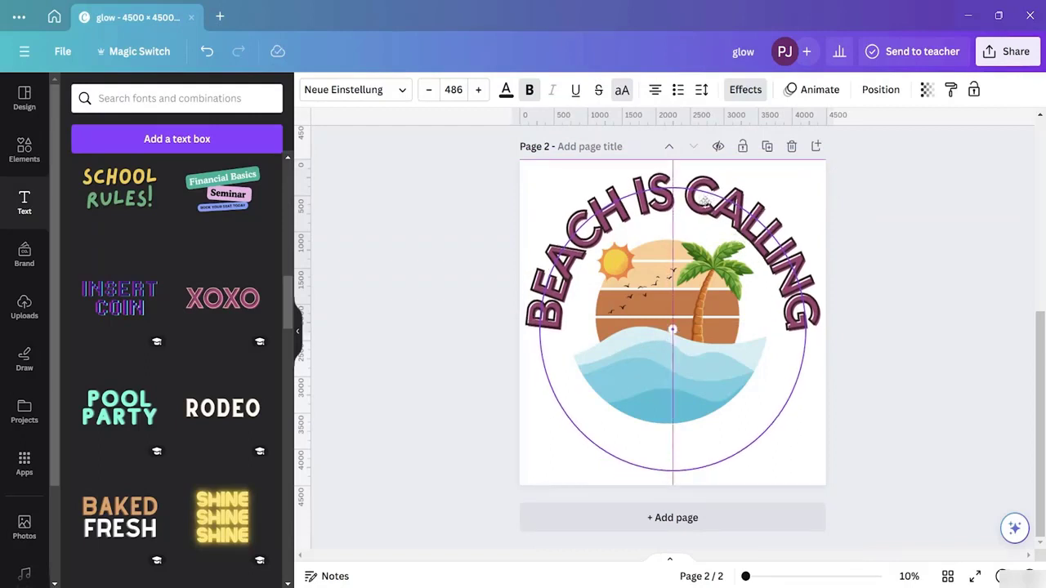
{"action": "left_click_drag", "start_coordinate": [705, 198], "coordinate": [706, 196]}
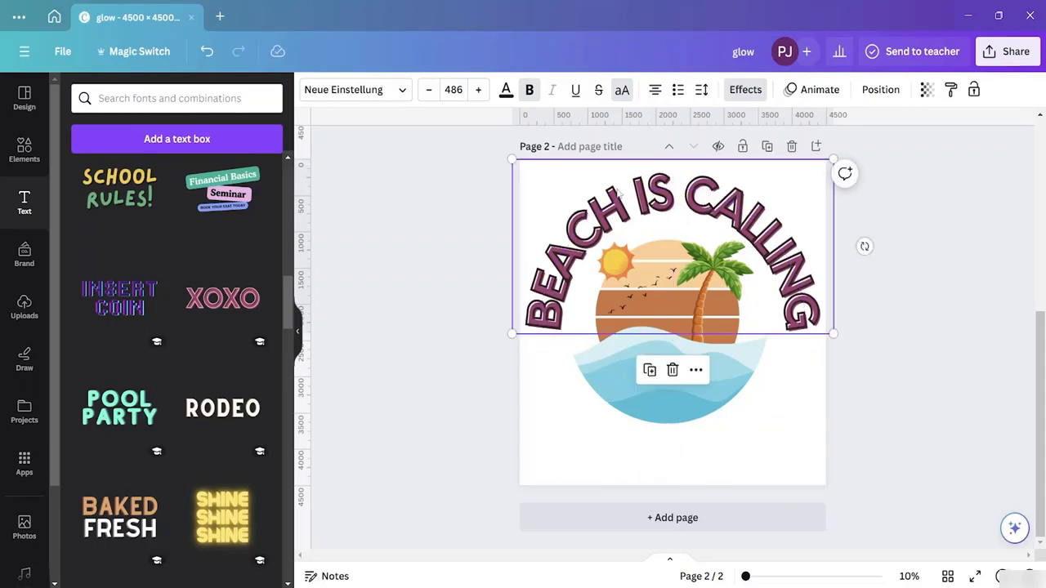
- Increase the curve of the BEACH IS CALLING lettering to 80
{"action": "left_click", "coordinate": [740, 96]}
{"action": "scroll", "coordinate": [163, 423], "scroll_direction": "down", "scroll_amount": 3}
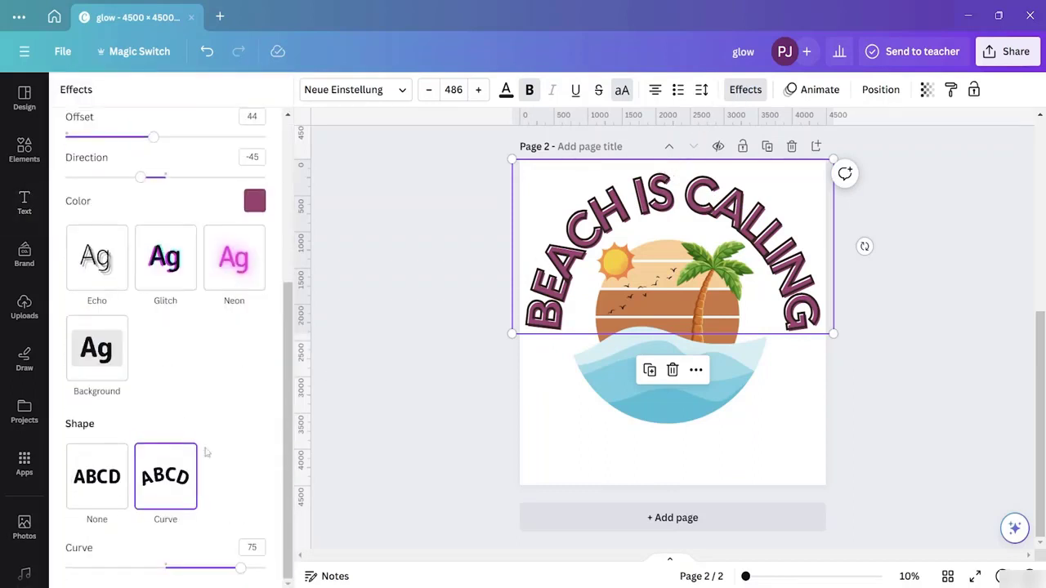
{"action": "mouse_move", "coordinate": [241, 568]}
{"action": "left_mouse_down"}
{"action": "mouse_move", "coordinate": [219, 568]}
{"action": "mouse_move", "coordinate": [260, 565]}
{"action": "mouse_move", "coordinate": [245, 564]}
{"action": "left_mouse_up"}
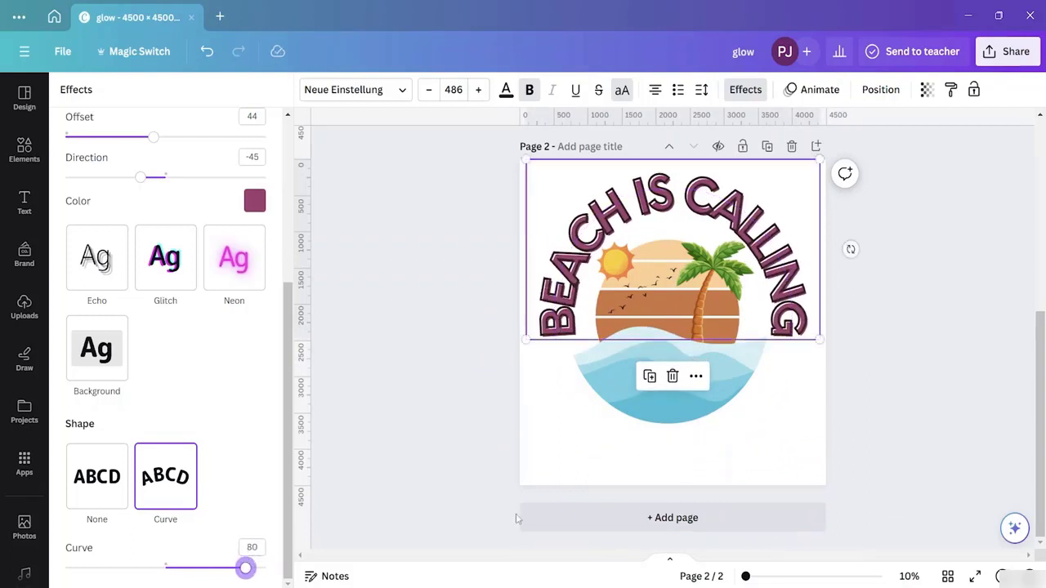
- Select the curved lettering and the circular sunset image together and group them
{"action": "left_click", "coordinate": [588, 441]}
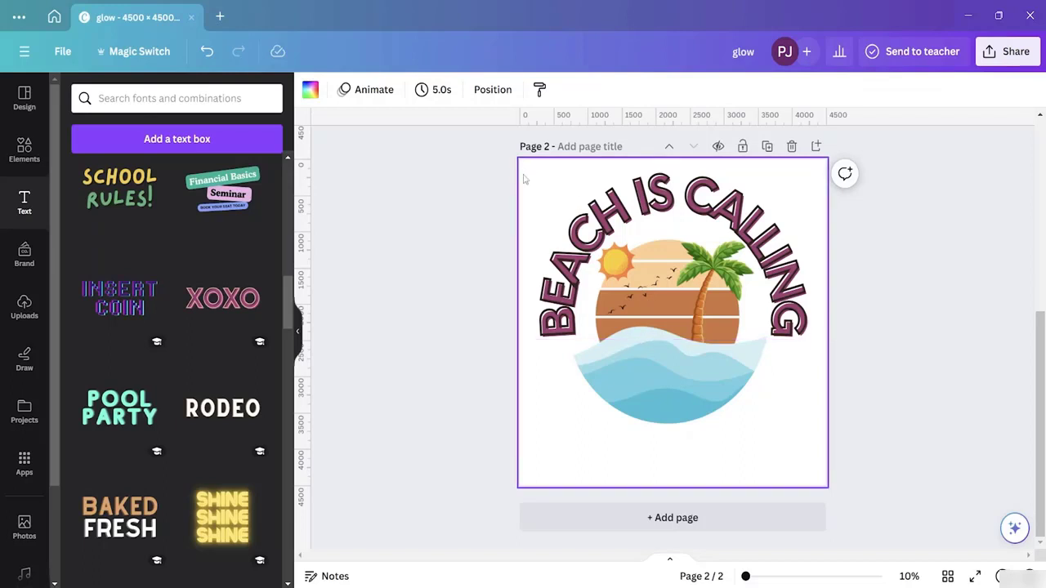
{"action": "left_click_drag", "start_coordinate": [528, 189], "coordinate": [803, 482]}
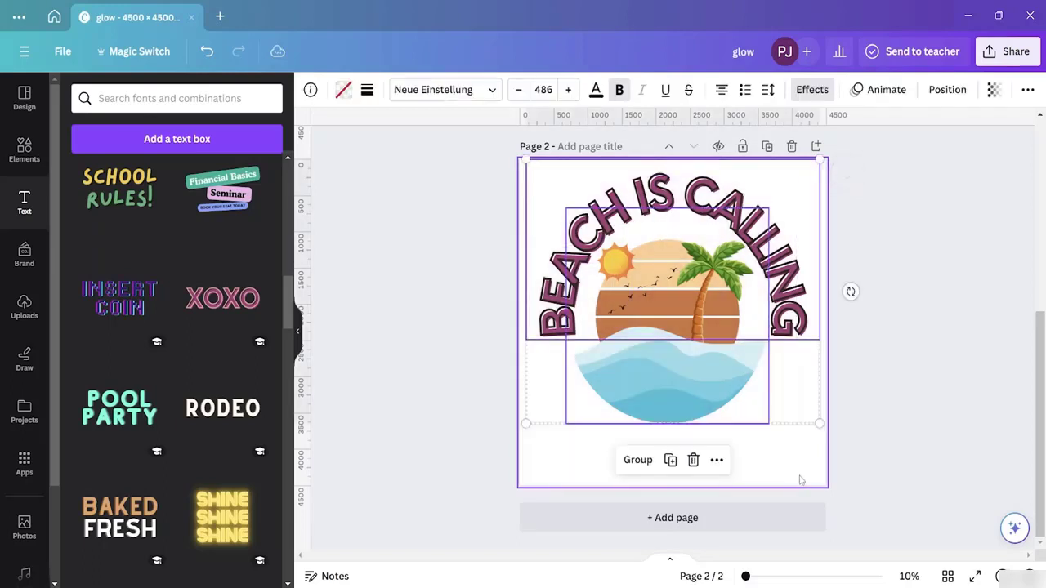
{"action": "left_click", "coordinate": [637, 460]}
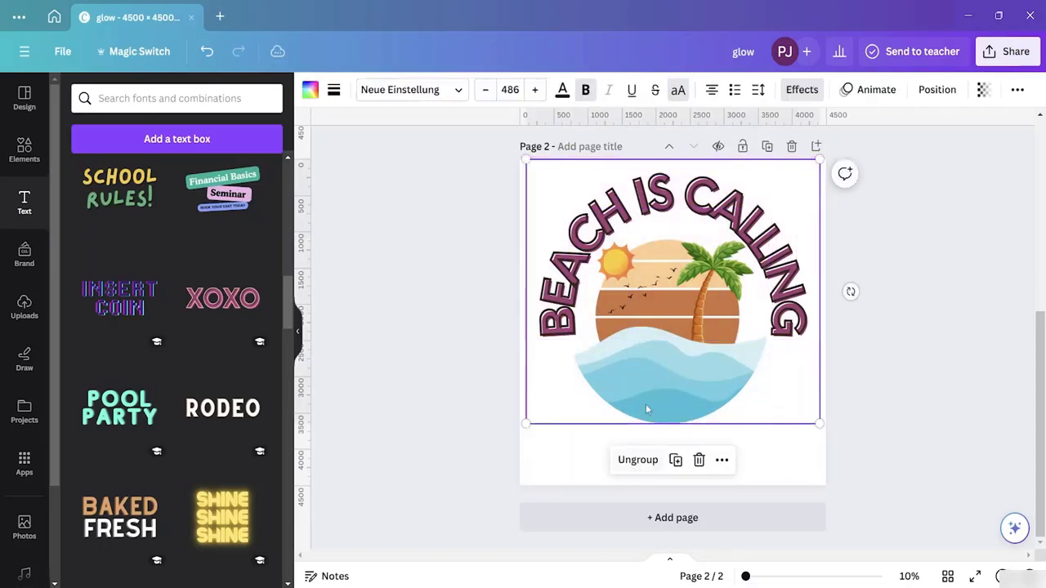
- Move the grouped lettering and sunset image slightly down on page 2
{"action": "left_click_drag", "start_coordinate": [672, 270], "coordinate": [685, 288]}
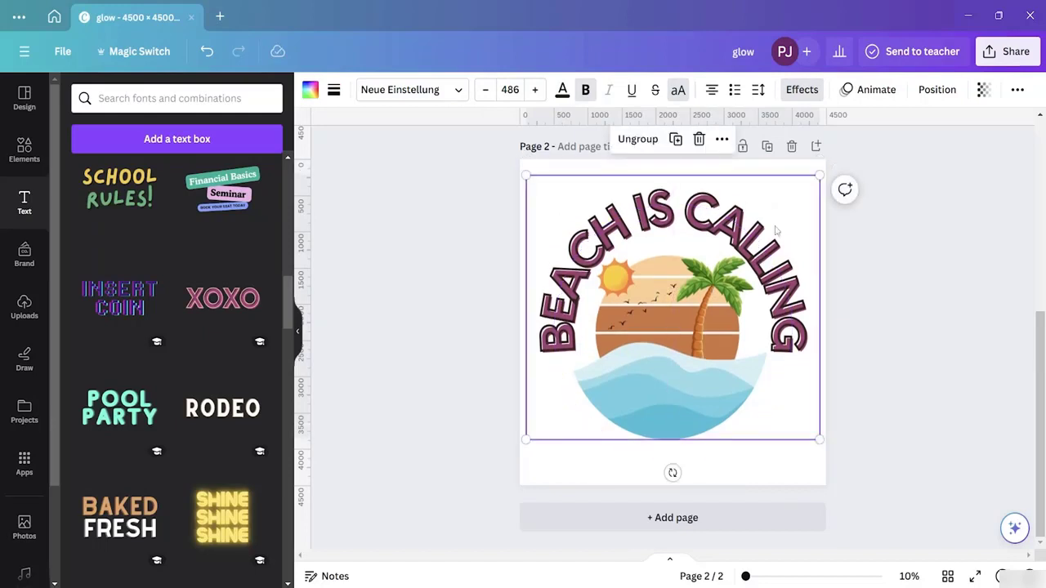
{"action": "left_click", "coordinate": [780, 472]}
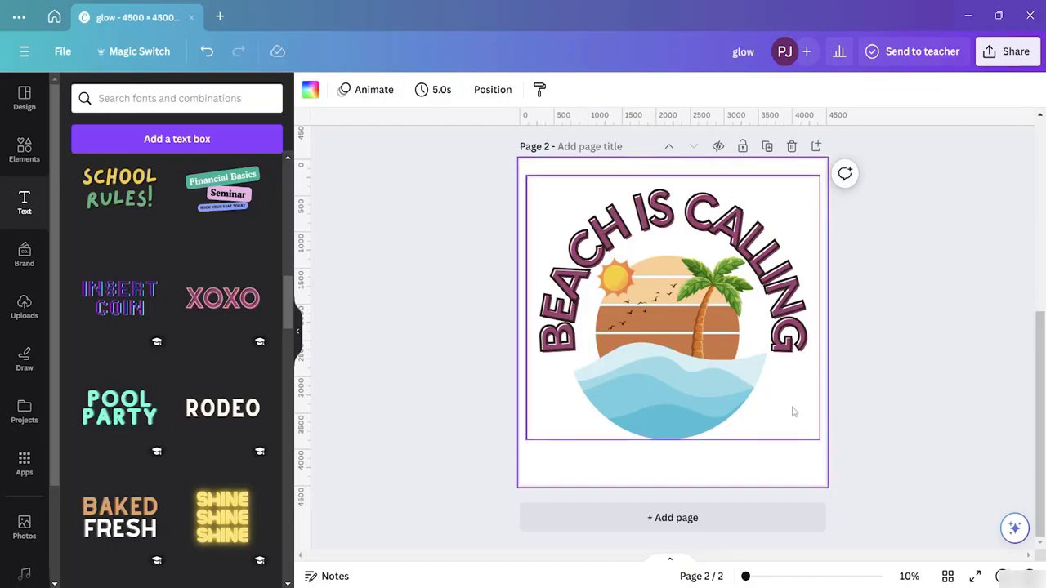
{"action": "left_click", "coordinate": [577, 217]}
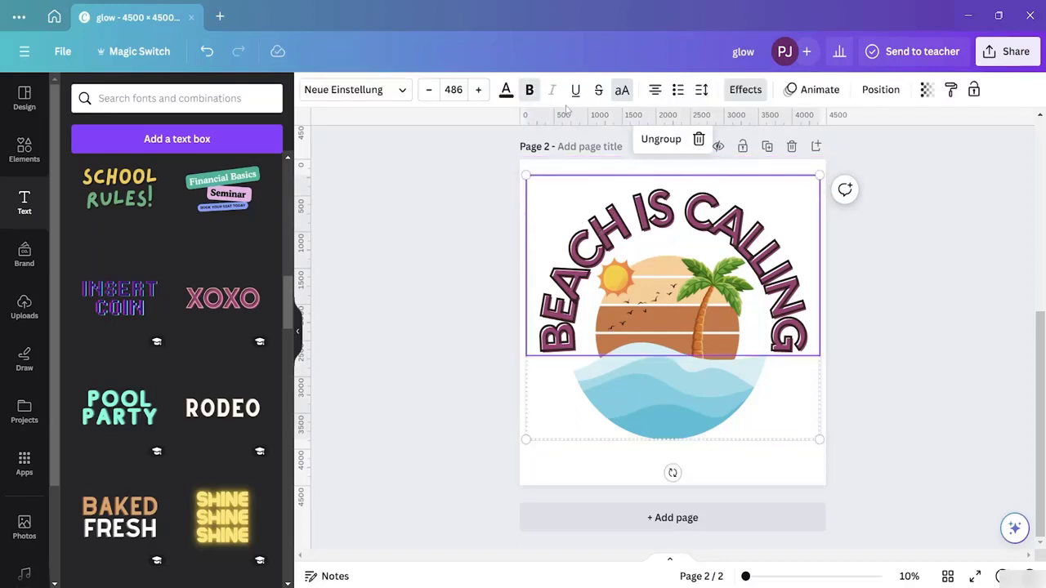
- Select the circular sunset image inside the group and open the full collection of photo filters for it
{"action": "left_click", "coordinate": [662, 413]}
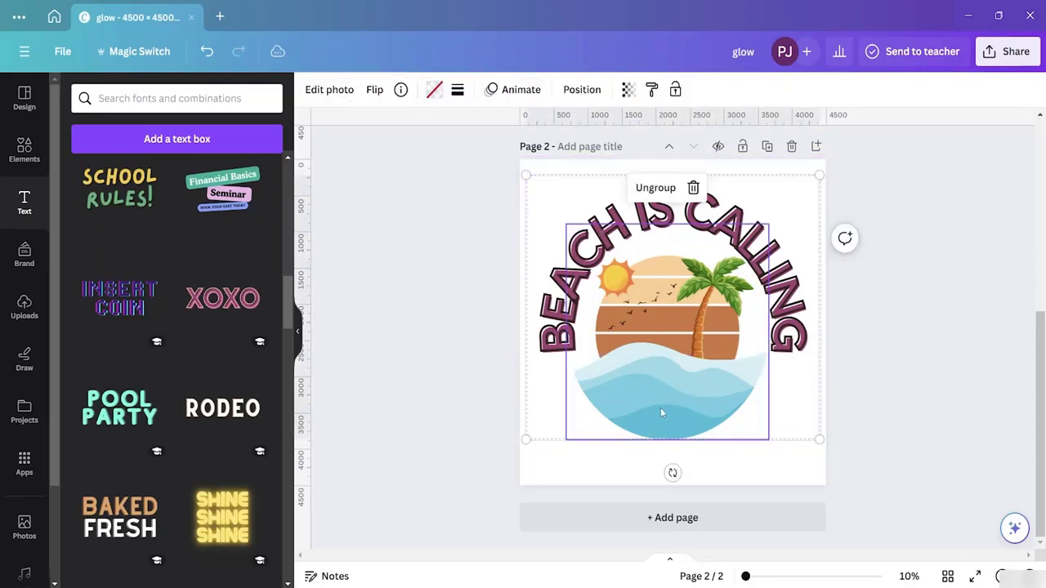
{"action": "left_click", "coordinate": [334, 91]}
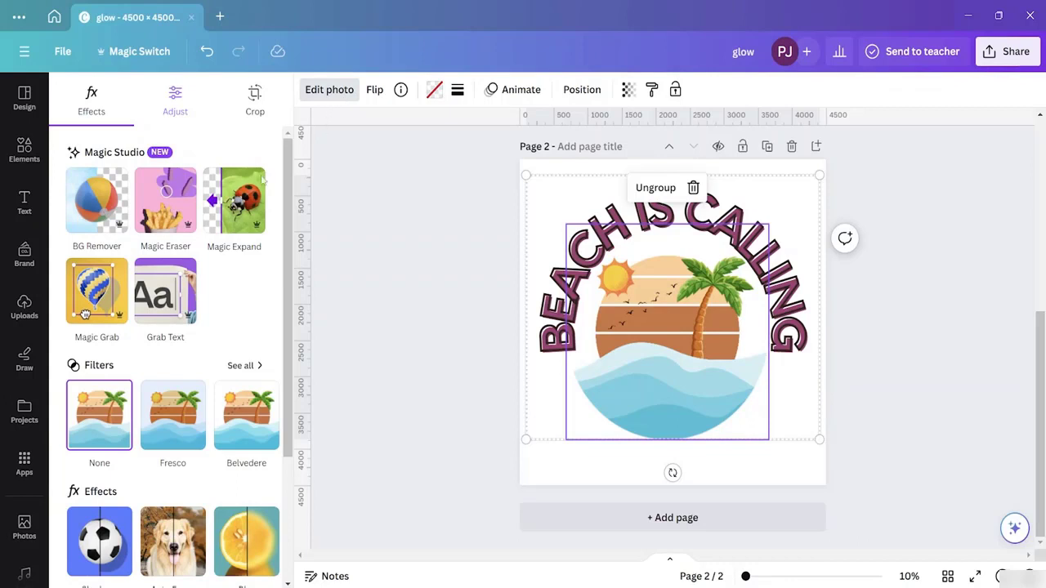
{"action": "scroll", "coordinate": [225, 335], "scroll_direction": "down", "scroll_amount": 1}
{"action": "scroll", "coordinate": [225, 335], "scroll_direction": "down", "scroll_amount": 3}
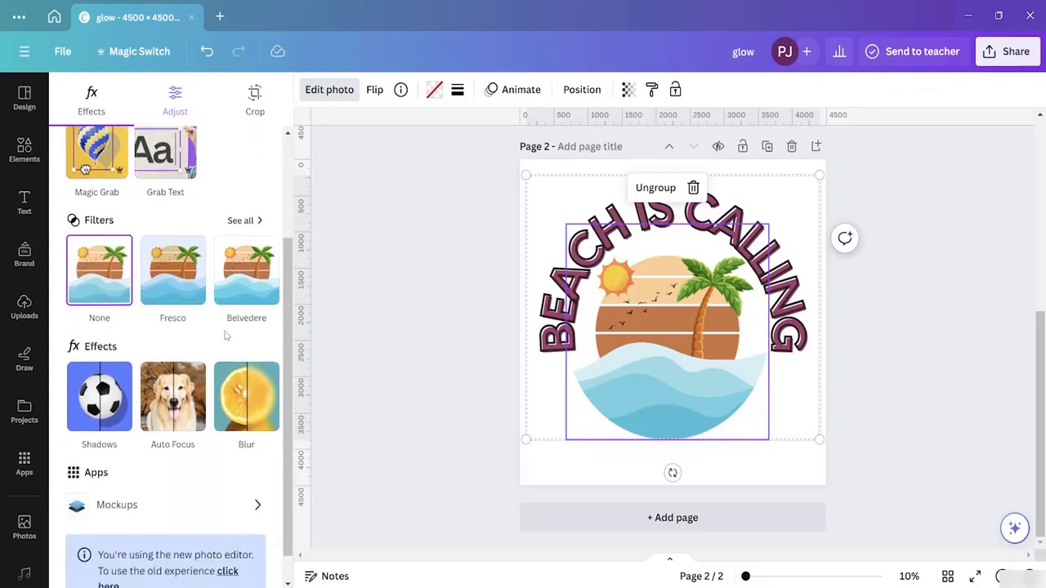
{"action": "left_click", "coordinate": [243, 221]}
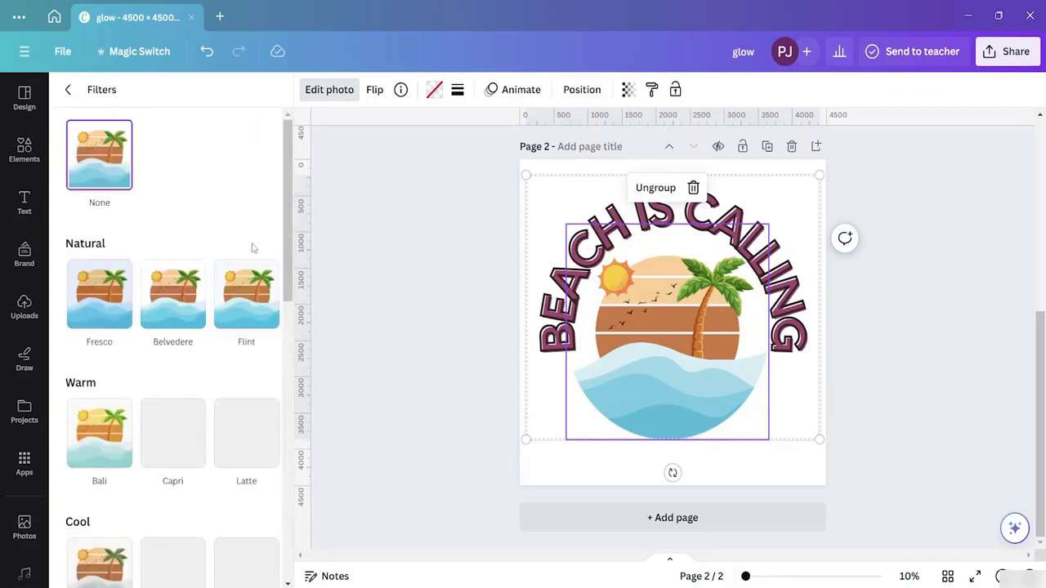
{"action": "scroll", "coordinate": [177, 299], "scroll_direction": "down", "scroll_amount": 3}
{"action": "scroll", "coordinate": [177, 306], "scroll_direction": "up", "scroll_amount": 1}
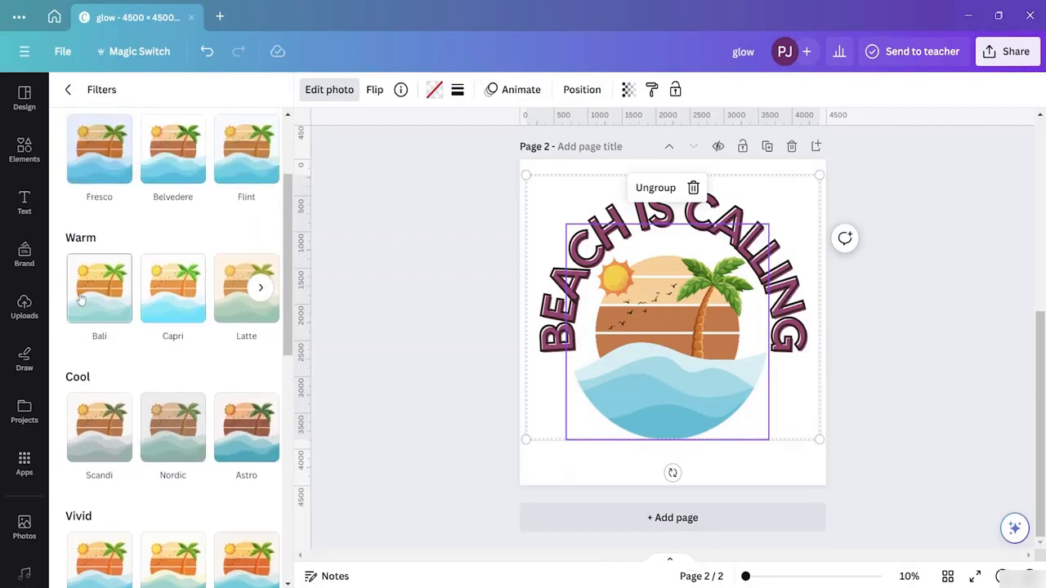
- Try the warm filters Bali and Capri on the circular sunset image
{"action": "left_click", "coordinate": [106, 304]}
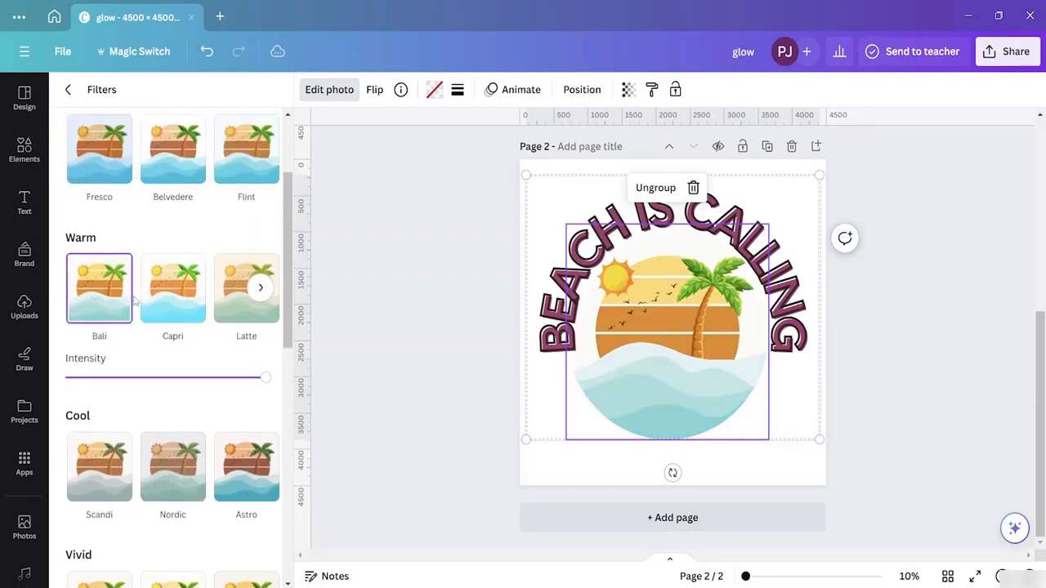
{"action": "left_click", "coordinate": [174, 303]}
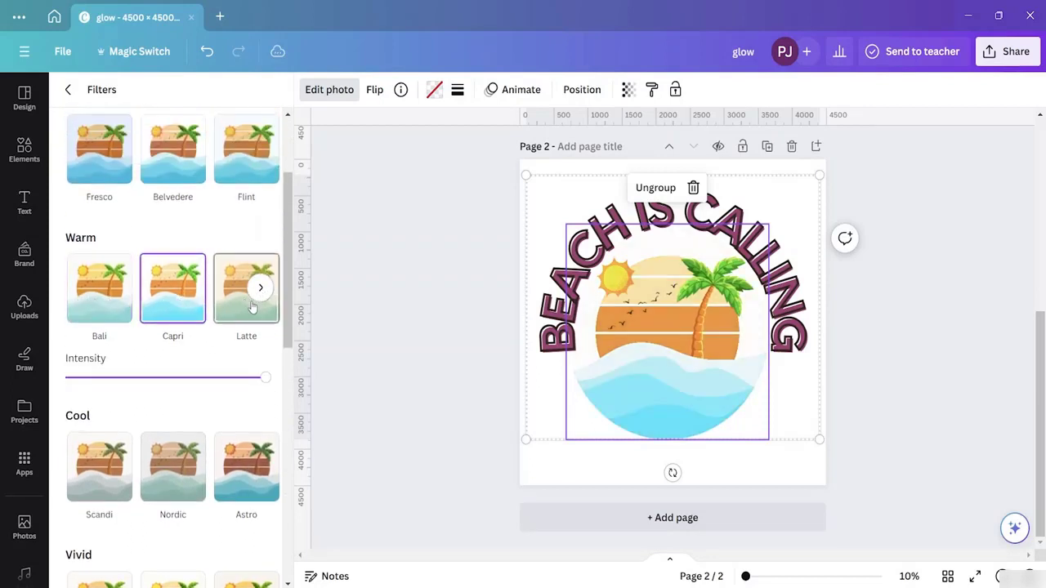
{"action": "left_click", "coordinate": [261, 289]}
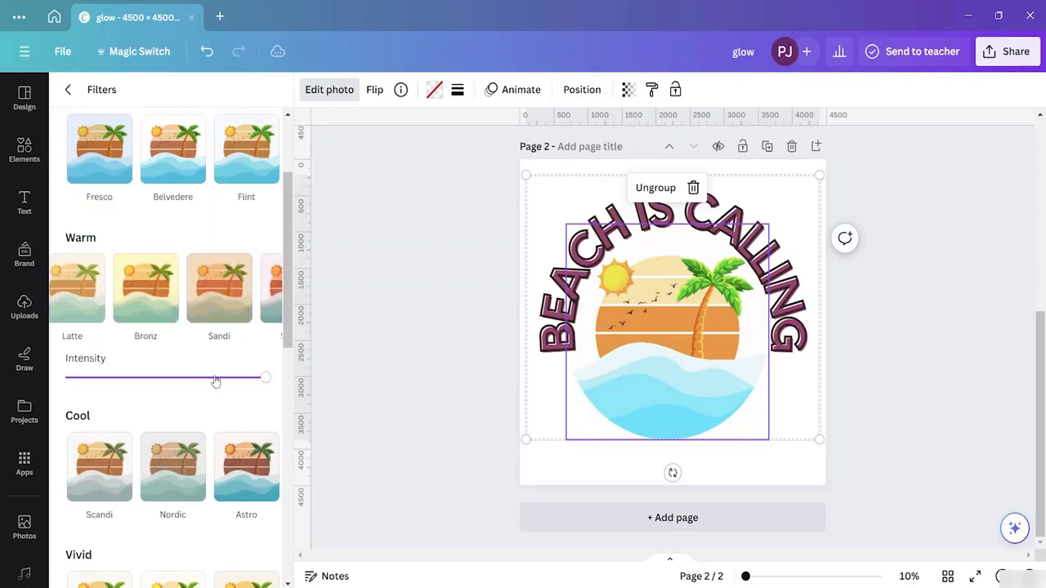
- Apply the Vivid filter Chroma to the circular sunset image and reduce its intensity slightly
{"action": "scroll", "coordinate": [143, 434], "scroll_direction": "down", "scroll_amount": 4}
{"action": "scroll", "coordinate": [143, 413], "scroll_direction": "down", "scroll_amount": 3}
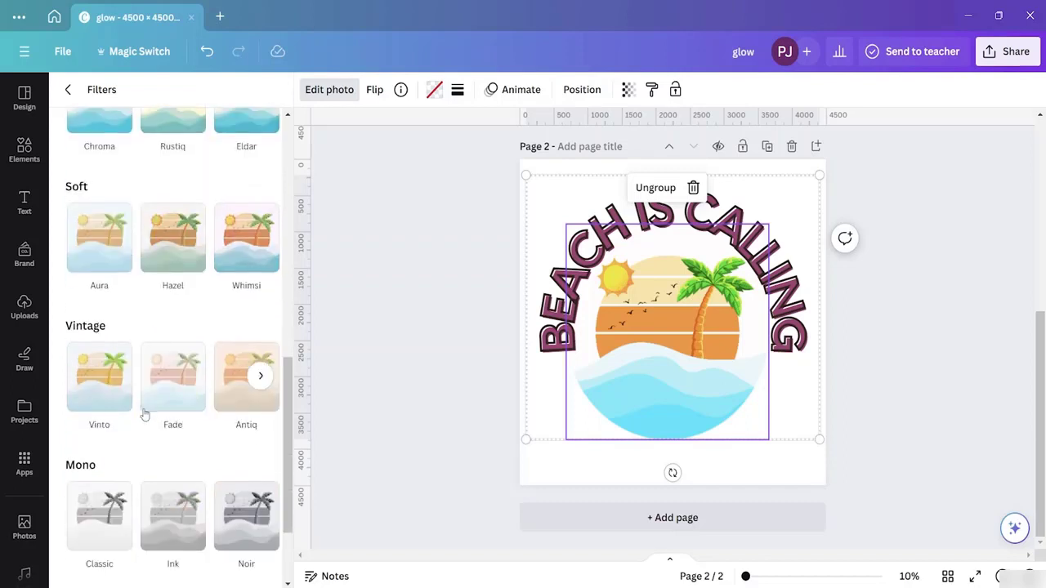
{"action": "scroll", "coordinate": [122, 474], "scroll_direction": "up", "scroll_amount": 5}
{"action": "left_click", "coordinate": [92, 478]}
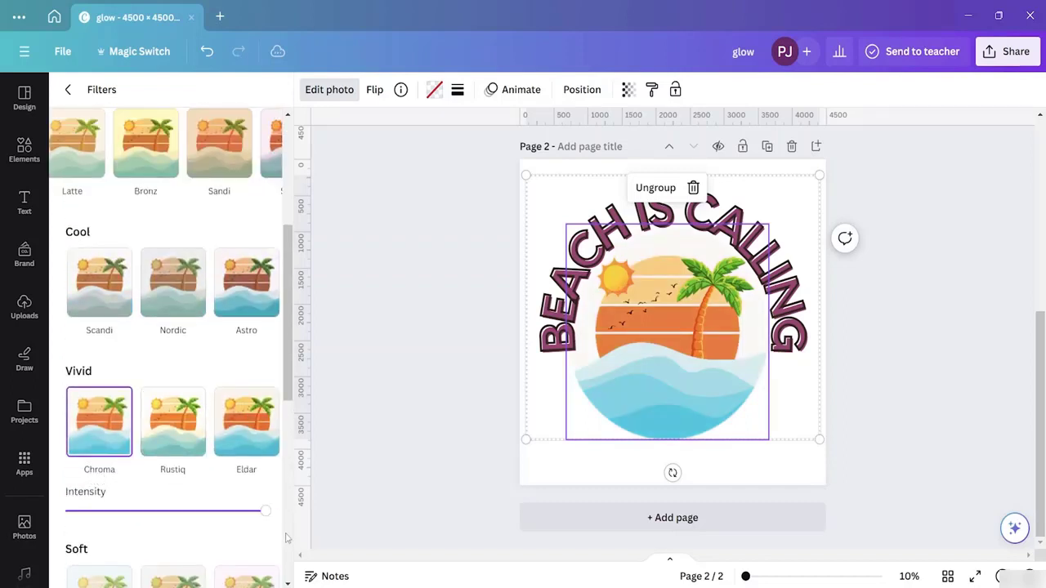
{"action": "left_click_drag", "start_coordinate": [265, 521], "coordinate": [239, 522]}
{"action": "key", "text": "Escape"}
{"action": "left_click", "coordinate": [771, 465]}
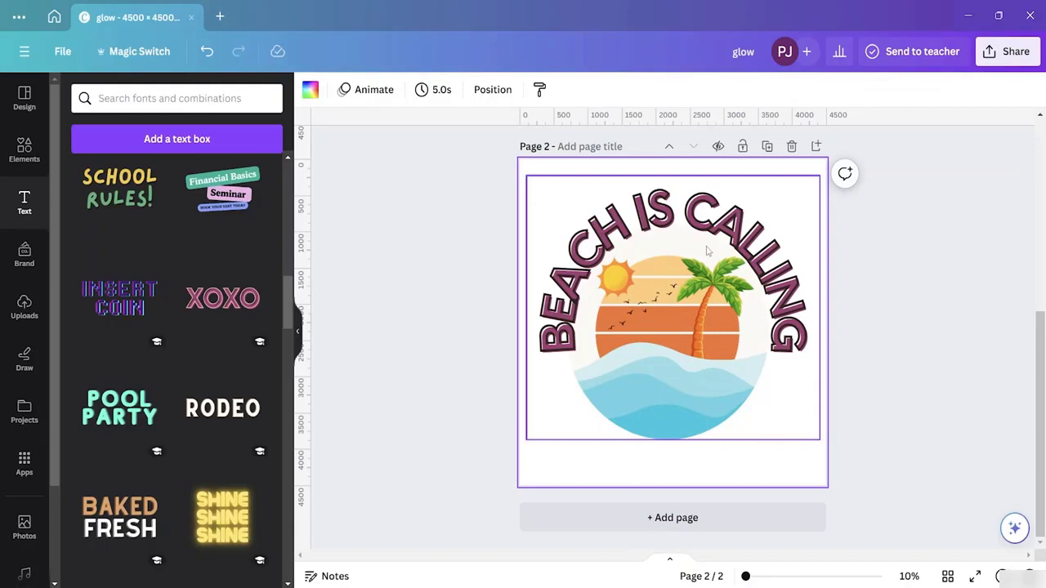
- Add a blank third page and search the elements library for "Tshirt", showing all matching graphics
{"action": "left_click", "coordinate": [662, 518]}
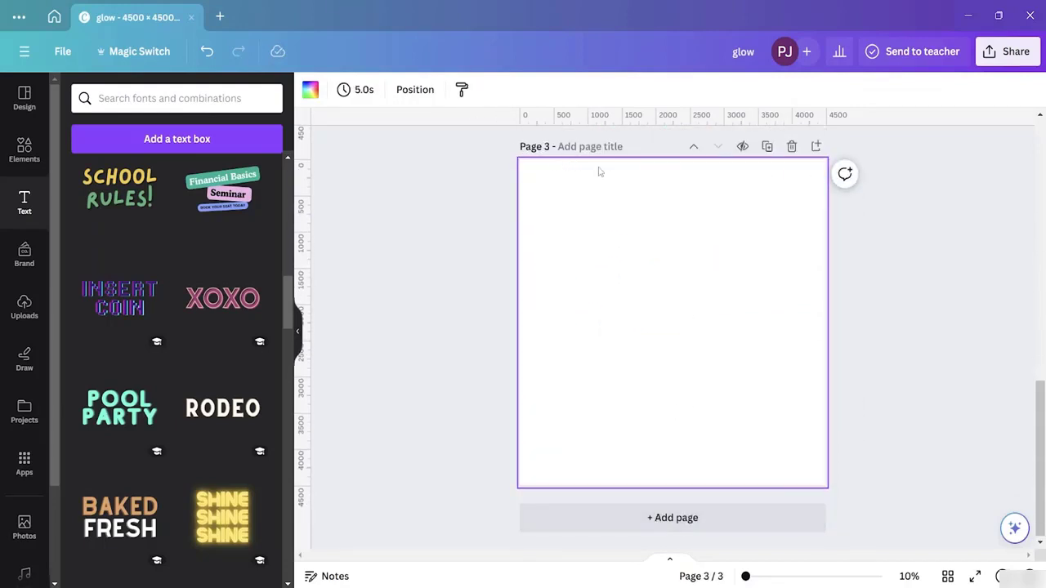
{"action": "left_click", "coordinate": [24, 147]}
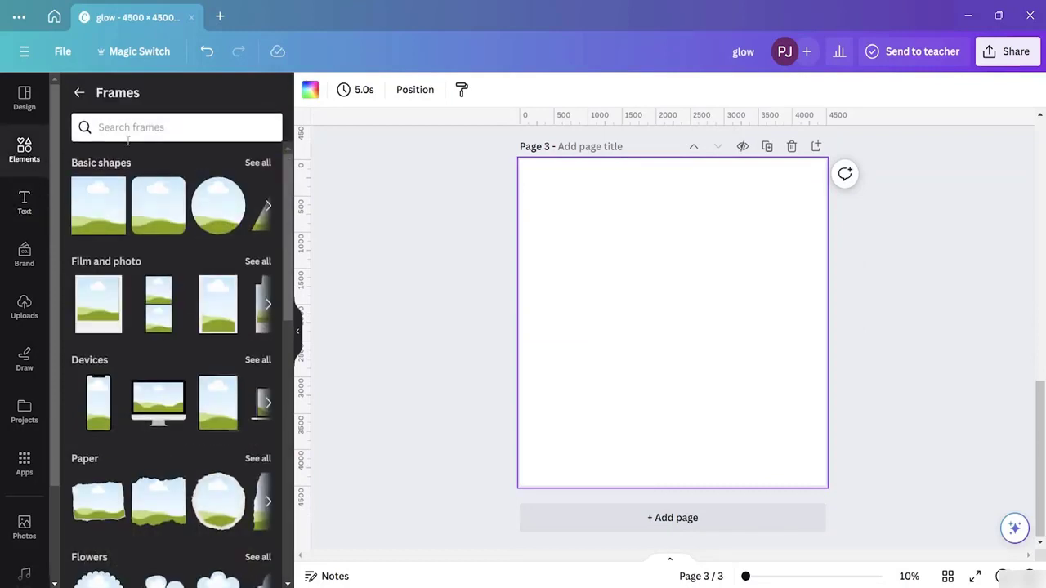
{"action": "left_click", "coordinate": [80, 92]}
{"action": "left_click", "coordinate": [100, 98]}
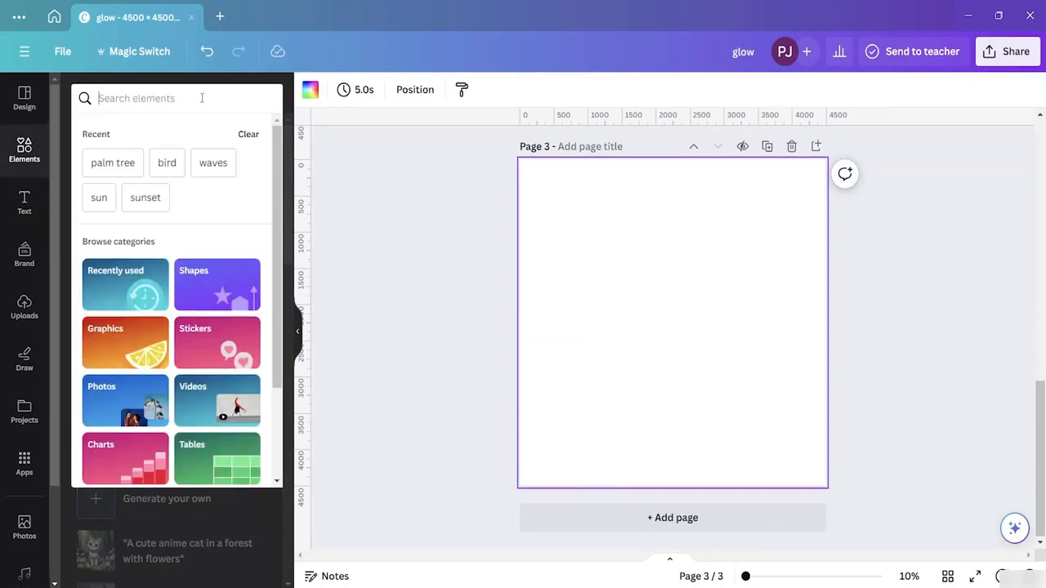
{"action": "type", "text": "Tshirt"}
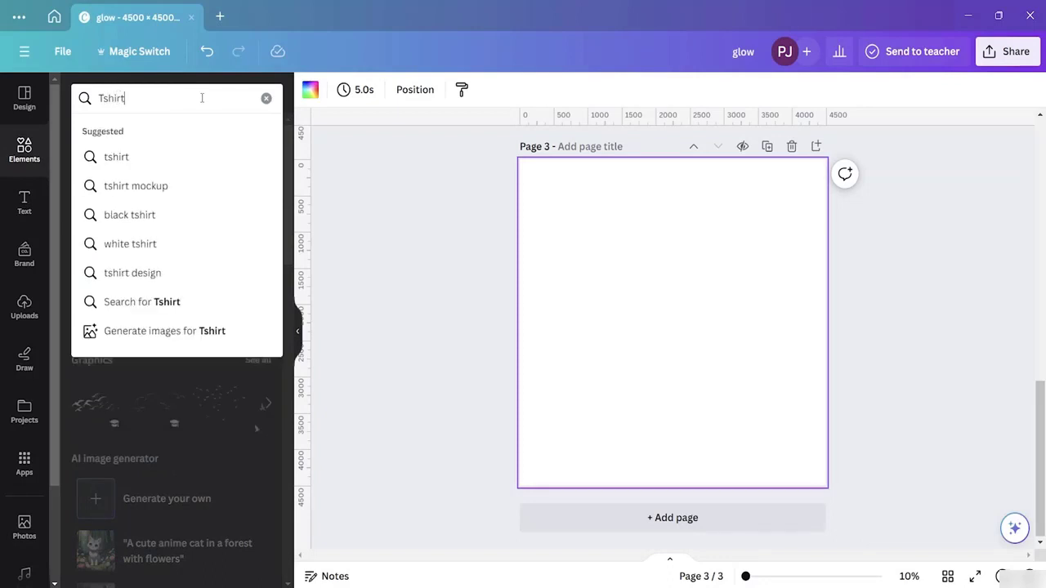
{"action": "key", "text": "Return"}
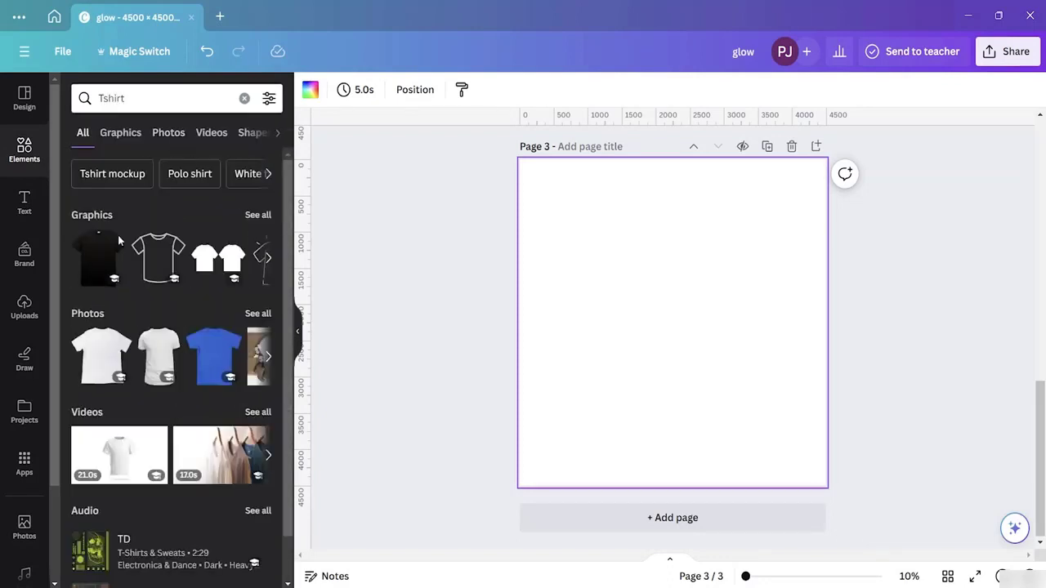
{"action": "left_click", "coordinate": [263, 215]}
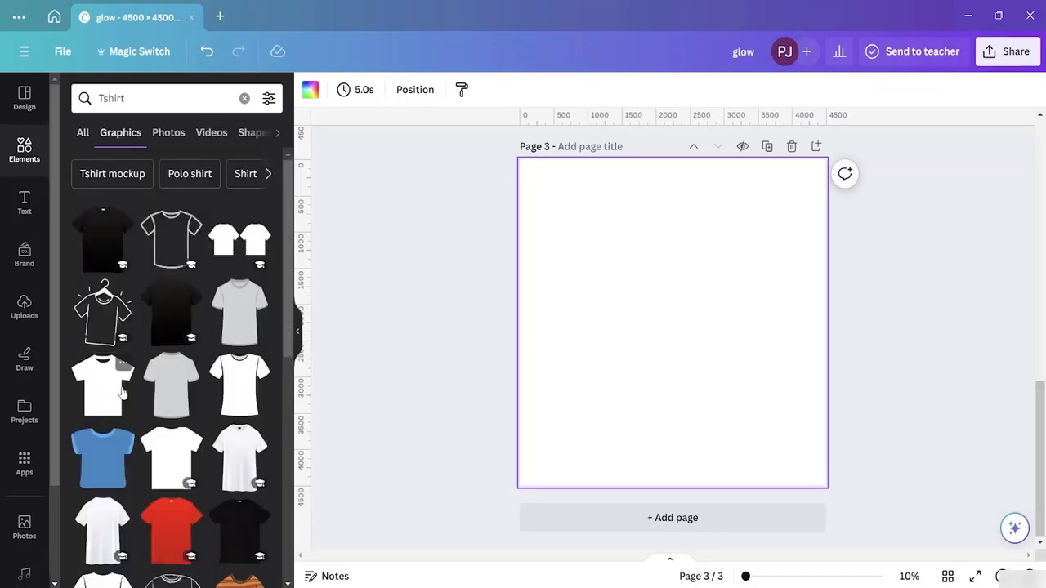
- Try the plain T-shirt silhouette and the shaded black T-shirt graphic on page 3, undoing each placement
{"action": "left_click", "coordinate": [103, 392]}
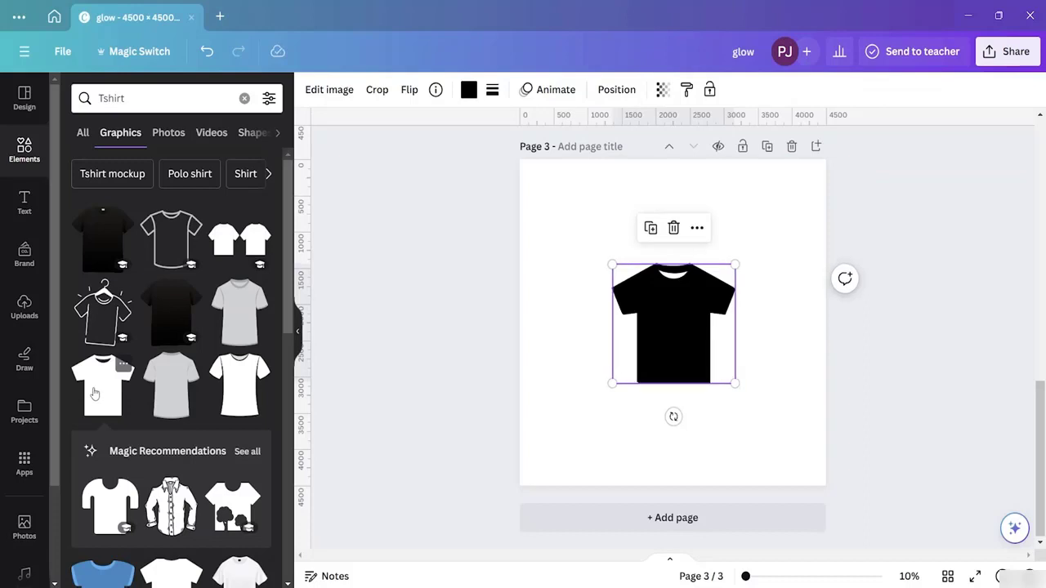
{"action": "key", "text": "ctrl+z"}
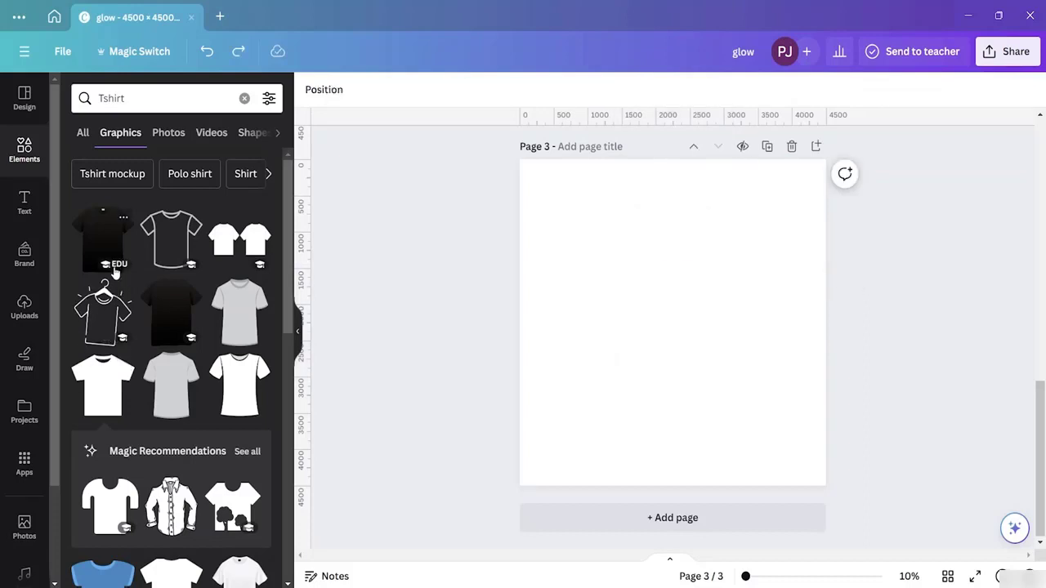
{"action": "left_click", "coordinate": [102, 245]}
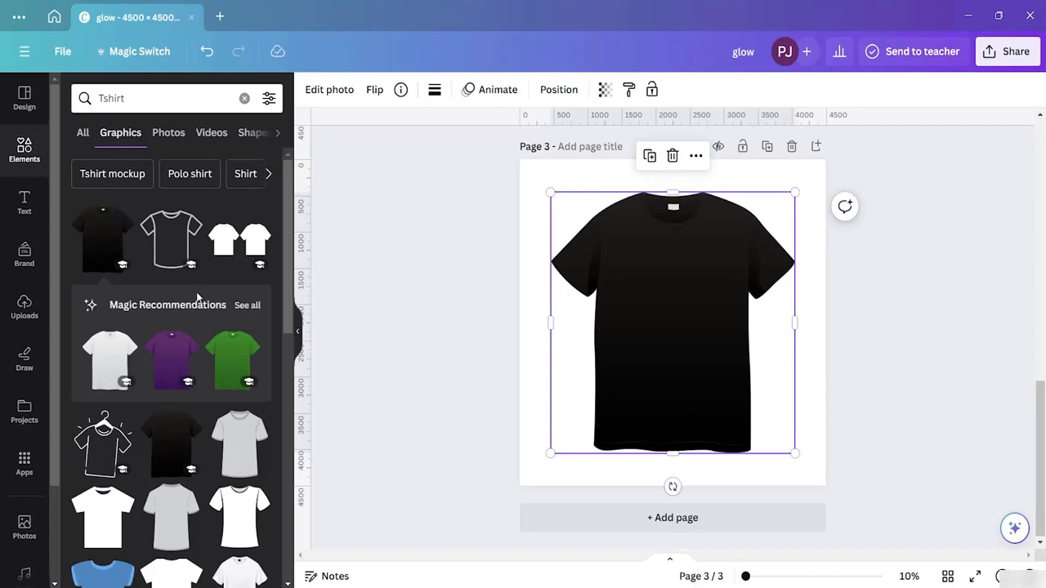
{"action": "key", "text": "ctrl+z"}
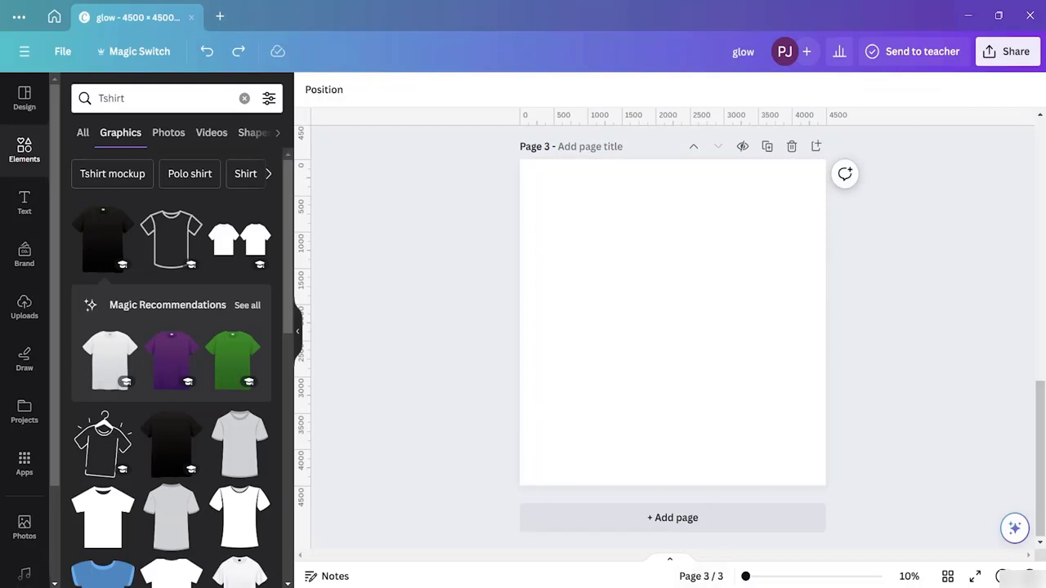
- Try placing the shaded black T-shirt on page 2 and moving it down over the design, and undo both changes
{"action": "scroll", "coordinate": [756, 259], "scroll_direction": "up", "scroll_amount": 5}
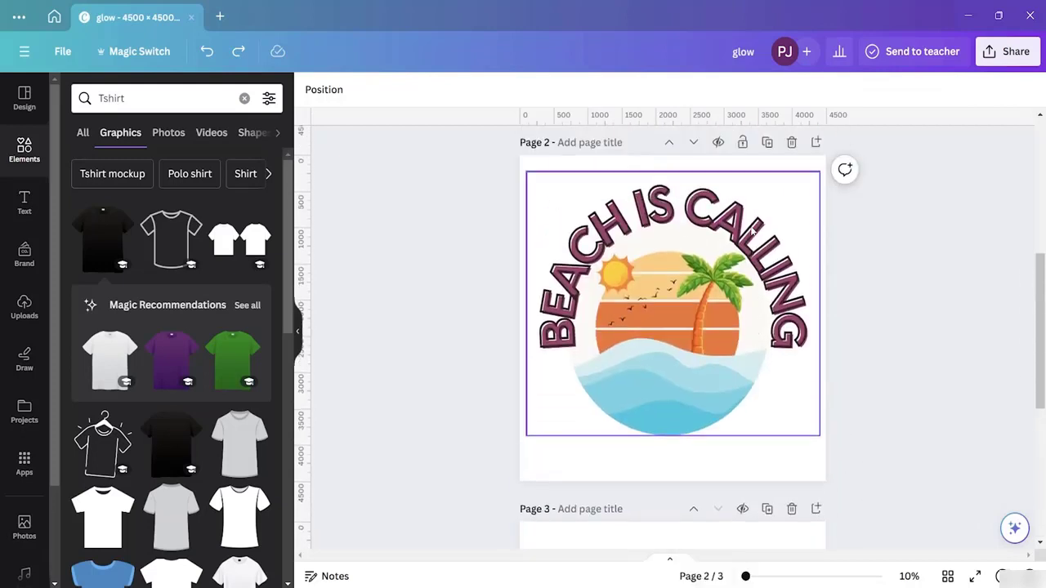
{"action": "scroll", "coordinate": [751, 231], "scroll_direction": "down", "scroll_amount": 2}
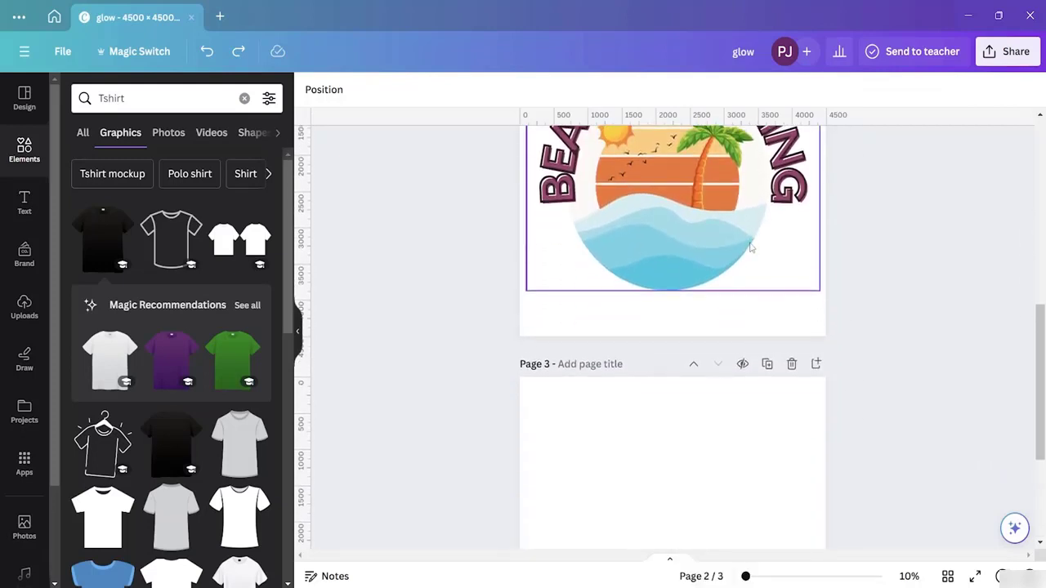
{"action": "scroll", "coordinate": [751, 247], "scroll_direction": "up", "scroll_amount": 2}
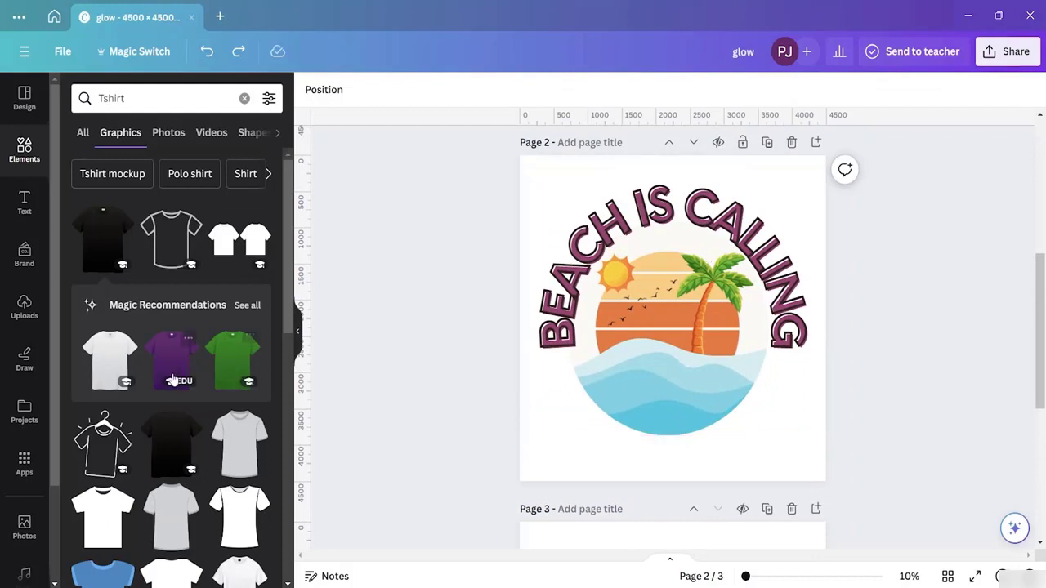
{"action": "left_click", "coordinate": [103, 236]}
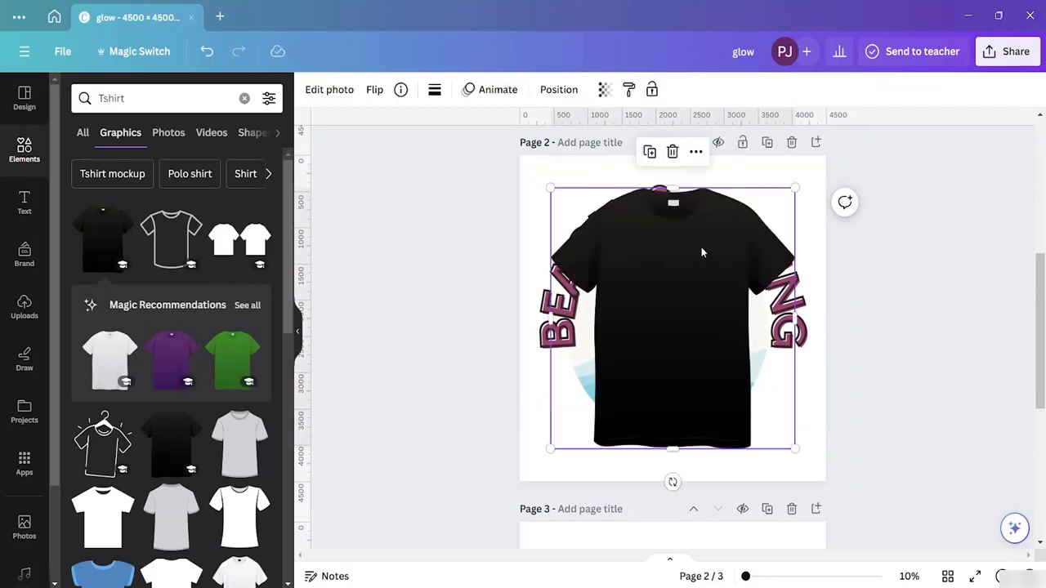
{"action": "left_click_drag", "start_coordinate": [702, 247], "coordinate": [697, 305]}
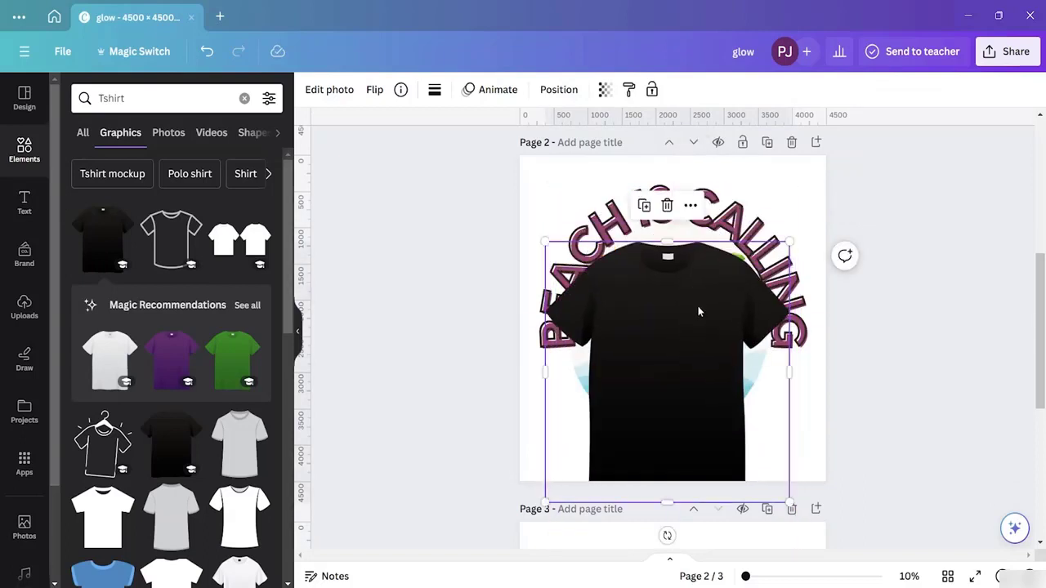
{"action": "key", "text": "ctrl+z"}
{"action": "key", "text": "ctrl+z"}
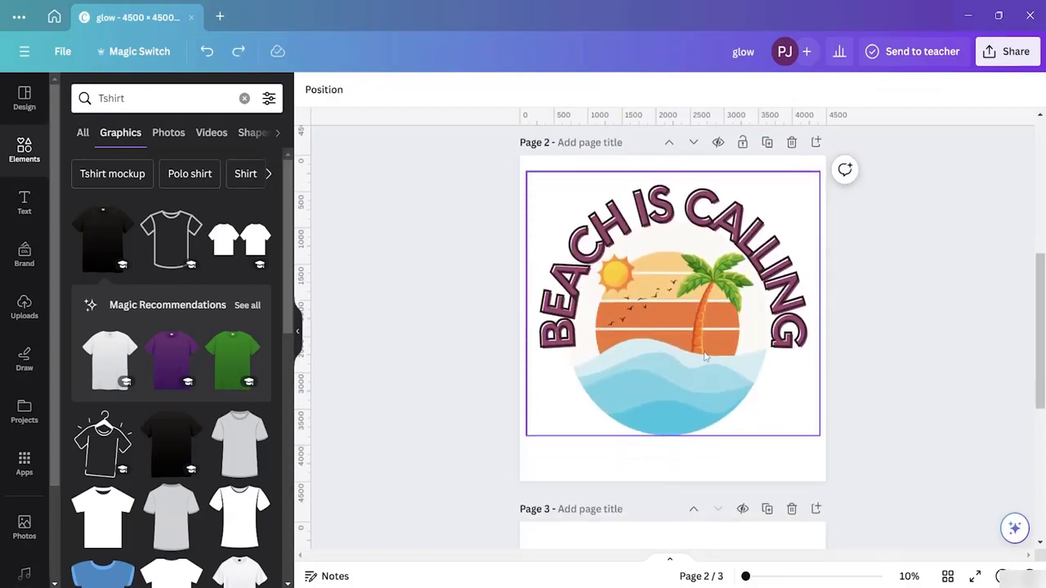
- Insert the shaded black T-shirt graphic on the blank page 3
{"action": "scroll", "coordinate": [703, 351], "scroll_direction": "down", "scroll_amount": 5}
{"action": "left_click", "coordinate": [677, 345]}
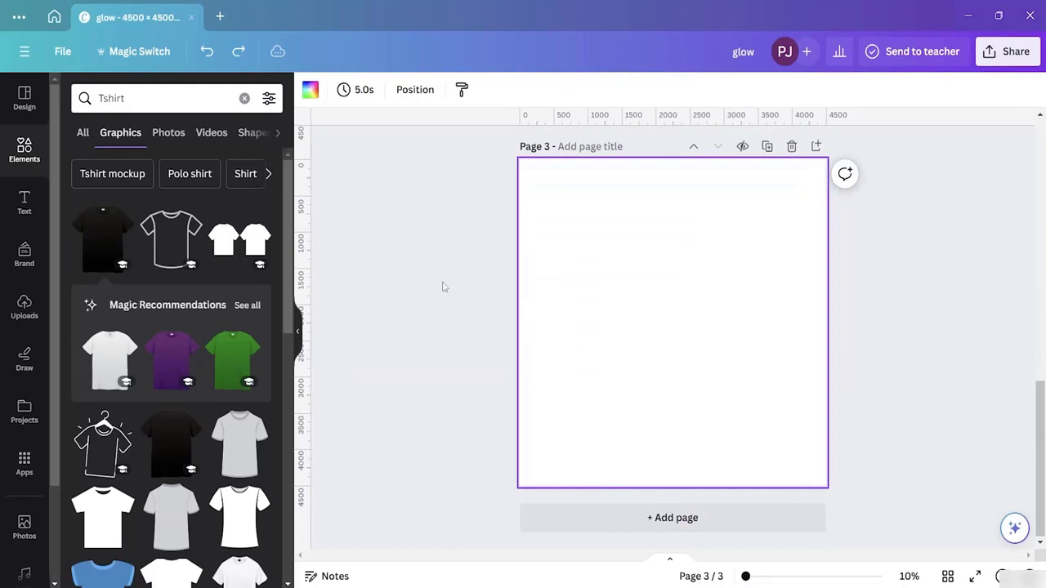
{"action": "left_click", "coordinate": [116, 239]}
- Copy the grouped BEACH IS CALLING design from page 2 onto page 3 and scale it down to a lettering size of about 188
{"action": "scroll", "coordinate": [709, 254], "scroll_direction": "up", "scroll_amount": 5}
{"action": "left_click", "coordinate": [675, 287]}
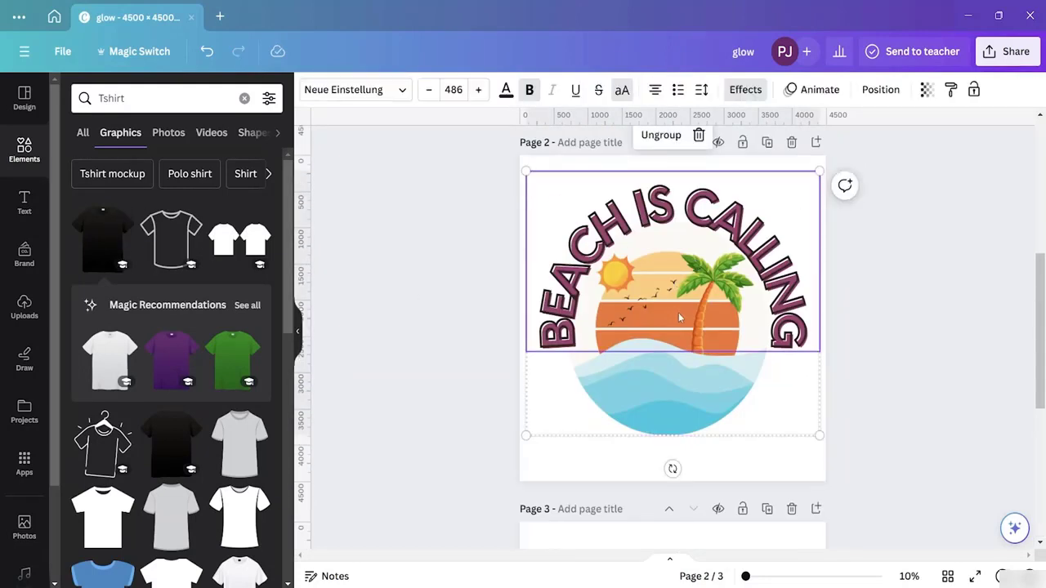
{"action": "scroll", "coordinate": [678, 312], "scroll_direction": "down", "scroll_amount": 5}
{"action": "left_click", "coordinate": [674, 307]}
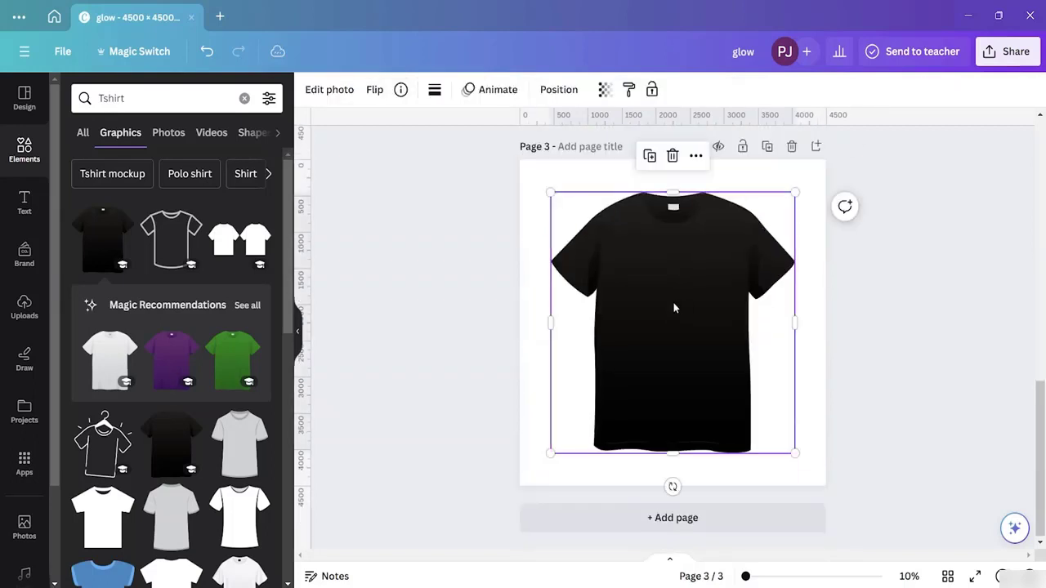
{"action": "key", "text": "ctrl+v"}
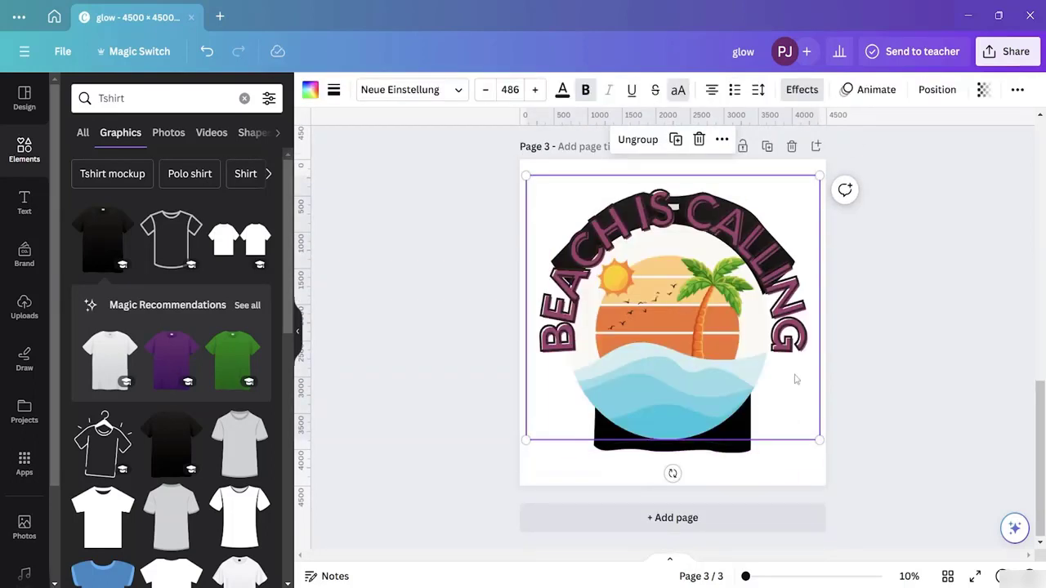
{"action": "left_click_drag", "start_coordinate": [818, 439], "coordinate": [635, 278]}
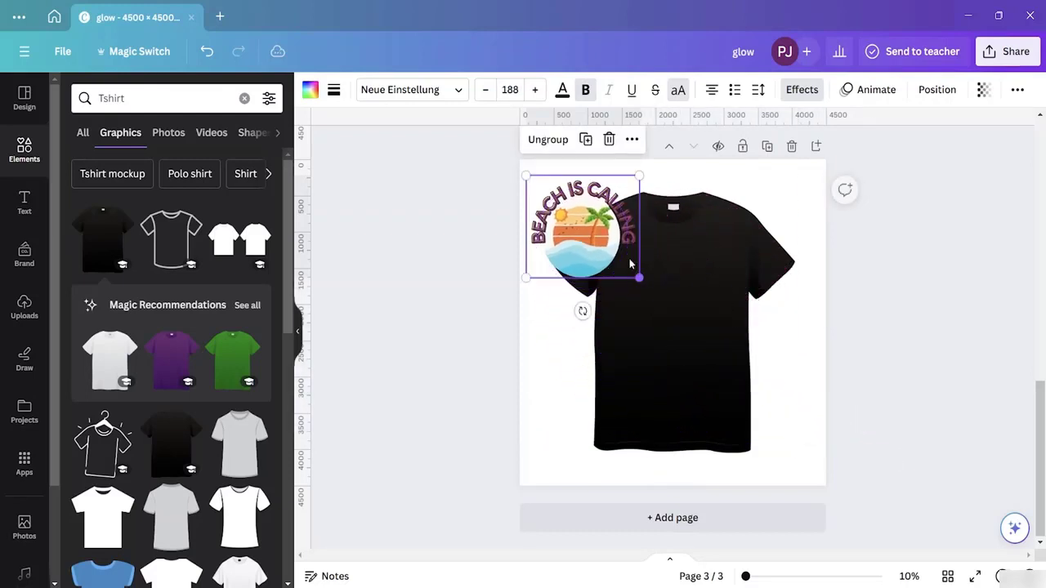
- Move the grouped BEACH IS CALLING design onto the centre of the black T-shirt's chest on page 3
{"action": "left_click_drag", "start_coordinate": [588, 236], "coordinate": [656, 283]}
{"action": "left_click", "coordinate": [809, 358]}
{"action": "left_click", "coordinate": [810, 381]}
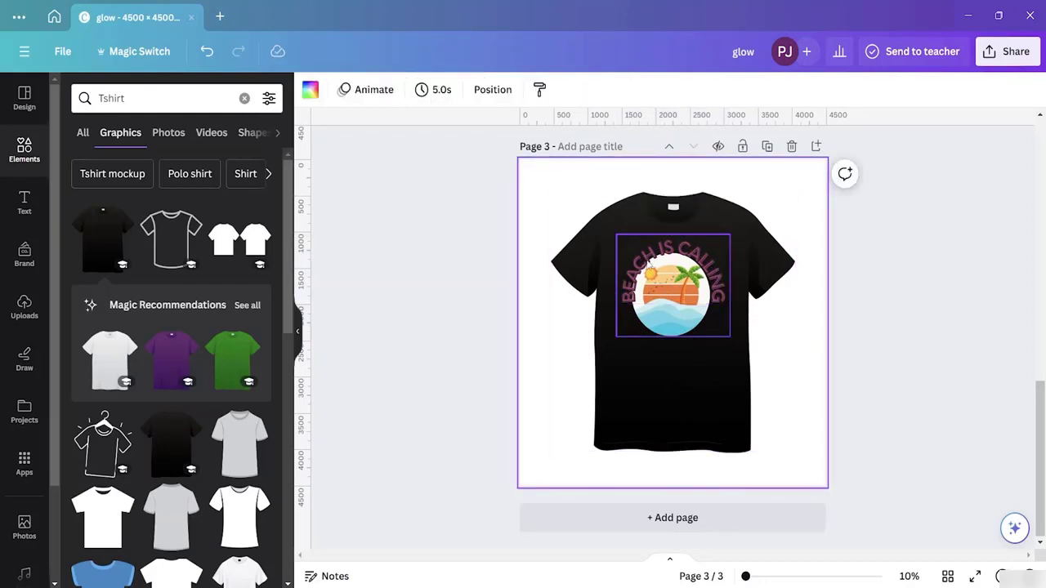
{"action": "left_click", "coordinate": [642, 271]}
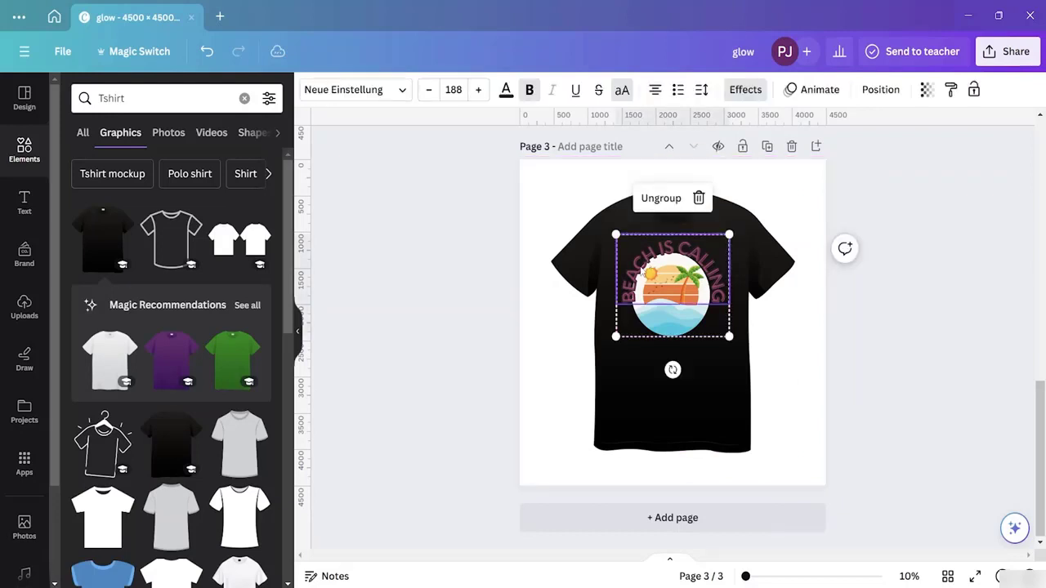
- Delete the black T-shirt graphic from page 3, keeping the grouped design
{"action": "left_click", "coordinate": [779, 327]}
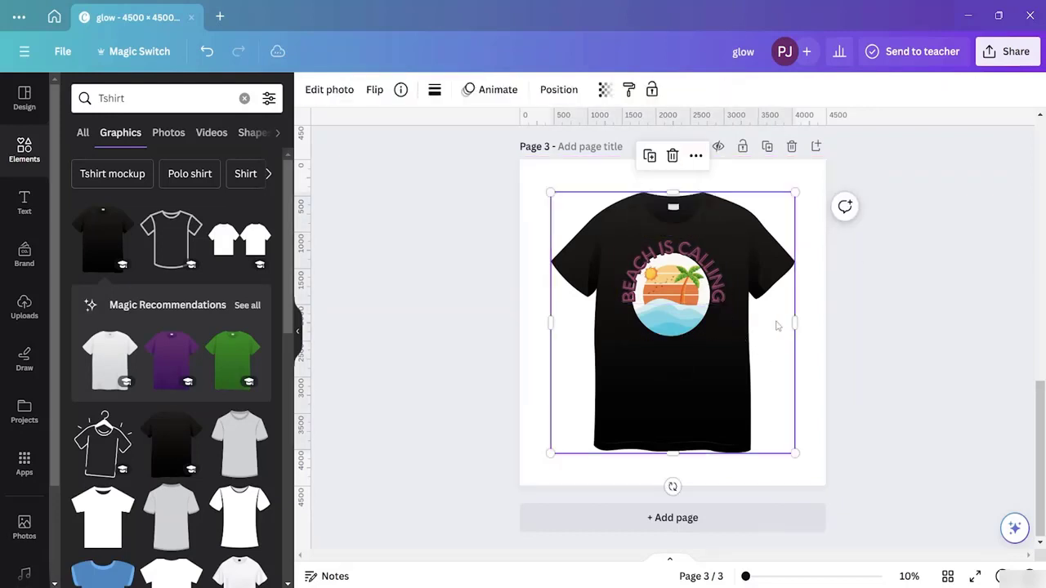
{"action": "left_click", "coordinate": [677, 293]}
{"action": "left_click", "coordinate": [720, 372]}
{"action": "key", "text": "Delete"}
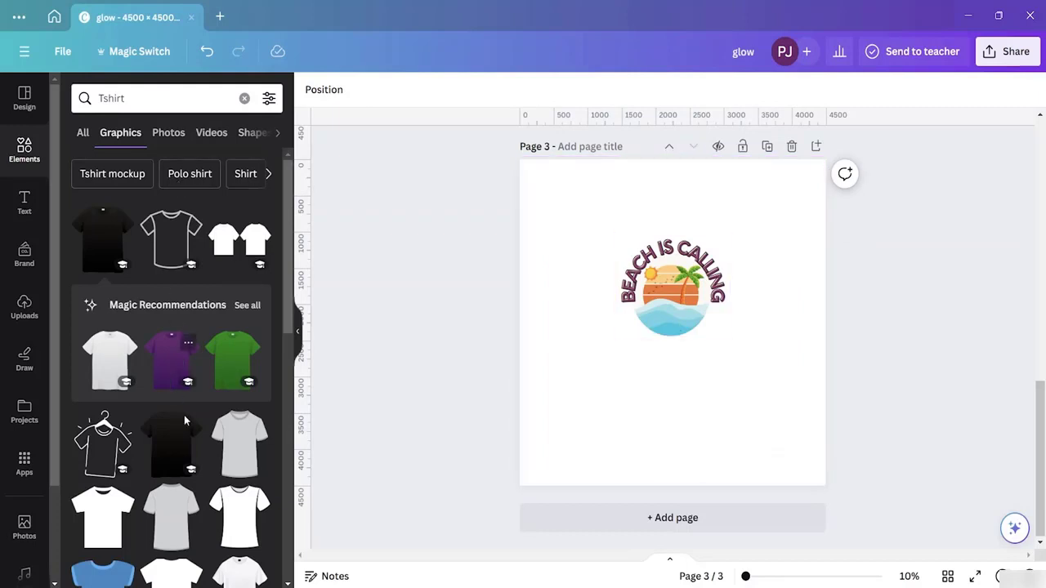
- Set the background colour of page 3 to black from the document colours
{"action": "left_click", "coordinate": [591, 191]}
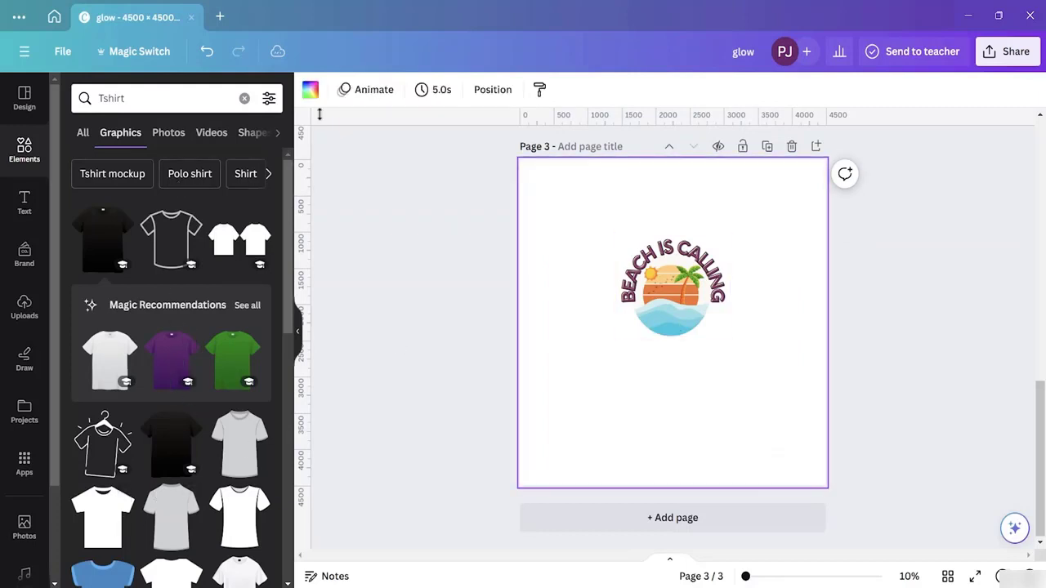
{"action": "left_click", "coordinate": [309, 89]}
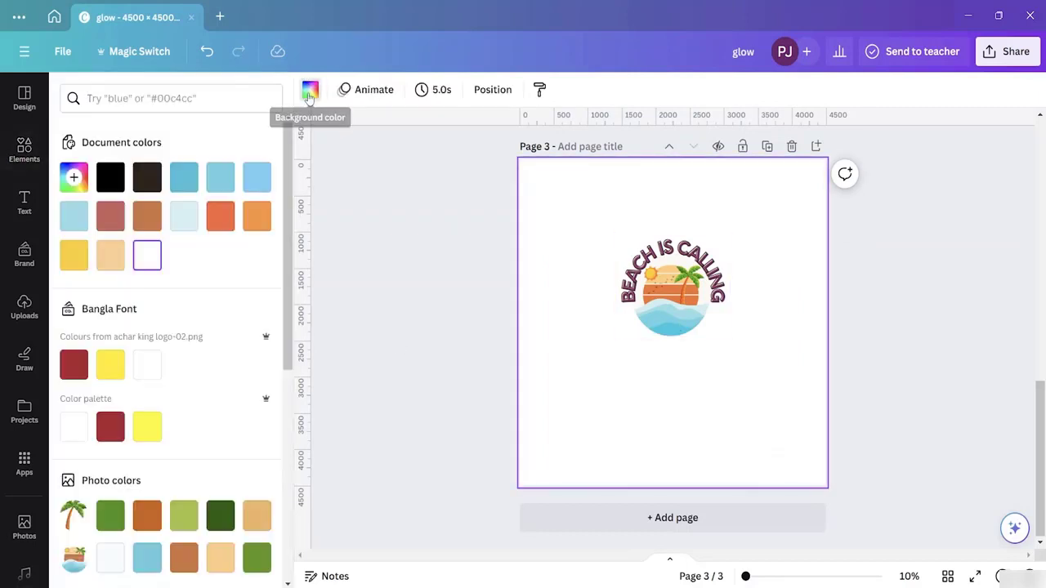
{"action": "left_click", "coordinate": [110, 178]}
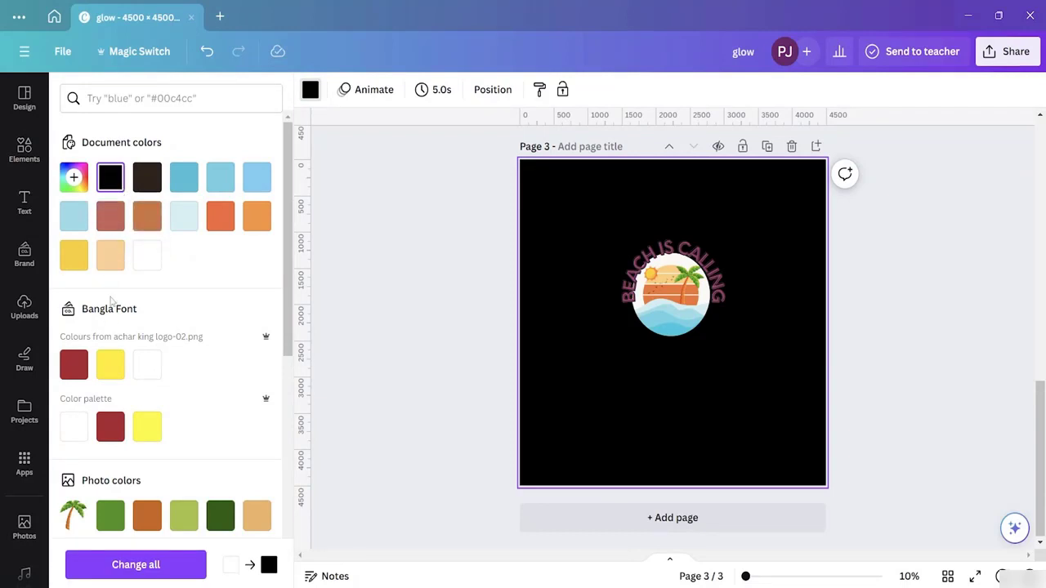
{"action": "scroll", "coordinate": [113, 300], "scroll_direction": "down", "scroll_amount": 4}
- Try the recently used plain T-shirt silhouette on page 3 and delete it
{"action": "left_click", "coordinate": [24, 150]}
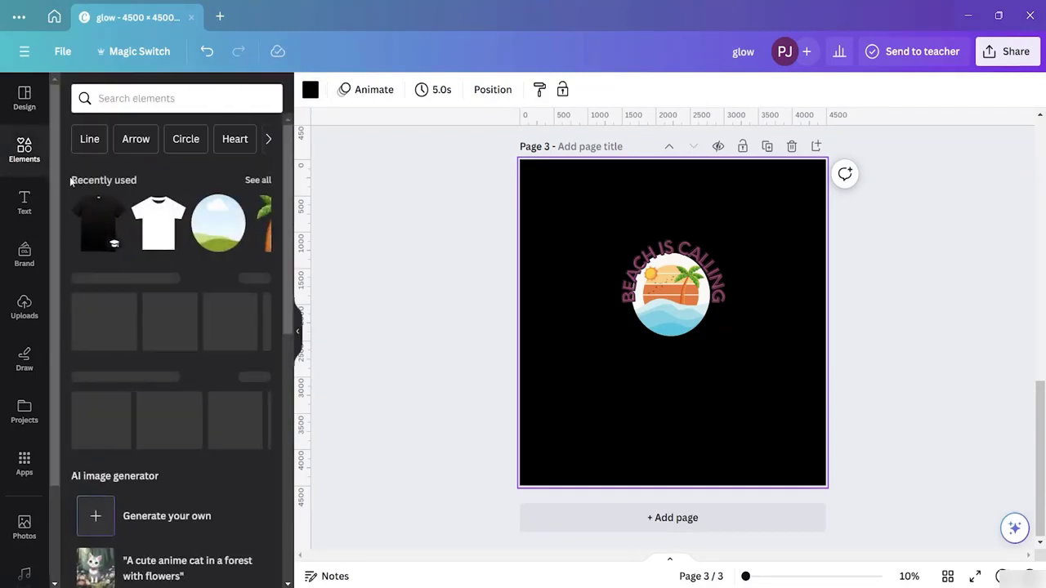
{"action": "left_click", "coordinate": [159, 224]}
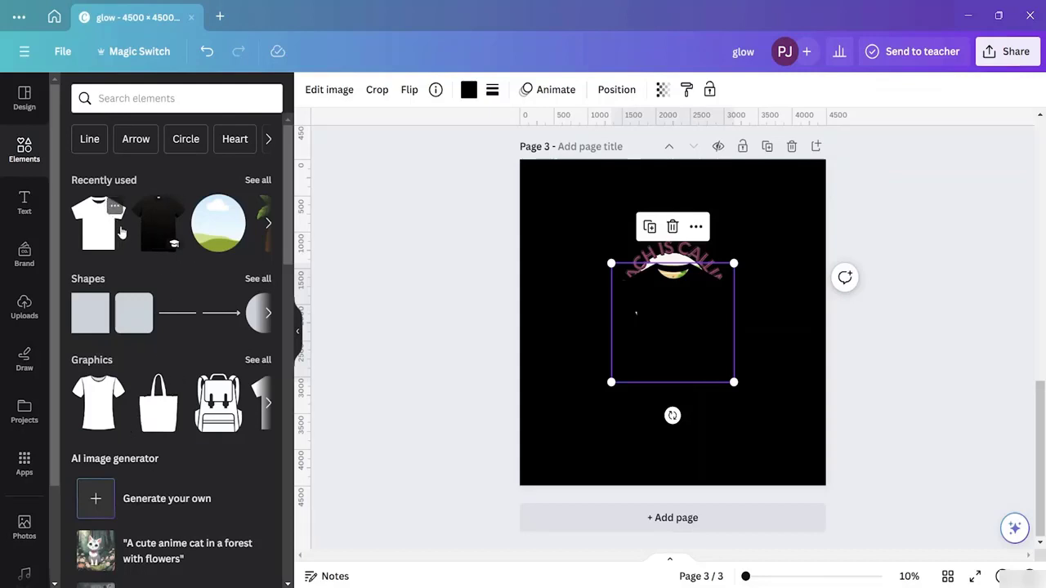
{"action": "left_click", "coordinate": [671, 228]}
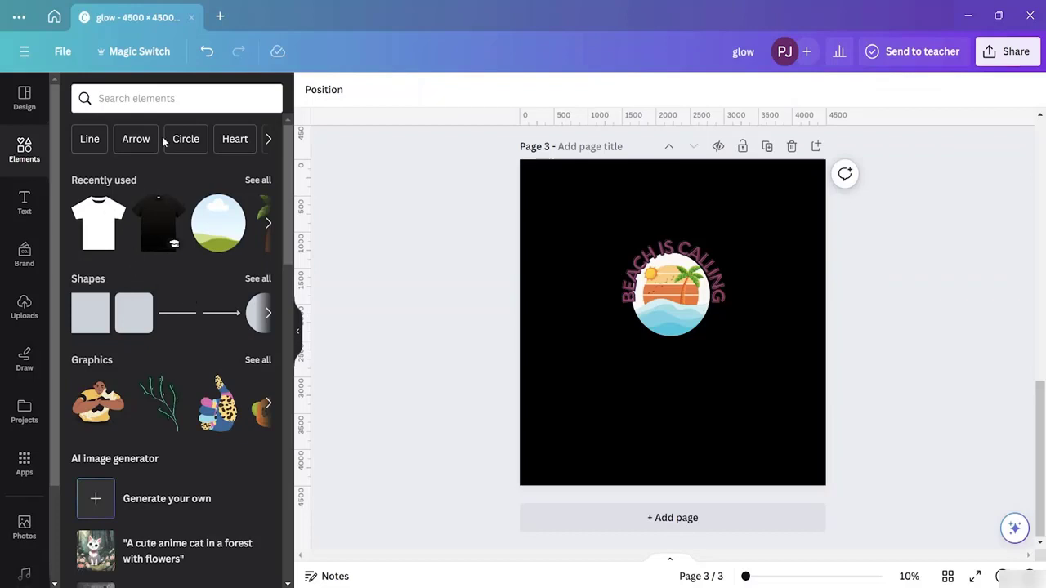
- Search the elements for Tshirt, browse the photos and graphics, and insert the plain round-neck T-shirt silhouette on page 3
{"action": "left_click", "coordinate": [155, 98]}
{"action": "left_click", "coordinate": [100, 162]}
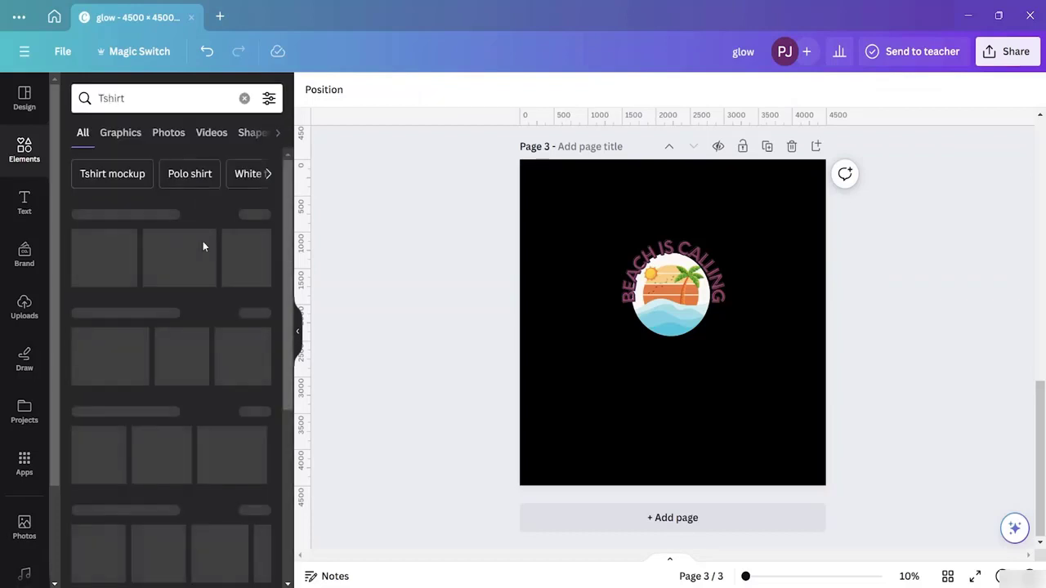
{"action": "scroll", "coordinate": [131, 319], "scroll_direction": "down", "scroll_amount": 1}
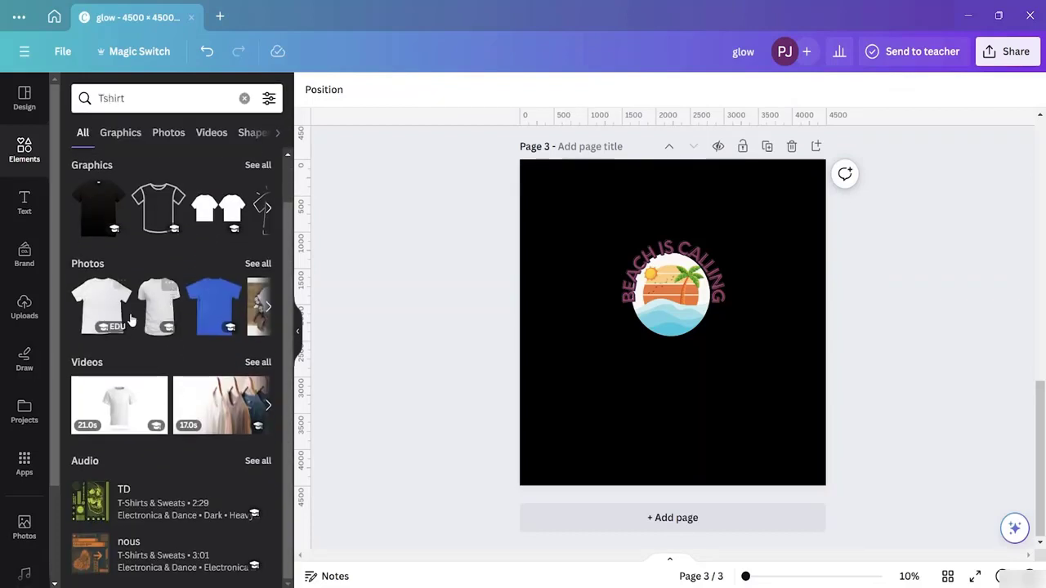
{"action": "left_click", "coordinate": [268, 263]}
{"action": "scroll", "coordinate": [206, 300], "scroll_direction": "down", "scroll_amount": 3}
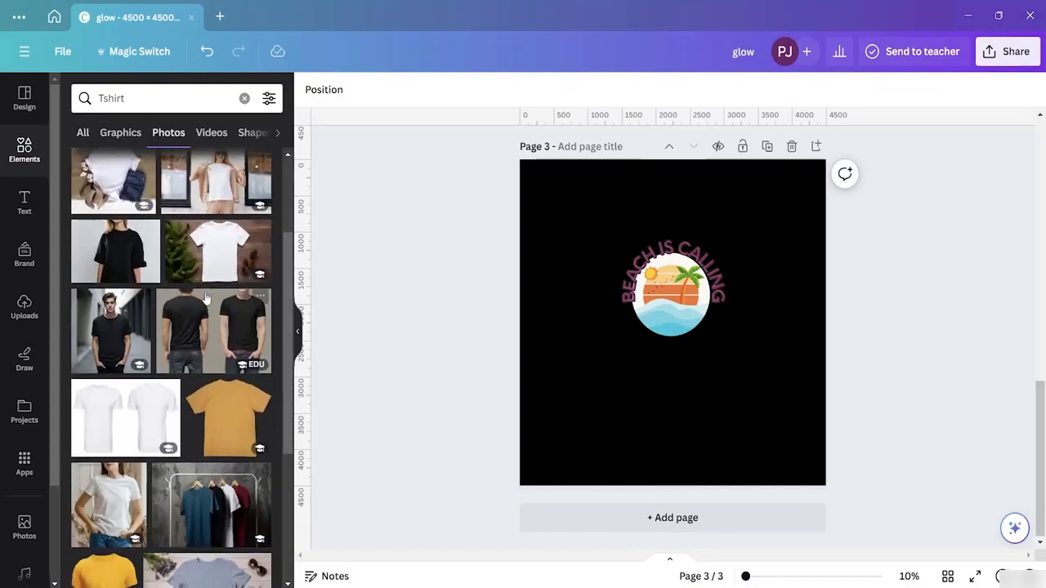
{"action": "scroll", "coordinate": [207, 300], "scroll_direction": "up", "scroll_amount": 2}
{"action": "left_click", "coordinate": [121, 138]}
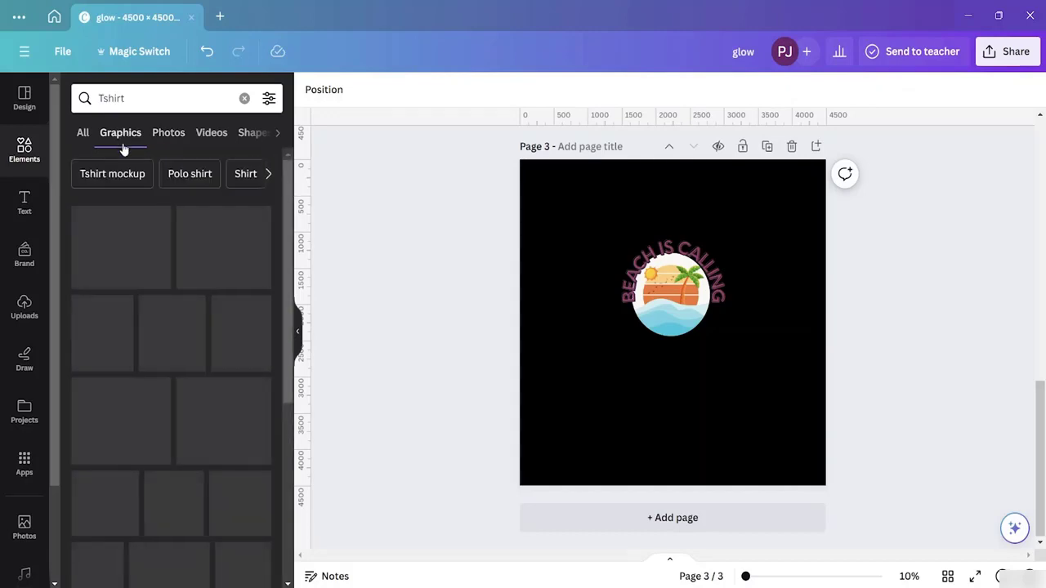
{"action": "scroll", "coordinate": [196, 269], "scroll_direction": "down", "scroll_amount": 3}
{"action": "left_click", "coordinate": [167, 311]}
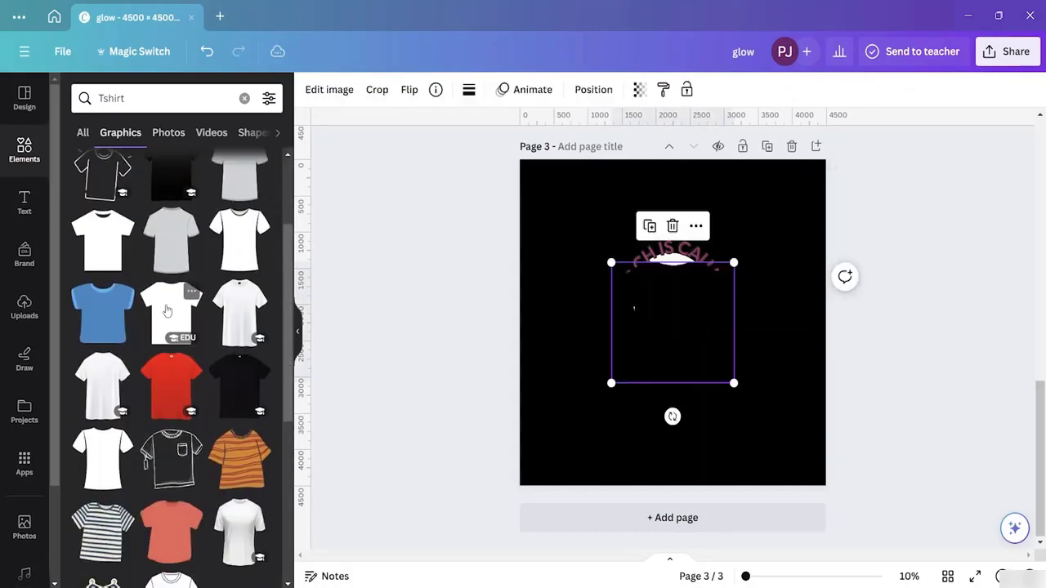
- Recolour the T-shirt silhouette white and enlarge it until it nearly fills page 3
{"action": "left_click_drag", "start_coordinate": [670, 318], "coordinate": [622, 244]}
{"action": "left_click", "coordinate": [468, 89]}
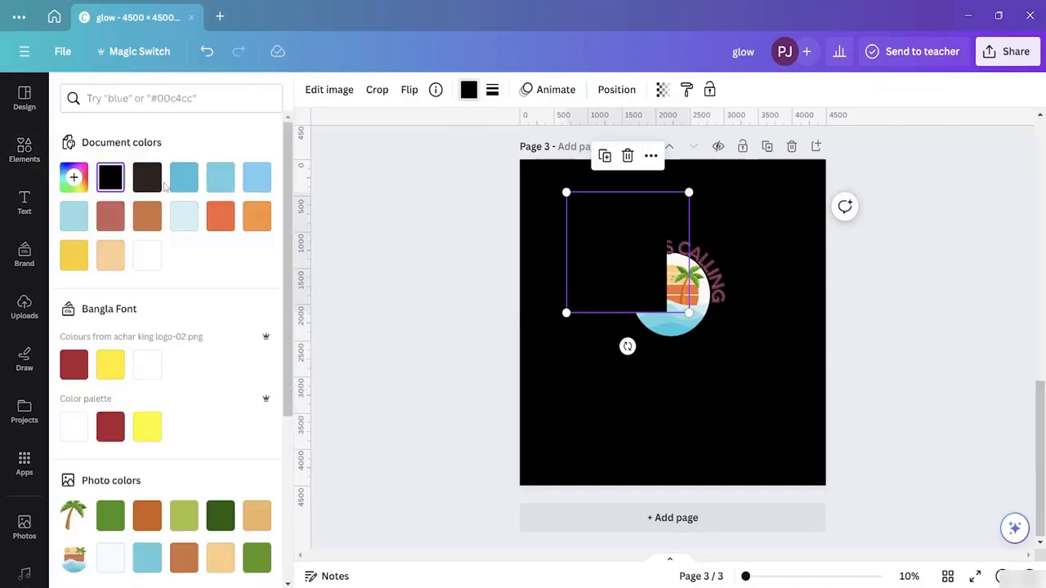
{"action": "left_click", "coordinate": [147, 255]}
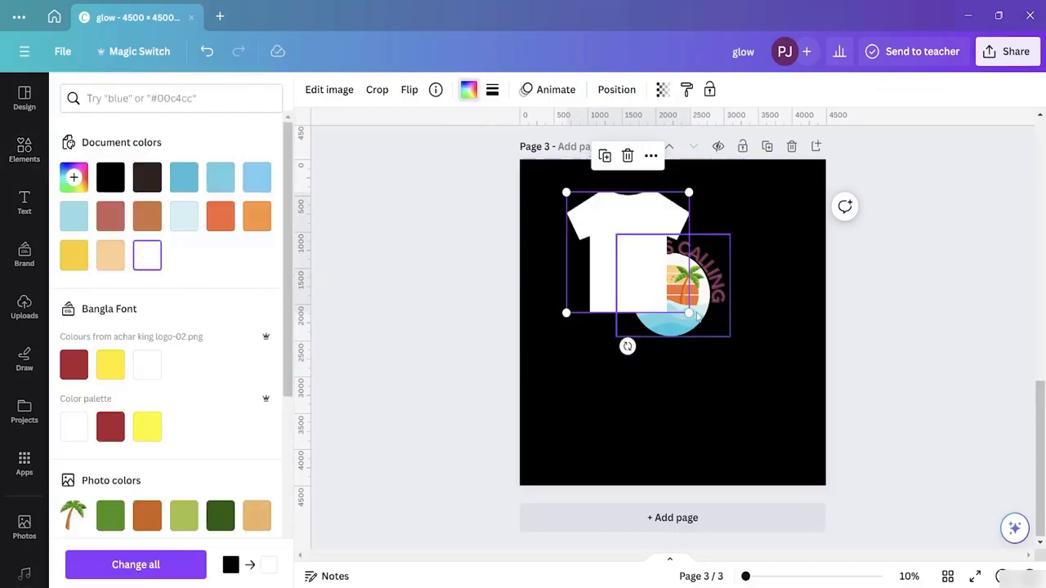
{"action": "left_click_drag", "start_coordinate": [689, 313], "coordinate": [693, 273]}
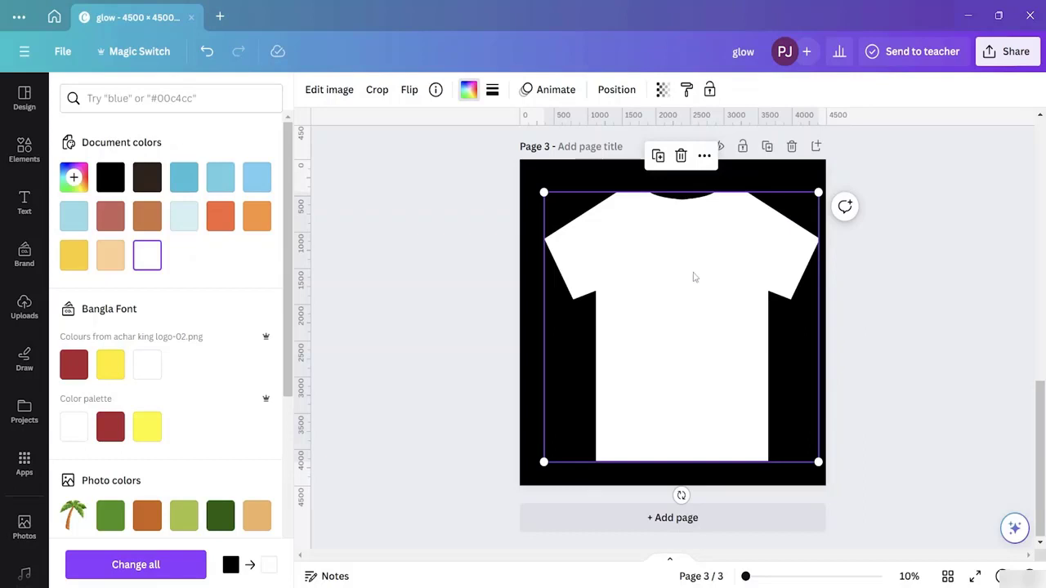
- Send the white T-shirt to the back behind the grouped design and centre it on the black page
{"action": "right_click", "coordinate": [694, 276]}
{"action": "mouse_move", "coordinate": [756, 388]}
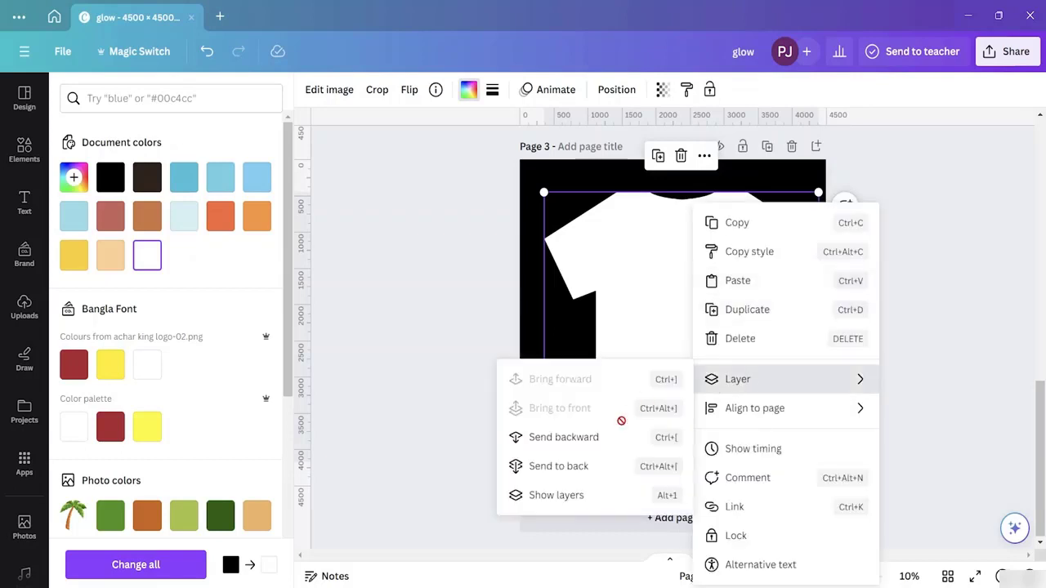
{"action": "left_click", "coordinate": [574, 474]}
{"action": "left_click_drag", "start_coordinate": [710, 374], "coordinate": [745, 358]}
- Scale the grouped BEACH IS CALLING design up to a lettering size of about 221 and centre it on the white T-shirt's chest
{"action": "left_click", "coordinate": [695, 319]}
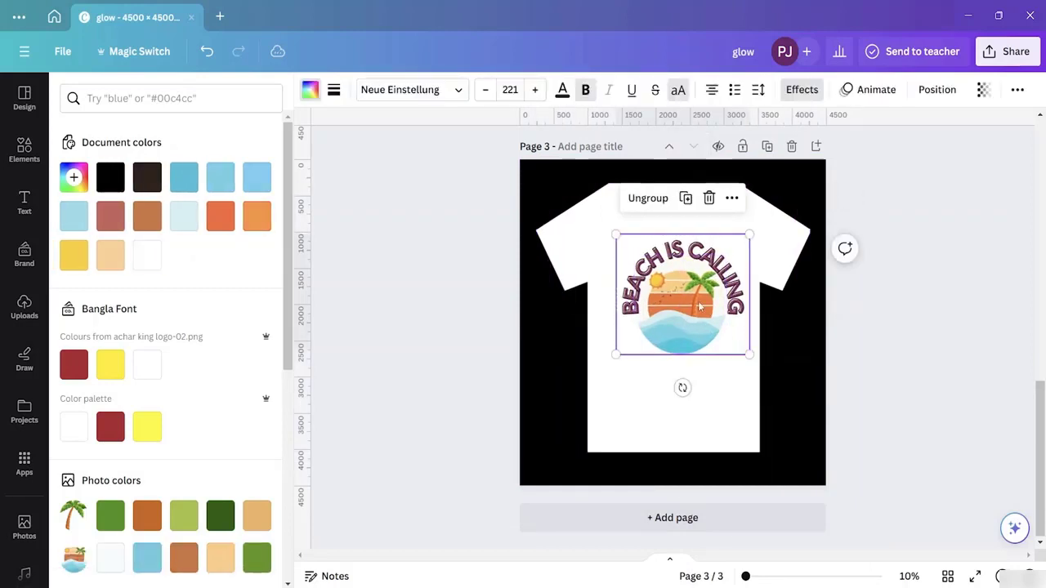
{"action": "left_click_drag", "start_coordinate": [695, 304], "coordinate": [683, 298]}
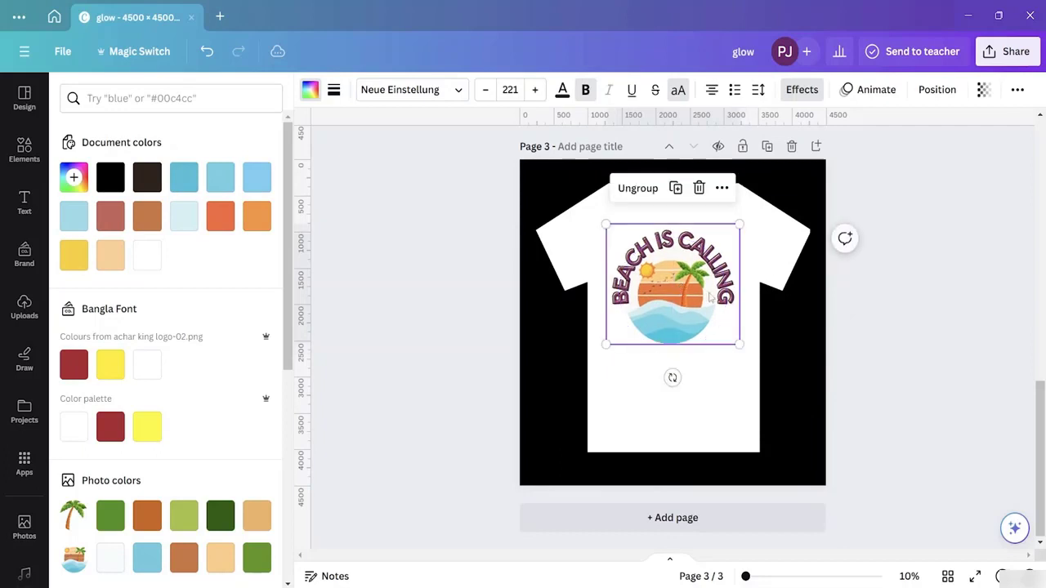
{"action": "scroll", "coordinate": [768, 278], "scroll_direction": "up", "scroll_amount": 3}
{"action": "scroll", "coordinate": [768, 279], "scroll_direction": "down", "scroll_amount": 3}
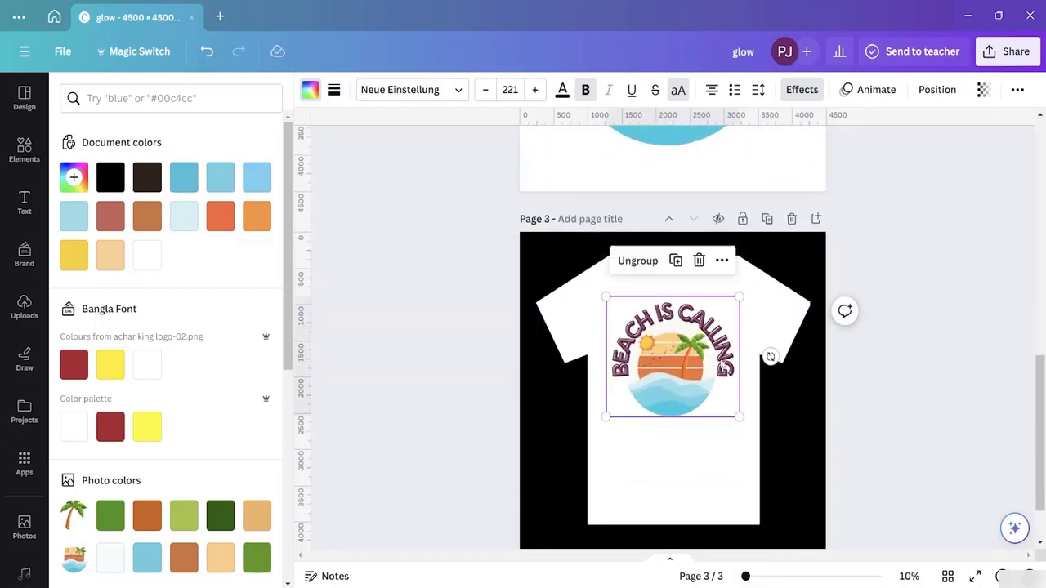
{"action": "left_click", "coordinate": [786, 442]}
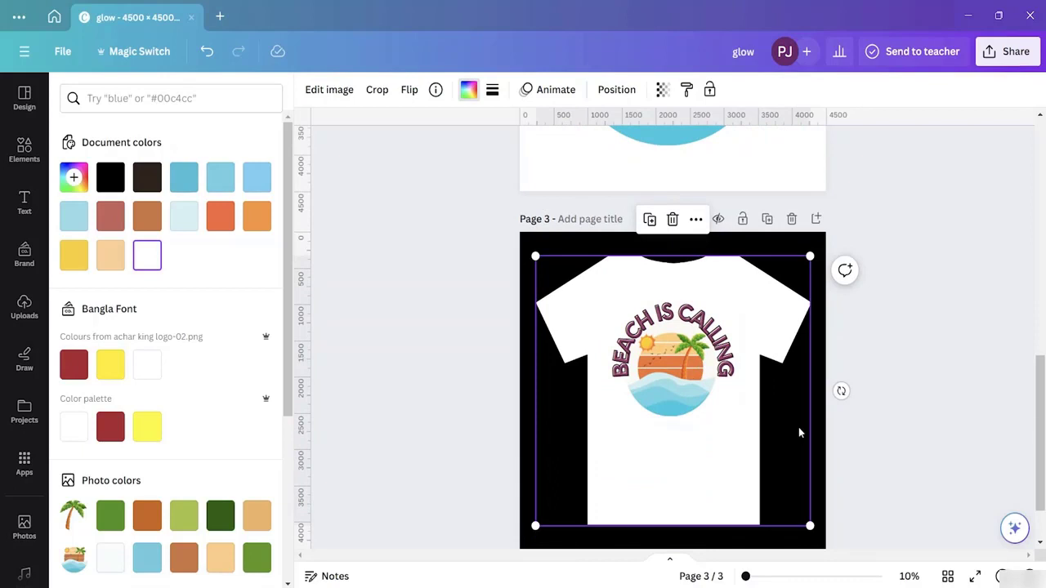
{"action": "left_click", "coordinate": [690, 378]}
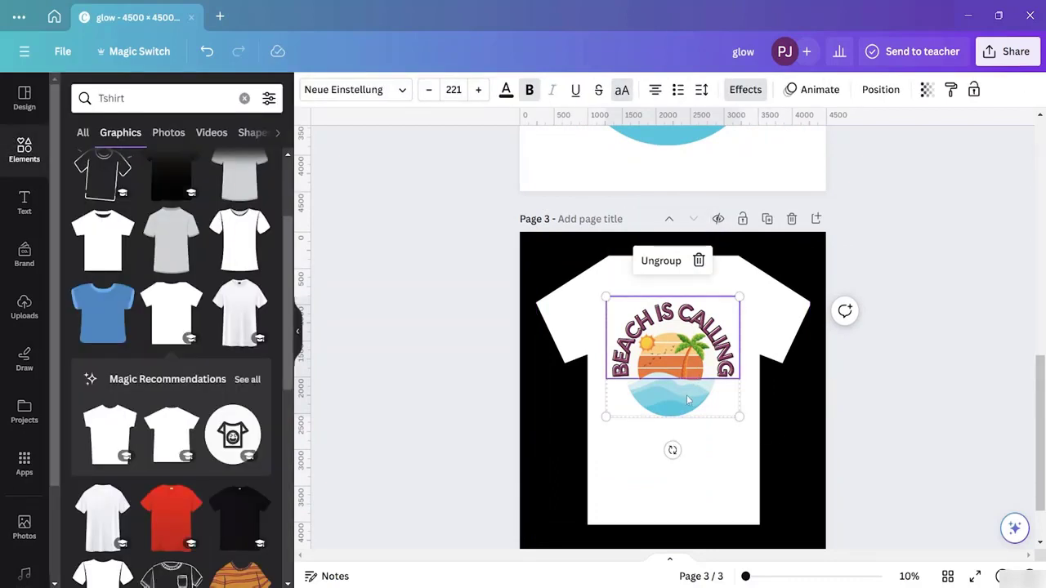
{"action": "left_click_drag", "start_coordinate": [688, 399], "coordinate": [689, 398]}
{"action": "left_click", "coordinate": [798, 458]}
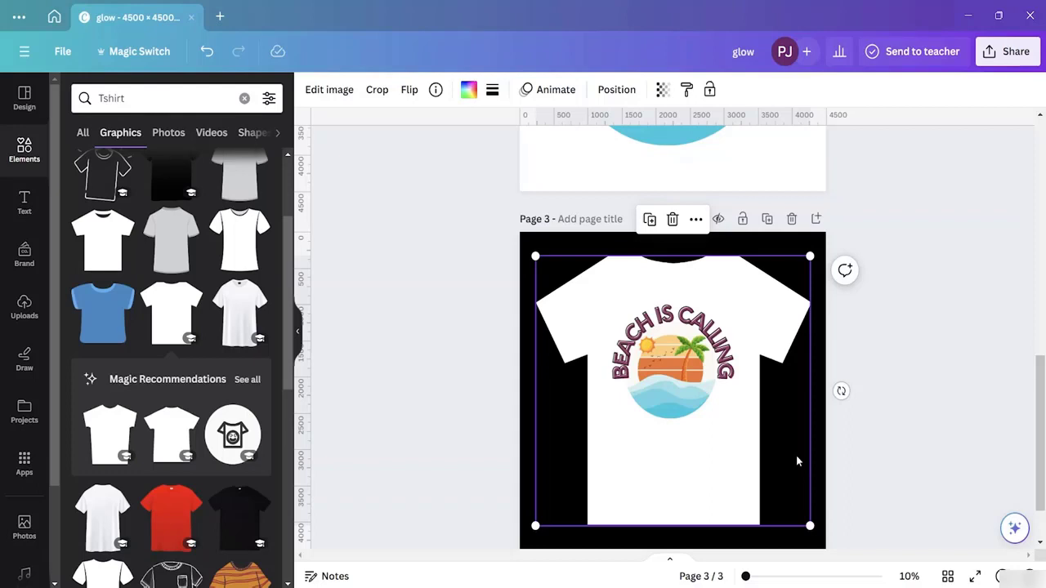
{"action": "left_click", "coordinate": [974, 388]}
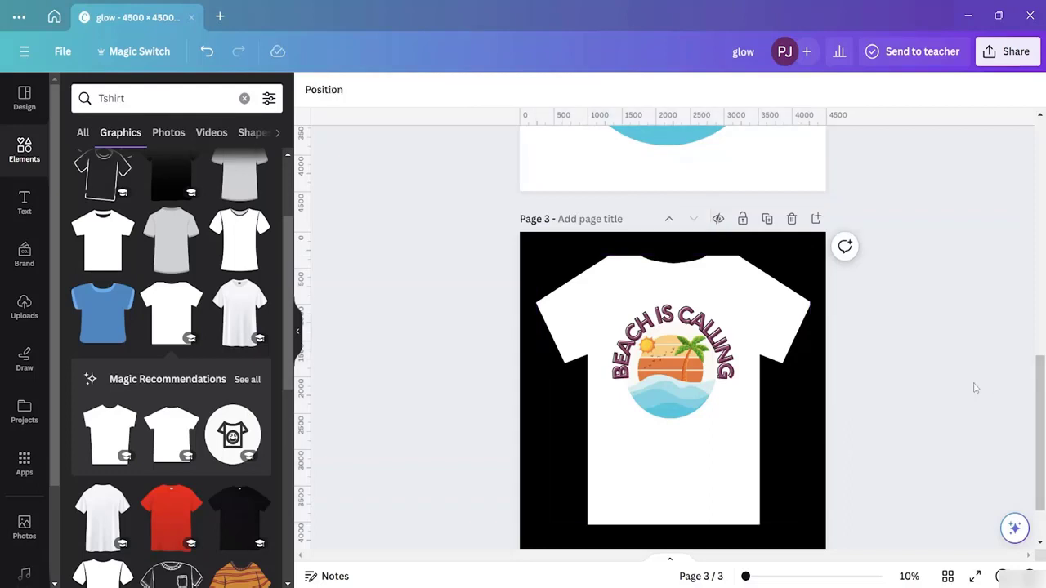
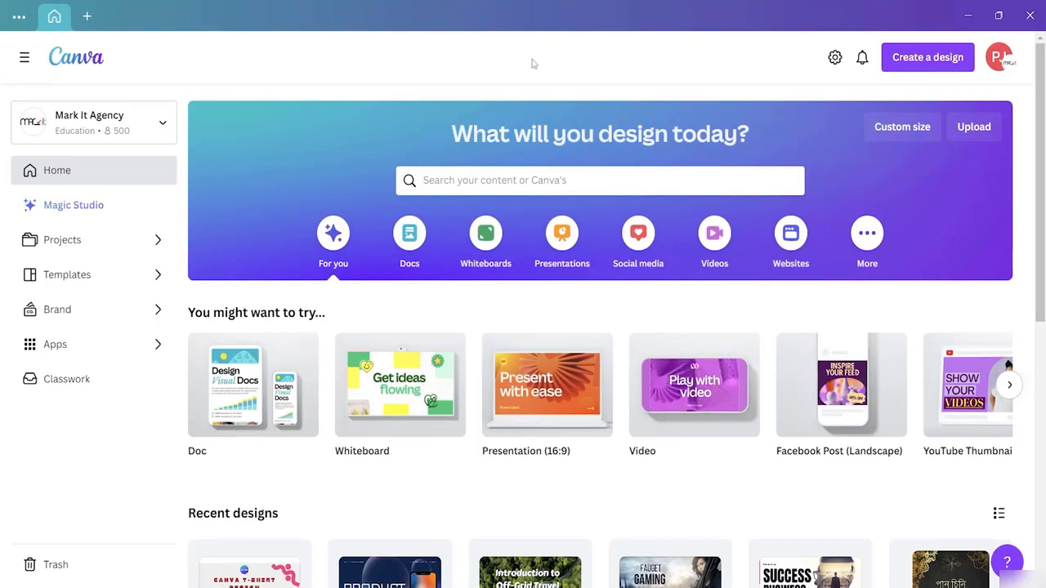
- Look through the preset design types and sizes offered for creating a new design
{"action": "left_click", "coordinate": [917, 67]}
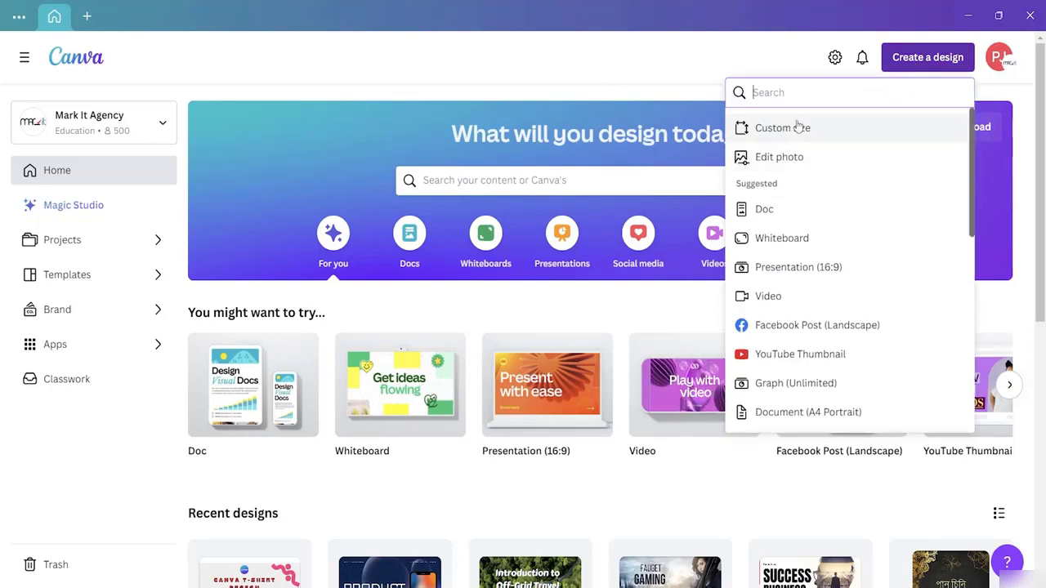
{"action": "scroll", "coordinate": [826, 270], "scroll_direction": "down", "scroll_amount": 4}
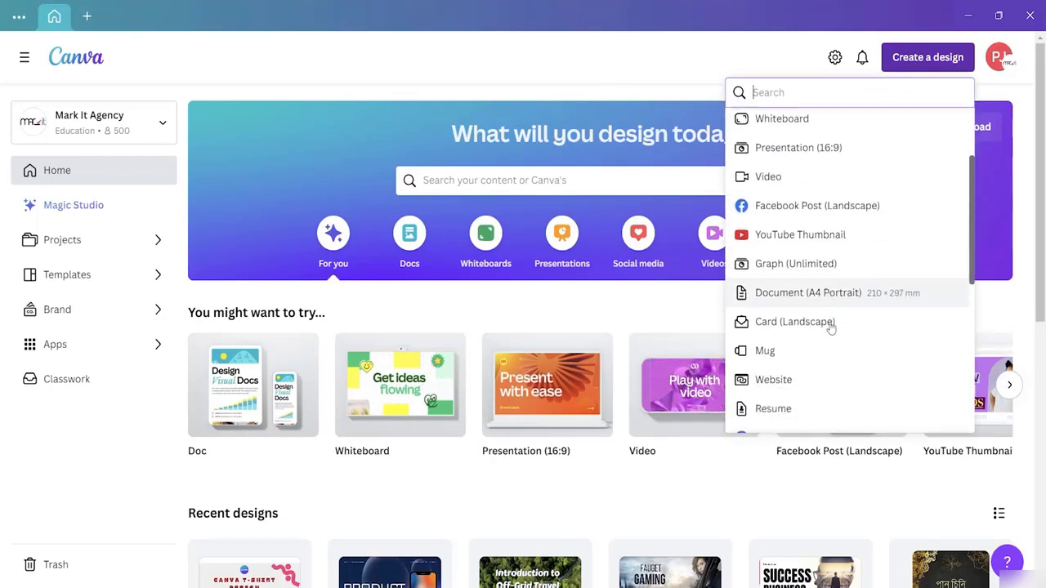
{"action": "scroll", "coordinate": [827, 327], "scroll_direction": "down", "scroll_amount": 2}
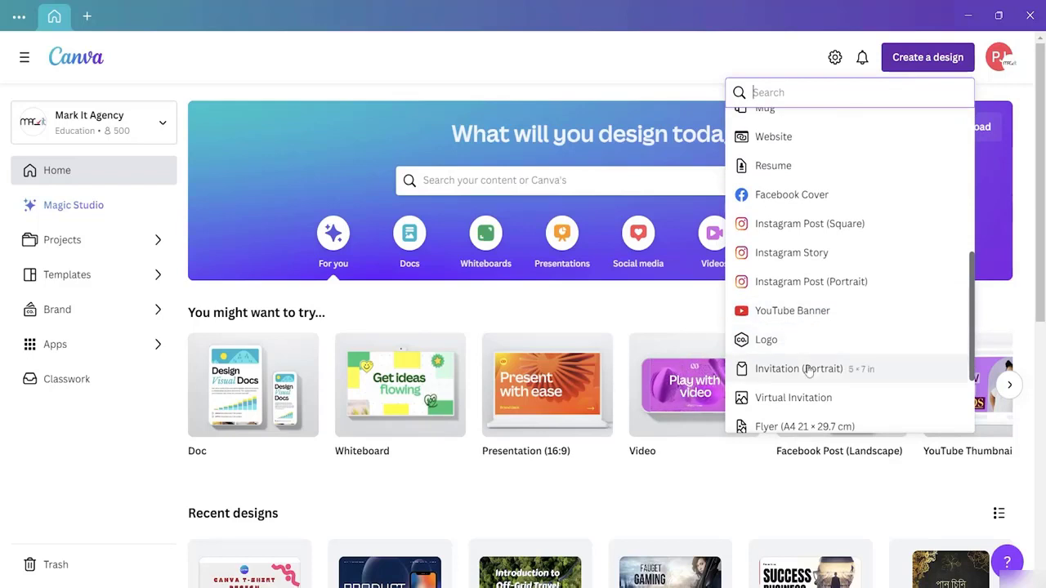
{"action": "scroll", "coordinate": [834, 370], "scroll_direction": "down", "scroll_amount": 3}
{"action": "scroll", "coordinate": [891, 355], "scroll_direction": "up", "scroll_amount": 2}
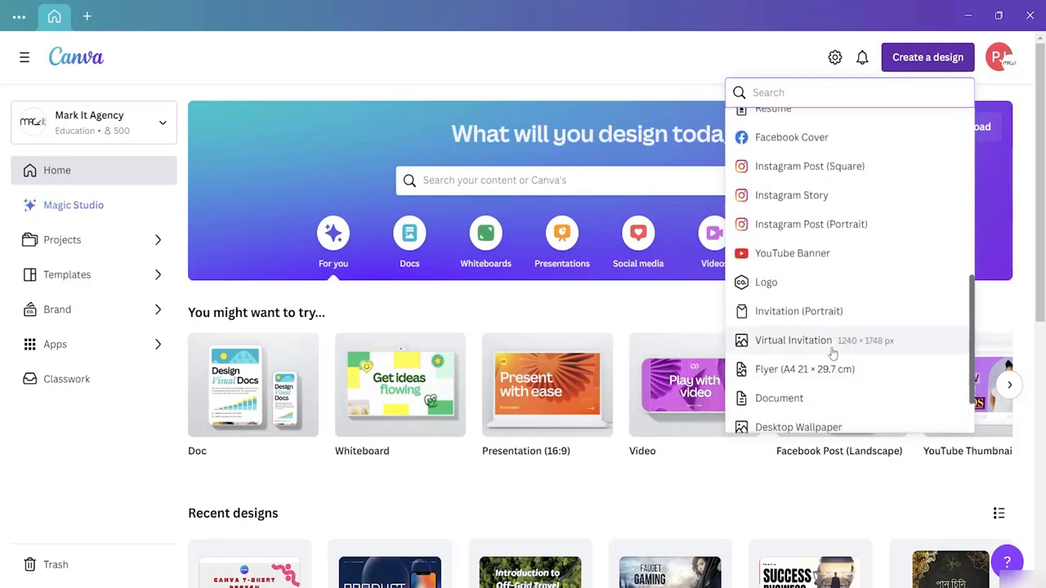
{"action": "scroll", "coordinate": [956, 325], "scroll_direction": "down", "scroll_amount": 1}
{"action": "scroll", "coordinate": [948, 335], "scroll_direction": "down", "scroll_amount": 2}
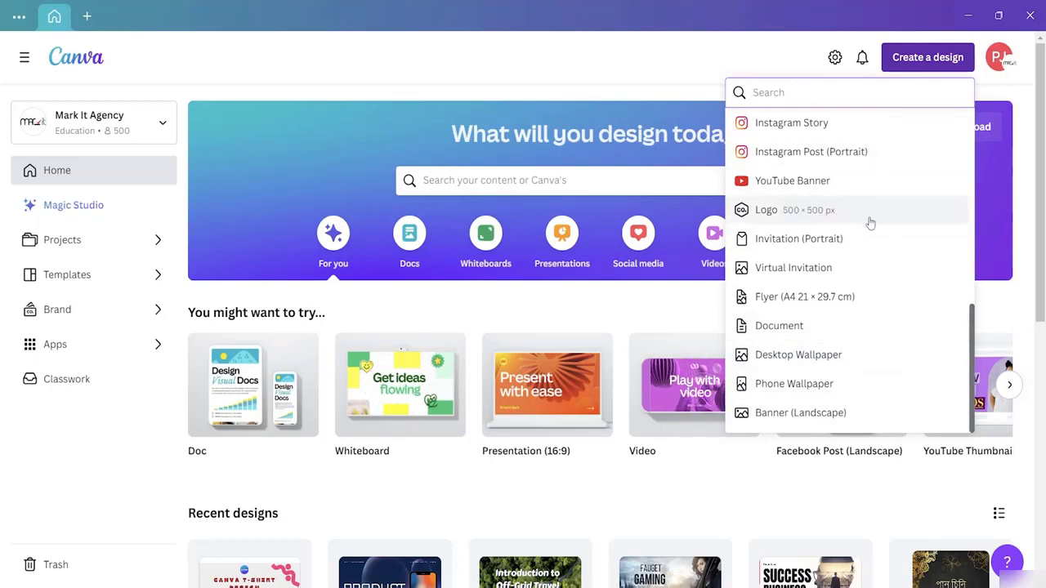
{"action": "scroll", "coordinate": [867, 217], "scroll_direction": "up", "scroll_amount": 2}
{"action": "scroll", "coordinate": [858, 210], "scroll_direction": "up", "scroll_amount": 4}
{"action": "left_click", "coordinate": [1019, 187]}
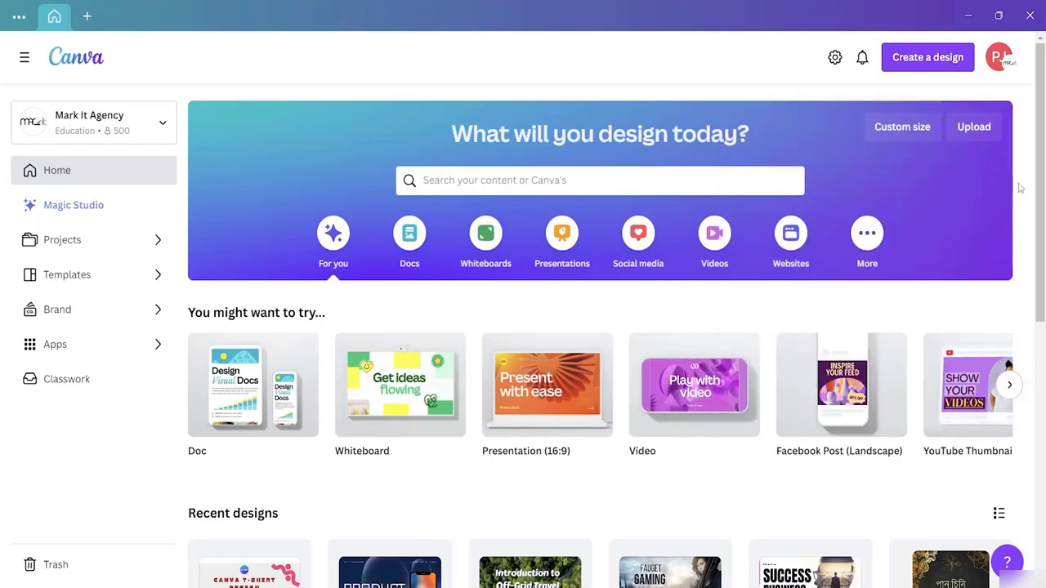
- Create a new blank design from the recently used custom size of 4500 × 4500 px
{"action": "left_click", "coordinate": [920, 132]}
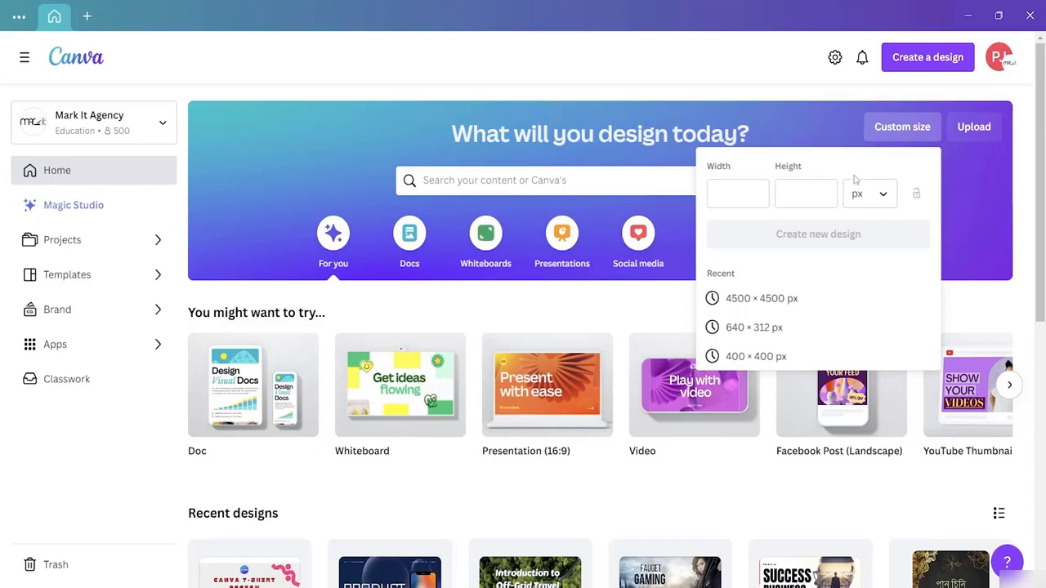
{"action": "left_click", "coordinate": [764, 309]}
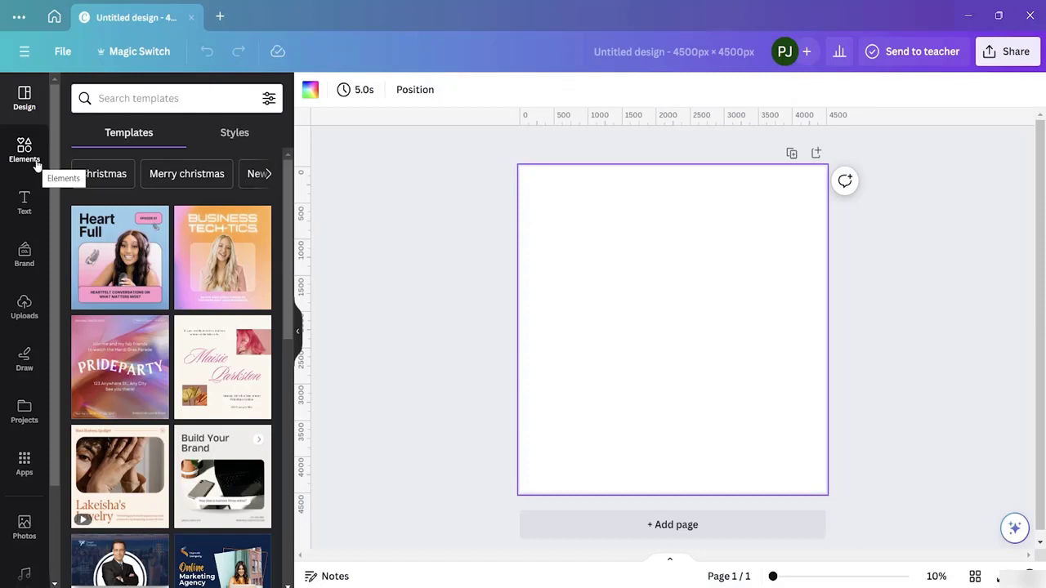
- Look through the brand text styles, default text styles and ready-made font combinations offered for adding text
{"action": "left_click", "coordinate": [24, 205]}
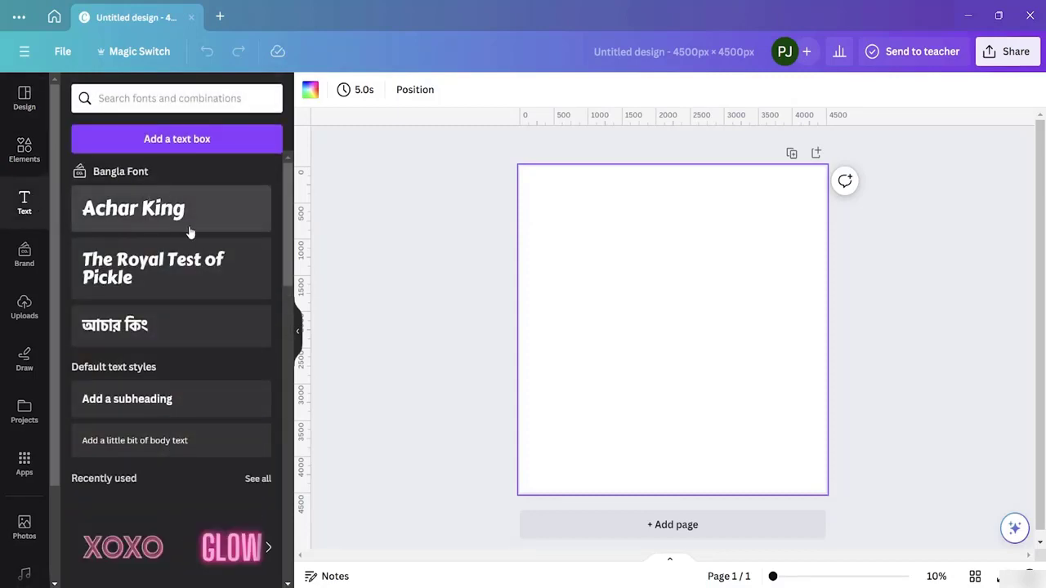
{"action": "scroll", "coordinate": [201, 200], "scroll_direction": "down", "scroll_amount": 1}
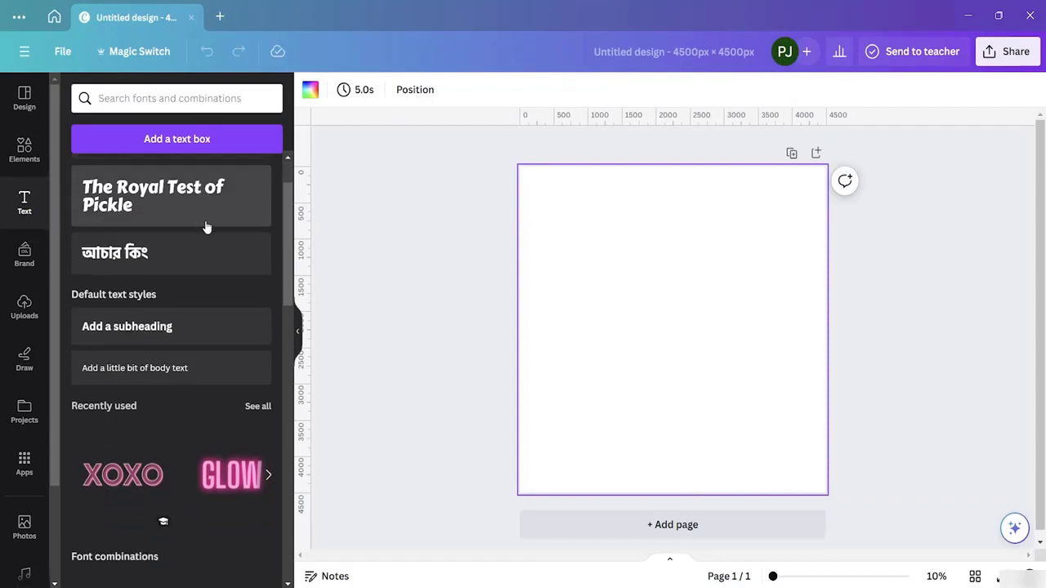
{"action": "scroll", "coordinate": [228, 330], "scroll_direction": "down", "scroll_amount": 3}
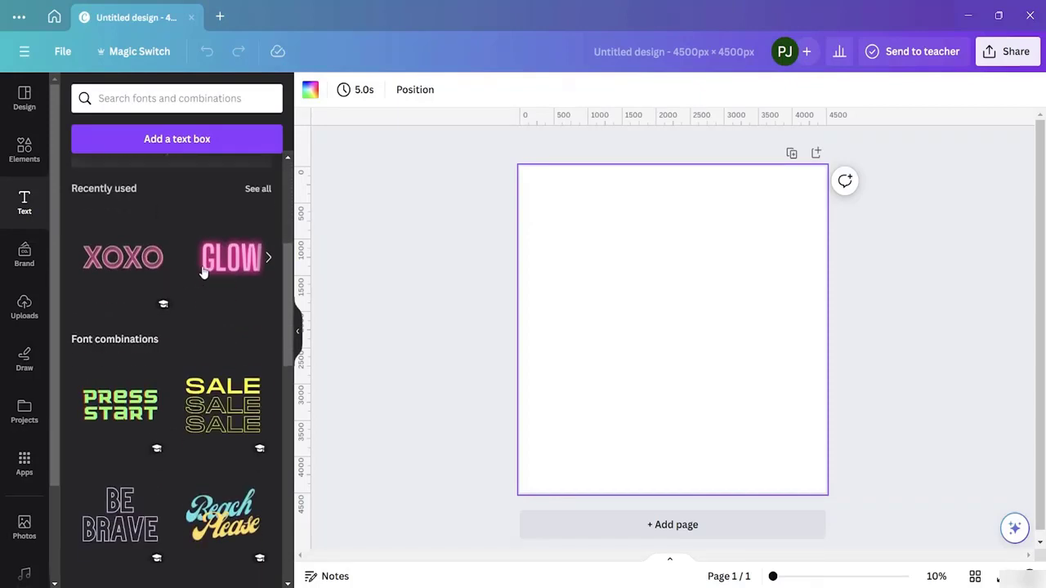
{"action": "scroll", "coordinate": [187, 290], "scroll_direction": "down", "scroll_amount": 1}
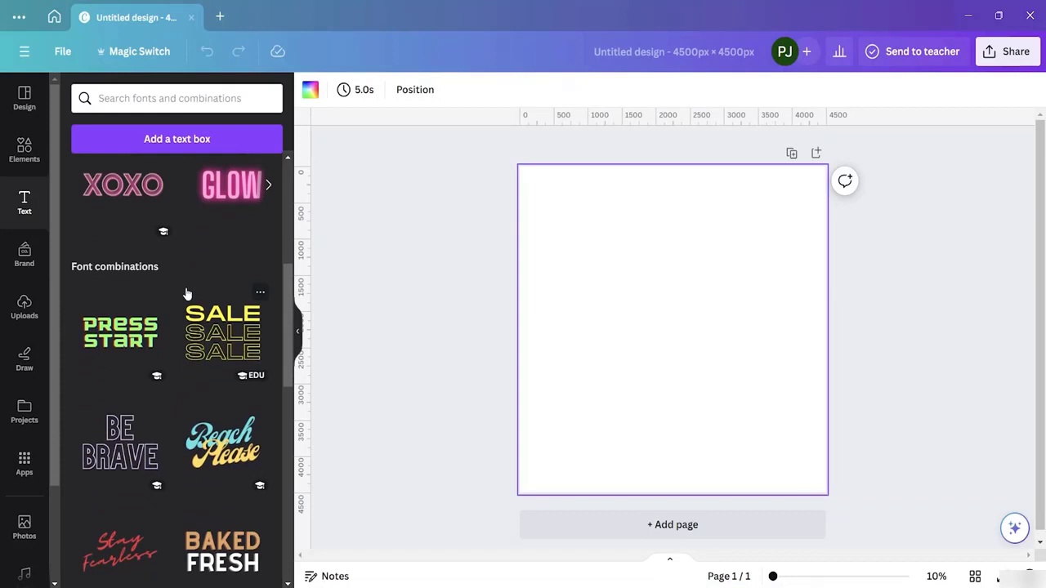
{"action": "scroll", "coordinate": [186, 293], "scroll_direction": "down", "scroll_amount": 1}
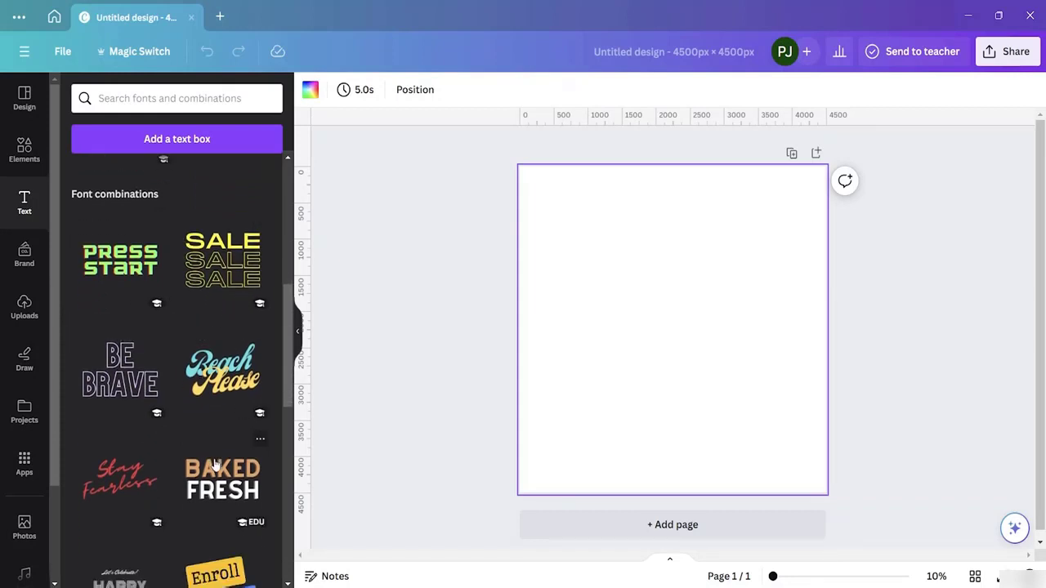
{"action": "scroll", "coordinate": [214, 464], "scroll_direction": "down", "scroll_amount": 3}
{"action": "scroll", "coordinate": [272, 477], "scroll_direction": "down", "scroll_amount": 2}
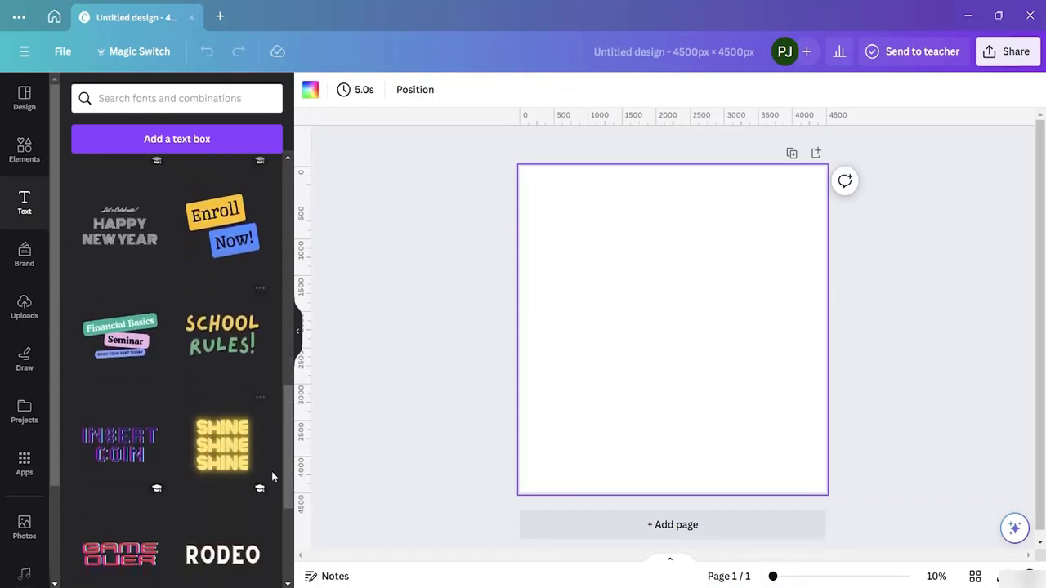
{"action": "scroll", "coordinate": [261, 478], "scroll_direction": "down", "scroll_amount": 2}
{"action": "scroll", "coordinate": [274, 521], "scroll_direction": "down", "scroll_amount": 1}
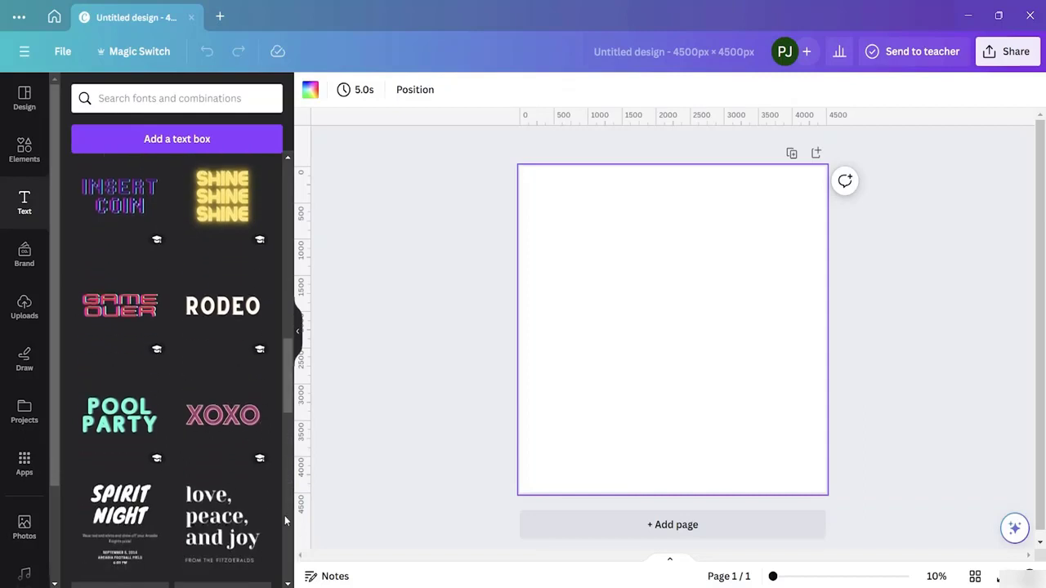
{"action": "scroll", "coordinate": [270, 516], "scroll_direction": "down", "scroll_amount": 2}
{"action": "scroll", "coordinate": [237, 483], "scroll_direction": "up", "scroll_amount": 1}
{"action": "scroll", "coordinate": [196, 458], "scroll_direction": "down", "scroll_amount": 2}
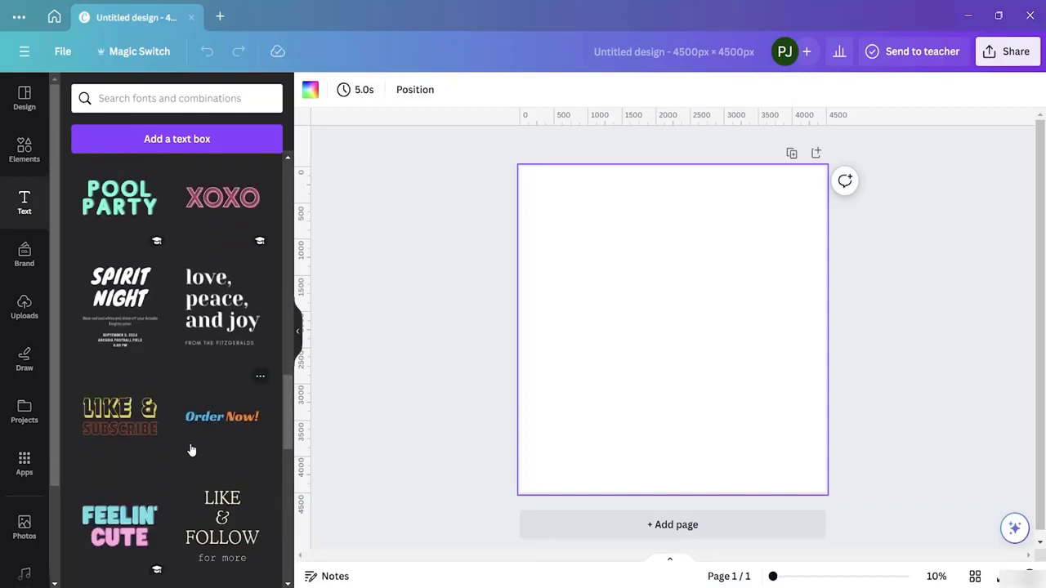
{"action": "scroll", "coordinate": [205, 319], "scroll_direction": "down", "scroll_amount": 1}
{"action": "scroll", "coordinate": [245, 368], "scroll_direction": "up", "scroll_amount": 1}
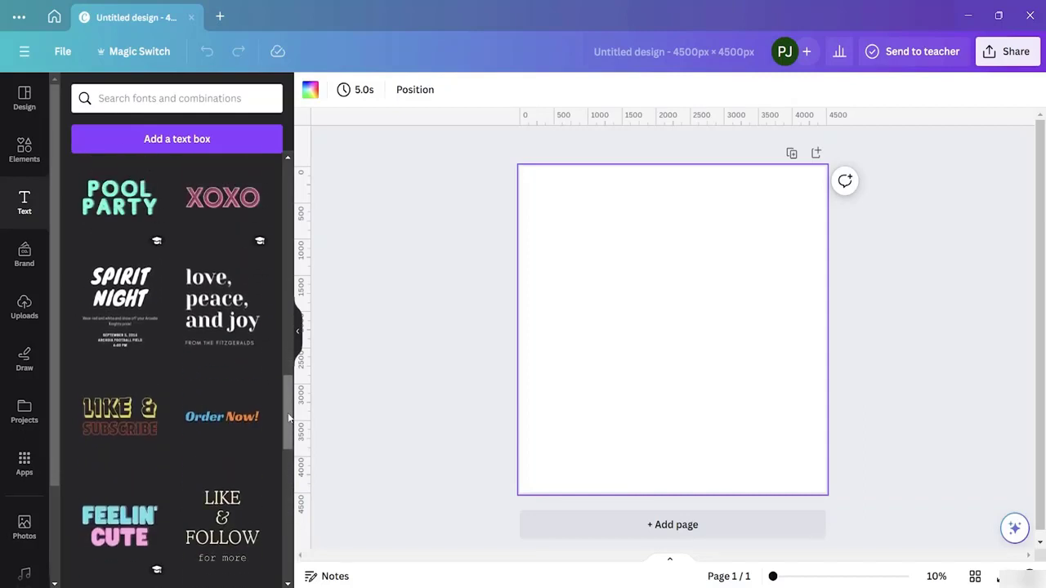
{"action": "left_click_drag", "start_coordinate": [288, 418], "coordinate": [284, 206]}
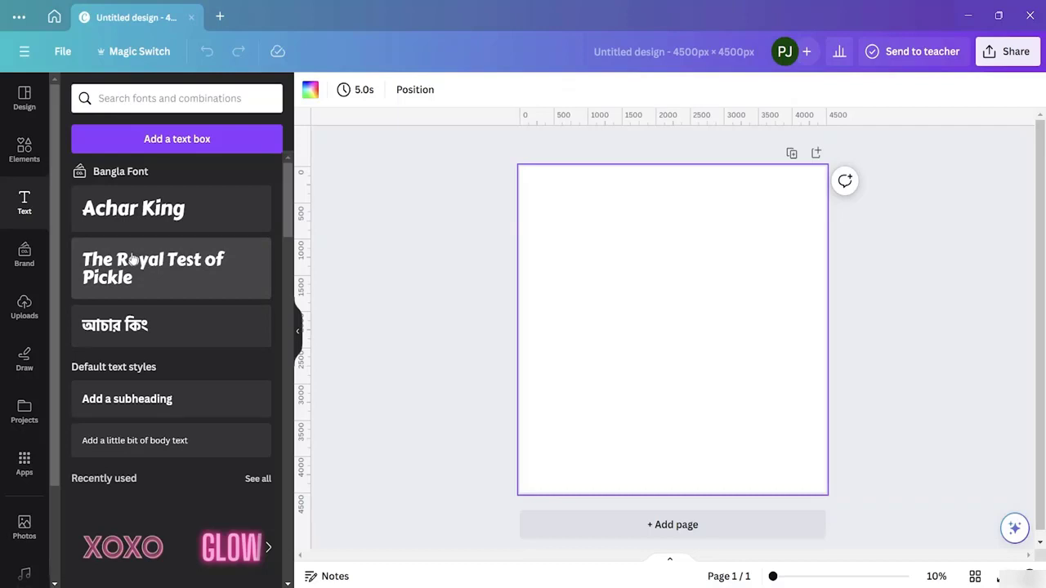
- Add text in the The Royal Test of Pickle brand style to the page and raise its font size to 72
{"action": "left_click", "coordinate": [120, 275]}
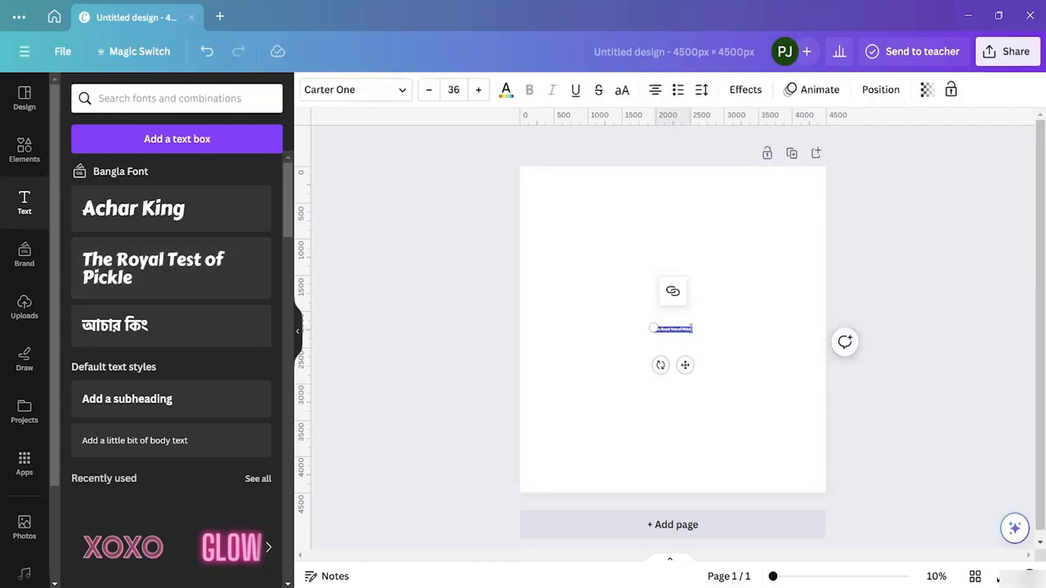
{"action": "left_click", "coordinate": [479, 90]}
{"action": "left_click", "coordinate": [480, 90]}
{"action": "left_click", "coordinate": [480, 90]}
{"action": "left_click", "coordinate": [480, 90]}
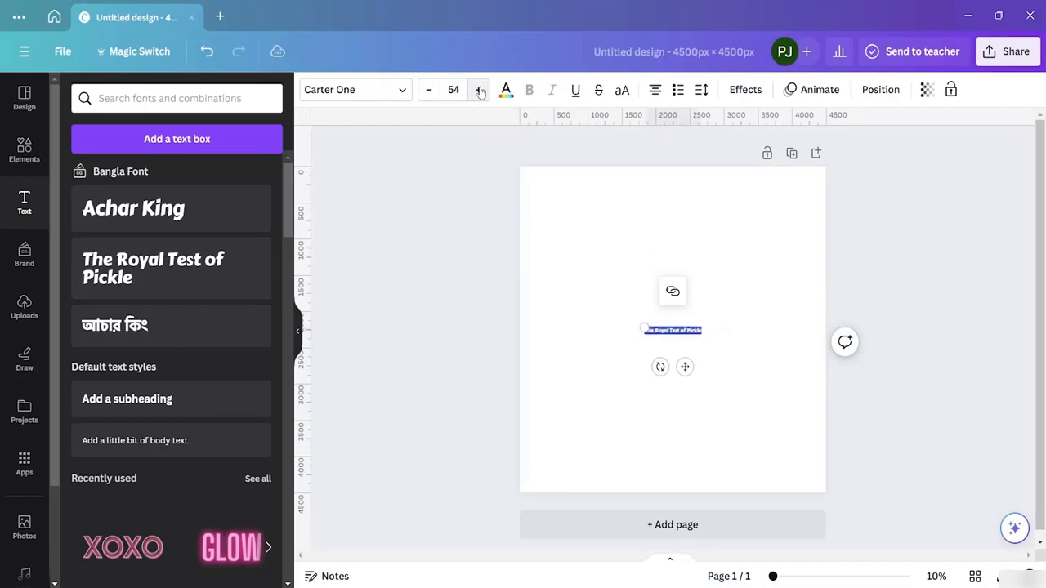
{"action": "left_click", "coordinate": [480, 90]}
{"action": "left_click", "coordinate": [480, 90]}
{"action": "left_click", "coordinate": [480, 90]}
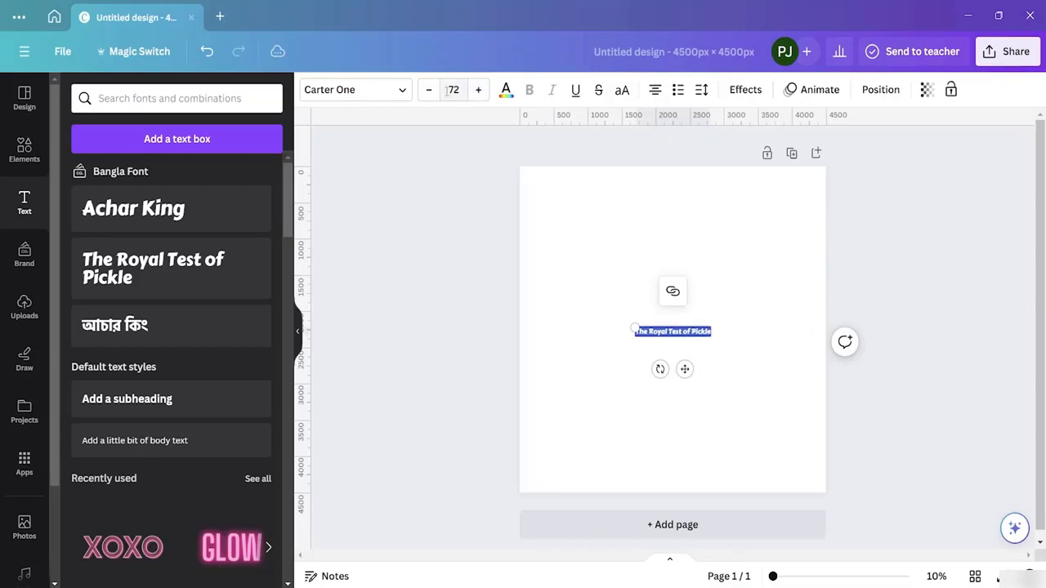
- Enlarge the text to size 140 and on to about 217, placing it centred near the top of the page
{"action": "left_click", "coordinate": [464, 91]}
{"action": "key", "text": "BackSpace"}
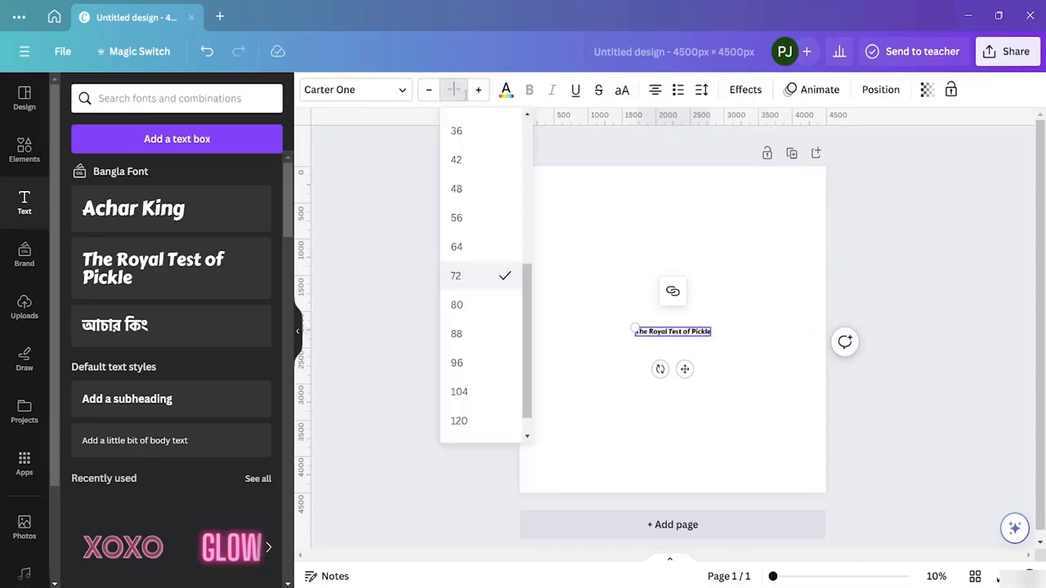
{"action": "type", "text": "140"}
{"action": "key", "text": "Return"}
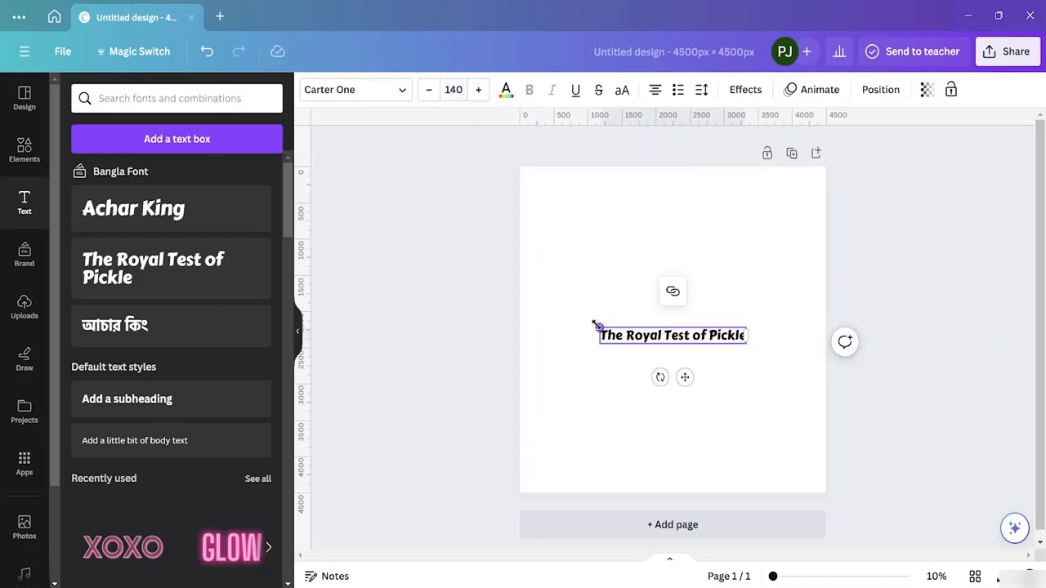
{"action": "left_click_drag", "start_coordinate": [597, 325], "coordinate": [540, 262]}
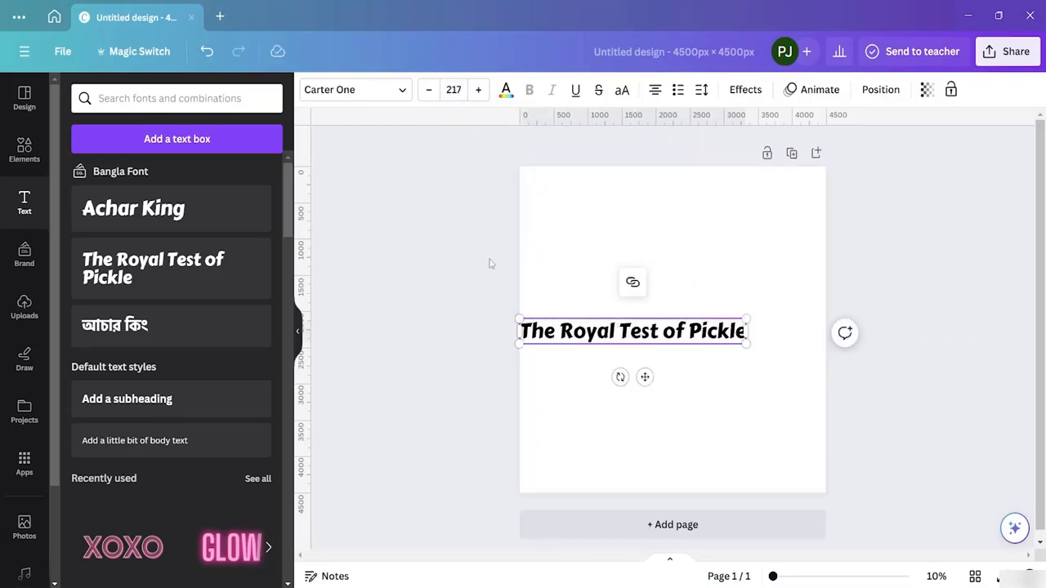
{"action": "left_click_drag", "start_coordinate": [576, 344], "coordinate": [611, 240]}
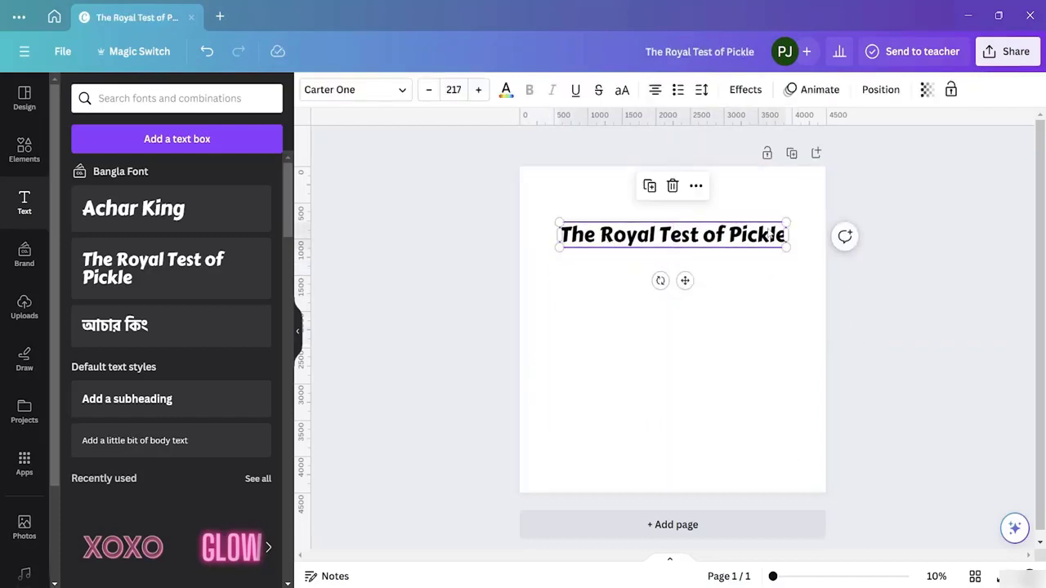
- Change the text's font to Noto Sans Bengali Bold and enlarge it to about 244, keeping it near the top of the page
{"action": "left_click", "coordinate": [402, 91]}
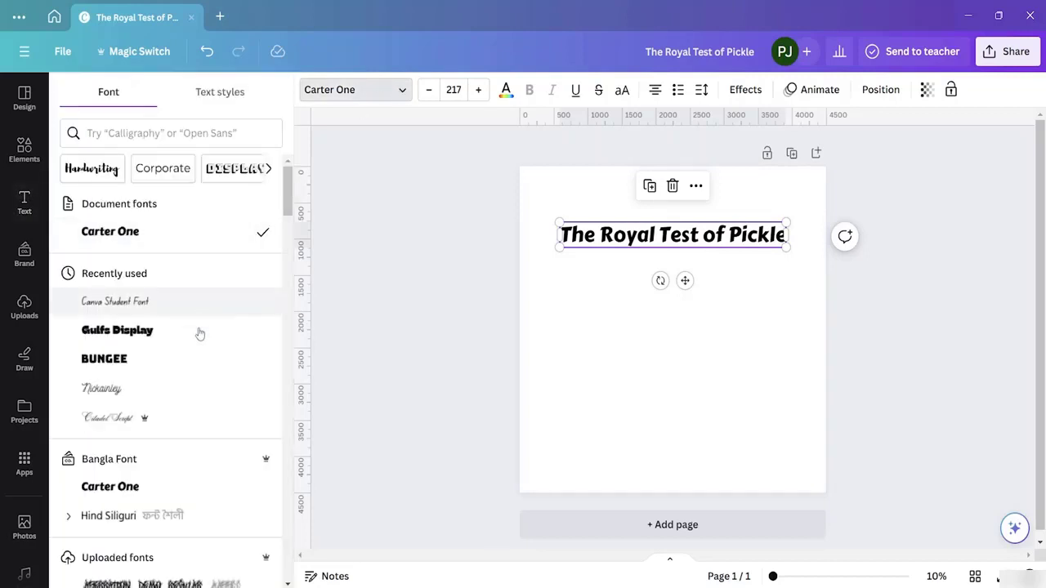
{"action": "scroll", "coordinate": [161, 513], "scroll_direction": "down", "scroll_amount": 2}
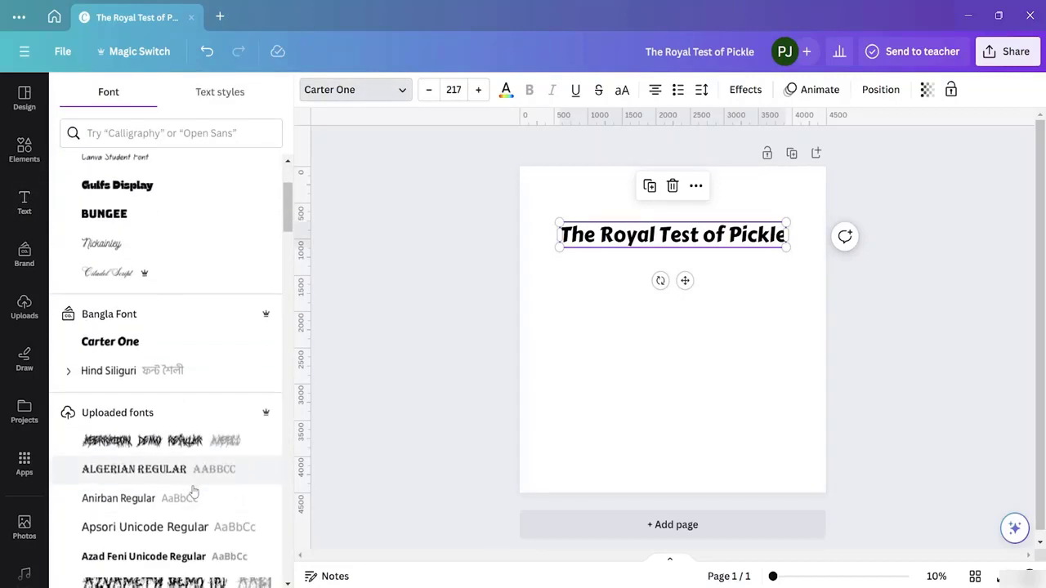
{"action": "scroll", "coordinate": [215, 505], "scroll_direction": "down", "scroll_amount": 4}
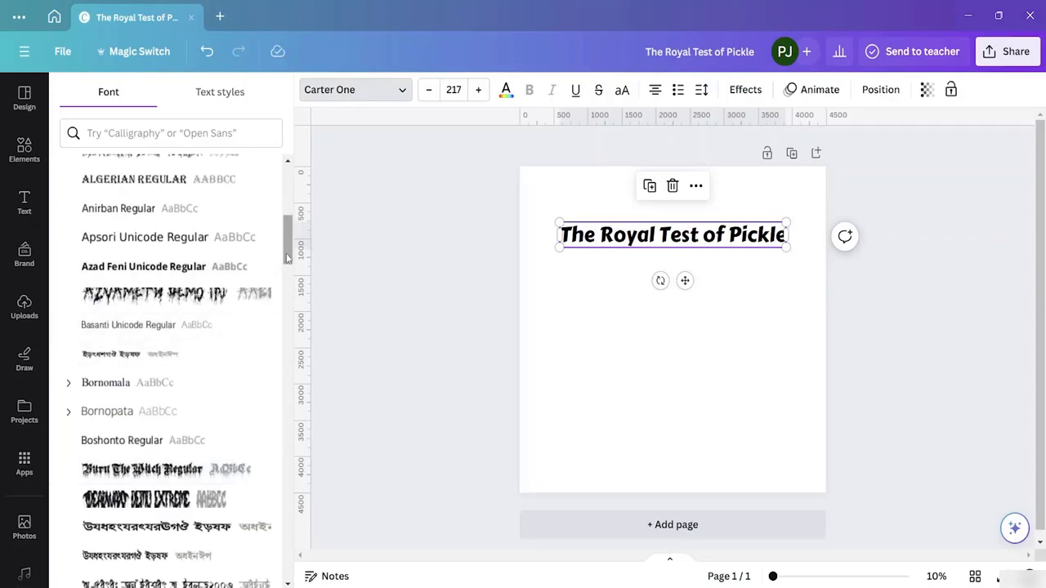
{"action": "left_click_drag", "start_coordinate": [291, 249], "coordinate": [286, 502]}
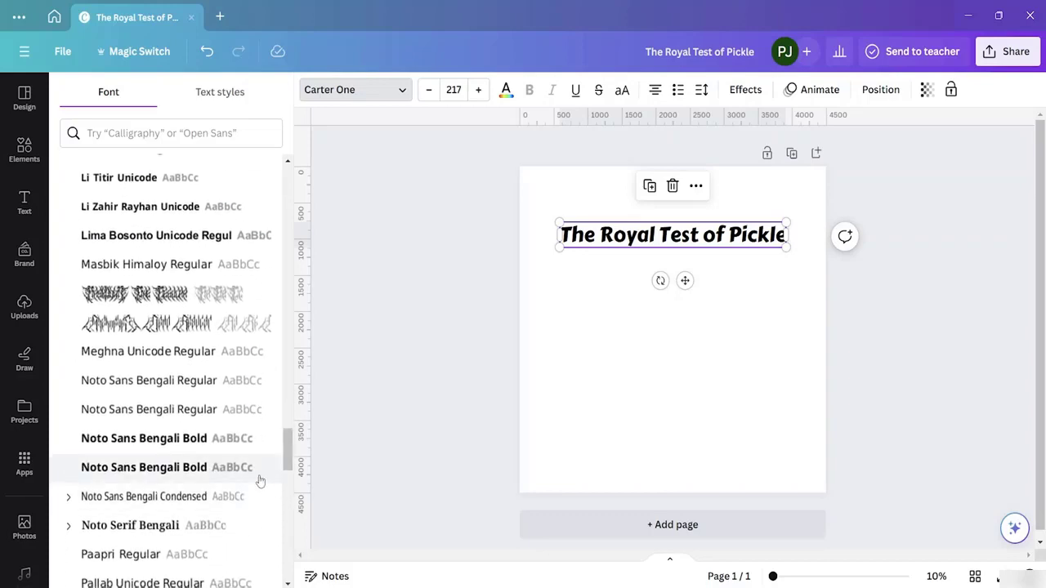
{"action": "left_click", "coordinate": [156, 442]}
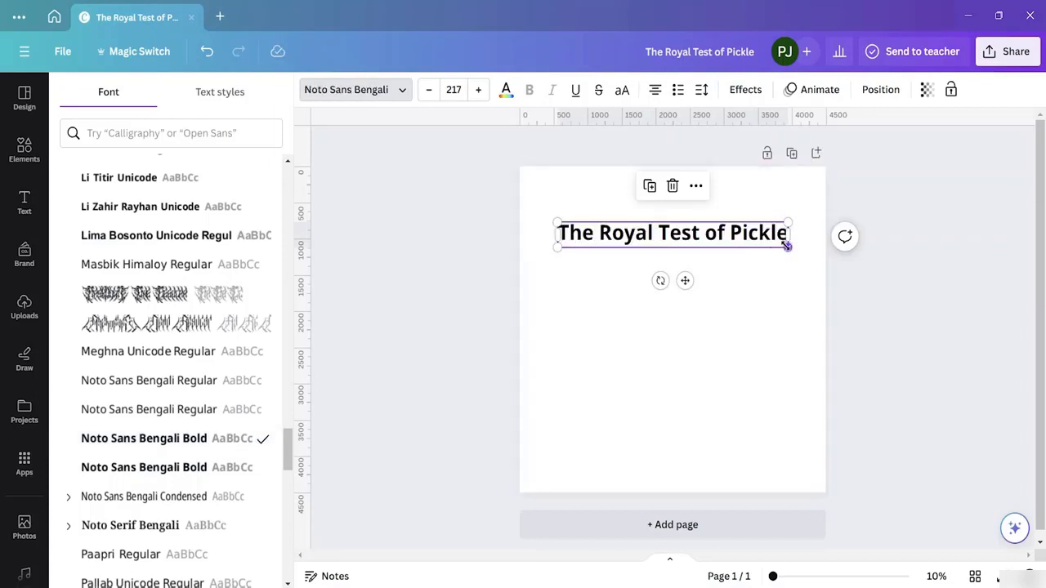
{"action": "left_click_drag", "start_coordinate": [786, 245], "coordinate": [811, 272]}
{"action": "left_click_drag", "start_coordinate": [732, 244], "coordinate": [711, 231]}
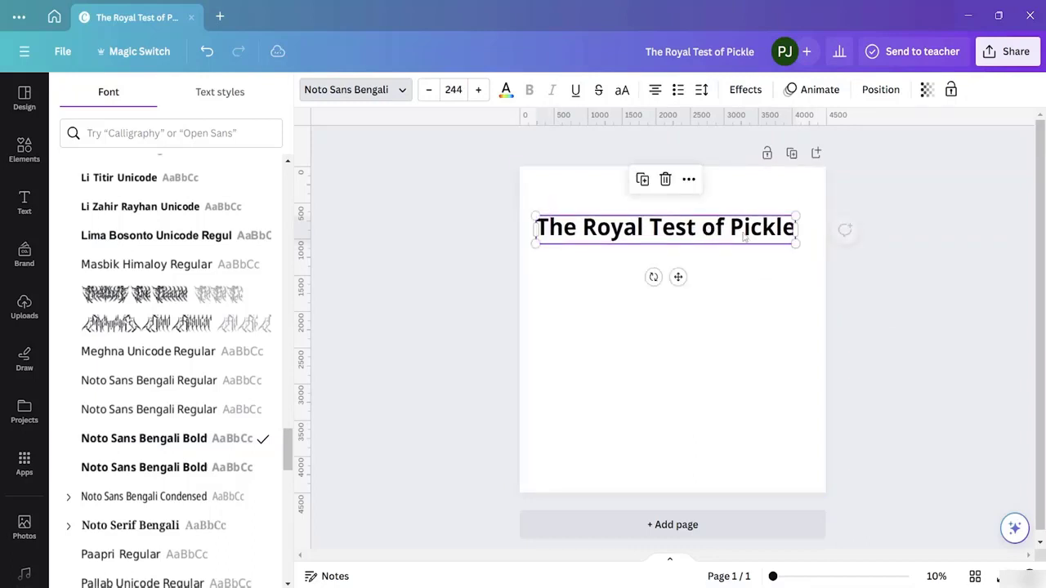
- Replace the wording of the text with "THE BEST"
{"action": "double_click", "coordinate": [792, 235]}
{"action": "key", "text": "BackSpace"}
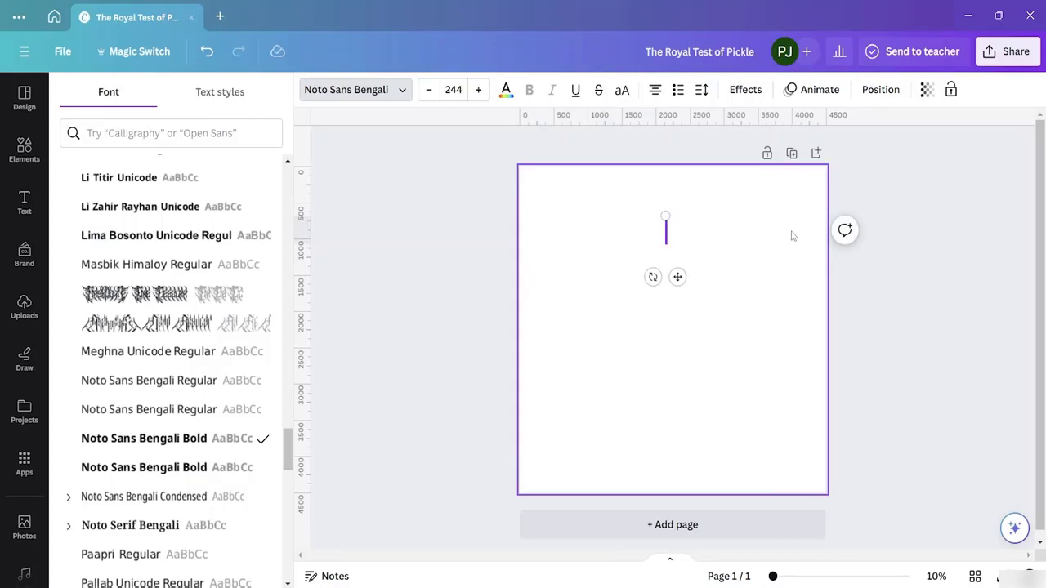
{"action": "type", "text": "THE"}
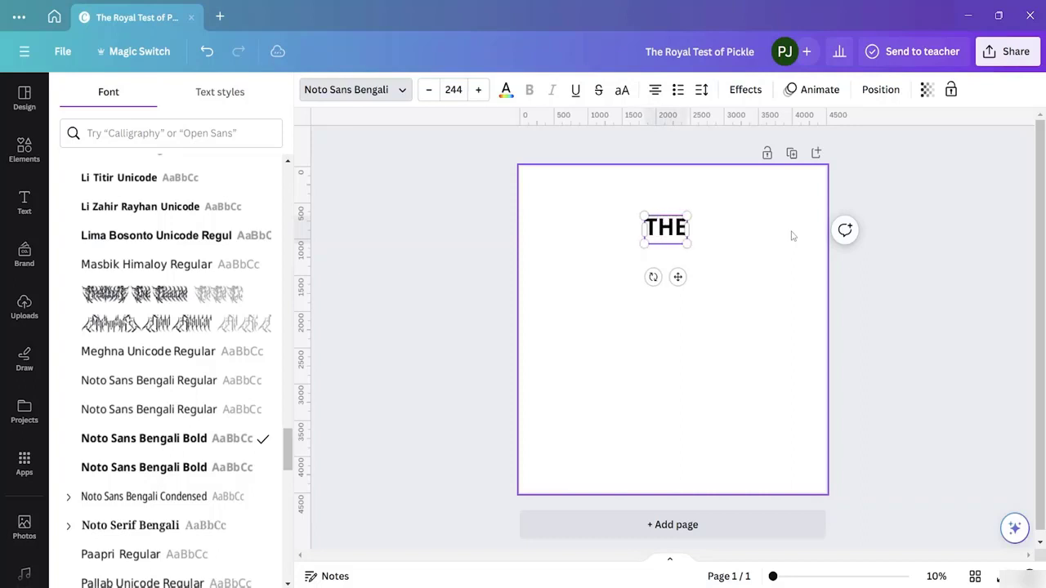
{"action": "type", "text": " BEST"}
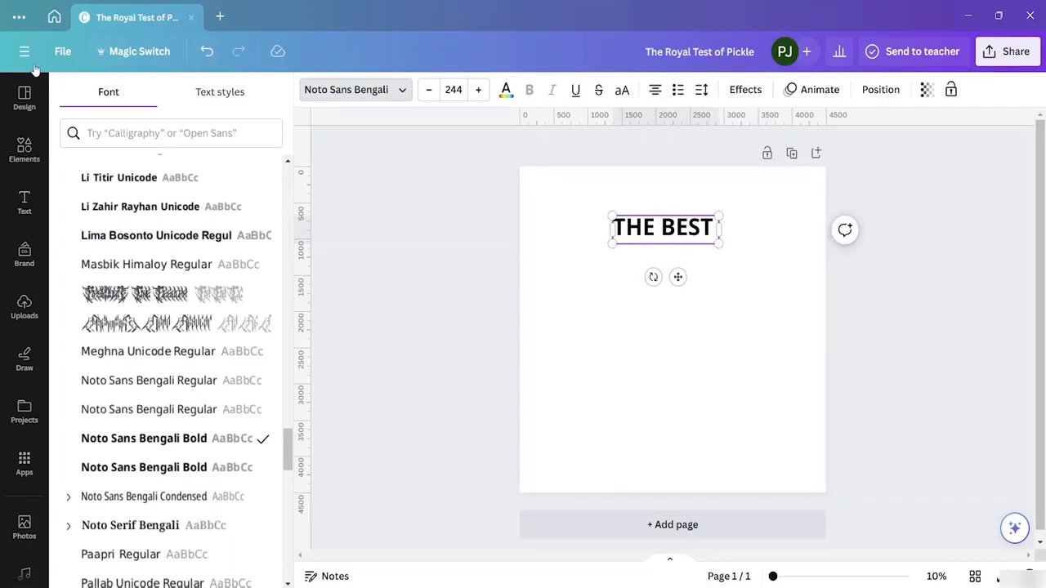
{"action": "left_click", "coordinate": [601, 319]}
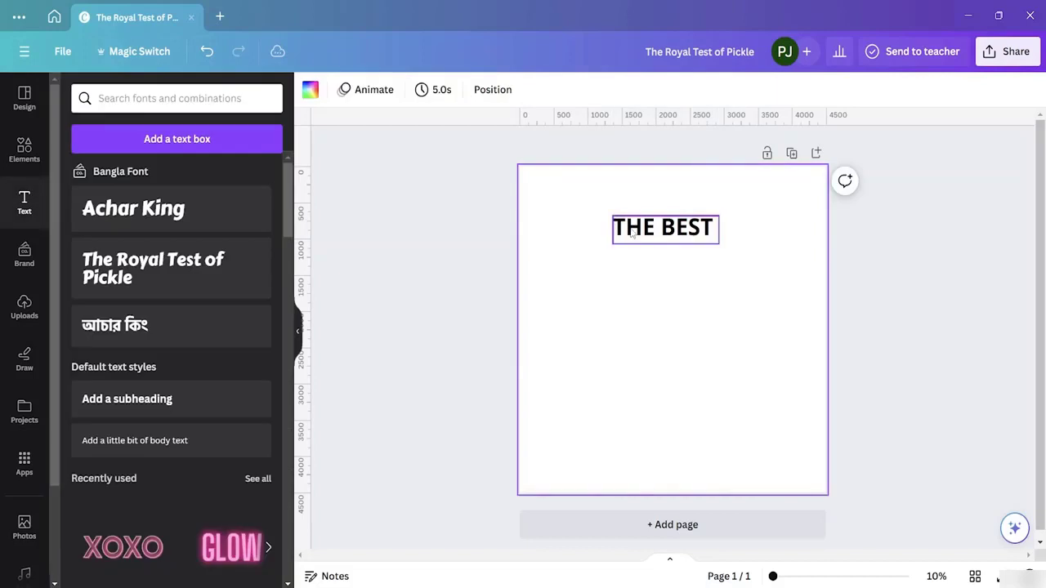
- Duplicate the THE BEST text and place the copy directly below the original
{"action": "left_click", "coordinate": [650, 237]}
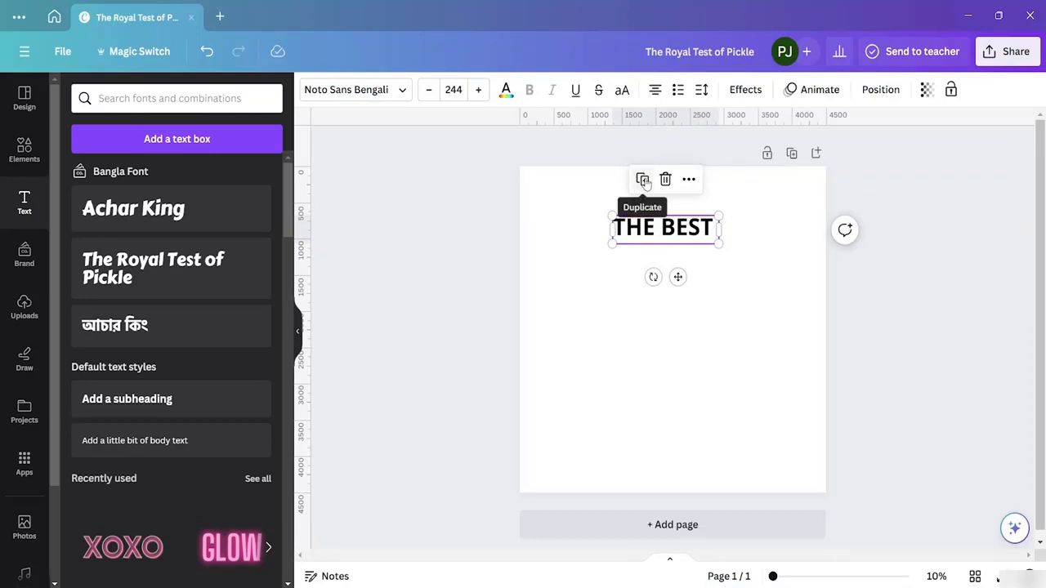
{"action": "right_click", "coordinate": [659, 244]}
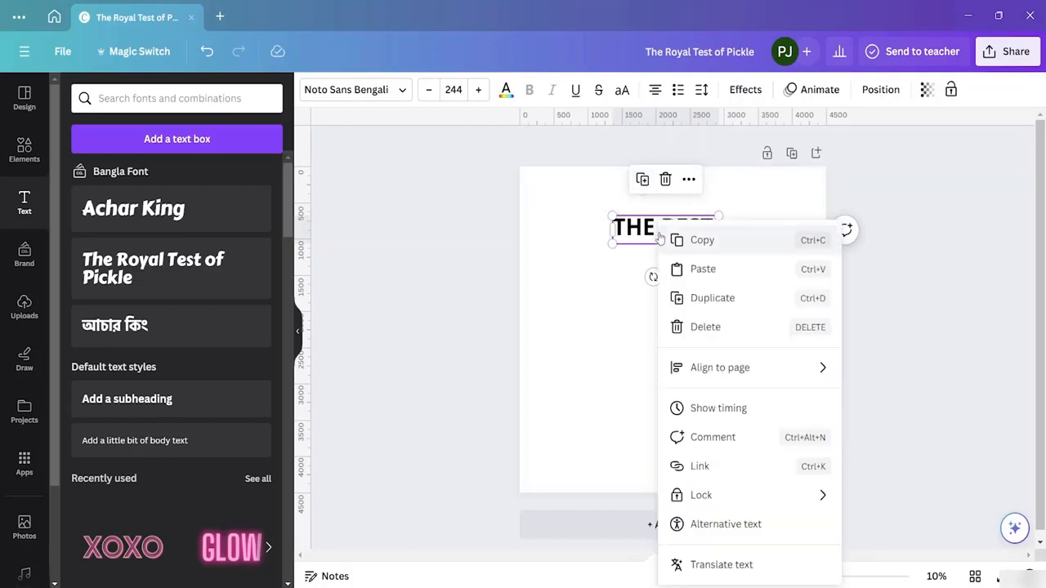
{"action": "left_click", "coordinate": [691, 299]}
{"action": "left_click_drag", "start_coordinate": [675, 231], "coordinate": [674, 255]}
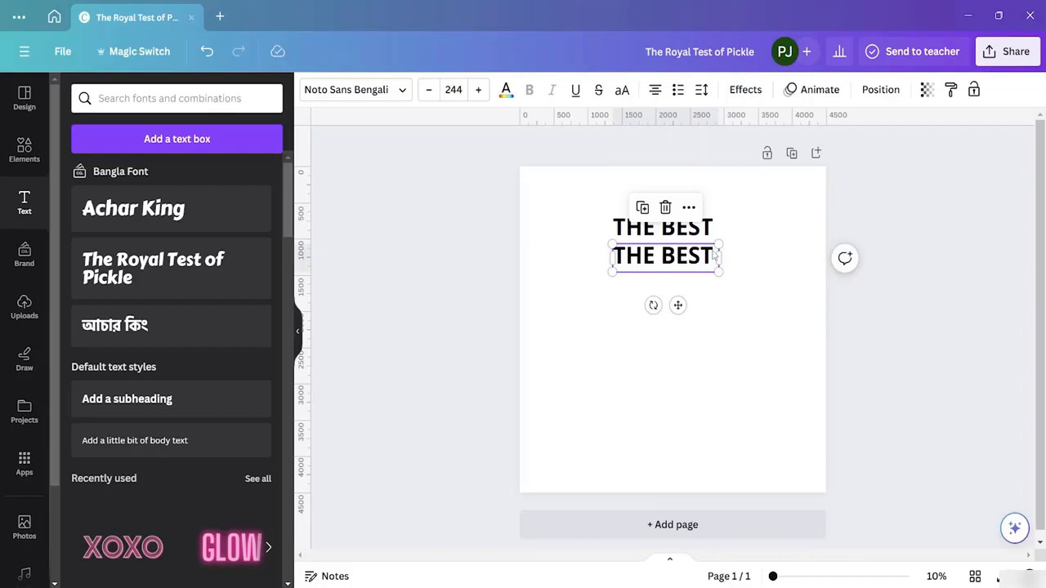
- Replace the wording of the lower copy with "IS YET"
{"action": "double_click", "coordinate": [712, 256]}
{"action": "key", "text": "BackSpace"}
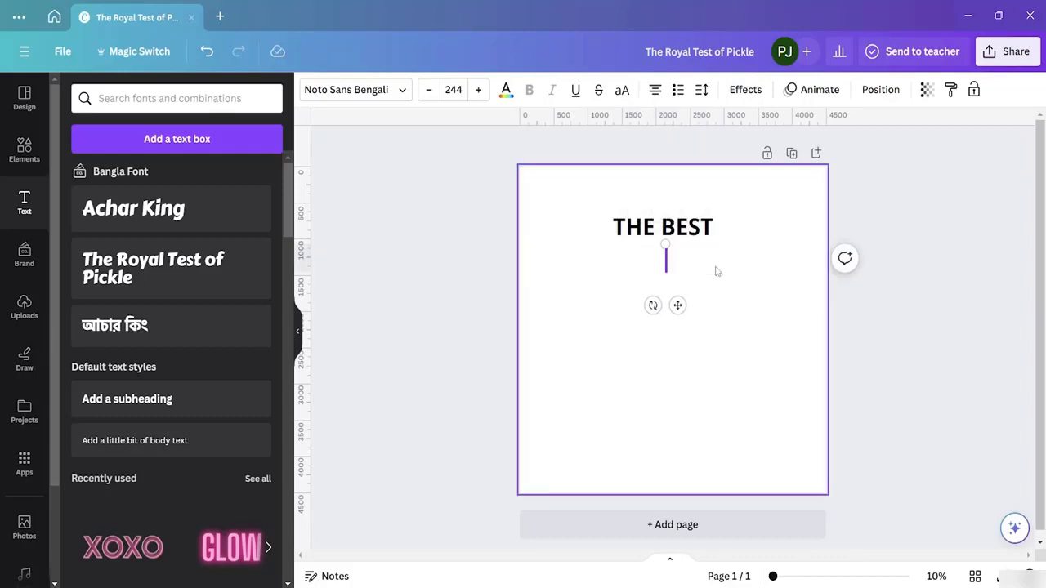
{"action": "type", "text": "IS"}
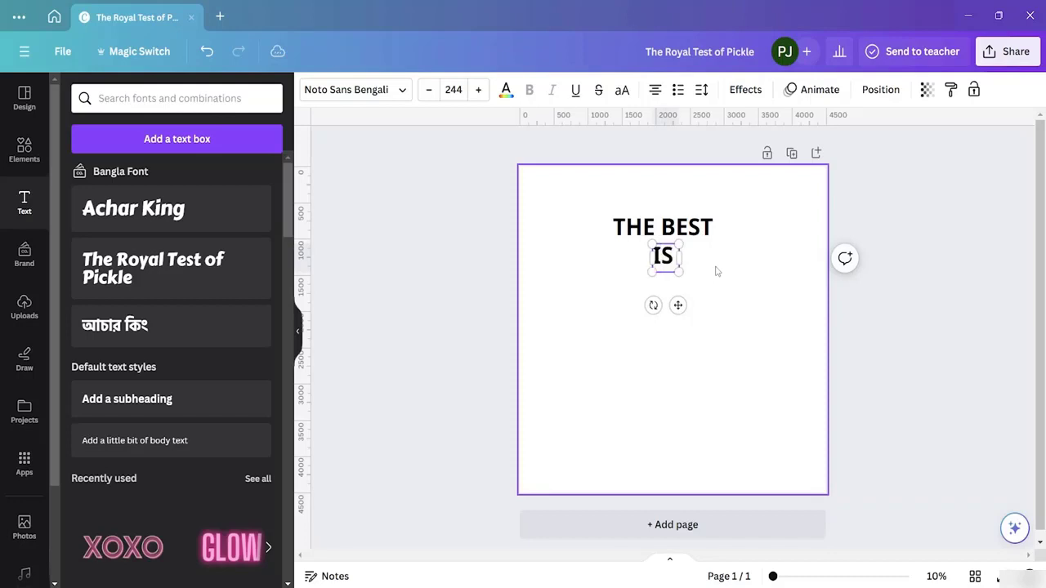
{"action": "type", "text": " YET"}
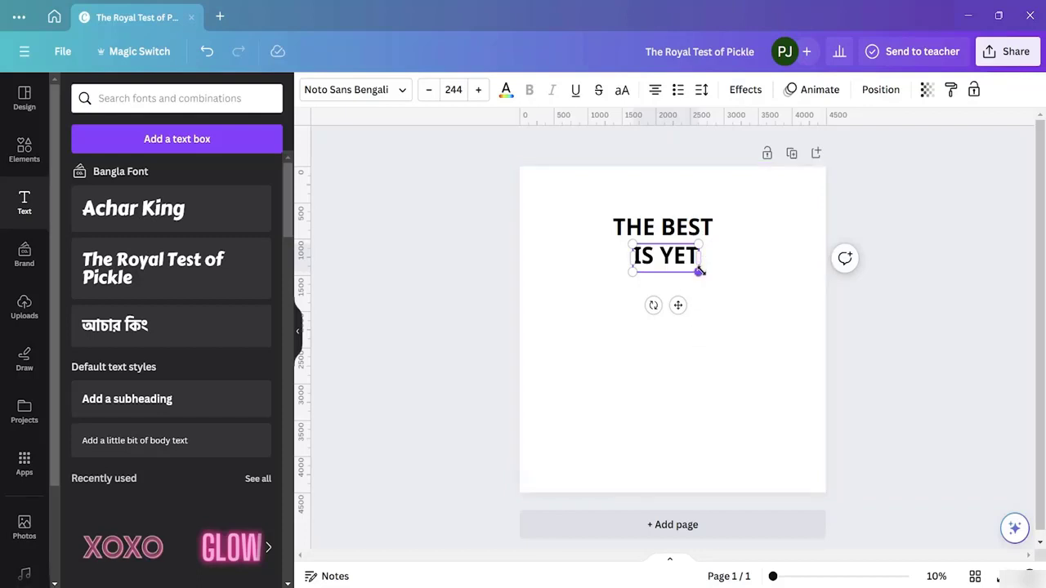
- Scale the IS YET line up to a font size of about 379 so it matches the width of THE BEST above
{"action": "left_click_drag", "start_coordinate": [700, 275], "coordinate": [659, 257]}
{"action": "left_click", "coordinate": [602, 296]}
{"action": "left_click", "coordinate": [680, 265]}
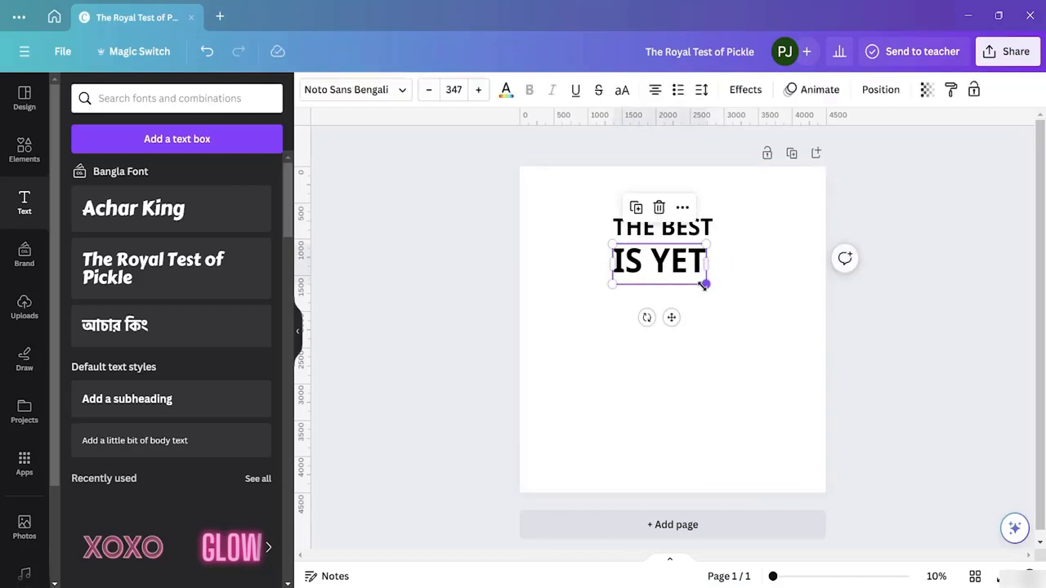
{"action": "left_click_drag", "start_coordinate": [705, 285], "coordinate": [715, 288]}
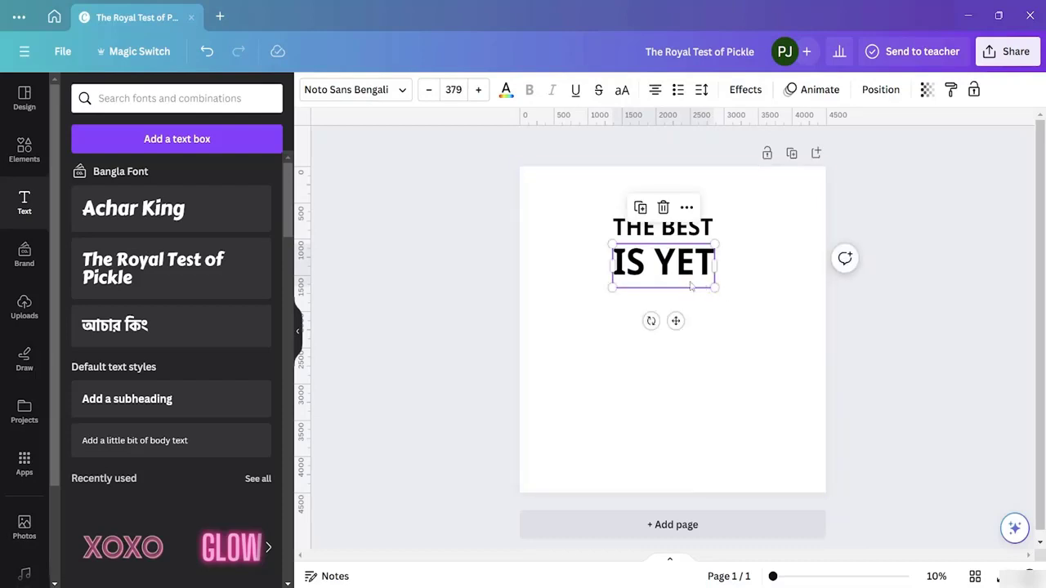
- Enlarge the IS YET line to a font size of about 395 and place a duplicate of it directly below
{"action": "mouse_move", "coordinate": [715, 287]}
{"action": "left_mouse_down"}
{"action": "mouse_move", "coordinate": [705, 280]}
{"action": "mouse_move", "coordinate": [721, 288]}
{"action": "left_mouse_up"}
{"action": "left_click", "coordinate": [746, 284]}
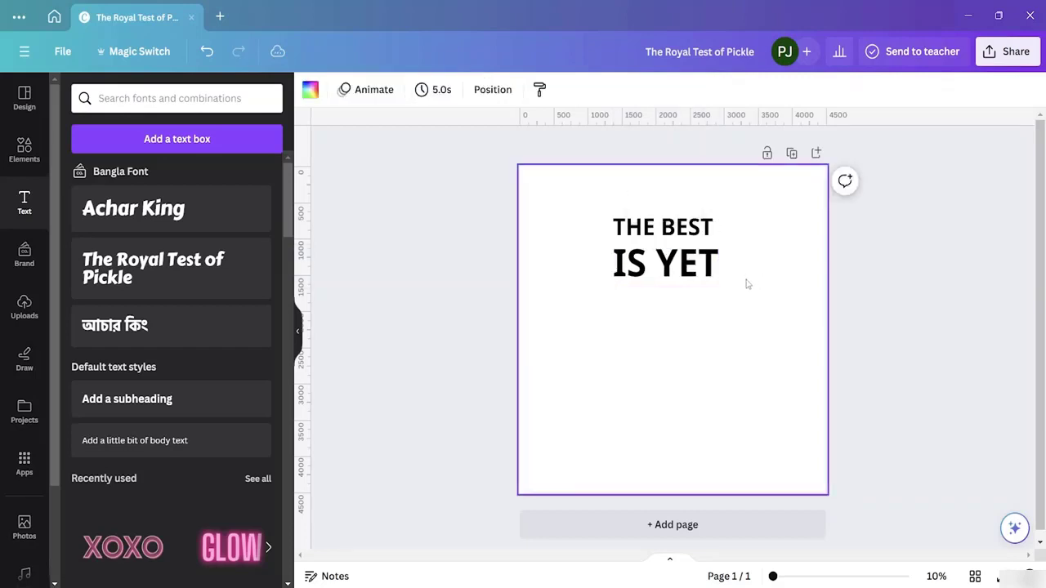
{"action": "left_click", "coordinate": [643, 274]}
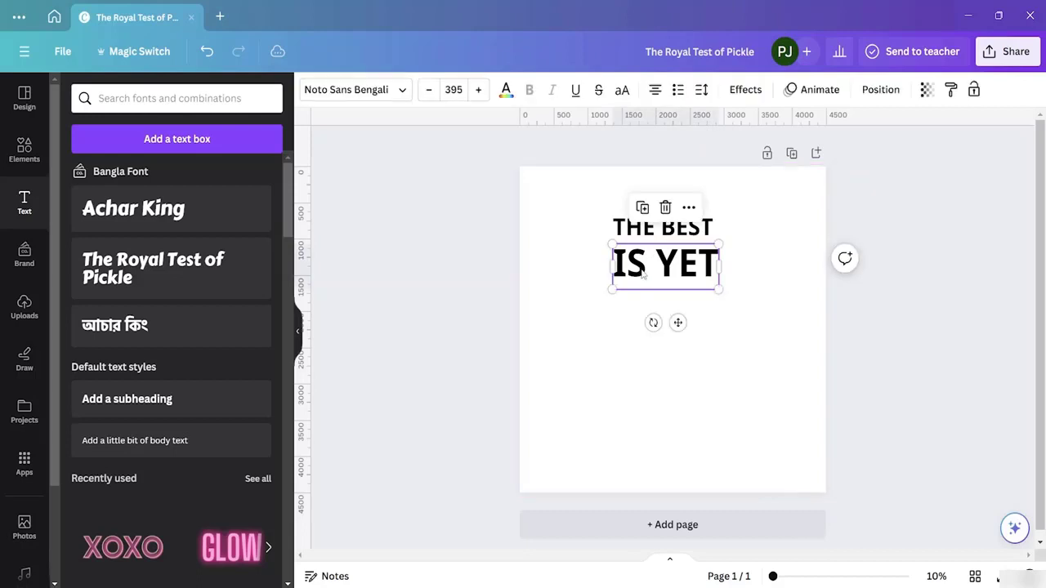
{"action": "left_click", "coordinate": [643, 209]}
{"action": "left_click_drag", "start_coordinate": [670, 267], "coordinate": [667, 300]}
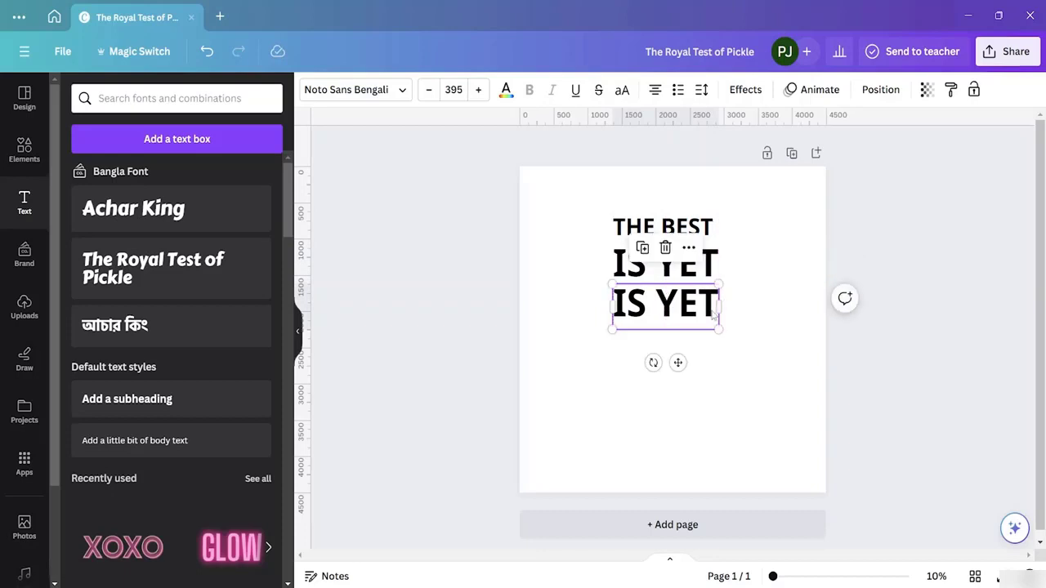
- Replace the wording of the lowest IS YET copy with "TO COME"
{"action": "double_click", "coordinate": [718, 302]}
{"action": "key", "text": "BackSpace"}
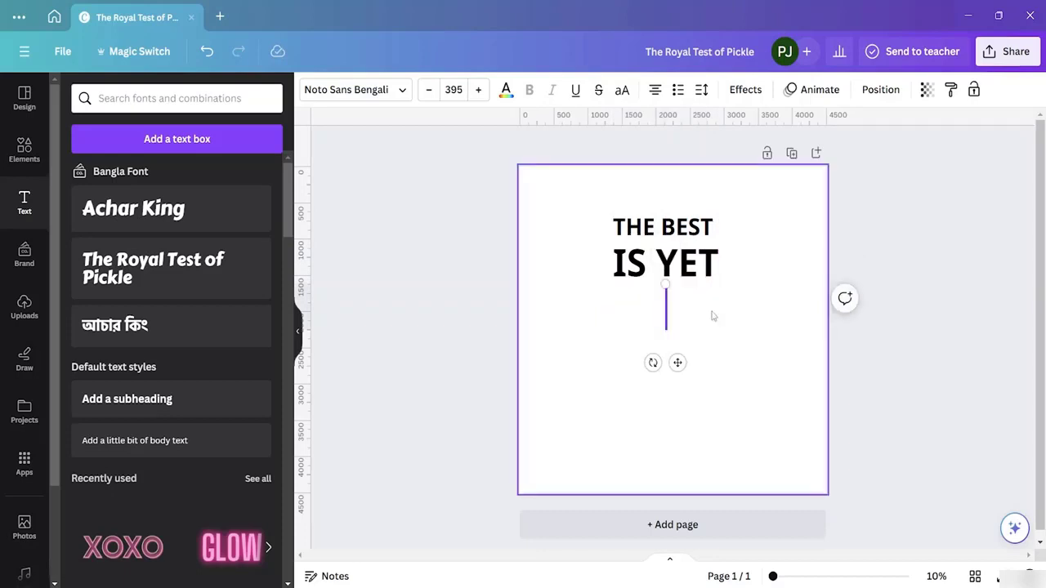
{"action": "type", "text": "TO COME"}
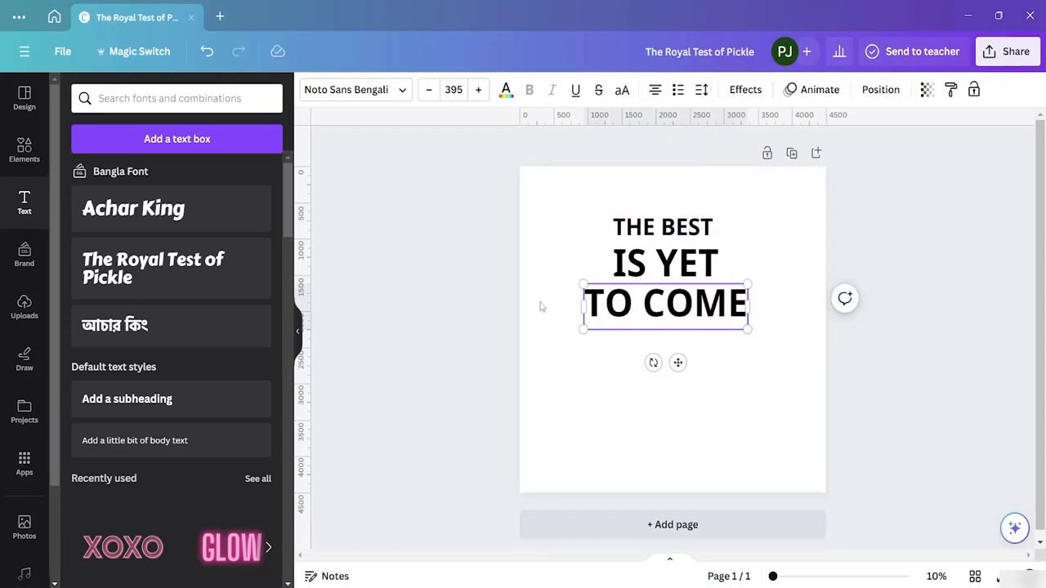
{"action": "left_click", "coordinate": [559, 331]}
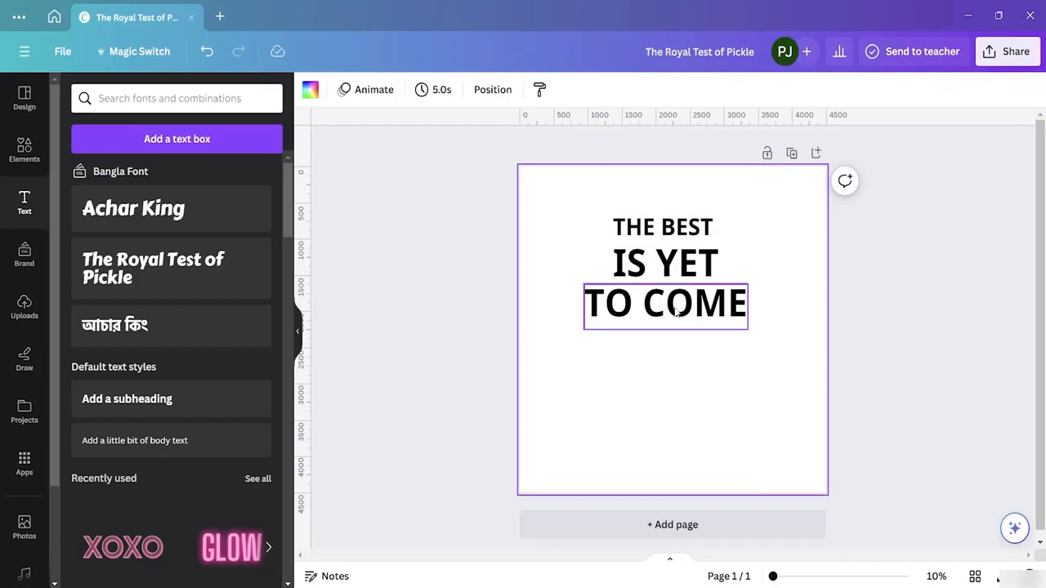
- Move TO COME and IS YET down to make room, and enlarge THE BEST to a font size of about 442, centred above them
{"action": "left_click_drag", "start_coordinate": [671, 312], "coordinate": [667, 384]}
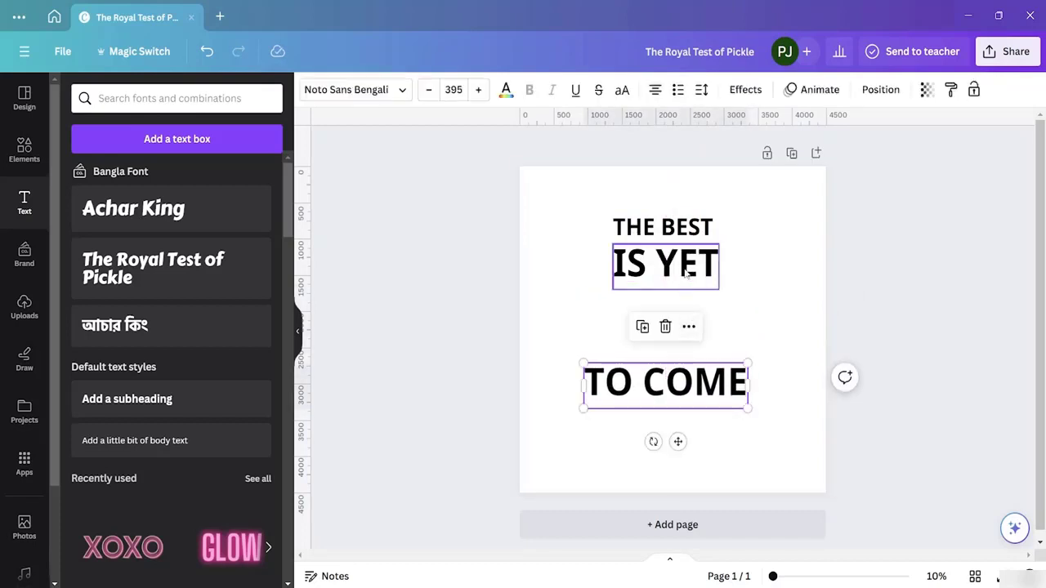
{"action": "left_click_drag", "start_coordinate": [686, 275], "coordinate": [684, 336]}
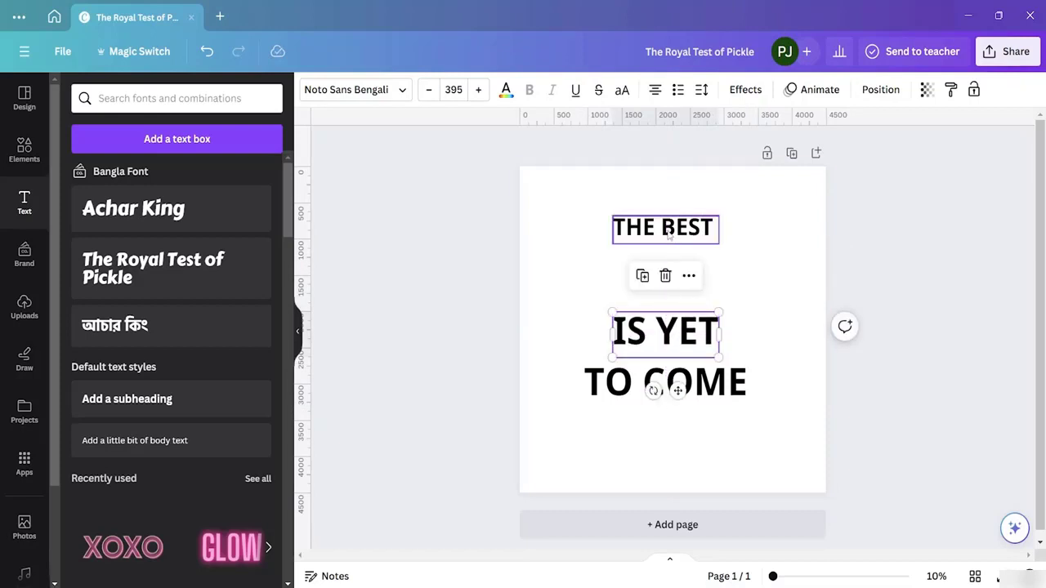
{"action": "left_click", "coordinate": [668, 235]}
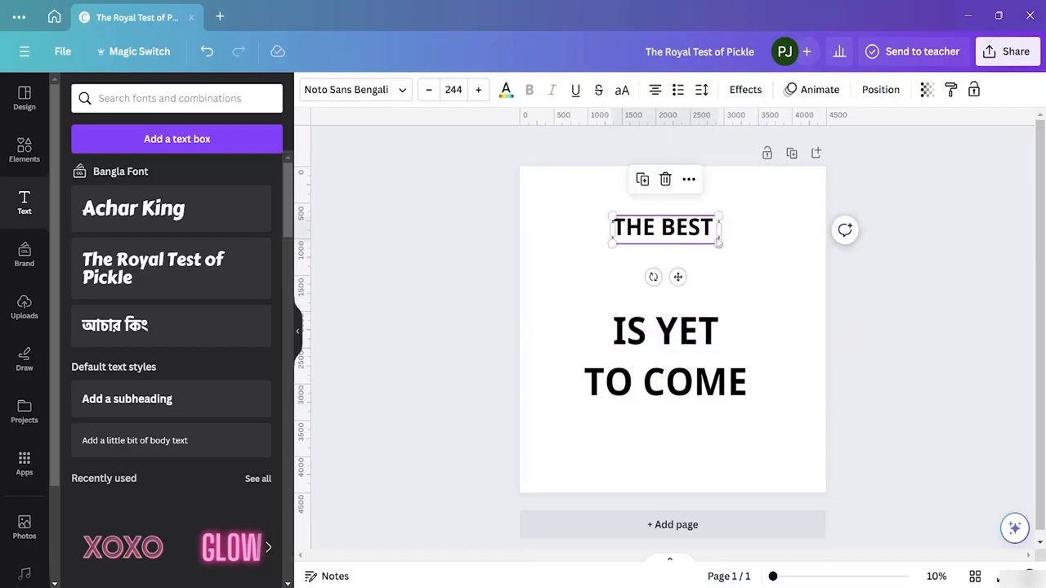
{"action": "left_click_drag", "start_coordinate": [720, 243], "coordinate": [801, 301]}
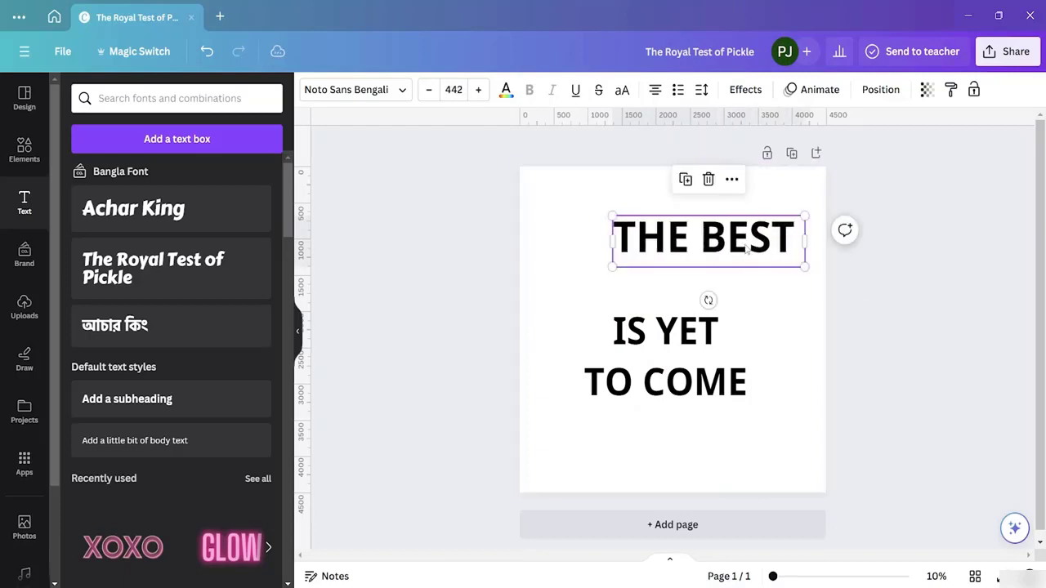
{"action": "left_click_drag", "start_coordinate": [738, 246], "coordinate": [697, 256]}
- Enlarge the IS YET line until it is slightly wider than THE BEST and position it directly beneath that line
{"action": "left_click_drag", "start_coordinate": [698, 337], "coordinate": [784, 351]}
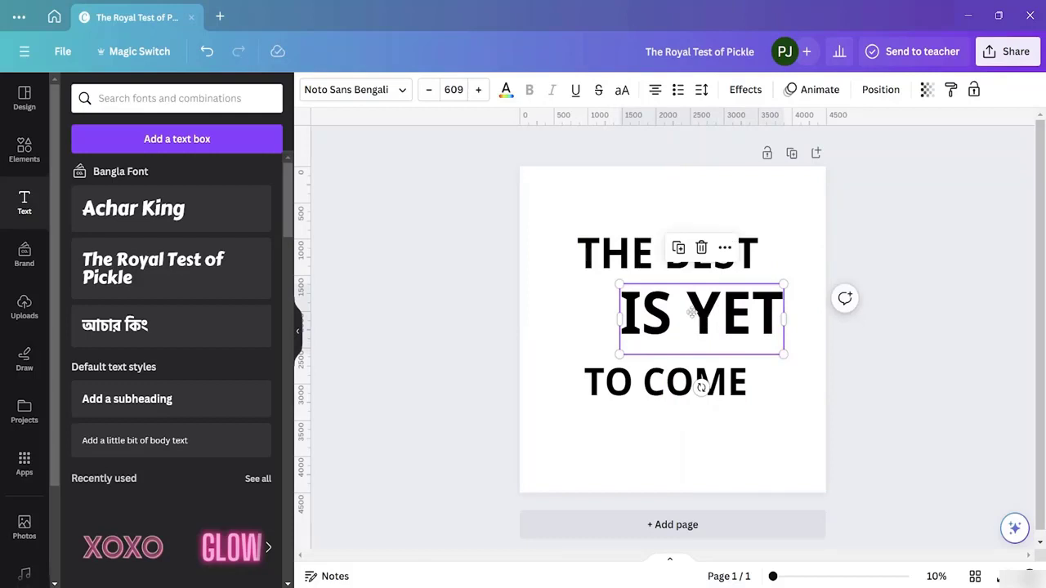
{"action": "left_click_drag", "start_coordinate": [698, 314], "coordinate": [670, 307]}
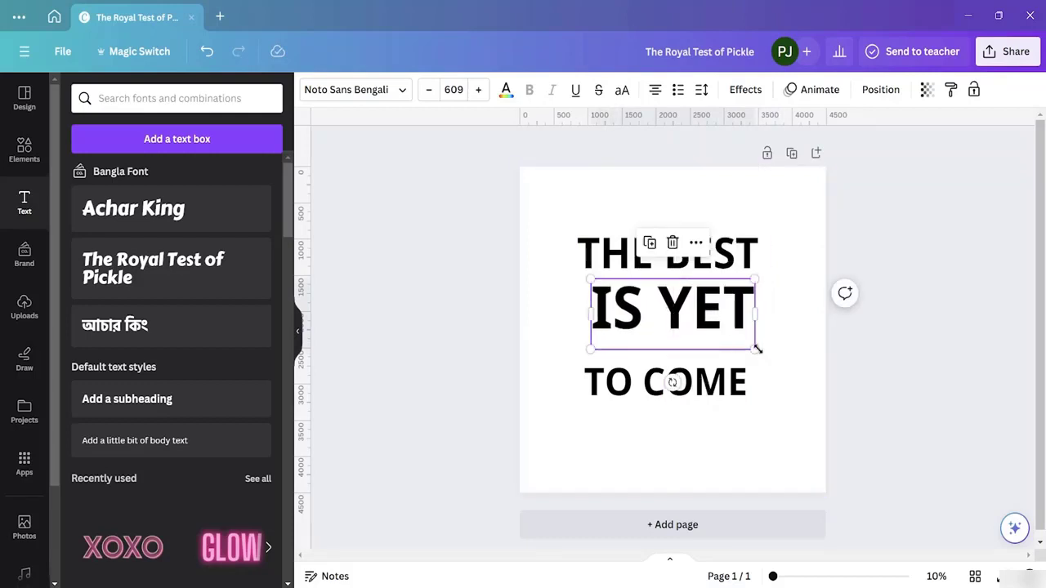
{"action": "left_click_drag", "start_coordinate": [754, 348], "coordinate": [797, 368]}
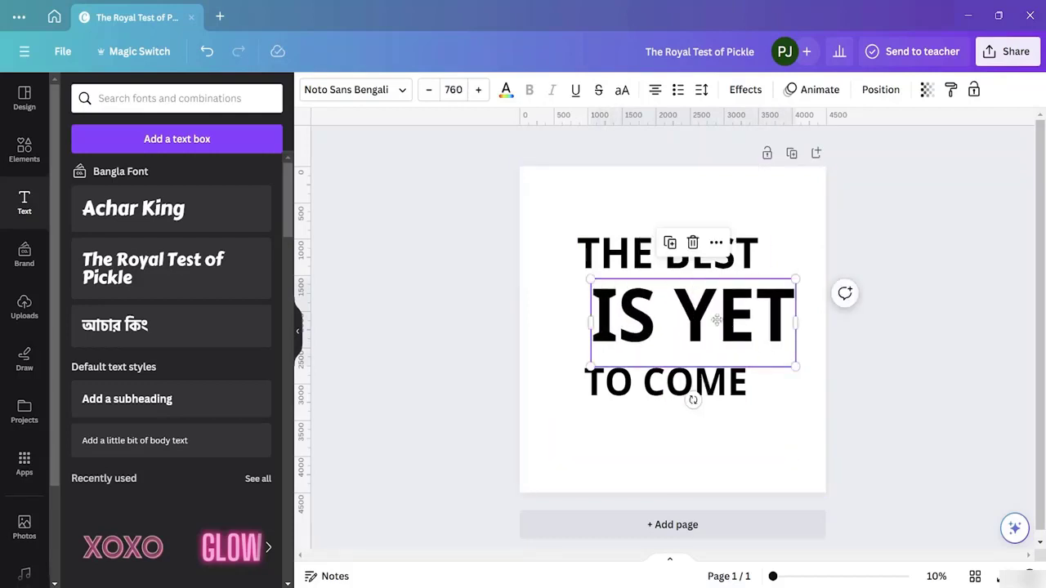
{"action": "left_click_drag", "start_coordinate": [729, 324], "coordinate": [709, 320]}
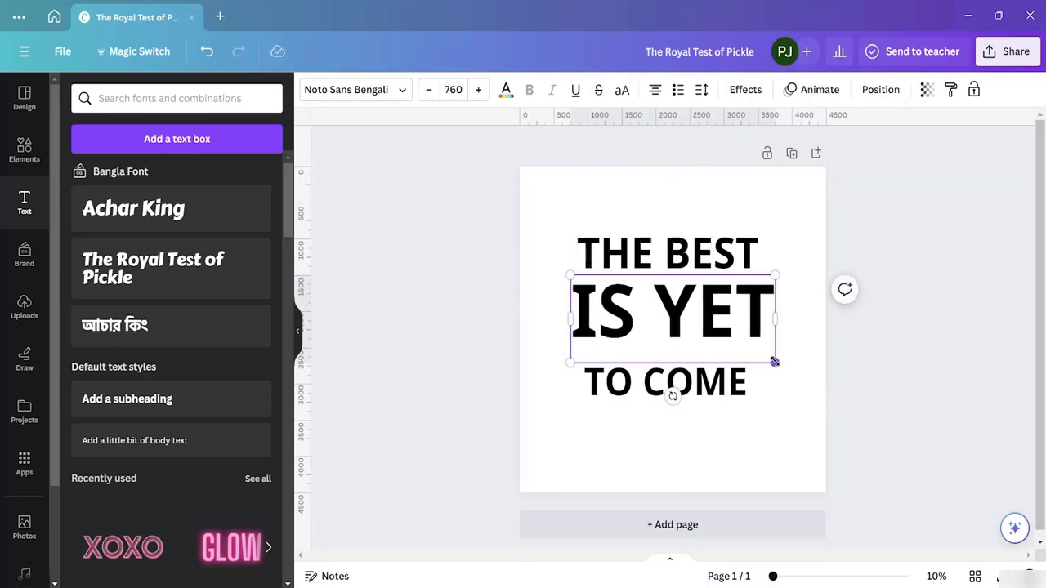
{"action": "mouse_move", "coordinate": [771, 357]}
{"action": "left_mouse_down"}
{"action": "mouse_move", "coordinate": [760, 353]}
{"action": "mouse_move", "coordinate": [770, 358]}
{"action": "left_mouse_up"}
- Enlarge the TO COME line to about the width of IS YET and place it directly below that line
{"action": "left_click", "coordinate": [671, 390]}
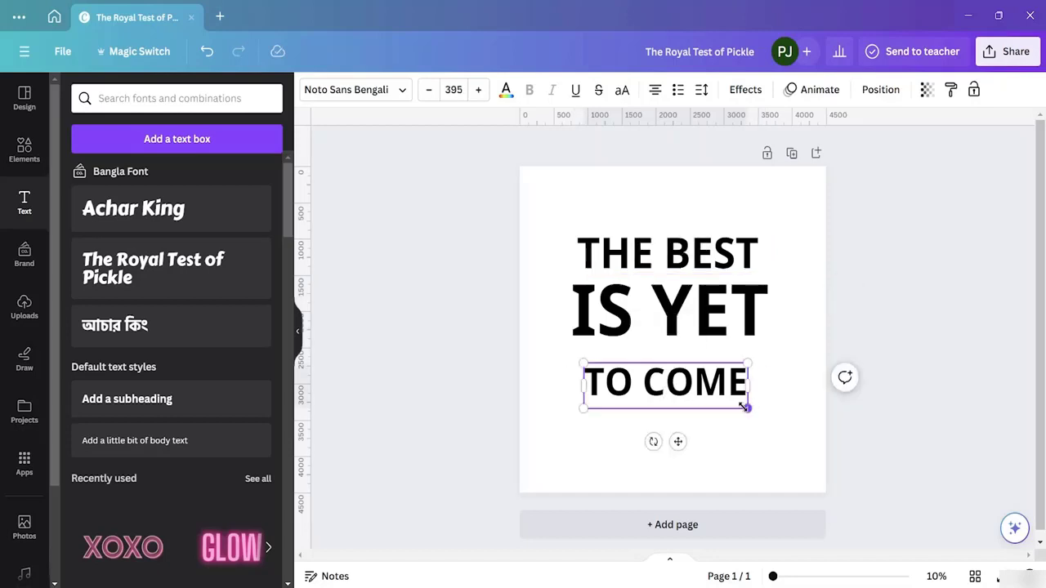
{"action": "left_click_drag", "start_coordinate": [747, 409], "coordinate": [787, 431]}
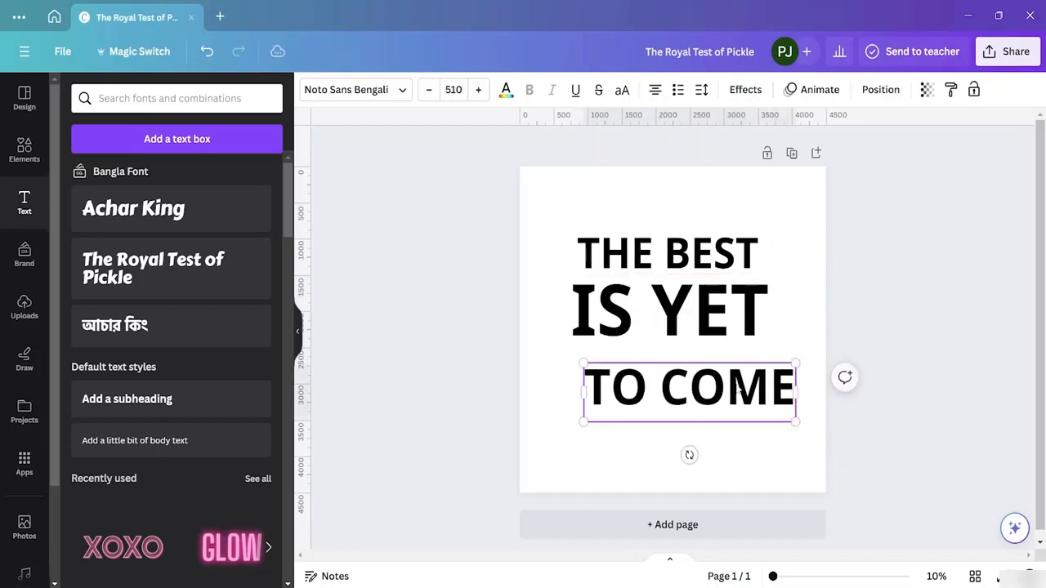
{"action": "left_click_drag", "start_coordinate": [716, 384], "coordinate": [699, 362]}
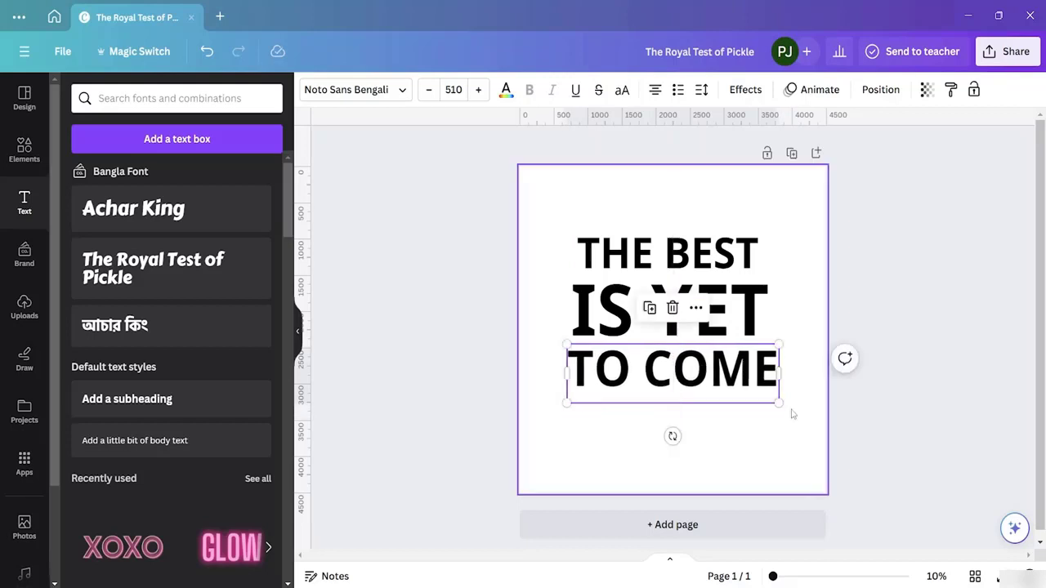
{"action": "left_click_drag", "start_coordinate": [779, 402], "coordinate": [769, 398]}
{"action": "left_click", "coordinate": [805, 403]}
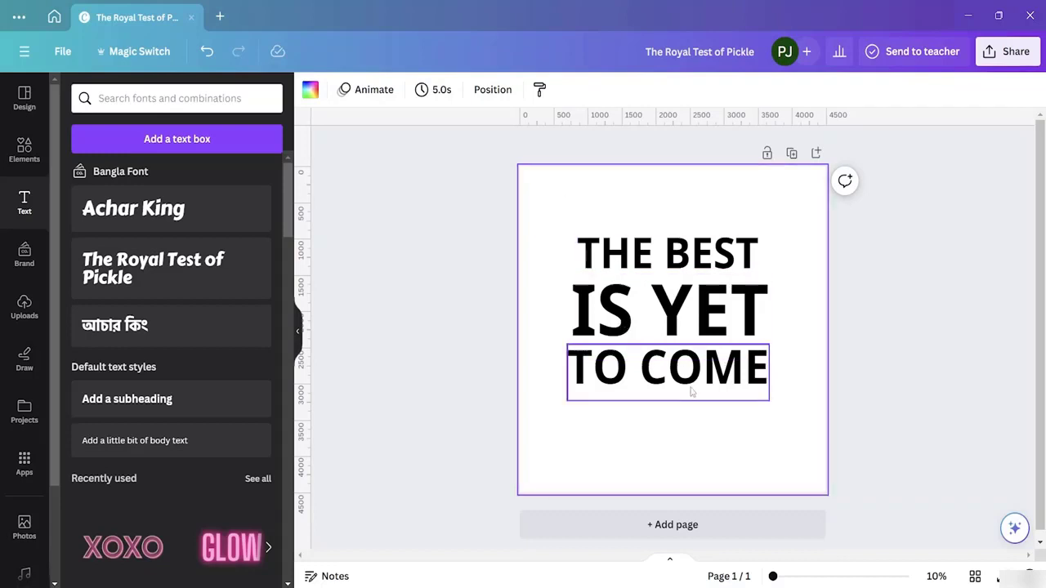
- Select the THE BEST line above the other two lines
{"action": "scroll", "coordinate": [707, 507], "scroll_direction": "down", "scroll_amount": 1}
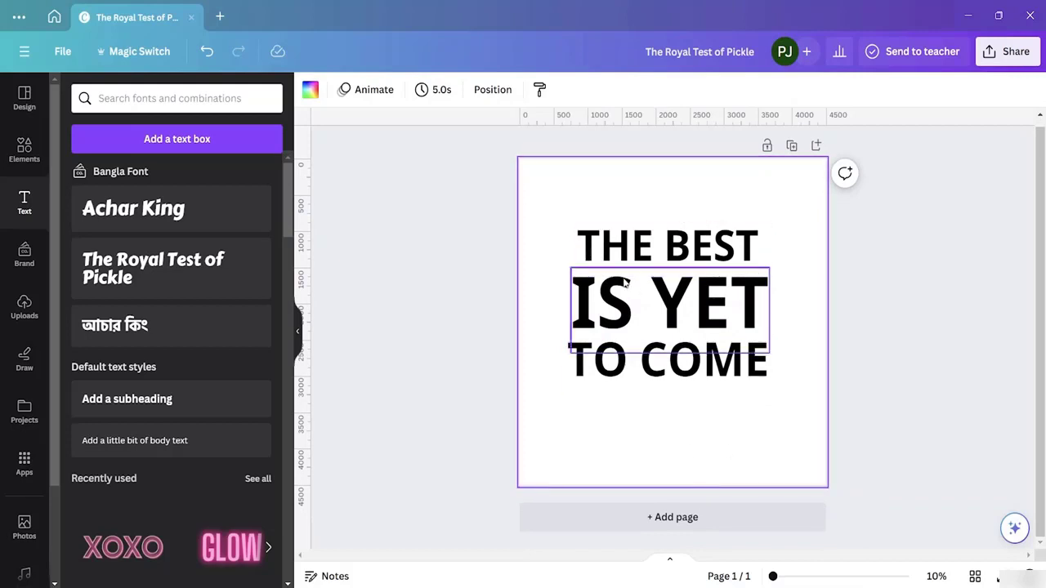
{"action": "left_click", "coordinate": [612, 254]}
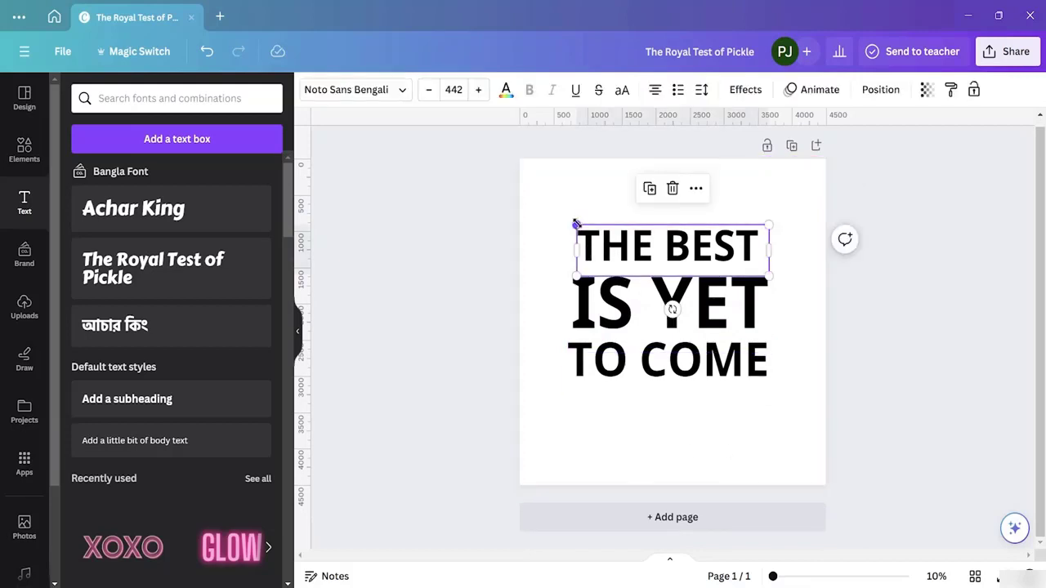
- Enlarge the THE BEST line to font size 465 and position it just above the IS YET line
{"action": "left_click_drag", "start_coordinate": [576, 222], "coordinate": [564, 217]}
{"action": "left_click_drag", "start_coordinate": [770, 221], "coordinate": [771, 215]}
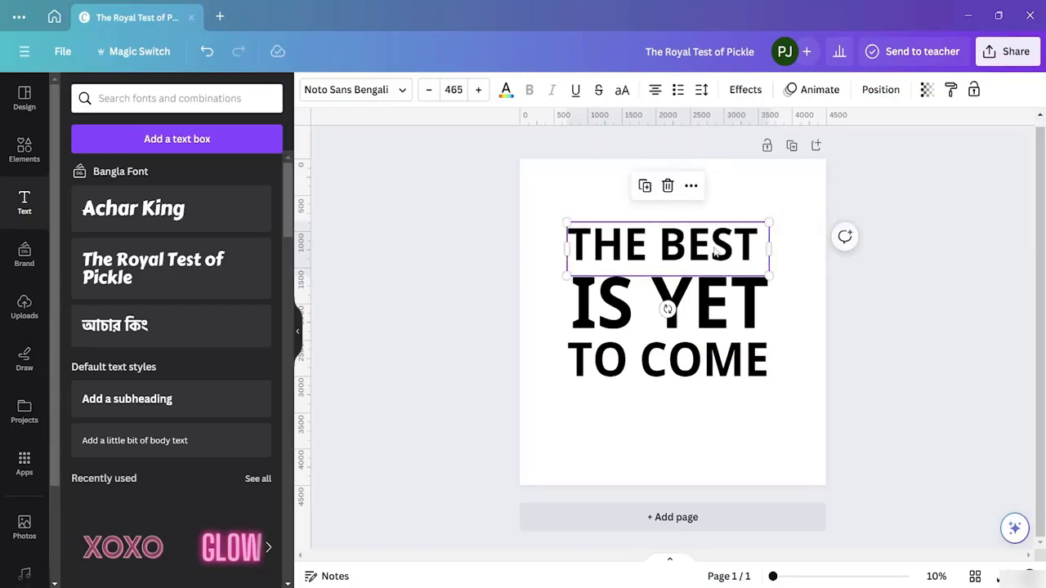
{"action": "mouse_move", "coordinate": [685, 256]}
{"action": "left_mouse_down"}
{"action": "mouse_move", "coordinate": [687, 246]}
{"action": "mouse_move", "coordinate": [688, 258]}
{"action": "left_mouse_up"}
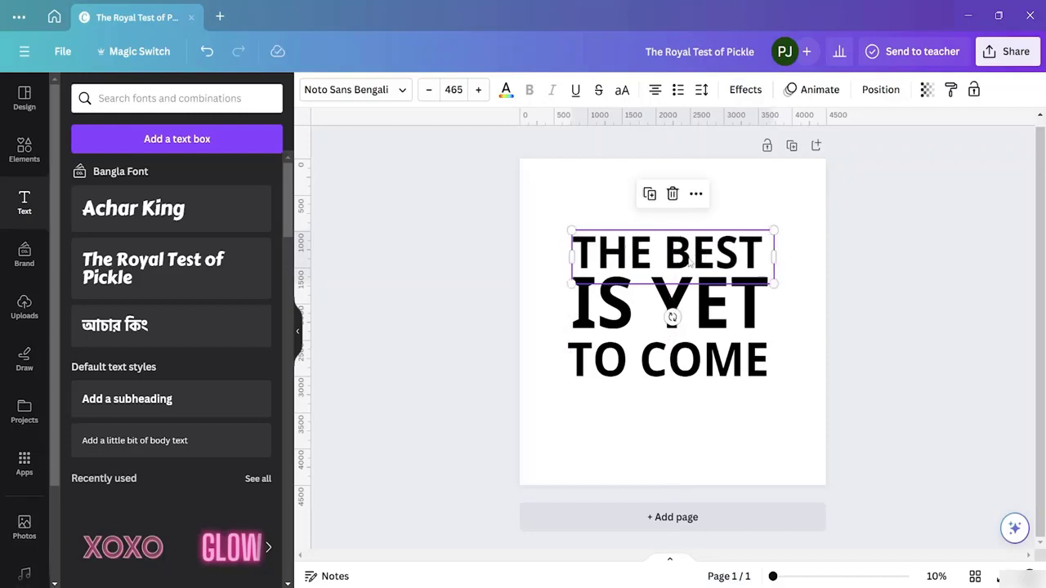
{"action": "left_click", "coordinate": [808, 327]}
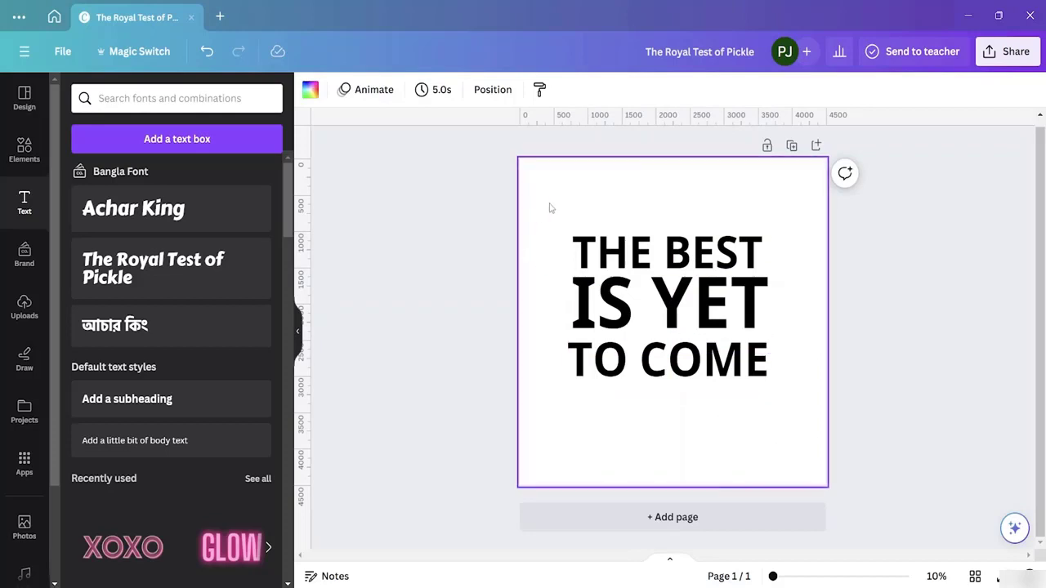
- Copy all three text lines onto a new second page
{"action": "left_click_drag", "start_coordinate": [550, 209], "coordinate": [738, 462]}
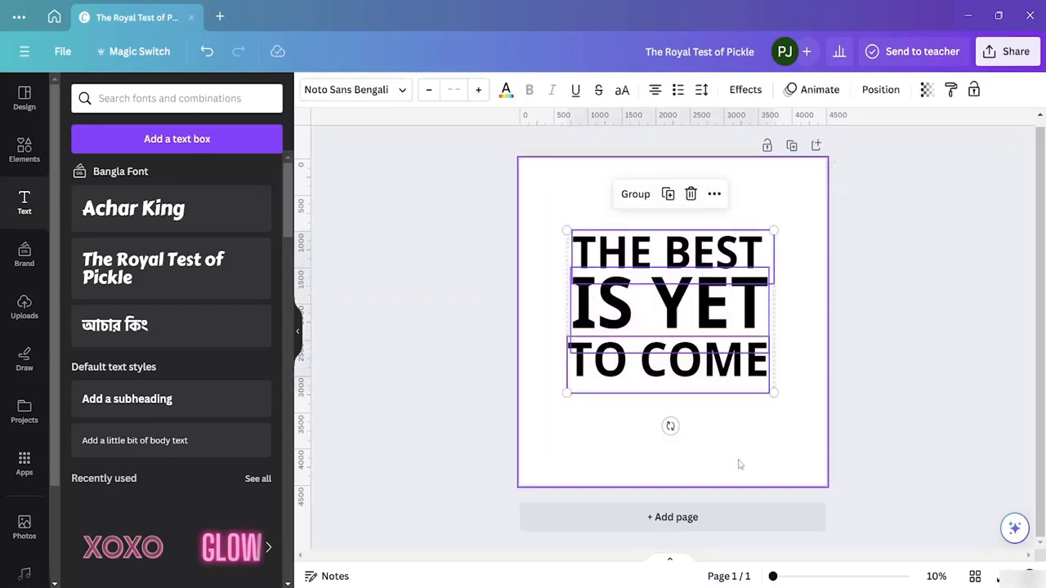
{"action": "left_click", "coordinate": [693, 521]}
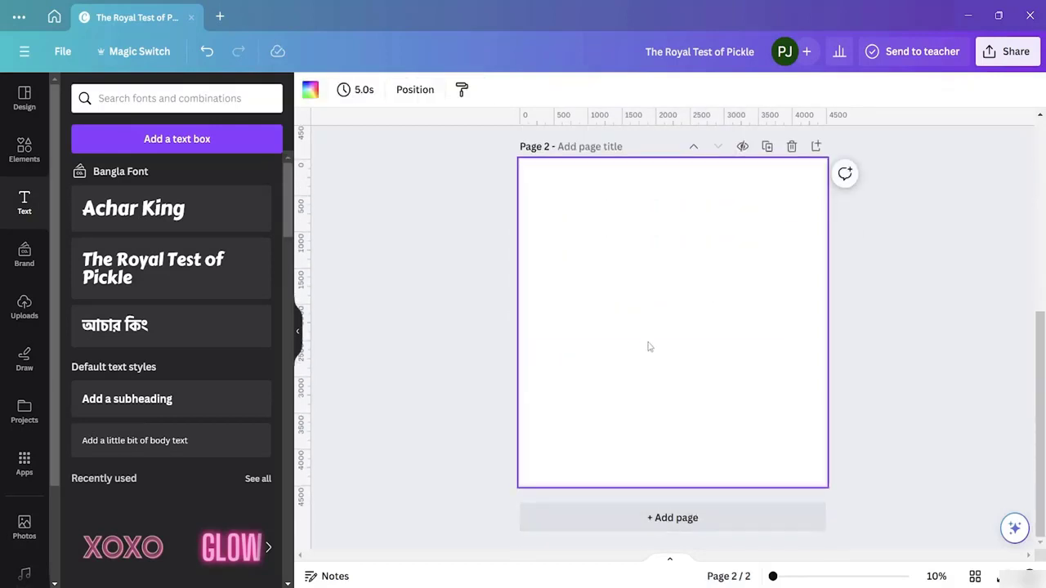
{"action": "key", "text": "ctrl+v"}
{"action": "left_click", "coordinate": [727, 434]}
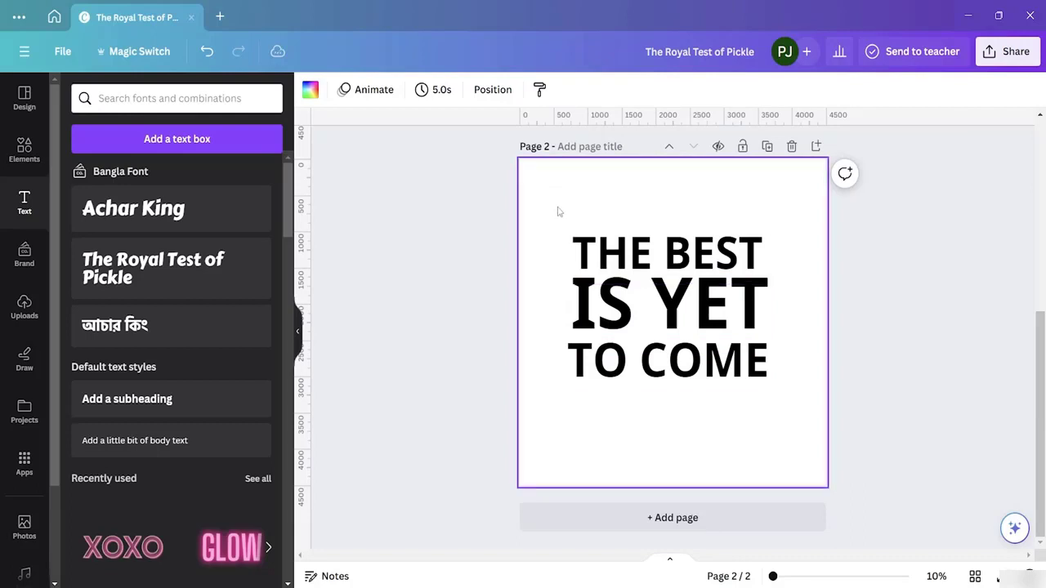
- Apply the Hollow effect with thickness 56 to the THE BEST line on page 2
{"action": "left_click_drag", "start_coordinate": [548, 219], "coordinate": [605, 265]}
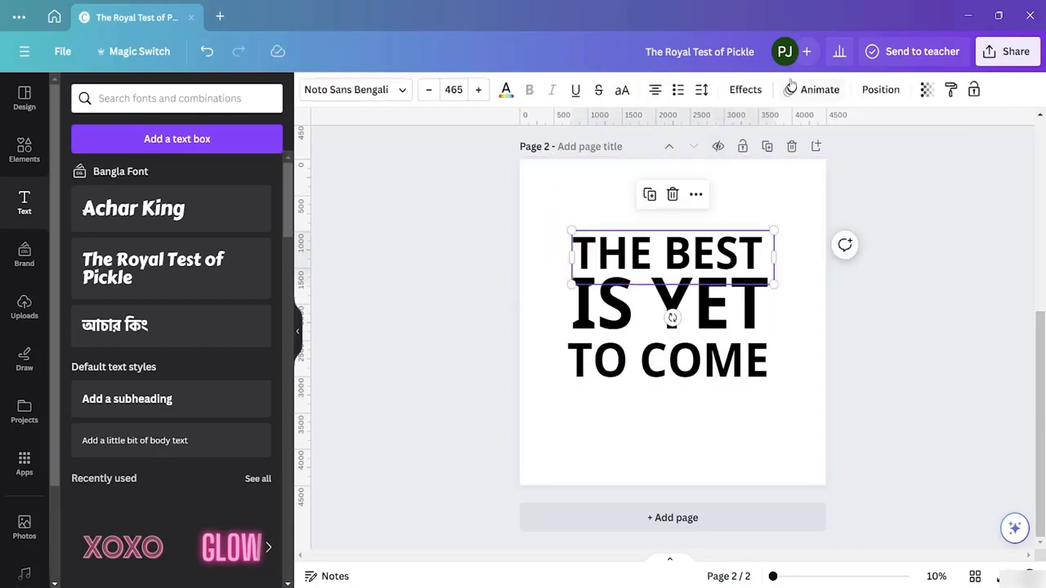
{"action": "left_click", "coordinate": [745, 90]}
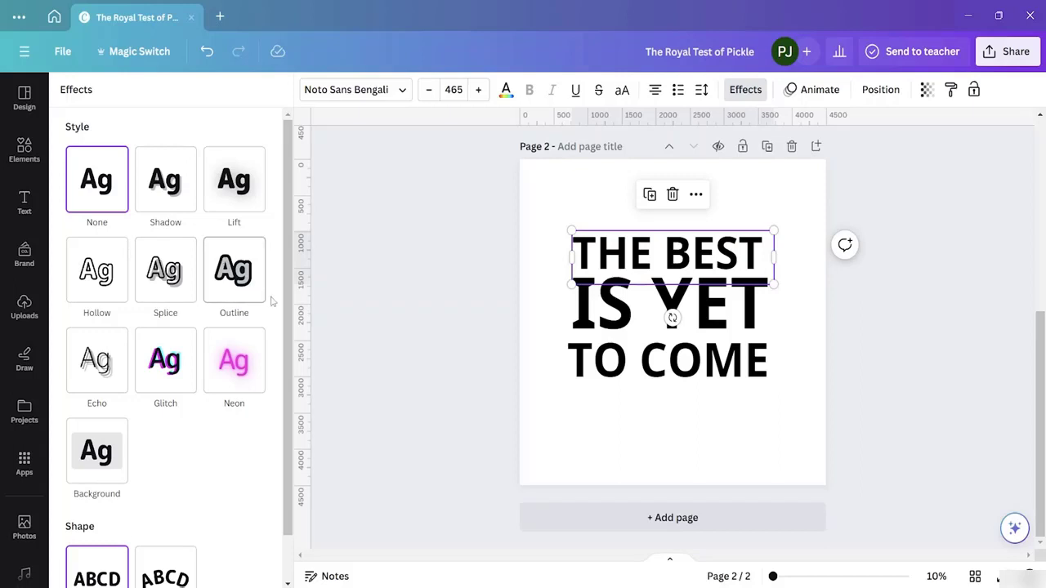
{"action": "left_click", "coordinate": [91, 287]}
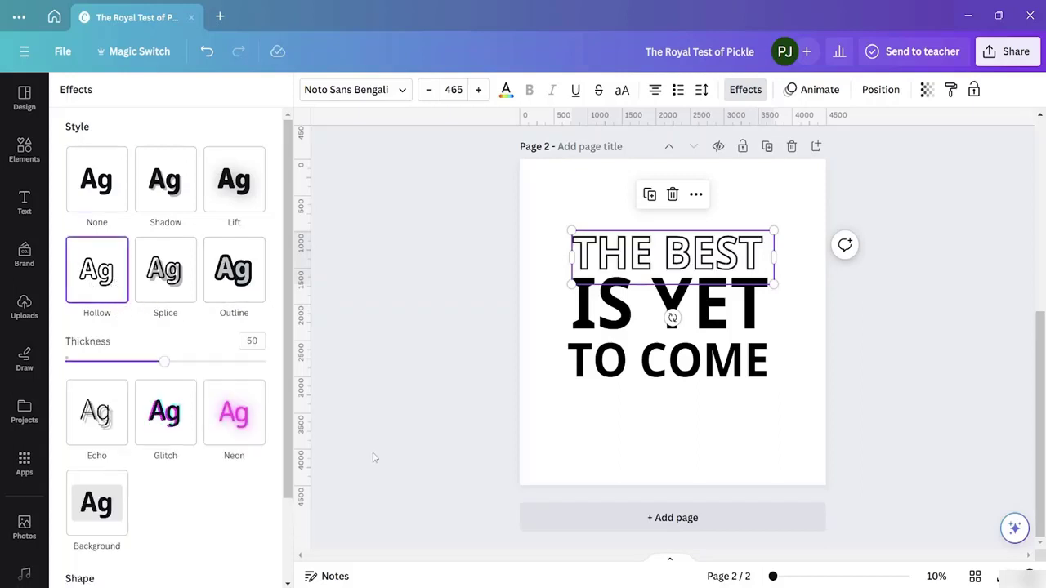
{"action": "mouse_move", "coordinate": [163, 363]}
{"action": "left_mouse_down"}
{"action": "mouse_move", "coordinate": [136, 365]}
{"action": "mouse_move", "coordinate": [178, 371]}
{"action": "left_mouse_up"}
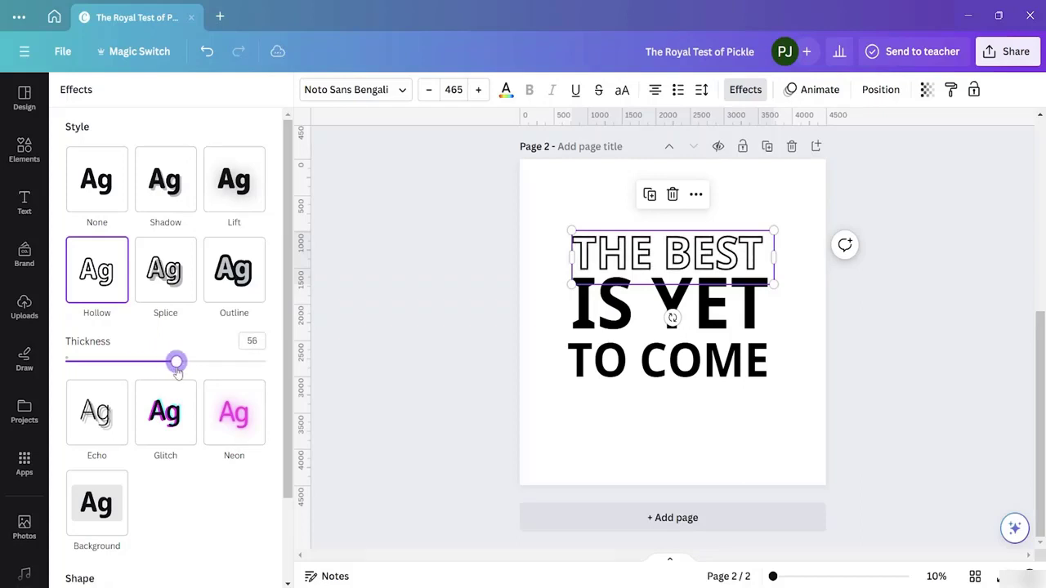
- Apply the Hollow effect with thickness 42 to the IS YET line on page 2
{"action": "left_click", "coordinate": [624, 325]}
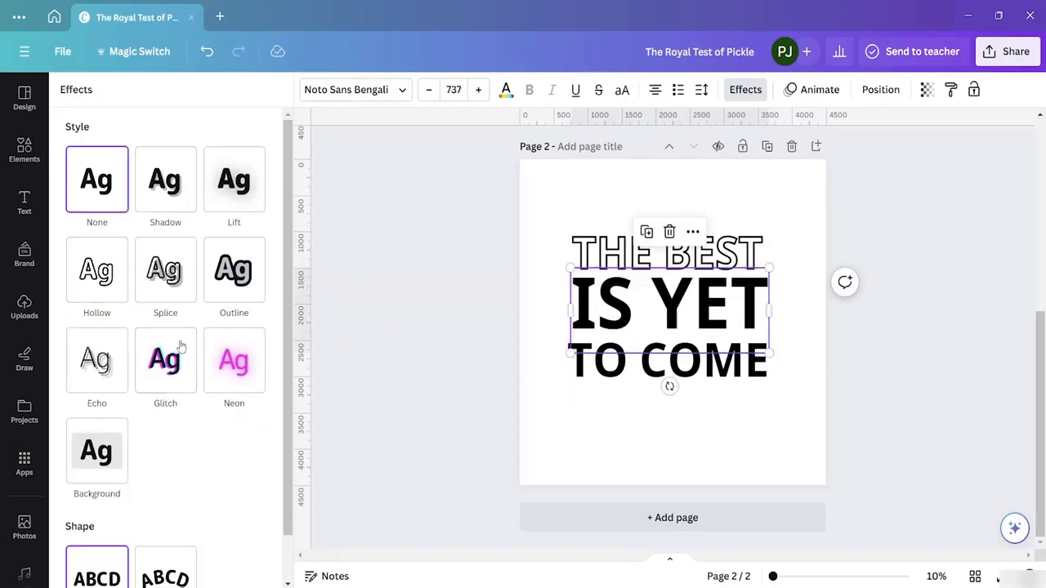
{"action": "scroll", "coordinate": [203, 473], "scroll_direction": "down", "scroll_amount": 2}
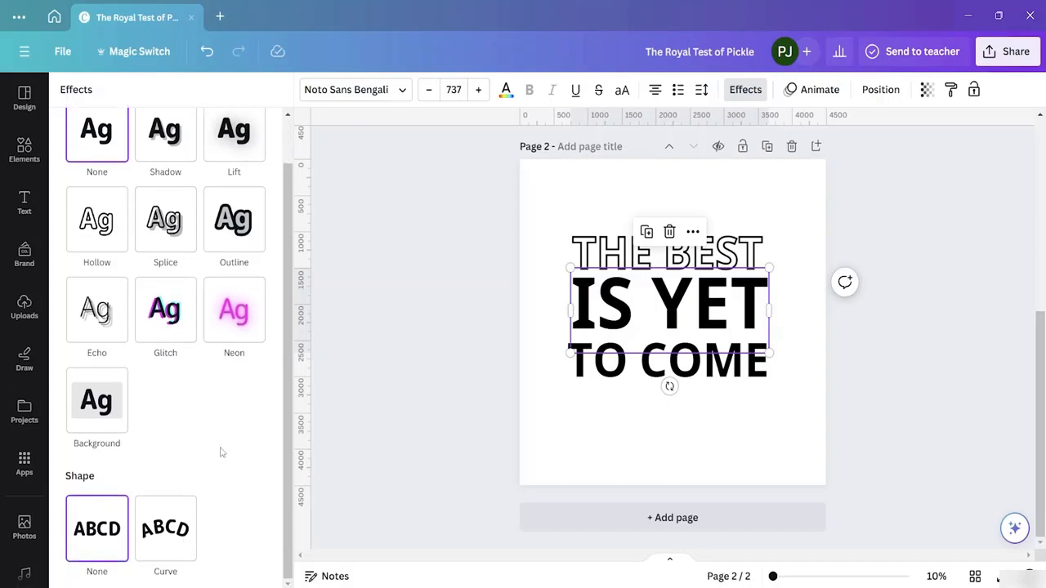
{"action": "scroll", "coordinate": [218, 450], "scroll_direction": "up", "scroll_amount": 2}
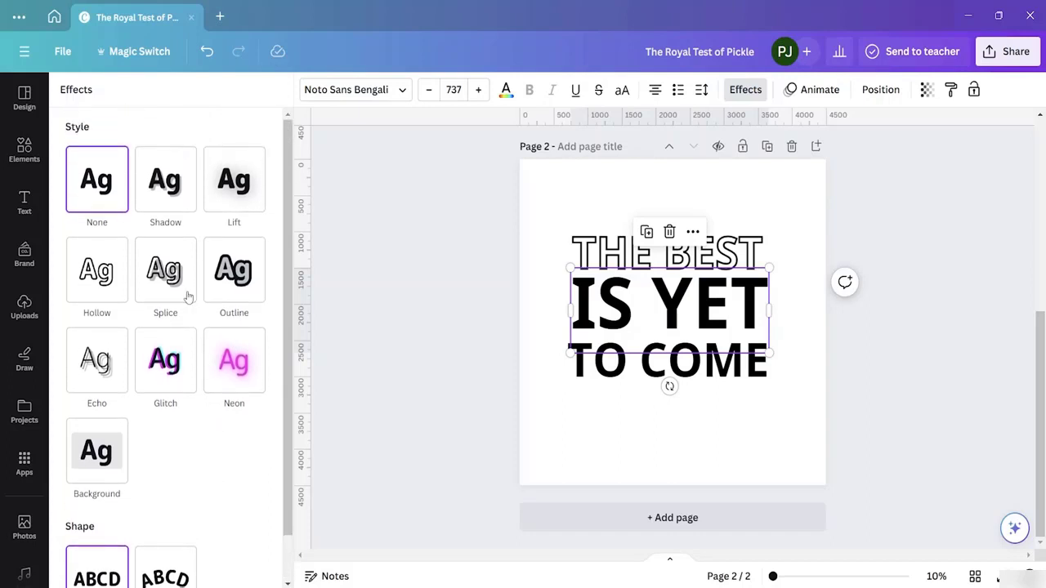
{"action": "left_click", "coordinate": [107, 286]}
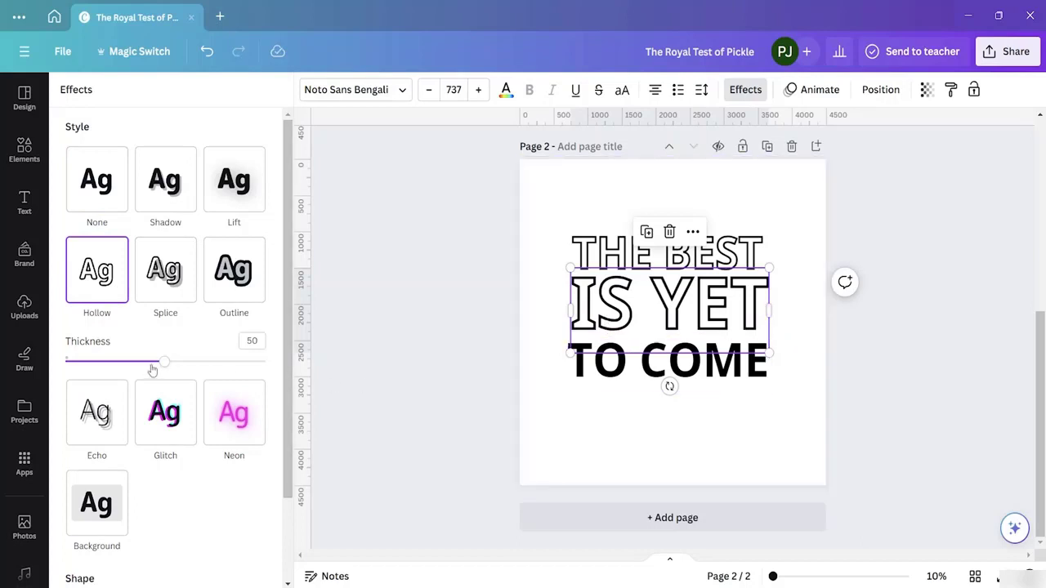
{"action": "mouse_move", "coordinate": [166, 367]}
{"action": "left_mouse_down"}
{"action": "mouse_move", "coordinate": [193, 367]}
{"action": "mouse_move", "coordinate": [148, 362]}
{"action": "left_mouse_up"}
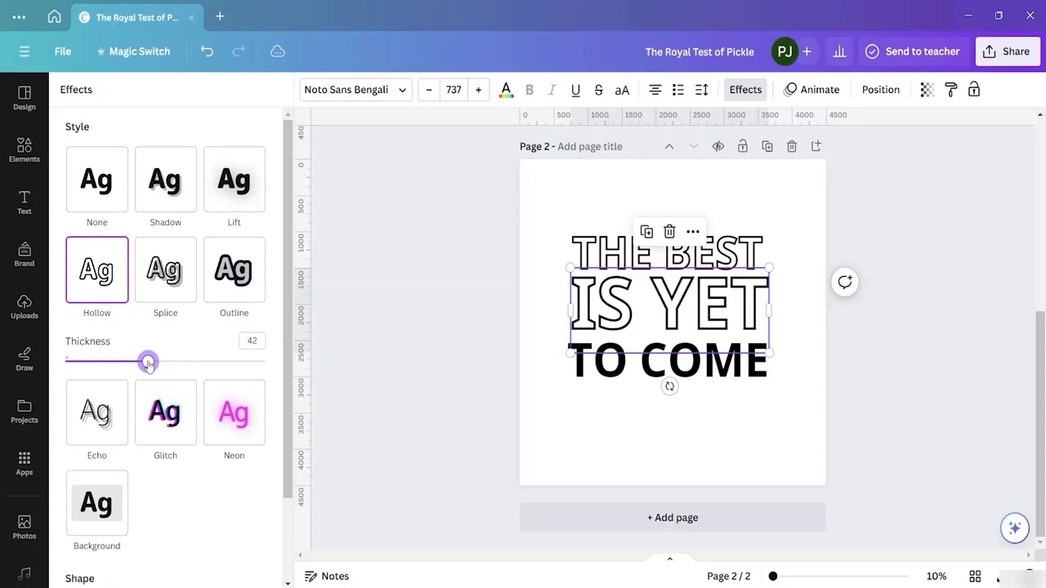
- Apply the Hollow effect with its default thickness to the TO COME line on page 2
{"action": "left_click", "coordinate": [610, 371]}
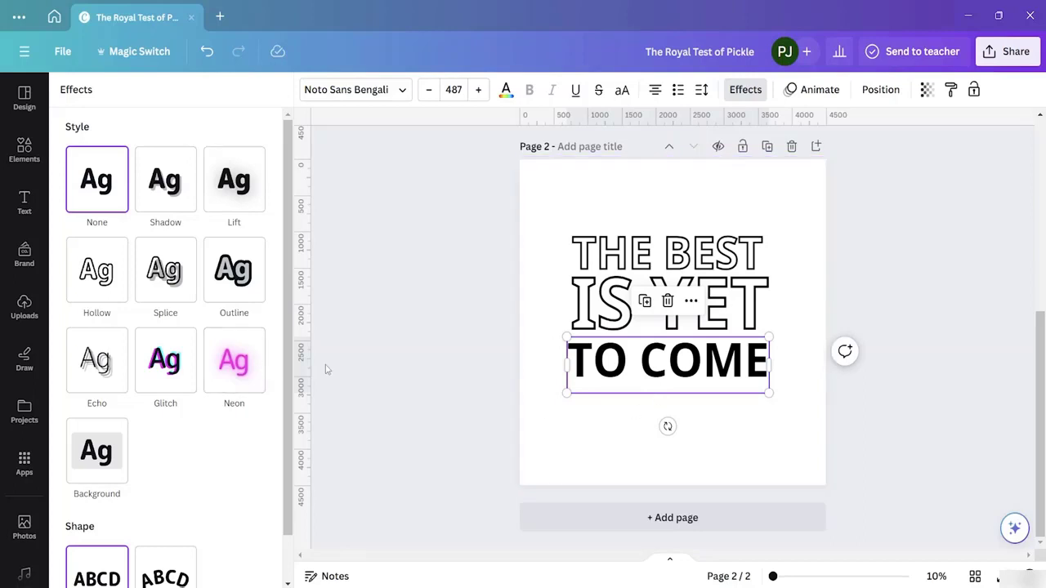
{"action": "left_click", "coordinate": [110, 296]}
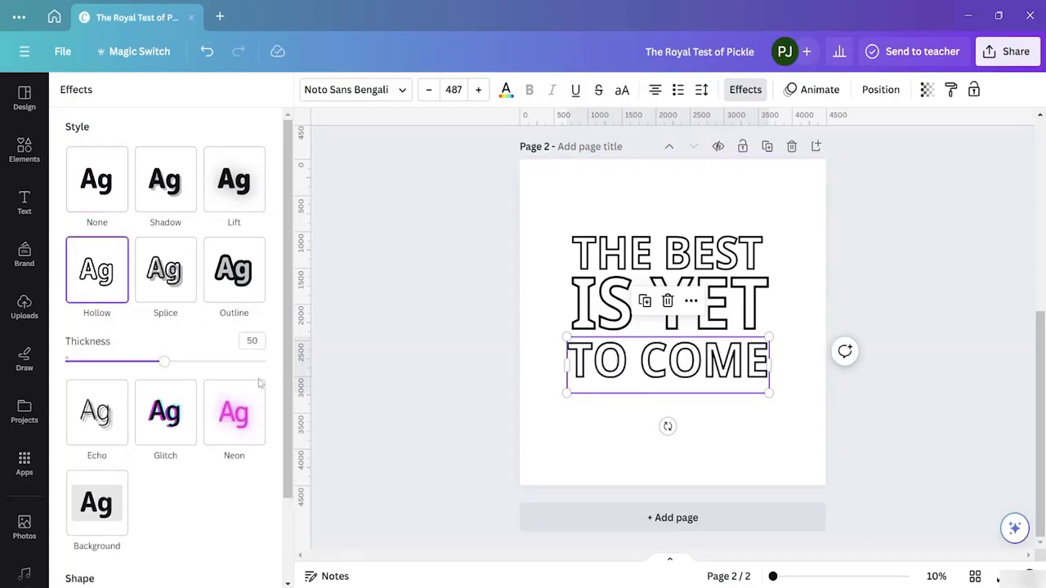
{"action": "left_click", "coordinate": [771, 456]}
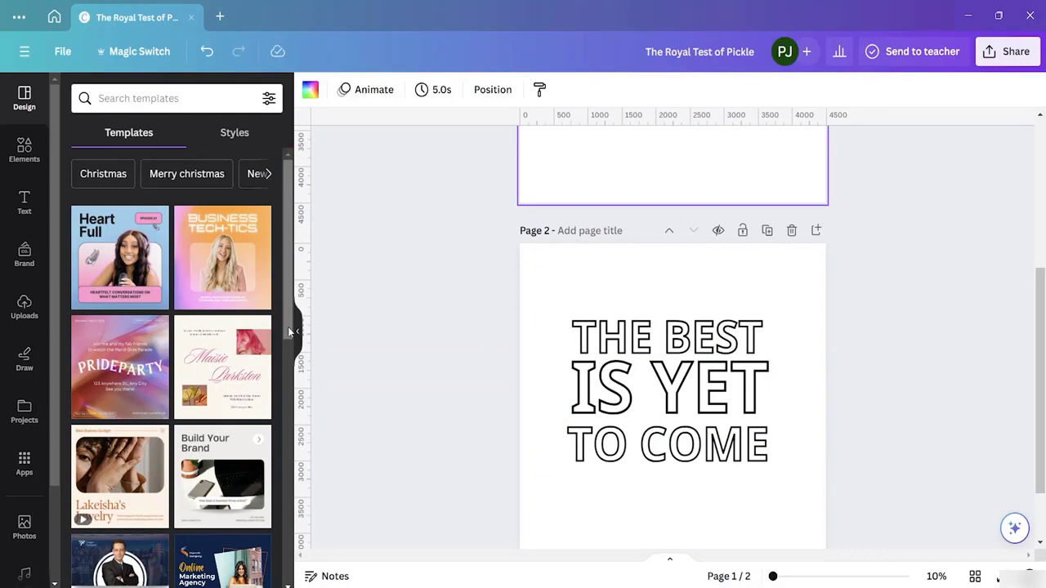
- Collapse the side panel and group the three hollow text lines on page 2
{"action": "left_click", "coordinate": [292, 329]}
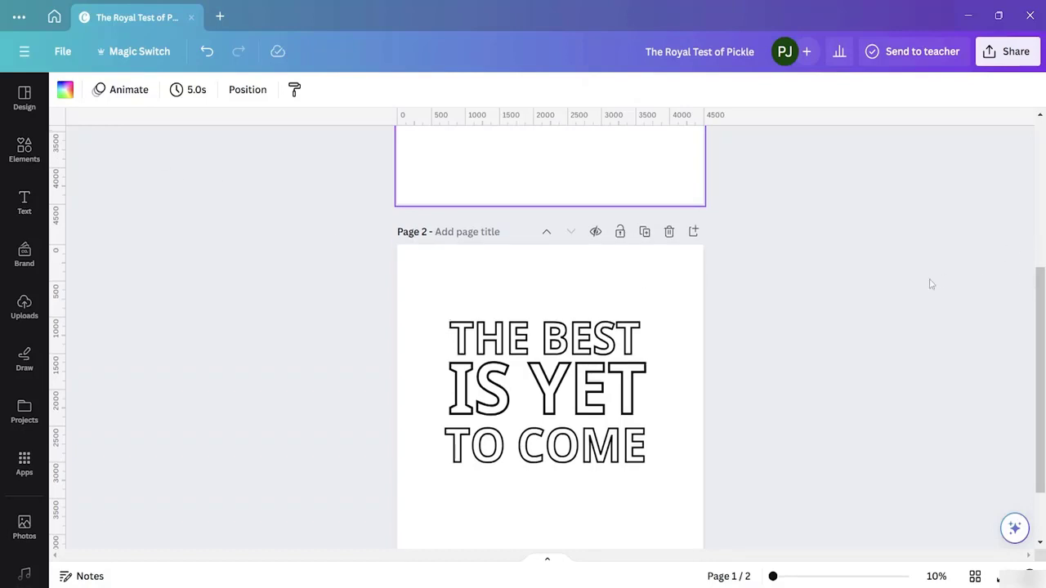
{"action": "scroll", "coordinate": [842, 269], "scroll_direction": "up", "scroll_amount": 4}
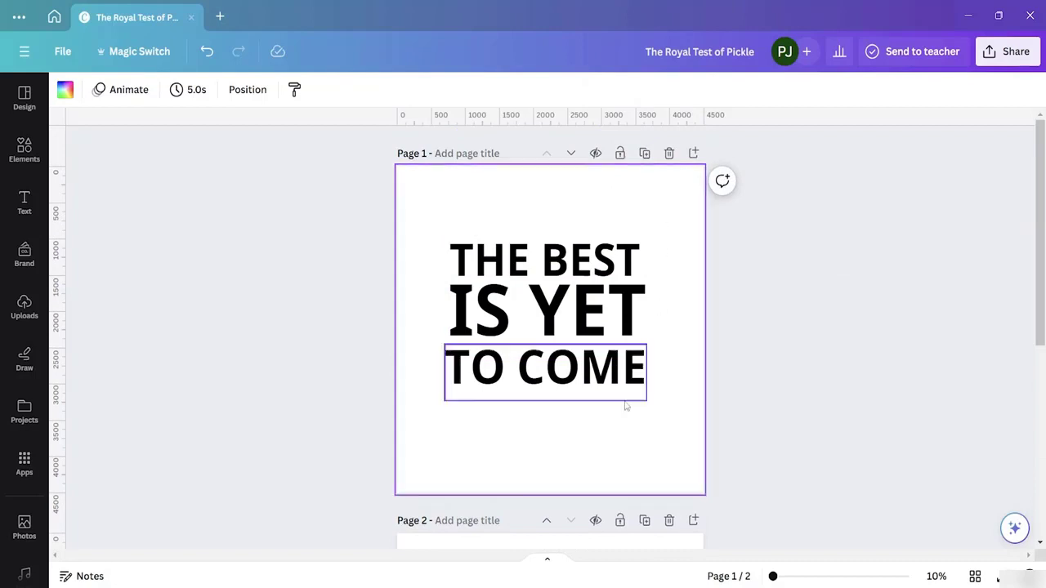
{"action": "scroll", "coordinate": [812, 355], "scroll_direction": "down", "scroll_amount": 4}
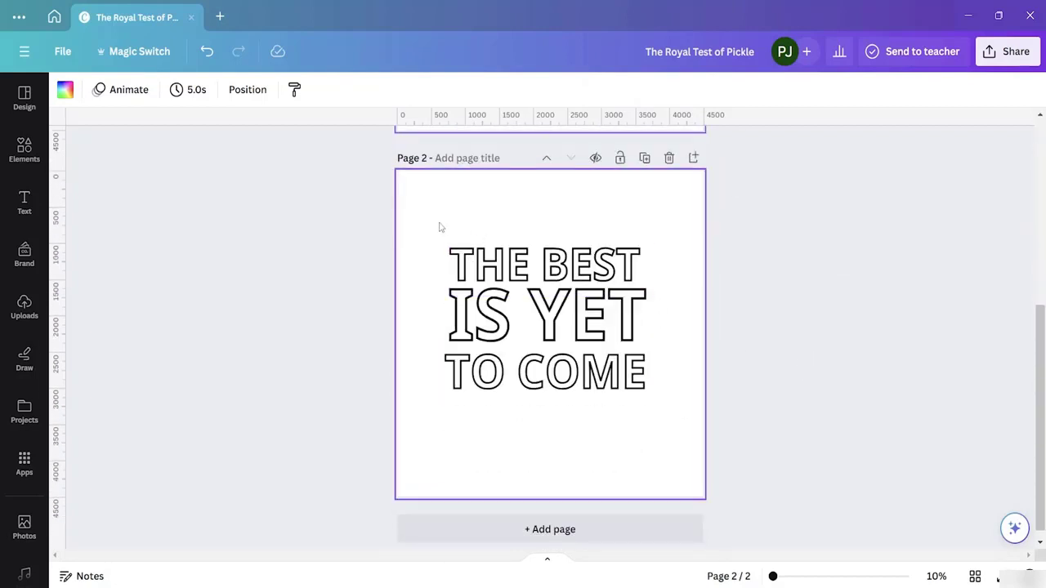
{"action": "left_click_drag", "start_coordinate": [428, 226], "coordinate": [654, 466]}
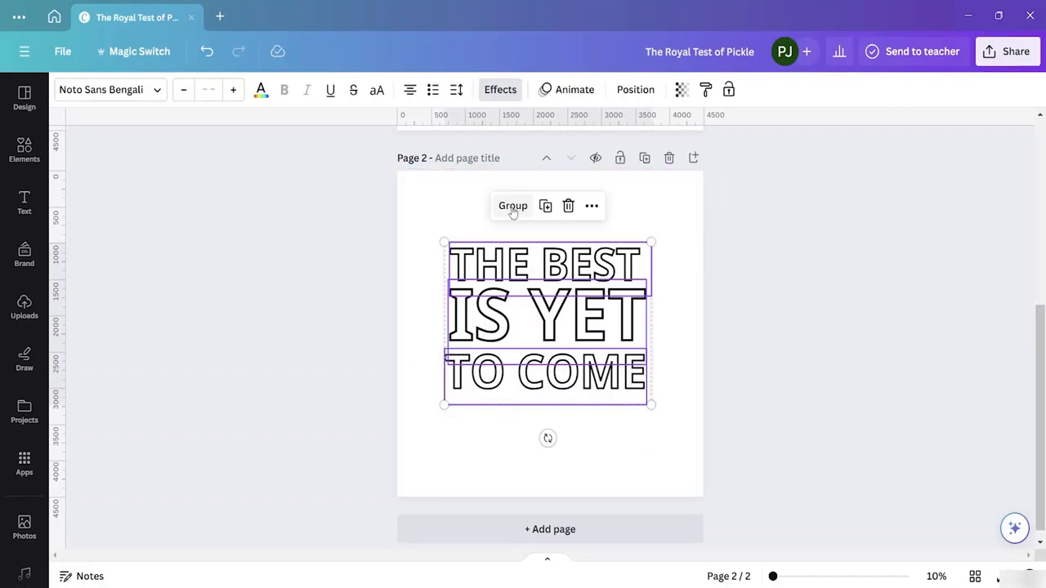
{"action": "right_click", "coordinate": [574, 338]}
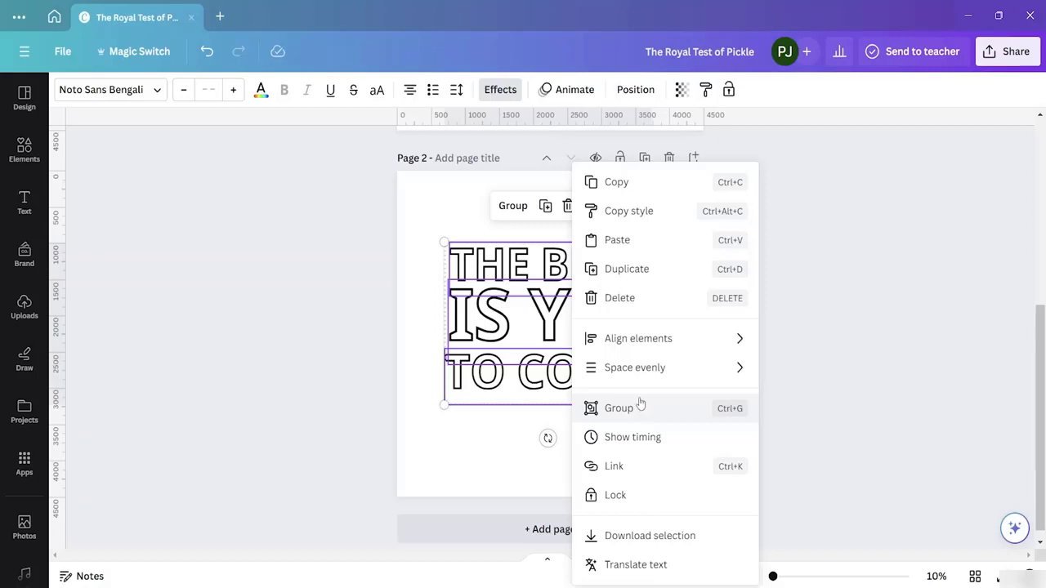
{"action": "left_click", "coordinate": [643, 413]}
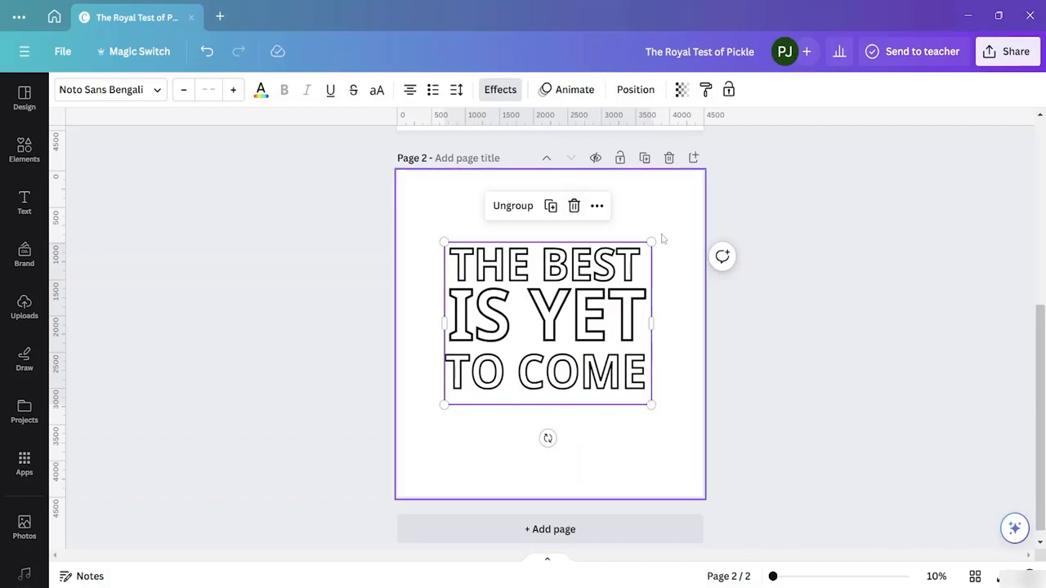
{"action": "scroll", "coordinate": [679, 249], "scroll_direction": "up", "scroll_amount": 1}
{"action": "scroll", "coordinate": [679, 248], "scroll_direction": "up", "scroll_amount": 3}
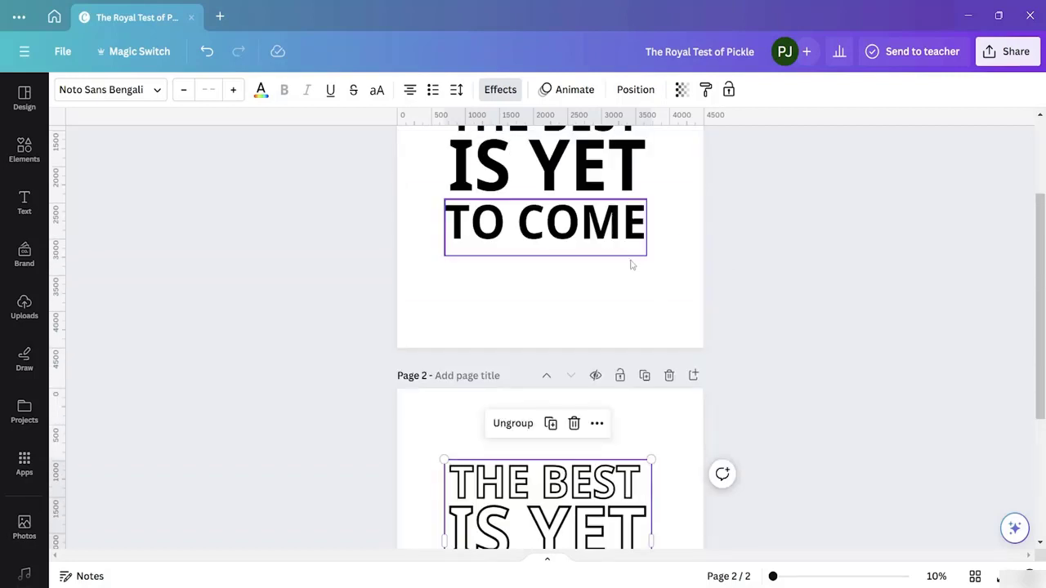
{"action": "left_click", "coordinate": [567, 222]}
{"action": "scroll", "coordinate": [586, 430], "scroll_direction": "down", "scroll_amount": 4}
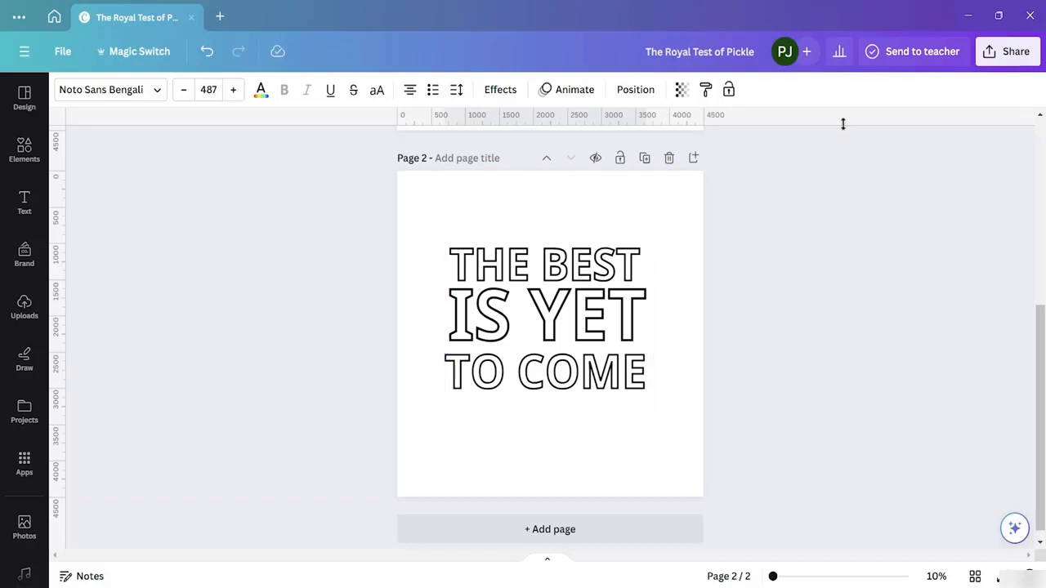
- Open the design's download settings and choose PNG as the file type
{"action": "left_click", "coordinate": [987, 61]}
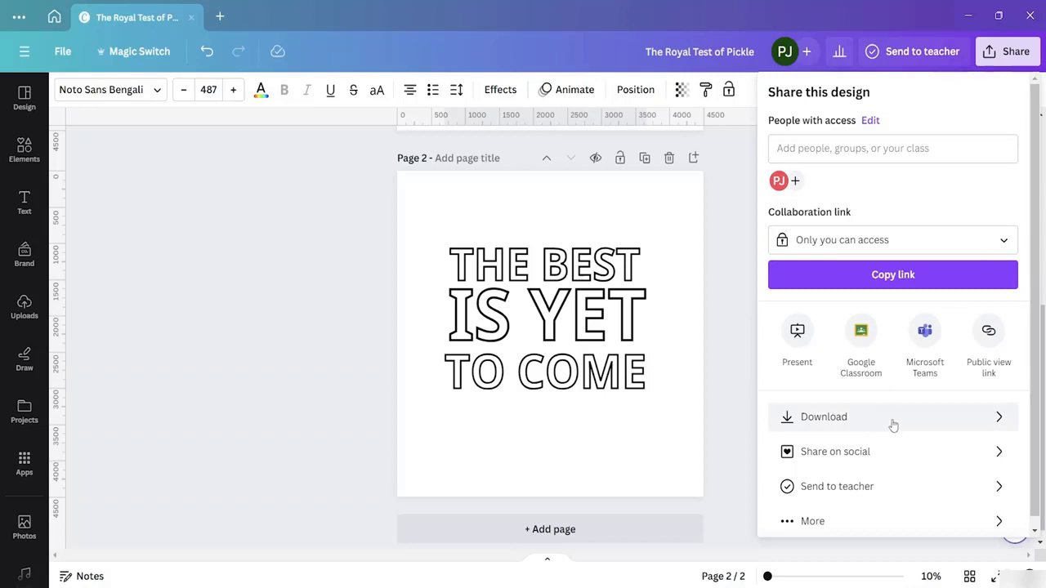
{"action": "left_click", "coordinate": [984, 425]}
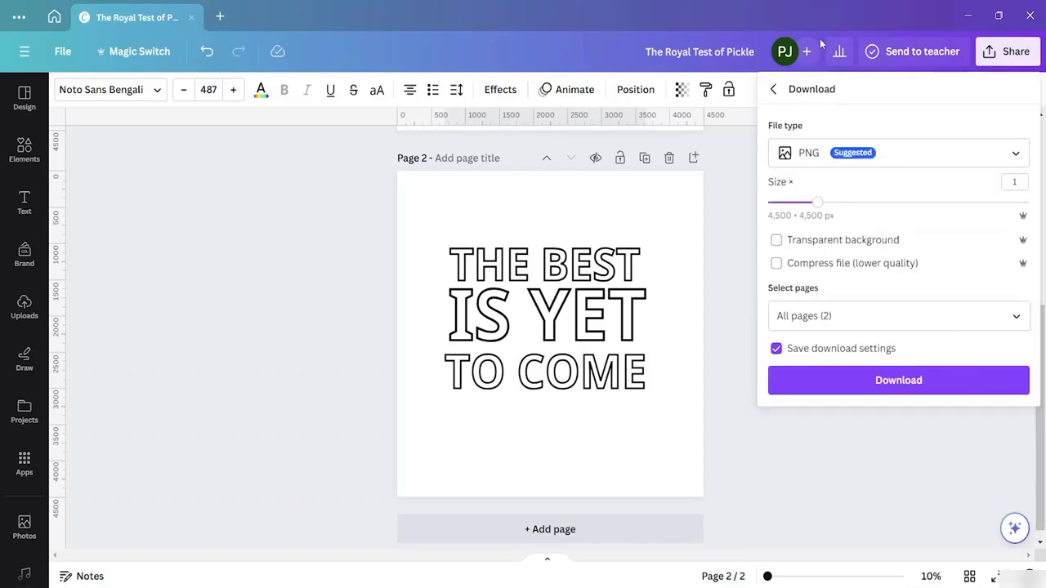
{"action": "left_click", "coordinate": [991, 159]}
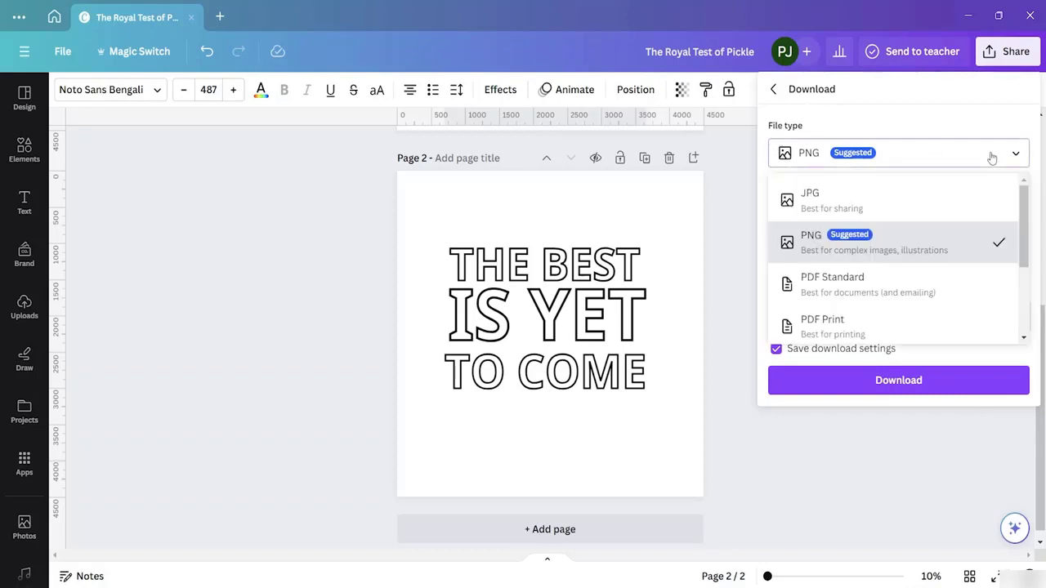
{"action": "left_click", "coordinate": [970, 242]}
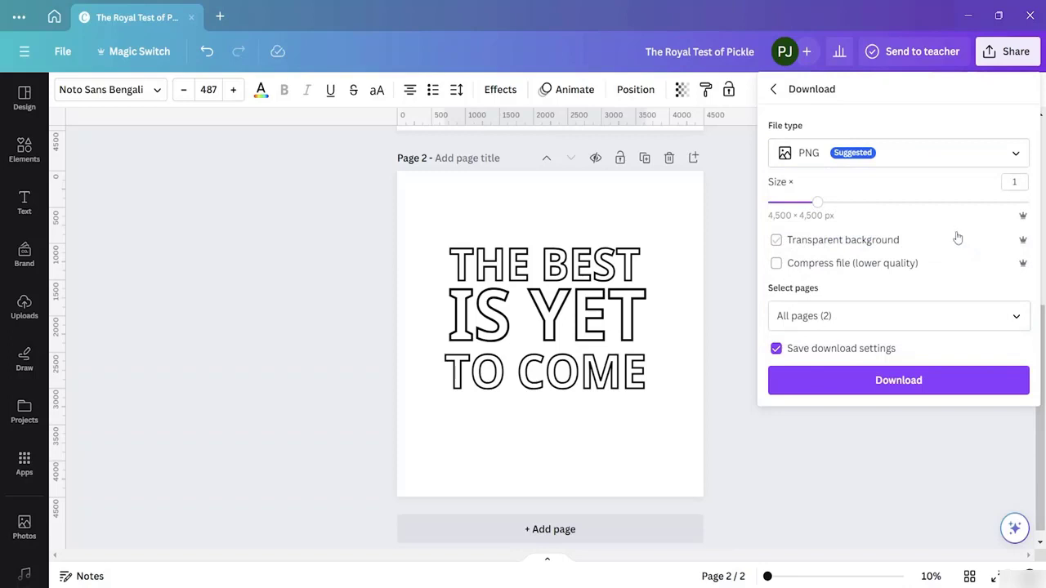
- Limit the download to page 2 only
{"action": "left_click", "coordinate": [911, 323]}
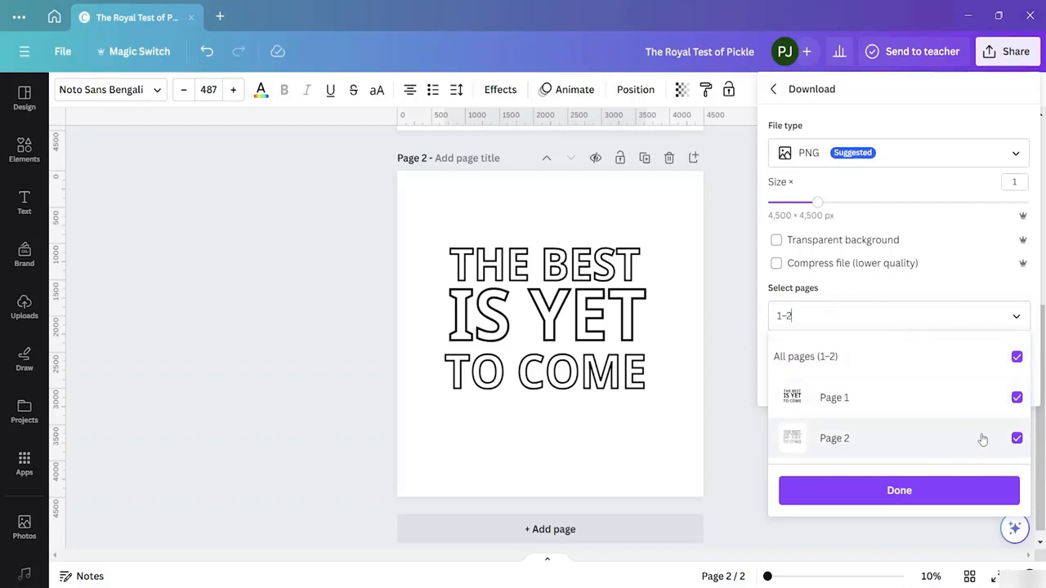
{"action": "left_click", "coordinate": [979, 441]}
{"action": "left_click", "coordinate": [1015, 440]}
{"action": "left_click", "coordinate": [1012, 399]}
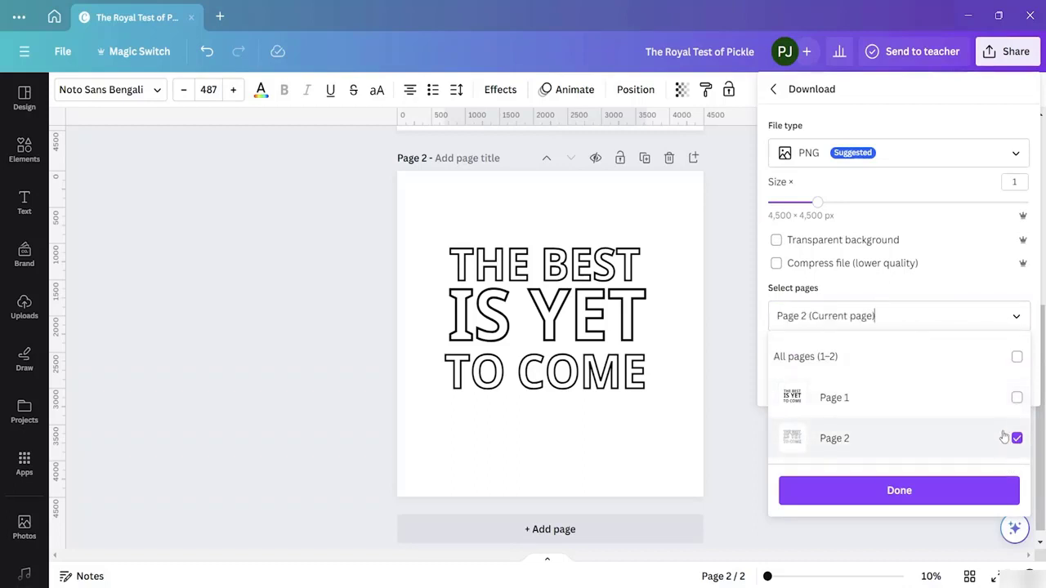
{"action": "left_click", "coordinate": [919, 494]}
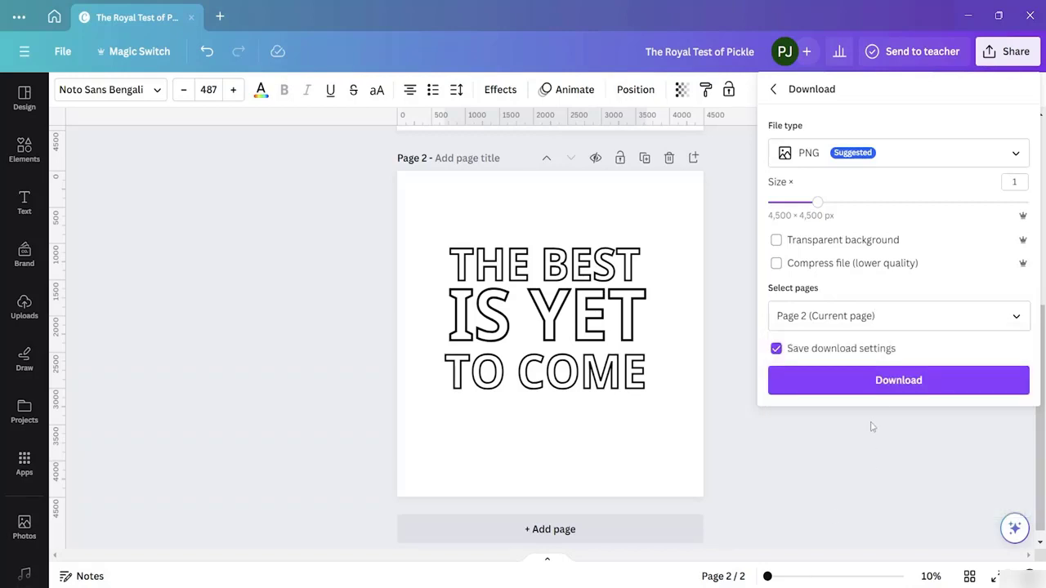
- Download page 2 and save the PNG as "File 1" in the Downloads folder, then dismiss the download panel
{"action": "left_click", "coordinate": [880, 381]}
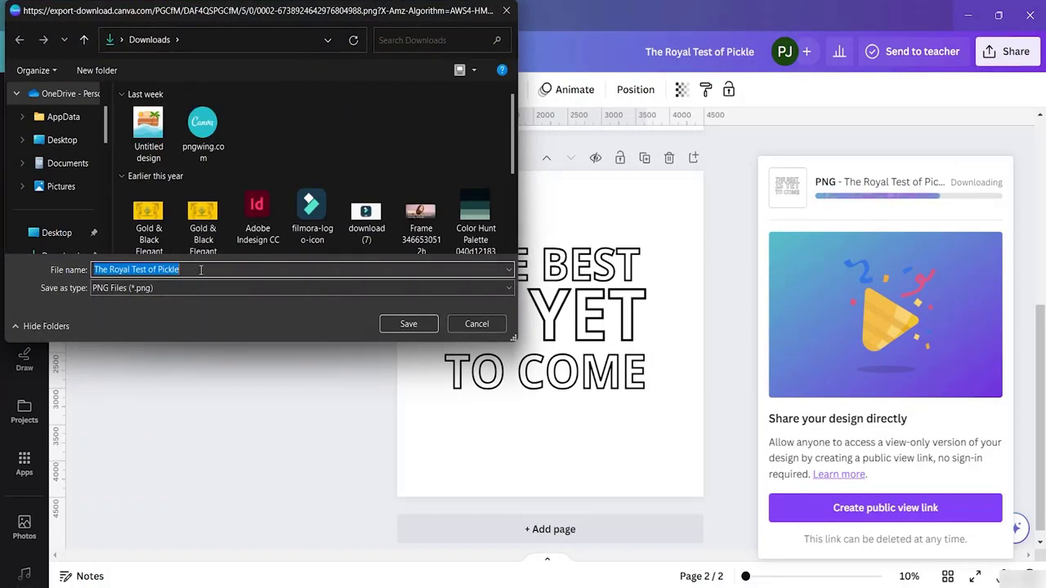
{"action": "key", "text": "BackSpace"}
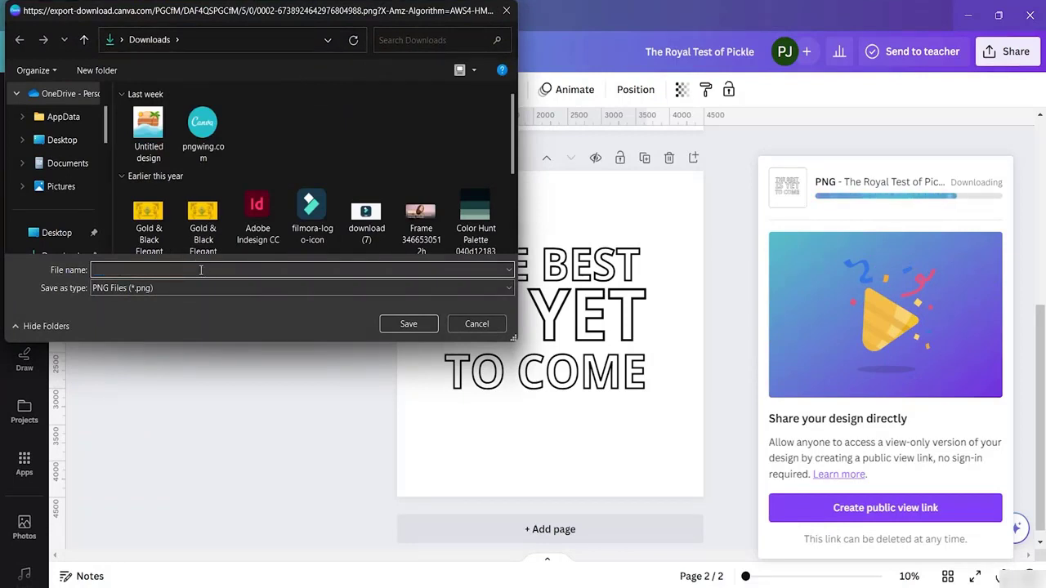
{"action": "type", "text": "fILE"}
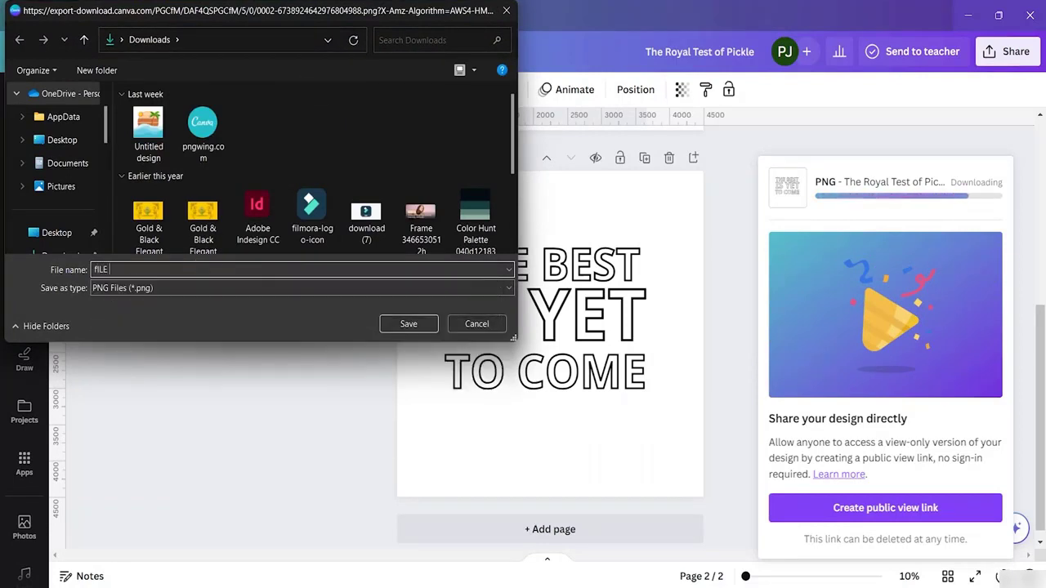
{"action": "key", "text": "BackSpace"}
{"action": "key", "text": "BackSpace"}
{"action": "key", "text": "BackSpace"}
{"action": "key", "text": "BackSpace"}
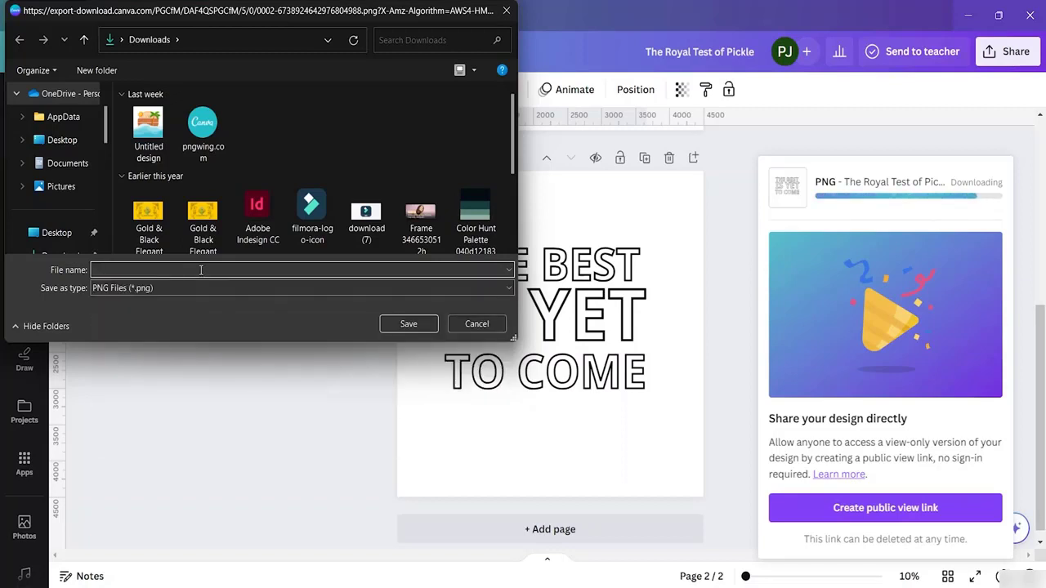
{"action": "type", "text": "File 1"}
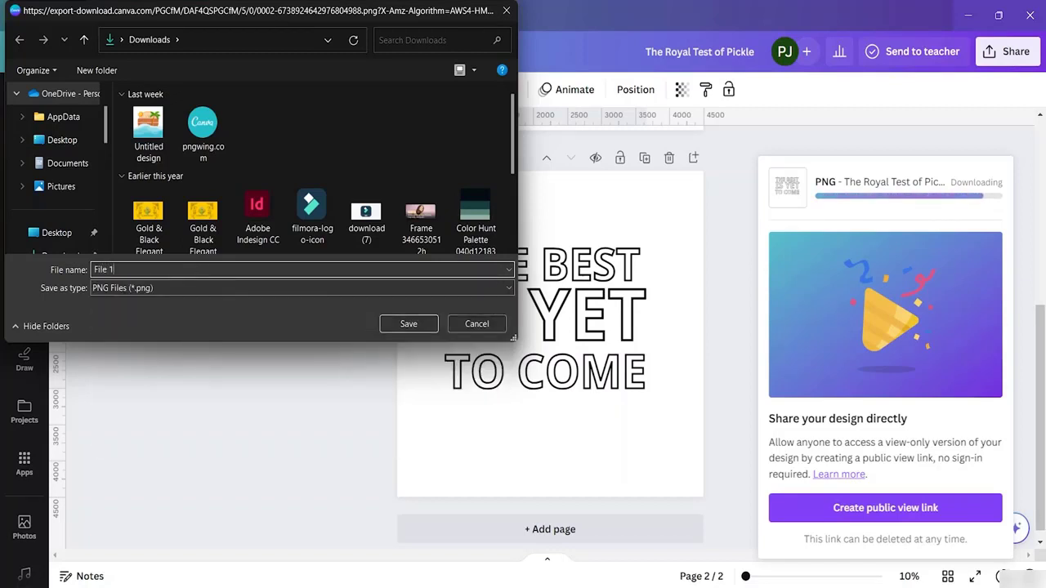
{"action": "scroll", "coordinate": [61, 221], "scroll_direction": "down", "scroll_amount": 1}
{"action": "left_click", "coordinate": [66, 190]}
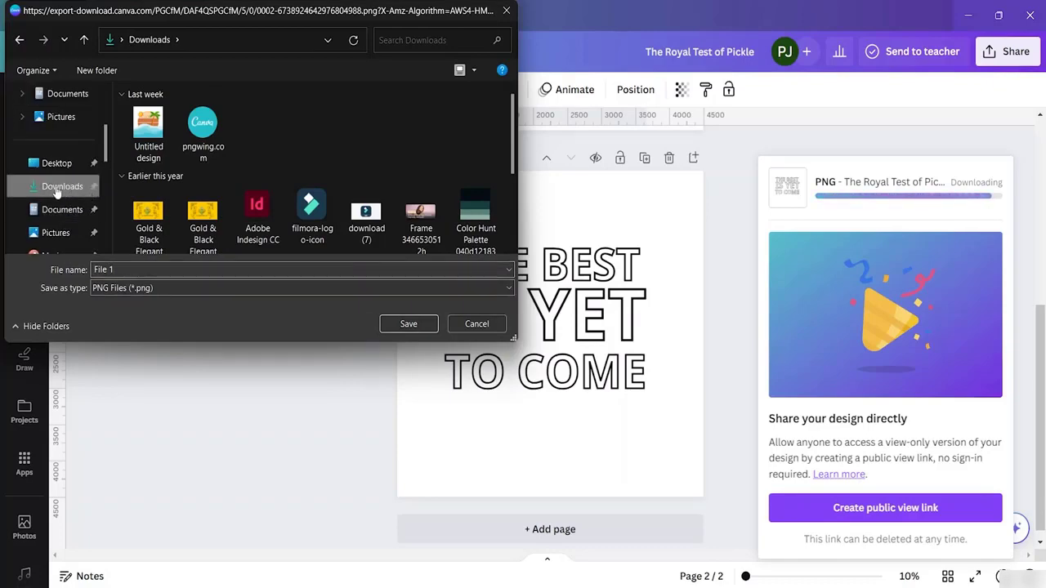
{"action": "left_click", "coordinate": [406, 326]}
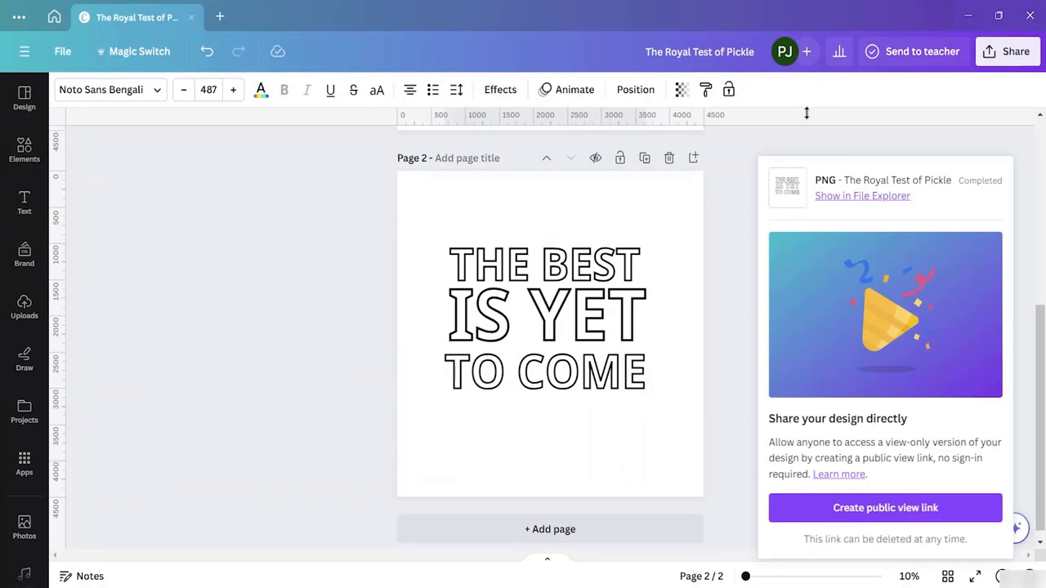
{"action": "left_click", "coordinate": [777, 156]}
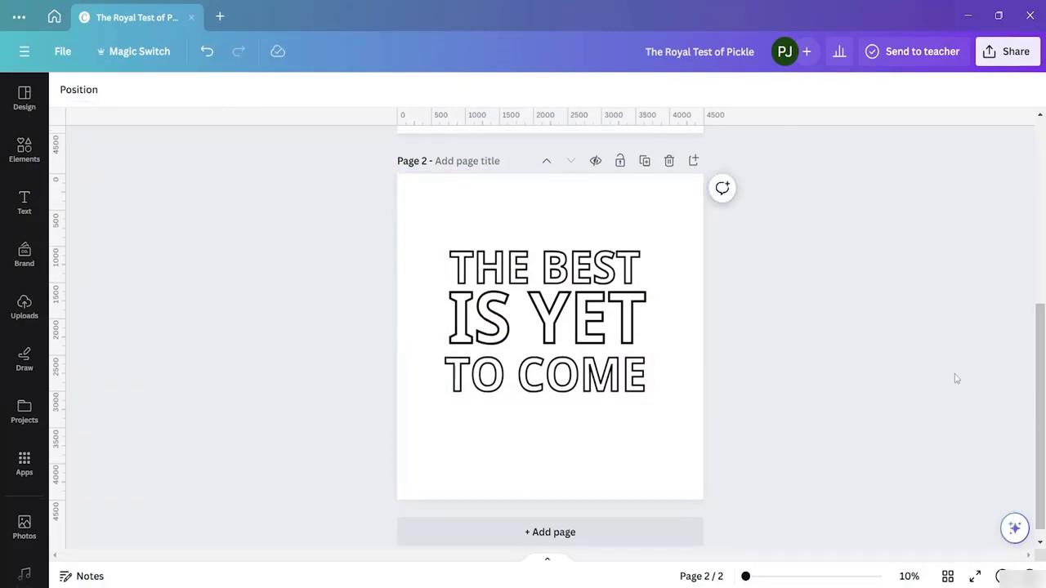
- Return to page 1, search the elements library for "frame" and show all results in the Frames category
{"action": "scroll", "coordinate": [954, 379], "scroll_direction": "up", "scroll_amount": 3}
{"action": "scroll", "coordinate": [785, 349], "scroll_direction": "up", "scroll_amount": 2}
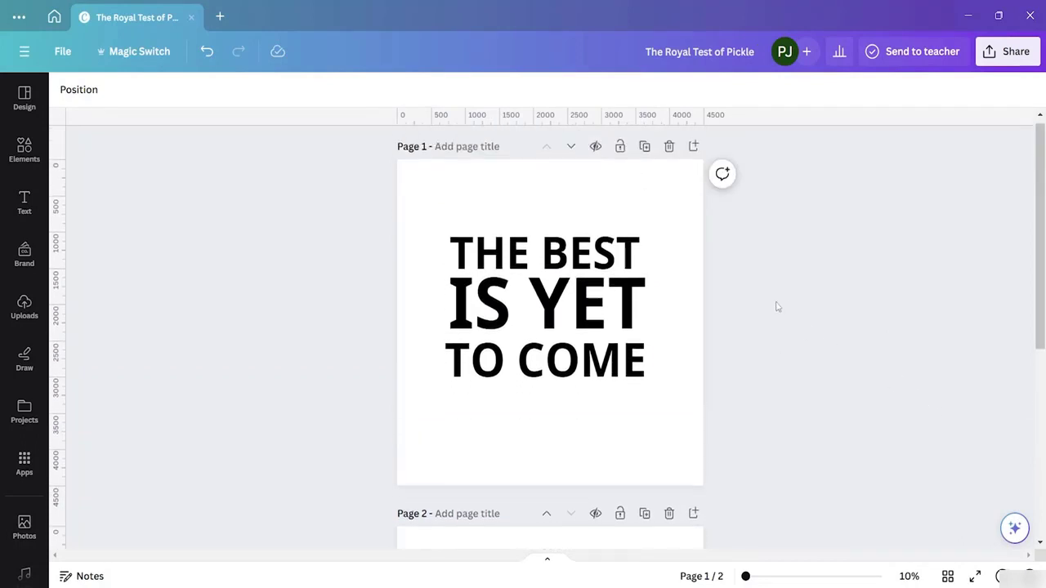
{"action": "left_click", "coordinate": [24, 156]}
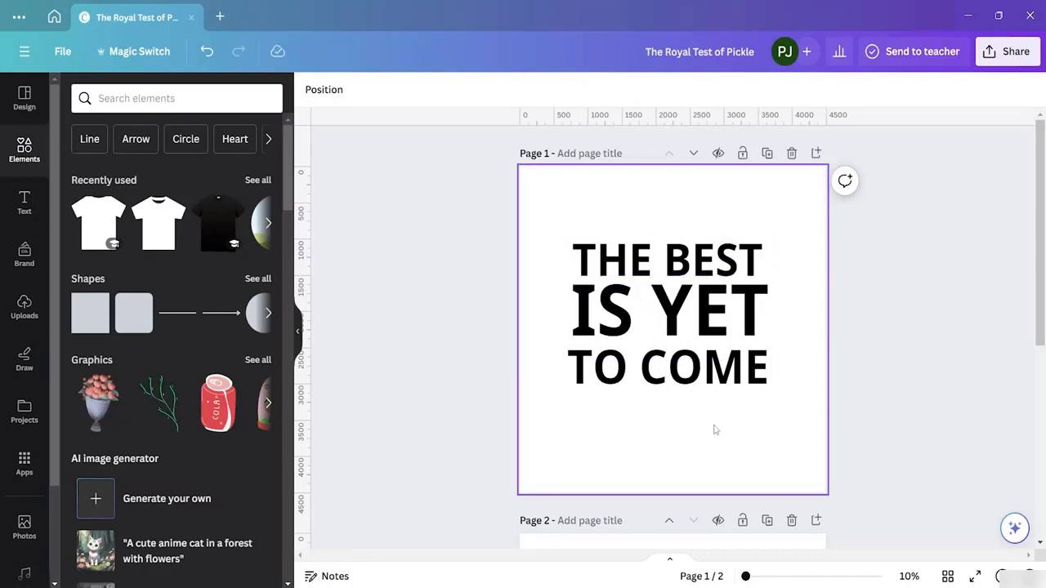
{"action": "scroll", "coordinate": [720, 486], "scroll_direction": "down", "scroll_amount": 5}
{"action": "scroll", "coordinate": [708, 463], "scroll_direction": "up", "scroll_amount": 4}
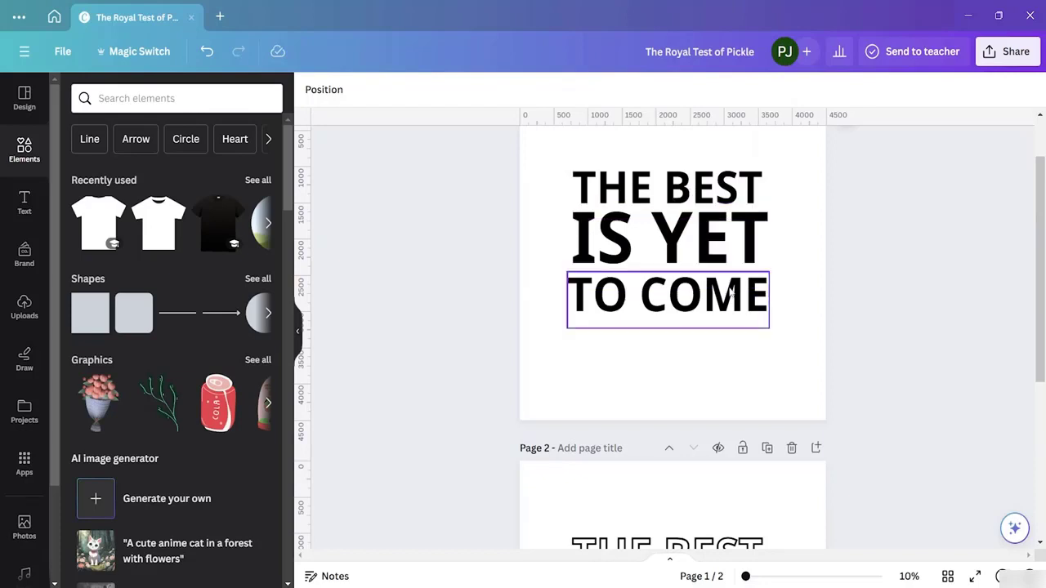
{"action": "left_click", "coordinate": [141, 100]}
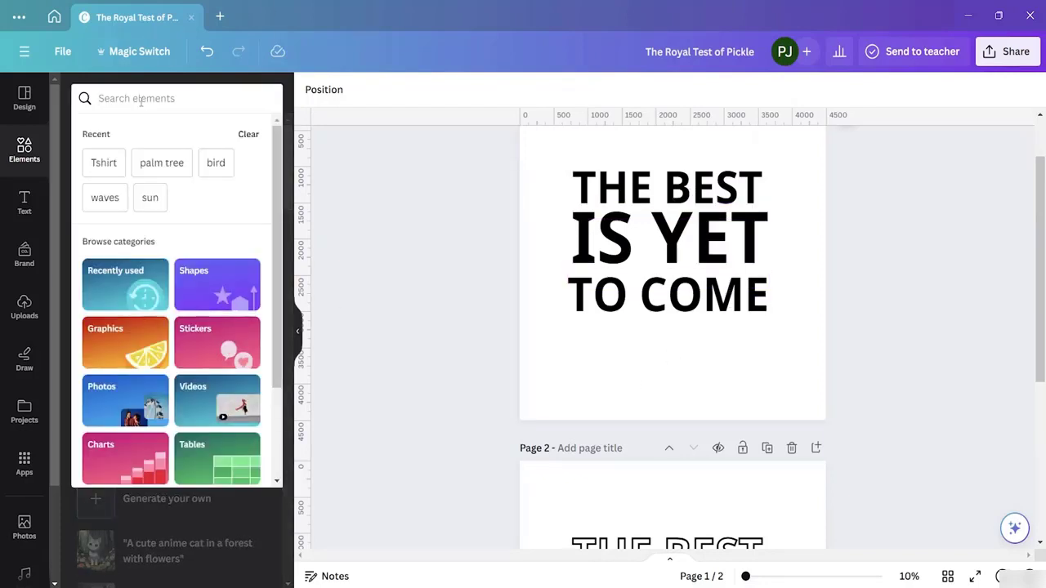
{"action": "type", "text": "Fr"}
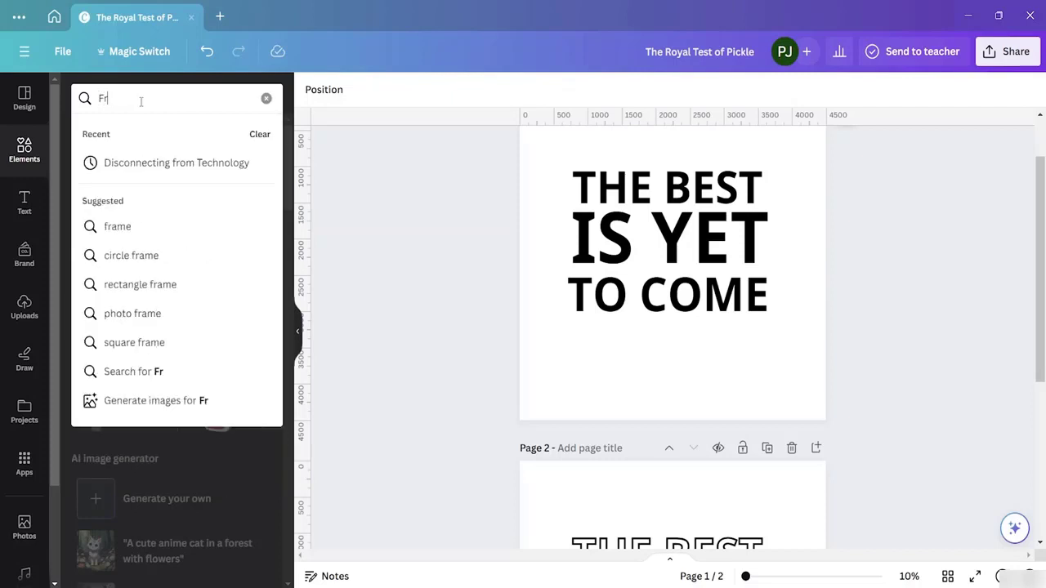
{"action": "left_click", "coordinate": [137, 234]}
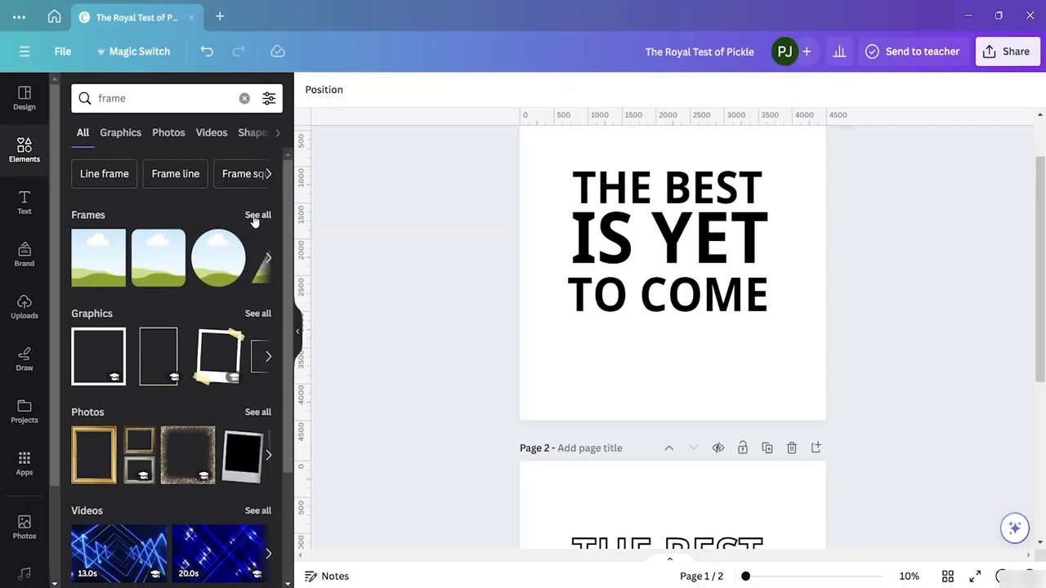
{"action": "left_click", "coordinate": [259, 216]}
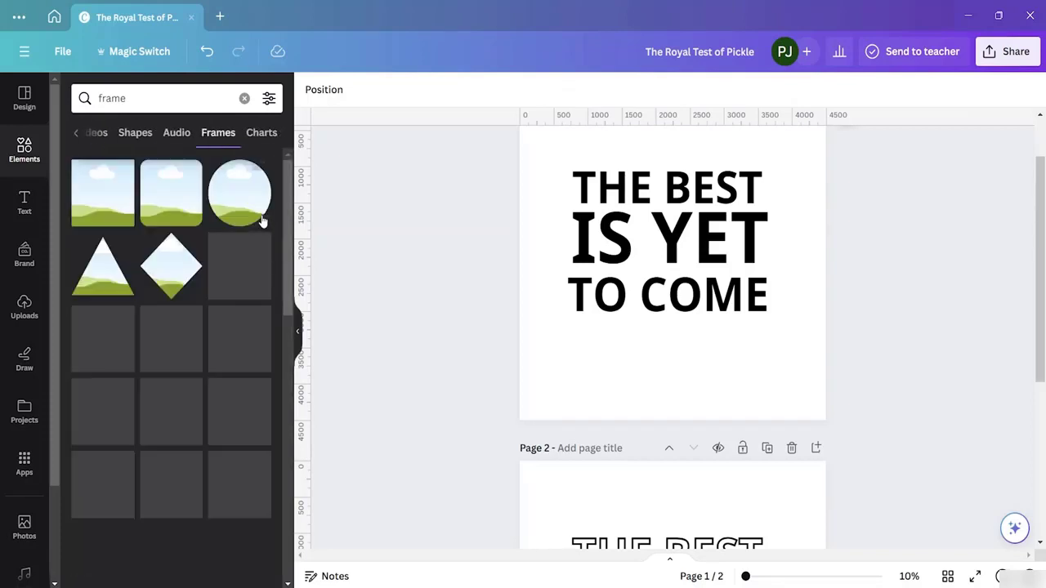
- Add the right-angled triangle frame from the frame results to page 1
{"action": "scroll", "coordinate": [241, 308], "scroll_direction": "down", "scroll_amount": 10}
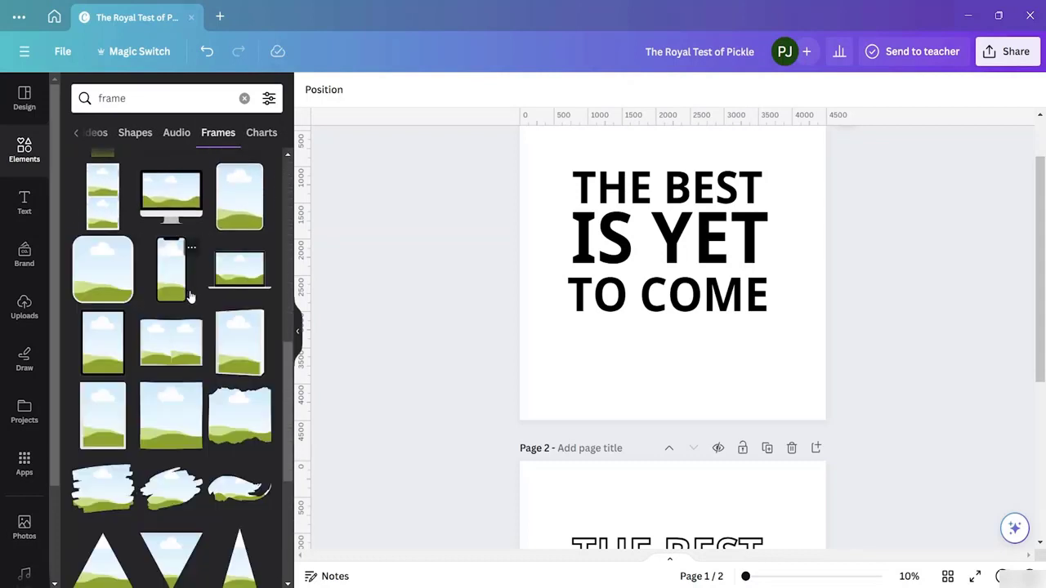
{"action": "scroll", "coordinate": [190, 298], "scroll_direction": "down", "scroll_amount": 4}
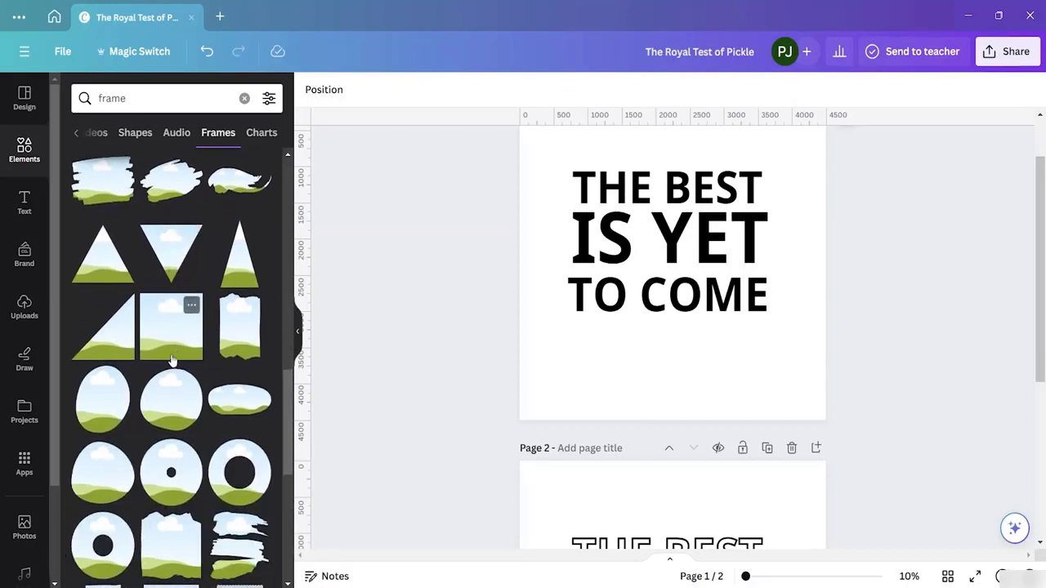
{"action": "left_click", "coordinate": [119, 350]}
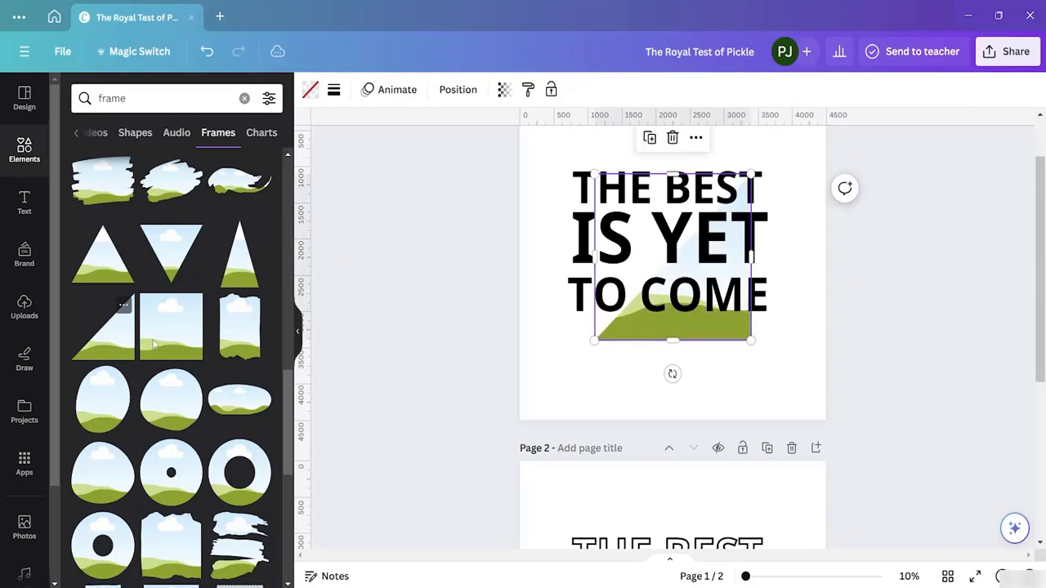
{"action": "right_click", "coordinate": [695, 319]}
{"action": "mouse_move", "coordinate": [713, 340]}
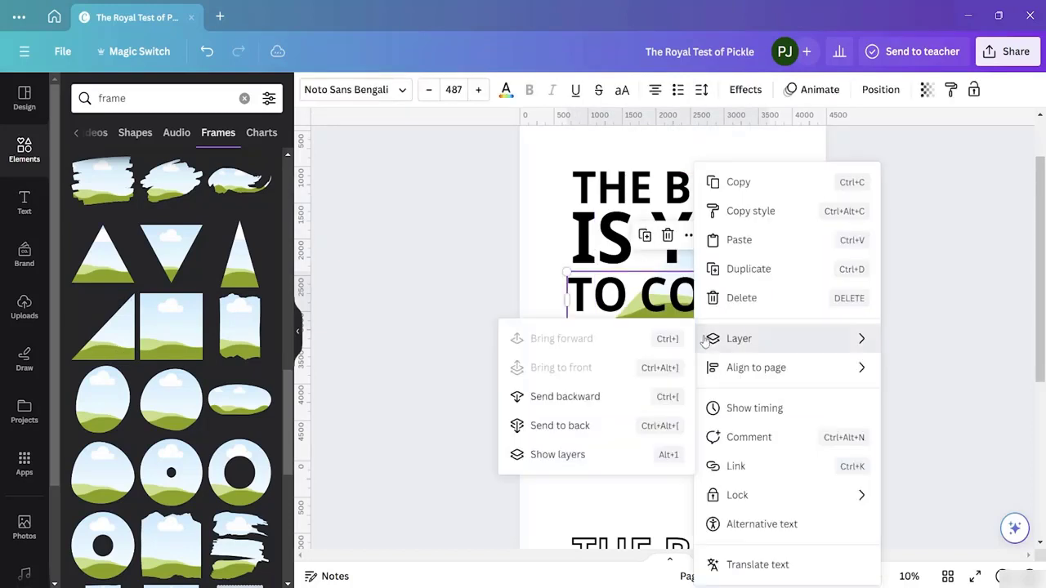
{"action": "left_click", "coordinate": [478, 489]}
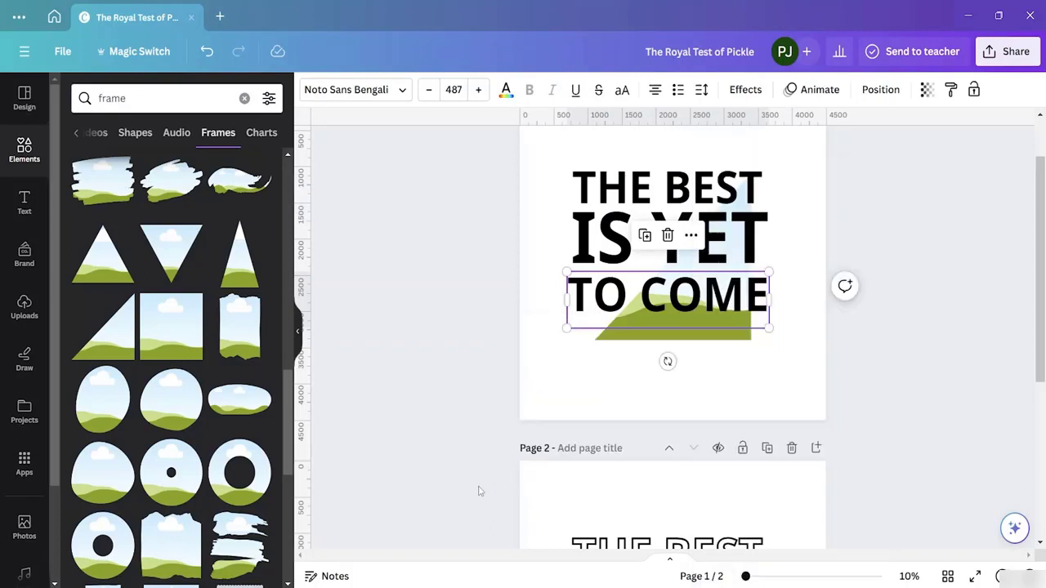
- Rotate the triangle frame to 90° and align it with the left edge of the three text lines on page 1
{"action": "left_click_drag", "start_coordinate": [722, 334], "coordinate": [664, 332]}
{"action": "left_click", "coordinate": [457, 89]}
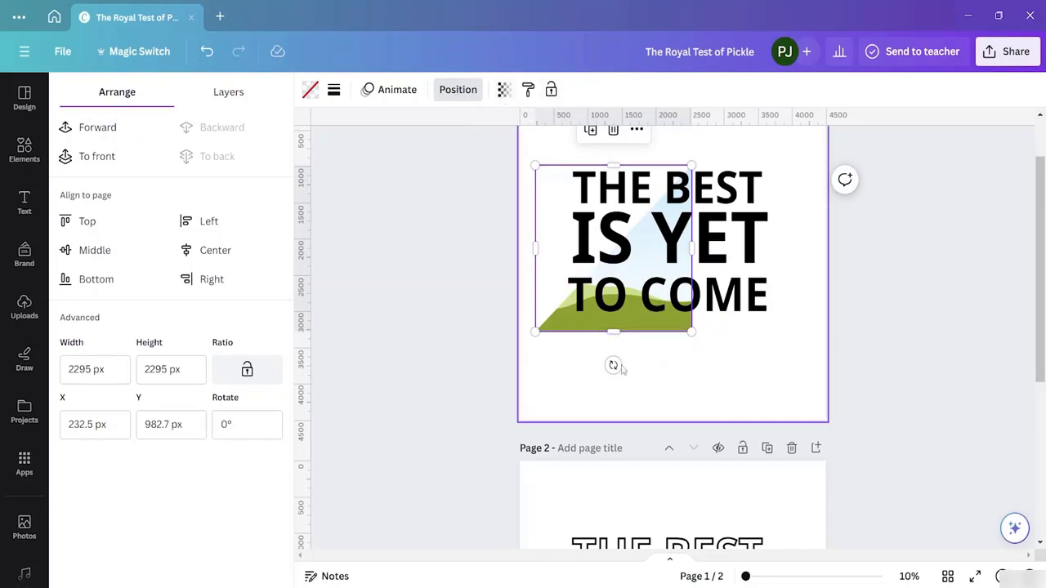
{"action": "left_click_drag", "start_coordinate": [599, 364], "coordinate": [544, 245]}
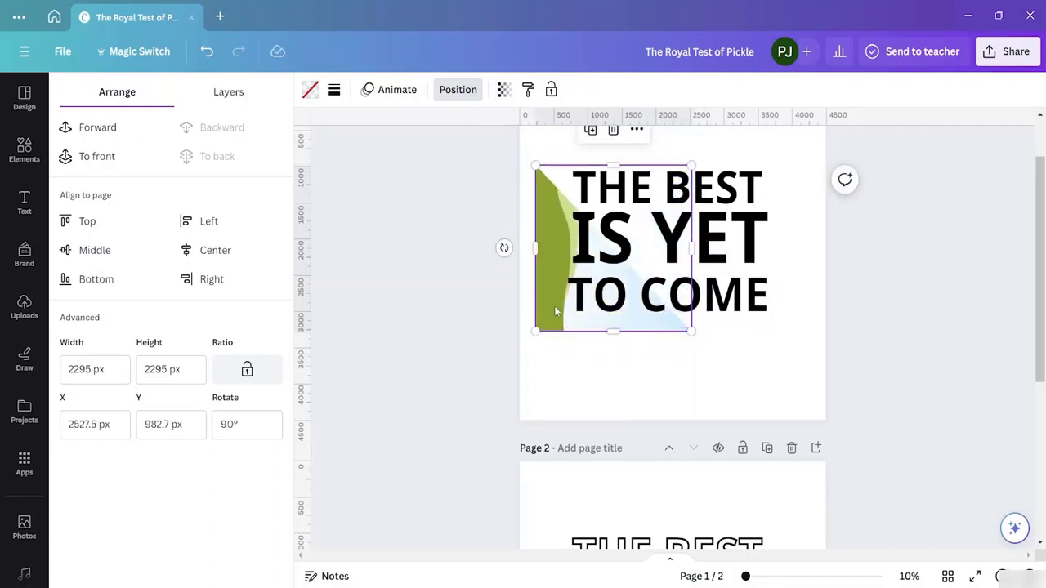
{"action": "left_click_drag", "start_coordinate": [554, 306], "coordinate": [585, 299]}
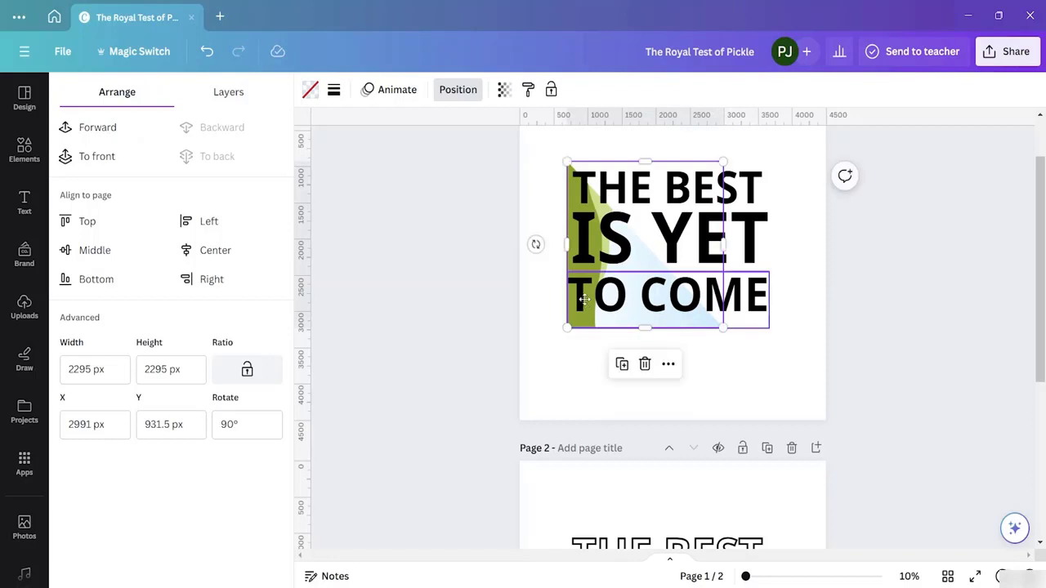
- Bring the triangle frame to the front of the text on page 1 and keep the frame selected
{"action": "right_click", "coordinate": [693, 328]}
{"action": "mouse_move", "coordinate": [733, 385]}
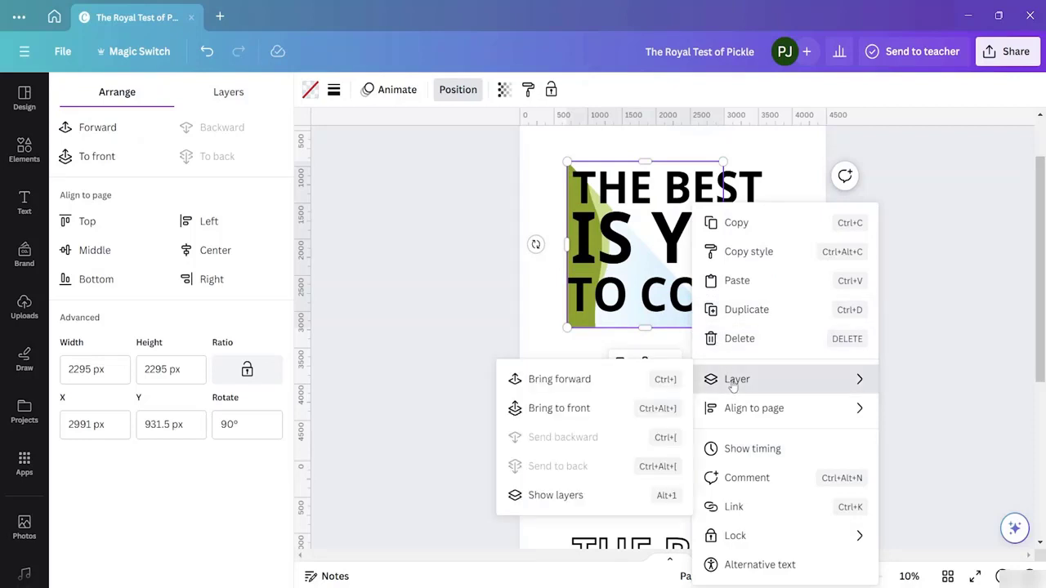
{"action": "left_click", "coordinate": [587, 413]}
{"action": "left_click", "coordinate": [754, 389]}
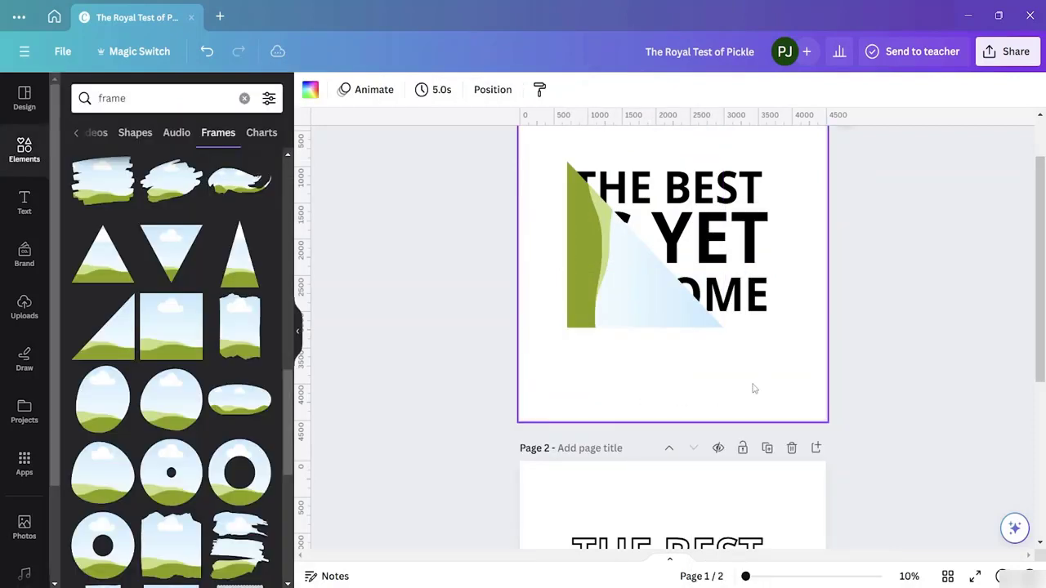
{"action": "left_click", "coordinate": [646, 298]}
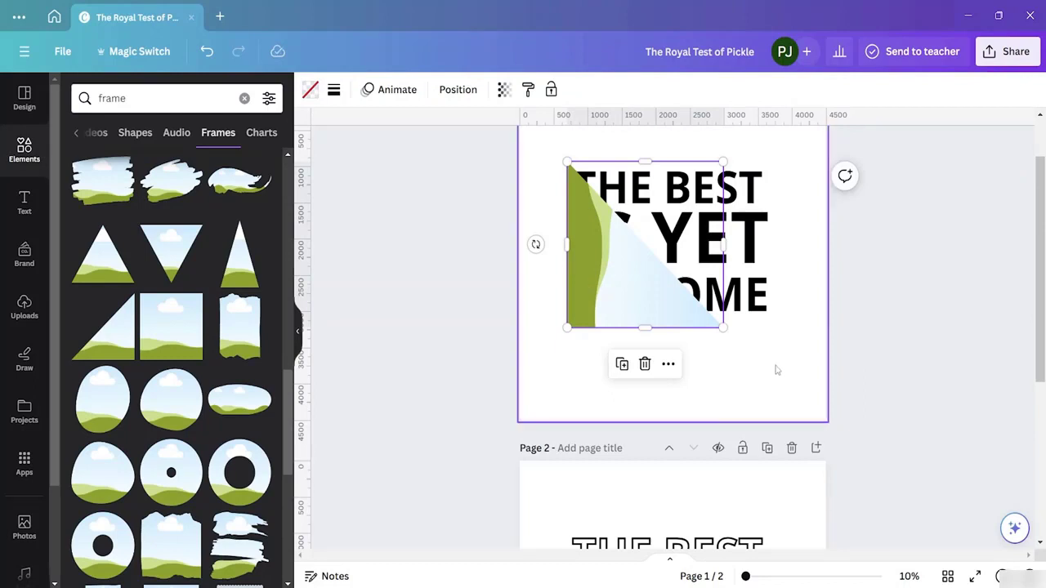
{"action": "left_click", "coordinate": [748, 373]}
{"action": "left_click", "coordinate": [663, 311]}
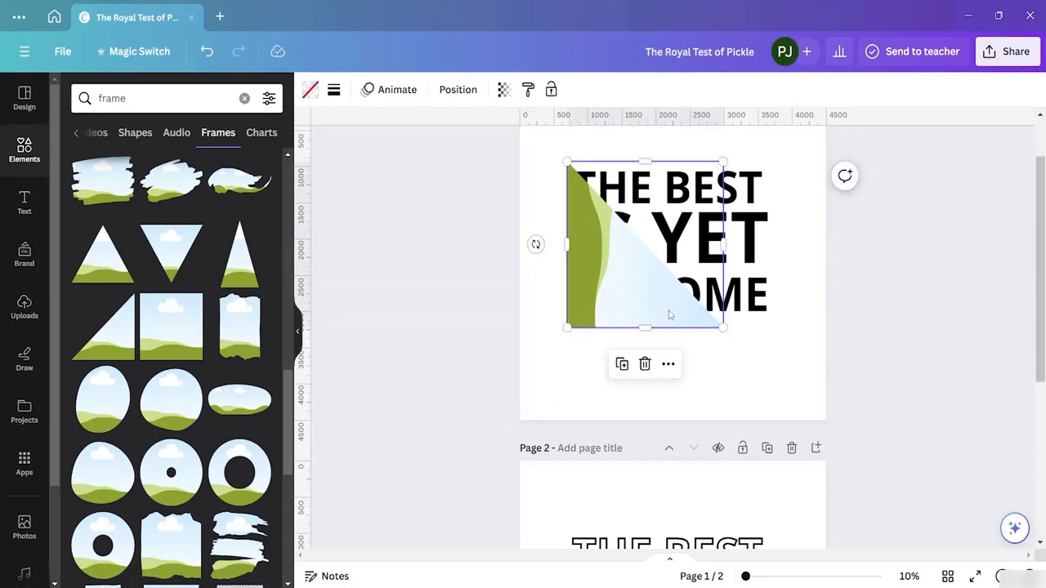
- Upload File 1 from the Downloads folder and place the image inside the triangle frame on page 1
{"action": "left_click", "coordinate": [26, 309]}
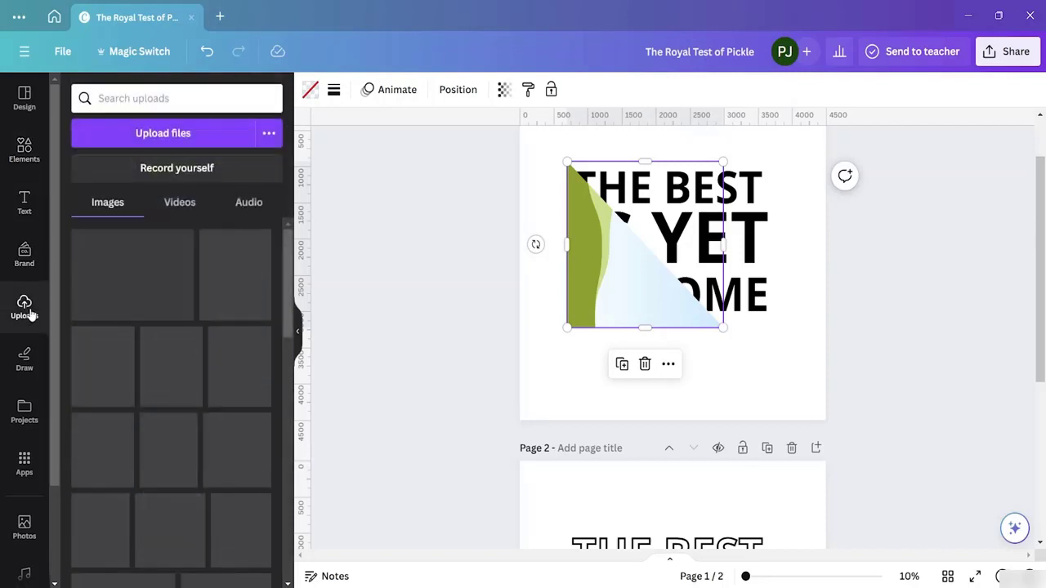
{"action": "left_click", "coordinate": [177, 137]}
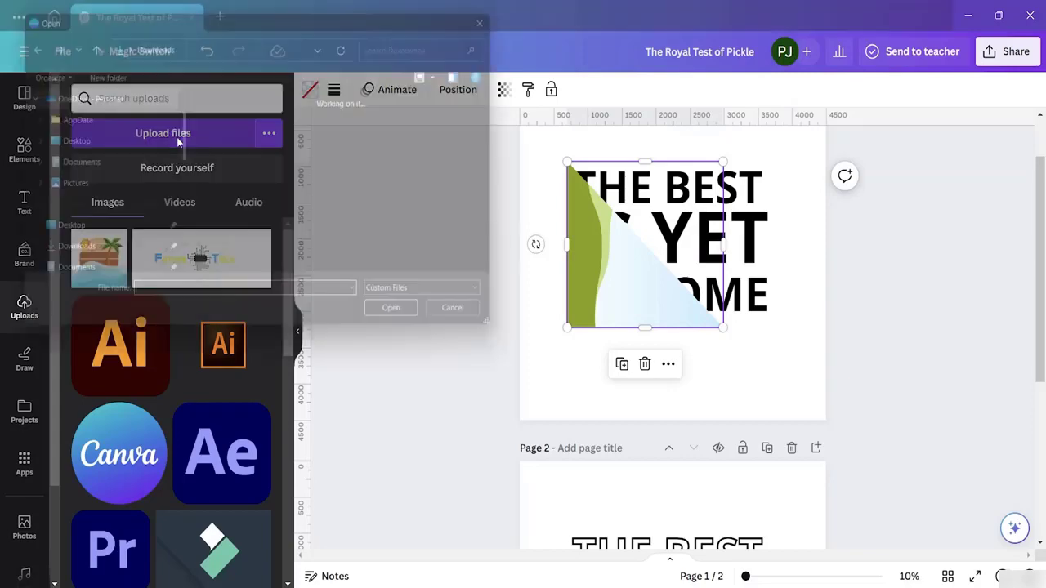
{"action": "left_click", "coordinate": [229, 135]}
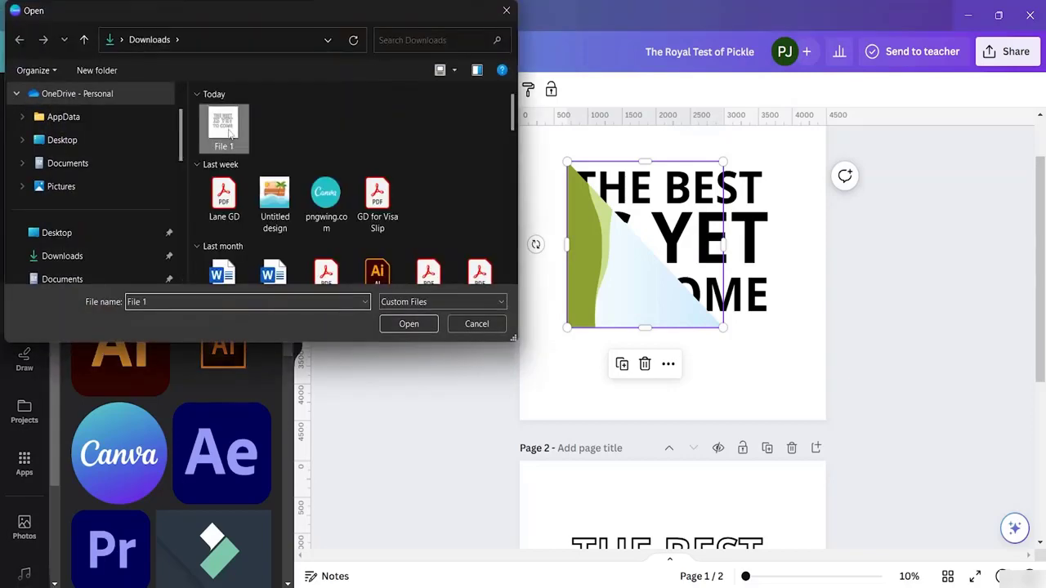
{"action": "left_click", "coordinate": [408, 325]}
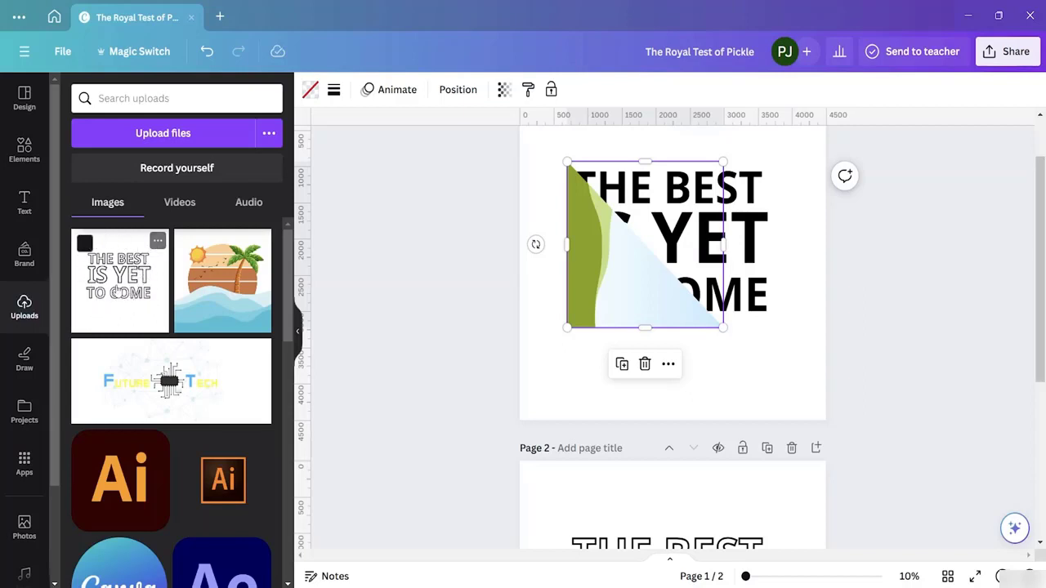
{"action": "left_click_drag", "start_coordinate": [117, 290], "coordinate": [579, 252]}
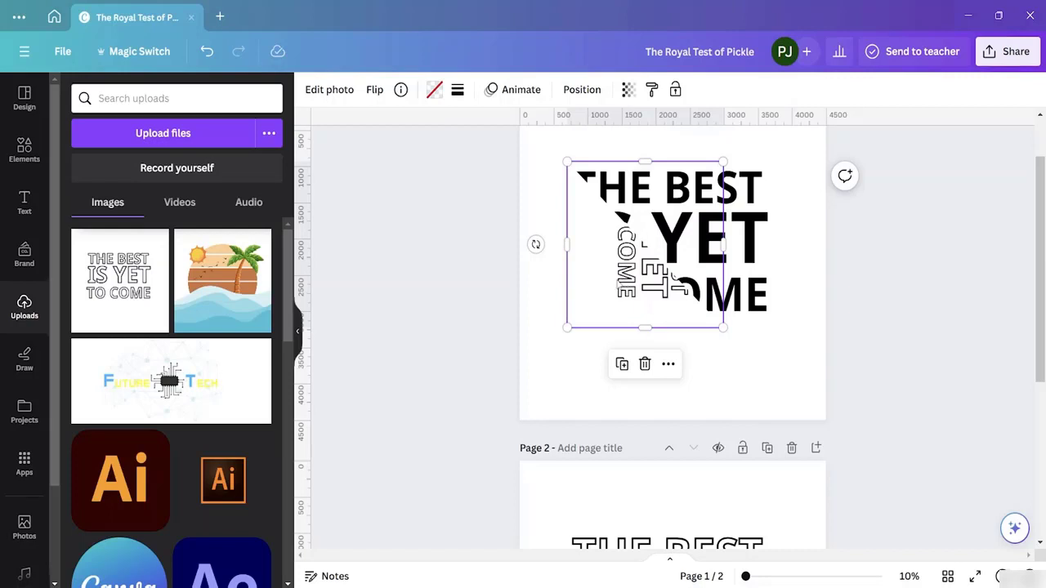
- Show the layers of page 1 and flip the image in the triangle frame horizontally
{"action": "left_click", "coordinate": [581, 92]}
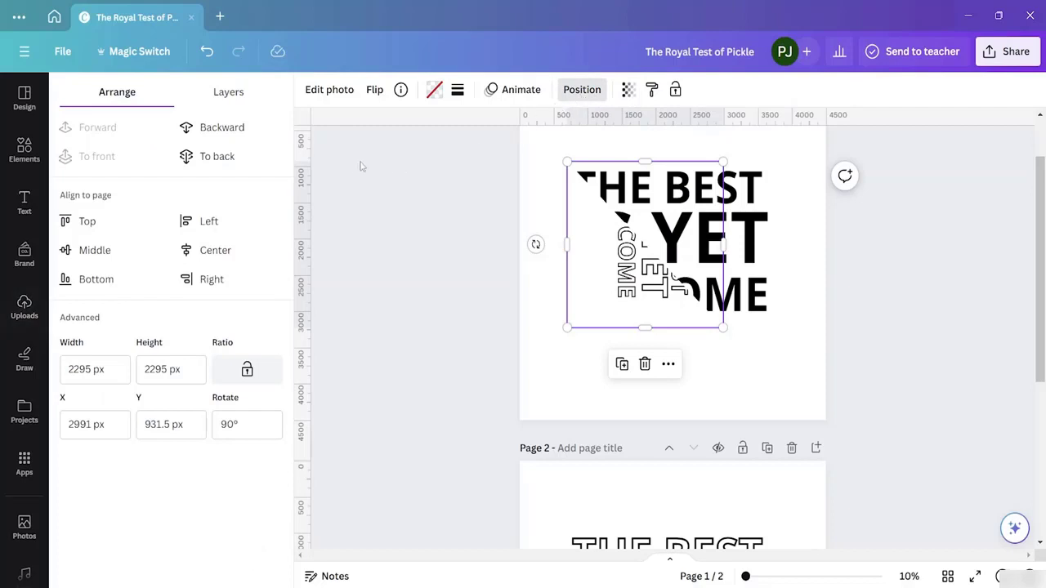
{"action": "left_click", "coordinate": [232, 94]}
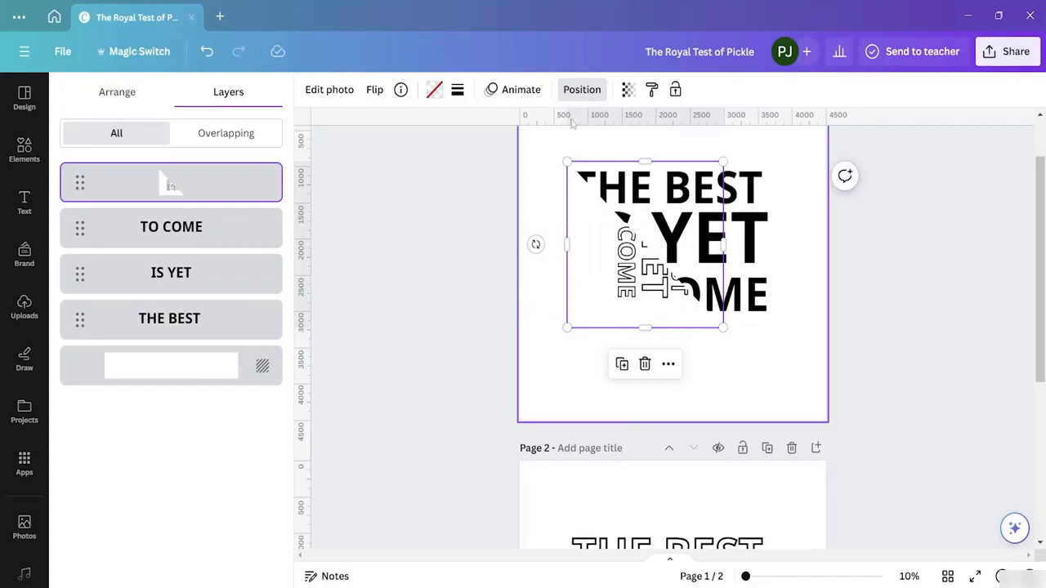
{"action": "left_click", "coordinate": [375, 91]}
{"action": "left_click", "coordinate": [404, 138]}
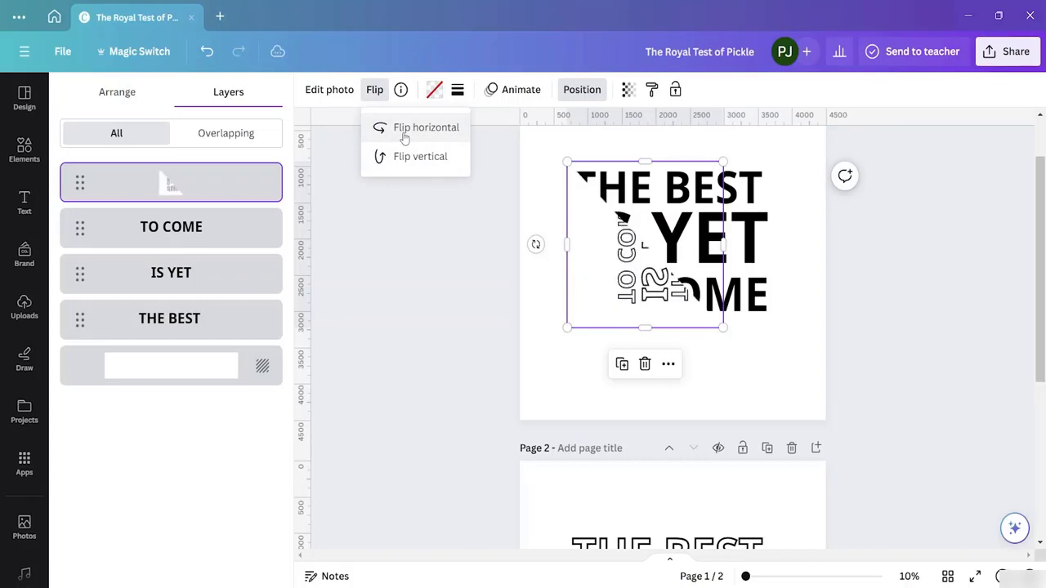
- Try flipping the image in the triangle frame on page 1 vertically
{"action": "left_click", "coordinate": [409, 166]}
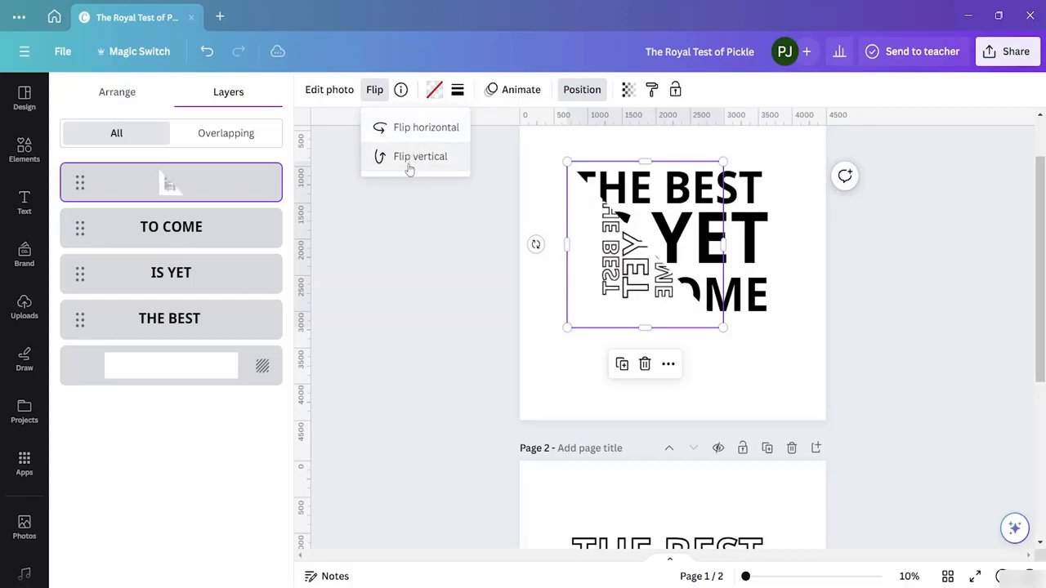
{"action": "left_click", "coordinate": [406, 230]}
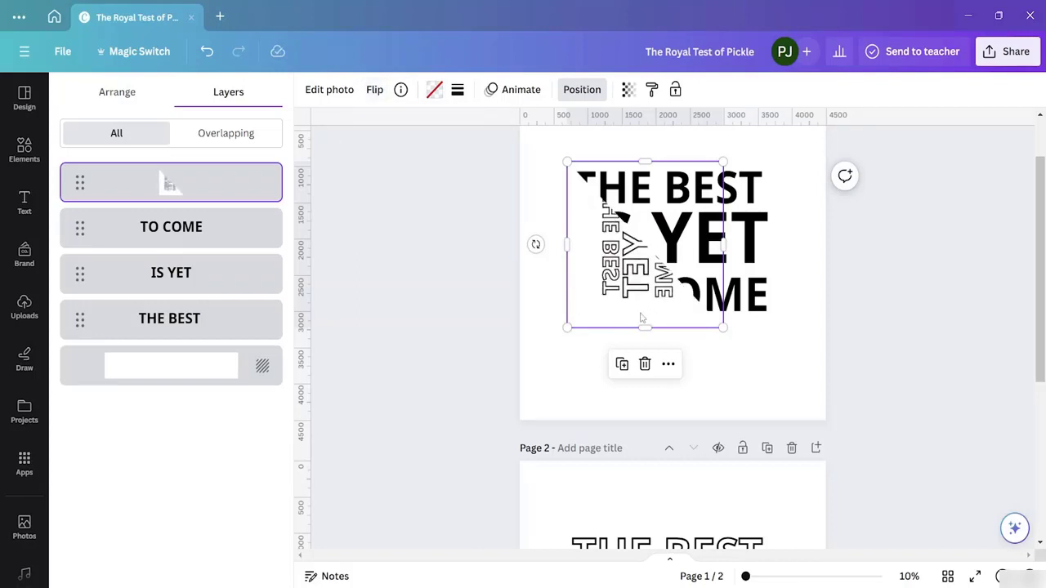
{"action": "key", "text": "ctrl+z"}
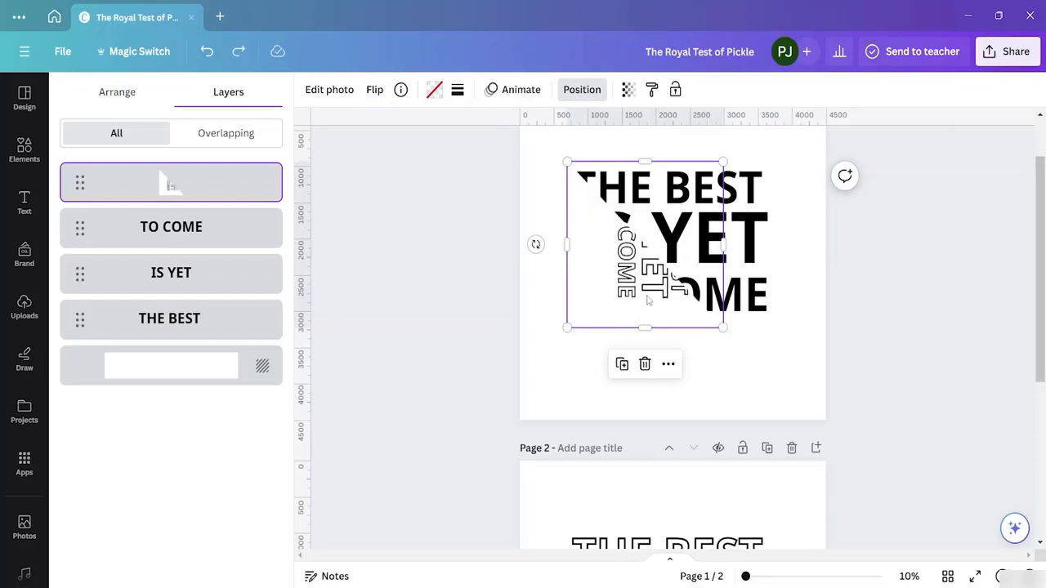
- Undo the changes to the triangle frame on page 1 back to the empty, unrotated frame behind the text
{"action": "key", "text": "ctrl+z"}
{"action": "key", "text": "ctrl+z"}
{"action": "key", "text": "ctrl+z"}
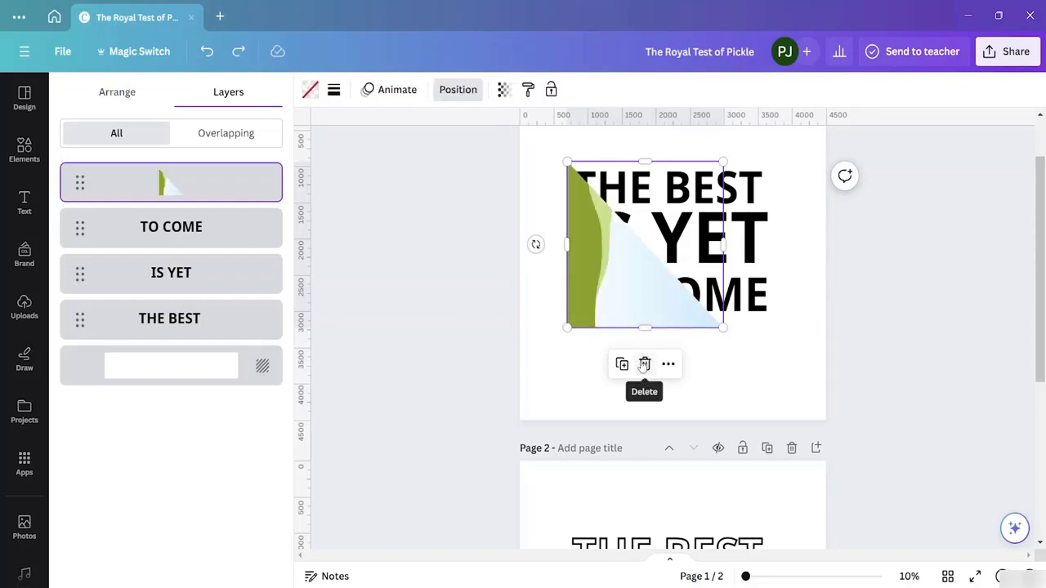
{"action": "key", "text": "ctrl+alt+bracketleft"}
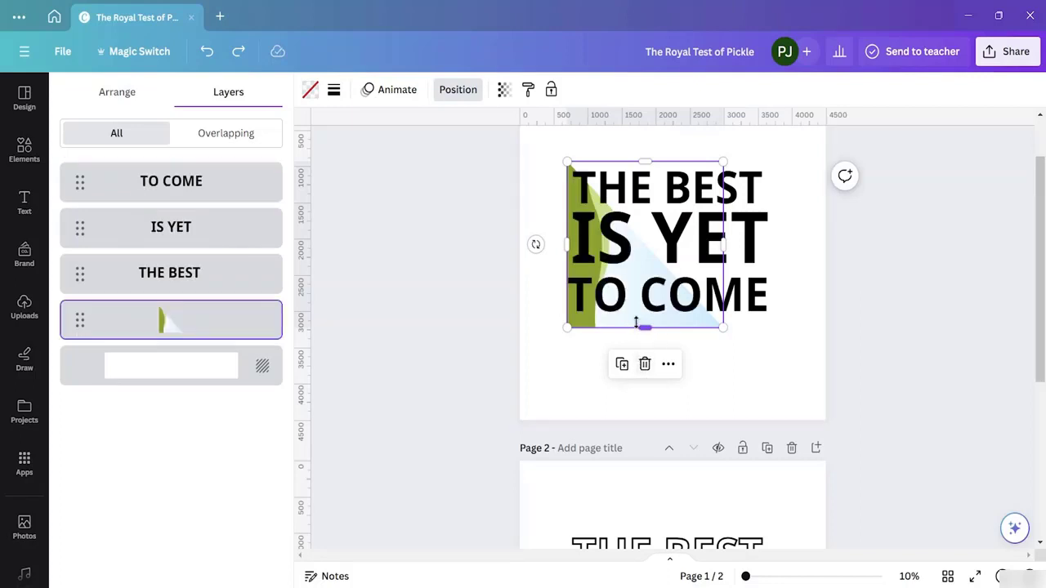
{"action": "key", "text": "ctrl+z"}
{"action": "key", "text": "ctrl+z"}
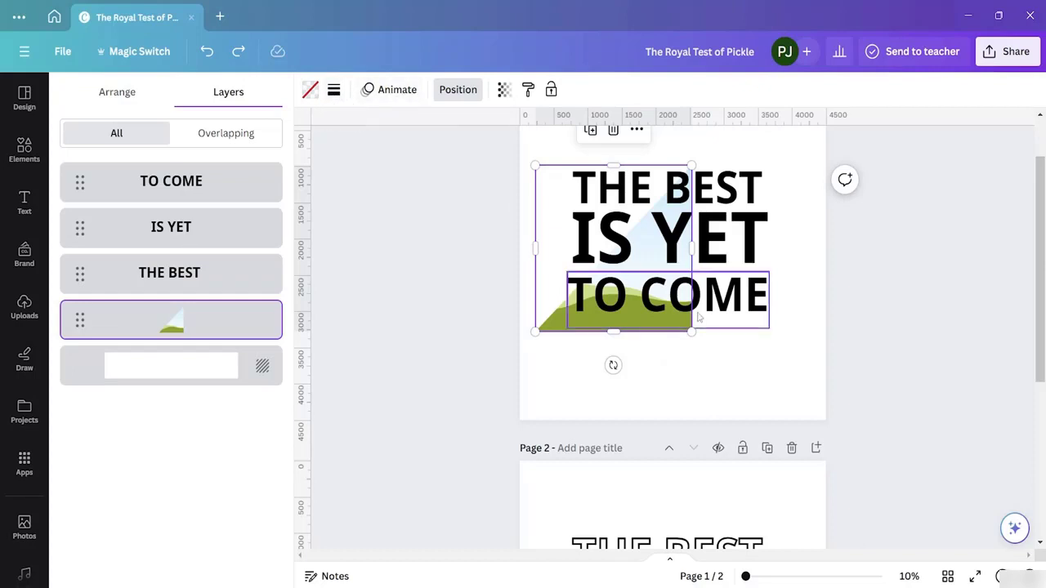
- Bring the unrotated triangle frame to the front of the three text lines on page 1
{"action": "right_click", "coordinate": [552, 325]}
{"action": "mouse_move", "coordinate": [599, 386]}
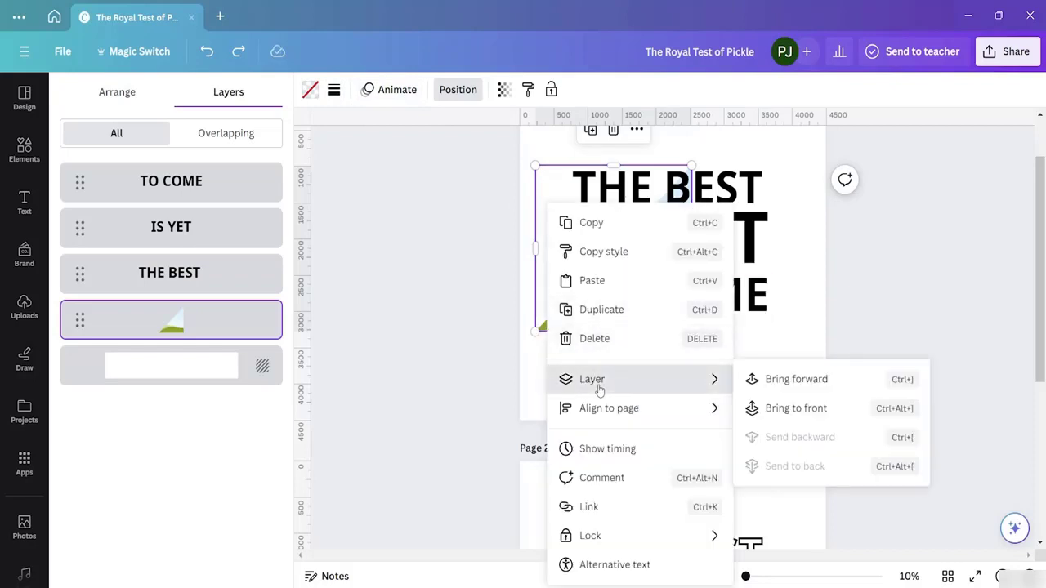
{"action": "left_click", "coordinate": [789, 406]}
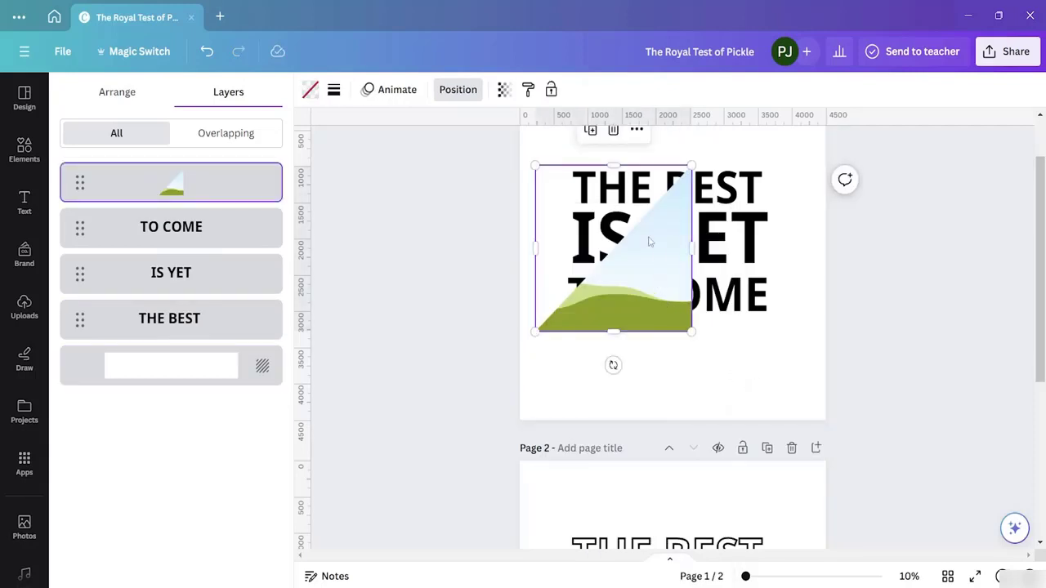
{"action": "left_click", "coordinate": [334, 91]}
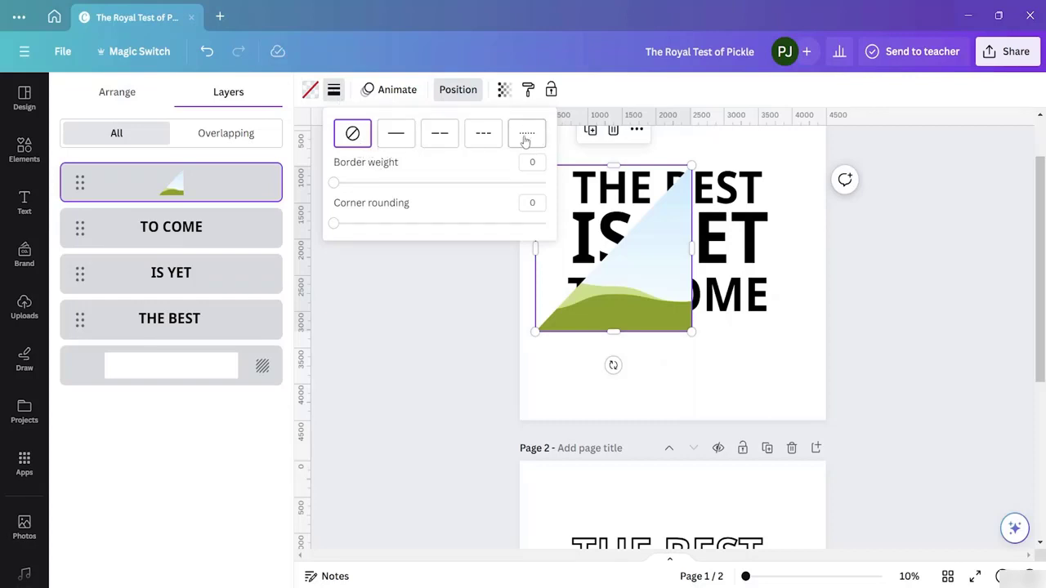
{"action": "left_click", "coordinate": [430, 343]}
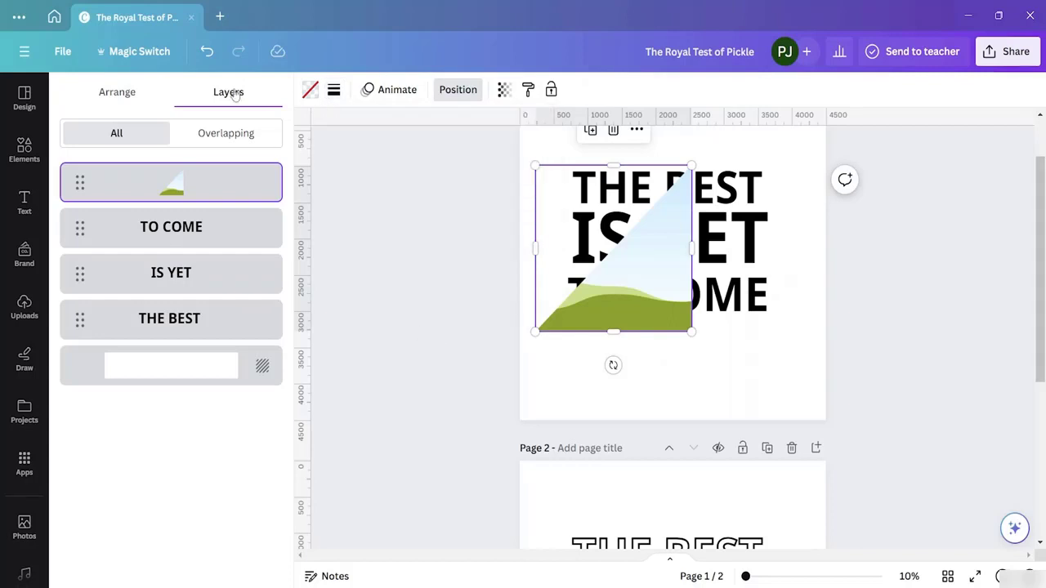
{"action": "left_click", "coordinate": [119, 93]}
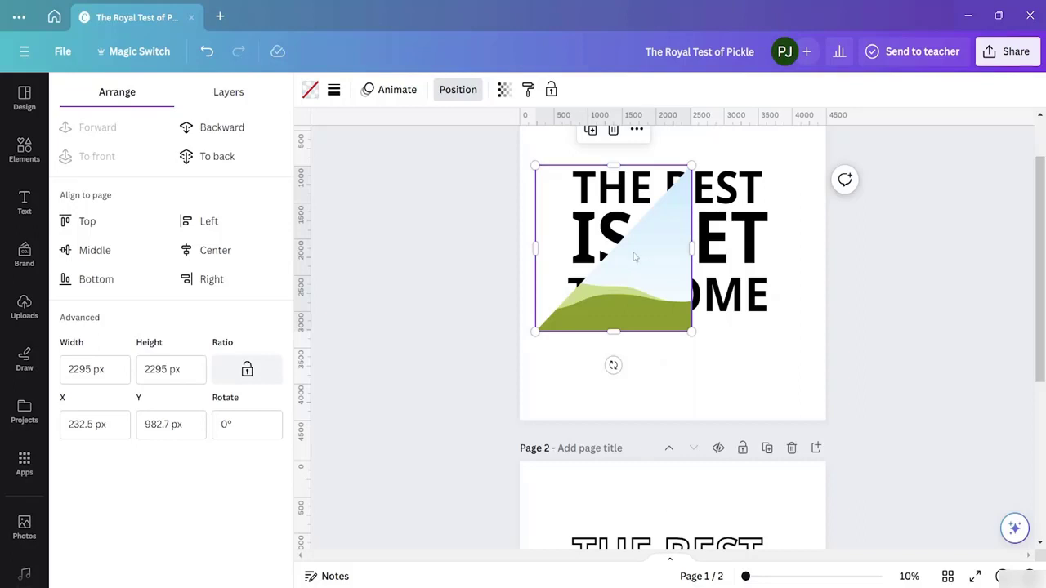
- Move the triangle frame over the right-hand part of the text, lining it up with the text's right edge
{"action": "left_click_drag", "start_coordinate": [649, 290], "coordinate": [724, 274]}
{"action": "left_click", "coordinate": [785, 287]}
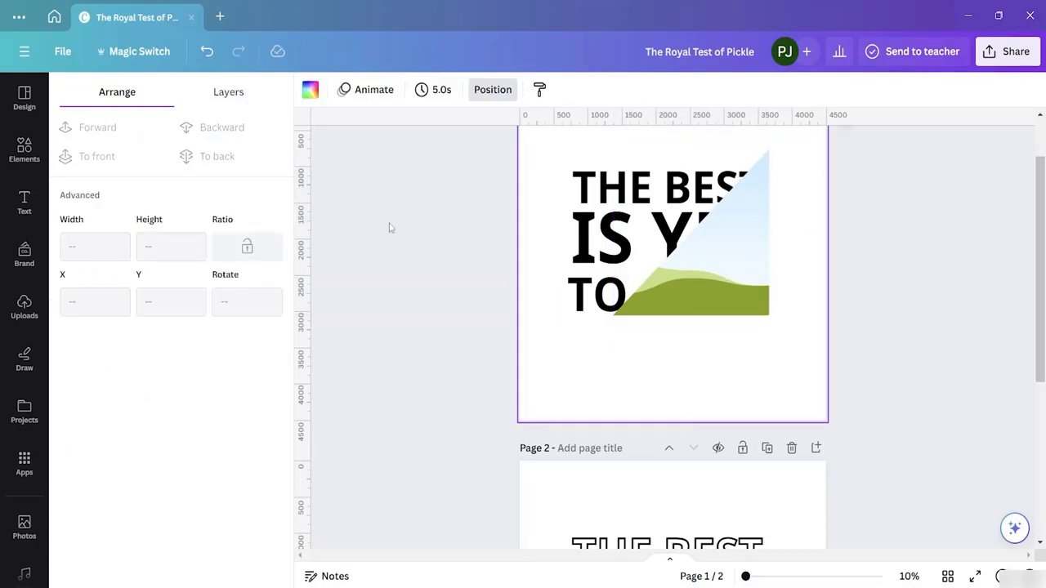
- Place the uploaded hollow text image inside the triangle frame on page 1
{"action": "left_click", "coordinate": [26, 303]}
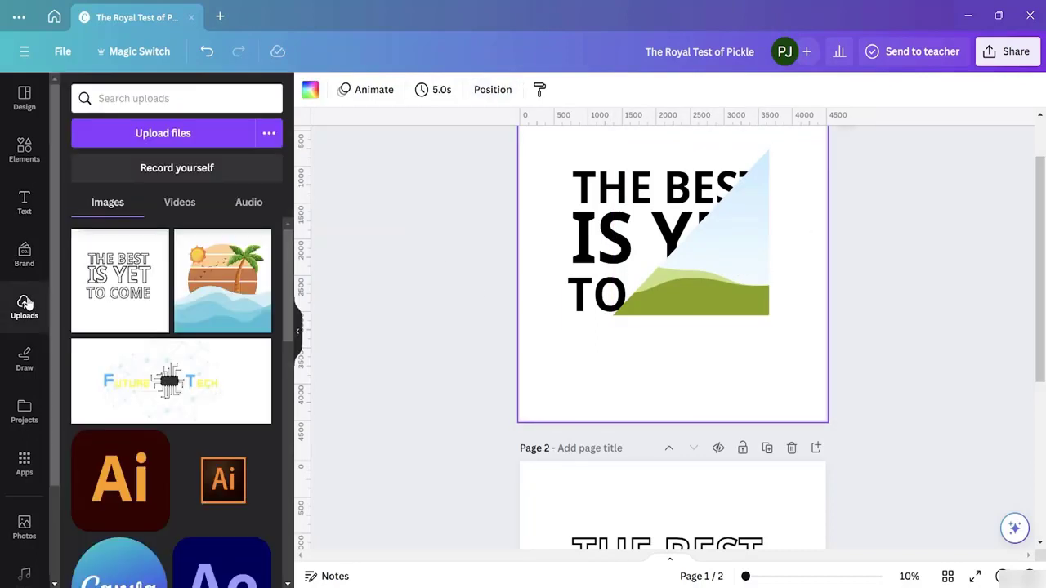
{"action": "left_click", "coordinate": [123, 273]}
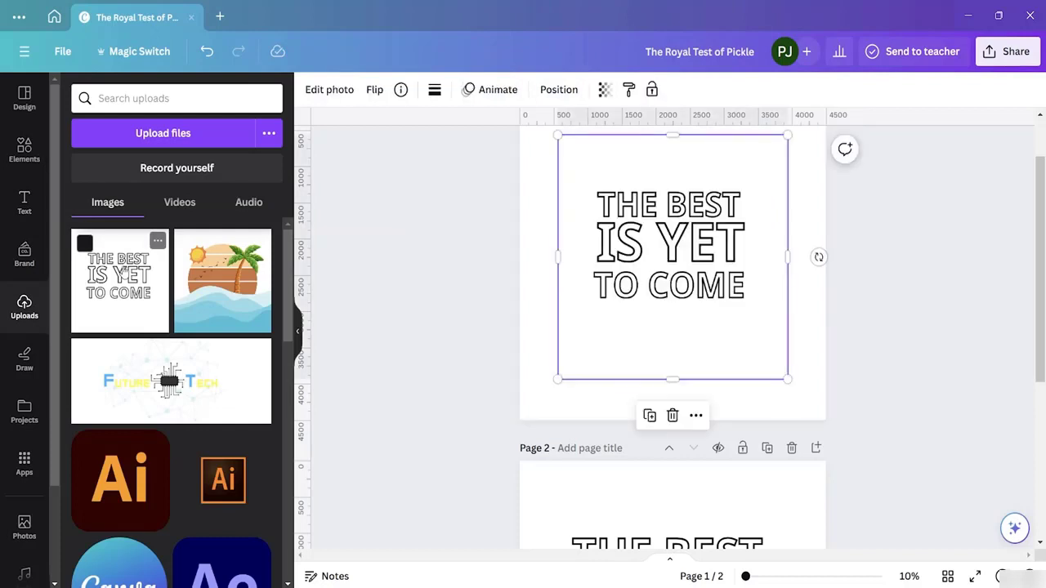
{"action": "key", "text": "ctrl+z"}
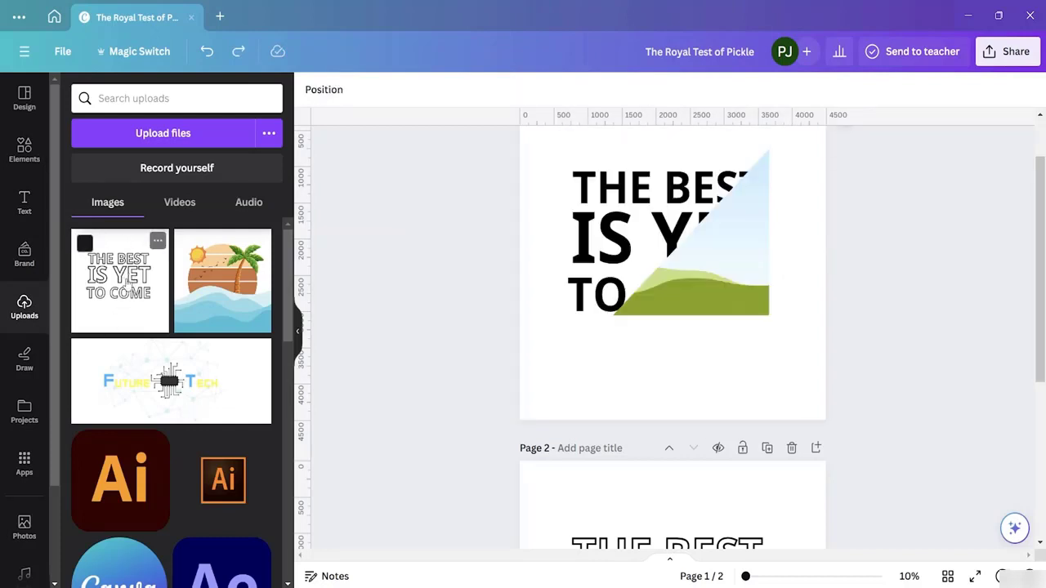
{"action": "left_click_drag", "start_coordinate": [122, 282], "coordinate": [724, 256]}
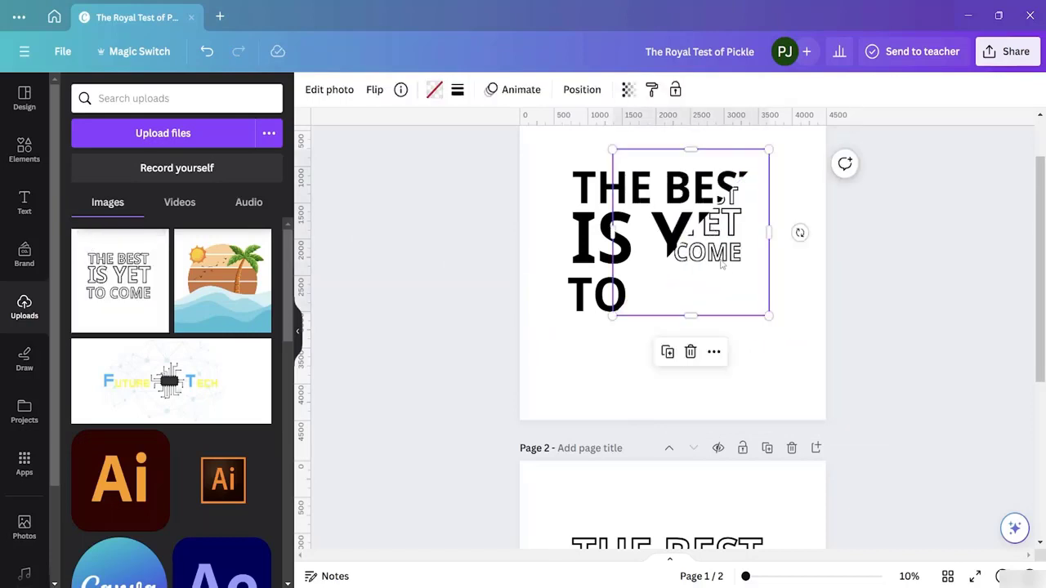
- Enlarge the filled triangle frame and position it so the hollow COME sits over the solid word
{"action": "left_click_drag", "start_coordinate": [730, 255], "coordinate": [730, 280]}
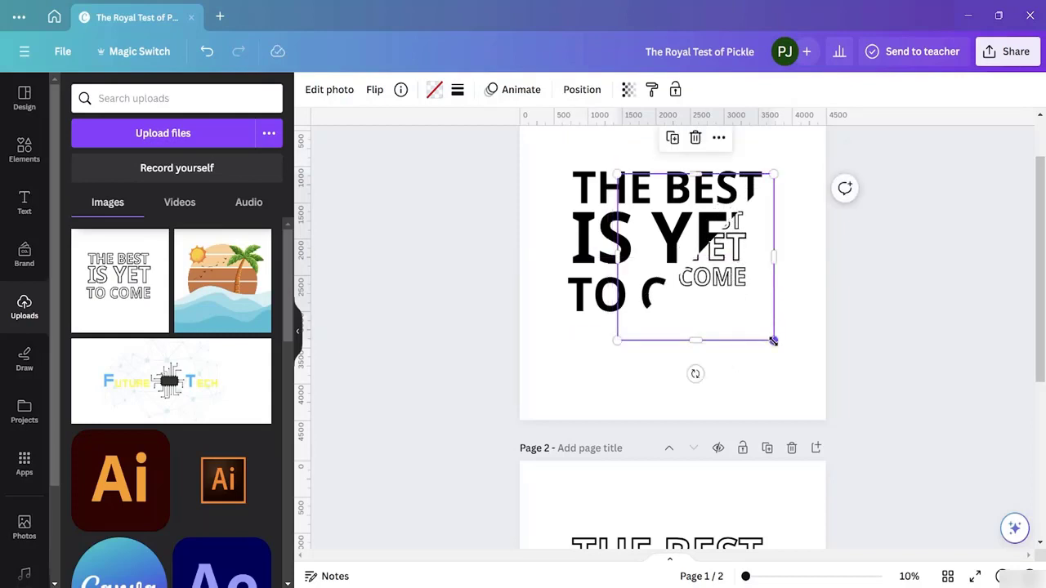
{"action": "left_click_drag", "start_coordinate": [775, 341], "coordinate": [822, 419]}
{"action": "left_click_drag", "start_coordinate": [701, 397], "coordinate": [668, 368]}
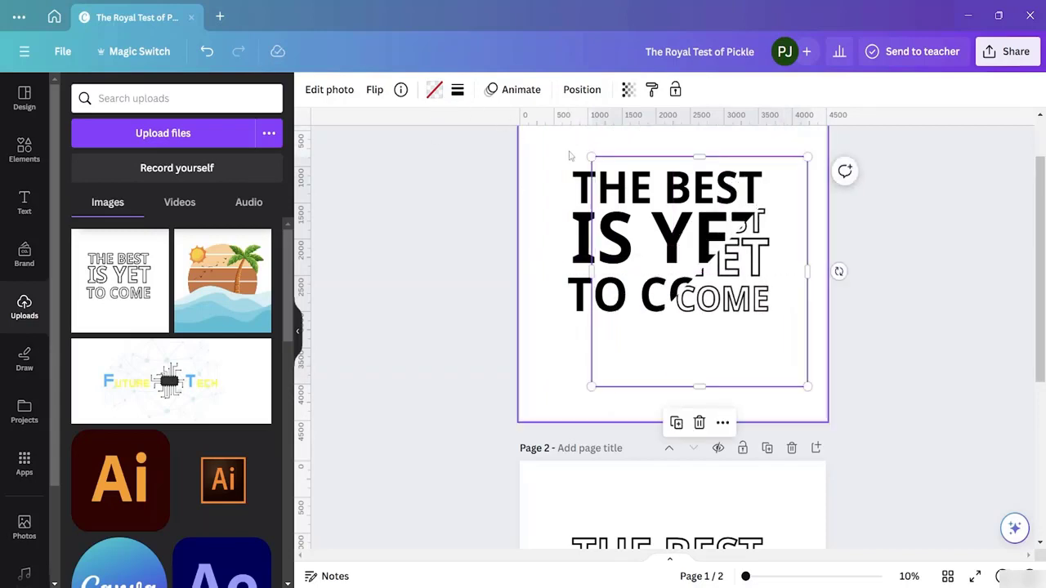
- Stretch the filled triangle frame to the edges of page 1 and nudge it slightly downward
{"action": "scroll", "coordinate": [624, 237], "scroll_direction": "up", "scroll_amount": 1}
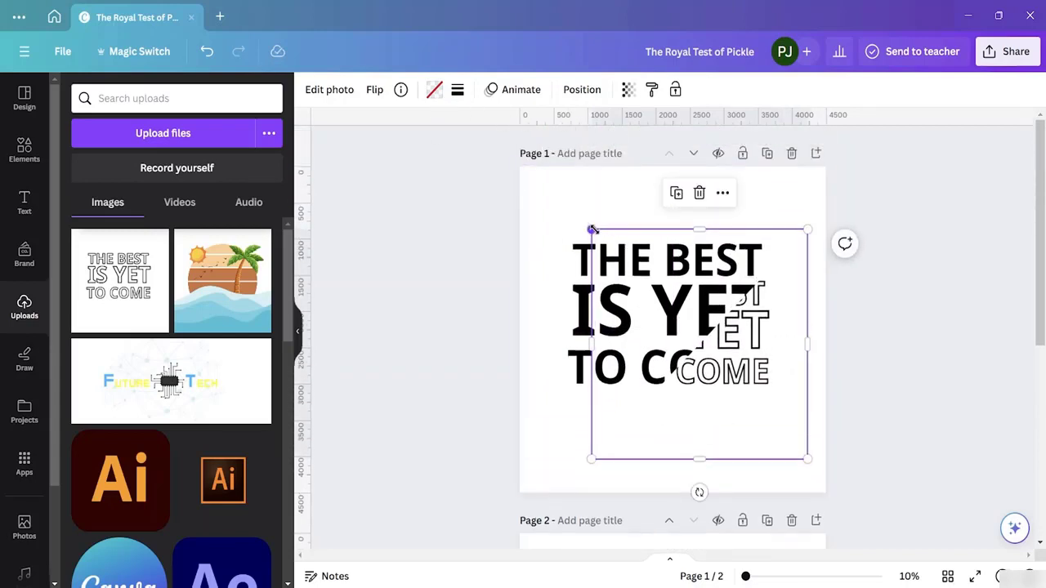
{"action": "left_click_drag", "start_coordinate": [591, 230], "coordinate": [527, 166]}
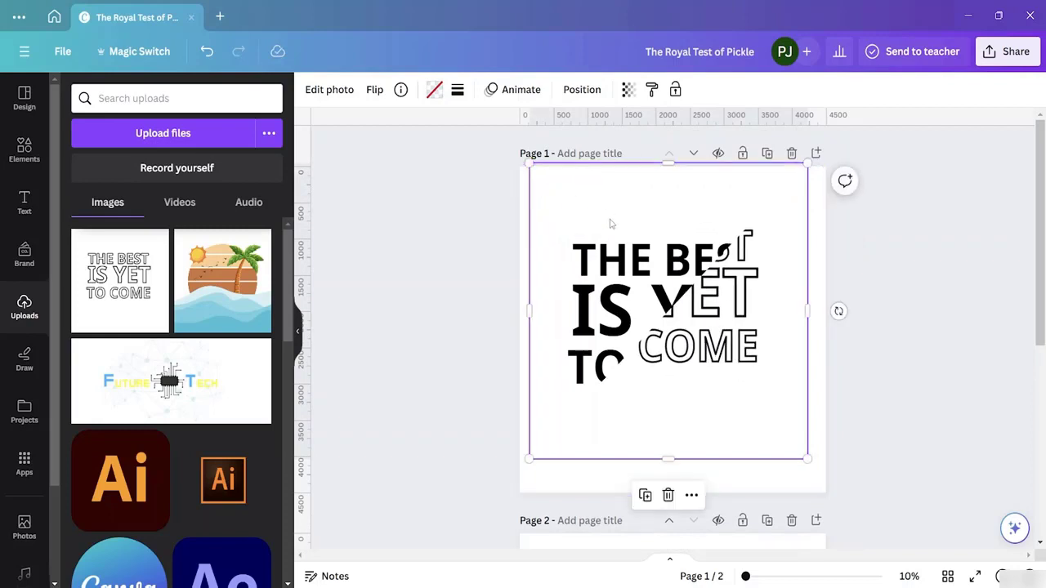
{"action": "left_click_drag", "start_coordinate": [666, 166], "coordinate": [665, 164]}
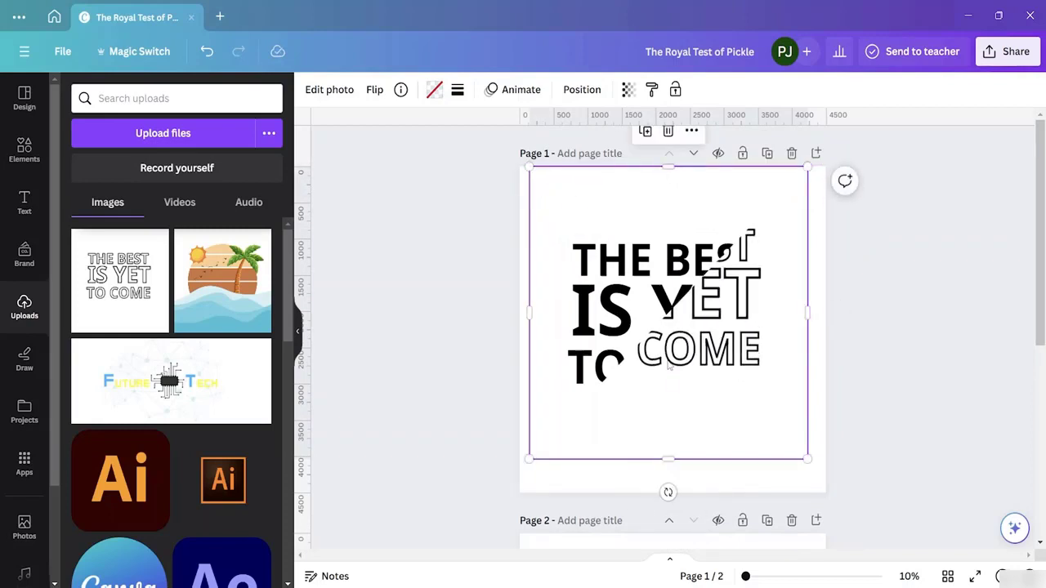
{"action": "left_click_drag", "start_coordinate": [669, 459], "coordinate": [669, 491]}
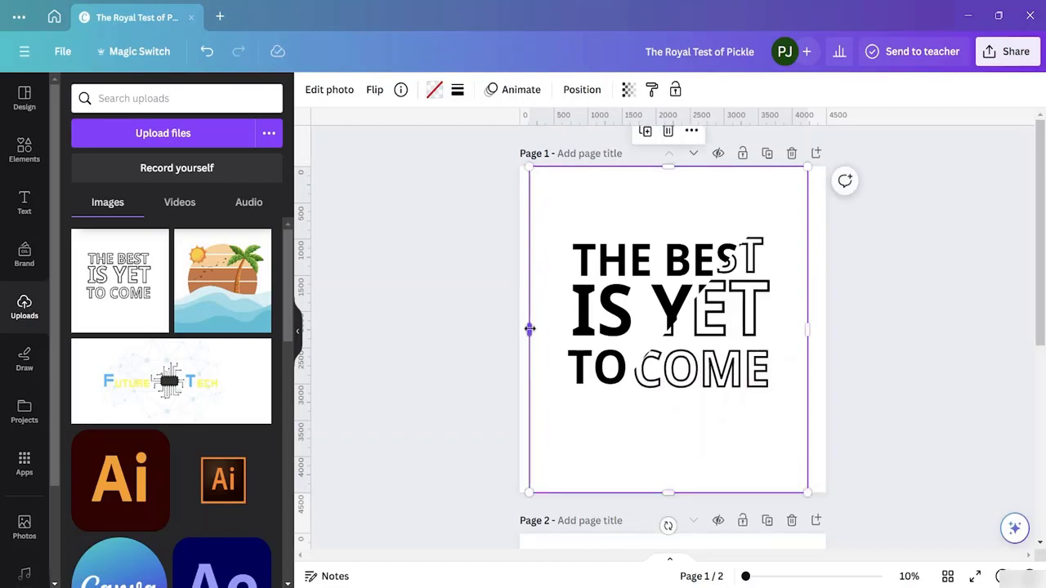
{"action": "left_click_drag", "start_coordinate": [530, 328], "coordinate": [521, 329]}
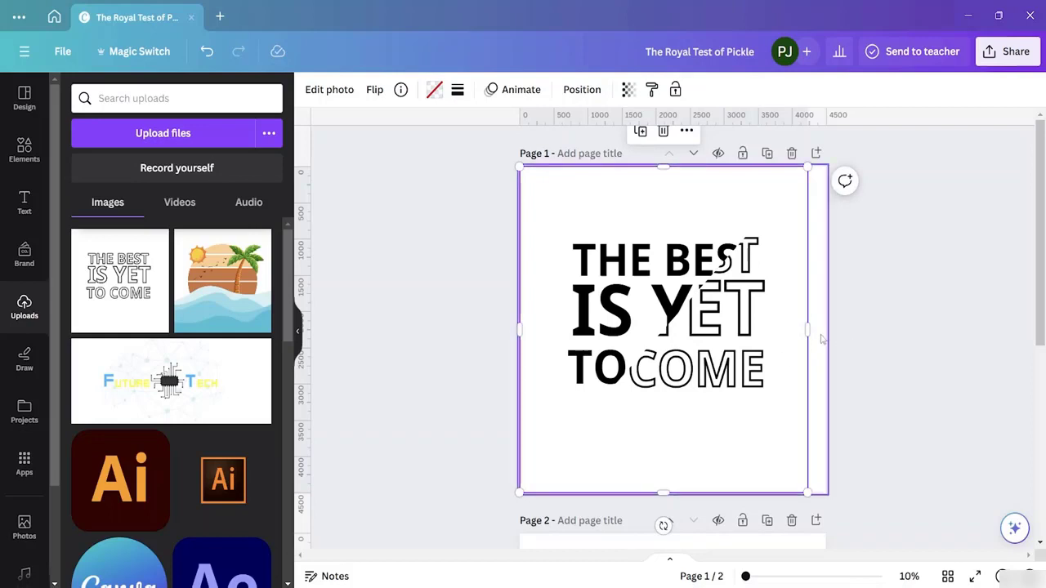
{"action": "left_click_drag", "start_coordinate": [807, 327], "coordinate": [825, 330]}
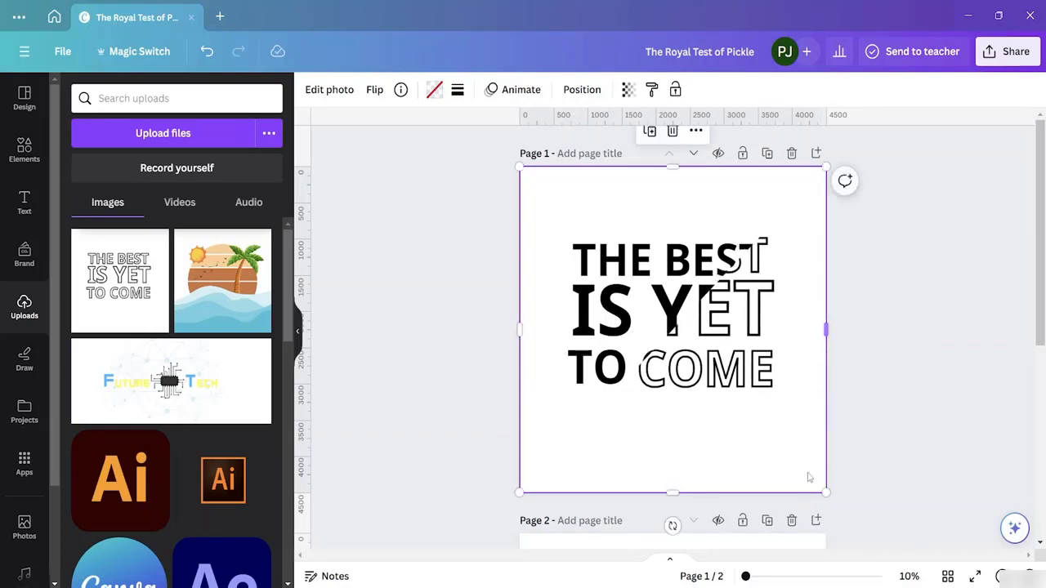
{"action": "mouse_move", "coordinate": [826, 491]}
{"action": "left_mouse_down"}
{"action": "mouse_move", "coordinate": [847, 514]}
{"action": "mouse_move", "coordinate": [827, 492]}
{"action": "left_mouse_up"}
{"action": "left_click_drag", "start_coordinate": [795, 295], "coordinate": [794, 302]}
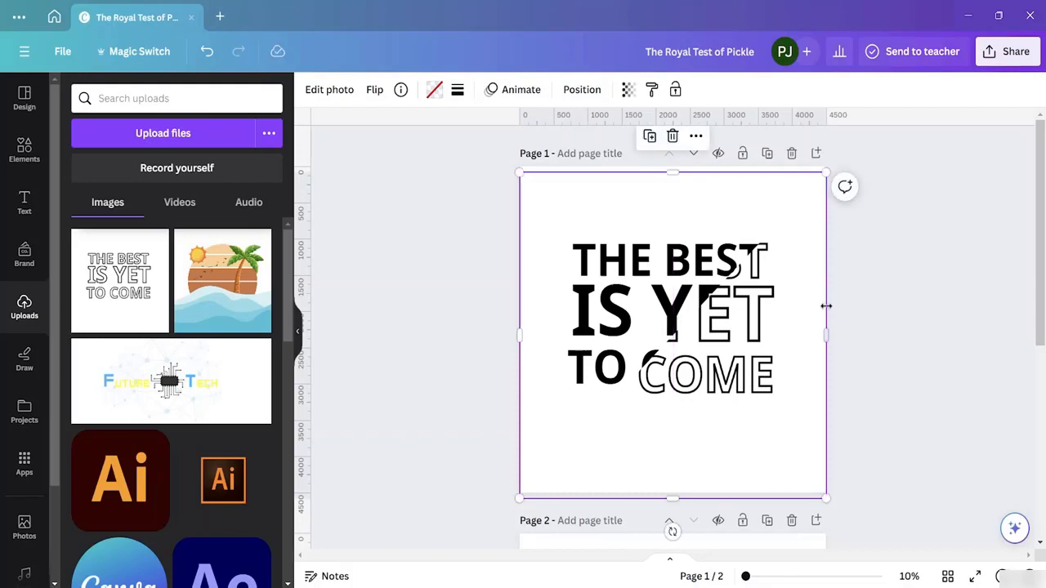
- Undo the resizing, moves and image placement until the triangle frame is empty at its original size
{"action": "key", "text": "ctrl+z"}
{"action": "key", "text": "ctrl+z"}
{"action": "key", "text": "ctrl+z"}
{"action": "key", "text": "ctrl+z"}
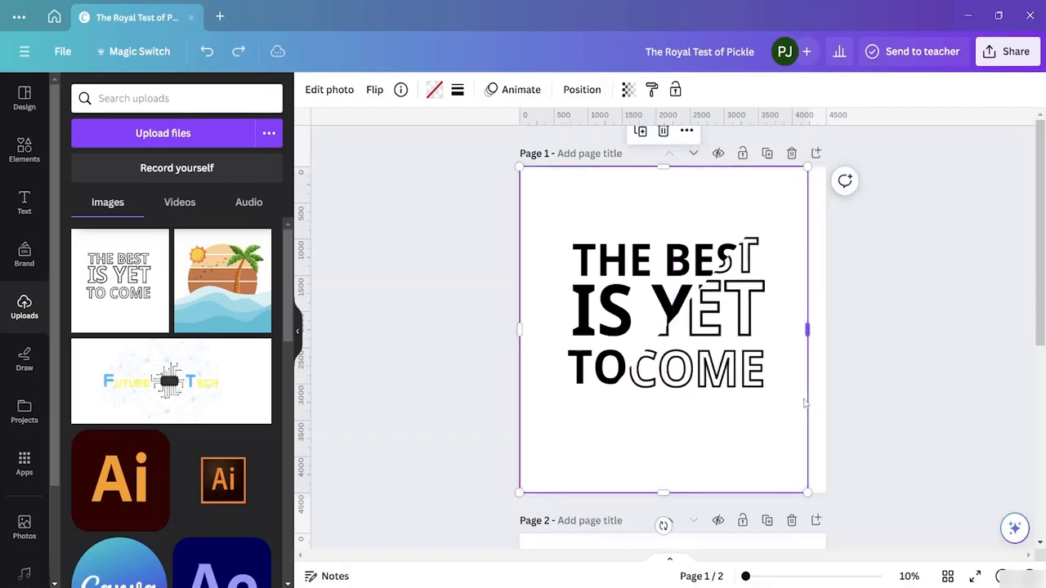
{"action": "key", "text": "ctrl+z"}
{"action": "key", "text": "ctrl+z"}
{"action": "key", "text": "ctrl+z"}
{"action": "key", "text": "ctrl+z"}
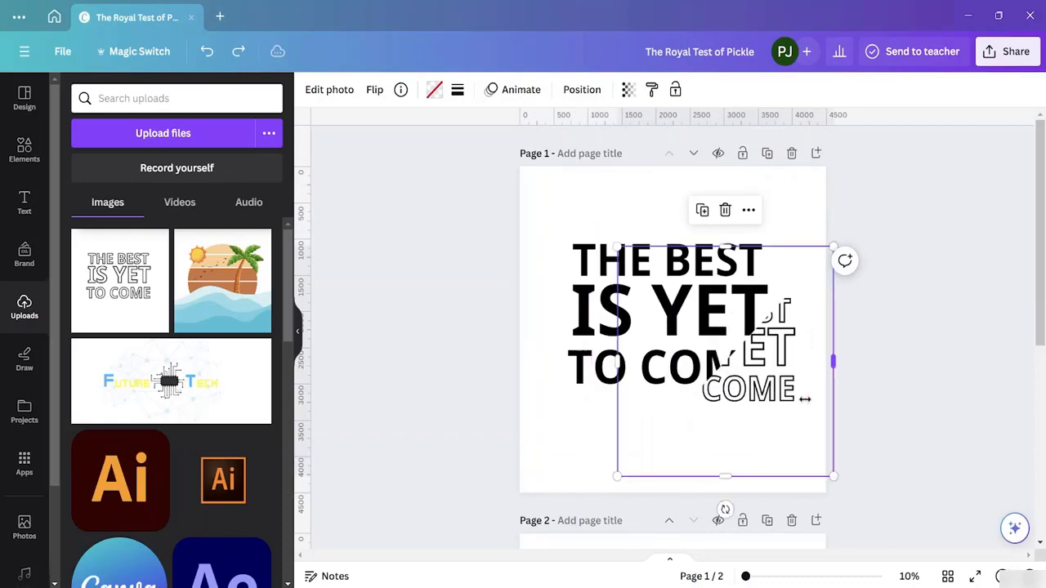
{"action": "key", "text": "ctrl+z"}
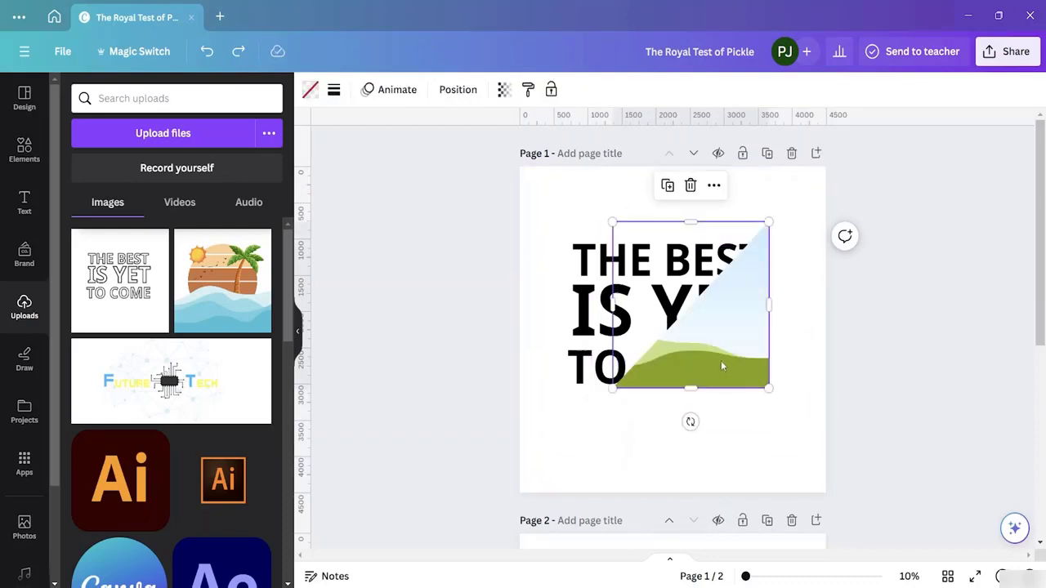
- Enlarge the empty triangle frame until its edges match all four edges of page 1
{"action": "left_click_drag", "start_coordinate": [767, 398], "coordinate": [818, 440]}
{"action": "left_click_drag", "start_coordinate": [613, 222], "coordinate": [508, 170]}
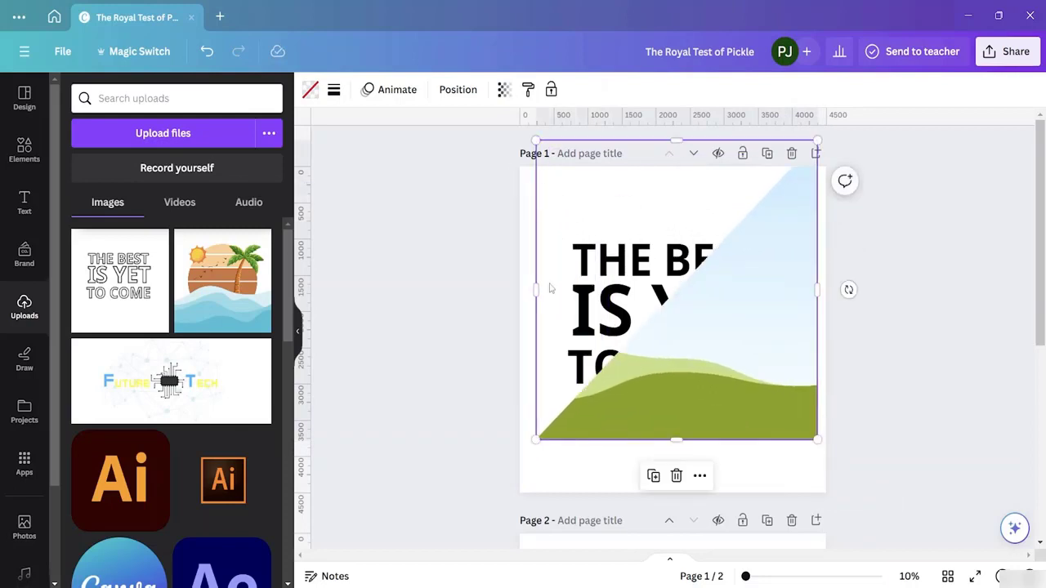
{"action": "left_click_drag", "start_coordinate": [537, 289], "coordinate": [521, 290]}
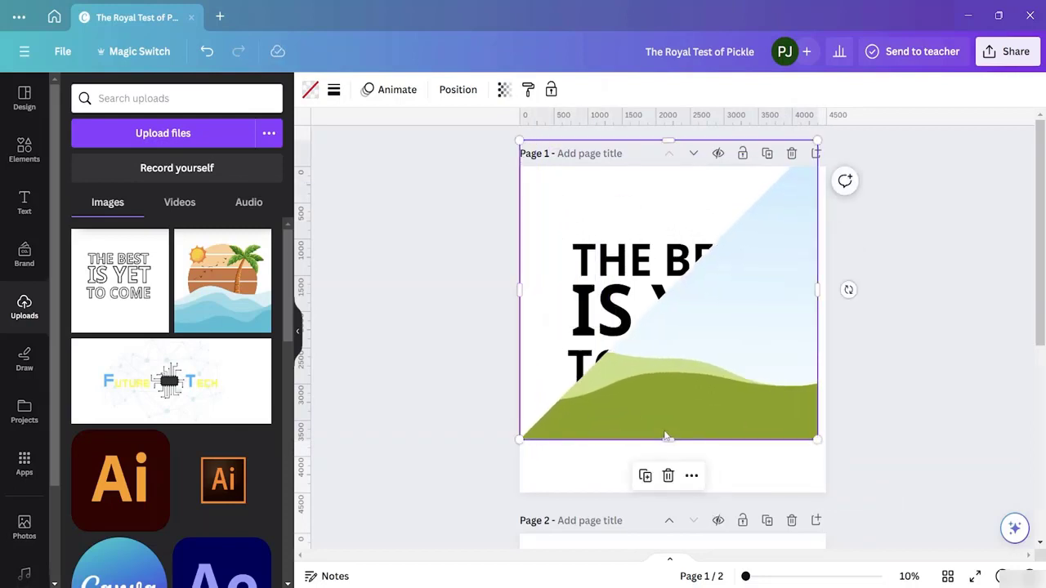
{"action": "left_click_drag", "start_coordinate": [668, 440], "coordinate": [668, 494]}
{"action": "left_click_drag", "start_coordinate": [817, 315], "coordinate": [825, 316]}
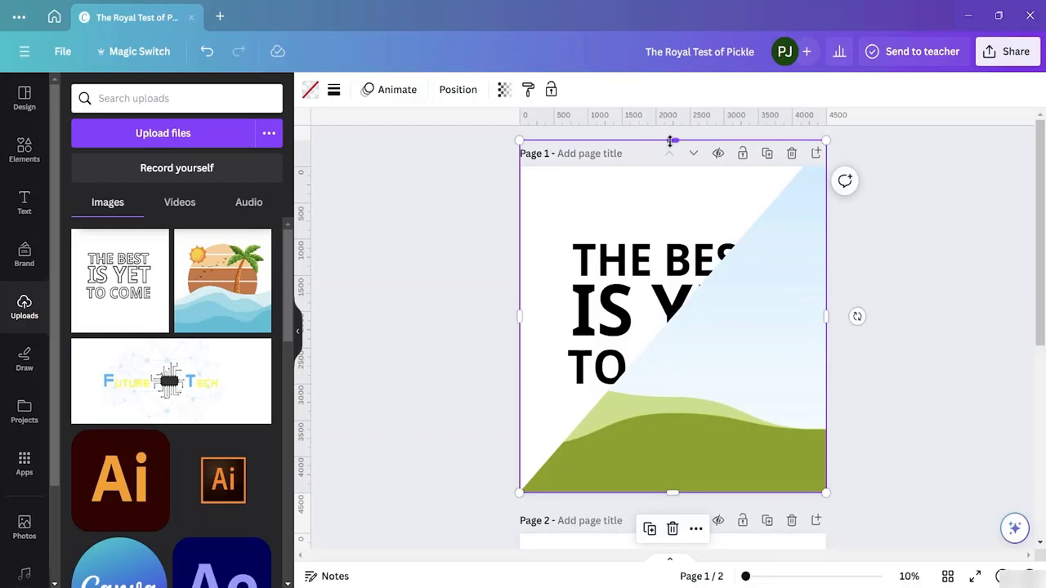
{"action": "left_click_drag", "start_coordinate": [670, 140], "coordinate": [663, 168]}
{"action": "left_click", "coordinate": [920, 347]}
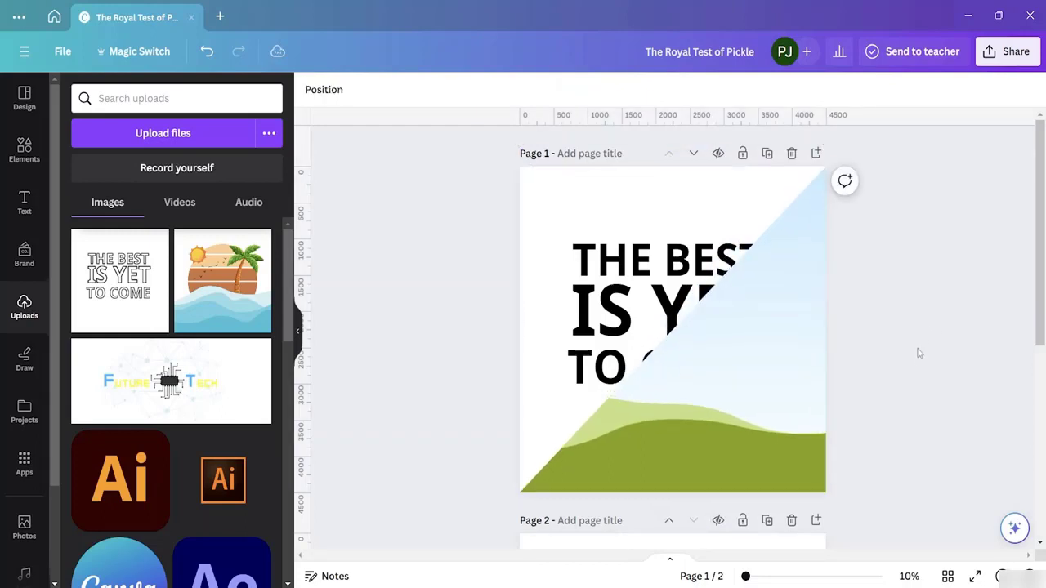
- Try placing the hollow text image into the full-page triangle frame
{"action": "left_click", "coordinate": [765, 403]}
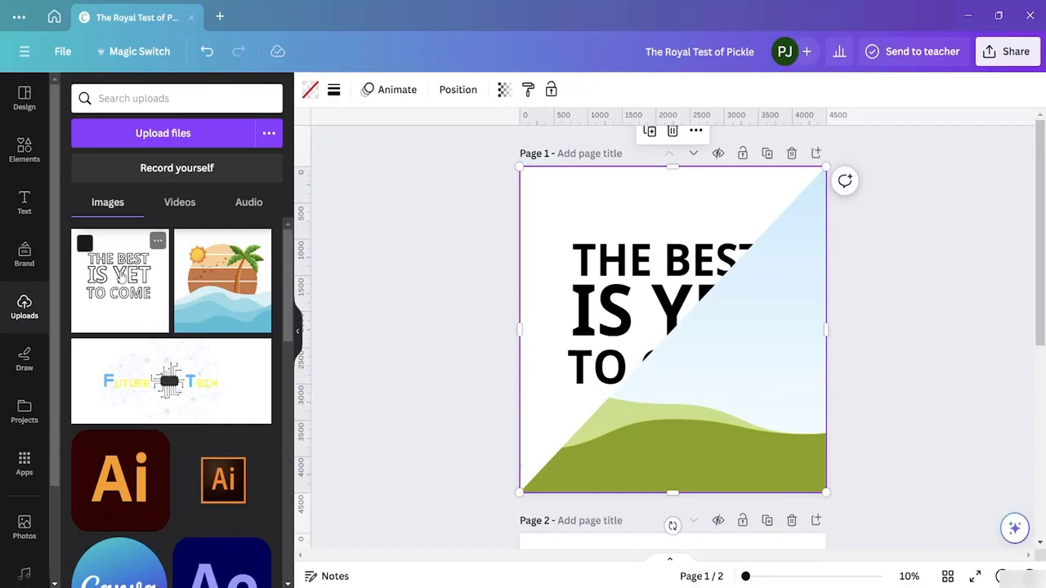
{"action": "left_click_drag", "start_coordinate": [119, 278], "coordinate": [676, 327]}
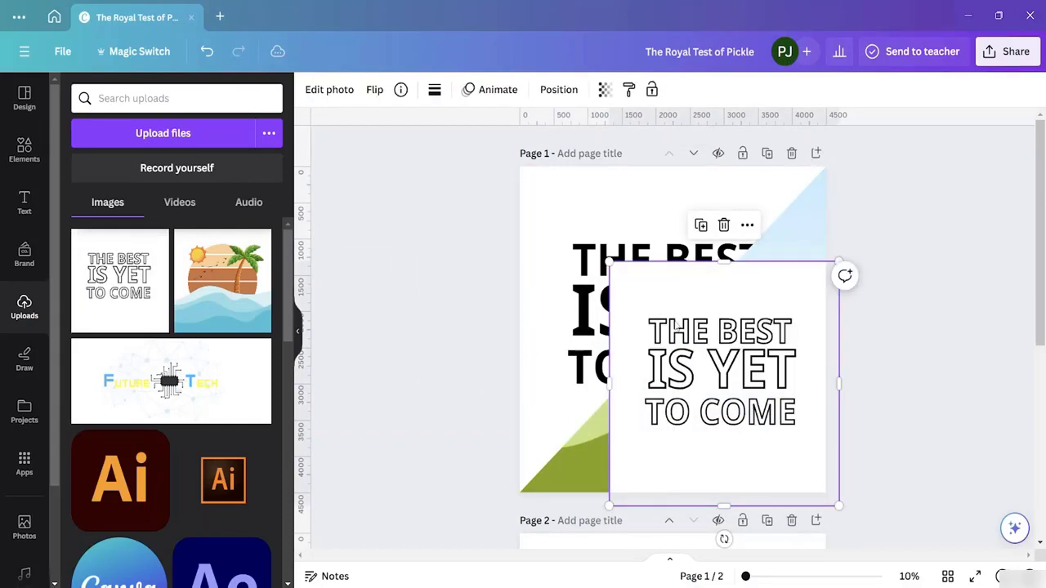
{"action": "key", "text": "ctrl+z"}
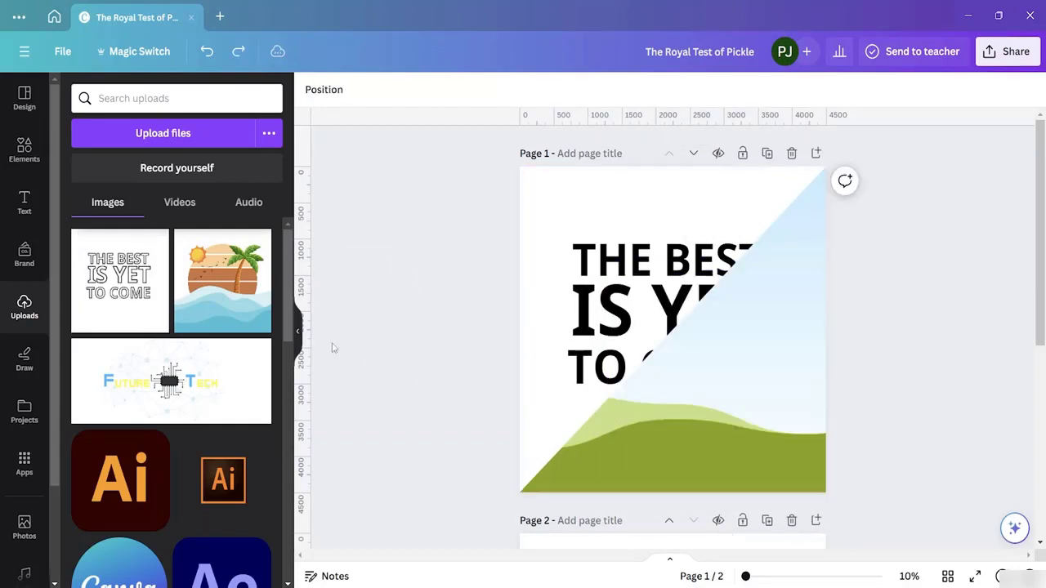
- Place the hollow text image into the full-page triangle frame on page 1
{"action": "left_click_drag", "start_coordinate": [139, 289], "coordinate": [710, 373]}
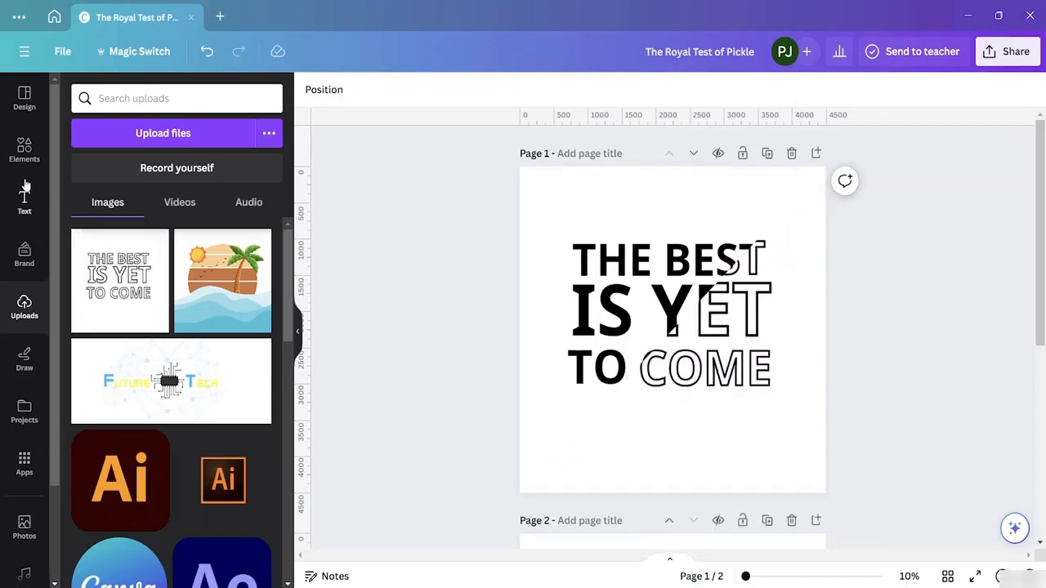
- Find line elements, add a plain solid line to page 1 and move it below the text
{"action": "left_click", "coordinate": [24, 147]}
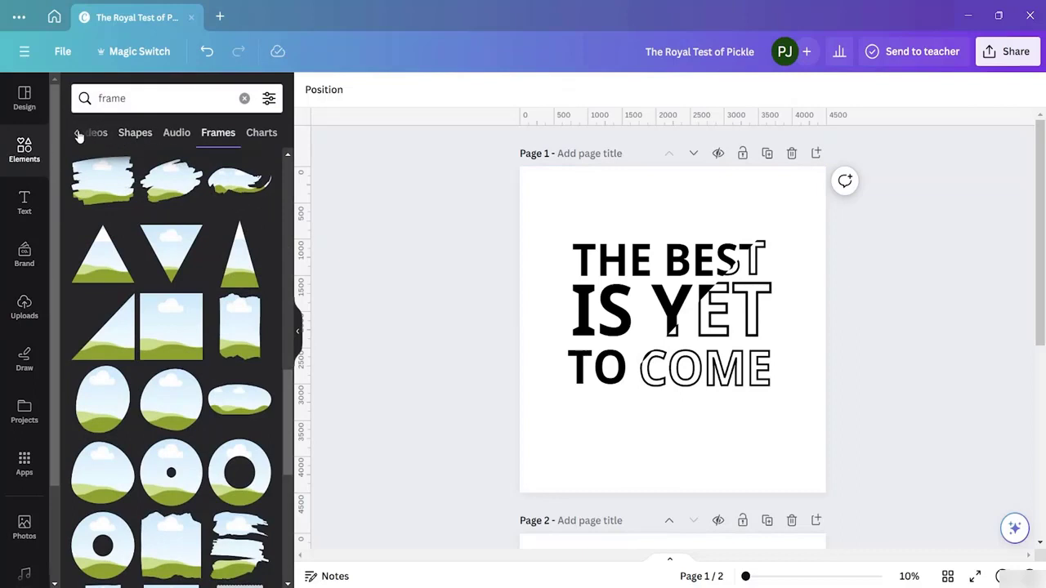
{"action": "left_click", "coordinate": [76, 133]}
{"action": "left_click", "coordinate": [76, 134]}
{"action": "left_click", "coordinate": [122, 134]}
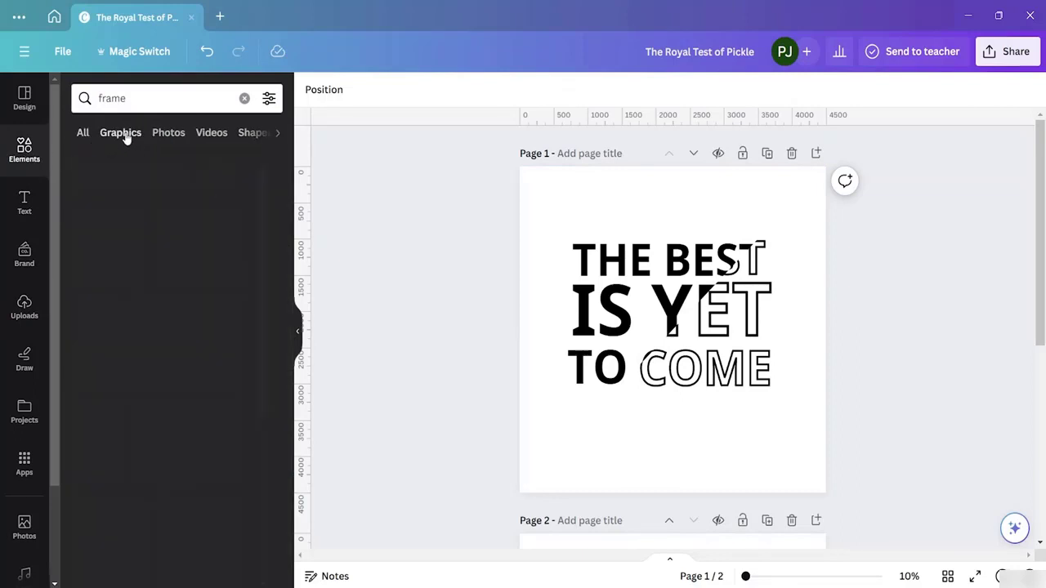
{"action": "left_click", "coordinate": [82, 135]}
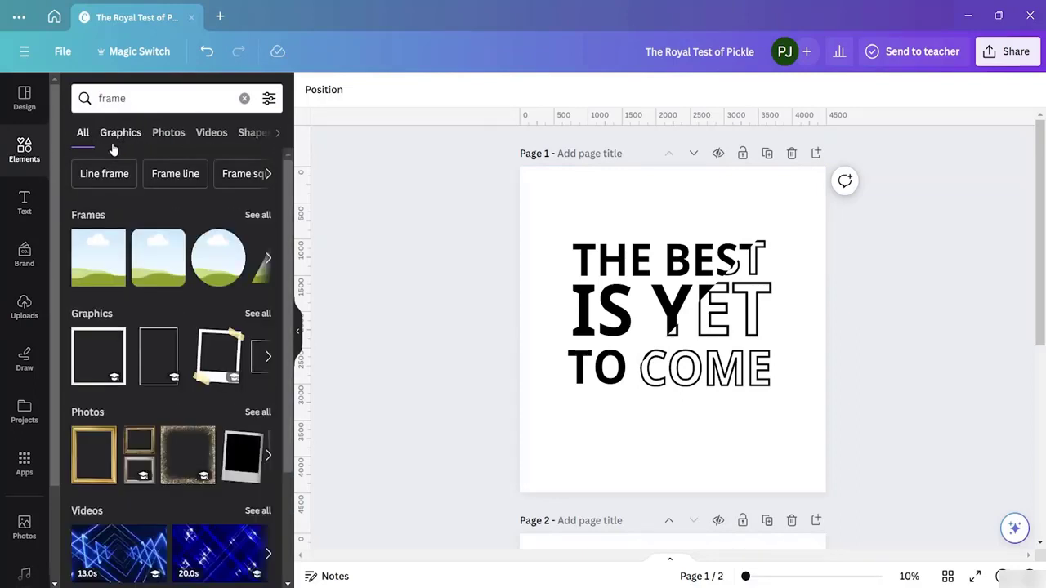
{"action": "scroll", "coordinate": [183, 299], "scroll_direction": "down", "scroll_amount": 2}
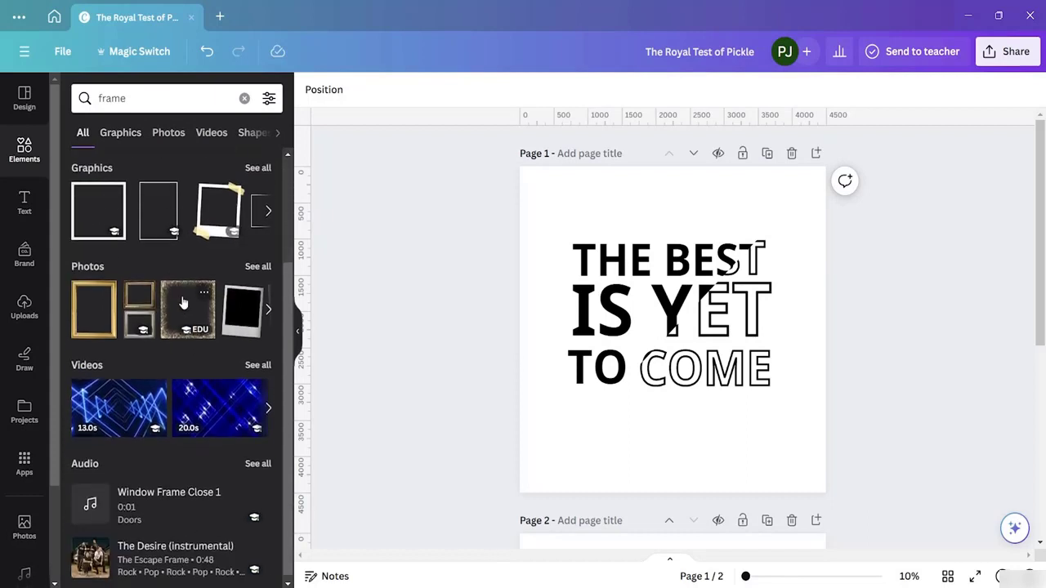
{"action": "left_click", "coordinate": [244, 98]}
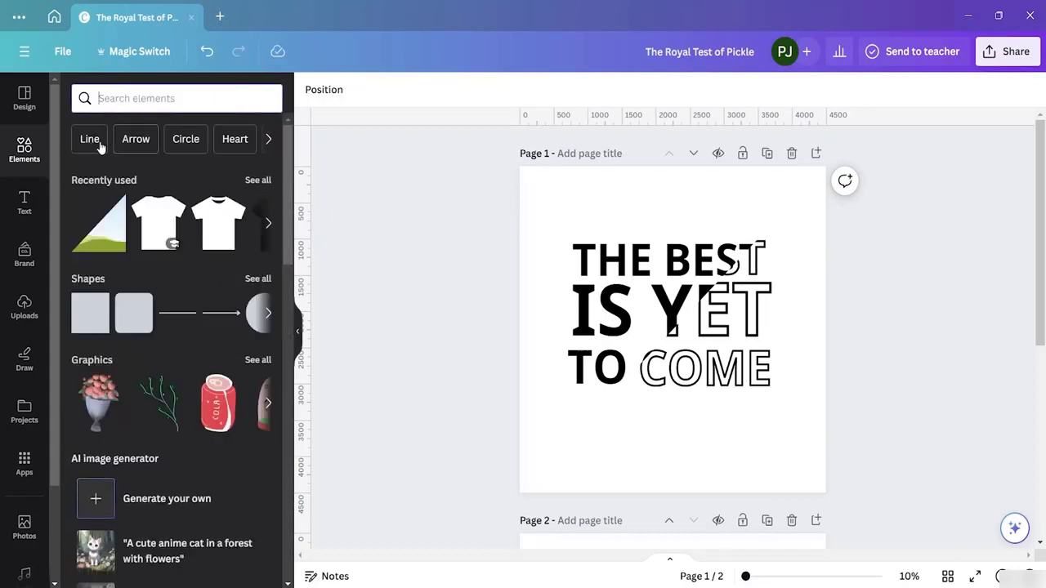
{"action": "left_click", "coordinate": [92, 139]}
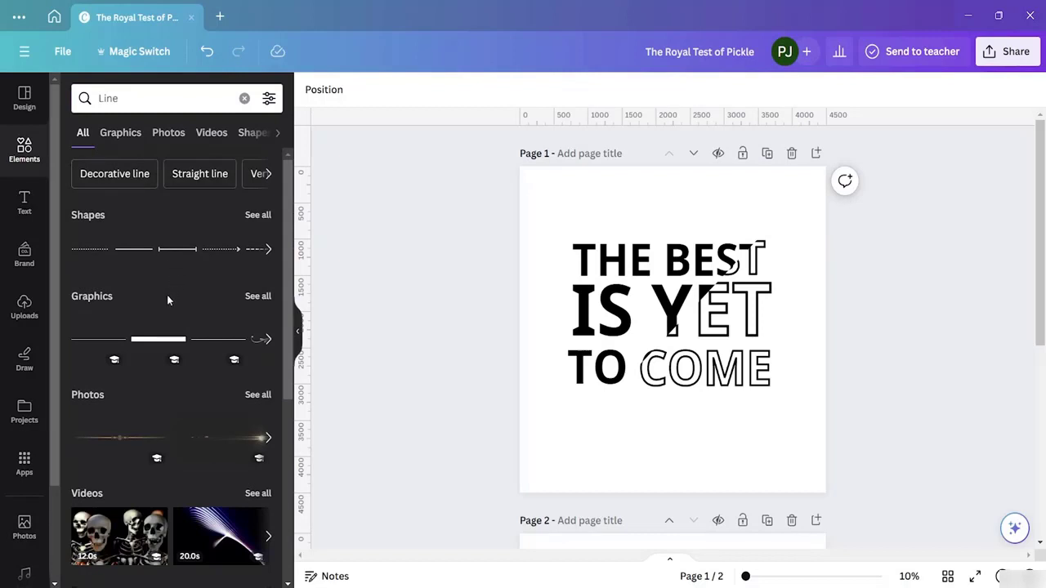
{"action": "left_click", "coordinate": [140, 250]}
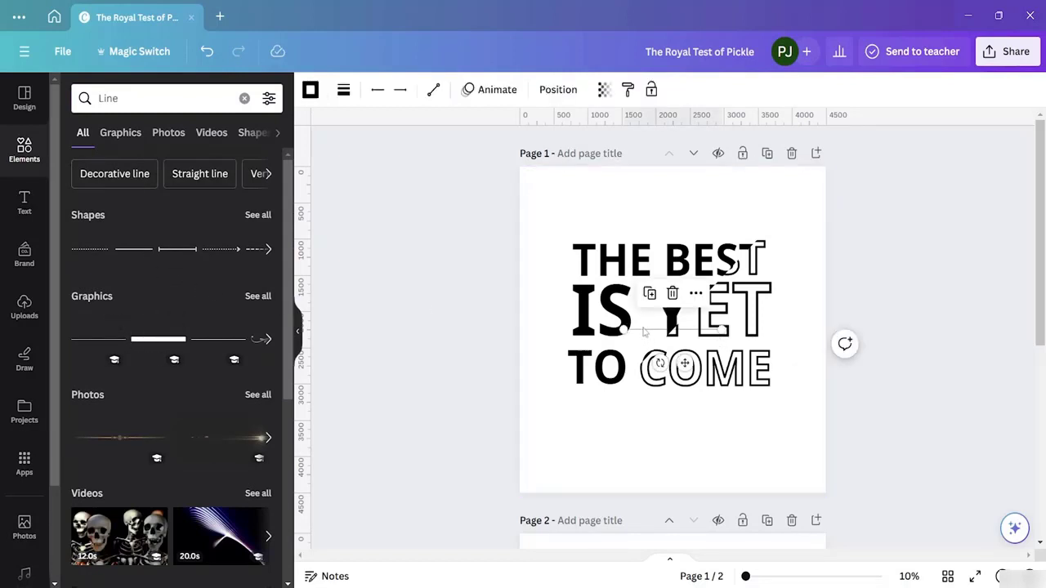
{"action": "left_click_drag", "start_coordinate": [650, 338], "coordinate": [654, 422]}
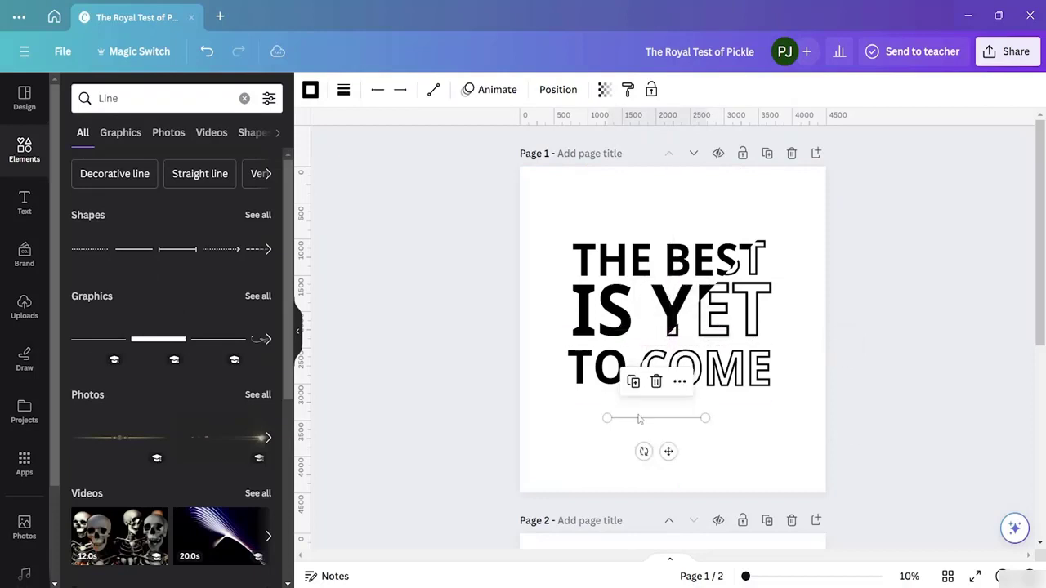
- Set the line's weight to 50 and lengthen it towards the page's right edge
{"action": "left_click", "coordinate": [604, 90]}
{"action": "left_click", "coordinate": [605, 148]}
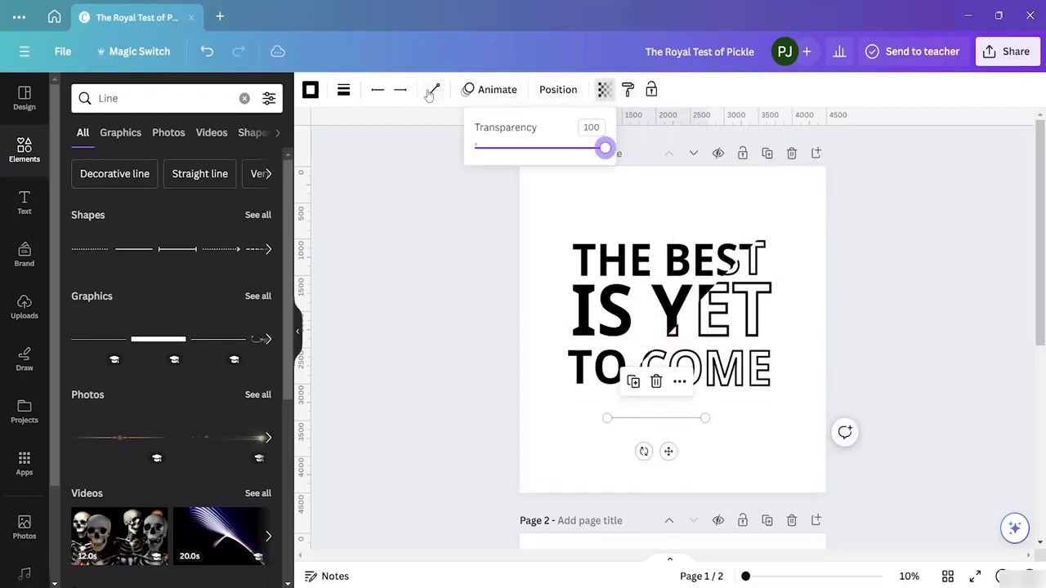
{"action": "left_click", "coordinate": [344, 91]}
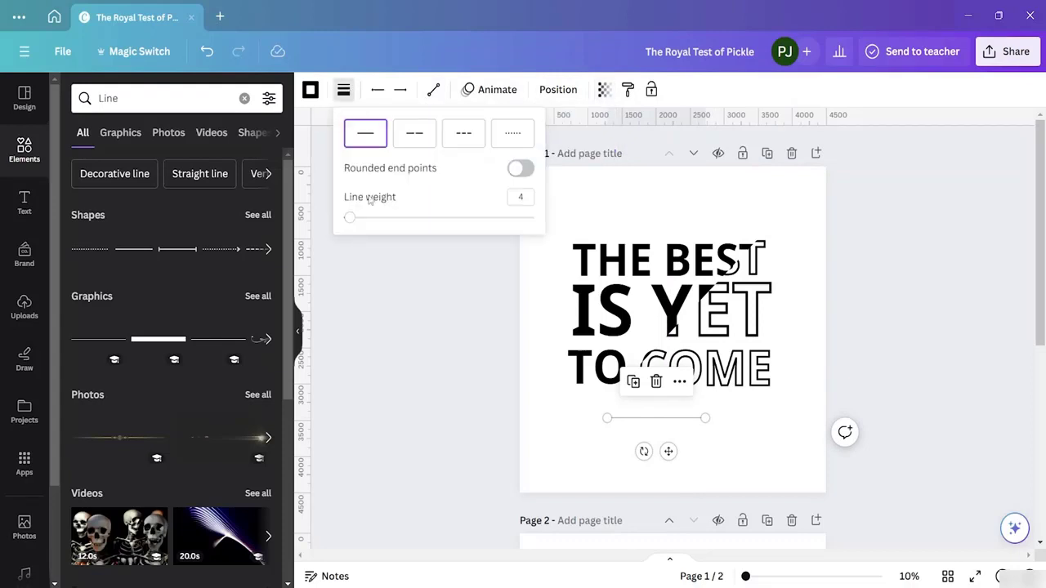
{"action": "left_click_drag", "start_coordinate": [352, 219], "coordinate": [438, 218]}
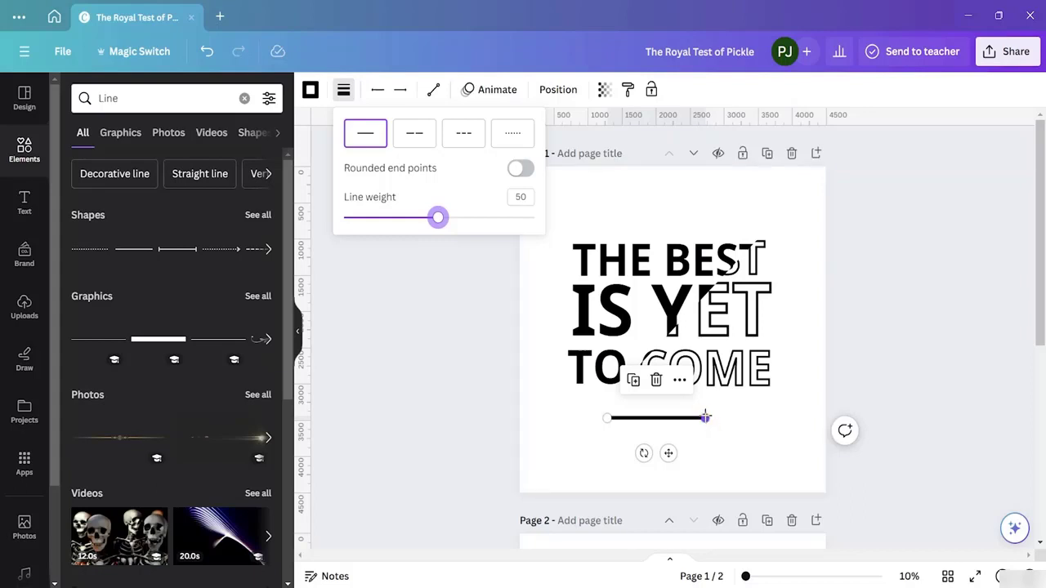
{"action": "left_click_drag", "start_coordinate": [705, 418], "coordinate": [795, 417]}
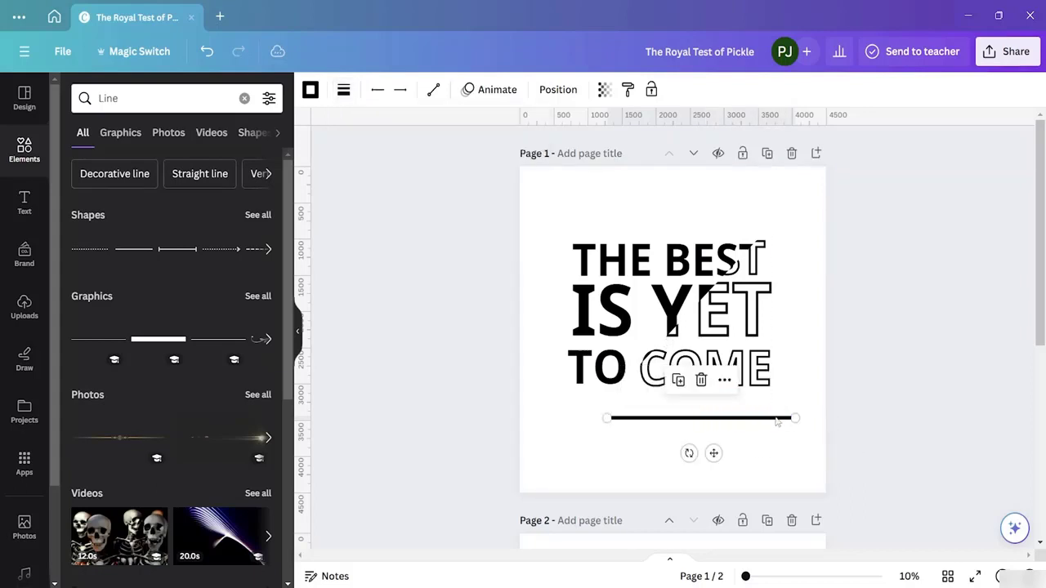
- Rotate the line diagonally along the solid-hollow boundary and adjust both ends so it extends slightly past the text
{"action": "left_click_drag", "start_coordinate": [689, 453], "coordinate": [671, 335]}
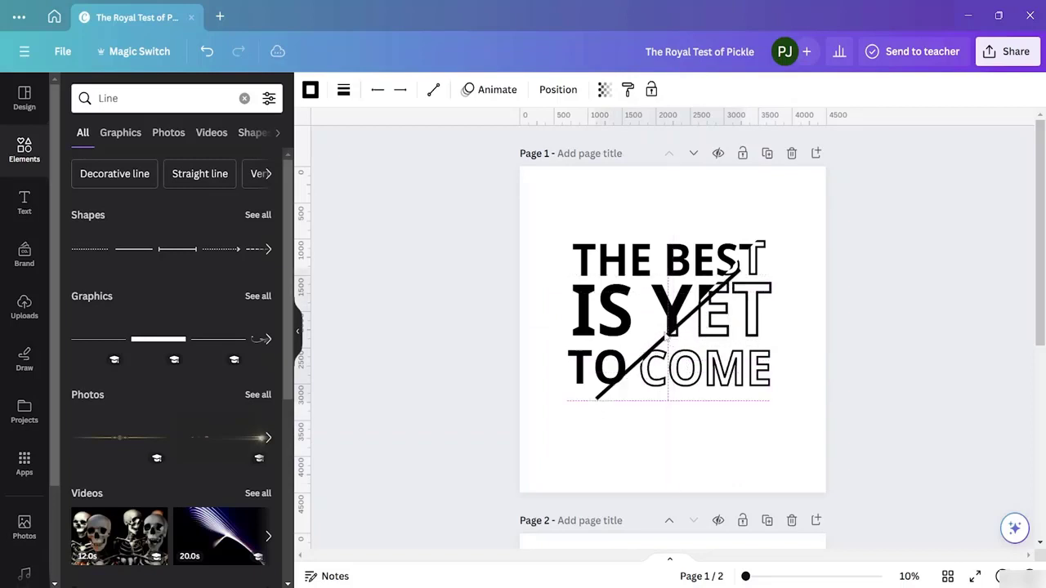
{"action": "left_click_drag", "start_coordinate": [668, 335], "coordinate": [669, 335]}
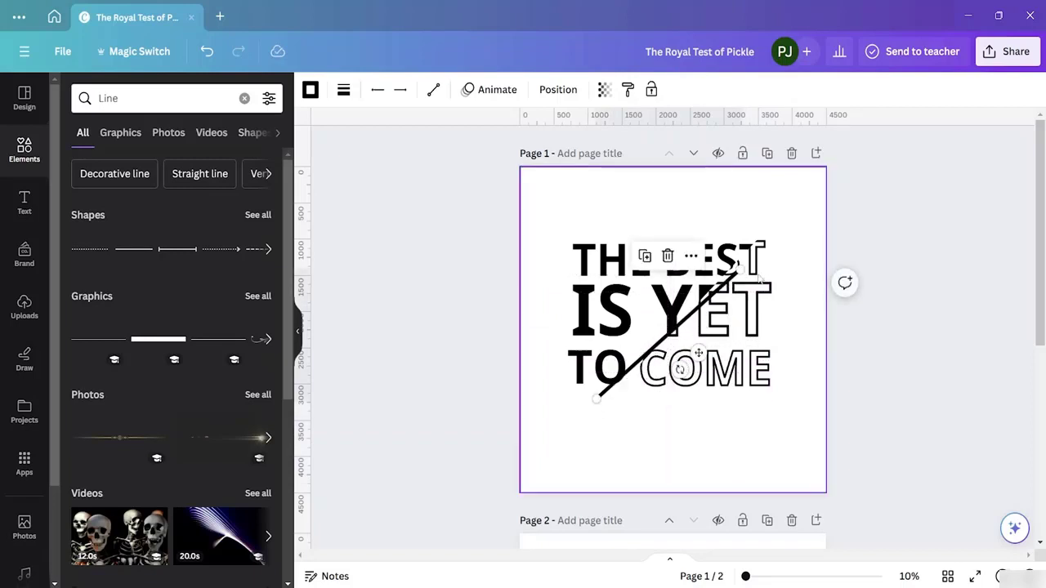
{"action": "left_click_drag", "start_coordinate": [742, 264], "coordinate": [795, 209]}
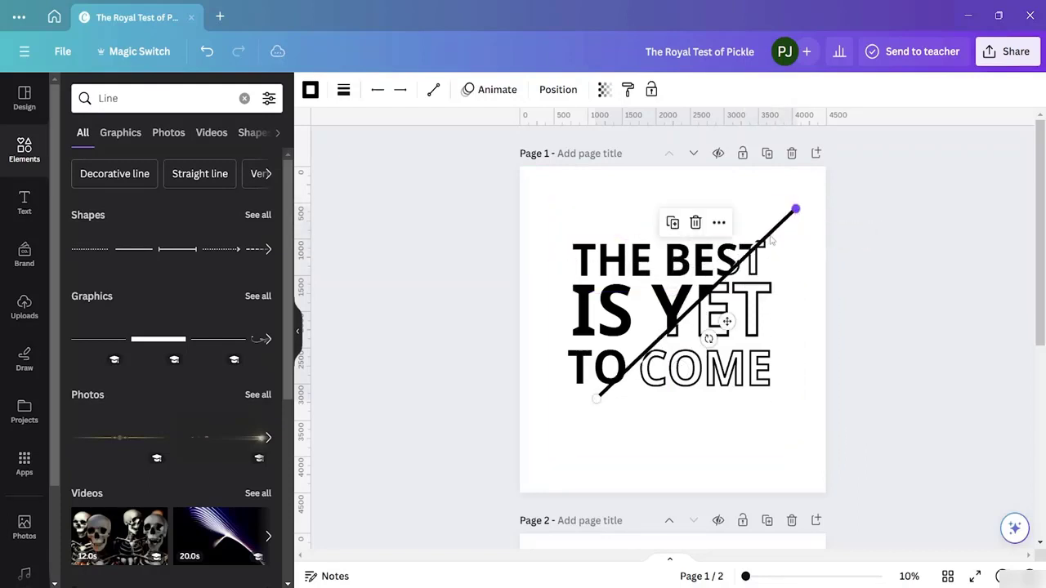
{"action": "left_click_drag", "start_coordinate": [596, 399], "coordinate": [563, 420]}
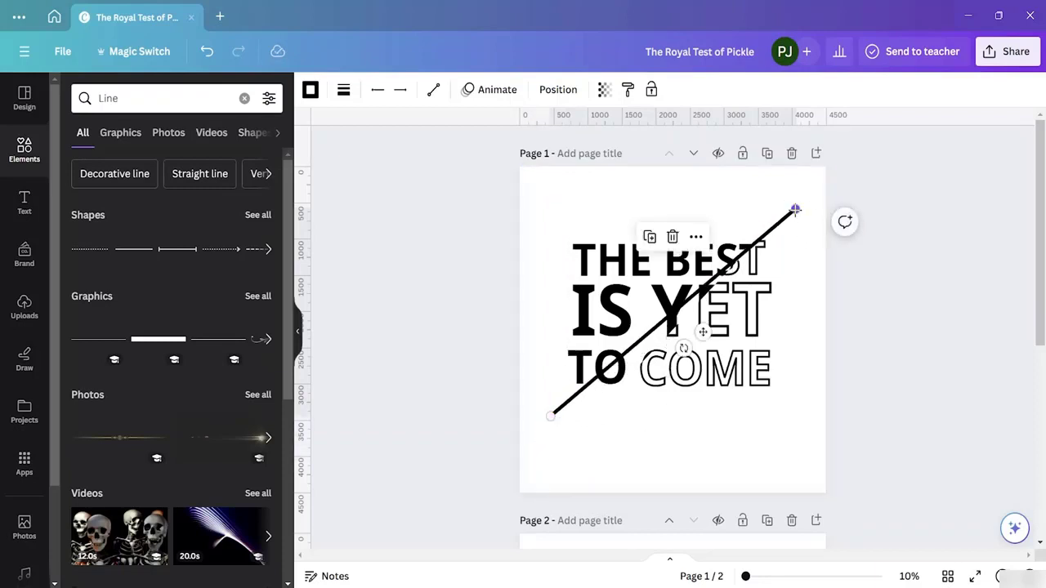
{"action": "left_click_drag", "start_coordinate": [795, 210], "coordinate": [779, 228]}
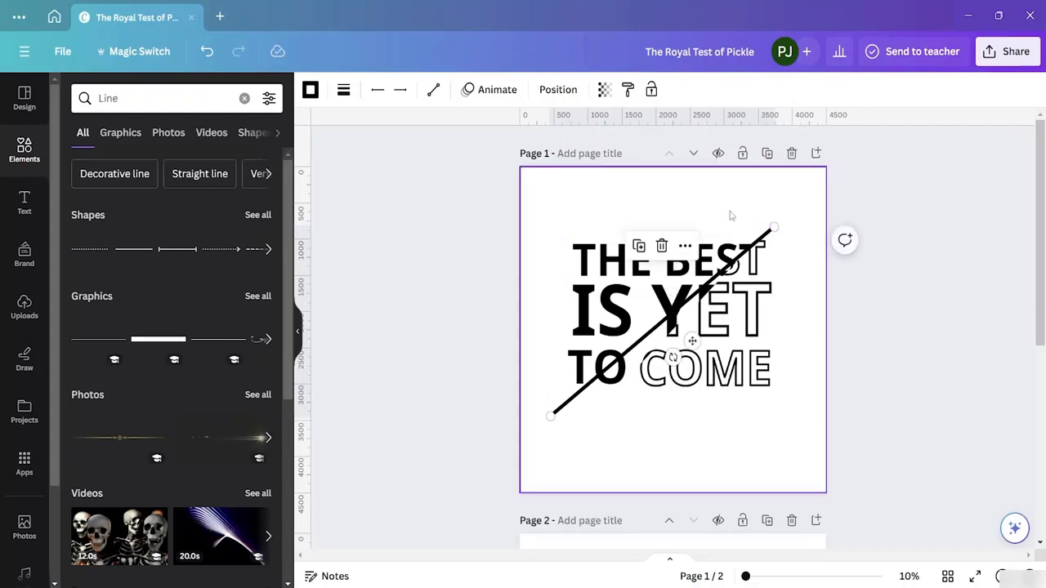
- Recolor the diagonal line with the dark red from the achar king logo colours
{"action": "left_click", "coordinate": [687, 483]}
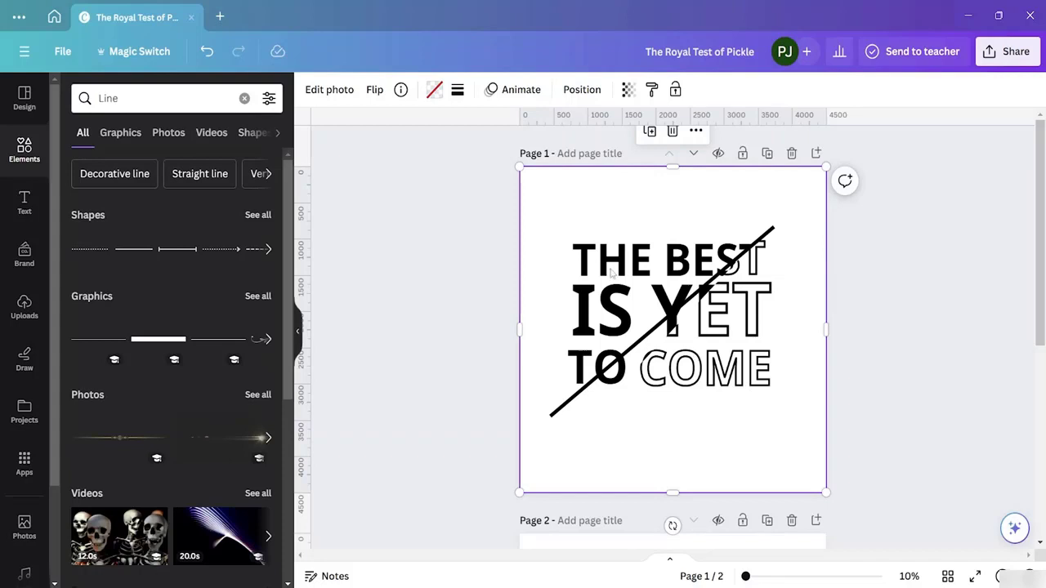
{"action": "left_click", "coordinate": [408, 232]}
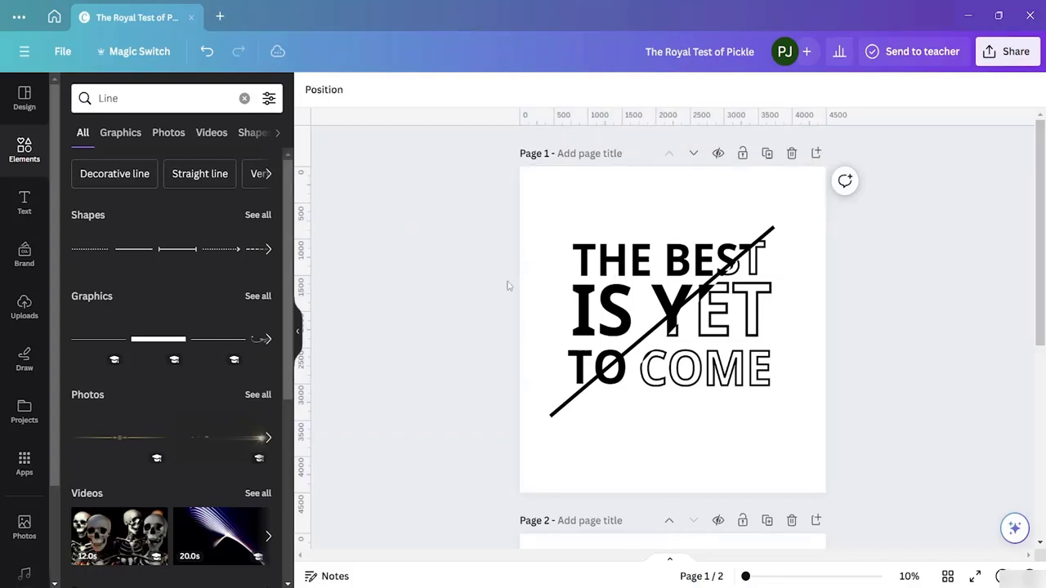
{"action": "left_click", "coordinate": [622, 268]}
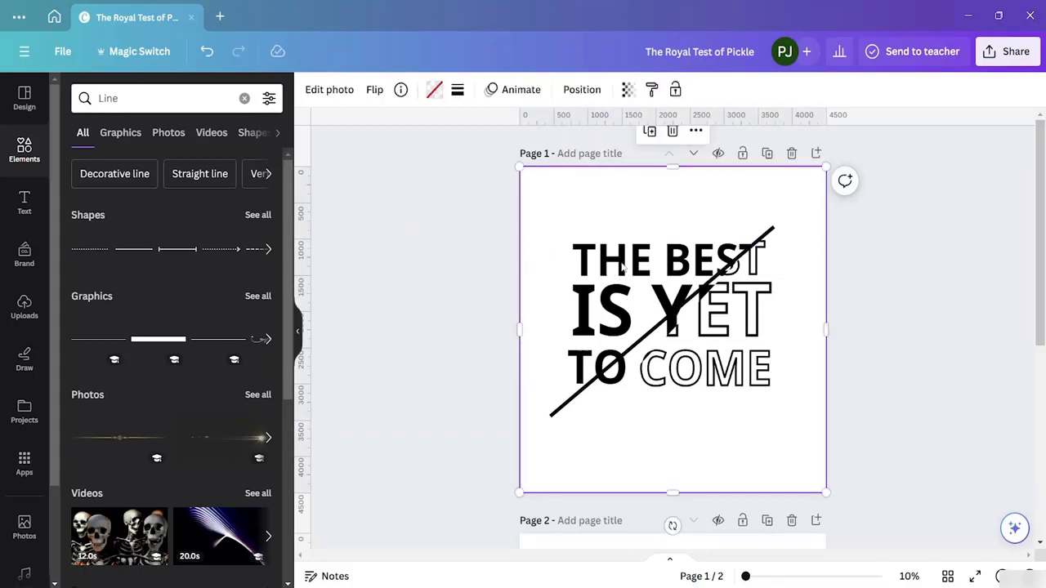
{"action": "left_click", "coordinate": [691, 299]}
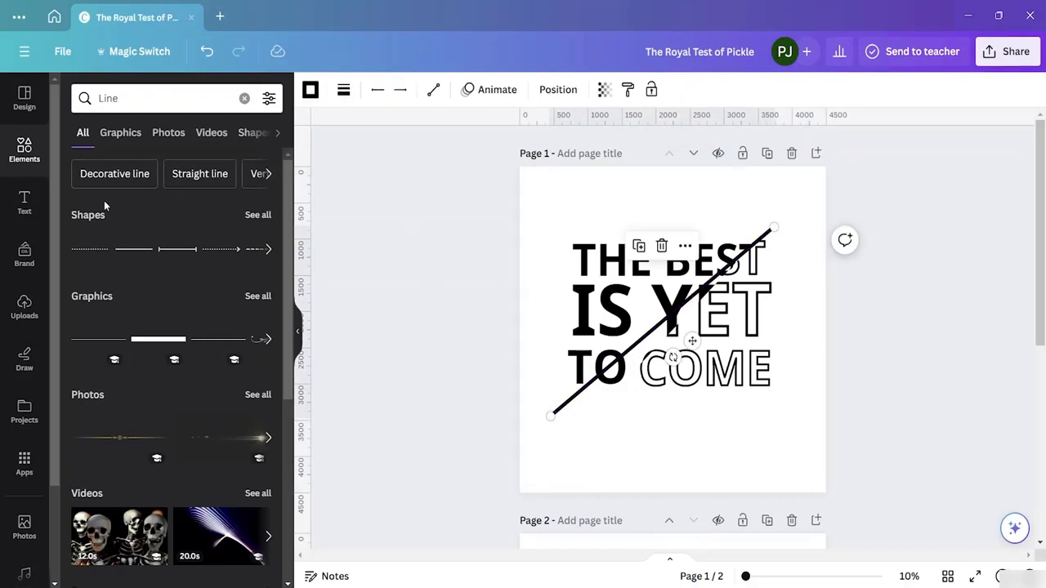
{"action": "left_click", "coordinate": [311, 90]}
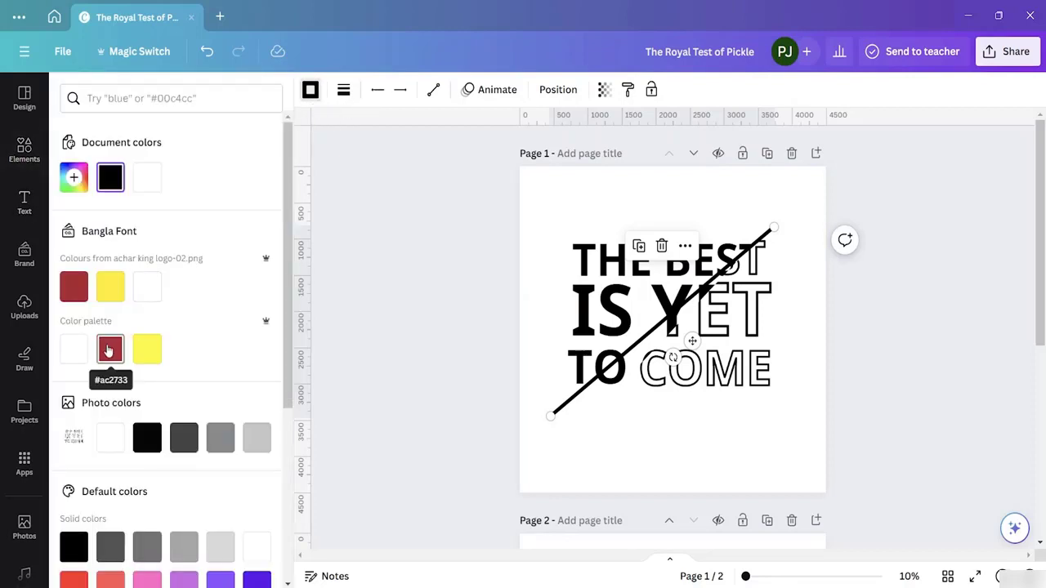
{"action": "left_click", "coordinate": [70, 292]}
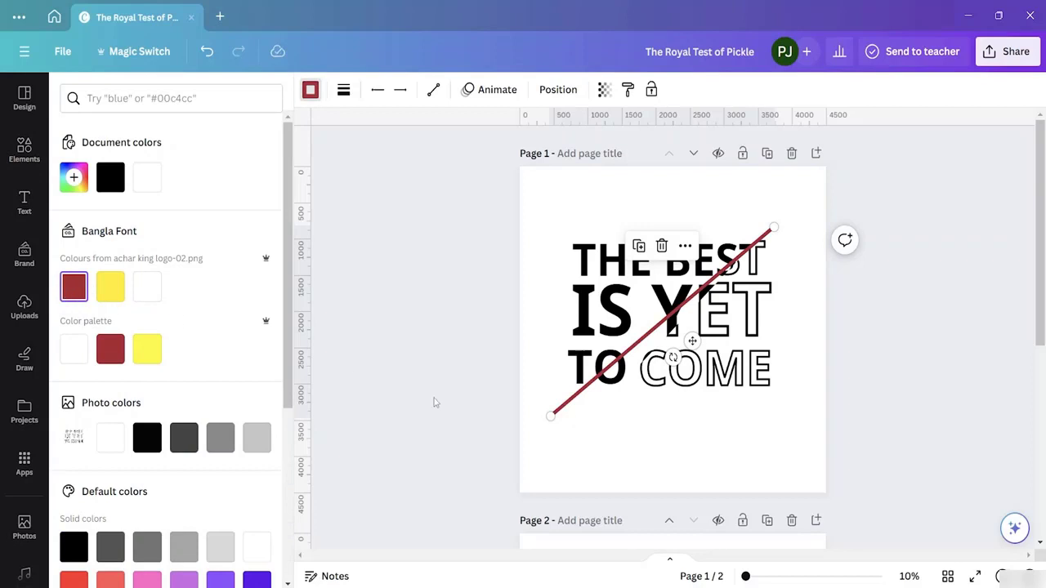
- Shift the hollow text frame slightly left, then resize it so its left edge meets the page edge
{"action": "left_click", "coordinate": [621, 440]}
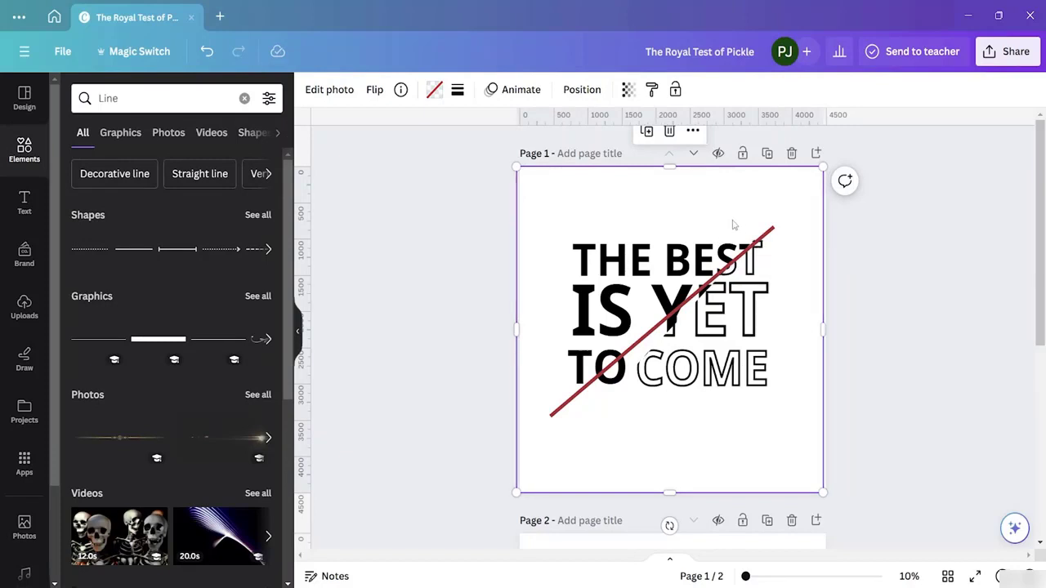
{"action": "left_click", "coordinate": [948, 296]}
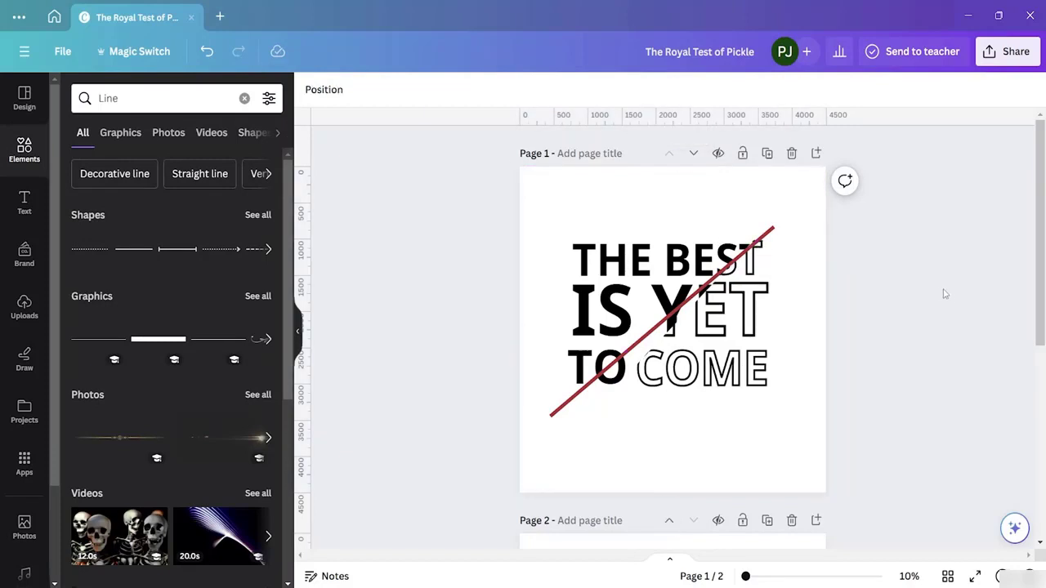
{"action": "left_click", "coordinate": [578, 277]}
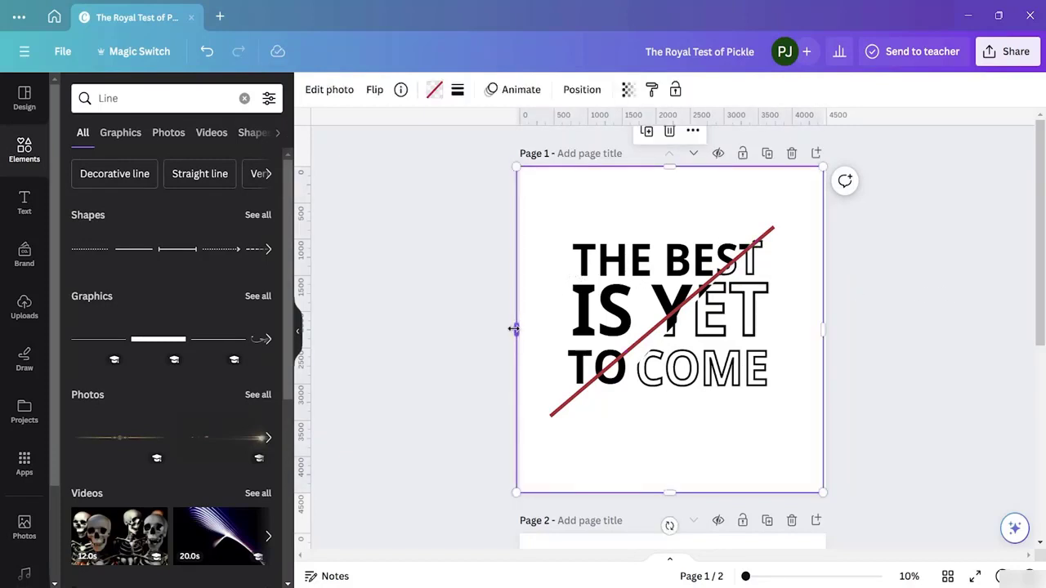
{"action": "left_click_drag", "start_coordinate": [517, 328], "coordinate": [521, 203]}
{"action": "left_click", "coordinate": [886, 335]}
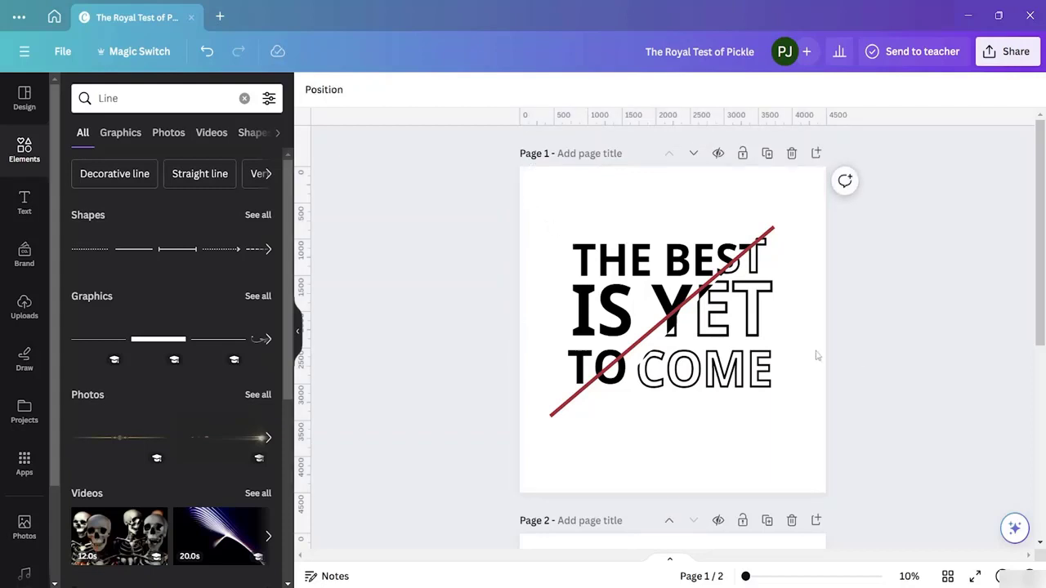
- Duplicate the red diagonal line and place the copy parallel to it, slightly down and to the right
{"action": "left_click", "coordinate": [664, 324]}
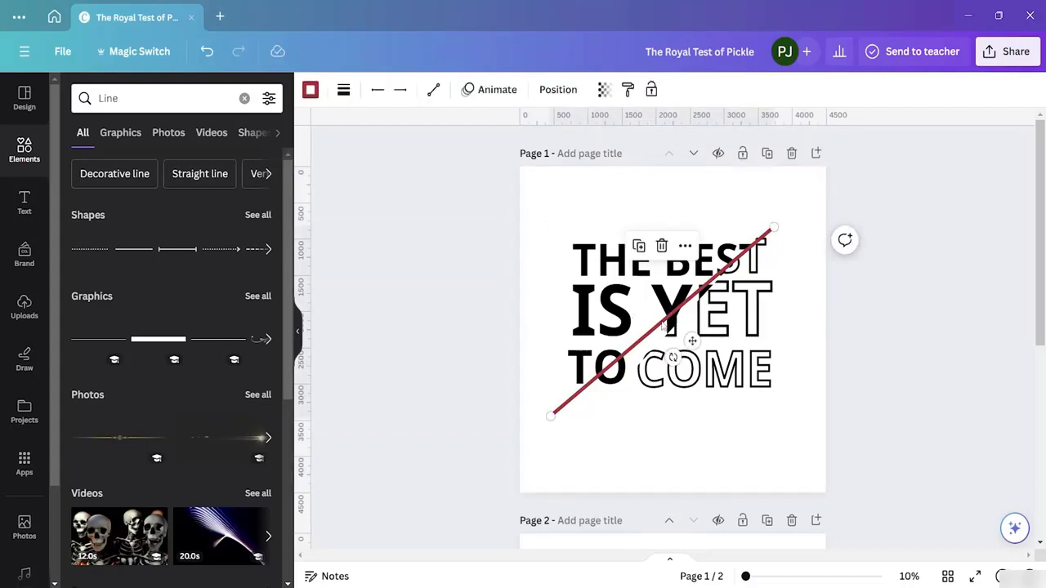
{"action": "left_click", "coordinate": [639, 246]}
{"action": "left_click_drag", "start_coordinate": [666, 324], "coordinate": [673, 330]}
{"action": "left_click", "coordinate": [782, 331]}
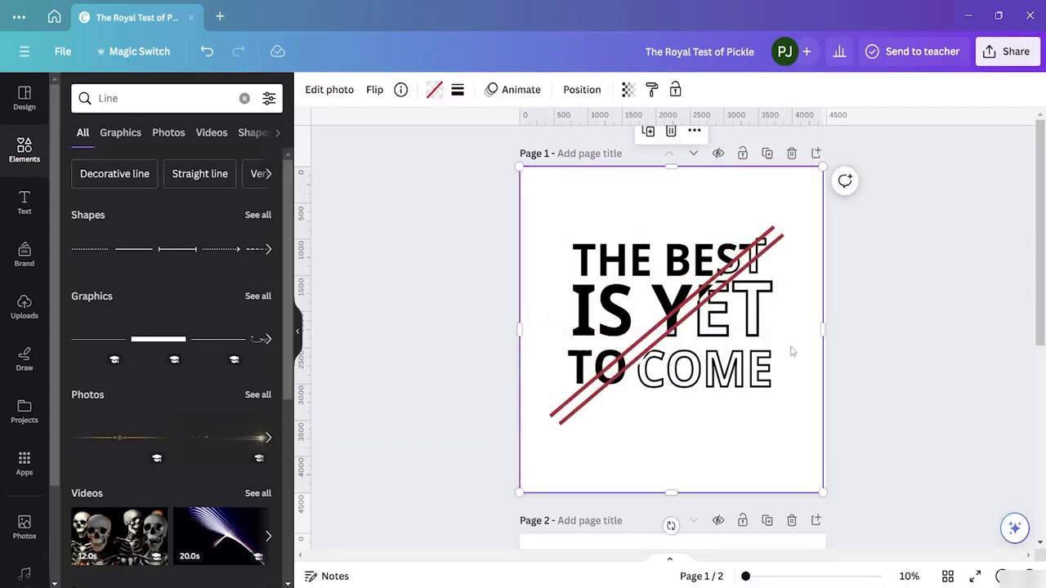
{"action": "scroll", "coordinate": [756, 434], "scroll_direction": "down", "scroll_amount": 3}
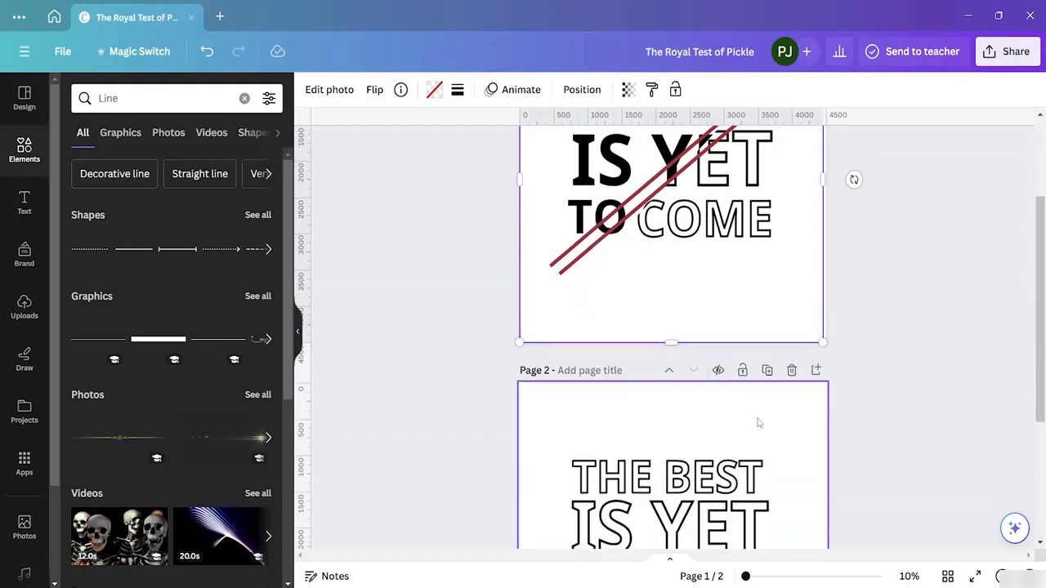
{"action": "scroll", "coordinate": [823, 244], "scroll_direction": "up", "scroll_amount": 2}
{"action": "scroll", "coordinate": [823, 243], "scroll_direction": "up", "scroll_amount": 1}
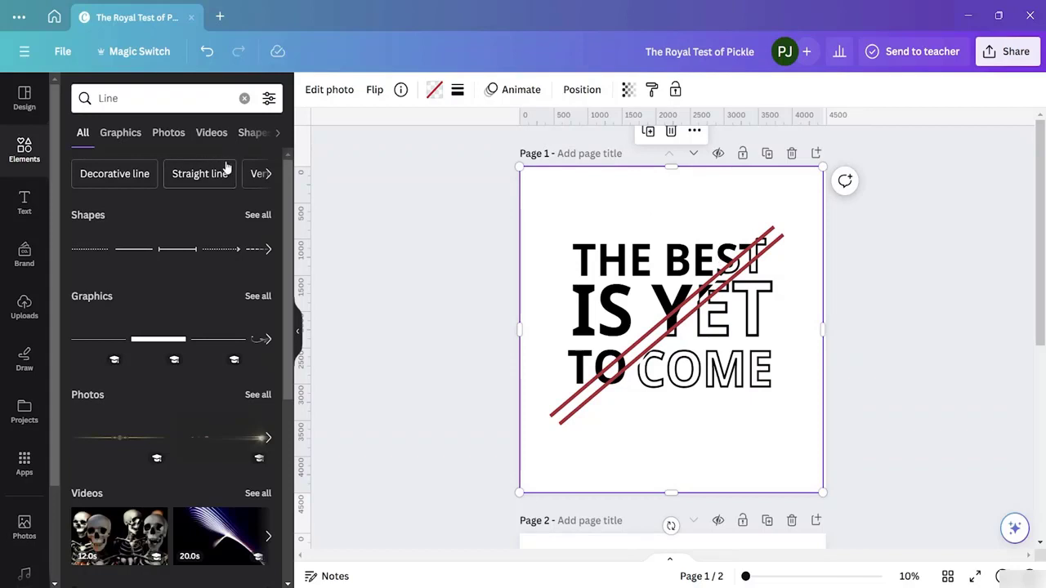
- Search the elements library for "Smartmockup" and look through the result categories
{"action": "left_click", "coordinate": [245, 98]}
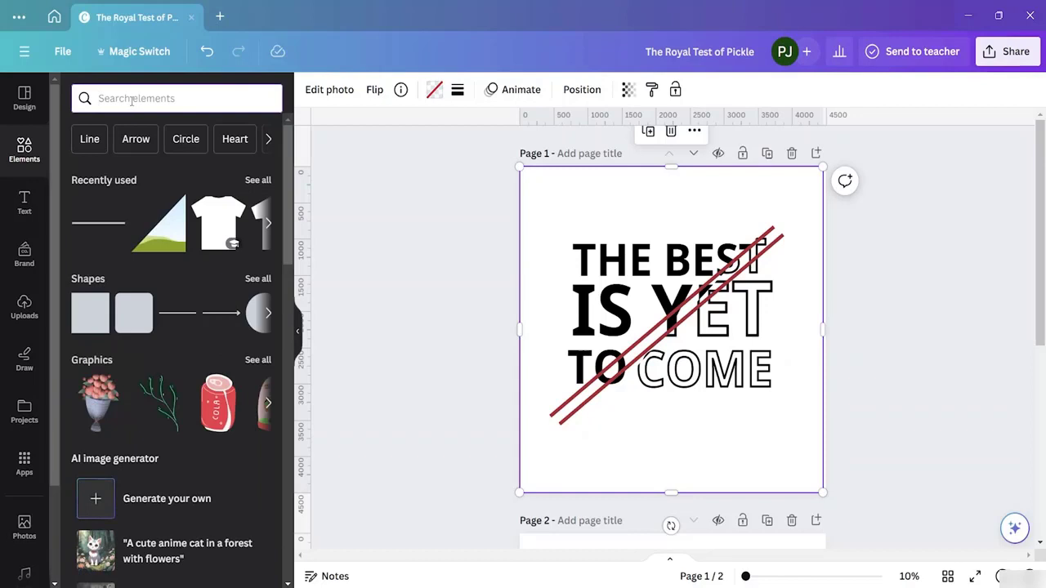
{"action": "type", "text": "Smart"}
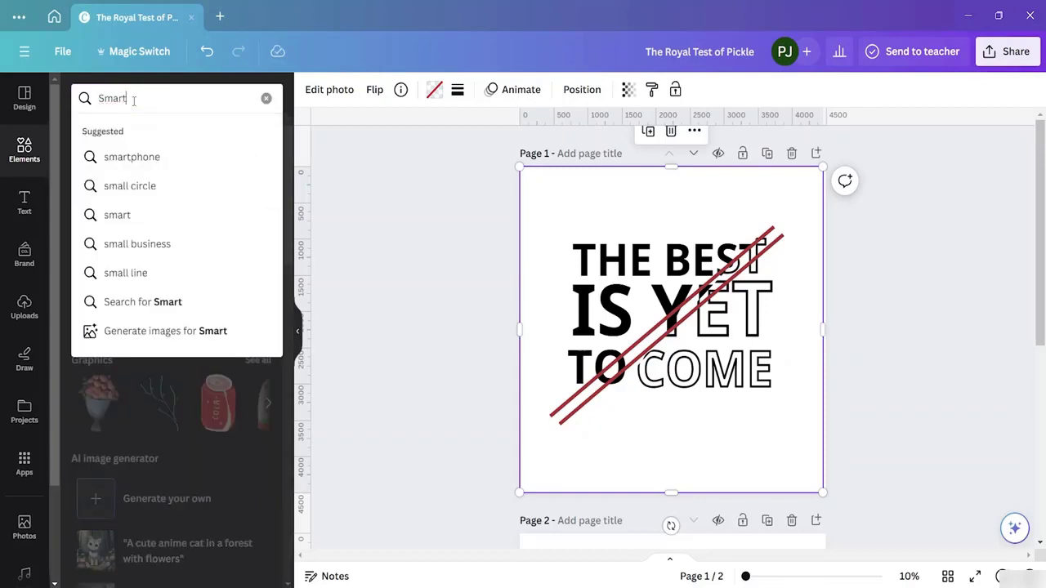
{"action": "type", "text": "moc"}
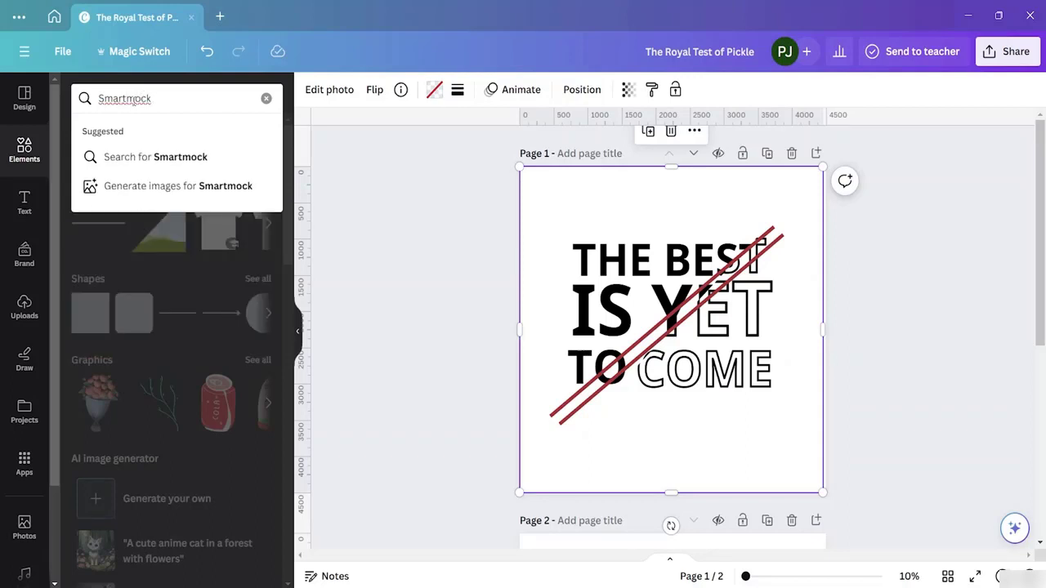
{"action": "type", "text": "kup"}
{"action": "key", "text": "Return"}
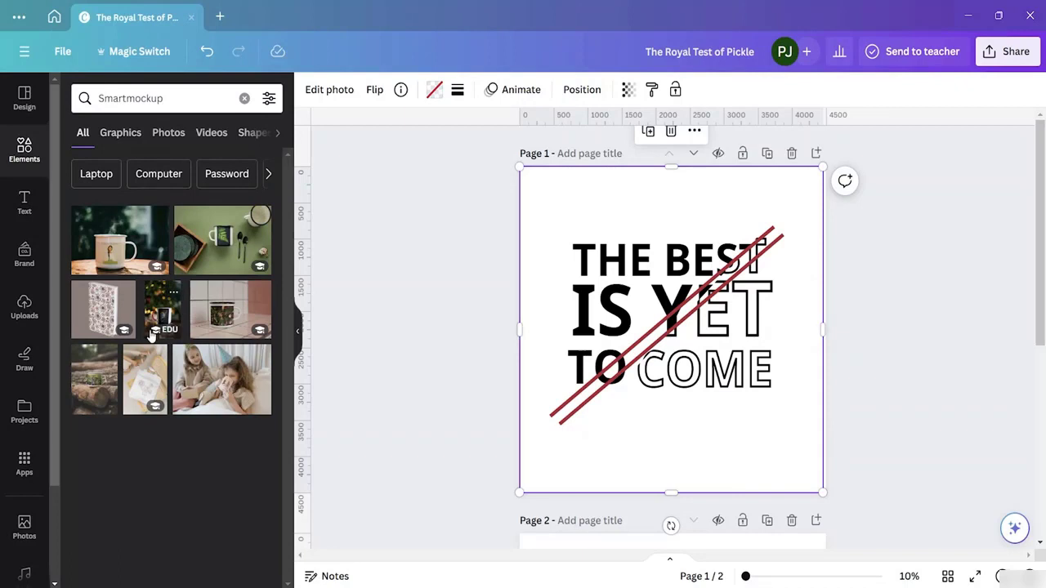
{"action": "left_click", "coordinate": [278, 134]}
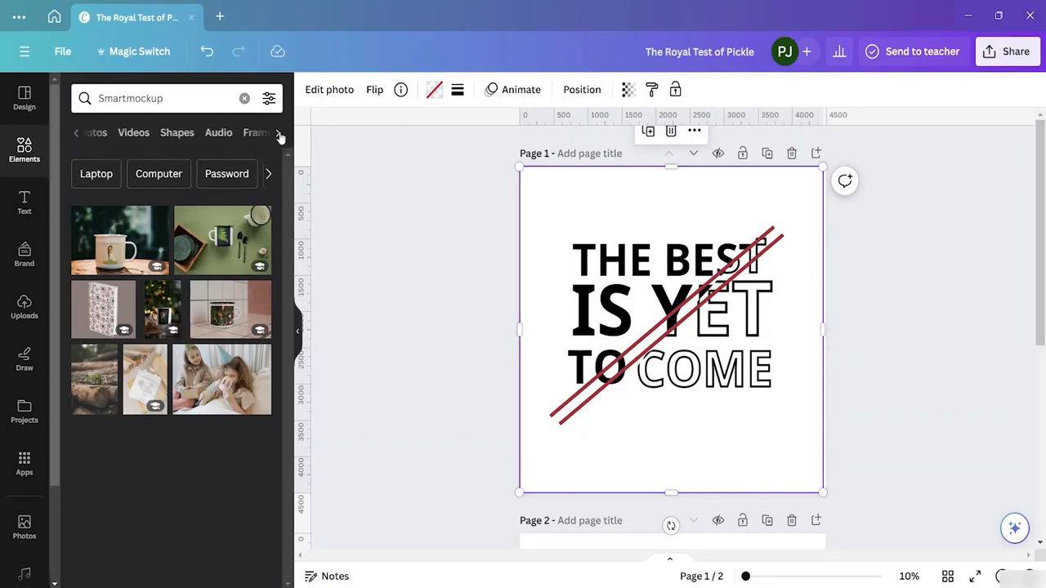
{"action": "left_click", "coordinate": [279, 135]}
{"action": "left_click", "coordinate": [278, 135]}
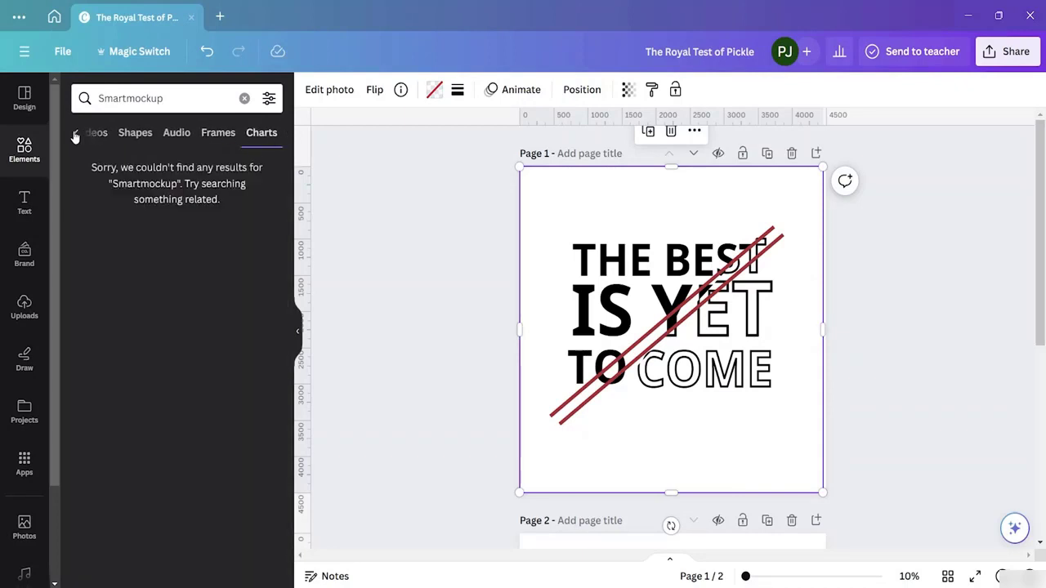
{"action": "left_click", "coordinate": [75, 136]}
{"action": "left_click", "coordinate": [75, 136]}
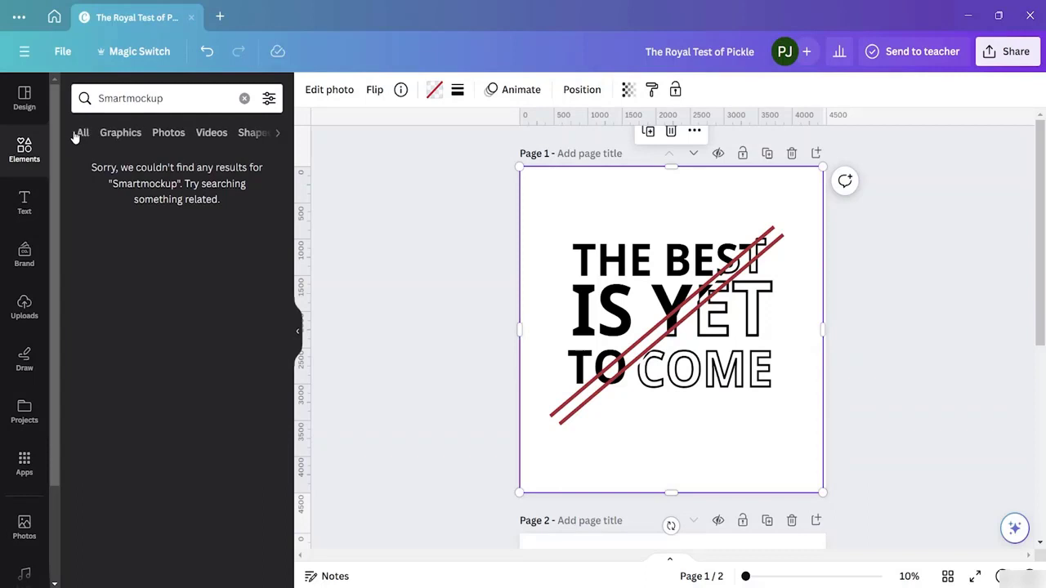
- Browse the available Canva apps for a mockup generator
{"action": "left_click", "coordinate": [25, 463]}
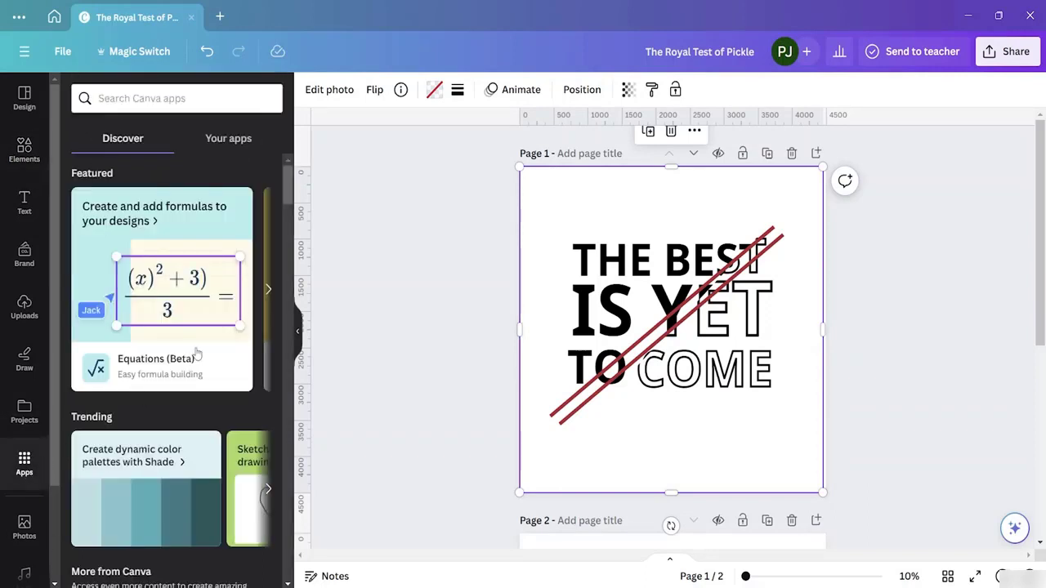
{"action": "scroll", "coordinate": [187, 317], "scroll_direction": "down", "scroll_amount": 5}
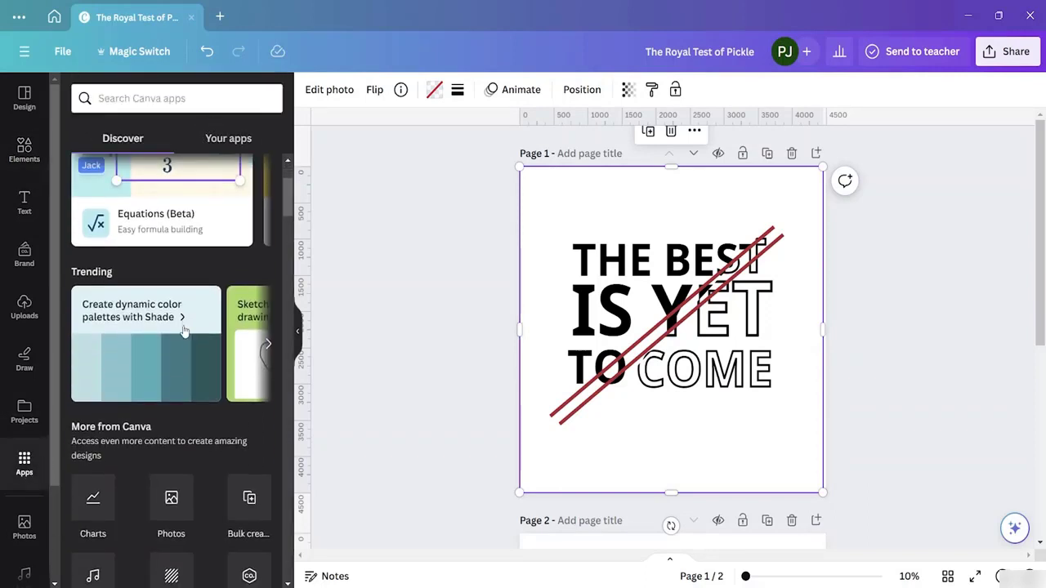
{"action": "scroll", "coordinate": [219, 458], "scroll_direction": "down", "scroll_amount": 3}
{"action": "scroll", "coordinate": [218, 451], "scroll_direction": "down", "scroll_amount": 2}
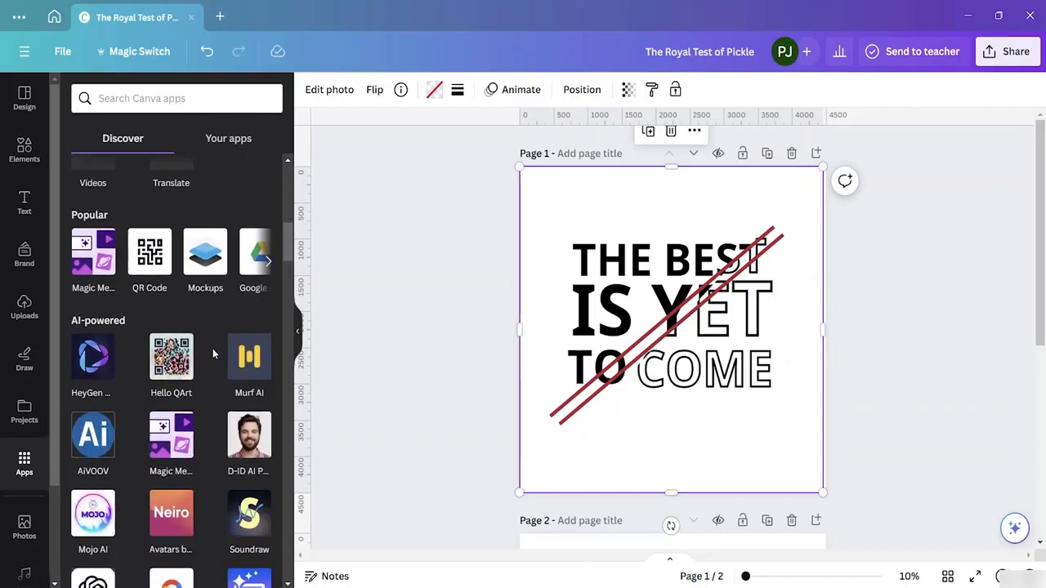
{"action": "scroll", "coordinate": [214, 351], "scroll_direction": "down", "scroll_amount": 1}
{"action": "scroll", "coordinate": [222, 365], "scroll_direction": "down", "scroll_amount": 10}
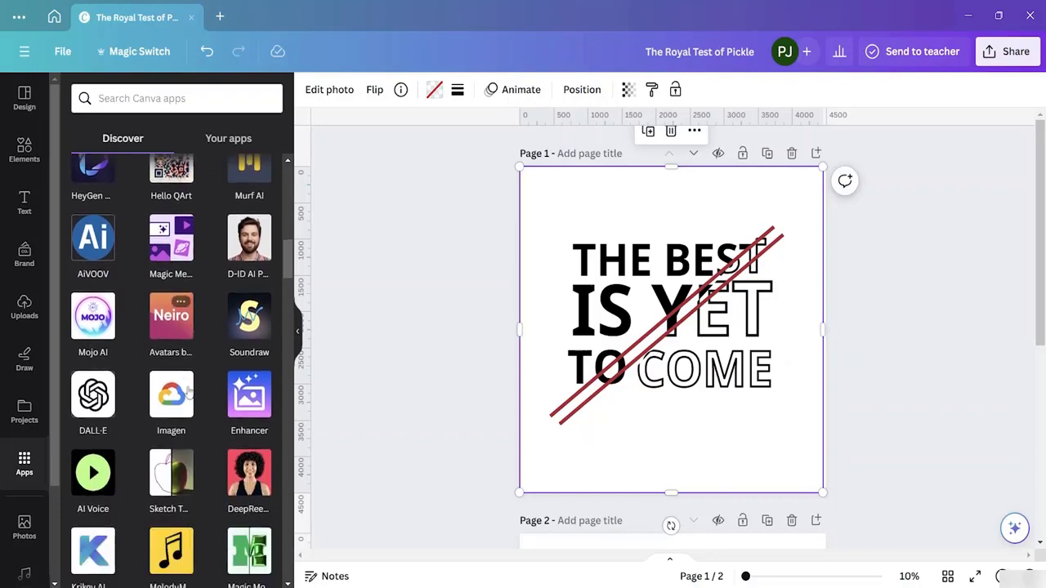
{"action": "scroll", "coordinate": [187, 392], "scroll_direction": "down", "scroll_amount": 2}
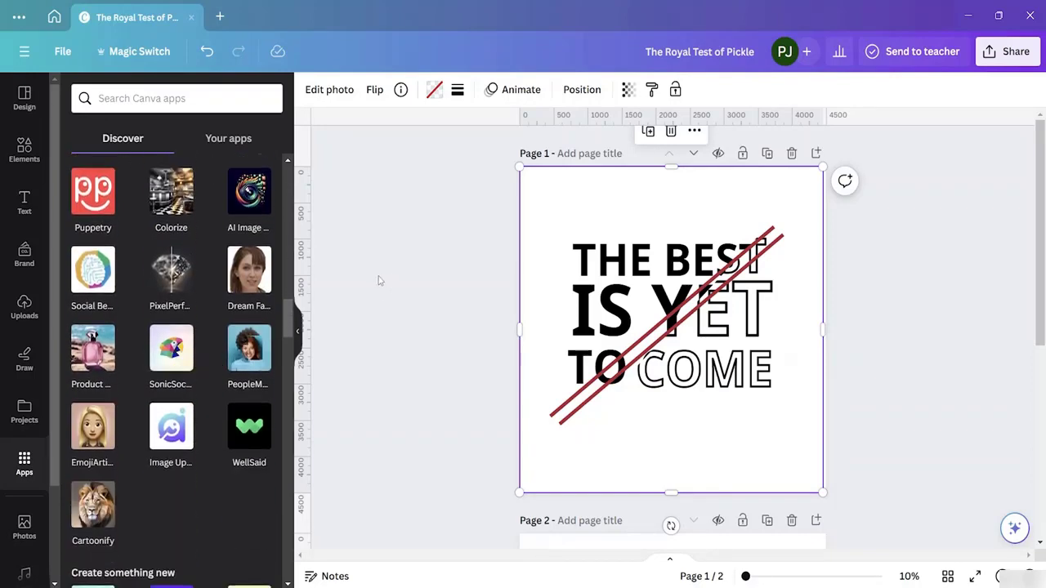
{"action": "scroll", "coordinate": [273, 266], "scroll_direction": "up", "scroll_amount": 15}
{"action": "scroll", "coordinate": [188, 421], "scroll_direction": "down", "scroll_amount": 2}
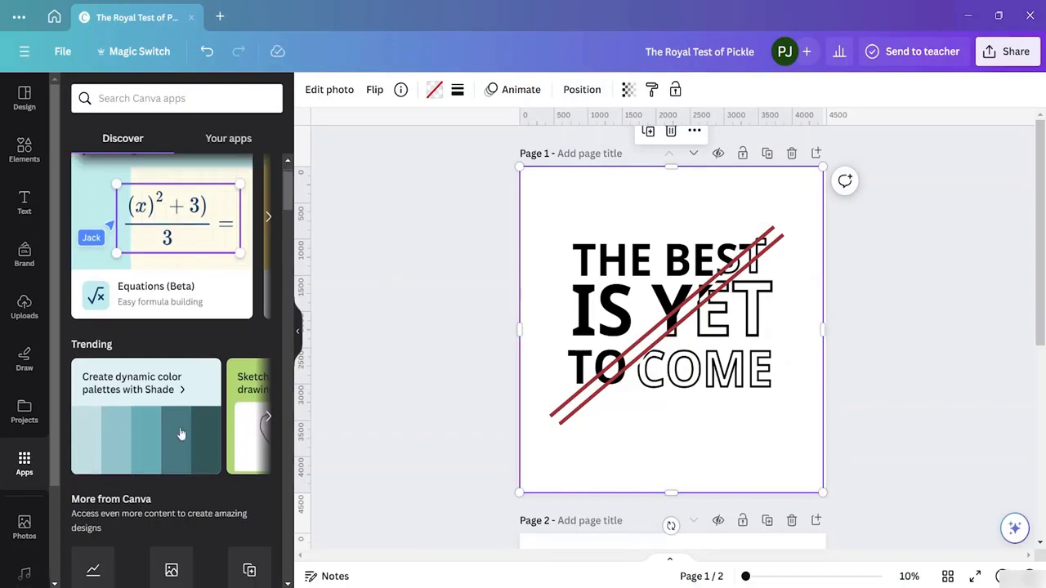
{"action": "scroll", "coordinate": [181, 434], "scroll_direction": "up", "scroll_amount": 1}
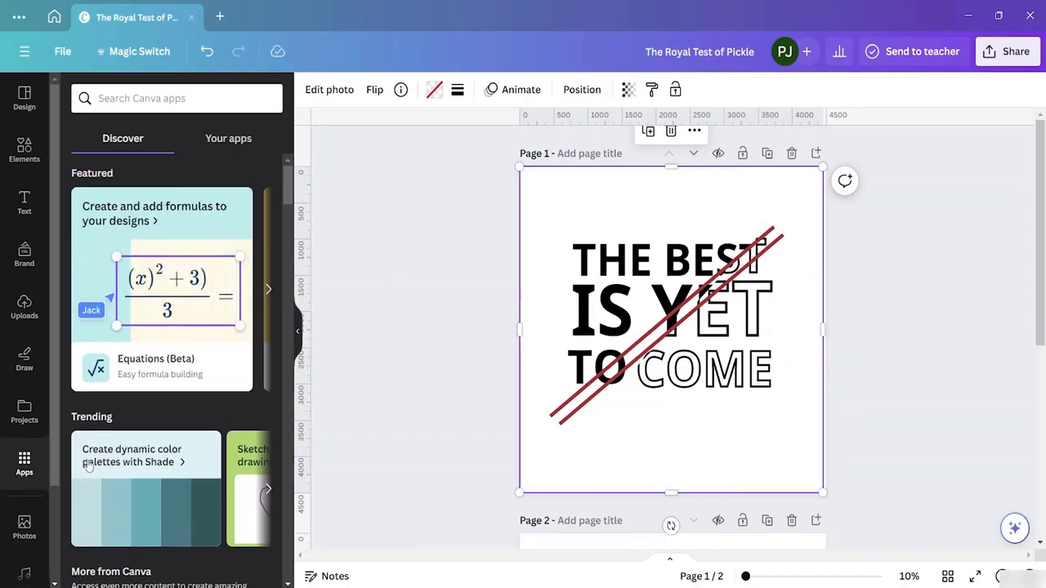
- Open the Mockups app from the selected image's photo editing options
{"action": "left_click", "coordinate": [329, 90]}
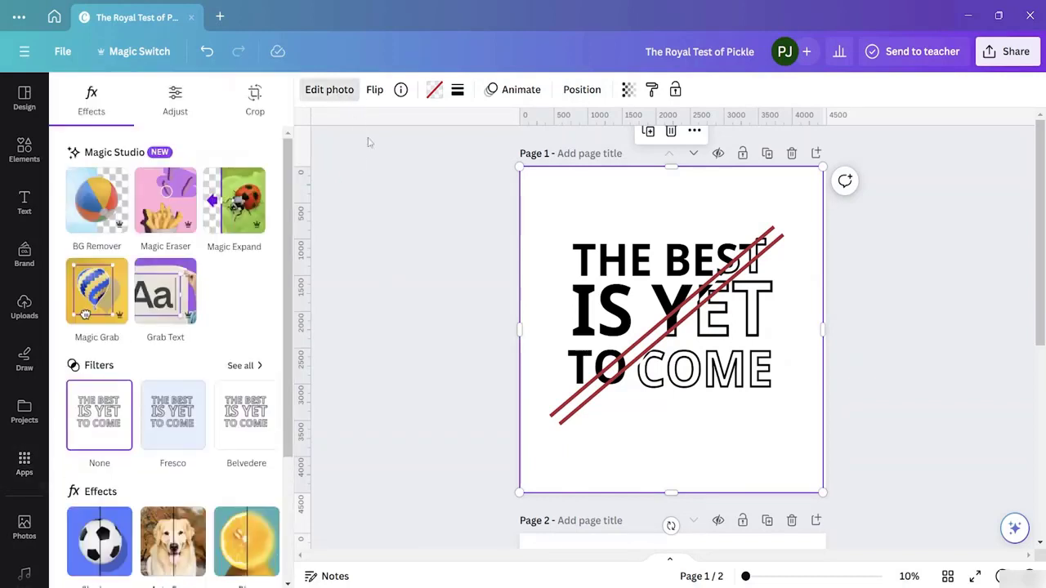
{"action": "scroll", "coordinate": [175, 450], "scroll_direction": "down", "scroll_amount": 3}
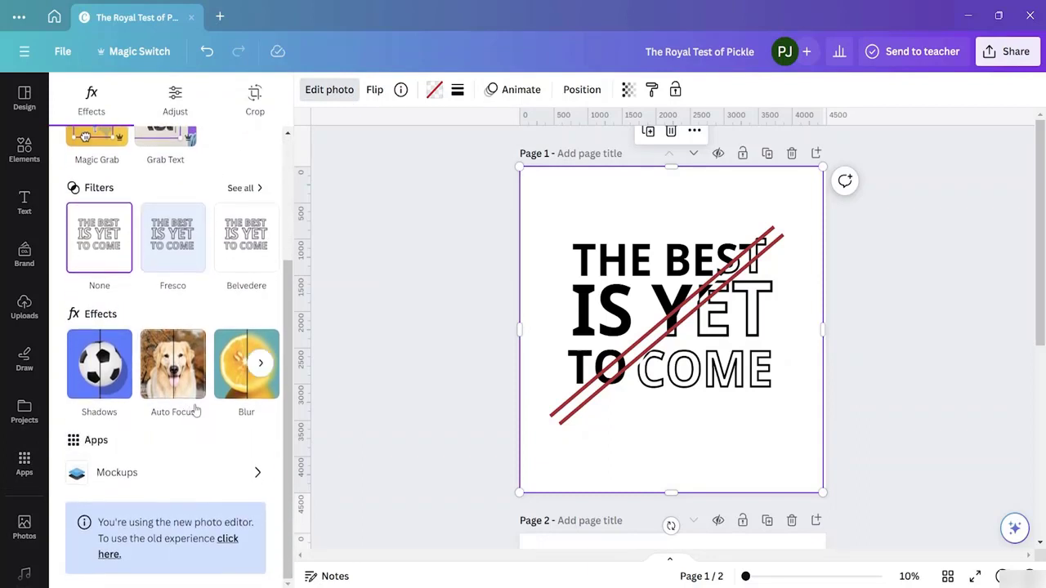
{"action": "left_click", "coordinate": [172, 474]}
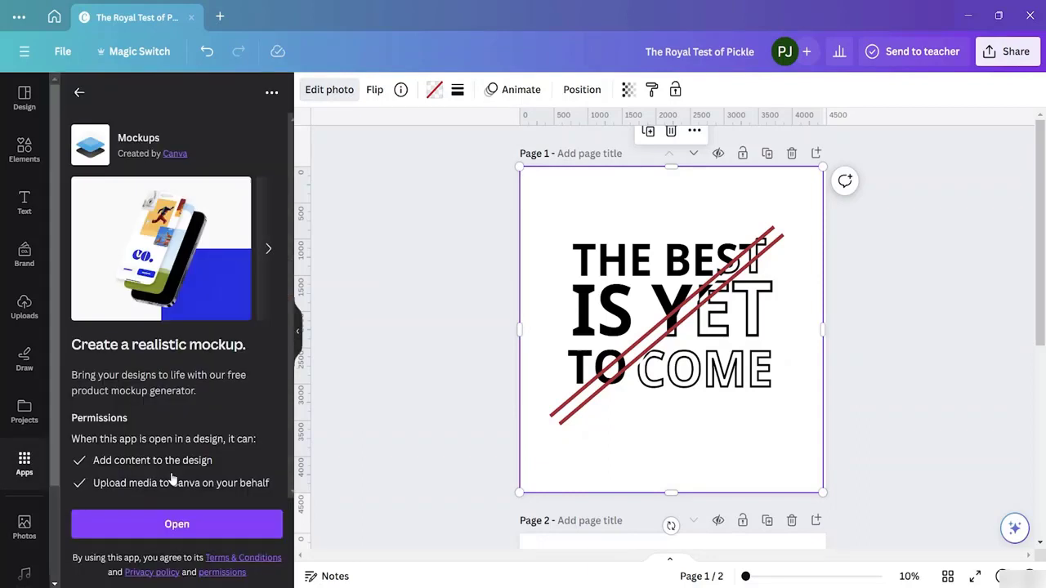
{"action": "left_click", "coordinate": [177, 525]}
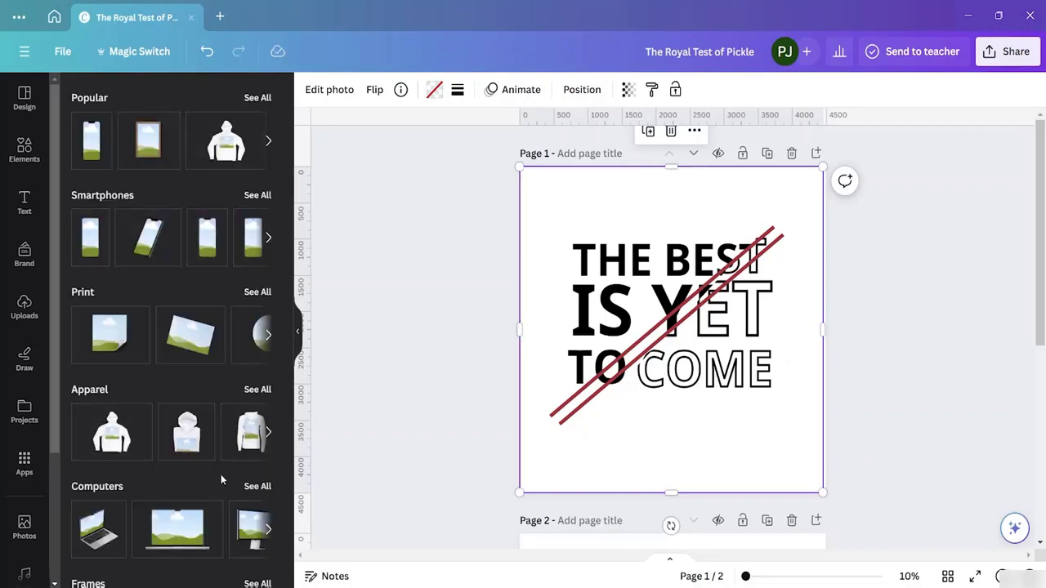
- Try placing the apparel mockup of a man in a white T-shirt below the page 1 text, and delete it
{"action": "left_click", "coordinate": [257, 389]}
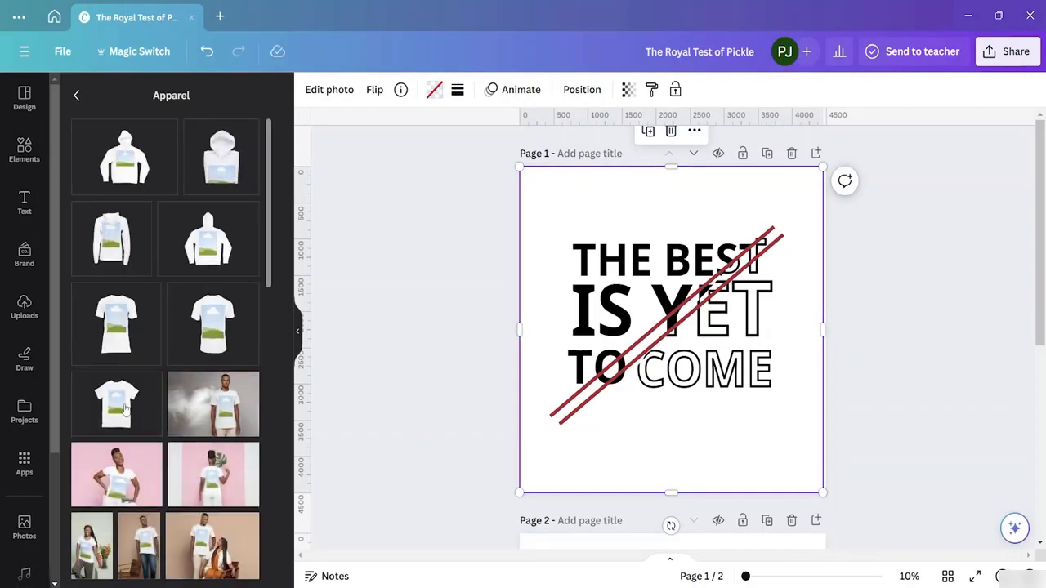
{"action": "left_click", "coordinate": [221, 421]}
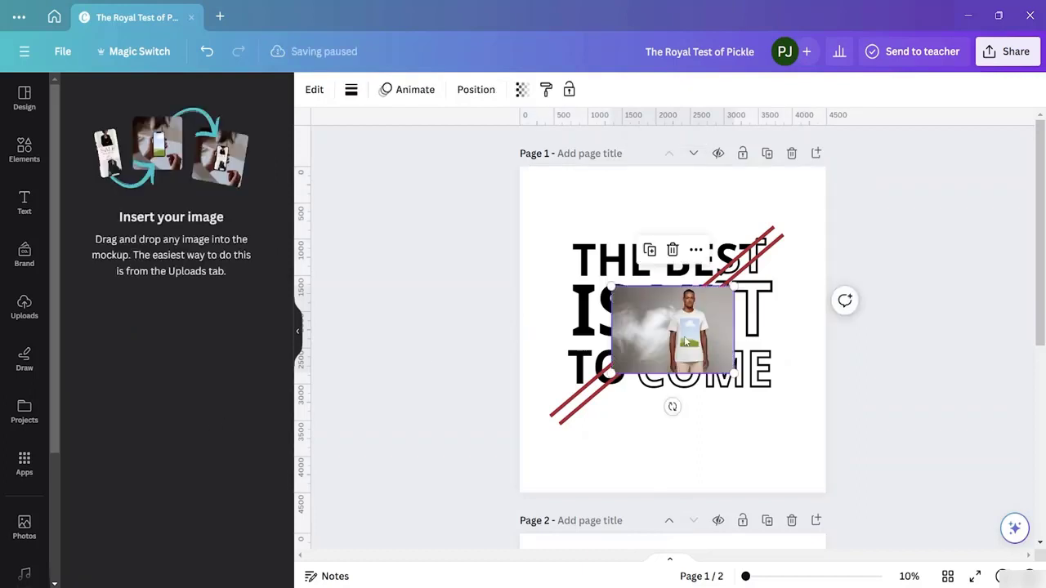
{"action": "left_click_drag", "start_coordinate": [683, 331], "coordinate": [672, 464]}
{"action": "scroll", "coordinate": [845, 391], "scroll_direction": "down", "scroll_amount": 3}
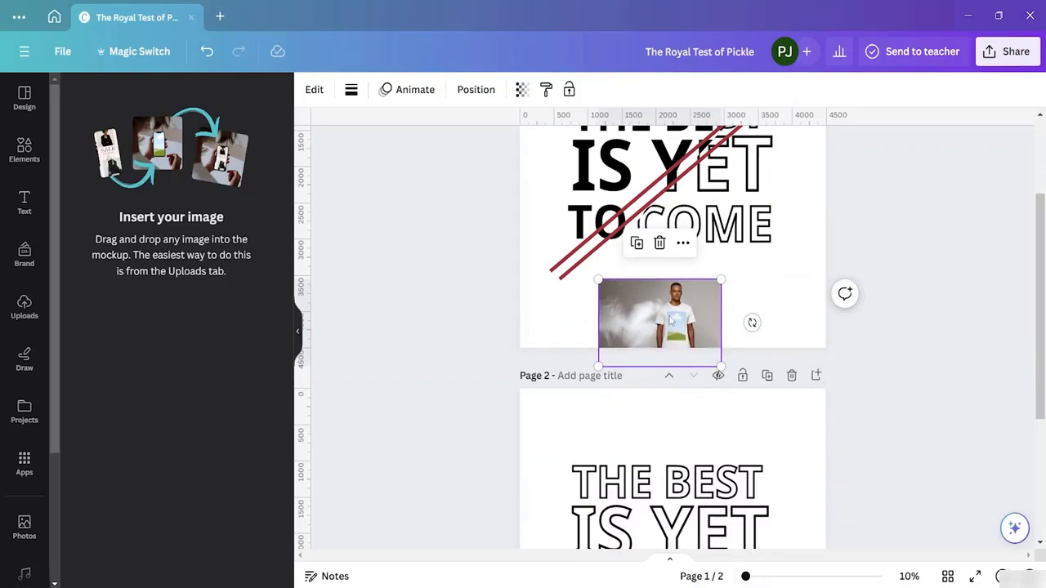
{"action": "key", "text": "Delete"}
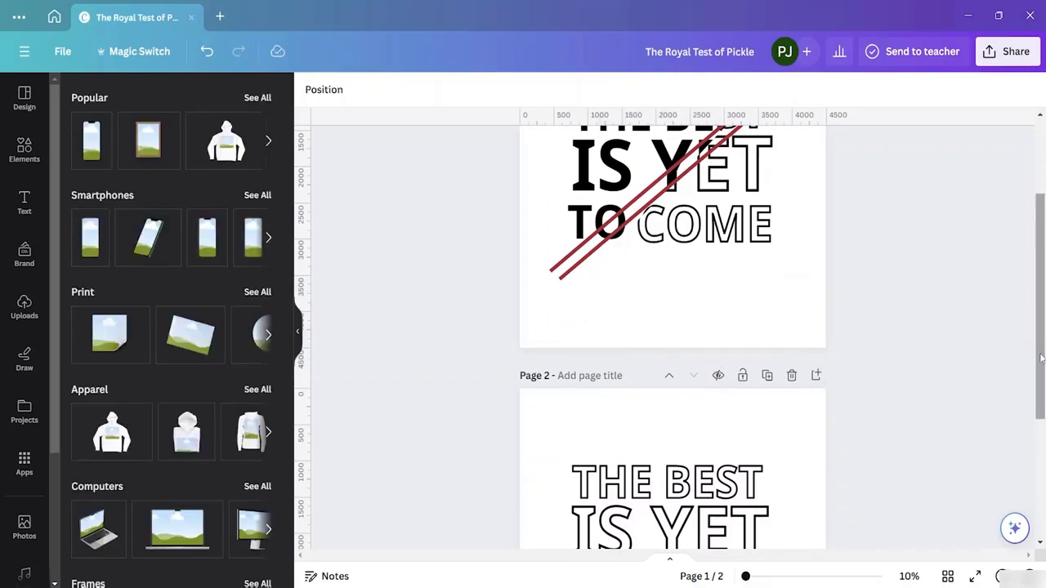
- Add a blank third page and insert the apparel mockup of the man in a white T-shirt against a grey backdrop
{"action": "scroll", "coordinate": [1039, 357], "scroll_direction": "down", "scroll_amount": 3}
{"action": "left_click", "coordinate": [733, 518]}
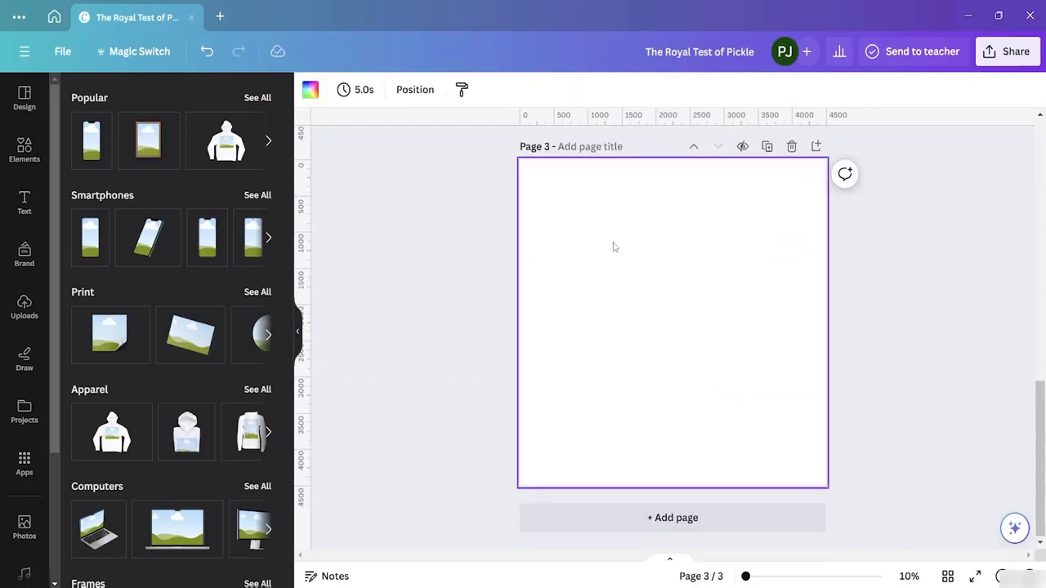
{"action": "scroll", "coordinate": [245, 368], "scroll_direction": "down", "scroll_amount": 3}
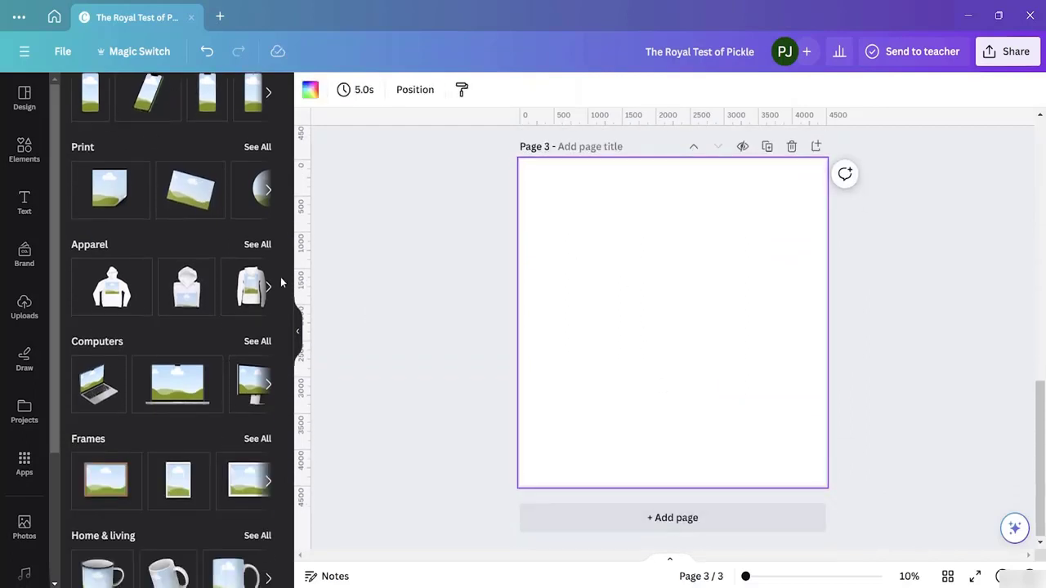
{"action": "left_click", "coordinate": [266, 246]}
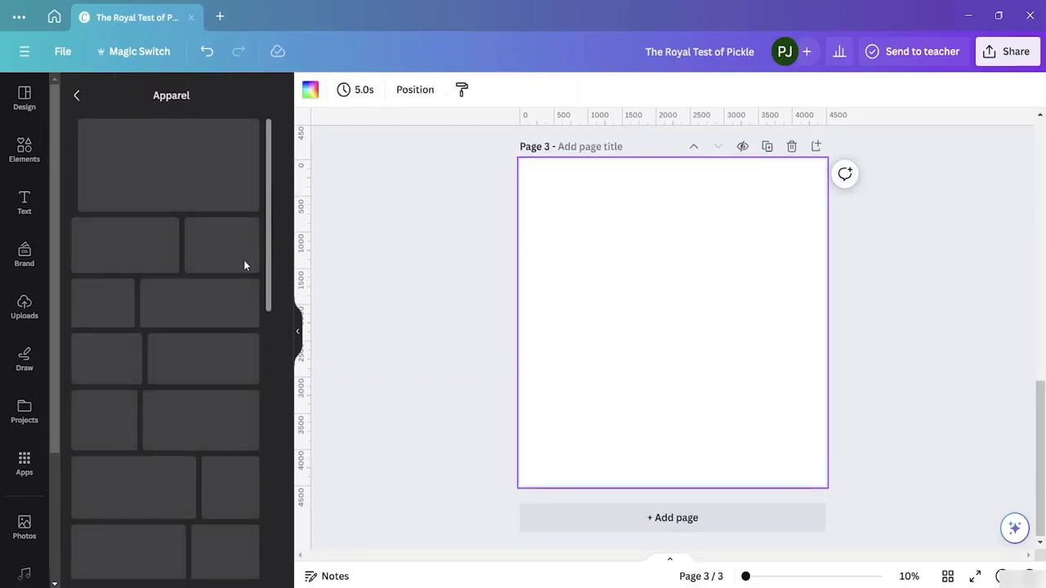
{"action": "left_click", "coordinate": [220, 411]}
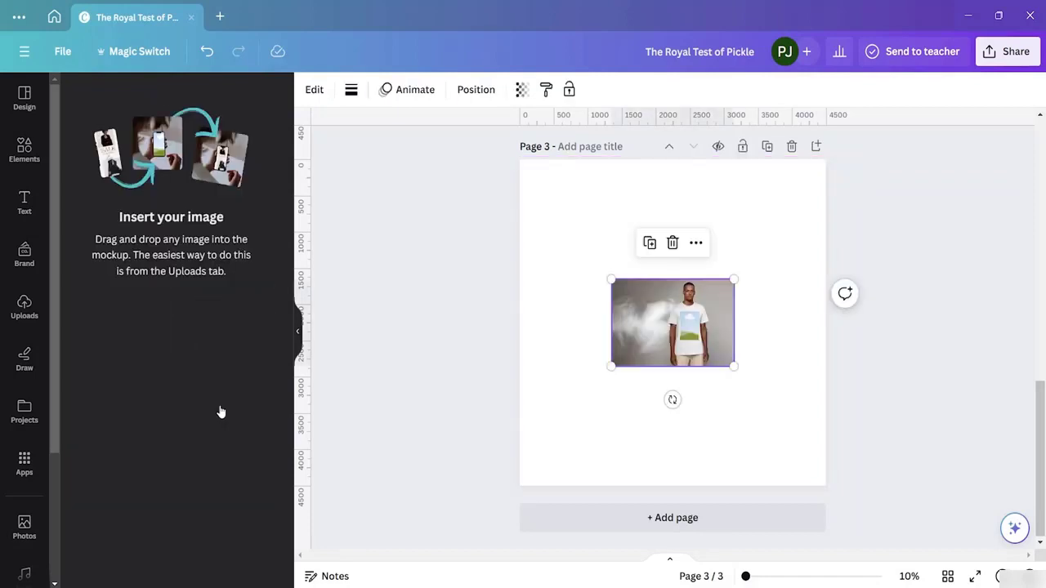
- Enlarge the T-shirt mockup to about the full page width and shift it slightly past the page's left edge
{"action": "left_click_drag", "start_coordinate": [611, 279], "coordinate": [537, 180]}
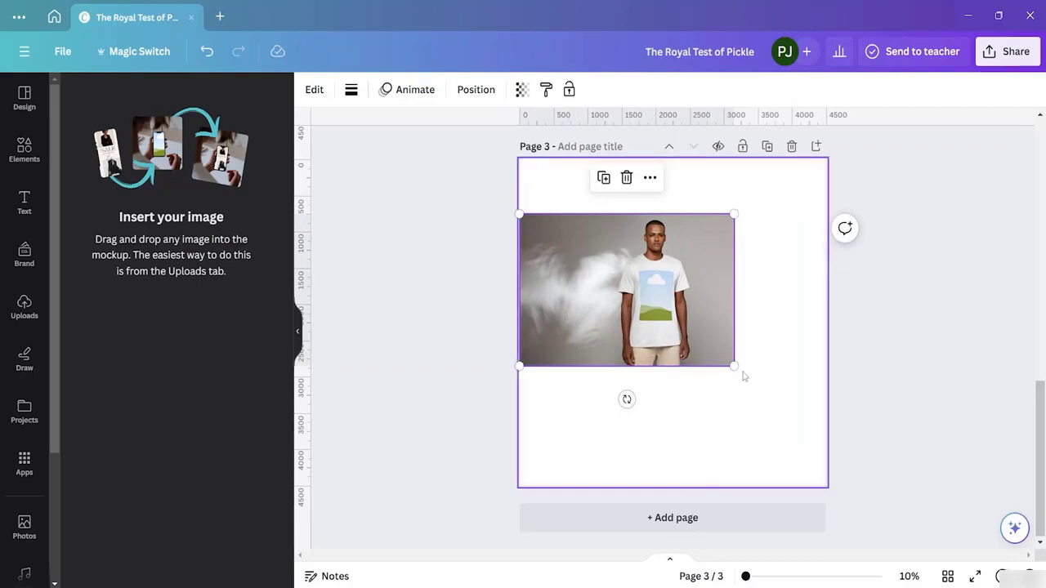
{"action": "left_click_drag", "start_coordinate": [732, 366], "coordinate": [781, 493]}
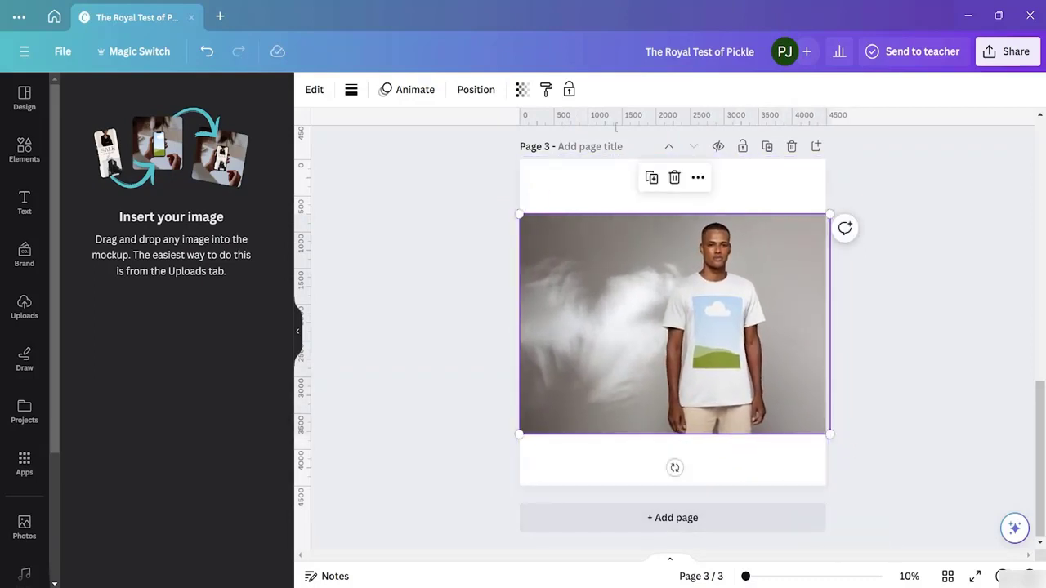
{"action": "left_click", "coordinate": [673, 211]}
{"action": "left_click", "coordinate": [670, 232]}
{"action": "left_click_drag", "start_coordinate": [676, 211], "coordinate": [637, 260]}
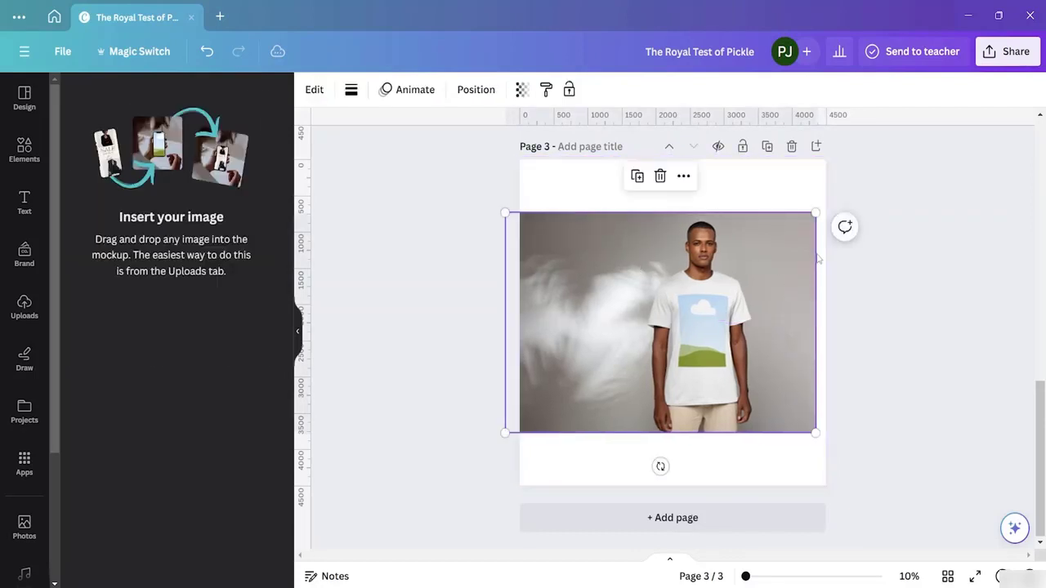
- Enlarge the mockup further past the left page edge with its right side on the page edge, and move it slightly down
{"action": "left_click_drag", "start_coordinate": [816, 213], "coordinate": [825, 205]}
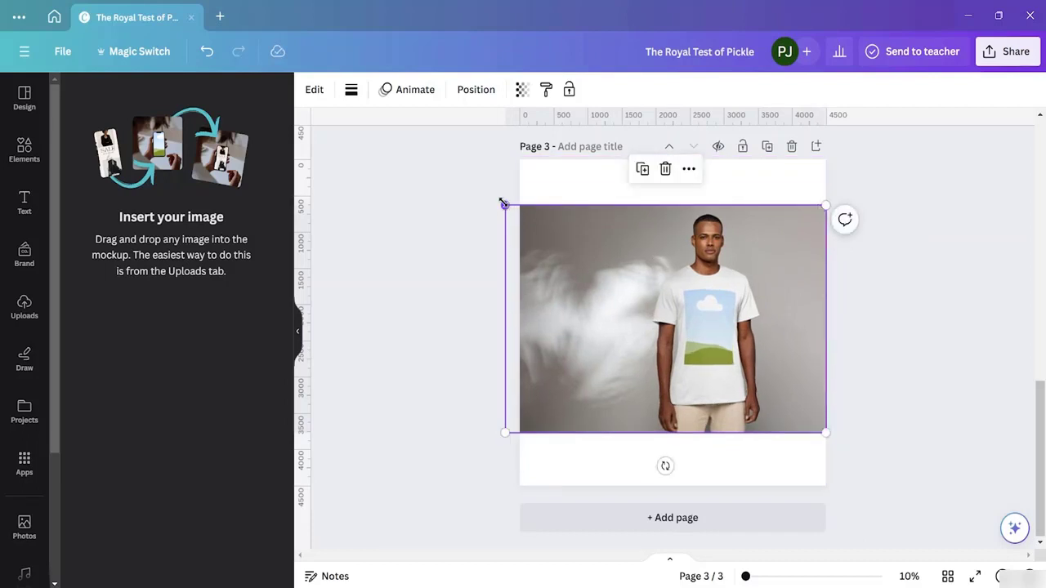
{"action": "left_click_drag", "start_coordinate": [505, 202], "coordinate": [455, 170]}
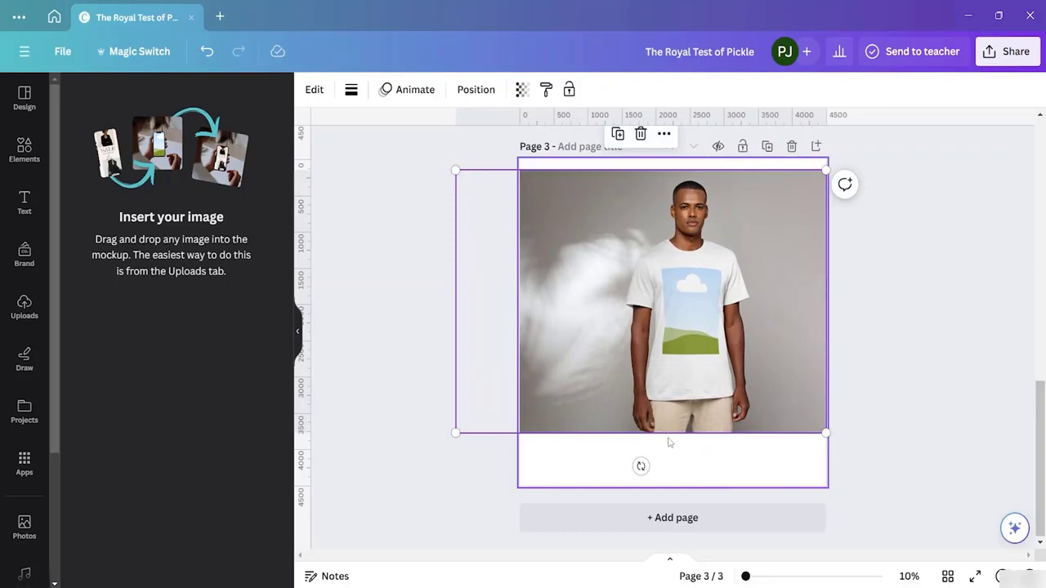
{"action": "left_click_drag", "start_coordinate": [678, 405], "coordinate": [676, 419]}
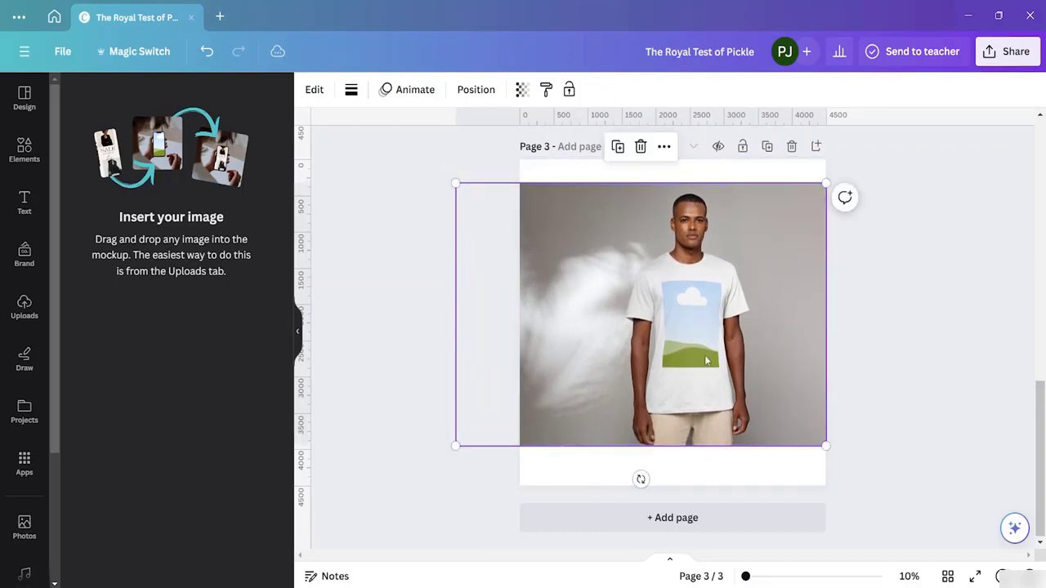
{"action": "left_click", "coordinate": [408, 313]}
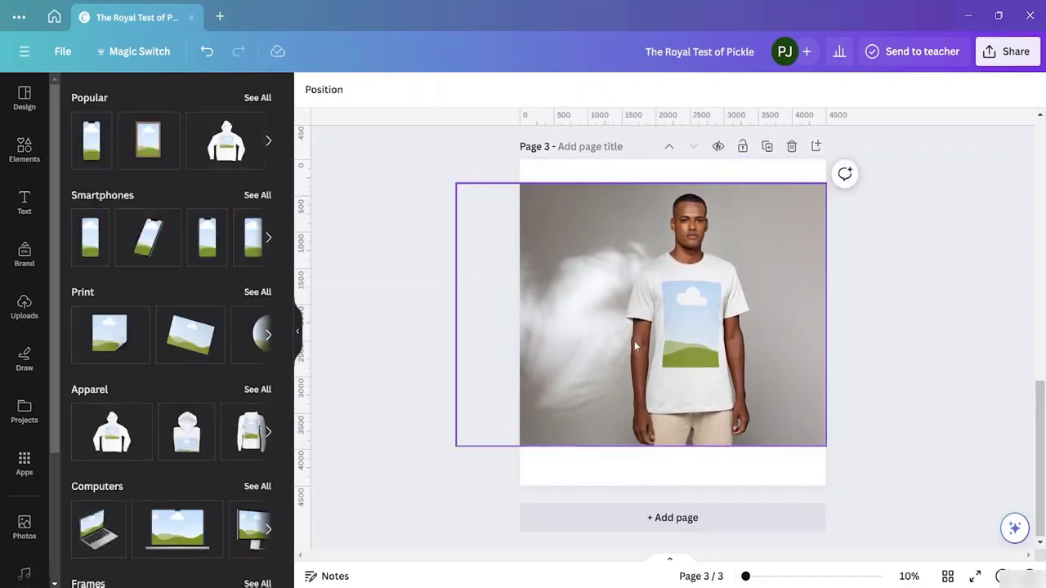
- Start downloading only page 1 as a PNG, leaving pages 2 and 3 out of the export
{"action": "scroll", "coordinate": [915, 286], "scroll_direction": "up", "scroll_amount": 5}
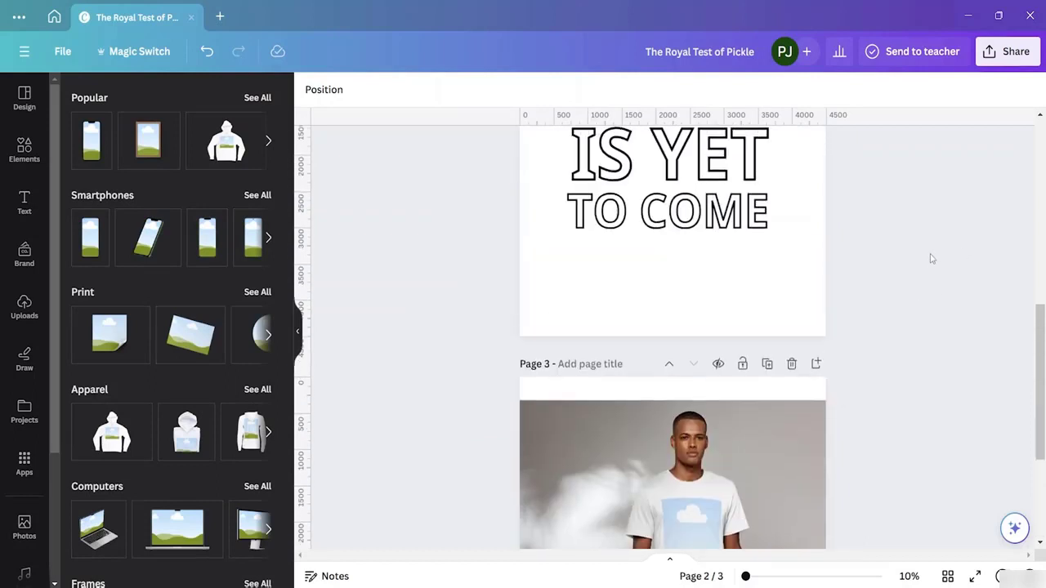
{"action": "scroll", "coordinate": [801, 274], "scroll_direction": "up", "scroll_amount": 5}
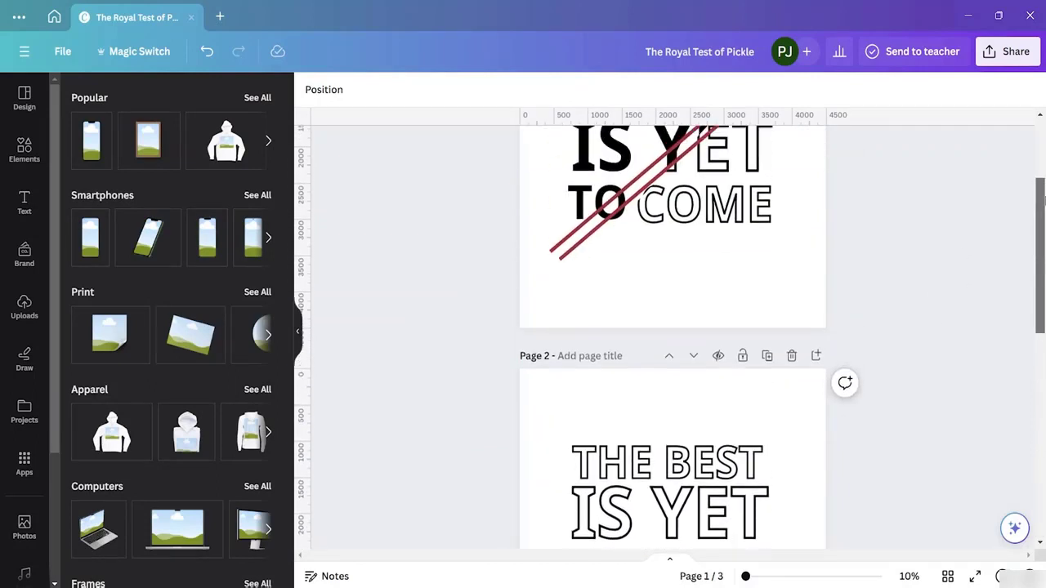
{"action": "left_click", "coordinate": [777, 311]}
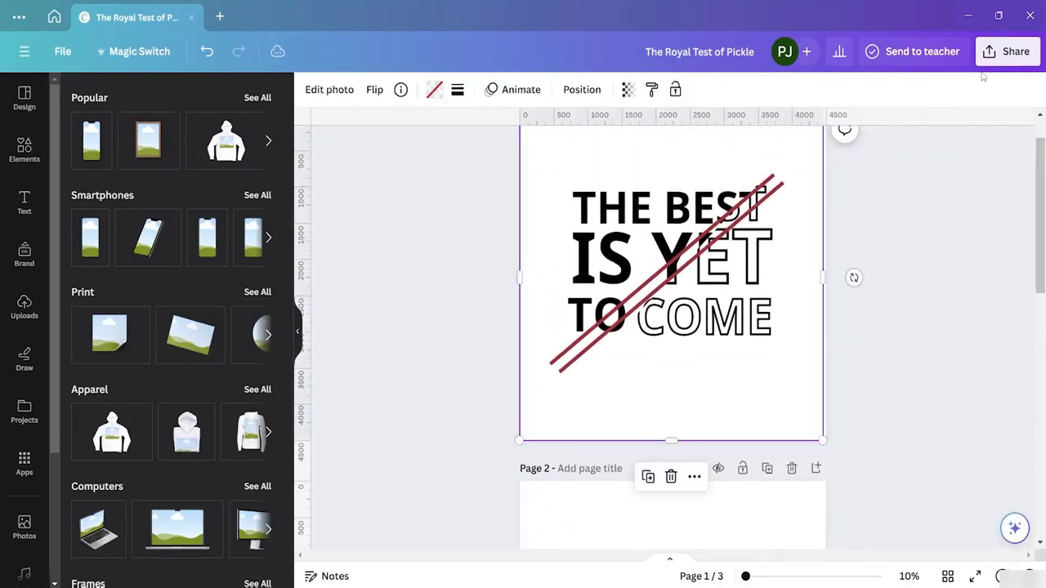
{"action": "left_click", "coordinate": [1007, 53]}
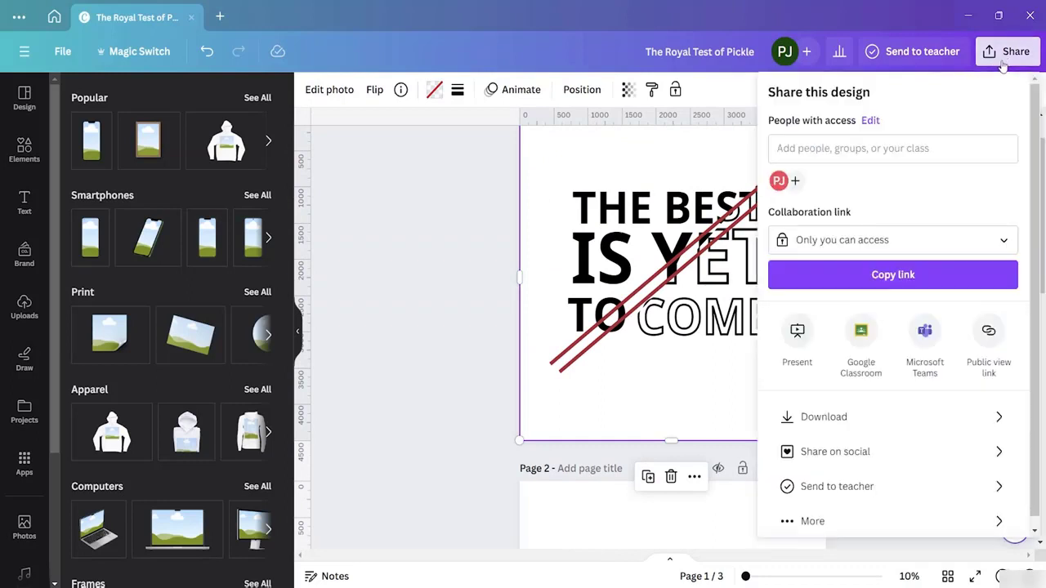
{"action": "left_click", "coordinate": [877, 419]}
{"action": "left_click", "coordinate": [905, 315]}
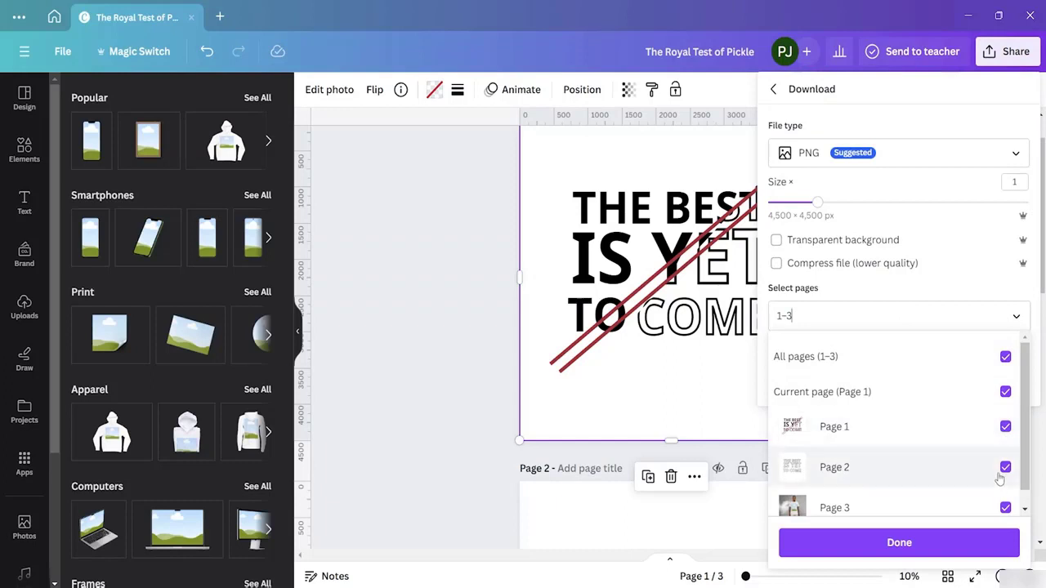
{"action": "left_click", "coordinate": [1004, 429]}
{"action": "left_click", "coordinate": [1002, 430]}
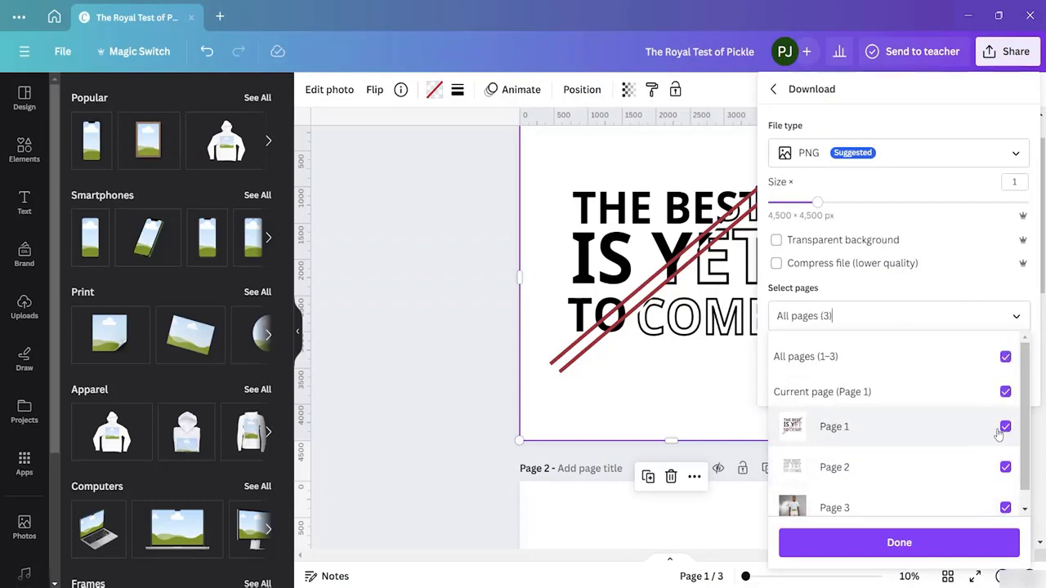
{"action": "left_click", "coordinate": [1004, 467]}
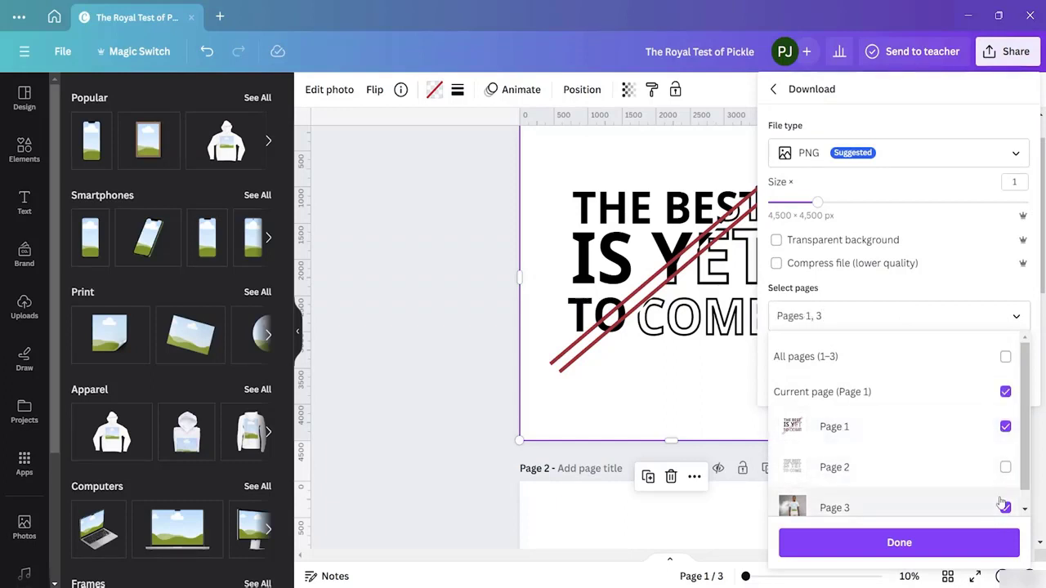
{"action": "left_click", "coordinate": [1004, 507]}
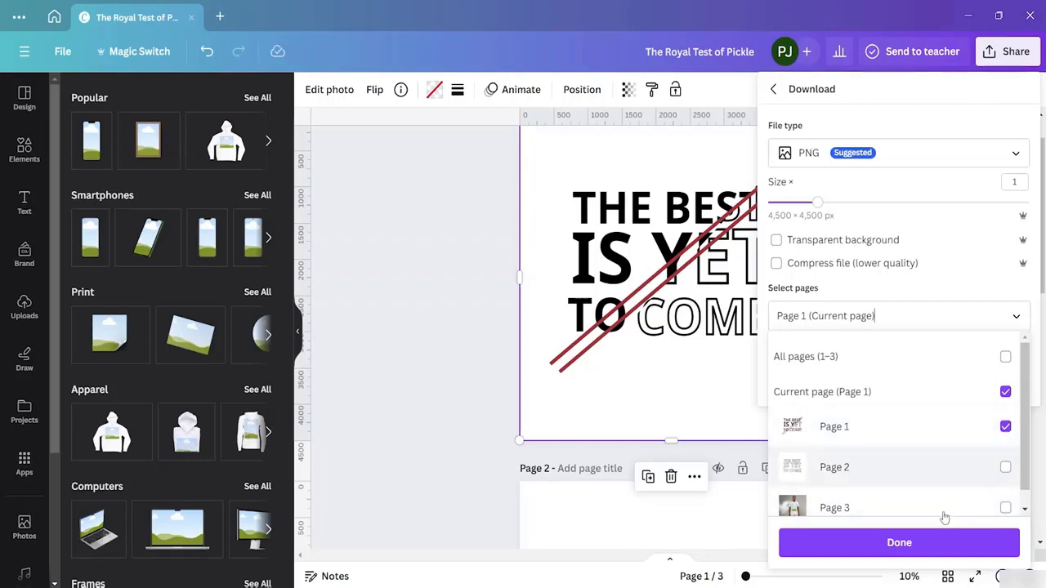
{"action": "left_click", "coordinate": [905, 550]}
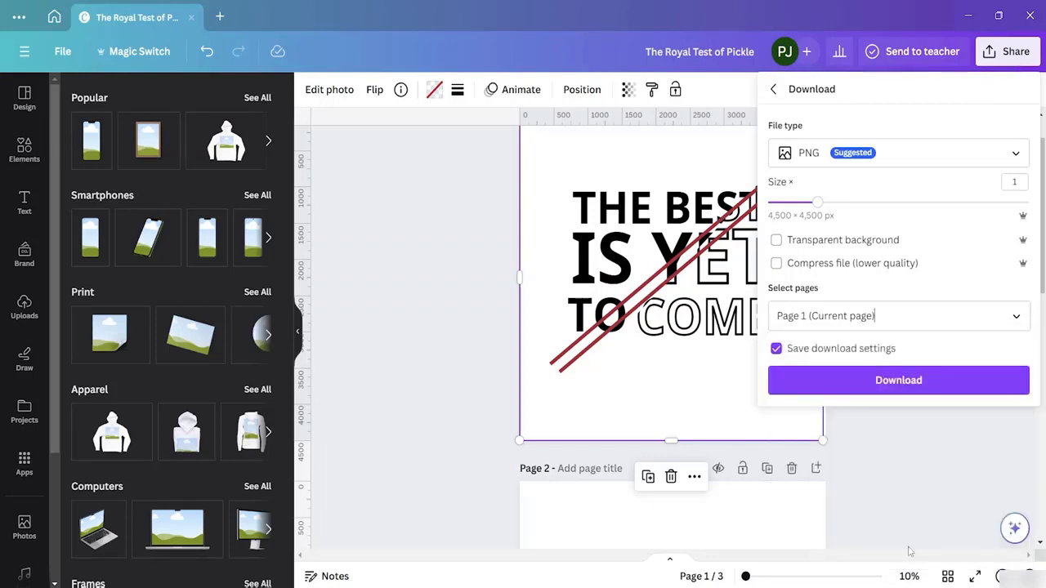
{"action": "left_click", "coordinate": [886, 382]}
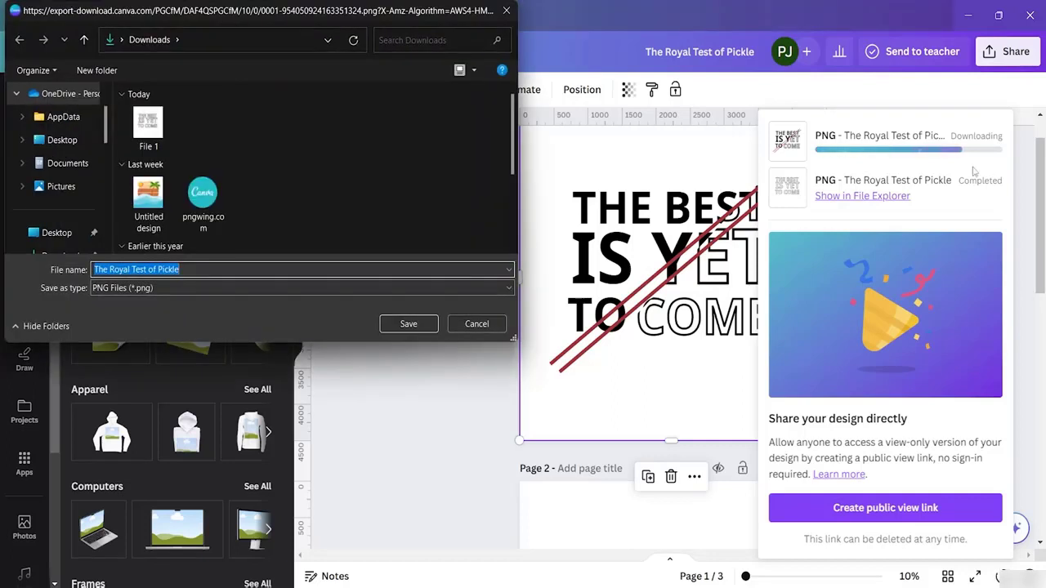
- Save the exported PNG as "Text T-Shirt Design" in the Downloads folder and dismiss the sharing options
{"action": "key", "text": "BackSpace"}
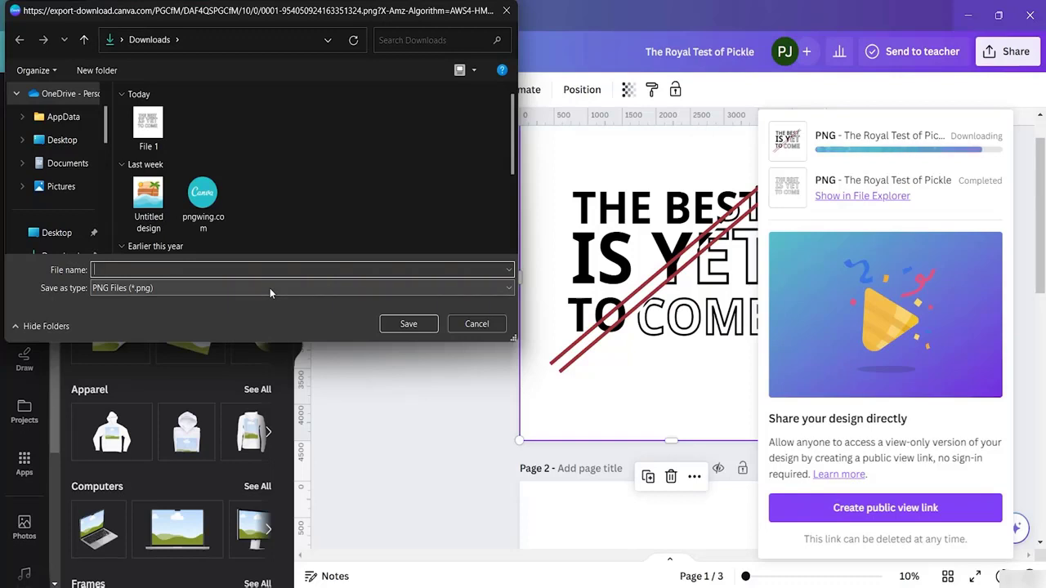
{"action": "type", "text": "Tex"}
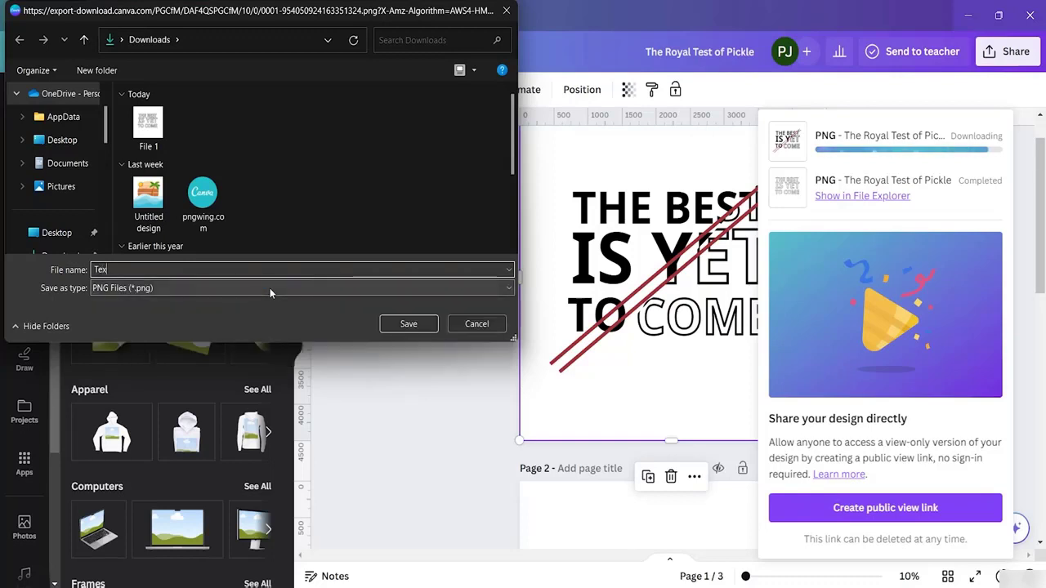
{"action": "type", "text": "t"}
{"action": "type", "text": "T-Shirt Desi"}
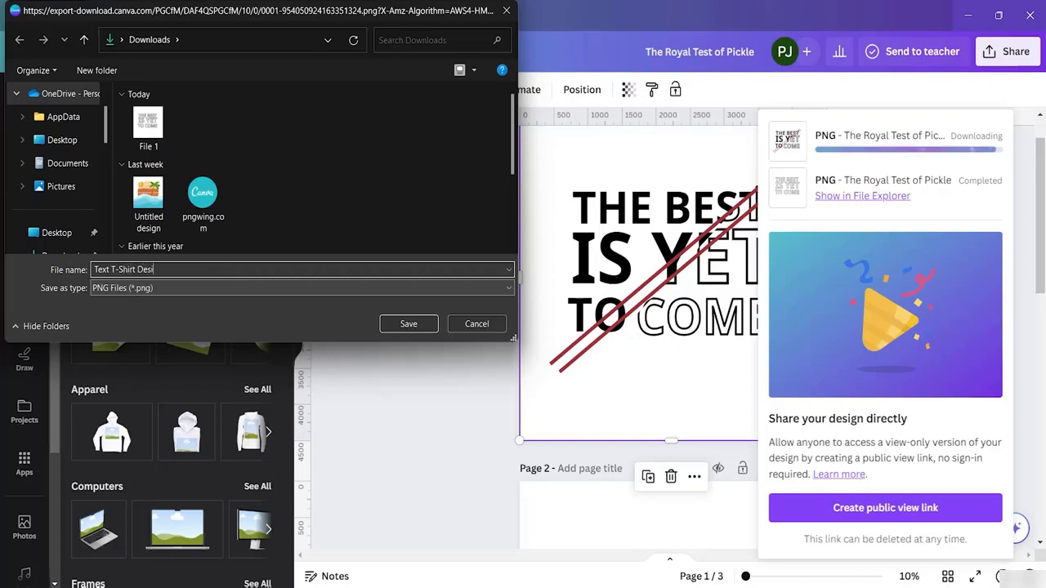
{"action": "type", "text": "gn"}
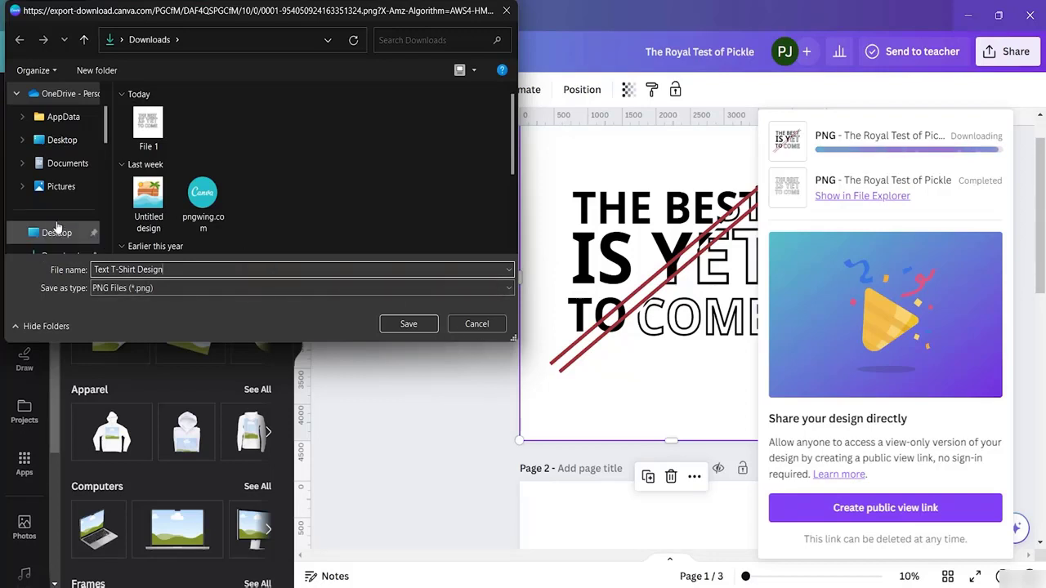
{"action": "scroll", "coordinate": [104, 141], "scroll_direction": "down", "scroll_amount": 1}
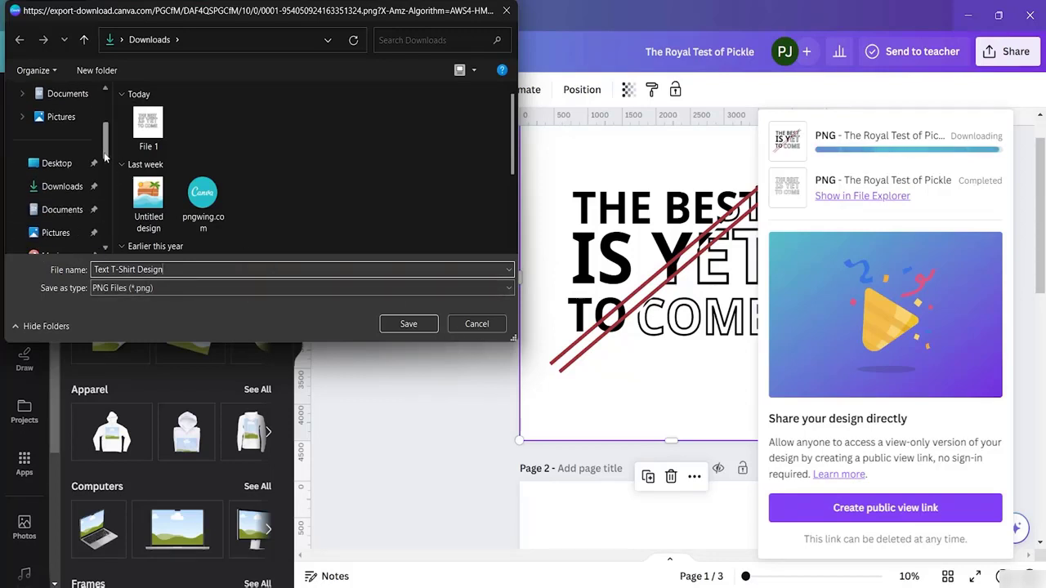
{"action": "left_click", "coordinate": [65, 187]}
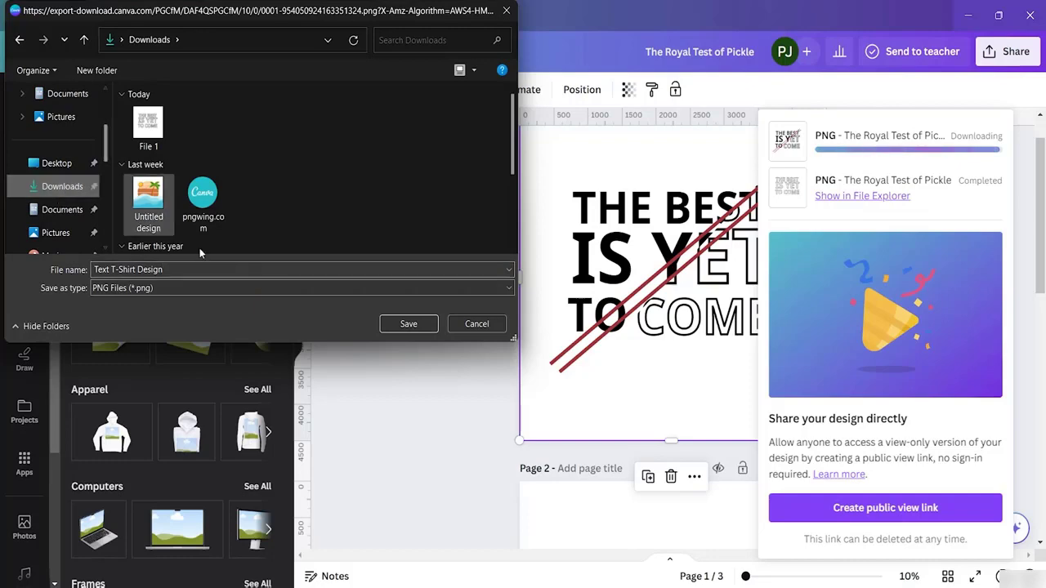
{"action": "left_click", "coordinate": [409, 323]}
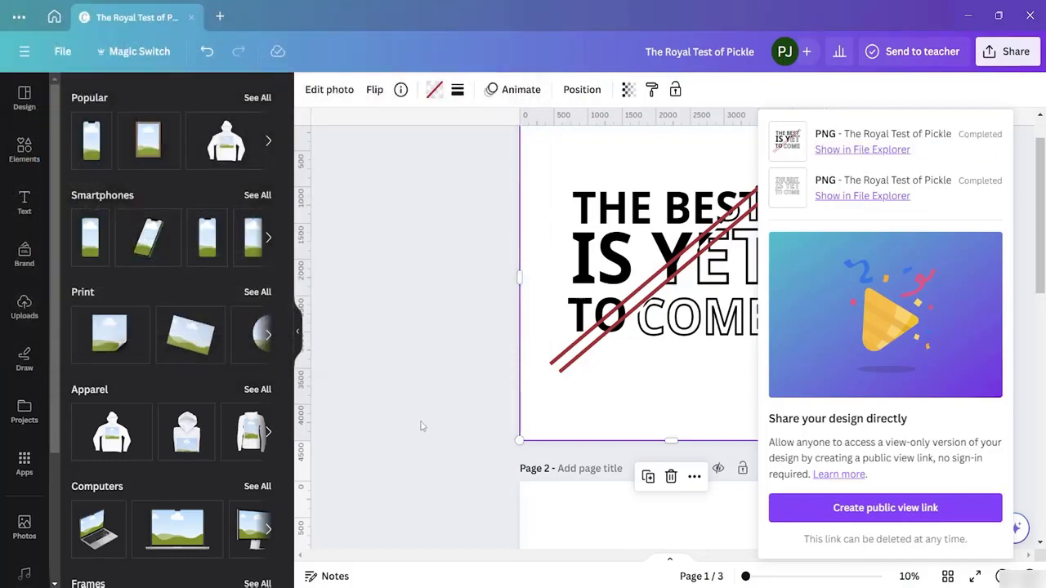
{"action": "left_click", "coordinate": [460, 203]}
- Upload the "Text T-Shirt Design" file from the Downloads folder to the image uploads
{"action": "left_click", "coordinate": [23, 304]}
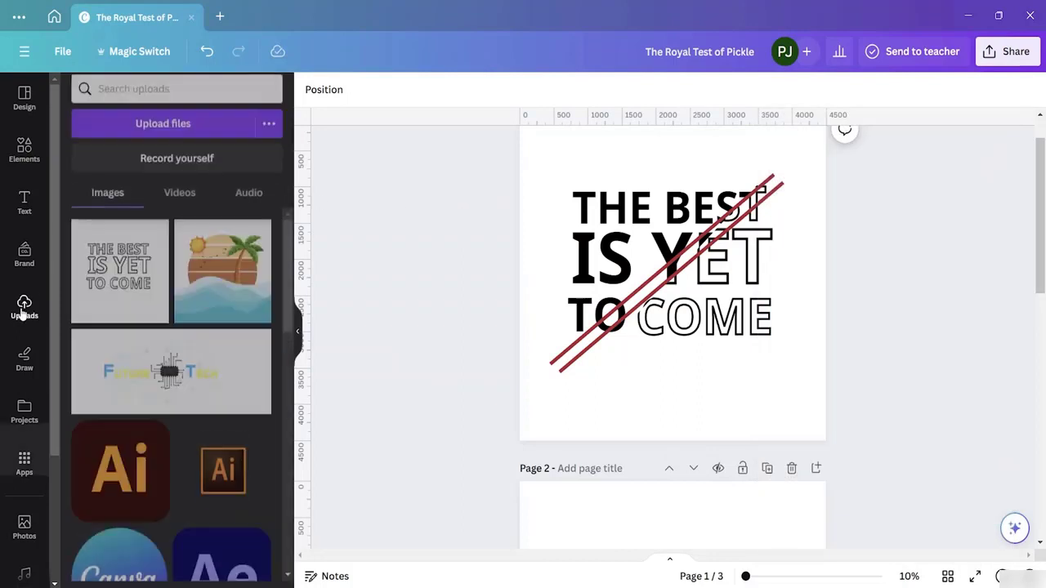
{"action": "left_click", "coordinate": [136, 133]}
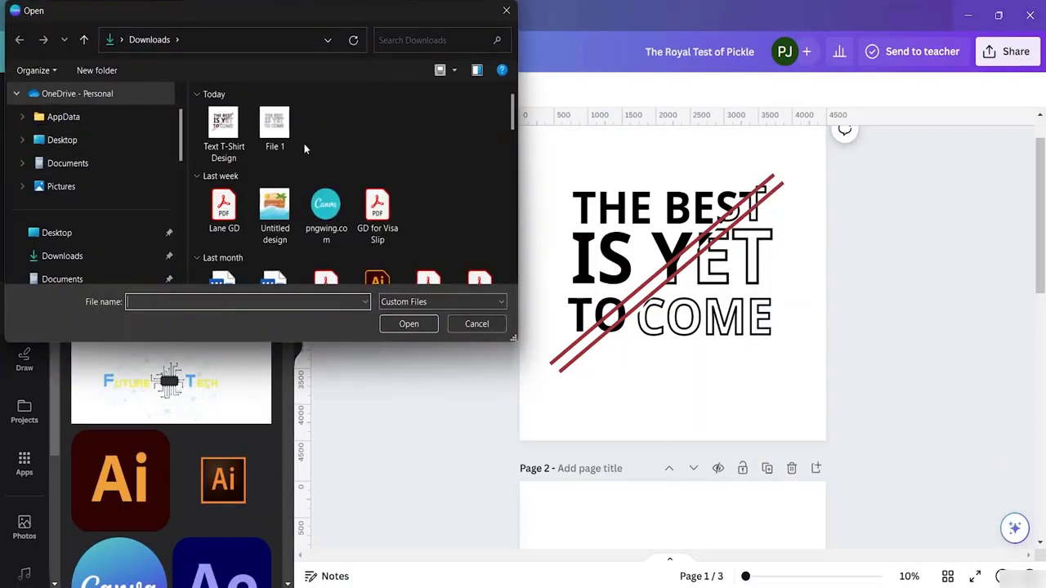
{"action": "left_click", "coordinate": [223, 135]}
{"action": "left_click", "coordinate": [407, 323]}
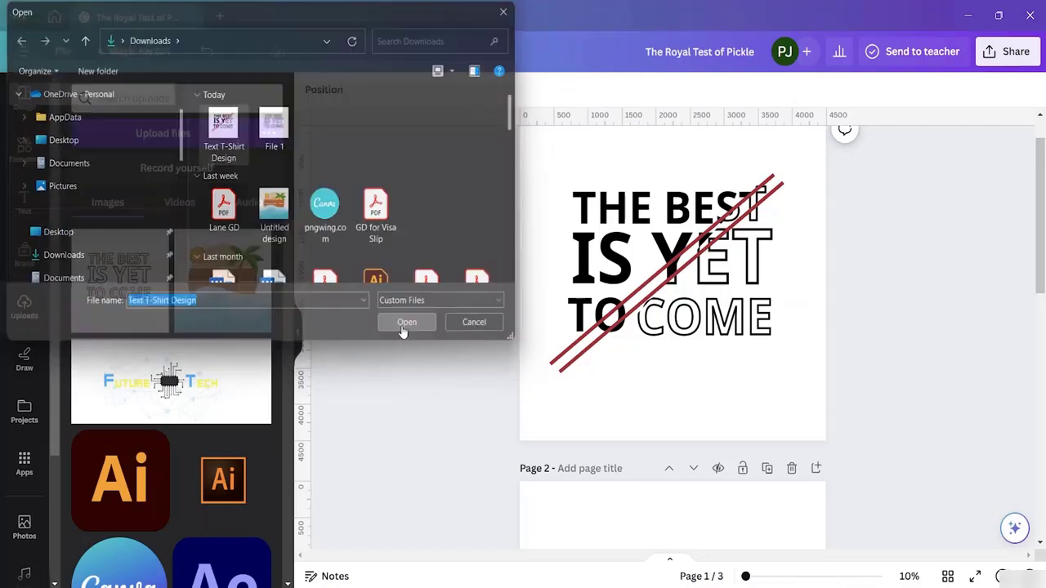
- Place the uploaded design with the red diagonal lines onto the shirt of the page 3 mockup
{"action": "scroll", "coordinate": [480, 330], "scroll_direction": "down", "scroll_amount": 3}
{"action": "scroll", "coordinate": [480, 330], "scroll_direction": "down", "scroll_amount": 3}
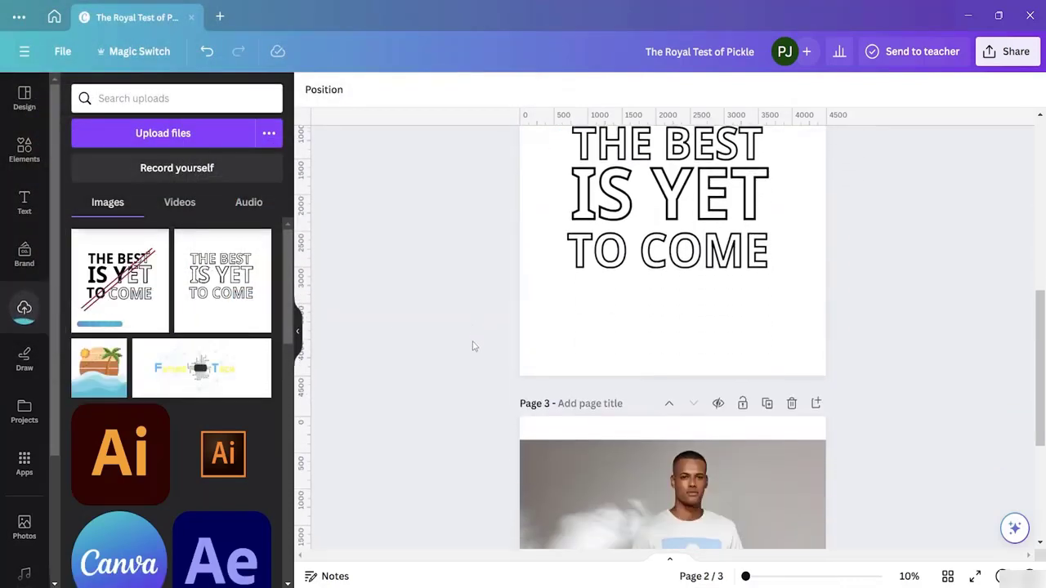
{"action": "scroll", "coordinate": [466, 385], "scroll_direction": "down", "scroll_amount": 3}
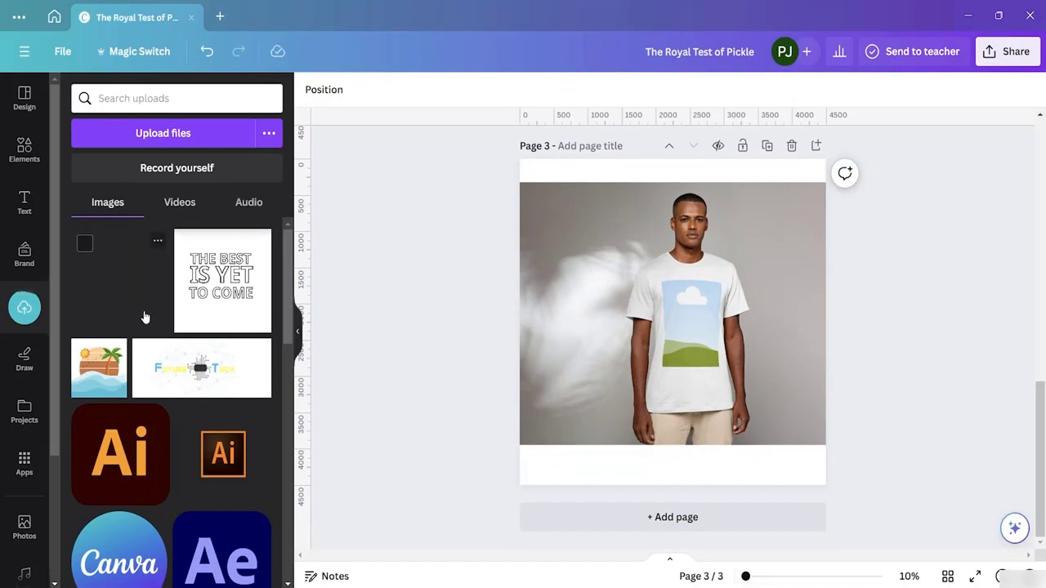
{"action": "left_click_drag", "start_coordinate": [131, 282], "coordinate": [695, 327]}
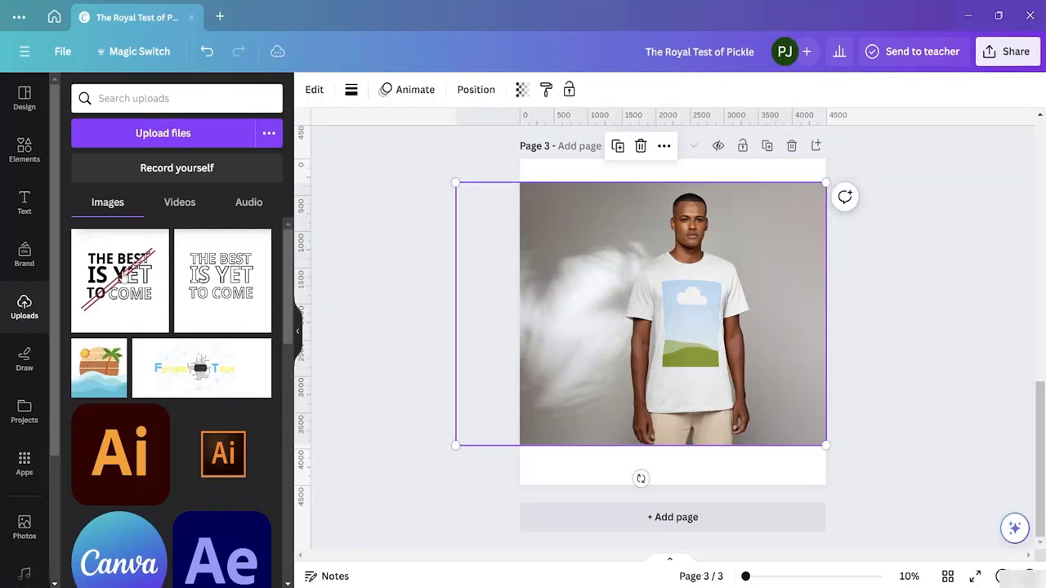
- Try adding the uploaded design to page 3 as a separate image, and delete that copy
{"action": "left_click", "coordinate": [127, 291]}
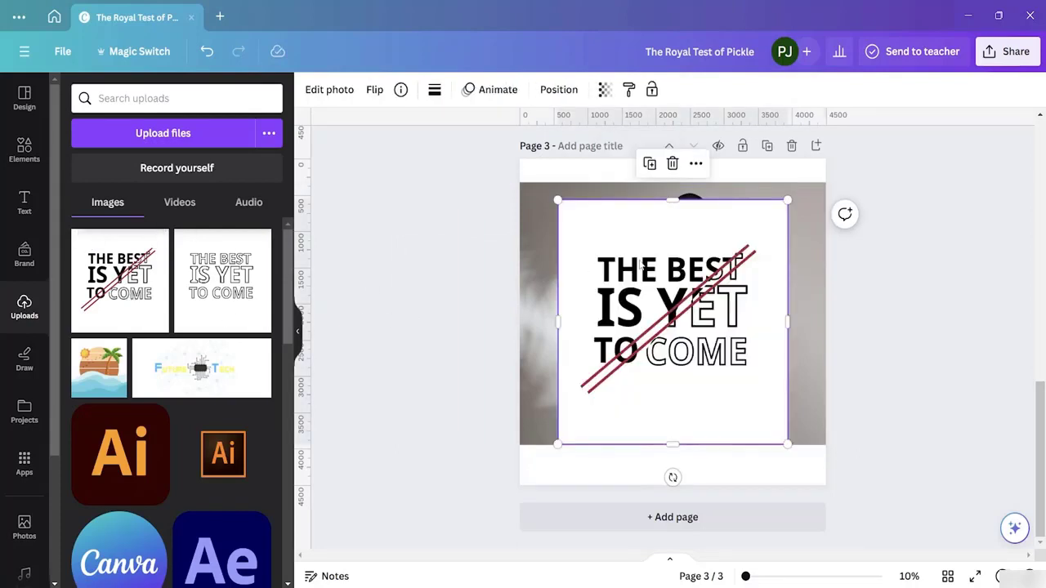
{"action": "left_click_drag", "start_coordinate": [666, 258], "coordinate": [465, 308]}
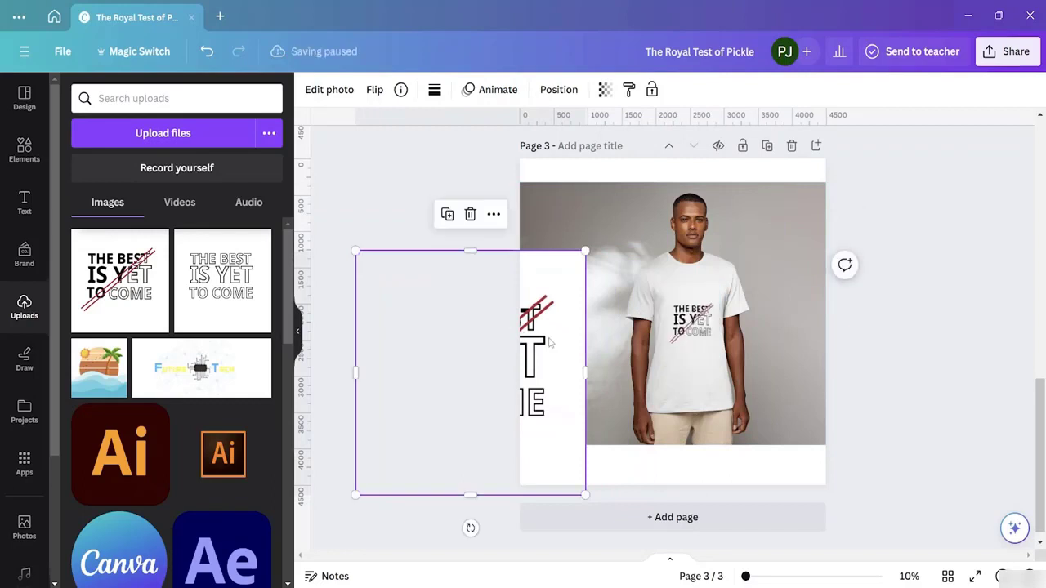
{"action": "left_click", "coordinate": [470, 215]}
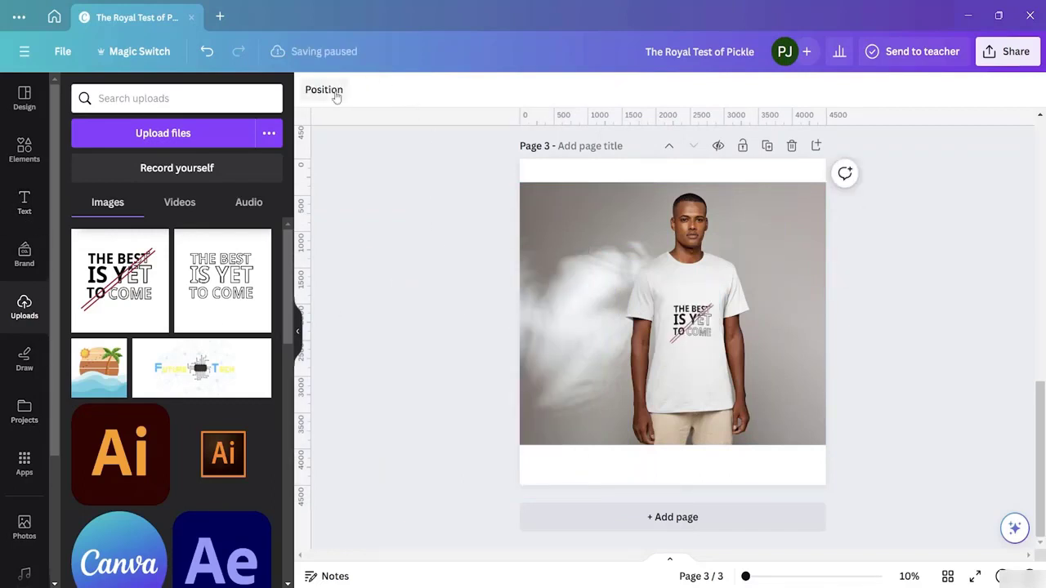
- Fit the design within the T-shirt mockup's image crop and align it to the top
{"action": "left_click", "coordinate": [574, 215]}
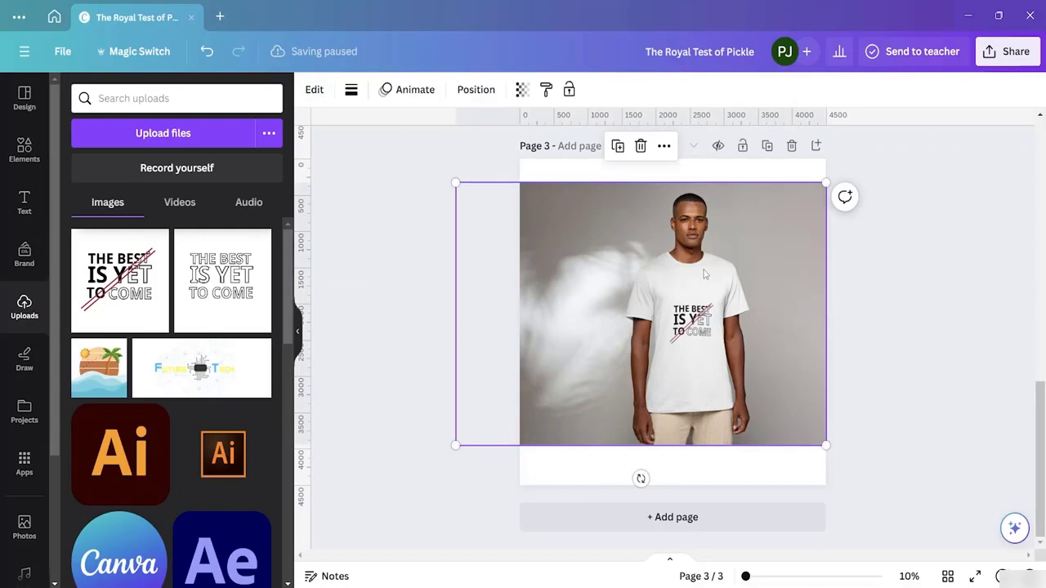
{"action": "left_click", "coordinate": [306, 93]}
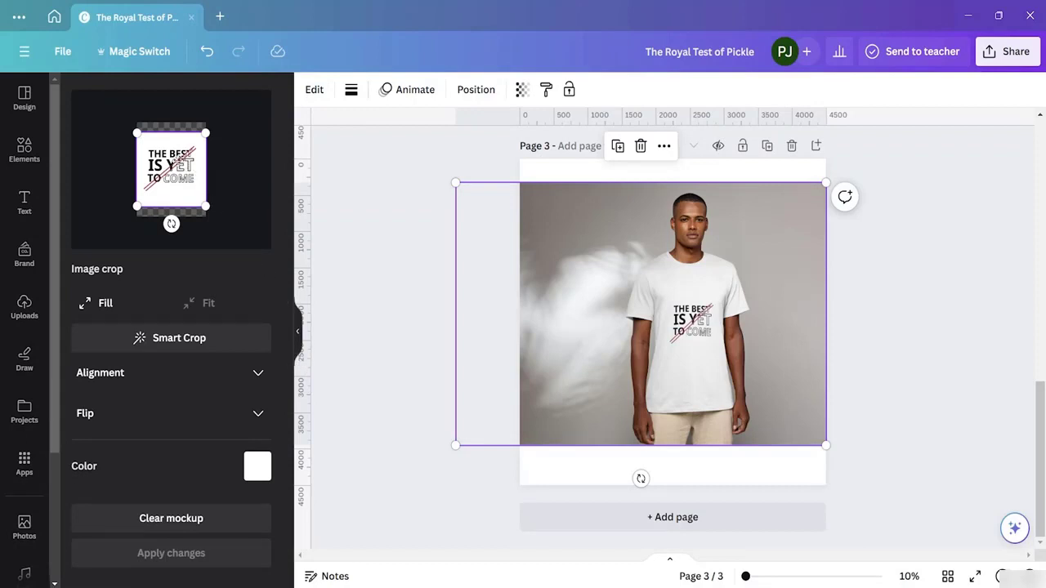
{"action": "mouse_move", "coordinate": [176, 166]}
{"action": "left_mouse_down"}
{"action": "mouse_move", "coordinate": [175, 176]}
{"action": "mouse_move", "coordinate": [176, 165]}
{"action": "left_mouse_up"}
{"action": "left_click_drag", "start_coordinate": [206, 131], "coordinate": [175, 139]}
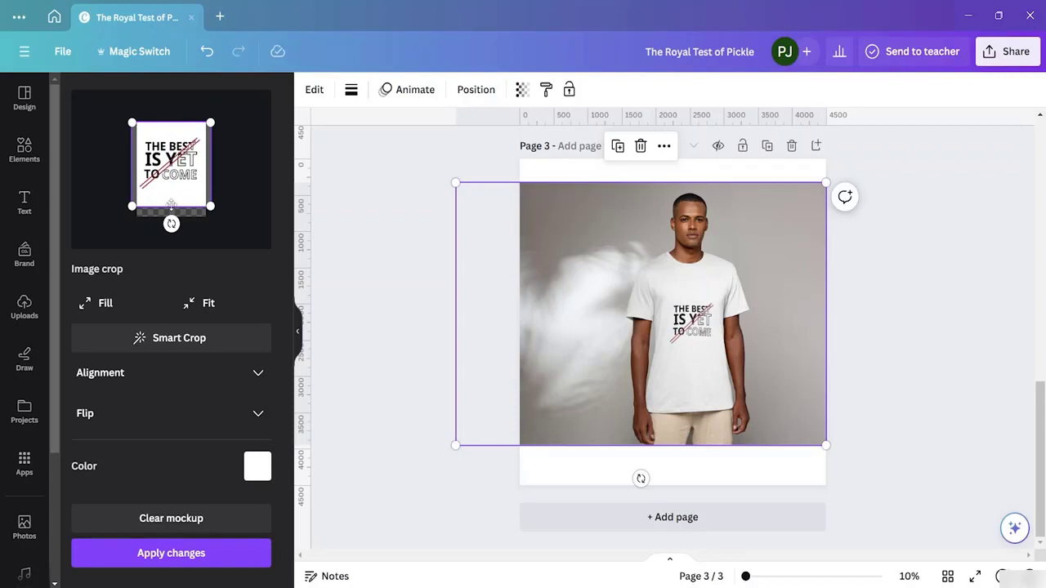
{"action": "left_click", "coordinate": [216, 307]}
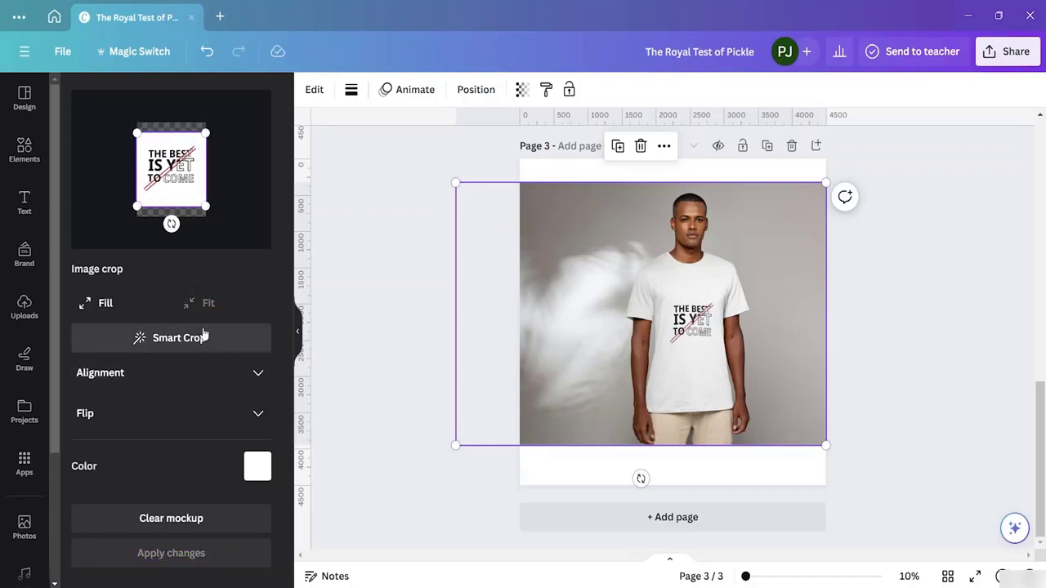
{"action": "left_click", "coordinate": [267, 372]}
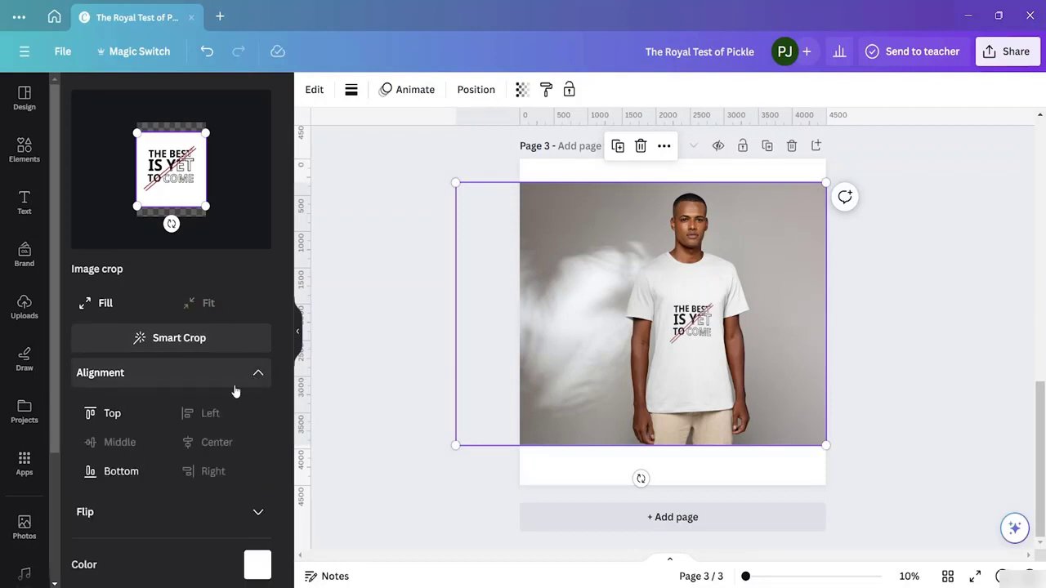
{"action": "left_click", "coordinate": [152, 426]}
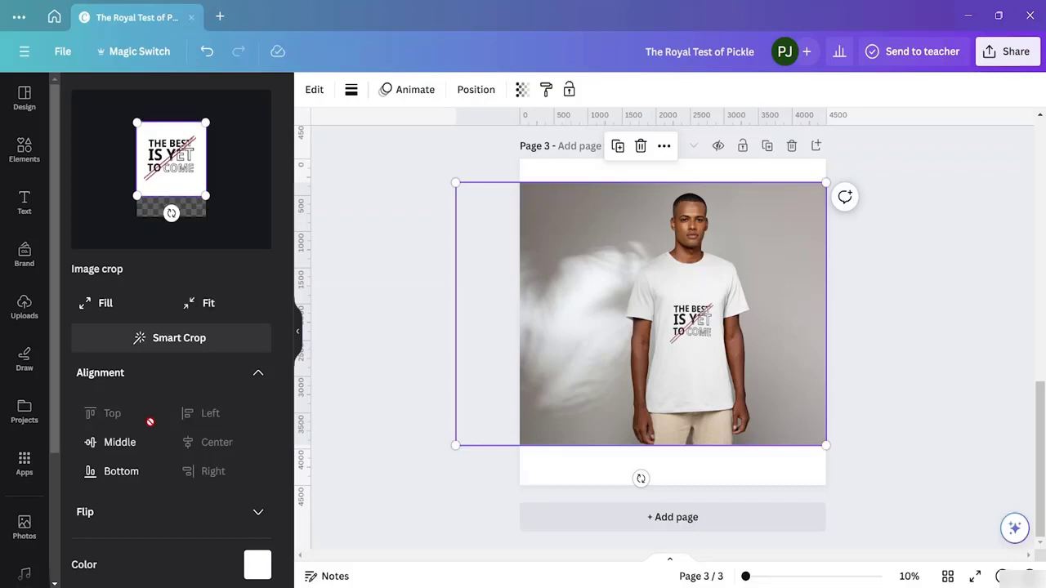
- Try yellow and red for the mockup's shirt, set its color to black, and apply the change to the page 3 mockup
{"action": "scroll", "coordinate": [188, 499], "scroll_direction": "down", "scroll_amount": 2}
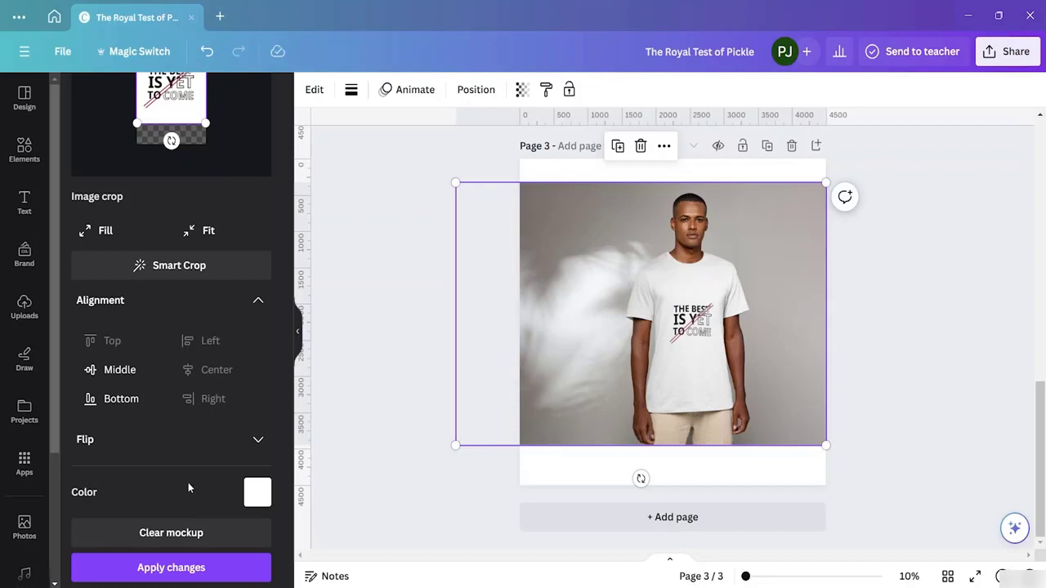
{"action": "left_click", "coordinate": [258, 492]}
{"action": "left_click", "coordinate": [97, 375]}
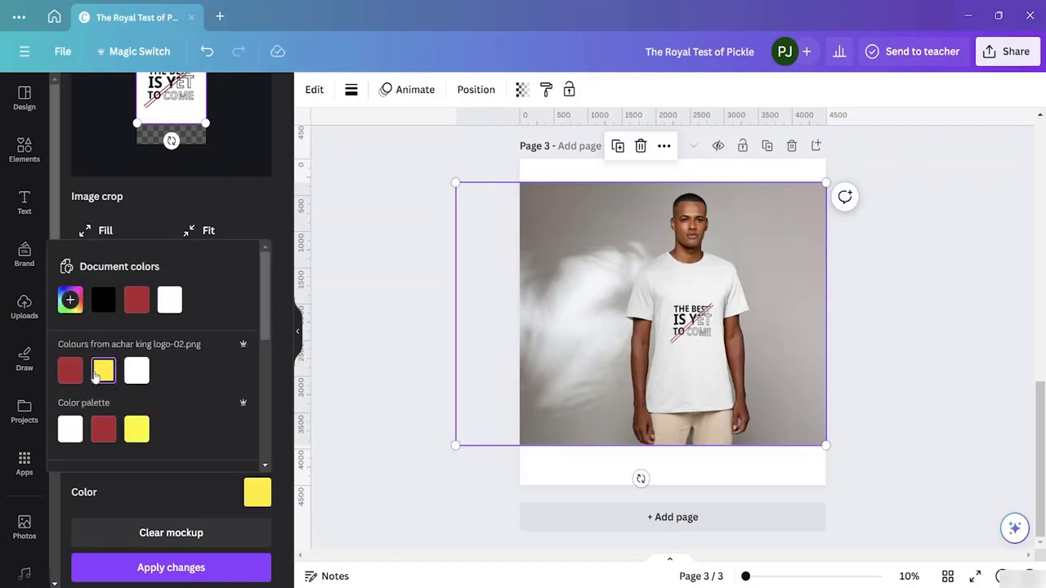
{"action": "left_click", "coordinate": [104, 431]}
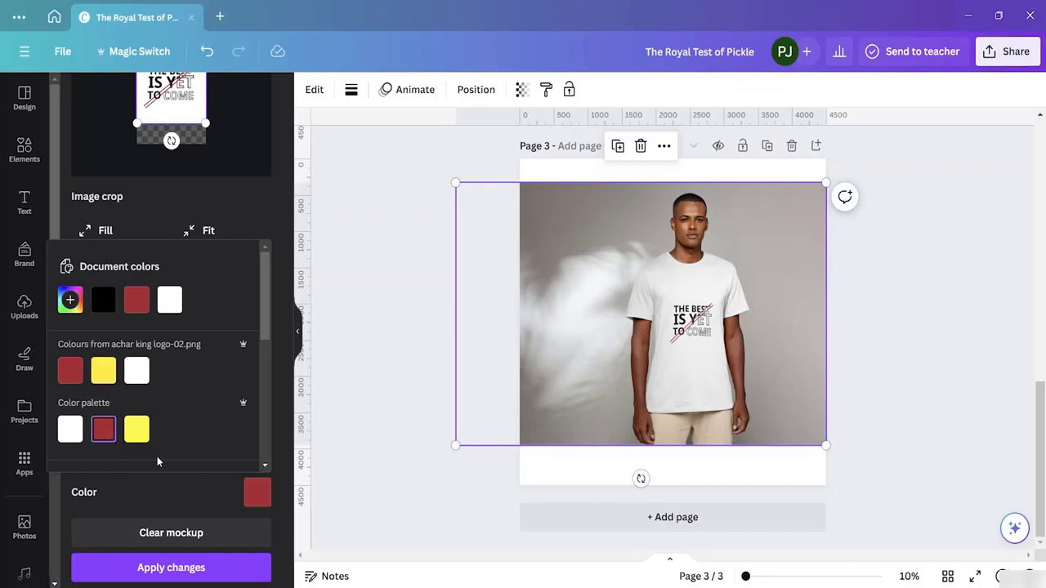
{"action": "left_click", "coordinate": [107, 304]}
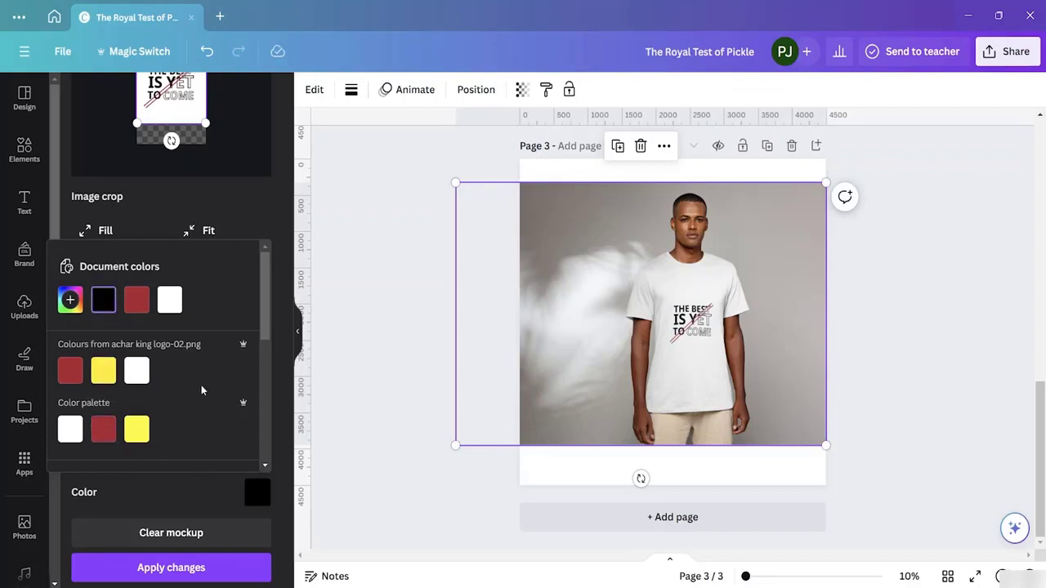
{"action": "left_click", "coordinate": [187, 570]}
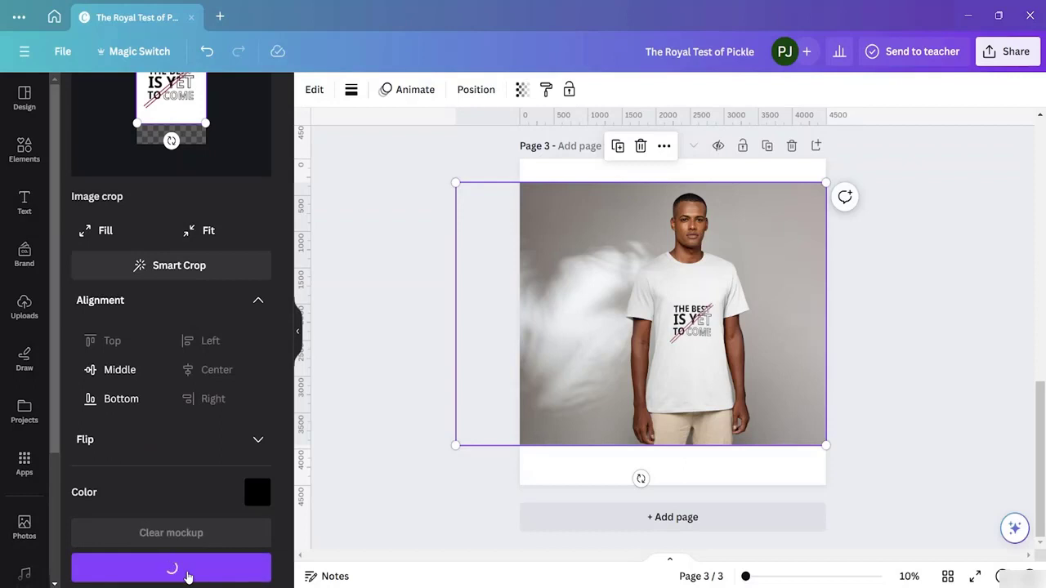
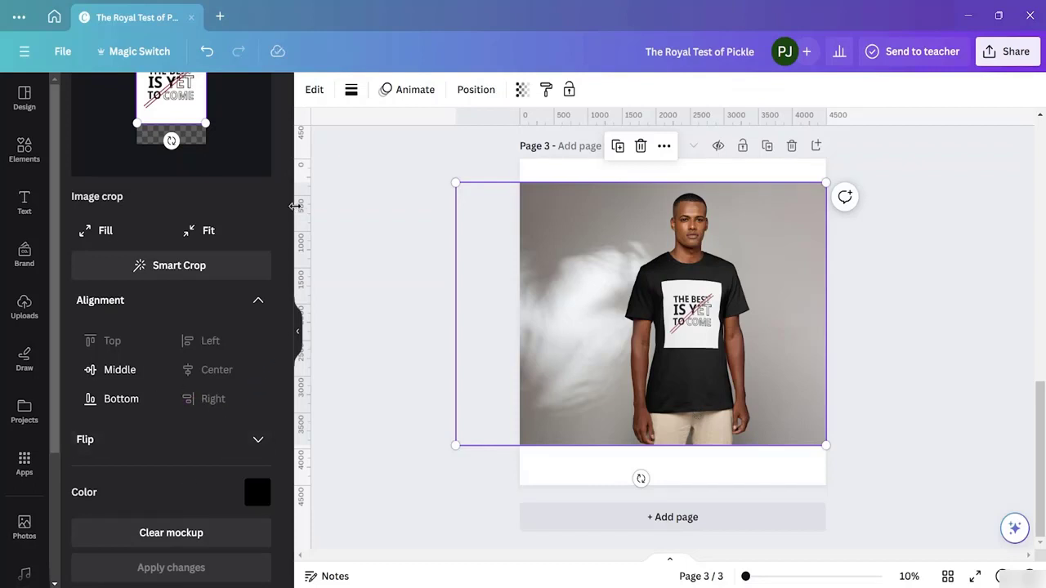
- Try Smart Crop and the Fill option on the design's image crop in the T-shirt mockup
{"action": "left_click", "coordinate": [193, 275]}
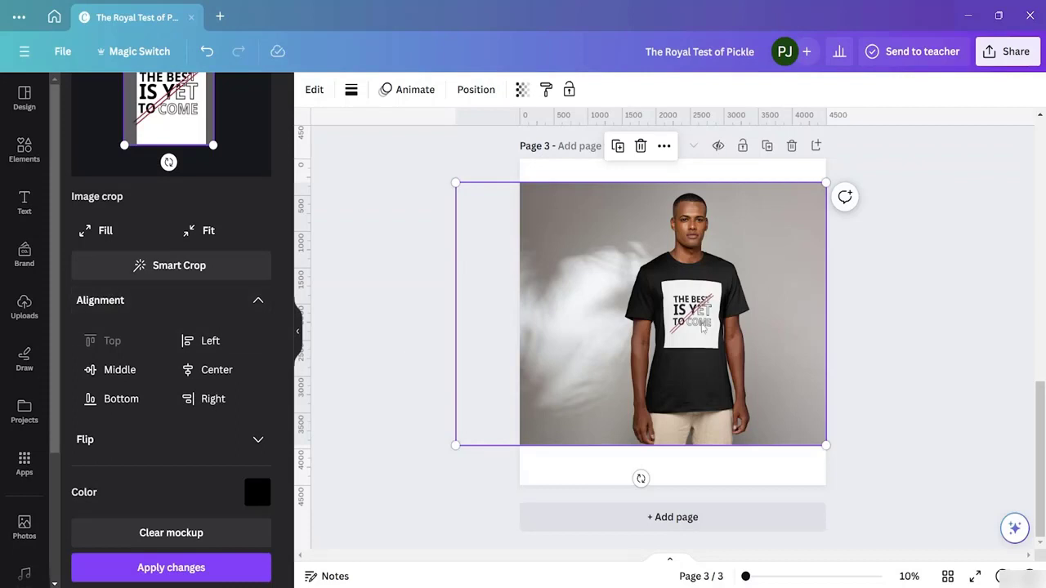
{"action": "scroll", "coordinate": [308, 233], "scroll_direction": "up", "scroll_amount": 5}
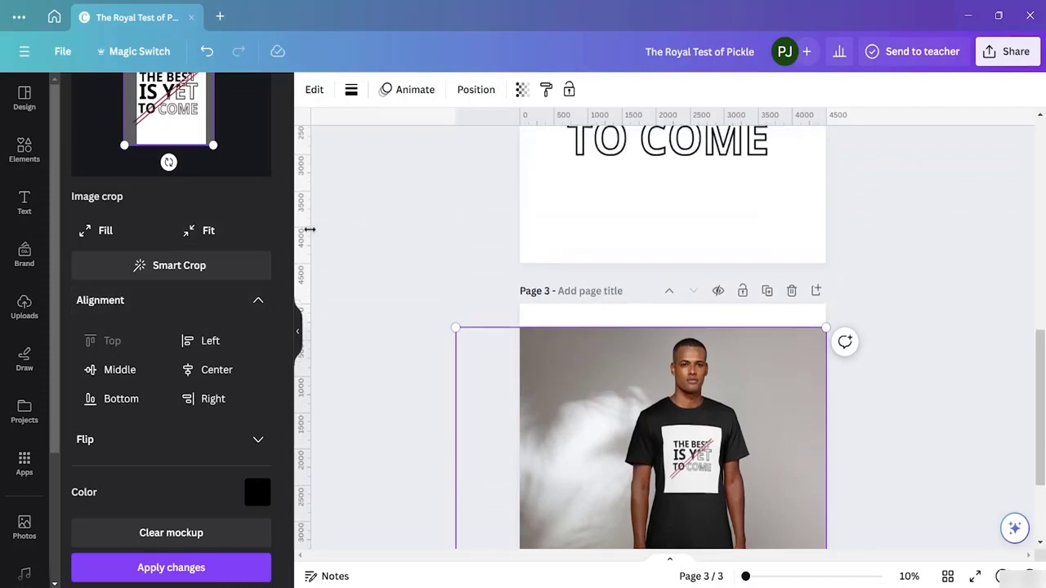
{"action": "scroll", "coordinate": [279, 277], "scroll_direction": "up", "scroll_amount": 2}
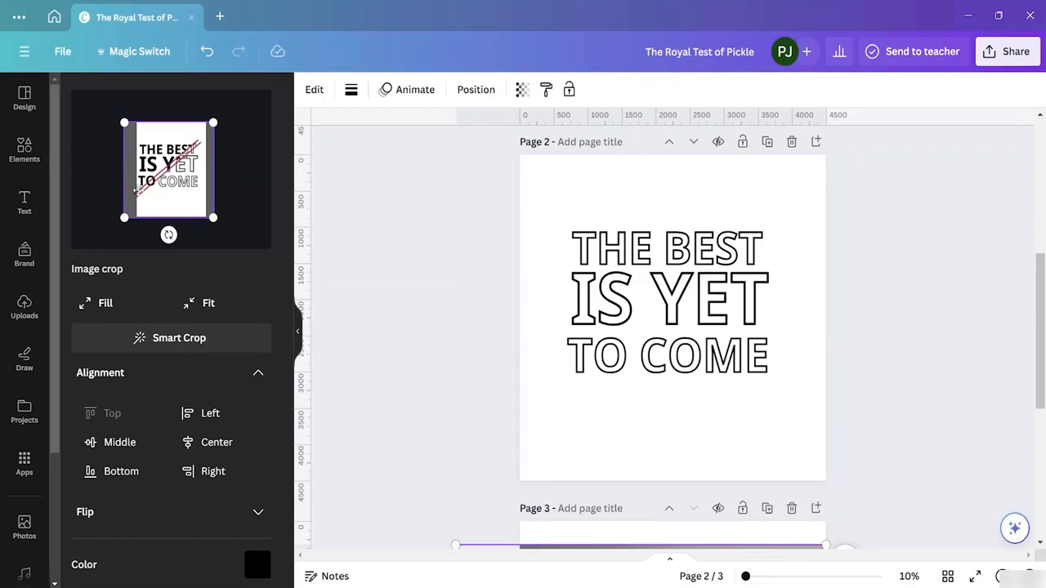
{"action": "scroll", "coordinate": [229, 370], "scroll_direction": "down", "scroll_amount": 1}
{"action": "scroll", "coordinate": [229, 369], "scroll_direction": "down", "scroll_amount": 2}
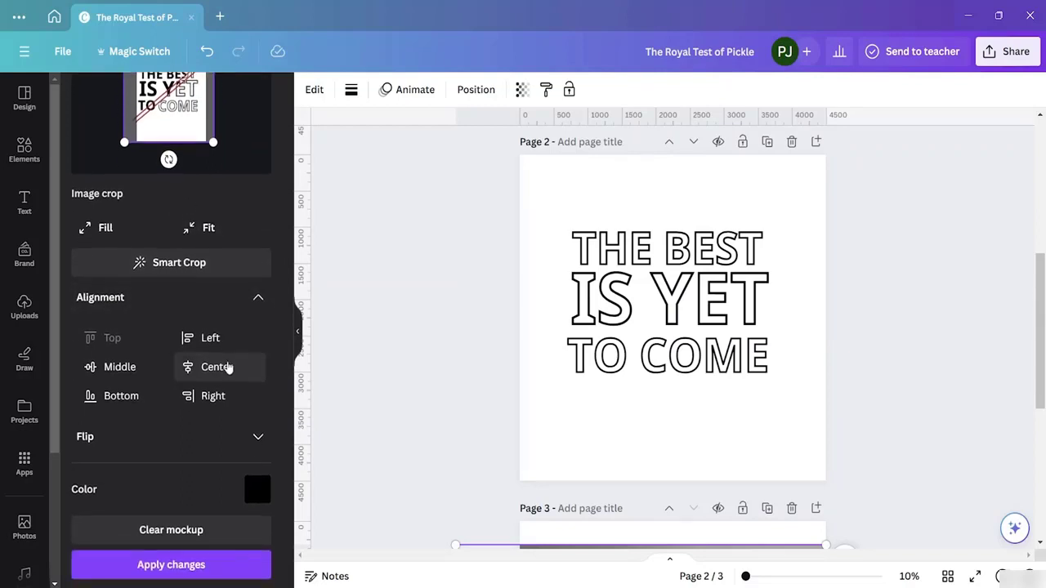
{"action": "left_click", "coordinate": [105, 228]}
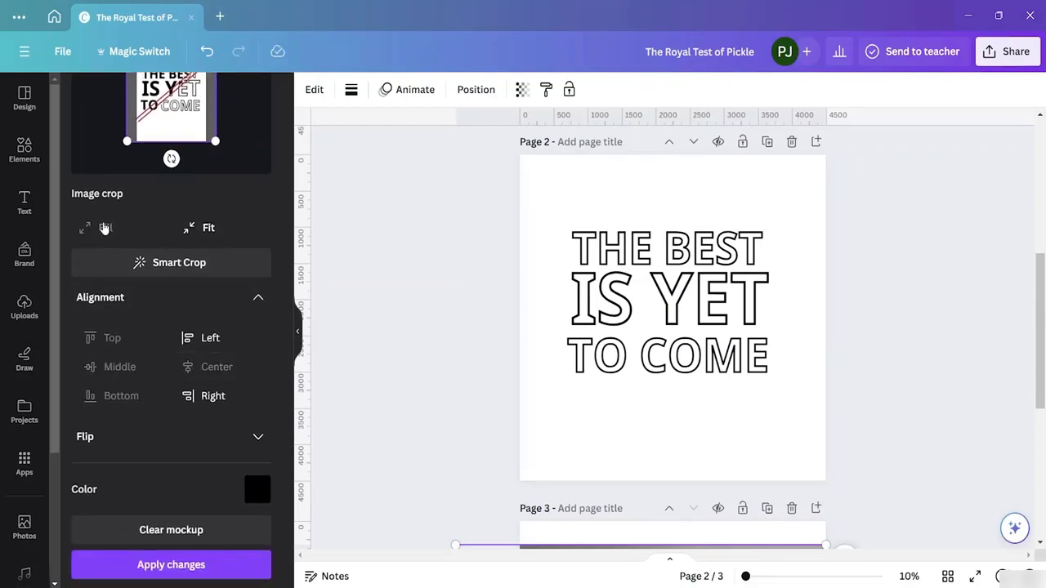
{"action": "scroll", "coordinate": [864, 367], "scroll_direction": "down", "scroll_amount": 4}
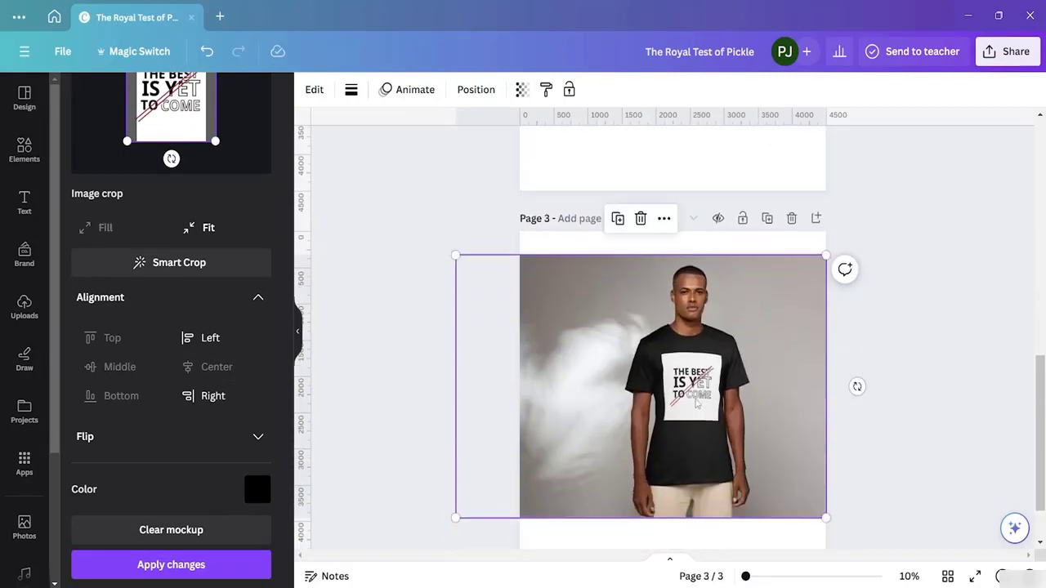
- Try vertical and horizontal flips on the mockup's design, return it to its original orientation with the Fit crop, and leave the mockup settings
{"action": "left_click", "coordinate": [236, 446]}
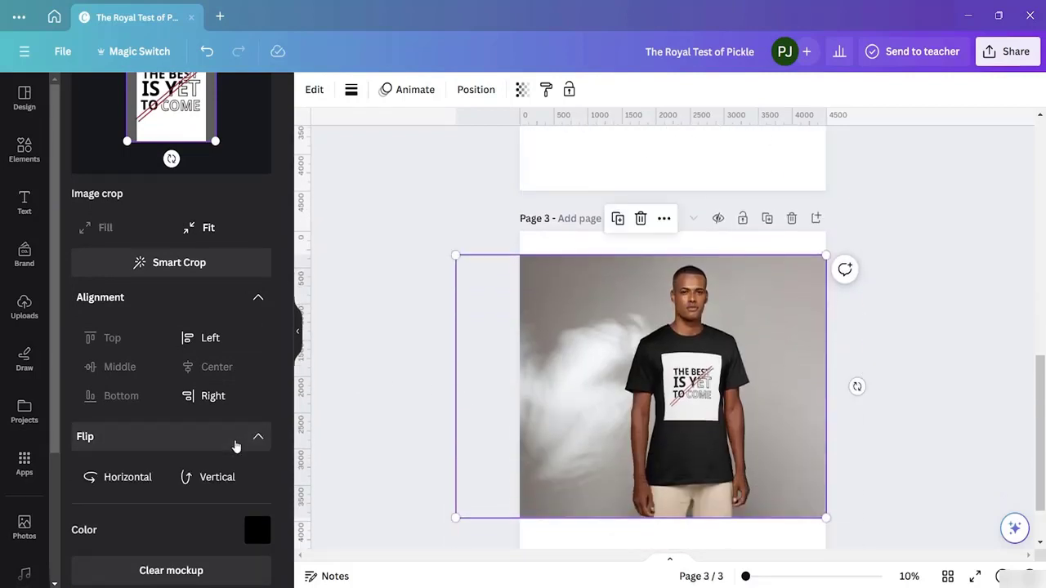
{"action": "left_click", "coordinate": [199, 479]}
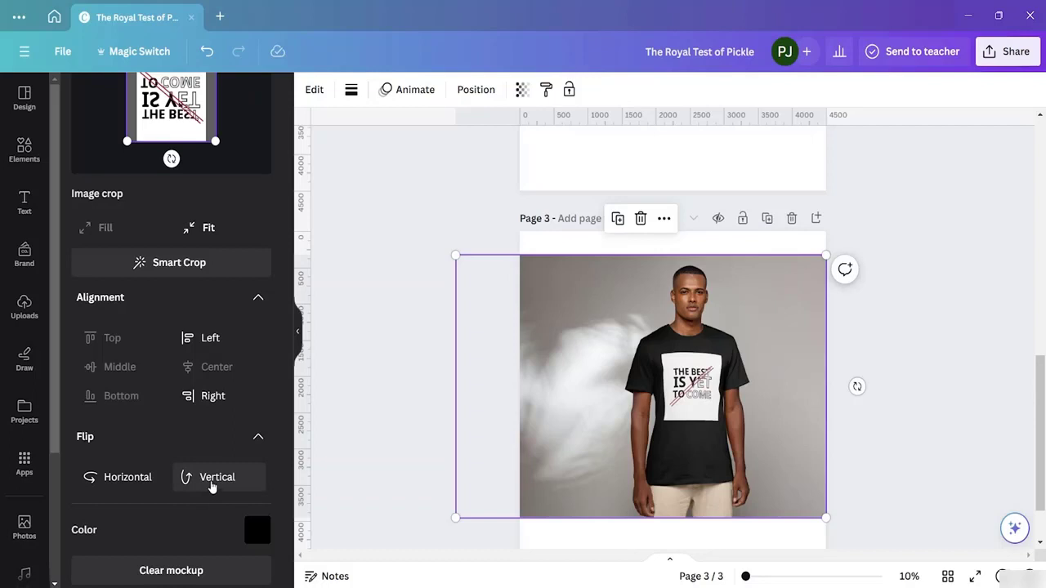
{"action": "left_click", "coordinate": [126, 484]}
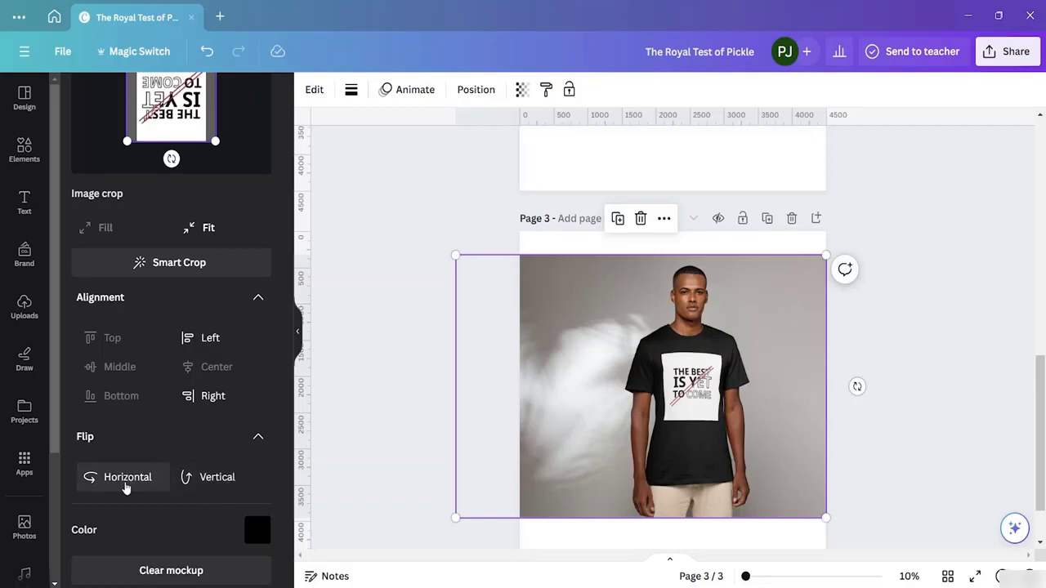
{"action": "left_click", "coordinate": [226, 479]}
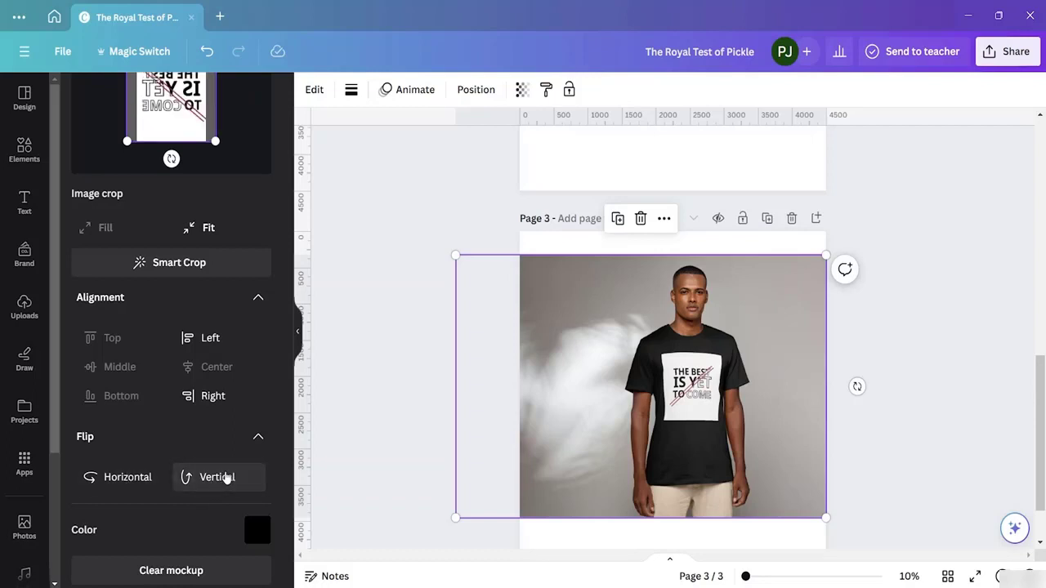
{"action": "left_click", "coordinate": [202, 229]}
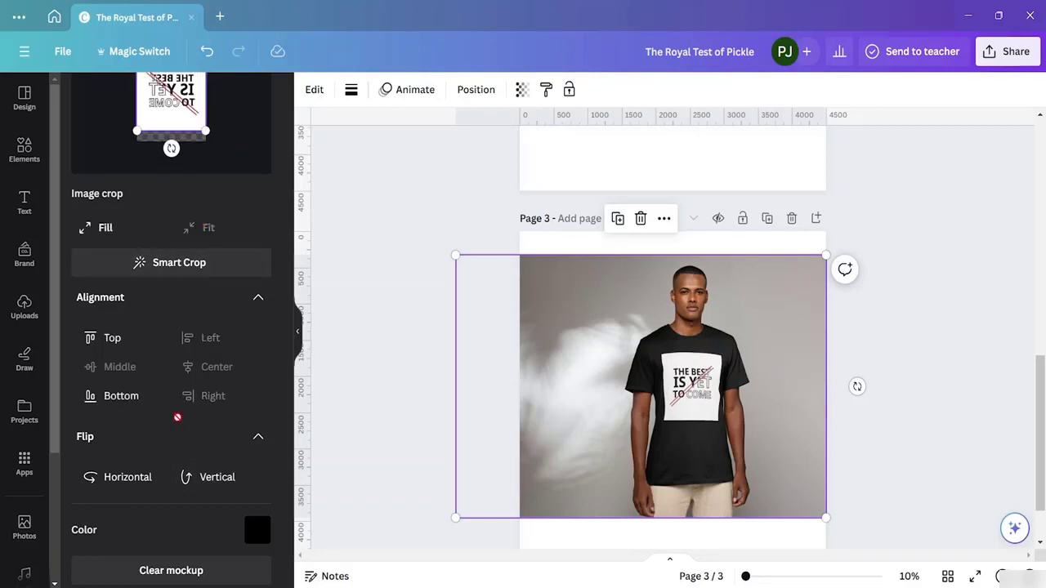
{"action": "left_click", "coordinate": [137, 479]}
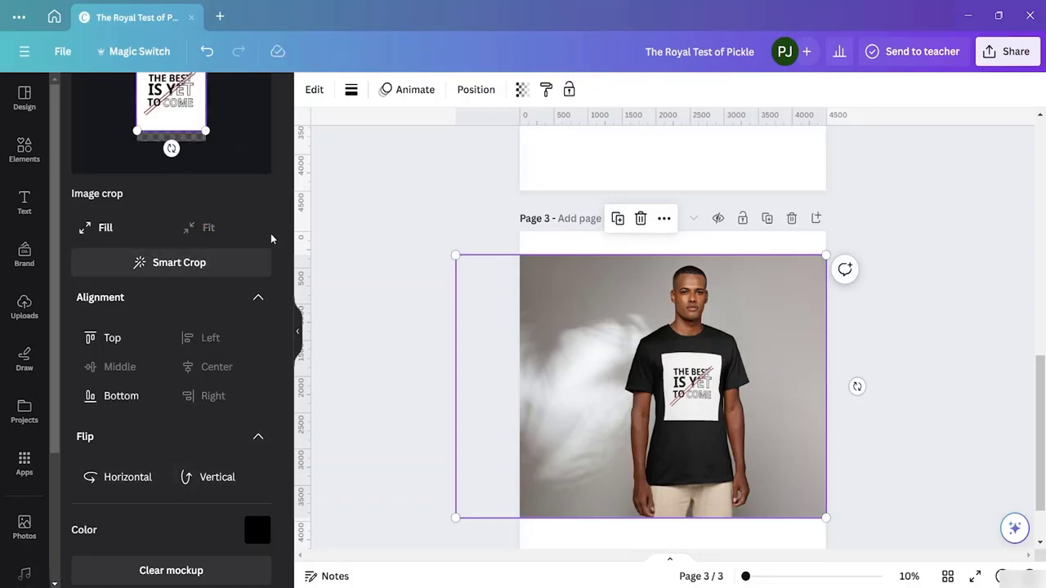
{"action": "left_click", "coordinate": [297, 332]}
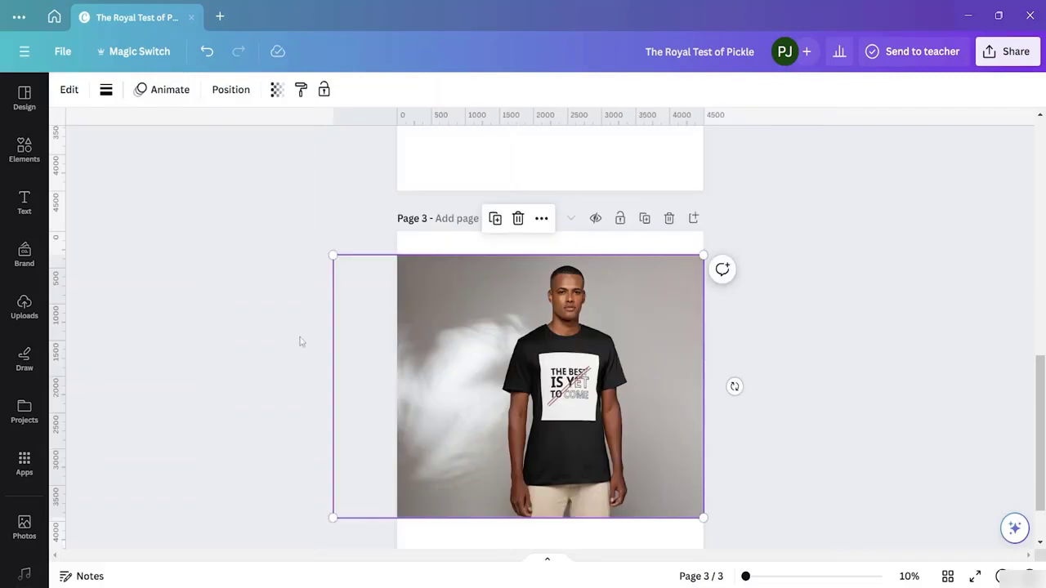
{"action": "left_click", "coordinate": [770, 361]}
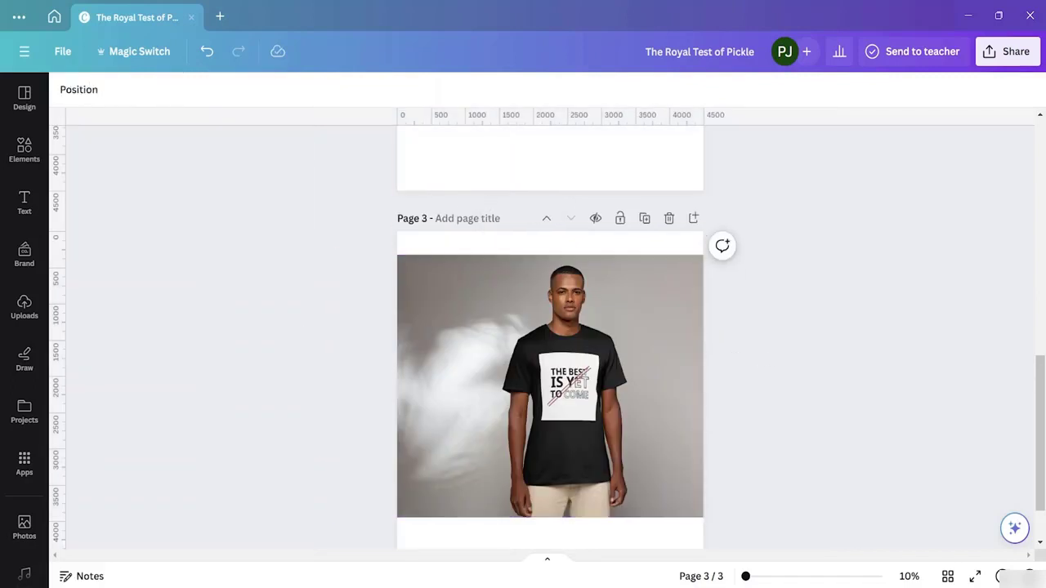
- Shift the T-shirt mockup image to the left and slightly up on page 3, and examine the printed design up close
{"action": "scroll", "coordinate": [791, 397], "scroll_direction": "down", "scroll_amount": 1}
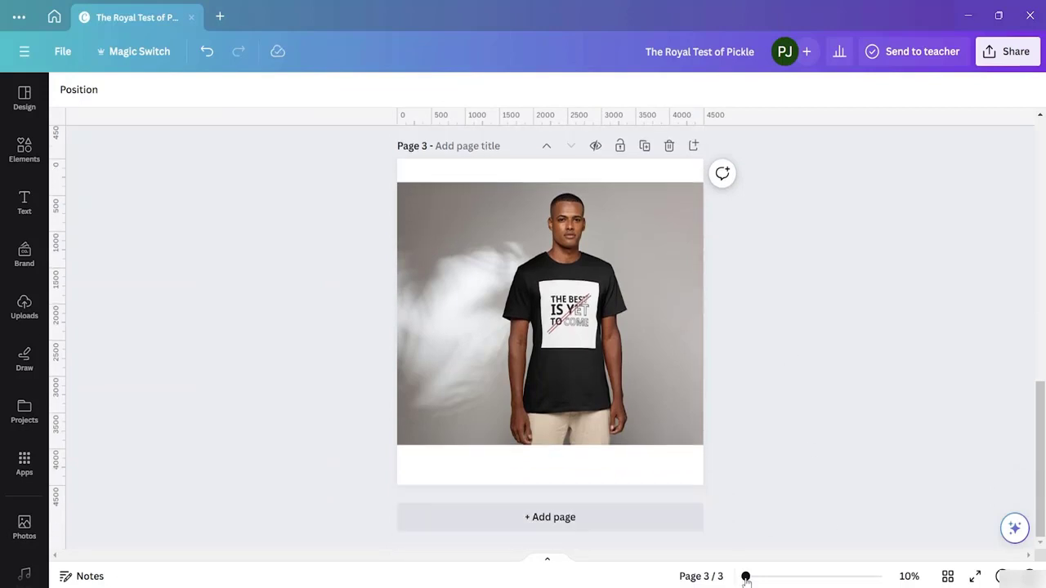
{"action": "left_click_drag", "start_coordinate": [746, 578], "coordinate": [790, 576]}
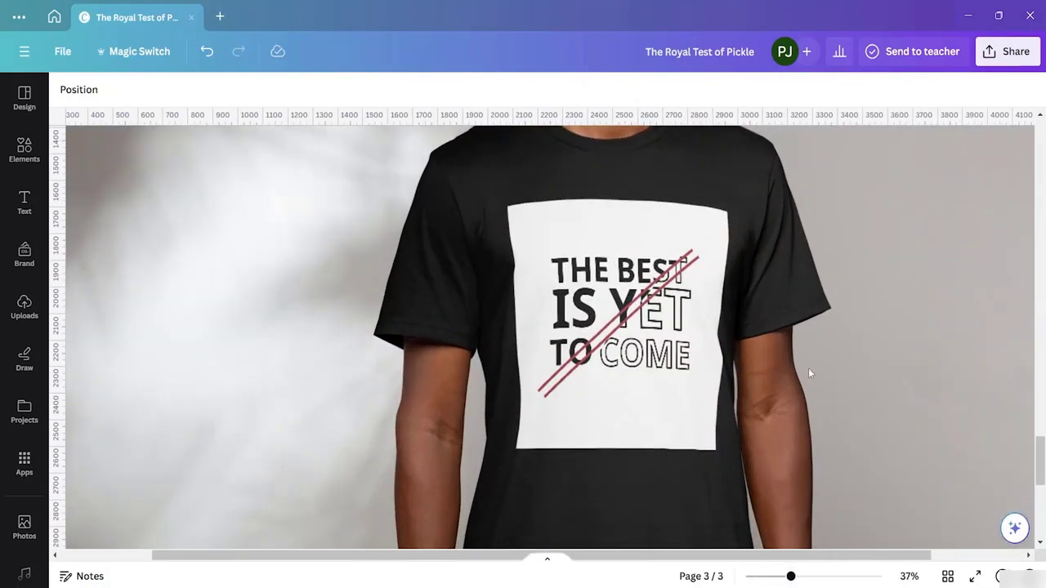
{"action": "left_click_drag", "start_coordinate": [836, 363], "coordinate": [711, 336]}
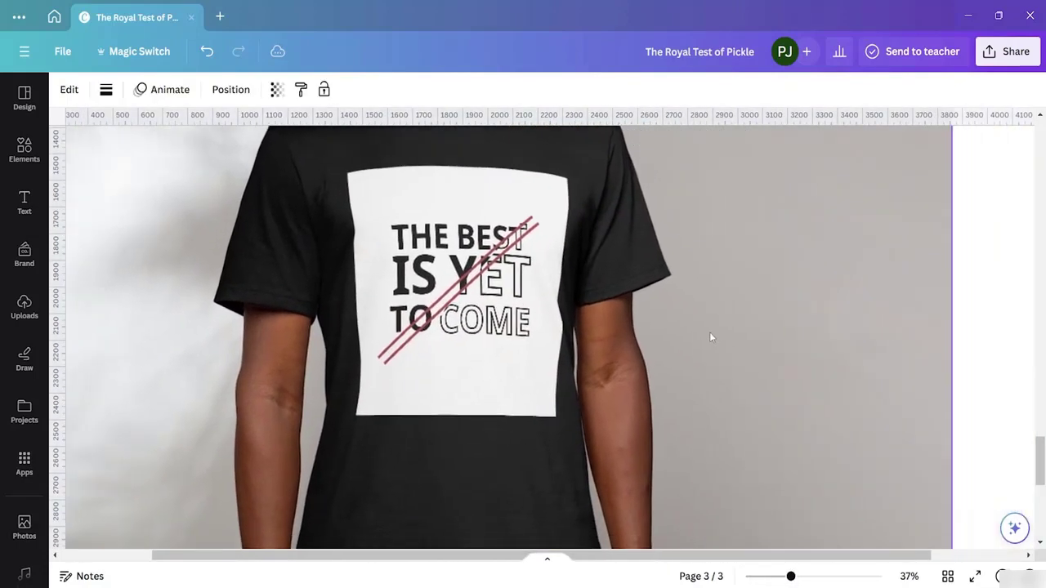
{"action": "scroll", "coordinate": [643, 286], "scroll_direction": "up", "scroll_amount": 2}
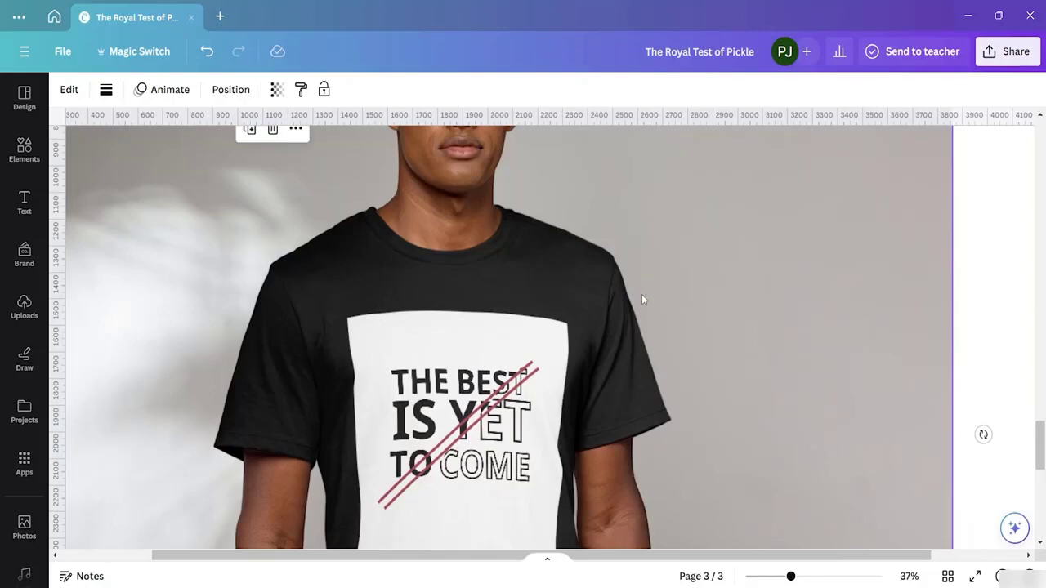
{"action": "scroll", "coordinate": [473, 399], "scroll_direction": "down", "scroll_amount": 2}
{"action": "scroll", "coordinate": [491, 371], "scroll_direction": "up", "scroll_amount": 1}
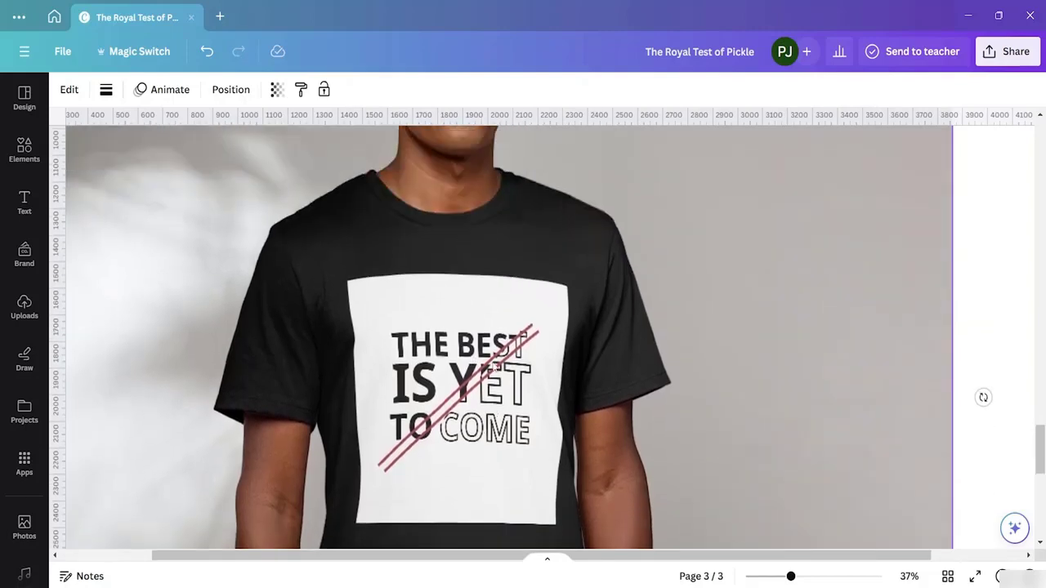
{"action": "scroll", "coordinate": [525, 312], "scroll_direction": "up", "scroll_amount": 6}
{"action": "scroll", "coordinate": [535, 313], "scroll_direction": "down", "scroll_amount": 2}
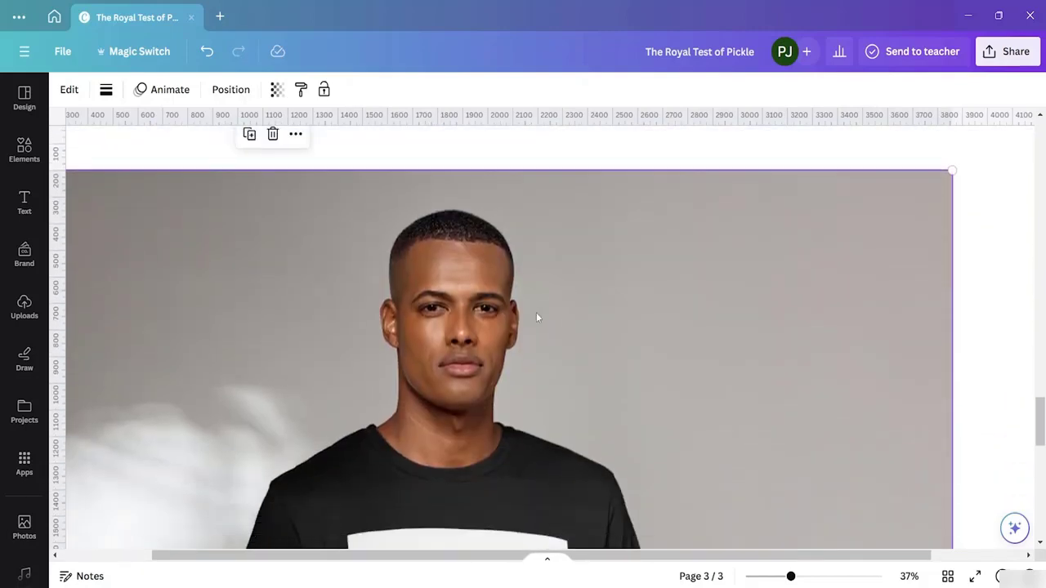
{"action": "scroll", "coordinate": [568, 329], "scroll_direction": "down", "scroll_amount": 4}
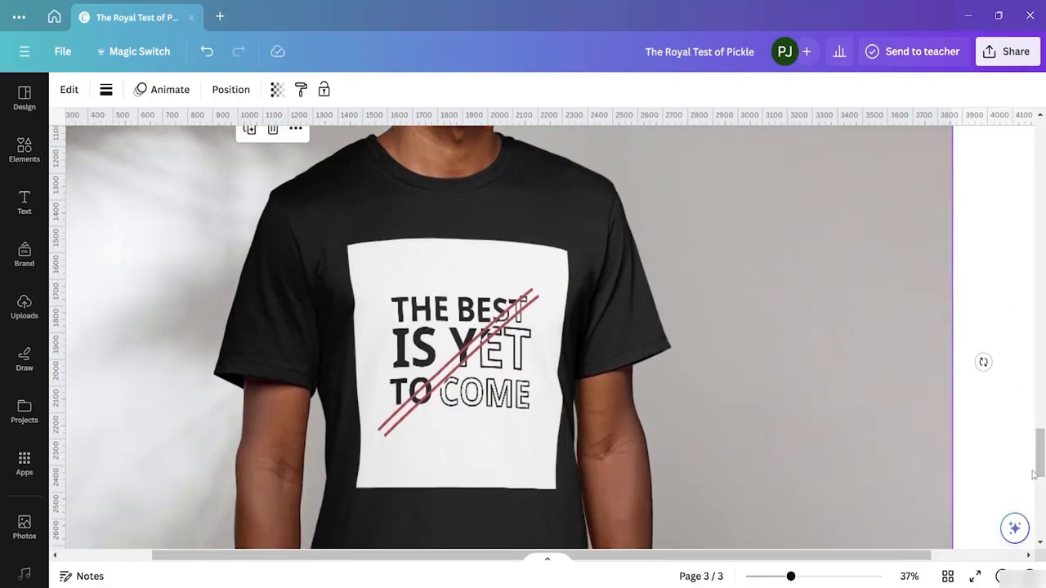
- Open the design's download settings and review the available file types, keeping PNG
{"action": "left_click", "coordinate": [1010, 56]}
{"action": "left_click", "coordinate": [865, 420]}
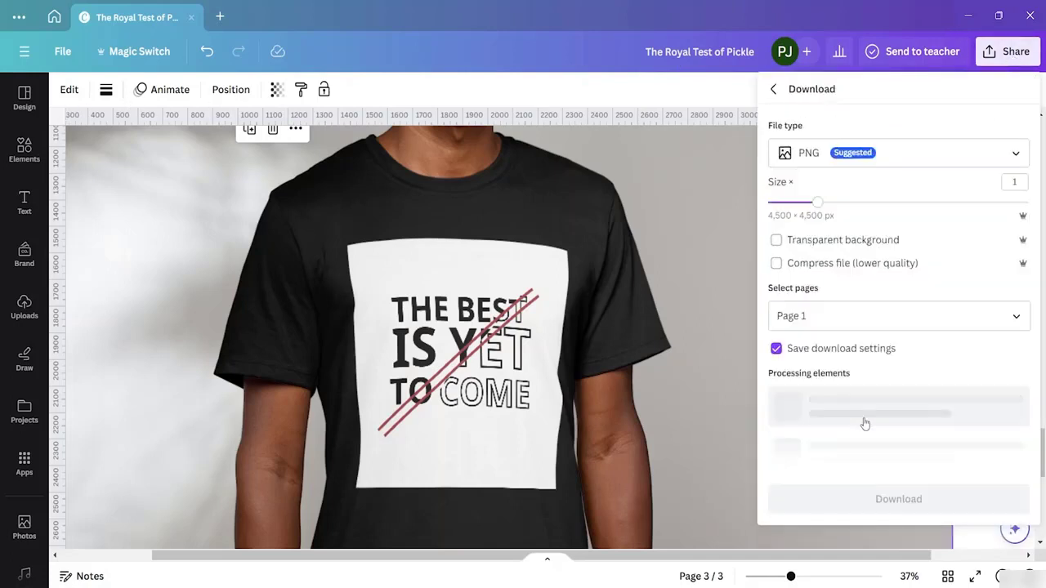
{"action": "left_click", "coordinate": [948, 155]}
{"action": "scroll", "coordinate": [871, 297], "scroll_direction": "down", "scroll_amount": 3}
{"action": "scroll", "coordinate": [872, 297], "scroll_direction": "up", "scroll_amount": 1}
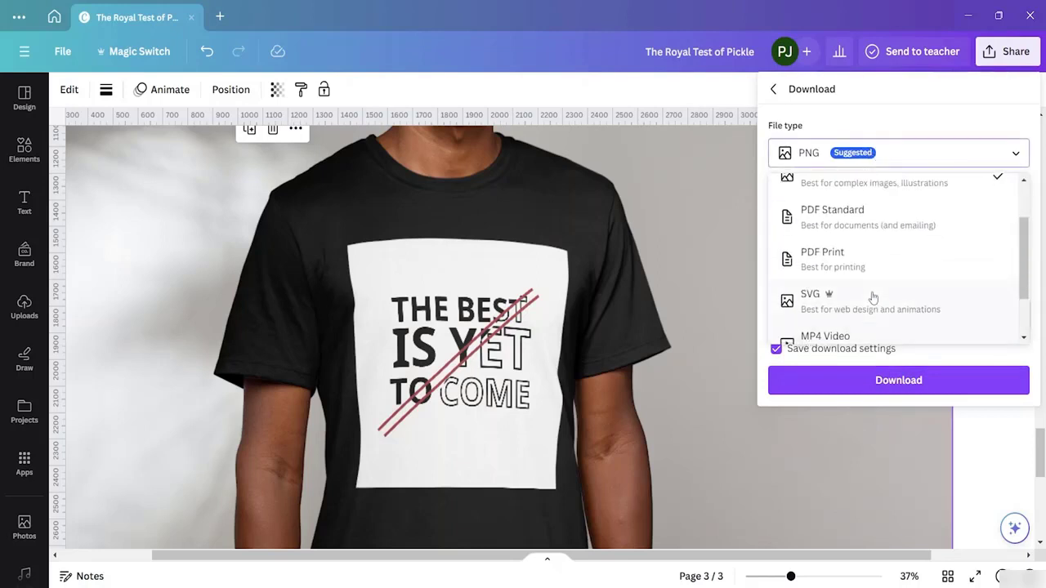
{"action": "scroll", "coordinate": [871, 297], "scroll_direction": "down", "scroll_amount": 1}
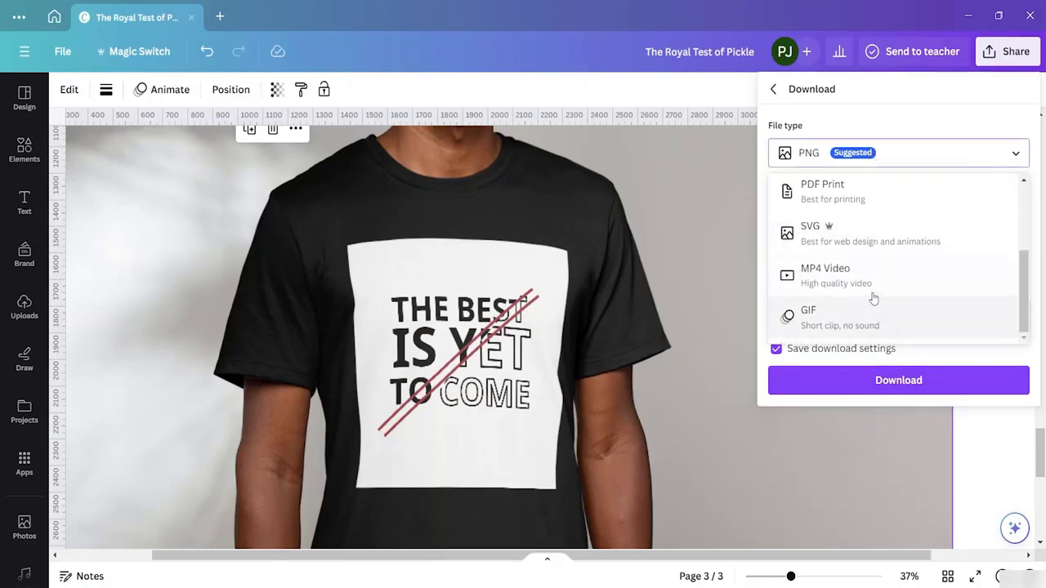
{"action": "scroll", "coordinate": [883, 288], "scroll_direction": "up", "scroll_amount": 3}
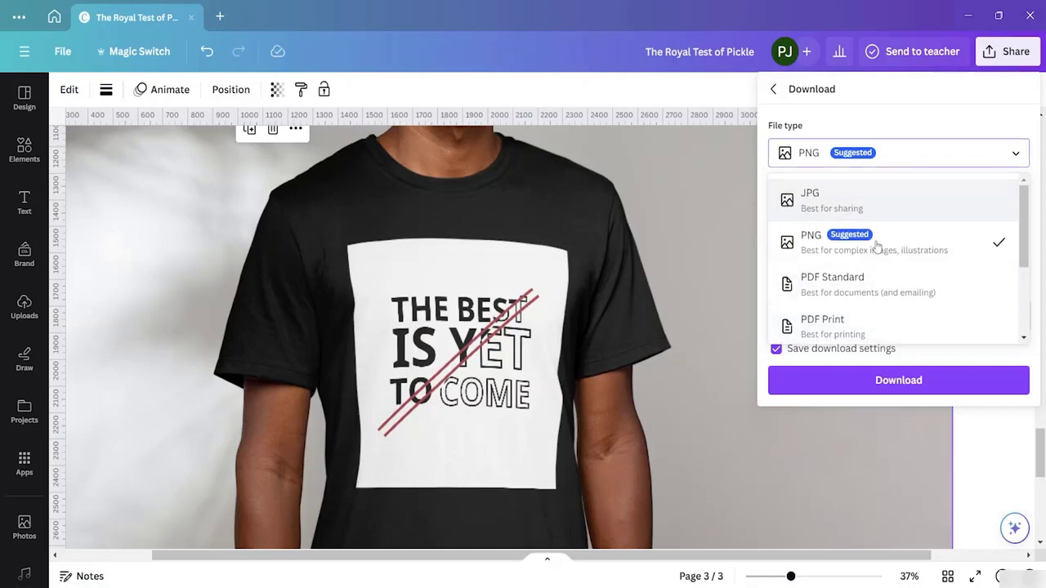
{"action": "scroll", "coordinate": [941, 287], "scroll_direction": "down", "scroll_amount": 3}
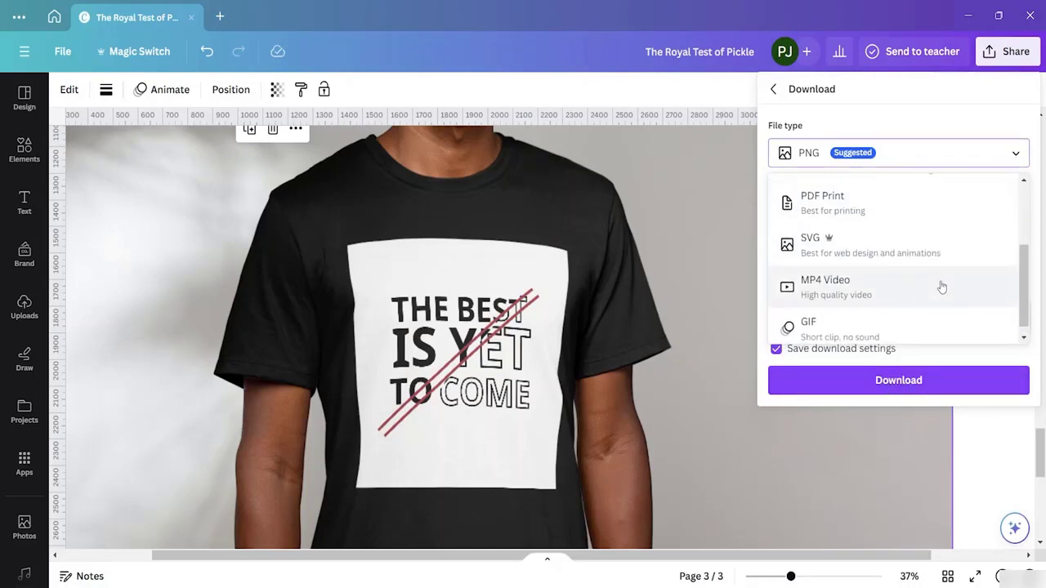
{"action": "scroll", "coordinate": [948, 254], "scroll_direction": "up", "scroll_amount": 2}
{"action": "left_click", "coordinate": [956, 203]}
- Set the download to include all pages (1–3) instead of only page 1
{"action": "left_click", "coordinate": [904, 324]}
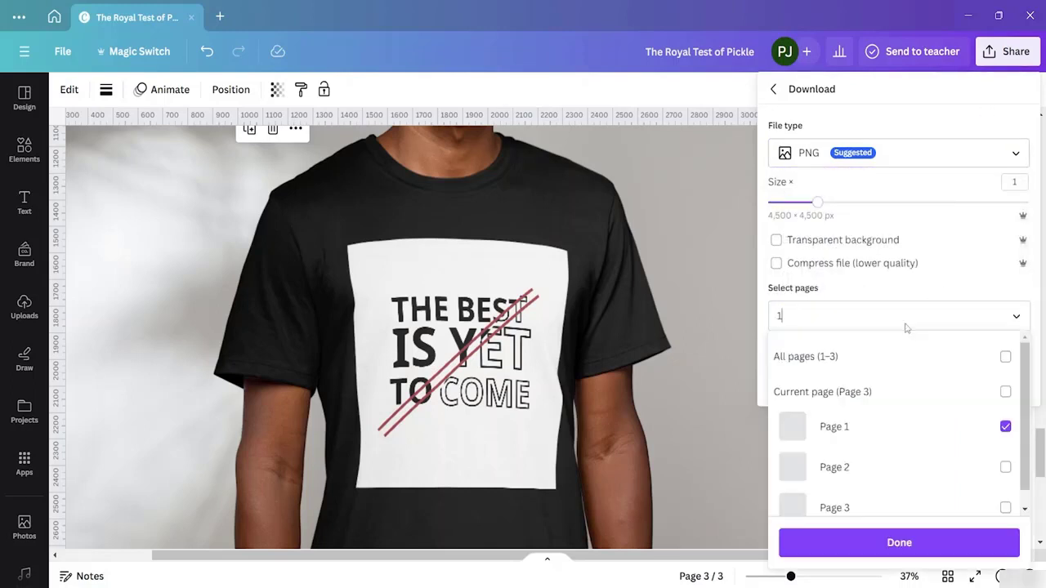
{"action": "left_click", "coordinate": [1007, 357]}
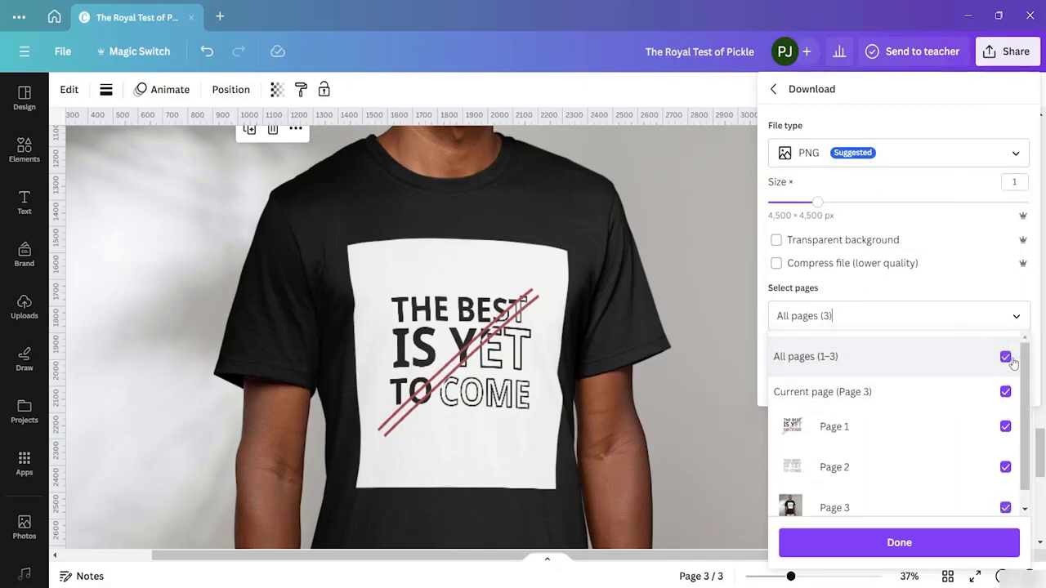
{"action": "left_click", "coordinate": [883, 544]}
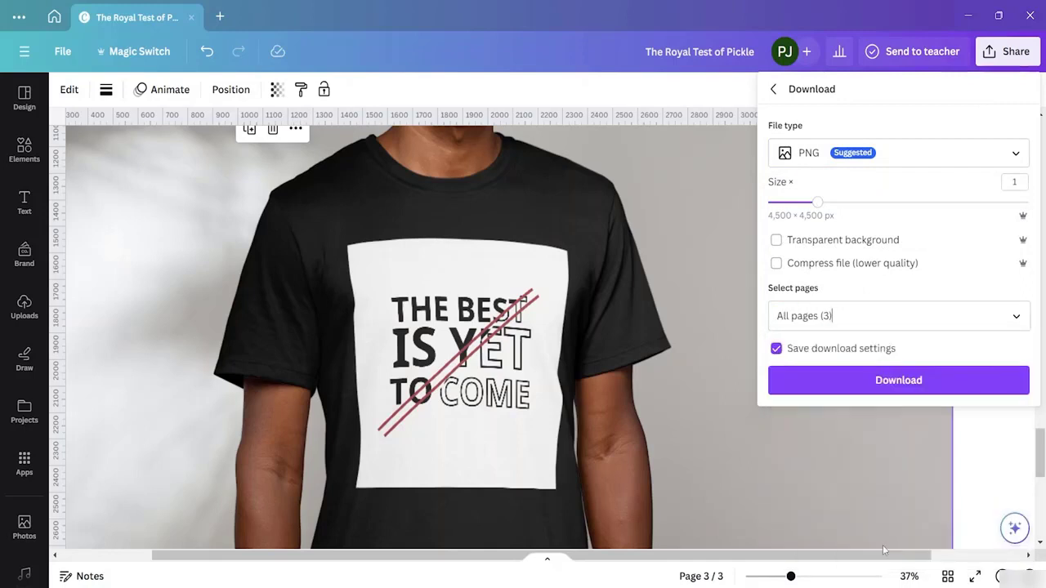
- Download all three pages and name the ZIP file "Typography T-shirt Design"
{"action": "left_click", "coordinate": [862, 380]}
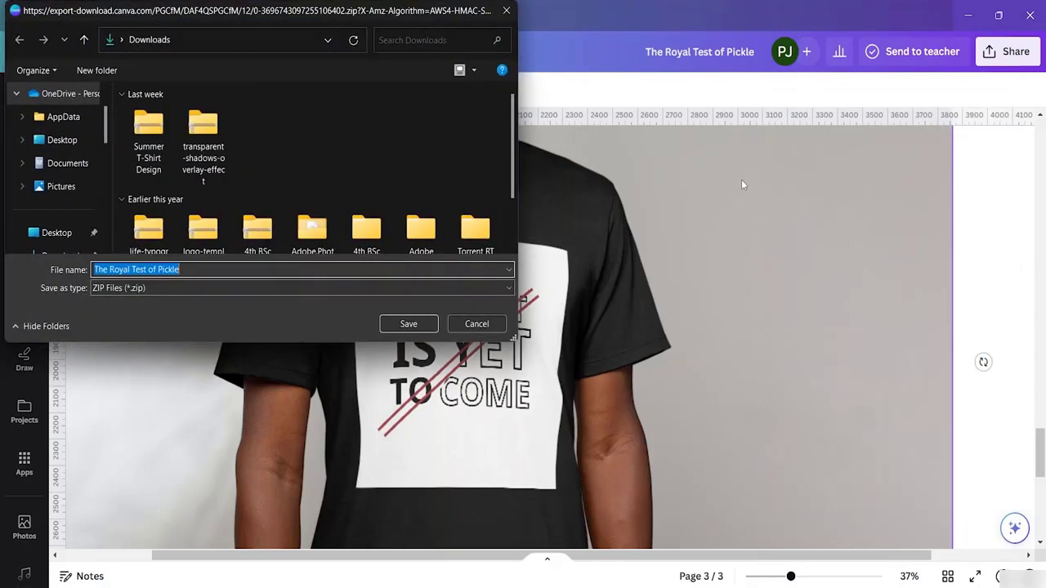
{"action": "key", "text": "BackSpace"}
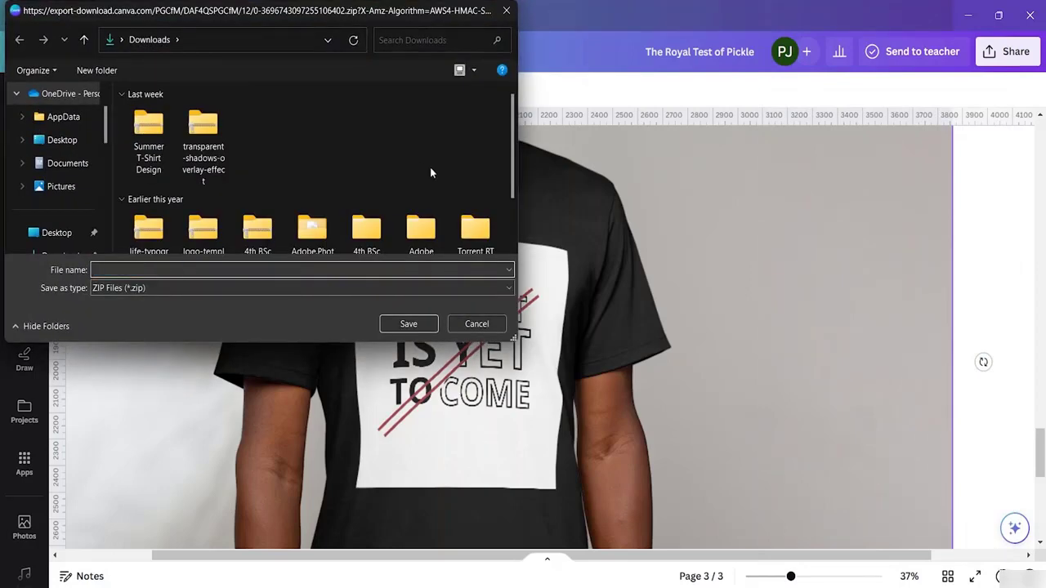
{"action": "type", "text": "Typography"}
{"action": "type", "text": "T-shirt Design"}
- Check the Canva folder as a save location, return to Downloads, and save the ZIP file there
{"action": "scroll", "coordinate": [85, 194], "scroll_direction": "down", "scroll_amount": 1}
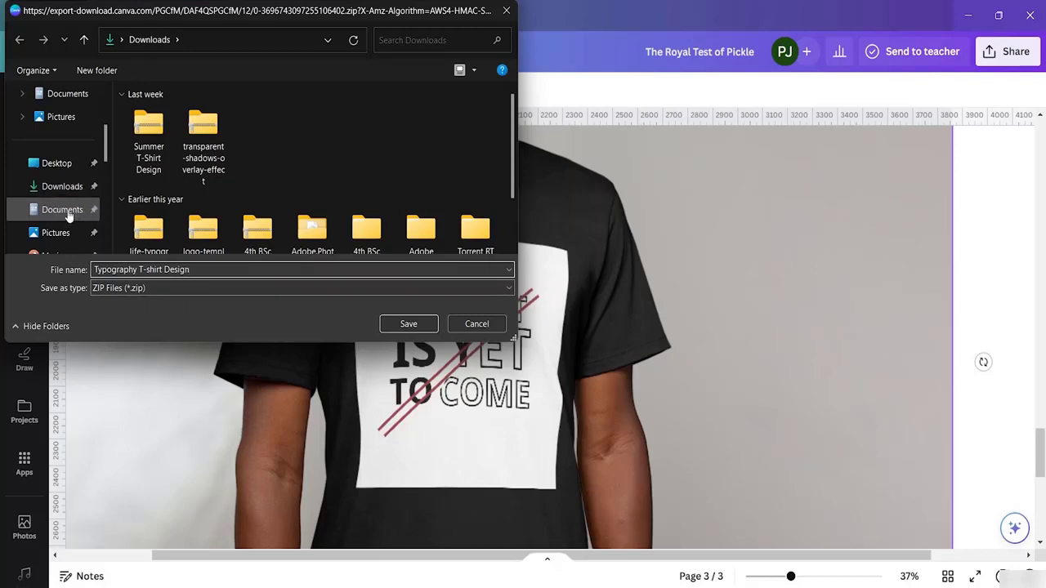
{"action": "scroll", "coordinate": [77, 200], "scroll_direction": "down", "scroll_amount": 3}
{"action": "left_click", "coordinate": [60, 239]}
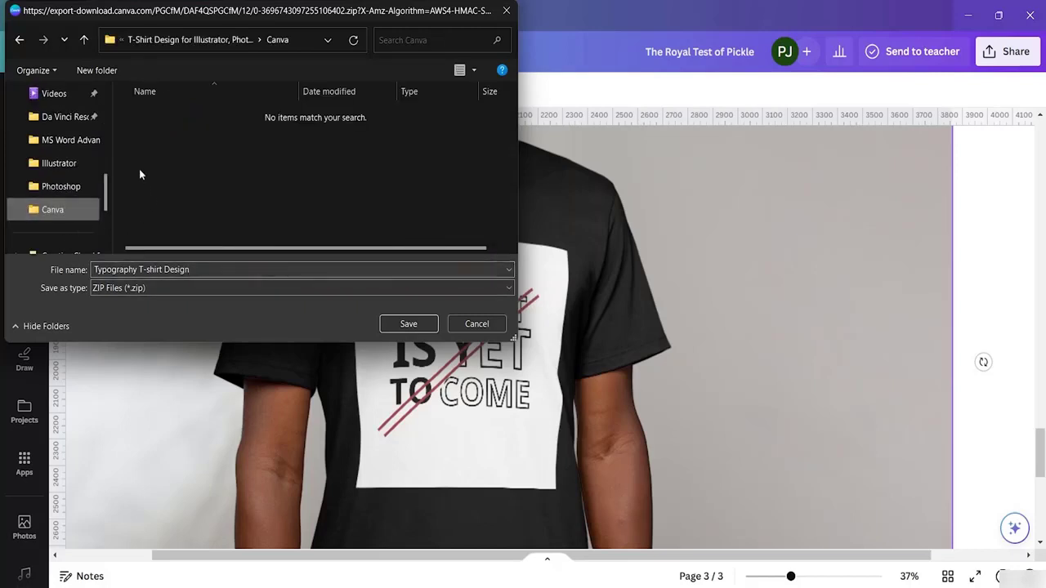
{"action": "scroll", "coordinate": [85, 135], "scroll_direction": "up", "scroll_amount": 3}
{"action": "left_click", "coordinate": [66, 140]}
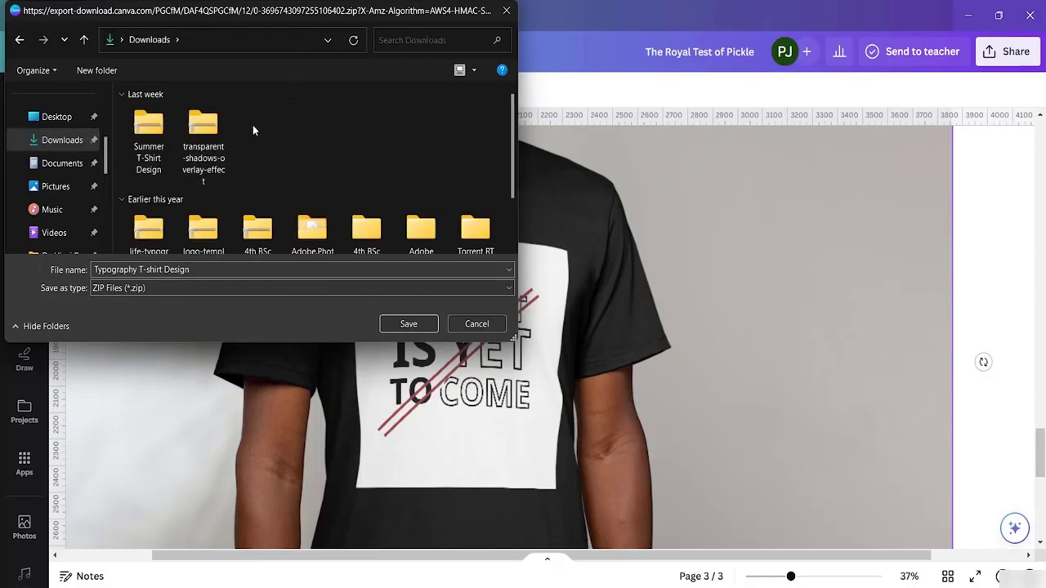
{"action": "left_click", "coordinate": [409, 325]}
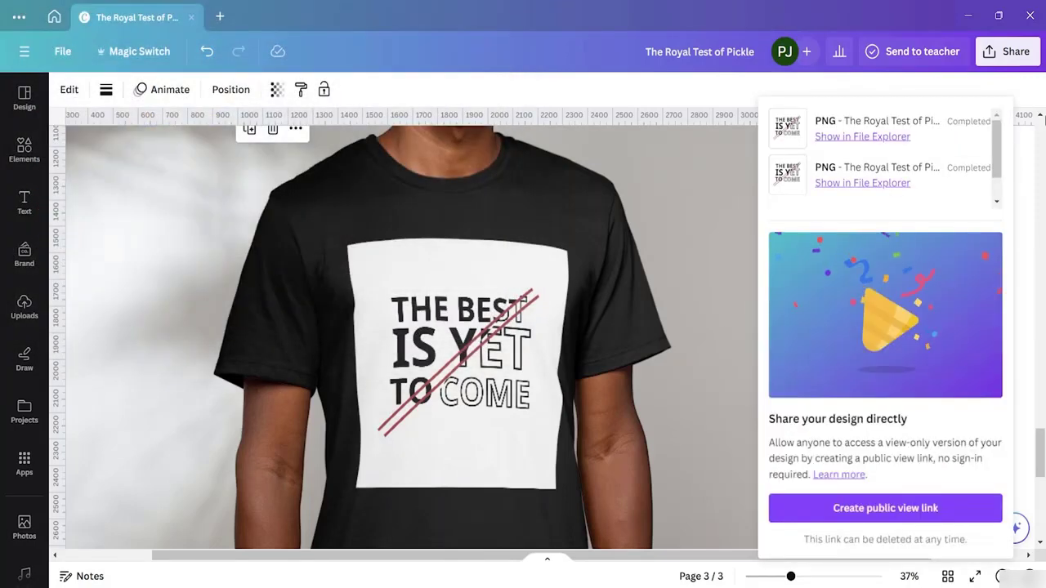
- Dismiss the share prompt and review the design's pages from page 3 upward at 10% zoom
{"action": "left_click_drag", "start_coordinate": [791, 577], "coordinate": [746, 578]}
{"action": "left_click", "coordinate": [842, 401]}
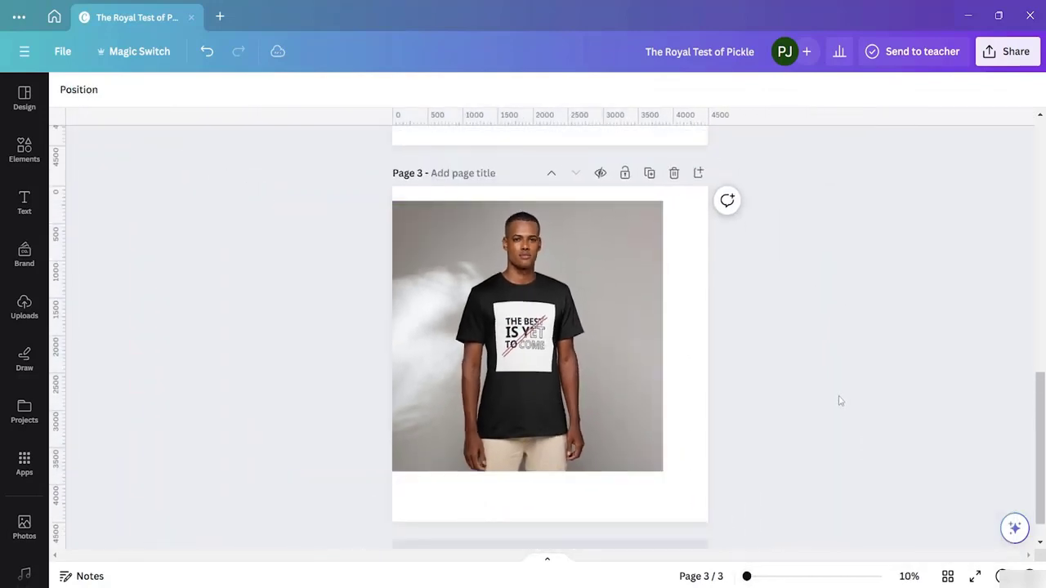
{"action": "scroll", "coordinate": [849, 384], "scroll_direction": "up", "scroll_amount": 2}
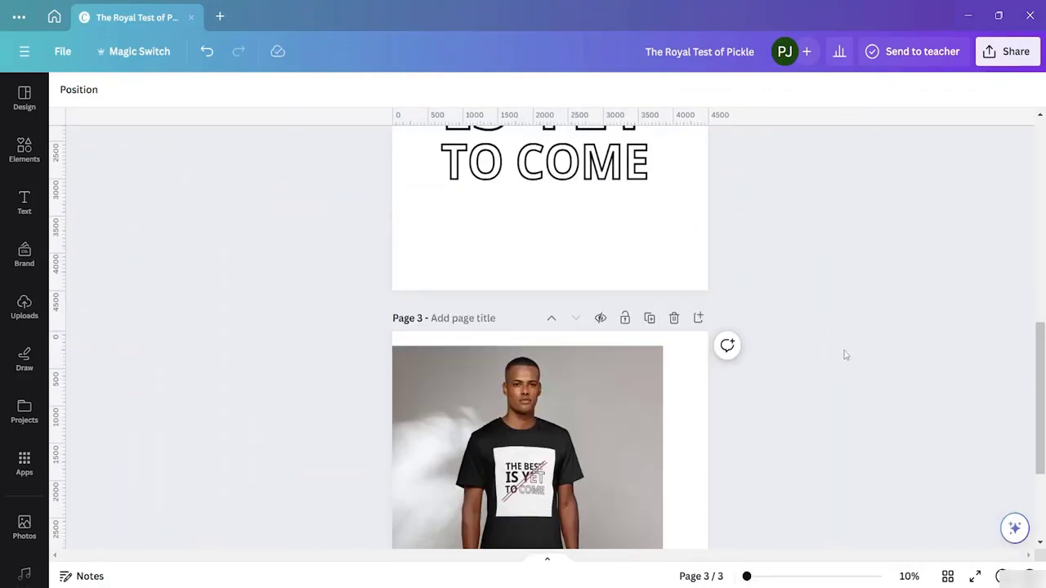
{"action": "scroll", "coordinate": [848, 383], "scroll_direction": "up", "scroll_amount": 5}
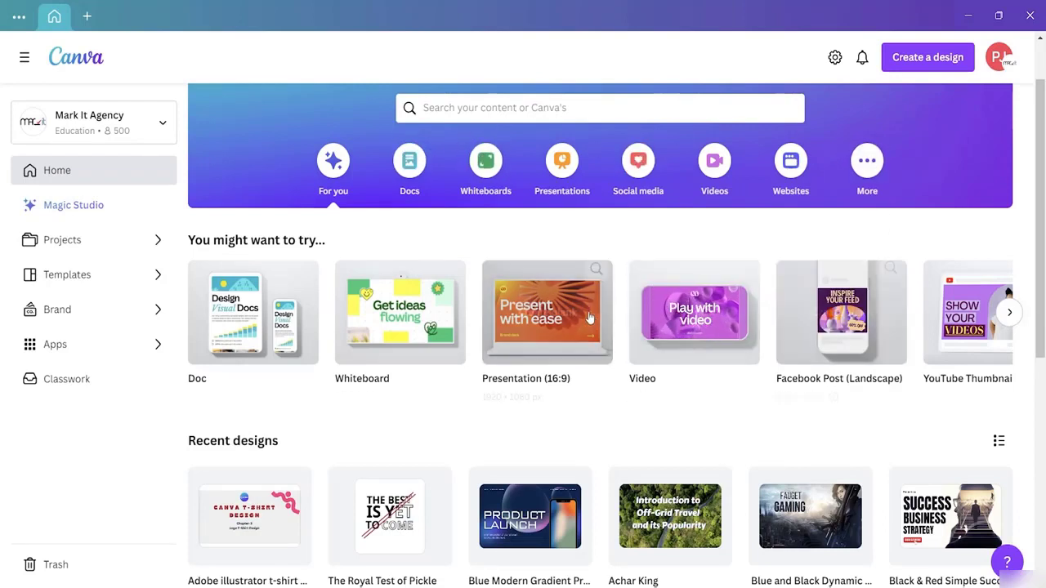
{"action": "scroll", "coordinate": [564, 233], "scroll_direction": "up", "scroll_amount": 1}
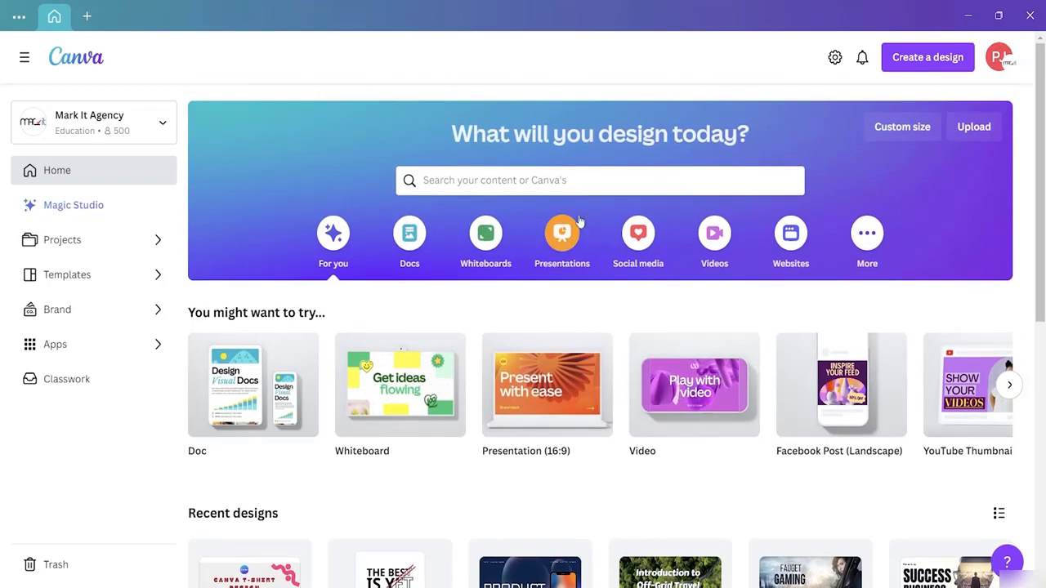
{"action": "left_click", "coordinate": [909, 131]}
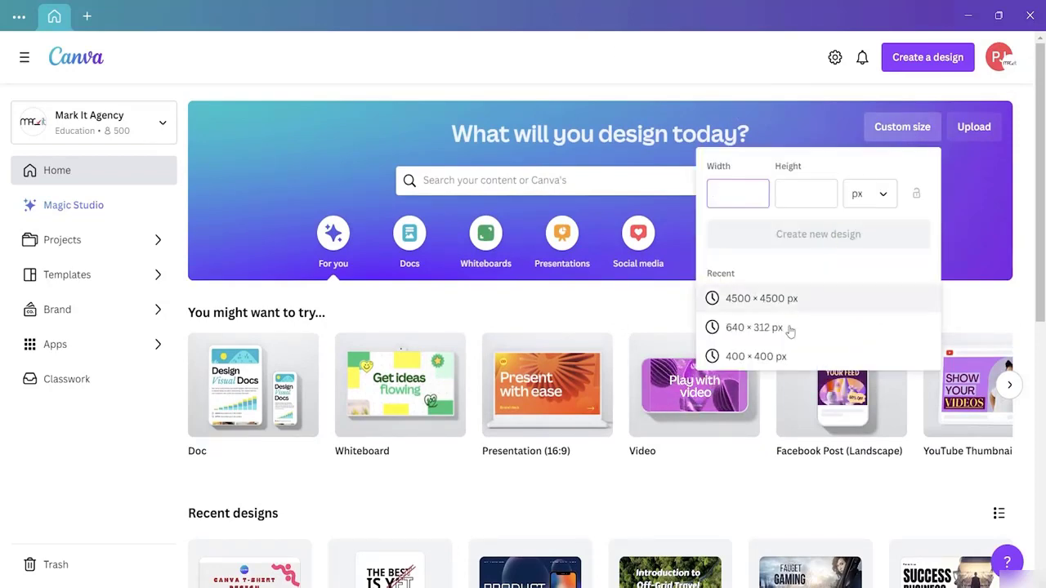
{"action": "scroll", "coordinate": [790, 327], "scroll_direction": "down", "scroll_amount": 5}
{"action": "scroll", "coordinate": [802, 238], "scroll_direction": "up", "scroll_amount": 1}
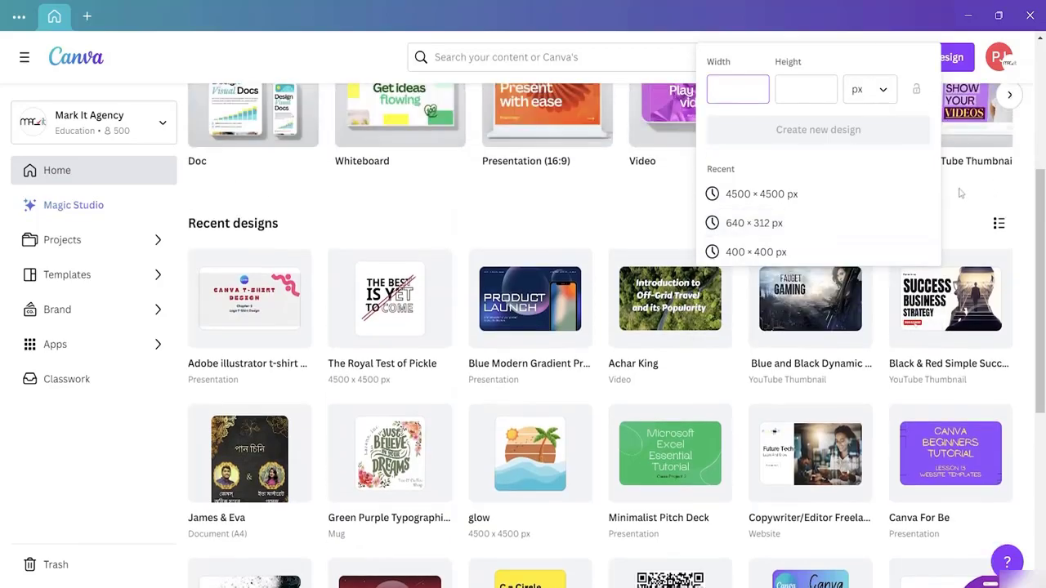
{"action": "left_click", "coordinate": [983, 180]}
{"action": "left_click", "coordinate": [891, 148]}
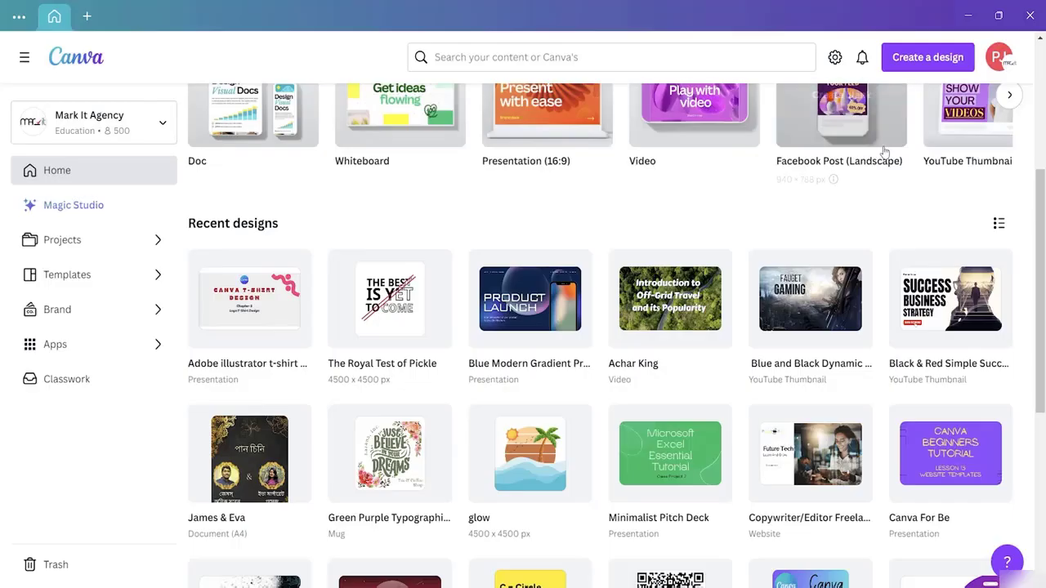
- Create a new blank design using the 500 × 500 px Logo preset
{"action": "left_click", "coordinate": [930, 57]}
{"action": "scroll", "coordinate": [835, 245], "scroll_direction": "down", "scroll_amount": 4}
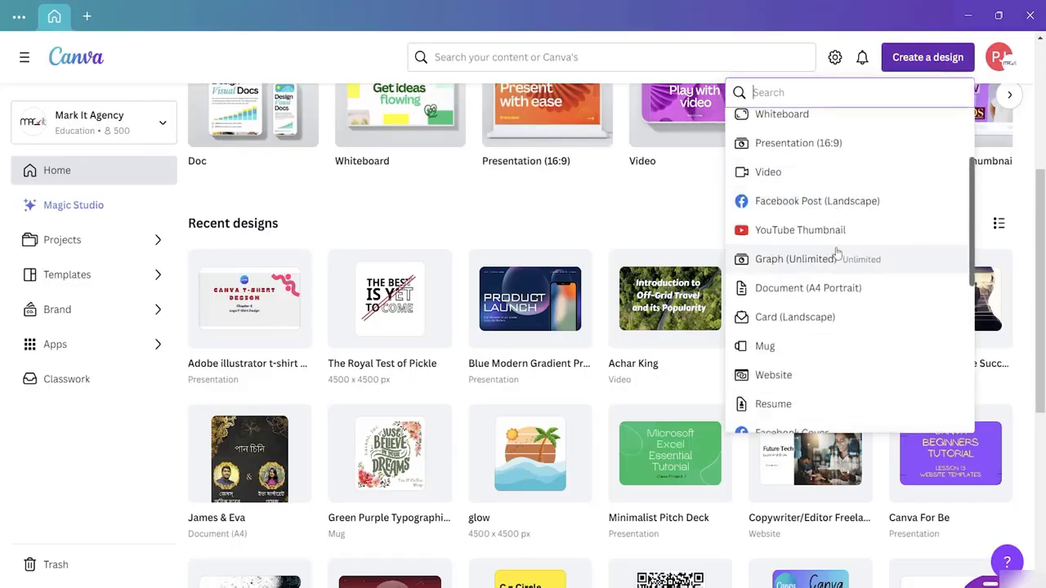
{"action": "scroll", "coordinate": [798, 313], "scroll_direction": "down", "scroll_amount": 10}
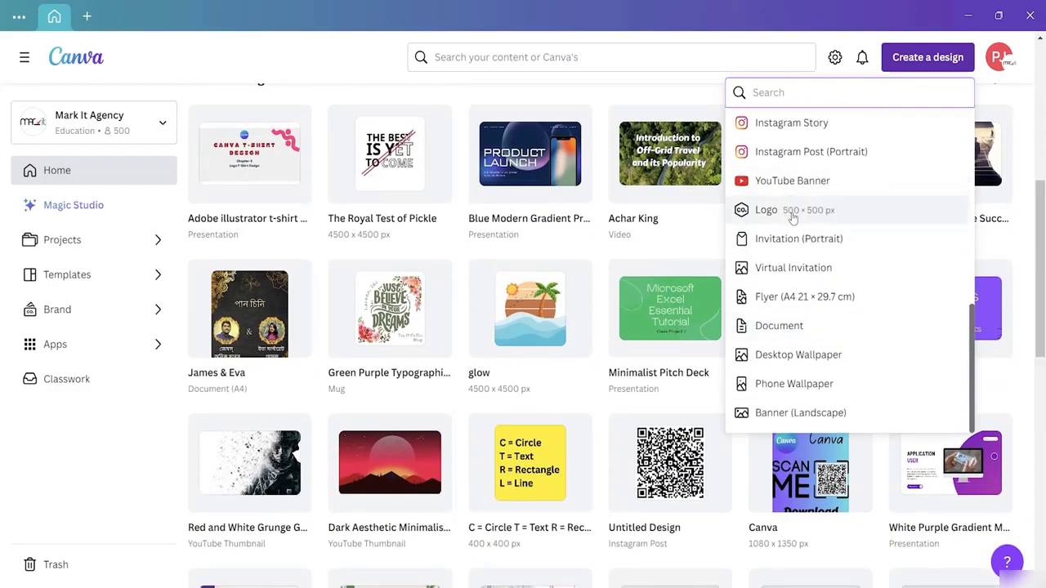
{"action": "left_click", "coordinate": [792, 211]}
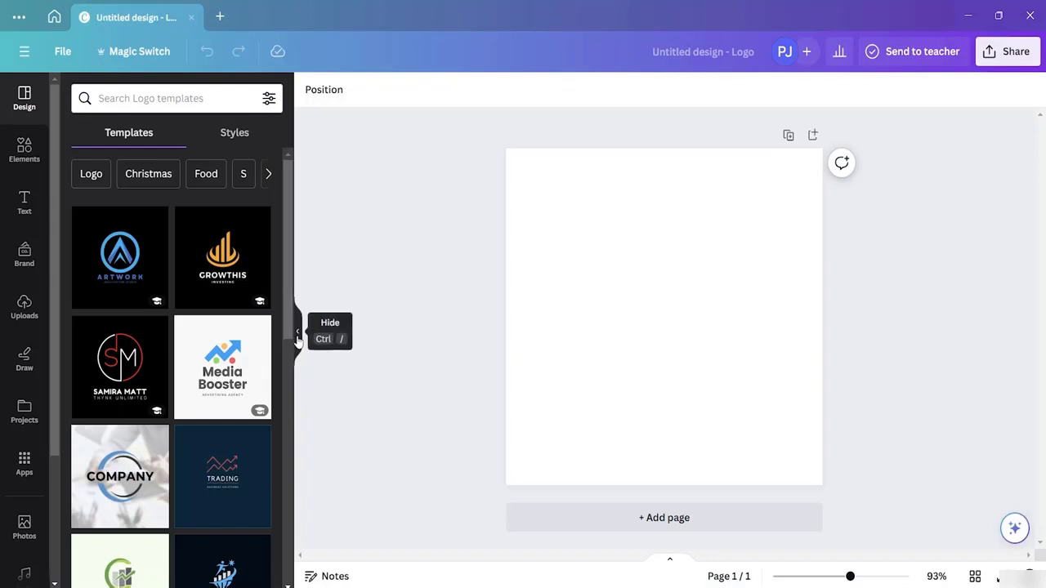
- Add a text box in the "Achar King" brand text style and replace its wording with "F"
{"action": "left_click", "coordinate": [297, 333]}
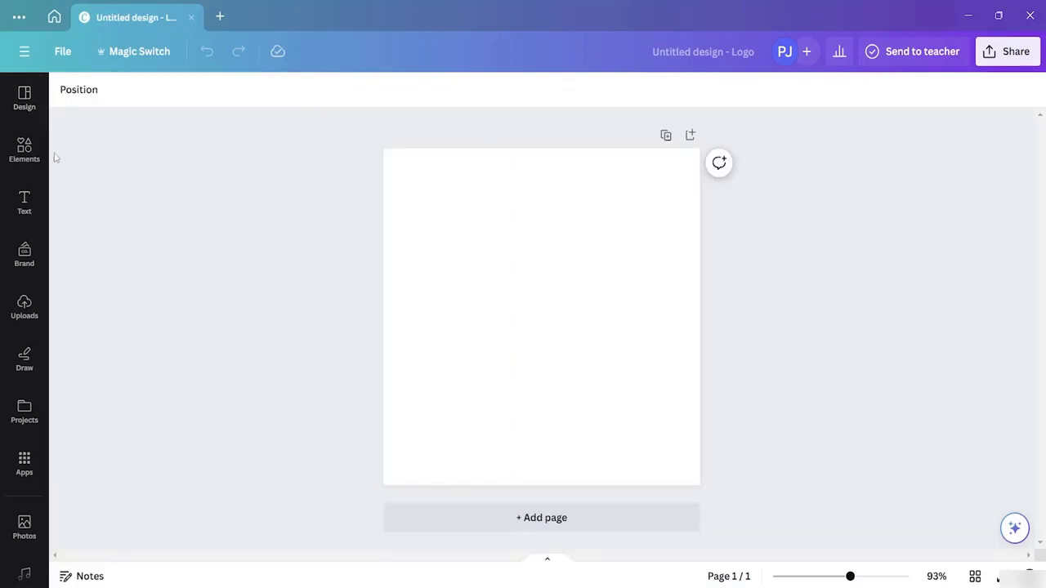
{"action": "left_click", "coordinate": [25, 151]}
{"action": "left_click", "coordinate": [24, 200]}
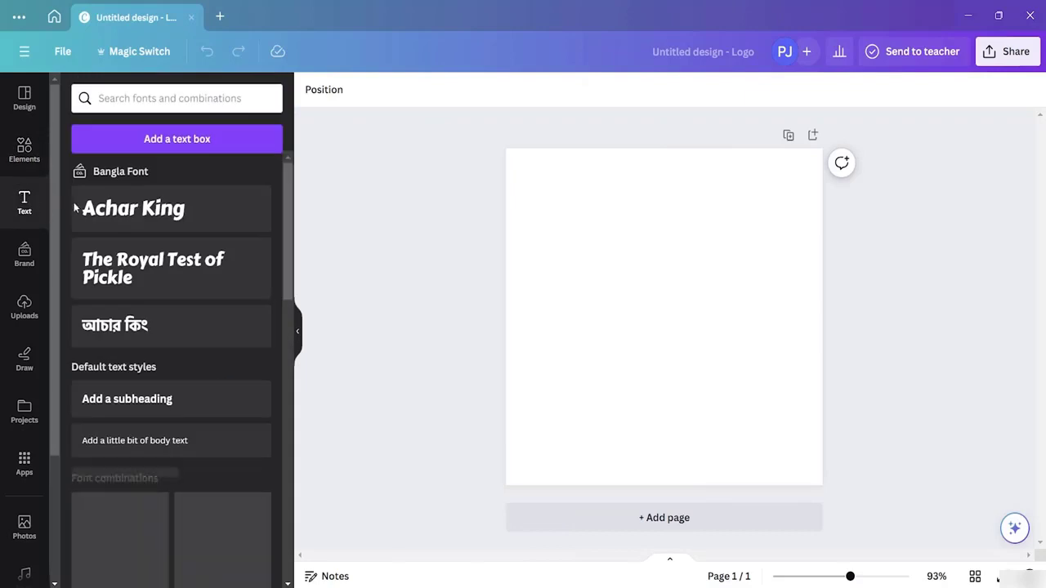
{"action": "left_click", "coordinate": [119, 214]}
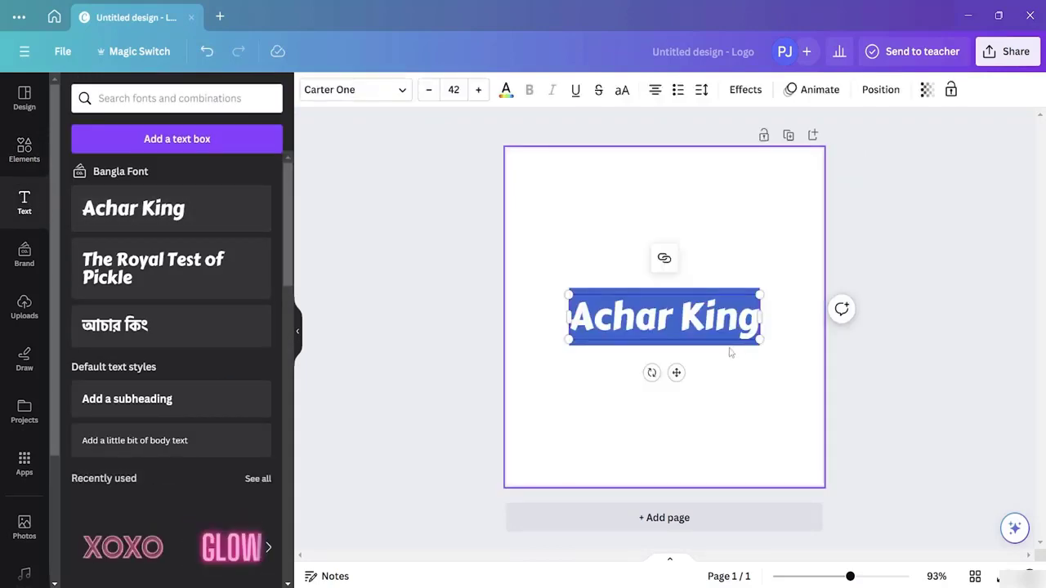
{"action": "key", "text": "BackSpace"}
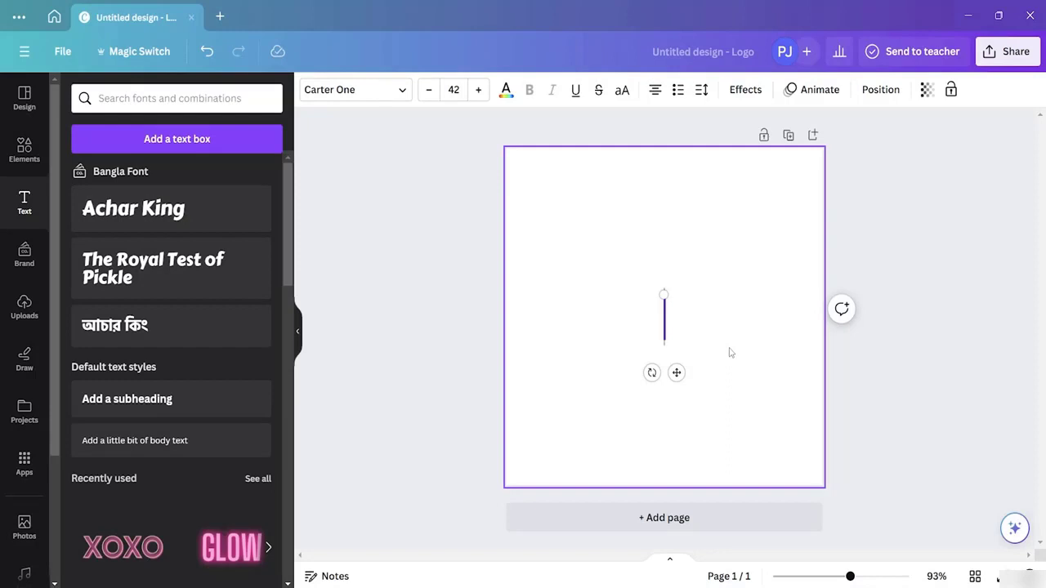
{"action": "type", "text": "F"}
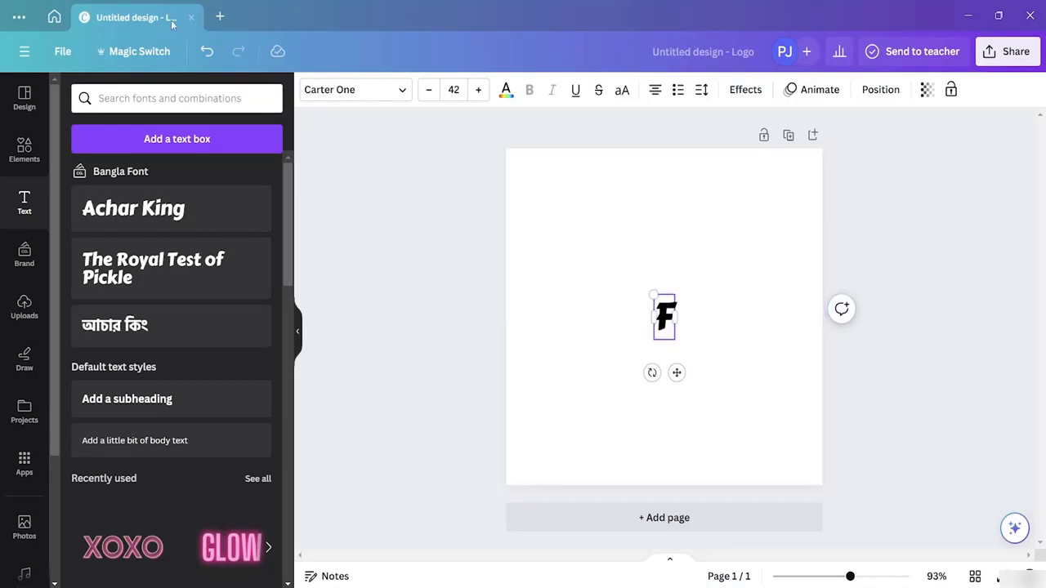
{"action": "left_click", "coordinate": [401, 233]}
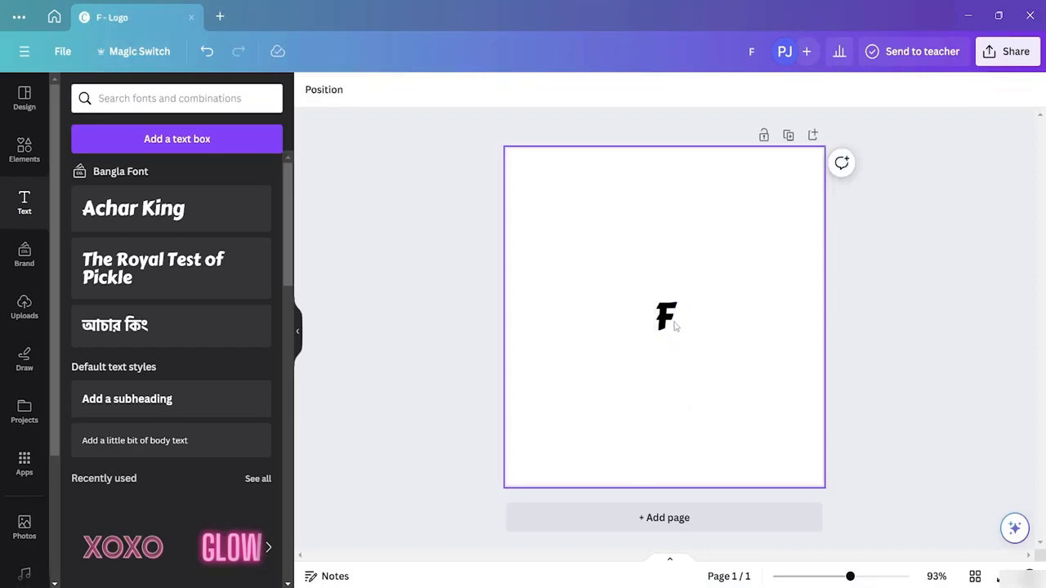
- Enlarge the letter F to a font size of about 147 and move it toward the page's left side
{"action": "left_click", "coordinate": [675, 327]}
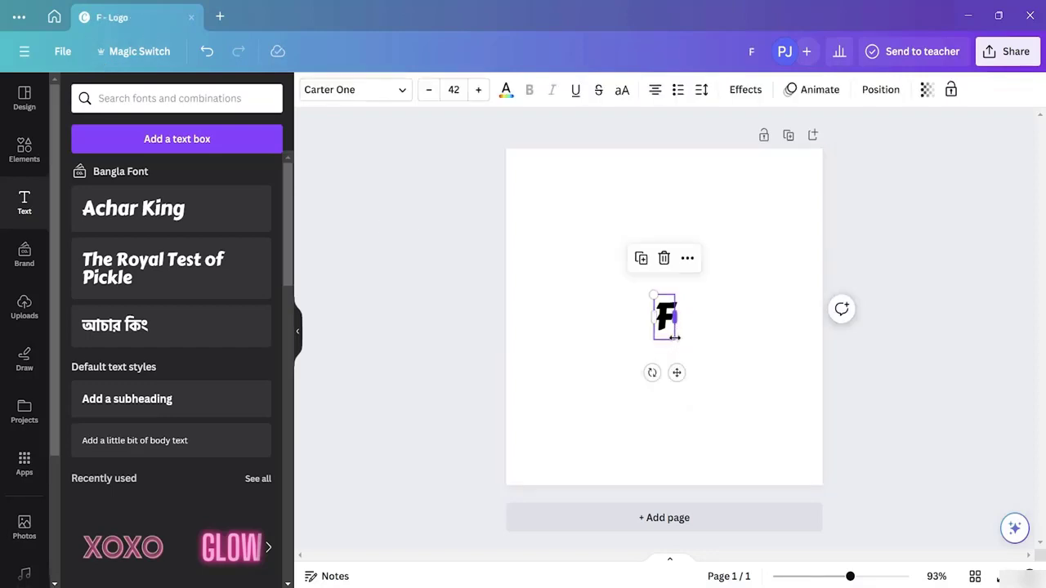
{"action": "left_click_drag", "start_coordinate": [675, 336], "coordinate": [747, 445]}
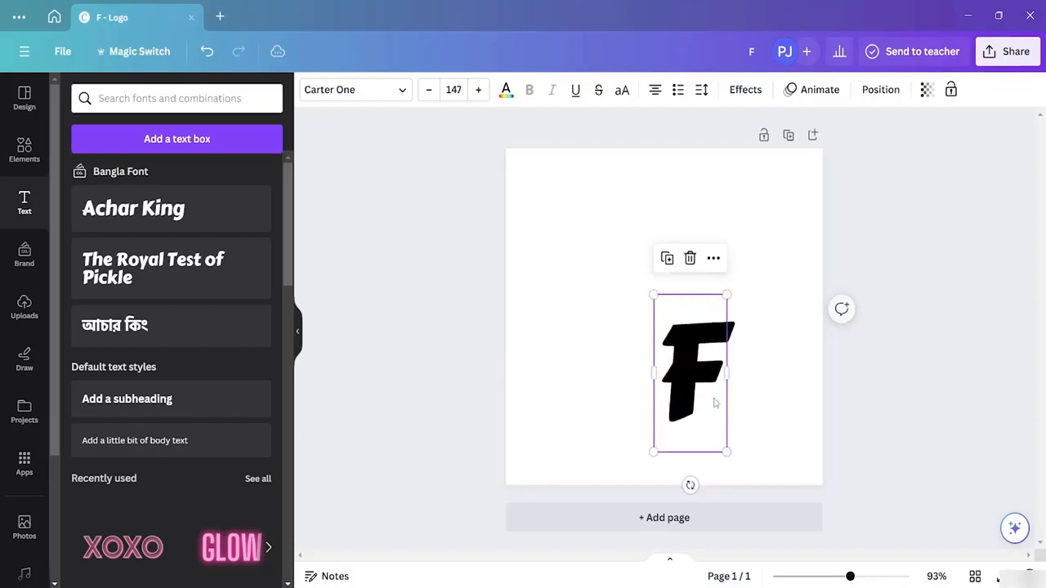
{"action": "left_click_drag", "start_coordinate": [694, 369], "coordinate": [581, 304]}
{"action": "left_click", "coordinate": [663, 326]}
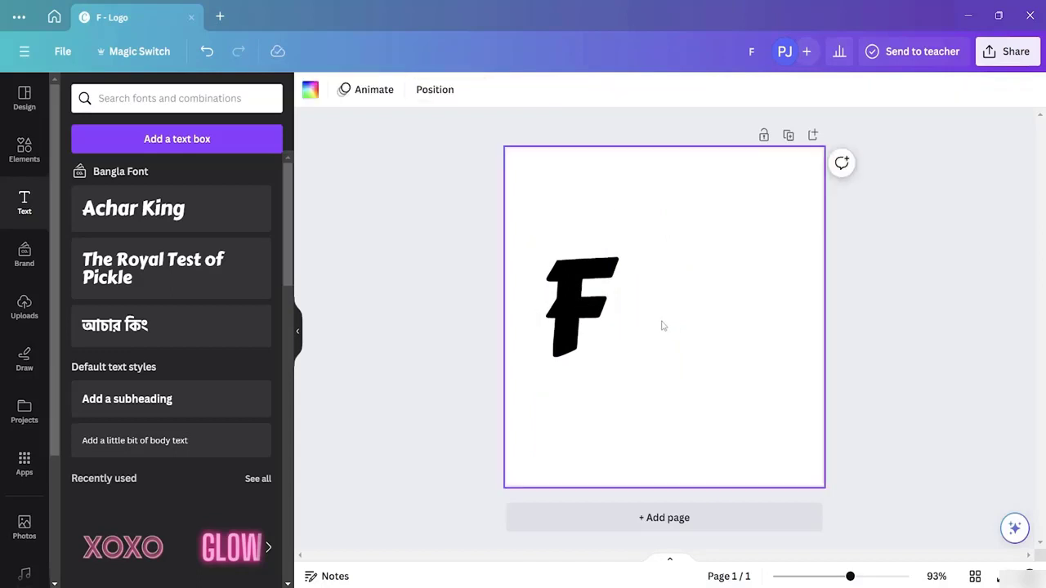
- Add another text in the "Achar King" style and delete the upper duplicate, keeping the one below
{"action": "left_click", "coordinate": [587, 315]}
{"action": "left_click", "coordinate": [689, 304]}
{"action": "left_click", "coordinate": [144, 223]}
{"action": "left_click", "coordinate": [734, 268]}
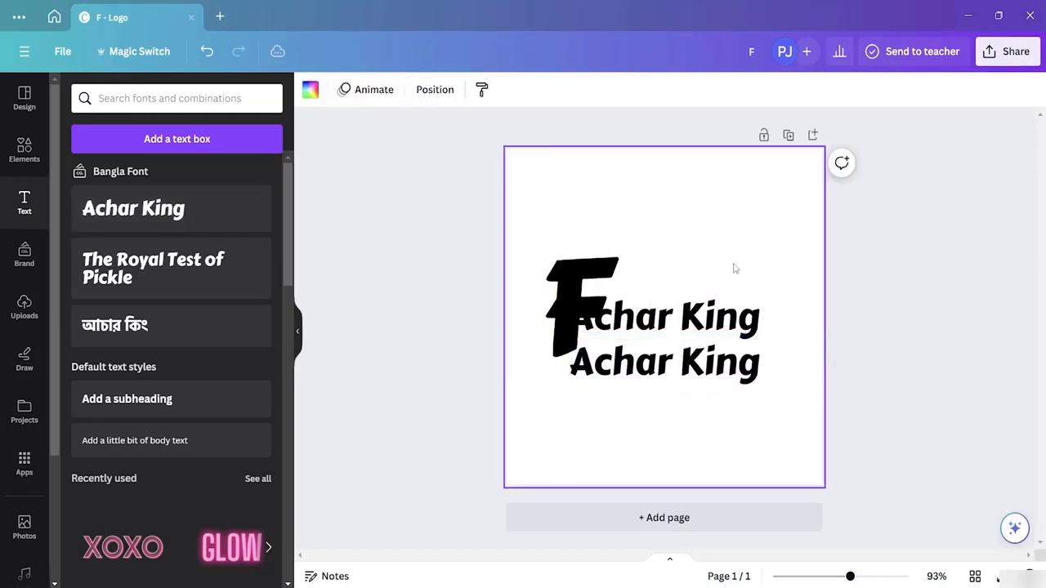
{"action": "left_click", "coordinate": [707, 331]}
{"action": "left_click", "coordinate": [665, 257]}
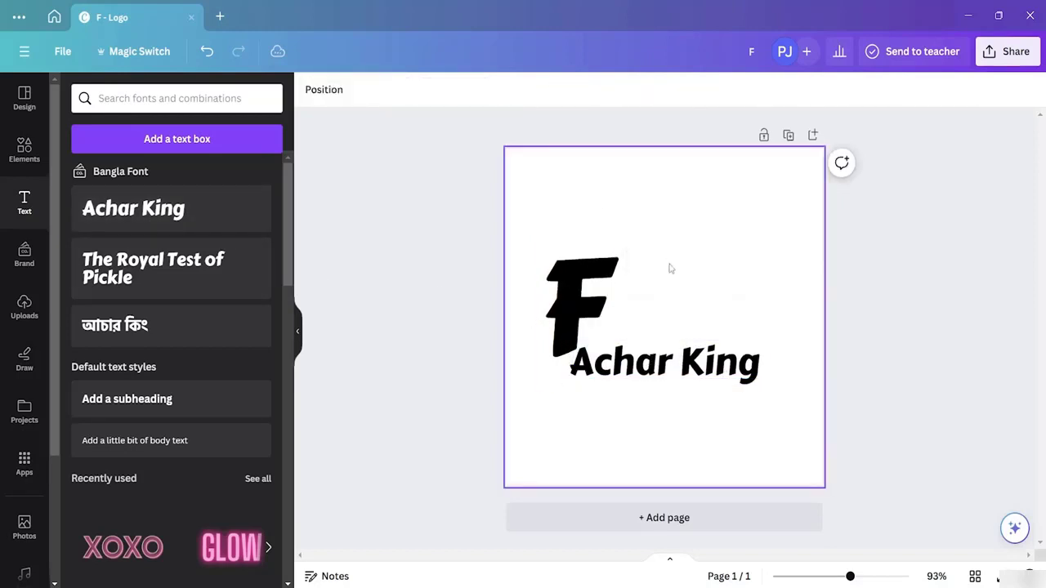
- Replace the remaining "Achar King" text's wording with "UNDAY"
{"action": "left_click", "coordinate": [689, 368]}
{"action": "left_click", "coordinate": [697, 366]}
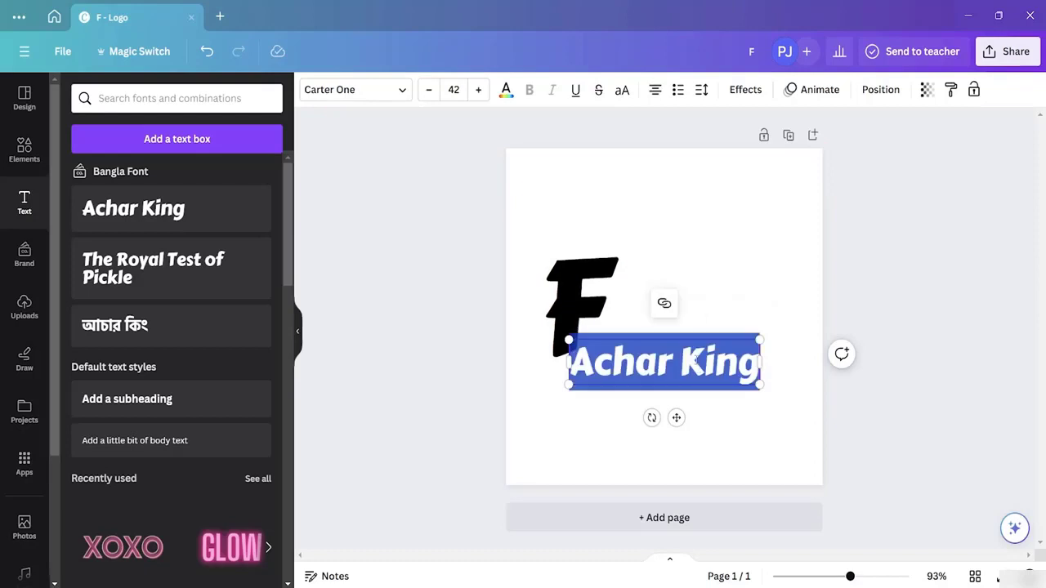
{"action": "key", "text": "BackSpace"}
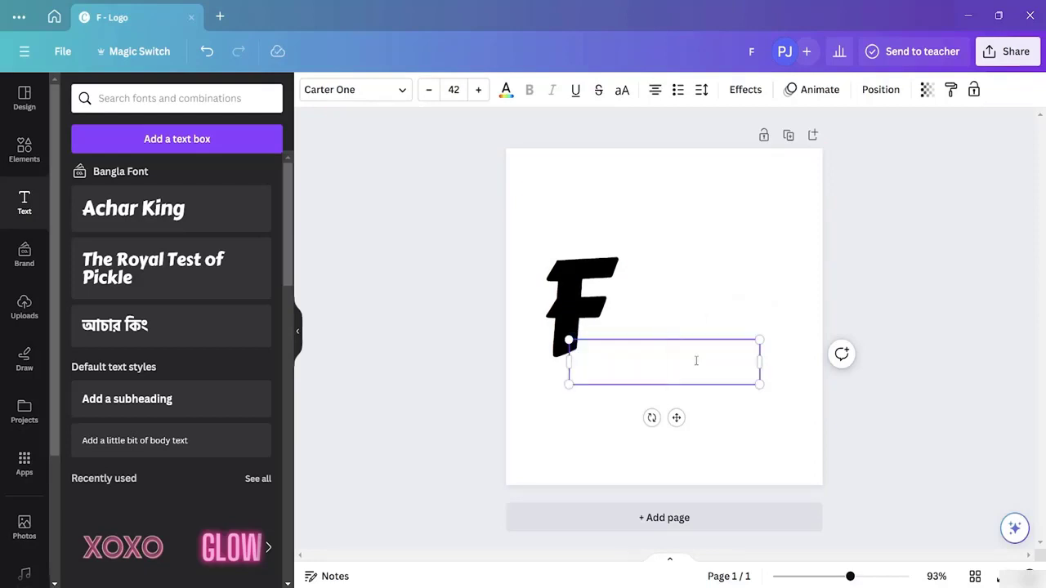
{"action": "type", "text": "UND"}
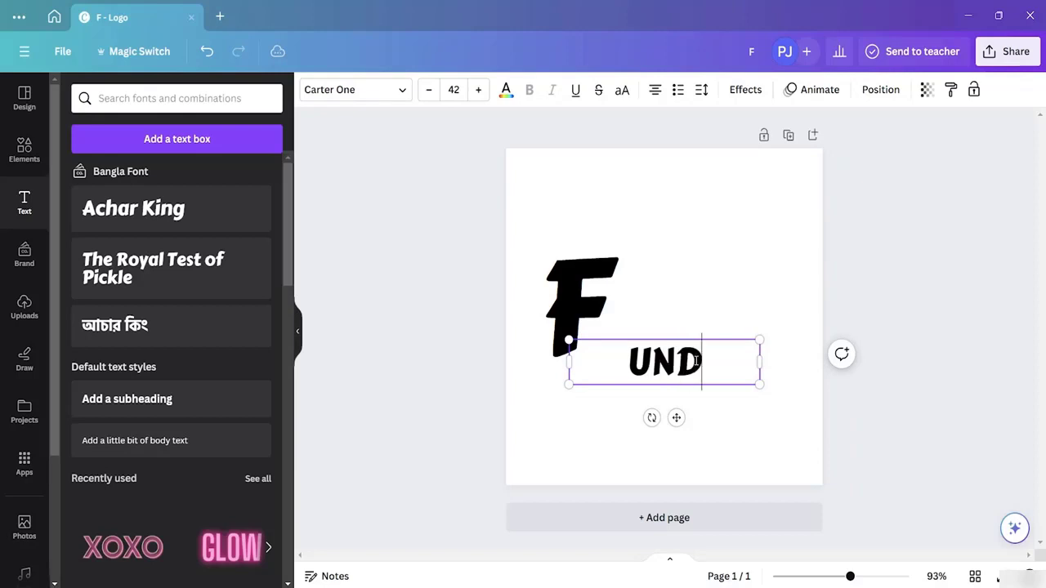
{"action": "type", "text": "AY"}
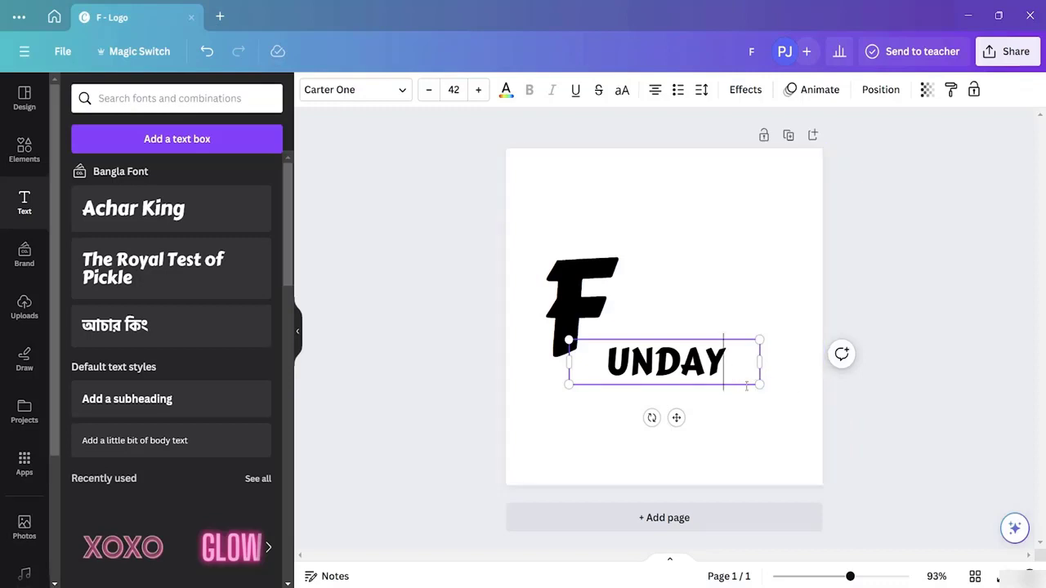
- Turn on uppercase formatting for the smaller text and retype its wording as "UNDAY"
{"action": "double_click", "coordinate": [724, 363]}
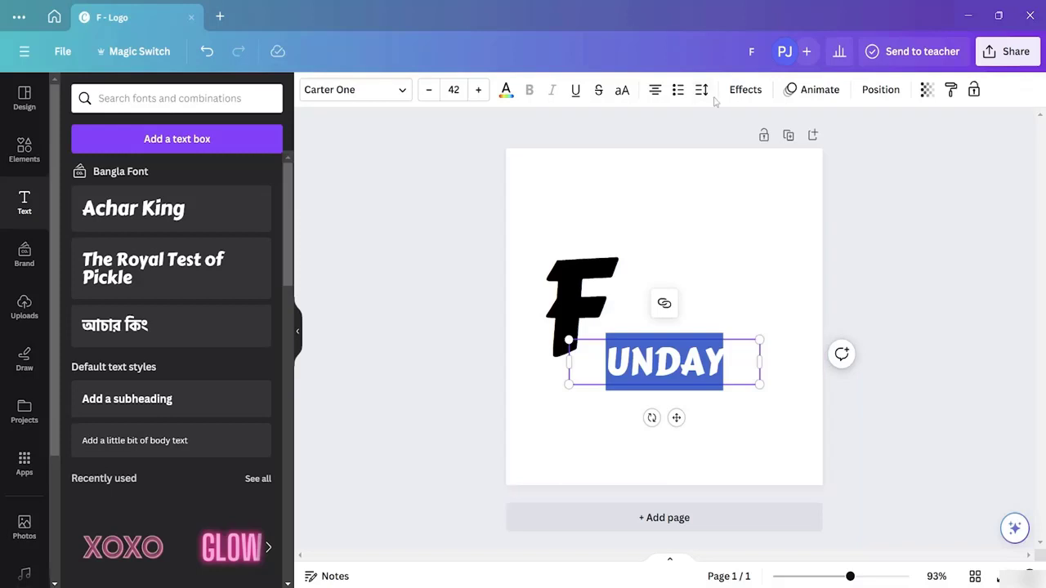
{"action": "left_click", "coordinate": [742, 90]}
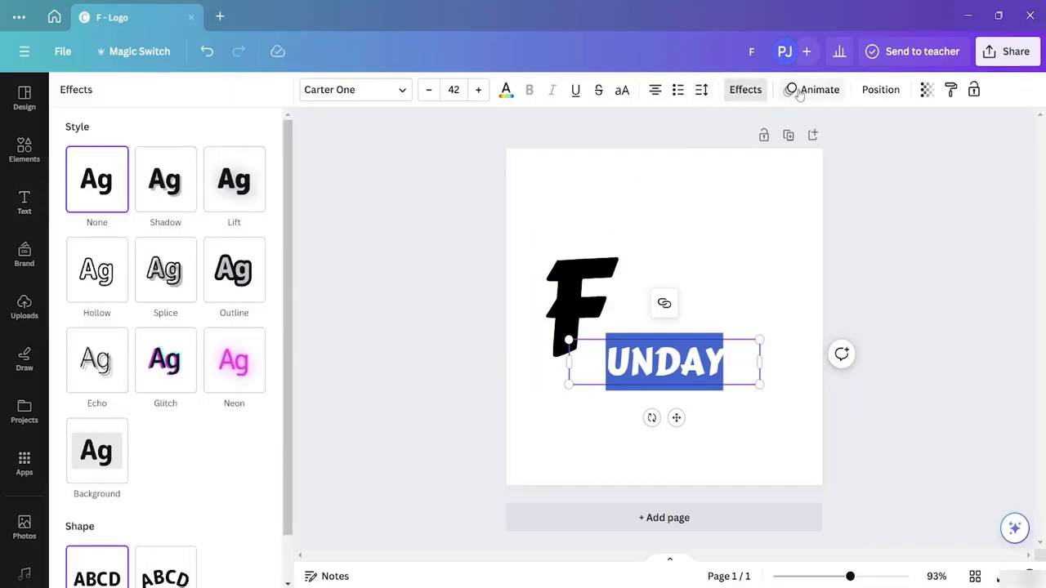
{"action": "left_click", "coordinate": [746, 90]}
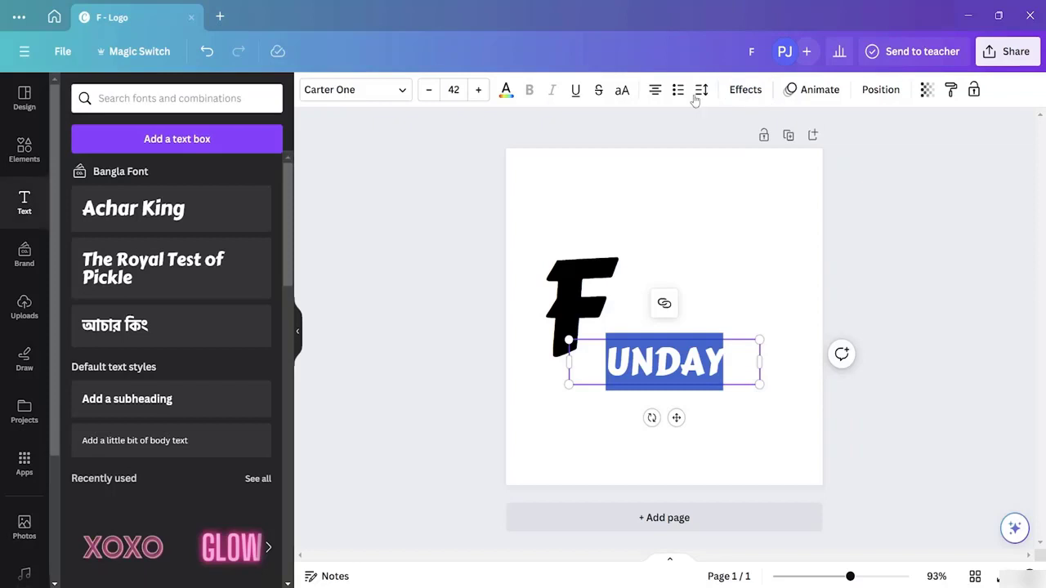
{"action": "left_click", "coordinate": [619, 95]}
{"action": "left_click", "coordinate": [623, 92]}
{"action": "key", "text": "BackSpace"}
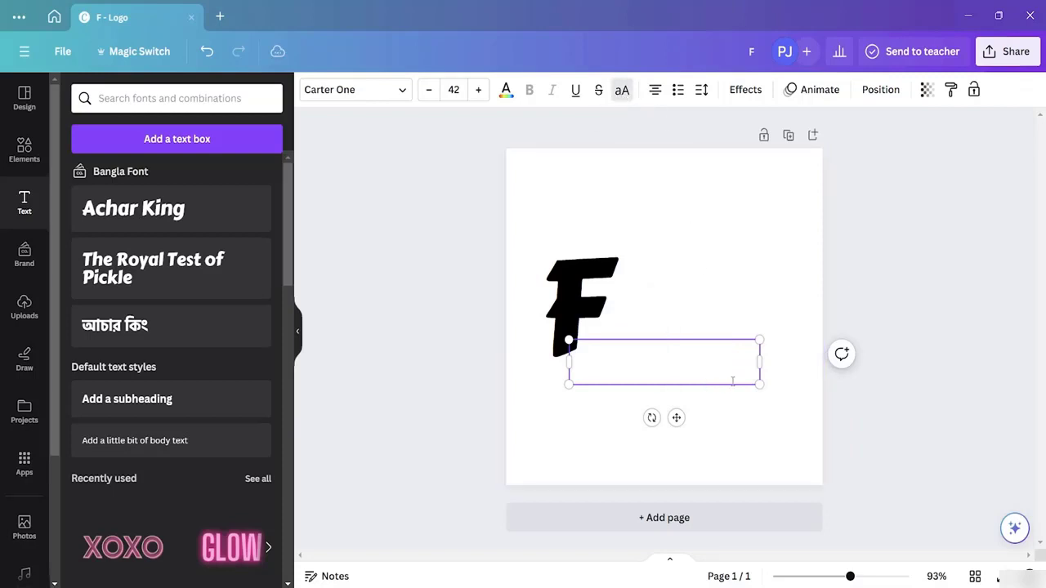
{"action": "type", "text": "UND"}
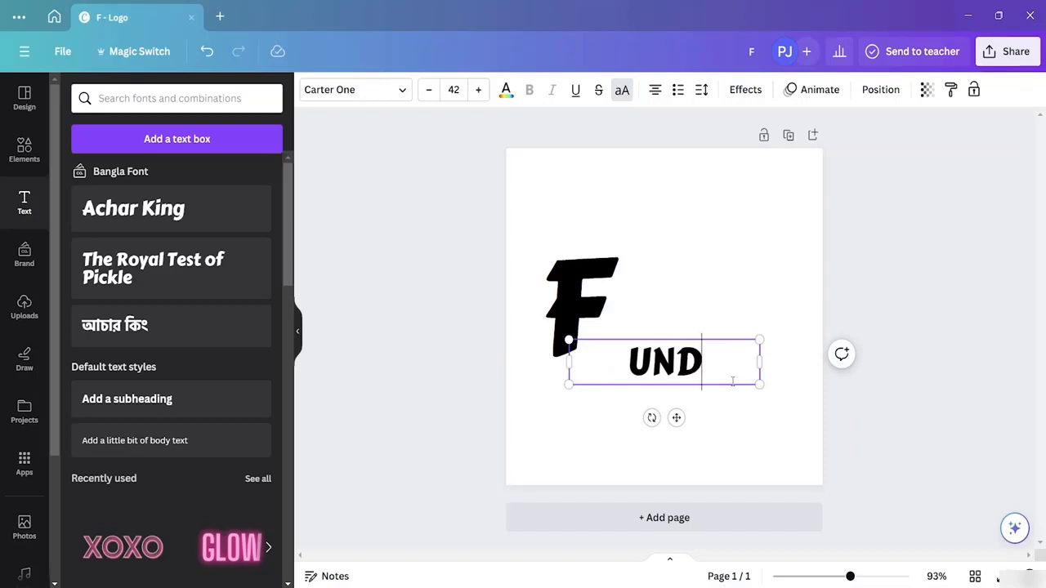
{"action": "type", "text": "AY"}
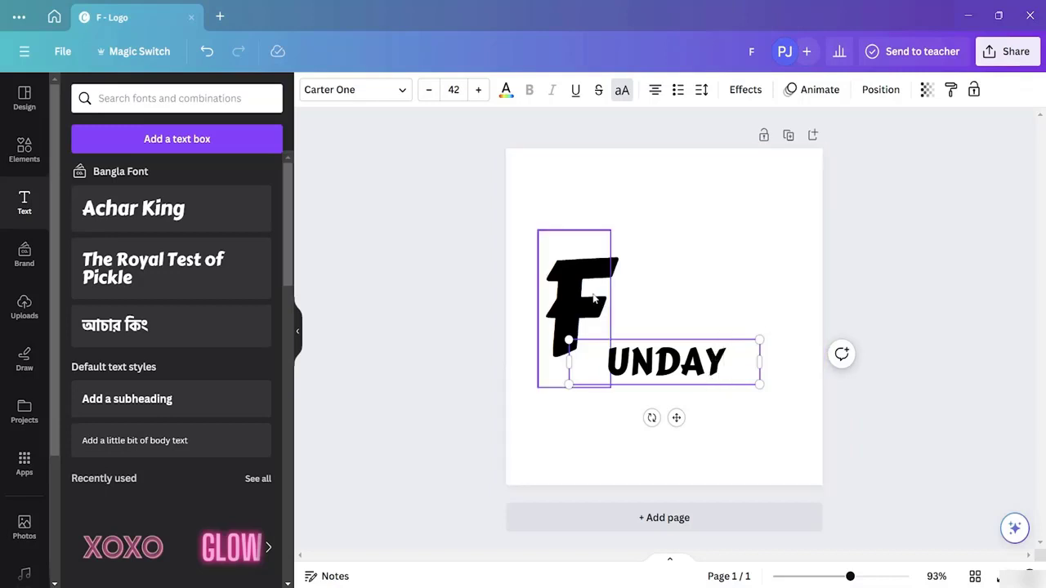
{"action": "left_click", "coordinate": [734, 406]}
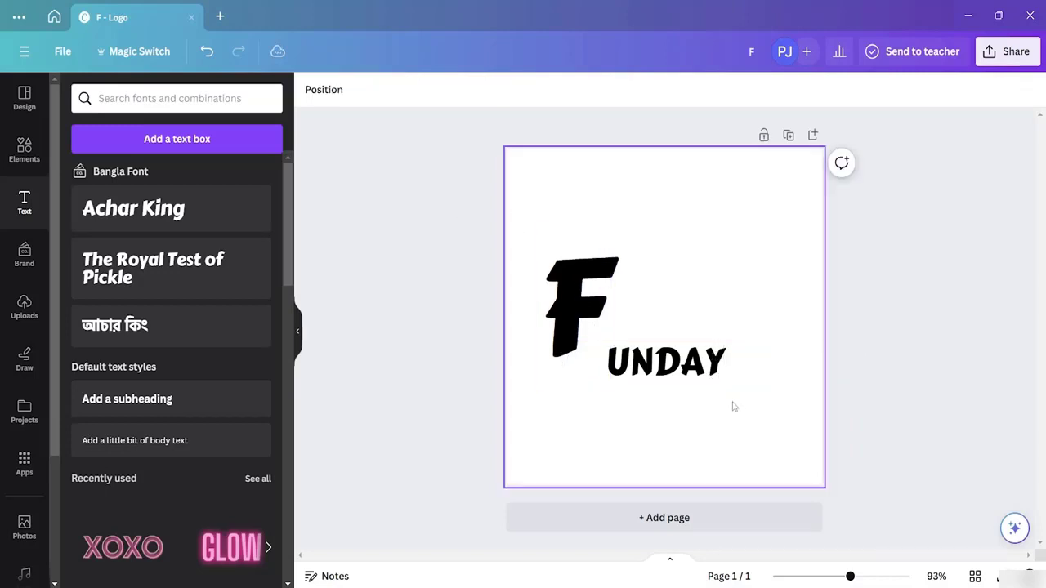
- Move "UNDAY" up to the middle height of the letter F and shift the F against it to form one word
{"action": "left_click_drag", "start_coordinate": [682, 363], "coordinate": [700, 302]}
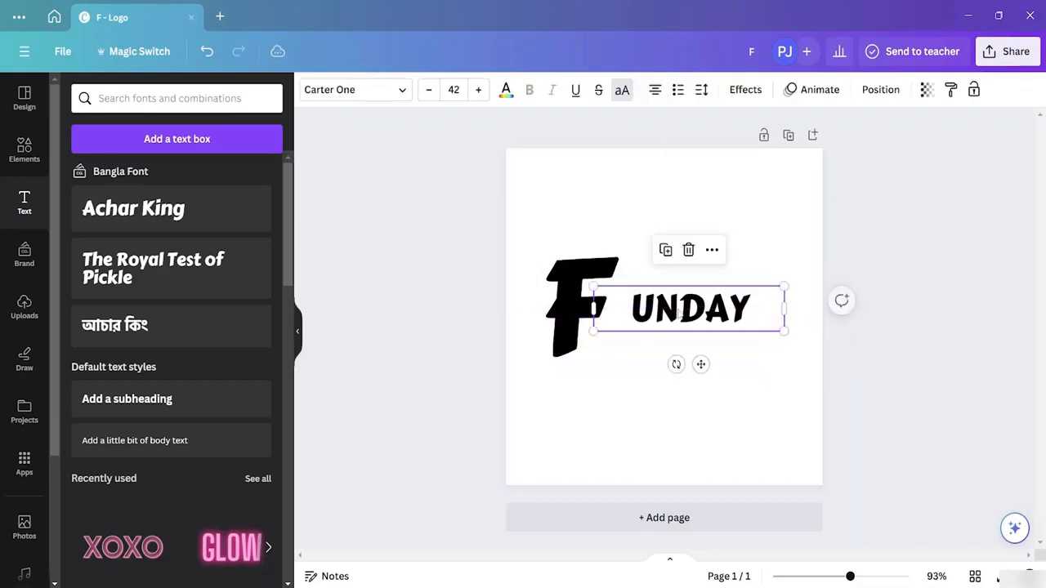
{"action": "left_click_drag", "start_coordinate": [577, 311], "coordinate": [611, 306]}
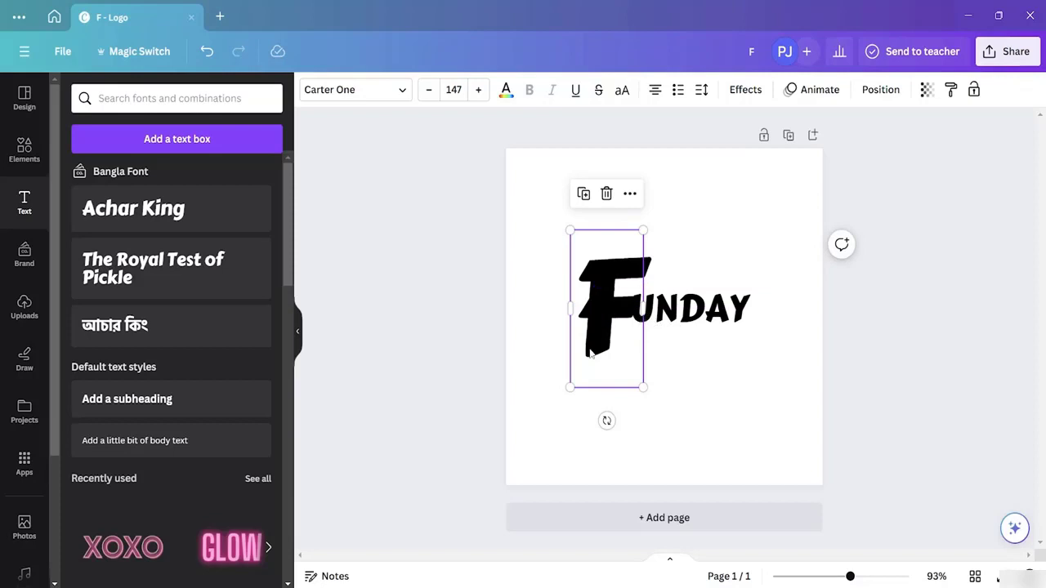
{"action": "left_click_drag", "start_coordinate": [595, 350], "coordinate": [592, 344]}
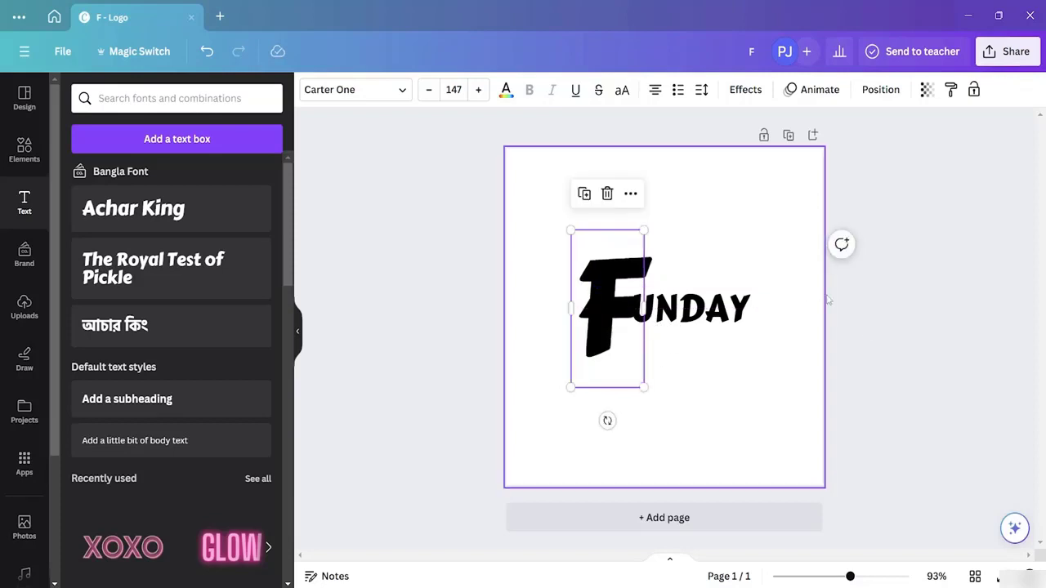
{"action": "left_click", "coordinate": [874, 329]}
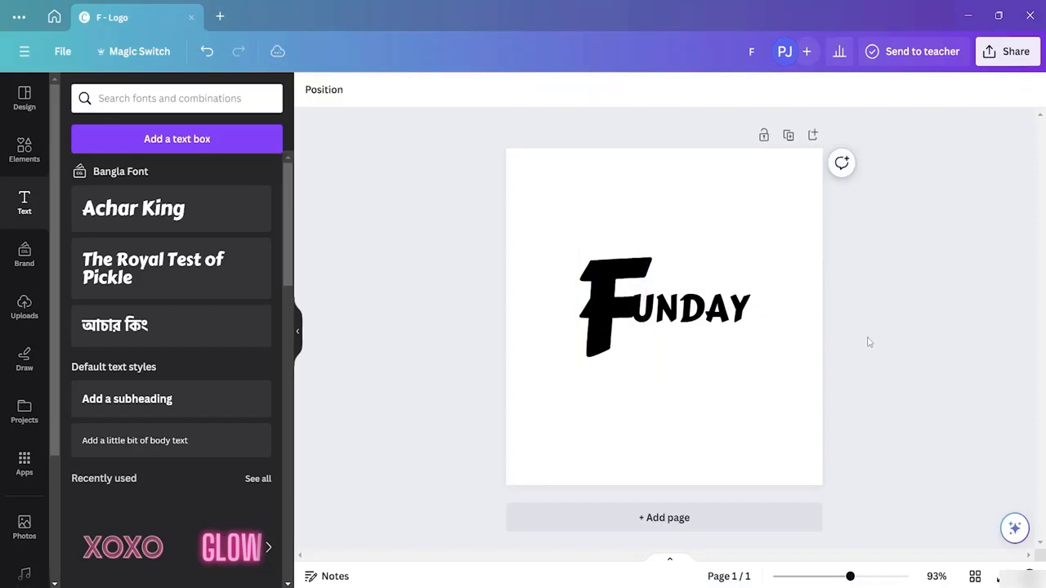
- Try the Lemon Tuesday font on the large letter F and undo the font change
{"action": "left_click", "coordinate": [697, 319]}
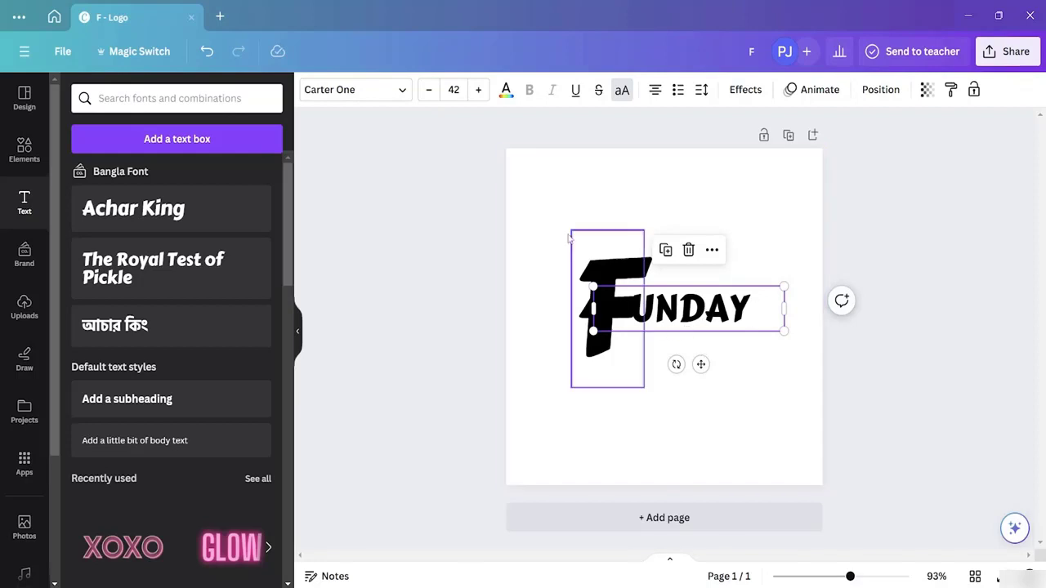
{"action": "left_click", "coordinate": [593, 267]}
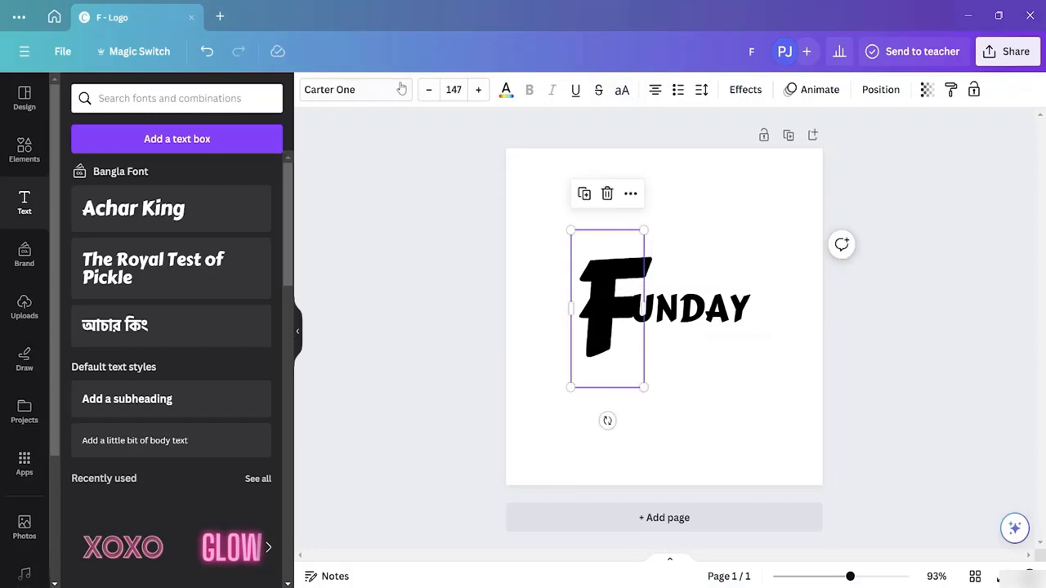
{"action": "left_click", "coordinate": [376, 89]}
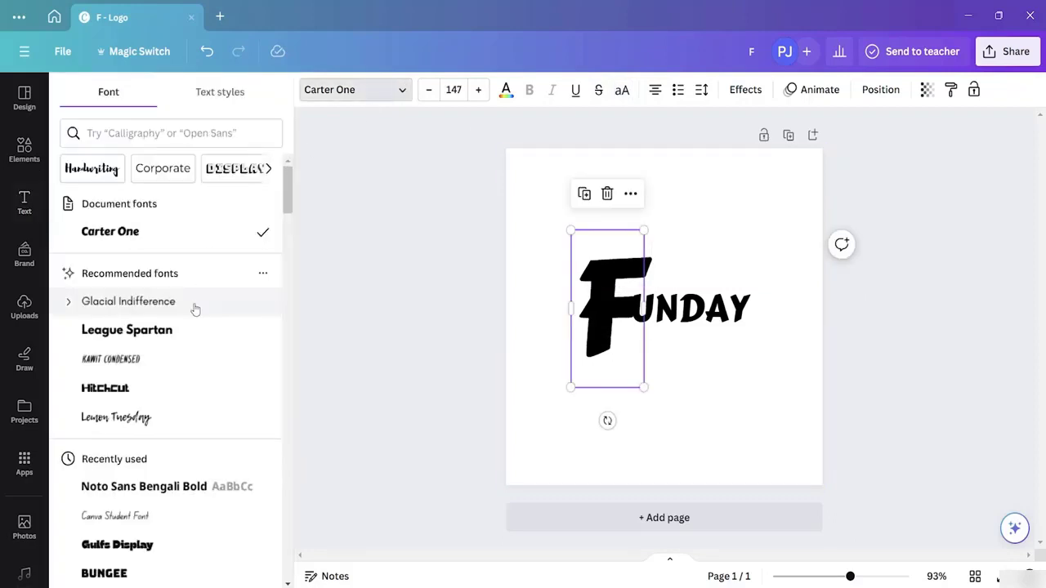
{"action": "scroll", "coordinate": [196, 307], "scroll_direction": "down", "scroll_amount": 1}
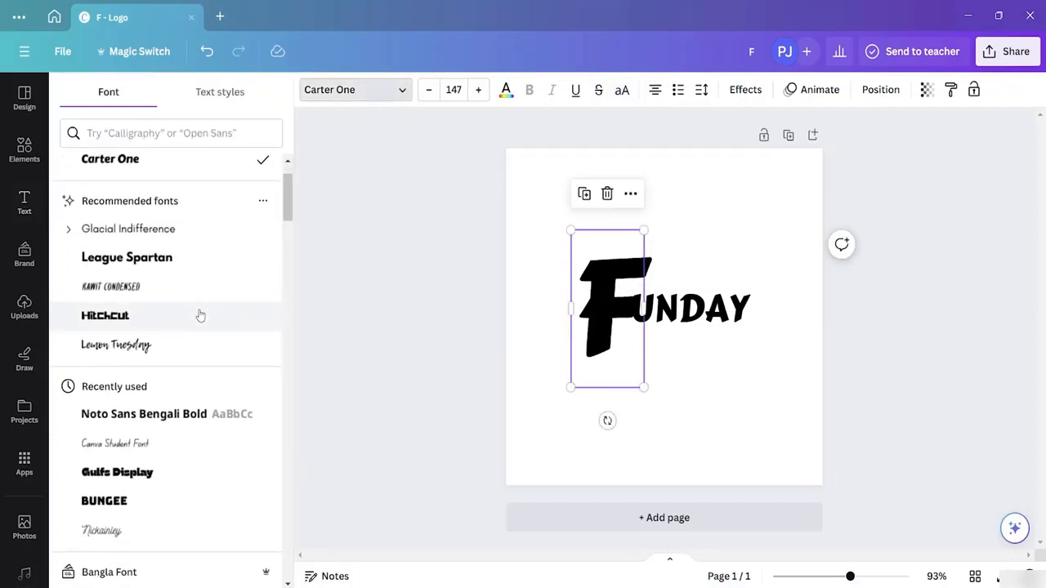
{"action": "left_click", "coordinate": [196, 351]}
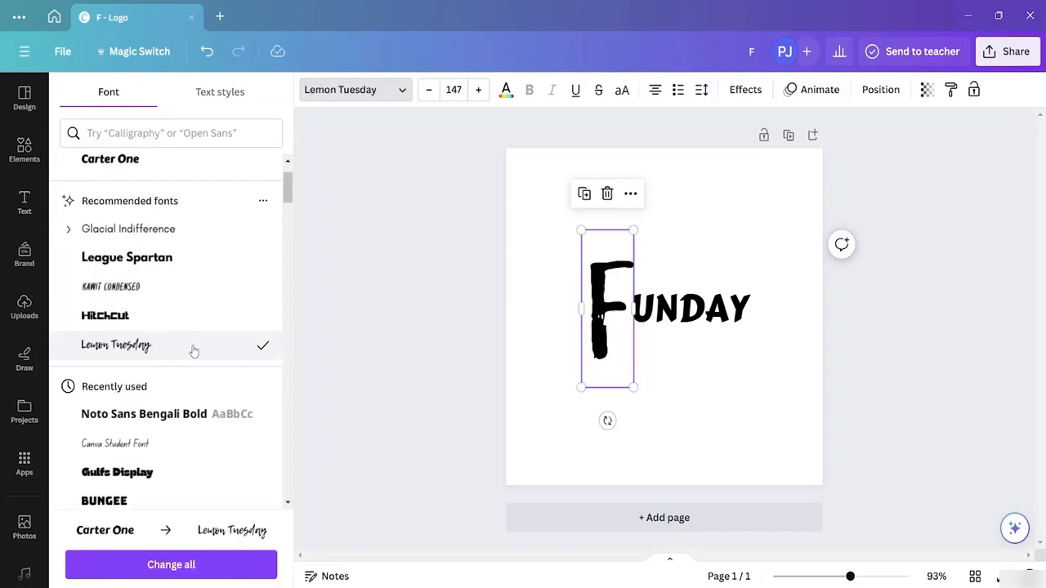
{"action": "key", "text": "ctrl+z"}
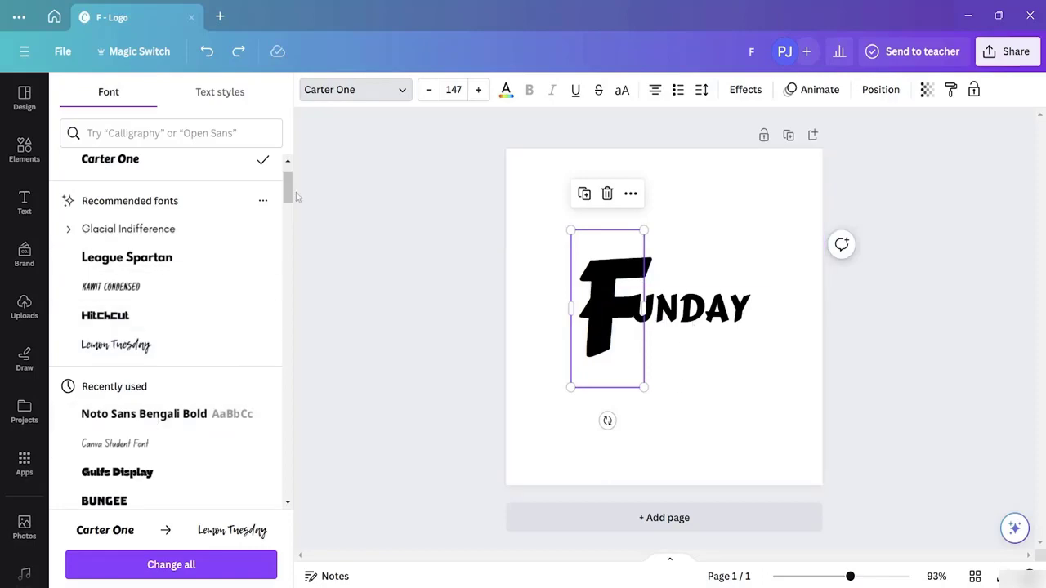
{"action": "left_click_drag", "start_coordinate": [290, 199], "coordinate": [277, 482]}
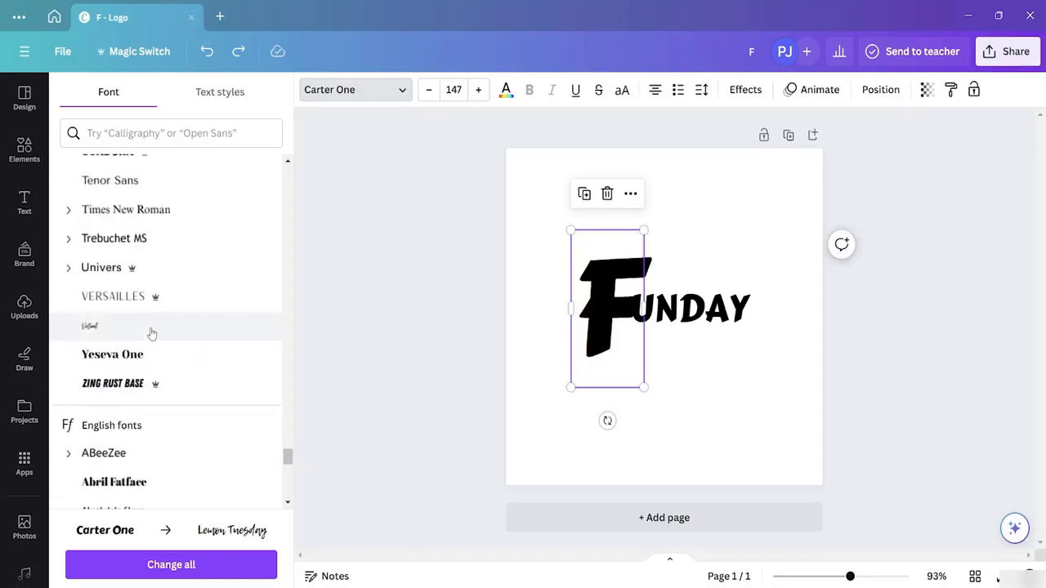
{"action": "left_click", "coordinate": [223, 93]}
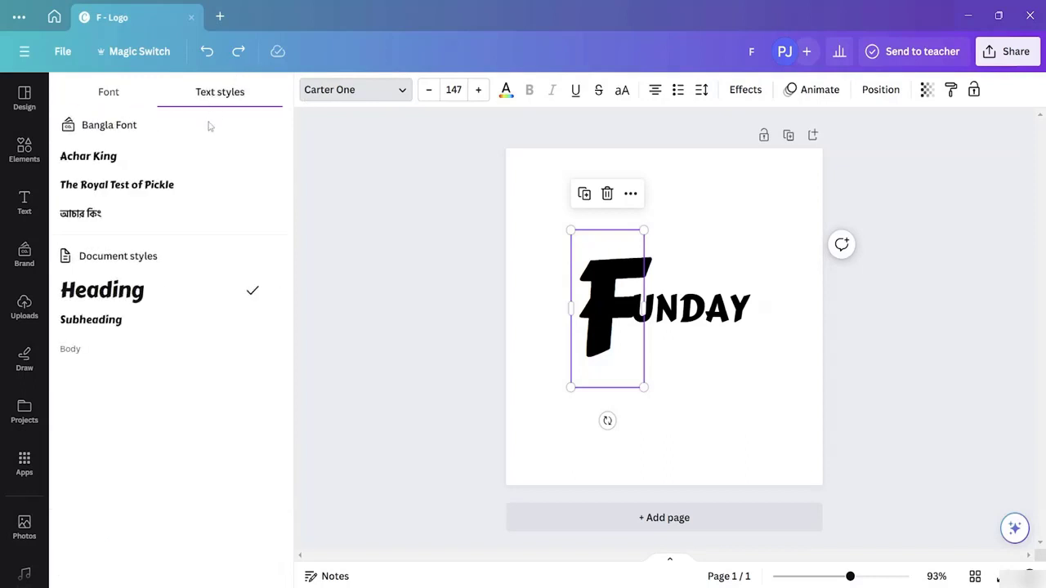
{"action": "left_click", "coordinate": [108, 93]}
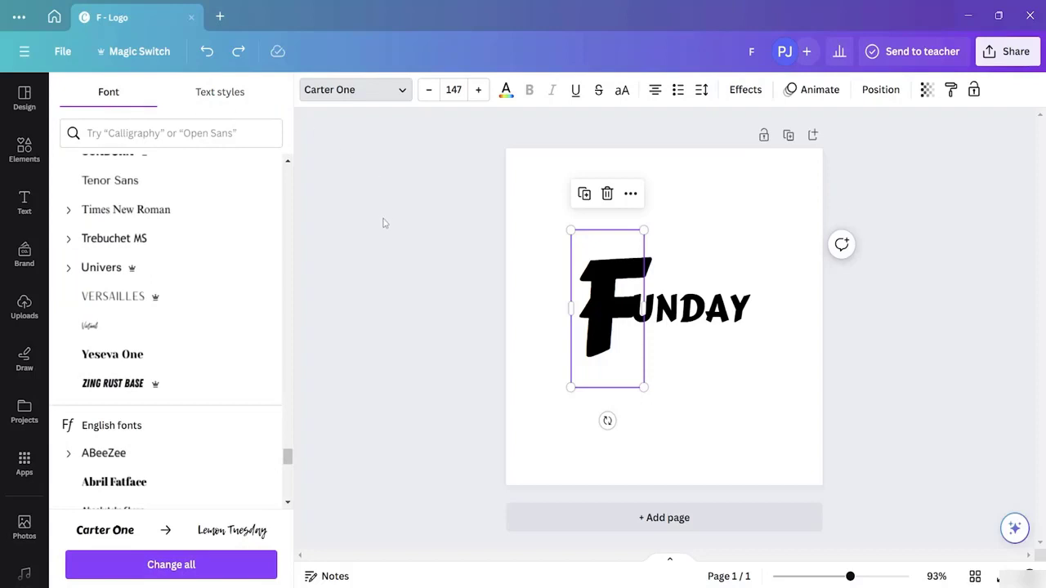
- Apply the Outline effect to "UNDAY" with a thickness of 99 and a white outline color
{"action": "left_click", "coordinate": [653, 316]}
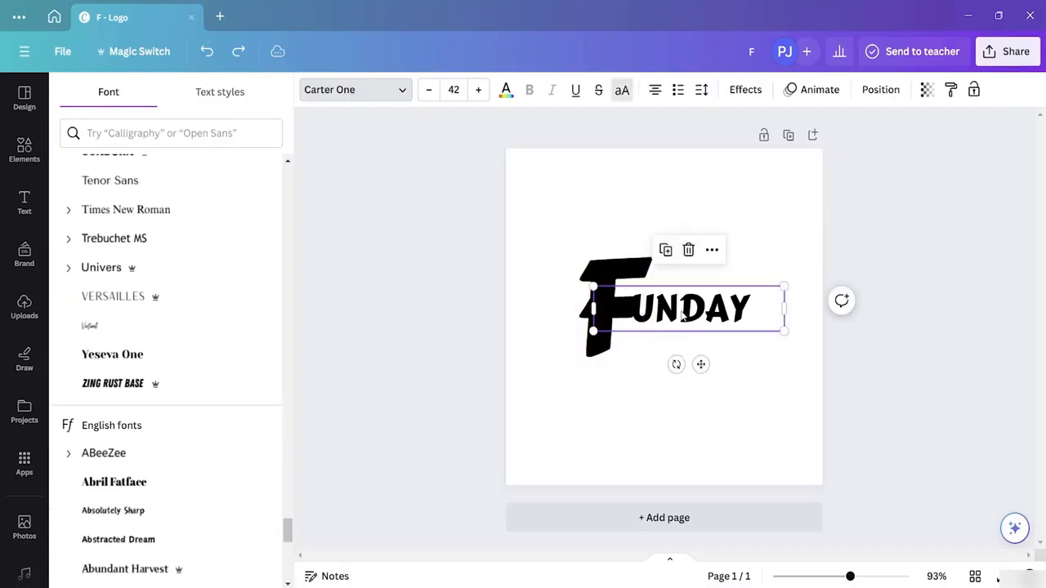
{"action": "left_click", "coordinate": [355, 90]}
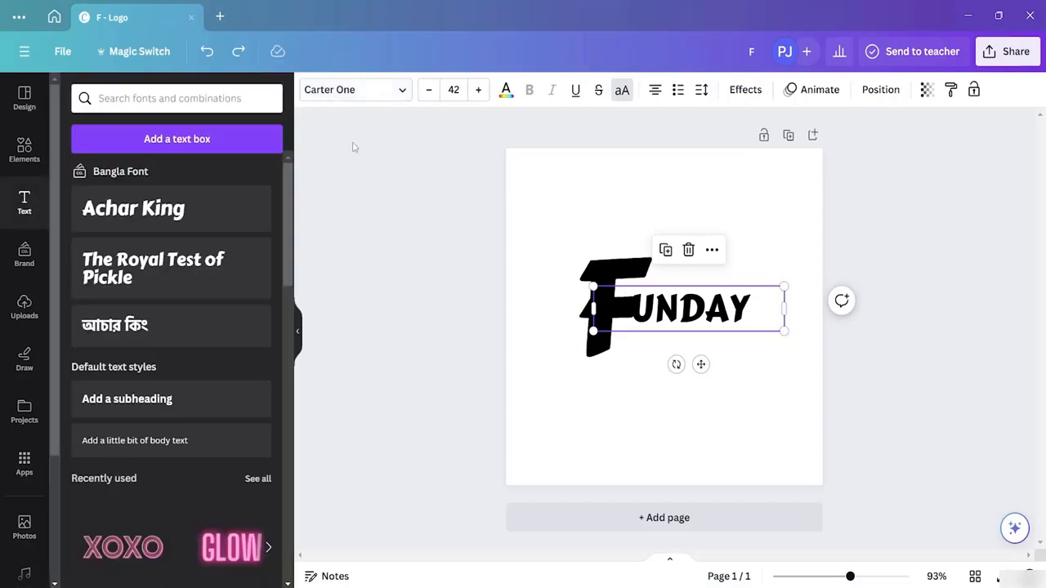
{"action": "left_click", "coordinate": [739, 94]}
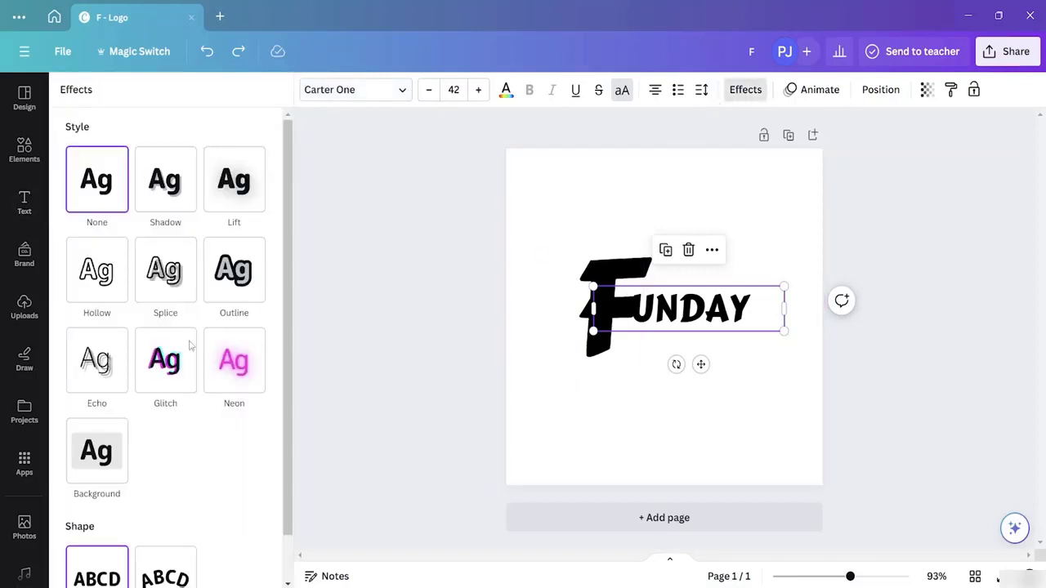
{"action": "left_click", "coordinate": [231, 276]}
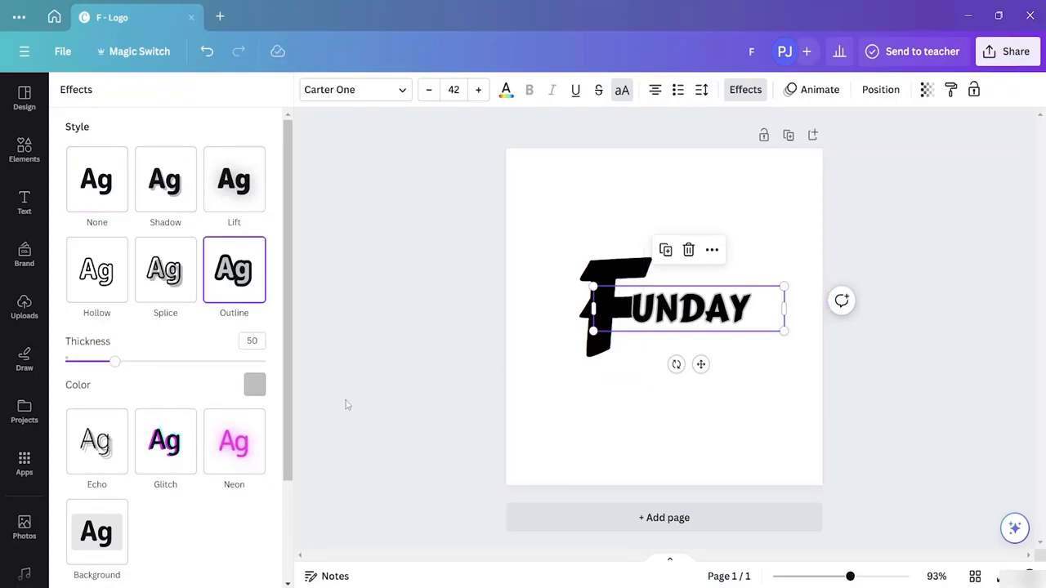
{"action": "left_click_drag", "start_coordinate": [115, 362], "coordinate": [167, 366]}
{"action": "left_click_drag", "start_coordinate": [165, 365], "coordinate": [164, 364]}
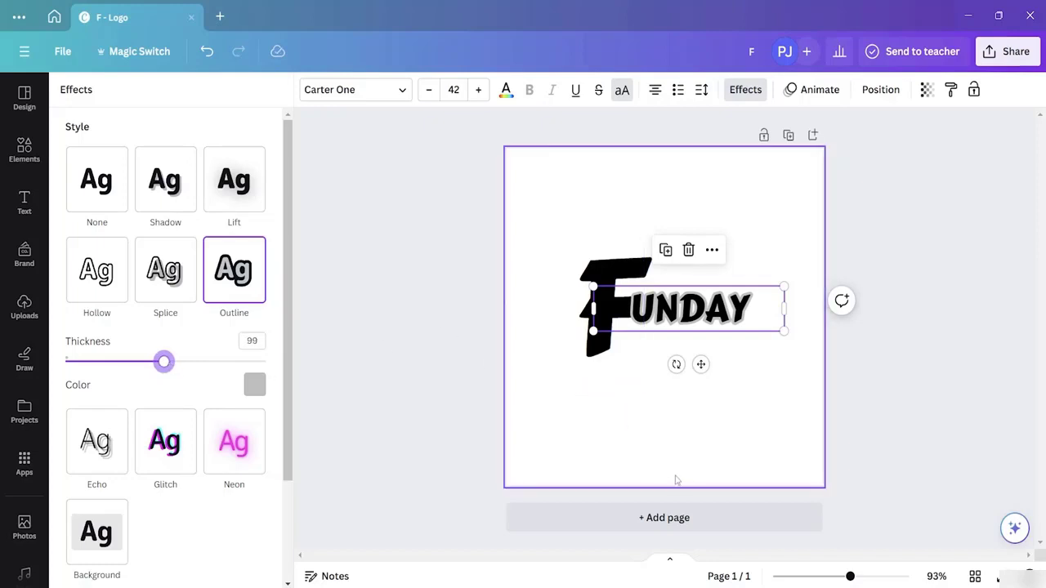
{"action": "left_click", "coordinate": [254, 385]}
{"action": "left_click", "coordinate": [144, 204]}
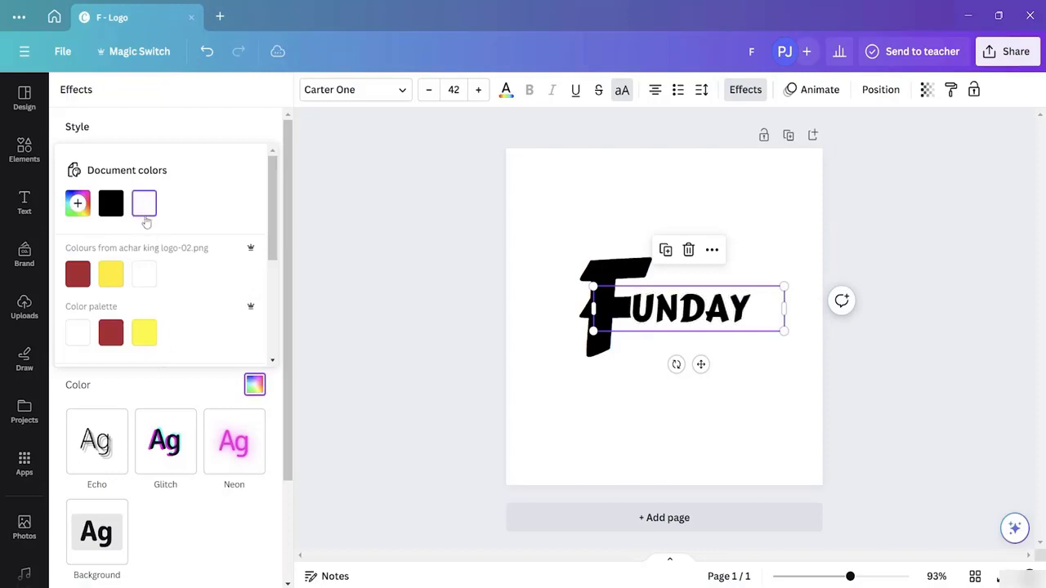
{"action": "left_click", "coordinate": [759, 368]}
- Nudge "UNDAY" slightly to the left so that it overlaps the letter F more closely
{"action": "left_click", "coordinate": [704, 317]}
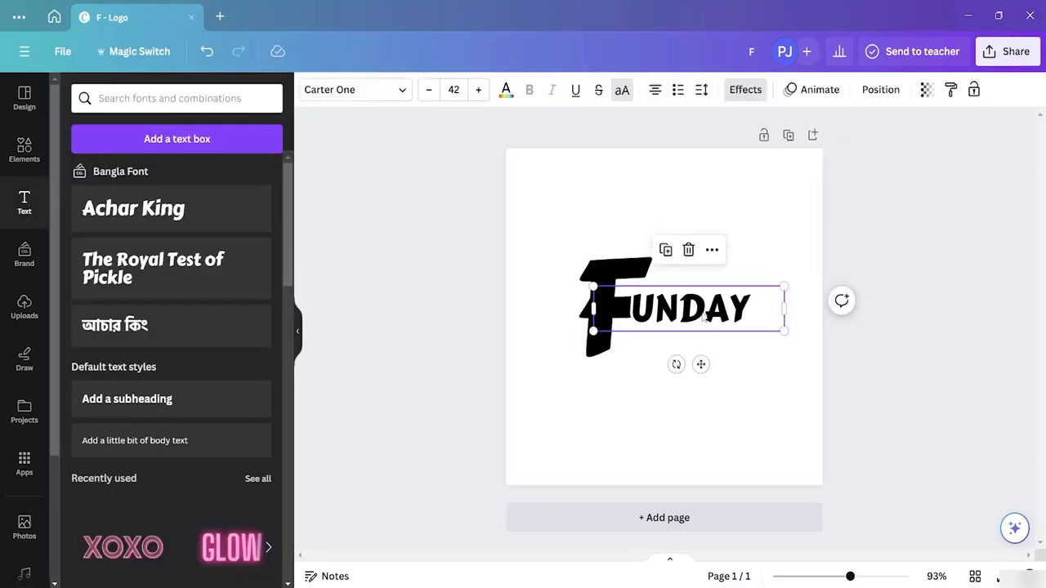
{"action": "left_click_drag", "start_coordinate": [705, 317], "coordinate": [701, 316]}
{"action": "left_click", "coordinate": [767, 227]}
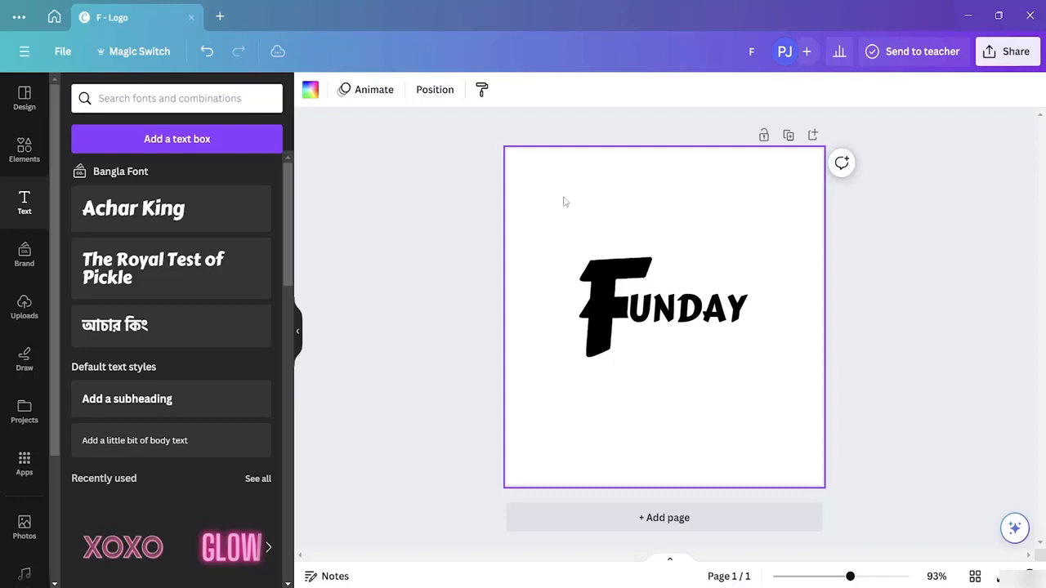
- Set the page's background color to black
{"action": "left_click", "coordinate": [613, 281]}
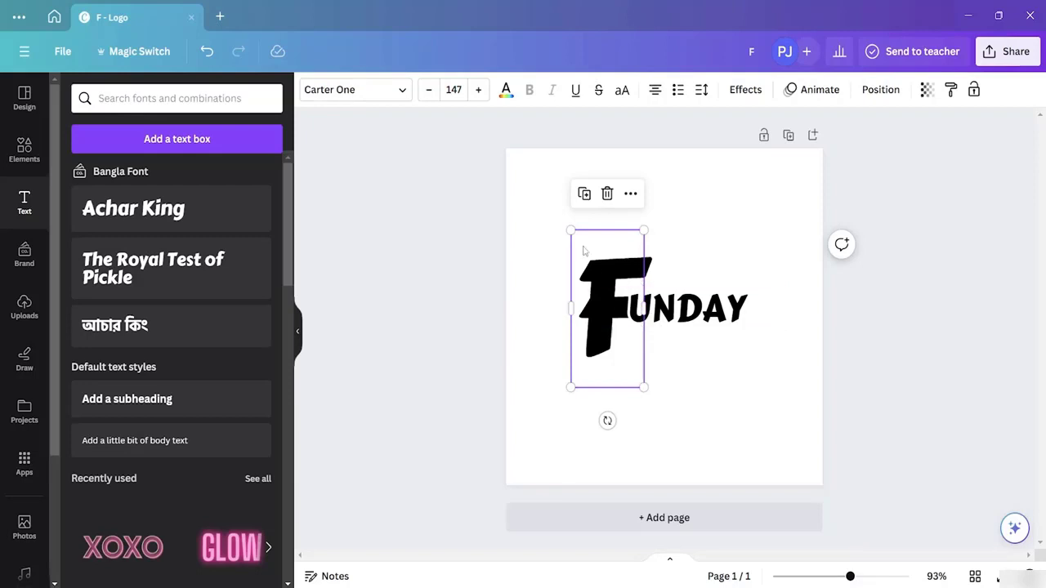
{"action": "left_click", "coordinate": [525, 189]}
{"action": "left_click", "coordinate": [309, 89]}
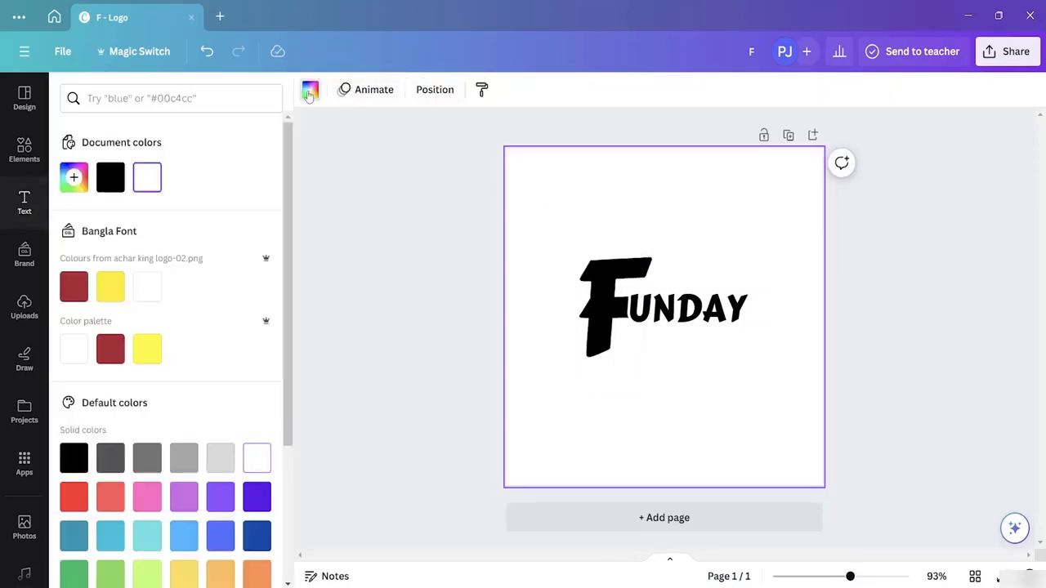
{"action": "left_click", "coordinate": [110, 176]}
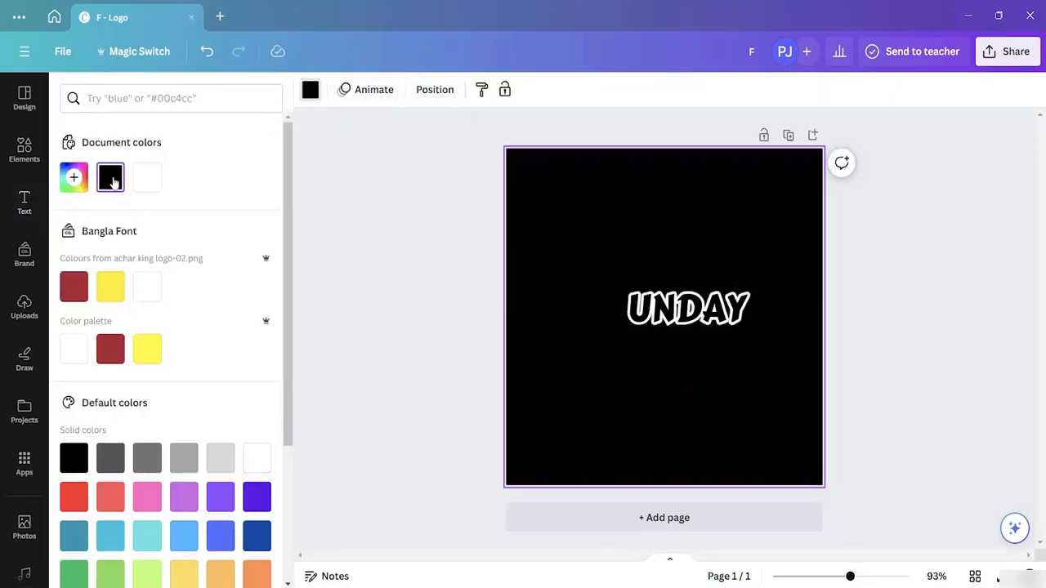
- Change the text color of the large letter F to the white brand color
{"action": "left_click", "coordinate": [582, 318]}
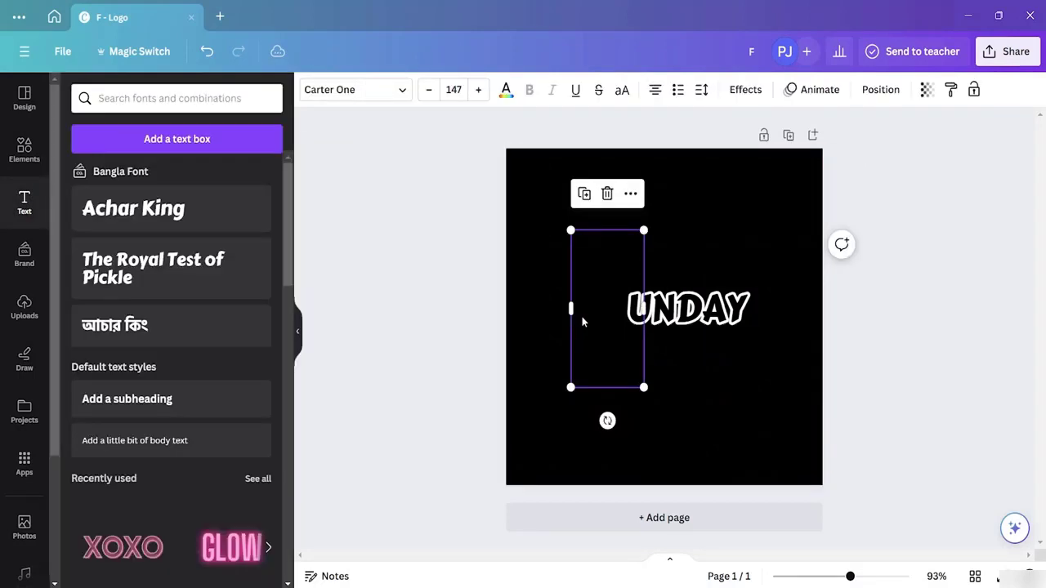
{"action": "left_click", "coordinate": [506, 89]}
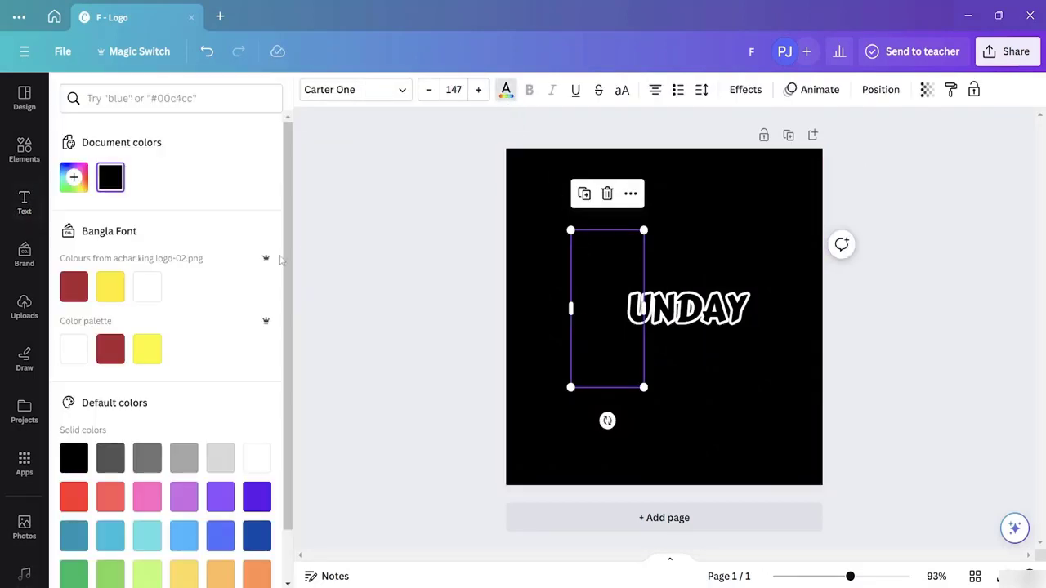
{"action": "left_click", "coordinate": [148, 287]}
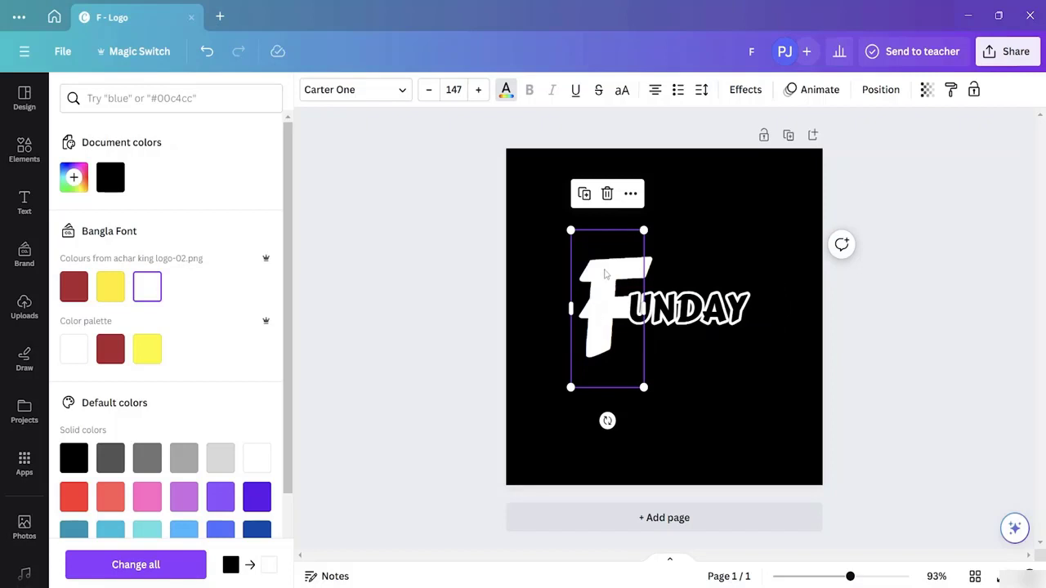
{"action": "left_click", "coordinate": [607, 274]}
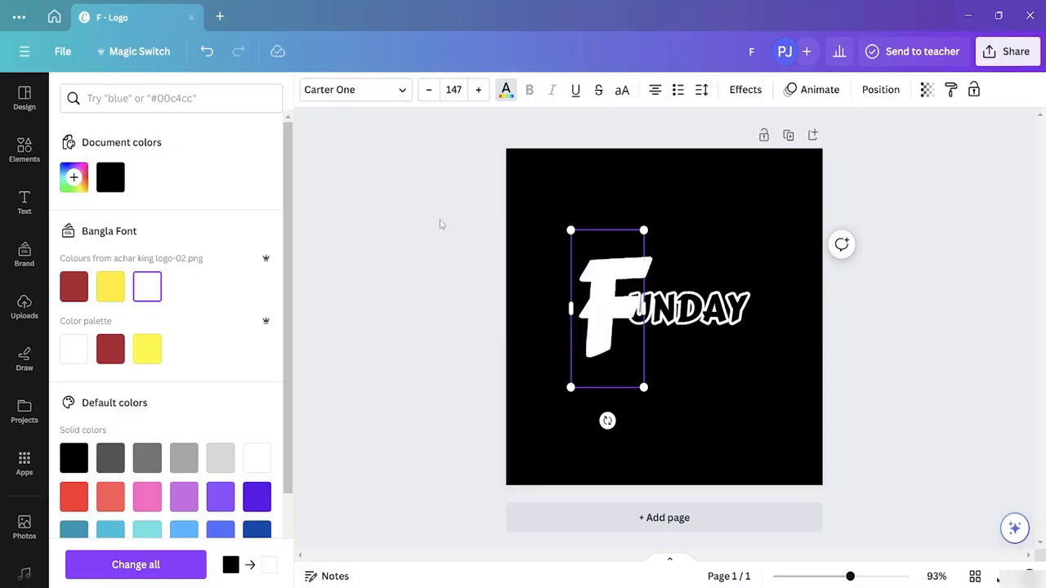
- Apply the Hollow text effect to the large letter F and nudge it slightly to the left
{"action": "left_click", "coordinate": [433, 215]}
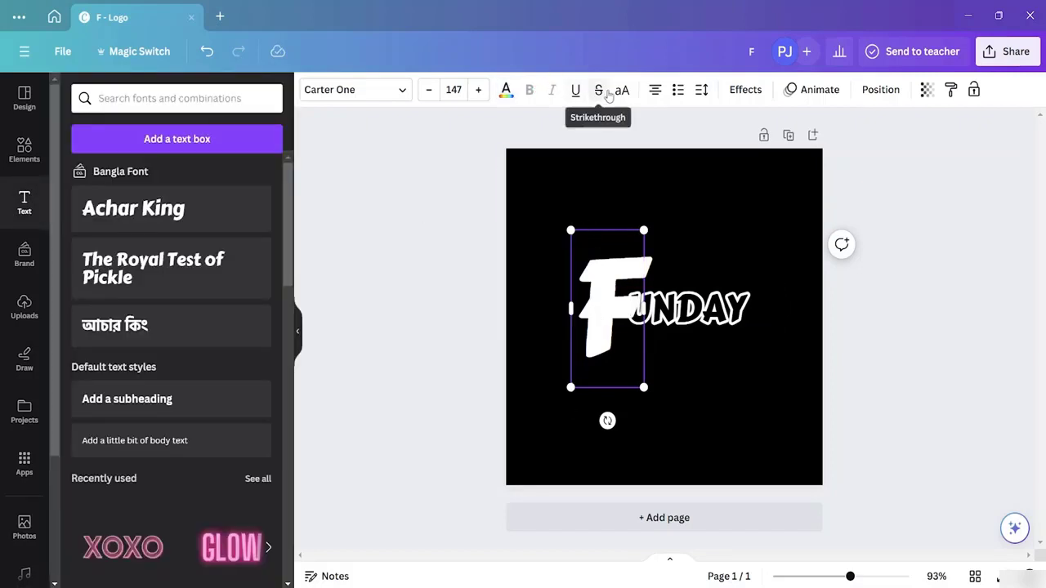
{"action": "left_click", "coordinate": [747, 92]}
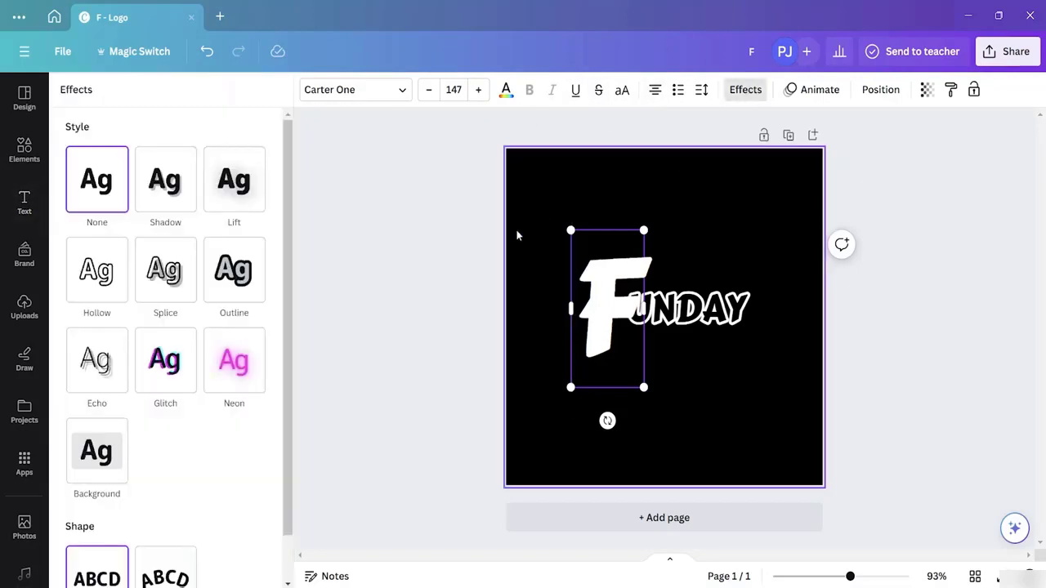
{"action": "left_click", "coordinate": [90, 296]}
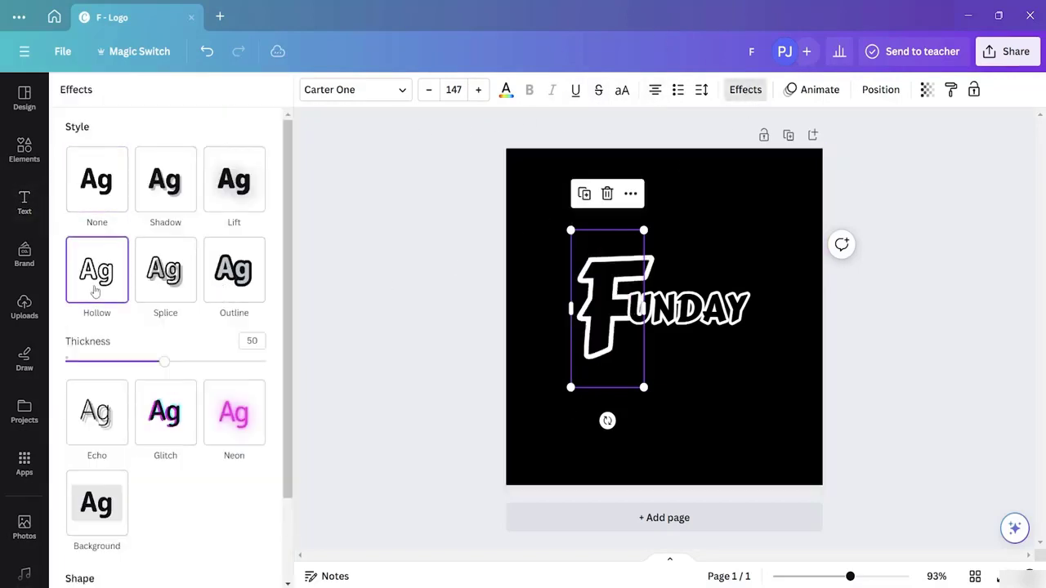
{"action": "left_click", "coordinate": [727, 376]}
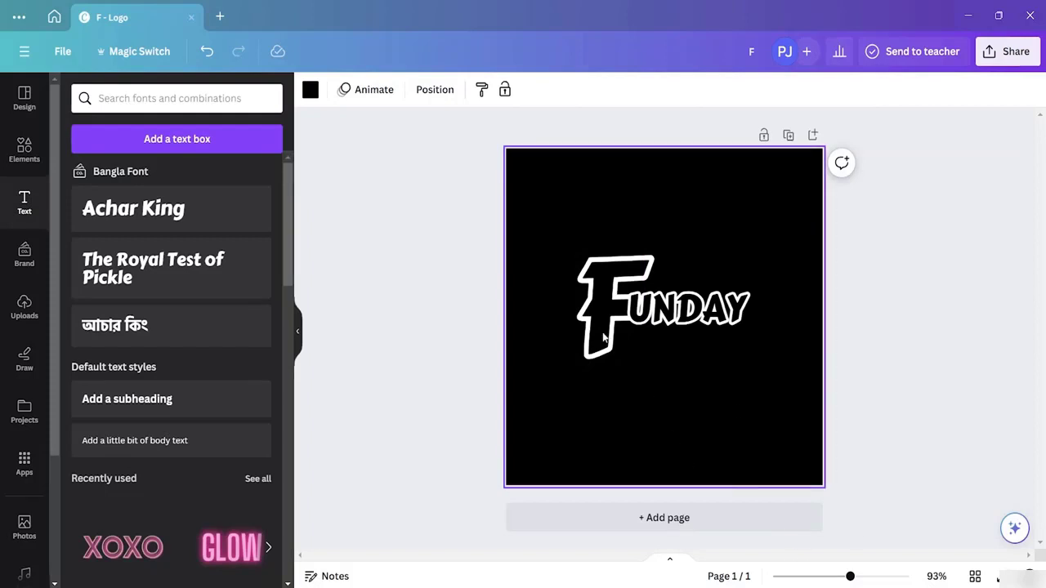
{"action": "left_click_drag", "start_coordinate": [592, 314], "coordinate": [588, 317]}
{"action": "left_click", "coordinate": [814, 284]}
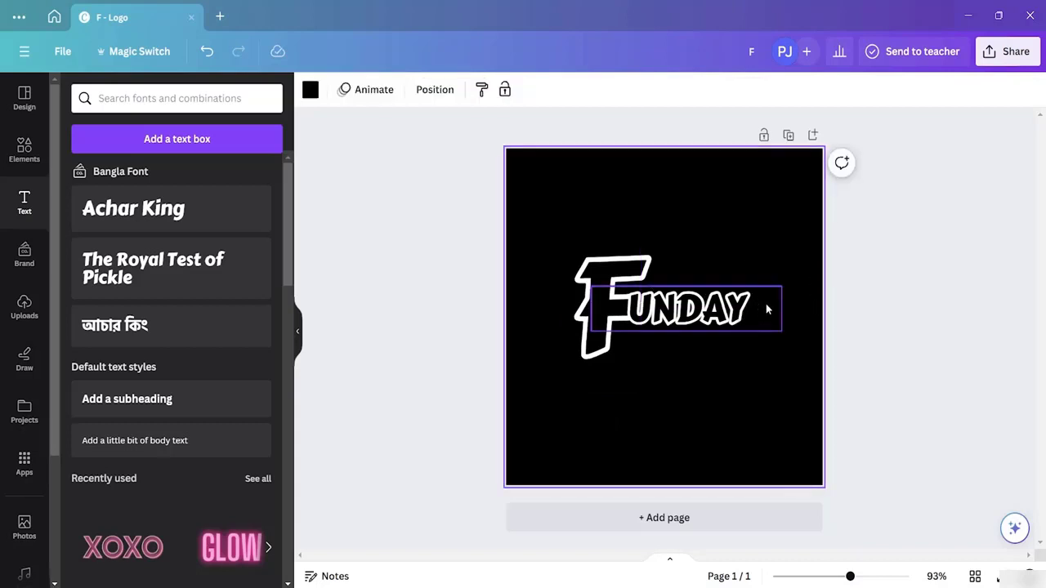
- Search the elements for "line" and add the hand-drawn swoosh line with a curled end from the graphics results
{"action": "left_click", "coordinate": [25, 147]}
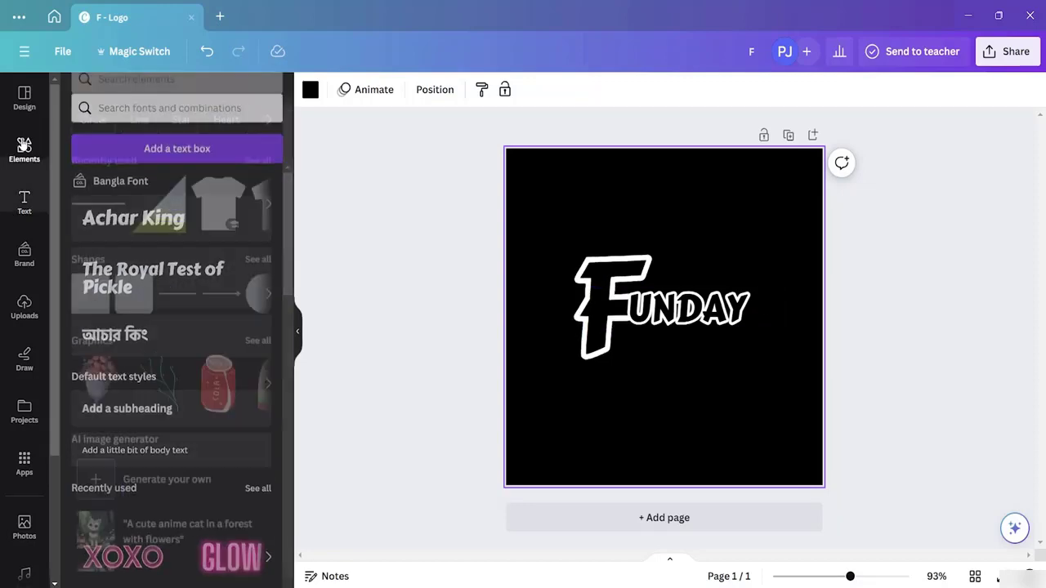
{"action": "scroll", "coordinate": [183, 429], "scroll_direction": "down", "scroll_amount": 10}
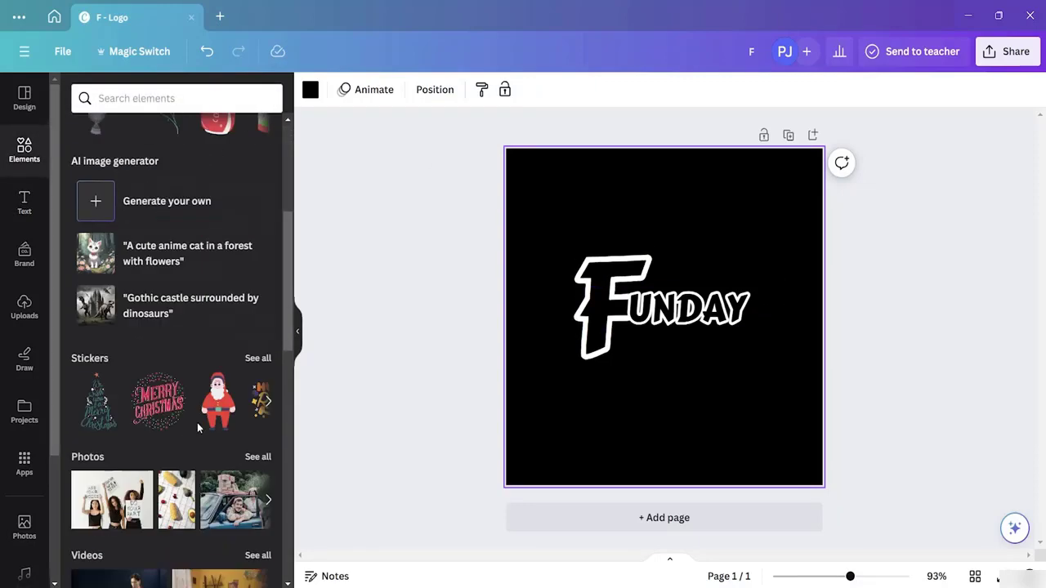
{"action": "scroll", "coordinate": [204, 420], "scroll_direction": "down", "scroll_amount": 6}
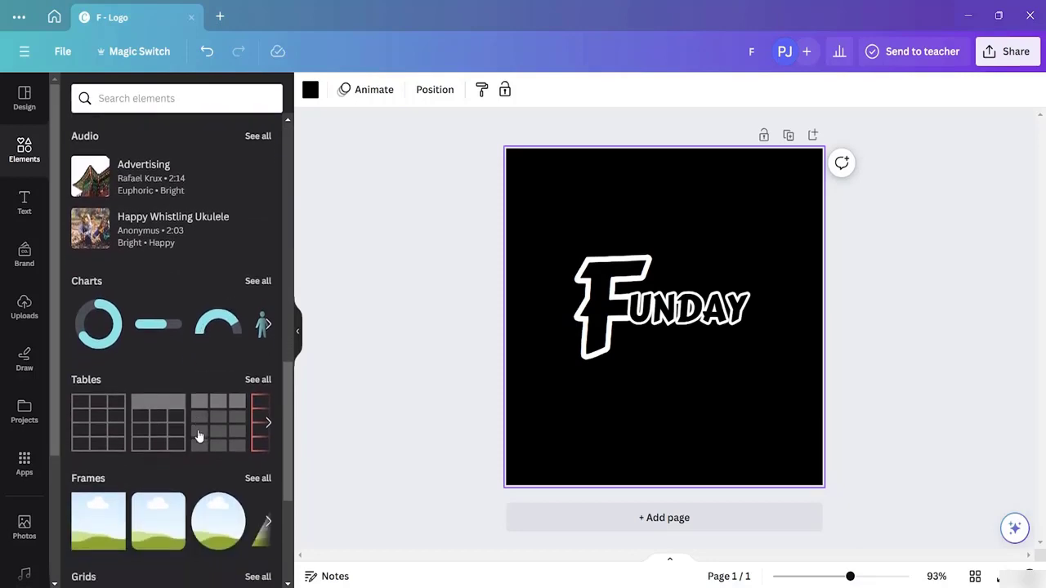
{"action": "scroll", "coordinate": [216, 283], "scroll_direction": "up", "scroll_amount": 6}
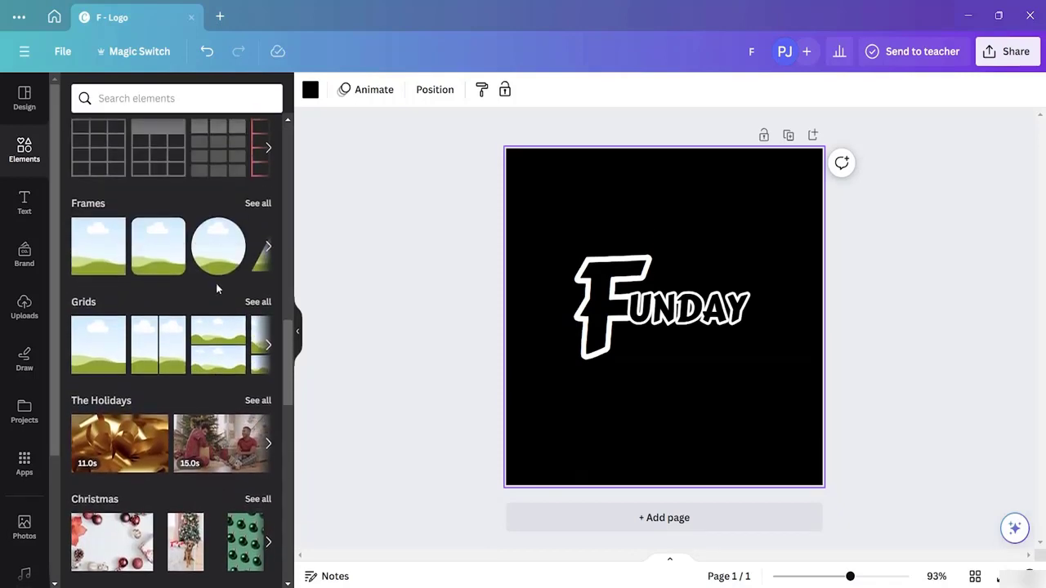
{"action": "scroll", "coordinate": [196, 202], "scroll_direction": "up", "scroll_amount": 1}
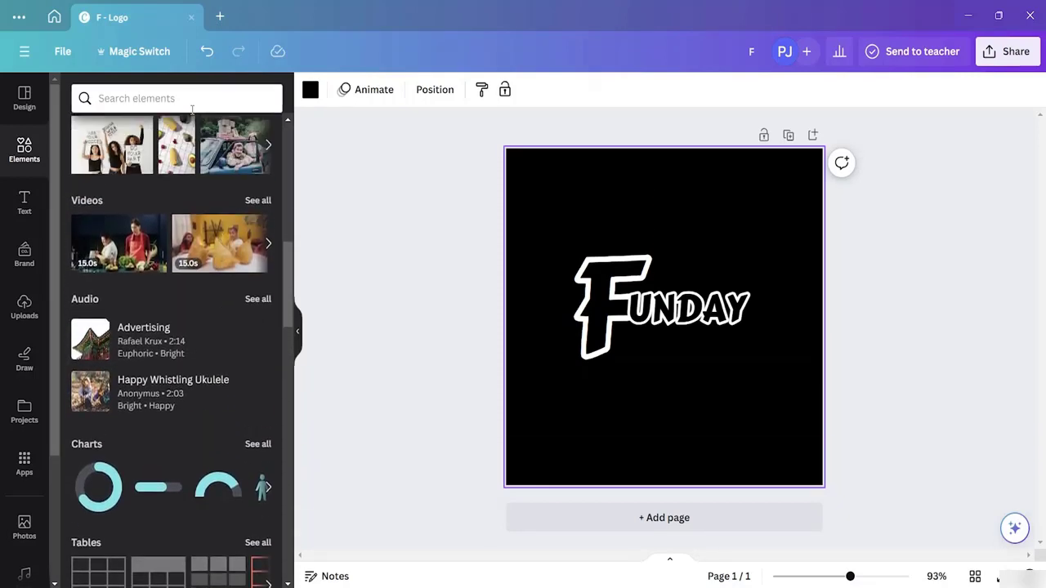
{"action": "left_click", "coordinate": [186, 103]}
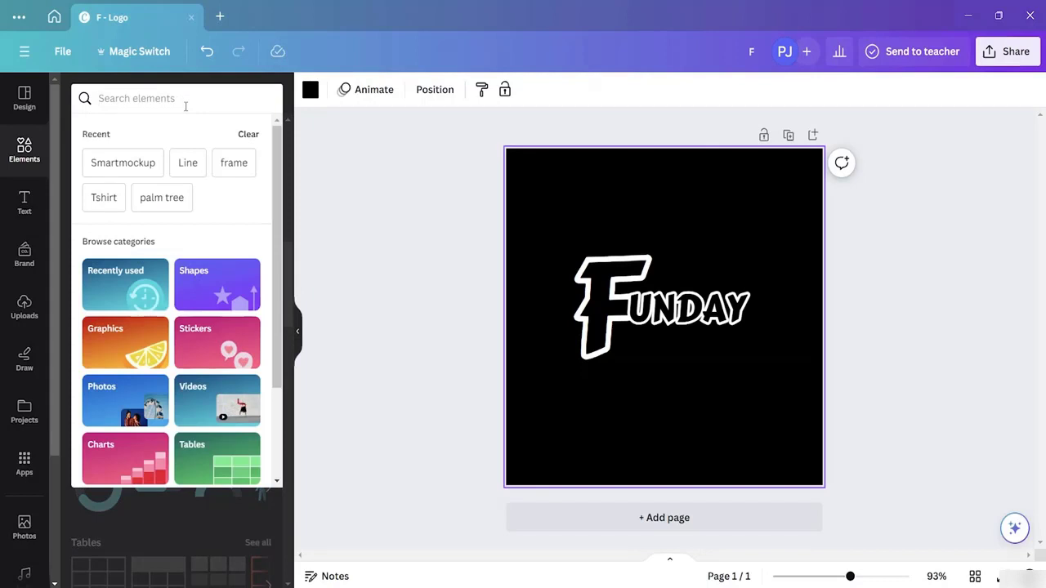
{"action": "type", "text": "line"}
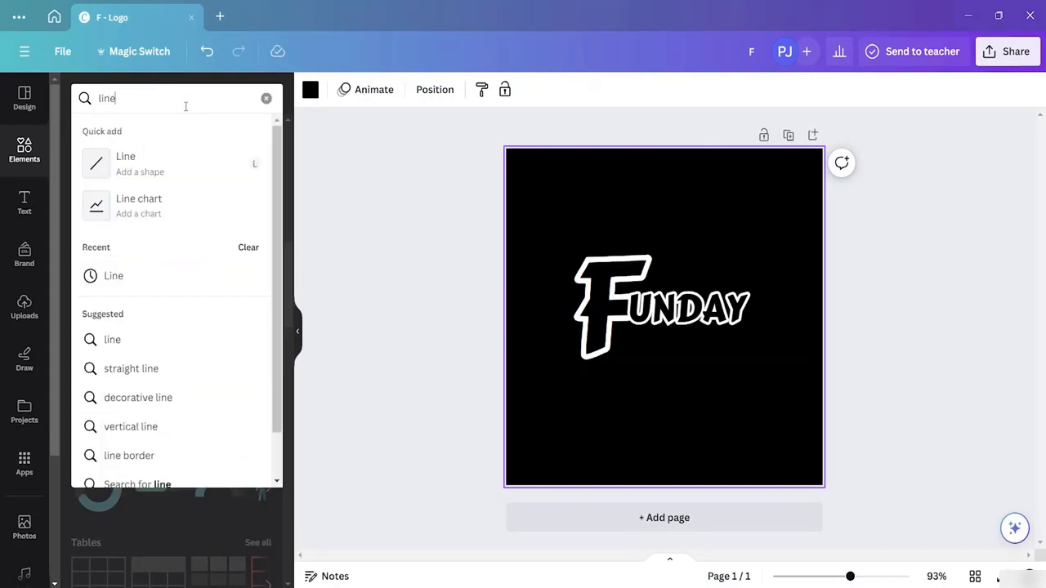
{"action": "key", "text": "Return"}
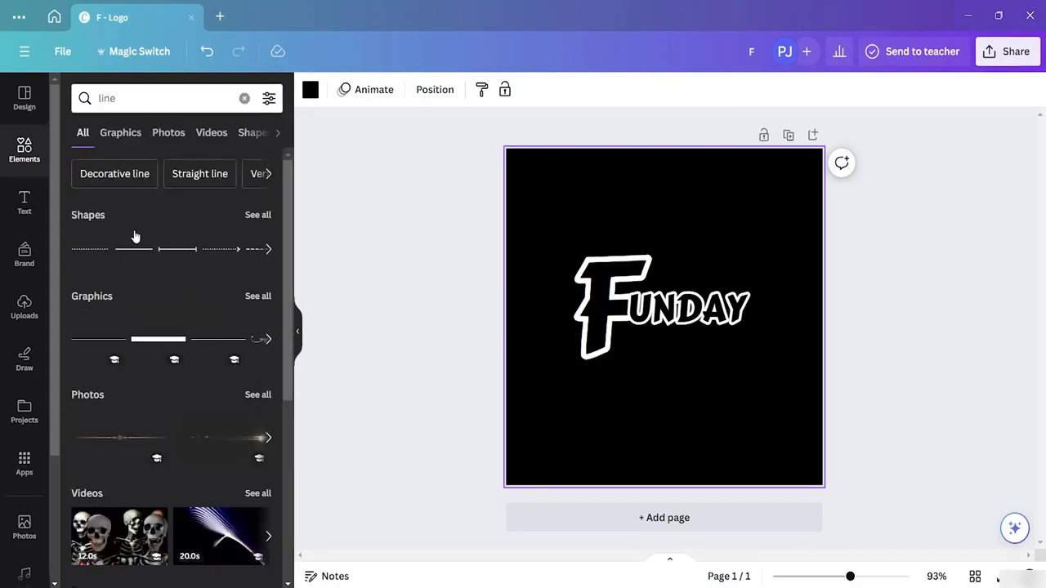
{"action": "left_click", "coordinate": [258, 296]}
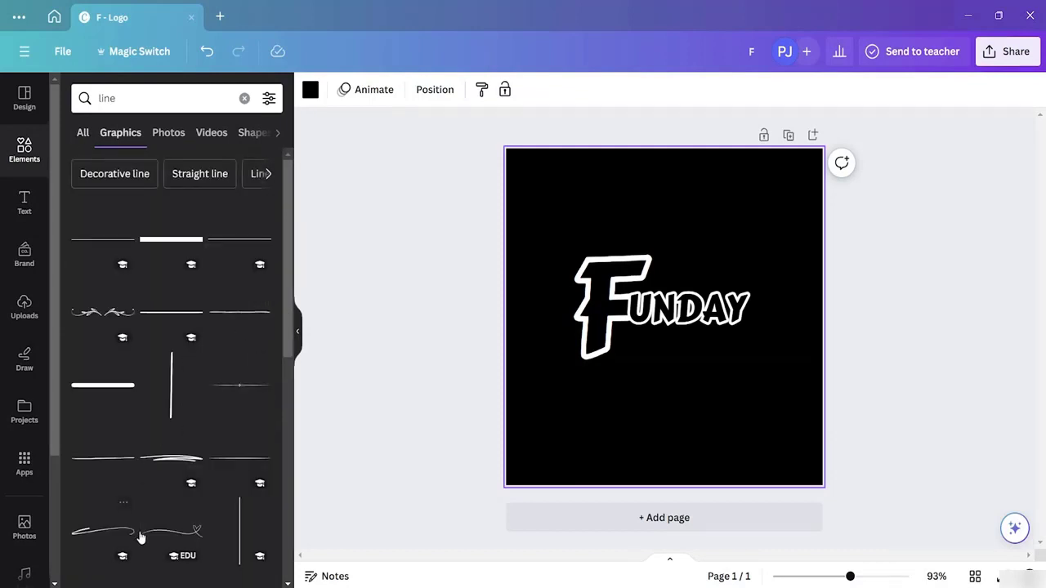
{"action": "left_click", "coordinate": [99, 531]}
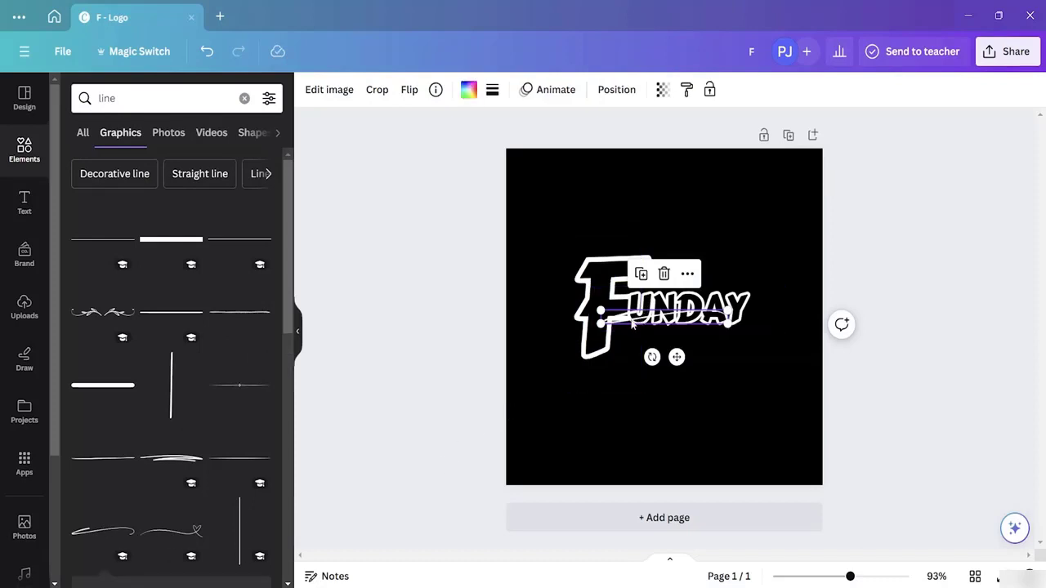
- Enlarge the swoosh line to about 356 × 36 and place it across the F's stem, along the lower edge of "UNDAY"
{"action": "left_click_drag", "start_coordinate": [632, 324], "coordinate": [616, 356]}
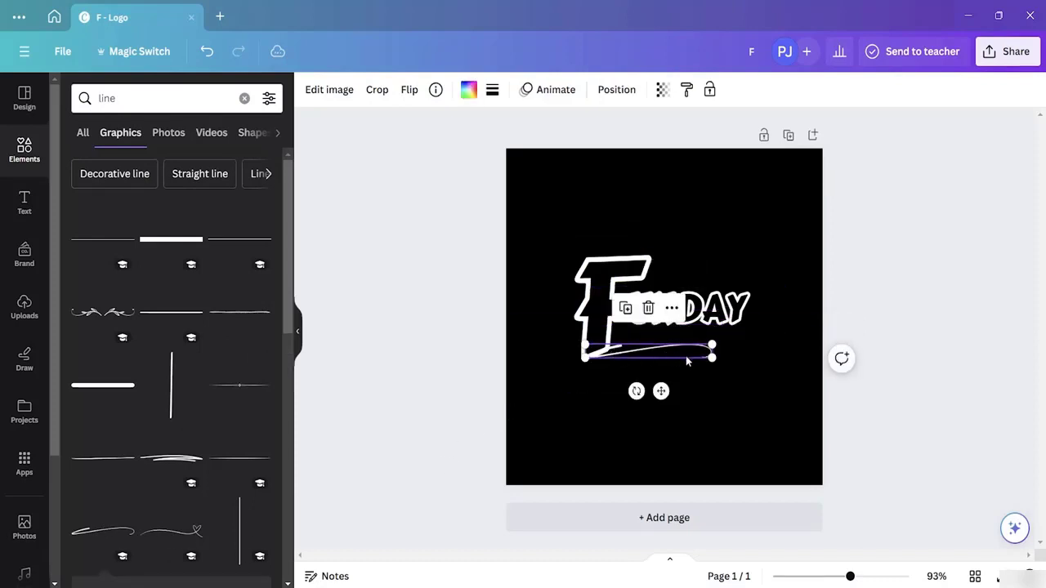
{"action": "left_click_drag", "start_coordinate": [713, 357], "coordinate": [802, 433]}
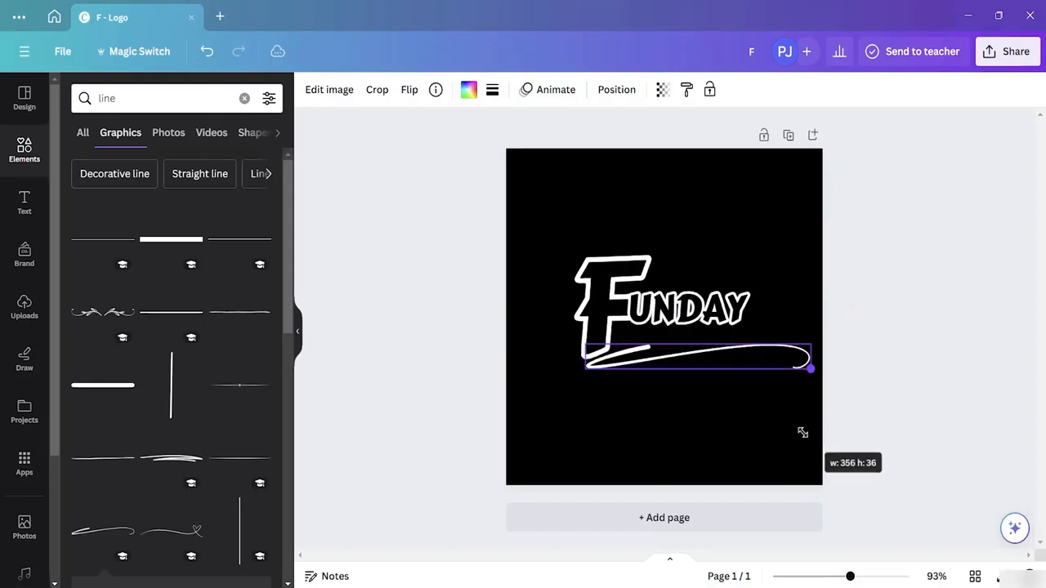
{"action": "left_click_drag", "start_coordinate": [727, 355], "coordinate": [686, 325]}
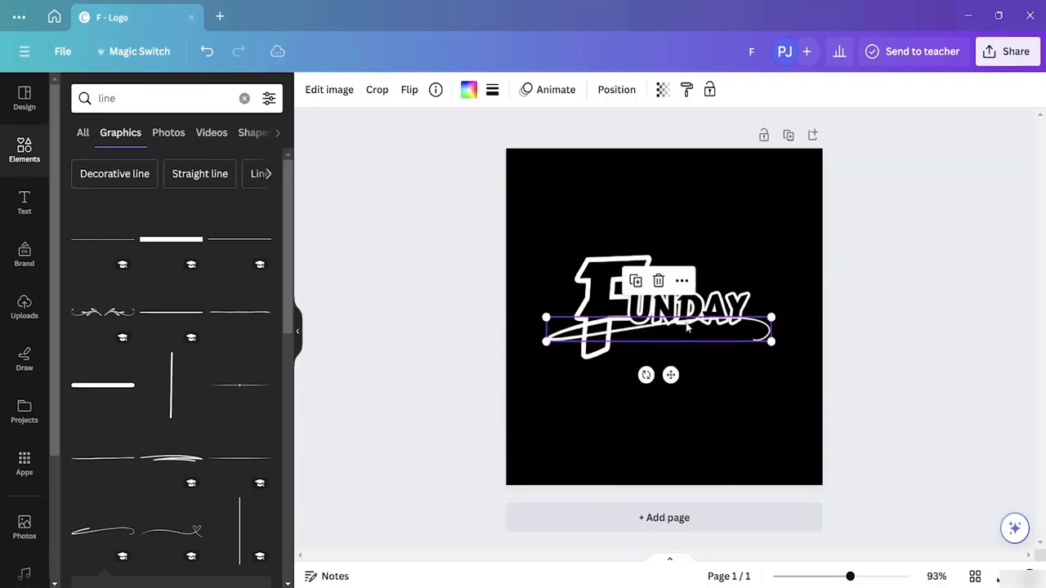
{"action": "left_click", "coordinate": [769, 392]}
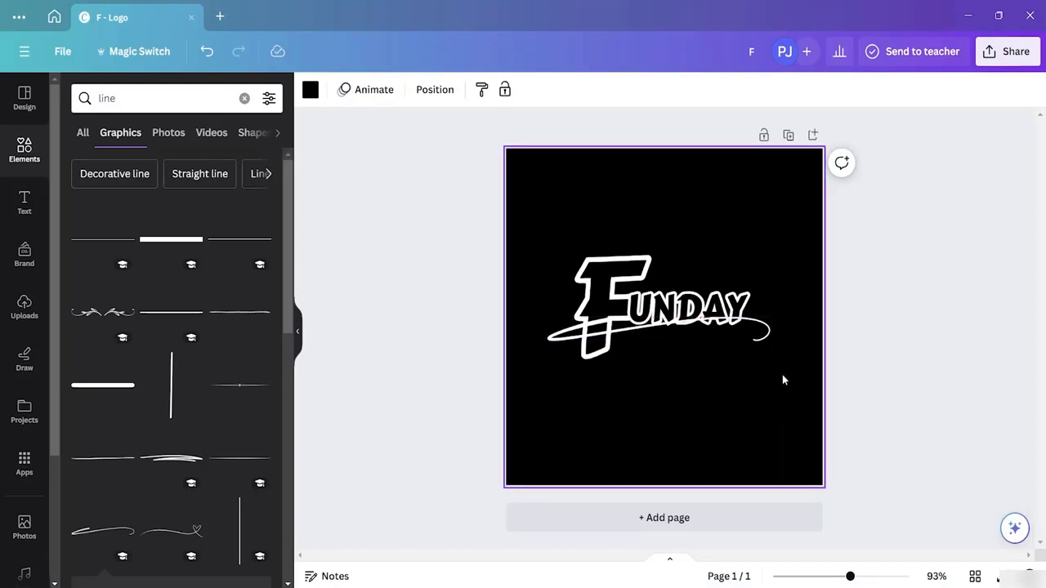
- Change the swoosh line's color to the medium-light grey from the default solid colors
{"action": "left_click", "coordinate": [691, 331]}
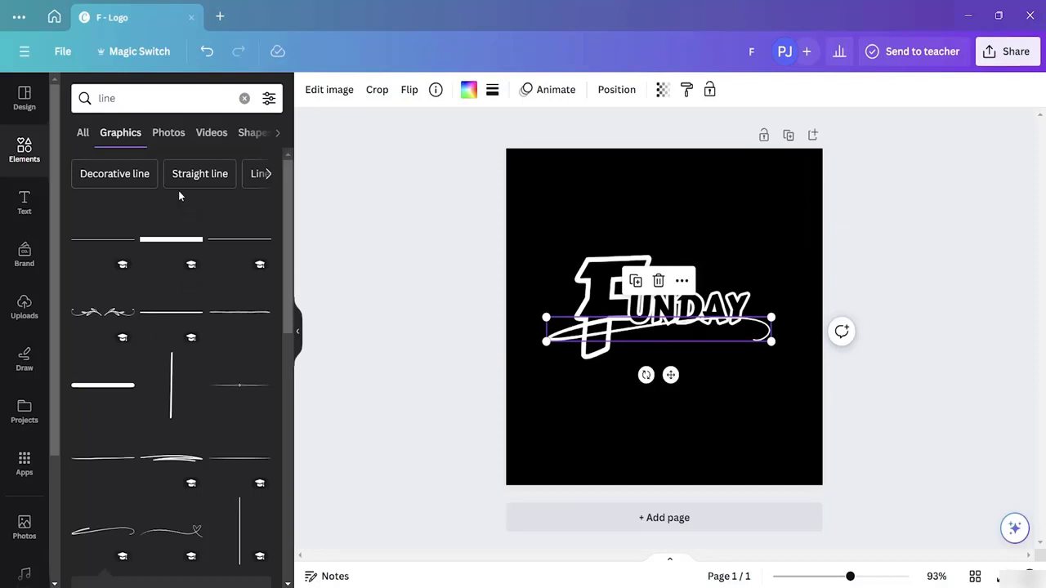
{"action": "left_click", "coordinate": [469, 90]}
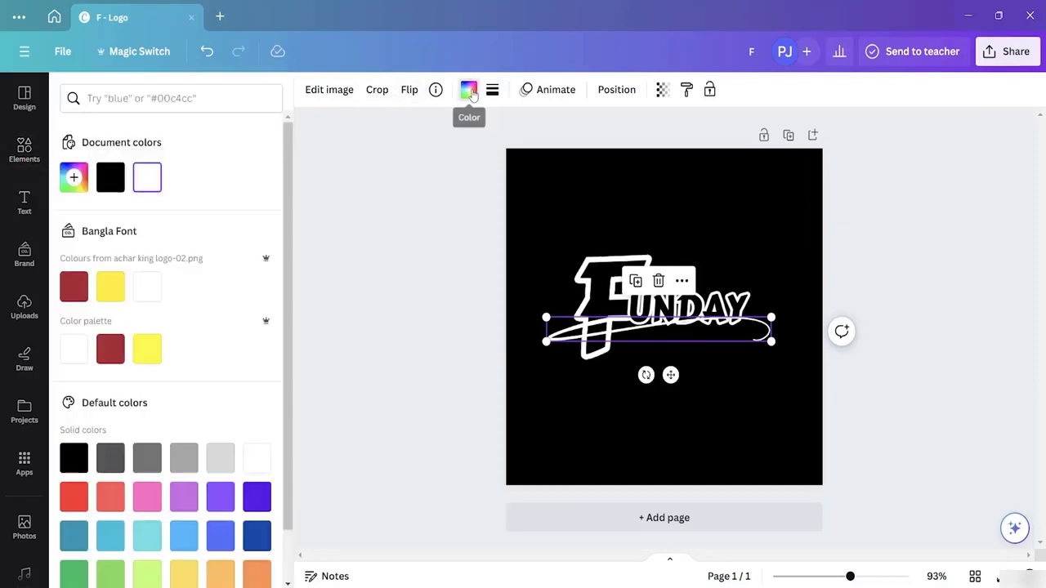
{"action": "left_click", "coordinate": [186, 462]}
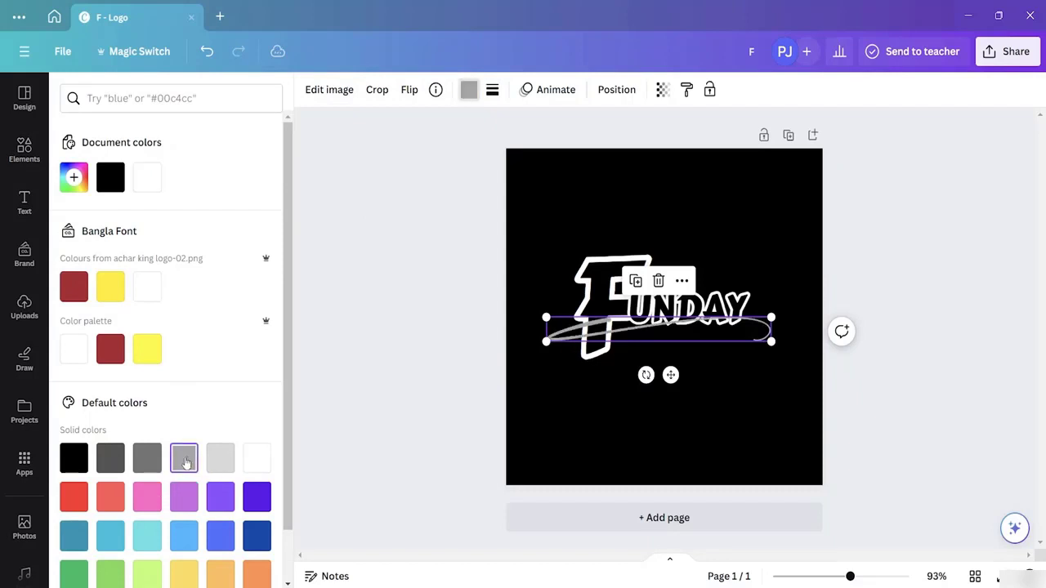
- Try white (#ffffff) as the page's background color and undo the change
{"action": "left_click", "coordinate": [775, 268]}
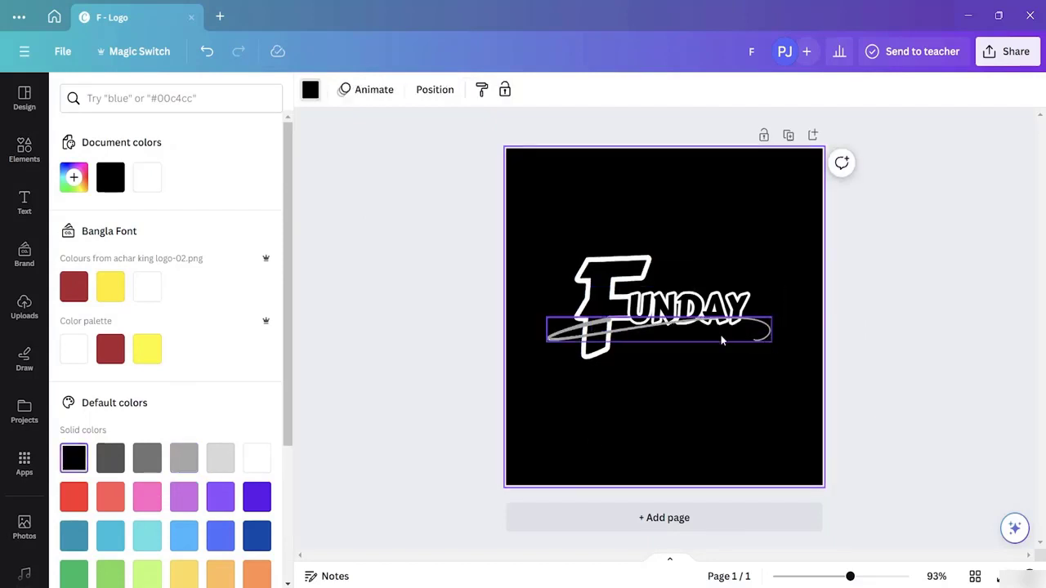
{"action": "left_click", "coordinate": [146, 287]}
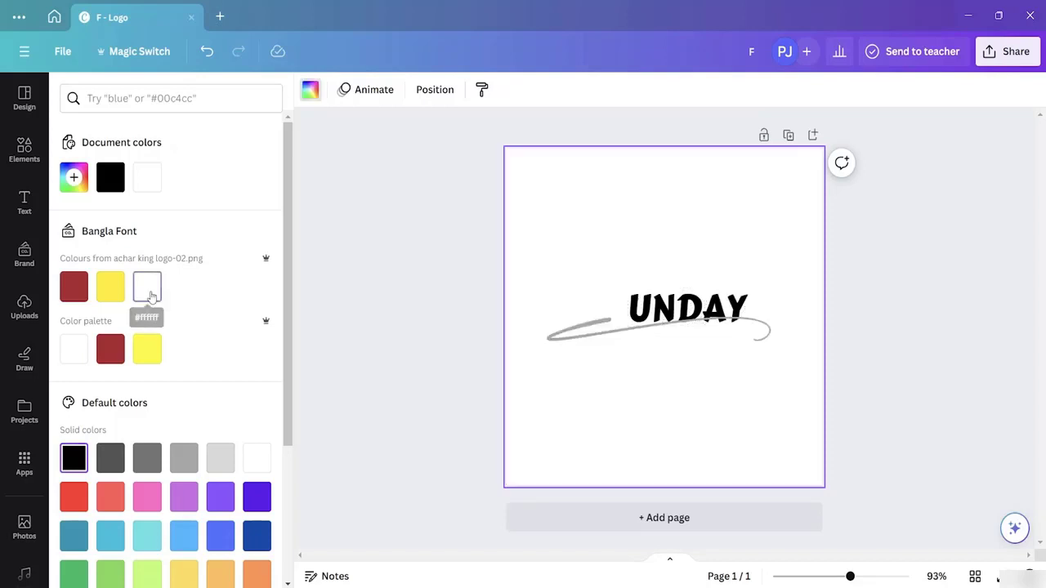
{"action": "key", "text": "ctrl+z"}
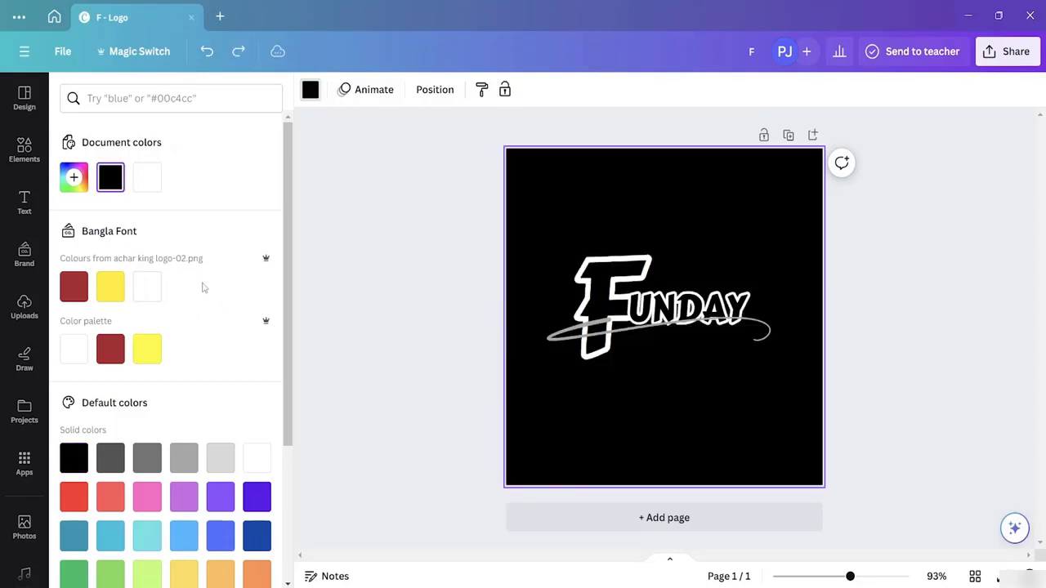
- Set the swoosh line's color to the white brand color and deselect it
{"action": "left_click", "coordinate": [556, 332]}
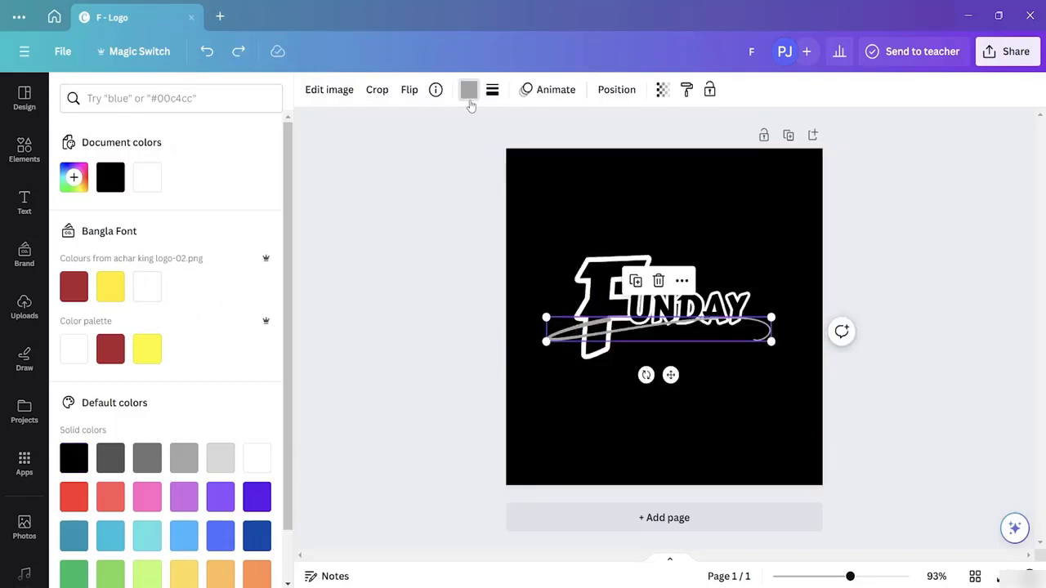
{"action": "left_click", "coordinate": [468, 92]}
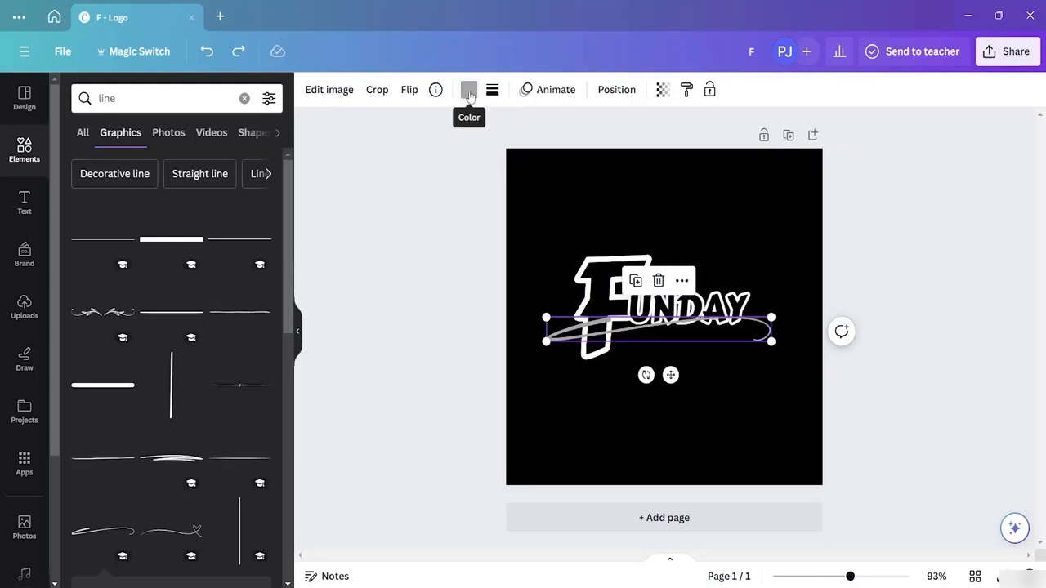
{"action": "left_click", "coordinate": [468, 92]}
{"action": "left_click", "coordinate": [147, 288]}
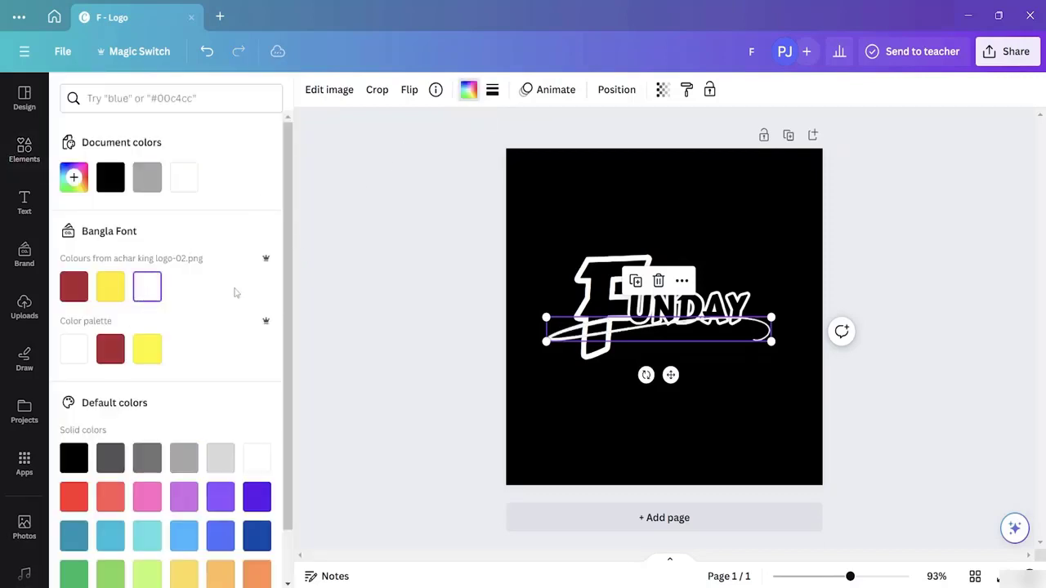
{"action": "left_click", "coordinate": [342, 281]}
{"action": "left_click", "coordinate": [454, 209]}
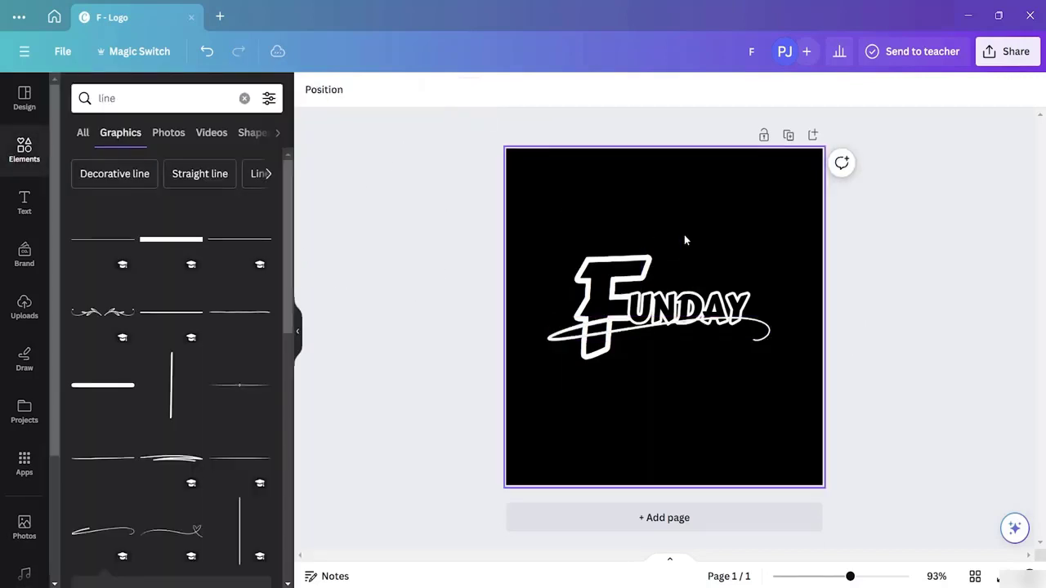
{"action": "left_click", "coordinate": [619, 335]}
{"action": "left_click_drag", "start_coordinate": [620, 333], "coordinate": [618, 327]}
{"action": "left_click", "coordinate": [756, 387]}
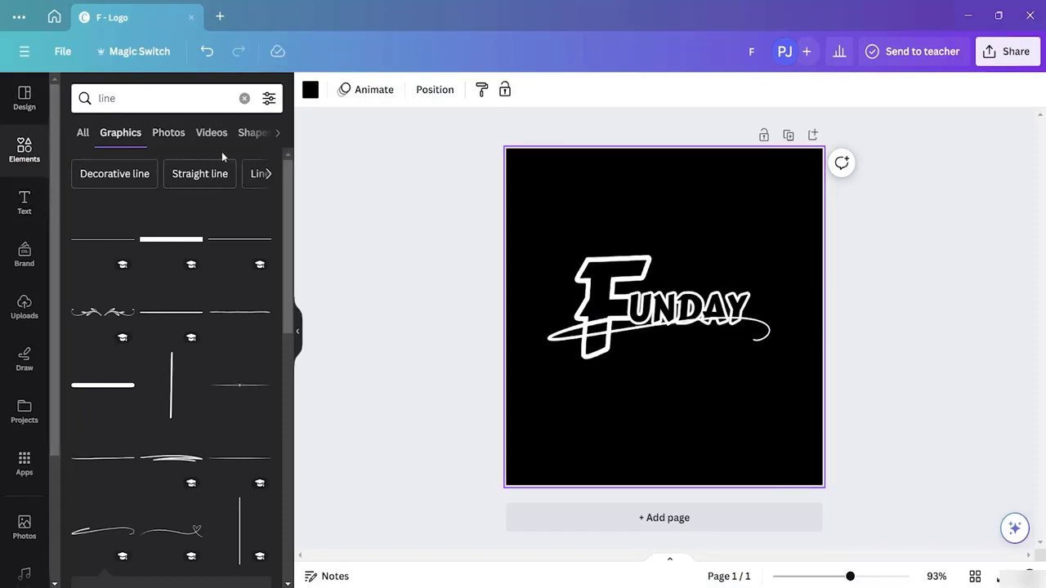
- Replace the "line" search with a search for "bubble" across all element types
{"action": "left_click", "coordinate": [83, 132]}
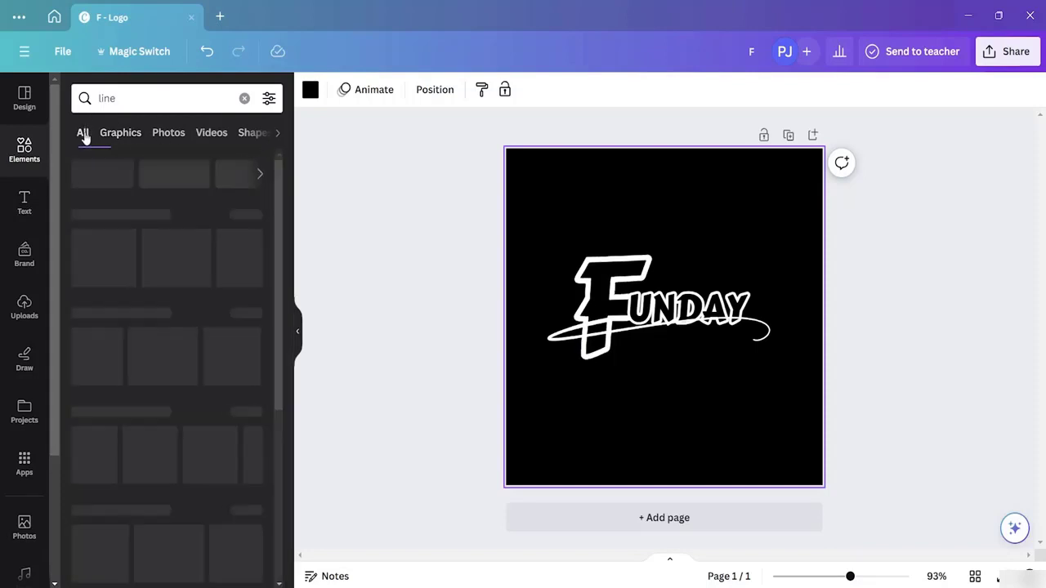
{"action": "left_click", "coordinate": [246, 98]}
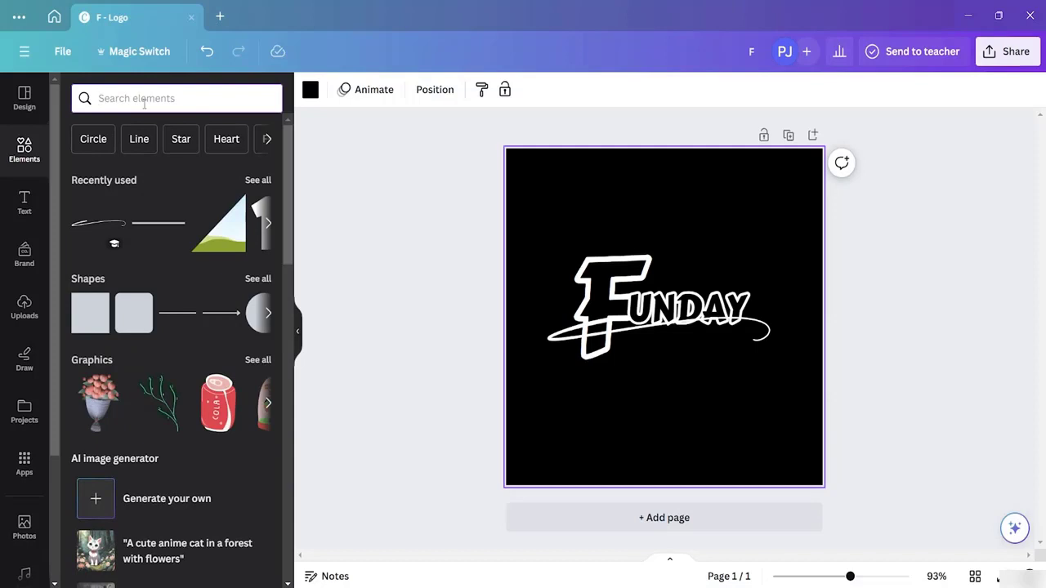
{"action": "type", "text": "bubb"}
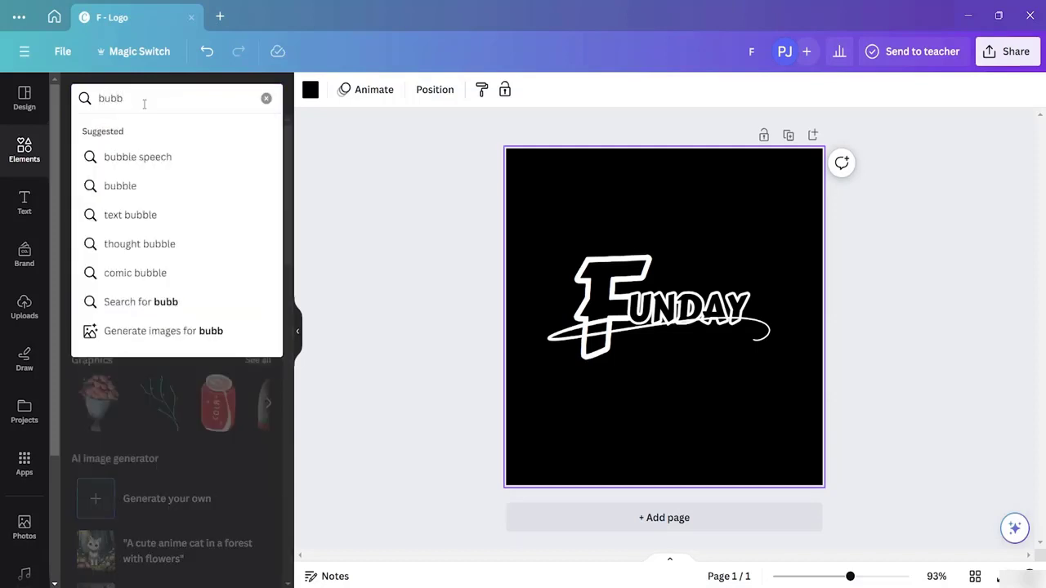
{"action": "type", "text": "le"}
{"action": "key", "text": "Return"}
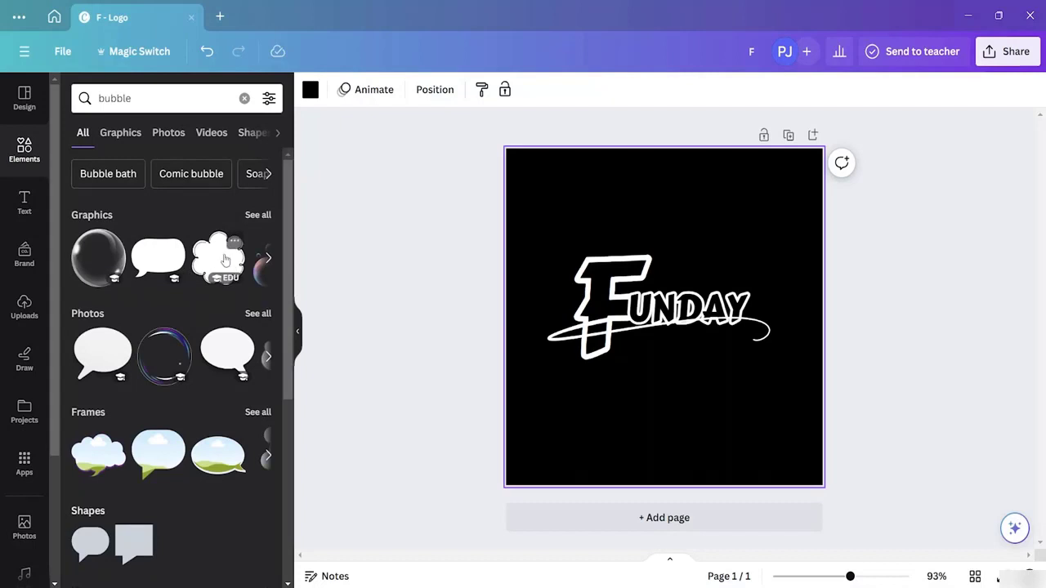
- Add the white scalloped cloud bubble graphic, place it over the upper part of the large F, and send it to the back
{"action": "left_click", "coordinate": [217, 270]}
{"action": "left_click_drag", "start_coordinate": [678, 307], "coordinate": [600, 231]}
{"action": "right_click", "coordinate": [618, 273]}
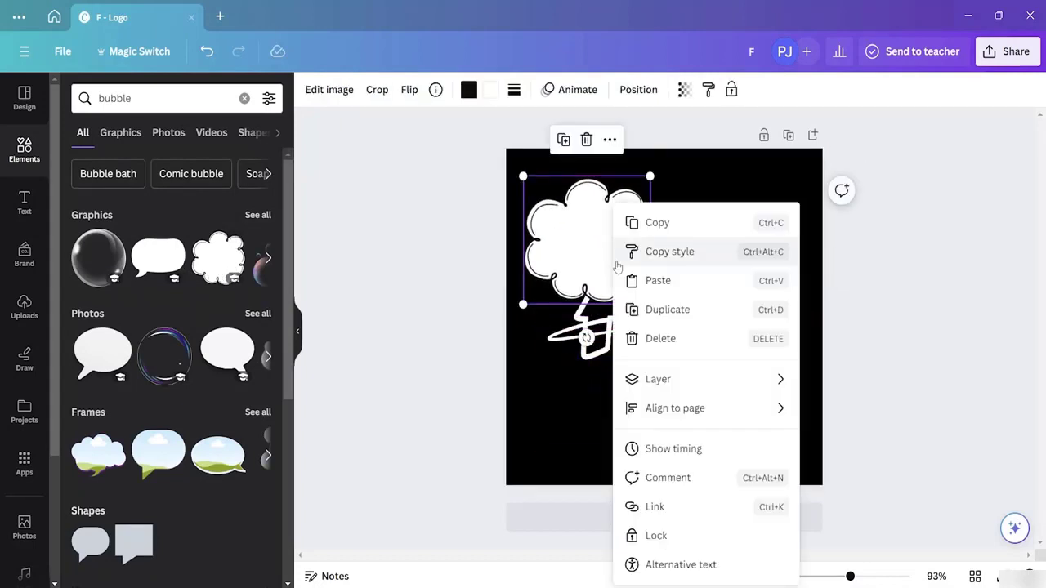
{"action": "mouse_move", "coordinate": [684, 379]}
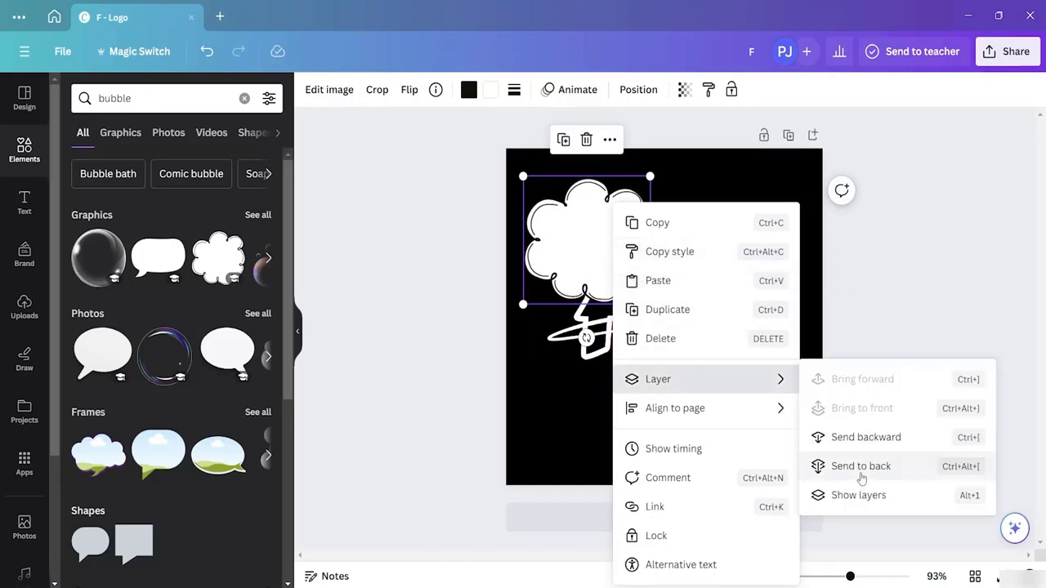
{"action": "left_click", "coordinate": [859, 471]}
- Send the large F text to the back layer
{"action": "right_click", "coordinate": [613, 264]}
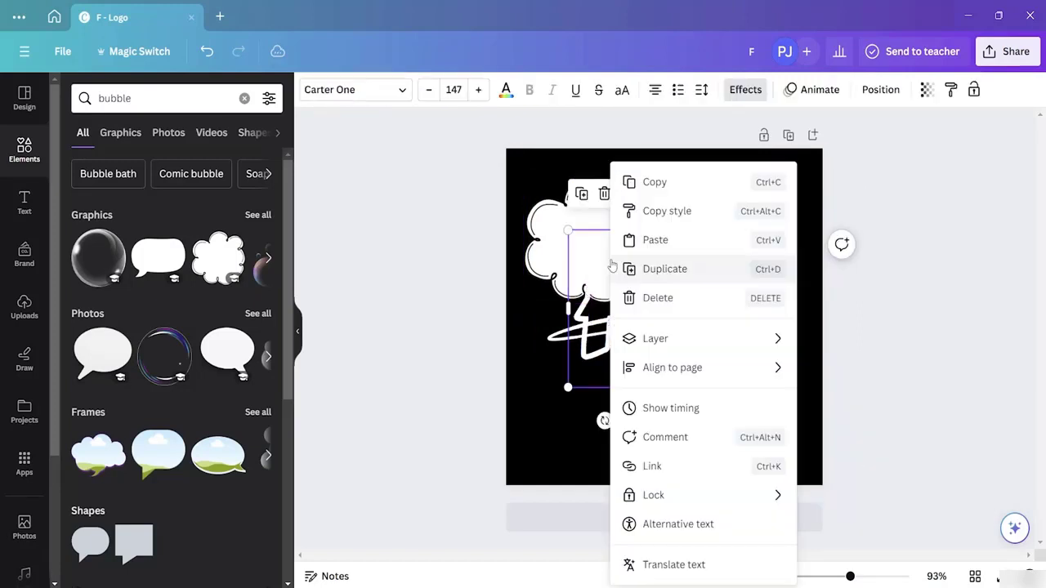
{"action": "mouse_move", "coordinate": [681, 339]}
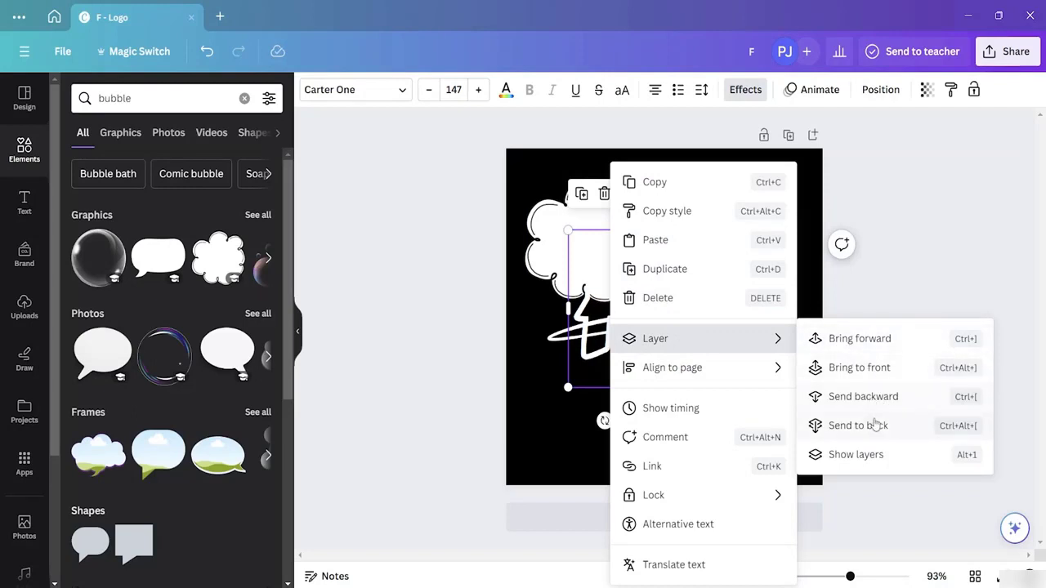
{"action": "left_click", "coordinate": [875, 426]}
- Send the bubble graphic to the back, behind the large F
{"action": "left_click", "coordinate": [554, 245]}
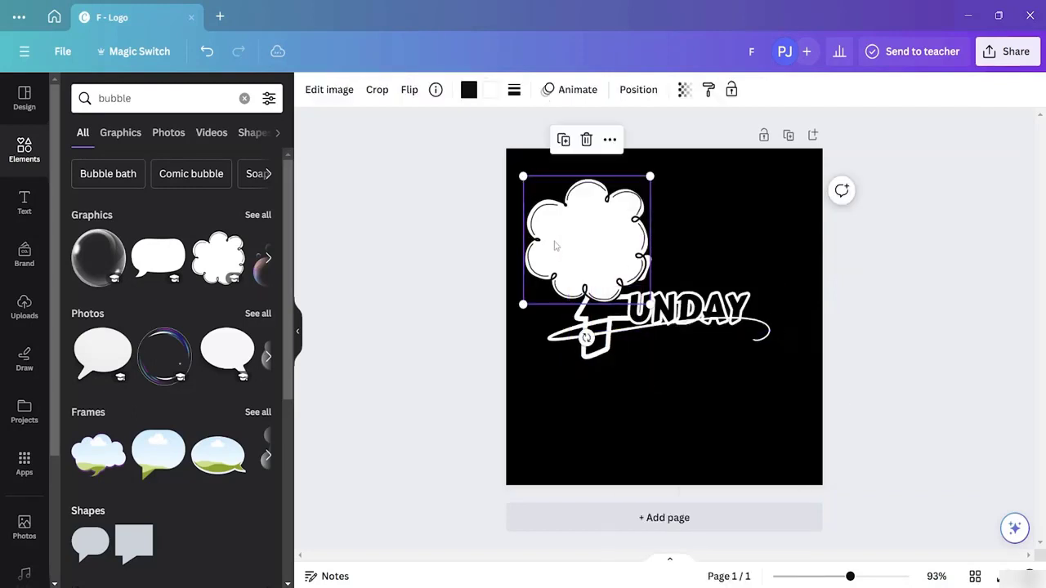
{"action": "right_click", "coordinate": [600, 259]}
{"action": "mouse_move", "coordinate": [684, 378]}
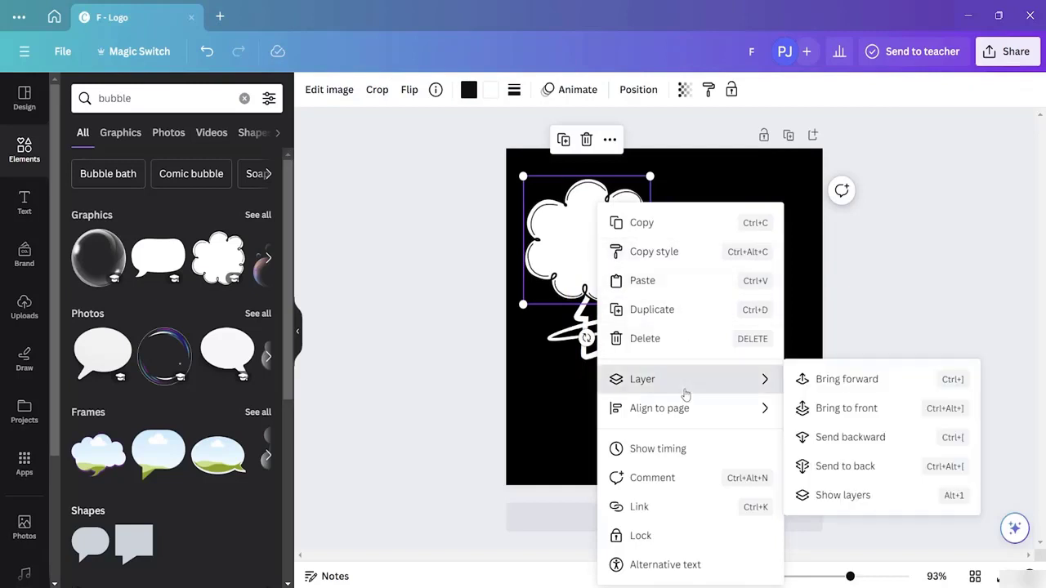
{"action": "left_click", "coordinate": [842, 466]}
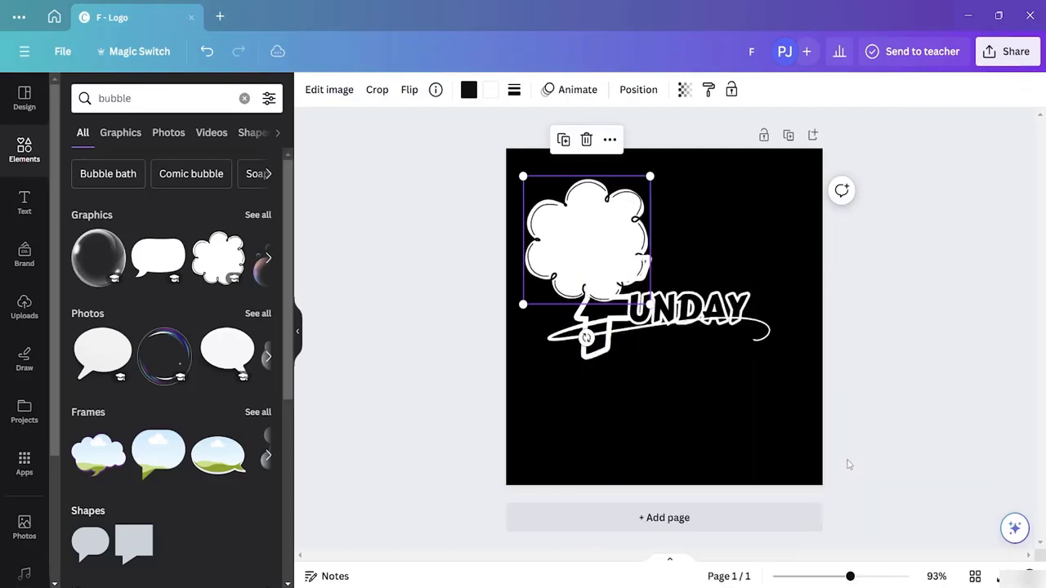
- Bring the bubble graphic to the front and move it to the upper-right area of the page, above UNDAY
{"action": "right_click", "coordinate": [566, 219]}
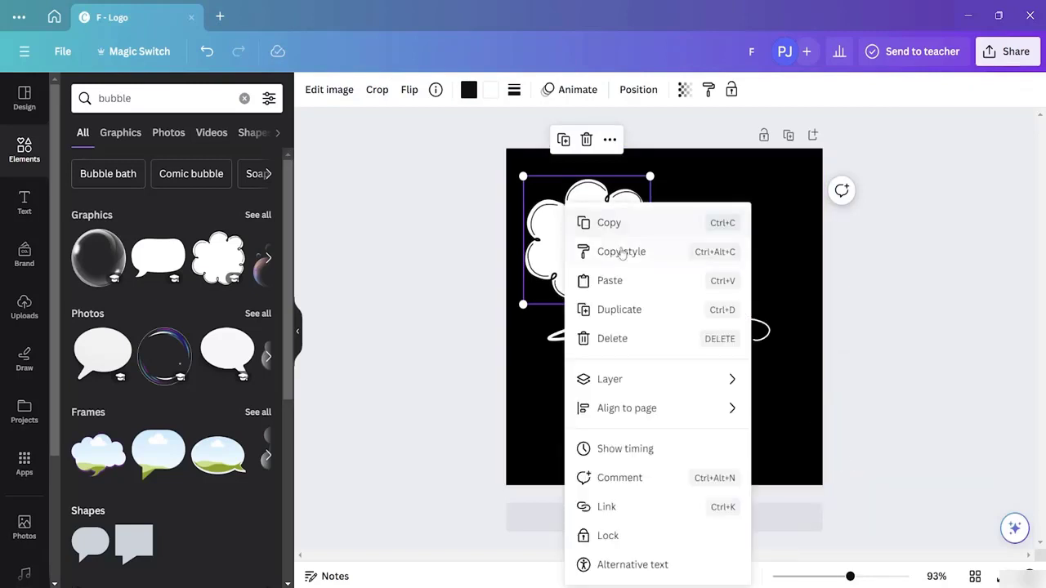
{"action": "mouse_move", "coordinate": [654, 395]}
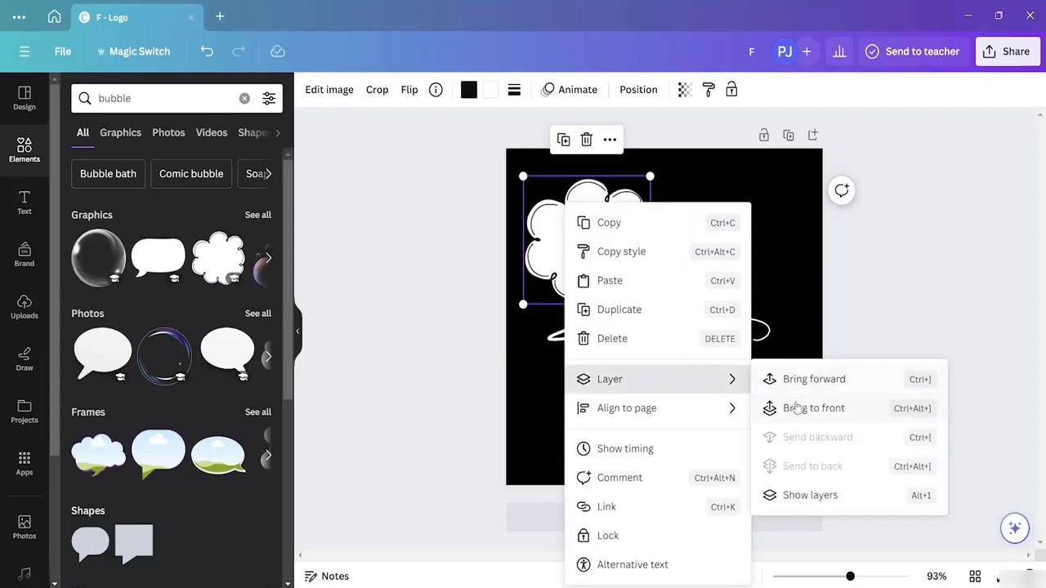
{"action": "left_click", "coordinate": [796, 408]}
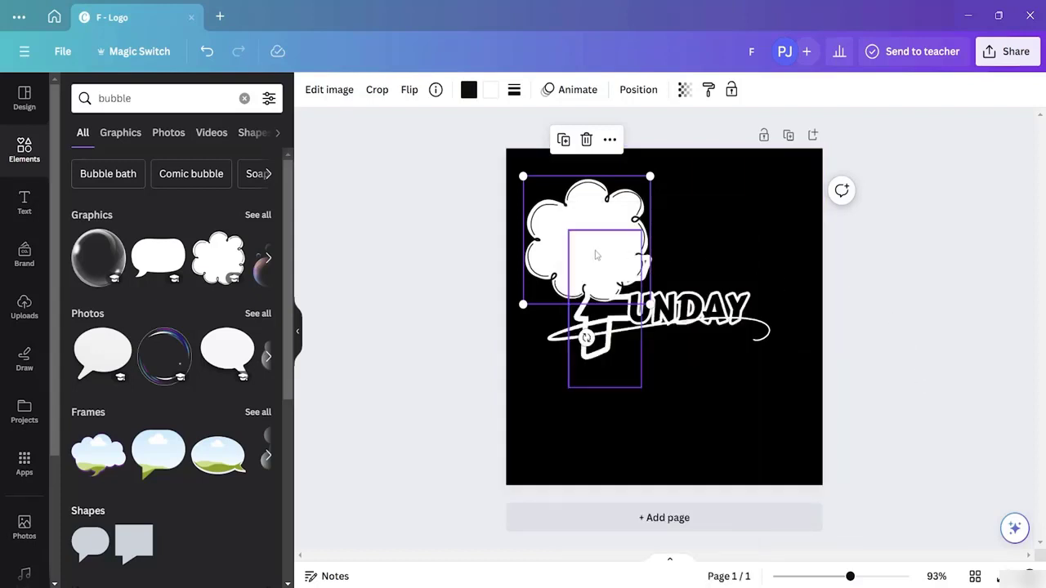
{"action": "left_click_drag", "start_coordinate": [596, 253], "coordinate": [728, 229]}
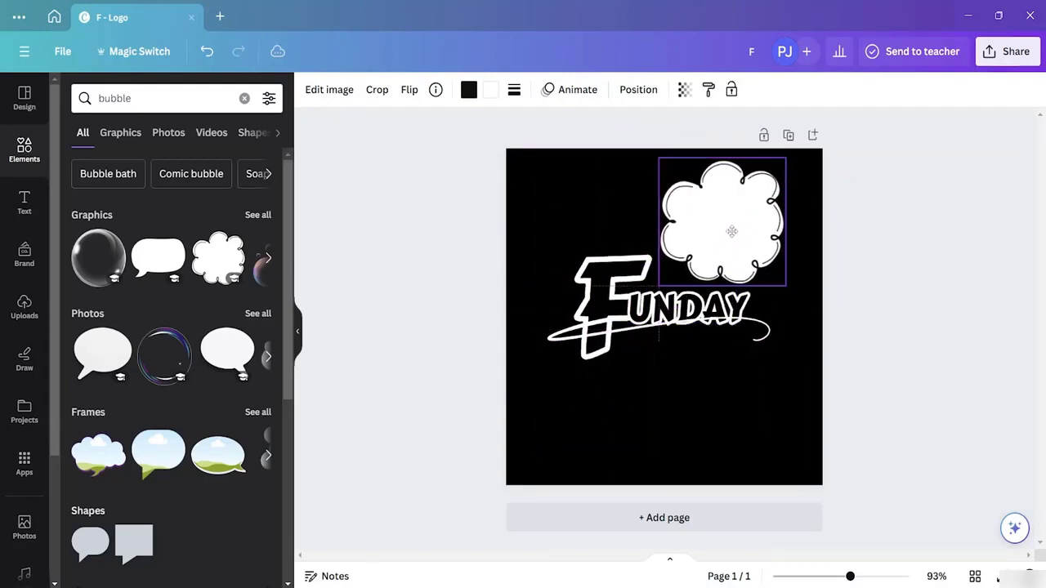
- Bring the large F text forward one layer
{"action": "left_click", "coordinate": [625, 298]}
{"action": "left_click", "coordinate": [592, 278]}
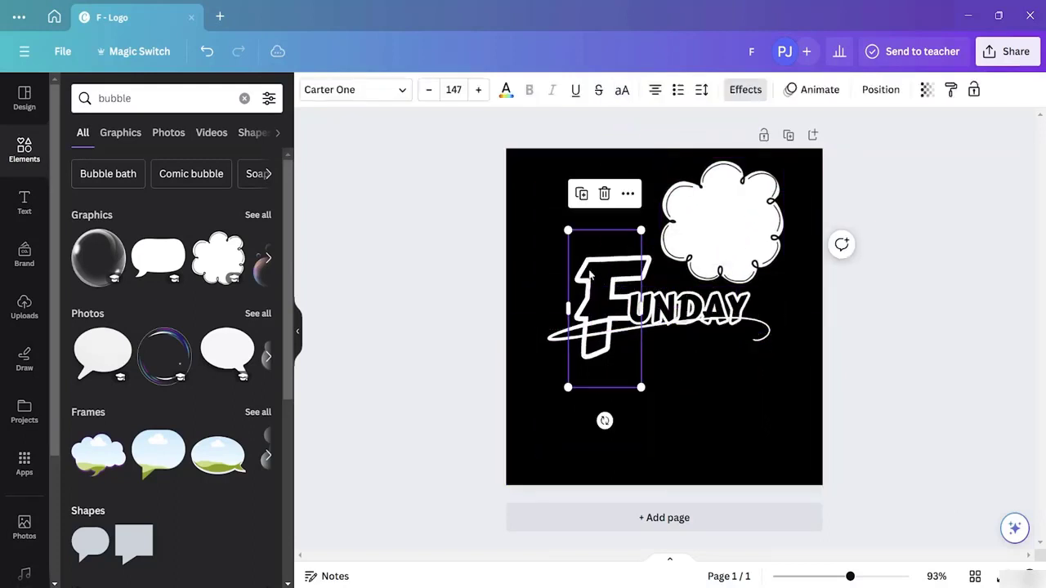
{"action": "right_click", "coordinate": [591, 276]}
{"action": "mouse_move", "coordinate": [724, 344]}
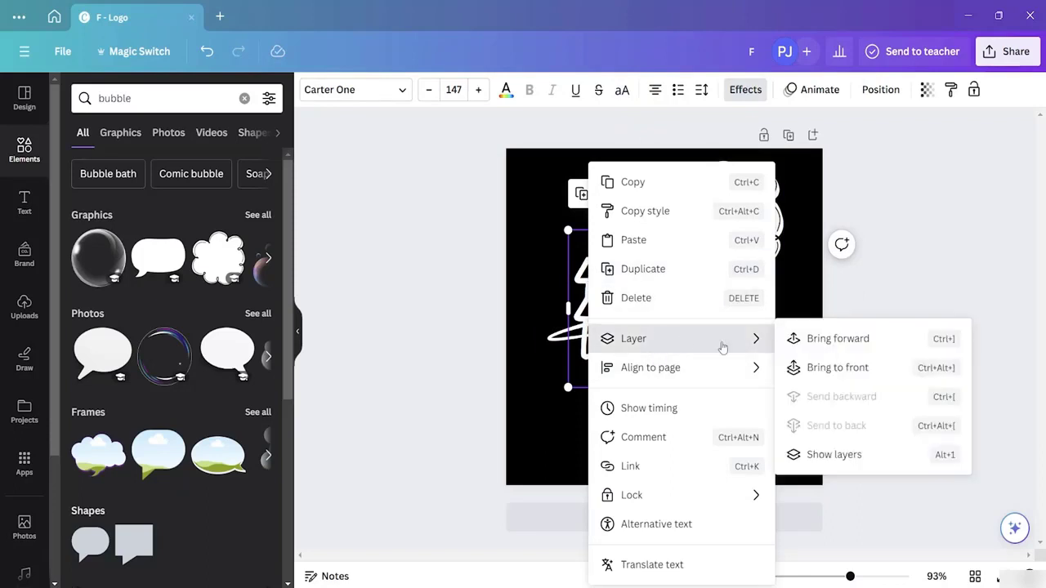
{"action": "left_click", "coordinate": [816, 350]}
- Position the bubble beside the large F so that its lower edge sits behind the UNDAY lettering
{"action": "left_click_drag", "start_coordinate": [738, 223], "coordinate": [724, 252]}
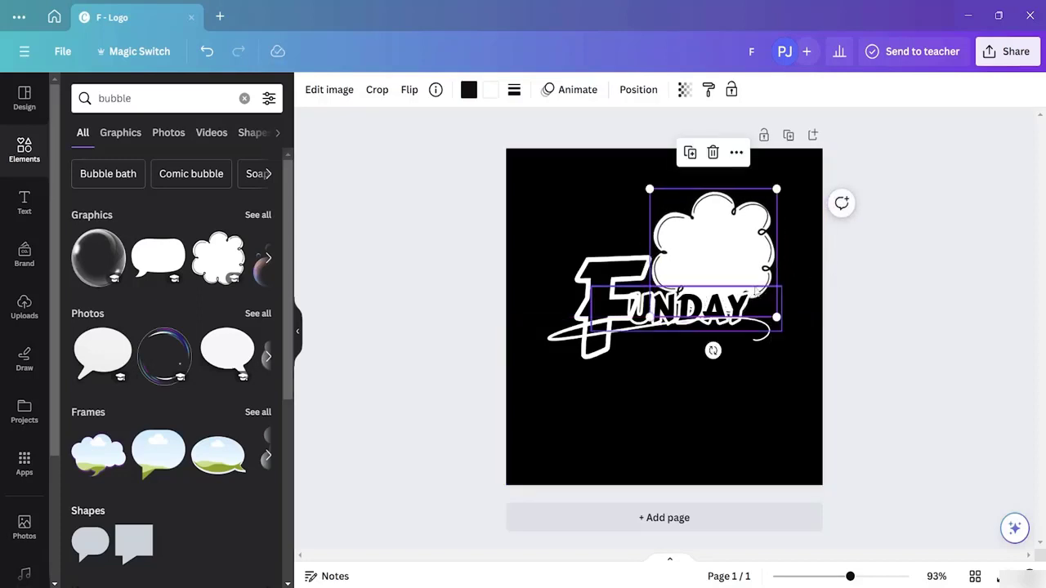
{"action": "mouse_move", "coordinate": [738, 241]}
{"action": "left_mouse_down"}
{"action": "mouse_move", "coordinate": [737, 293]}
{"action": "mouse_move", "coordinate": [731, 241]}
{"action": "mouse_move", "coordinate": [747, 231]}
{"action": "left_mouse_up"}
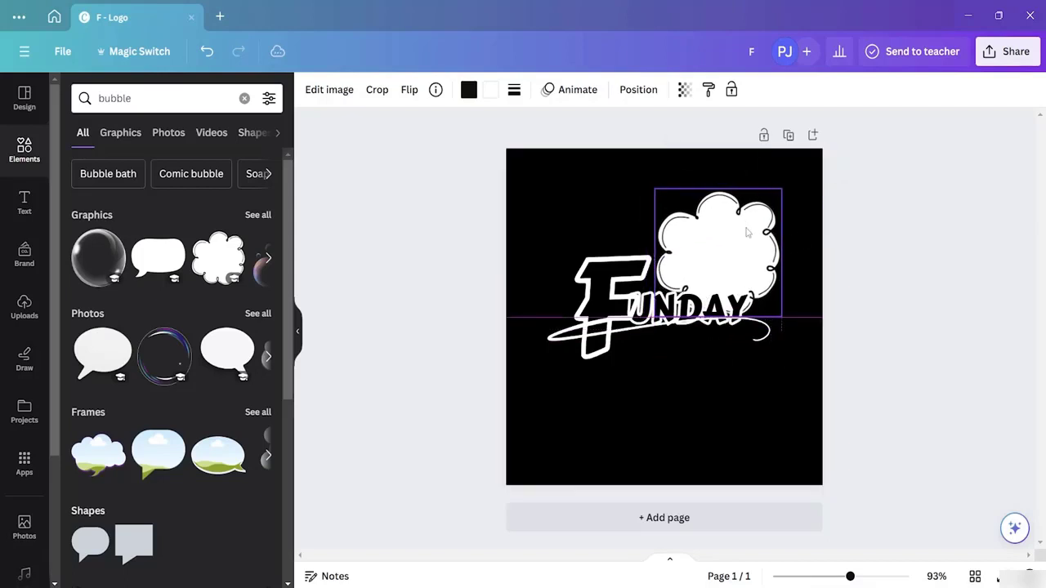
{"action": "left_click", "coordinate": [888, 244]}
- Recolour the bubble's black outline to the light red swatch from the default solid colours
{"action": "left_click", "coordinate": [718, 232]}
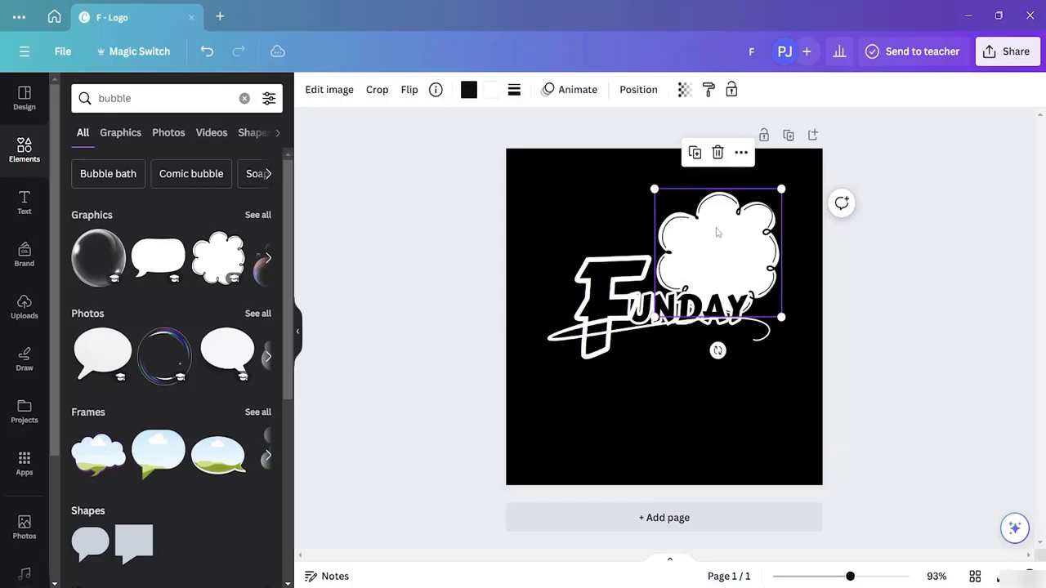
{"action": "left_click", "coordinate": [471, 89]}
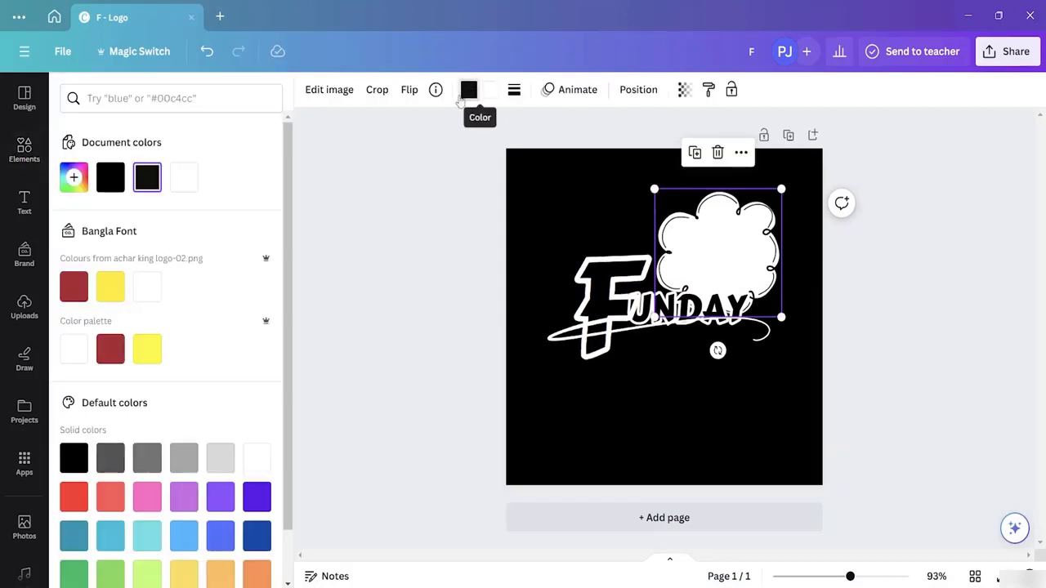
{"action": "left_click", "coordinate": [147, 298]}
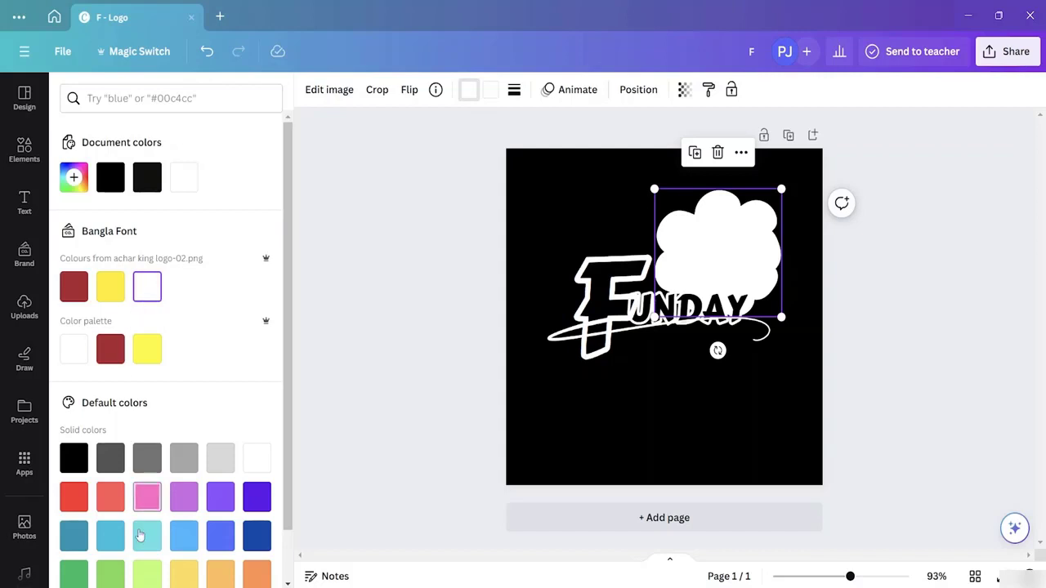
{"action": "left_click", "coordinate": [113, 500]}
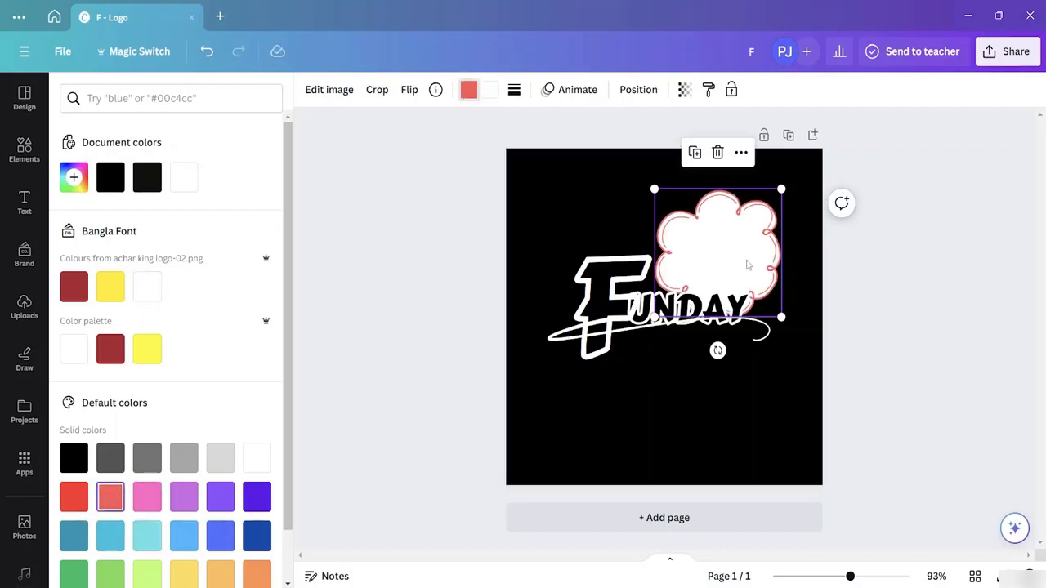
{"action": "left_click", "coordinate": [704, 421]}
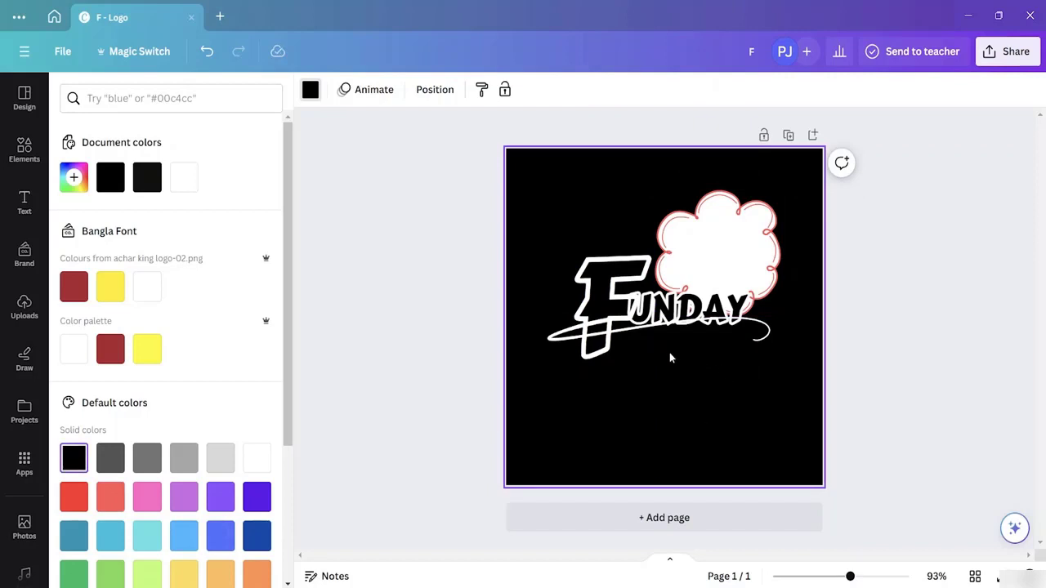
- Shrink the bubble from its upper-right corner so its right edge lines up with the end of UNDAY
{"action": "left_click", "coordinate": [733, 235]}
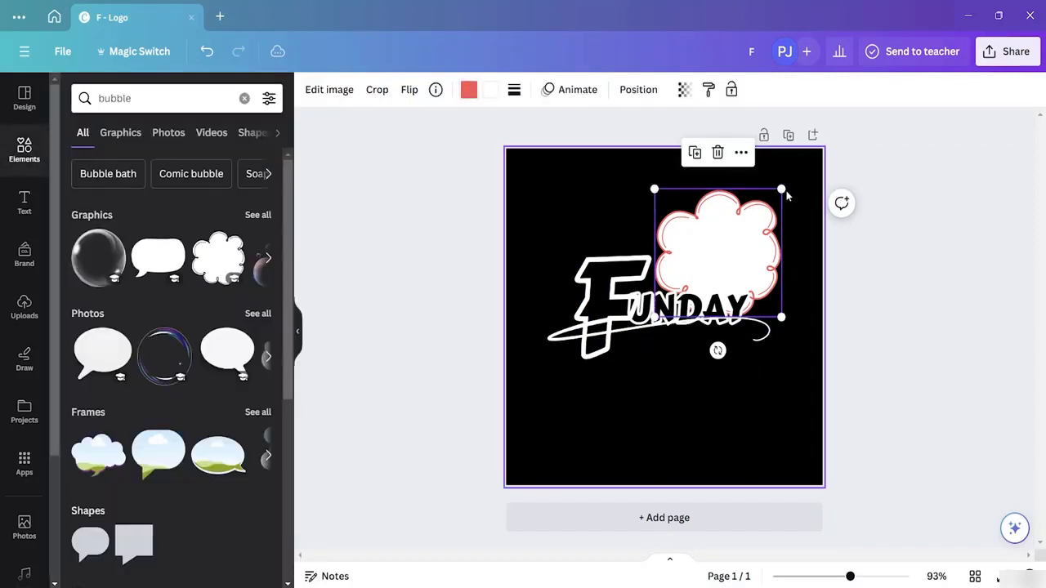
{"action": "left_click_drag", "start_coordinate": [780, 189], "coordinate": [750, 223]}
{"action": "left_click", "coordinate": [782, 224]}
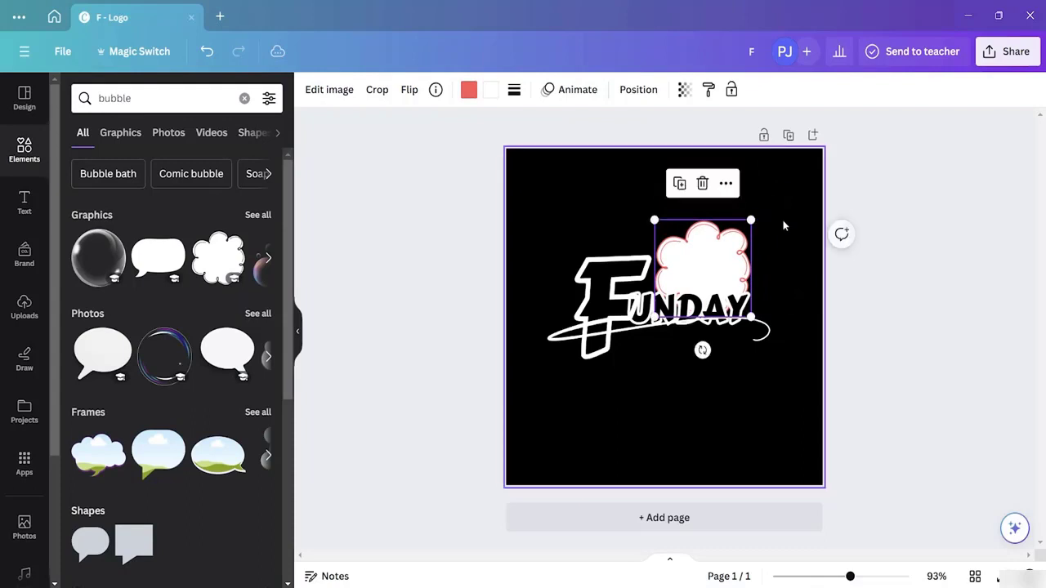
- Set the large F's text colour to the bright red default solid colour
{"action": "left_click", "coordinate": [587, 277]}
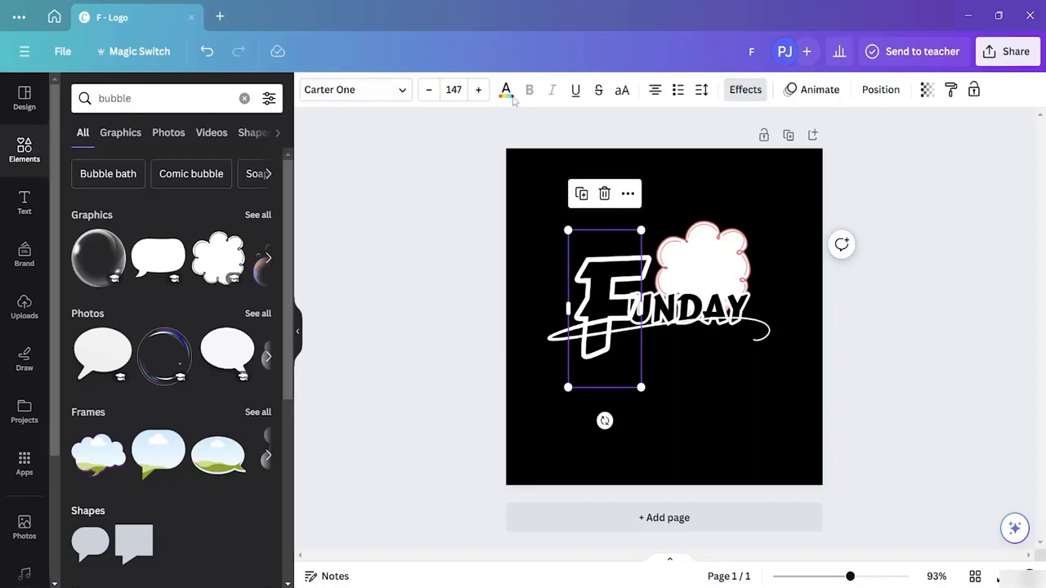
{"action": "left_click", "coordinate": [506, 92]}
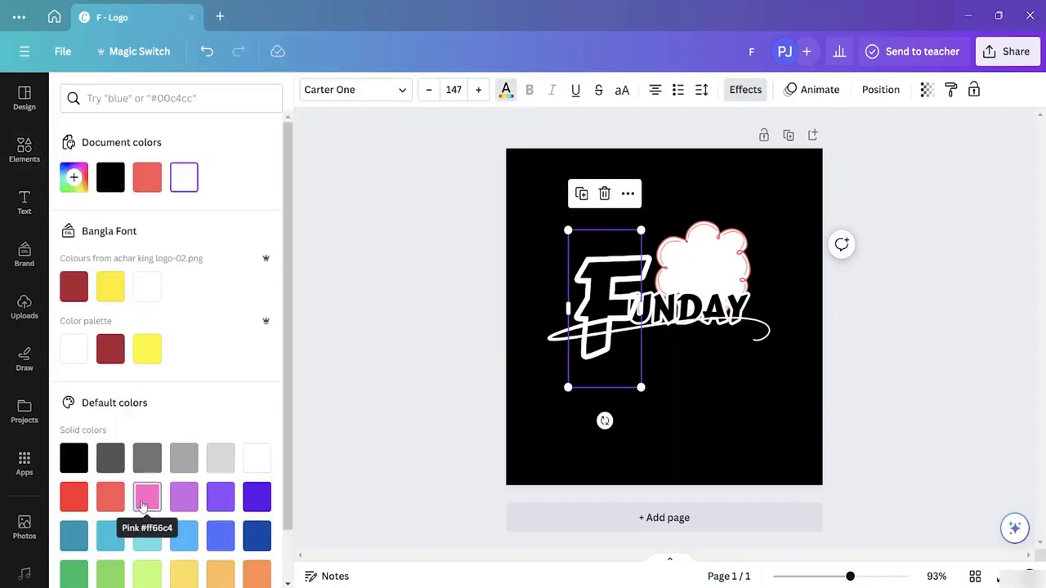
{"action": "left_click", "coordinate": [74, 496]}
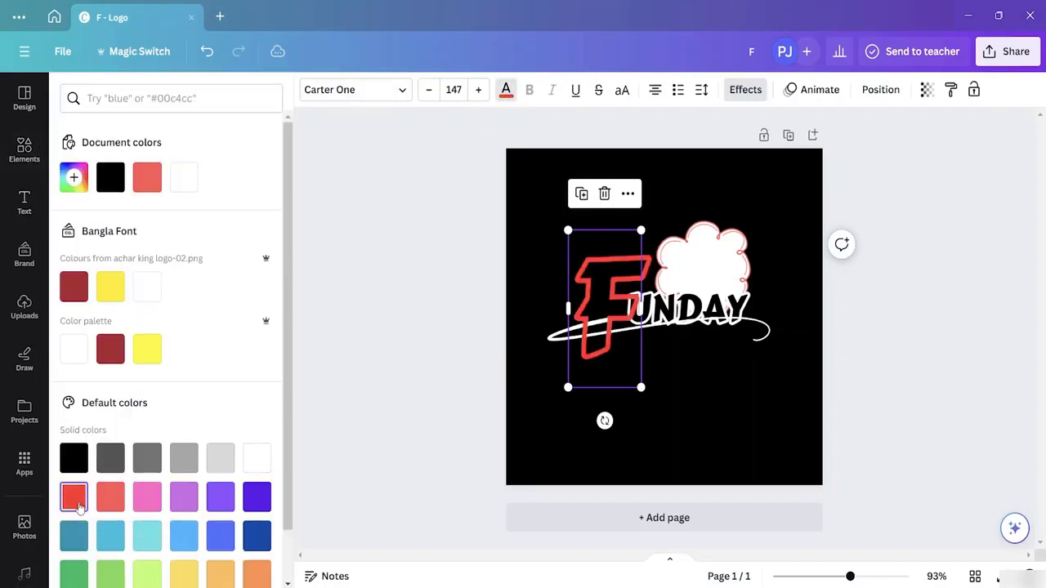
{"action": "left_click", "coordinate": [681, 367]}
- Try red and grey as the UNDAY text colour, and set it back to black
{"action": "left_click", "coordinate": [662, 309]}
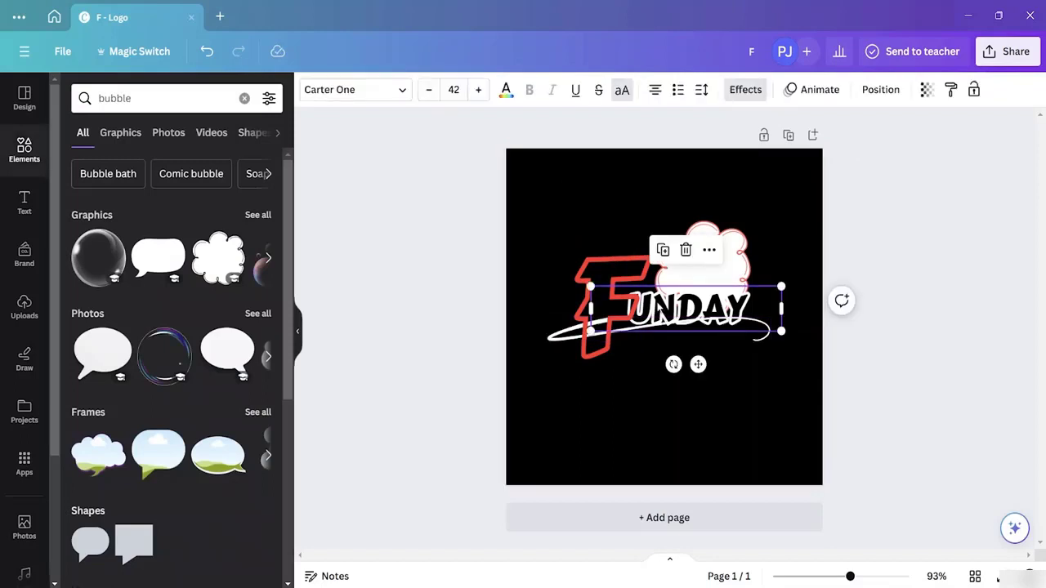
{"action": "left_click", "coordinate": [506, 91]}
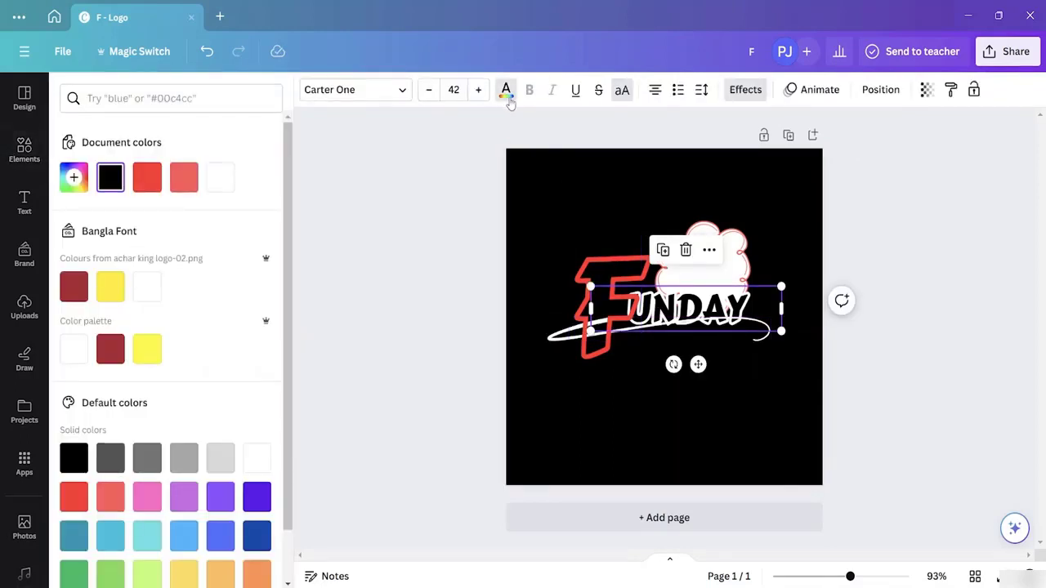
{"action": "left_click", "coordinate": [147, 176]}
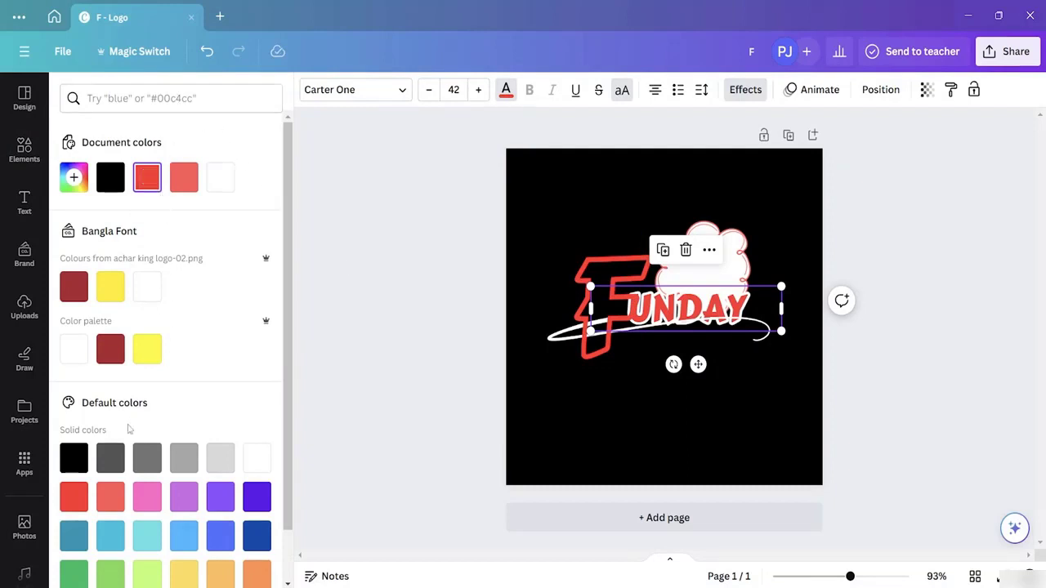
{"action": "left_click", "coordinate": [187, 463]}
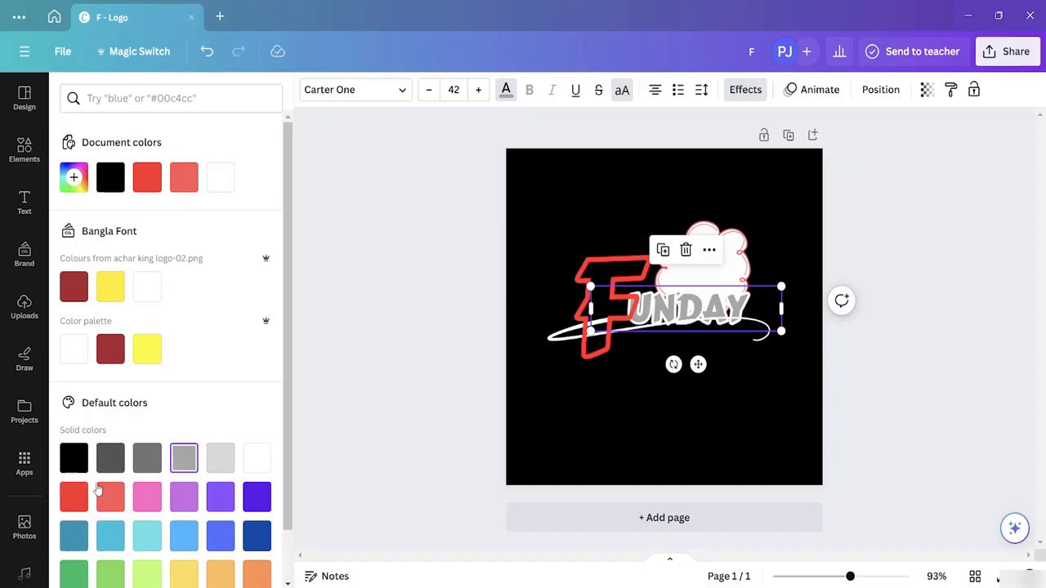
{"action": "left_click", "coordinate": [80, 468]}
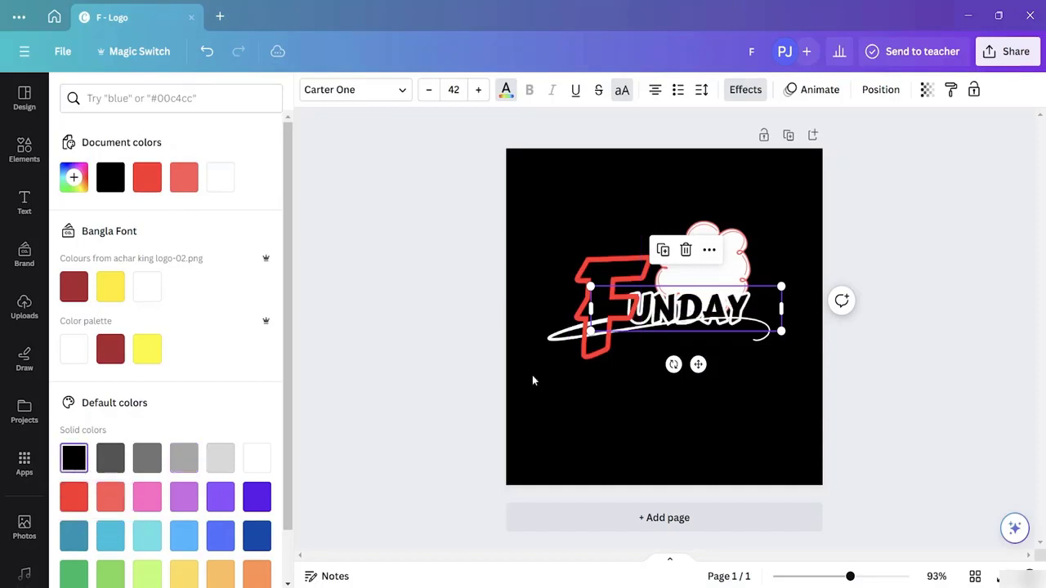
- Recolour the white swoosh under the lettering to the bright red #ff3131 from the document colours
{"action": "left_click", "coordinate": [433, 398]}
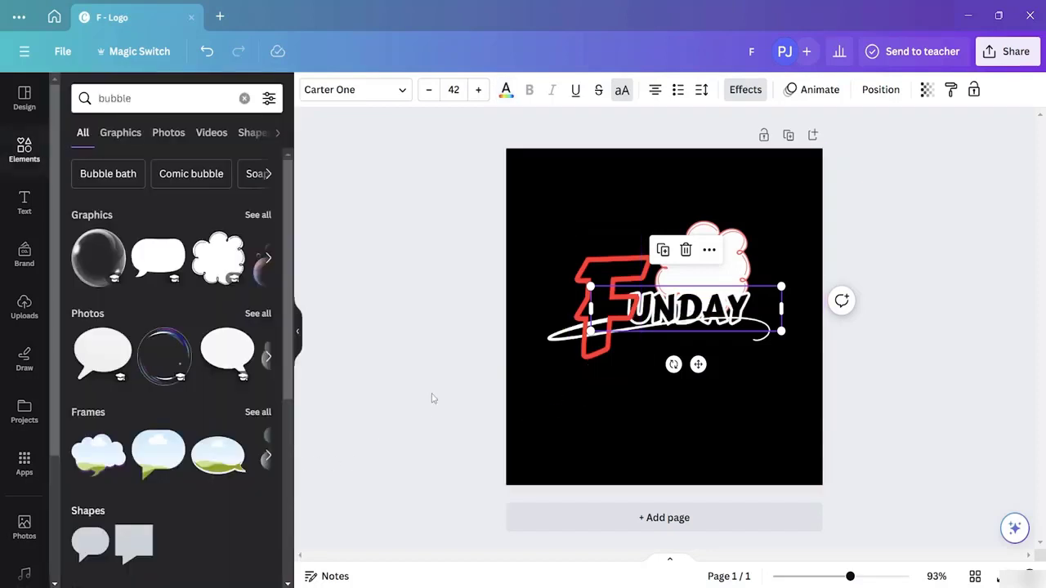
{"action": "left_click", "coordinate": [555, 348]}
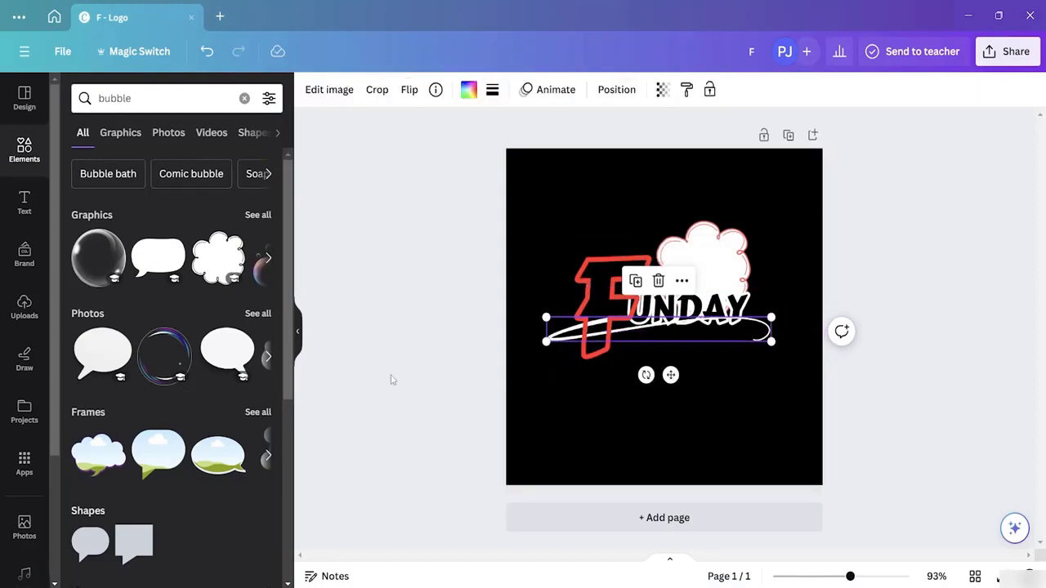
{"action": "left_click", "coordinate": [469, 90]}
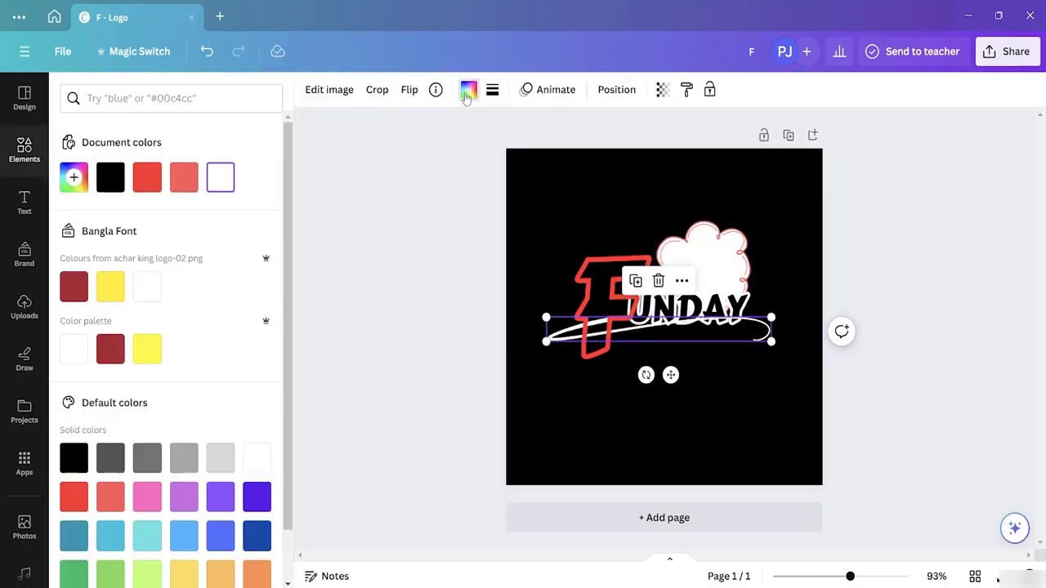
{"action": "left_click", "coordinate": [158, 187]}
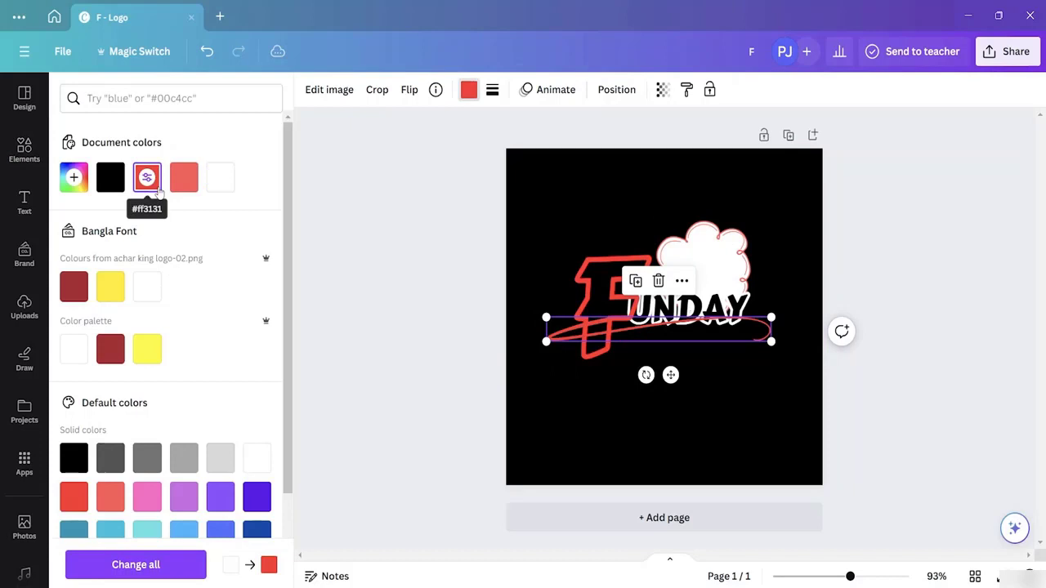
{"action": "left_click", "coordinate": [739, 433]}
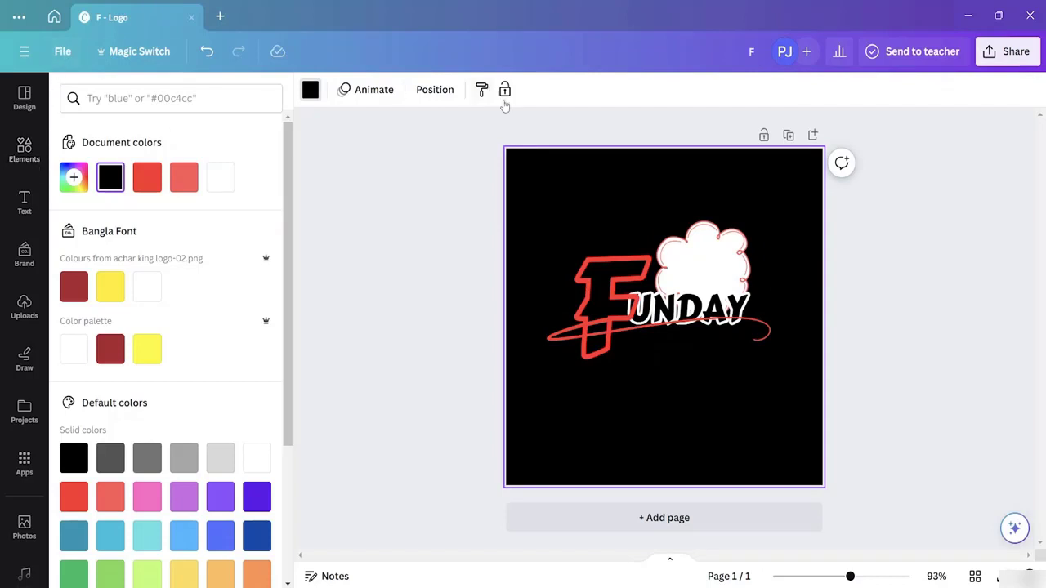
{"action": "left_click", "coordinate": [430, 179]}
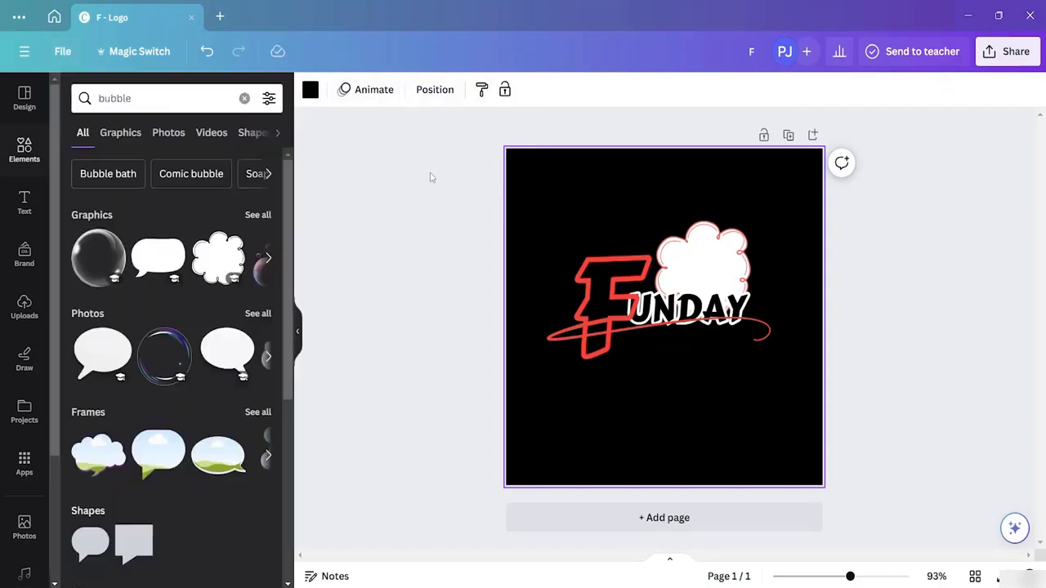
- Examine the text effect options applied to the large F
{"action": "left_click", "coordinate": [638, 271]}
{"action": "left_click", "coordinate": [702, 166]}
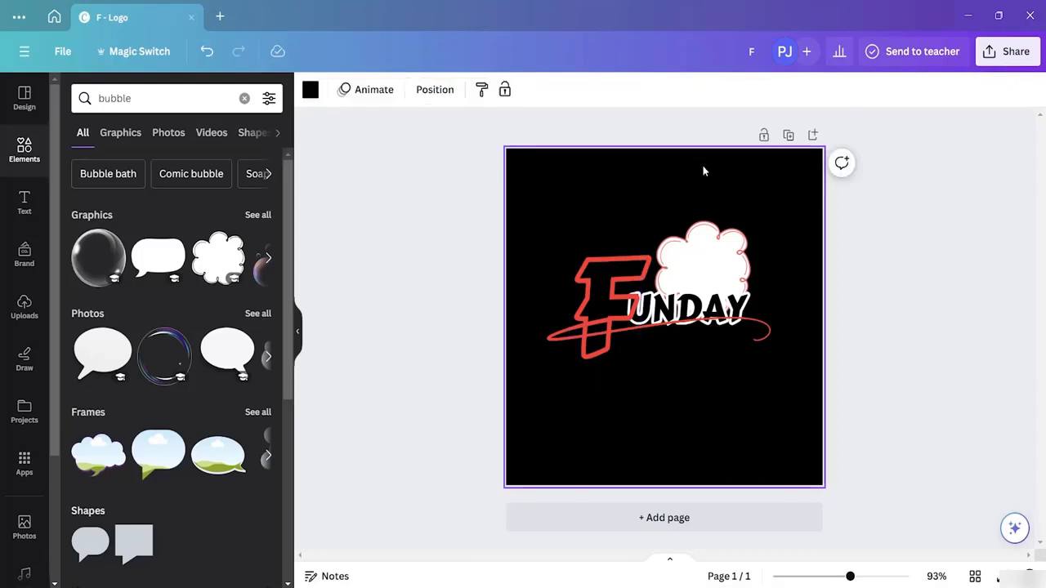
{"action": "left_click", "coordinate": [595, 258]}
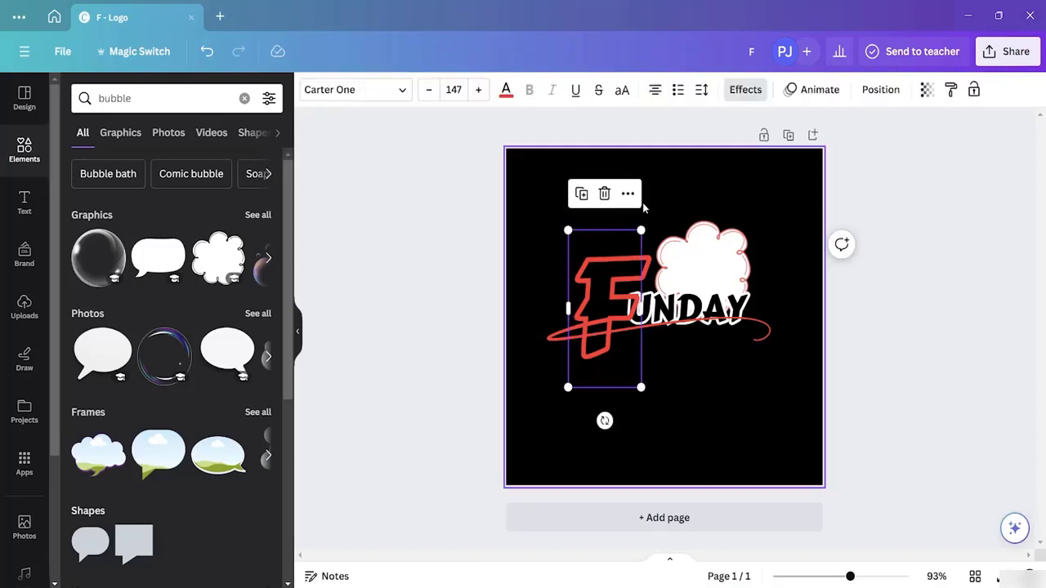
{"action": "left_click", "coordinate": [751, 92]}
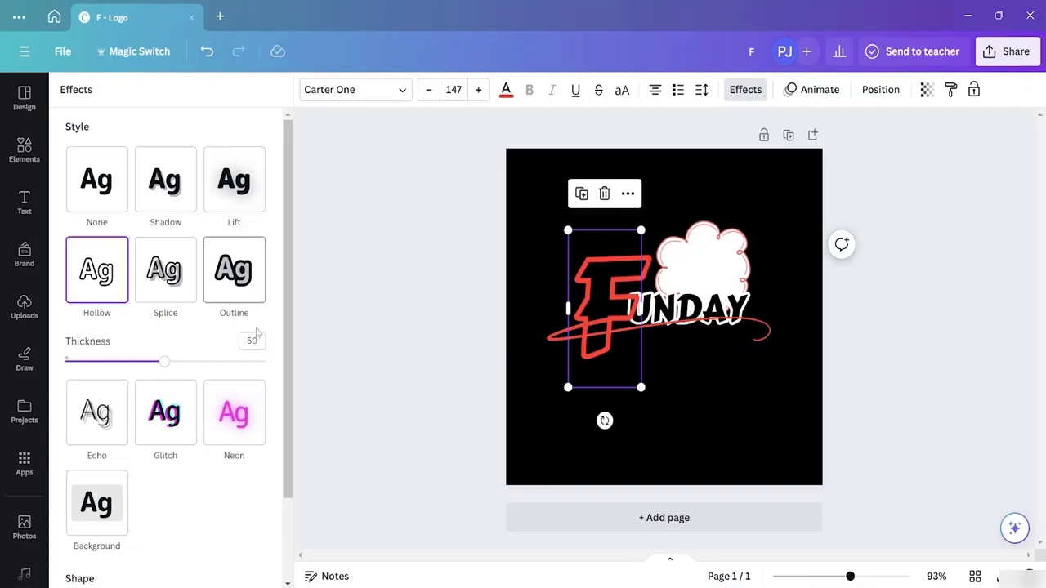
{"action": "scroll", "coordinate": [260, 392], "scroll_direction": "down", "scroll_amount": 3}
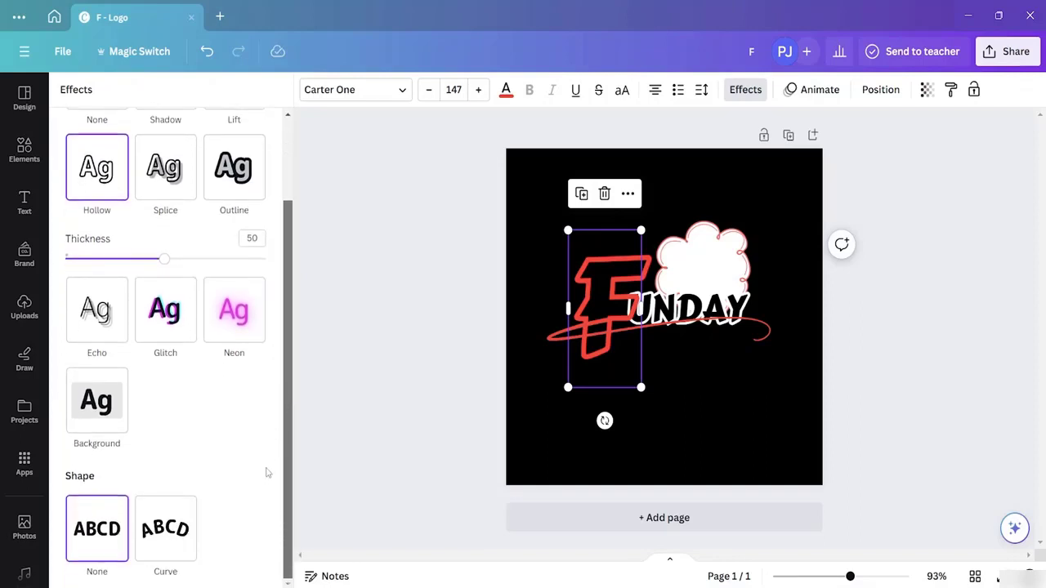
{"action": "scroll", "coordinate": [266, 472], "scroll_direction": "up", "scroll_amount": 3}
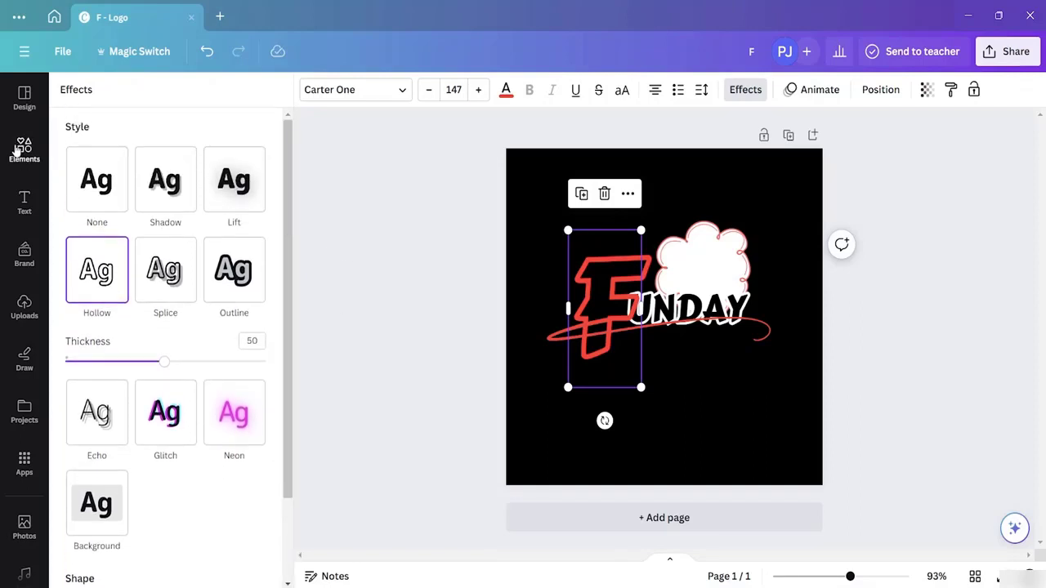
- Group the F, UNDAY, the bubble and the swoosh into one object
{"action": "left_click", "coordinate": [728, 202]}
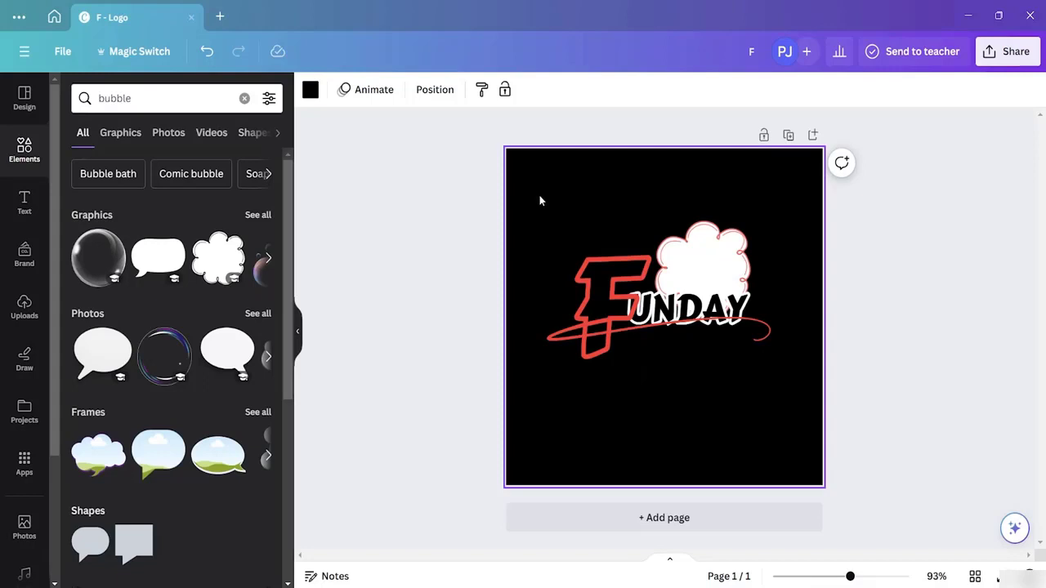
{"action": "left_click_drag", "start_coordinate": [539, 197], "coordinate": [796, 431]}
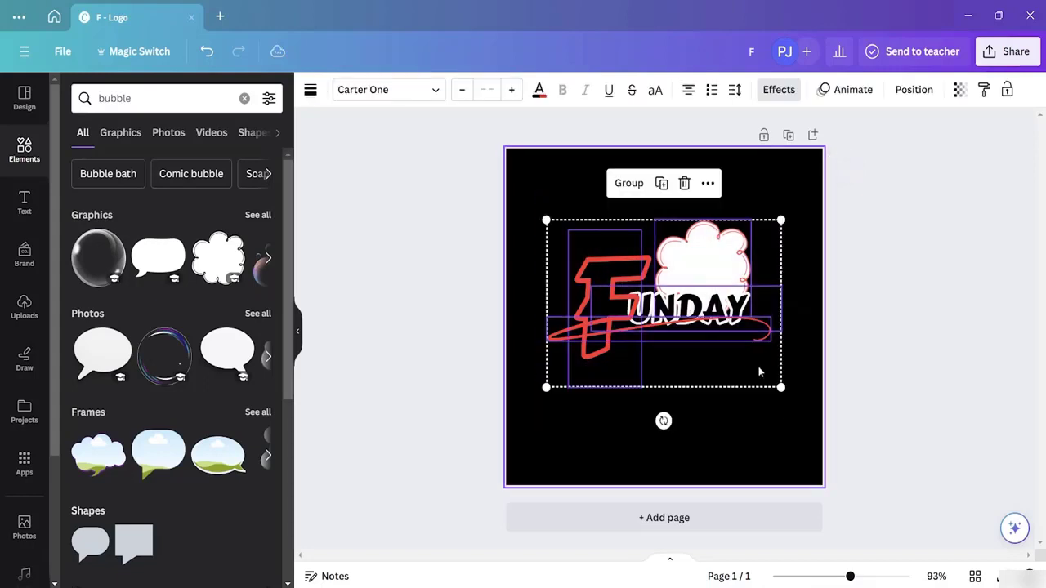
{"action": "left_click", "coordinate": [630, 183]}
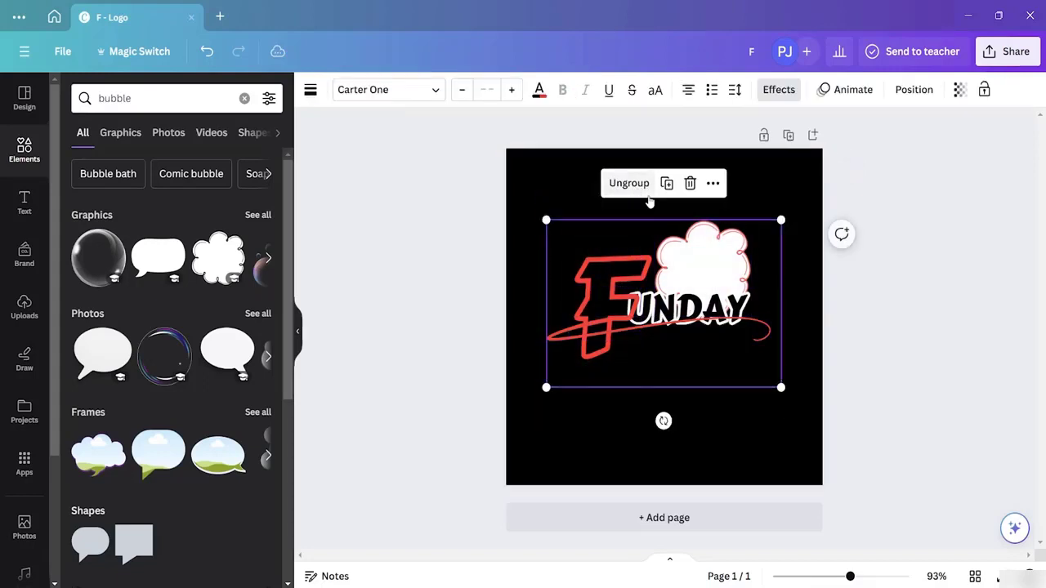
{"action": "left_click", "coordinate": [792, 185]}
- Enlarge the grouped logo slightly from its lower-right corner and centre it horizontally on the page
{"action": "mouse_move", "coordinate": [687, 262]}
{"action": "left_mouse_down"}
{"action": "mouse_move", "coordinate": [694, 274]}
{"action": "mouse_move", "coordinate": [686, 268]}
{"action": "left_mouse_up"}
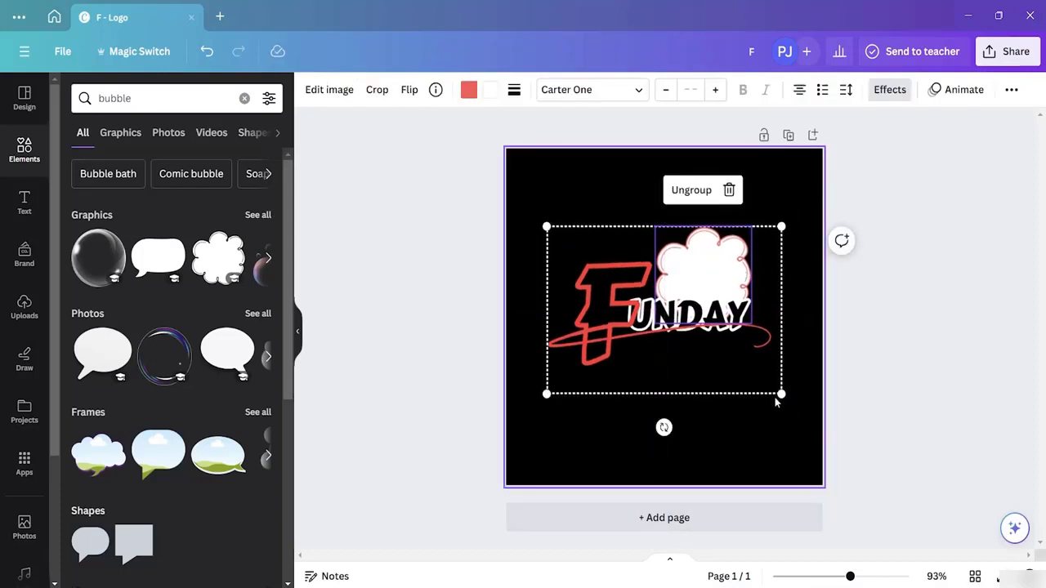
{"action": "left_click_drag", "start_coordinate": [781, 394], "coordinate": [805, 410]}
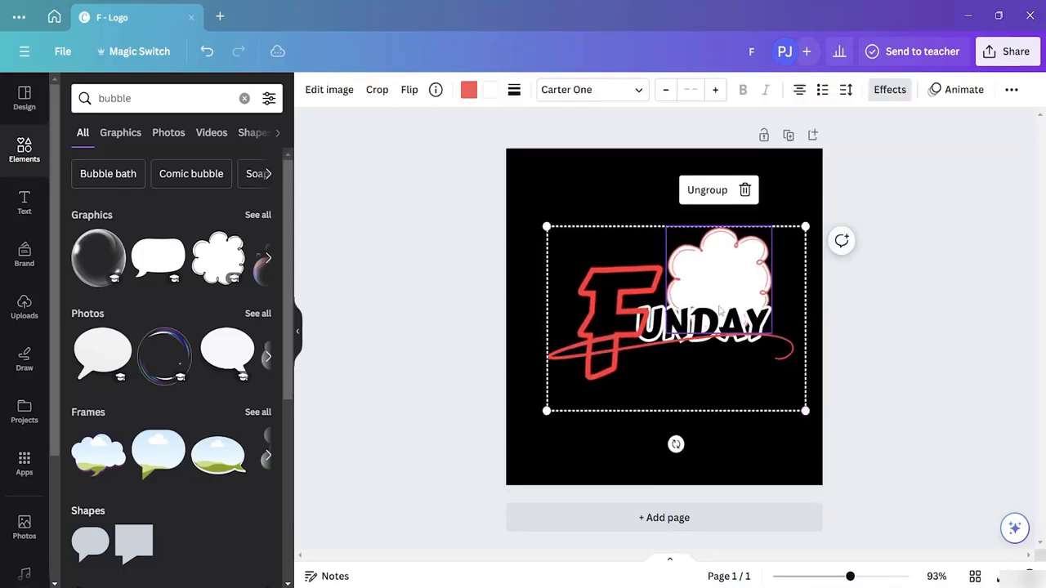
{"action": "left_click_drag", "start_coordinate": [719, 309], "coordinate": [707, 307]}
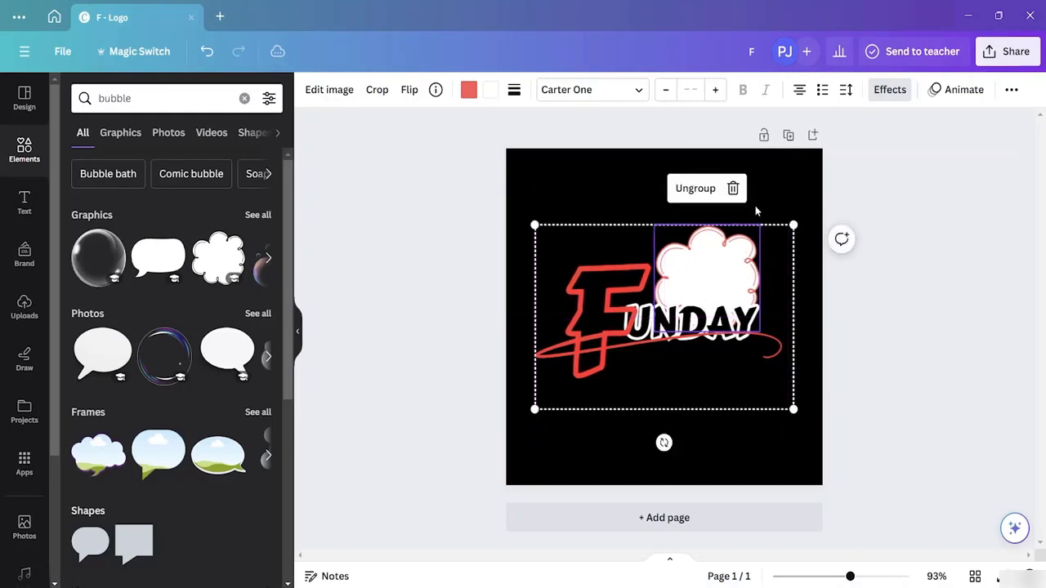
{"action": "left_click", "coordinate": [768, 187]}
{"action": "left_click", "coordinate": [710, 278]}
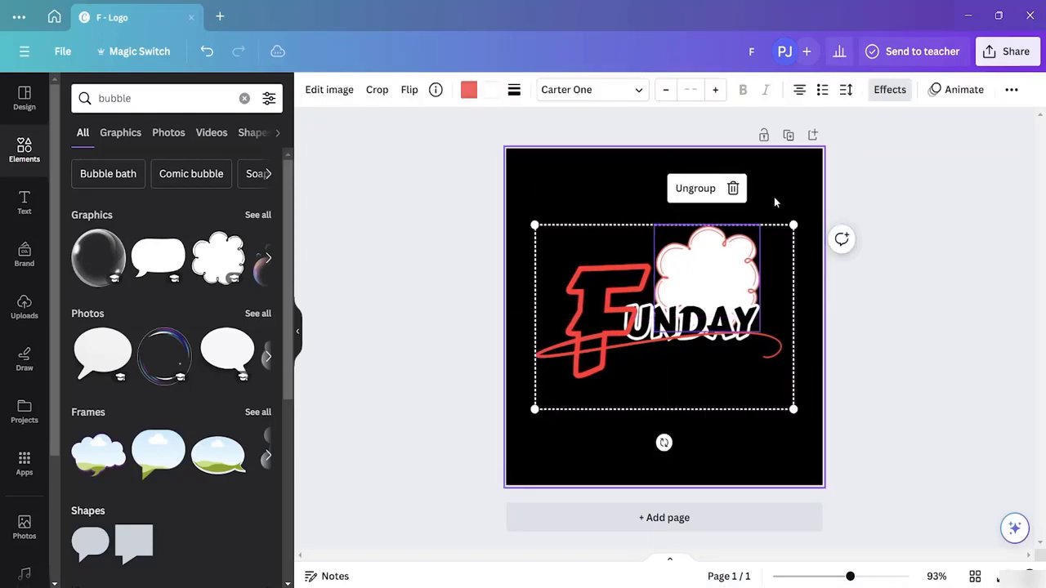
- Add a second page below the logo page
{"action": "left_click", "coordinate": [687, 518]}
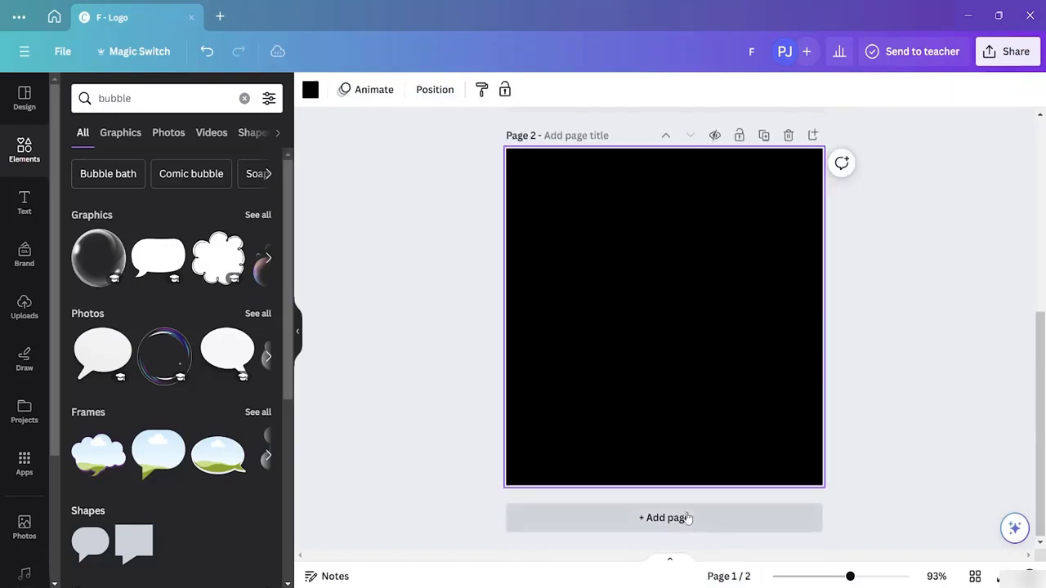
{"action": "key", "text": "ctrl+v"}
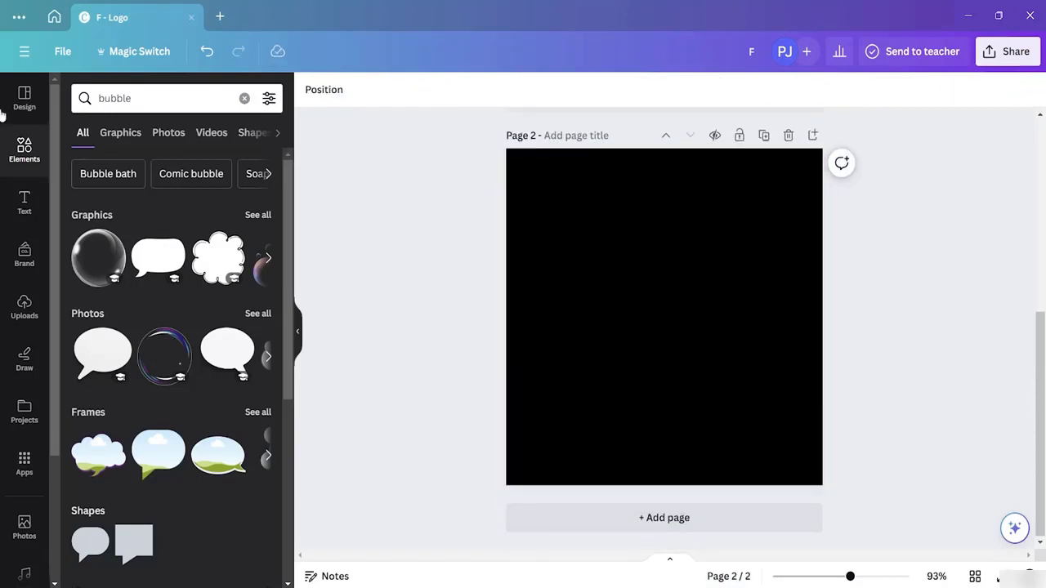
{"action": "left_click", "coordinate": [23, 203]}
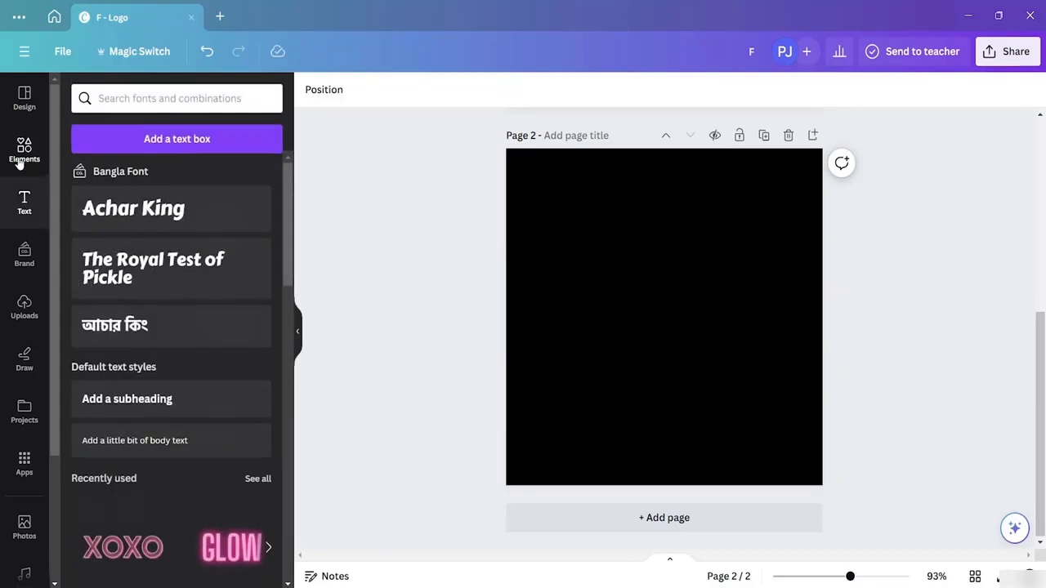
{"action": "left_click", "coordinate": [22, 156]}
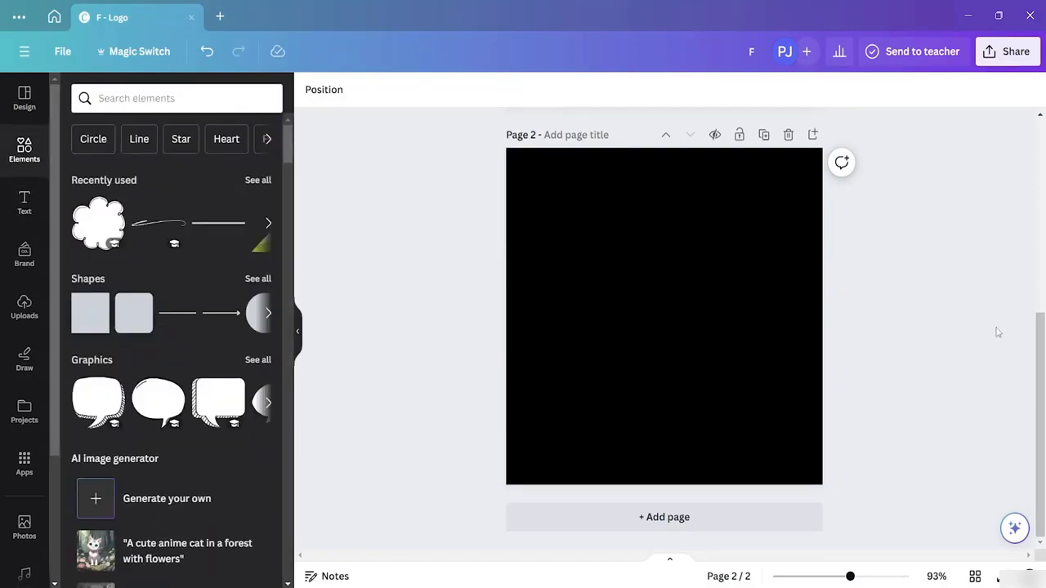
{"action": "left_click_drag", "start_coordinate": [1037, 363], "coordinate": [1042, 134]}
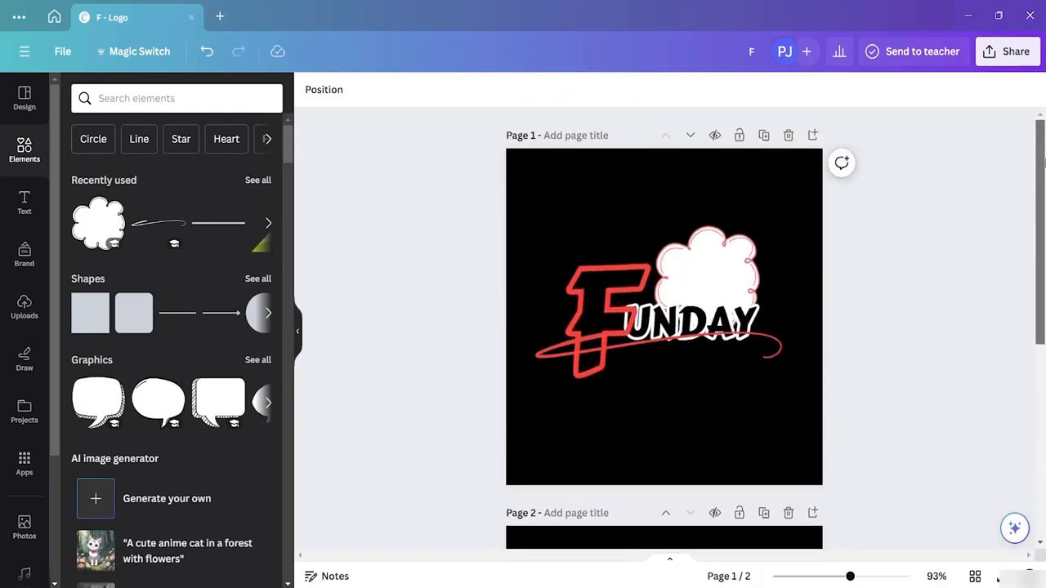
{"action": "left_click", "coordinate": [653, 323]}
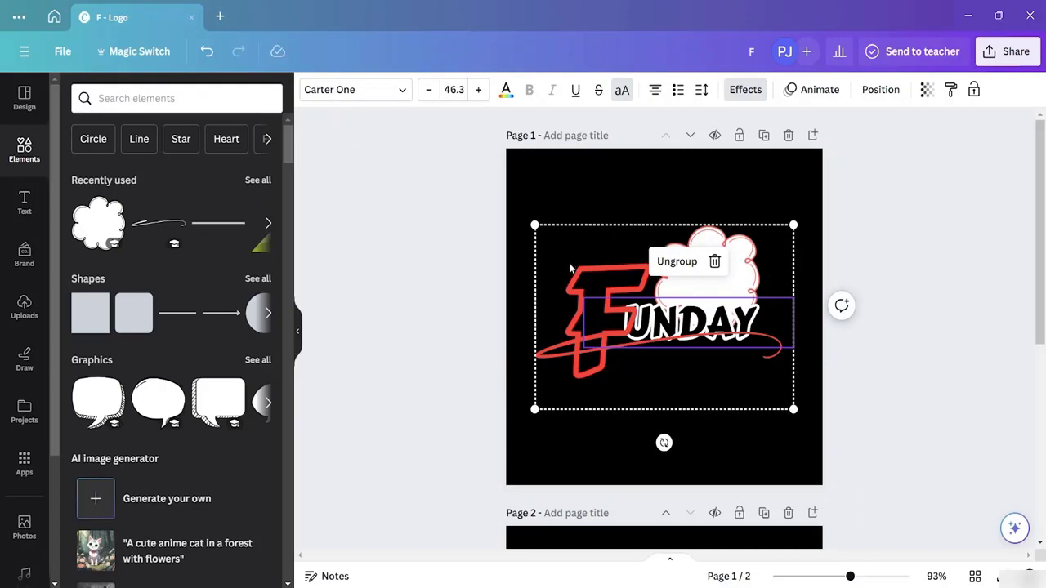
{"action": "left_click", "coordinate": [624, 292]}
{"action": "left_click", "coordinate": [424, 222]}
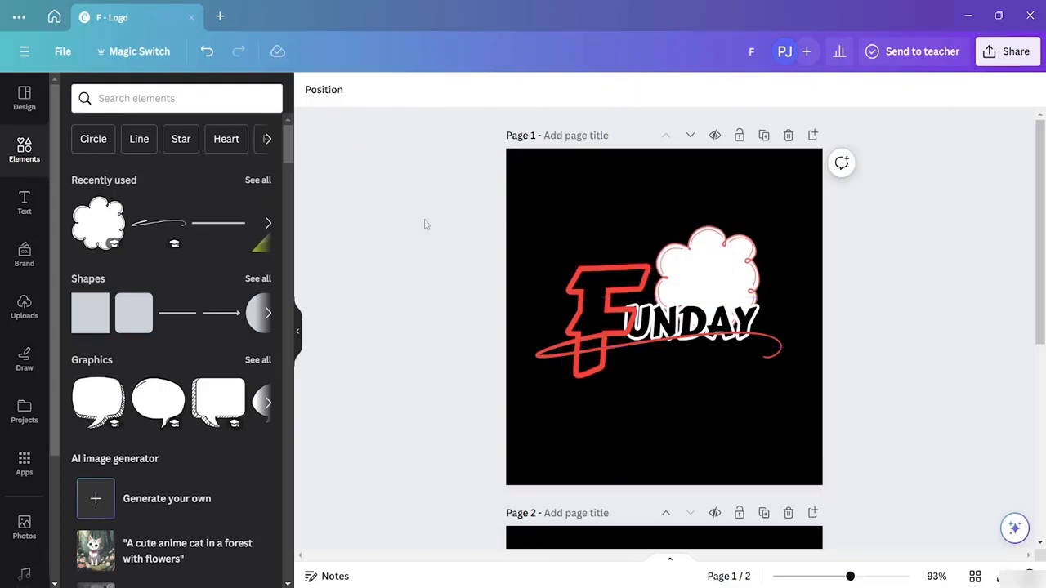
{"action": "left_click", "coordinate": [742, 283]}
{"action": "left_click", "coordinate": [910, 319]}
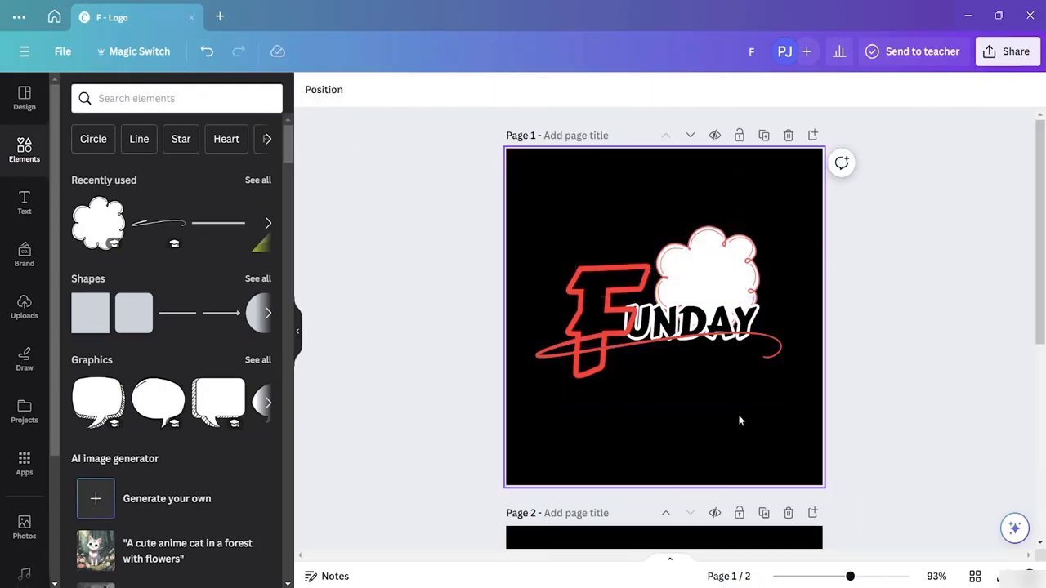
{"action": "scroll", "coordinate": [738, 420], "scroll_direction": "down", "scroll_amount": 3}
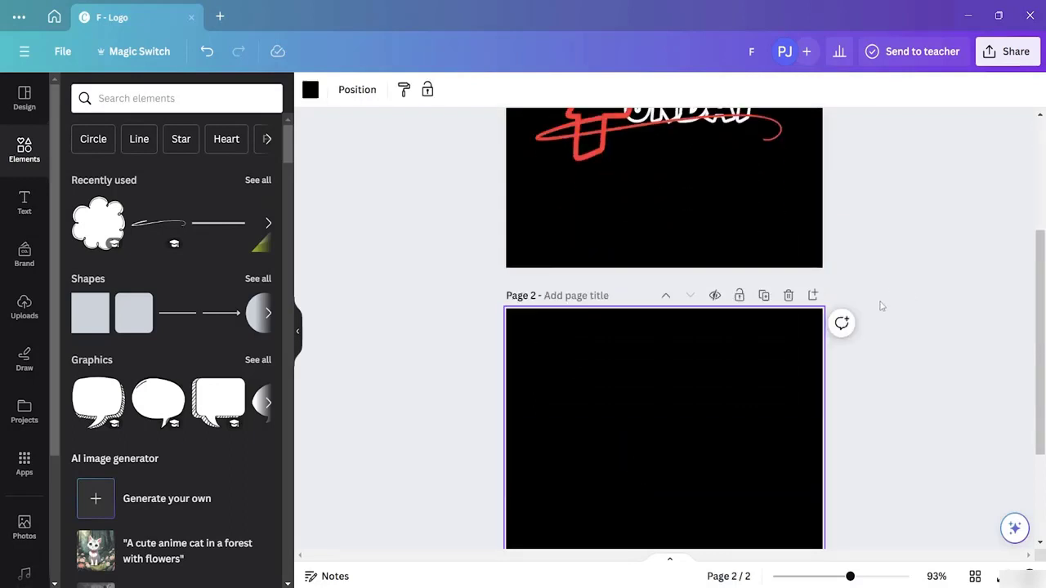
{"action": "scroll", "coordinate": [771, 343], "scroll_direction": "up", "scroll_amount": 3}
- Examine the effect style, thickness, colour and shape settings of the UNDAY text on the first page
{"action": "left_click", "coordinate": [726, 253]}
{"action": "left_click", "coordinate": [726, 253]}
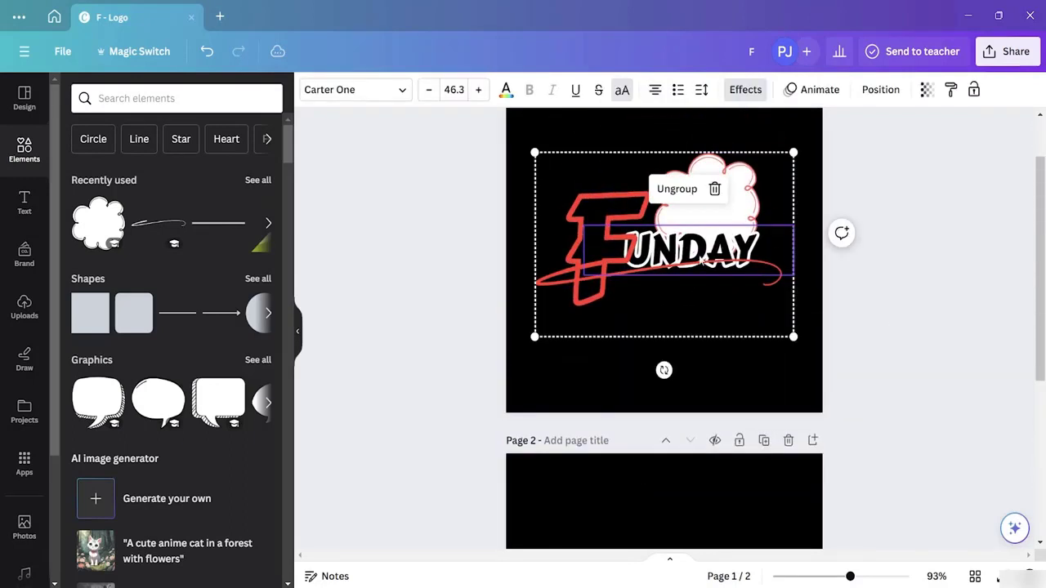
{"action": "left_click", "coordinate": [744, 91]}
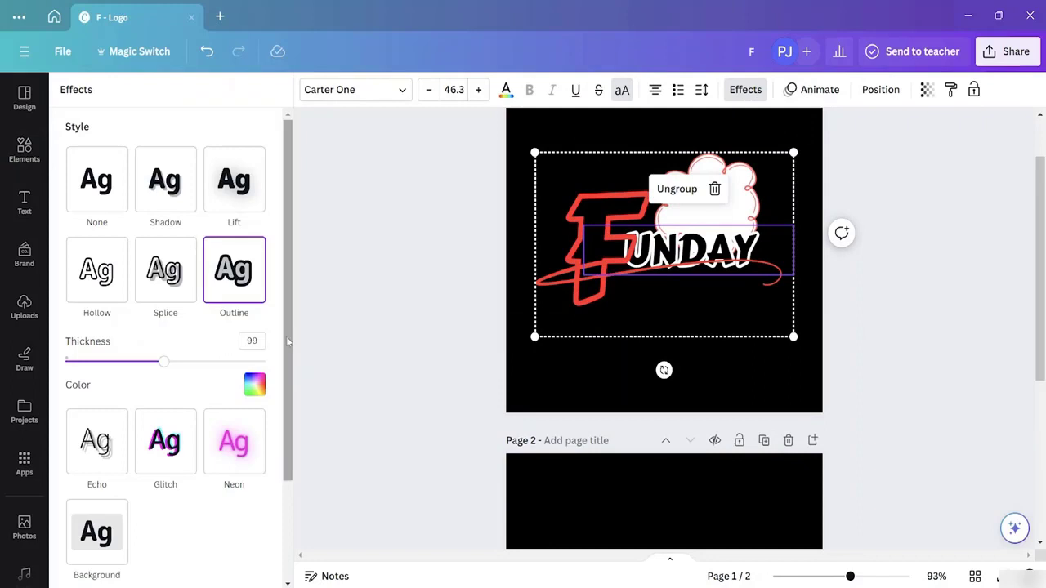
{"action": "scroll", "coordinate": [275, 423], "scroll_direction": "down", "scroll_amount": 2}
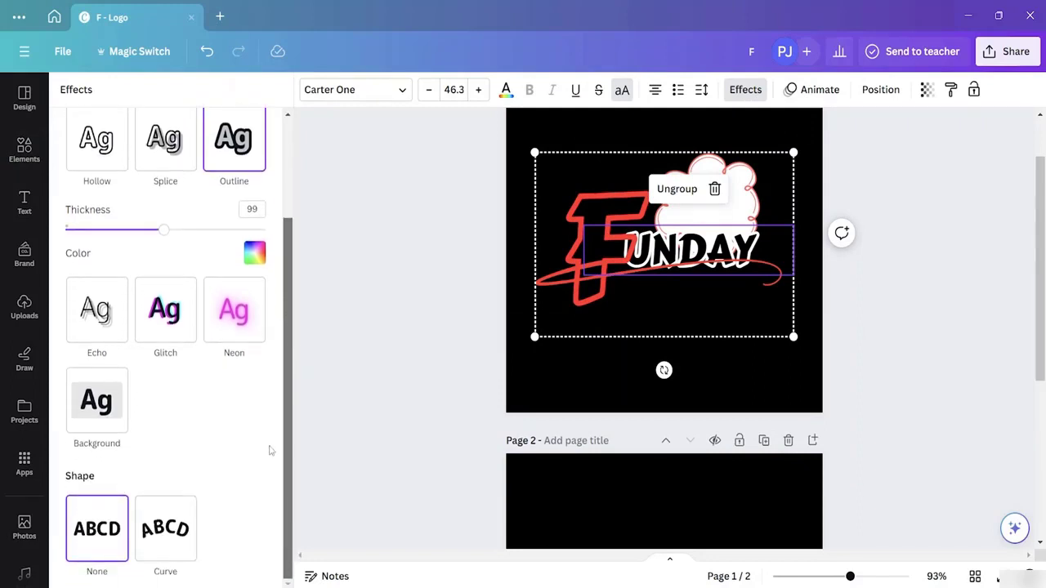
{"action": "scroll", "coordinate": [270, 449], "scroll_direction": "up", "scroll_amount": 2}
- Apply the Hoodie 1 smartmockup to the bubble graphic inside the logo group
{"action": "left_click", "coordinate": [732, 198]}
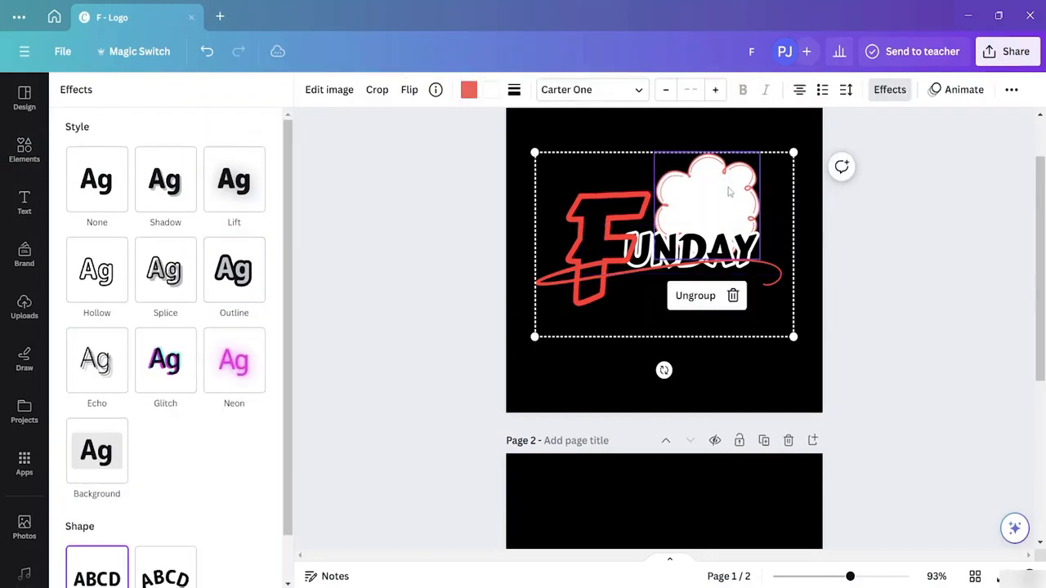
{"action": "left_click", "coordinate": [331, 91]}
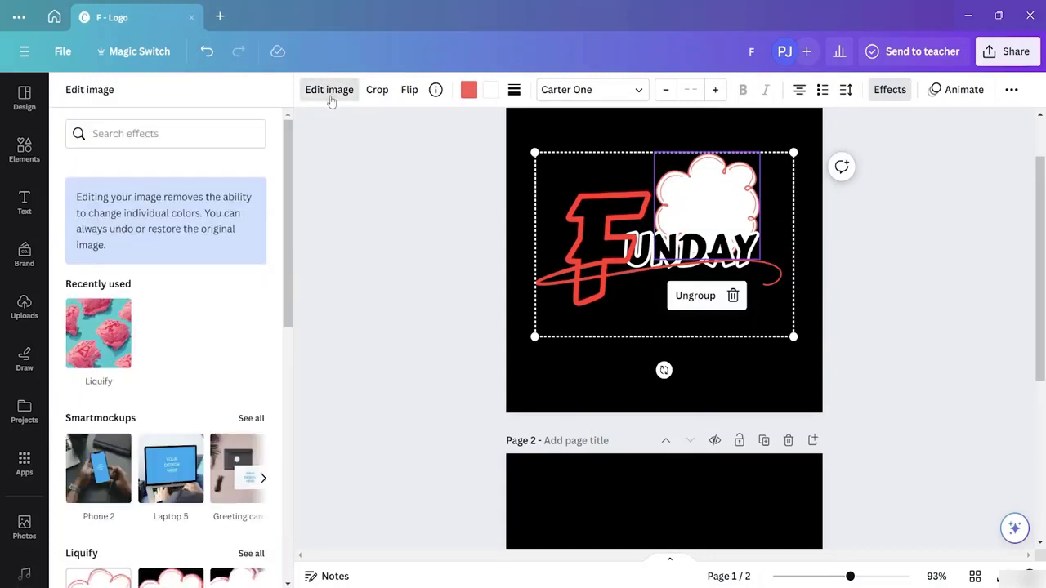
{"action": "left_click", "coordinate": [253, 421]}
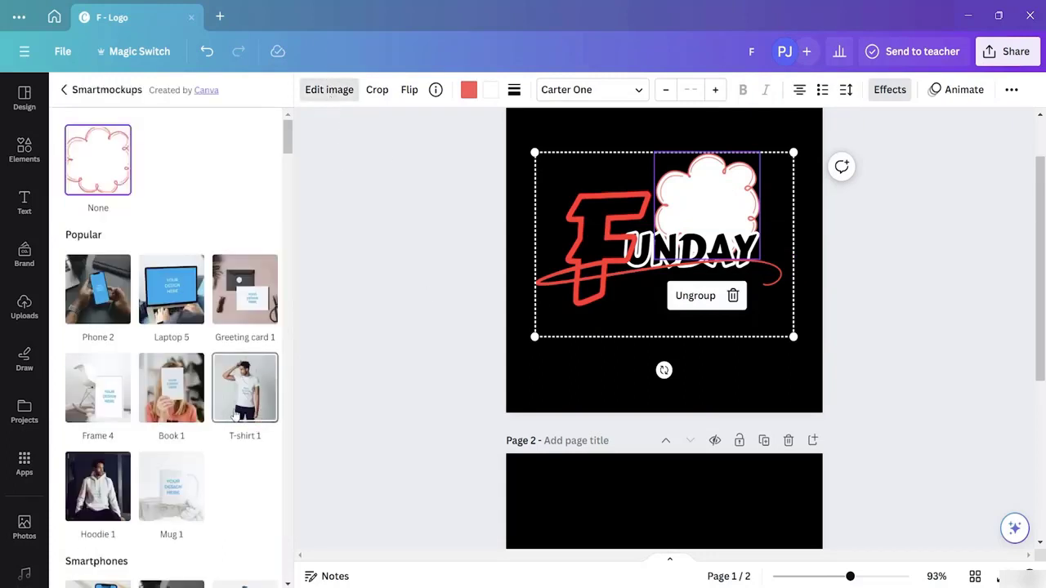
{"action": "scroll", "coordinate": [238, 414], "scroll_direction": "down", "scroll_amount": 3}
{"action": "left_click", "coordinate": [108, 283]}
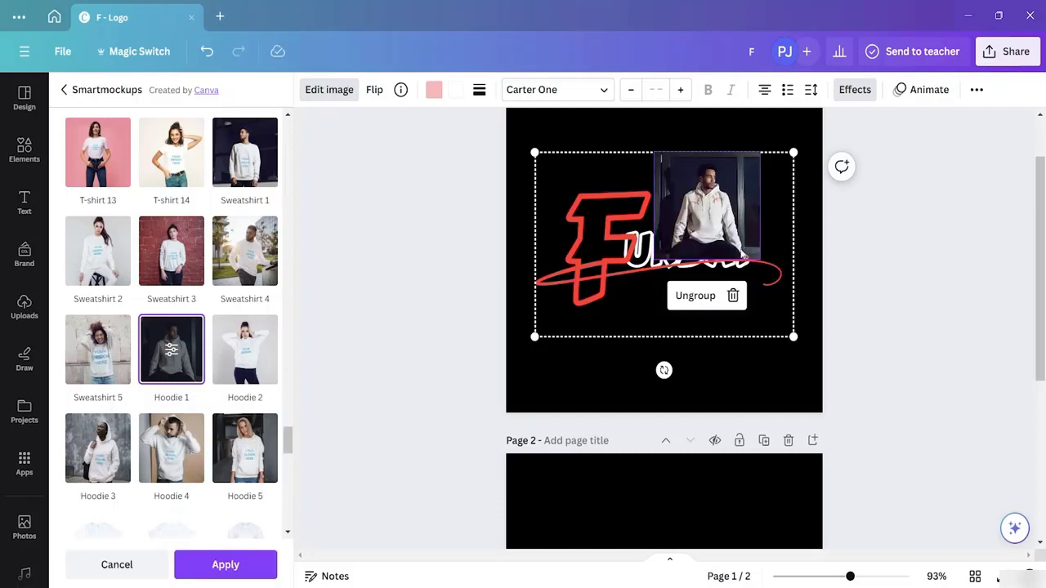
{"action": "left_click", "coordinate": [733, 245]}
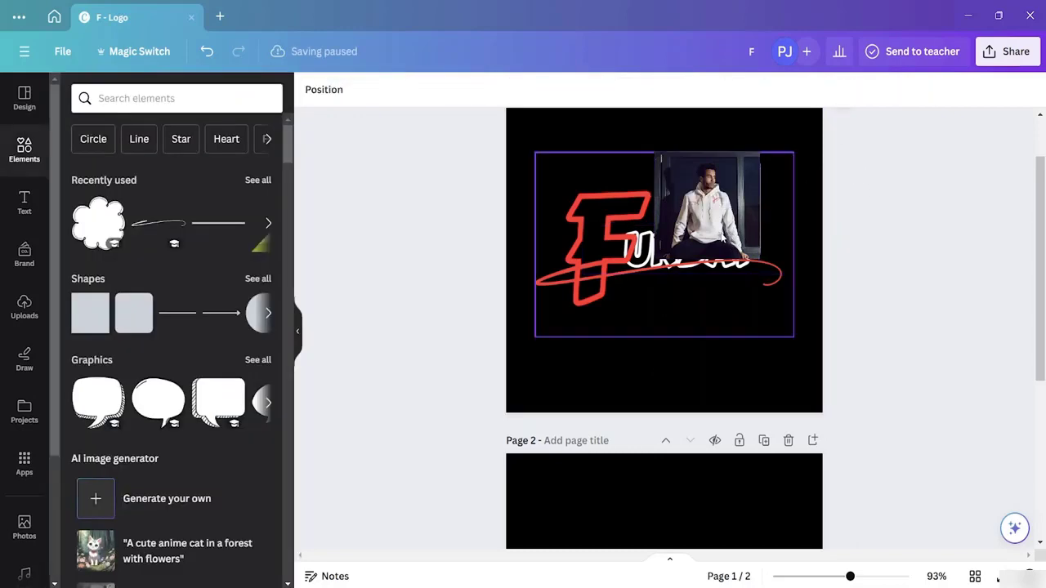
- Move the logo group slightly down the first page and delete the hoodie mockup image from it
{"action": "left_click_drag", "start_coordinate": [742, 184], "coordinate": [736, 199]}
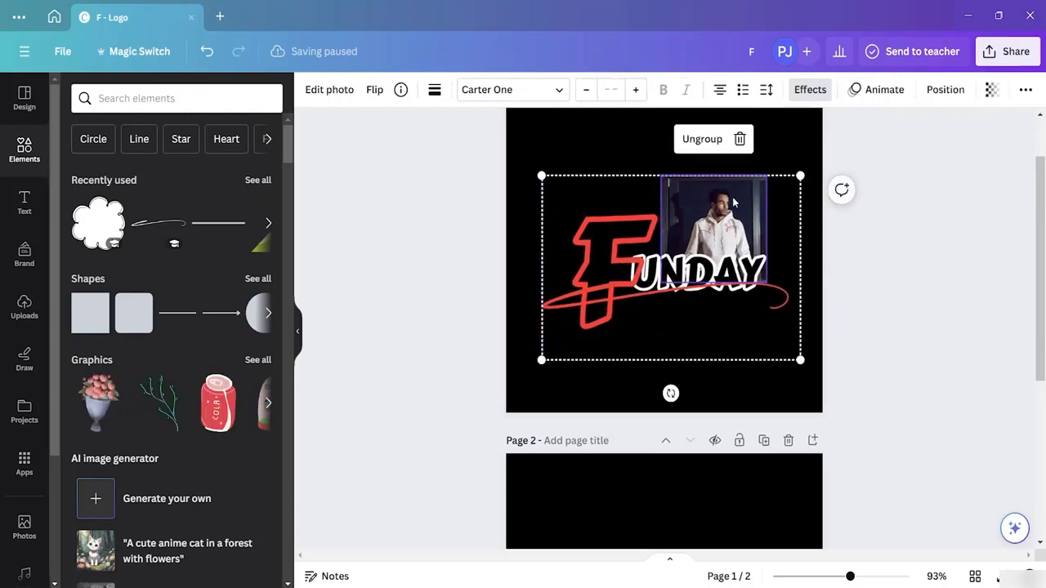
{"action": "double_click", "coordinate": [743, 196]}
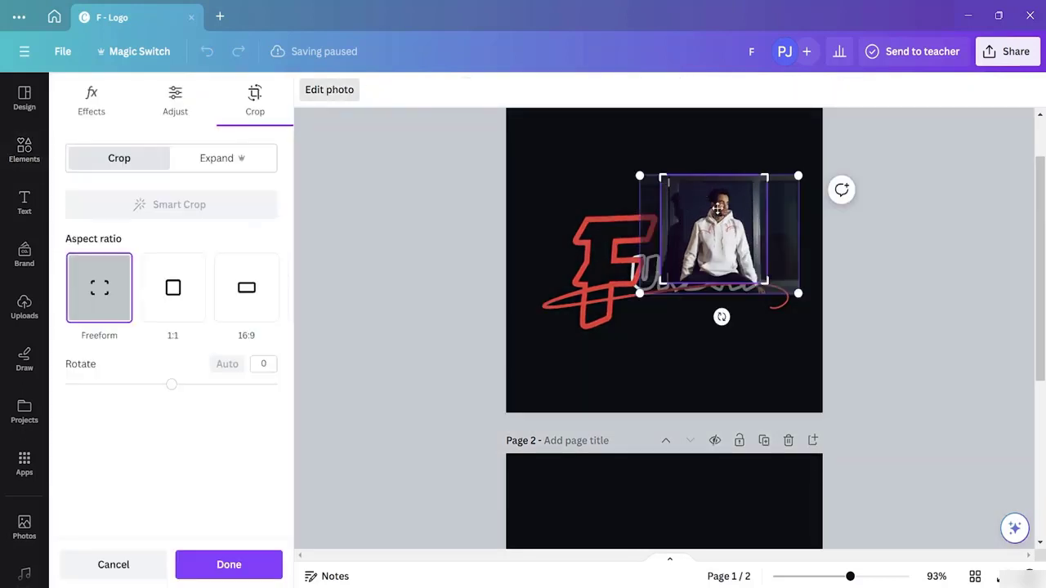
{"action": "key", "text": "Delete"}
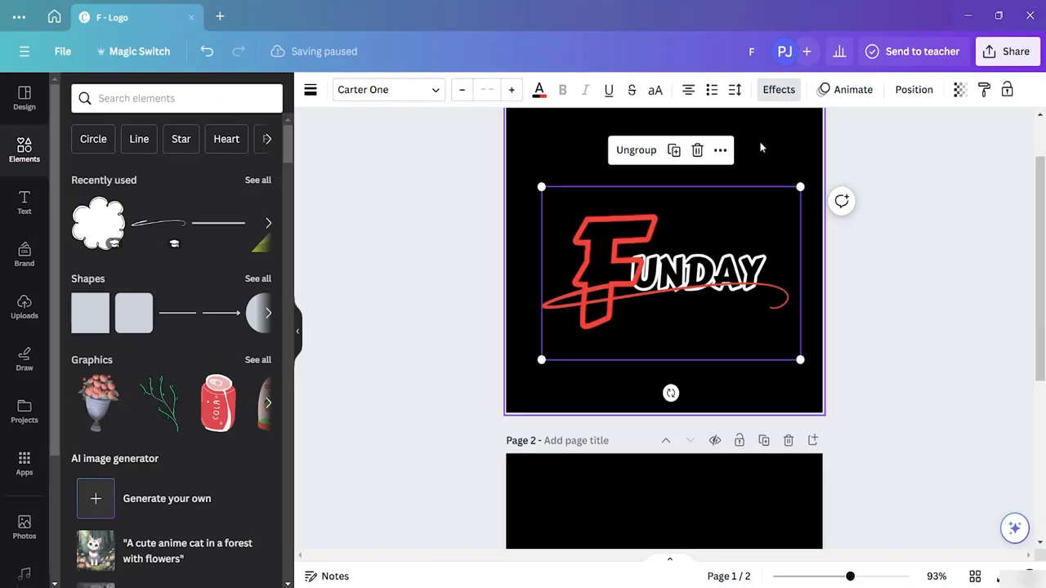
- Undo the recent changes back to the plain white bubble graphic in the logo group, before the hoodie mockup
{"action": "key", "text": "ctrl+z"}
{"action": "key", "text": "ctrl+z"}
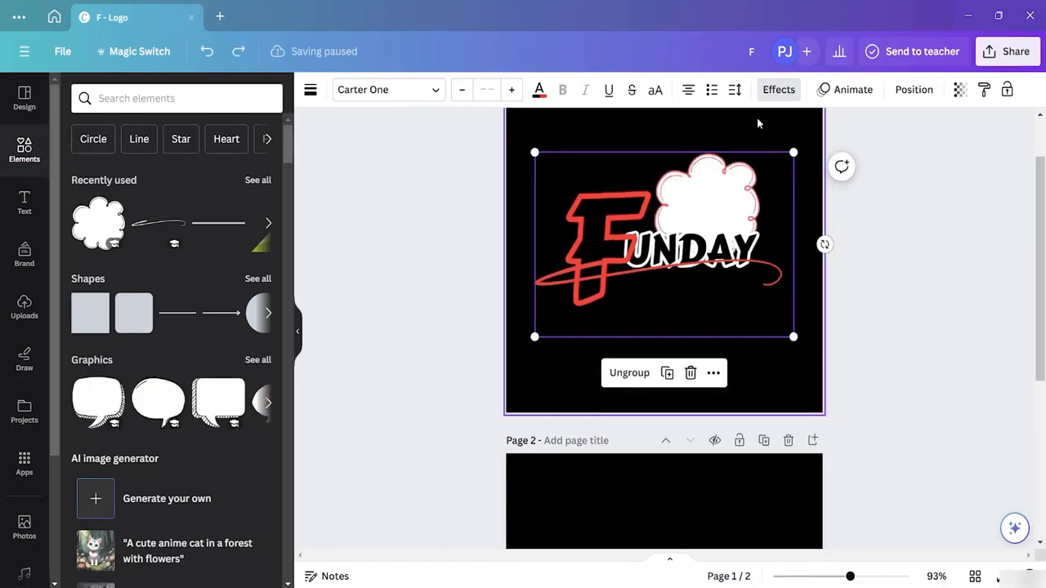
{"action": "left_click", "coordinate": [760, 141]}
{"action": "scroll", "coordinate": [775, 229], "scroll_direction": "down", "scroll_amount": 3}
{"action": "scroll", "coordinate": [735, 281], "scroll_direction": "up", "scroll_amount": 4}
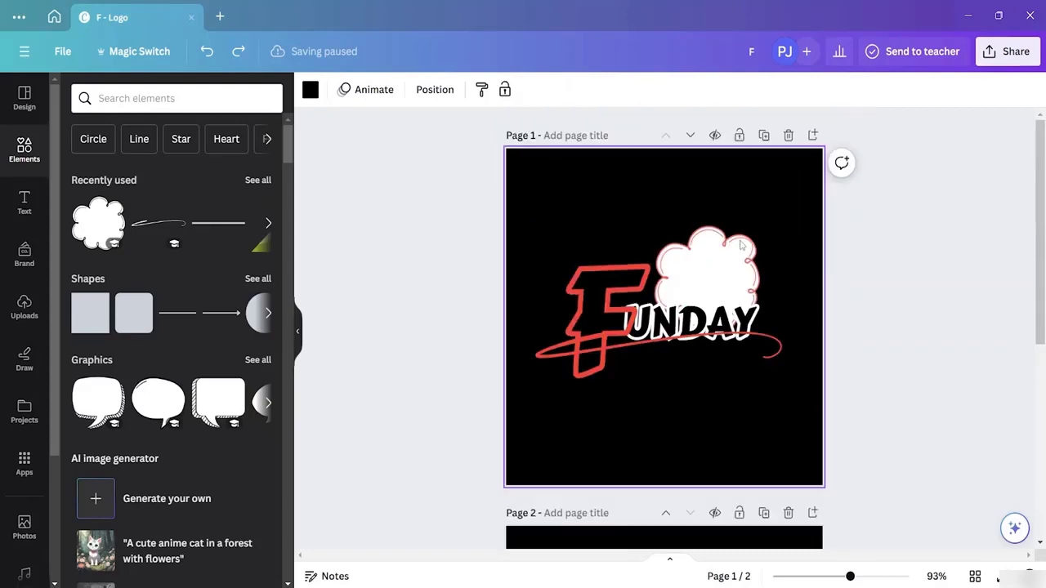
{"action": "left_click", "coordinate": [704, 314]}
{"action": "left_click", "coordinate": [961, 204]}
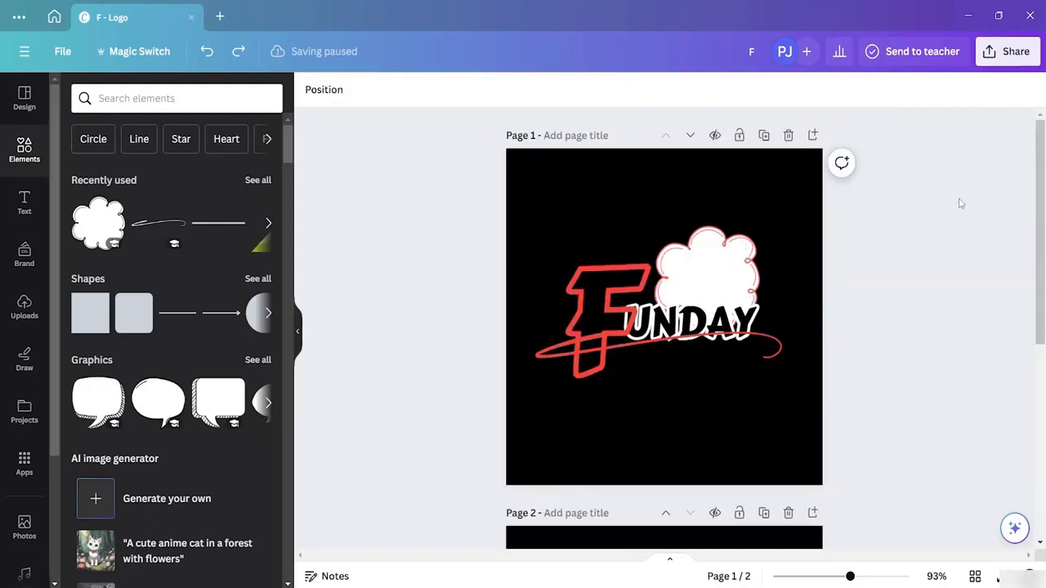
{"action": "left_click", "coordinate": [723, 286]}
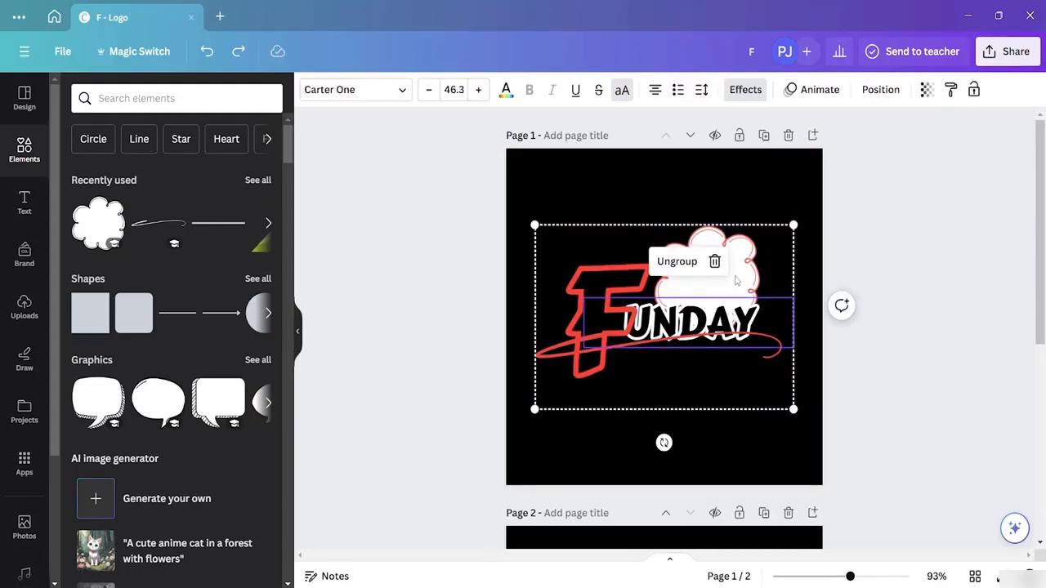
- Download only page 1 of the design as a PNG, leaving page 2 out
{"action": "left_click", "coordinate": [1007, 51]}
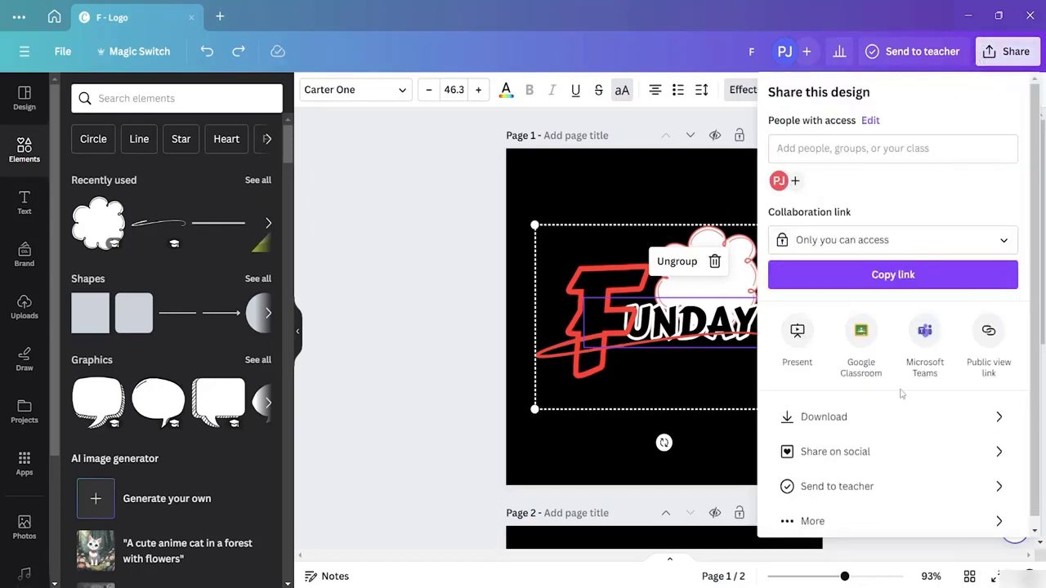
{"action": "left_click", "coordinate": [889, 416]}
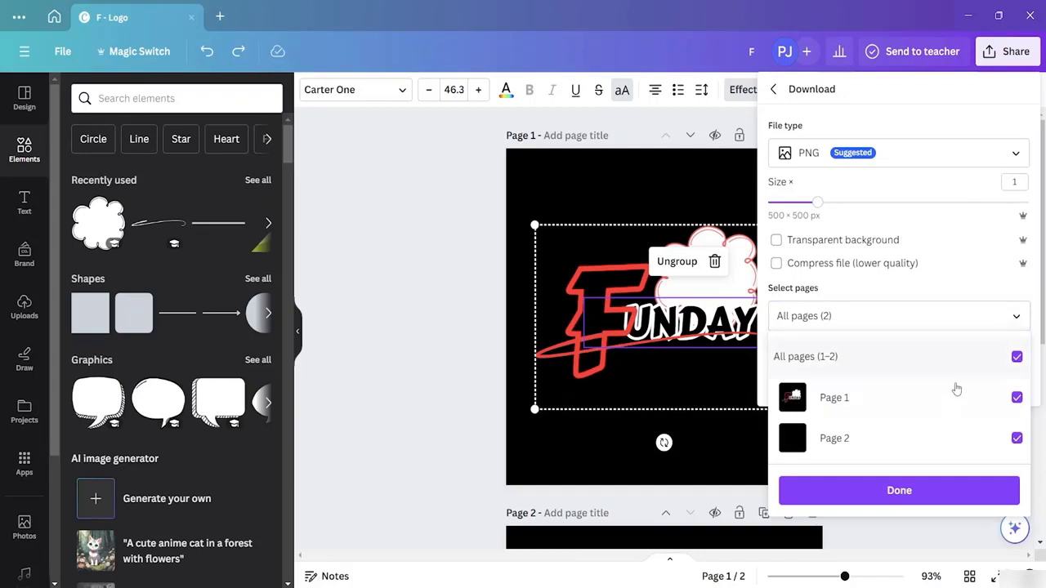
{"action": "left_click", "coordinate": [1016, 436]}
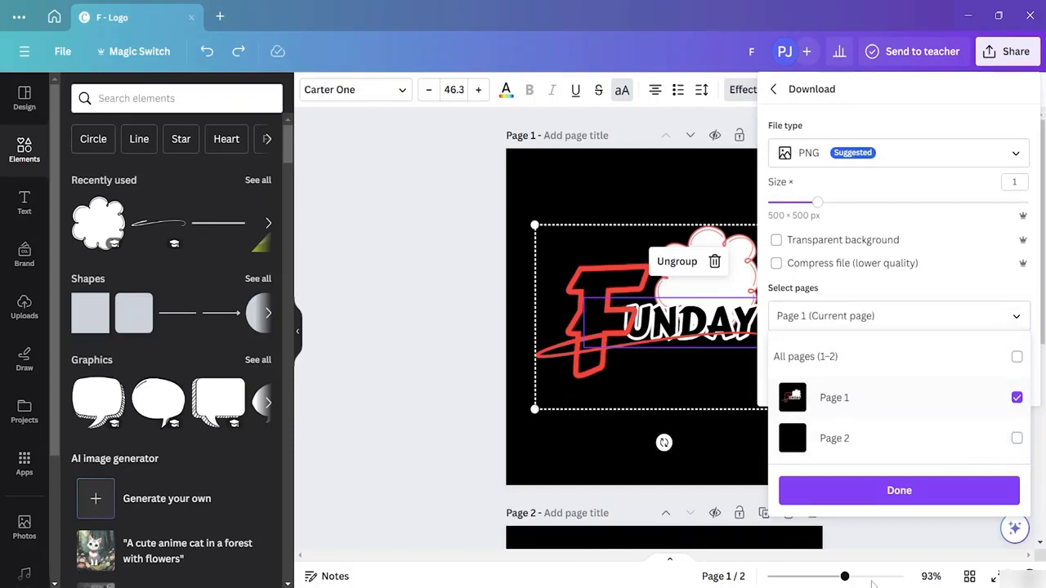
{"action": "left_click", "coordinate": [899, 491]}
{"action": "left_click", "coordinate": [913, 382]}
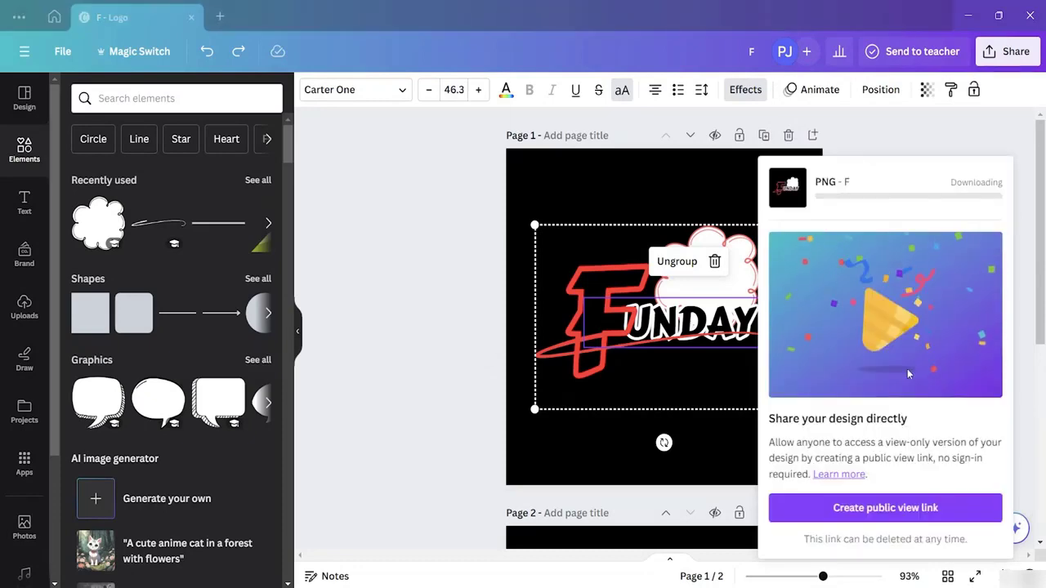
- Save the exported PNG as "Logo T-Shirt Design" in the Downloads folder and dismiss the download message
{"action": "key", "text": "BackSpace"}
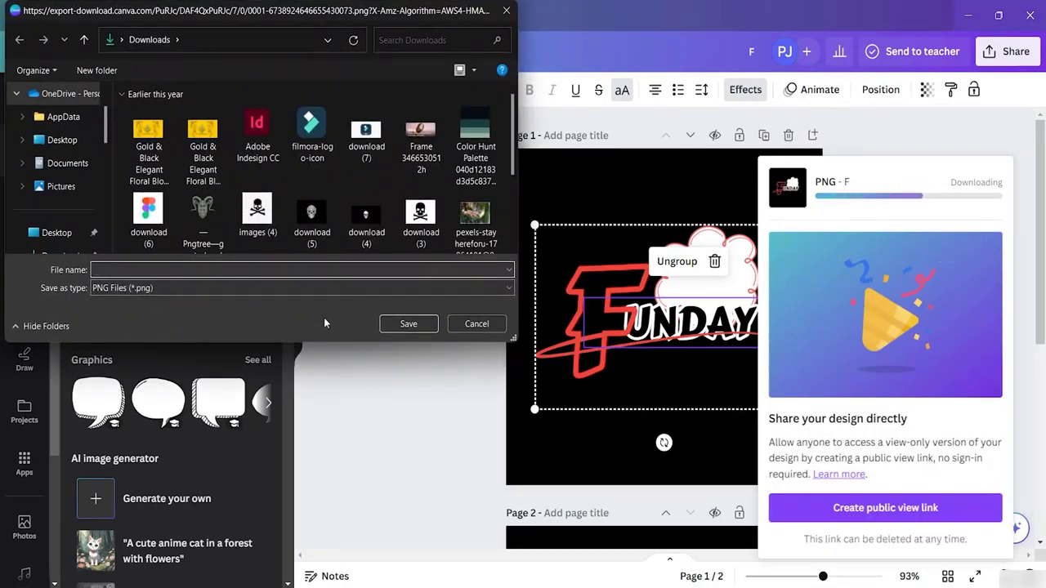
{"action": "type", "text": "Logo T"}
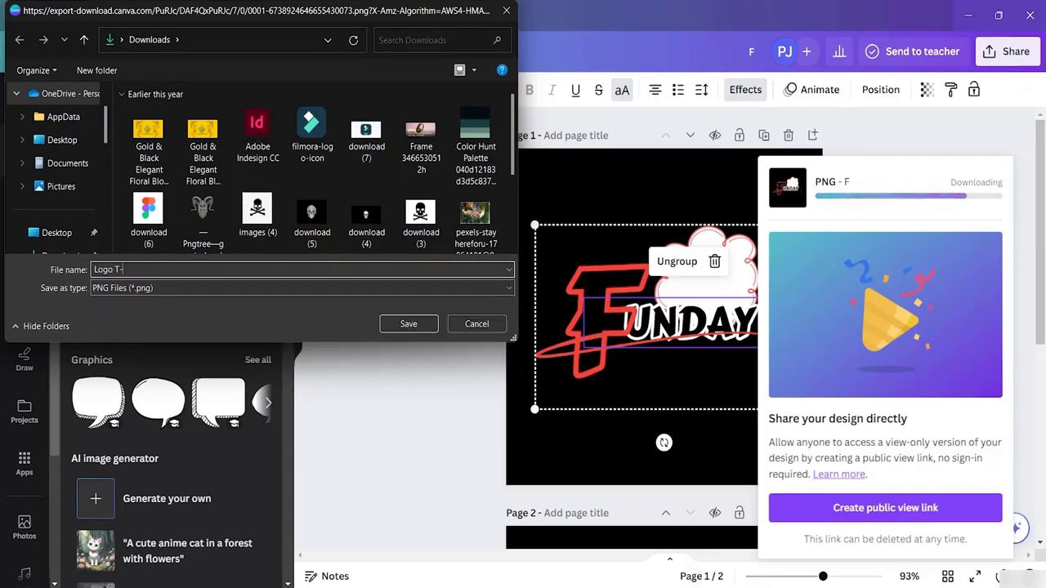
{"action": "type", "text": "-Shirt Design"}
{"action": "key", "text": "ctrl+a"}
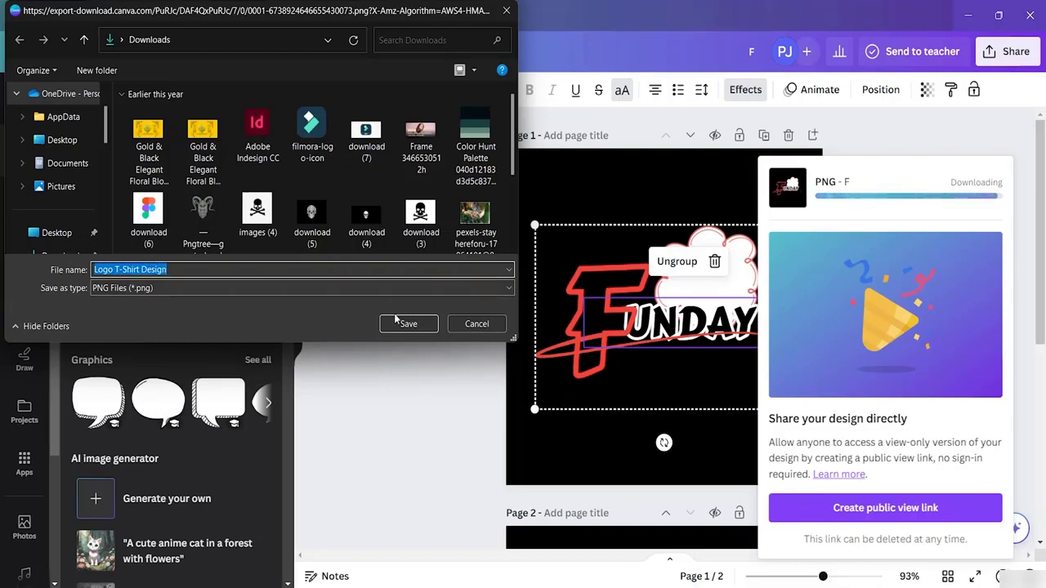
{"action": "scroll", "coordinate": [59, 233], "scroll_direction": "down", "scroll_amount": 1}
{"action": "left_click", "coordinate": [54, 190]}
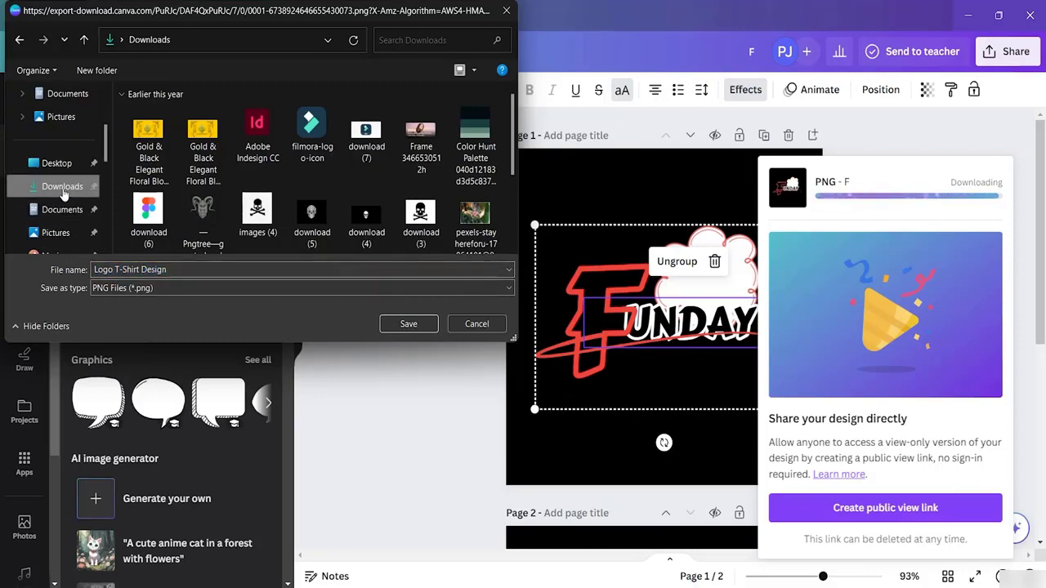
{"action": "left_click", "coordinate": [407, 324]}
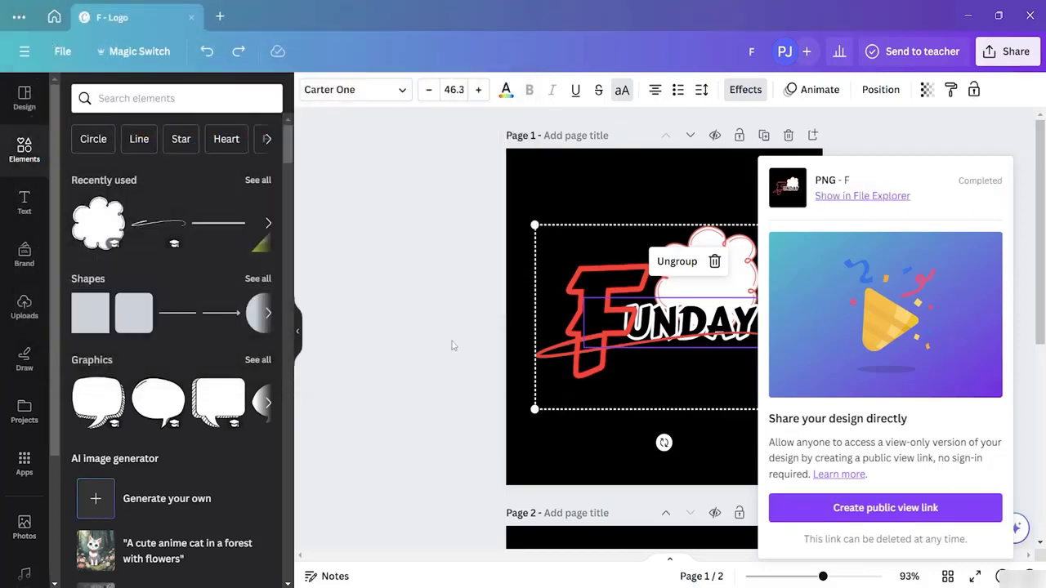
{"action": "left_click", "coordinate": [428, 310]}
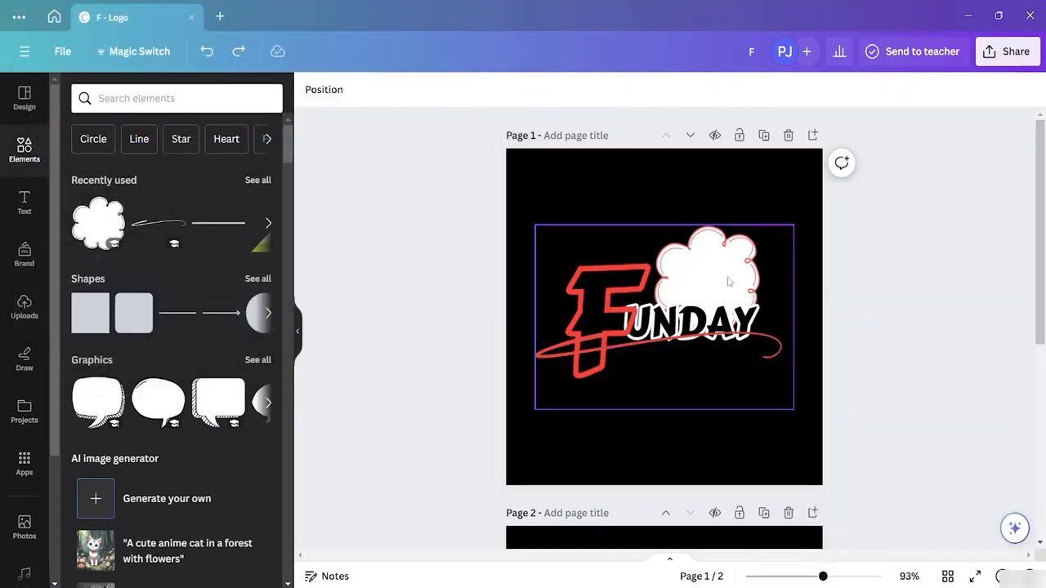
- Change the background colour of page 2 to white
{"action": "scroll", "coordinate": [730, 339], "scroll_direction": "down", "scroll_amount": 5}
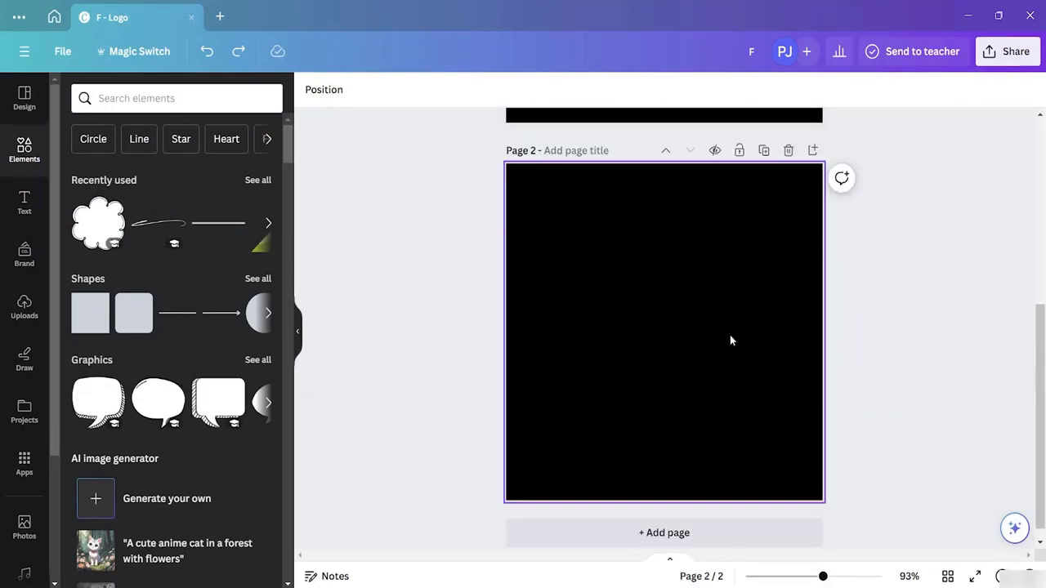
{"action": "left_click", "coordinate": [579, 281]}
{"action": "left_click", "coordinate": [680, 294]}
{"action": "left_click", "coordinate": [673, 301]}
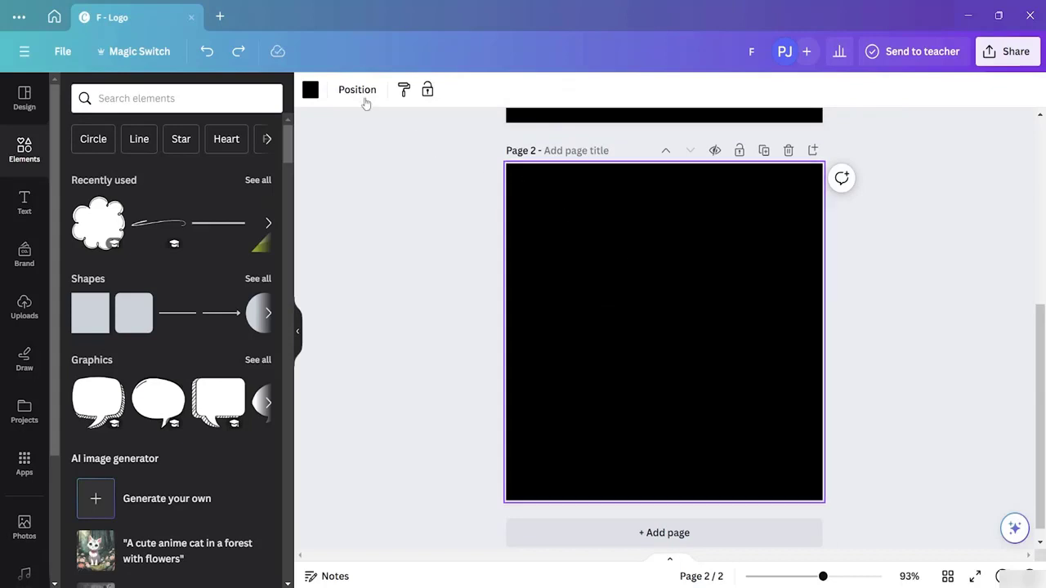
{"action": "left_click", "coordinate": [311, 90]}
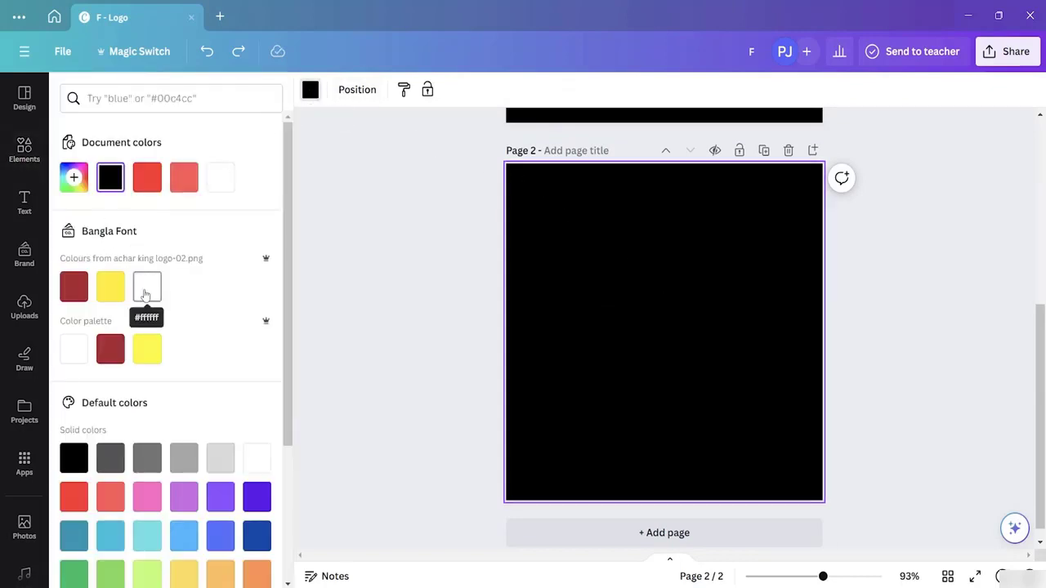
{"action": "left_click", "coordinate": [219, 177]}
{"action": "left_click", "coordinate": [327, 239]}
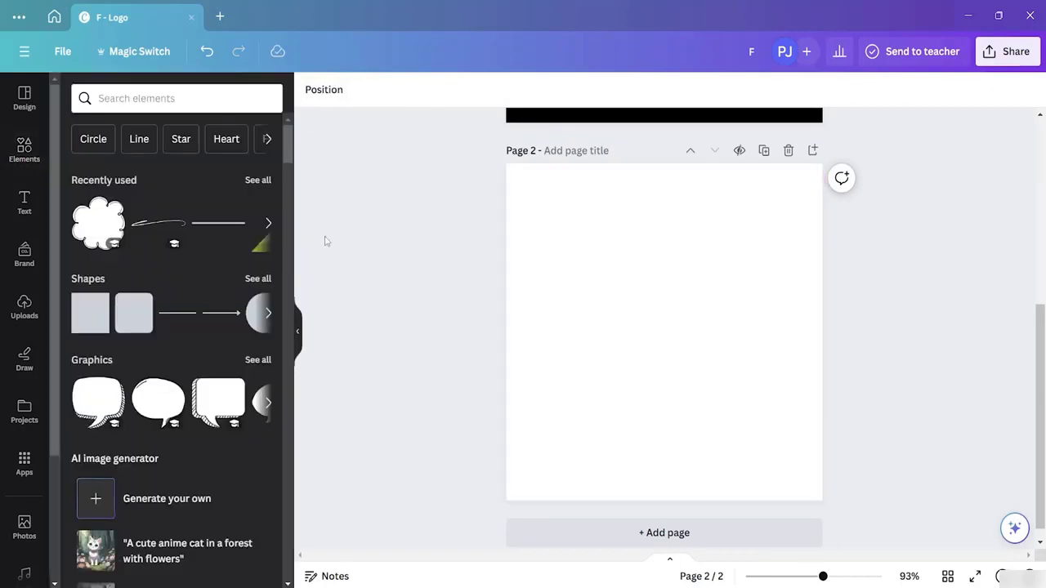
- Select page 2 and open the full Apparel collection in the Mockups app
{"action": "left_click", "coordinate": [691, 267]}
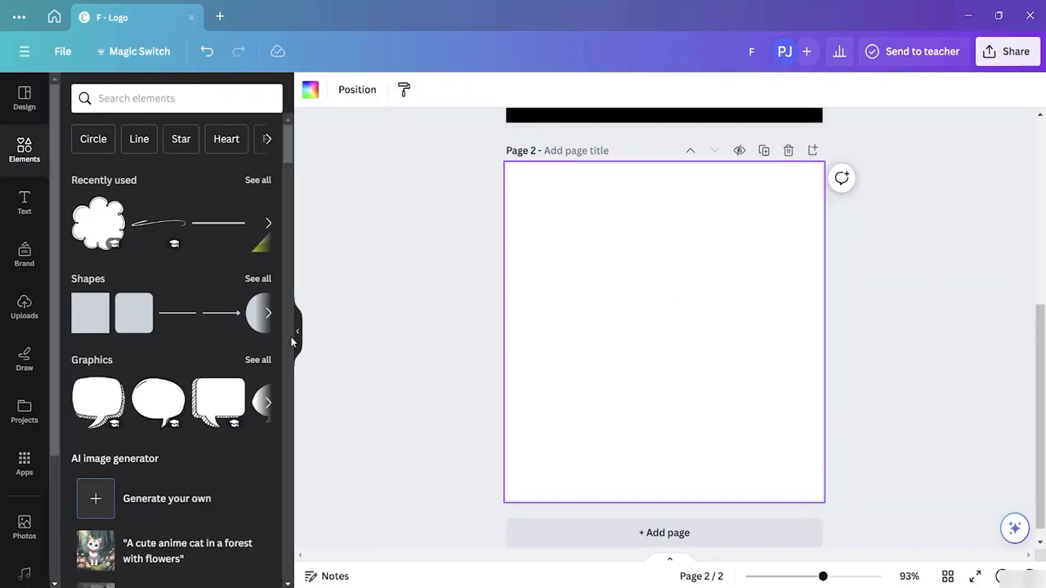
{"action": "scroll", "coordinate": [178, 279], "scroll_direction": "down", "scroll_amount": 8}
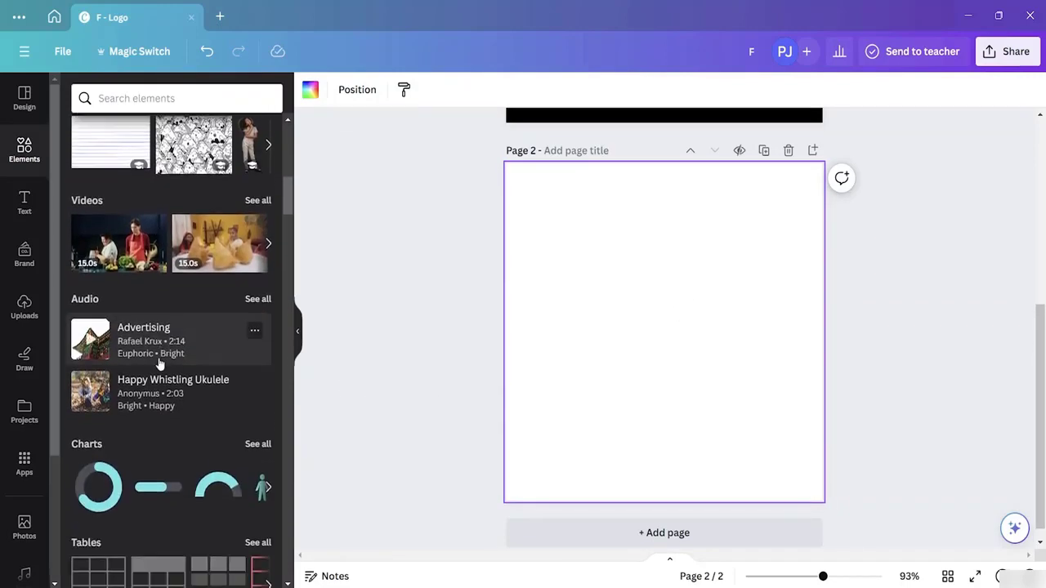
{"action": "scroll", "coordinate": [159, 363], "scroll_direction": "down", "scroll_amount": 10}
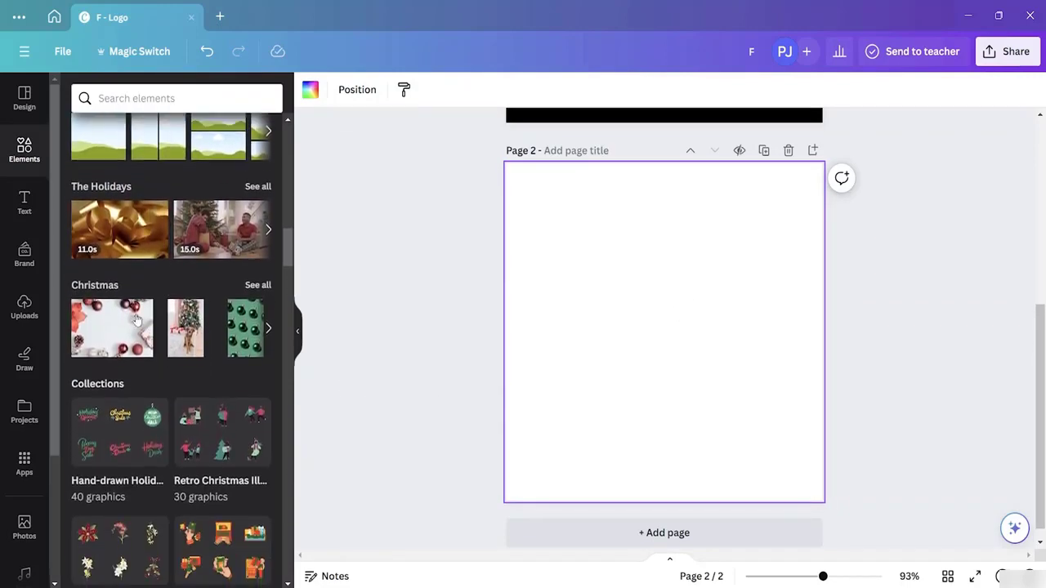
{"action": "left_click", "coordinate": [23, 99]}
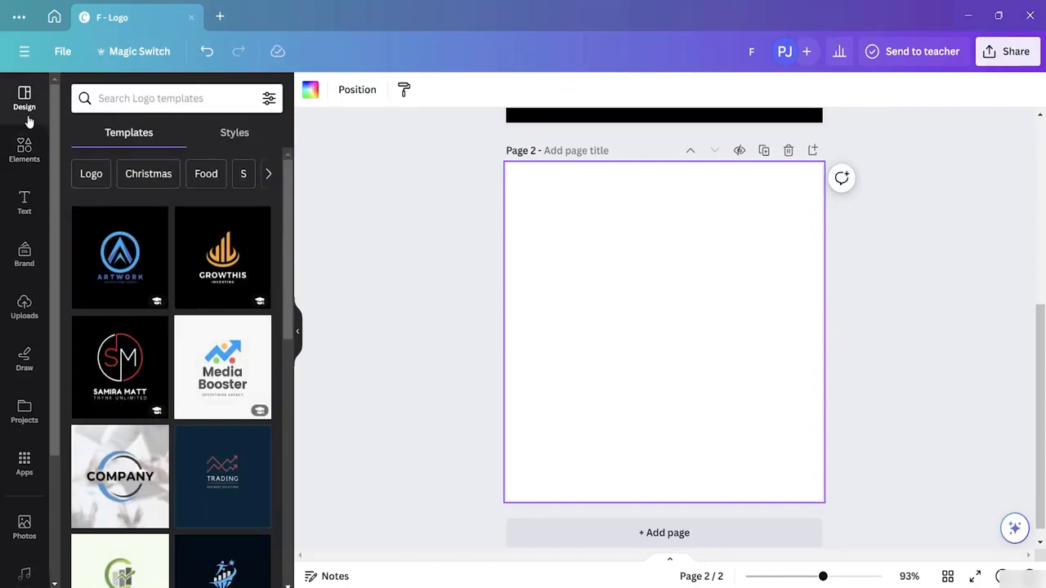
{"action": "left_click", "coordinate": [17, 155]}
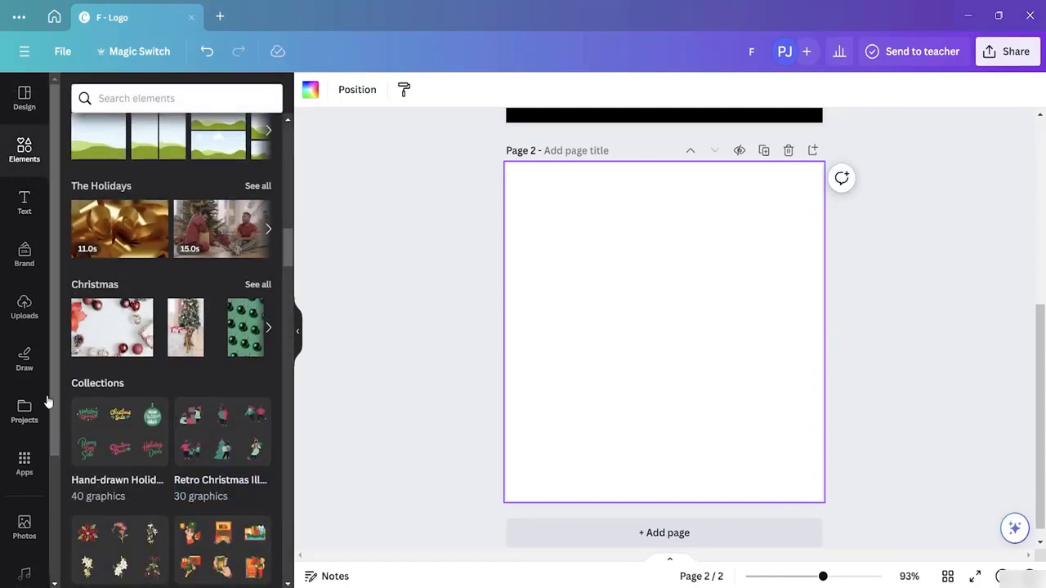
{"action": "scroll", "coordinate": [41, 425], "scroll_direction": "down", "scroll_amount": 2}
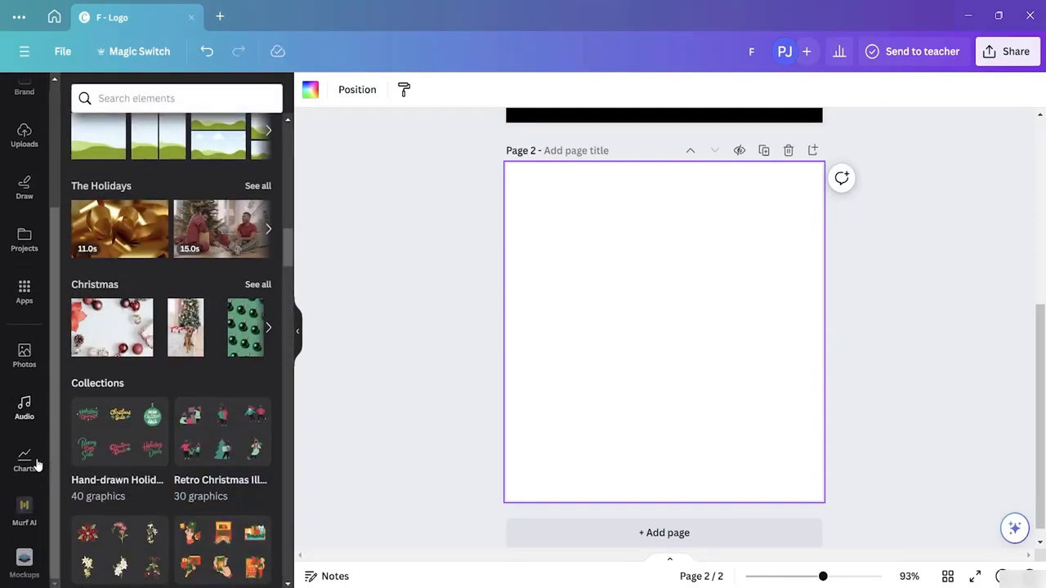
{"action": "left_click", "coordinate": [23, 560]}
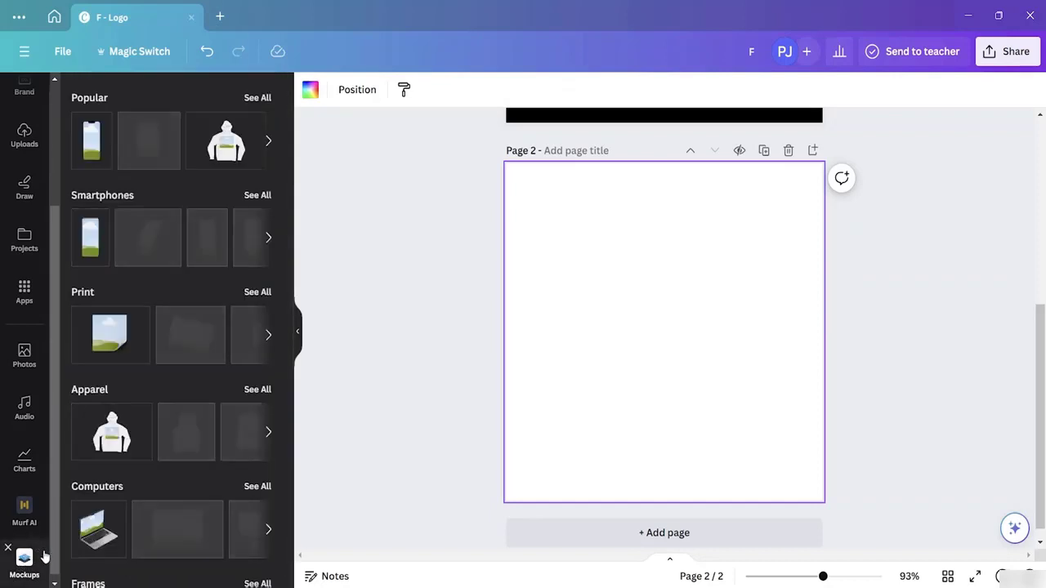
{"action": "scroll", "coordinate": [206, 325], "scroll_direction": "down", "scroll_amount": 2}
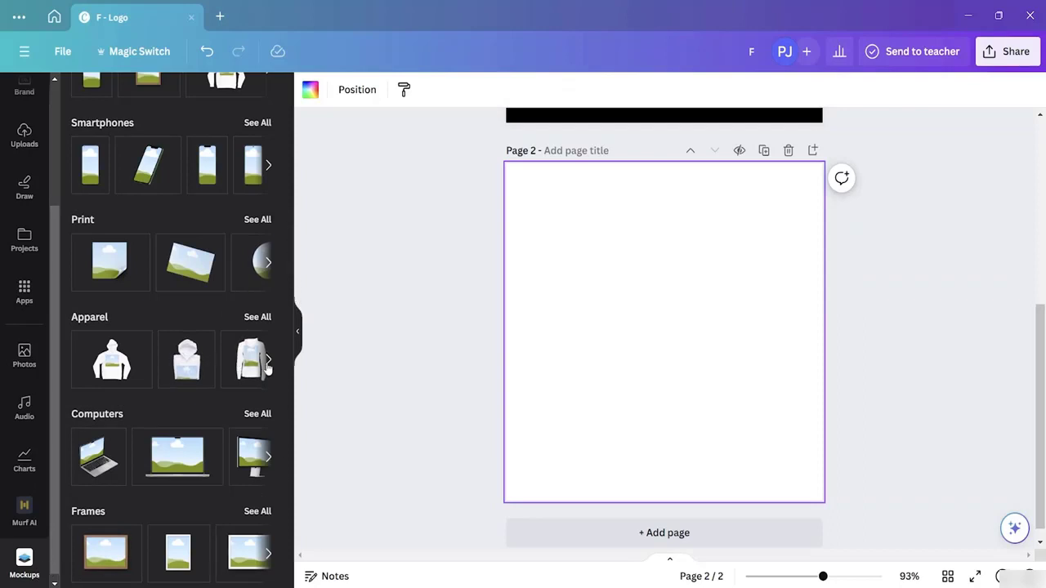
{"action": "left_click", "coordinate": [264, 318]}
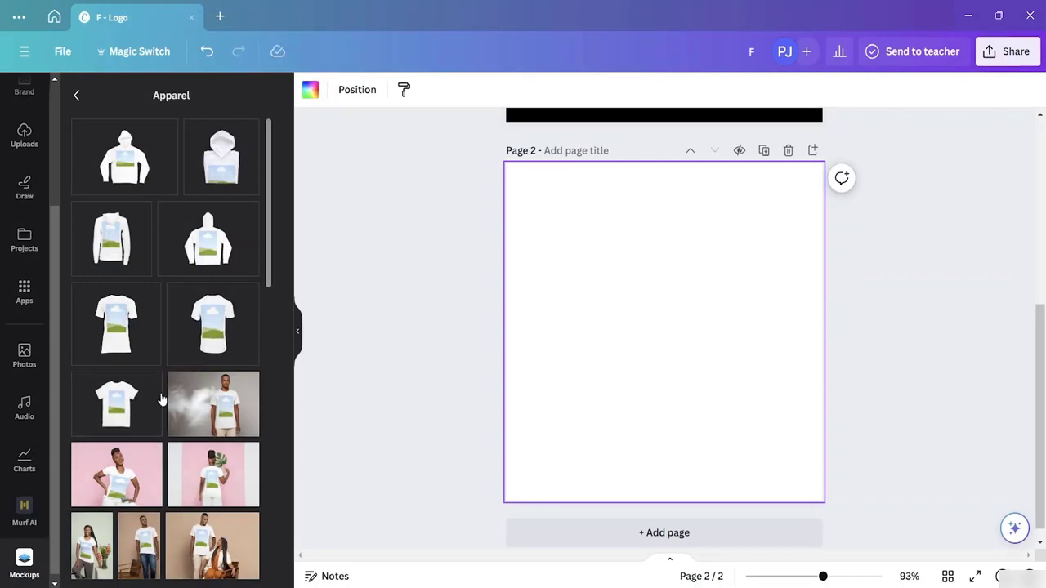
- Add the T-shirt mockup of the bearded man in sunglasses on a dark graffiti street to page 2
{"action": "scroll", "coordinate": [167, 382], "scroll_direction": "down", "scroll_amount": 10}
{"action": "scroll", "coordinate": [168, 382], "scroll_direction": "down", "scroll_amount": 3}
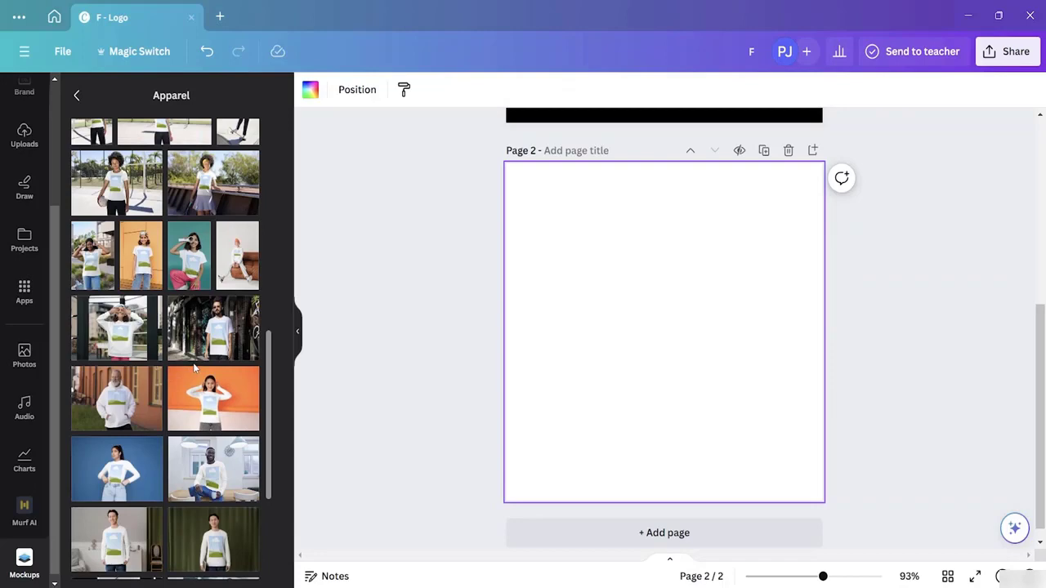
{"action": "scroll", "coordinate": [194, 369], "scroll_direction": "down", "scroll_amount": 5}
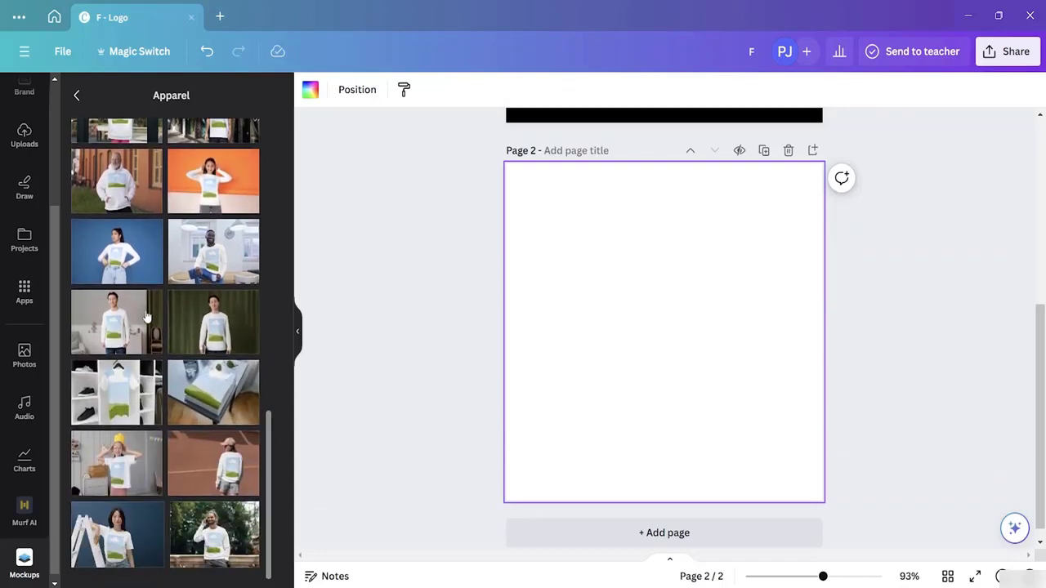
{"action": "scroll", "coordinate": [182, 253], "scroll_direction": "up", "scroll_amount": 1}
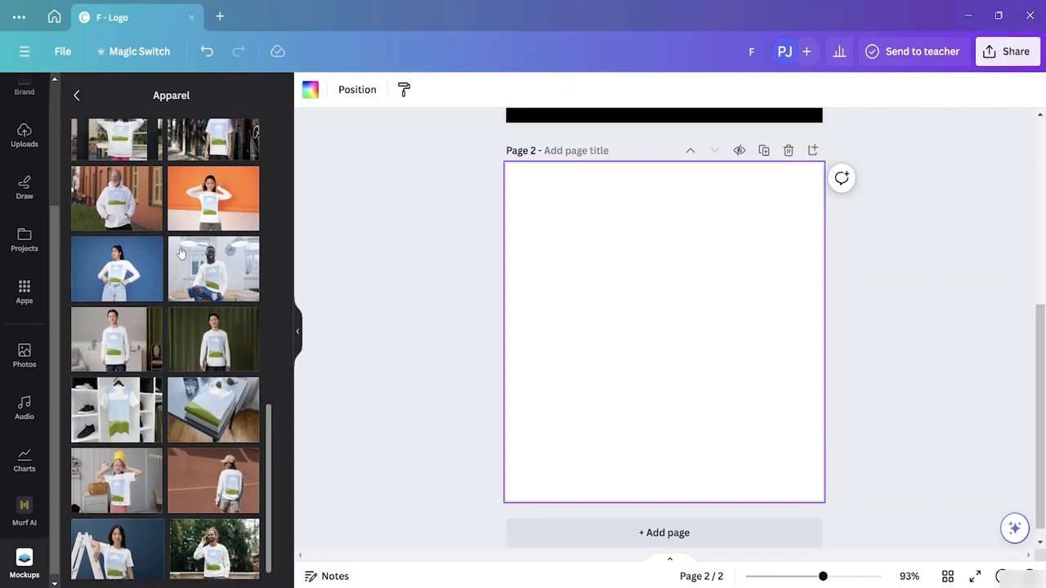
{"action": "scroll", "coordinate": [181, 254], "scroll_direction": "up", "scroll_amount": 3}
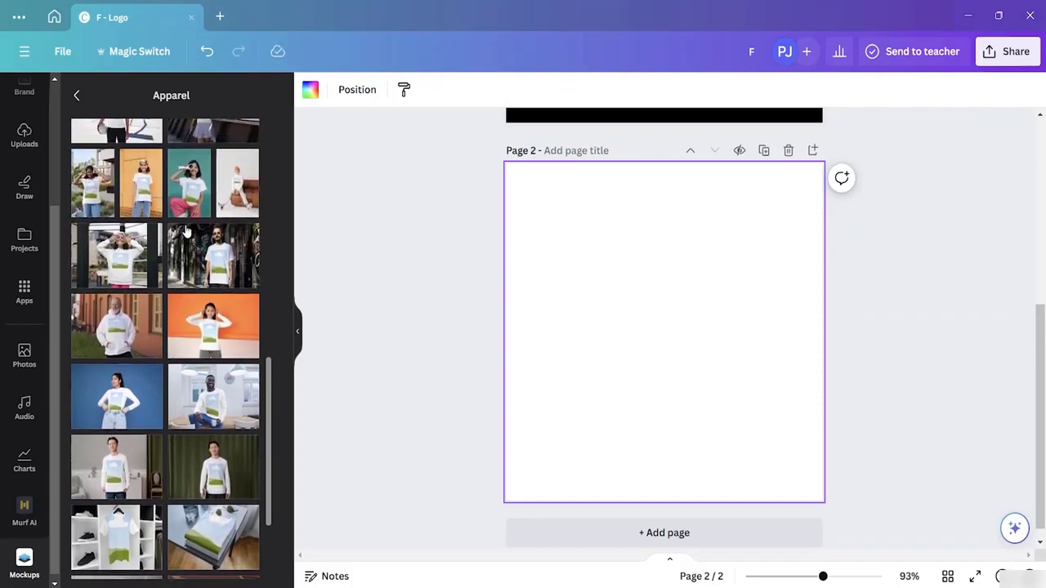
{"action": "left_click", "coordinate": [219, 270]}
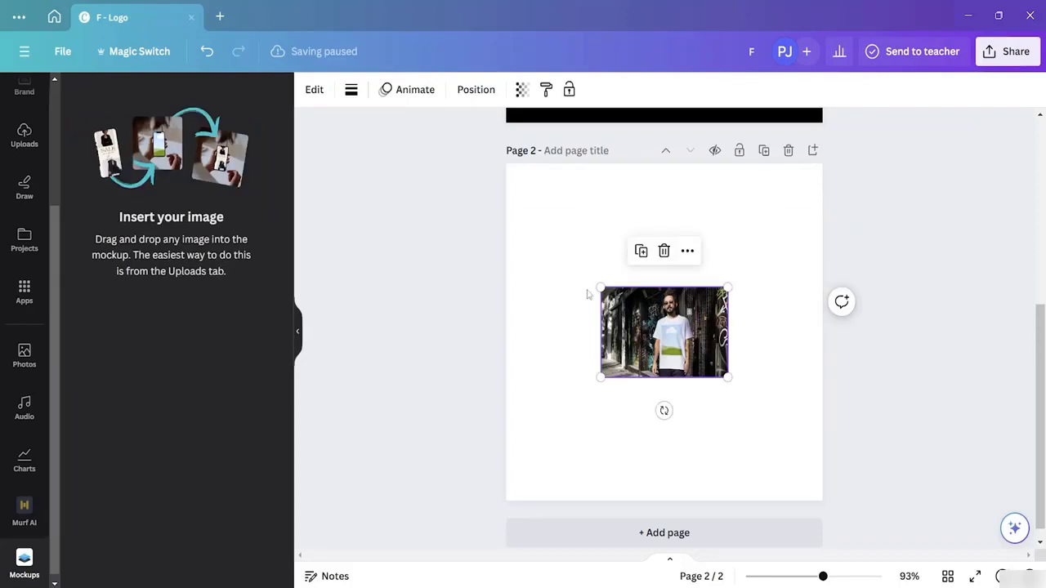
- Enlarge the T-shirt mockup on page 2 until it spans the full page width, centre it vertically, and deselect it
{"action": "left_click_drag", "start_coordinate": [599, 287], "coordinate": [490, 170]}
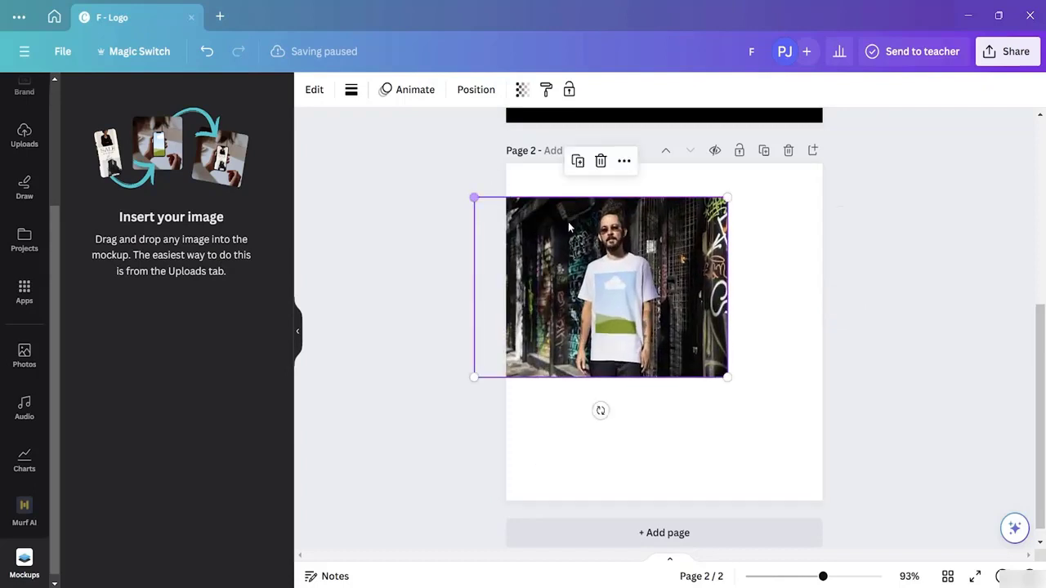
{"action": "left_click_drag", "start_coordinate": [727, 377], "coordinate": [841, 501]}
{"action": "left_click_drag", "start_coordinate": [692, 311], "coordinate": [676, 308]}
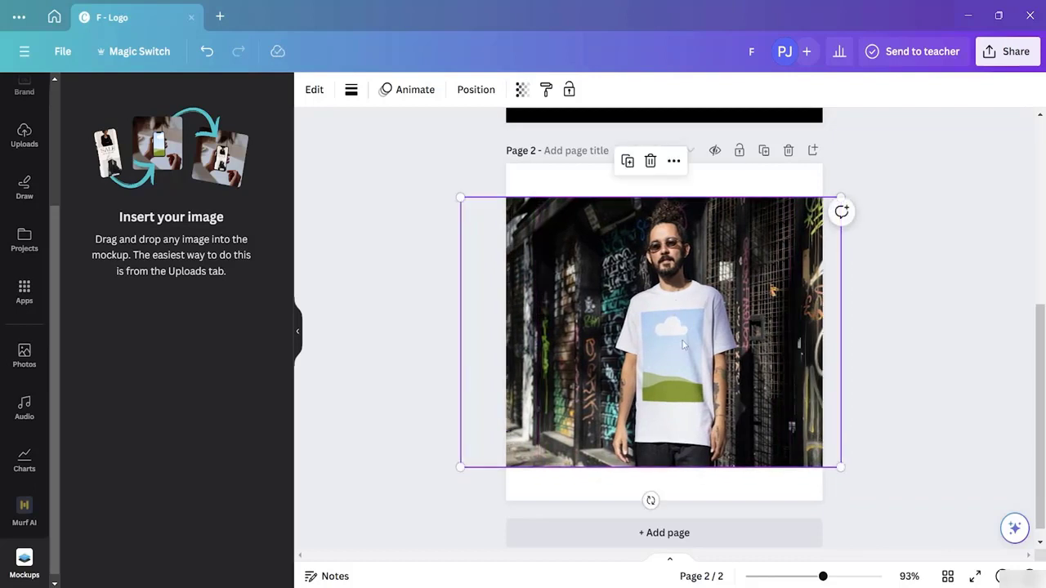
{"action": "left_click", "coordinate": [1025, 299]}
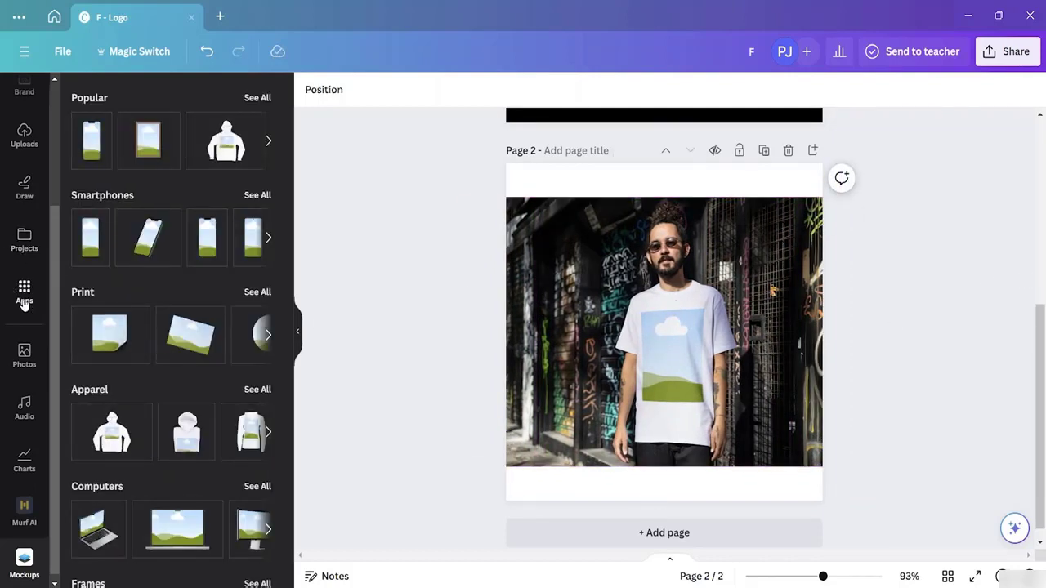
- Upload the "Logo T-Shirt Design" file from Downloads and place it on the T-shirt mockup on page 2
{"action": "scroll", "coordinate": [24, 245], "scroll_direction": "up", "scroll_amount": 3}
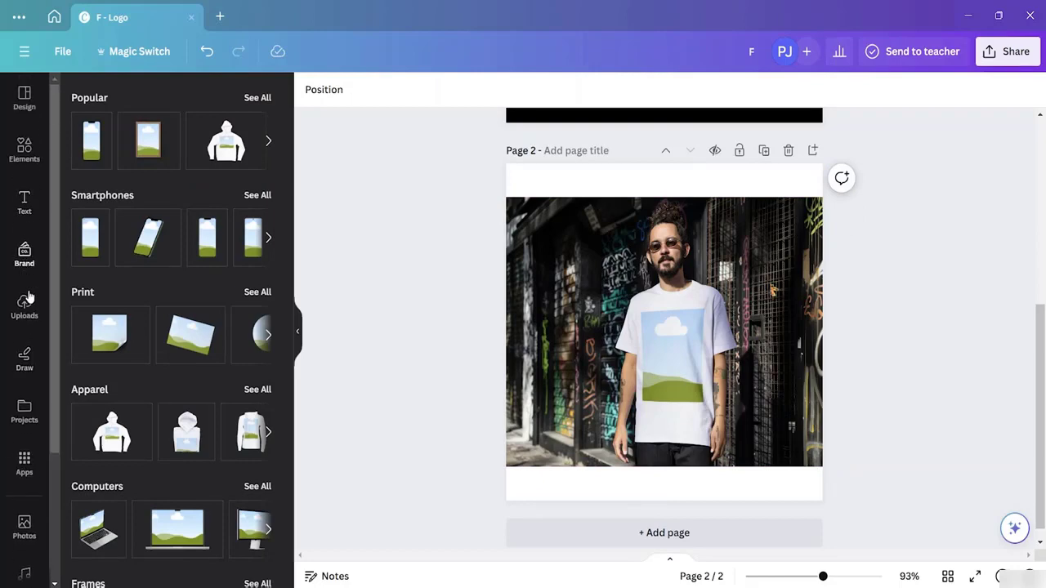
{"action": "left_click", "coordinate": [24, 307]}
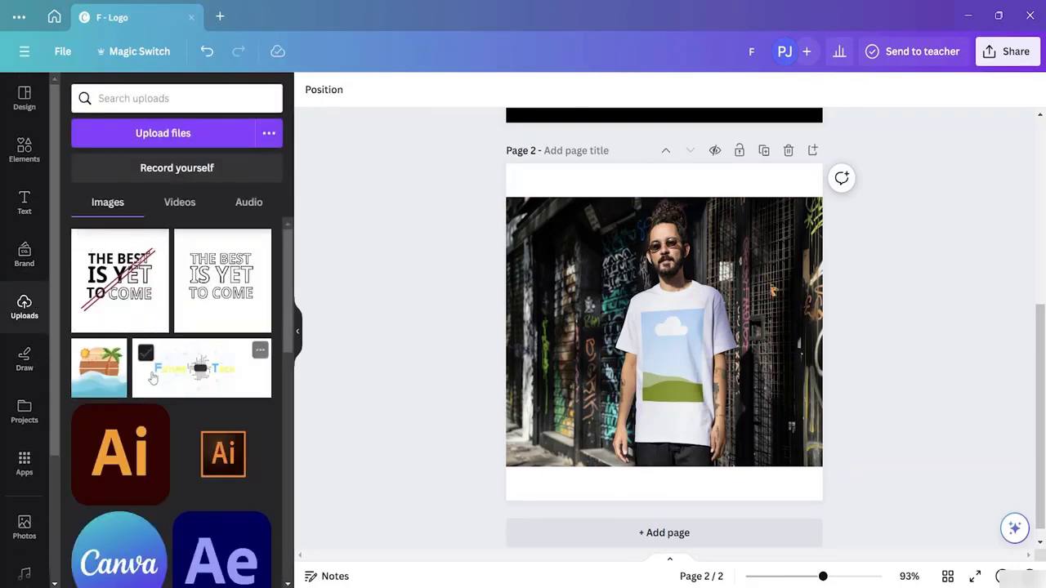
{"action": "left_click", "coordinate": [142, 136]}
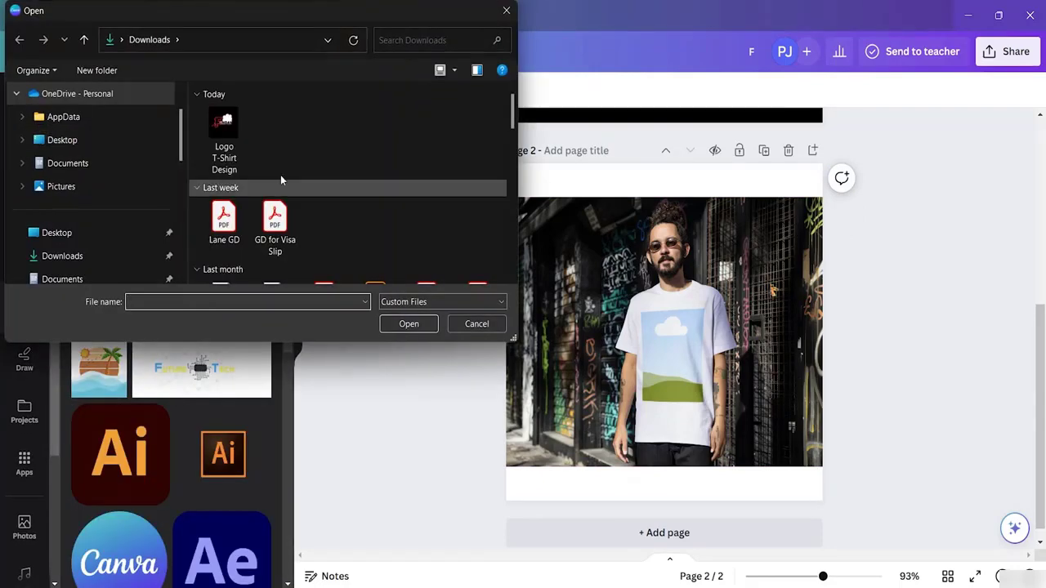
{"action": "left_click", "coordinate": [227, 137]}
{"action": "left_click", "coordinate": [392, 324]}
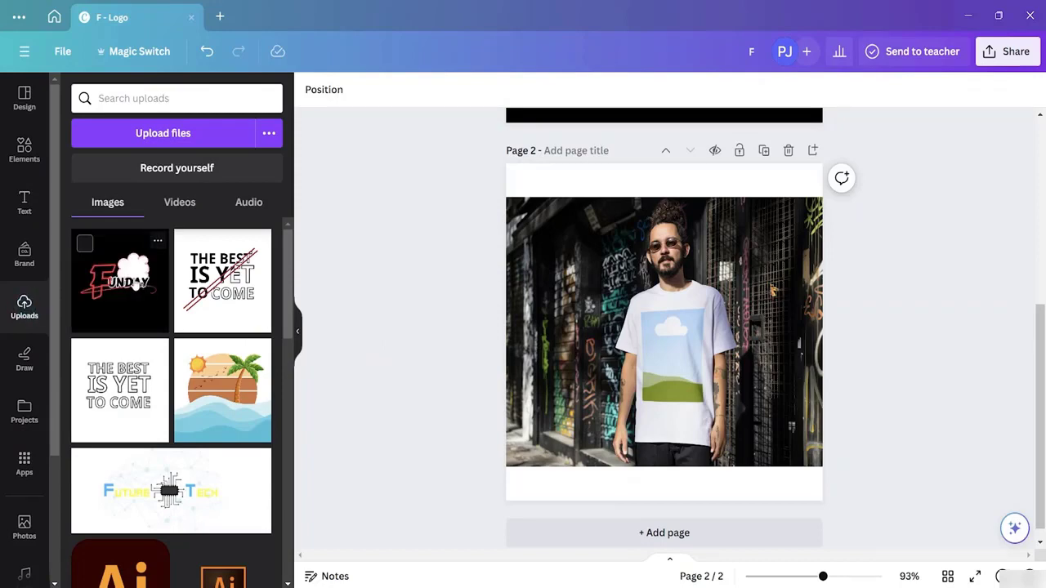
{"action": "left_click_drag", "start_coordinate": [131, 282], "coordinate": [665, 349]}
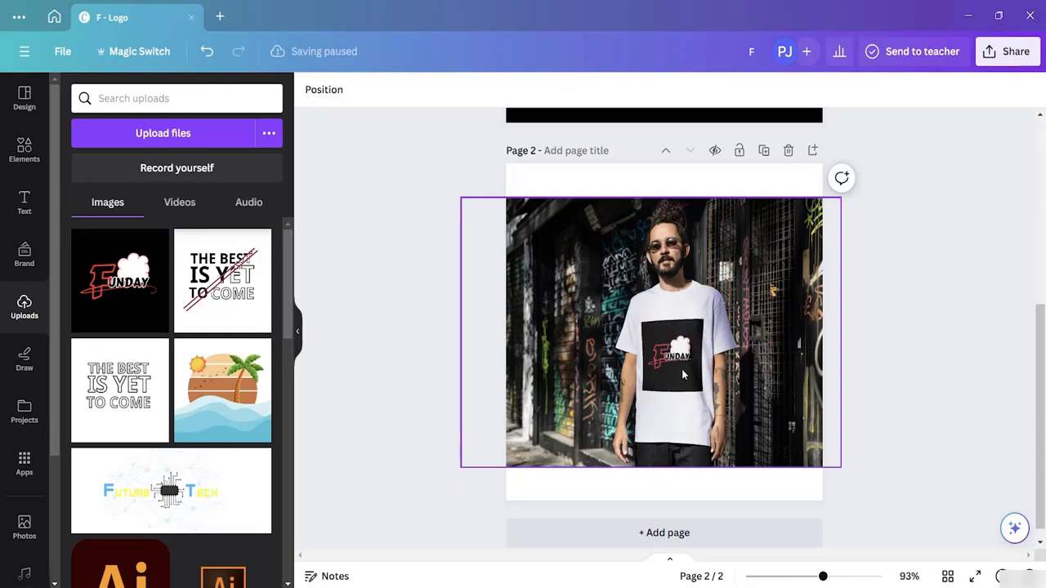
- Change the T-shirt colour of the mockup to black and apply the change
{"action": "left_click", "coordinate": [682, 376]}
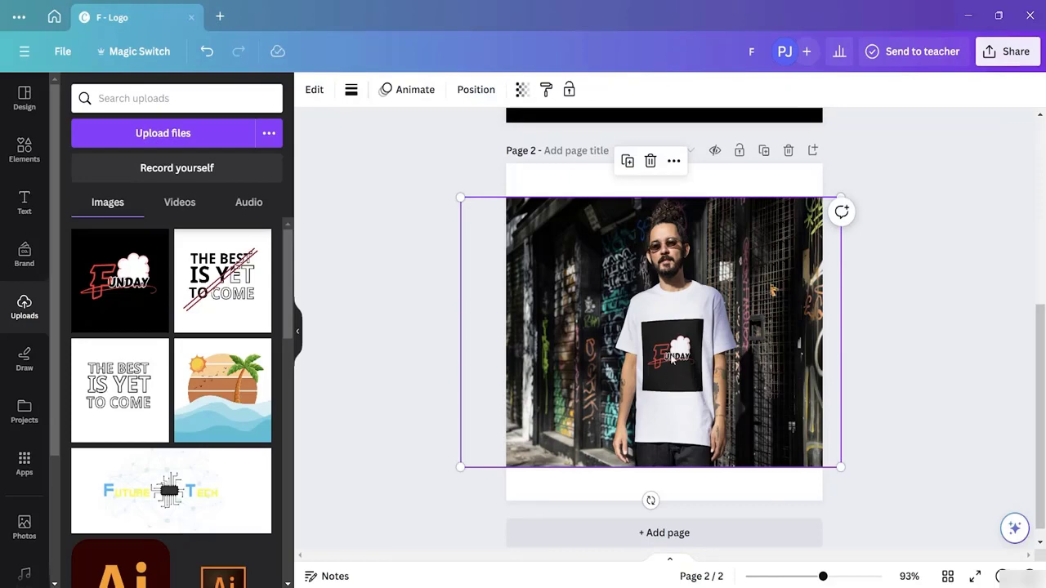
{"action": "left_click", "coordinate": [314, 91]}
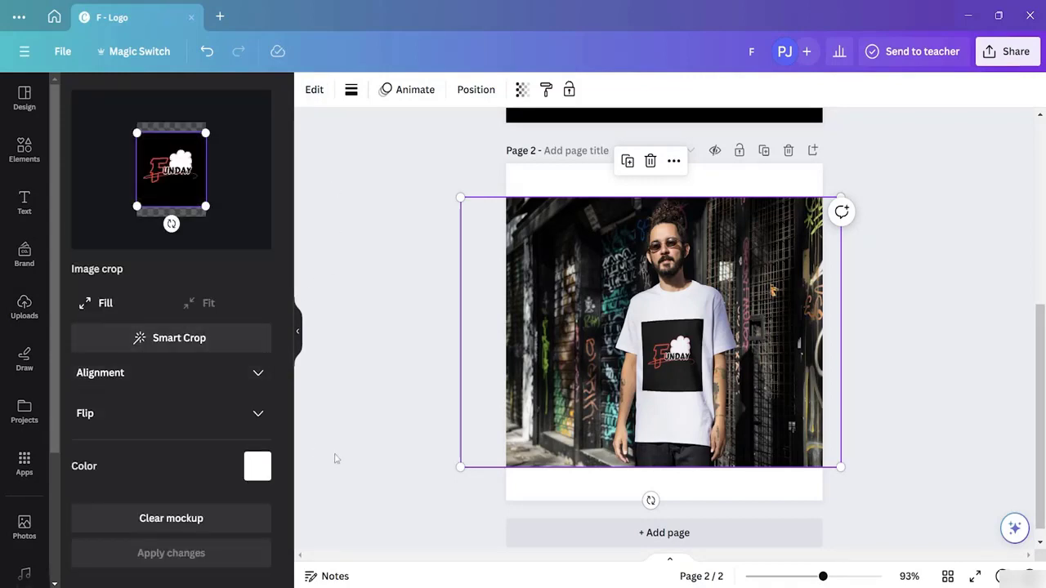
{"action": "left_click", "coordinate": [257, 467]}
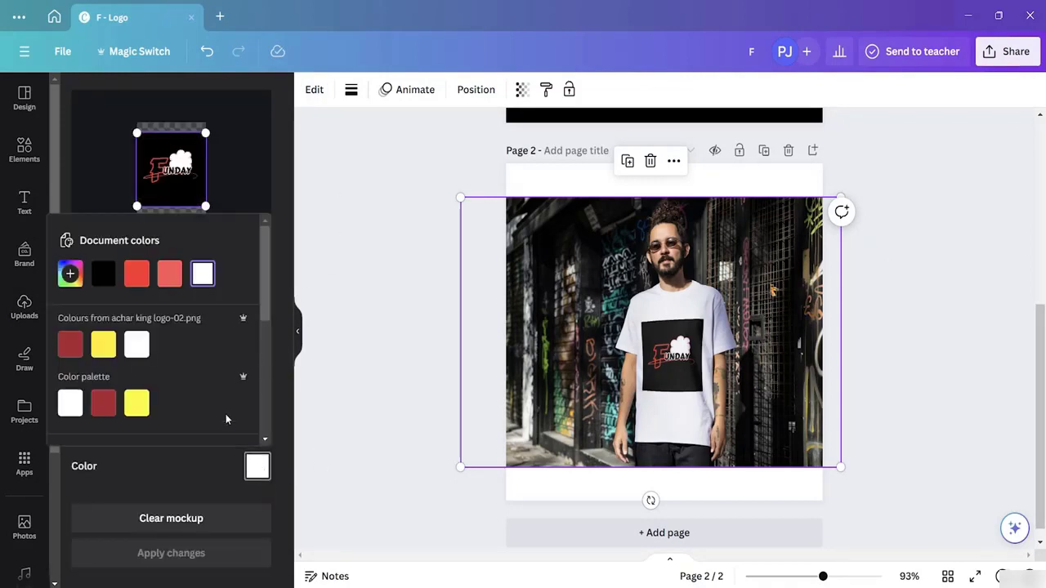
{"action": "left_click", "coordinate": [103, 278]}
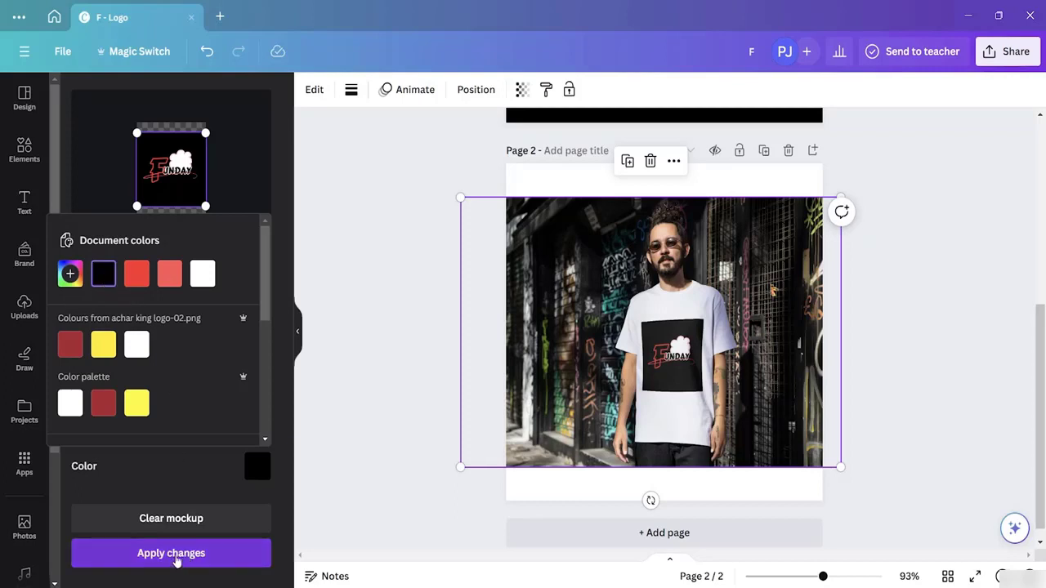
{"action": "left_click", "coordinate": [180, 554]}
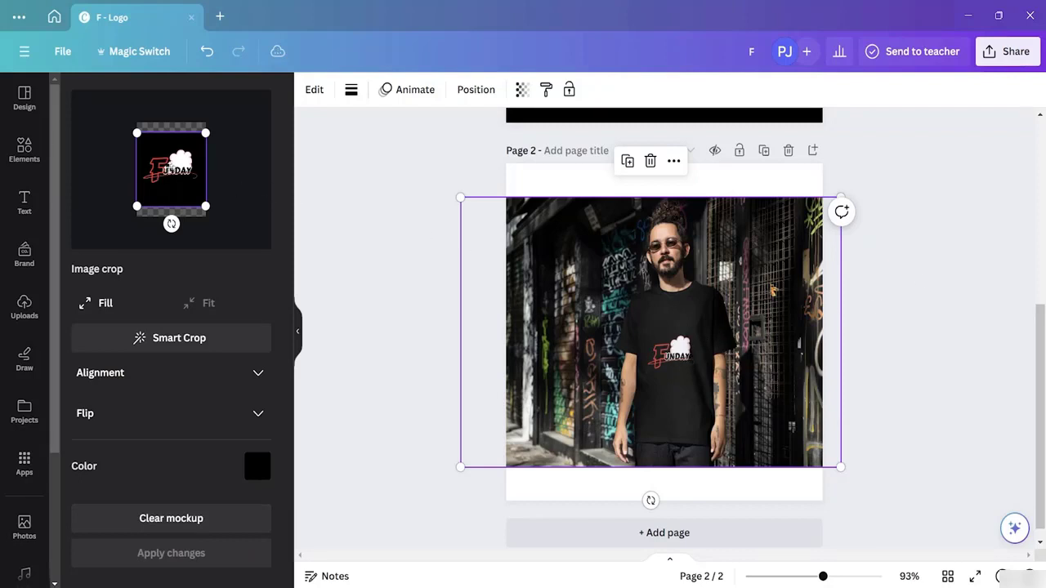
- Move the logo up to the top edge of the mockup's print area, apply the change, and close the mockup editing options
{"action": "left_click_drag", "start_coordinate": [173, 168], "coordinate": [173, 158]}
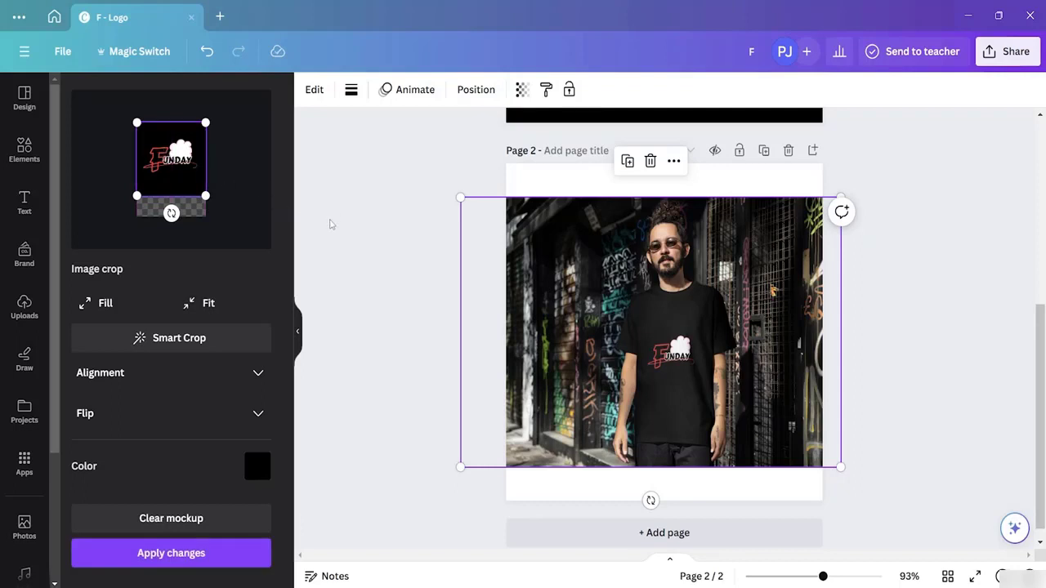
{"action": "left_click", "coordinate": [264, 420]}
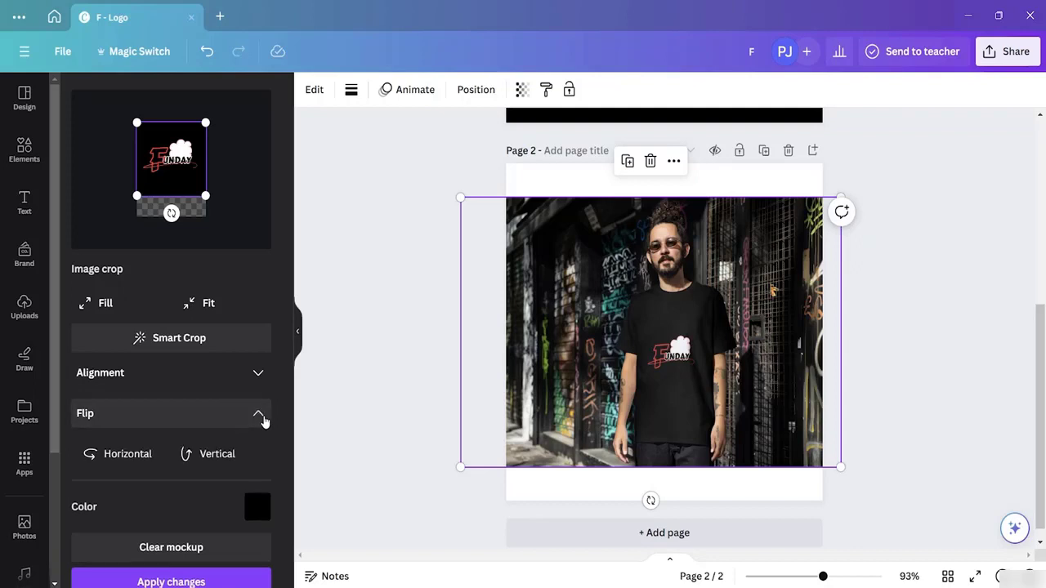
{"action": "left_click", "coordinate": [263, 420]}
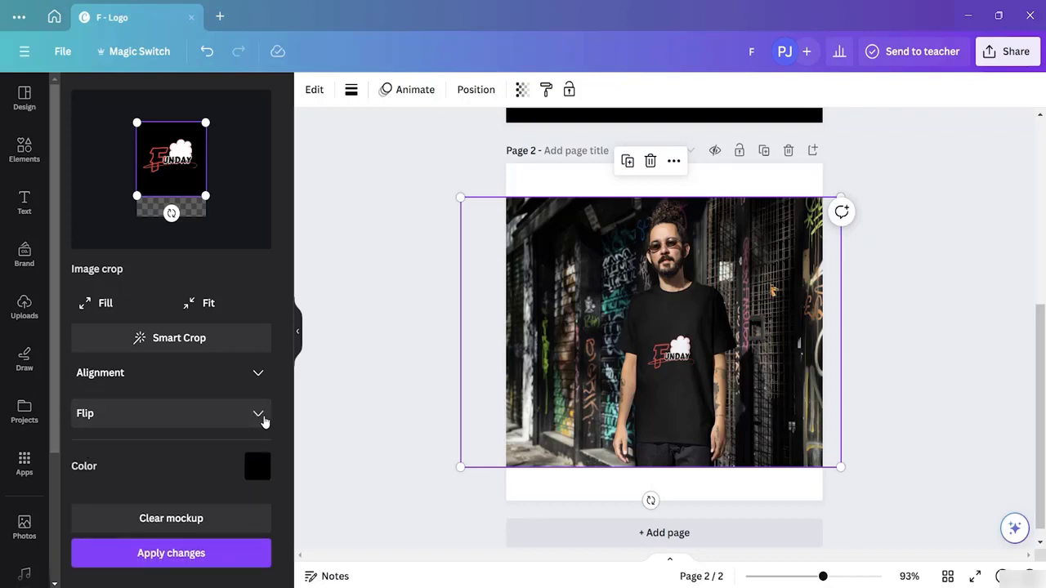
{"action": "left_click", "coordinate": [258, 373]}
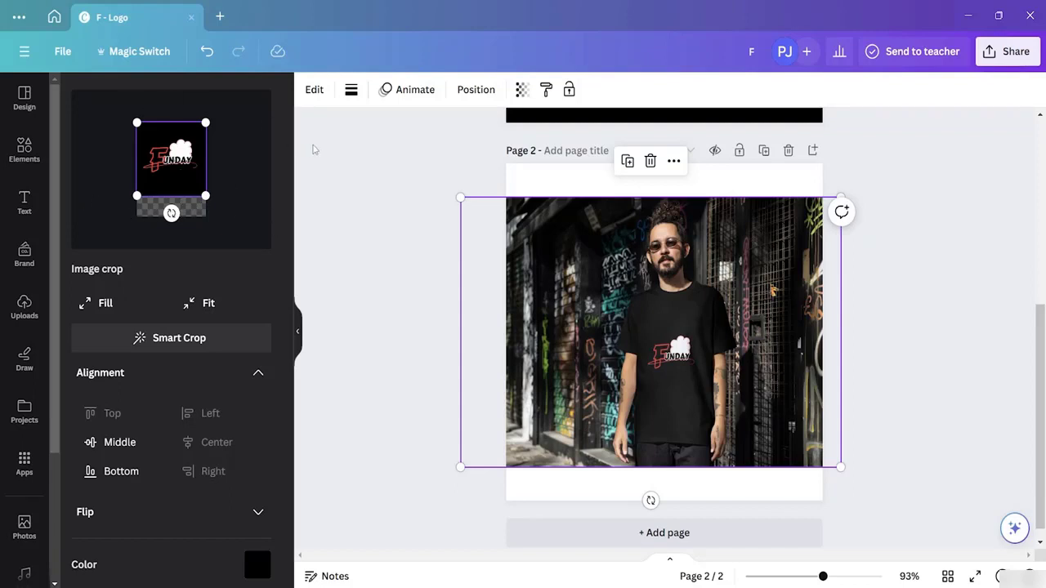
{"action": "scroll", "coordinate": [213, 367], "scroll_direction": "down", "scroll_amount": 2}
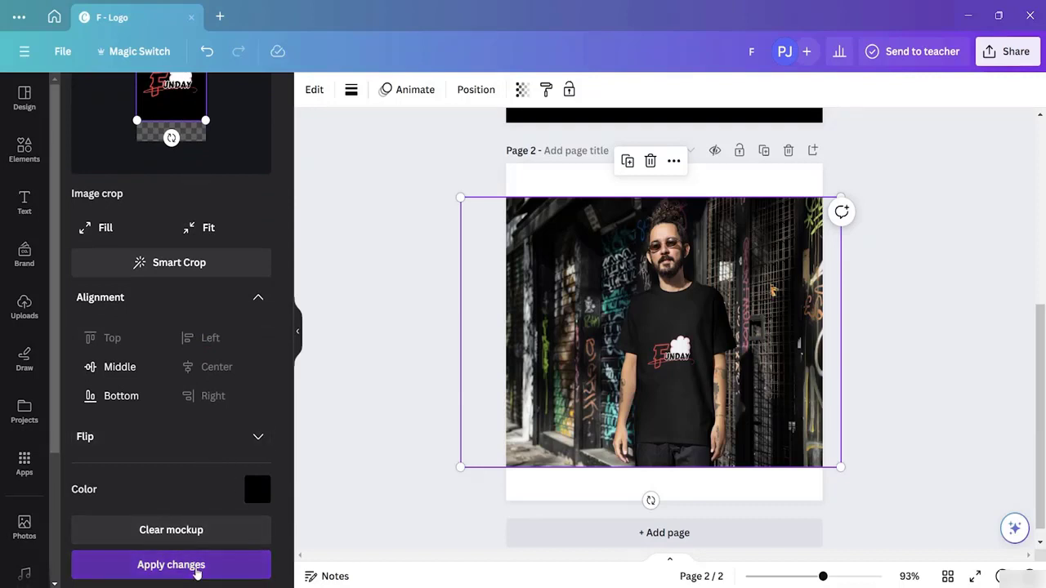
{"action": "left_click", "coordinate": [199, 568]}
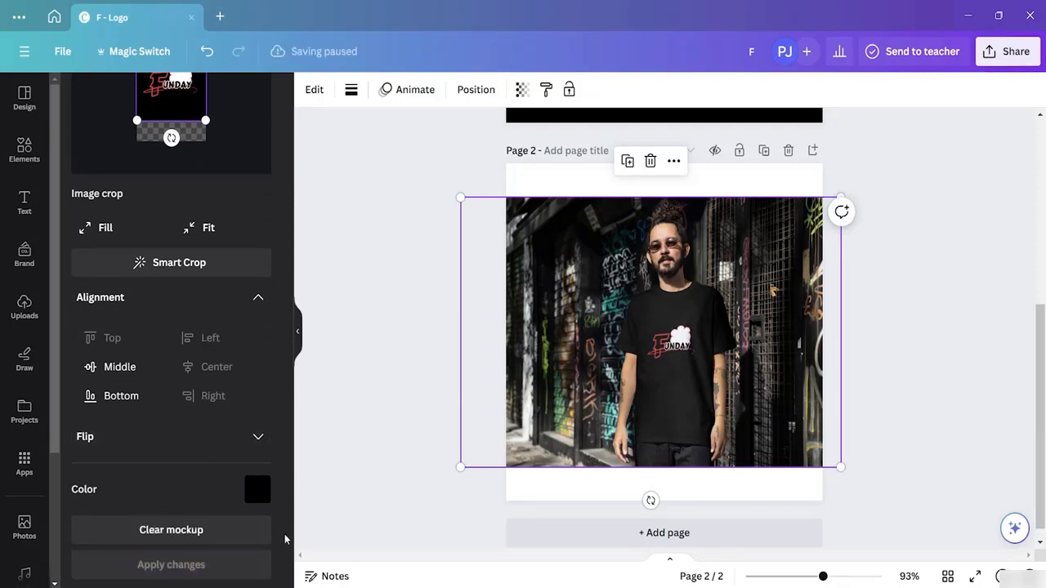
{"action": "left_click", "coordinate": [297, 335]}
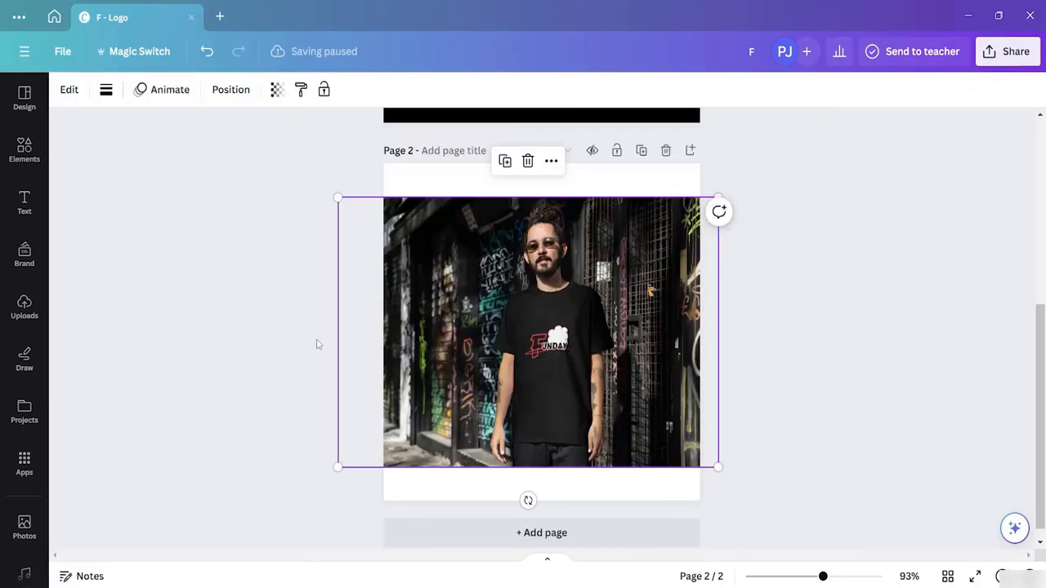
{"action": "left_click", "coordinate": [807, 301]}
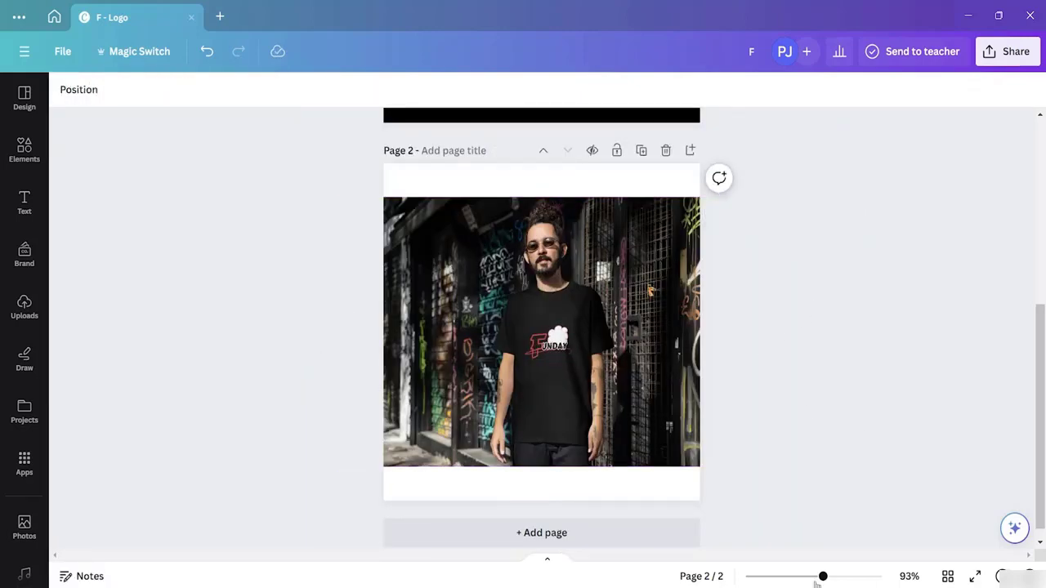
- Examine the black T-shirt mockup with the Funday logo up close at 256% zoom, from the man's face to the shirt hem
{"action": "left_click_drag", "start_coordinate": [824, 577], "coordinate": [858, 576]}
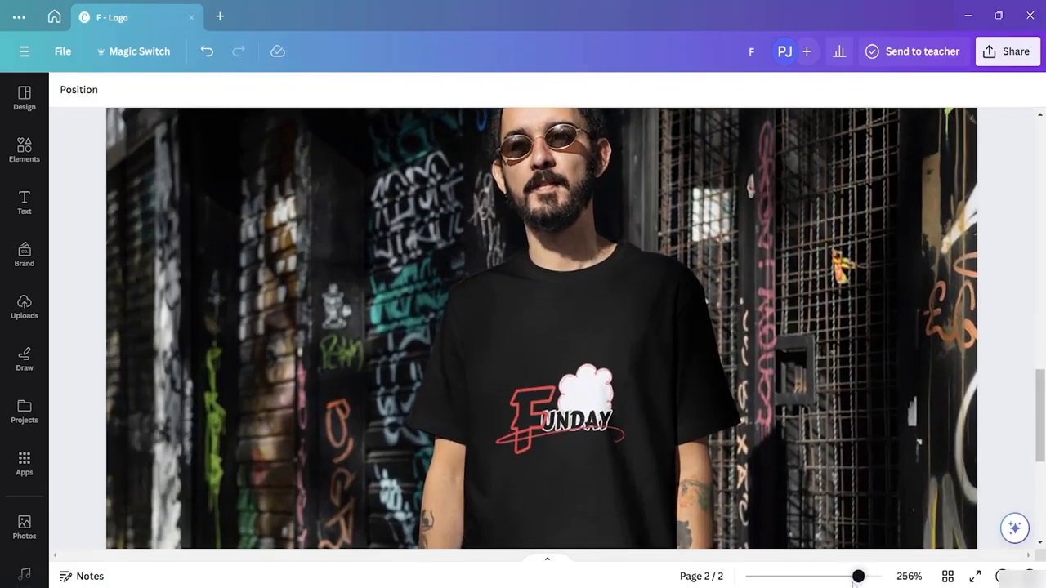
{"action": "scroll", "coordinate": [687, 463], "scroll_direction": "down", "scroll_amount": 3}
{"action": "scroll", "coordinate": [684, 450], "scroll_direction": "up", "scroll_amount": 3}
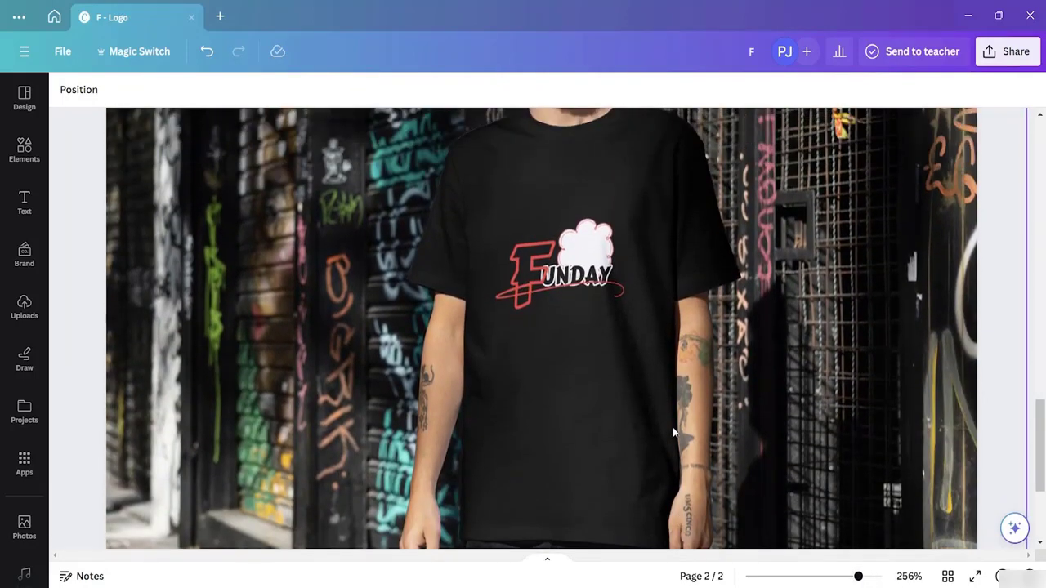
{"action": "scroll", "coordinate": [681, 433], "scroll_direction": "up", "scroll_amount": 1}
{"action": "scroll", "coordinate": [682, 425], "scroll_direction": "down", "scroll_amount": 3}
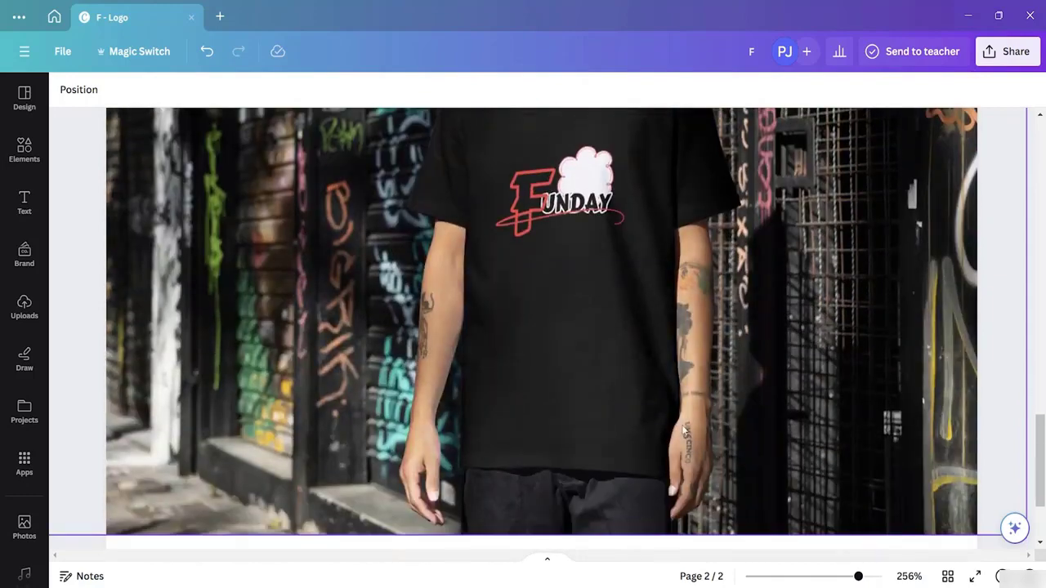
{"action": "scroll", "coordinate": [684, 422], "scroll_direction": "up", "scroll_amount": 3}
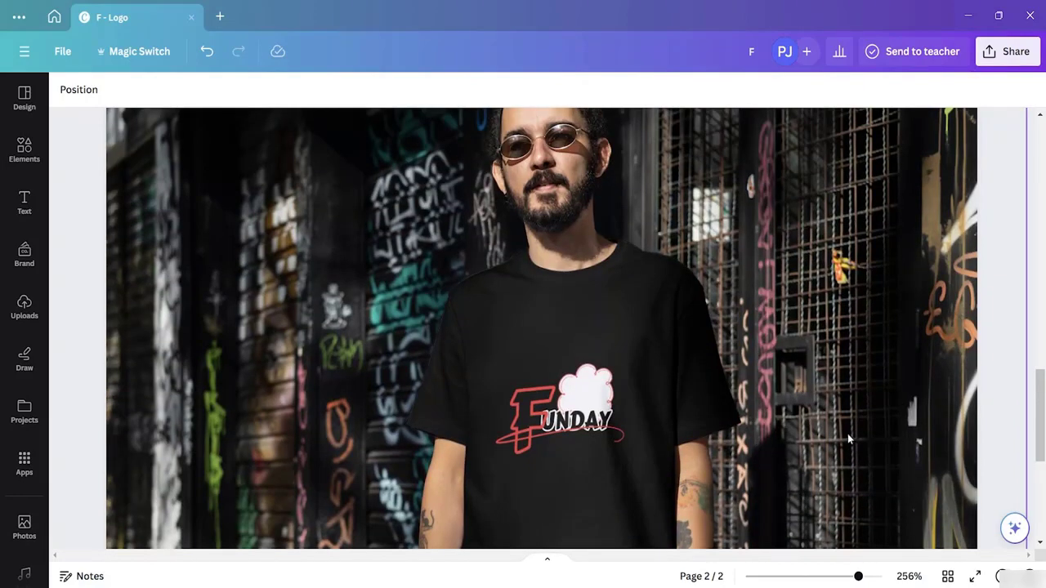
{"action": "scroll", "coordinate": [633, 369], "scroll_direction": "down", "scroll_amount": 4}
{"action": "scroll", "coordinate": [645, 372], "scroll_direction": "up", "scroll_amount": 5}
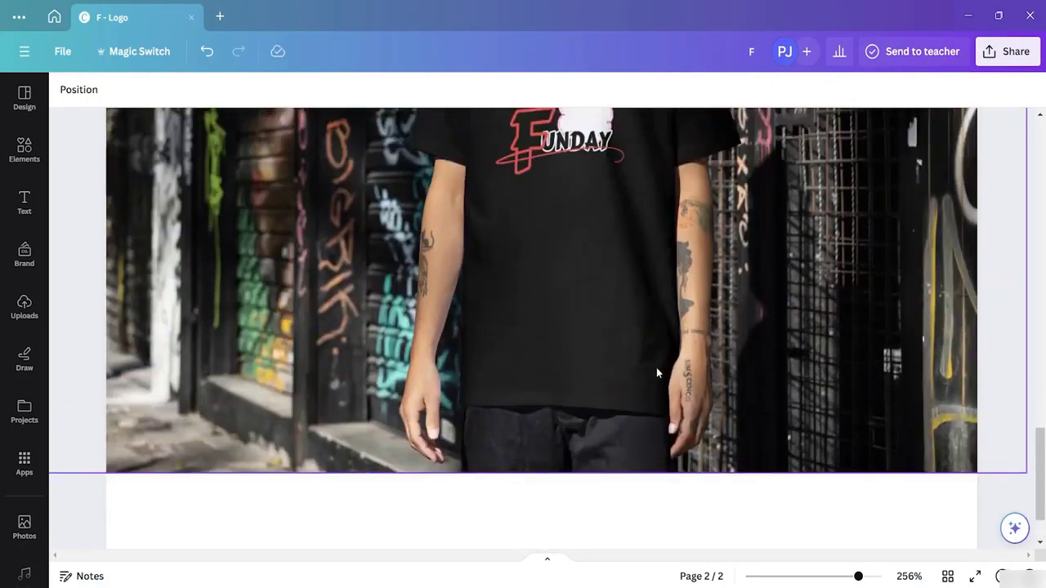
{"action": "scroll", "coordinate": [734, 383], "scroll_direction": "down", "scroll_amount": 5}
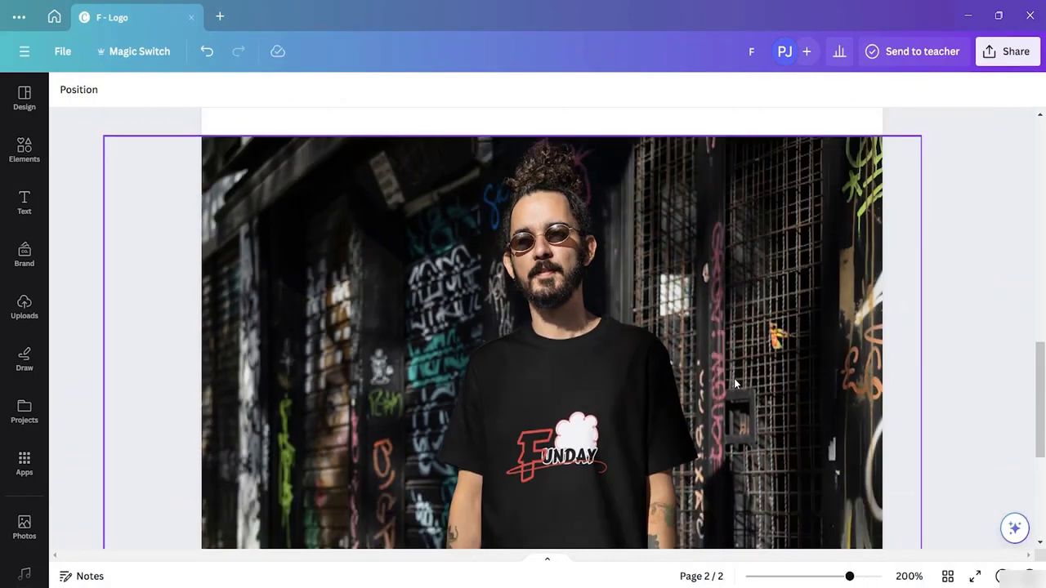
{"action": "scroll", "coordinate": [734, 383], "scroll_direction": "down", "scroll_amount": 1}
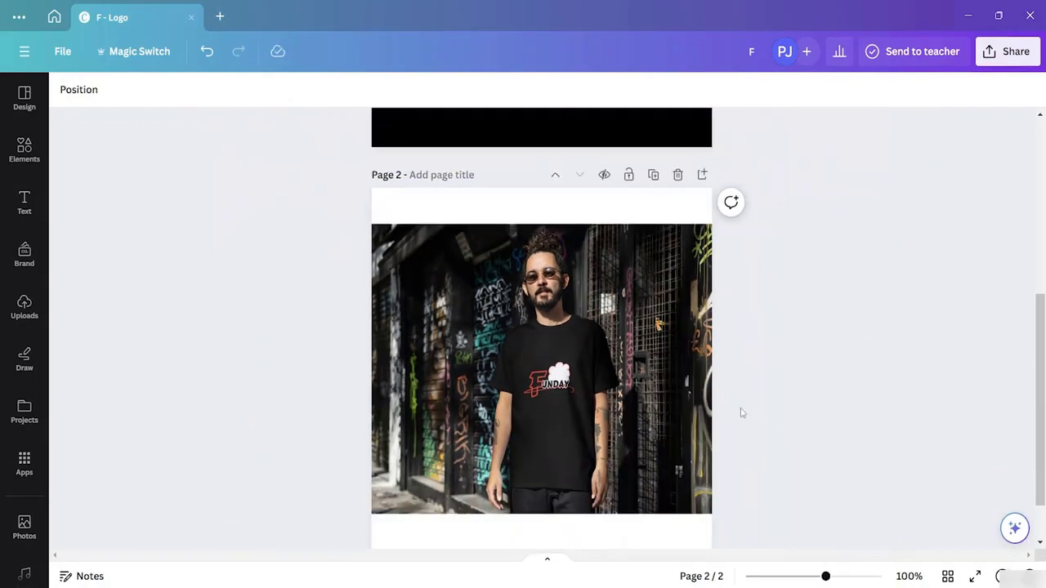
- Add a blank third page after the T-shirt mockup page
{"action": "scroll", "coordinate": [741, 413], "scroll_direction": "down", "scroll_amount": 1}
{"action": "left_click", "coordinate": [535, 517]}
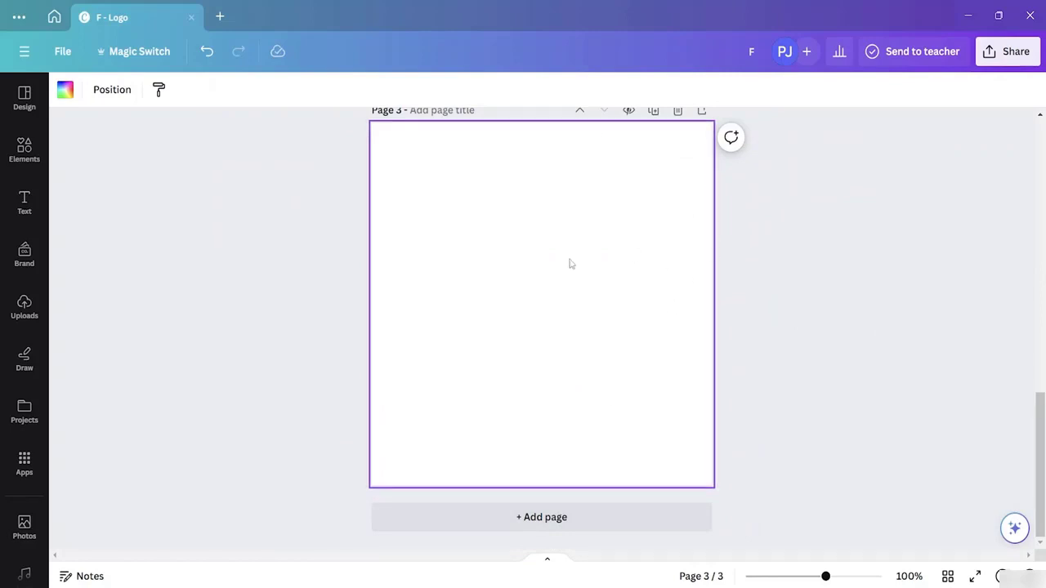
- Review the logo page and the T-shirt mockup page, and return to the blank page 3
{"action": "scroll", "coordinate": [602, 250], "scroll_direction": "up", "scroll_amount": 3}
{"action": "scroll", "coordinate": [605, 264], "scroll_direction": "down", "scroll_amount": 1}
{"action": "scroll", "coordinate": [605, 280], "scroll_direction": "up", "scroll_amount": 1}
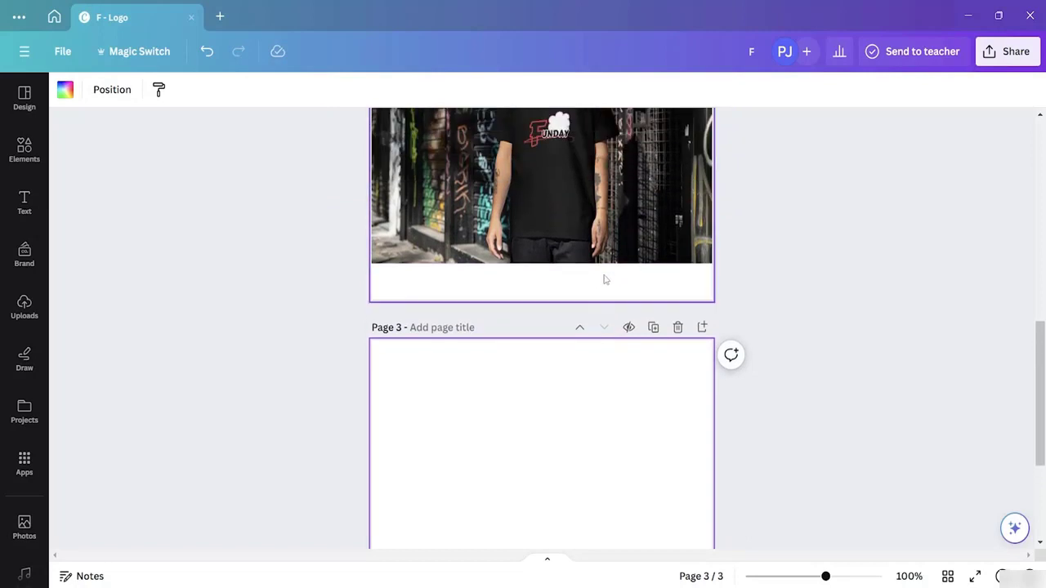
{"action": "scroll", "coordinate": [605, 279], "scroll_direction": "down", "scroll_amount": 3}
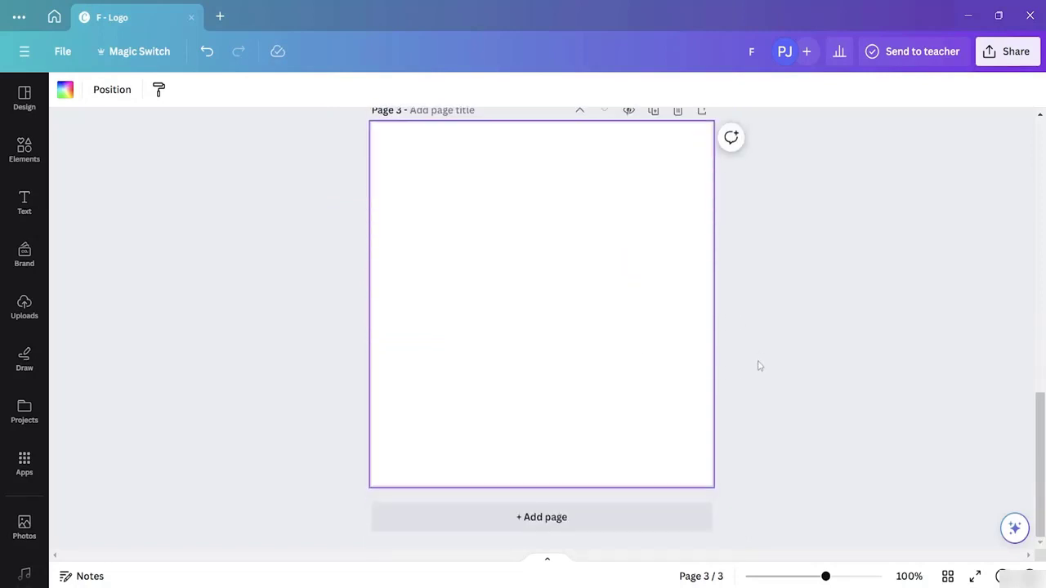
{"action": "scroll", "coordinate": [645, 282], "scroll_direction": "up", "scroll_amount": 4}
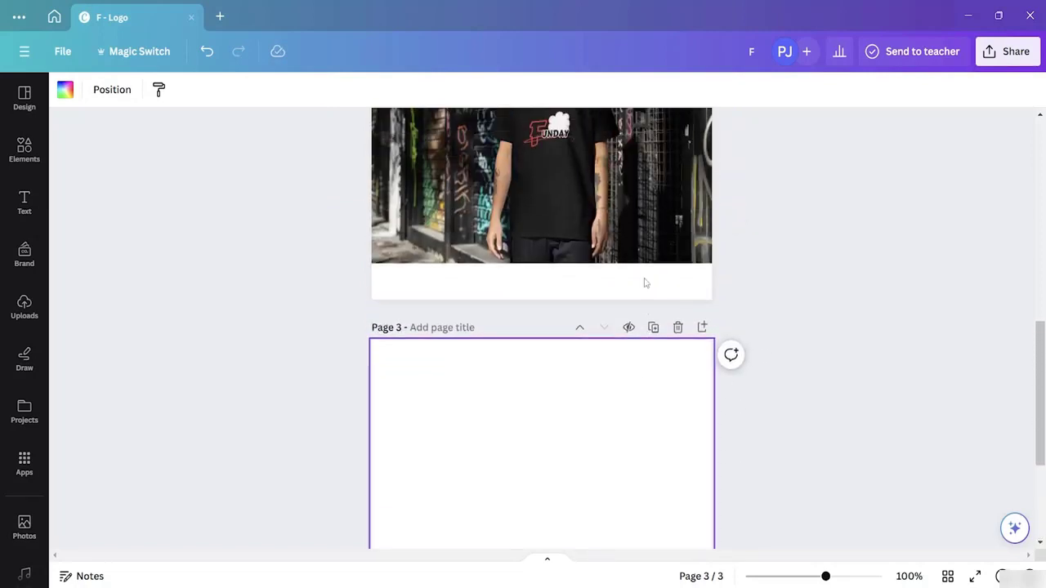
{"action": "scroll", "coordinate": [936, 283], "scroll_direction": "up", "scroll_amount": 5}
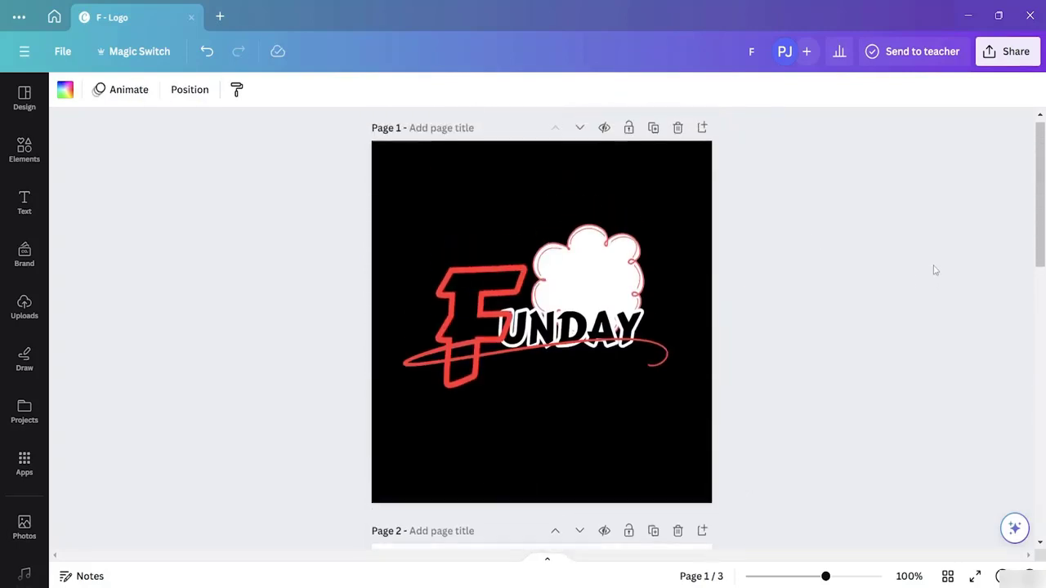
{"action": "scroll", "coordinate": [935, 269], "scroll_direction": "down", "scroll_amount": 5}
{"action": "scroll", "coordinate": [928, 271], "scroll_direction": "down", "scroll_amount": 3}
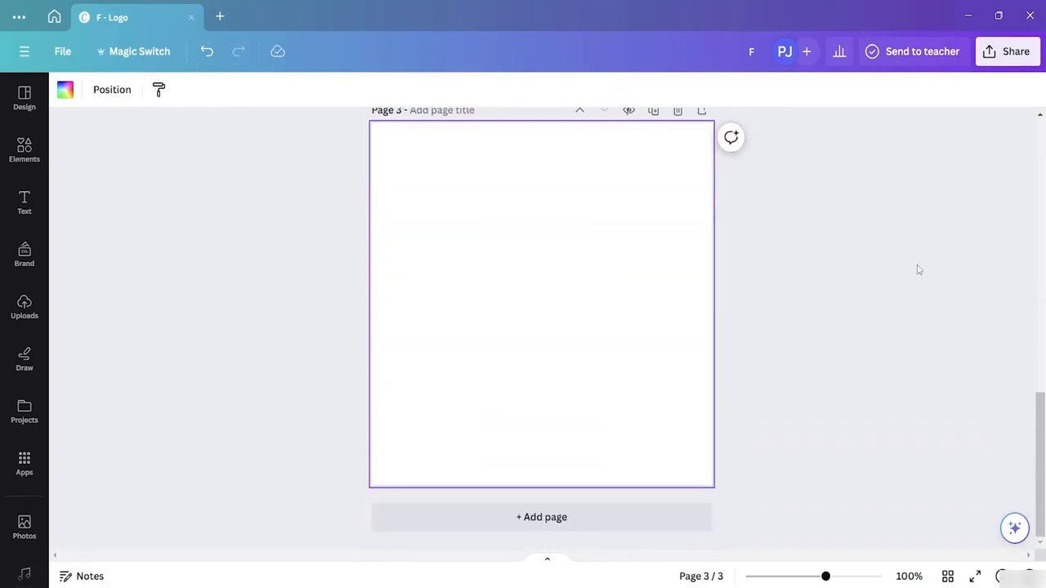
- Add an Achar King brand text to blank page 3 and set its font to Adele I
{"action": "left_click", "coordinate": [24, 200]}
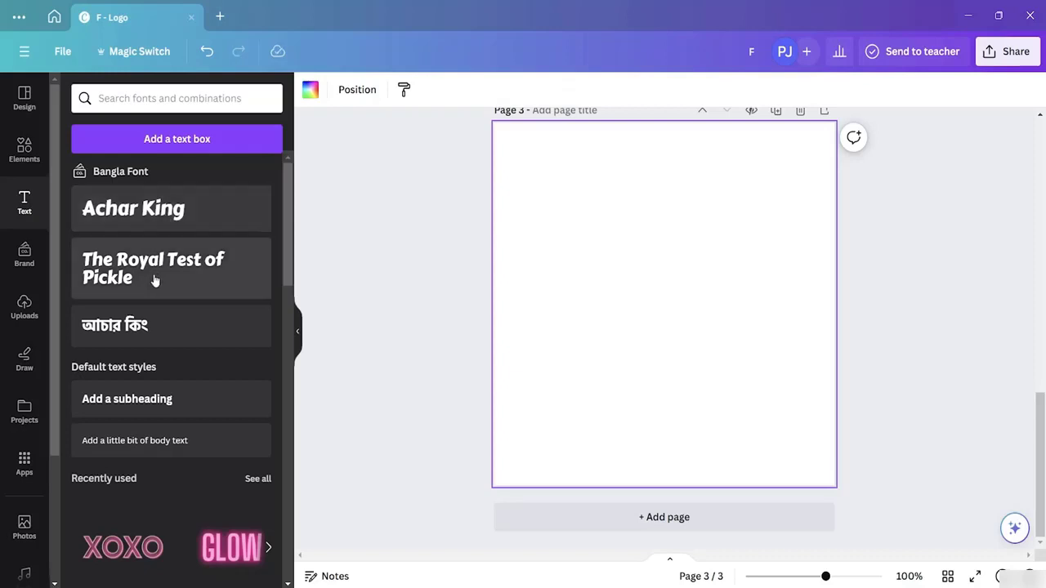
{"action": "left_click", "coordinate": [169, 221]}
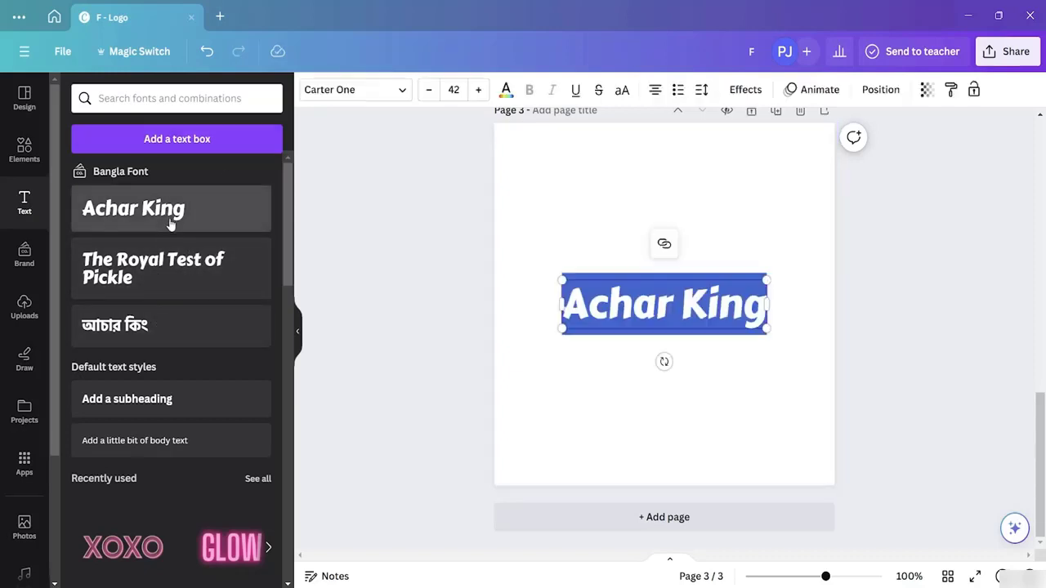
{"action": "left_click", "coordinate": [400, 96]}
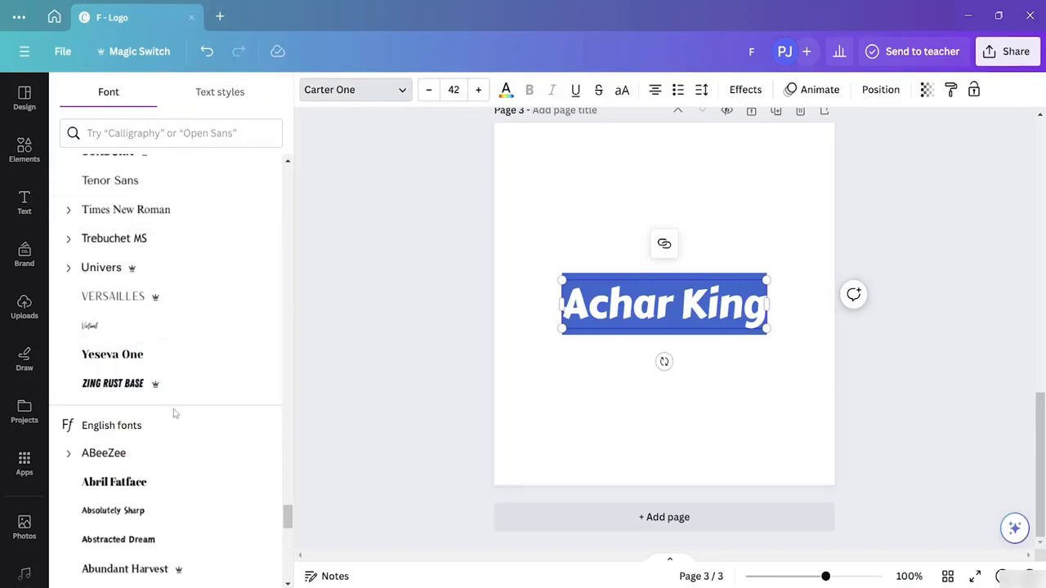
{"action": "scroll", "coordinate": [172, 425], "scroll_direction": "down", "scroll_amount": 3}
{"action": "scroll", "coordinate": [166, 442], "scroll_direction": "down", "scroll_amount": 1}
{"action": "scroll", "coordinate": [168, 442], "scroll_direction": "up", "scroll_amount": 1}
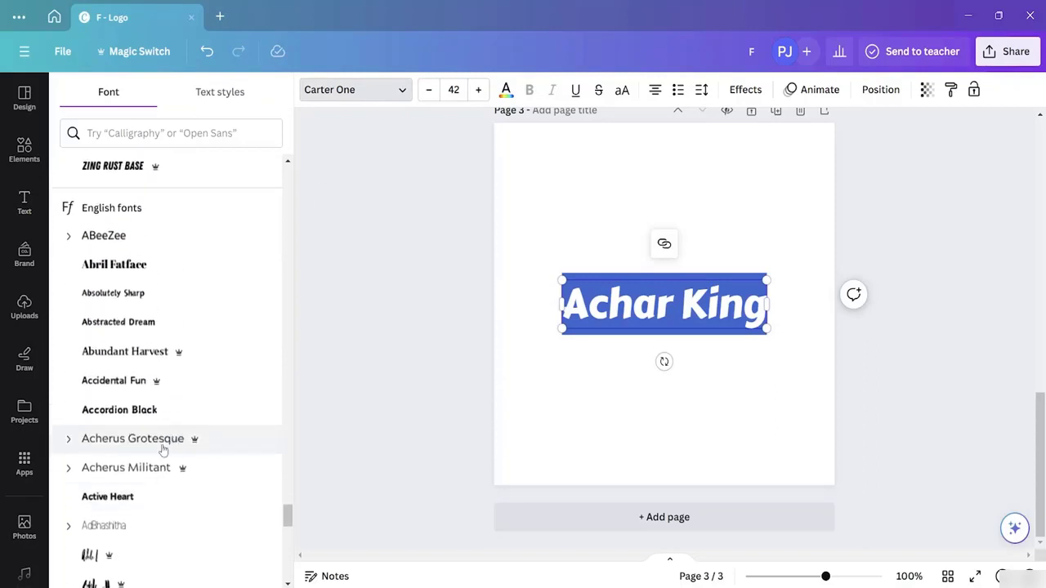
{"action": "scroll", "coordinate": [164, 449], "scroll_direction": "down", "scroll_amount": 5}
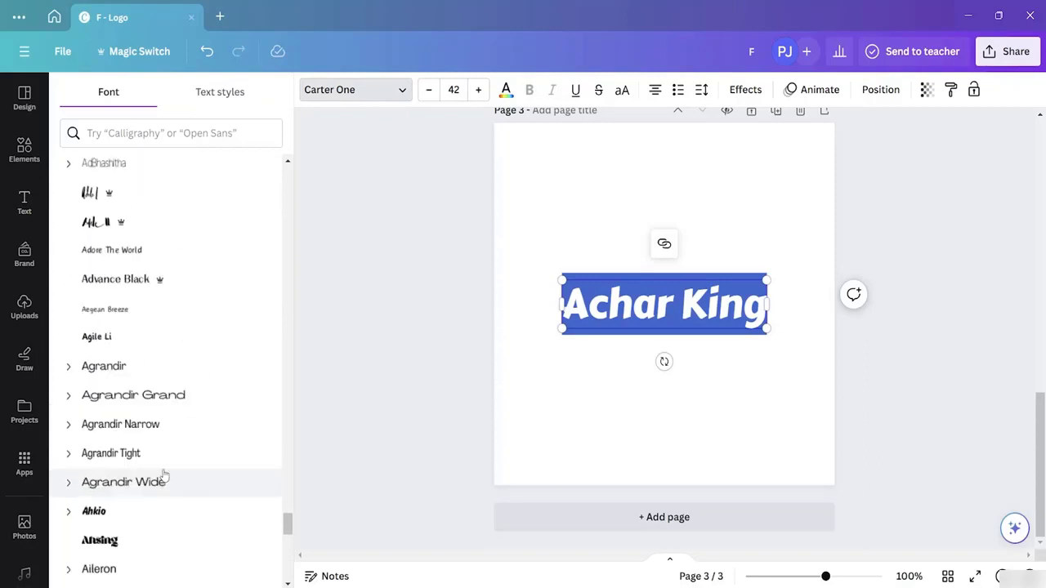
{"action": "left_click", "coordinate": [177, 197]}
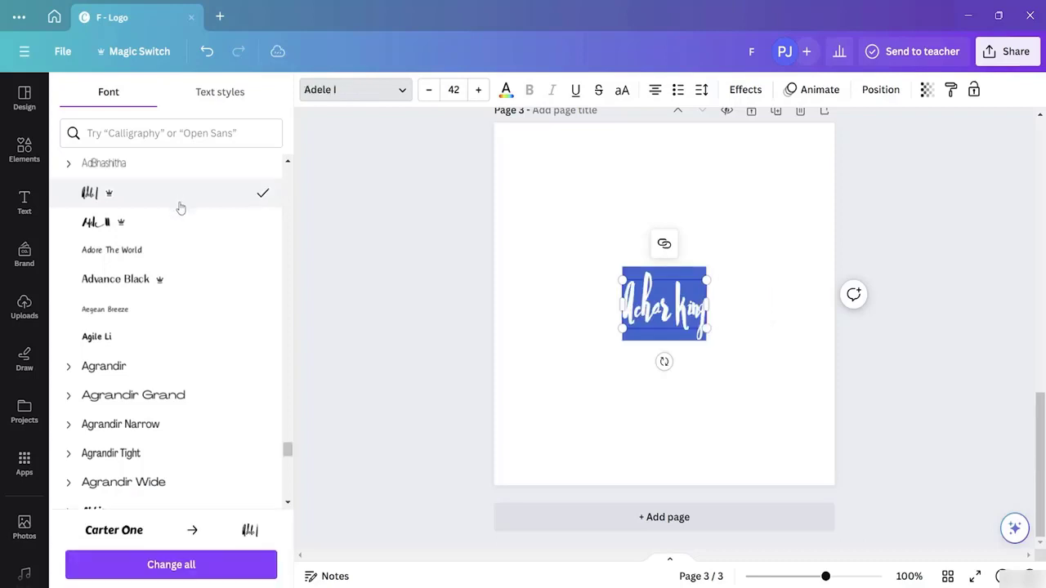
- Replace the Achar King wording with the single capital letter S
{"action": "key", "text": "BackSpace"}
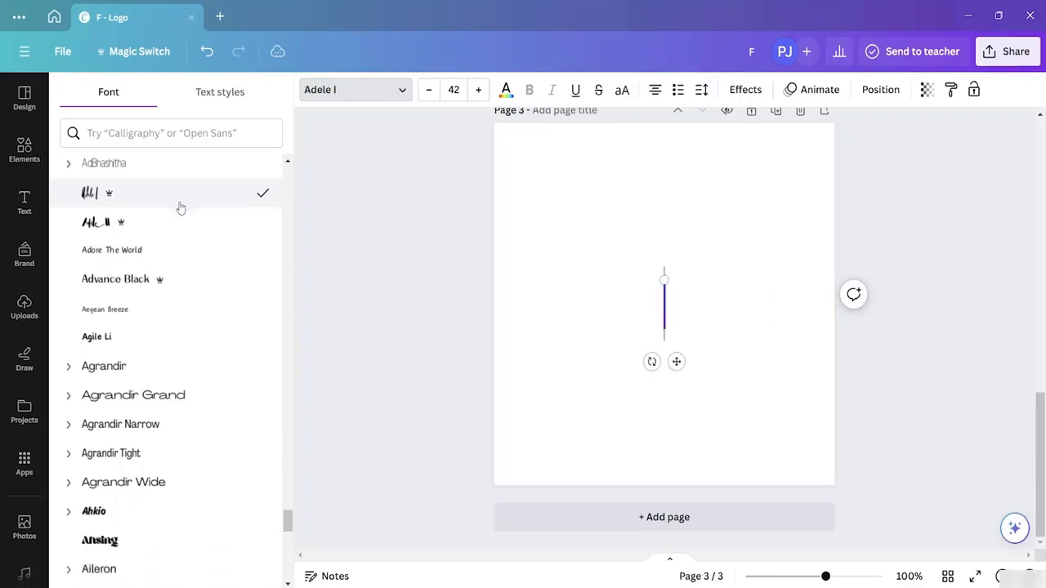
{"action": "type", "text": "S"}
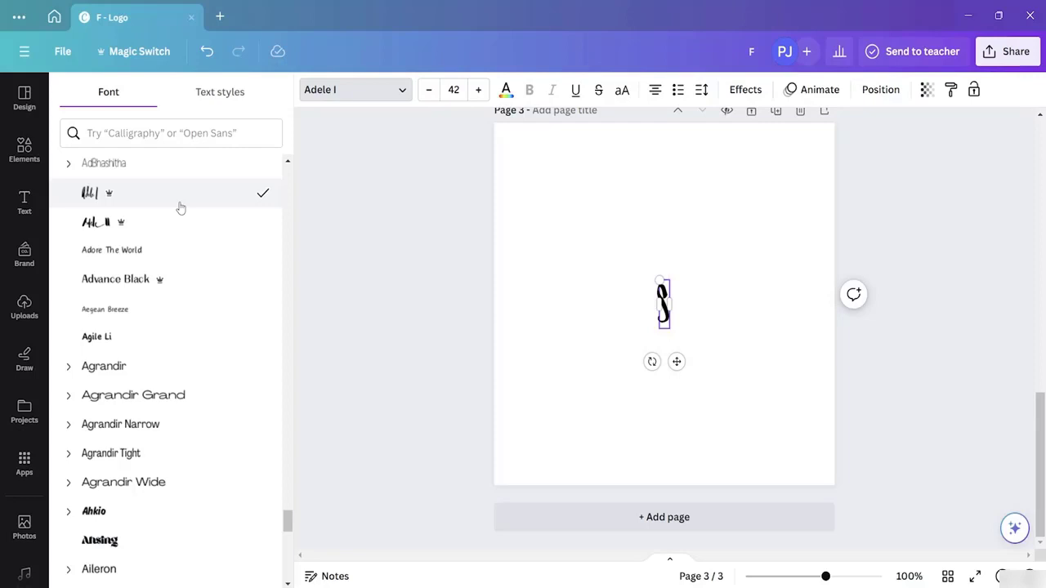
{"action": "left_click", "coordinate": [692, 303]}
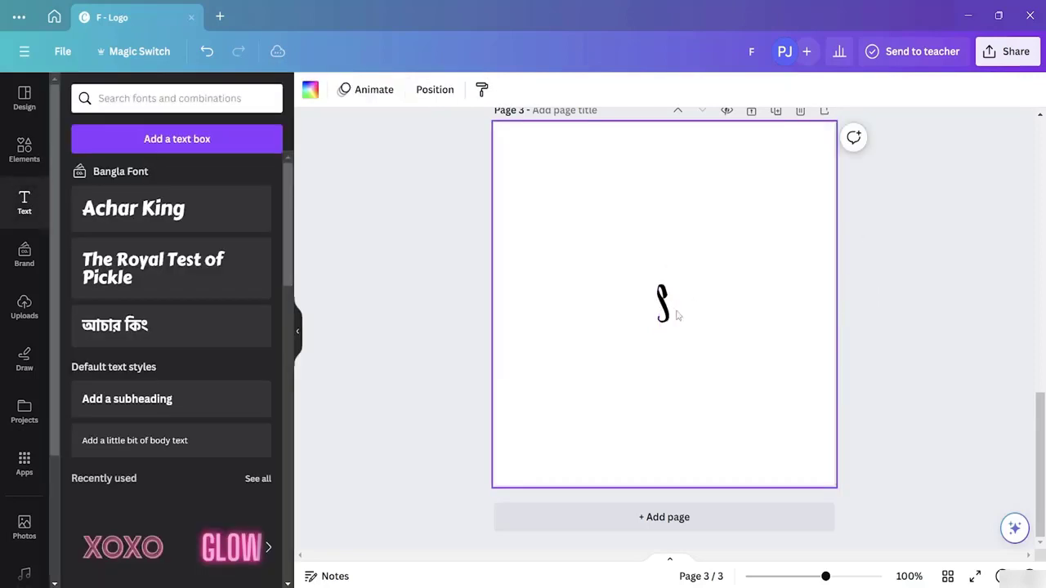
- Enlarge the letter S to font size 182 and place it in the left half of the page
{"action": "left_click", "coordinate": [665, 310]}
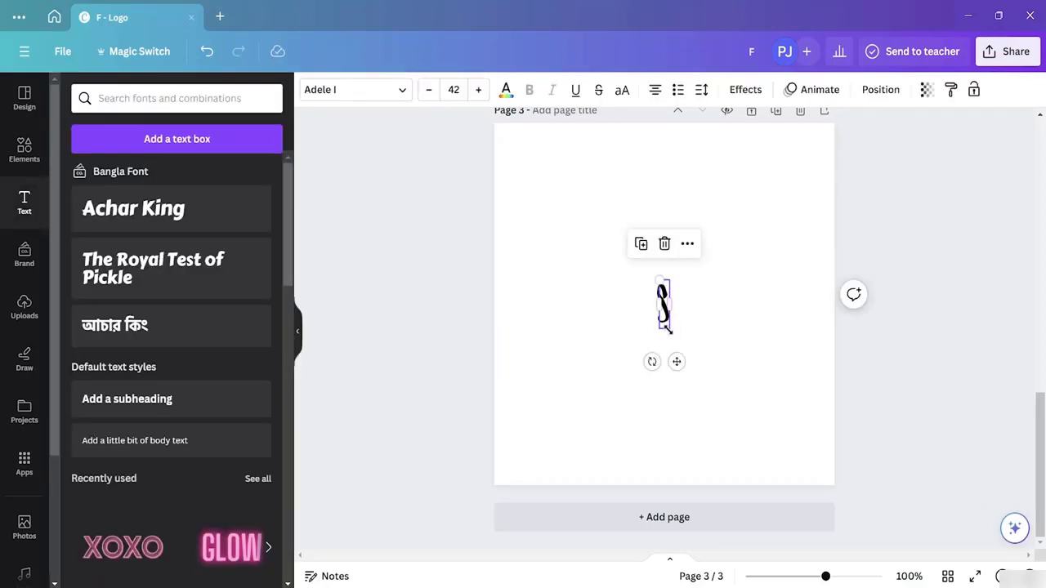
{"action": "left_click_drag", "start_coordinate": [669, 329], "coordinate": [775, 462]}
{"action": "left_click_drag", "start_coordinate": [677, 373], "coordinate": [641, 285]}
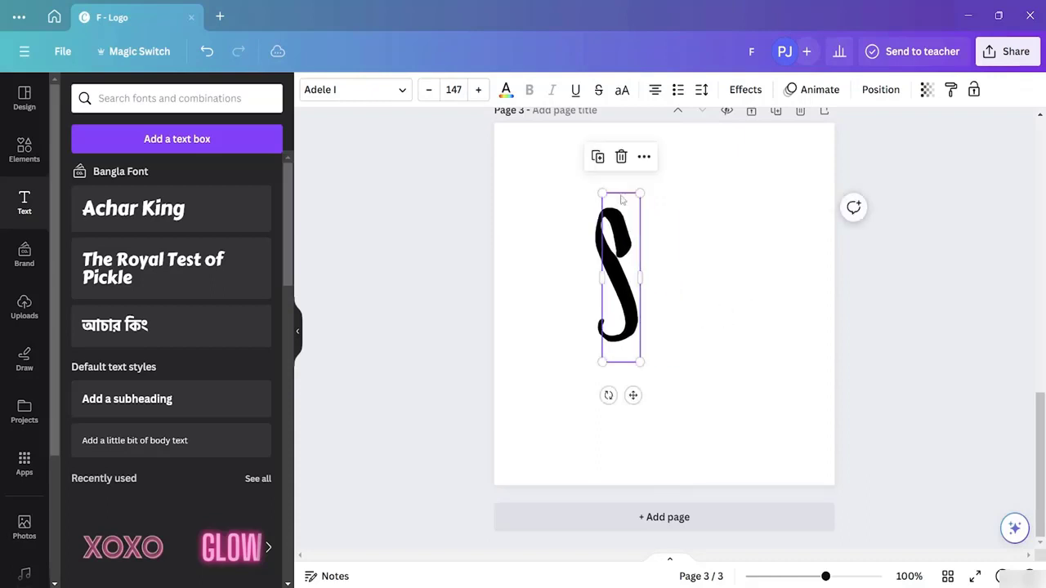
{"action": "left_click_drag", "start_coordinate": [602, 193], "coordinate": [563, 162]}
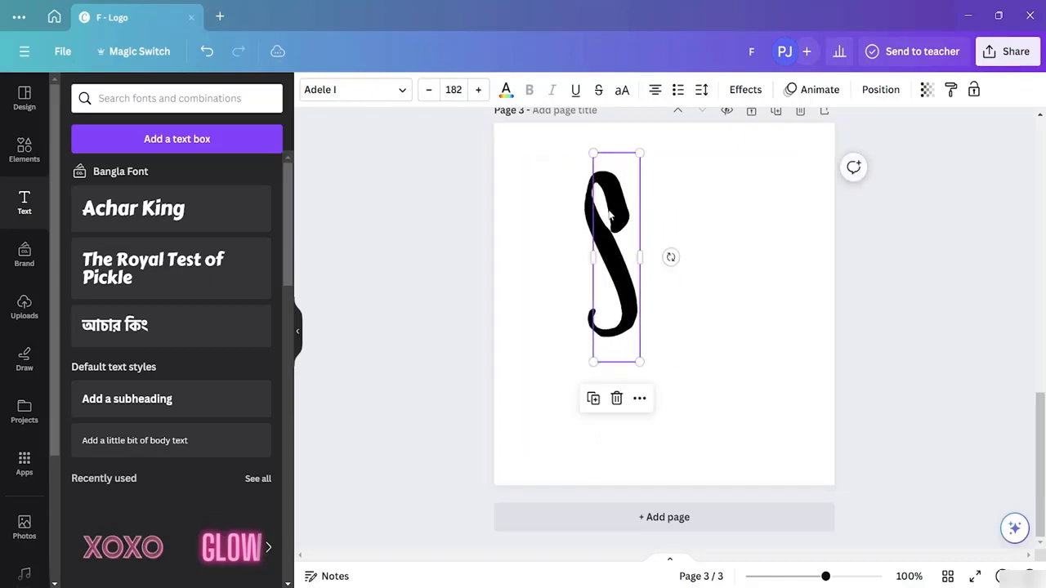
{"action": "left_click", "coordinate": [615, 214]}
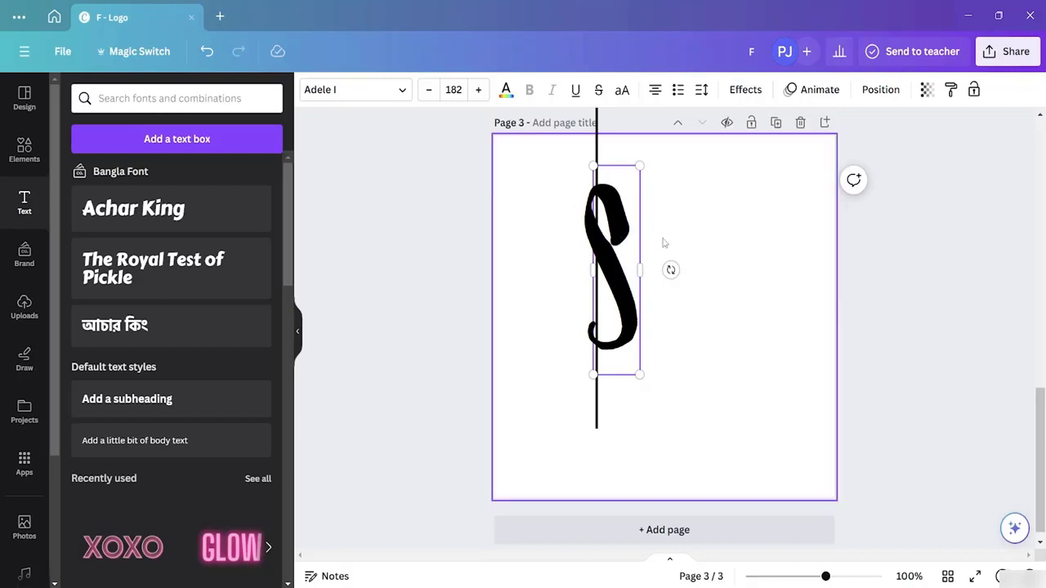
{"action": "left_click", "coordinate": [645, 226]}
{"action": "left_click", "coordinate": [623, 228]}
{"action": "left_click_drag", "start_coordinate": [623, 228], "coordinate": [598, 248]}
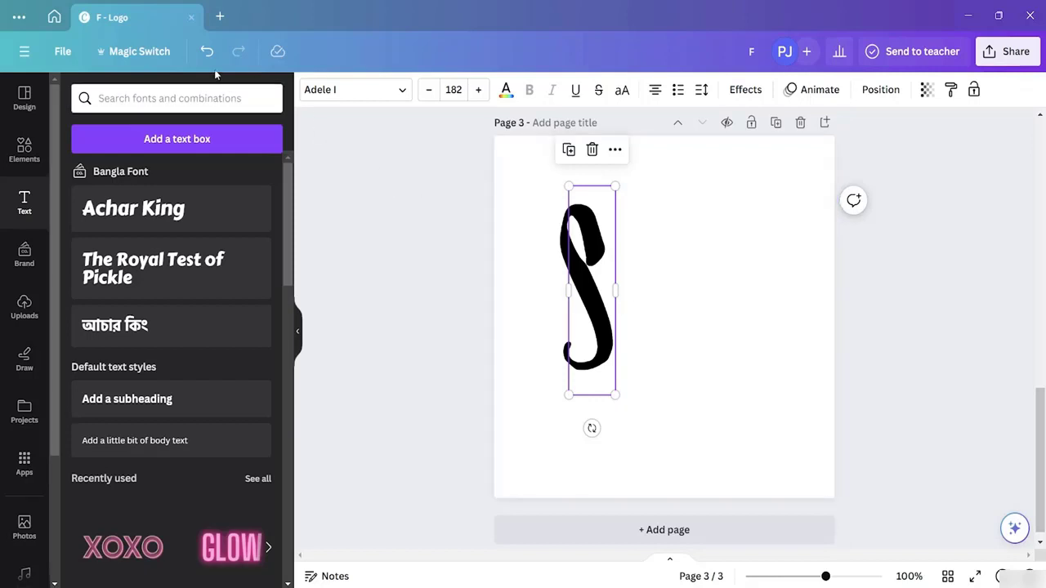
{"action": "left_click", "coordinate": [651, 319]}
{"action": "left_click", "coordinate": [600, 306]}
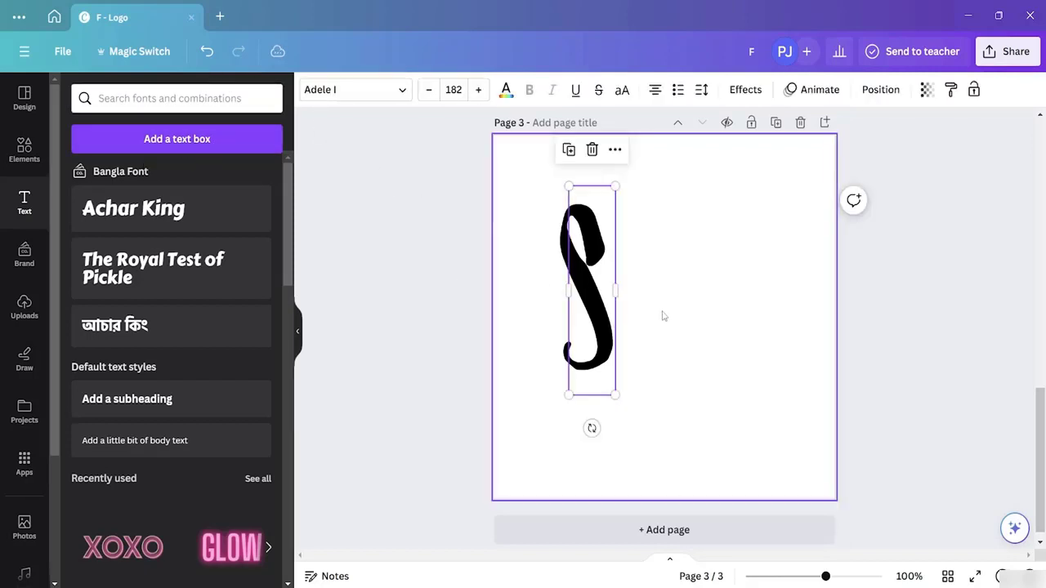
{"action": "left_click", "coordinate": [655, 309]}
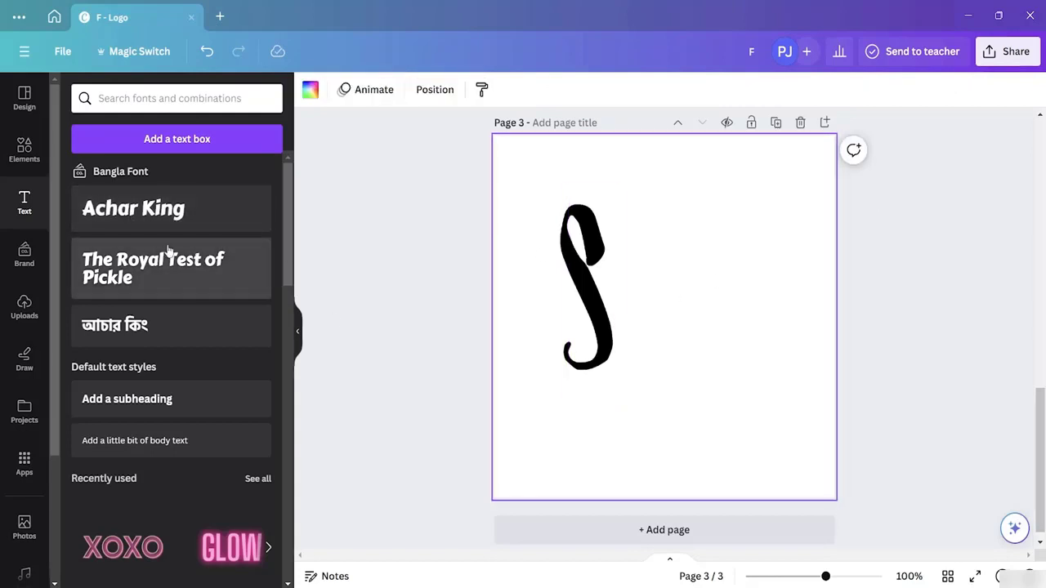
- Add a second Achar King brand text to page 3, across the large S
{"action": "left_click", "coordinate": [160, 207]}
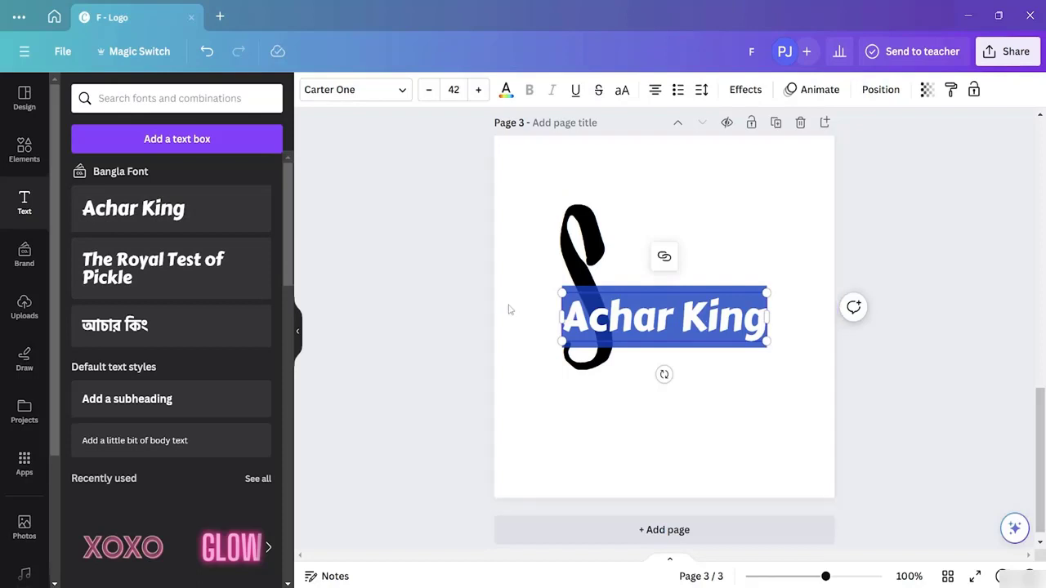
{"action": "left_click", "coordinate": [574, 216]}
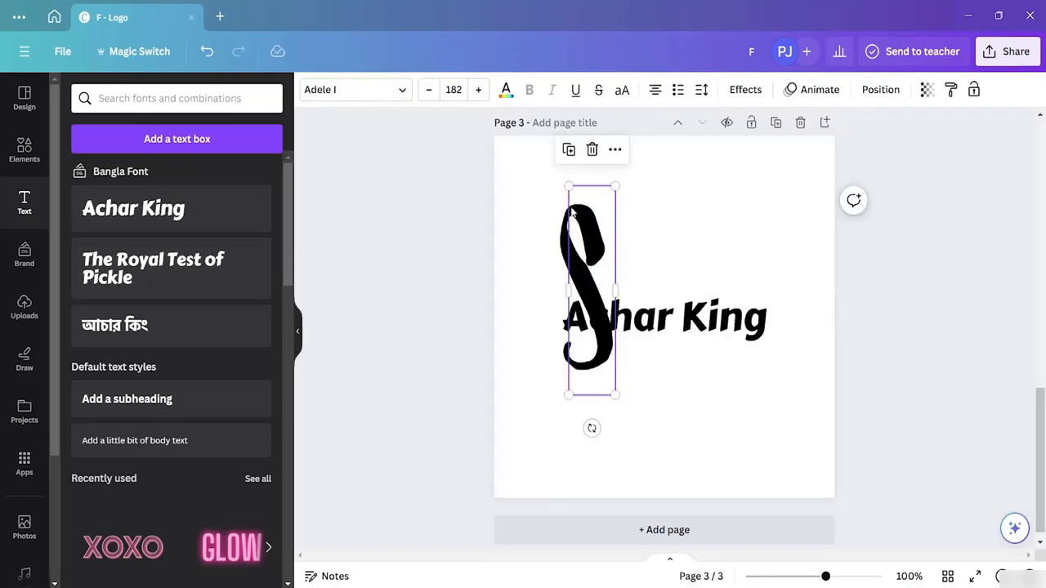
{"action": "left_click", "coordinate": [667, 314]}
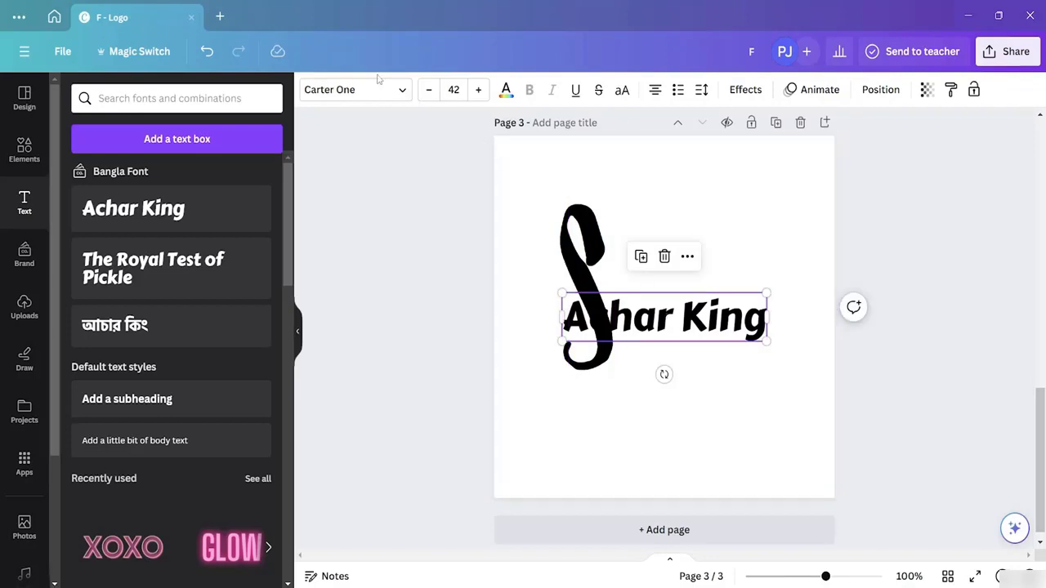
- Search the fonts for "Ade" and set the Achar King text's font to Adele I
{"action": "left_click", "coordinate": [401, 92]}
{"action": "left_click", "coordinate": [196, 137]}
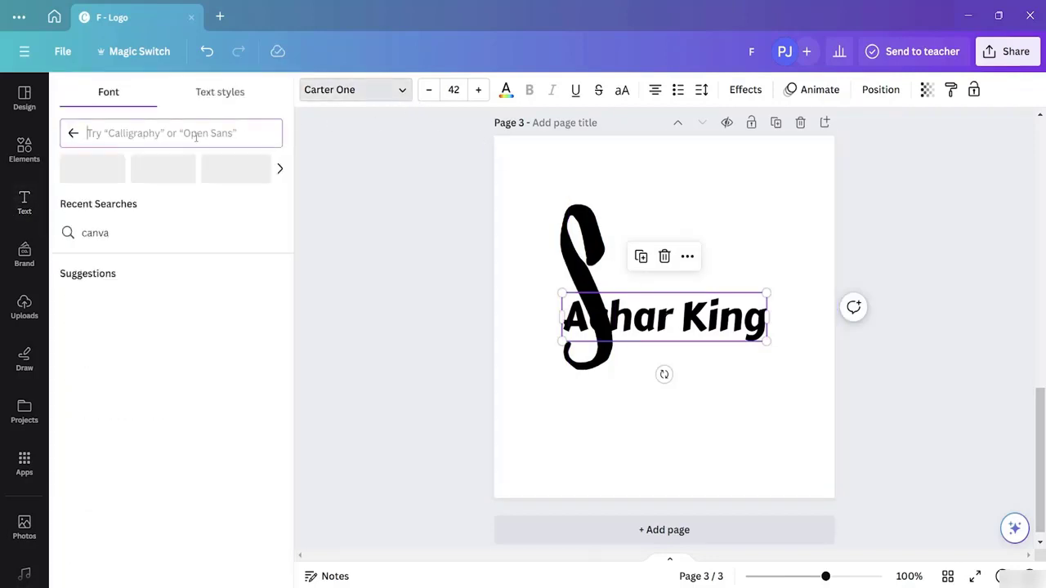
{"action": "type", "text": "a"}
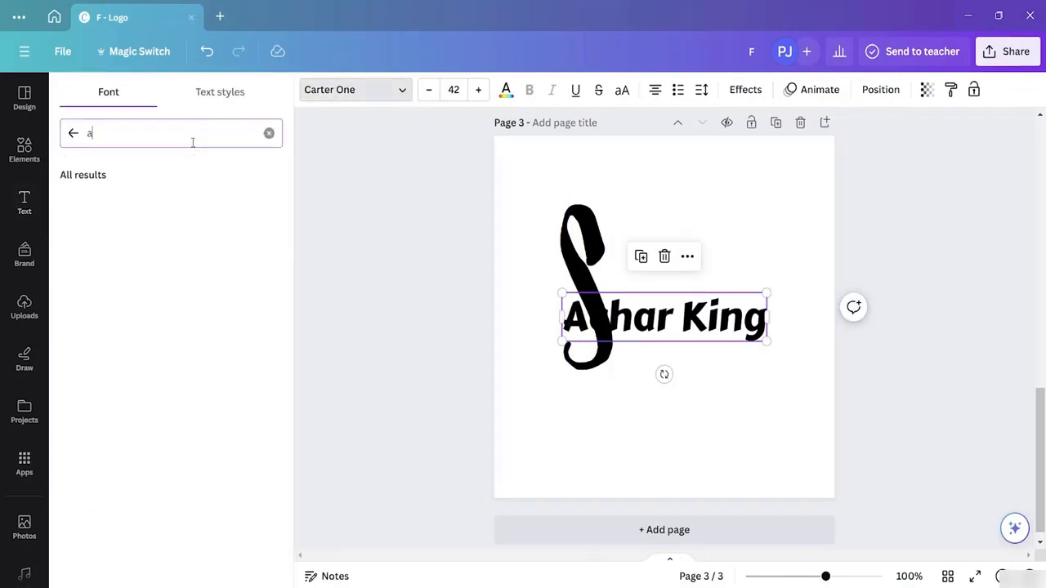
{"action": "type", "text": "DW"}
{"action": "key", "text": "BackSpace"}
{"action": "key", "text": "BackSpace"}
{"action": "key", "text": "BackSpace"}
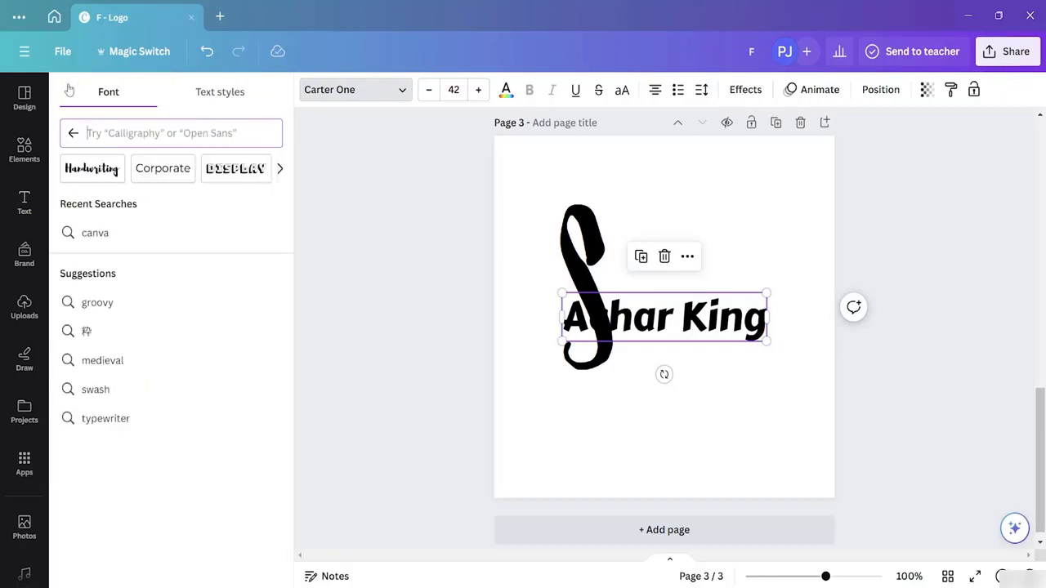
{"action": "type", "text": "Ade"}
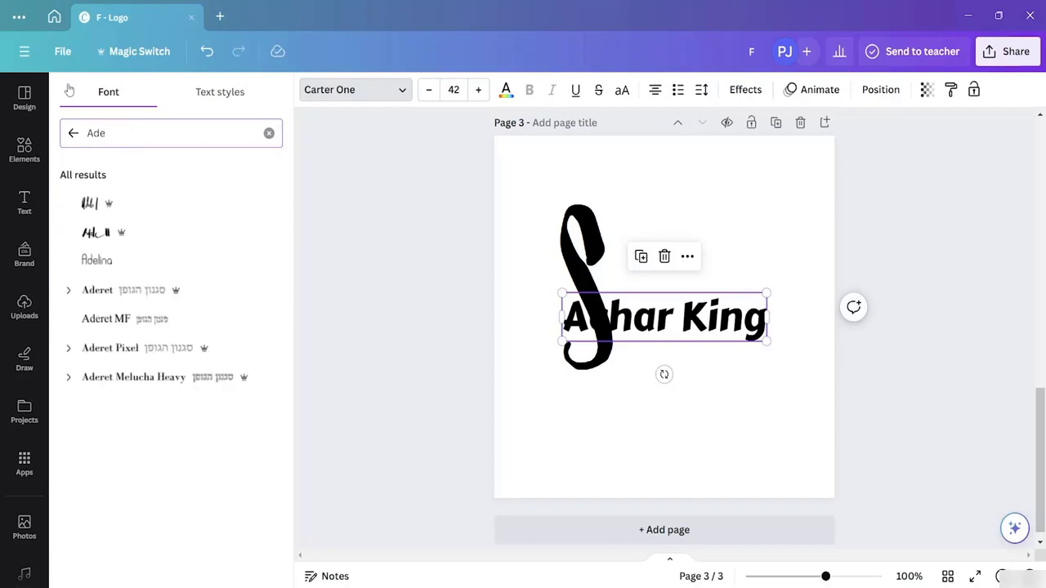
{"action": "left_click", "coordinate": [90, 211]}
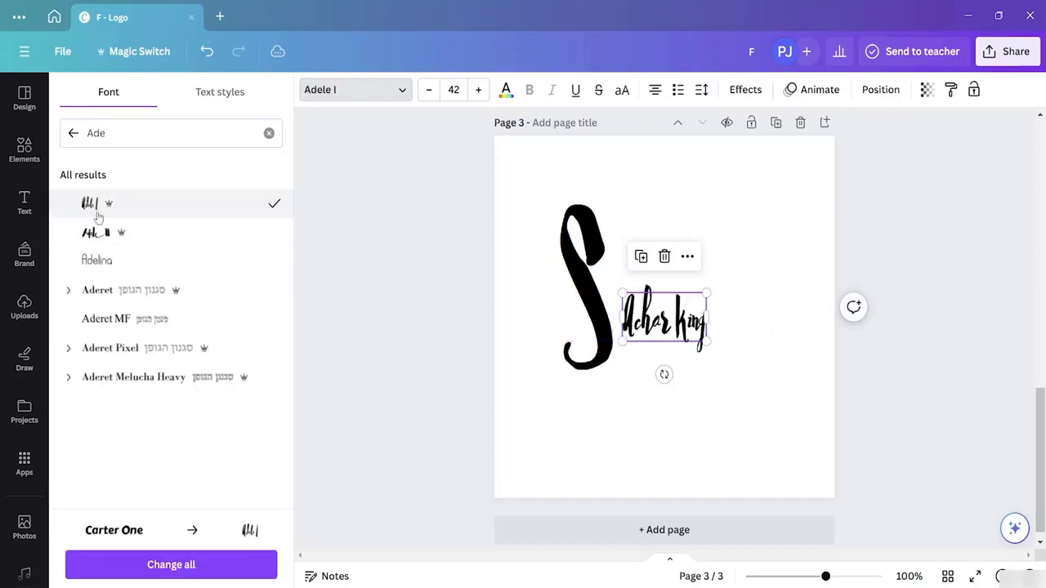
- Replace the Achar King wording beside the S with the lowercase letters "imon"
{"action": "double_click", "coordinate": [702, 327]}
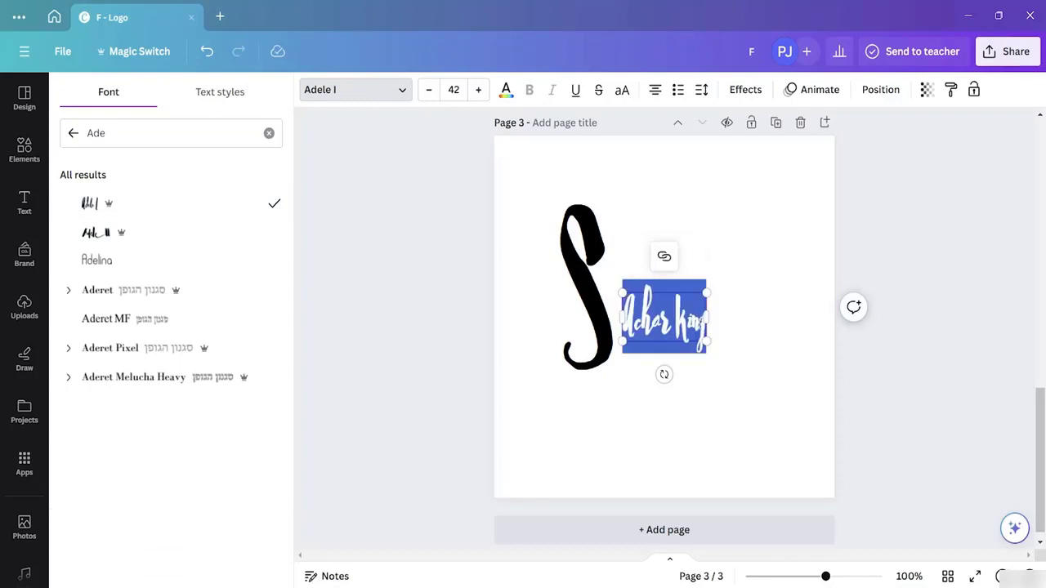
{"action": "key", "text": "BackSpace"}
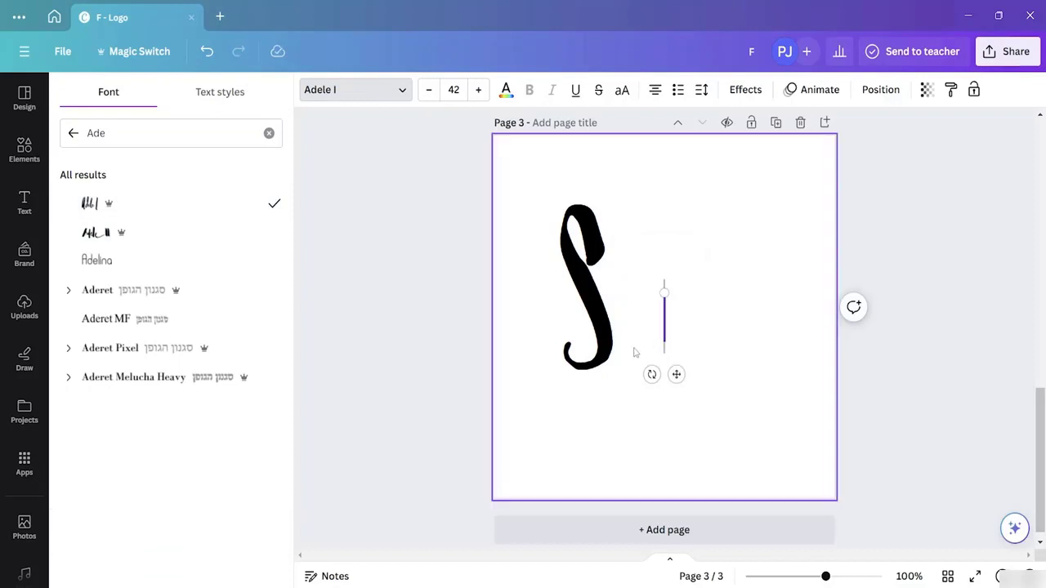
{"action": "type", "text": "iman"}
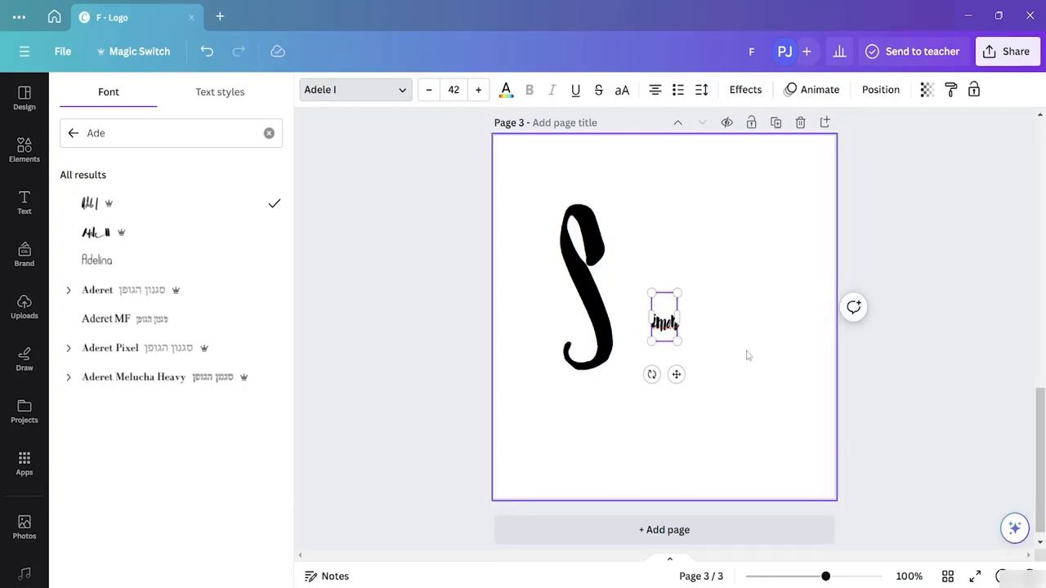
{"action": "left_click", "coordinate": [745, 355]}
- Enlarge the "imon" text to font size 160 and set it tight against the lower right of the S
{"action": "left_click", "coordinate": [676, 335]}
{"action": "left_click_drag", "start_coordinate": [688, 348], "coordinate": [782, 449]}
{"action": "left_click_drag", "start_coordinate": [715, 401], "coordinate": [671, 332]}
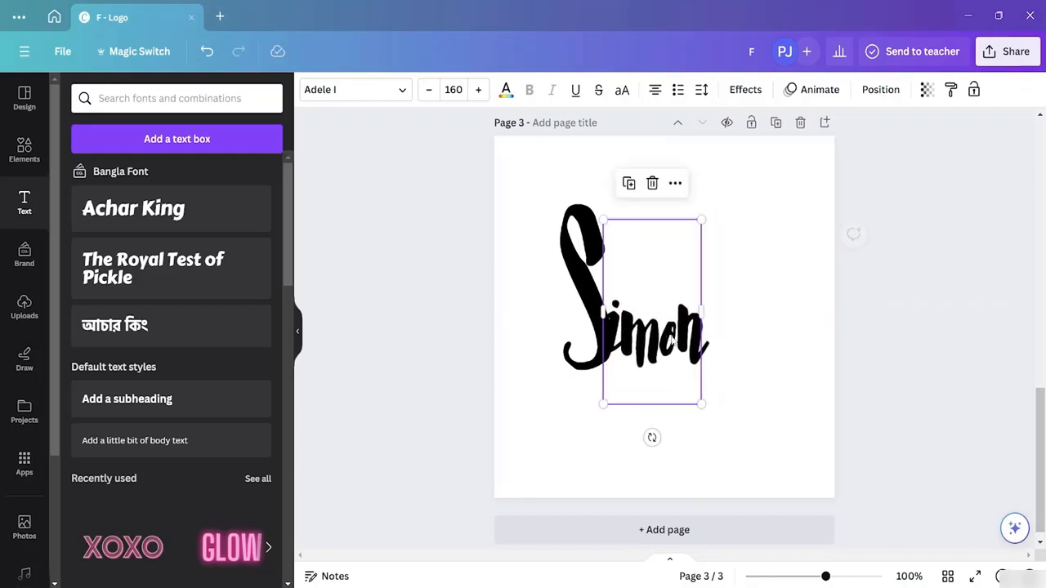
{"action": "left_click", "coordinate": [760, 325]}
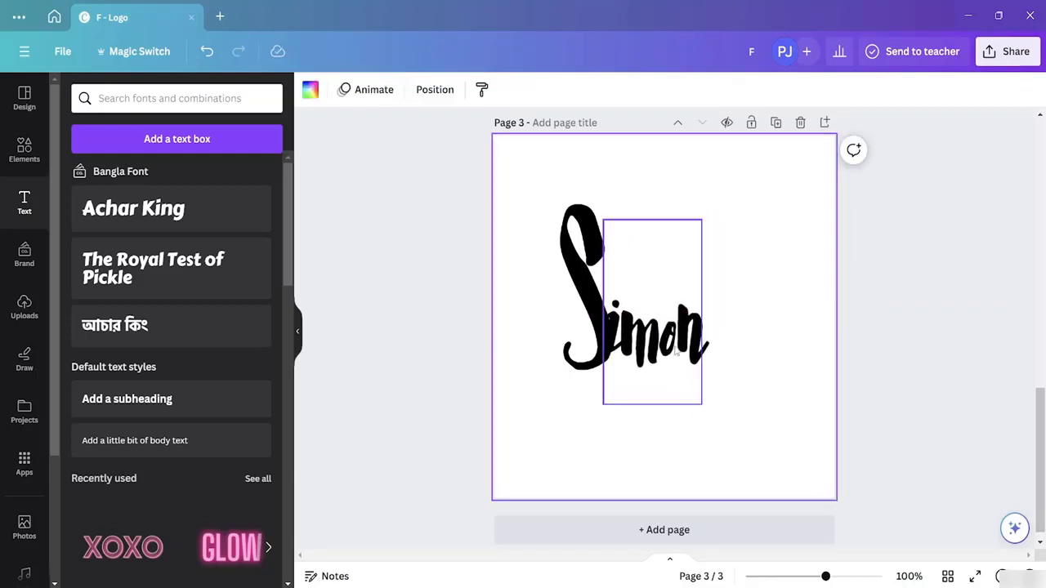
- Give the "imon" text an Outline effect in white so it separates from the S
{"action": "left_click", "coordinate": [658, 335]}
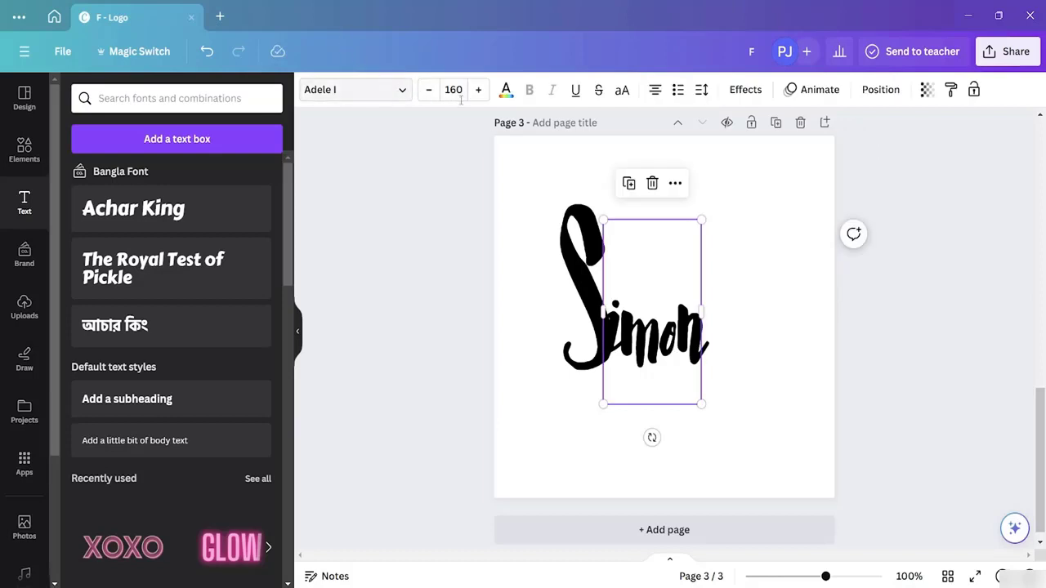
{"action": "left_click", "coordinate": [744, 90]}
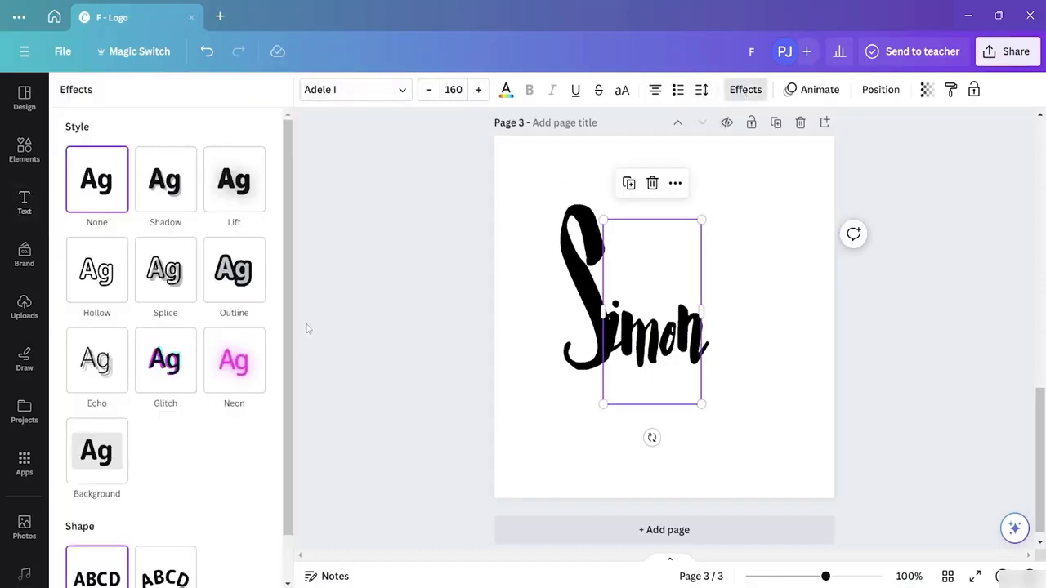
{"action": "left_click", "coordinate": [243, 290]}
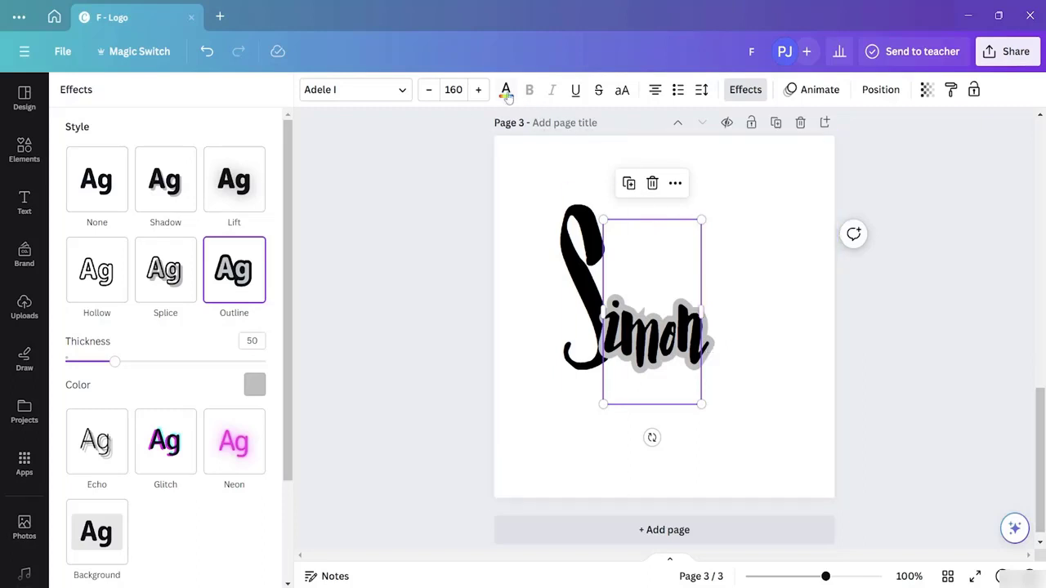
{"action": "left_click", "coordinate": [254, 386]}
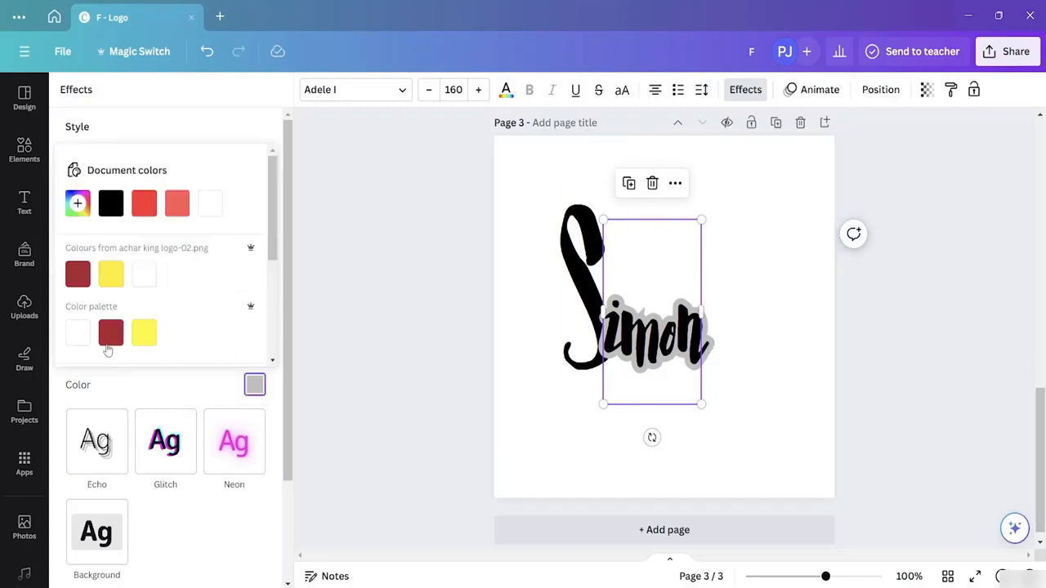
{"action": "left_click", "coordinate": [141, 285]}
{"action": "left_click", "coordinate": [776, 301]}
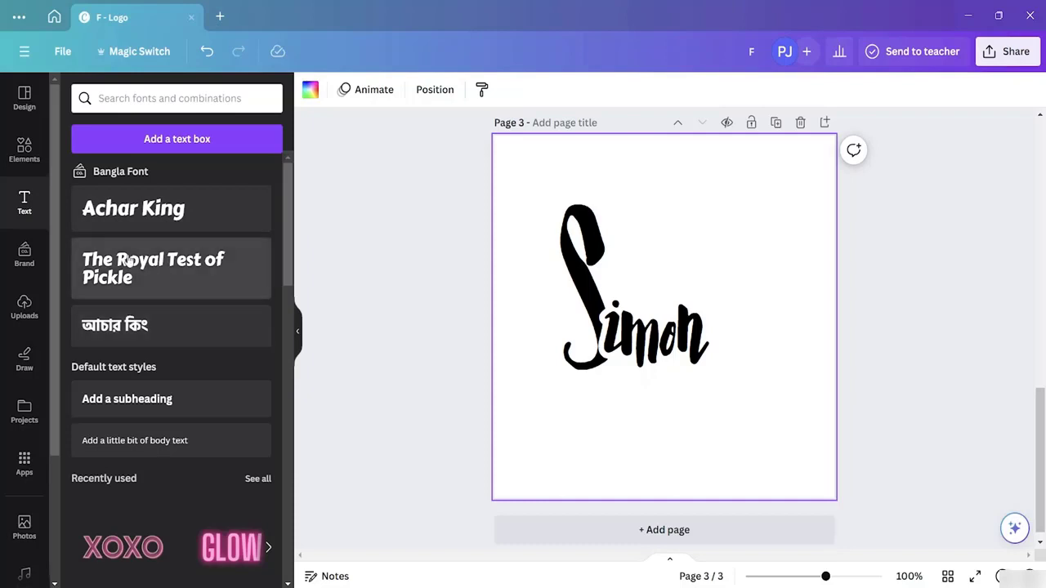
- Add The Royal Test of Pickle brand text to page 3 and place it below the "imon" lettering
{"action": "left_click", "coordinate": [167, 286]}
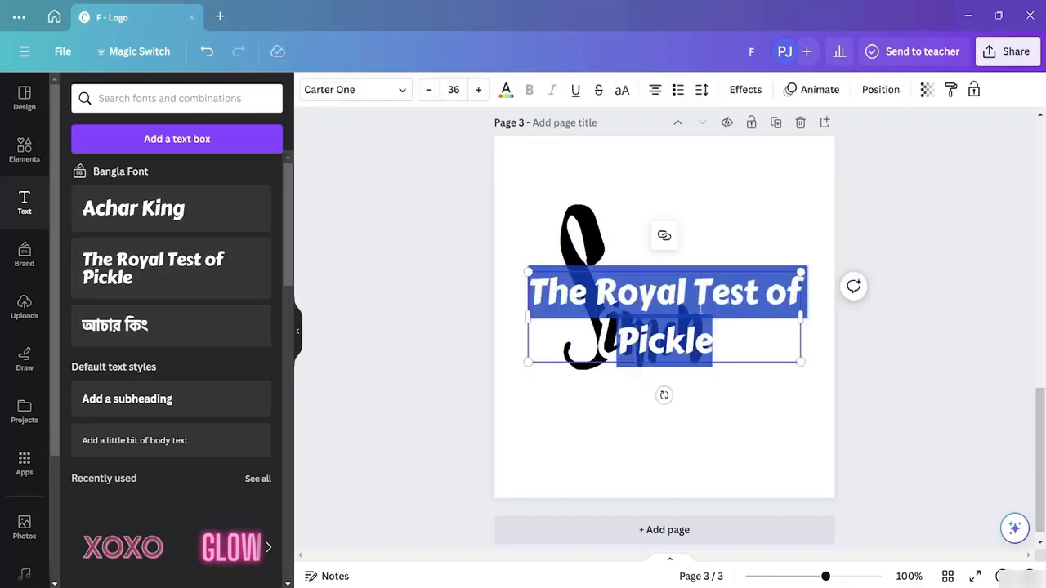
{"action": "left_click", "coordinate": [776, 395]}
{"action": "left_click", "coordinate": [669, 298]}
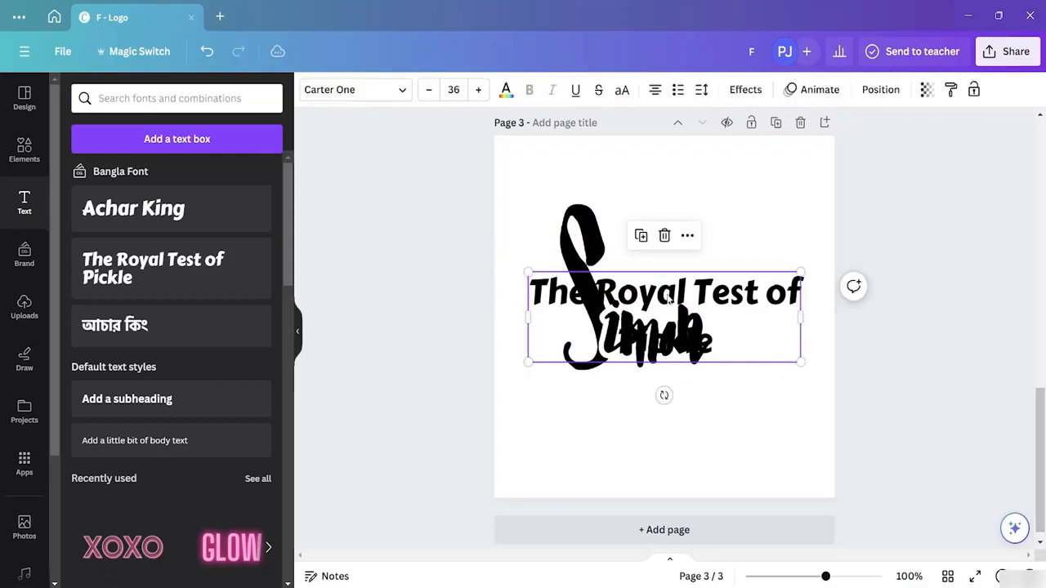
{"action": "left_click_drag", "start_coordinate": [668, 299], "coordinate": [678, 396]}
- Replace the Royal Test of Pickle wording with "BAKERY"
{"action": "double_click", "coordinate": [742, 442]}
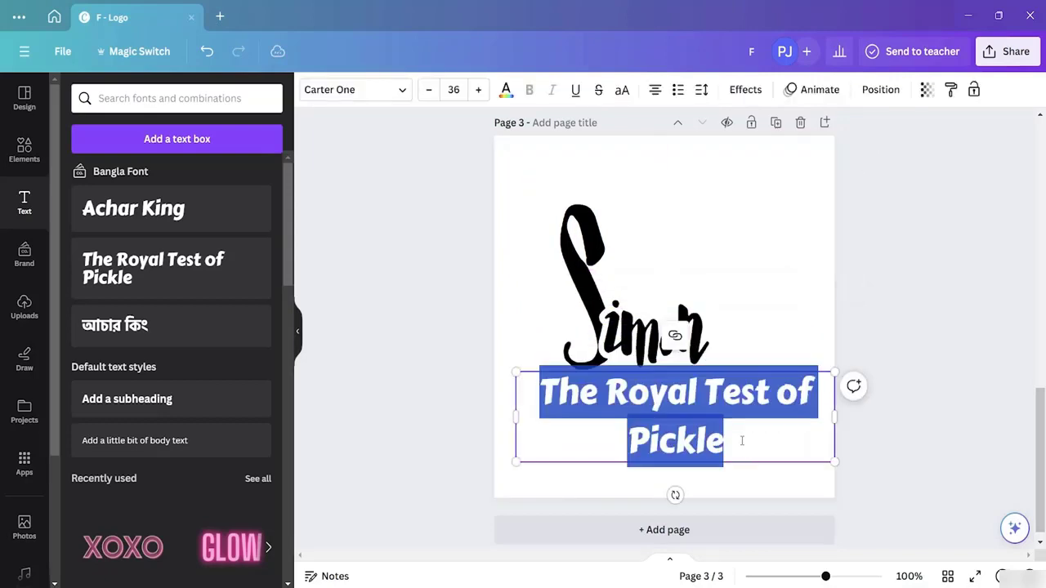
{"action": "key", "text": "BackSpace"}
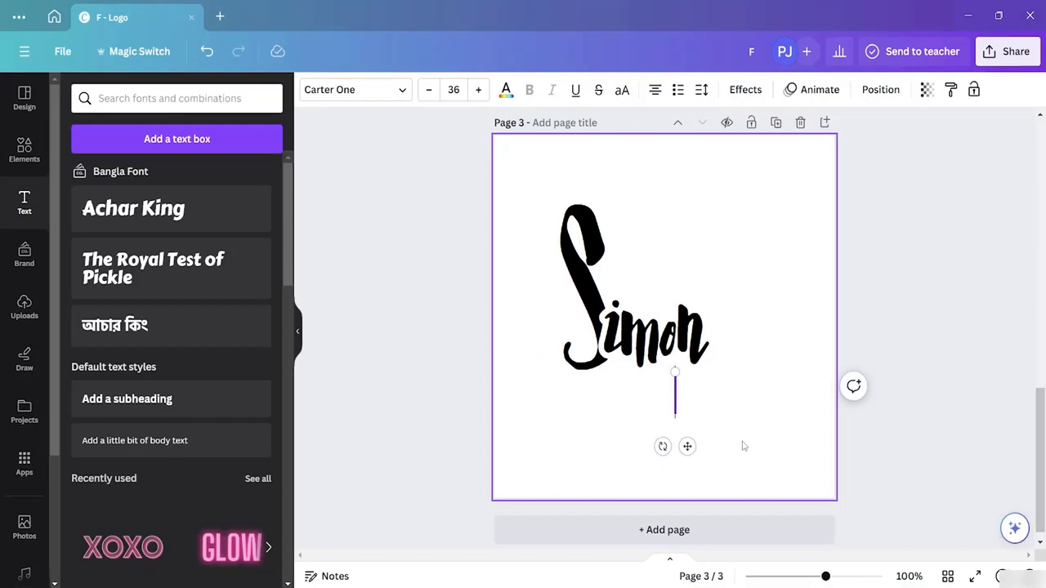
{"action": "type", "text": "B"}
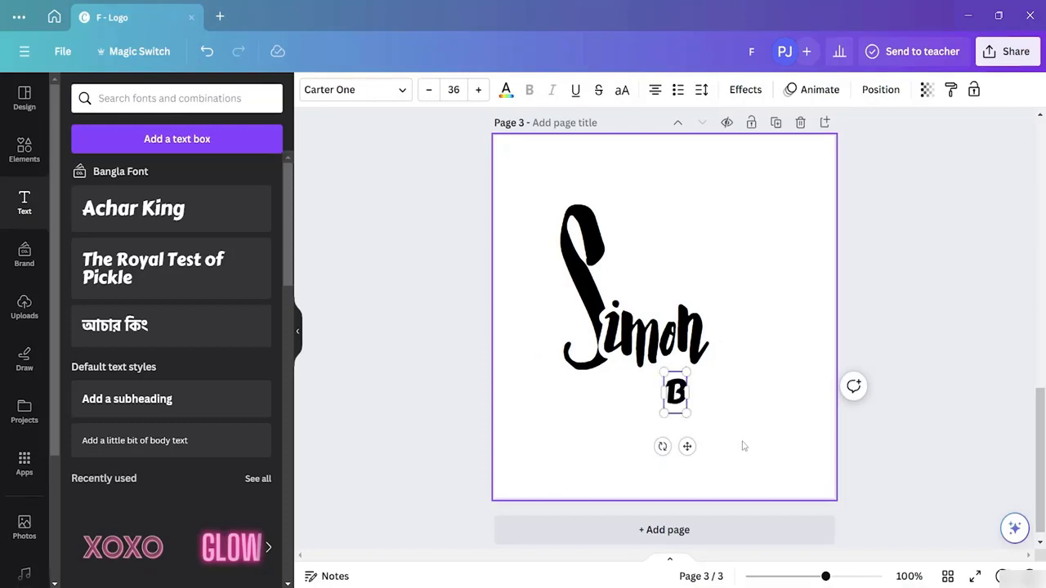
{"action": "type", "text": "ARE"}
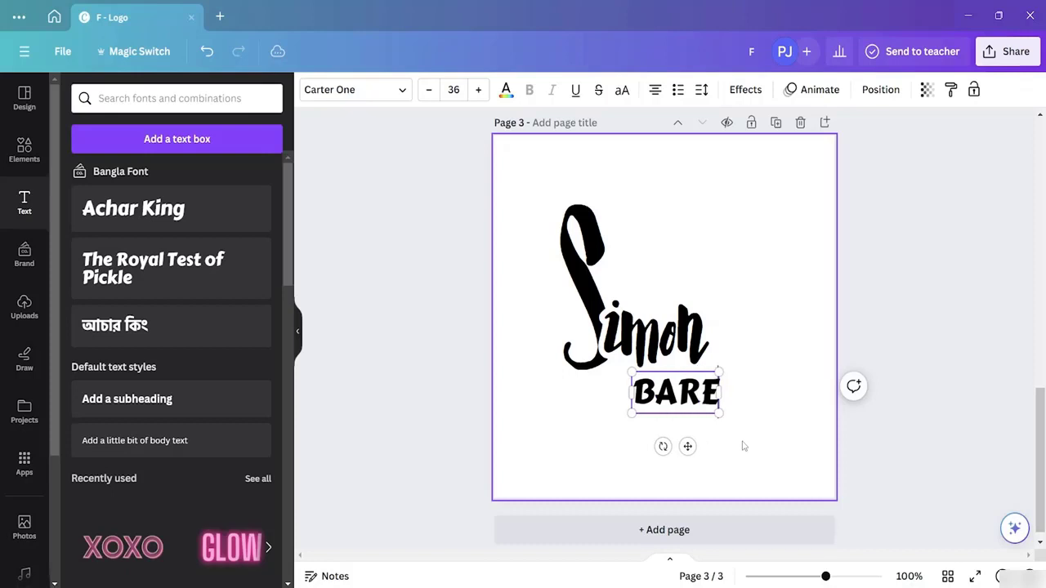
{"action": "key", "text": "BackSpace"}
{"action": "key", "text": "BackSpace"}
{"action": "key", "text": "BackSpace"}
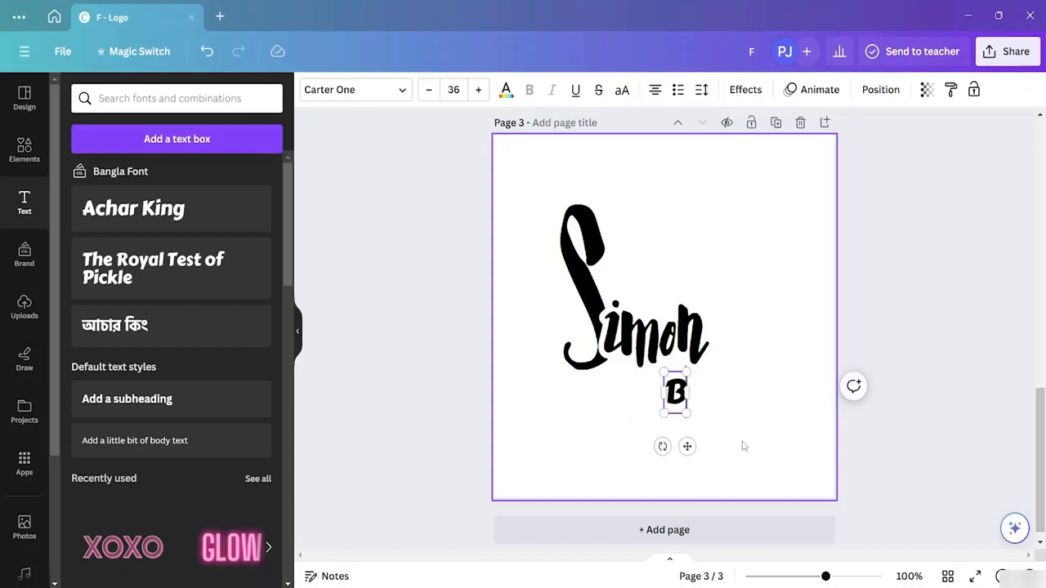
{"action": "type", "text": "AKERY"}
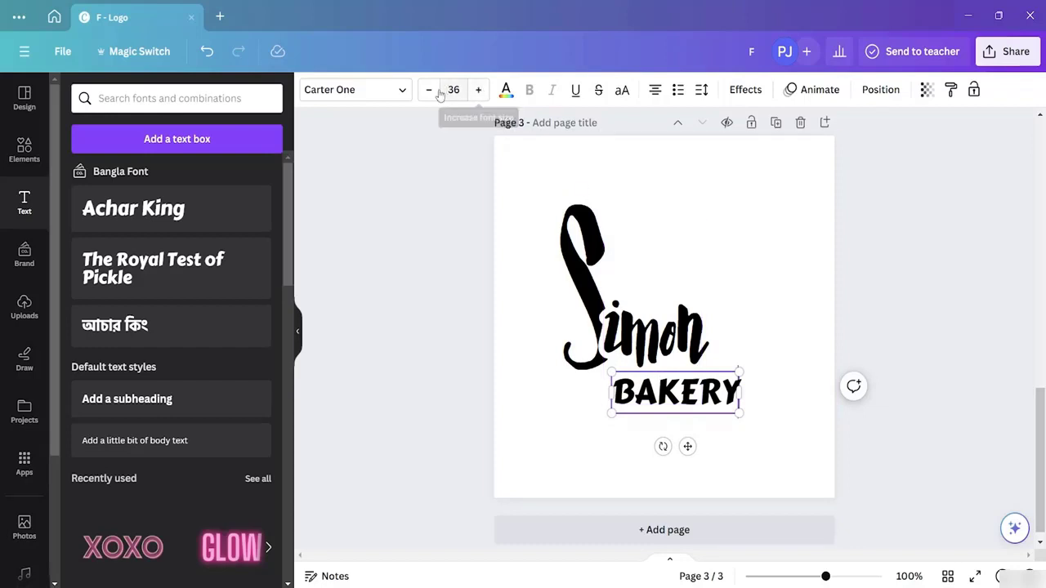
- Filter the fonts to the Handwriting category and set the BAKERY text's font to Apricots
{"action": "left_click", "coordinate": [402, 90]}
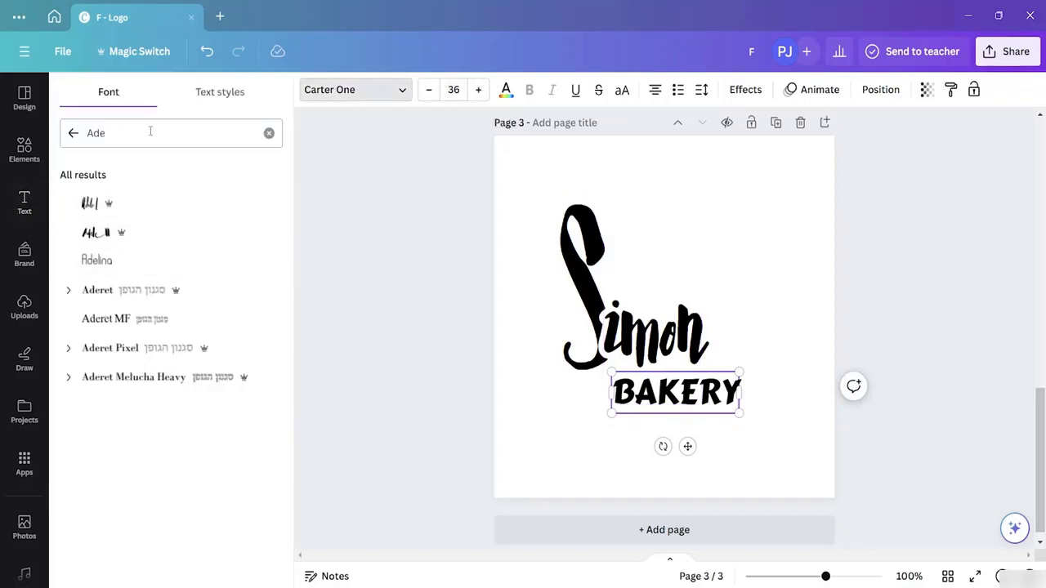
{"action": "left_click", "coordinate": [269, 132]}
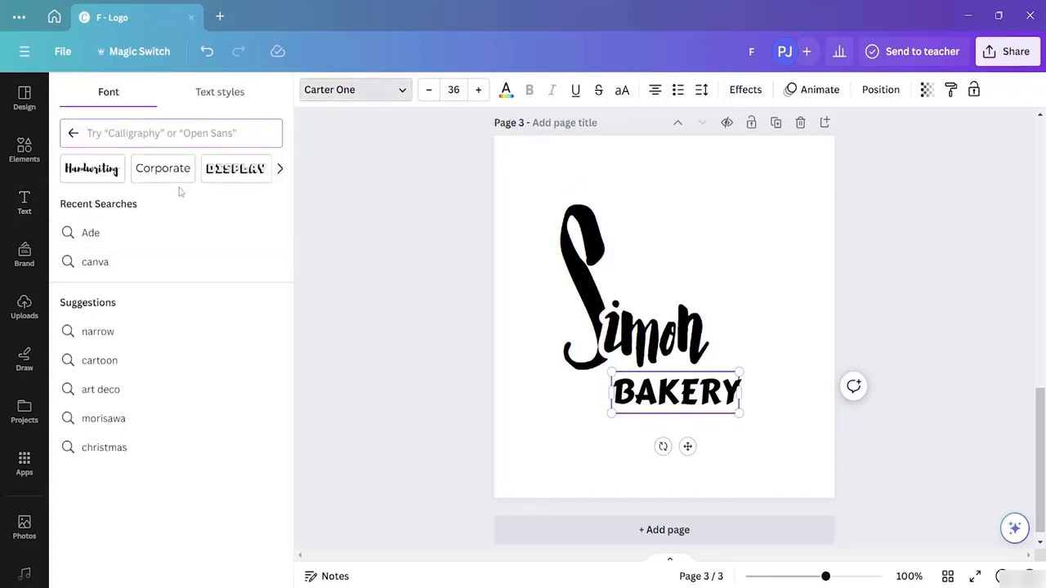
{"action": "left_click", "coordinate": [111, 169]}
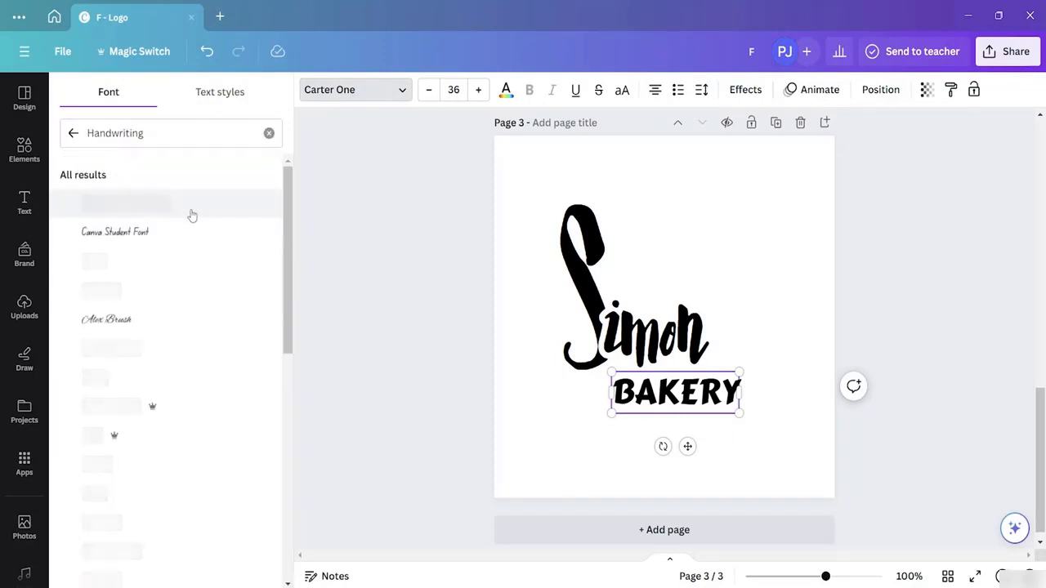
{"action": "left_click", "coordinate": [186, 298]}
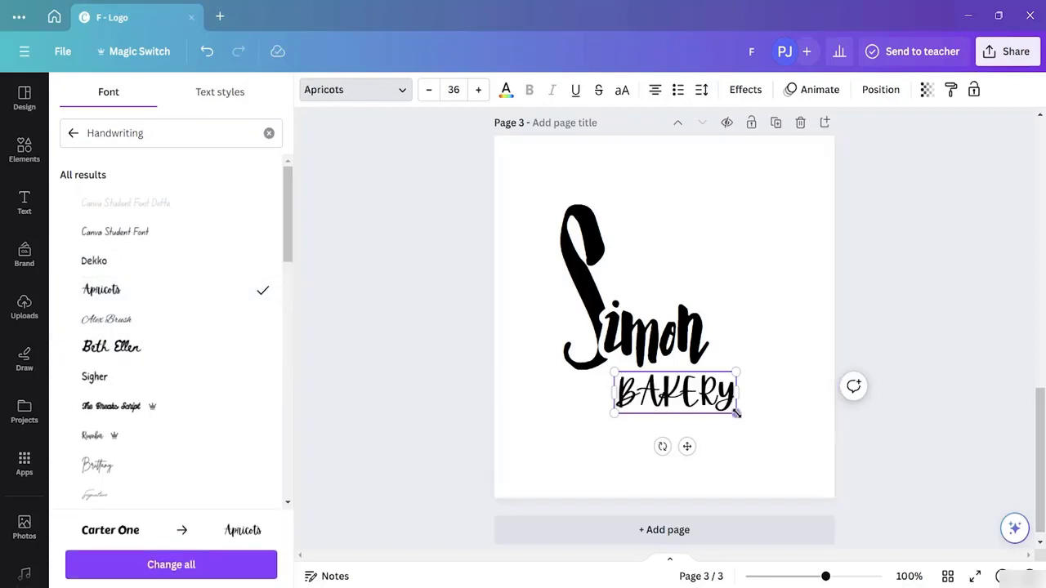
- Enlarge the BAKERY text to font size 45.8 and shift it slightly up toward the "imon" lettering
{"action": "left_click_drag", "start_coordinate": [735, 412], "coordinate": [770, 425]}
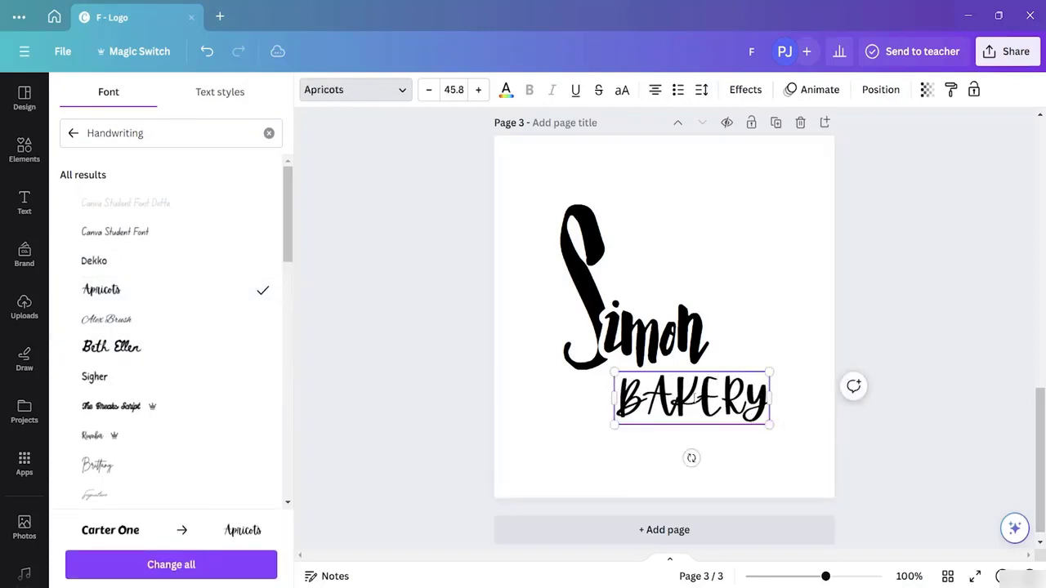
{"action": "left_click", "coordinate": [23, 202]}
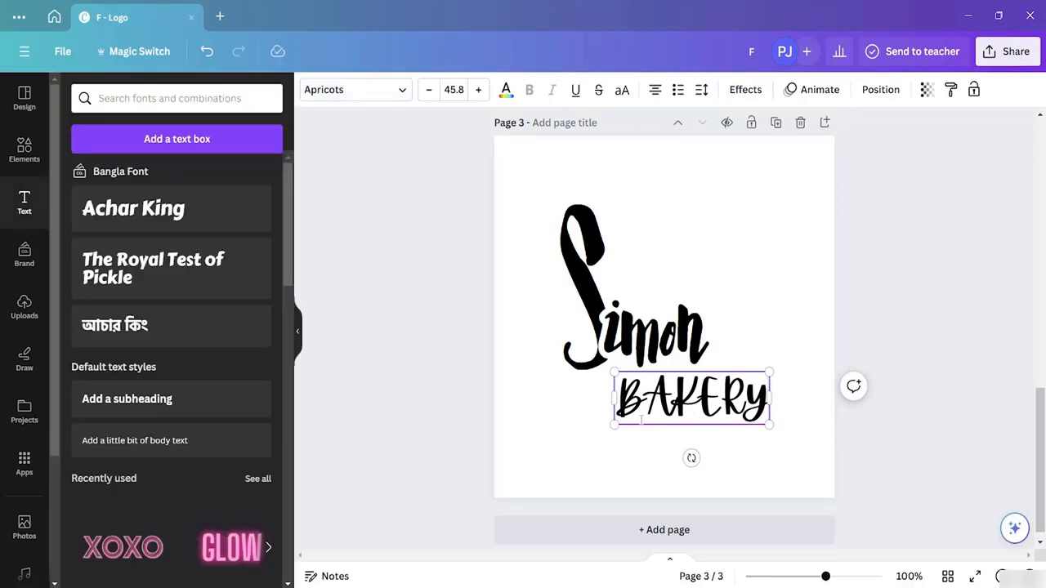
{"action": "left_click", "coordinate": [378, 340]}
{"action": "mouse_move", "coordinate": [678, 399]}
{"action": "left_mouse_down"}
{"action": "mouse_move", "coordinate": [668, 375]}
{"action": "mouse_move", "coordinate": [669, 391]}
{"action": "mouse_move", "coordinate": [679, 390]}
{"action": "left_mouse_up"}
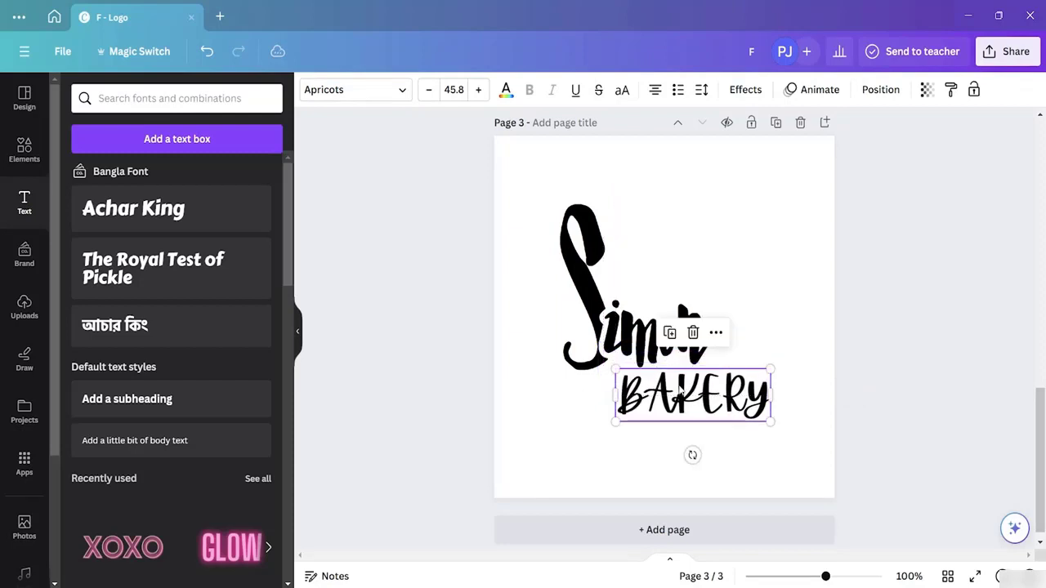
{"action": "left_click", "coordinate": [751, 279]}
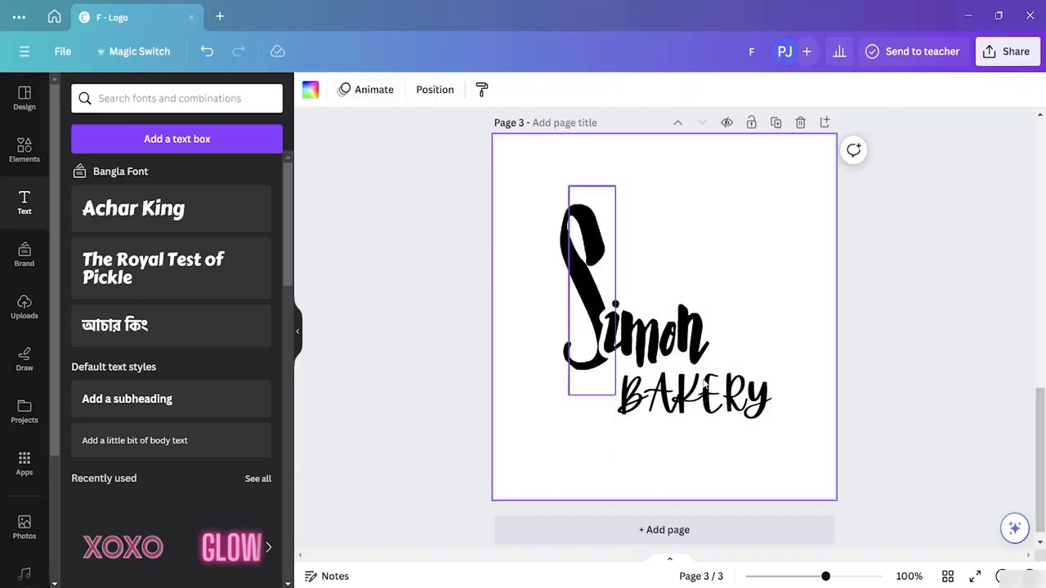
- Give the BAKERY text an Outline effect in light pink #FFB8B8 and nudge it closer beneath the "imon" lettering
{"action": "left_click", "coordinate": [705, 385]}
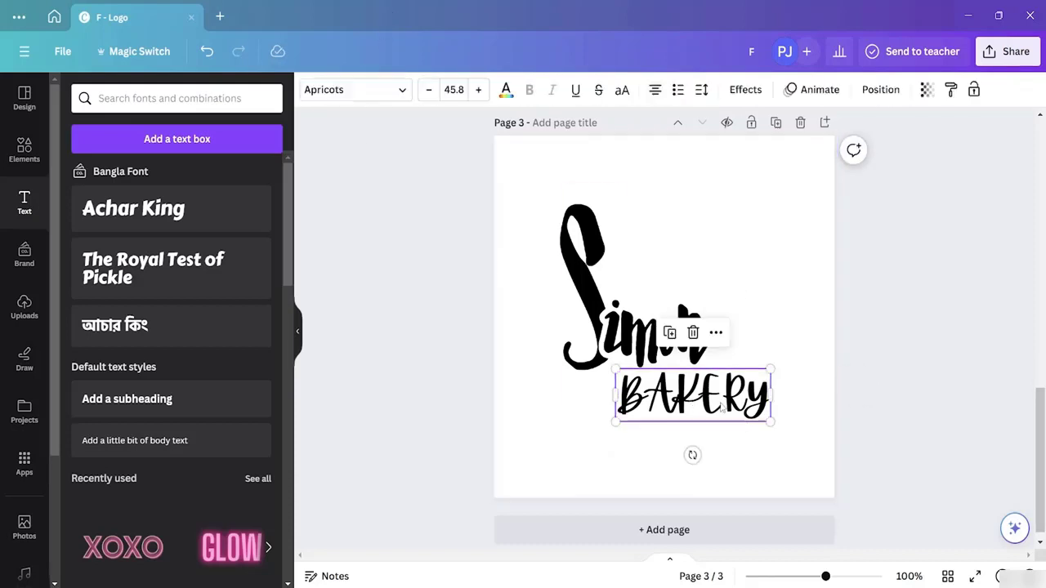
{"action": "left_click", "coordinate": [759, 91]}
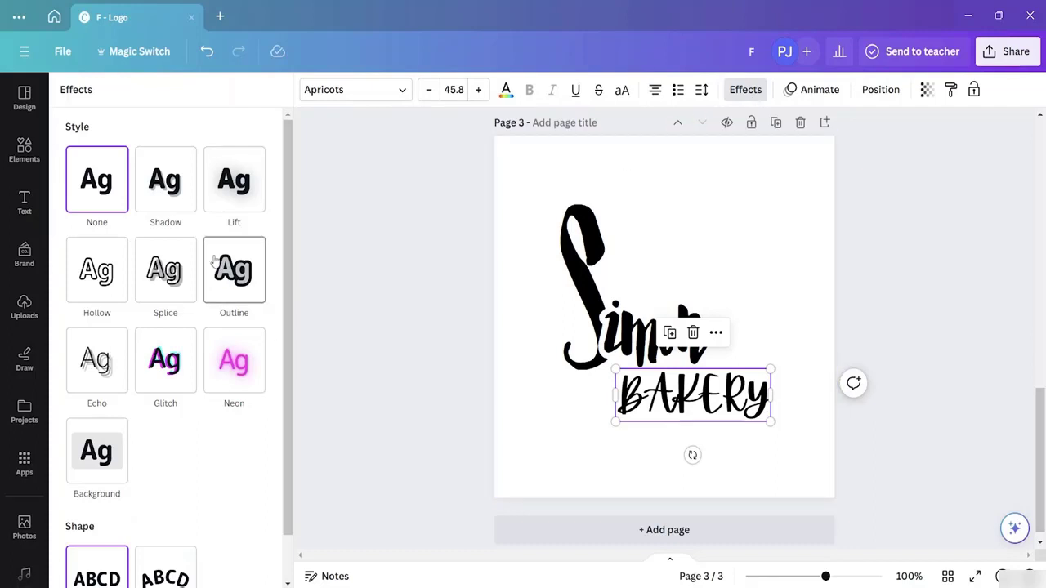
{"action": "left_click", "coordinate": [240, 274]}
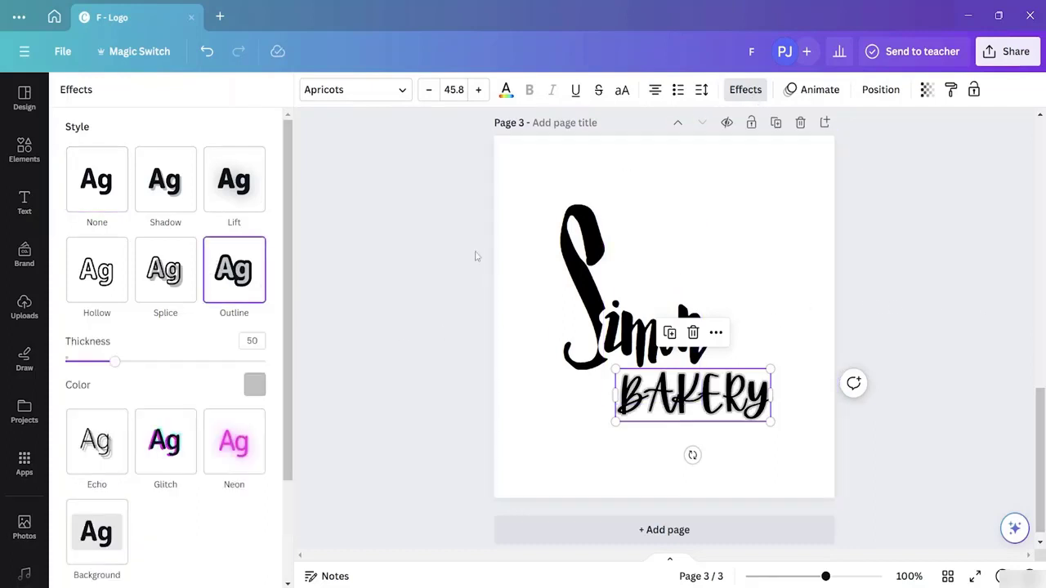
{"action": "left_click", "coordinate": [254, 386]}
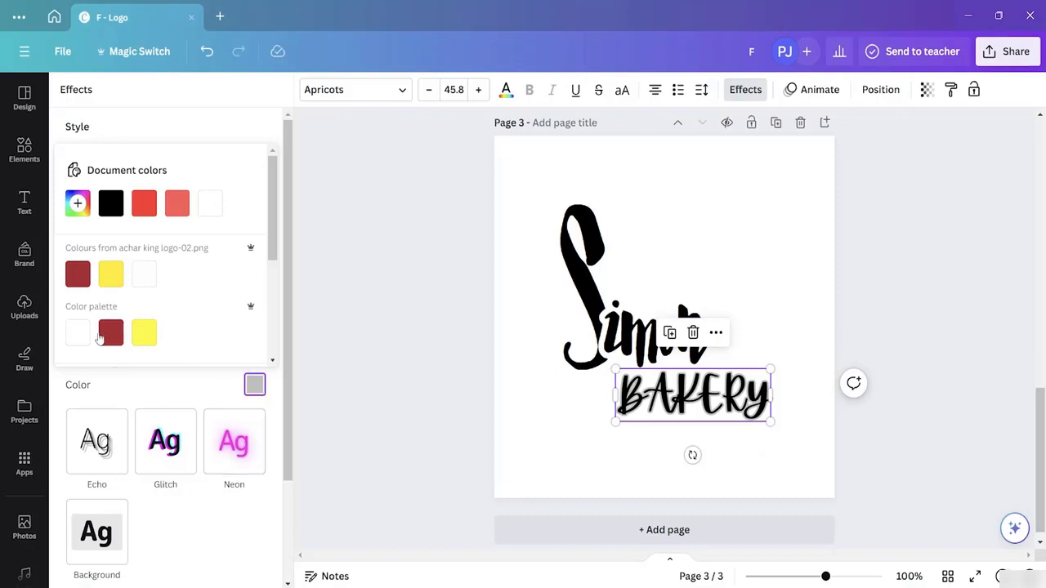
{"action": "left_click", "coordinate": [80, 205]}
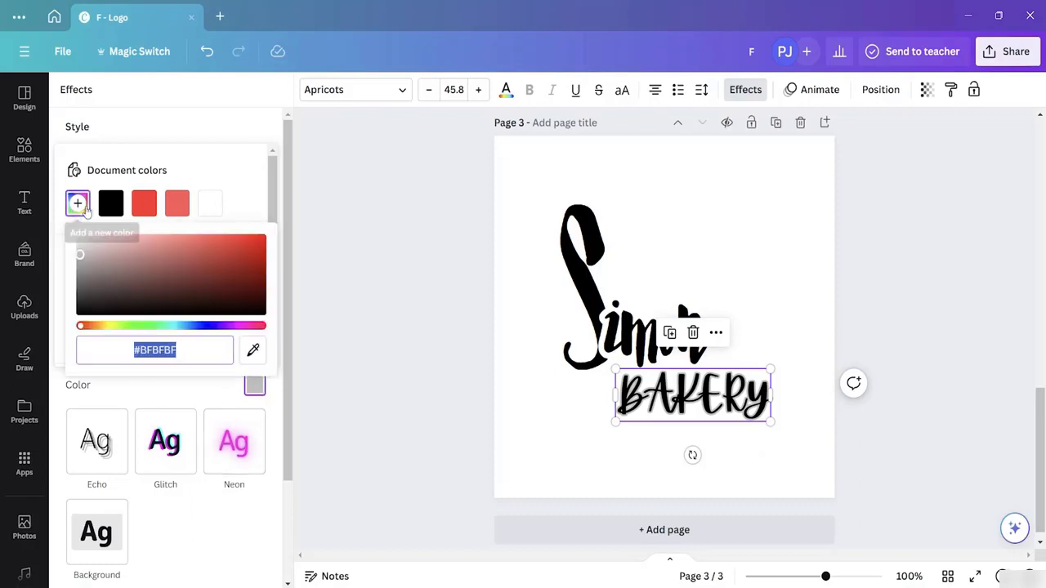
{"action": "left_click_drag", "start_coordinate": [188, 257], "coordinate": [300, 230]}
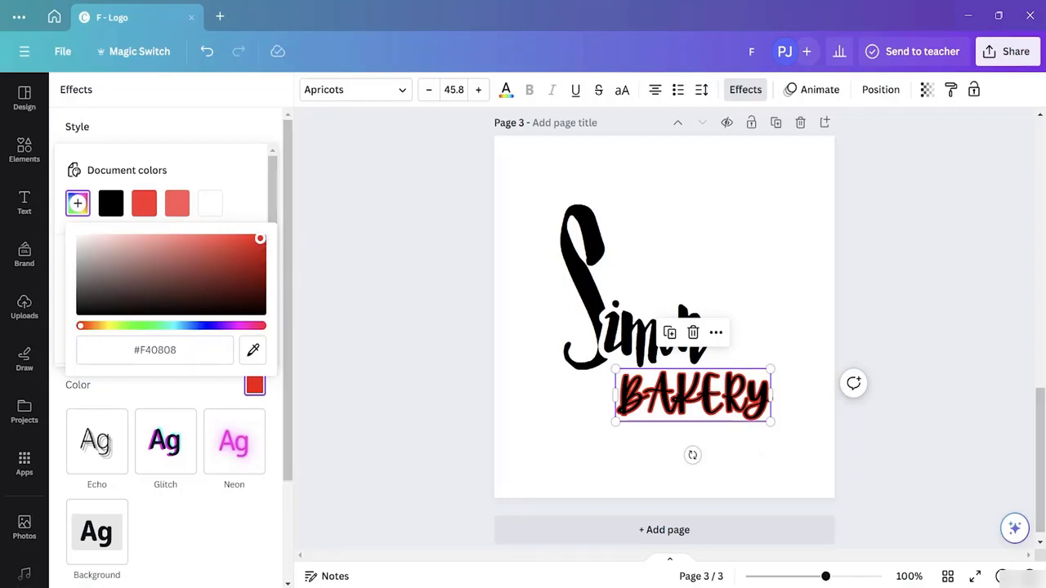
{"action": "left_click_drag", "start_coordinate": [260, 239], "coordinate": [142, 238]}
{"action": "left_click_drag", "start_coordinate": [142, 189], "coordinate": [128, 189]}
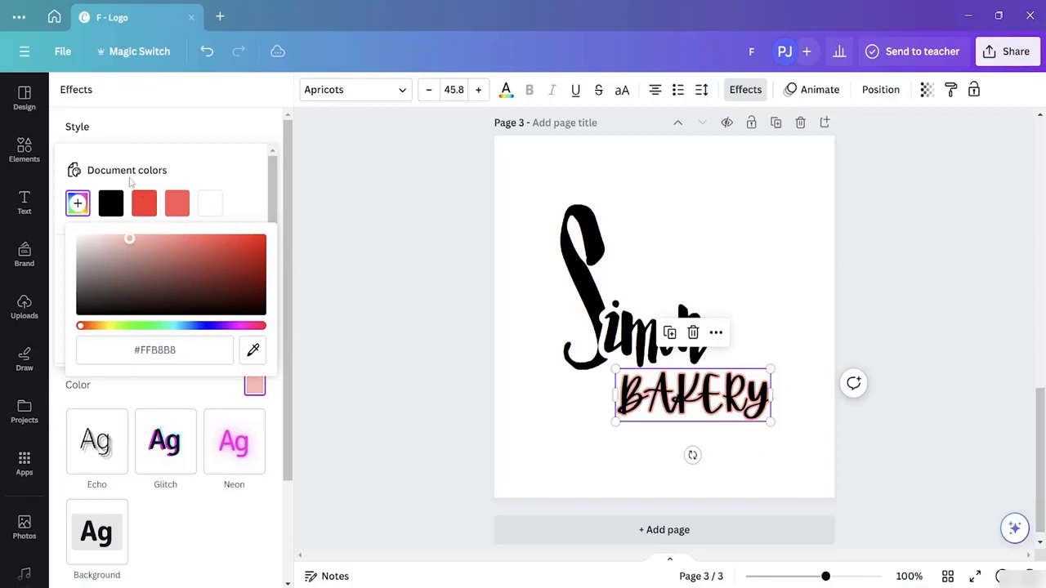
{"action": "left_click", "coordinate": [330, 301]}
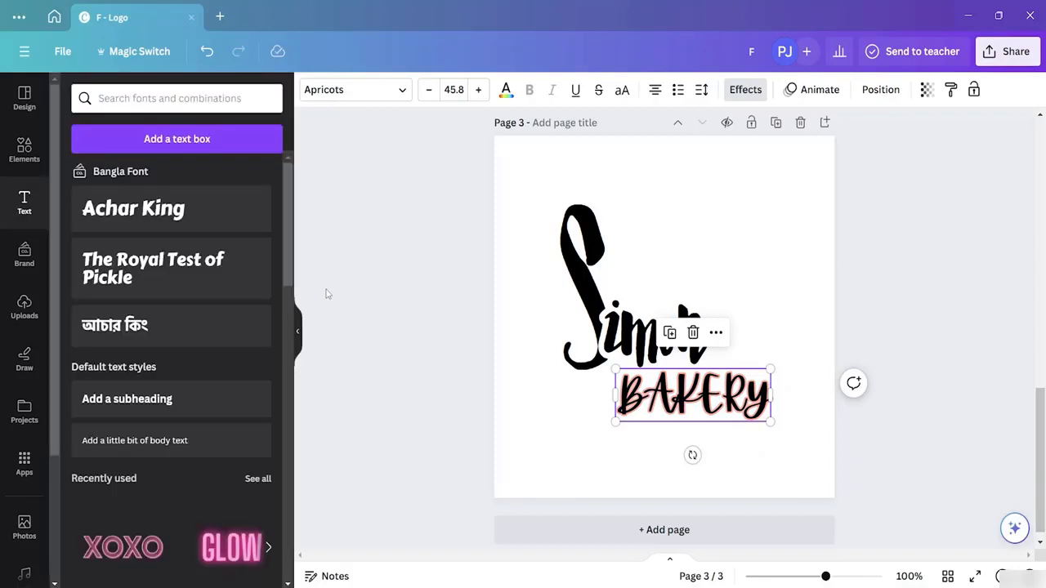
{"action": "left_click", "coordinate": [394, 362]}
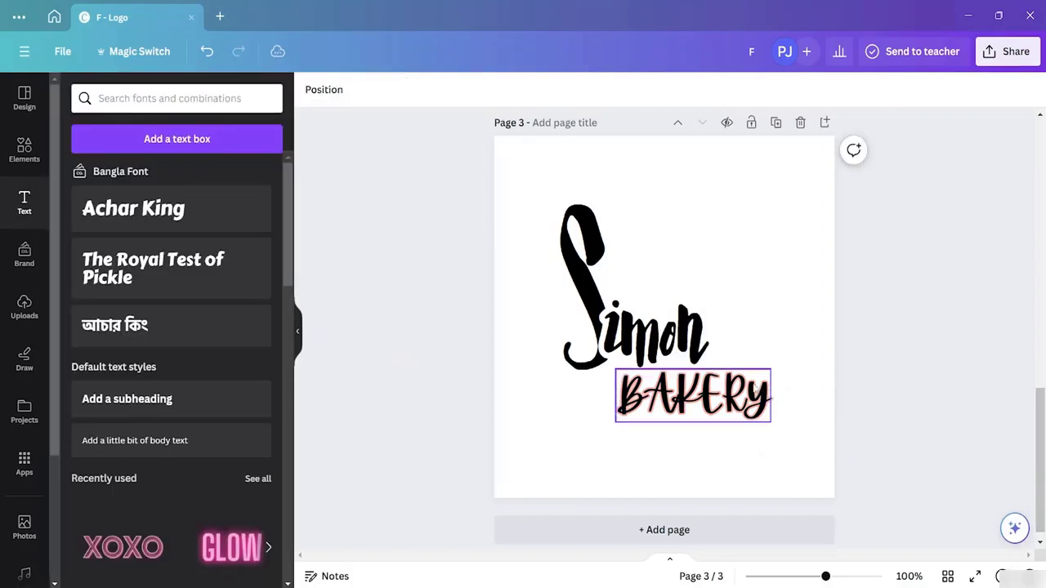
{"action": "left_click_drag", "start_coordinate": [735, 398], "coordinate": [735, 393]}
- Try a dark grey photo color on the BAKERY text and return it to black #000000
{"action": "left_click", "coordinate": [506, 91]}
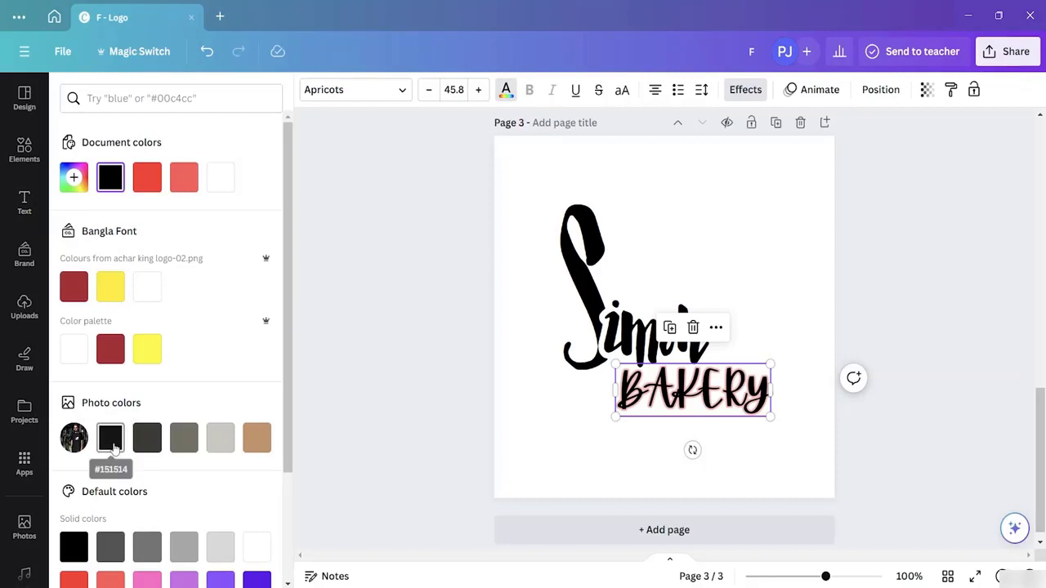
{"action": "left_click", "coordinate": [149, 442]}
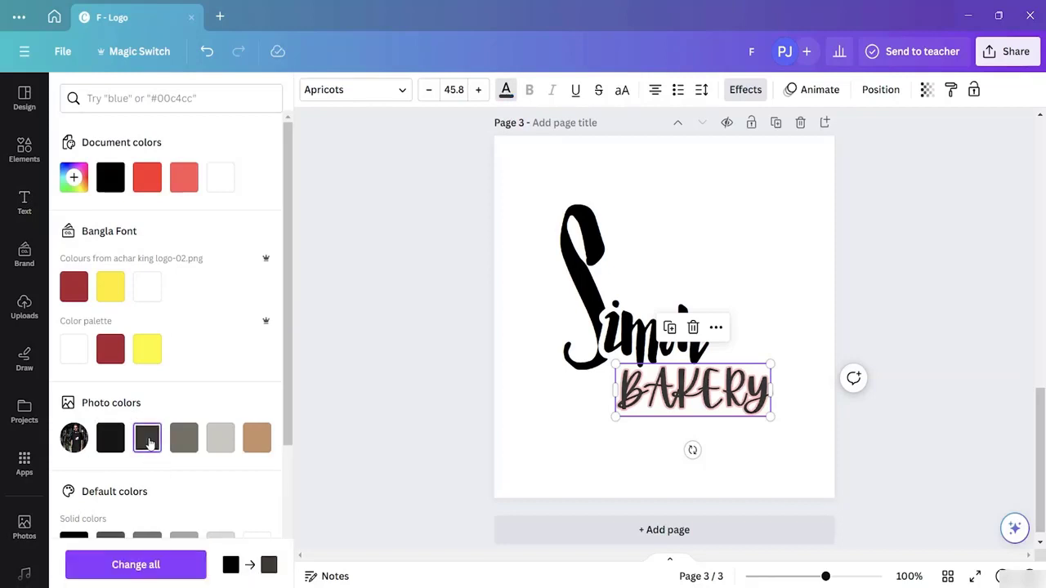
{"action": "scroll", "coordinate": [159, 425], "scroll_direction": "down", "scroll_amount": 3}
{"action": "scroll", "coordinate": [163, 286], "scroll_direction": "up", "scroll_amount": 3}
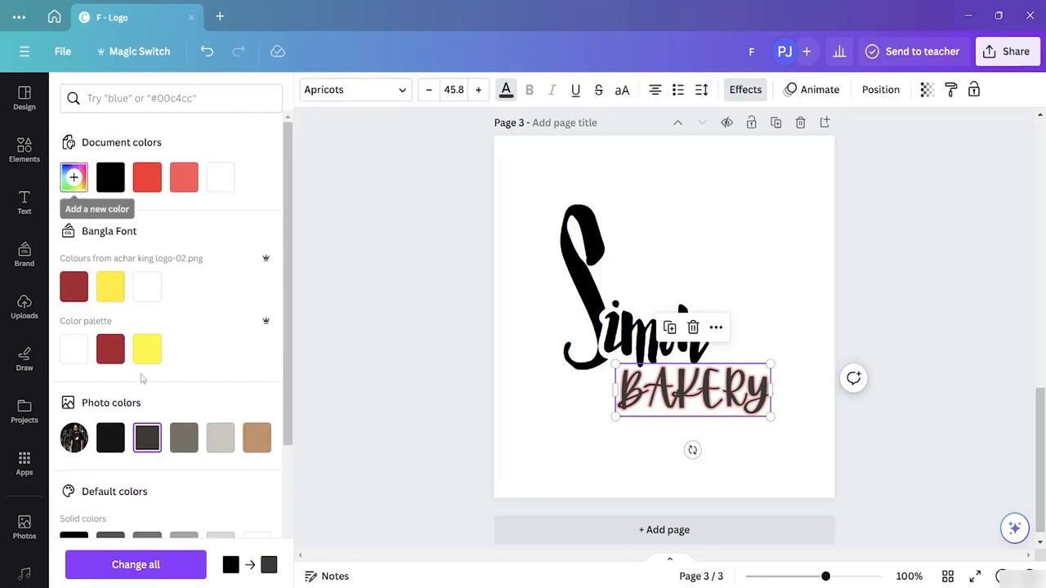
{"action": "scroll", "coordinate": [90, 246], "scroll_direction": "down", "scroll_amount": 3}
{"action": "scroll", "coordinate": [164, 327], "scroll_direction": "up", "scroll_amount": 3}
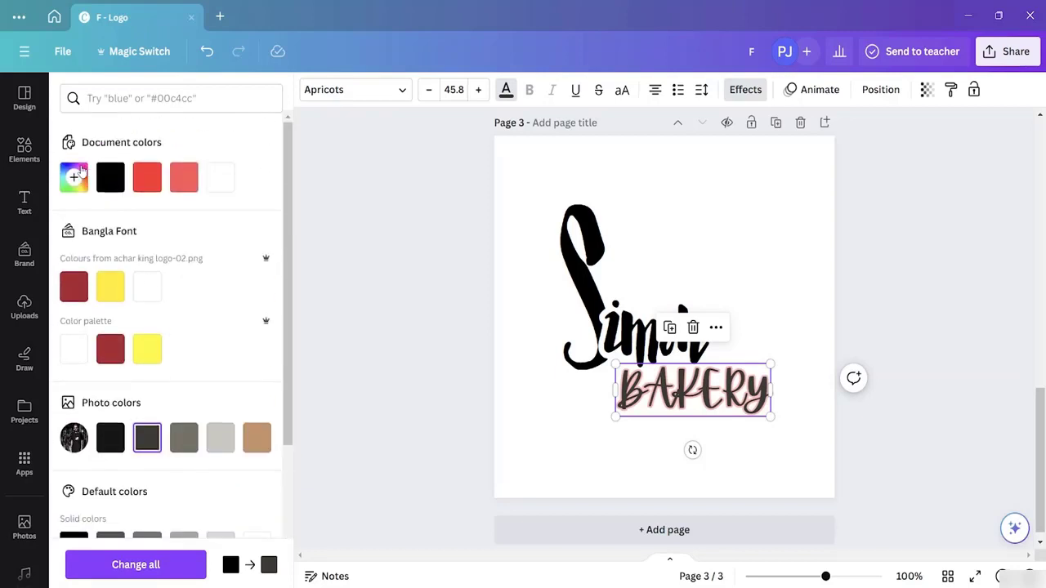
{"action": "left_click", "coordinate": [73, 177]}
{"action": "left_click_drag", "start_coordinate": [94, 273], "coordinate": [148, 347]}
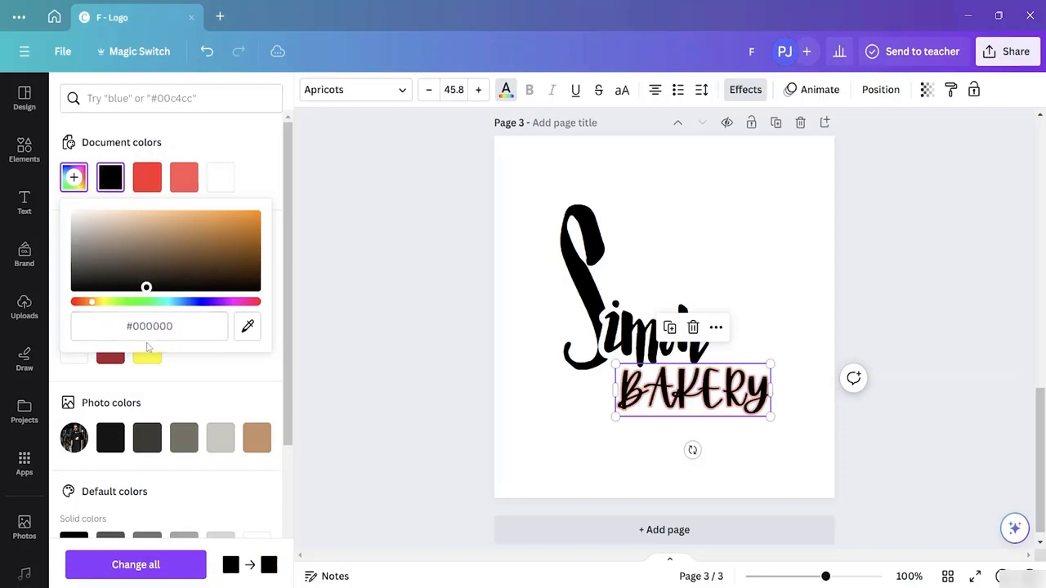
{"action": "left_click", "coordinate": [369, 281]}
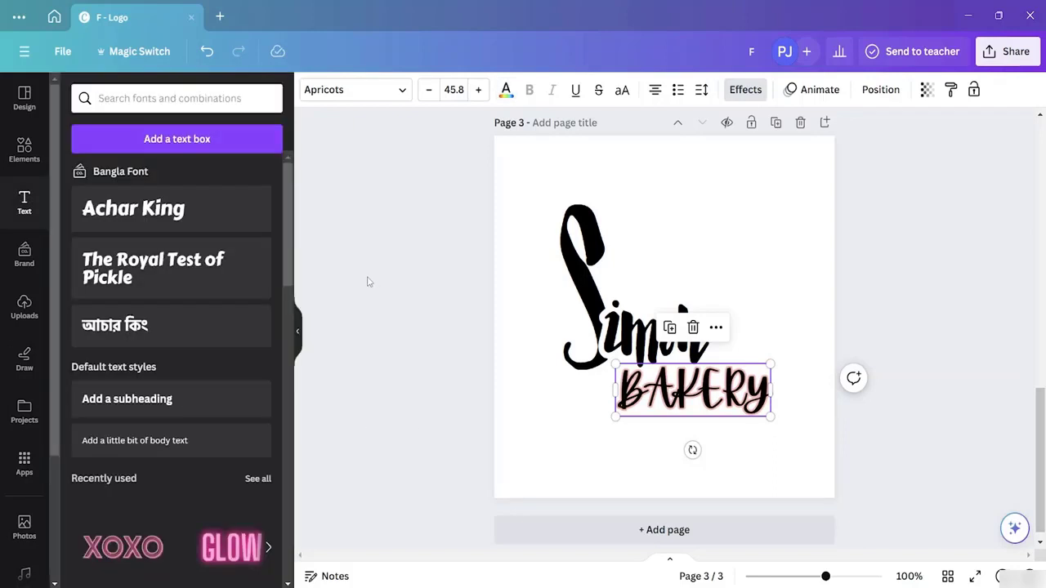
{"action": "left_click", "coordinate": [388, 286]}
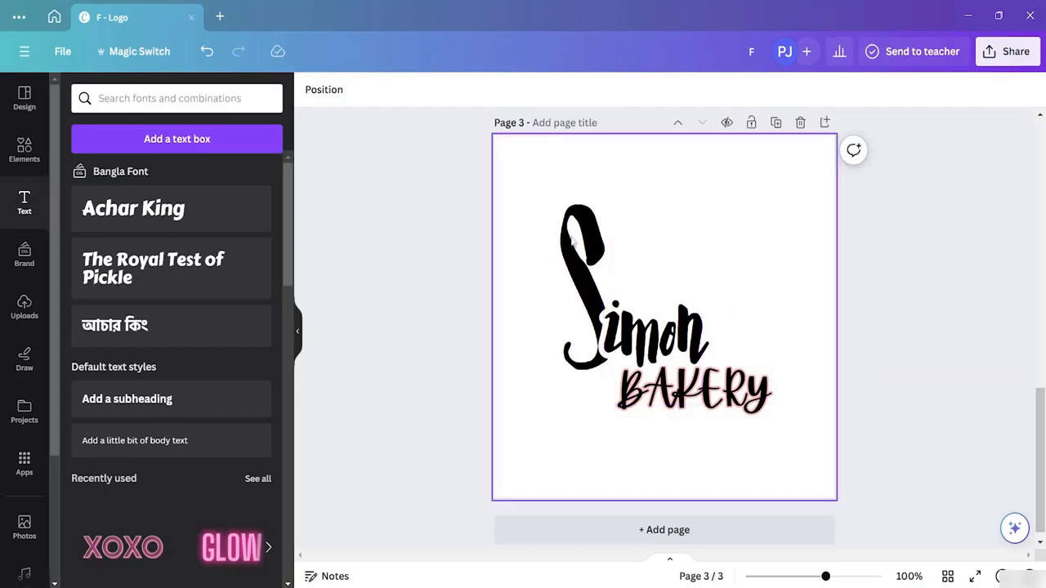
- Search the elements library for "Bakery" and show all the graphics results
{"action": "left_click", "coordinate": [24, 149]}
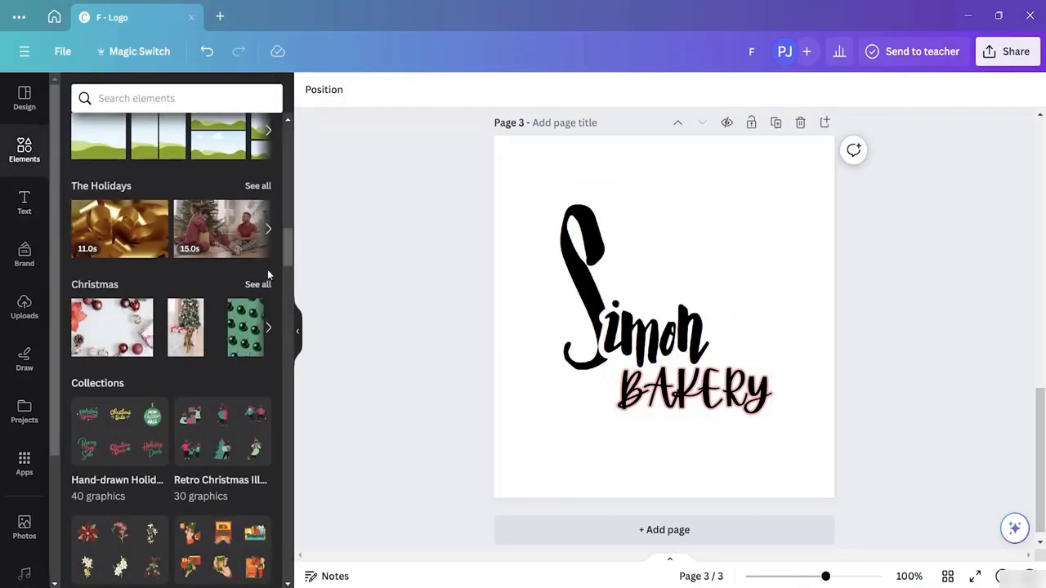
{"action": "scroll", "coordinate": [274, 257], "scroll_direction": "up", "scroll_amount": 3}
{"action": "scroll", "coordinate": [278, 246], "scroll_direction": "up", "scroll_amount": 6}
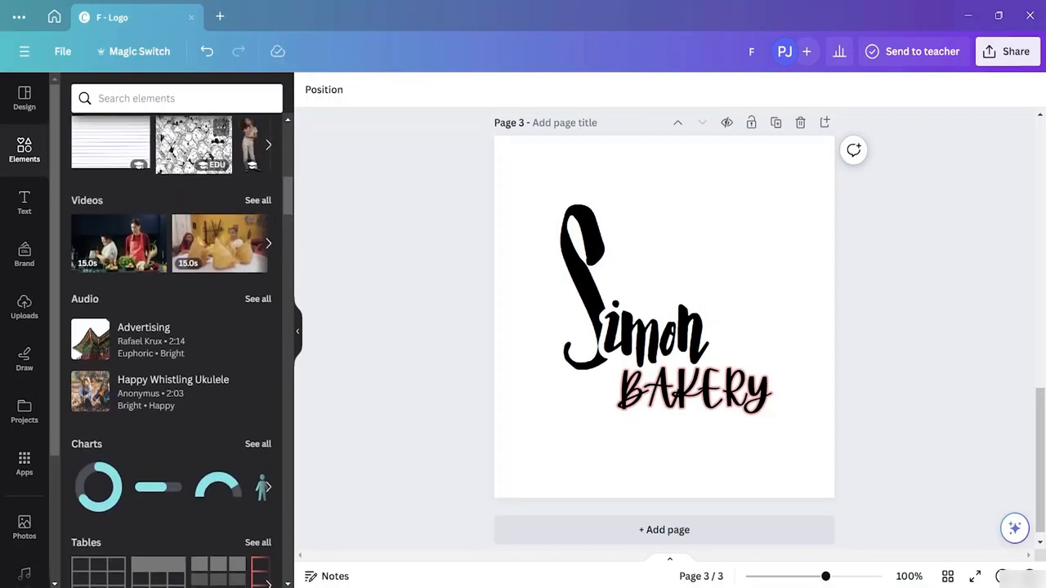
{"action": "left_click", "coordinate": [170, 98]}
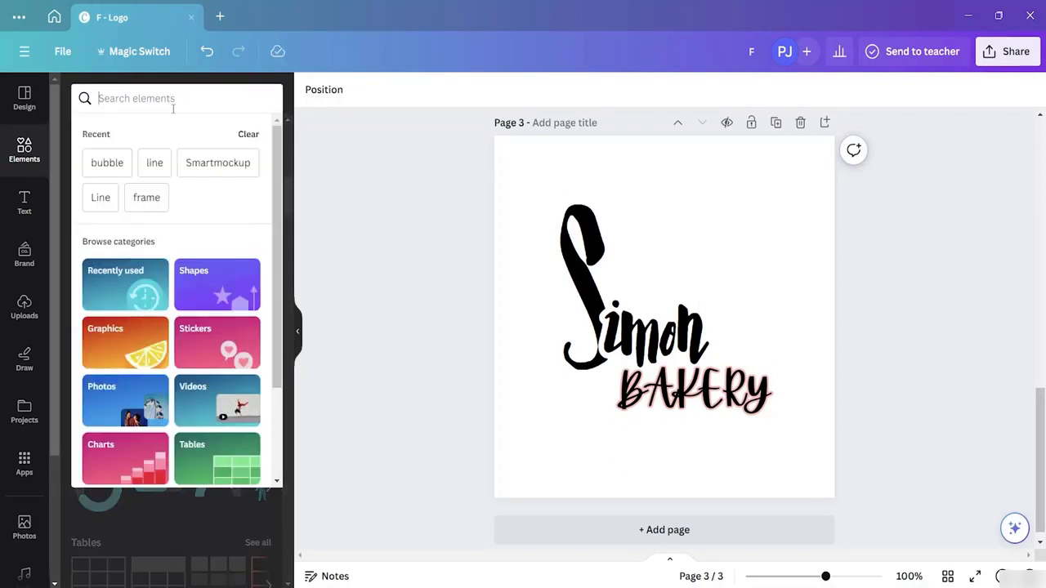
{"action": "type", "text": "Ba"}
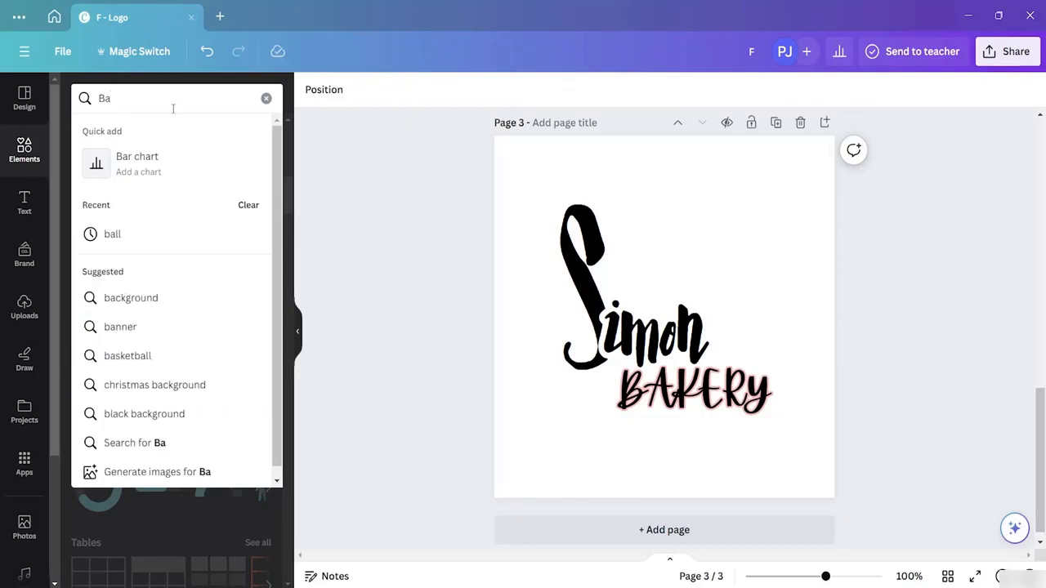
{"action": "type", "text": "kery"}
{"action": "key", "text": "Return"}
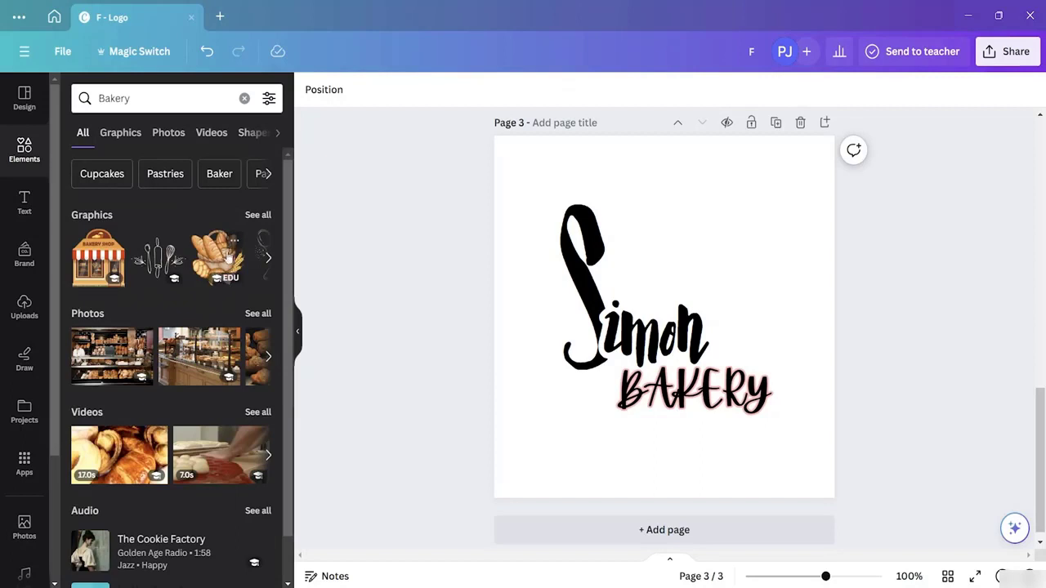
{"action": "left_click", "coordinate": [257, 216]}
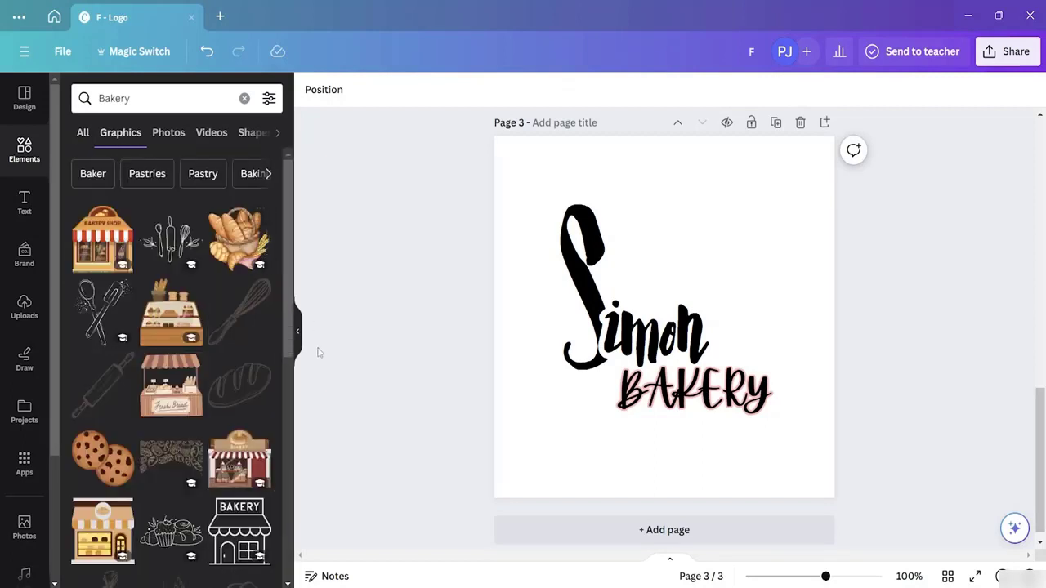
- Add the line-art croissant graphic to page 3 and shift it slightly up behind the "imon" lettering
{"action": "scroll", "coordinate": [218, 384], "scroll_direction": "down", "scroll_amount": 3}
{"action": "scroll", "coordinate": [218, 384], "scroll_direction": "down", "scroll_amount": 2}
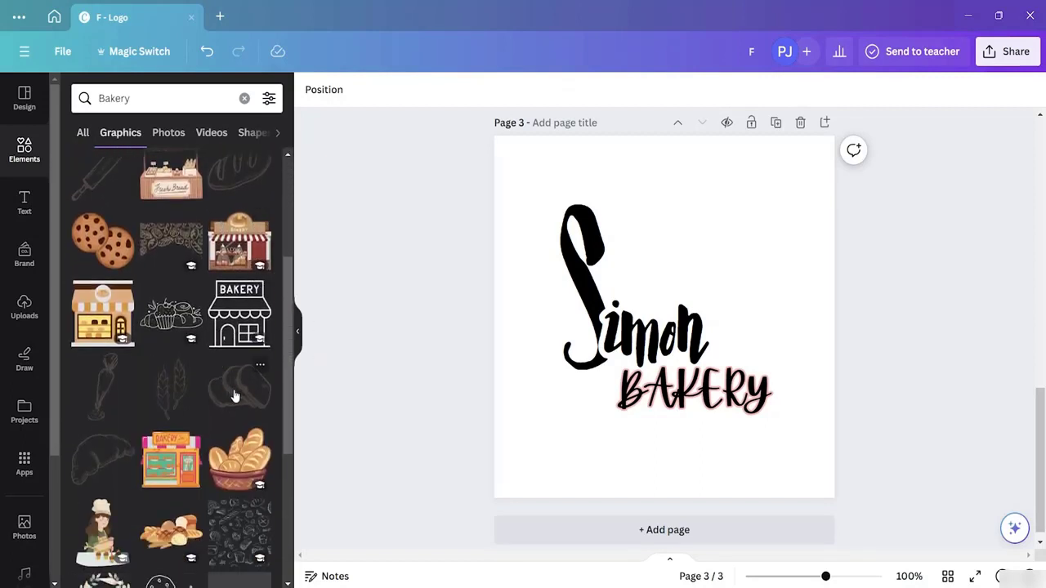
{"action": "scroll", "coordinate": [186, 360], "scroll_direction": "down", "scroll_amount": 3}
{"action": "scroll", "coordinate": [185, 365], "scroll_direction": "down", "scroll_amount": 4}
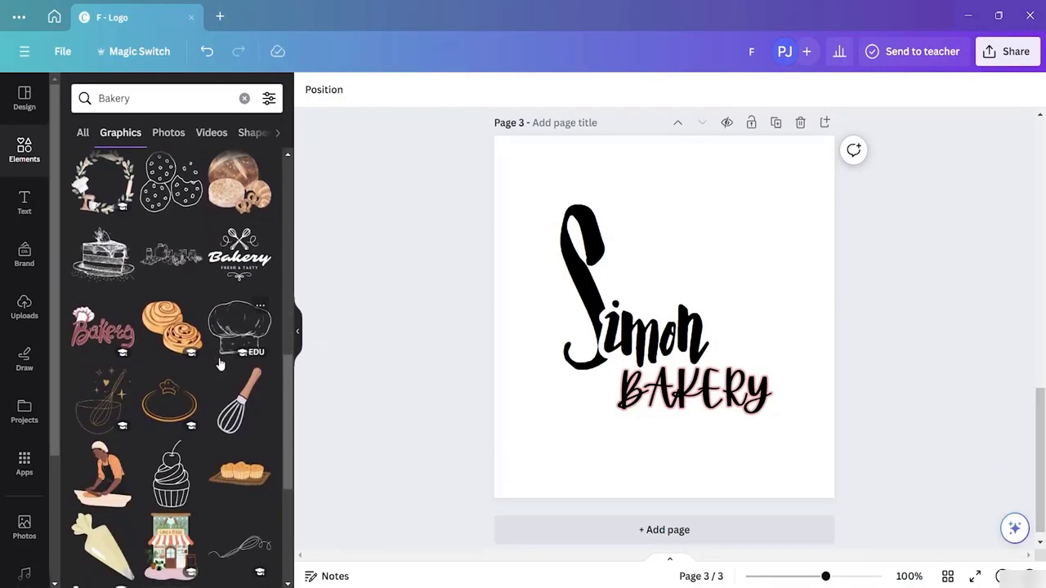
{"action": "scroll", "coordinate": [219, 364], "scroll_direction": "down", "scroll_amount": 3}
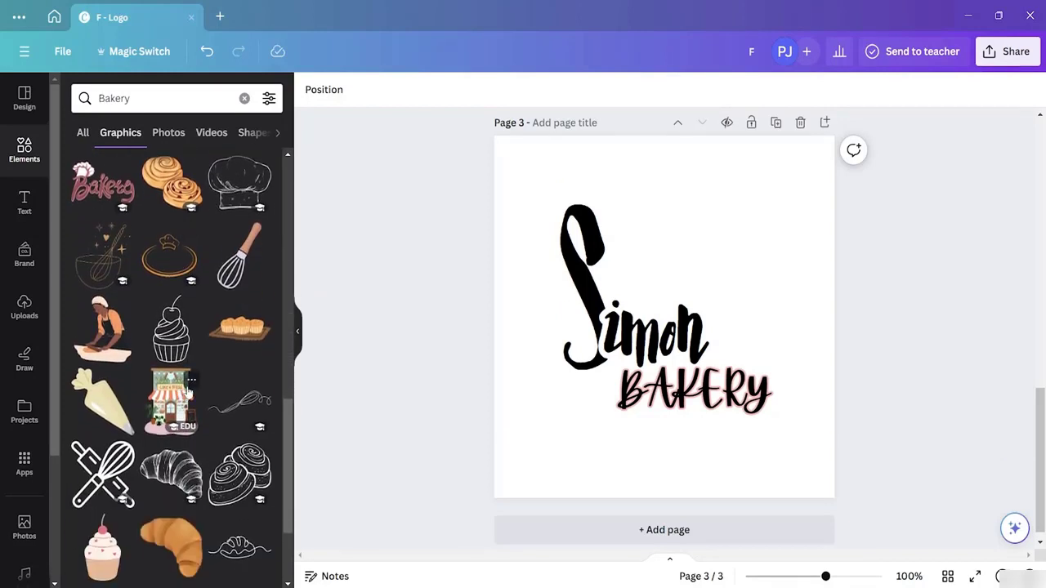
{"action": "left_click", "coordinate": [186, 476]}
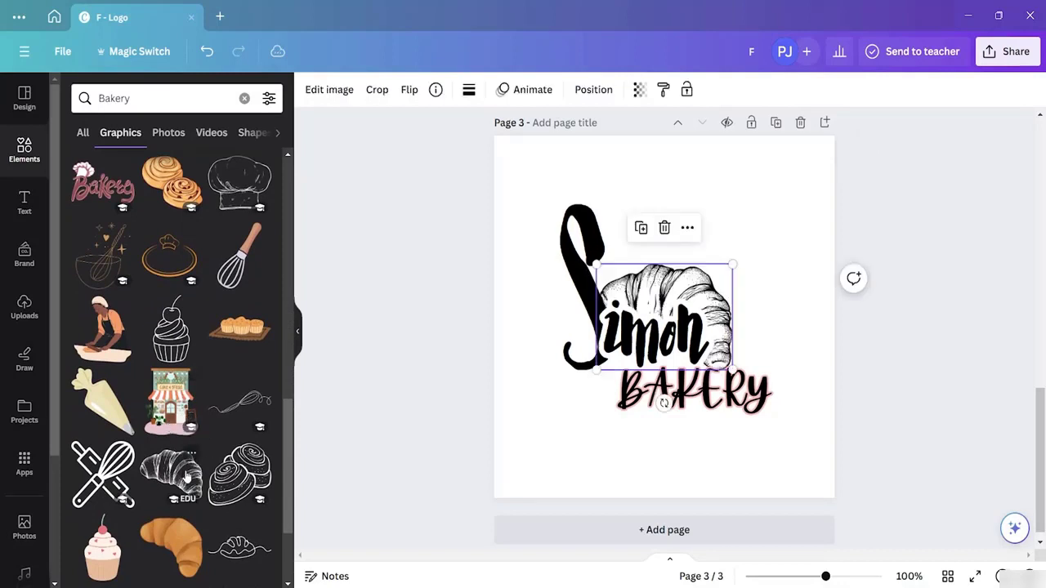
{"action": "mouse_move", "coordinate": [718, 308]}
{"action": "left_mouse_down"}
{"action": "mouse_move", "coordinate": [732, 299]}
{"action": "mouse_move", "coordinate": [724, 296]}
{"action": "left_mouse_up"}
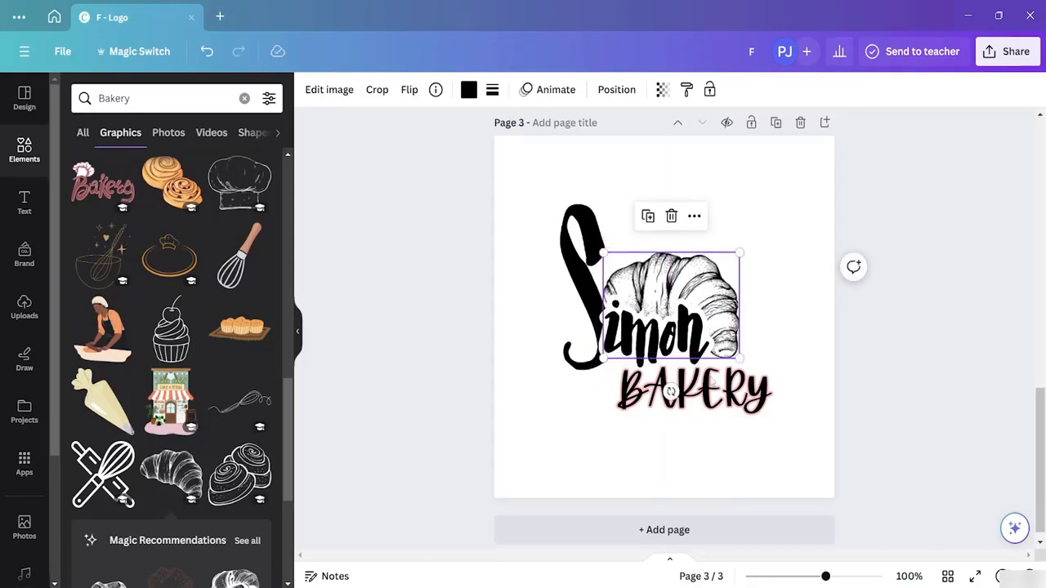
- Move the BAKERY text left so its end lines up with the croissant's right edge
{"action": "left_click", "coordinate": [701, 392]}
{"action": "left_click_drag", "start_coordinate": [702, 392], "coordinate": [669, 389]}
{"action": "left_click", "coordinate": [805, 376]}
{"action": "left_click", "coordinate": [712, 399]}
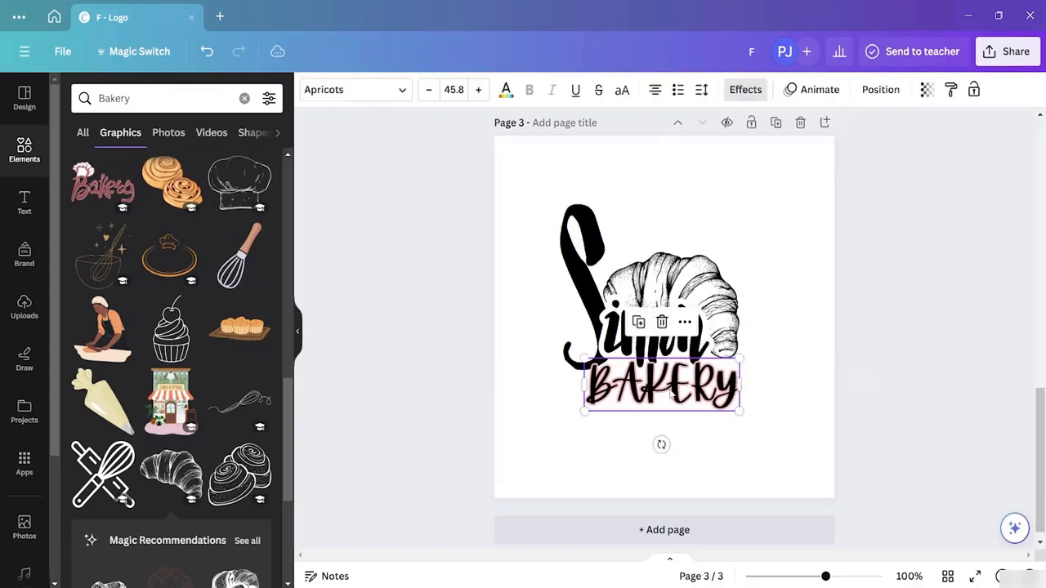
{"action": "left_click", "coordinate": [783, 381]}
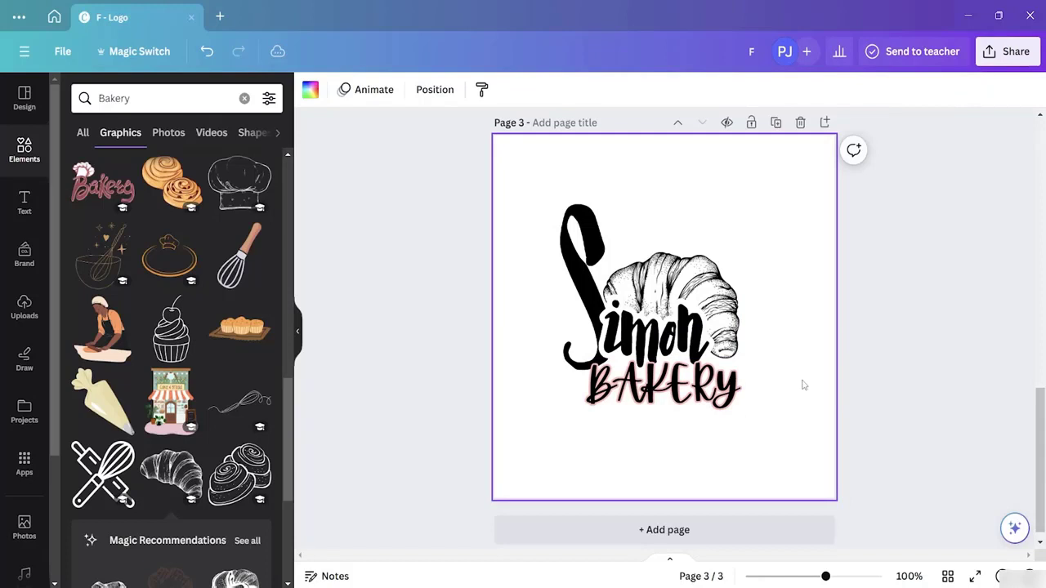
- Change the BAKERY text's outline effect color to white
{"action": "left_click", "coordinate": [689, 394]}
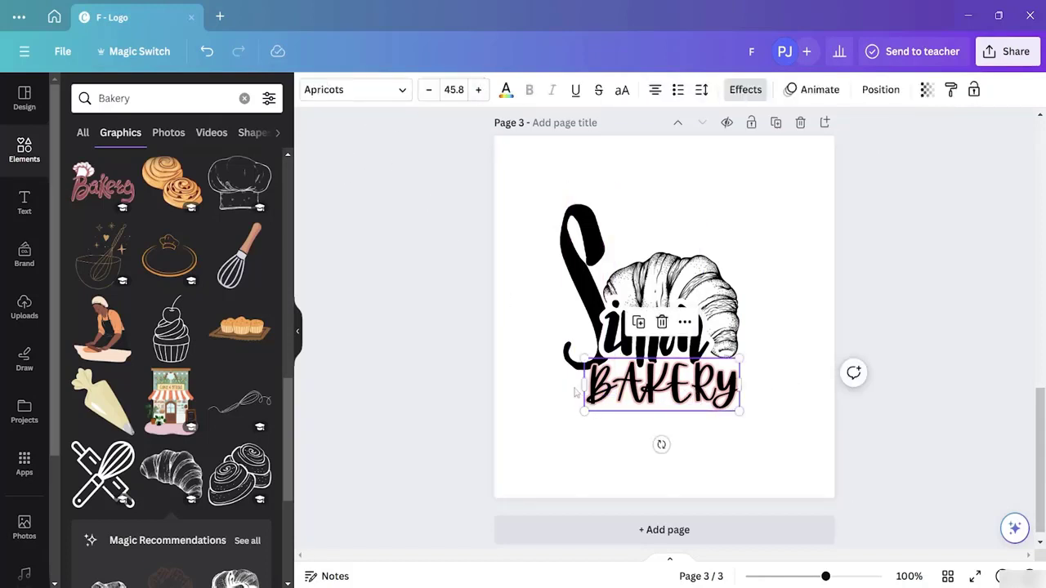
{"action": "left_click", "coordinate": [740, 90]}
{"action": "left_click", "coordinate": [254, 386]}
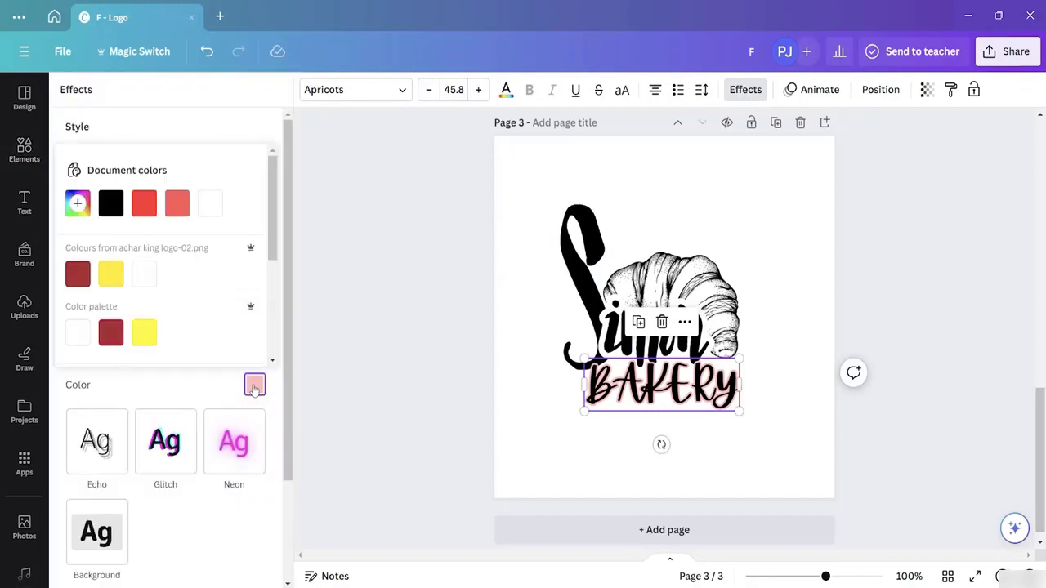
{"action": "left_click", "coordinate": [144, 275]}
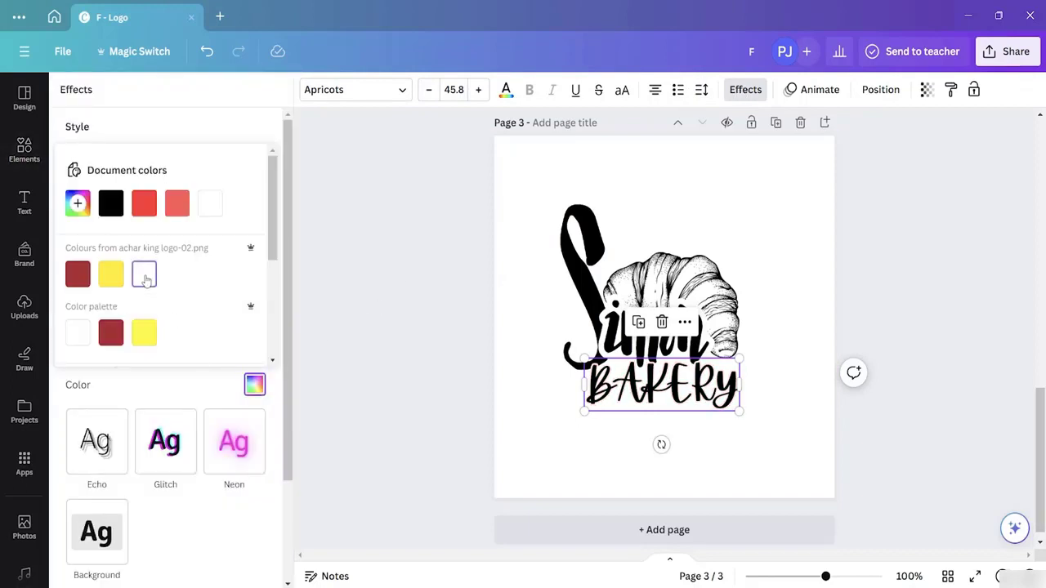
{"action": "left_click", "coordinate": [742, 454]}
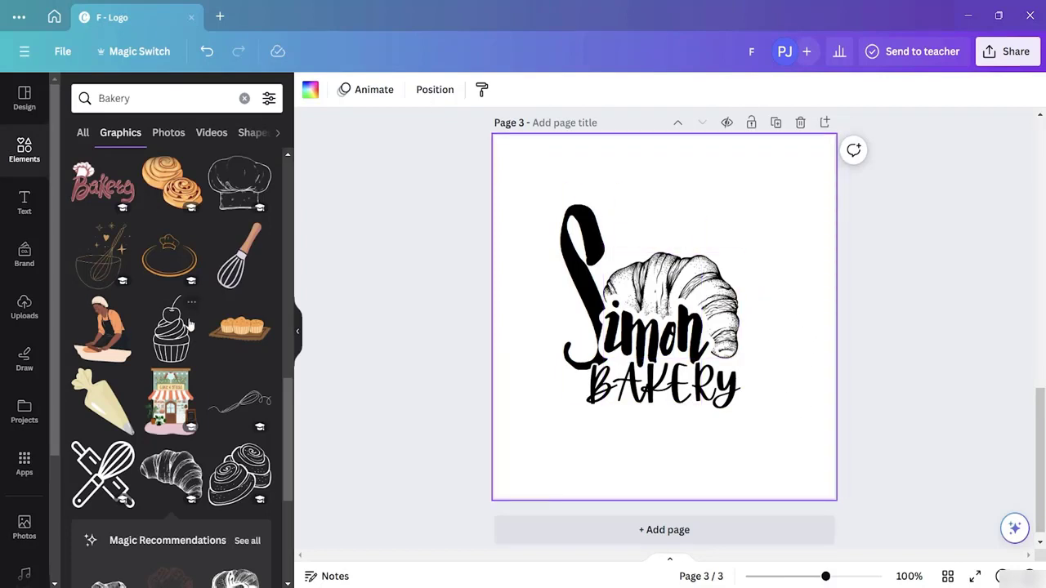
- Recolor the large S with the custom navy blue #030086
{"action": "scroll", "coordinate": [158, 290], "scroll_direction": "up", "scroll_amount": 5}
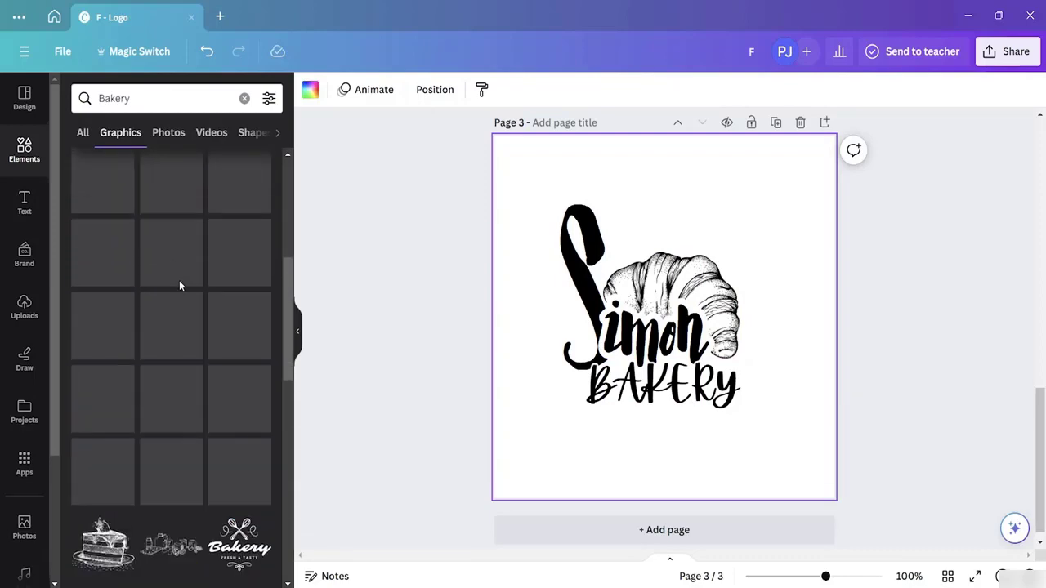
{"action": "scroll", "coordinate": [185, 315], "scroll_direction": "up", "scroll_amount": 2}
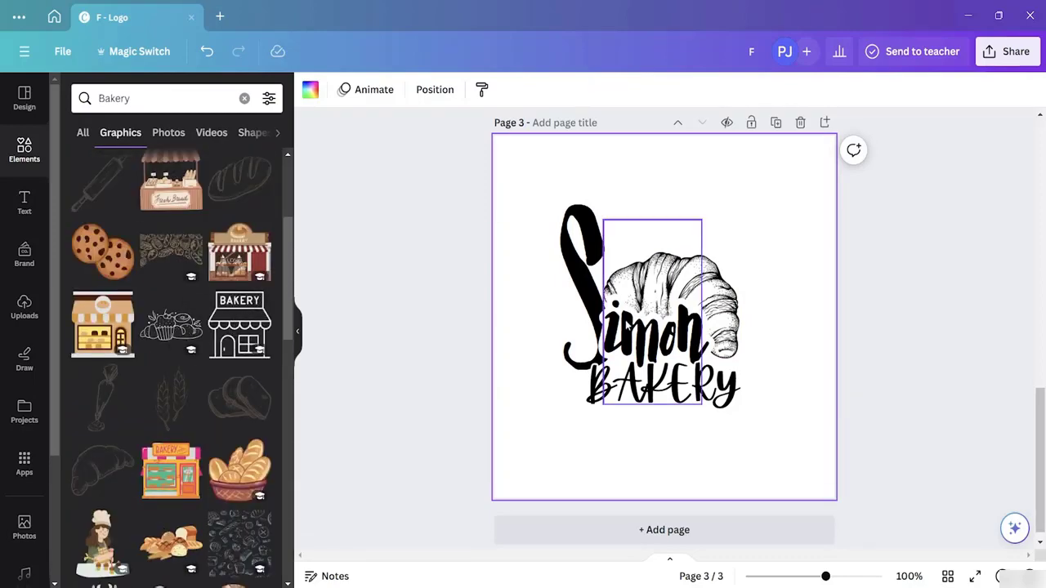
{"action": "left_click", "coordinate": [577, 276]}
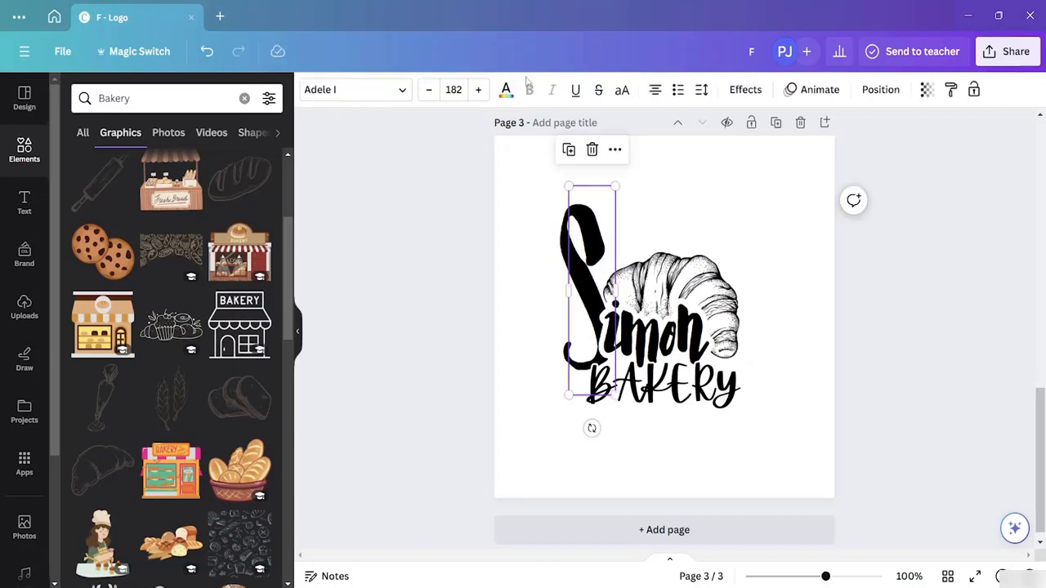
{"action": "left_click", "coordinate": [506, 95]}
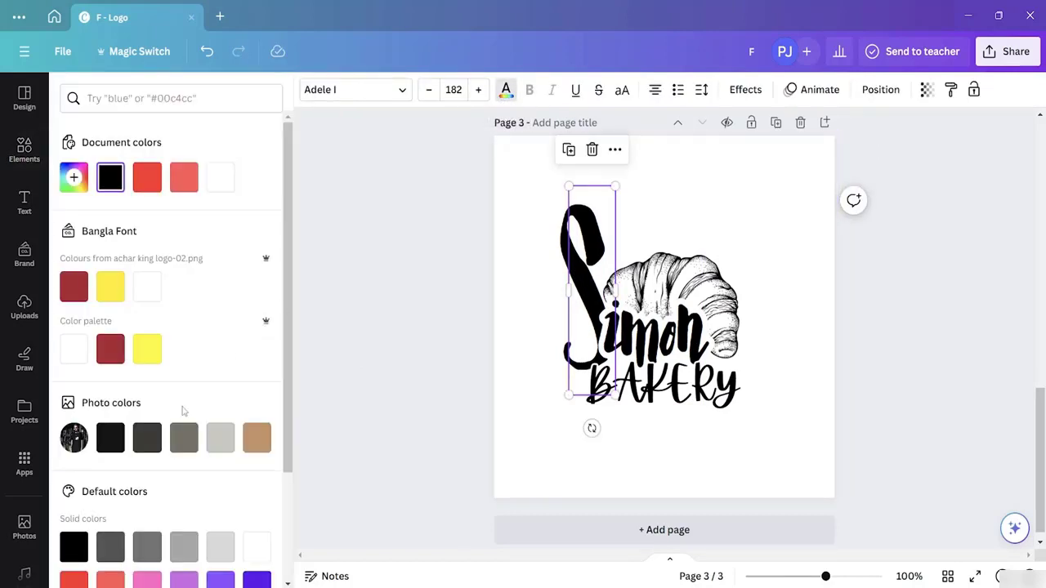
{"action": "scroll", "coordinate": [184, 411], "scroll_direction": "down", "scroll_amount": 4}
{"action": "scroll", "coordinate": [142, 183], "scroll_direction": "up", "scroll_amount": 4}
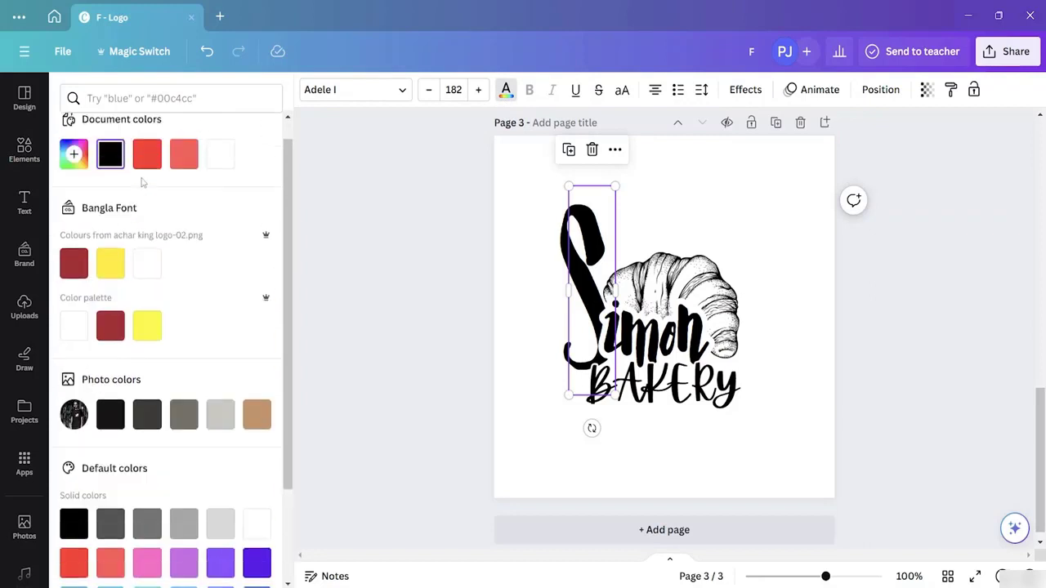
{"action": "left_click", "coordinate": [75, 177]}
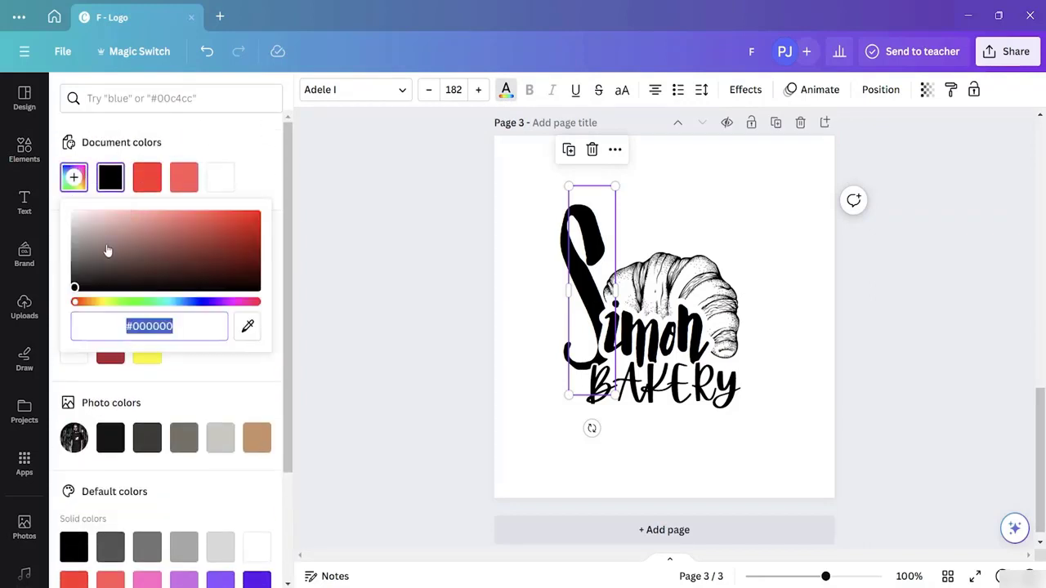
{"action": "left_click_drag", "start_coordinate": [157, 306], "coordinate": [187, 311]}
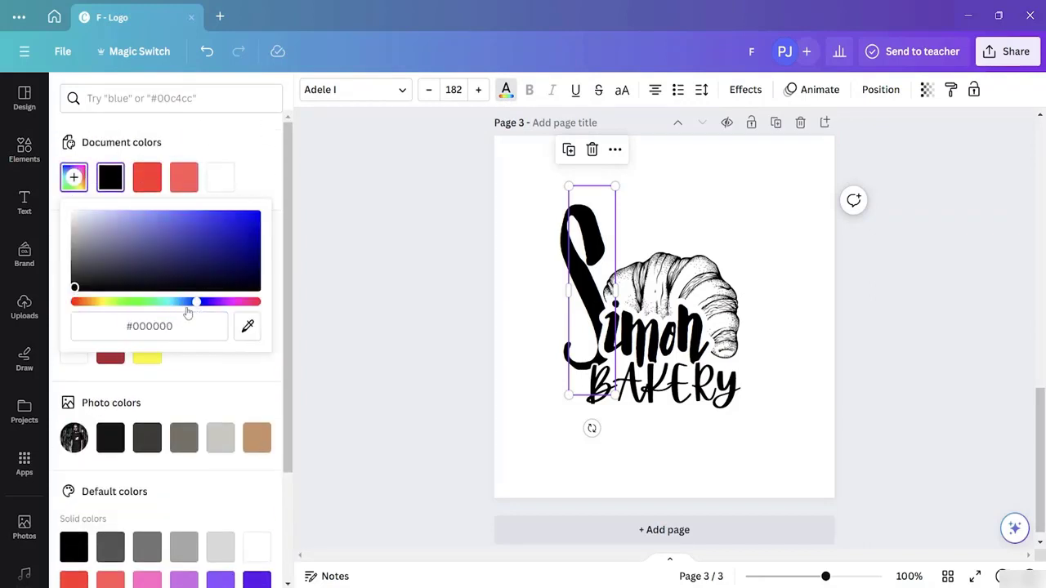
{"action": "mouse_move", "coordinate": [73, 286]}
{"action": "left_mouse_down"}
{"action": "mouse_move", "coordinate": [131, 240]}
{"action": "mouse_move", "coordinate": [142, 210]}
{"action": "mouse_move", "coordinate": [123, 215]}
{"action": "mouse_move", "coordinate": [127, 182]}
{"action": "mouse_move", "coordinate": [189, 211]}
{"action": "mouse_move", "coordinate": [260, 221]}
{"action": "mouse_move", "coordinate": [286, 299]}
{"action": "mouse_move", "coordinate": [296, 255]}
{"action": "left_mouse_up"}
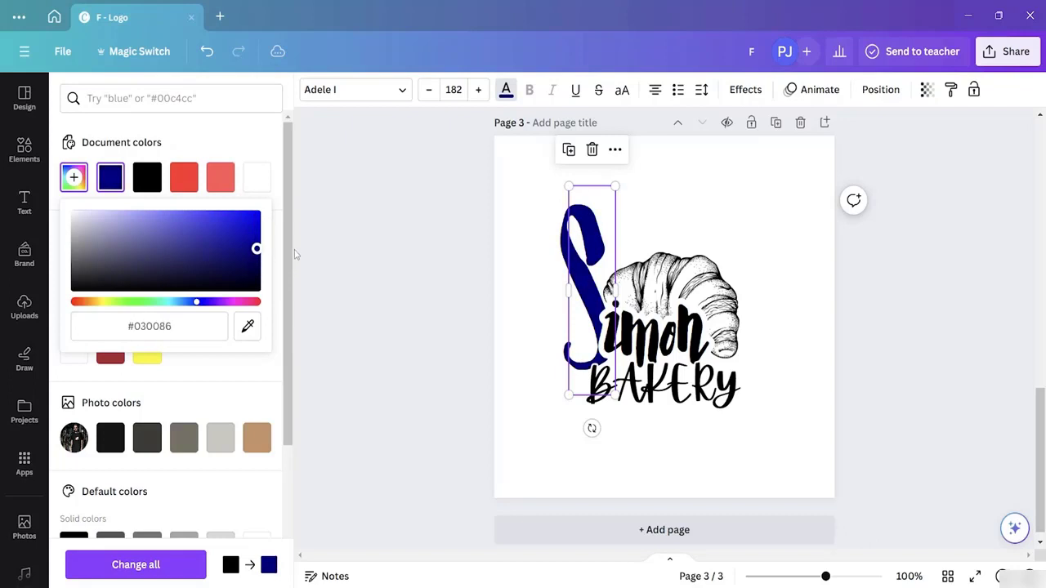
{"action": "left_click", "coordinate": [438, 311]}
{"action": "left_click", "coordinate": [422, 339]}
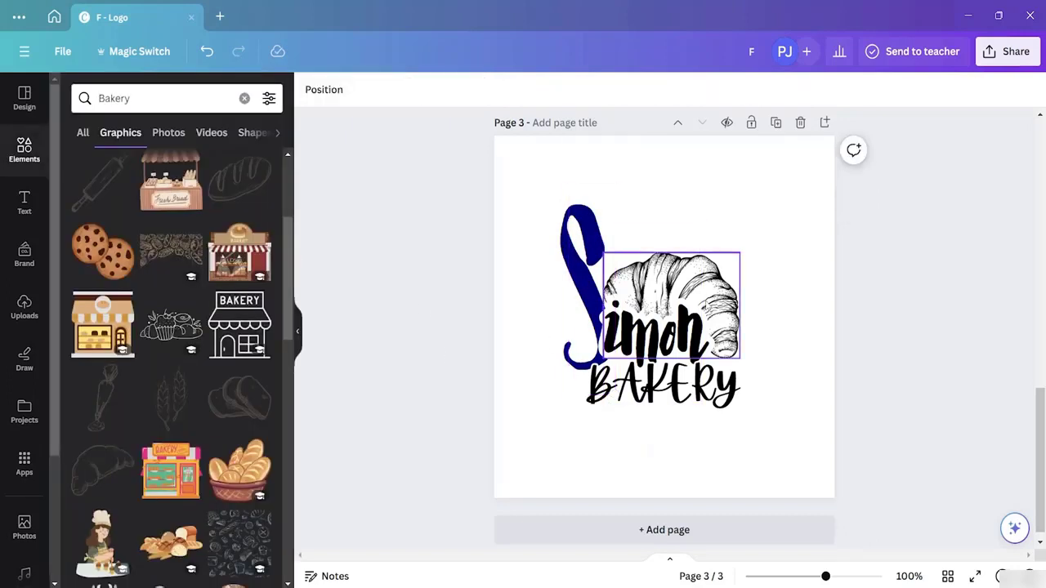
- Try the custom golden brown #B48445 on the croissant graphic
{"action": "left_click", "coordinate": [706, 302]}
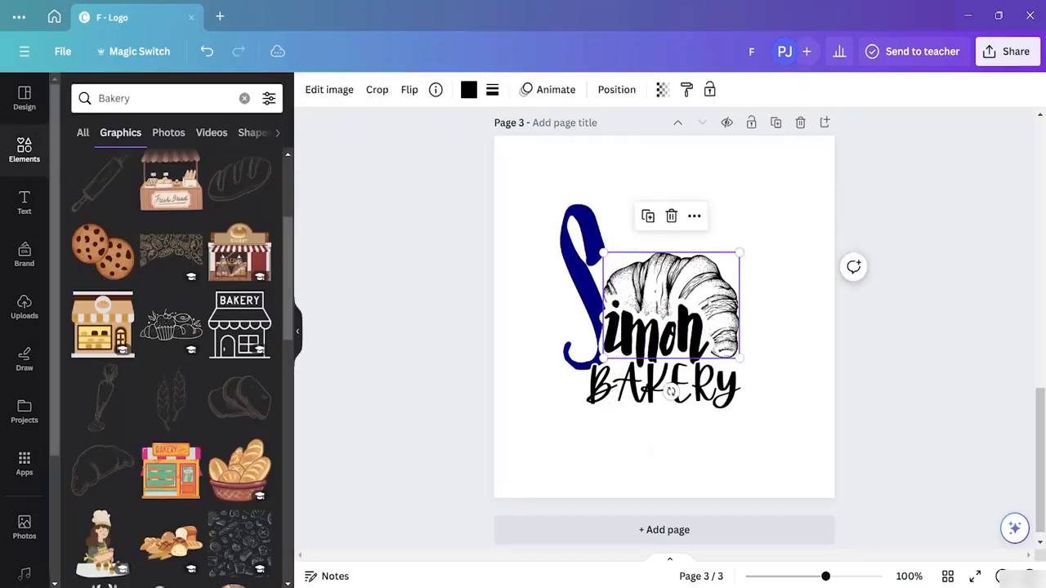
{"action": "left_click", "coordinate": [470, 92]}
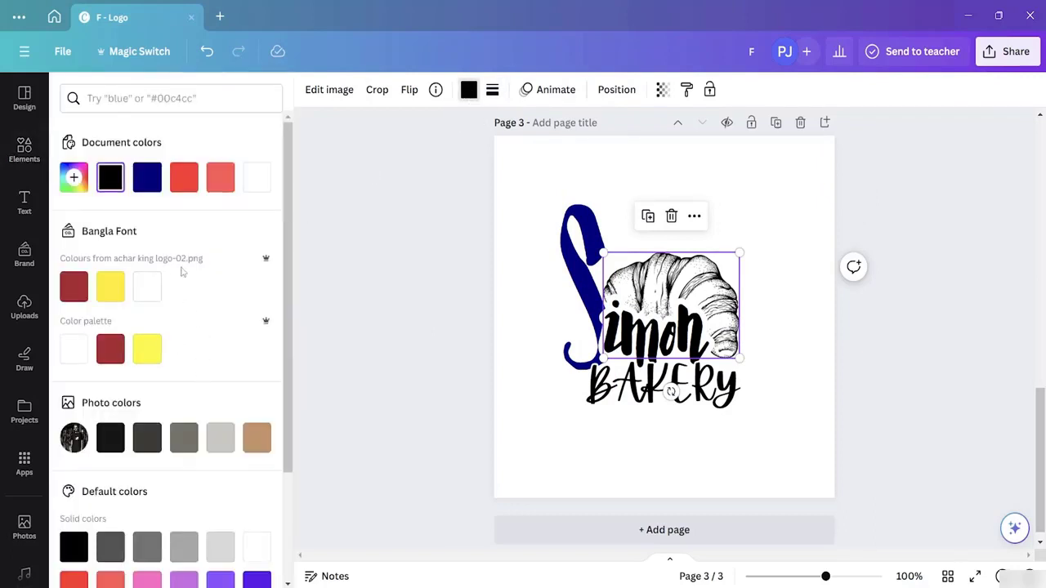
{"action": "left_click", "coordinate": [75, 178]}
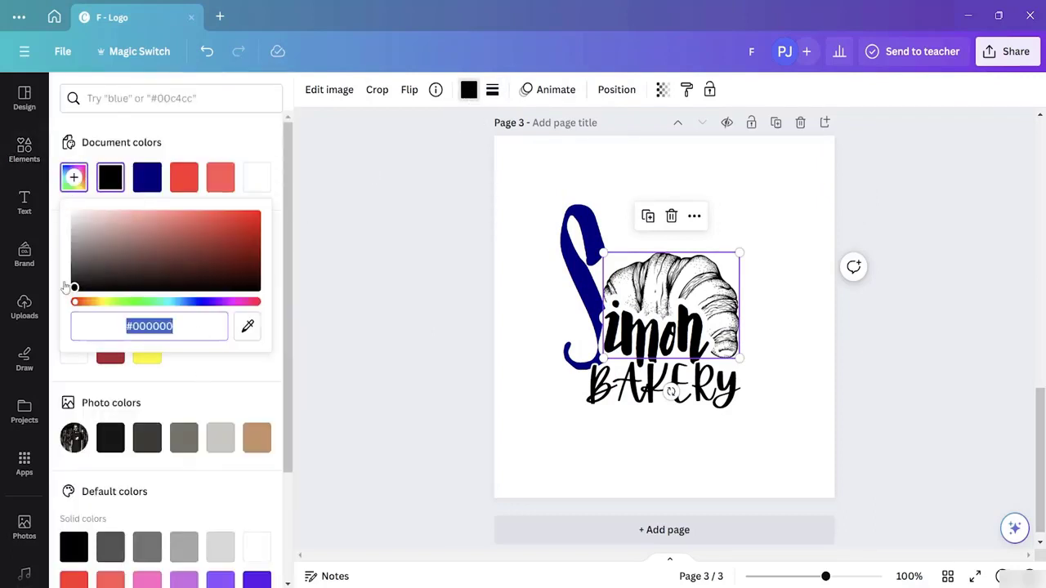
{"action": "left_click_drag", "start_coordinate": [75, 301], "coordinate": [188, 235]}
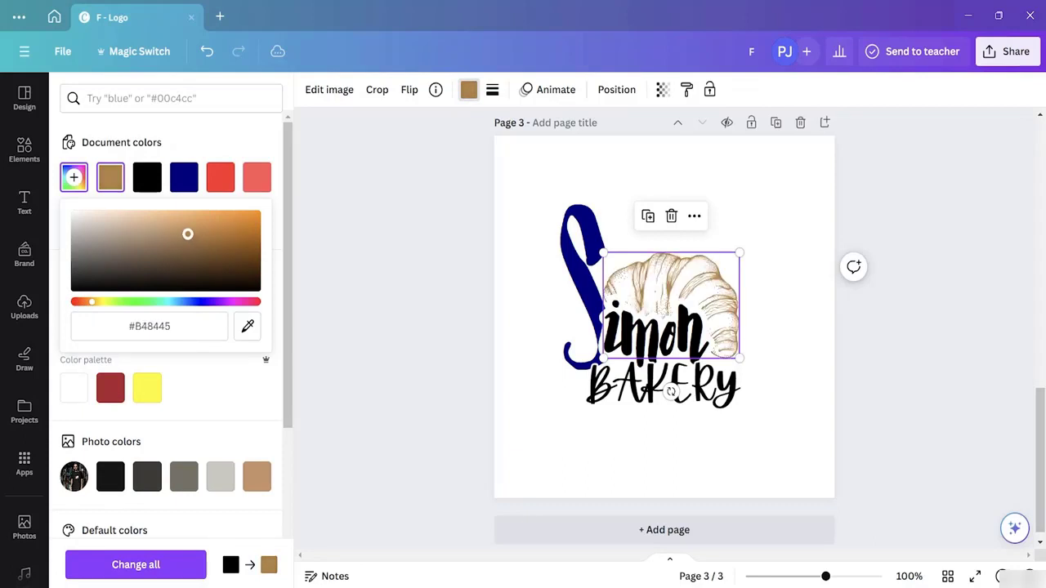
{"action": "key", "text": "Escape"}
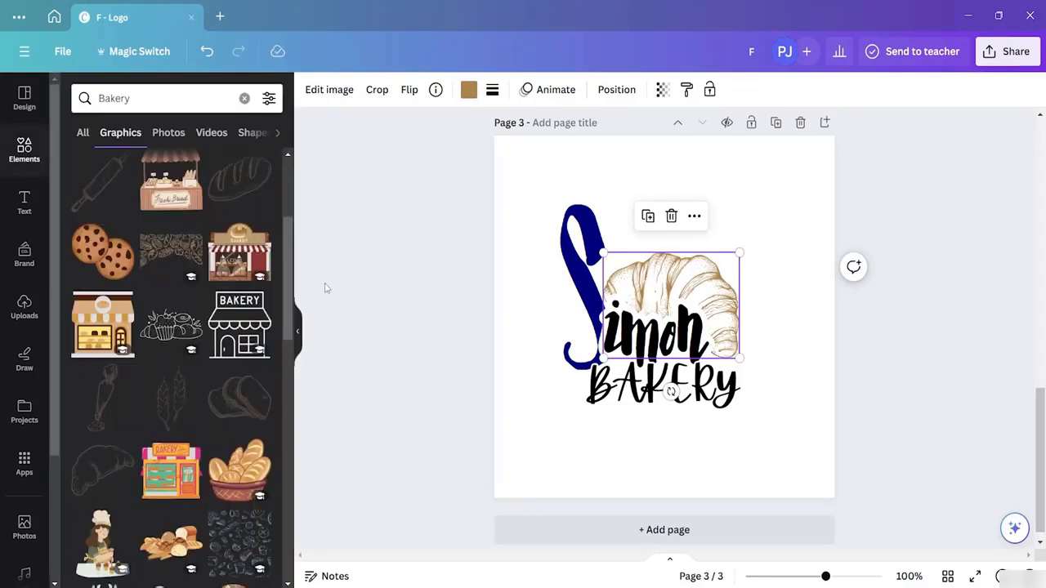
- Undo the croissant's color change and select the "imon" text
{"action": "left_click", "coordinate": [655, 345]}
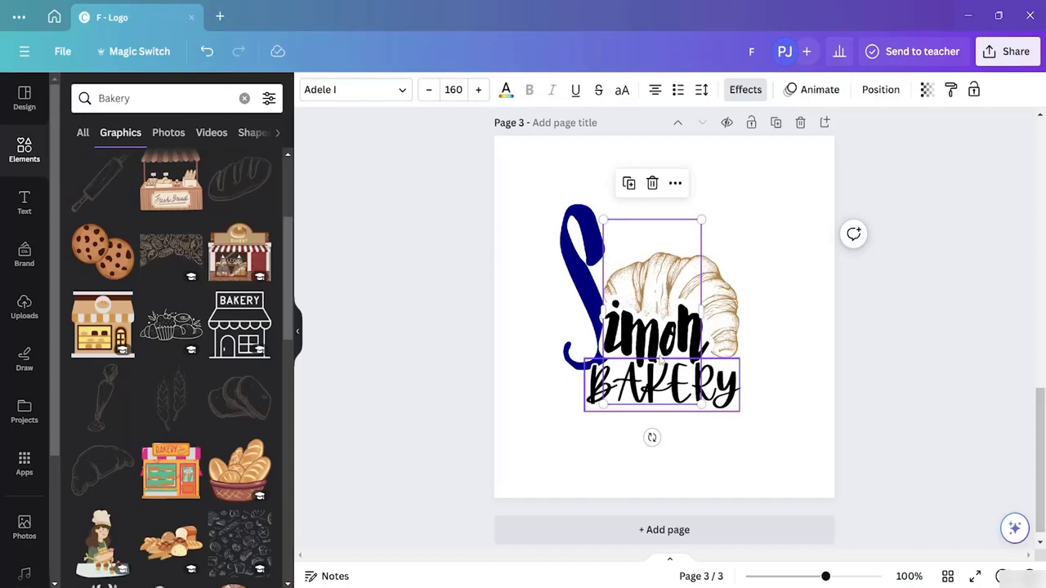
{"action": "left_click", "coordinate": [654, 345]}
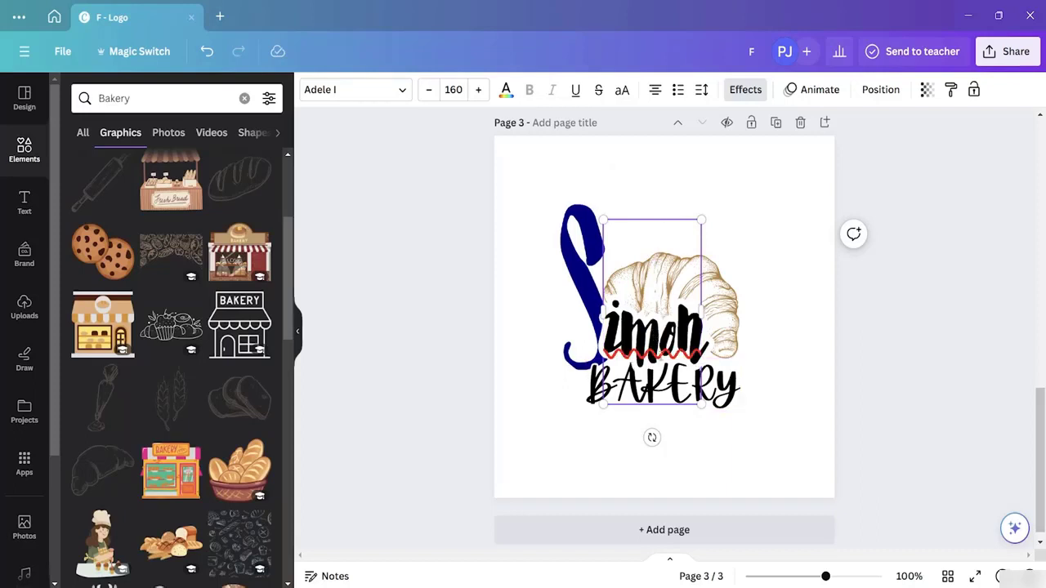
{"action": "key", "text": "ctrl+z"}
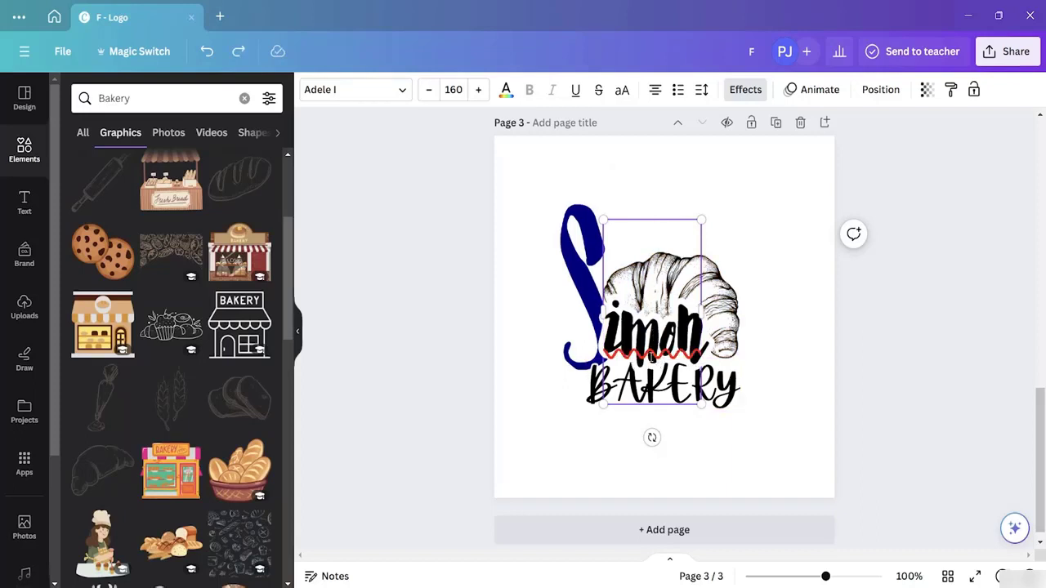
{"action": "left_click", "coordinate": [790, 392]}
{"action": "left_click", "coordinate": [658, 347]}
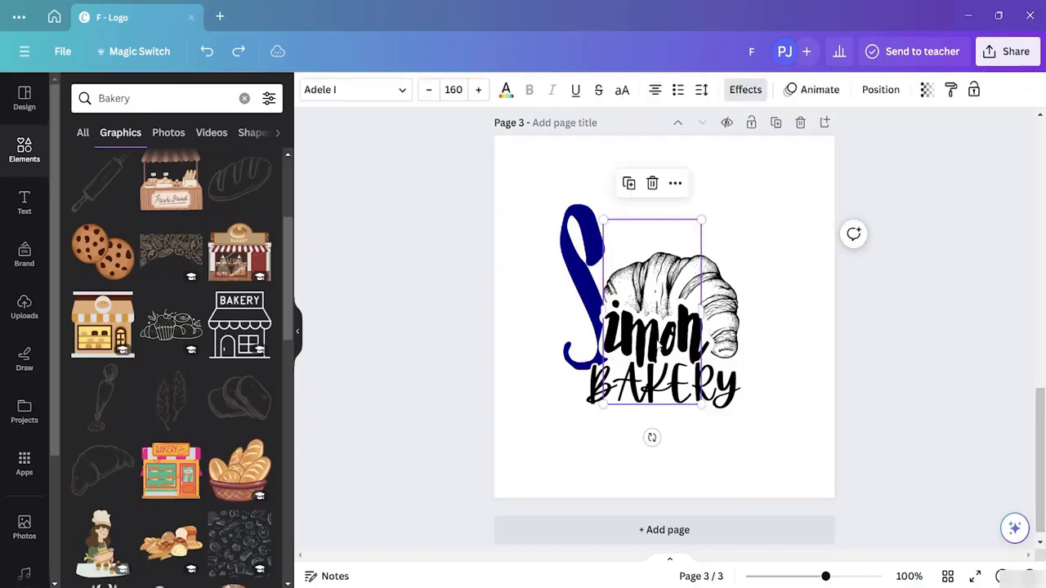
{"action": "left_click", "coordinate": [579, 284]}
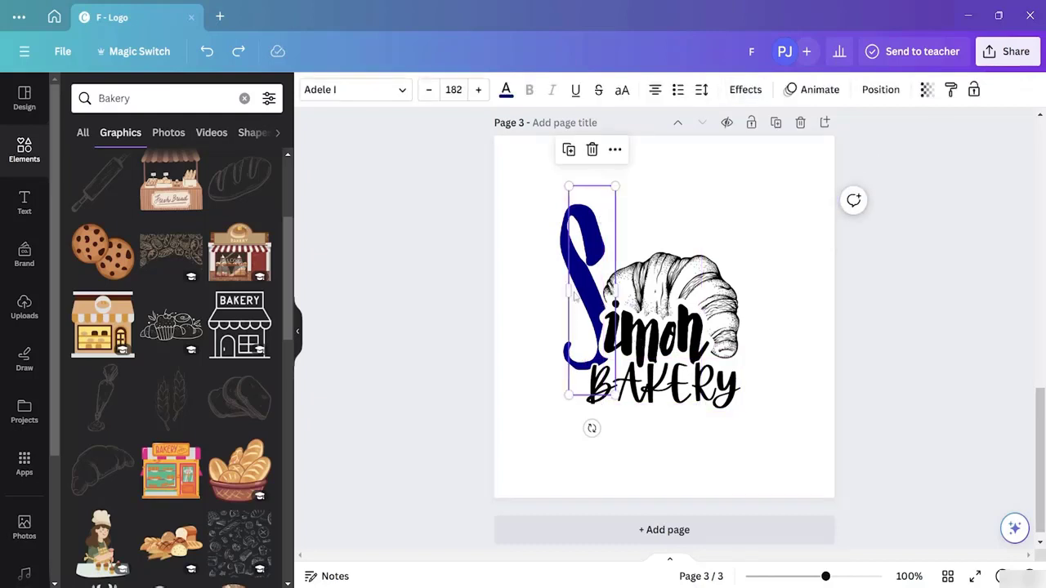
{"action": "left_click", "coordinate": [586, 288]}
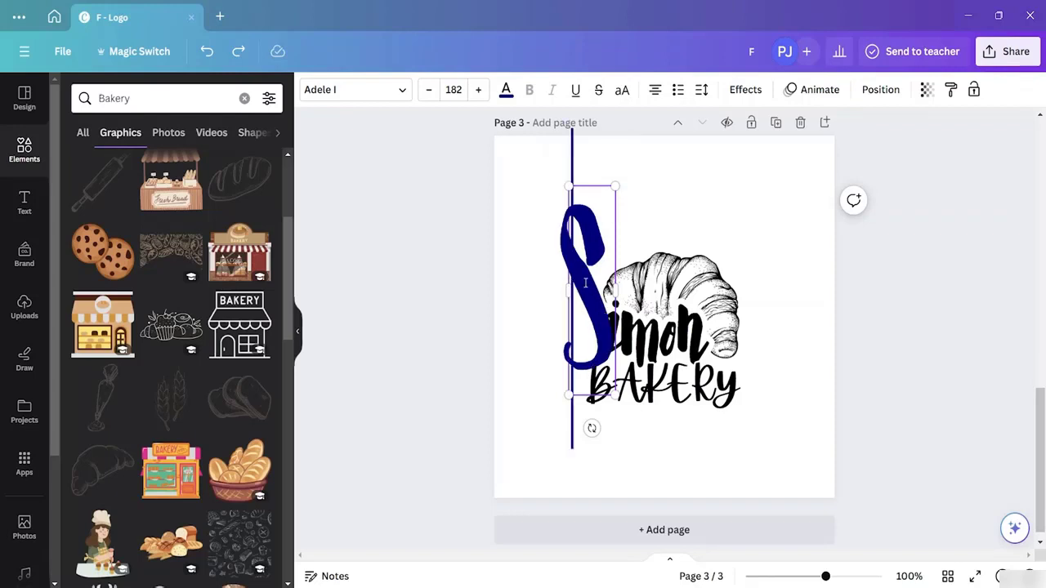
{"action": "left_click", "coordinate": [654, 267]}
{"action": "left_click", "coordinate": [370, 204]}
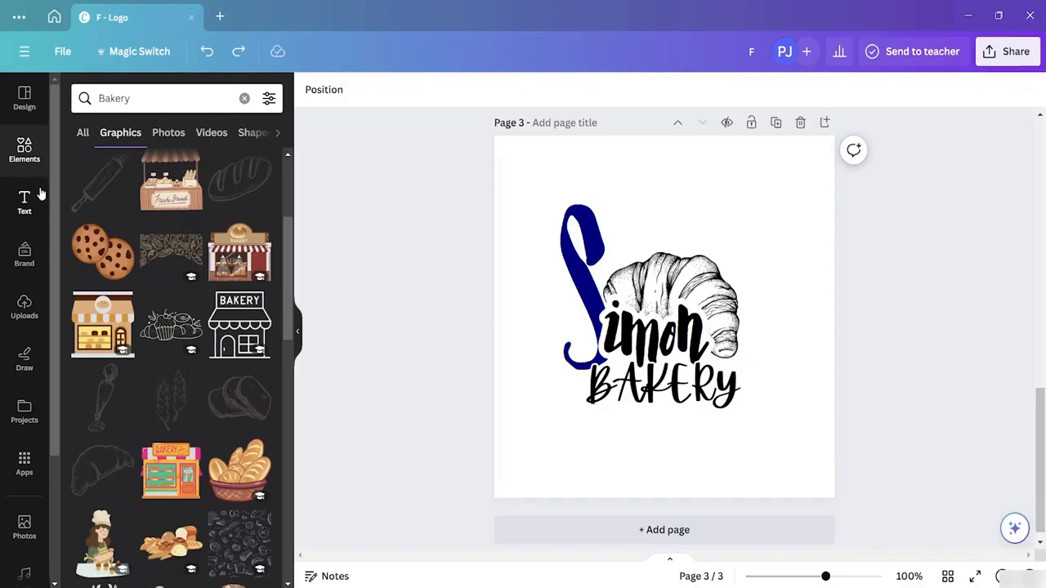
- Find the Circle shape among the elements and add it to page 3
{"action": "left_click", "coordinate": [31, 152]}
{"action": "left_click", "coordinate": [185, 100]}
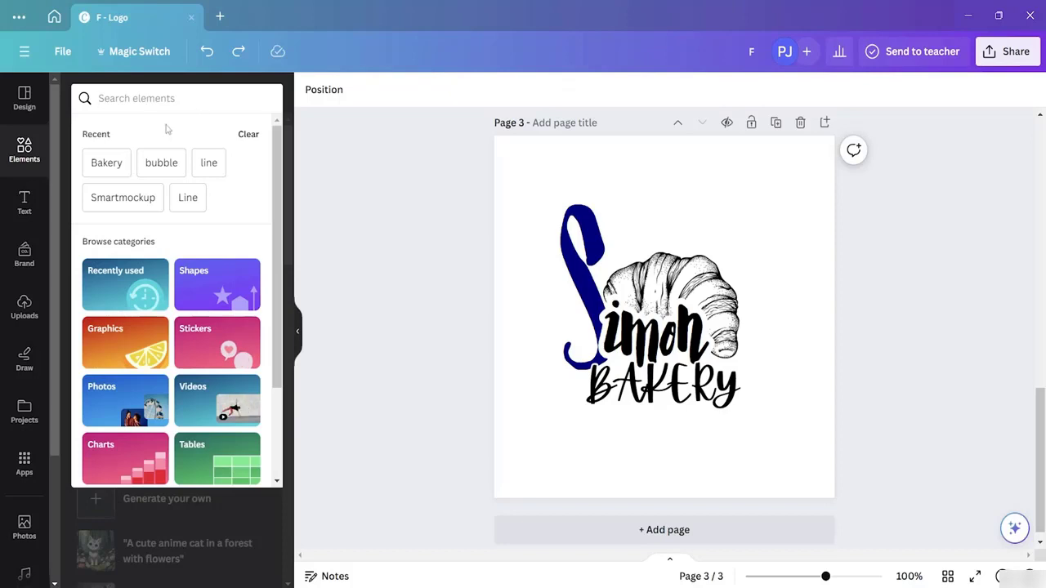
{"action": "type", "text": "C"}
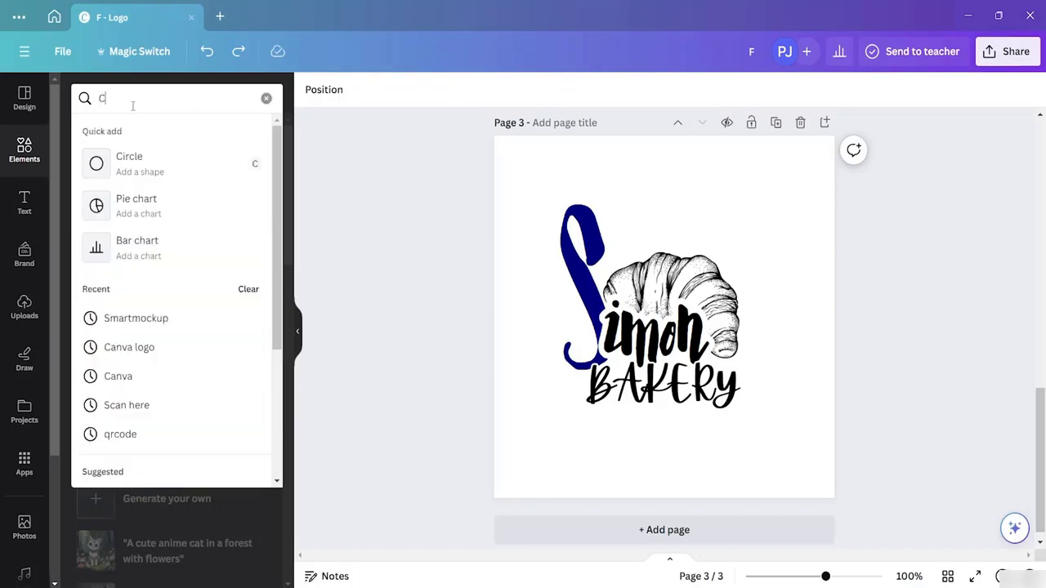
{"action": "left_click", "coordinate": [123, 164]}
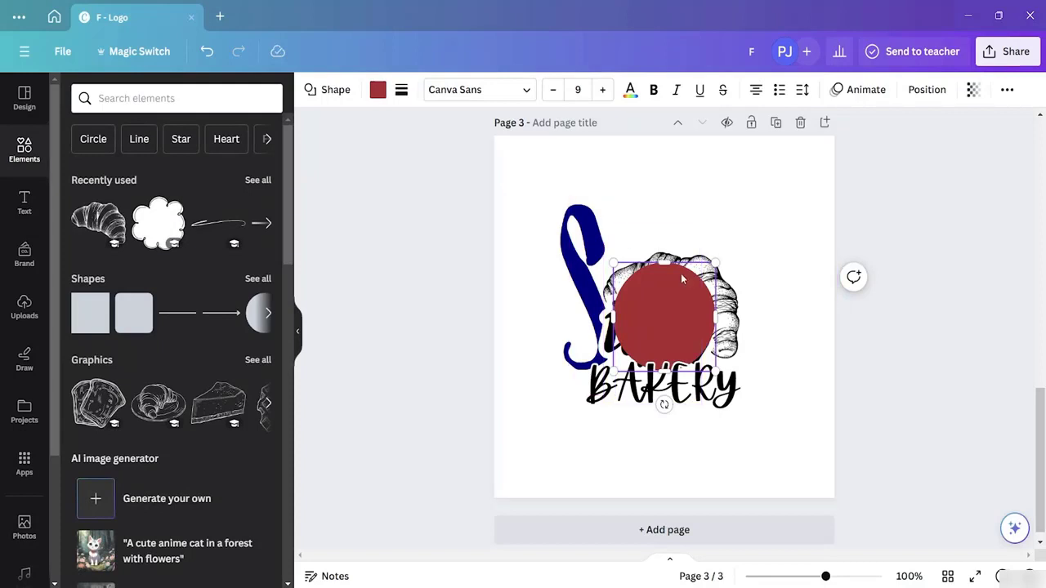
- Enlarge the circle to about 448 px in diameter and position it over the middle of page 3, covering the logo
{"action": "left_click", "coordinate": [674, 291]}
{"action": "left_click_drag", "start_coordinate": [663, 268], "coordinate": [619, 170]}
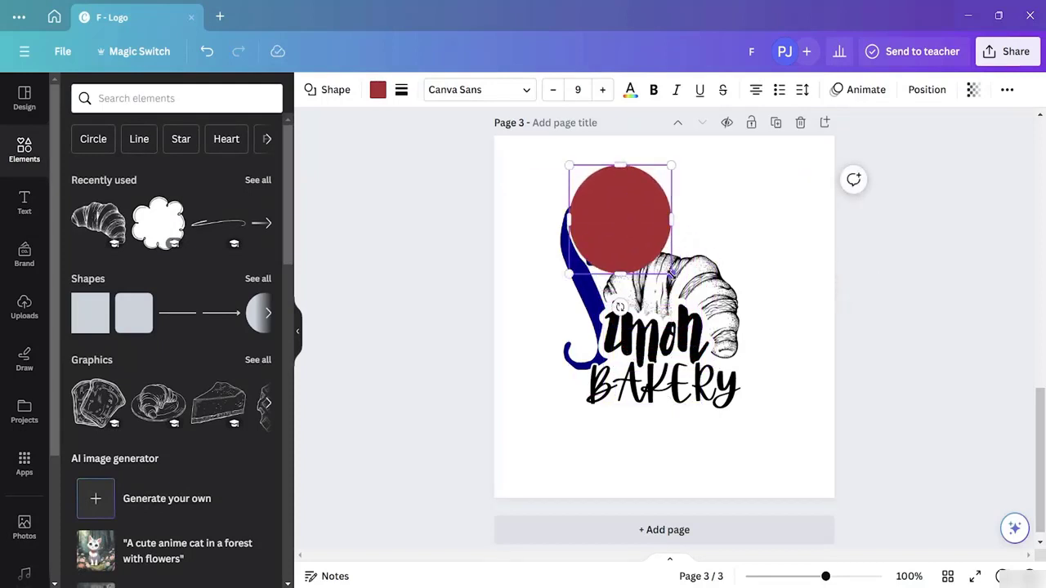
{"action": "left_click_drag", "start_coordinate": [671, 275], "coordinate": [839, 458]}
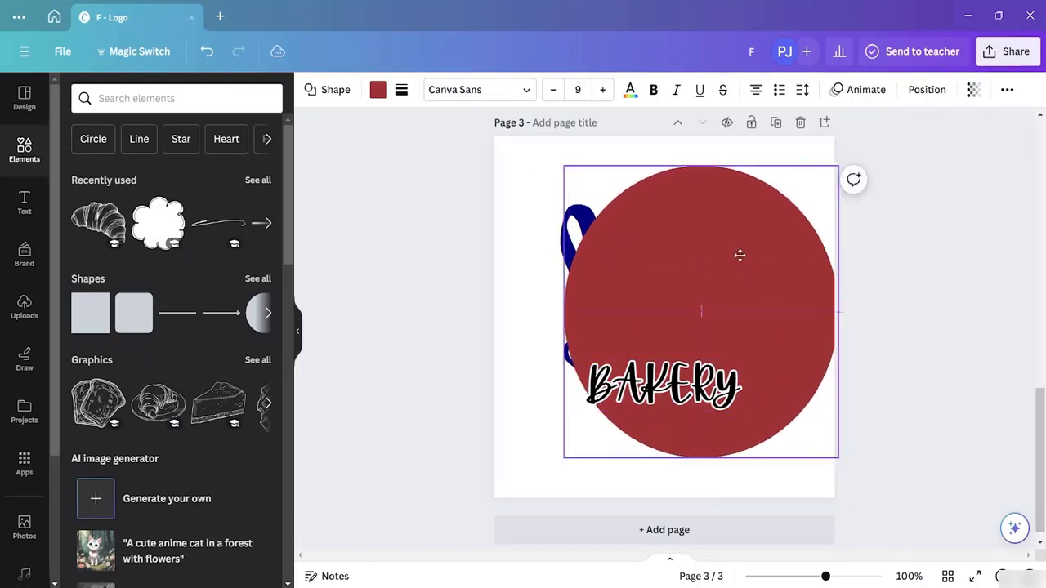
{"action": "left_click_drag", "start_coordinate": [740, 255], "coordinate": [692, 255]}
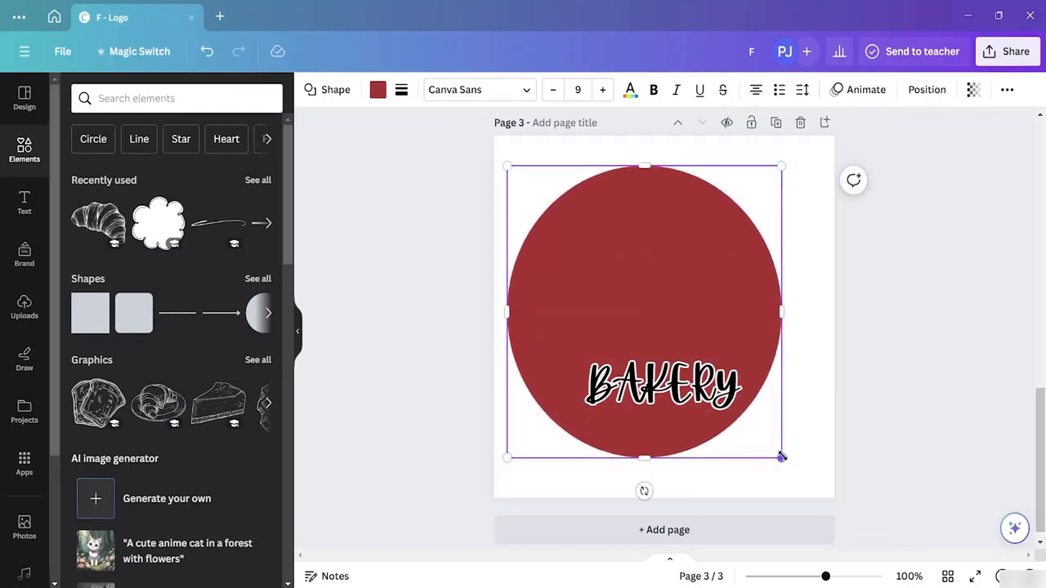
{"action": "left_click_drag", "start_coordinate": [782, 457], "coordinate": [811, 490]}
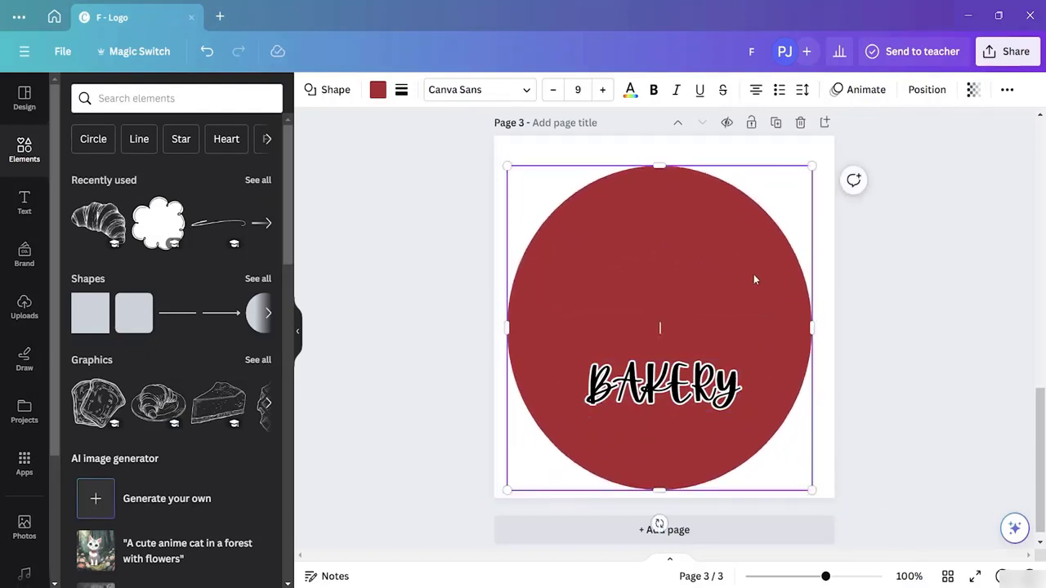
{"action": "left_click_drag", "start_coordinate": [754, 279], "coordinate": [747, 215]}
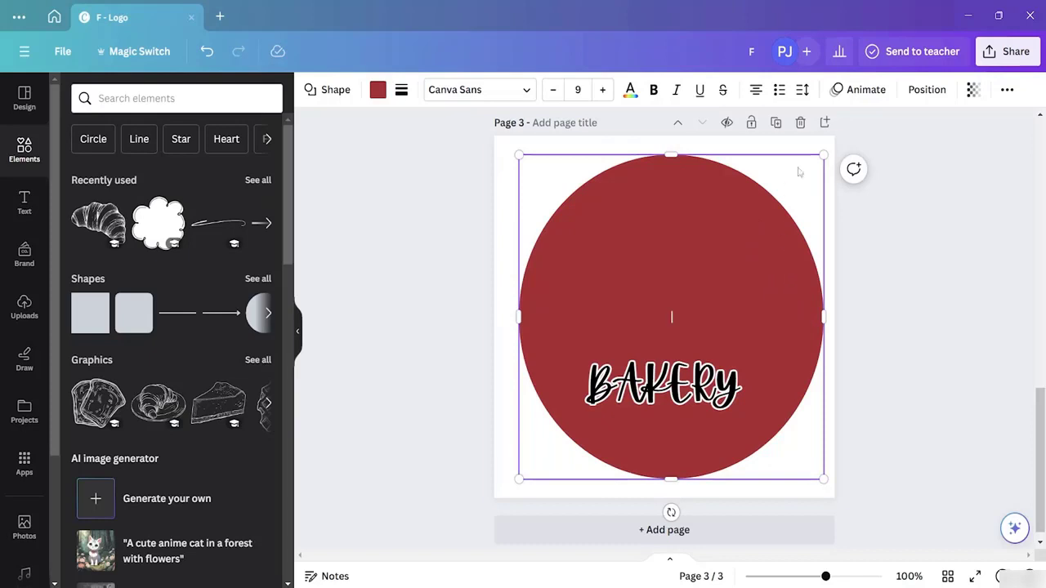
- Send the circle behind the lettering and croissant, and shift it slightly left on the page
{"action": "left_click", "coordinate": [924, 90]}
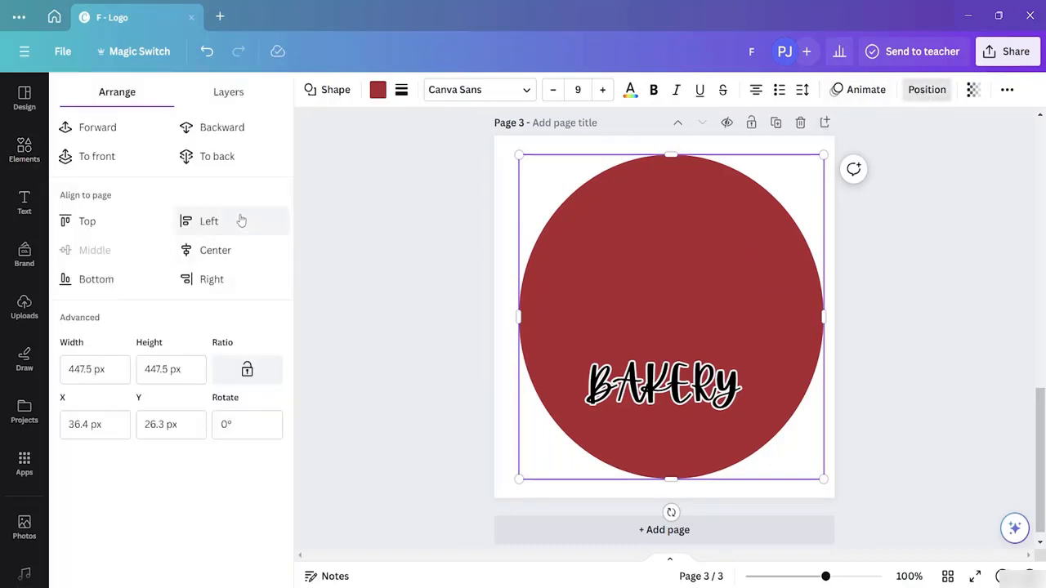
{"action": "left_click", "coordinate": [224, 160]}
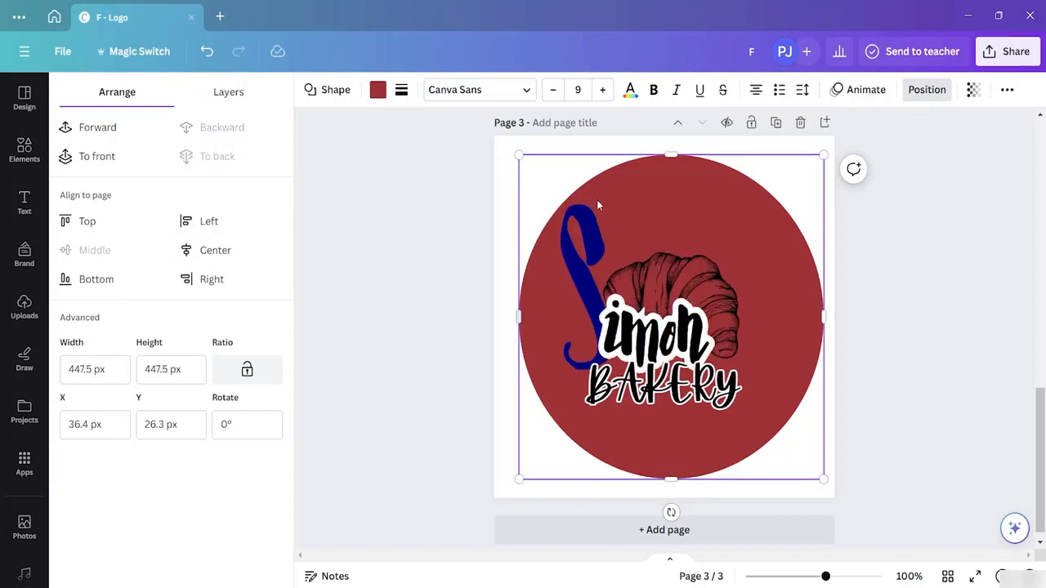
{"action": "left_click_drag", "start_coordinate": [705, 188], "coordinate": [691, 186]}
- Recolor the background circle with the custom light pink #FDD3D7
{"action": "right_click", "coordinate": [727, 214]}
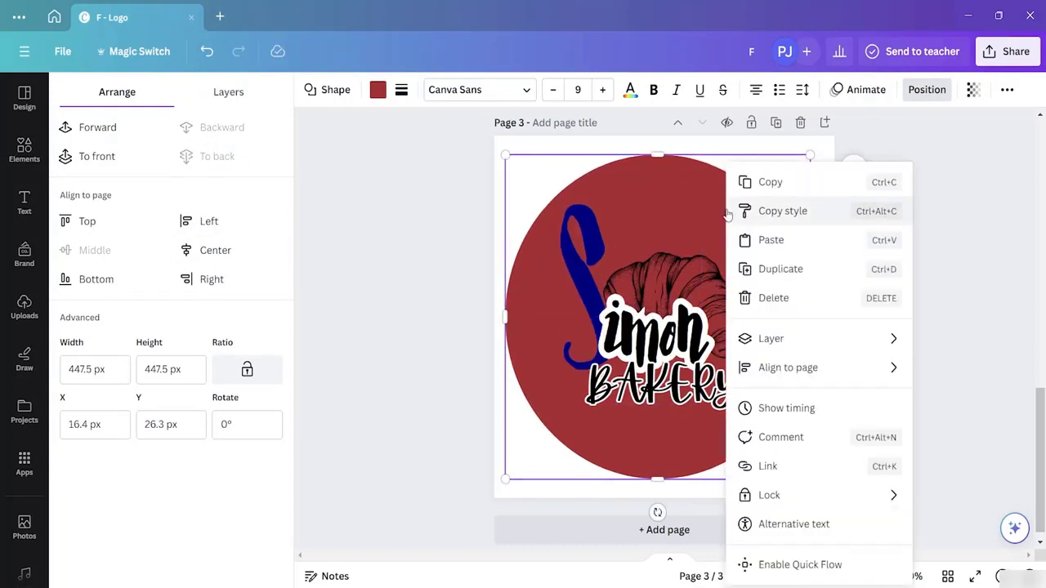
{"action": "left_click", "coordinate": [706, 204]}
{"action": "left_click", "coordinate": [378, 92]}
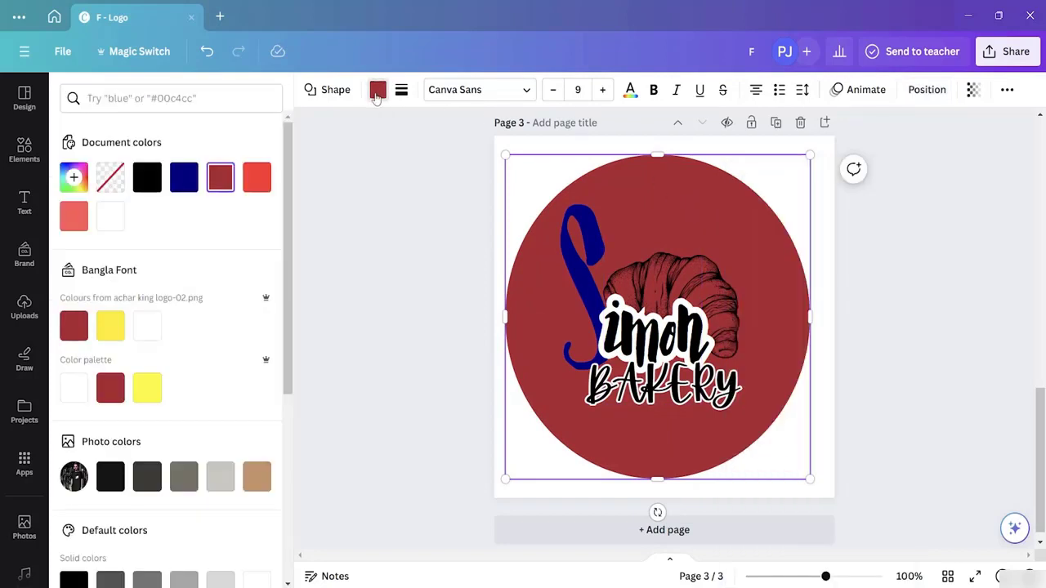
{"action": "left_click", "coordinate": [74, 177]}
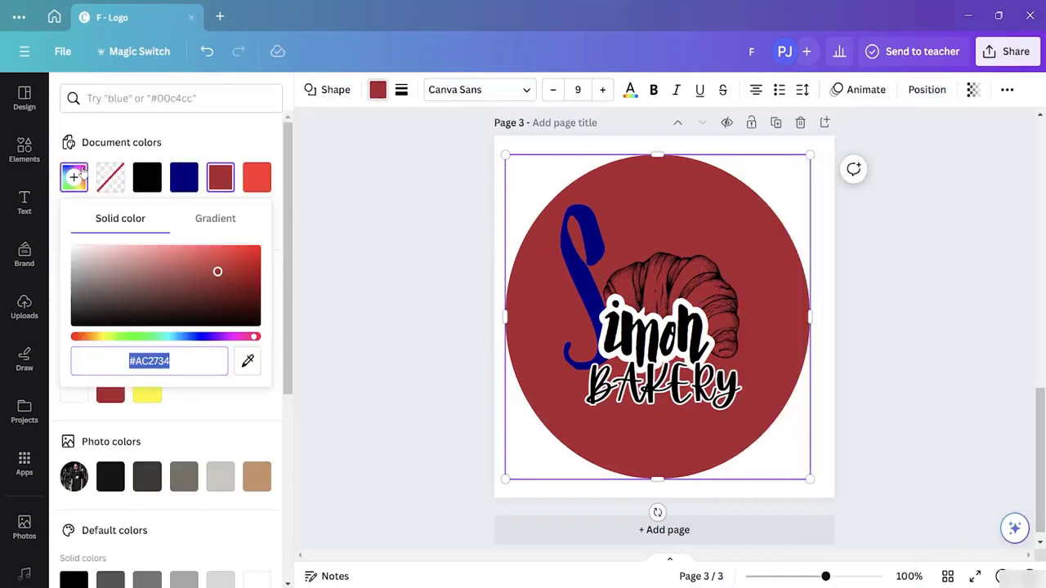
{"action": "left_click_drag", "start_coordinate": [218, 275], "coordinate": [102, 248]}
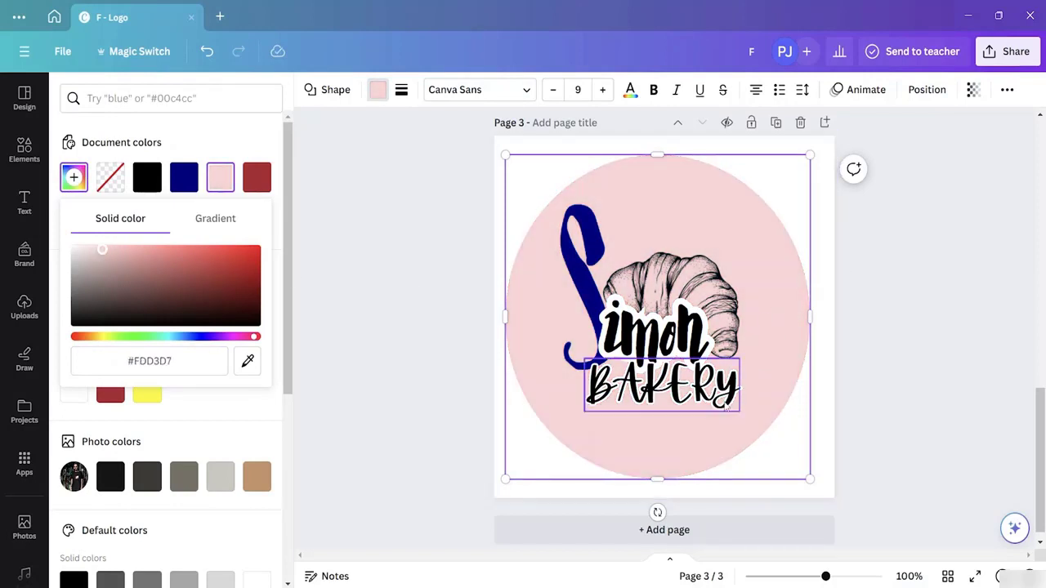
- Change the color of the large S to black from the document colors
{"action": "left_click", "coordinate": [587, 269]}
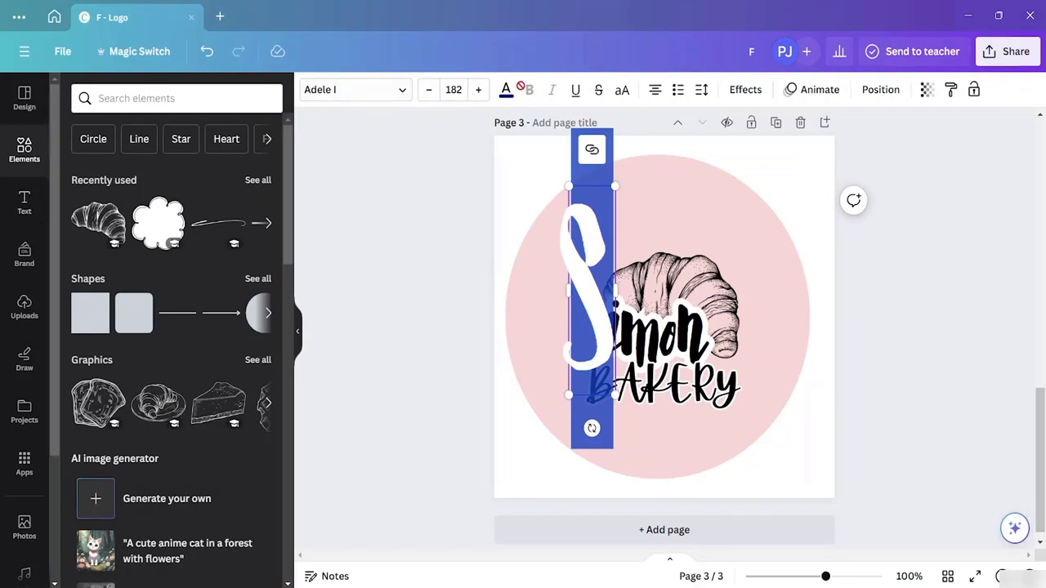
{"action": "left_click", "coordinate": [506, 90]}
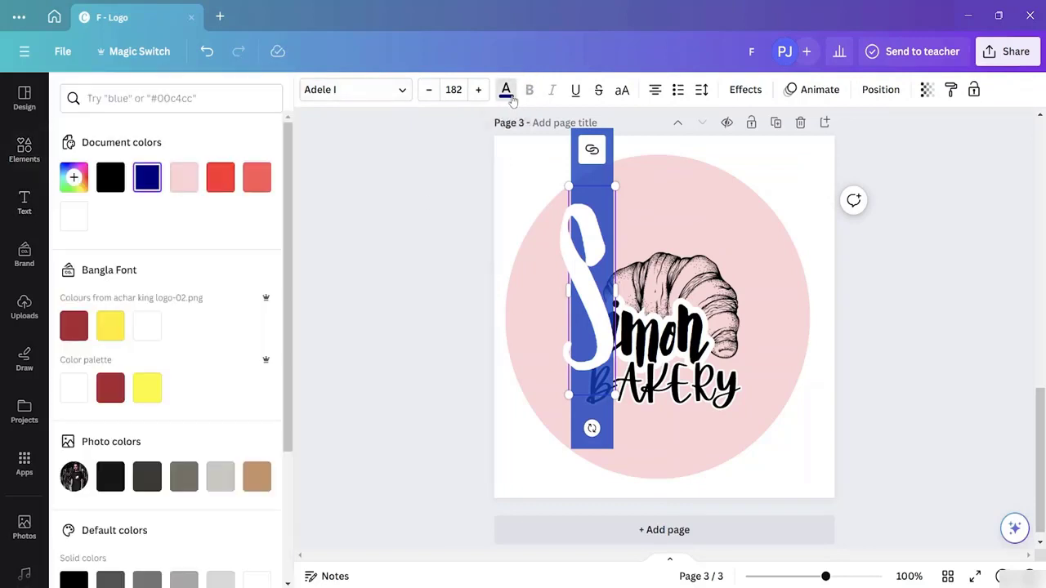
{"action": "left_click", "coordinate": [110, 177]}
{"action": "key", "text": "Escape"}
{"action": "left_click", "coordinate": [394, 235]}
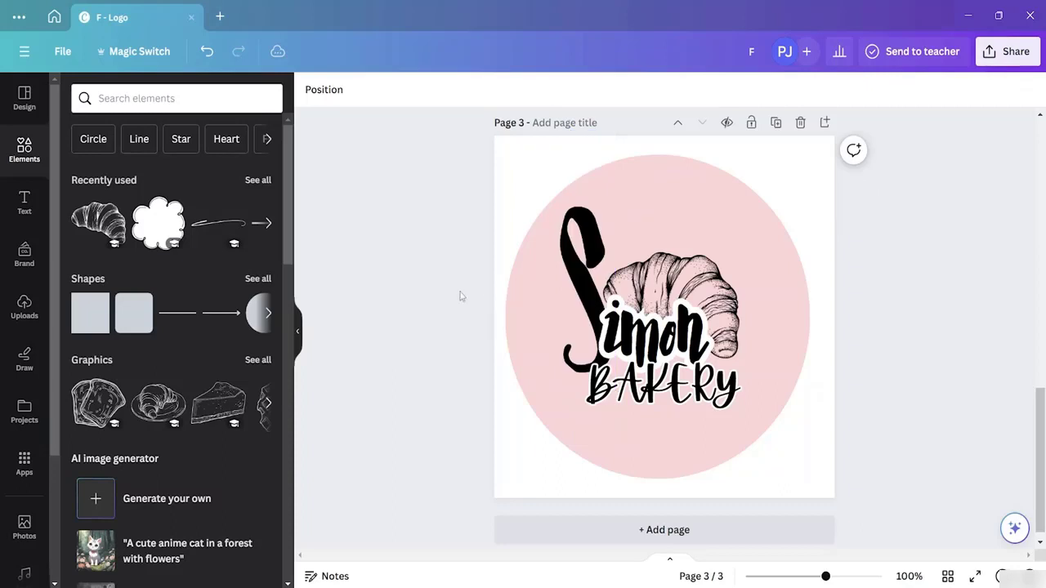
- Select the circle, croissant and all lettering on page 3 and group them together
{"action": "left_click", "coordinate": [809, 274]}
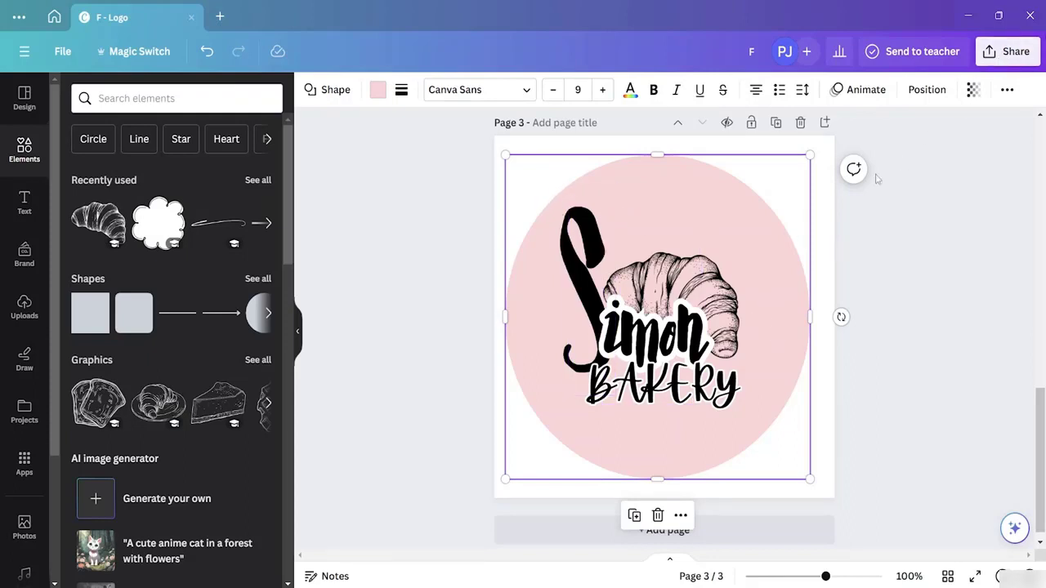
{"action": "left_click", "coordinate": [759, 226]}
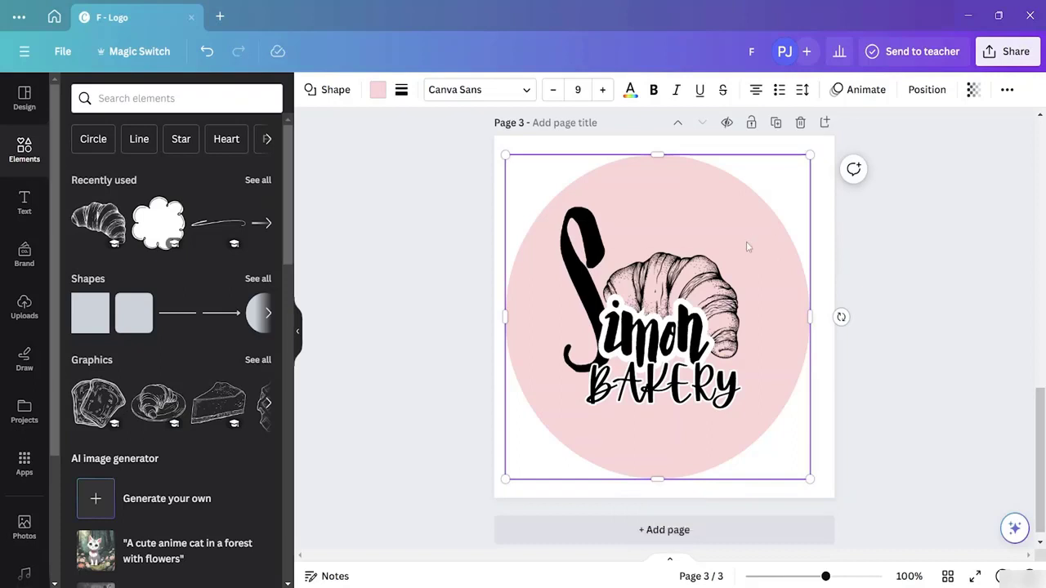
{"action": "left_click", "coordinate": [705, 289]}
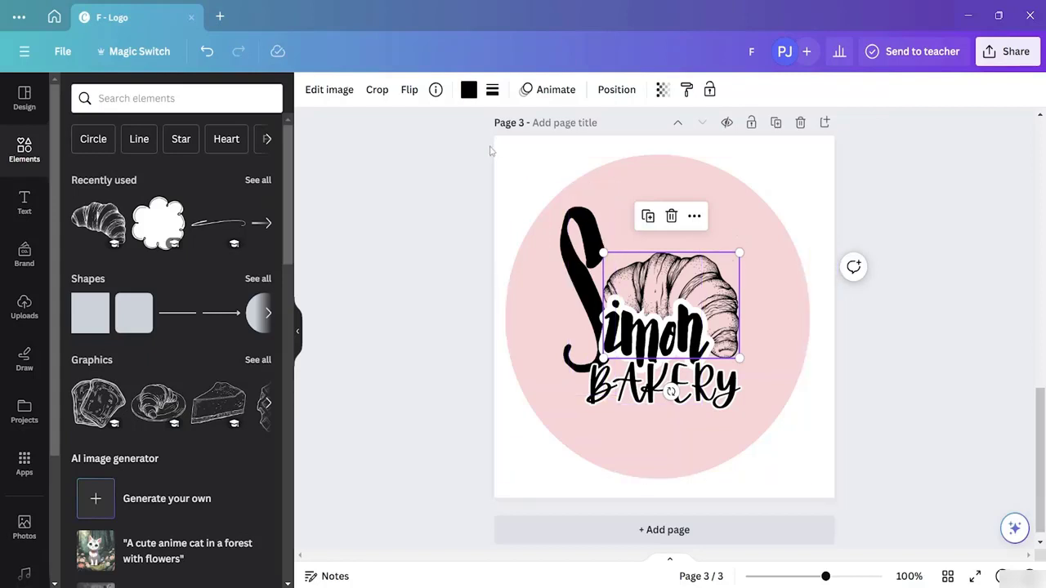
{"action": "left_click_drag", "start_coordinate": [500, 142], "coordinate": [734, 451]}
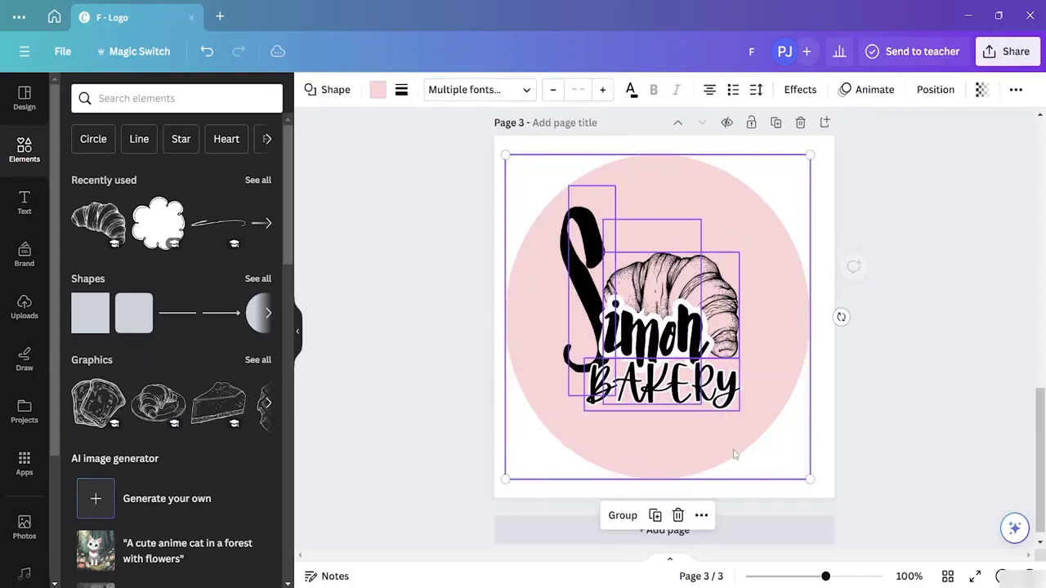
{"action": "left_click", "coordinate": [620, 523]}
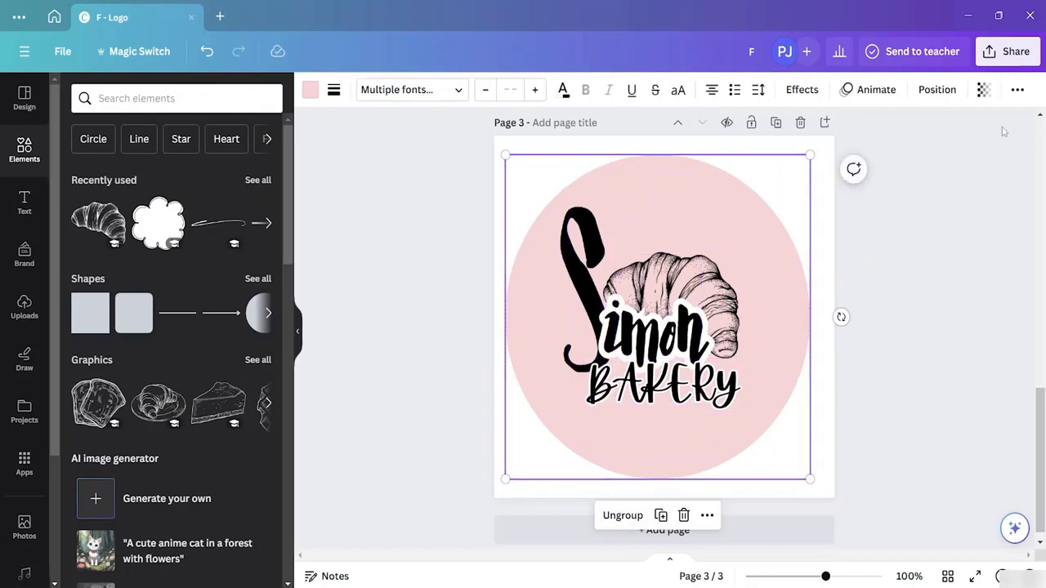
- Download the design as a PNG with only page 3 selected, excluding pages 1 and 2
{"action": "left_click", "coordinate": [1005, 57]}
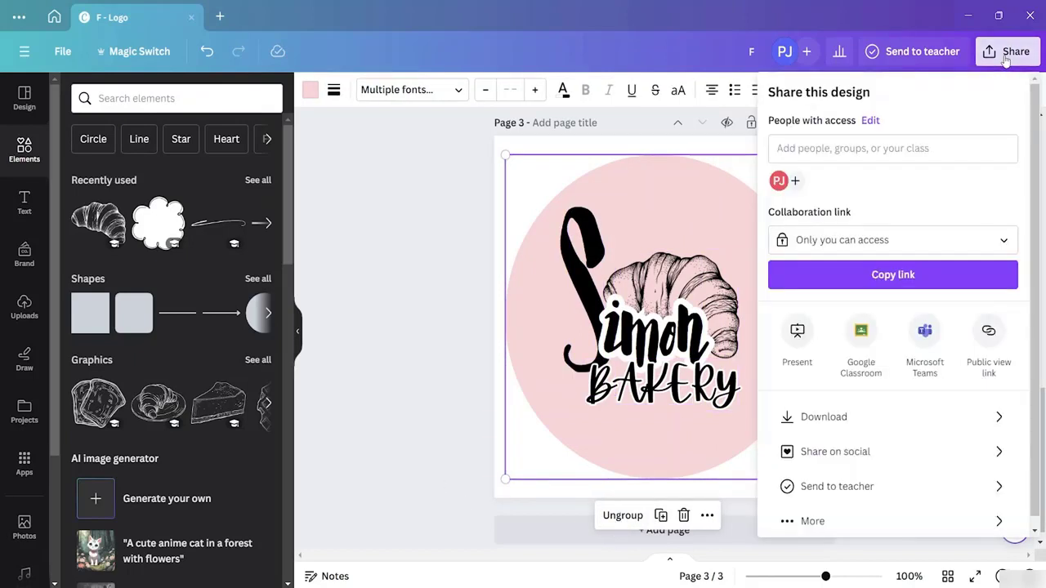
{"action": "left_click", "coordinate": [860, 421]}
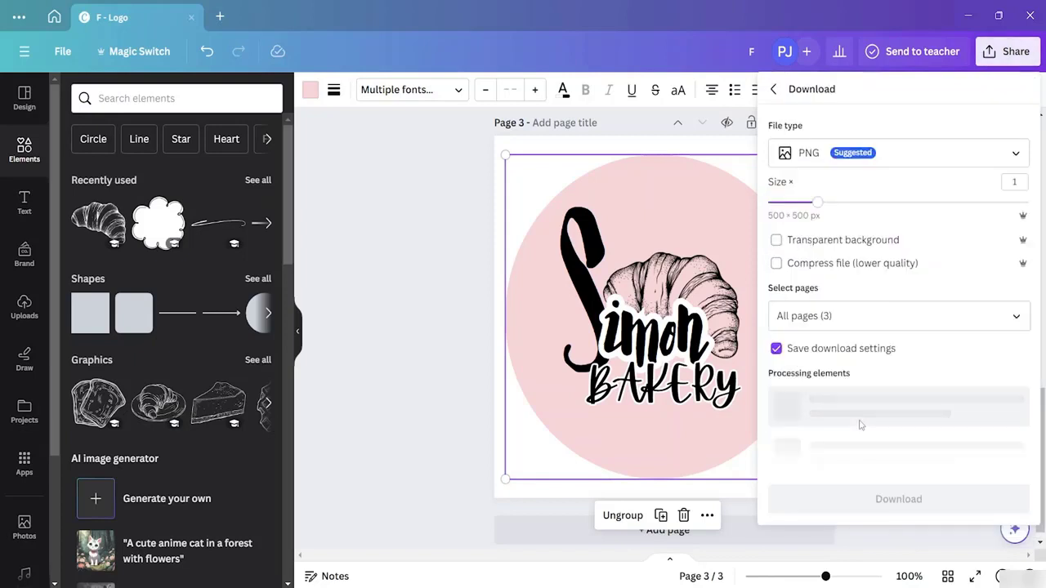
{"action": "left_click", "coordinate": [914, 316]}
{"action": "scroll", "coordinate": [927, 423], "scroll_direction": "down", "scroll_amount": 1}
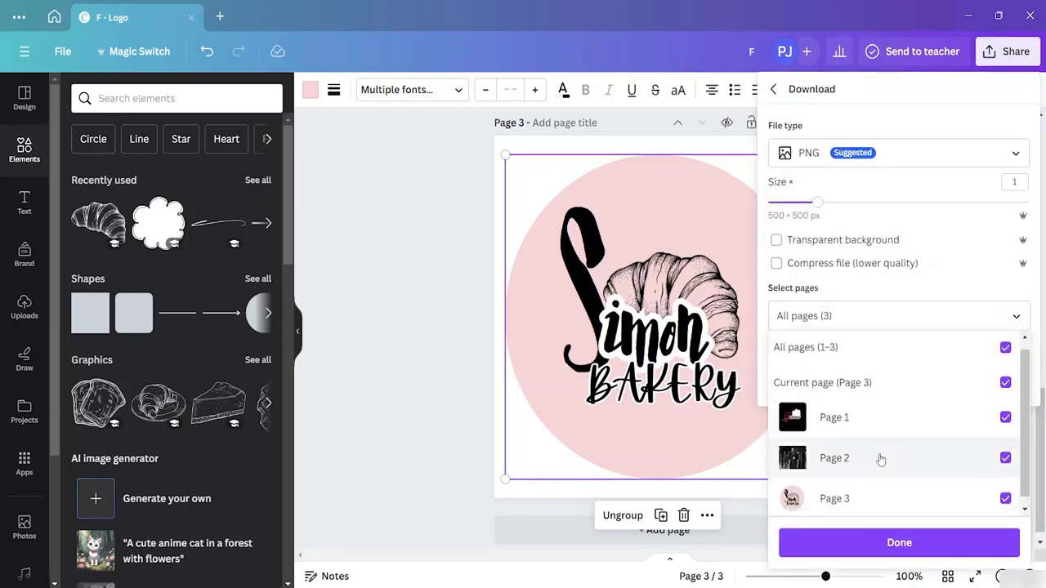
{"action": "left_click", "coordinate": [1006, 450]}
{"action": "left_click", "coordinate": [1005, 409]}
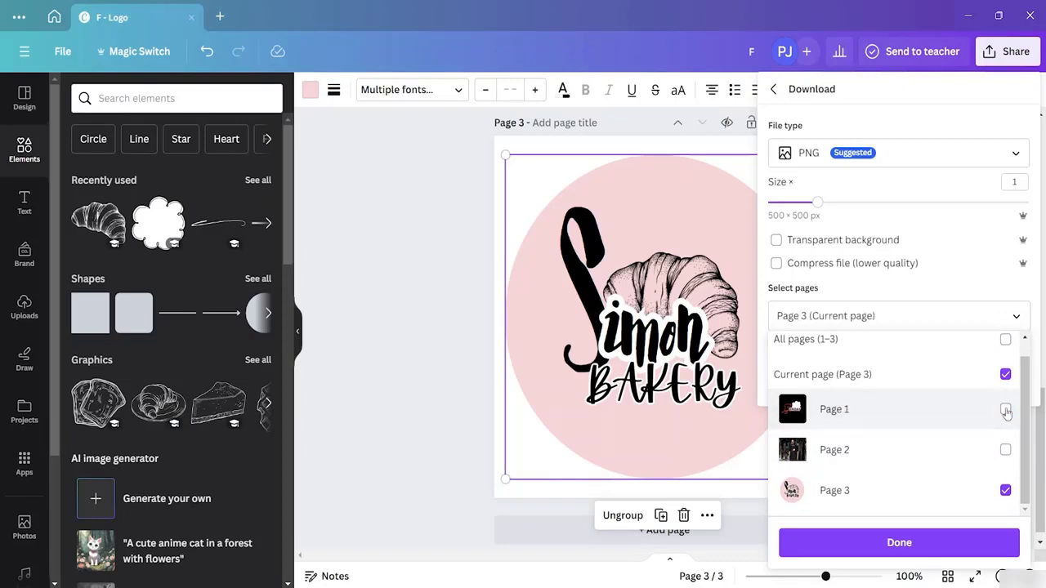
{"action": "left_click", "coordinate": [927, 551]}
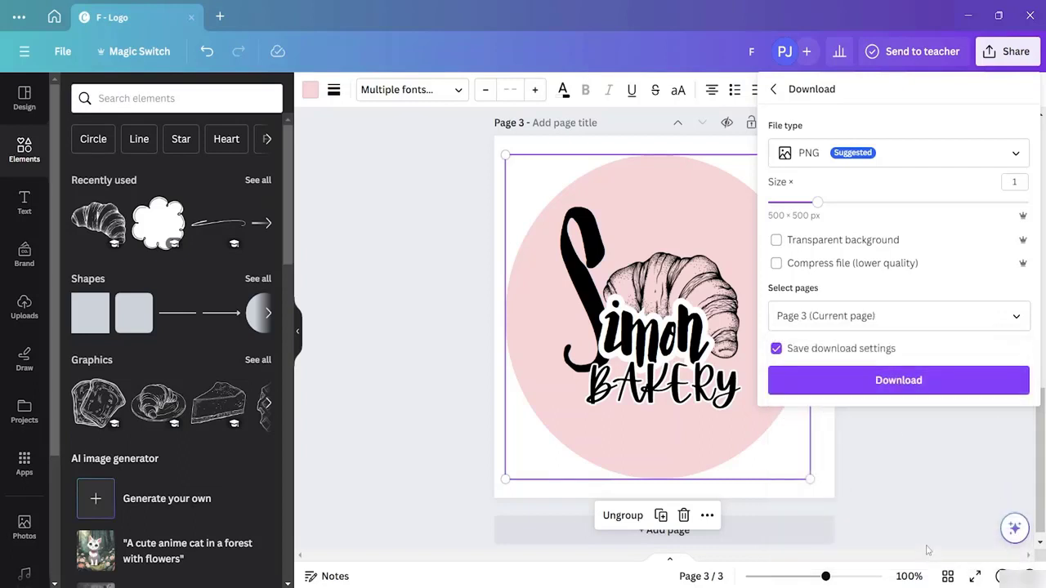
{"action": "left_click", "coordinate": [889, 385]}
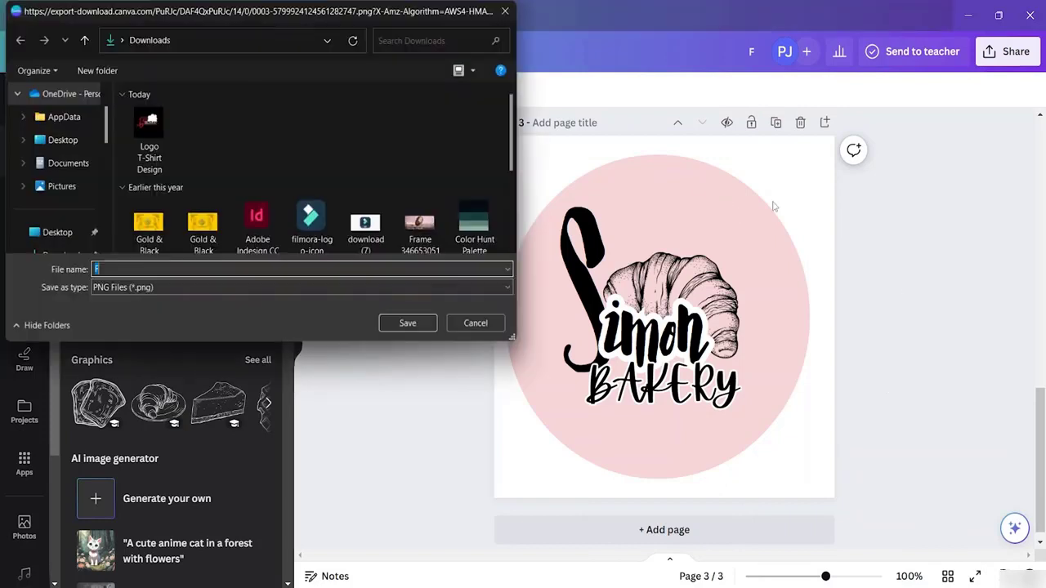
- Save the exported PNG in the Downloads folder under the file name "Logo T-Shirt Design (Bakery)"
{"action": "key", "text": "BackSpace"}
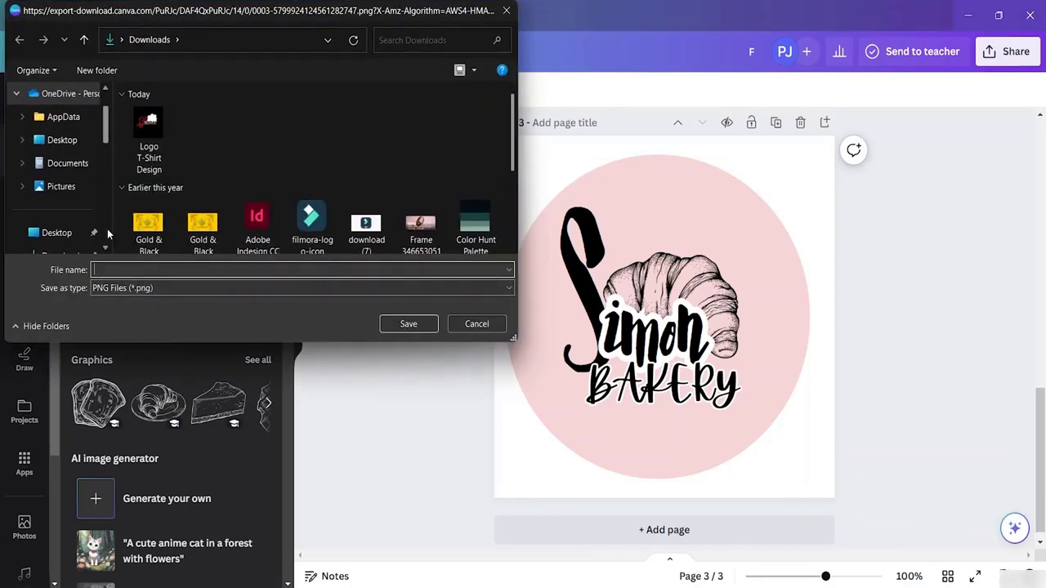
{"action": "scroll", "coordinate": [90, 204], "scroll_direction": "down", "scroll_amount": 1}
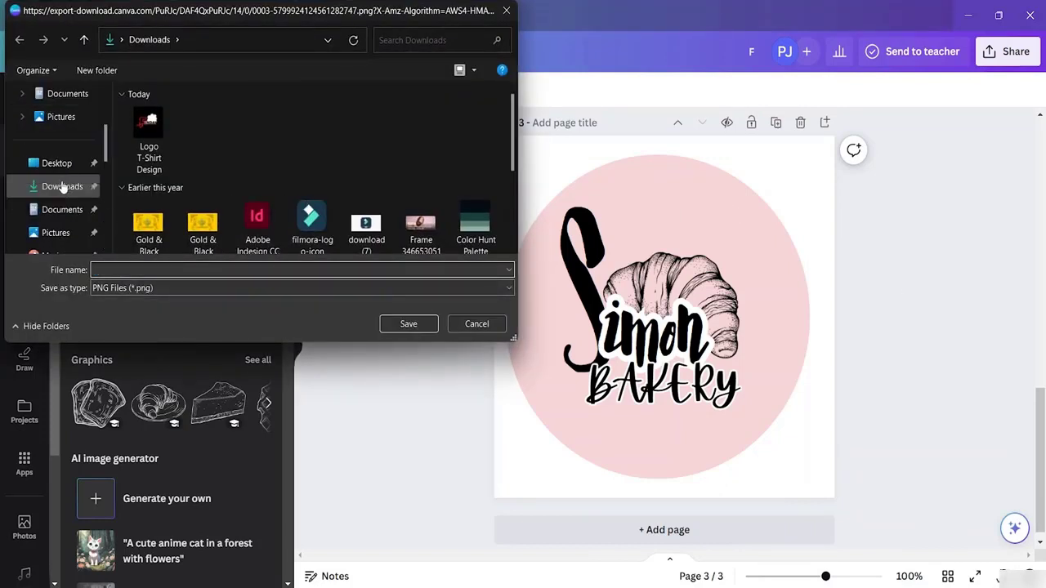
{"action": "left_click", "coordinate": [67, 187]}
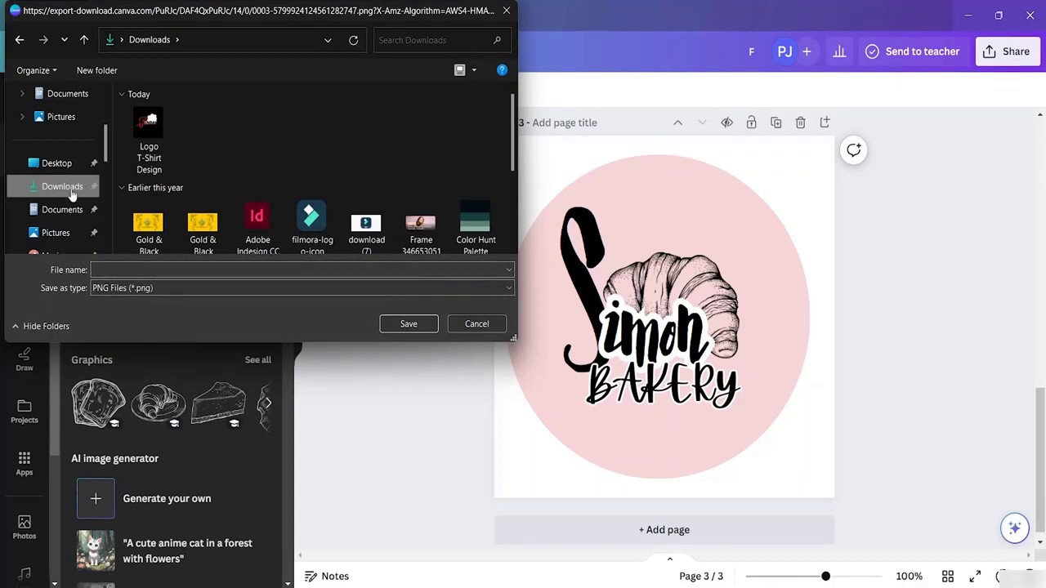
{"action": "left_click", "coordinate": [141, 270]}
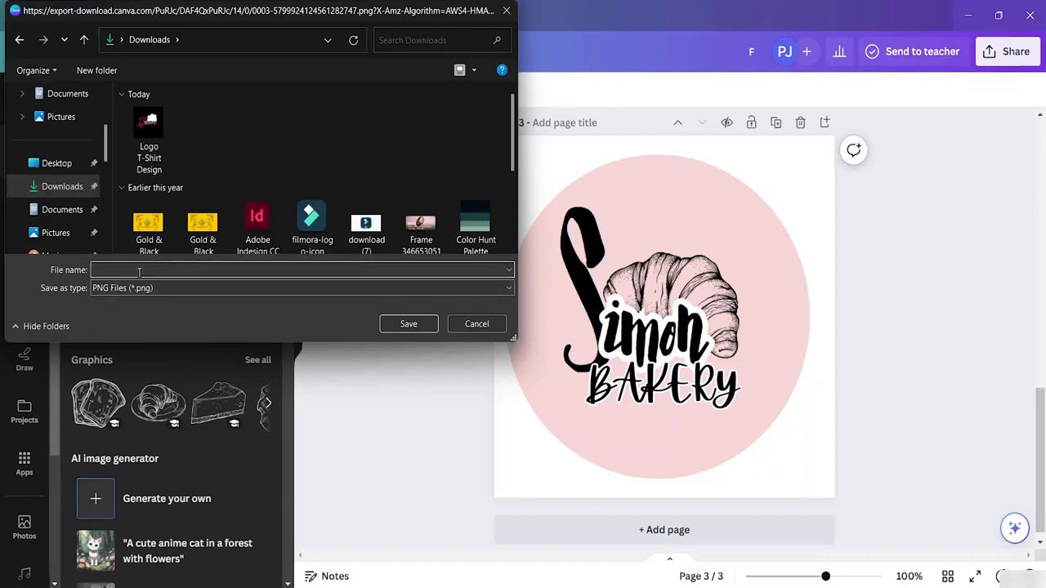
{"action": "type", "text": "Lo"}
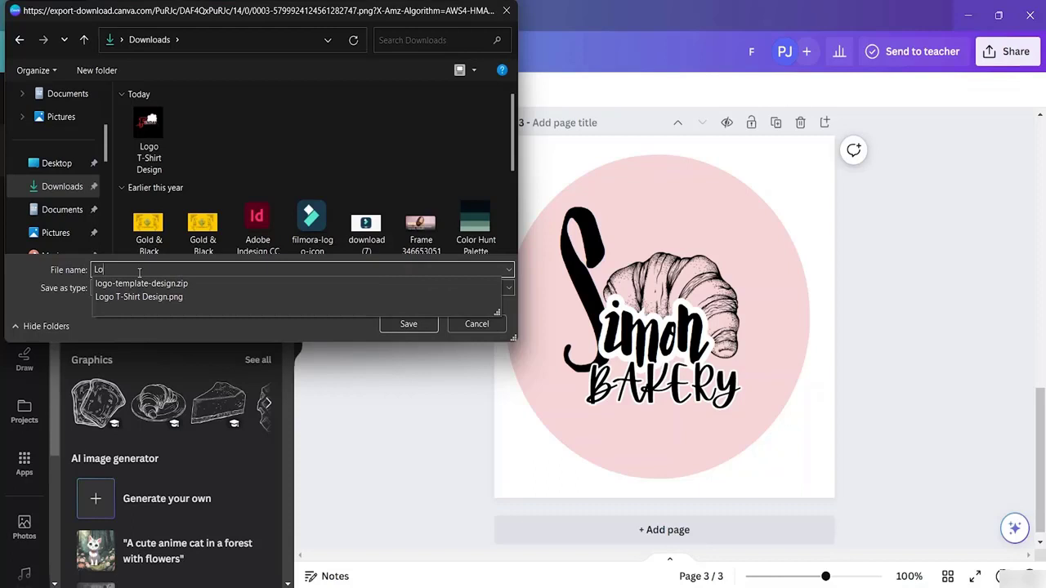
{"action": "type", "text": "go "}
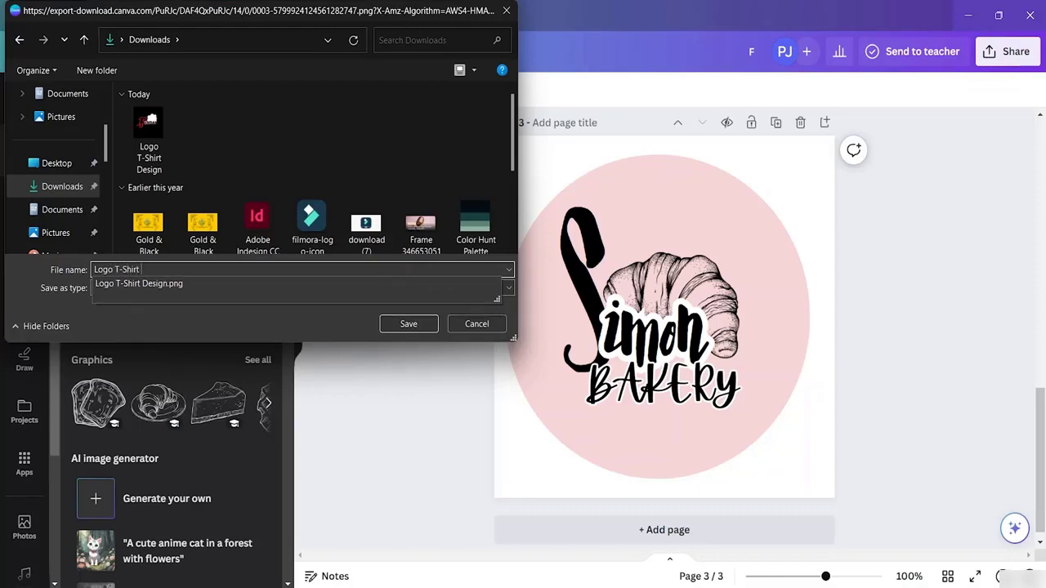
{"action": "type", "text": "T-Shirt Design (Bakery"}
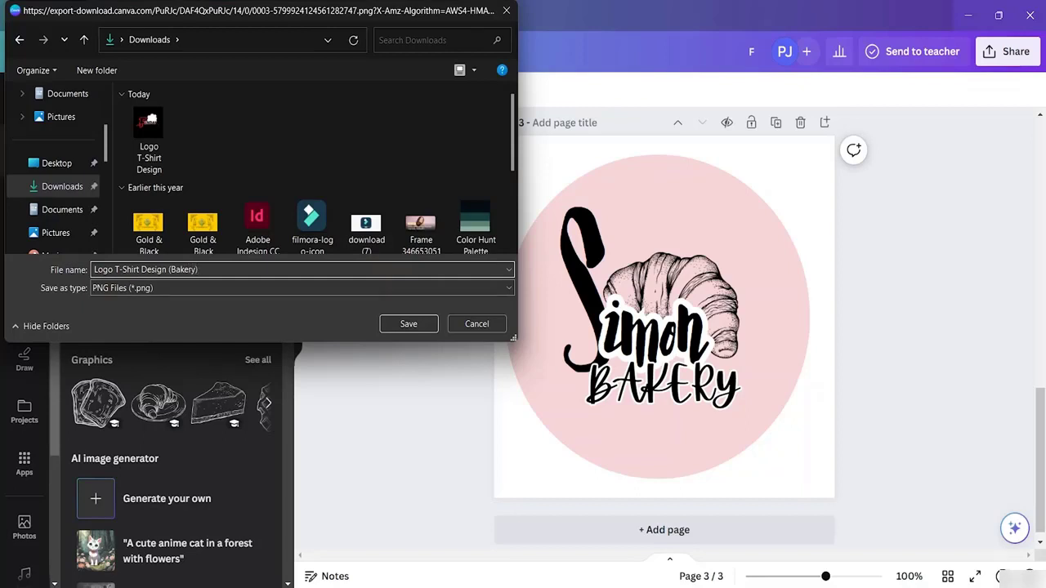
{"action": "left_click", "coordinate": [408, 324]}
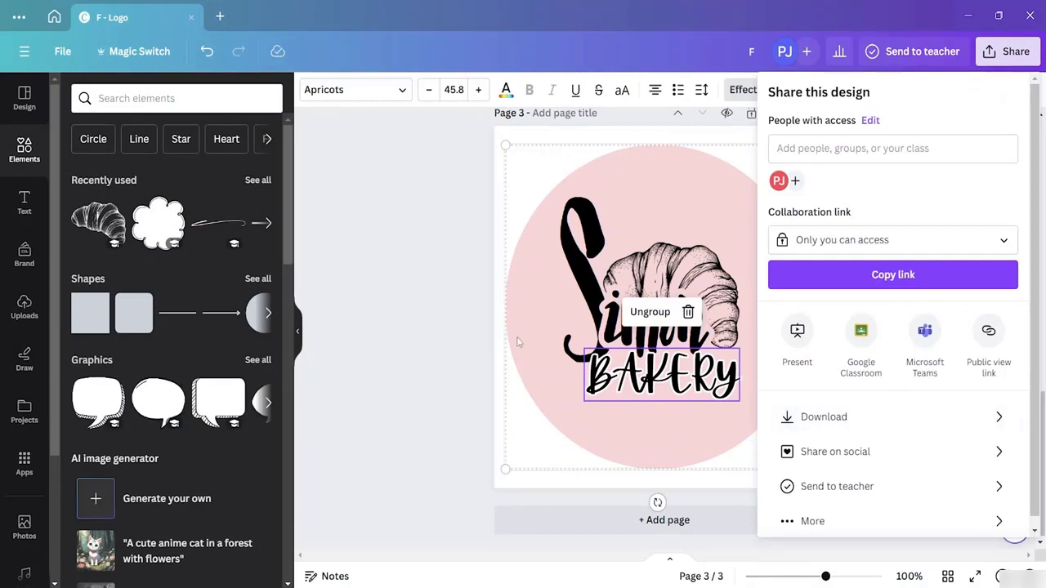
- Ungroup the Simon Bakery logo on page 3 into its separate circle, croissant and lettering
{"action": "left_click", "coordinate": [429, 340]}
{"action": "left_click", "coordinate": [634, 301]}
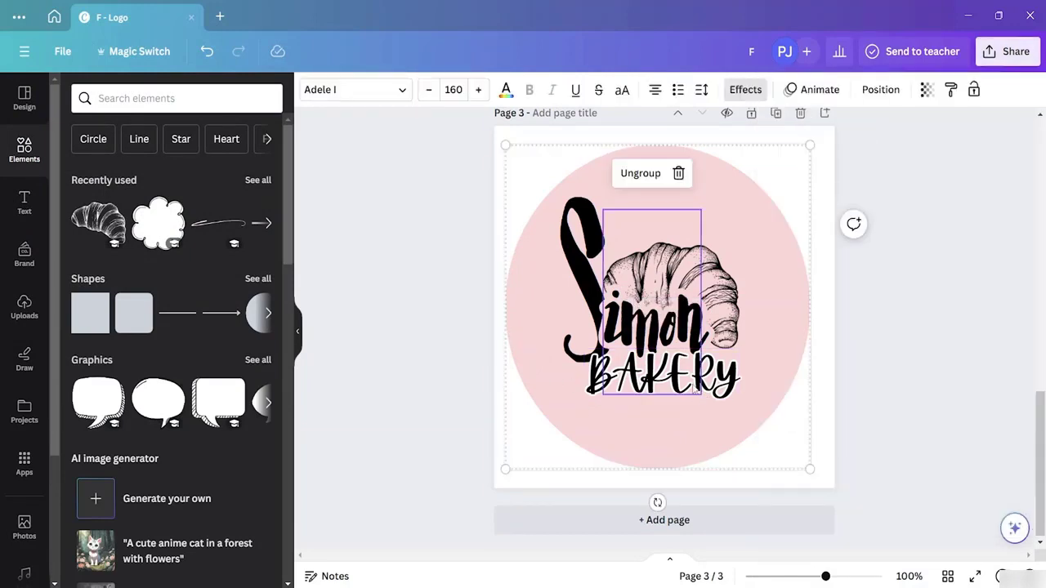
{"action": "left_click", "coordinate": [643, 175]}
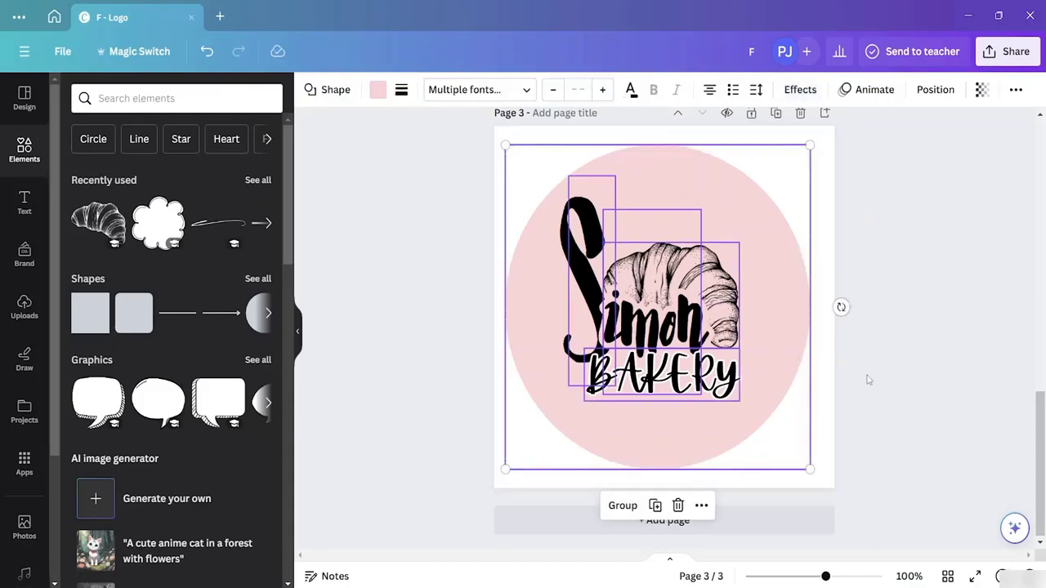
- Change the outline effect color of the BAKERY text to the light pink from the document colors
{"action": "left_click", "coordinate": [710, 394]}
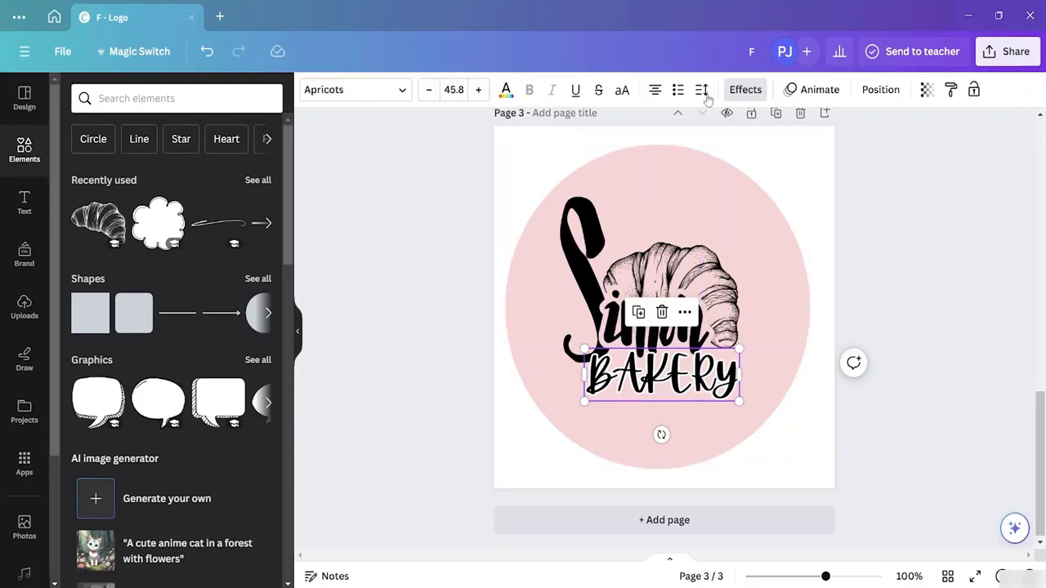
{"action": "left_click", "coordinate": [742, 91]}
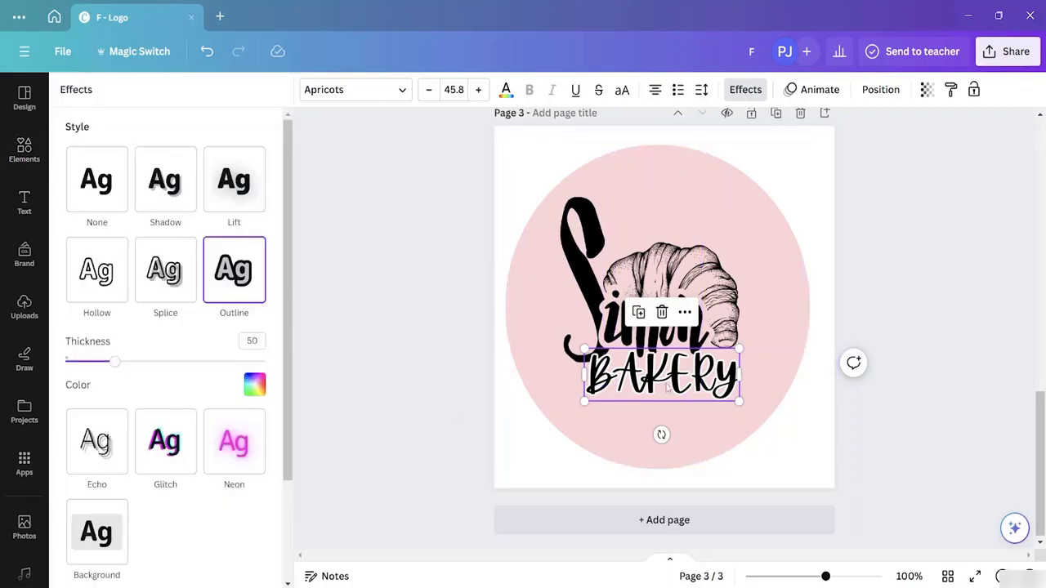
{"action": "left_click", "coordinate": [255, 389]}
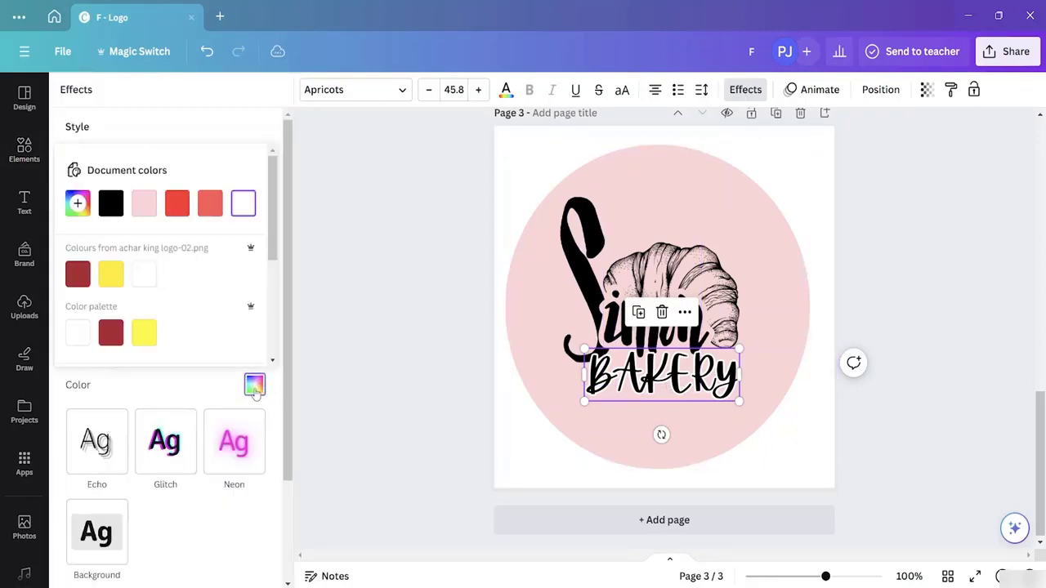
{"action": "left_click", "coordinate": [144, 203]}
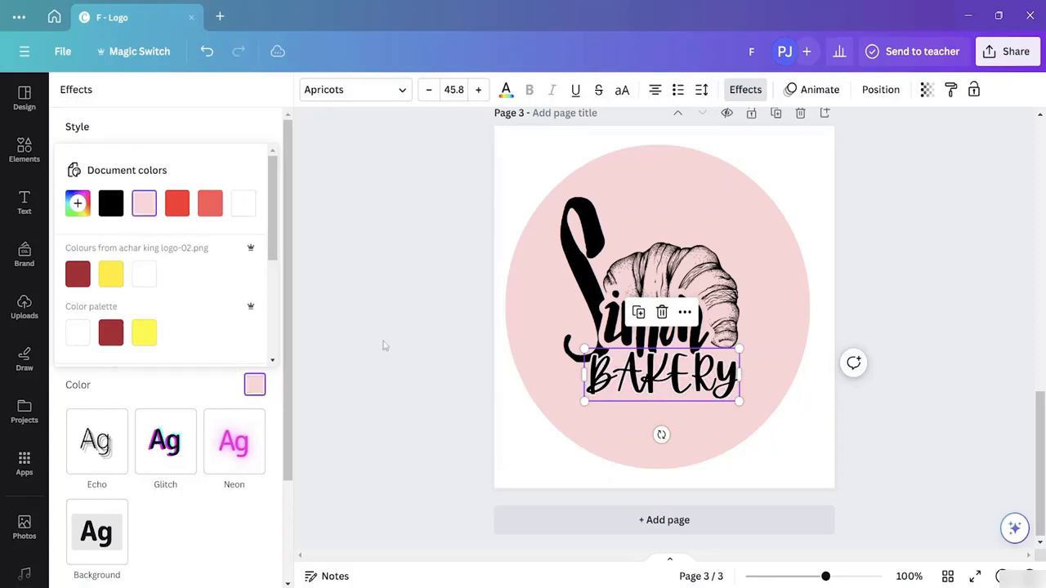
{"action": "key", "text": "Escape"}
{"action": "left_click", "coordinate": [949, 276]}
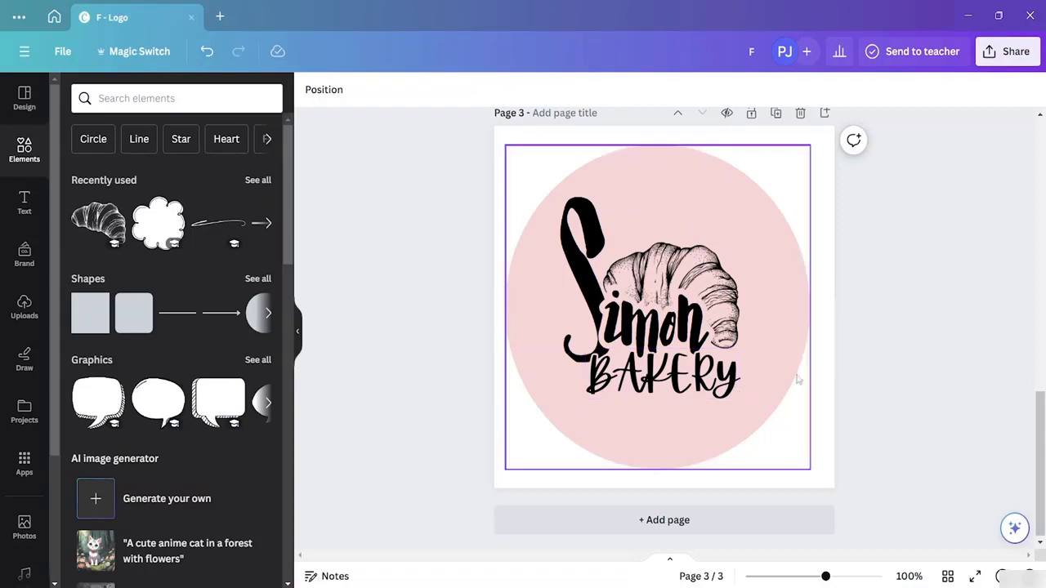
{"action": "double_click", "coordinate": [689, 373]}
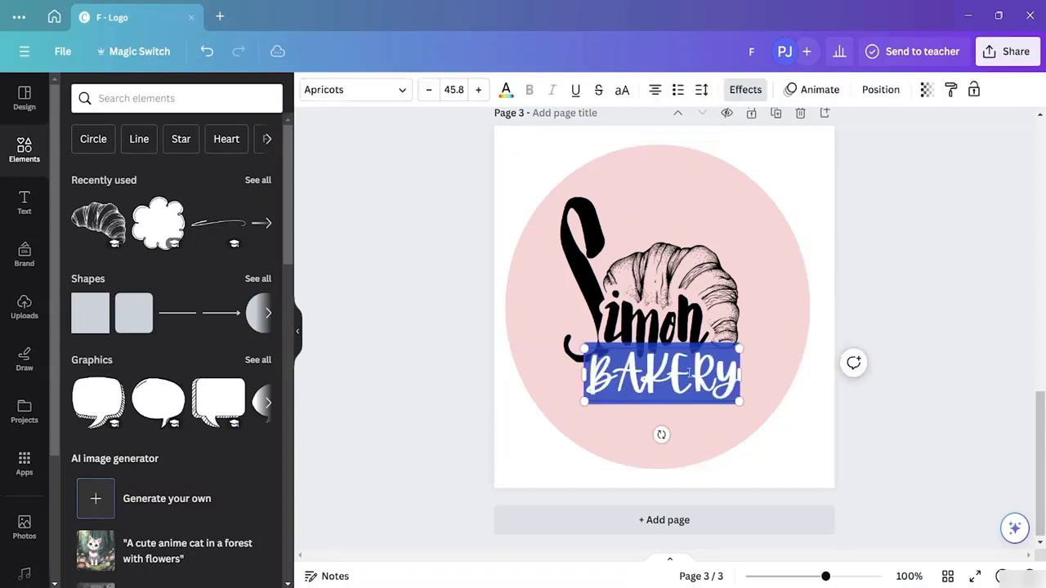
{"action": "left_click", "coordinate": [884, 295]}
{"action": "left_click", "coordinate": [688, 389]}
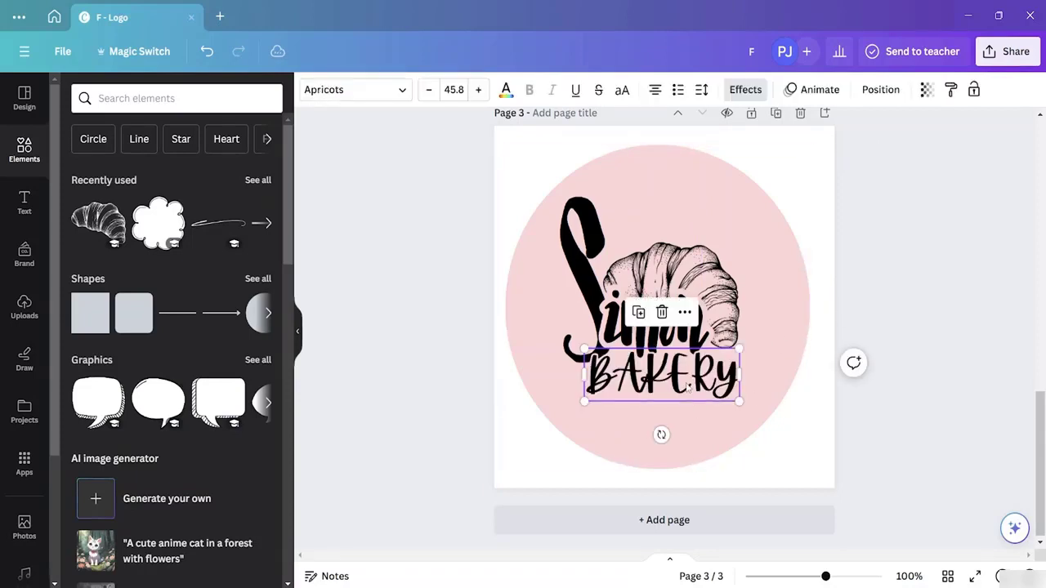
{"action": "left_click", "coordinate": [881, 304]}
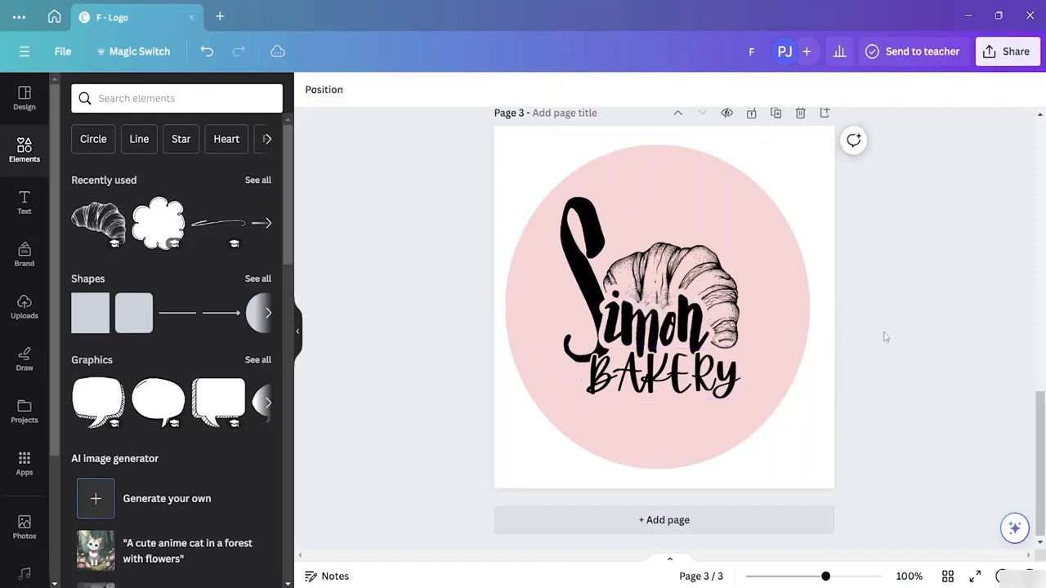
{"action": "left_click", "coordinate": [651, 172]}
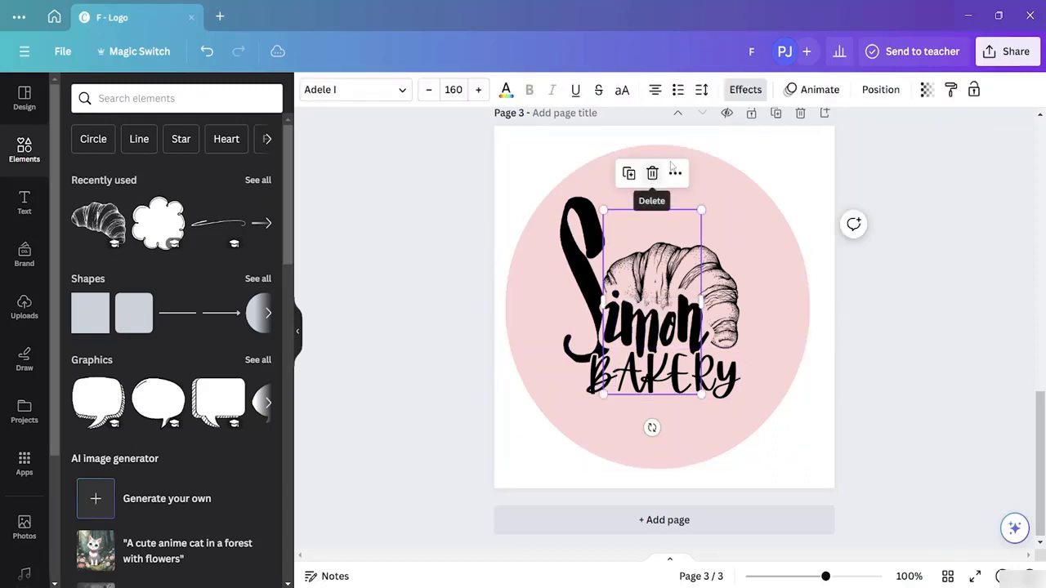
- Look through the border style options and the list of replacement shapes for the pink circle
{"action": "left_click", "coordinate": [730, 201]}
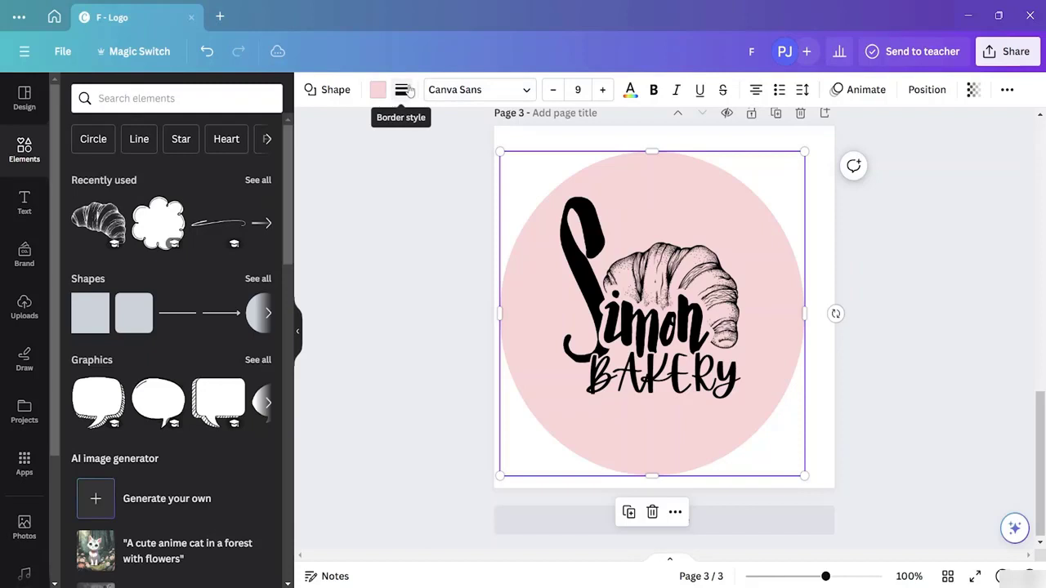
{"action": "left_click", "coordinate": [334, 92]}
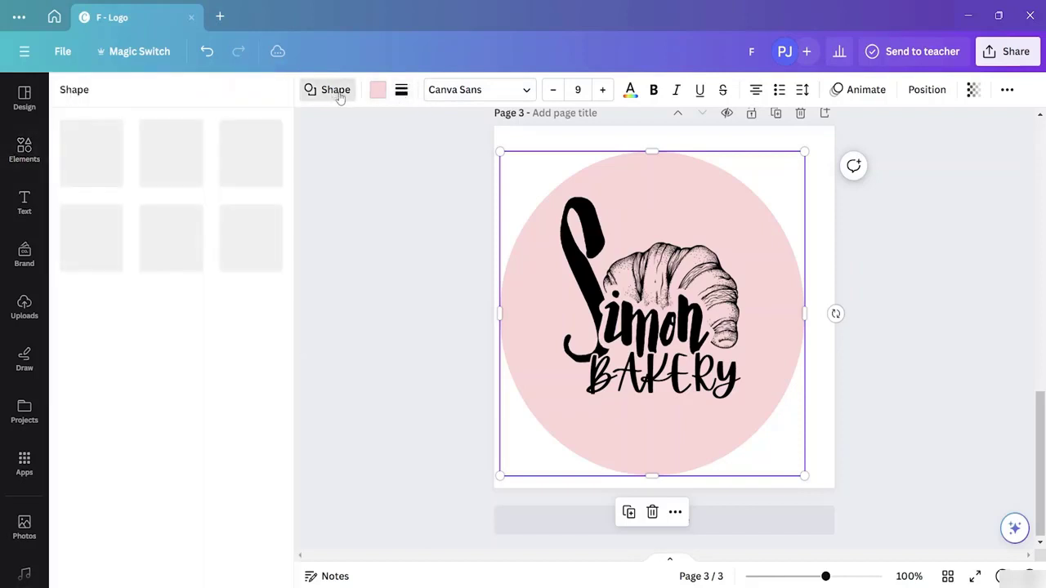
{"action": "left_click", "coordinate": [400, 92]}
{"action": "left_click", "coordinate": [346, 170]}
{"action": "left_click", "coordinate": [401, 90]}
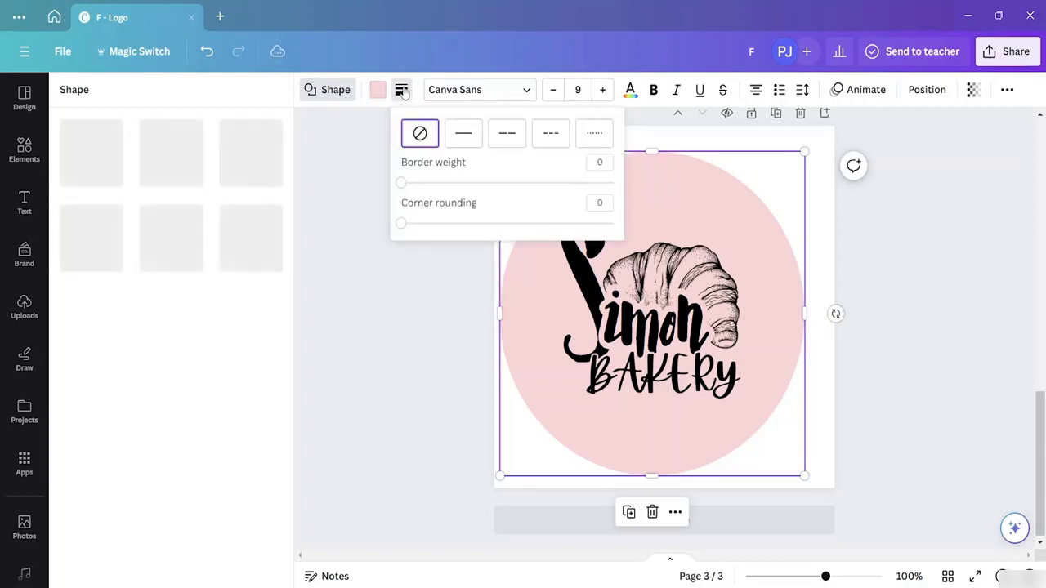
{"action": "left_click", "coordinate": [356, 216]}
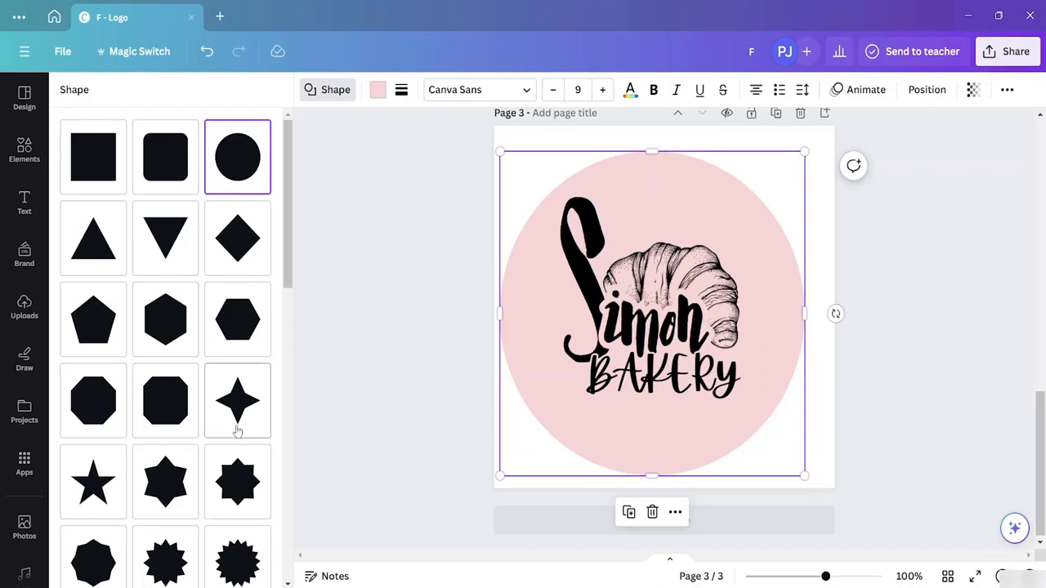
{"action": "scroll", "coordinate": [236, 294], "scroll_direction": "down", "scroll_amount": 5}
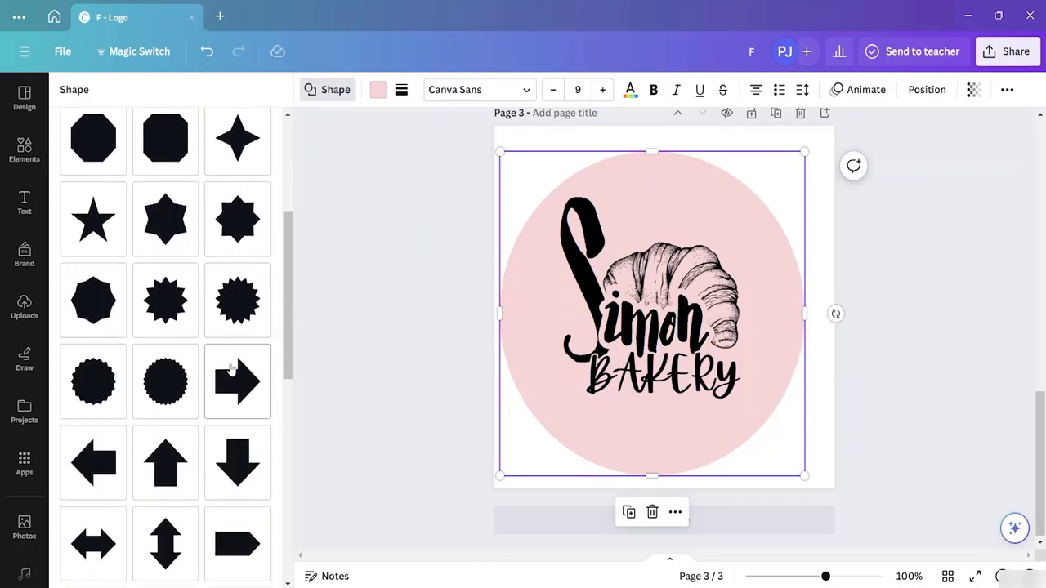
{"action": "scroll", "coordinate": [237, 385], "scroll_direction": "down", "scroll_amount": 5}
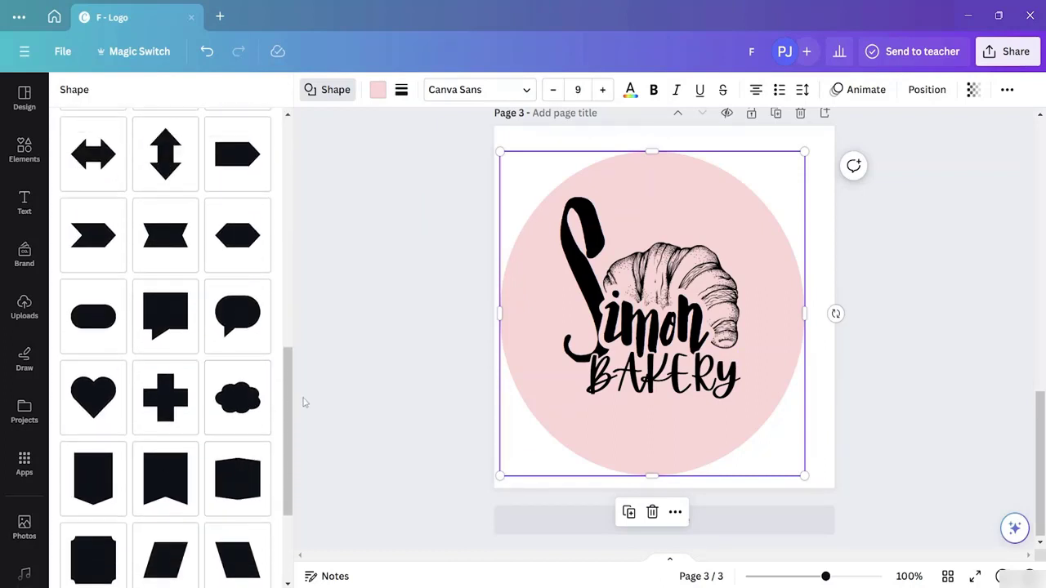
{"action": "left_click_drag", "start_coordinate": [288, 407], "coordinate": [288, 525]}
{"action": "left_click_drag", "start_coordinate": [290, 452], "coordinate": [338, 120]}
- Add a solid border with a weight of 15 around the pink circle
{"action": "left_click", "coordinate": [401, 90]}
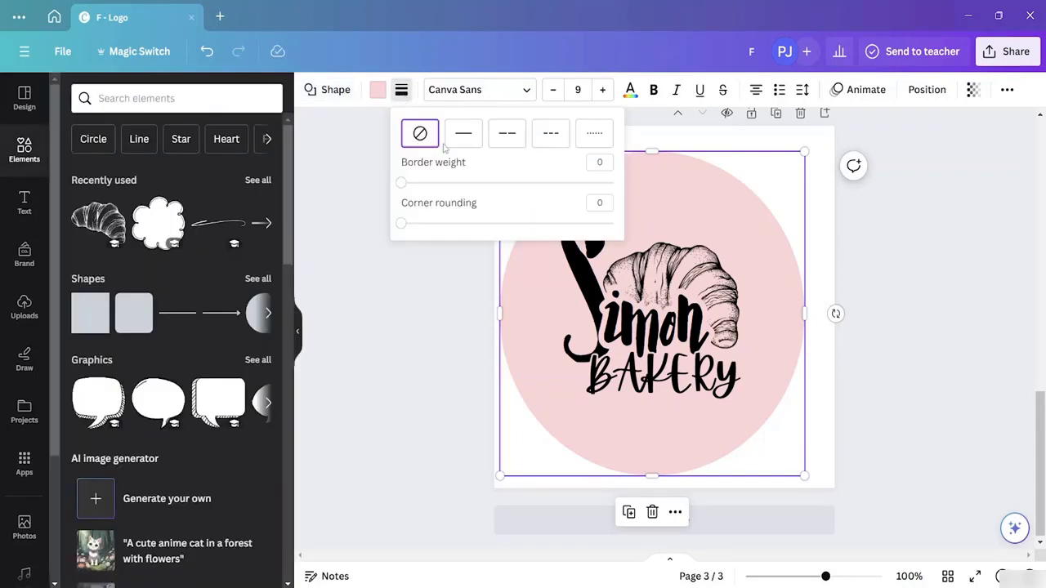
{"action": "left_click_drag", "start_coordinate": [404, 188], "coordinate": [434, 196]}
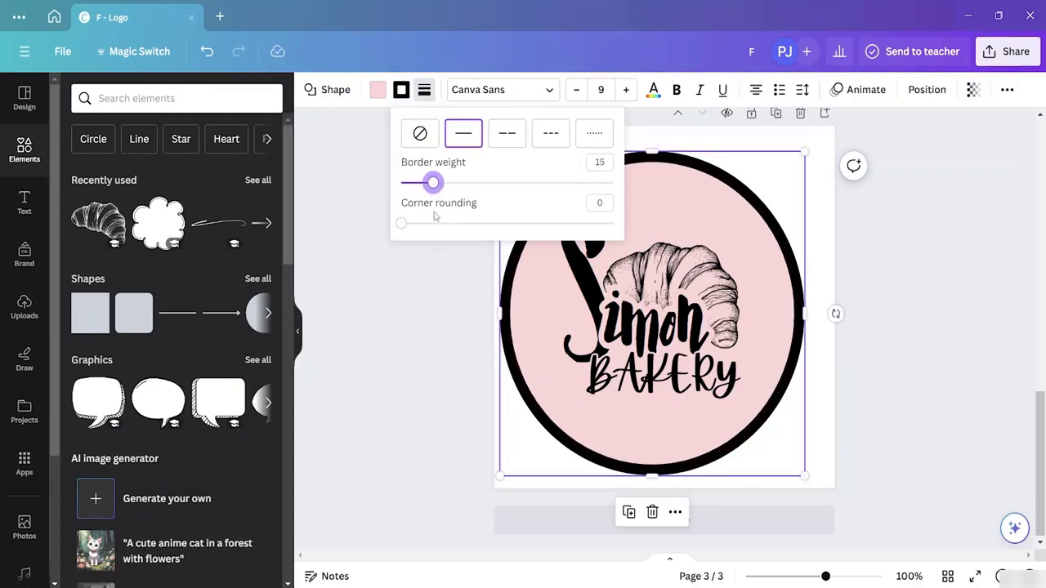
{"action": "left_click", "coordinate": [382, 326]}
{"action": "left_click", "coordinate": [530, 242]}
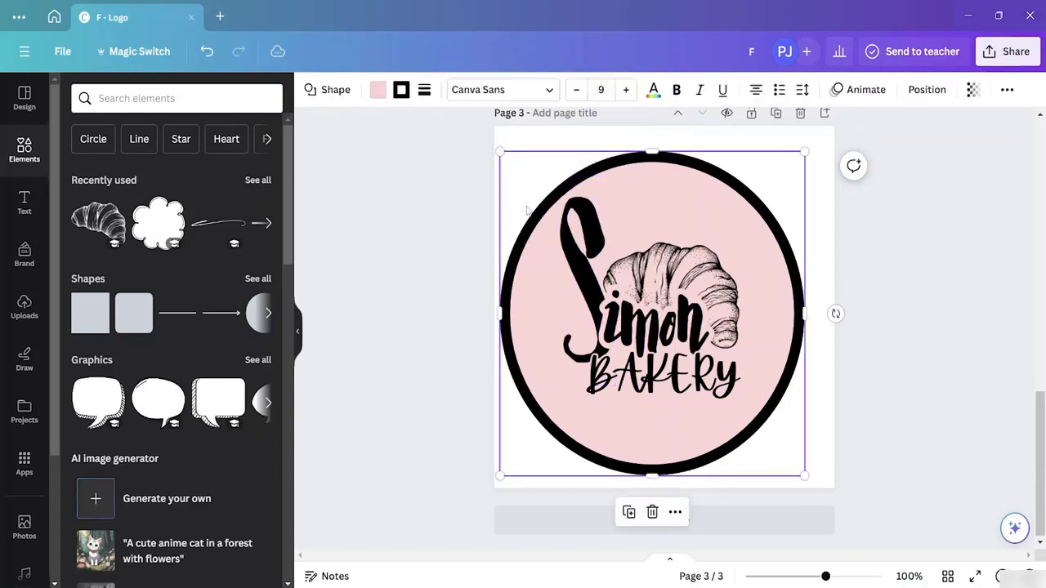
- Try several default gradients on the circle's border and settle on the pink-to-yellow gradient
{"action": "left_click", "coordinate": [401, 91]}
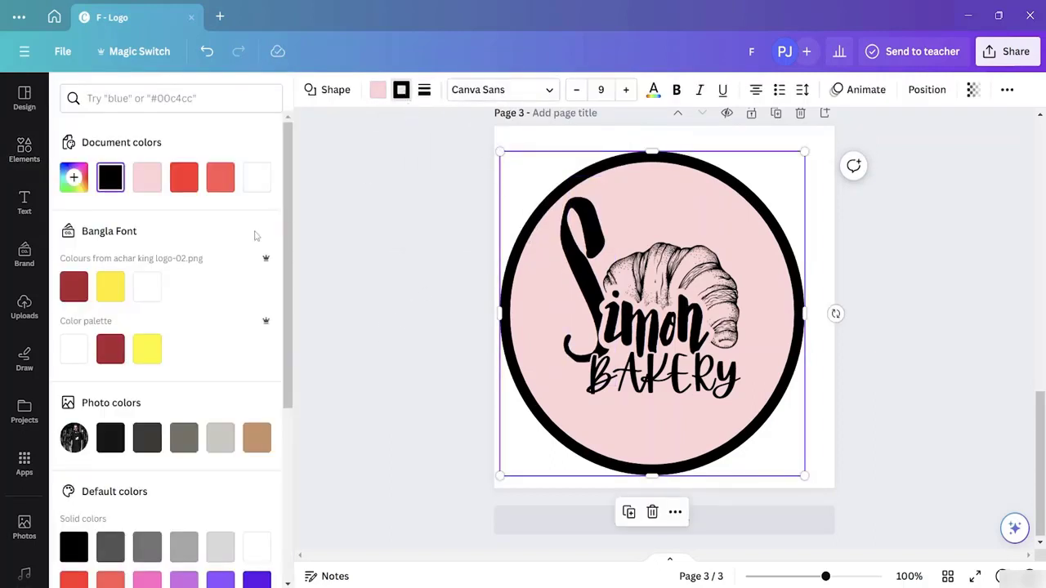
{"action": "scroll", "coordinate": [210, 380], "scroll_direction": "down", "scroll_amount": 4}
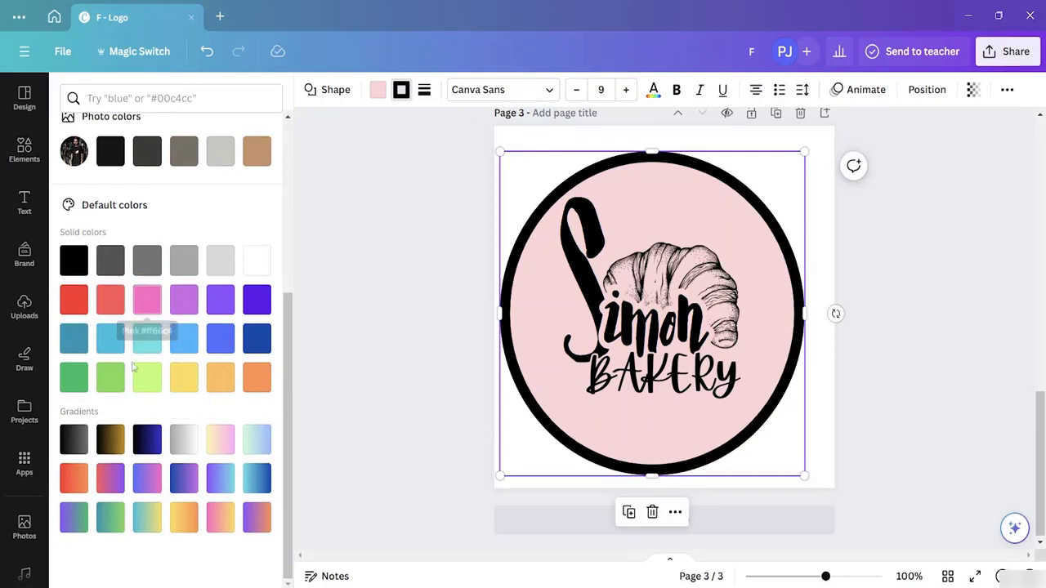
{"action": "left_click", "coordinate": [116, 475]}
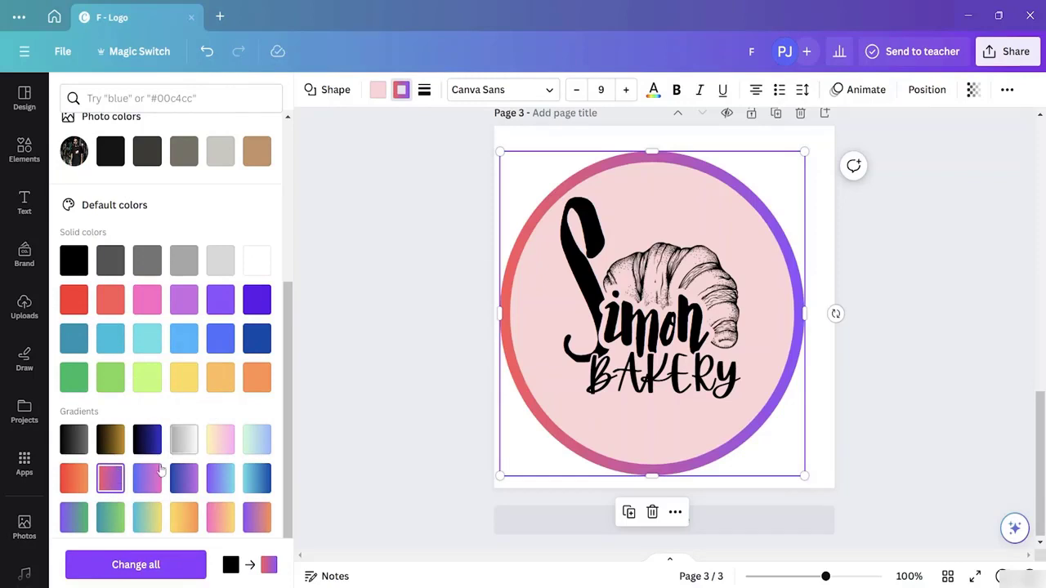
{"action": "left_click", "coordinate": [79, 480]}
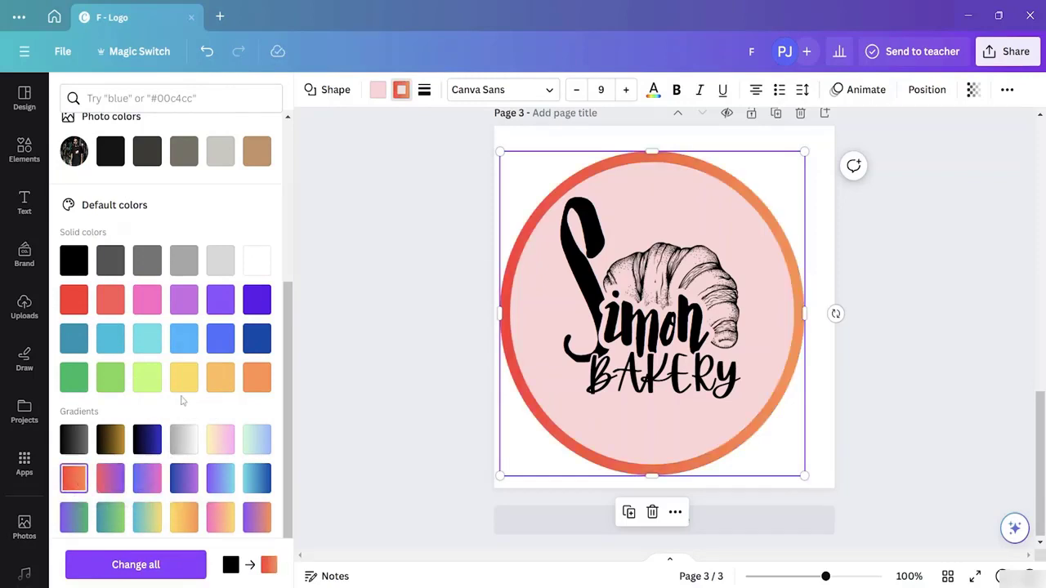
{"action": "left_click", "coordinate": [221, 444]}
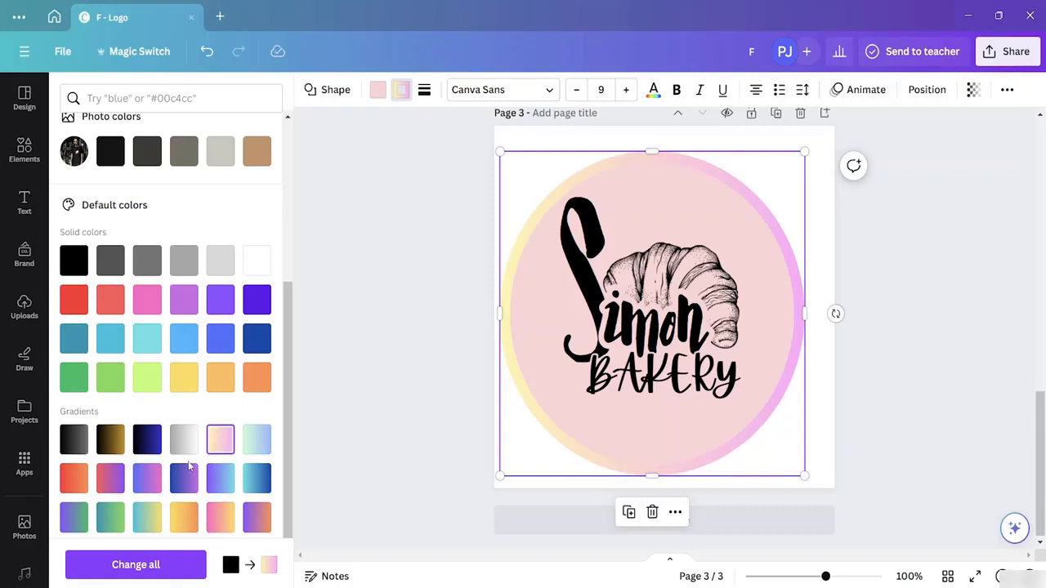
{"action": "scroll", "coordinate": [217, 454], "scroll_direction": "down", "scroll_amount": 1}
{"action": "left_click", "coordinate": [217, 463]}
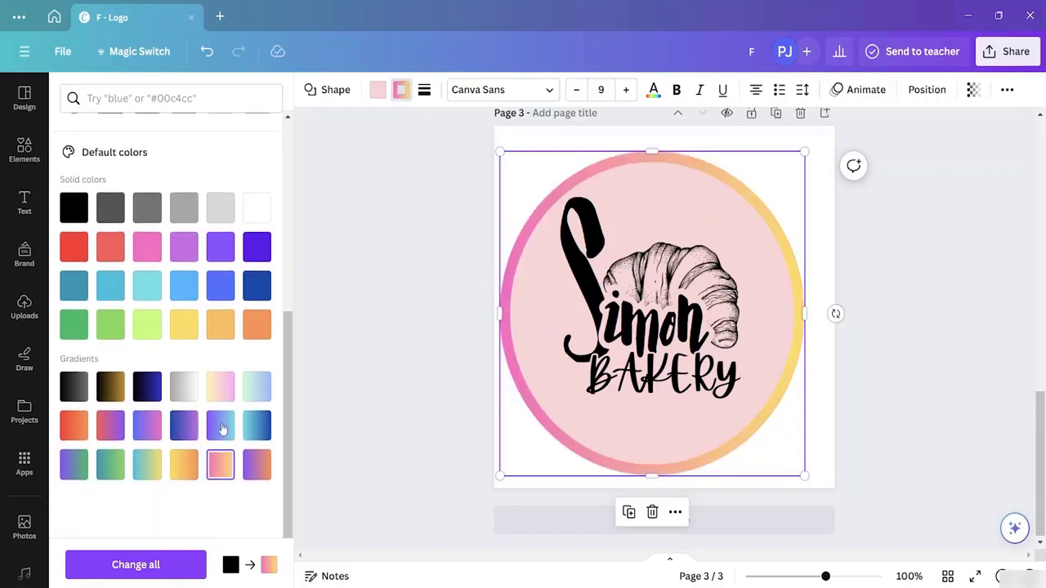
{"action": "scroll", "coordinate": [198, 363], "scroll_direction": "up", "scroll_amount": 4}
{"action": "scroll", "coordinate": [184, 392], "scroll_direction": "down", "scroll_amount": 4}
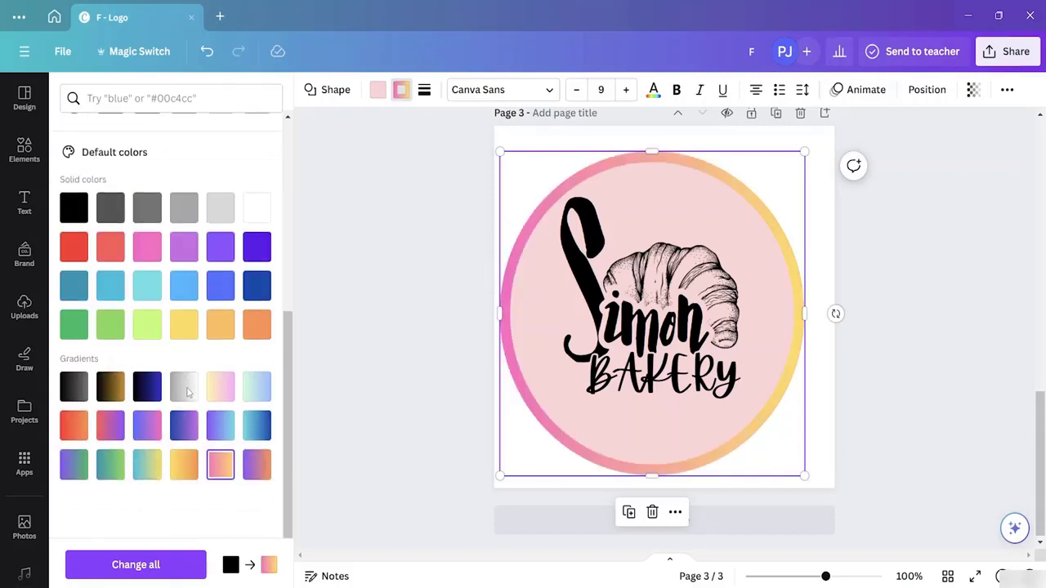
- Recolor the circle's border solid teal and darken it to the custom color #004B59
{"action": "left_click", "coordinate": [73, 285]}
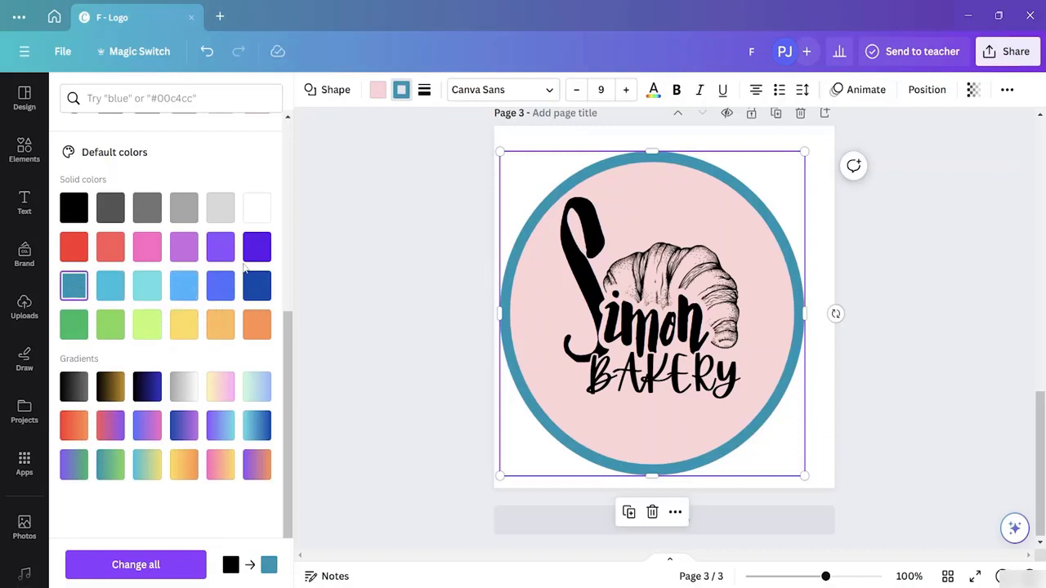
{"action": "scroll", "coordinate": [169, 295], "scroll_direction": "up", "scroll_amount": 3}
{"action": "scroll", "coordinate": [168, 296], "scroll_direction": "up", "scroll_amount": 2}
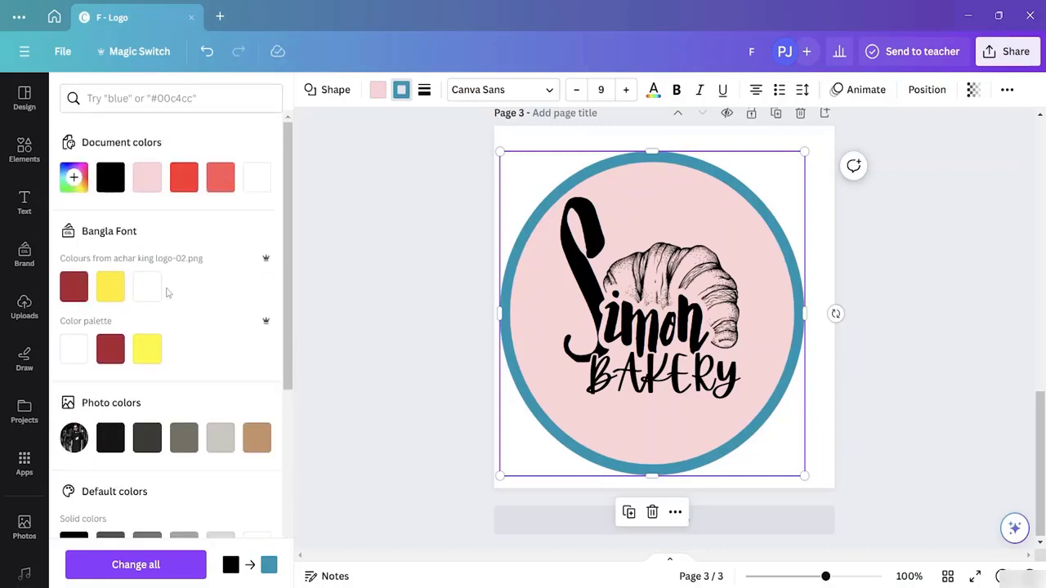
{"action": "scroll", "coordinate": [169, 302], "scroll_direction": "down", "scroll_amount": 2}
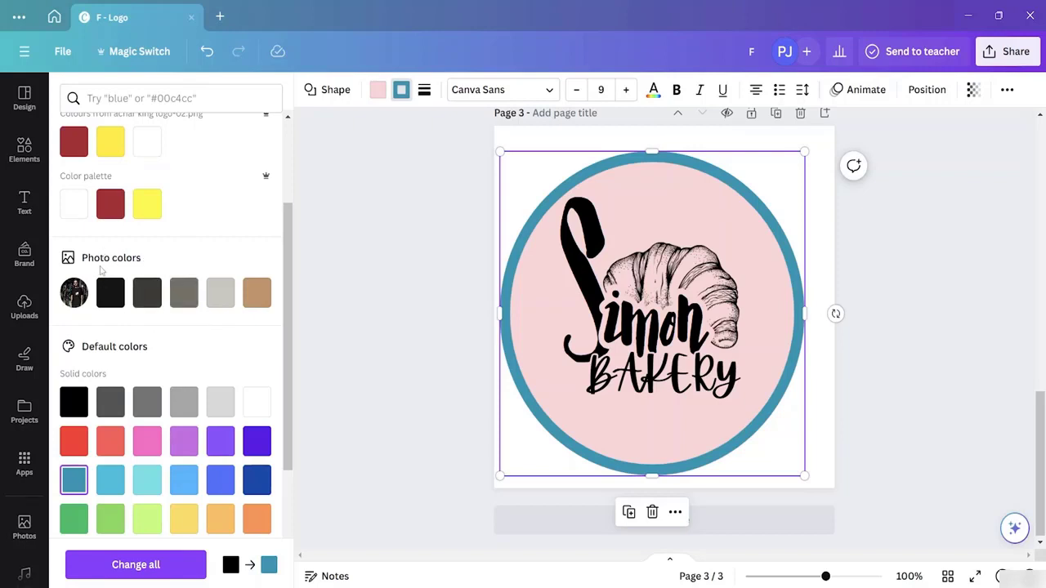
{"action": "scroll", "coordinate": [205, 310], "scroll_direction": "up", "scroll_amount": 1}
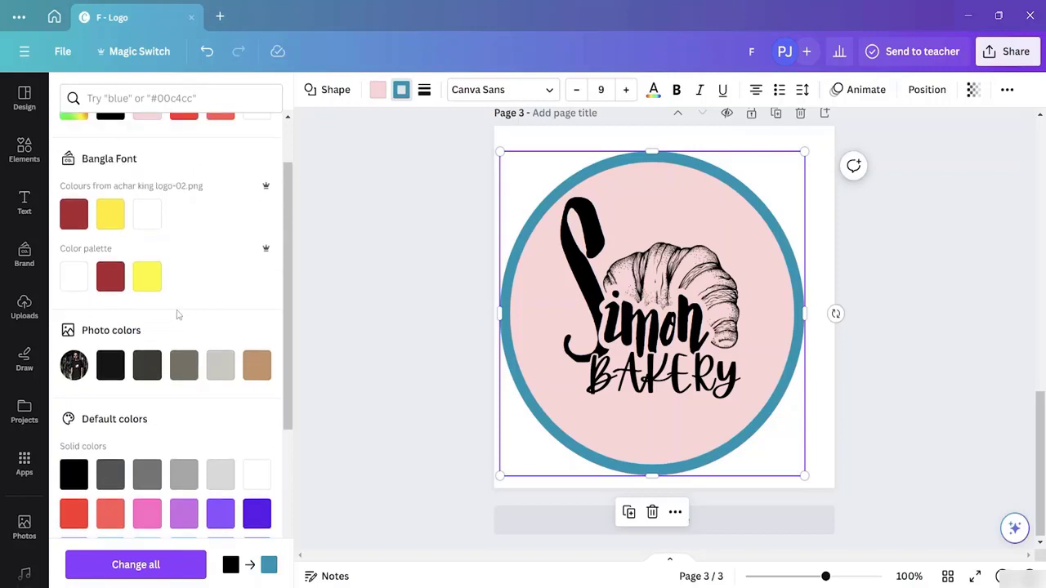
{"action": "scroll", "coordinate": [205, 280], "scroll_direction": "up", "scroll_amount": 1}
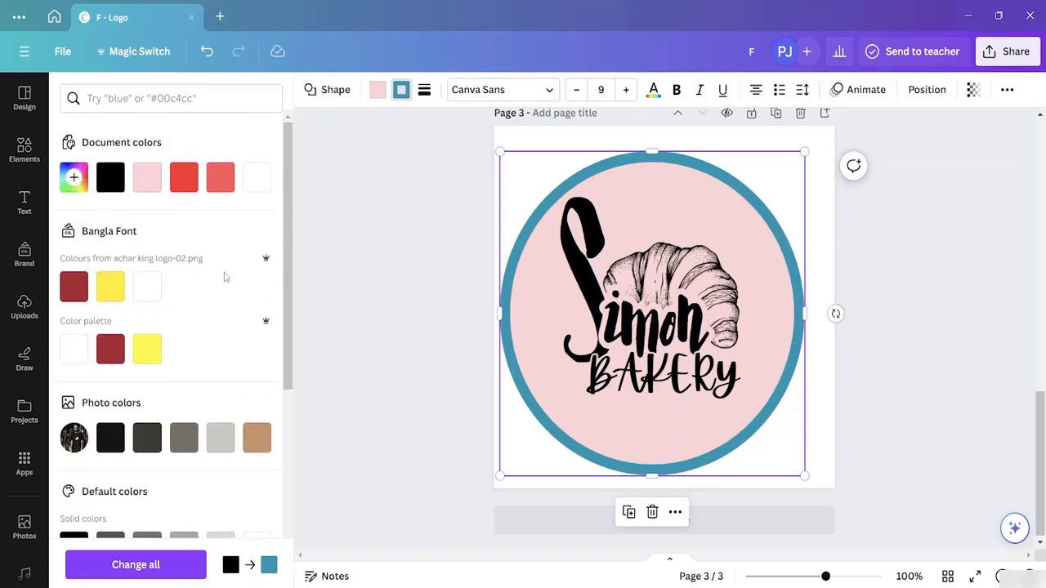
{"action": "left_click", "coordinate": [80, 178]}
{"action": "left_click_drag", "start_coordinate": [255, 268], "coordinate": [280, 303]}
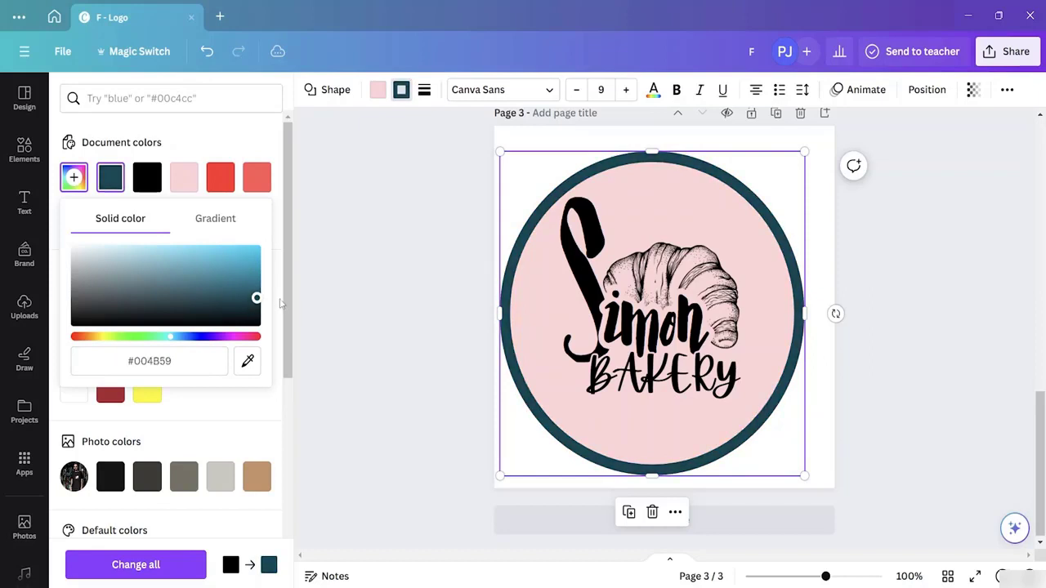
{"action": "left_click", "coordinate": [316, 341]}
{"action": "left_click", "coordinate": [330, 320]}
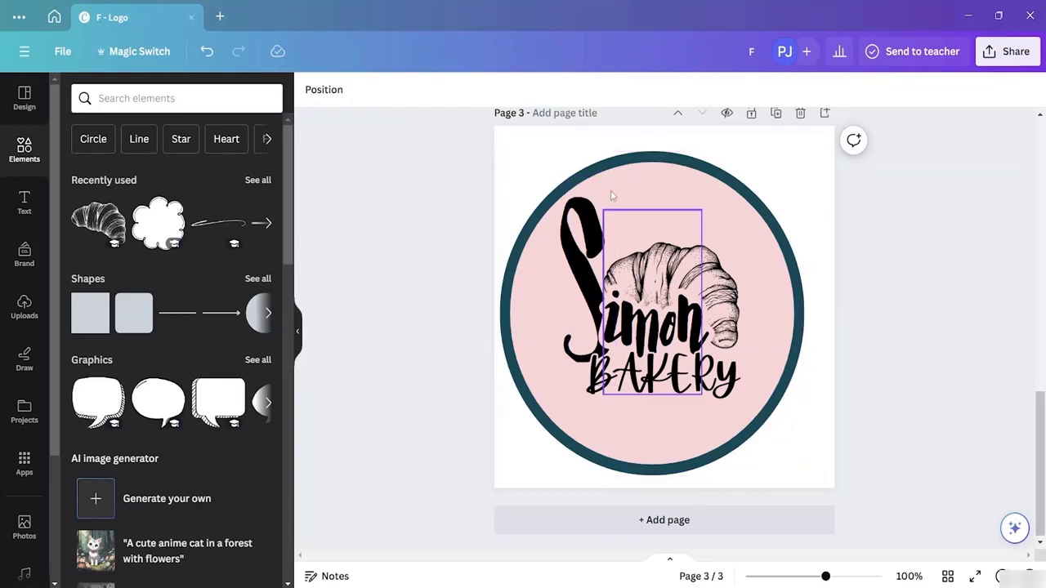
- Download only page 3 as a PNG and save it in Downloads as "Modified Logo"
{"action": "left_click", "coordinate": [985, 57]}
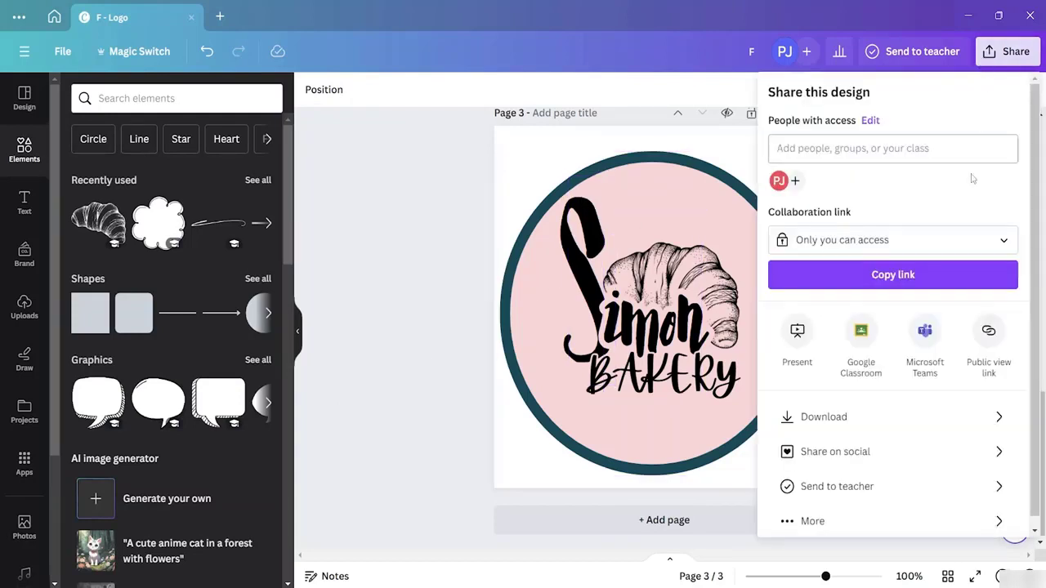
{"action": "left_click", "coordinate": [851, 421]}
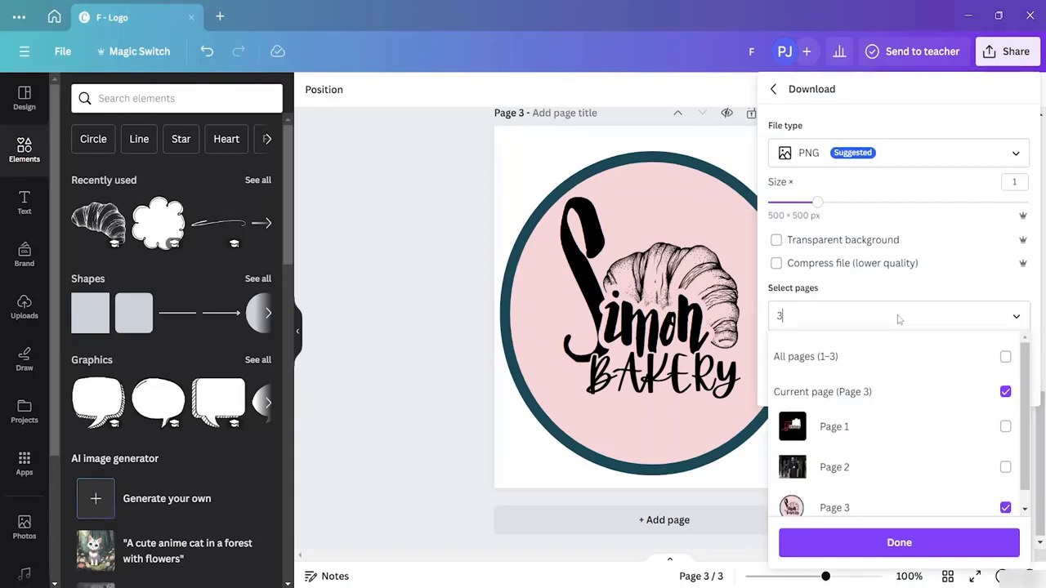
{"action": "left_click", "coordinate": [899, 287]}
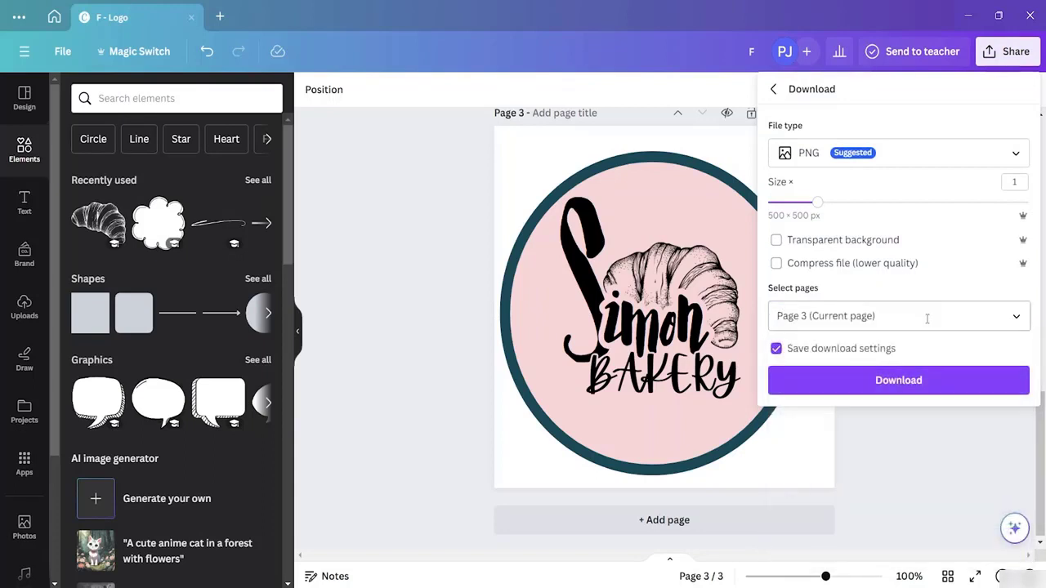
{"action": "left_click", "coordinate": [880, 384]}
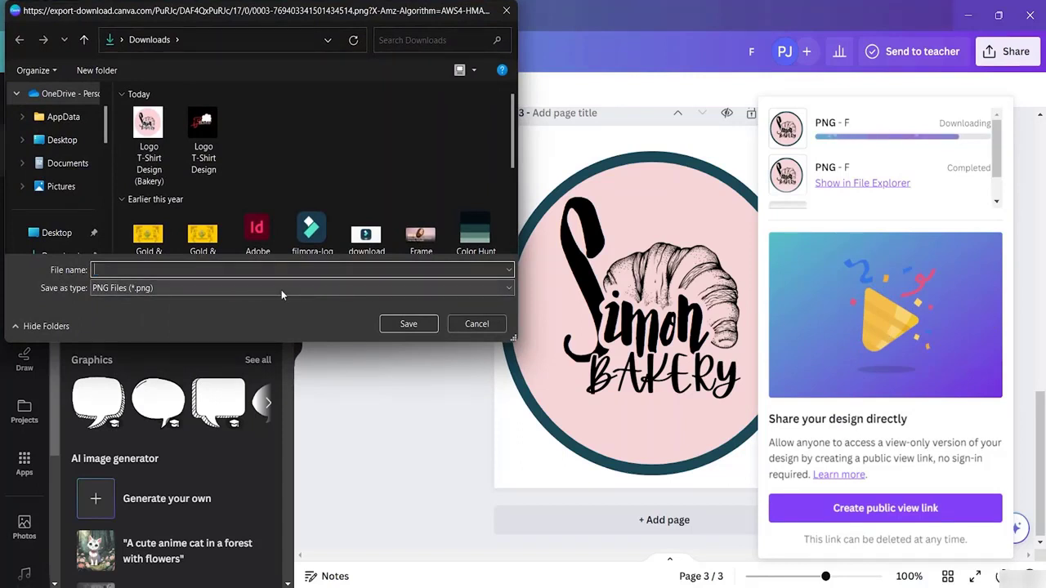
{"action": "type", "text": "Model"}
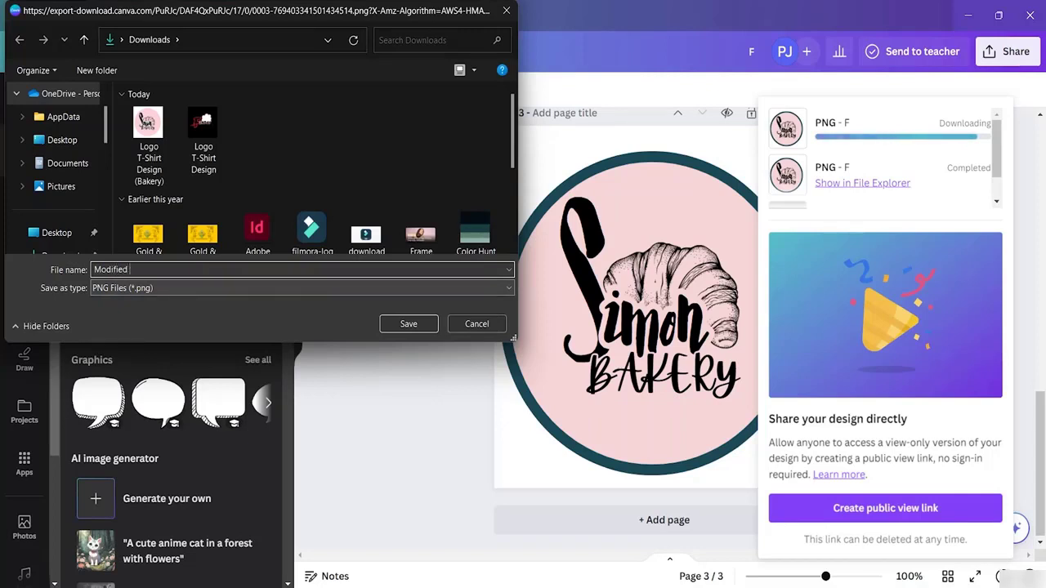
{"action": "type", "text": "ied Logo"}
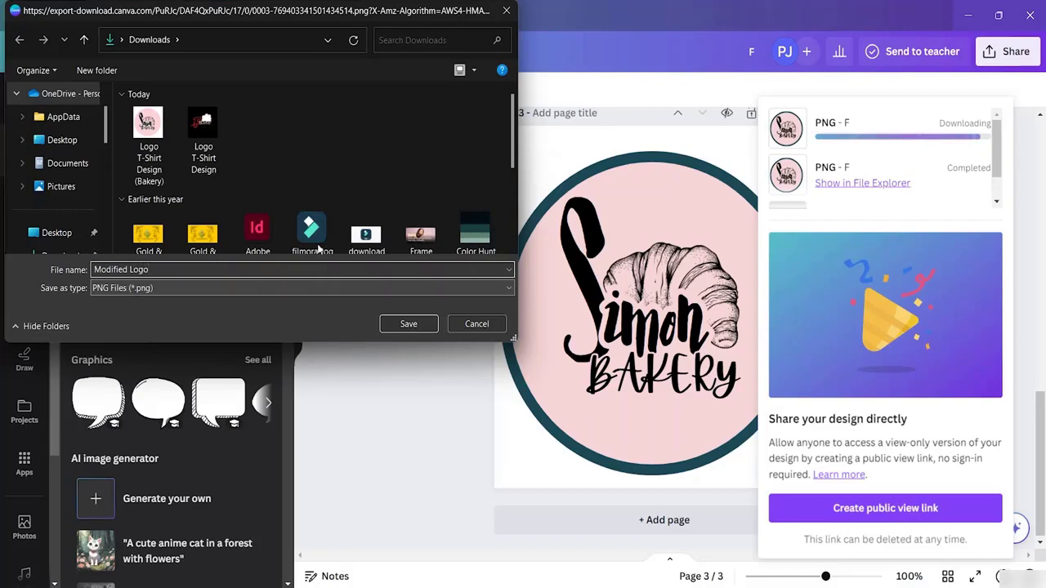
{"action": "scroll", "coordinate": [59, 175], "scroll_direction": "down", "scroll_amount": 1}
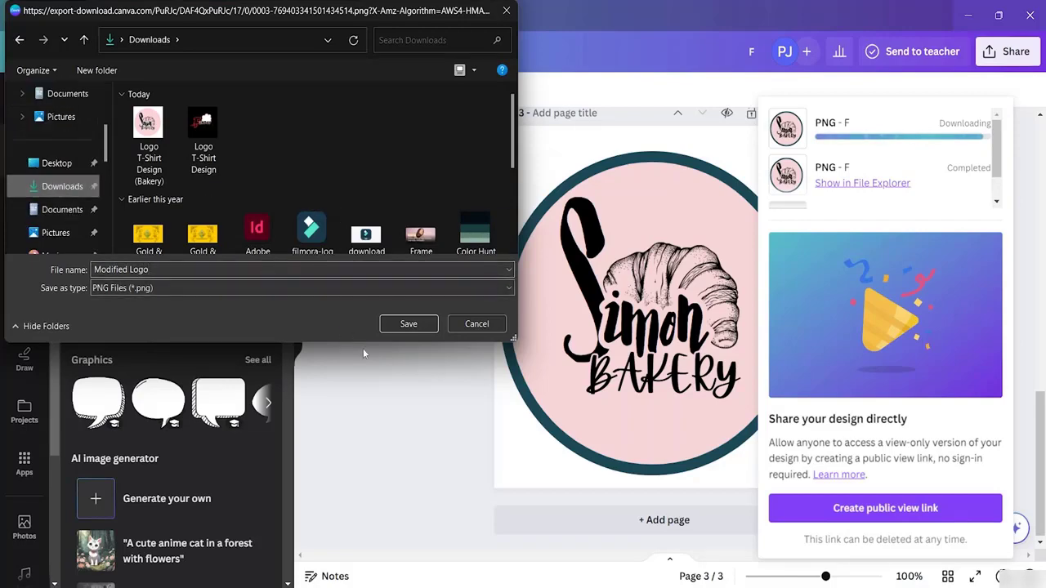
{"action": "left_click", "coordinate": [403, 325]}
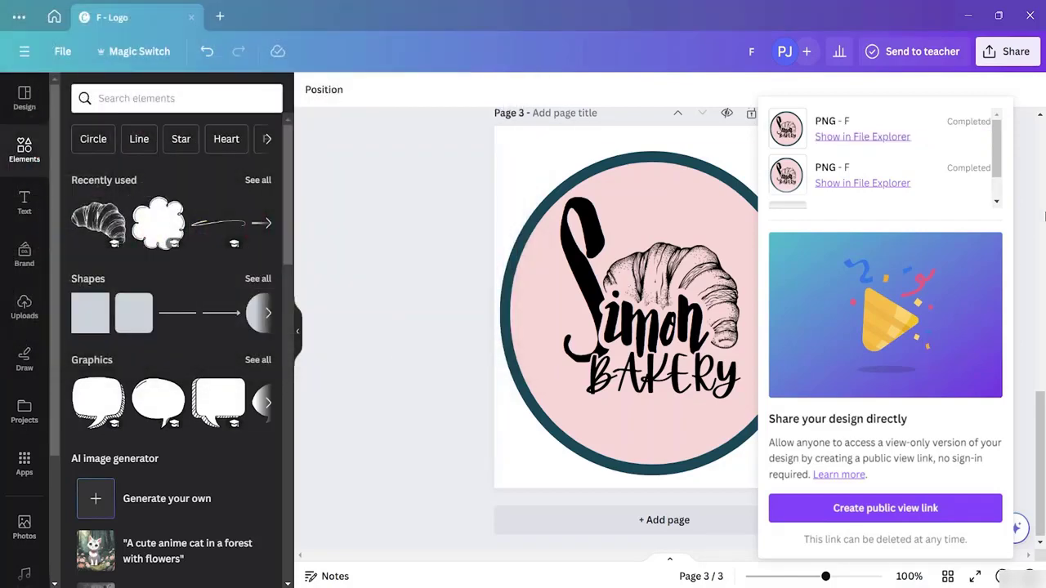
{"action": "left_click", "coordinate": [1031, 218]}
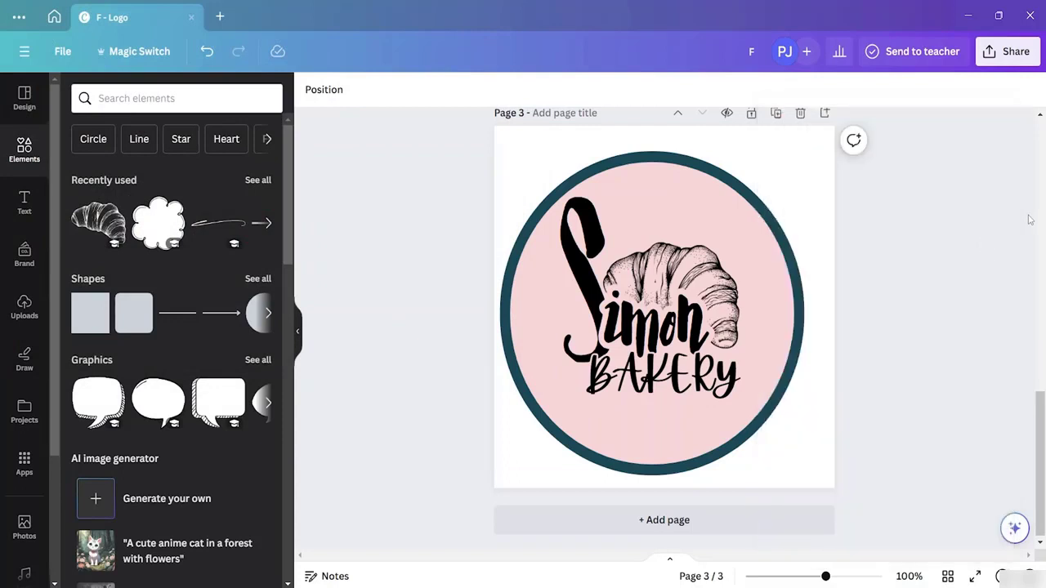
- Add a blank page 4 and insert the apparel mockup of a T-shirt seen from behind with a leaf on pink
{"action": "left_click", "coordinate": [670, 521]}
{"action": "scroll", "coordinate": [13, 433], "scroll_direction": "down", "scroll_amount": 4}
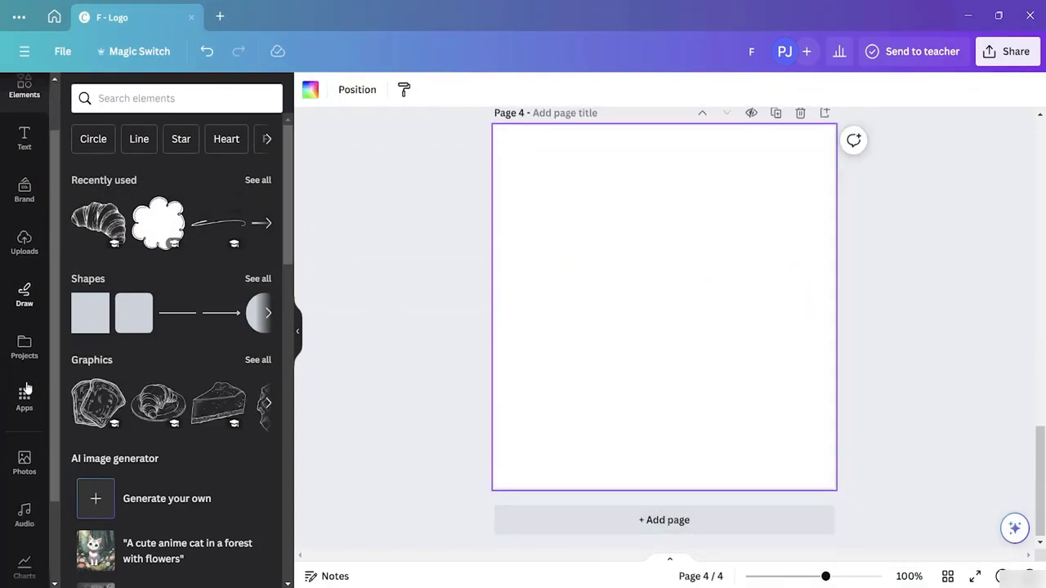
{"action": "left_click", "coordinate": [24, 554]}
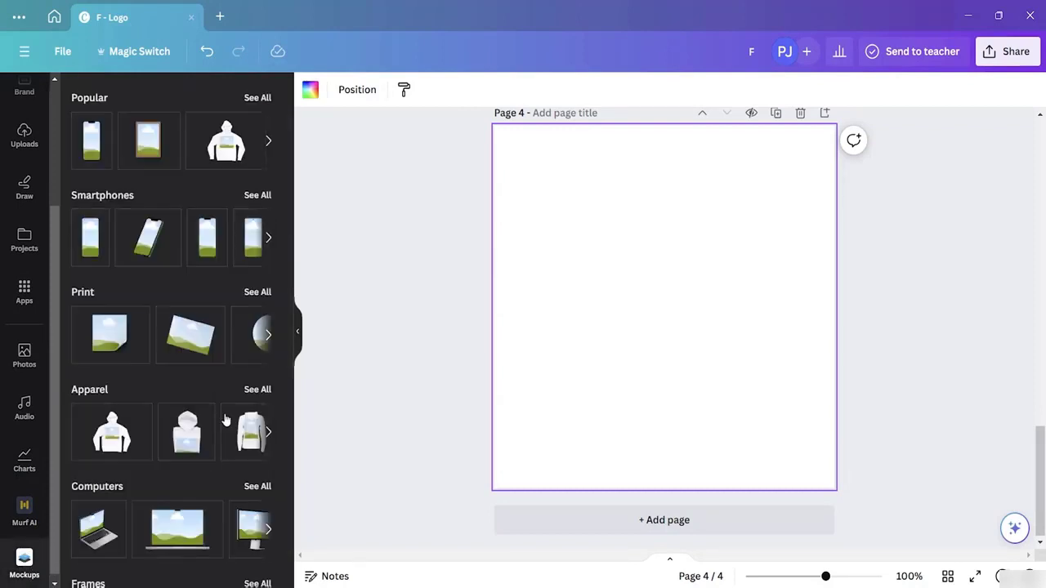
{"action": "left_click", "coordinate": [258, 391]}
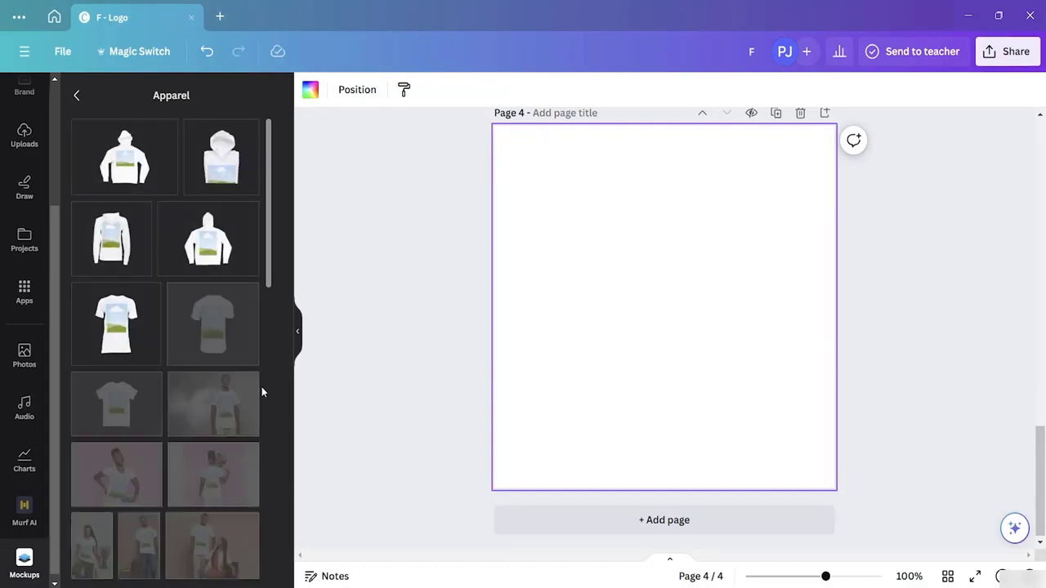
{"action": "scroll", "coordinate": [163, 330], "scroll_direction": "down", "scroll_amount": 3}
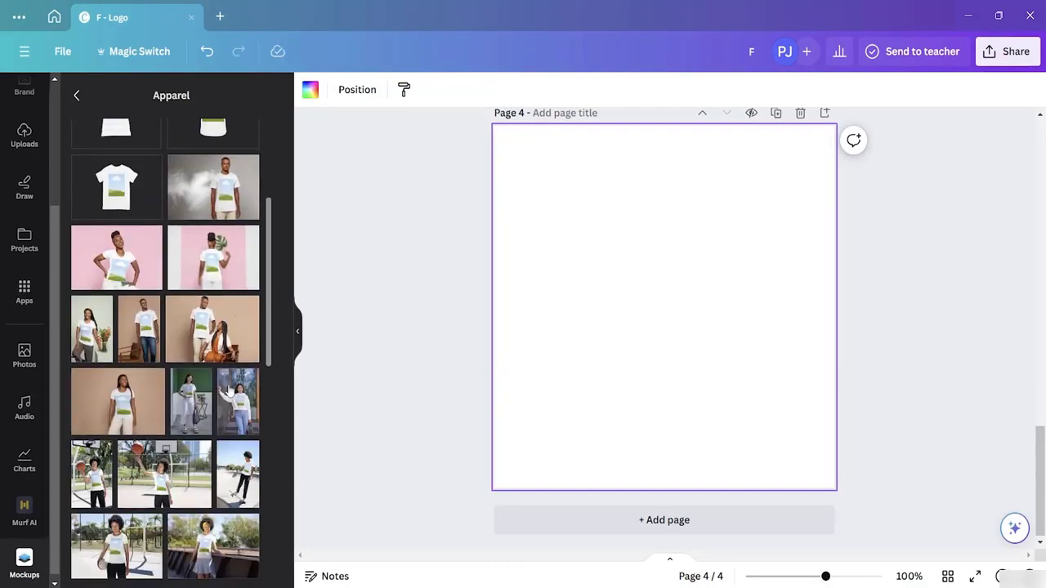
{"action": "left_click", "coordinate": [211, 270]}
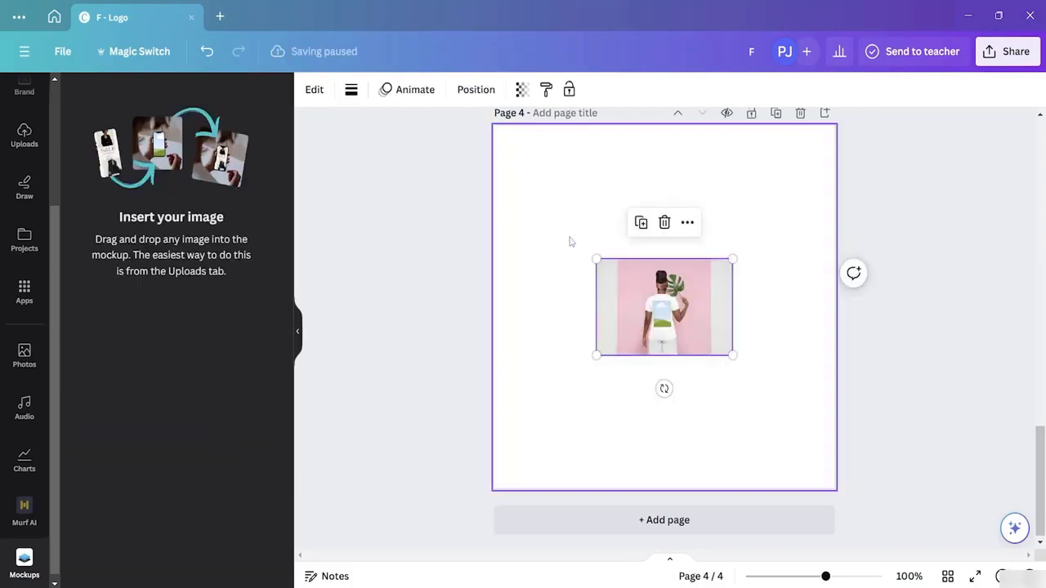
- Enlarge and reposition the T-shirt mockup to fill page 4
{"action": "left_click_drag", "start_coordinate": [597, 259], "coordinate": [505, 127]}
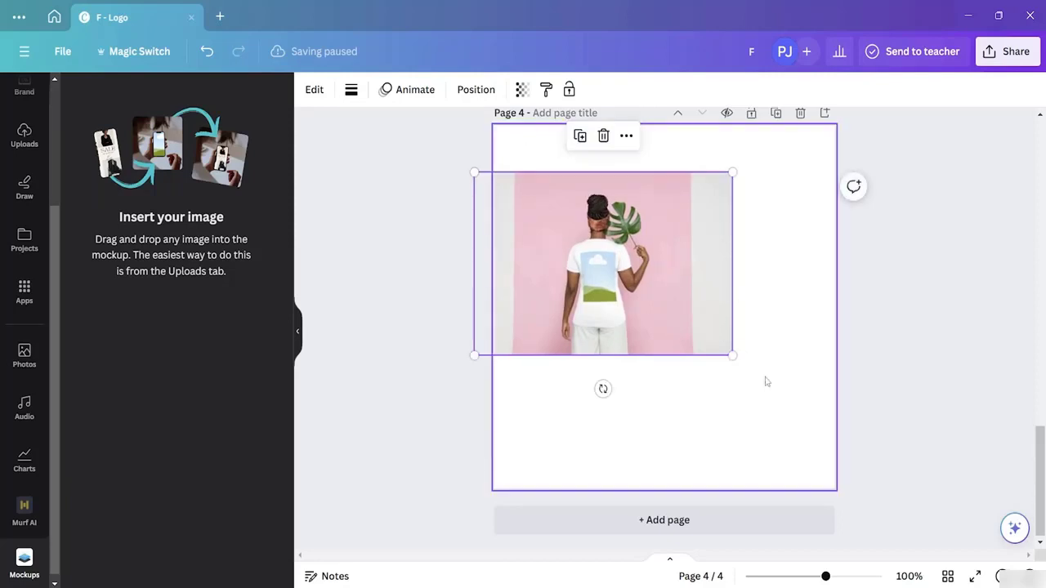
{"action": "left_click_drag", "start_coordinate": [731, 353], "coordinate": [883, 518]}
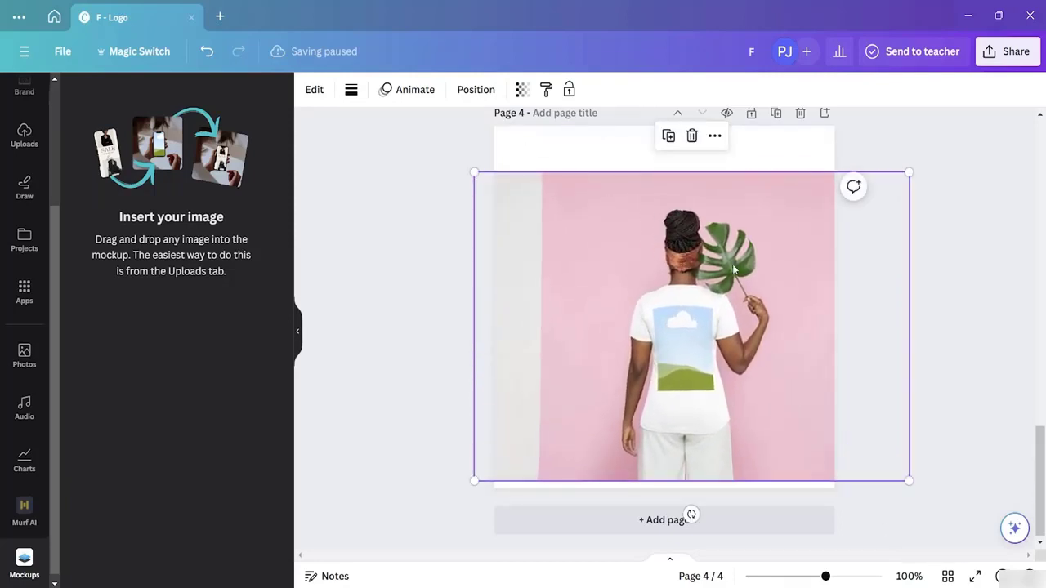
{"action": "left_click_drag", "start_coordinate": [734, 262], "coordinate": [707, 242]}
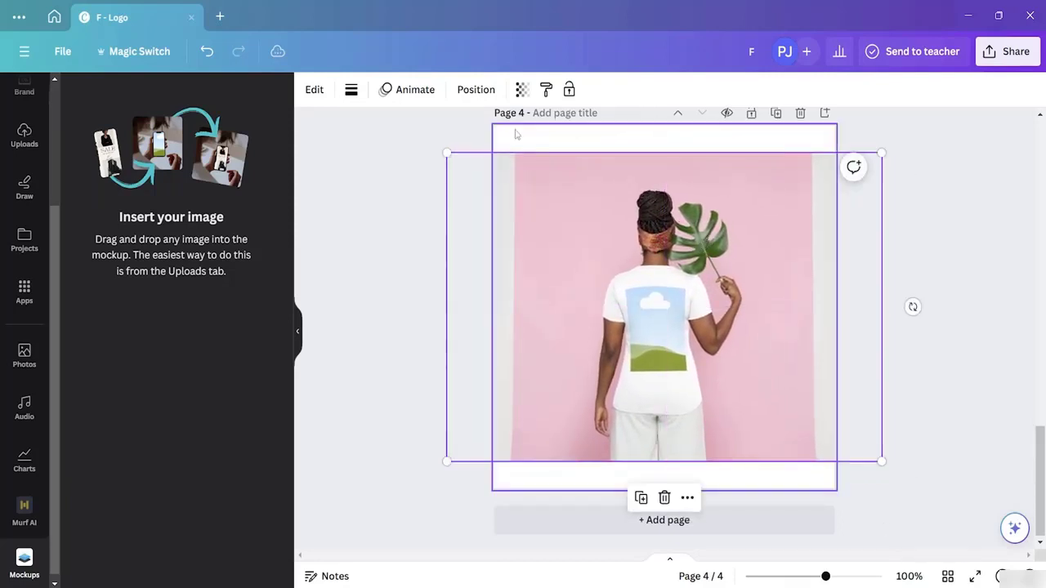
{"action": "left_click_drag", "start_coordinate": [446, 152], "coordinate": [381, 94]}
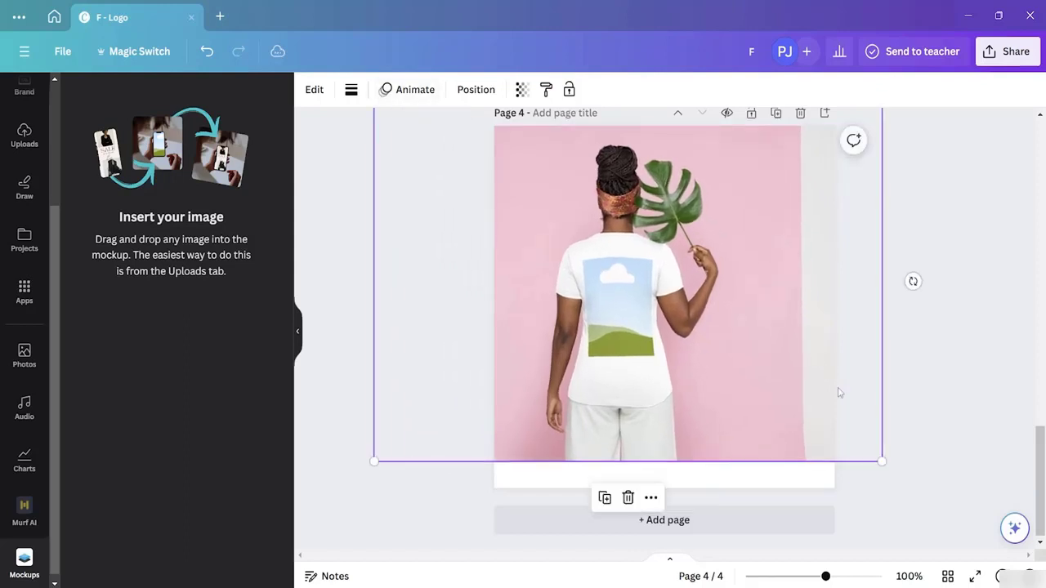
- Enlarge the T-shirt mockup on page 4 and reposition it so that it fills the whole page
{"action": "left_click_drag", "start_coordinate": [884, 461], "coordinate": [927, 503]}
{"action": "left_click_drag", "start_coordinate": [714, 335], "coordinate": [736, 330]}
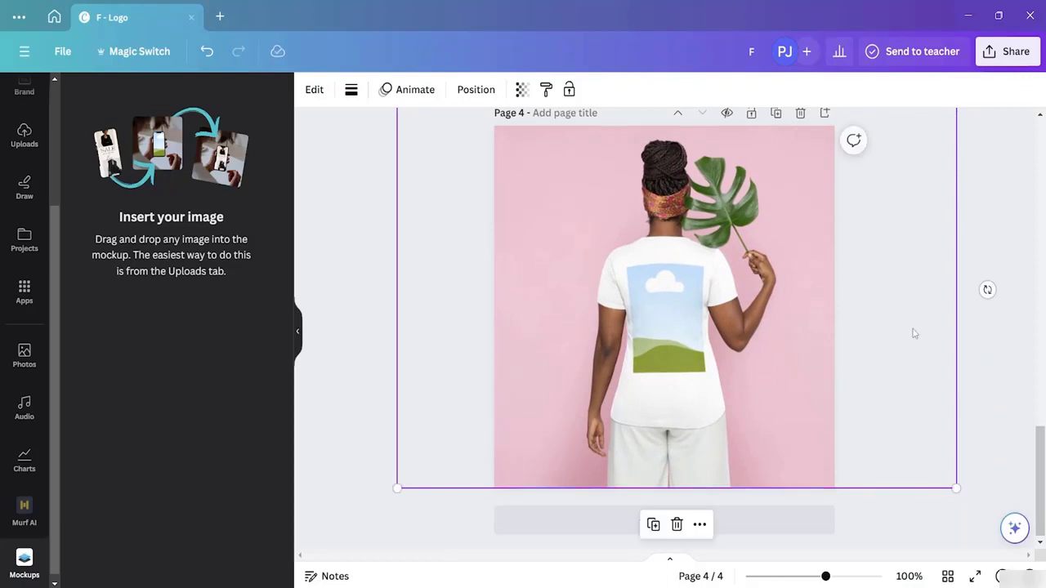
{"action": "left_click", "coordinate": [914, 329]}
- Upload the Modified Logo image from the Downloads folder and place it in the T-shirt mockup's image area
{"action": "scroll", "coordinate": [813, 292], "scroll_direction": "up", "scroll_amount": 1}
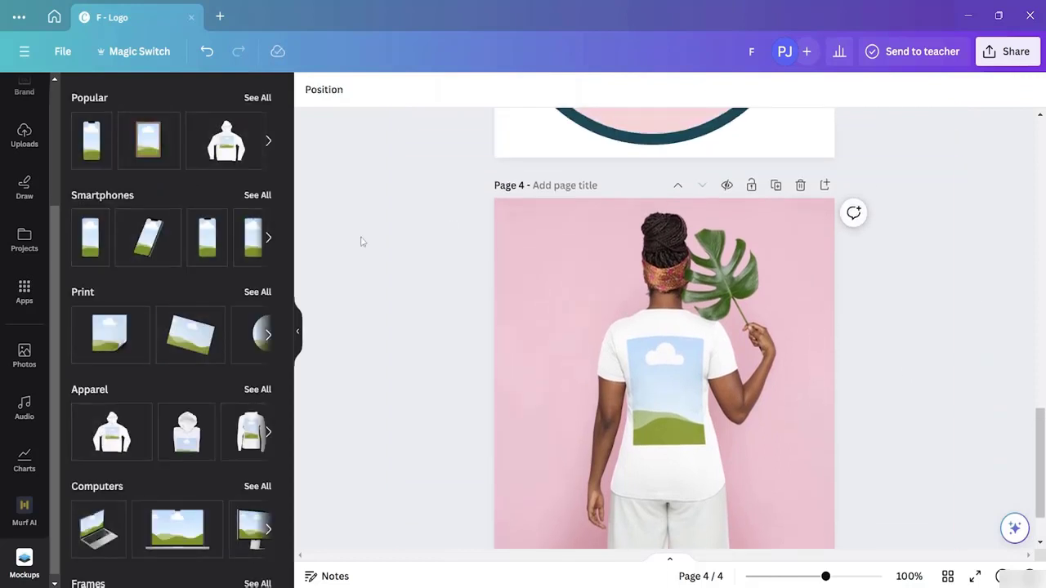
{"action": "scroll", "coordinate": [24, 194], "scroll_direction": "up", "scroll_amount": 2}
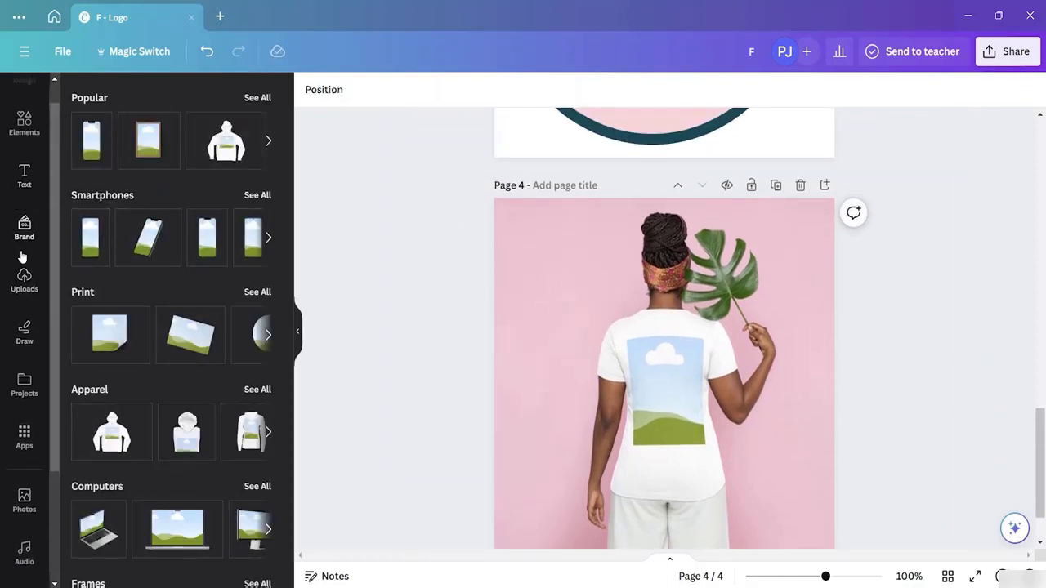
{"action": "left_click", "coordinate": [25, 282]}
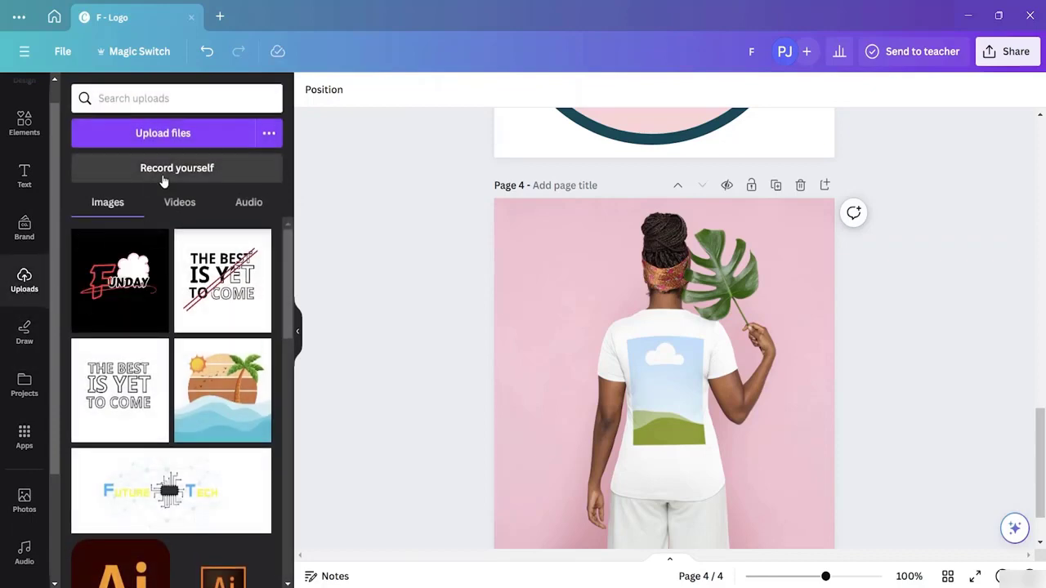
{"action": "left_click", "coordinate": [172, 145]}
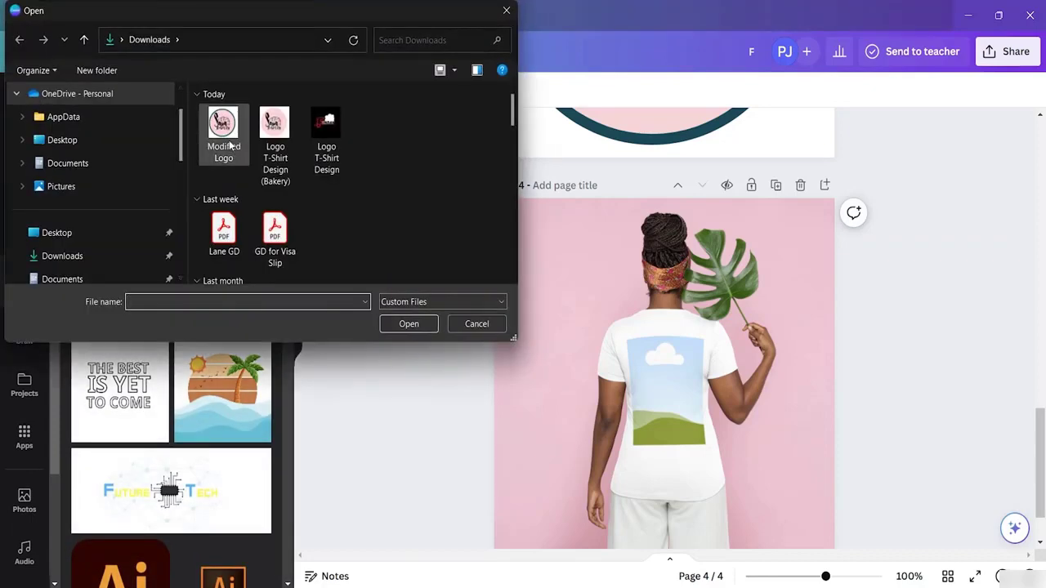
{"action": "left_click", "coordinate": [223, 131]}
{"action": "left_click", "coordinate": [401, 326]}
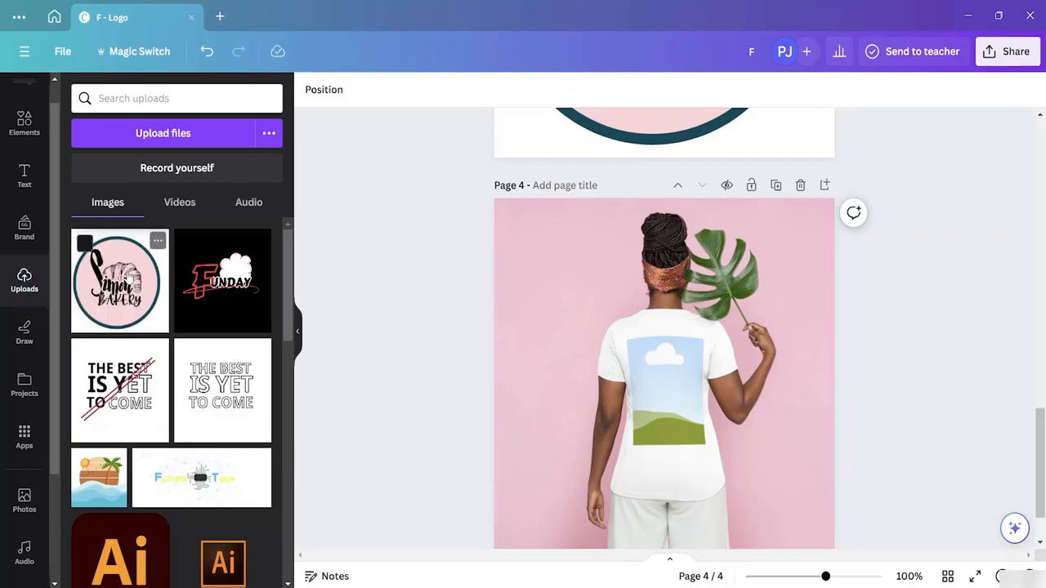
{"action": "left_click_drag", "start_coordinate": [121, 282], "coordinate": [663, 397]}
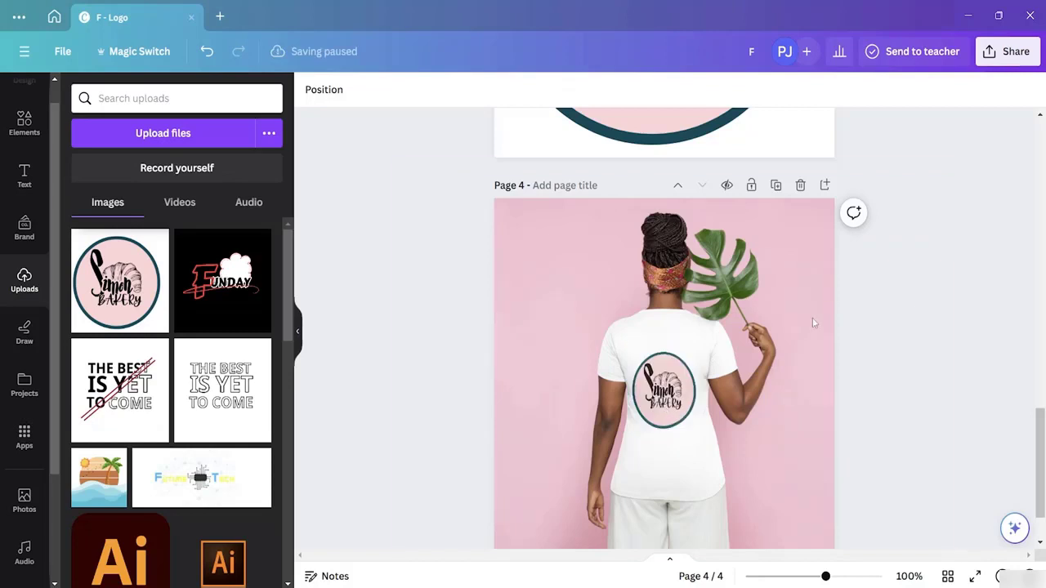
- Try the Fill and Fit image crops and the Top alignment for the logo on the T-shirt mockup
{"action": "left_click", "coordinate": [679, 413]}
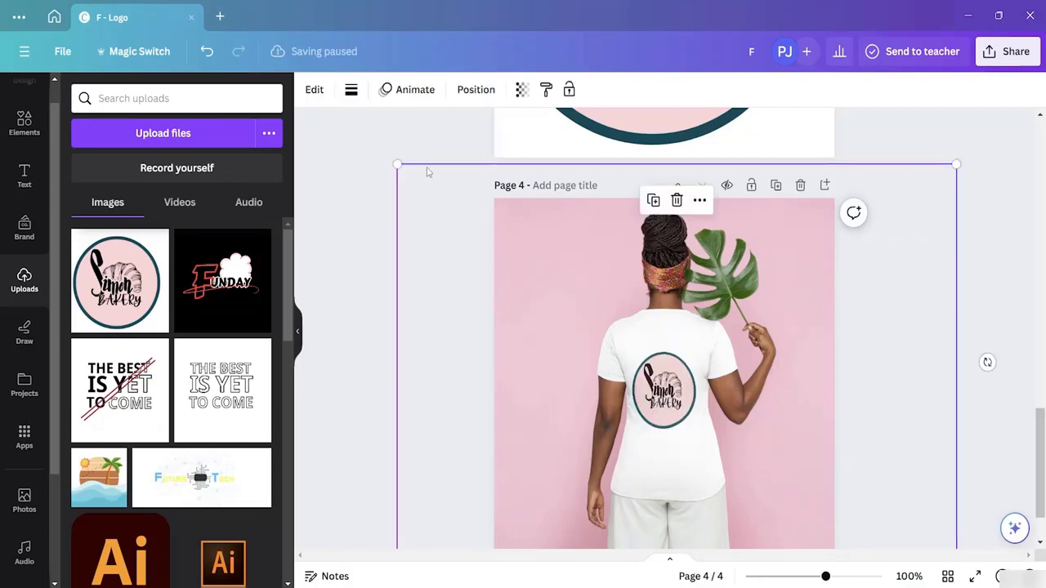
{"action": "left_click", "coordinate": [313, 89]}
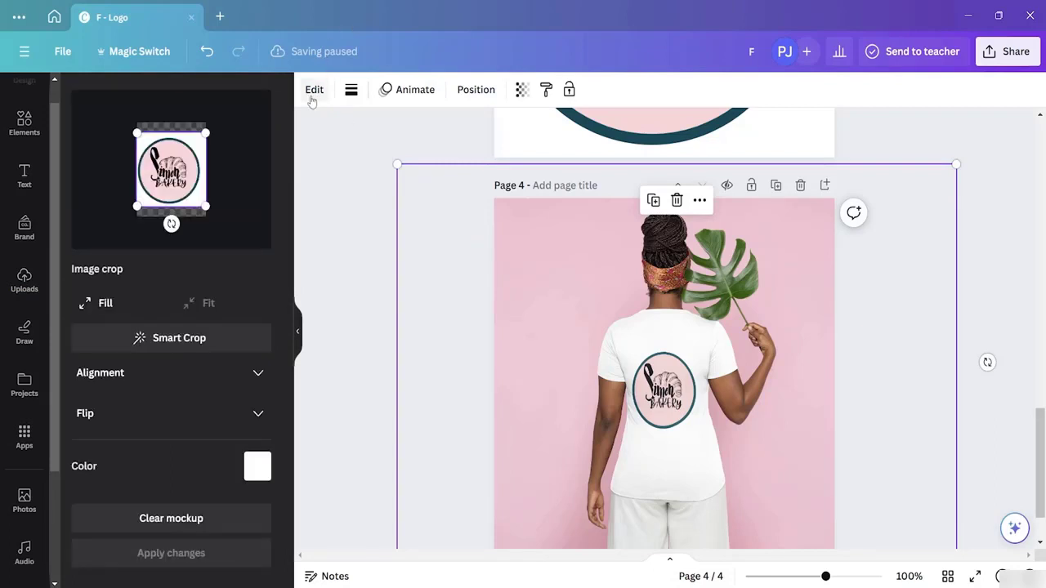
{"action": "left_click", "coordinate": [103, 302]}
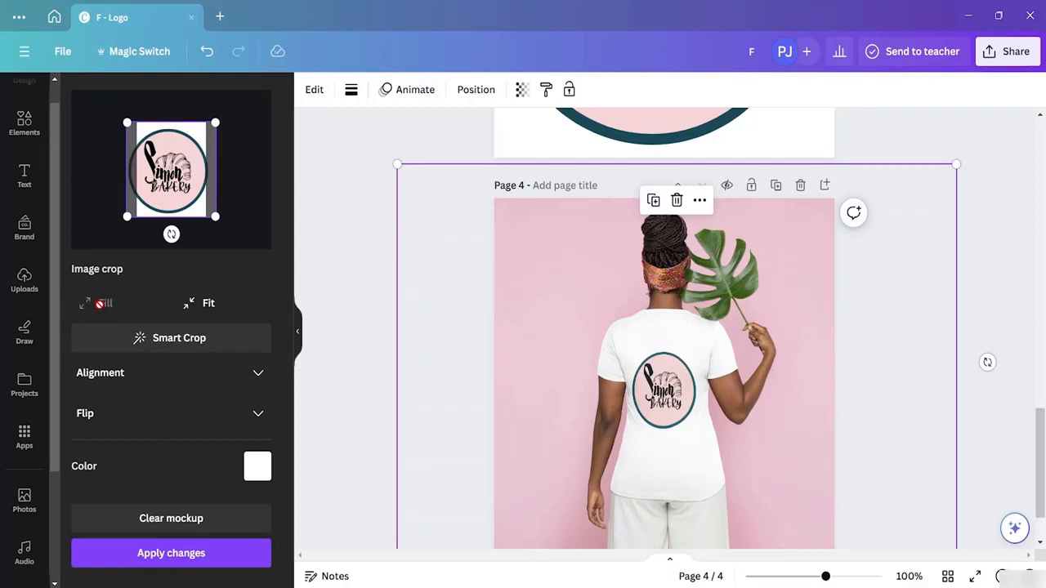
{"action": "left_click", "coordinate": [189, 304]}
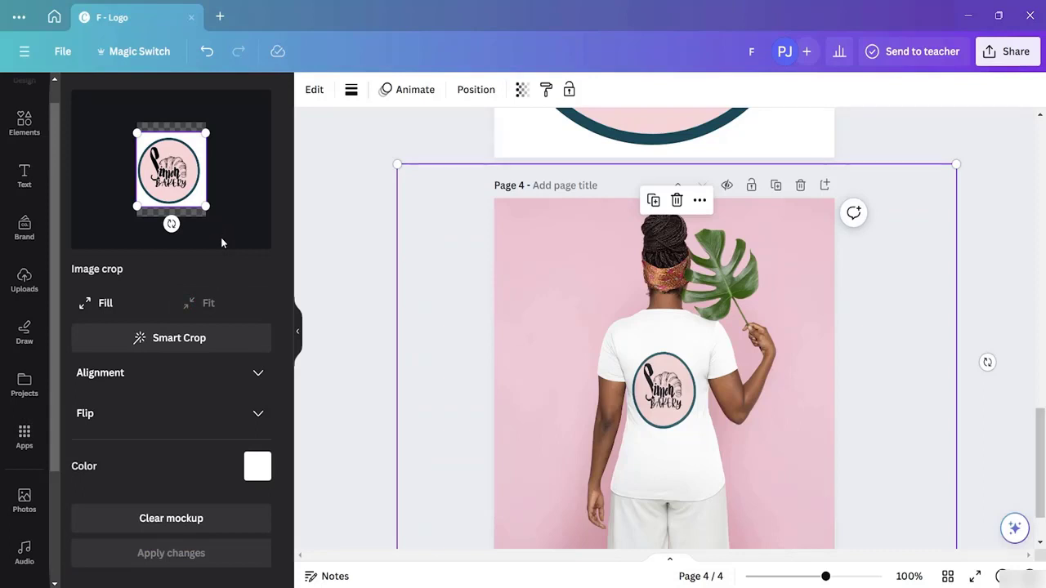
{"action": "left_click", "coordinate": [239, 379]}
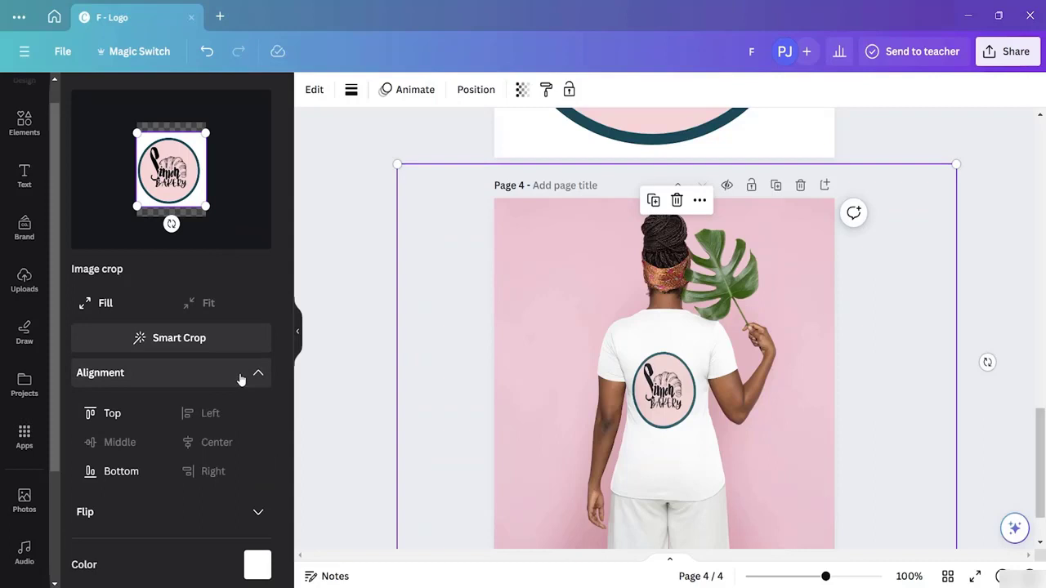
{"action": "left_click", "coordinate": [115, 409]}
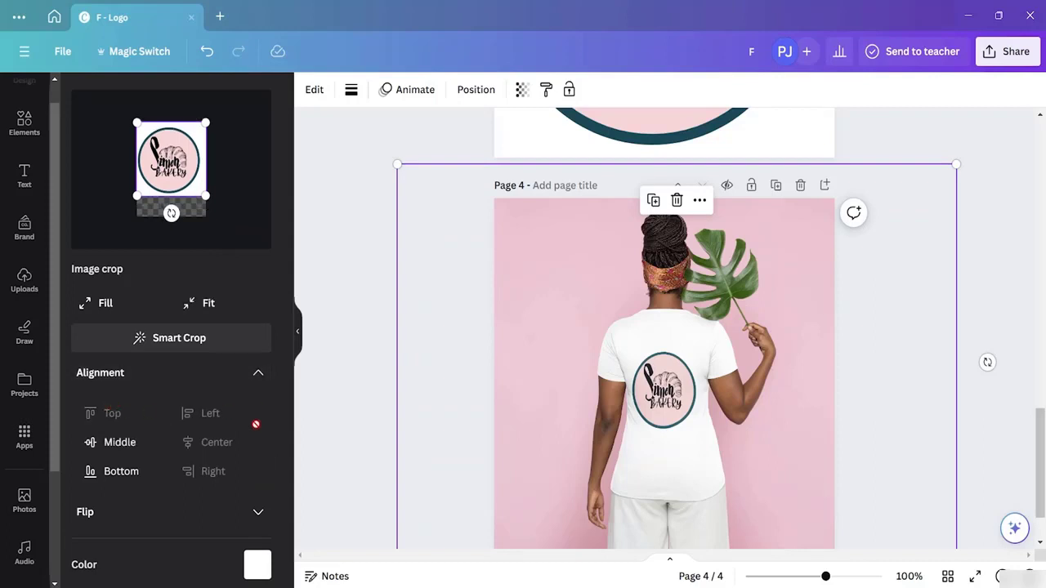
{"action": "left_click", "coordinate": [304, 409]}
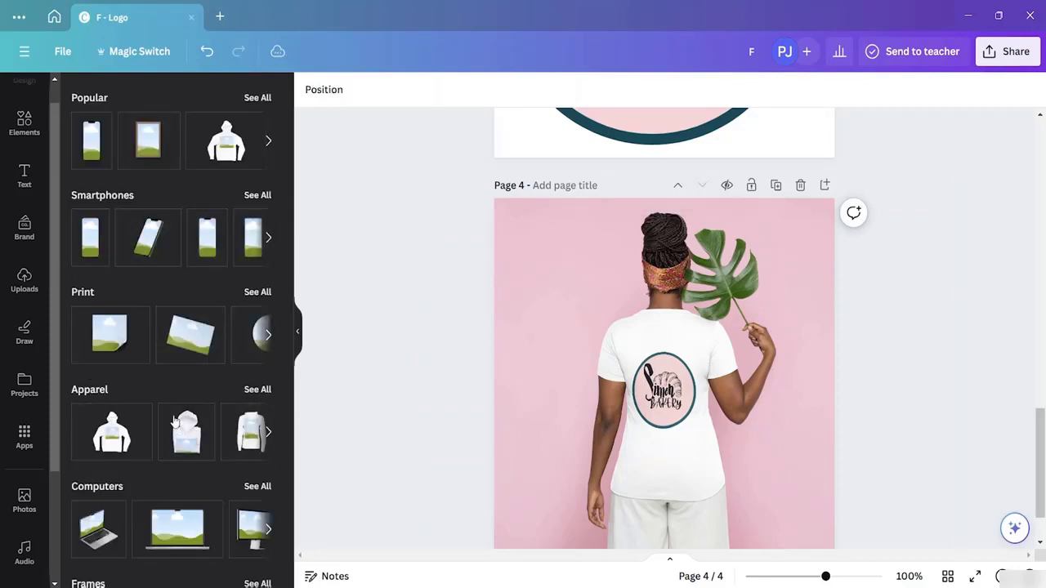
- Set the T-shirt mockup's color to black and apply the change
{"action": "left_click", "coordinate": [670, 380]}
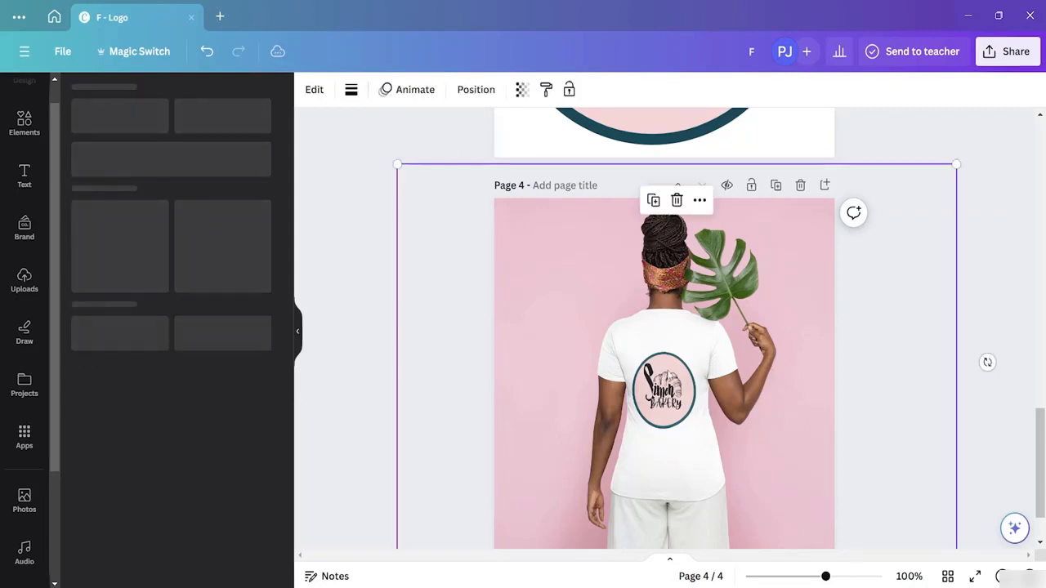
{"action": "left_click", "coordinate": [314, 91]}
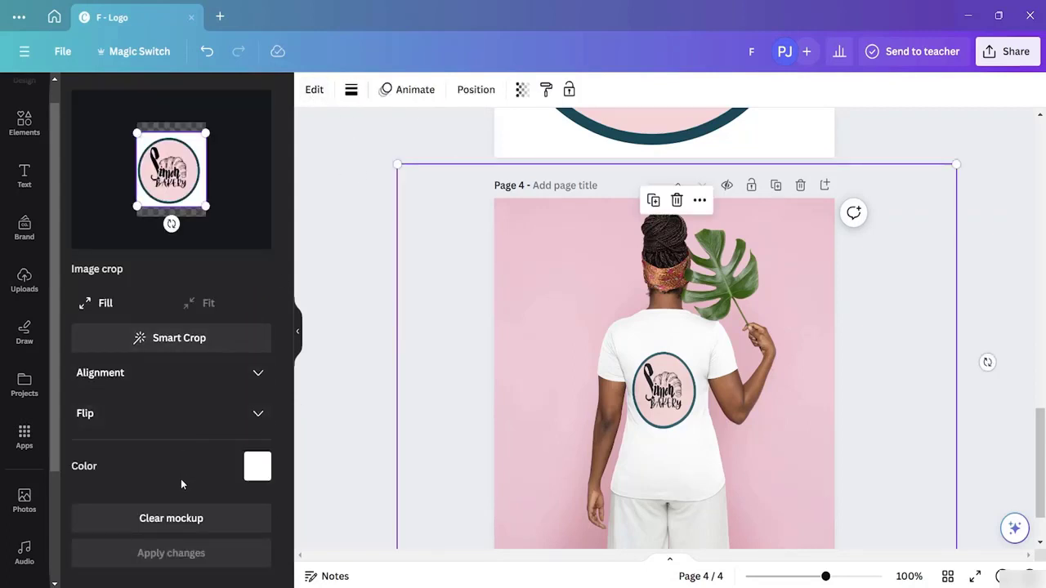
{"action": "left_click", "coordinate": [258, 467]}
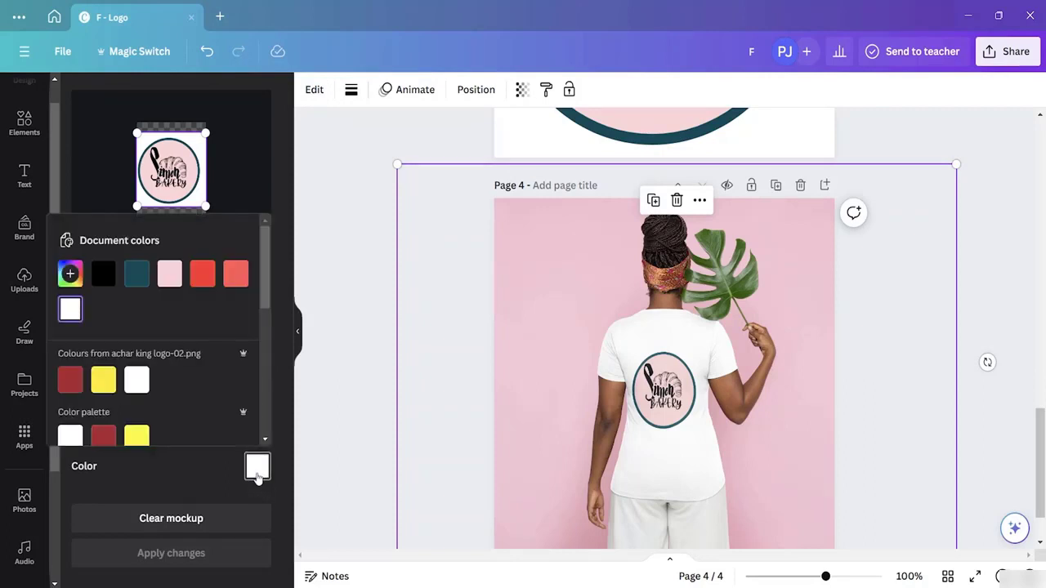
{"action": "left_click", "coordinate": [105, 280]}
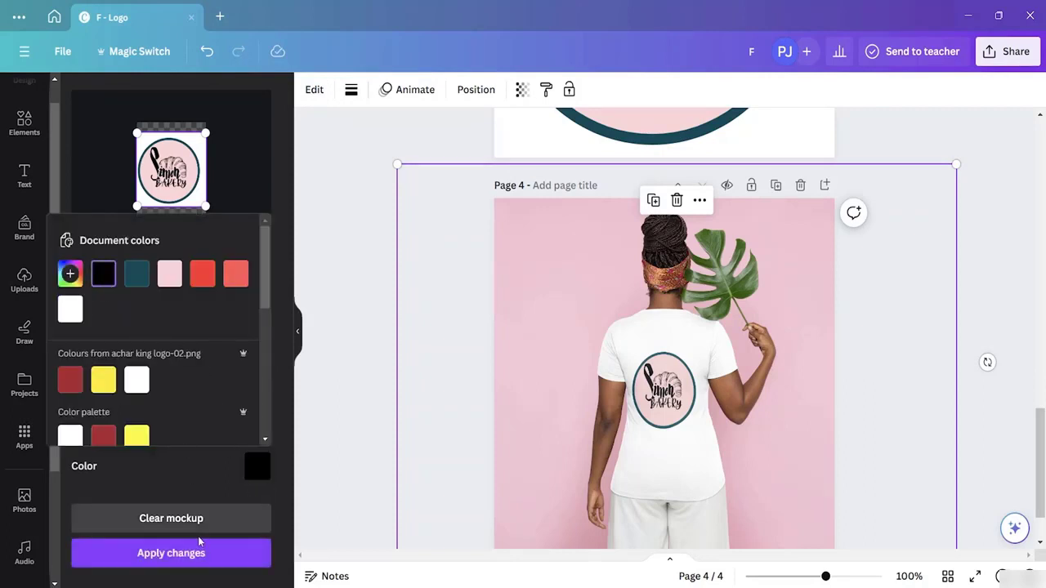
{"action": "left_click", "coordinate": [185, 555]}
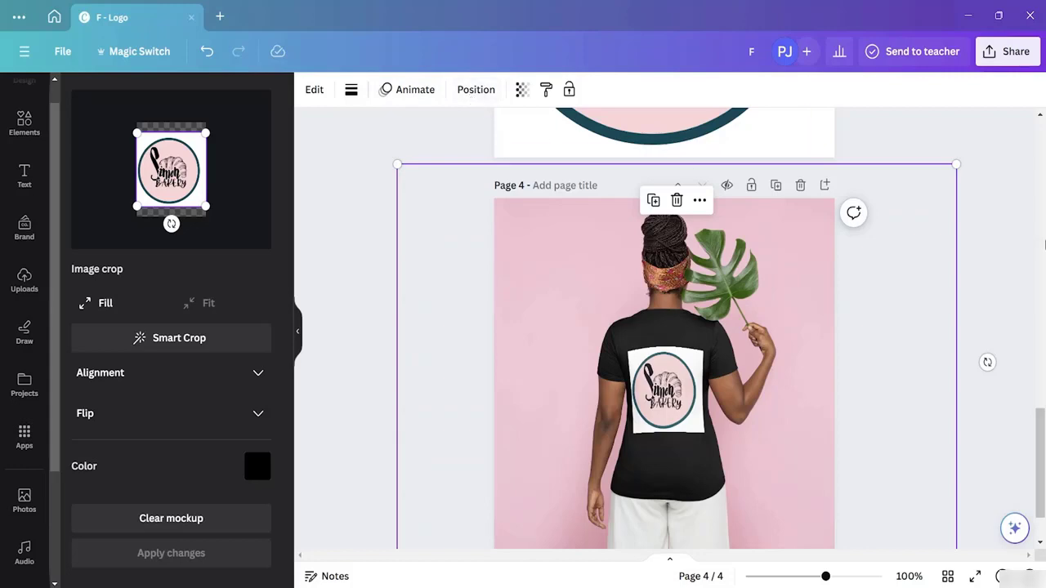
- Try a black background behind the bakery logo on page 3, then set it back to white
{"action": "scroll", "coordinate": [964, 216], "scroll_direction": "up", "scroll_amount": 5}
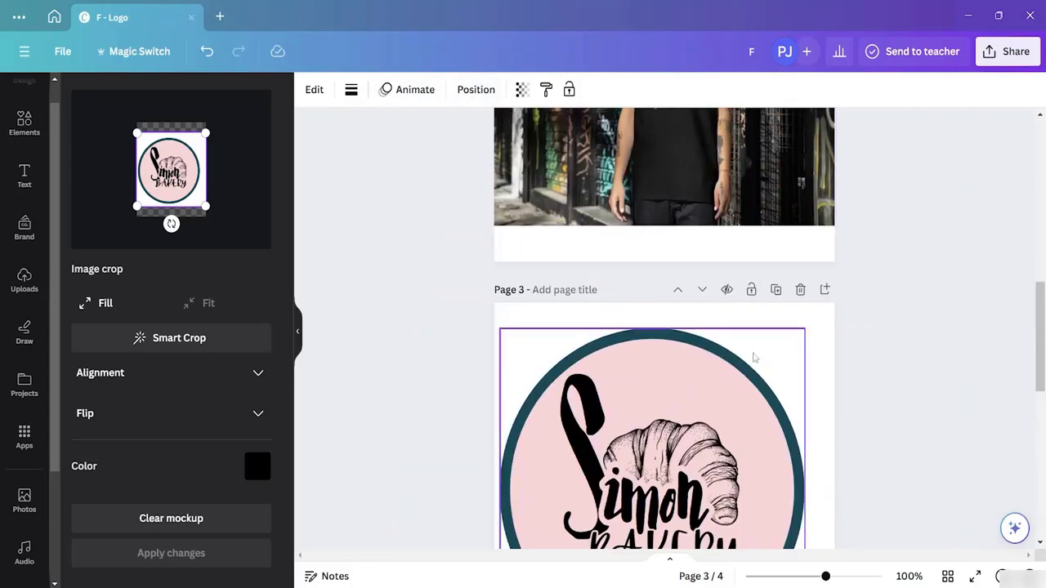
{"action": "left_click", "coordinate": [821, 322]}
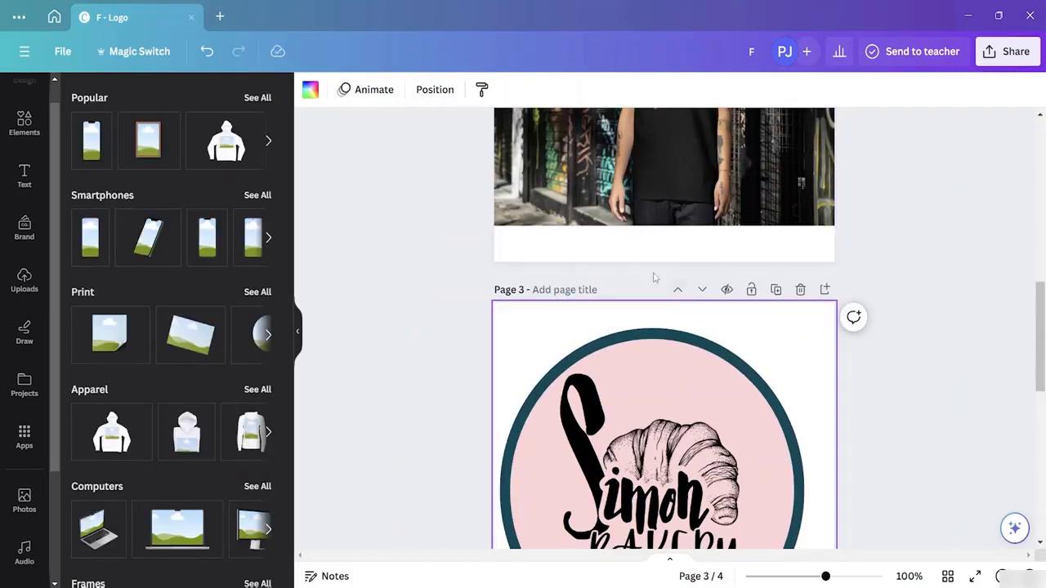
{"action": "left_click", "coordinate": [309, 90]}
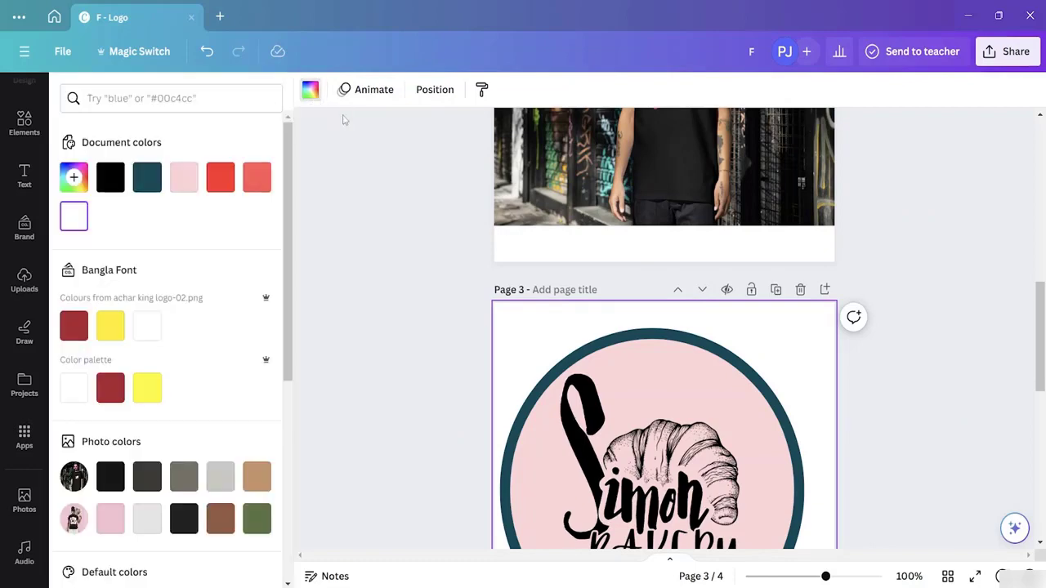
{"action": "left_click", "coordinate": [116, 183]}
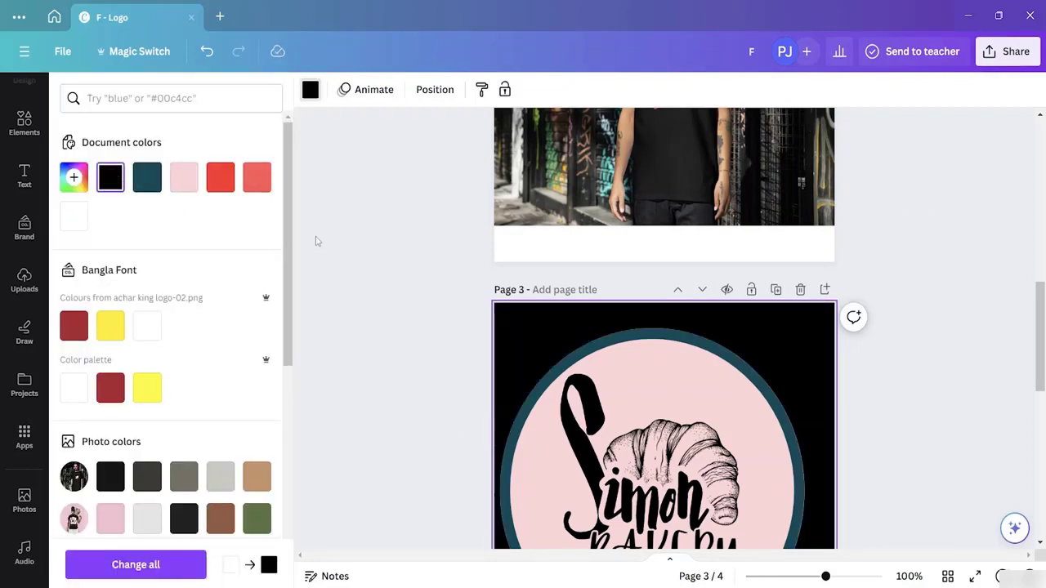
{"action": "left_click", "coordinate": [74, 216]}
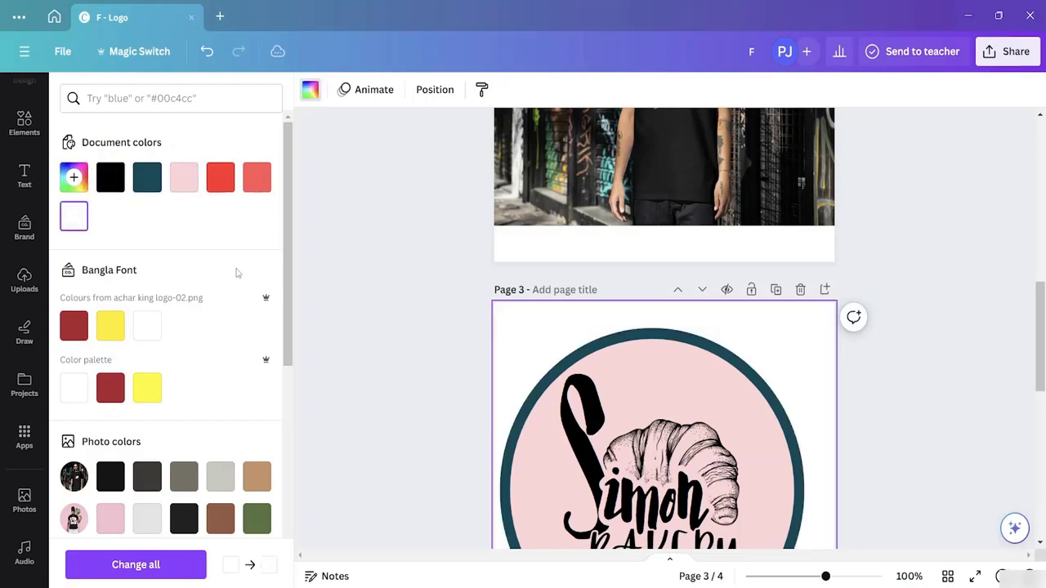
- Set the color of the T-shirt mockup on page 4 back to white and apply the change
{"action": "scroll", "coordinate": [985, 304], "scroll_direction": "down", "scroll_amount": 3}
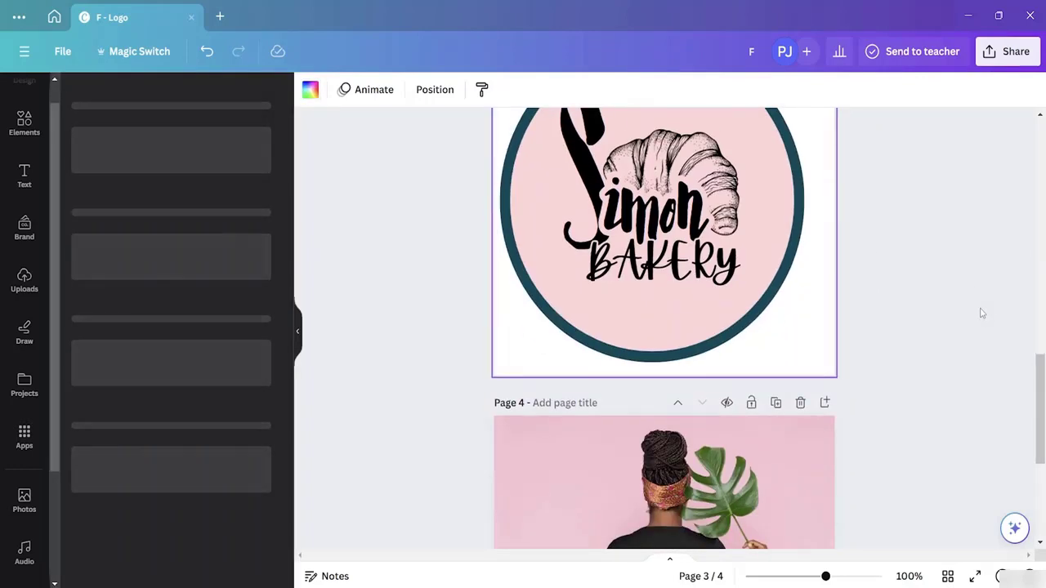
{"action": "scroll", "coordinate": [973, 327], "scroll_direction": "down", "scroll_amount": 4}
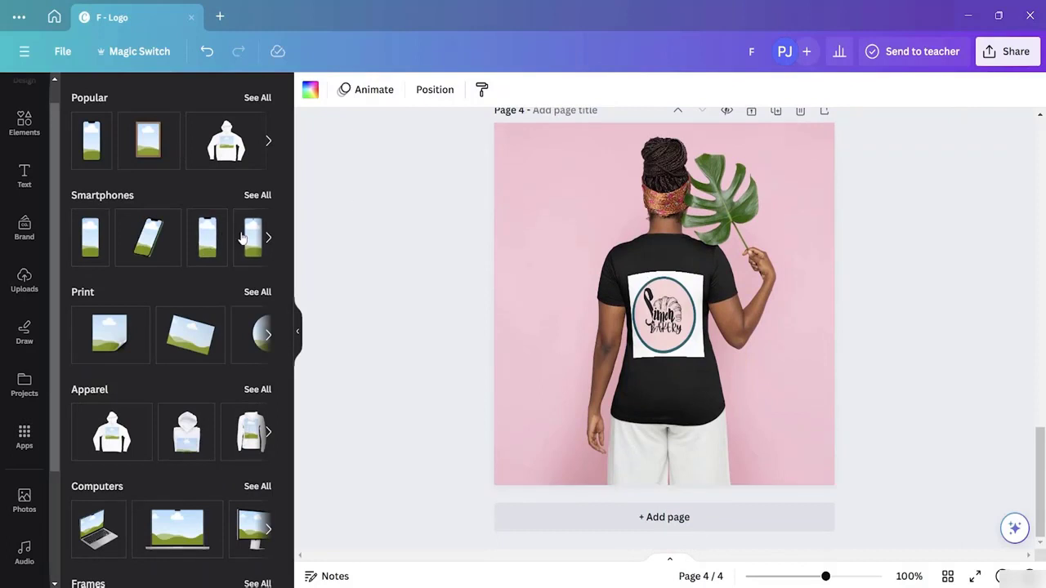
{"action": "left_click", "coordinate": [651, 384]}
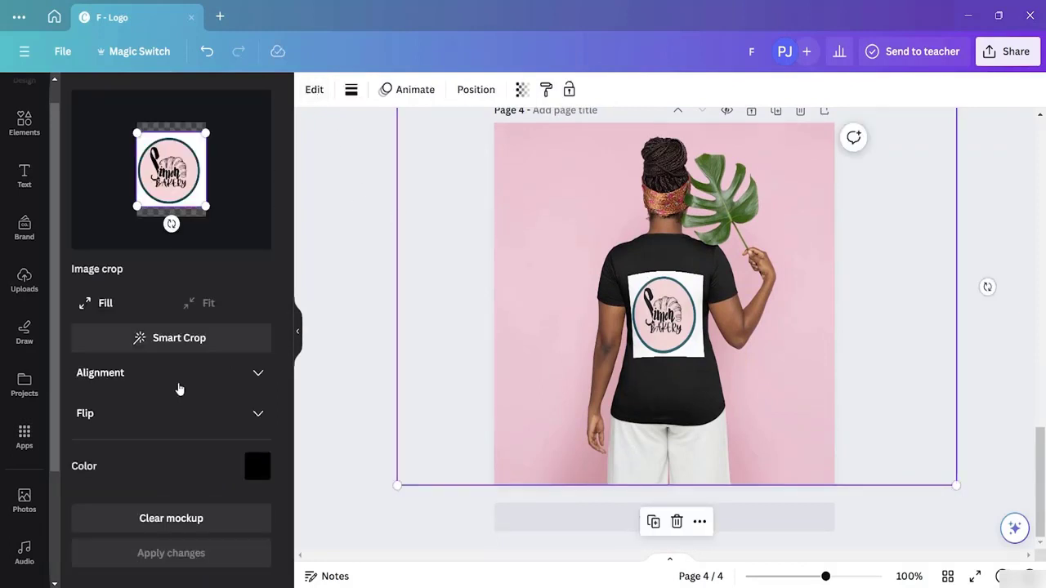
{"action": "left_click", "coordinate": [257, 467]}
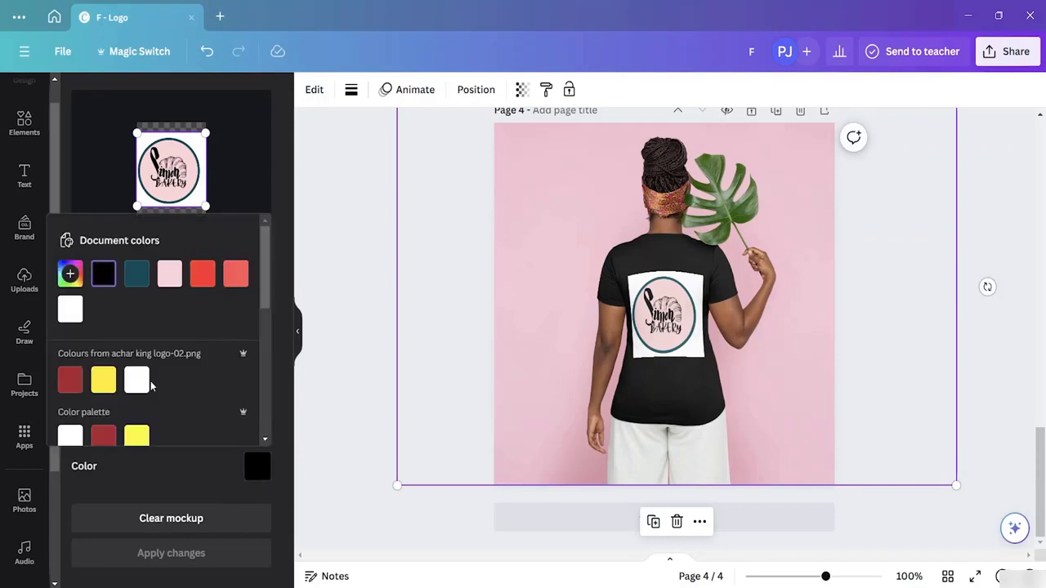
{"action": "left_click", "coordinate": [70, 310]}
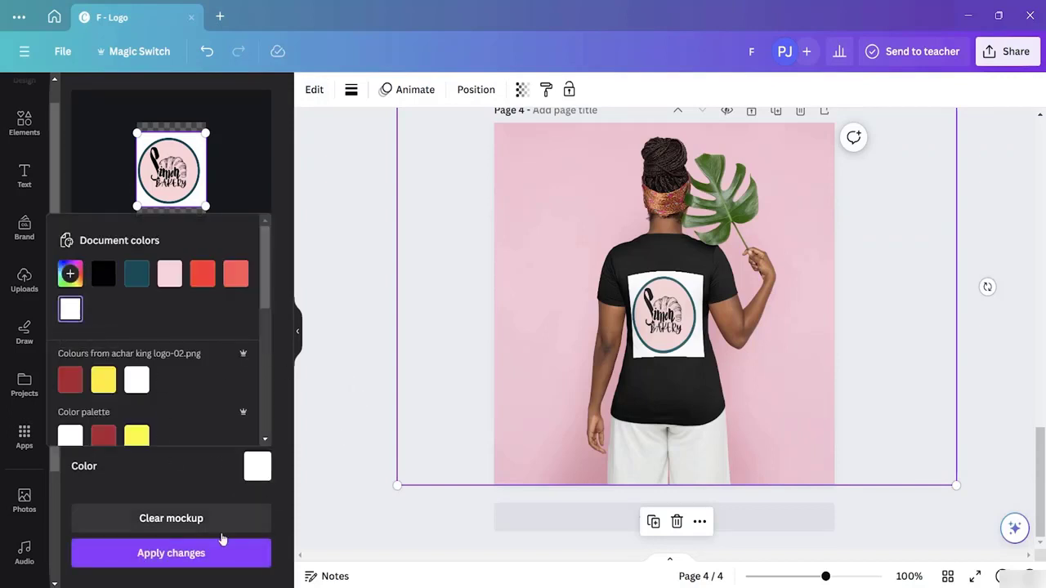
{"action": "left_click", "coordinate": [198, 566]}
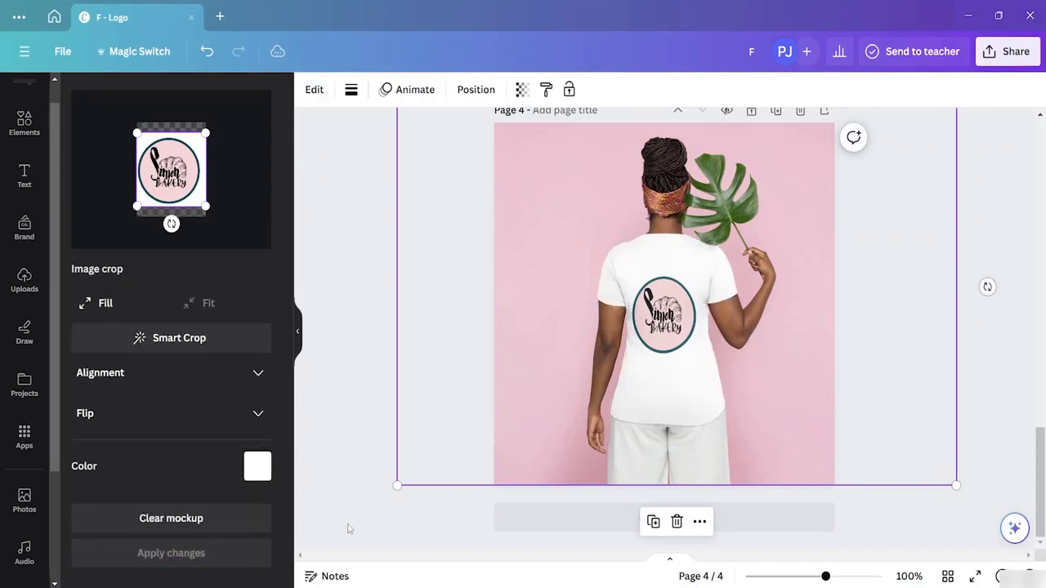
- Download all four pages of the design as PNG at size 1
{"action": "scroll", "coordinate": [1026, 351], "scroll_direction": "up", "scroll_amount": 6}
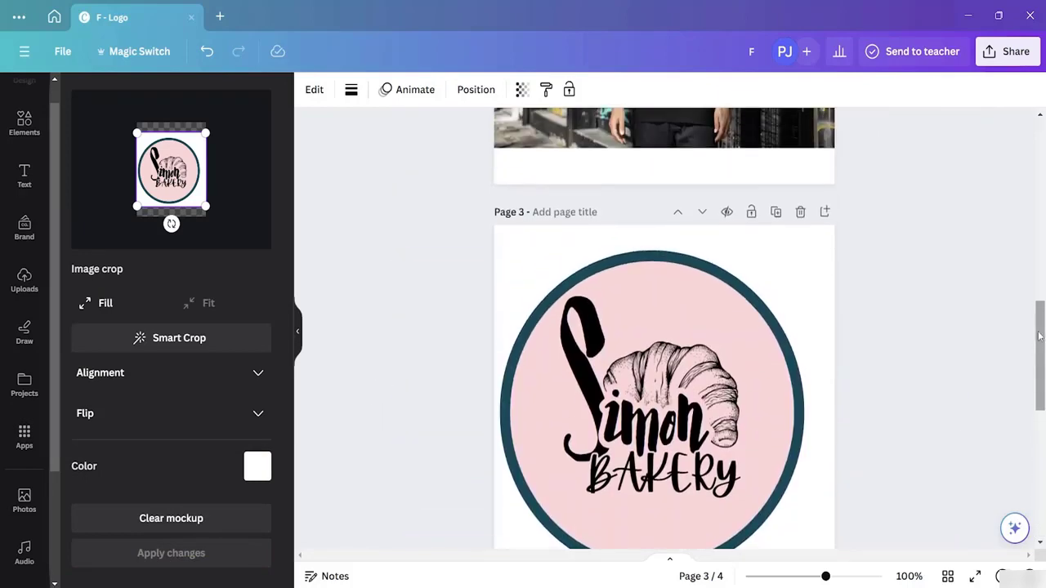
{"action": "scroll", "coordinate": [1031, 317], "scroll_direction": "up", "scroll_amount": 8}
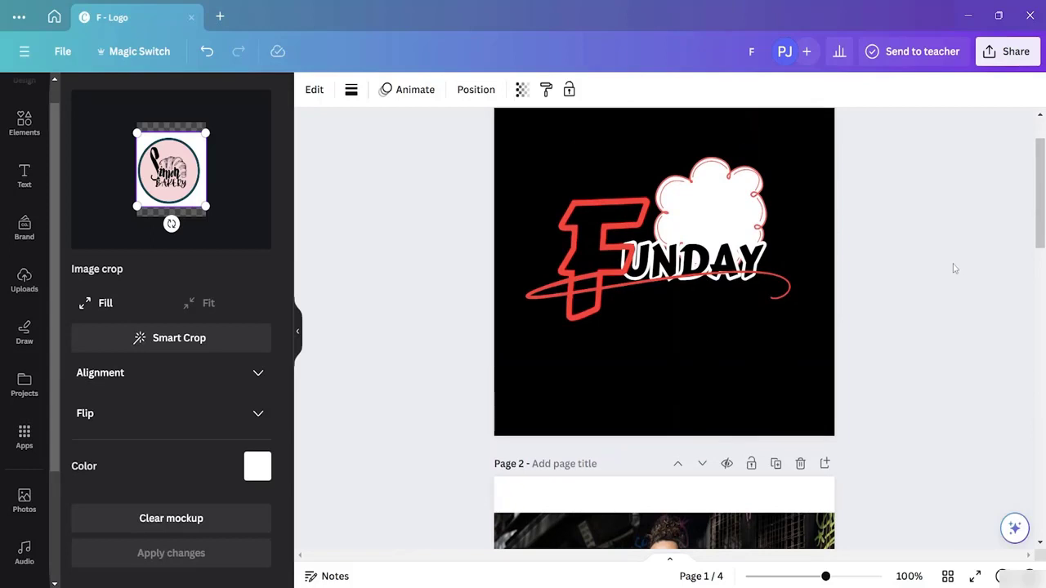
{"action": "left_click", "coordinate": [1012, 57]}
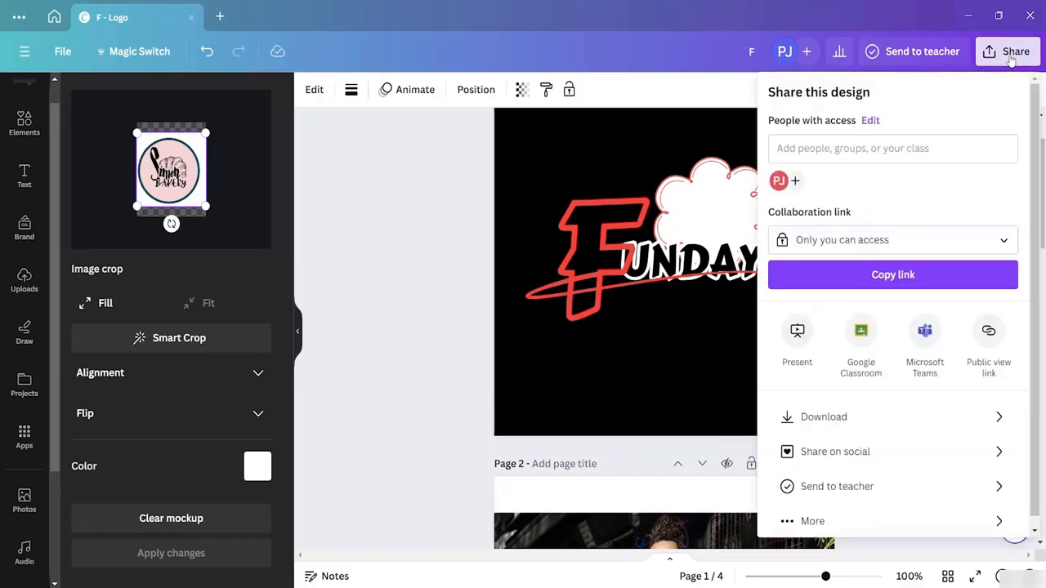
{"action": "left_click", "coordinate": [950, 426]}
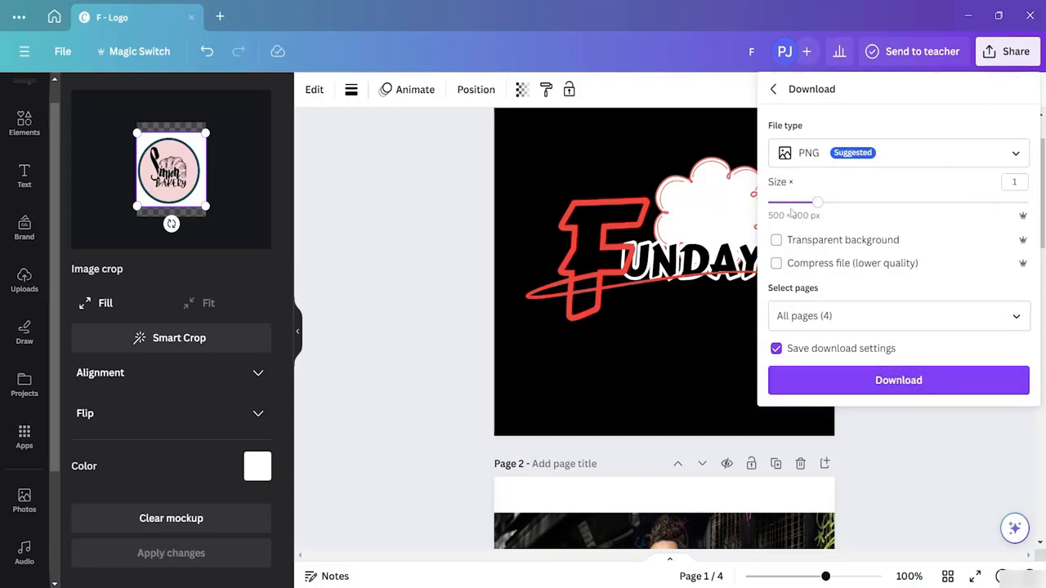
{"action": "left_click", "coordinate": [895, 385]}
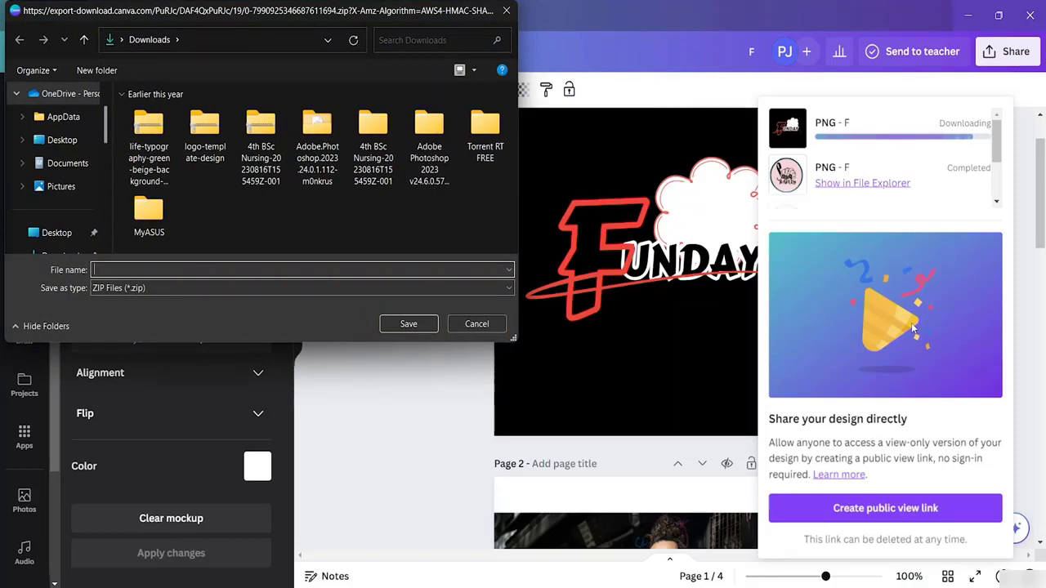
- Save the exported ZIP file in the Downloads folder as "Logo T-Shirt Design File" and dismiss the sharing options
{"action": "type", "text": "Logo "}
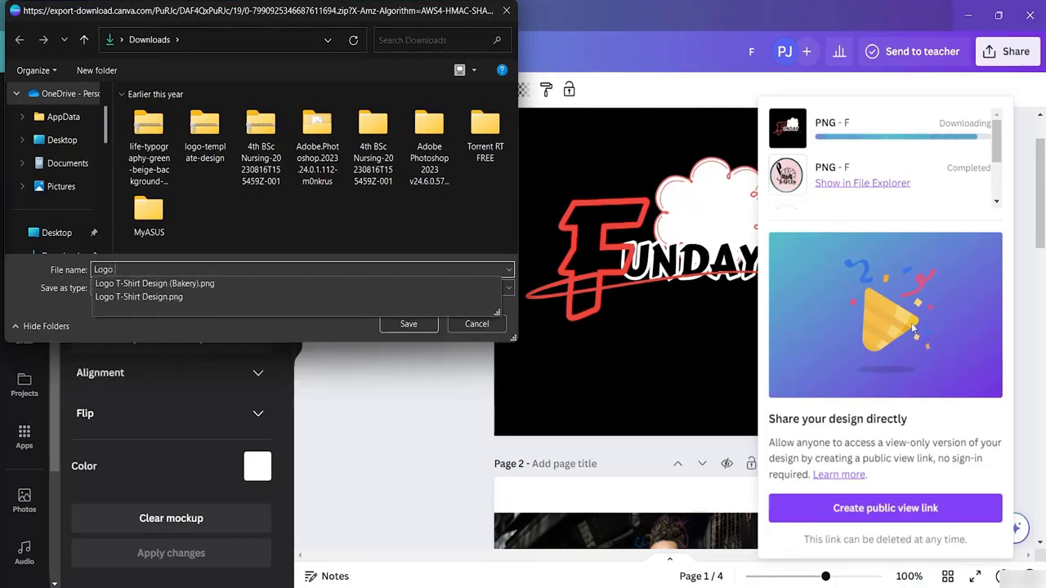
{"action": "type", "text": "T-Shirt Design "}
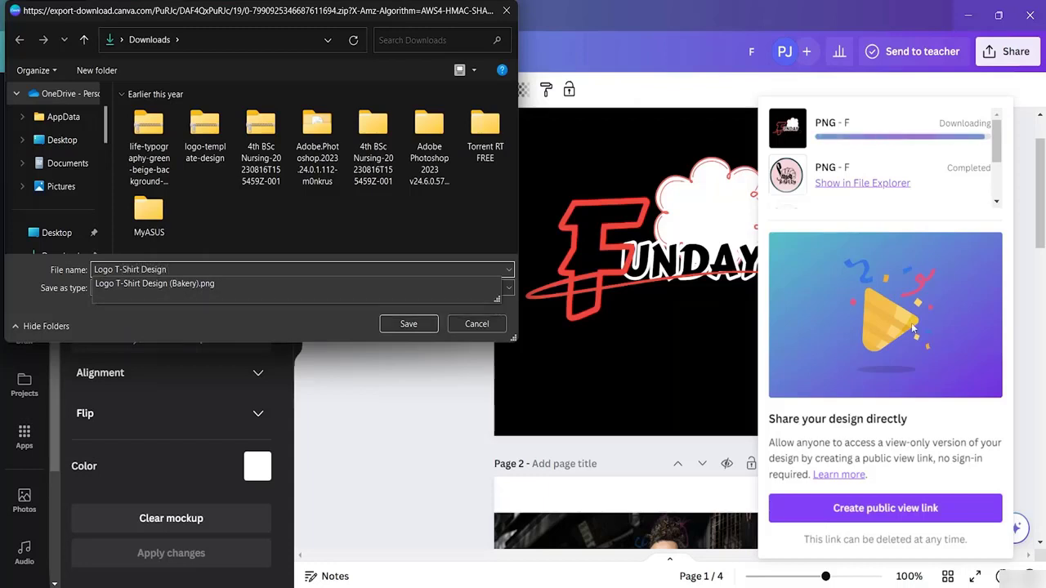
{"action": "type", "text": "File"}
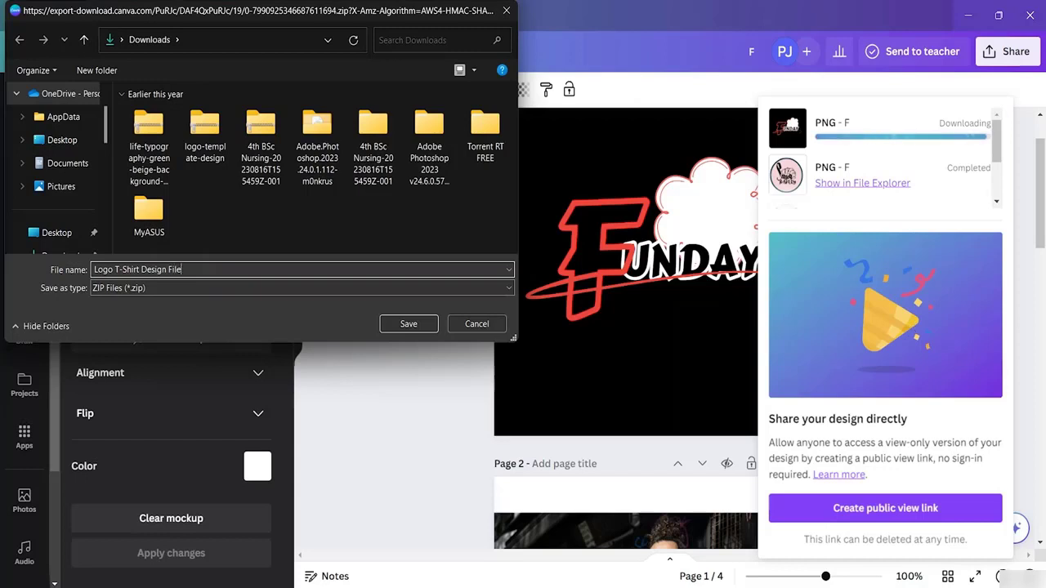
{"action": "scroll", "coordinate": [36, 229], "scroll_direction": "down", "scroll_amount": 2}
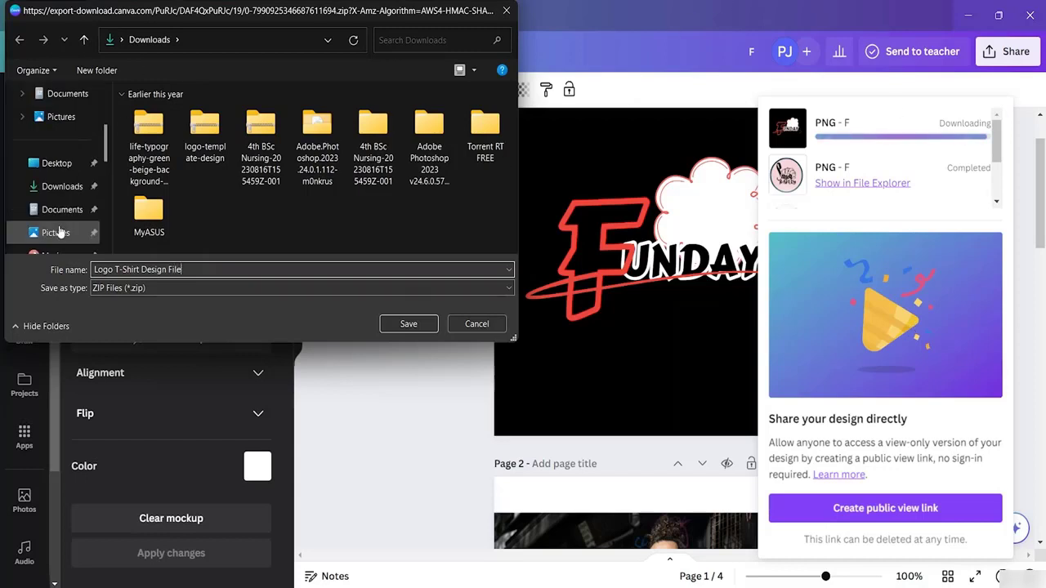
{"action": "left_click", "coordinate": [74, 191]}
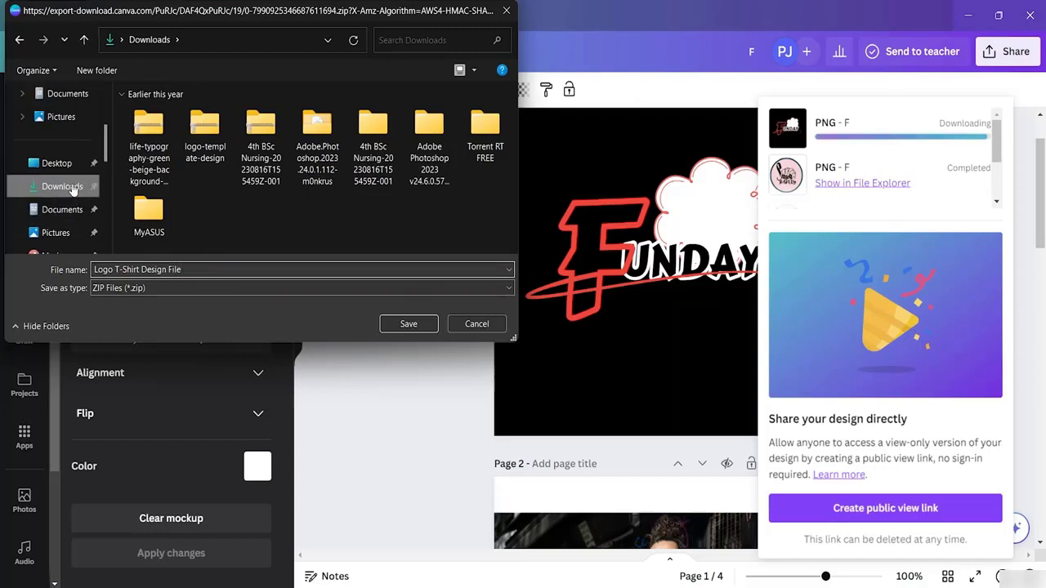
{"action": "left_click", "coordinate": [408, 325]}
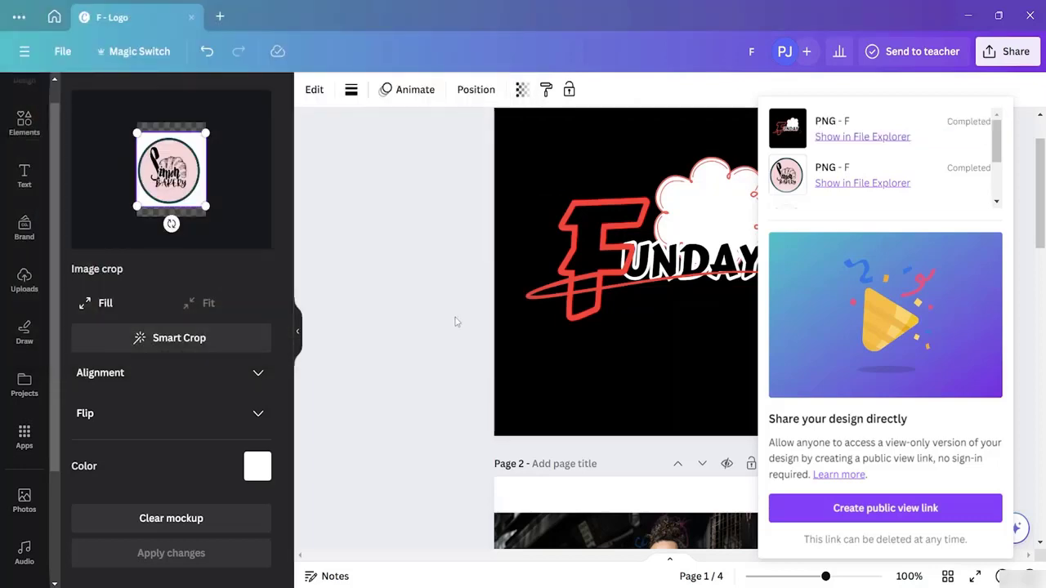
{"action": "left_click", "coordinate": [420, 267]}
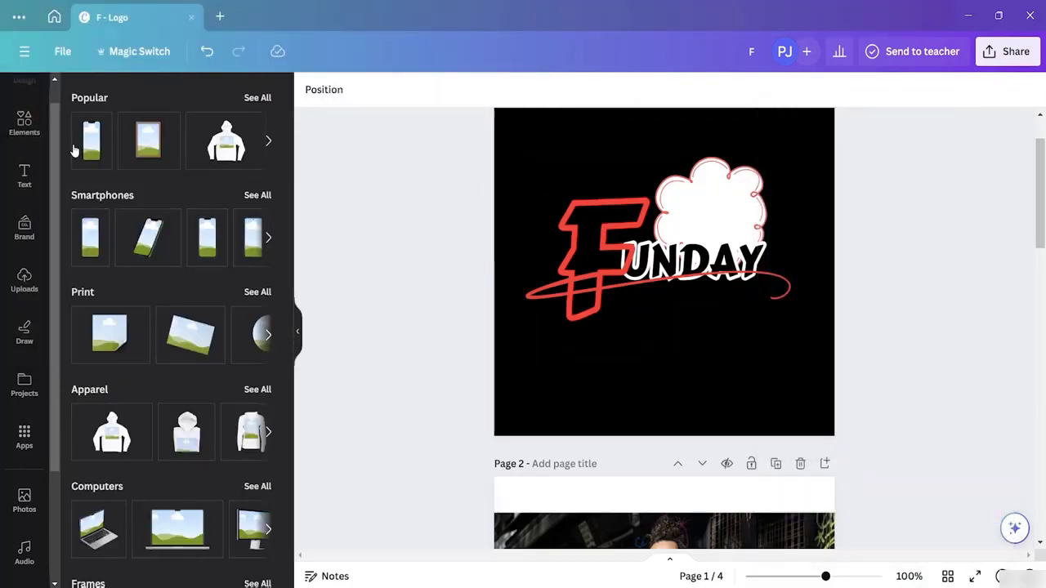
{"action": "left_click", "coordinate": [26, 129]}
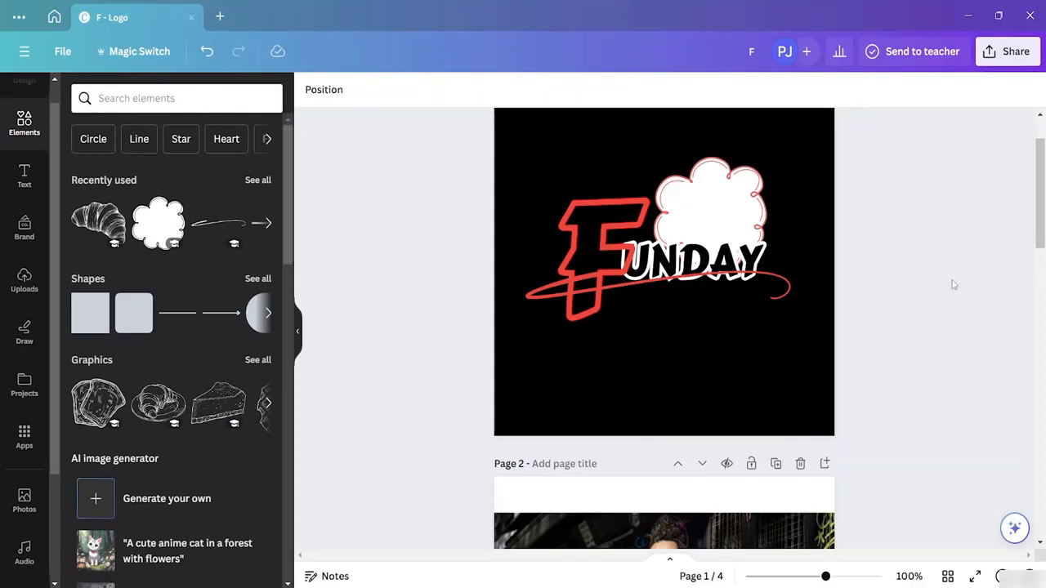
{"action": "scroll", "coordinate": [952, 282], "scroll_direction": "up", "scroll_amount": 1}
{"action": "scroll", "coordinate": [969, 282], "scroll_direction": "down", "scroll_amount": 5}
{"action": "scroll", "coordinate": [980, 283], "scroll_direction": "down", "scroll_amount": 9}
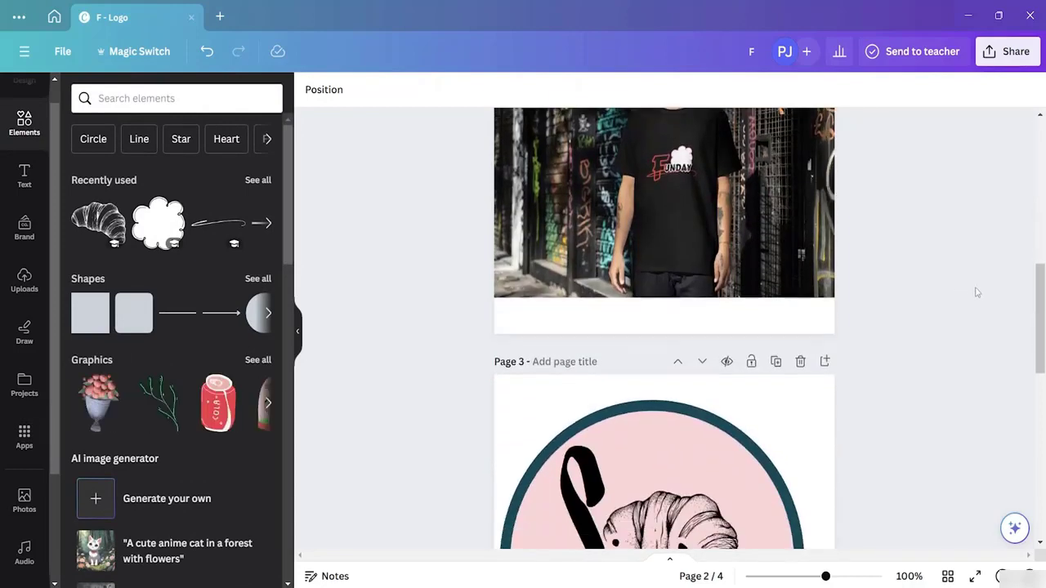
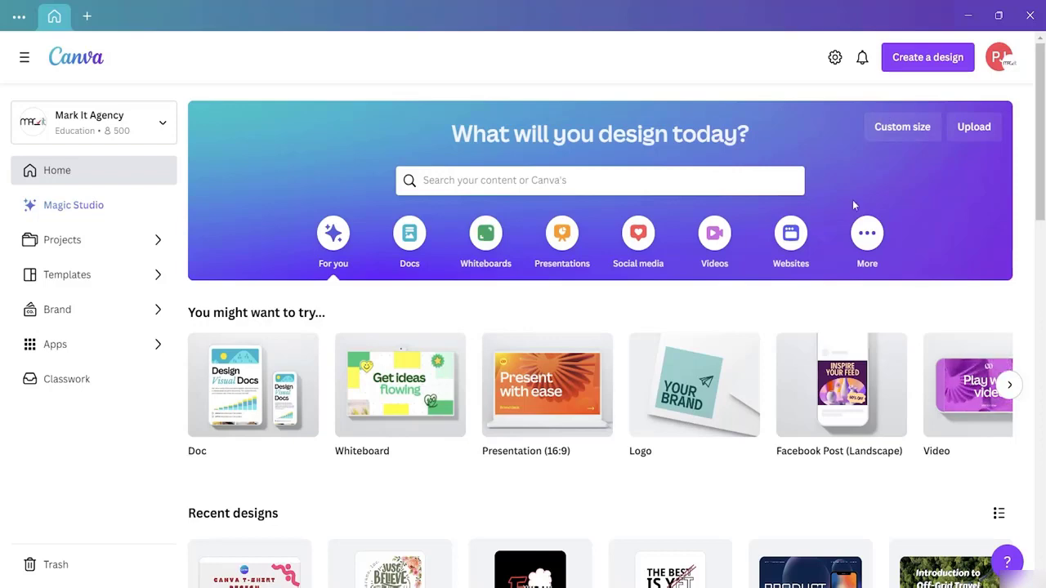
- Create a new custom-size design 450 px wide and 550 px high
{"action": "left_click", "coordinate": [912, 62]}
{"action": "scroll", "coordinate": [850, 228], "scroll_direction": "down", "scroll_amount": 6}
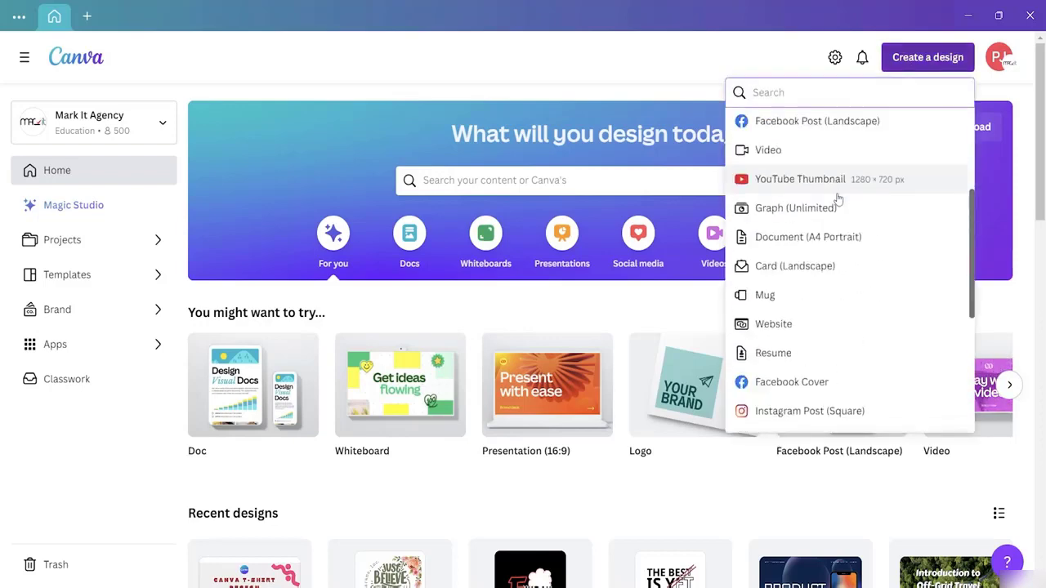
{"action": "scroll", "coordinate": [831, 234], "scroll_direction": "down", "scroll_amount": 3}
{"action": "scroll", "coordinate": [847, 221], "scroll_direction": "up", "scroll_amount": 8}
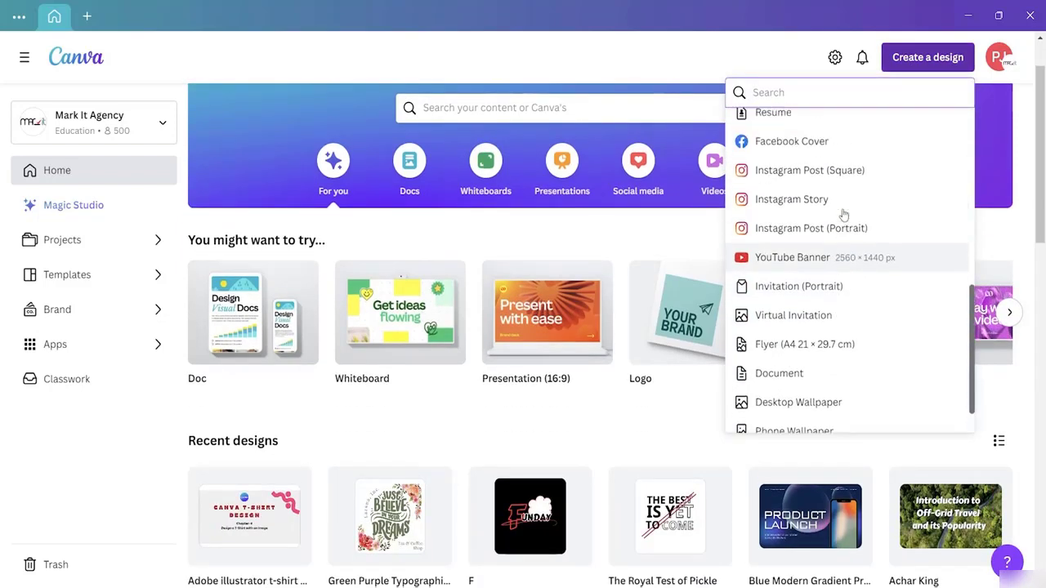
{"action": "scroll", "coordinate": [841, 205], "scroll_direction": "up", "scroll_amount": 2}
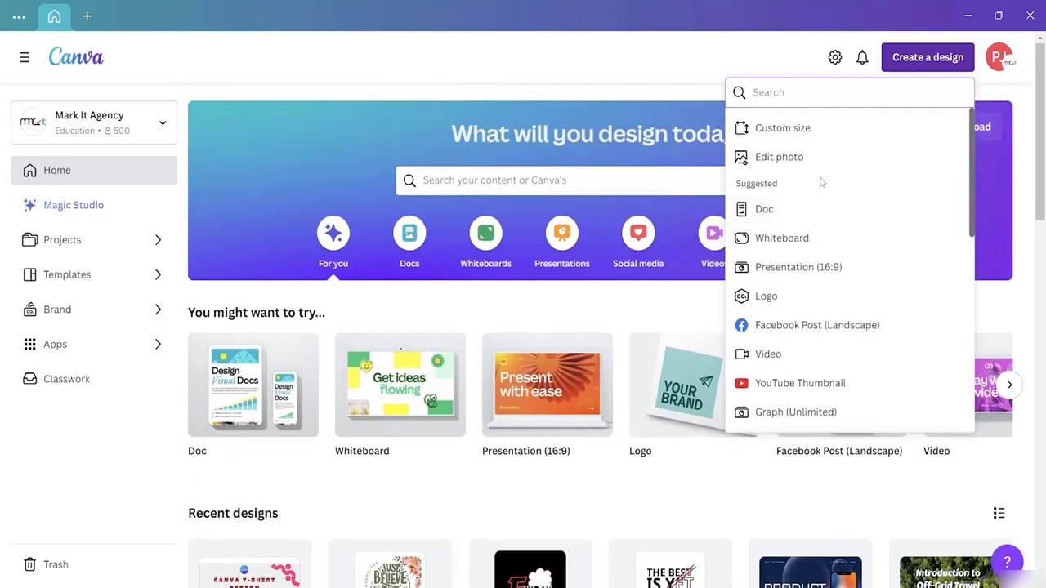
{"action": "left_click", "coordinate": [813, 130]}
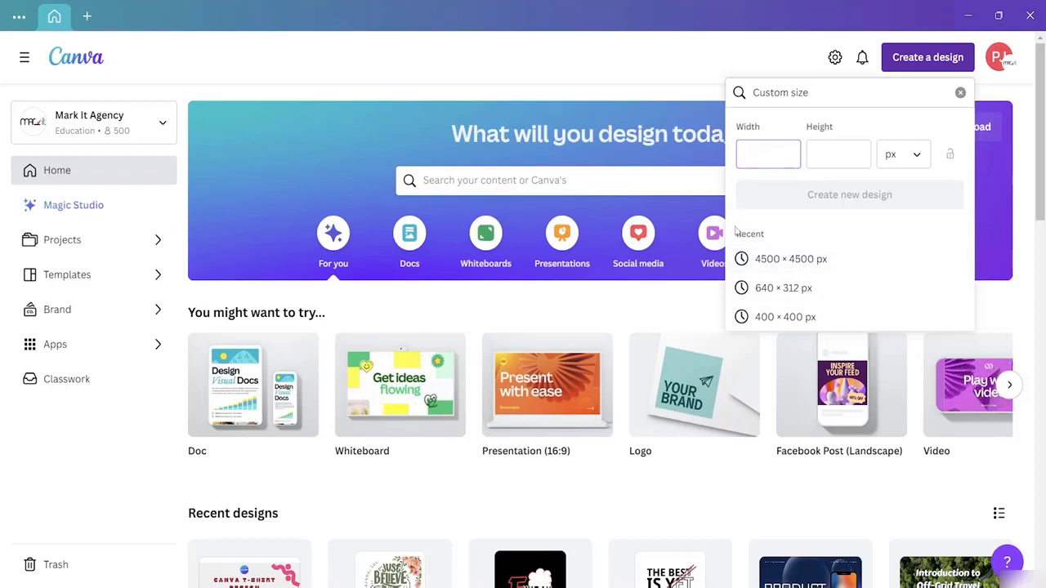
{"action": "type", "text": "4"}
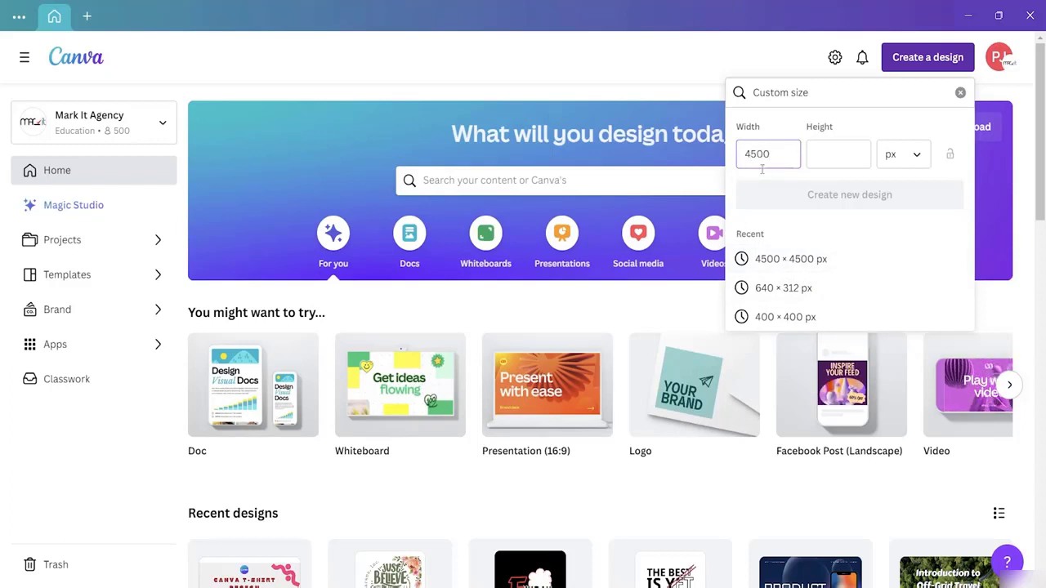
{"action": "type", "text": "500"}
{"action": "key", "text": "BackSpace"}
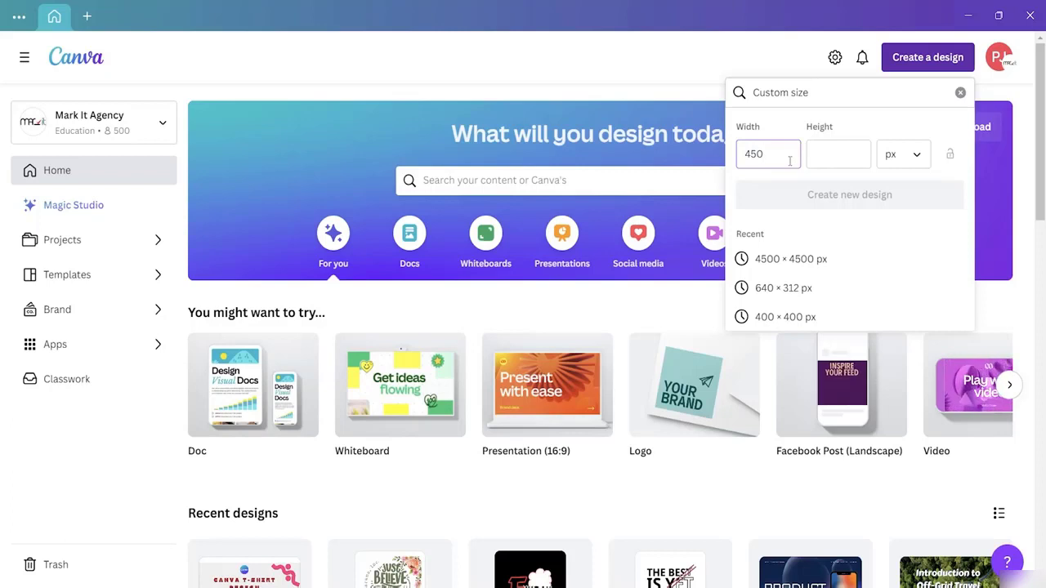
{"action": "left_click", "coordinate": [817, 158]}
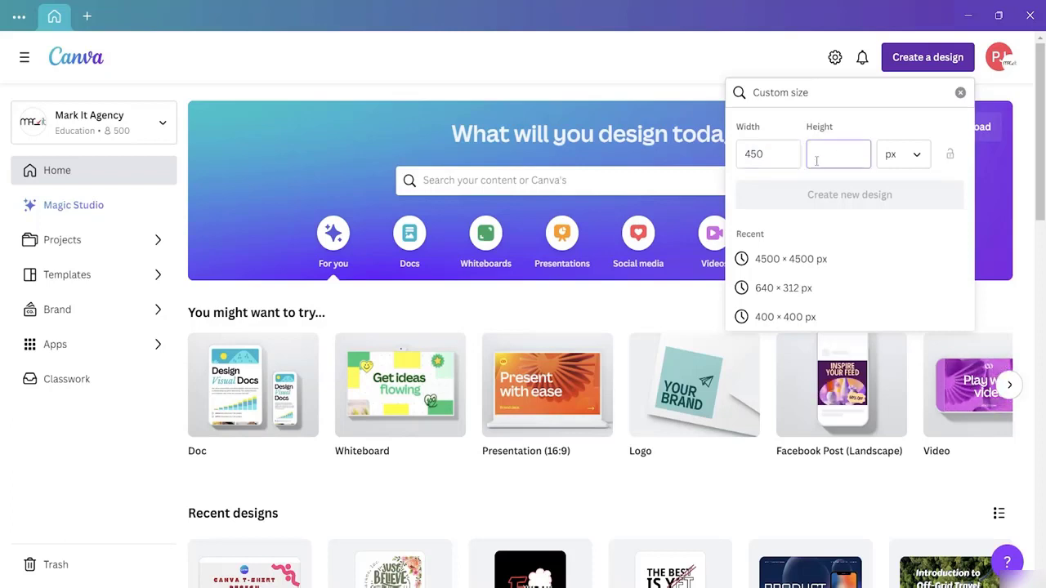
{"action": "type", "text": "550"}
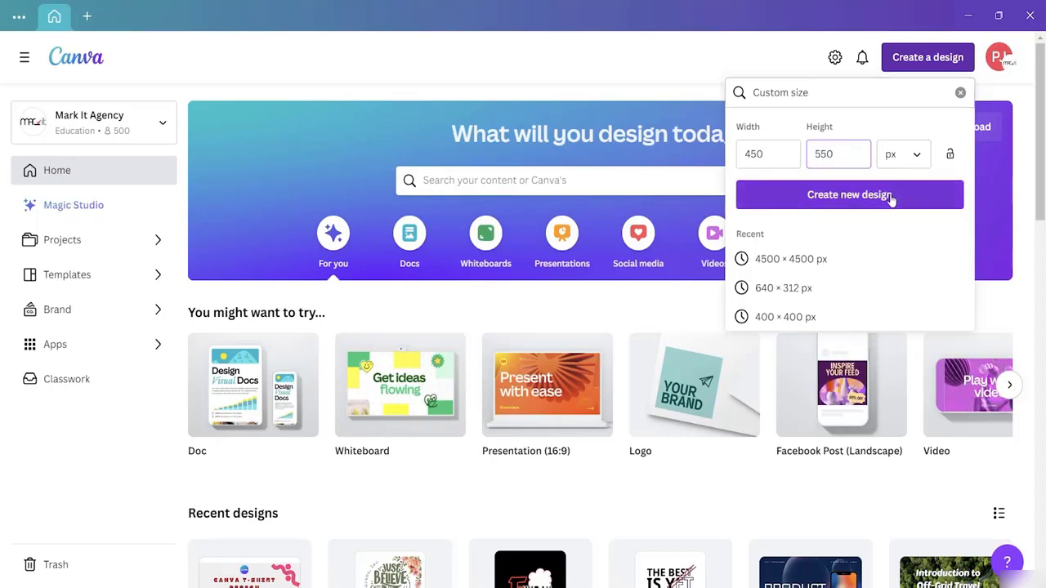
{"action": "left_click", "coordinate": [846, 202]}
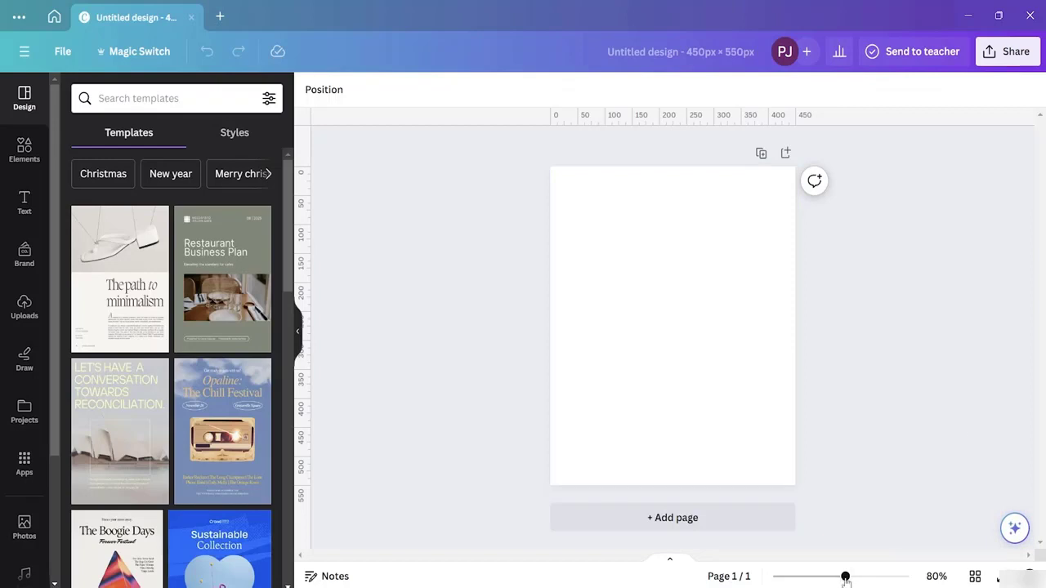
- Set the blank page's background to solid black from the default colors
{"action": "left_click_drag", "start_coordinate": [846, 576], "coordinate": [851, 577]}
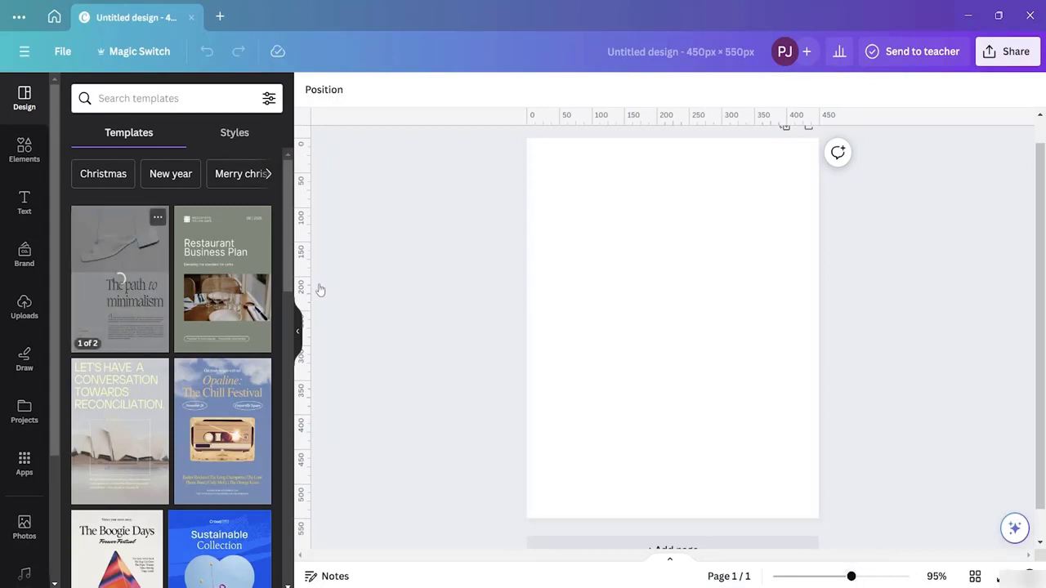
{"action": "left_click", "coordinate": [295, 335]}
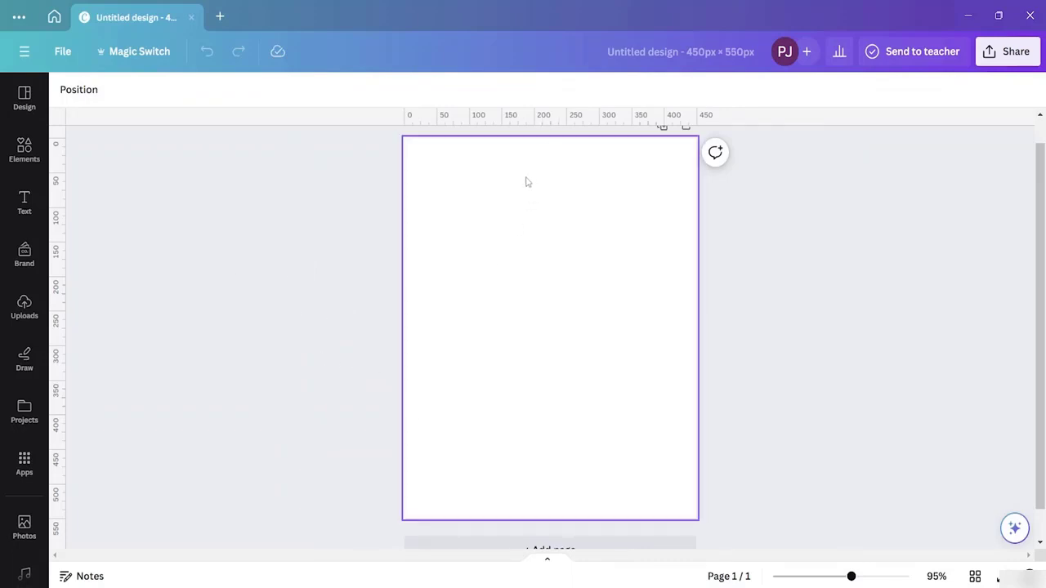
{"action": "left_click", "coordinate": [514, 200]}
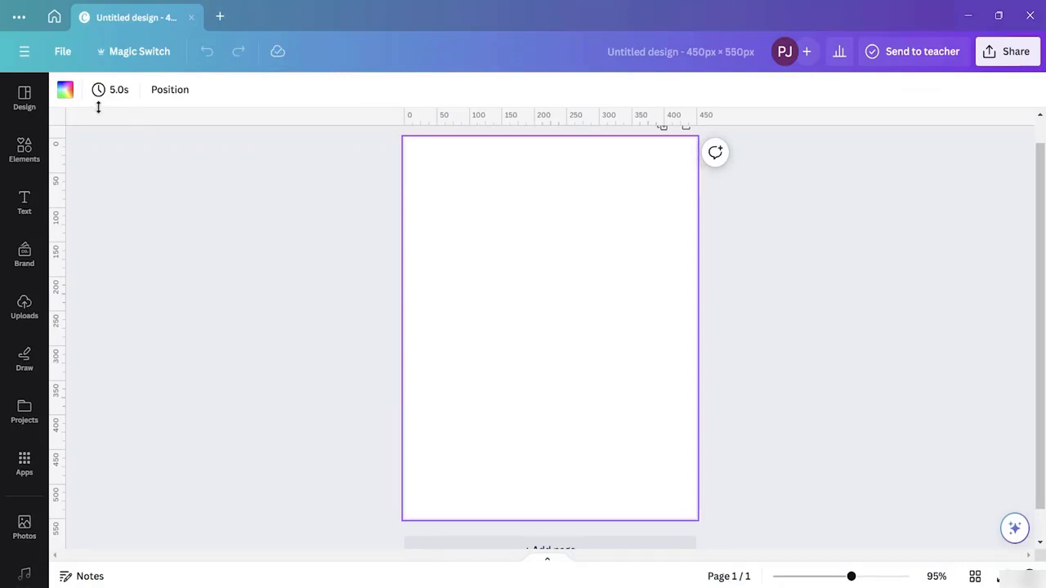
{"action": "left_click", "coordinate": [67, 92]}
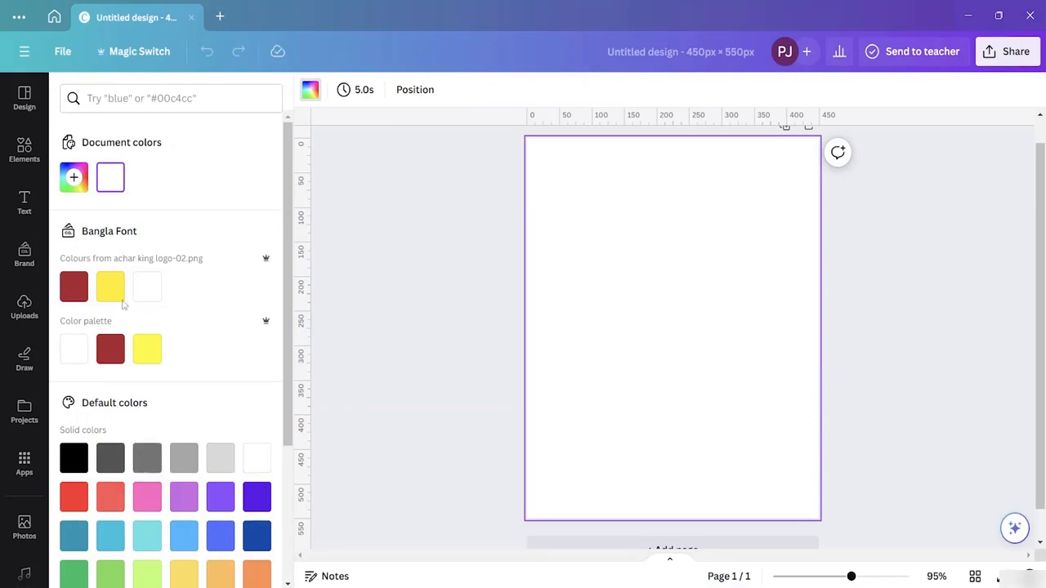
{"action": "scroll", "coordinate": [123, 304], "scroll_direction": "down", "scroll_amount": 3}
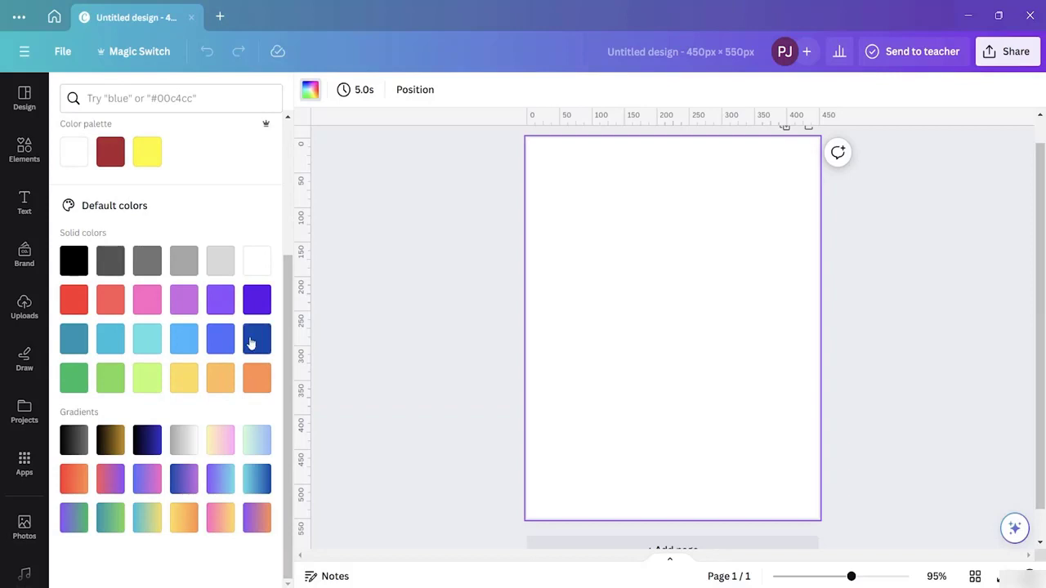
{"action": "scroll", "coordinate": [147, 504], "scroll_direction": "up", "scroll_amount": 3}
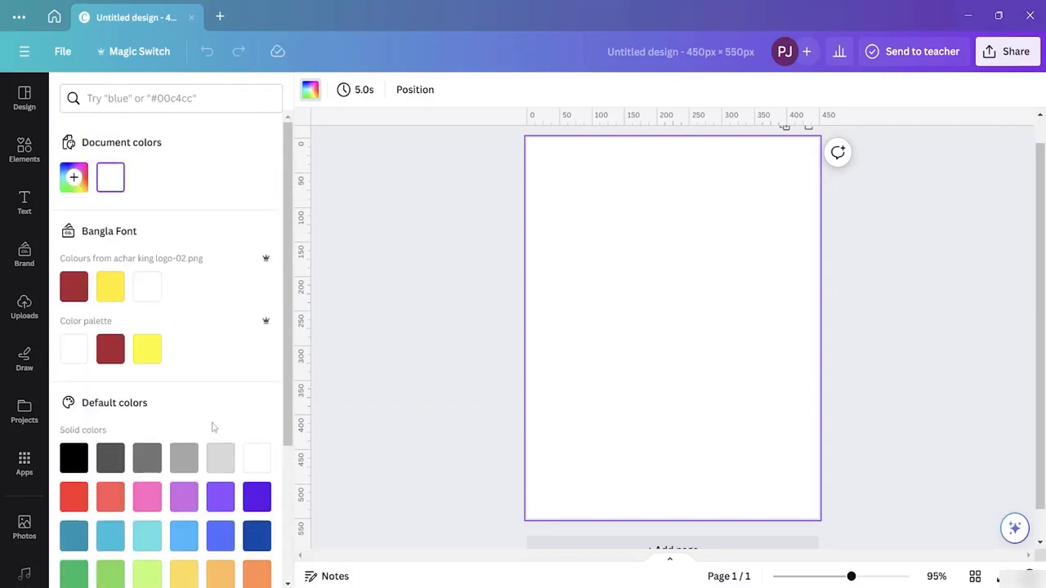
{"action": "left_click", "coordinate": [76, 456]}
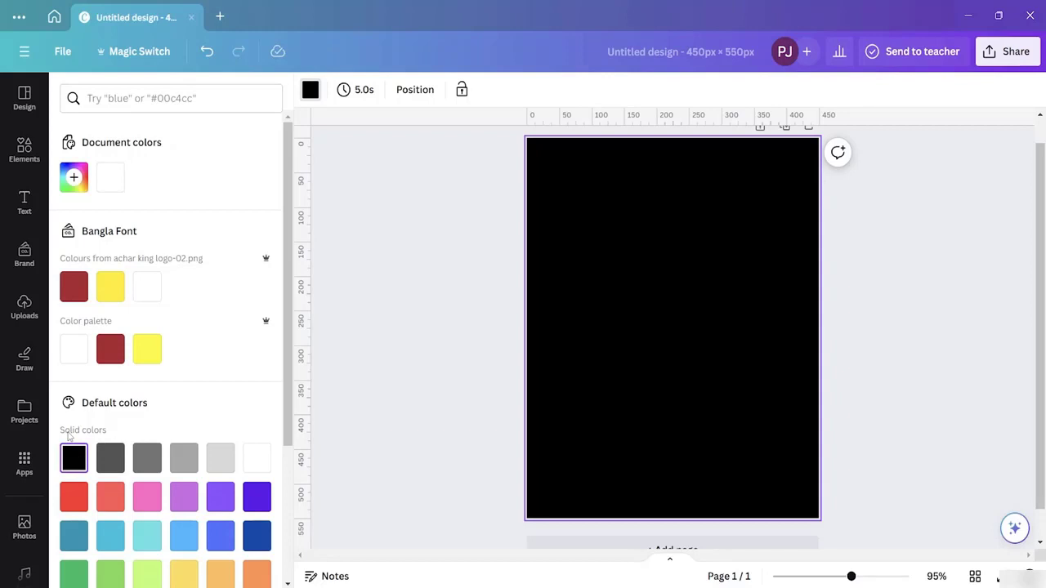
- Search the photo elements for "Statues"
{"action": "left_click", "coordinate": [26, 157]}
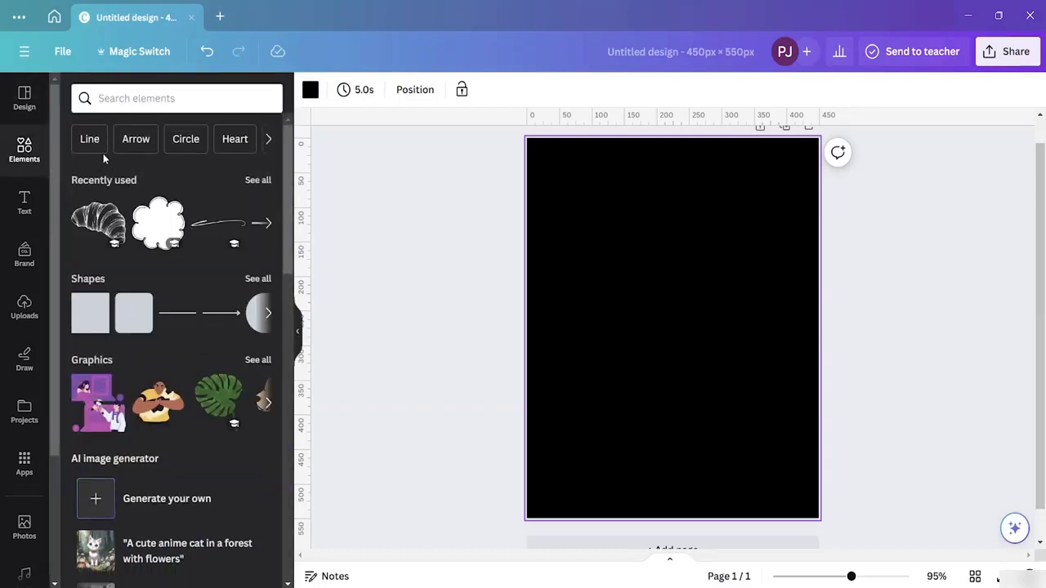
{"action": "left_click", "coordinate": [141, 98]}
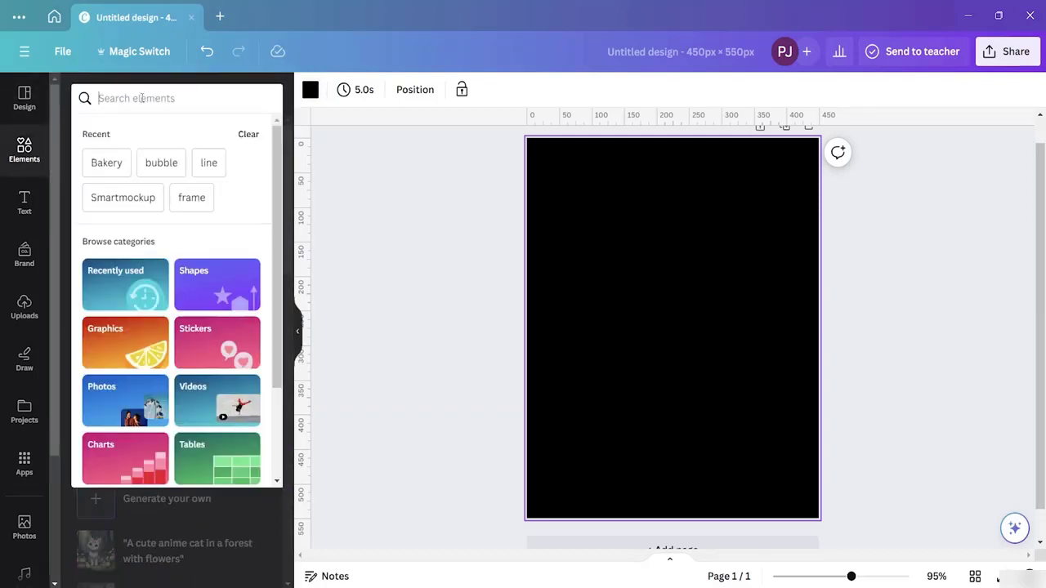
{"action": "left_click", "coordinate": [128, 407]}
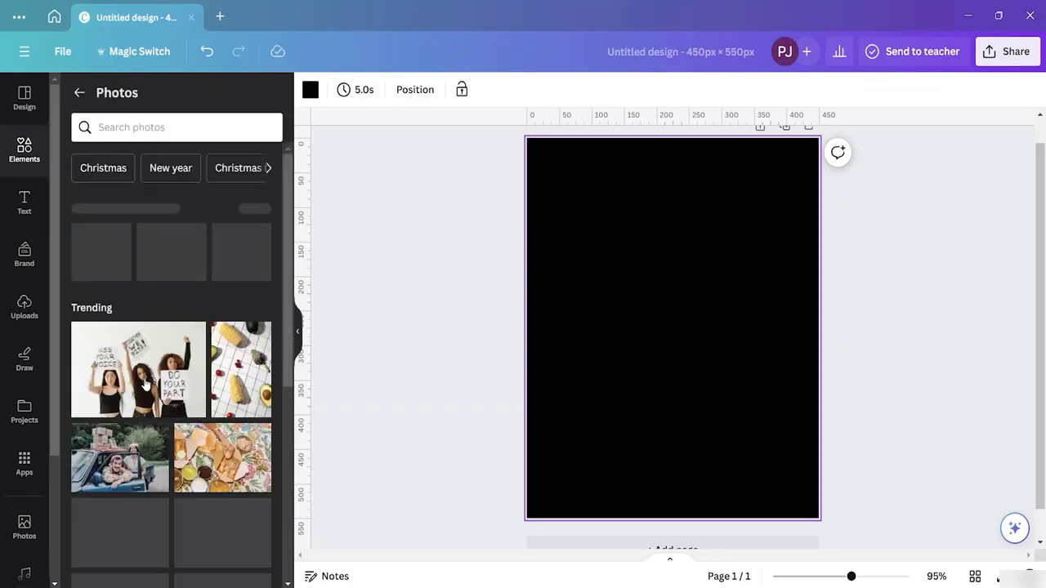
{"action": "left_click", "coordinate": [129, 128]}
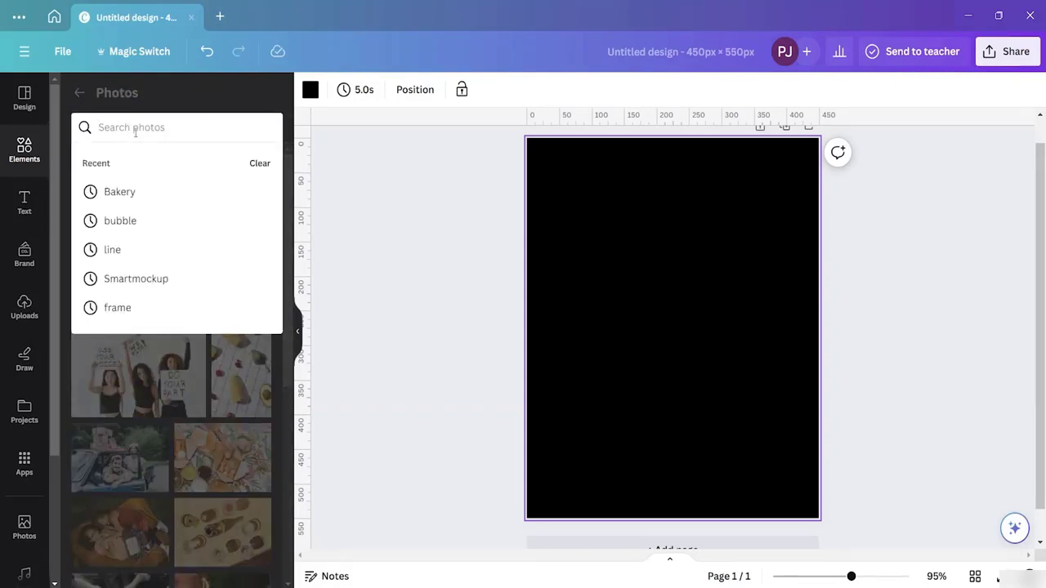
{"action": "type", "text": "St"}
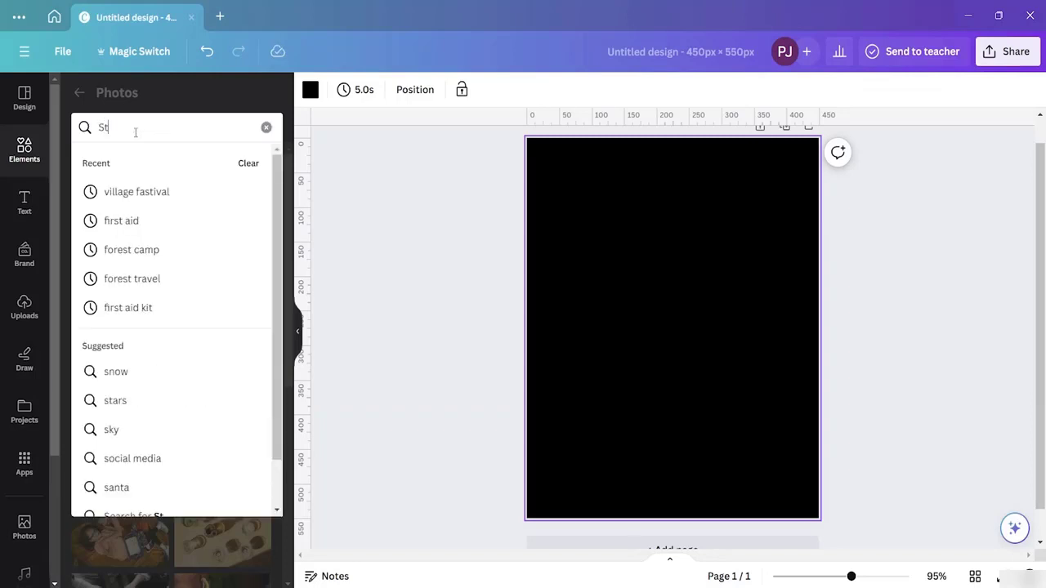
{"action": "type", "text": "atues"}
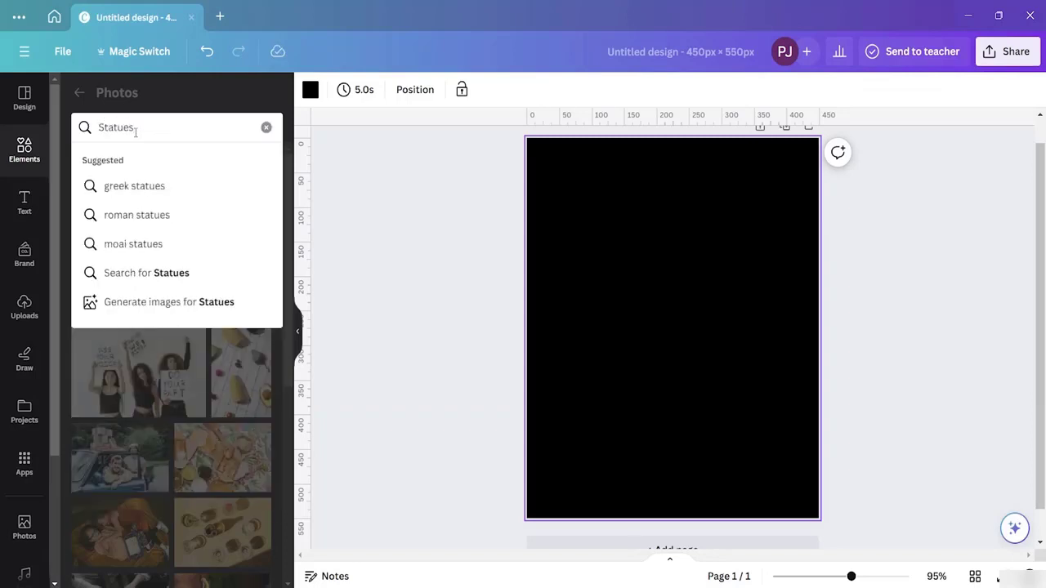
{"action": "key", "text": "Return"}
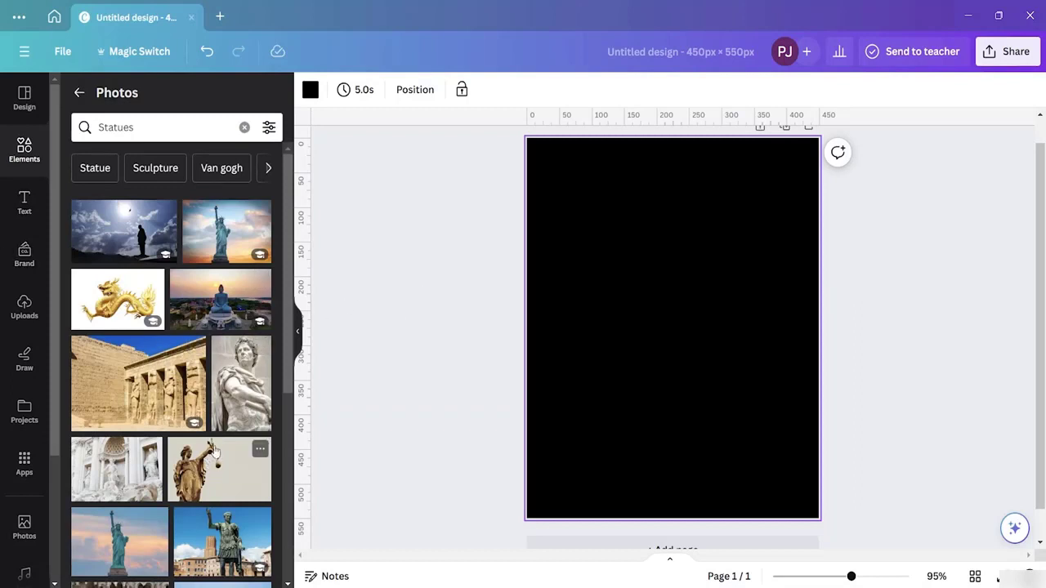
- Try the photo of the bronze statue pointing against a blue sky on the page and delete it again
{"action": "scroll", "coordinate": [176, 413], "scroll_direction": "down", "scroll_amount": 2}
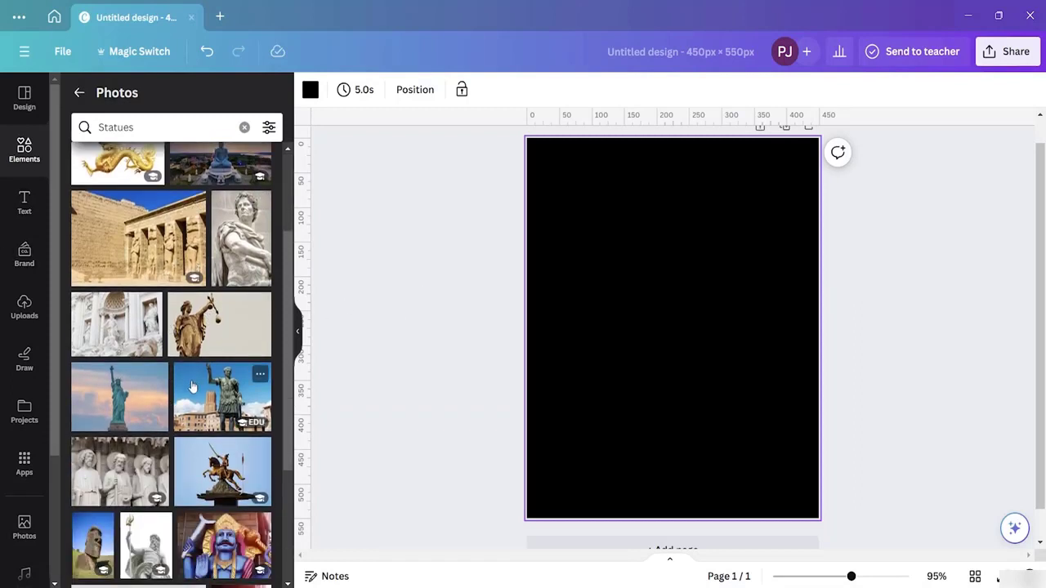
{"action": "scroll", "coordinate": [139, 398], "scroll_direction": "down", "scroll_amount": 10}
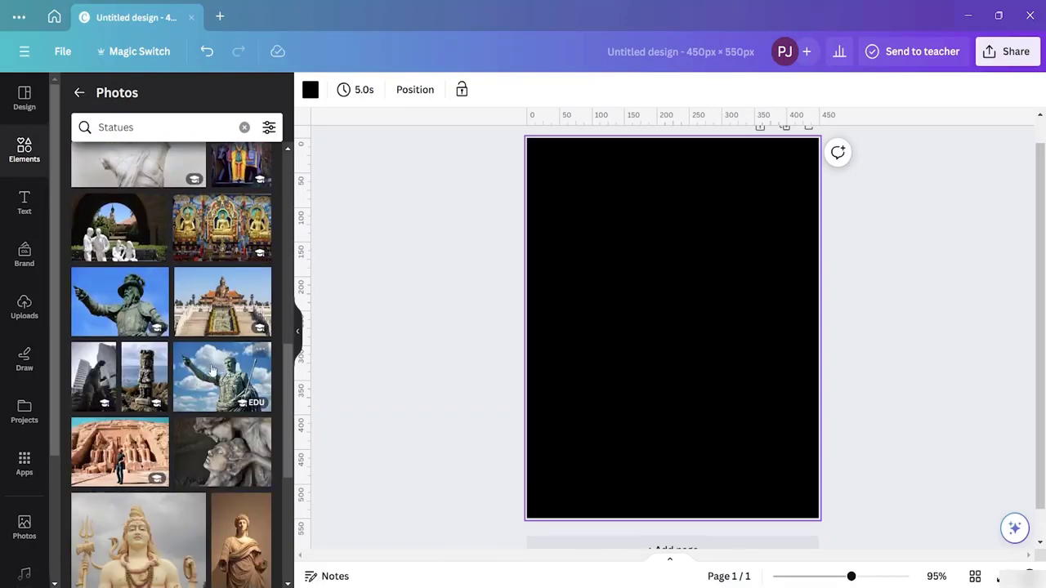
{"action": "scroll", "coordinate": [168, 382], "scroll_direction": "up", "scroll_amount": 2}
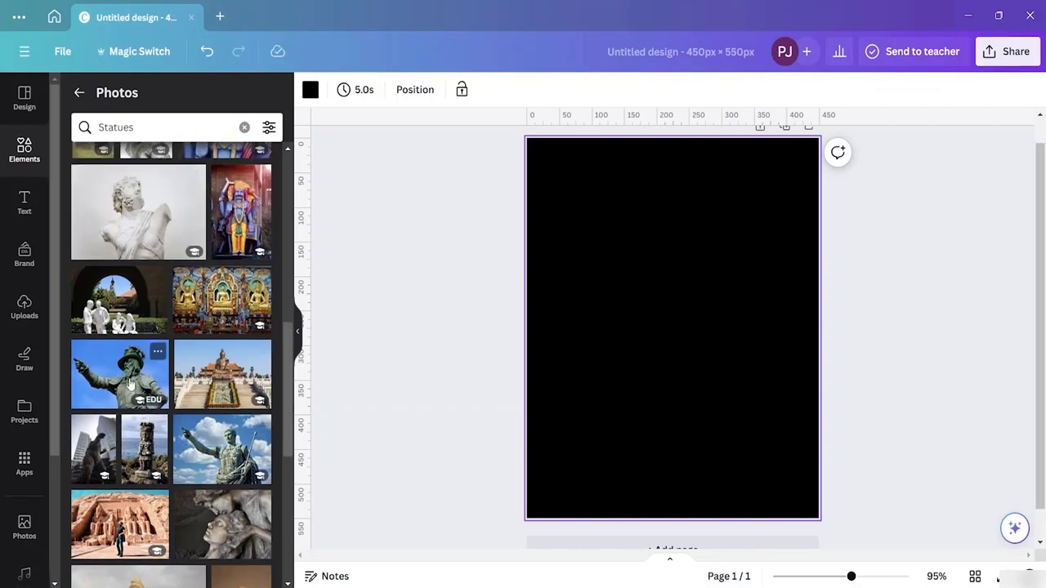
{"action": "left_click", "coordinate": [129, 384]}
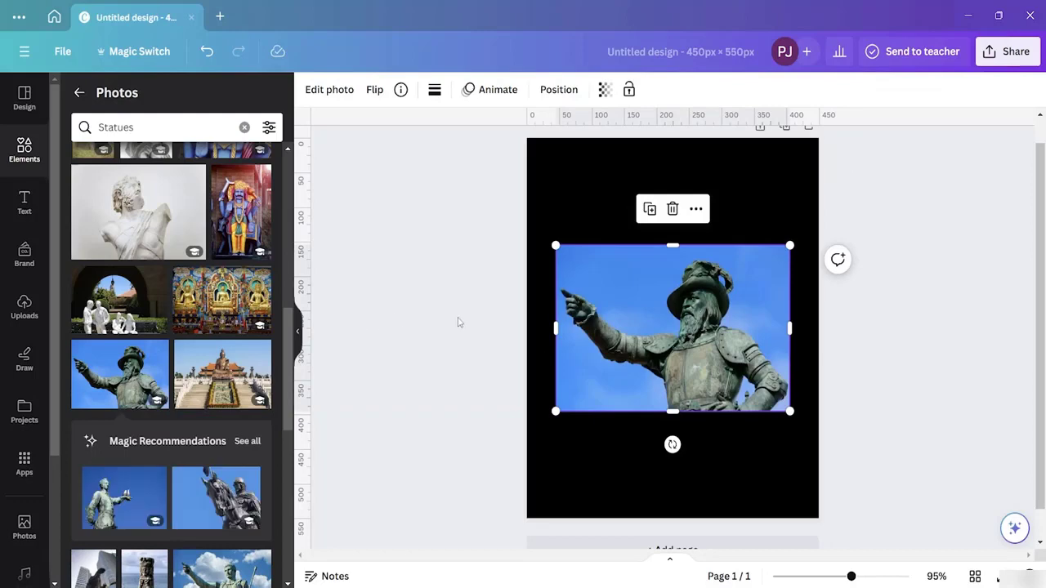
{"action": "scroll", "coordinate": [183, 246], "scroll_direction": "up", "scroll_amount": 2}
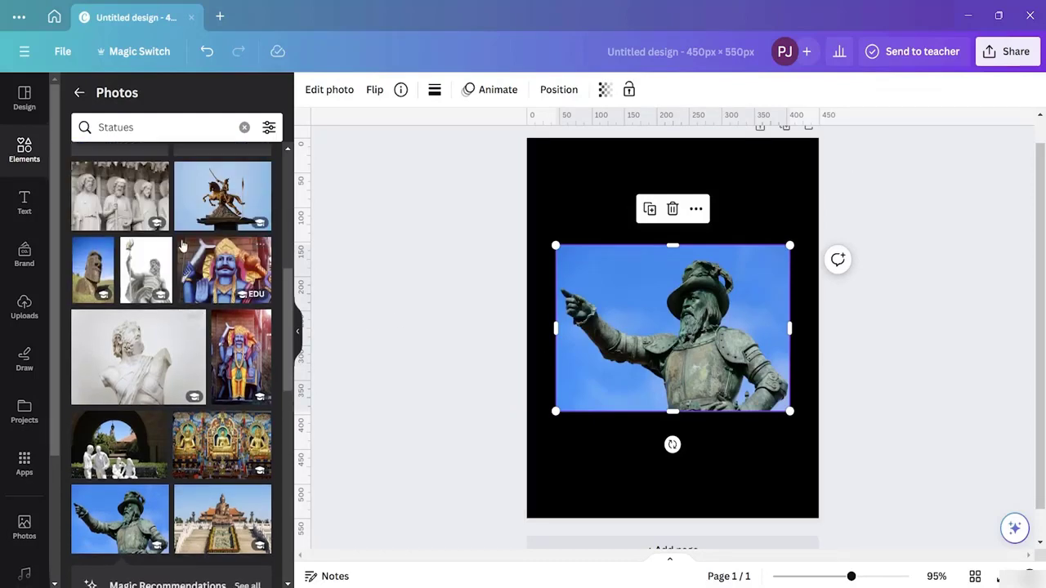
{"action": "scroll", "coordinate": [183, 247], "scroll_direction": "up", "scroll_amount": 3}
{"action": "scroll", "coordinate": [166, 329], "scroll_direction": "up", "scroll_amount": 3}
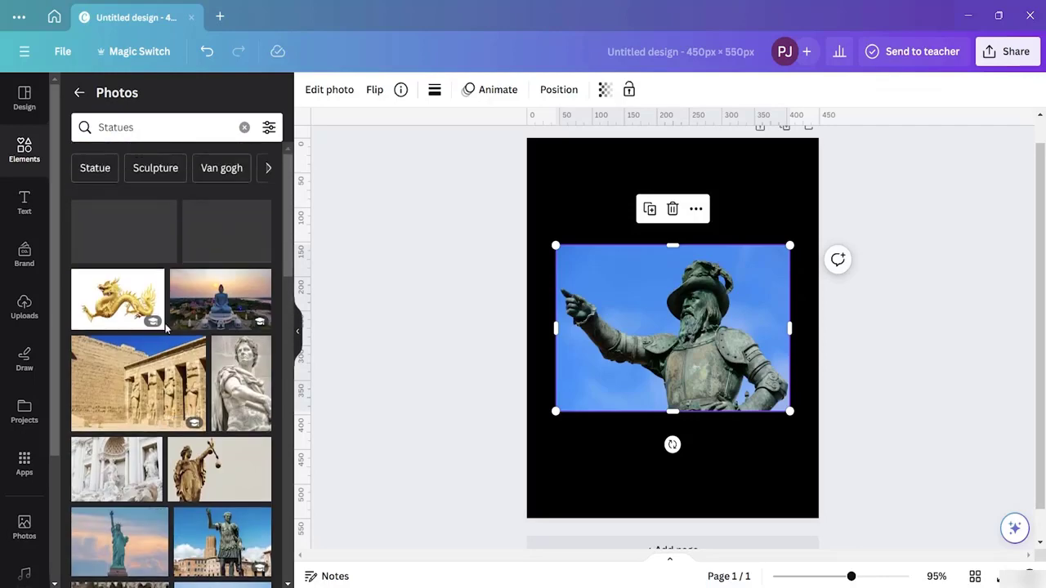
{"action": "left_click", "coordinate": [673, 209]}
- Add the photo of the marble statue with the laurel wreath and remove its background
{"action": "left_click", "coordinate": [257, 368]}
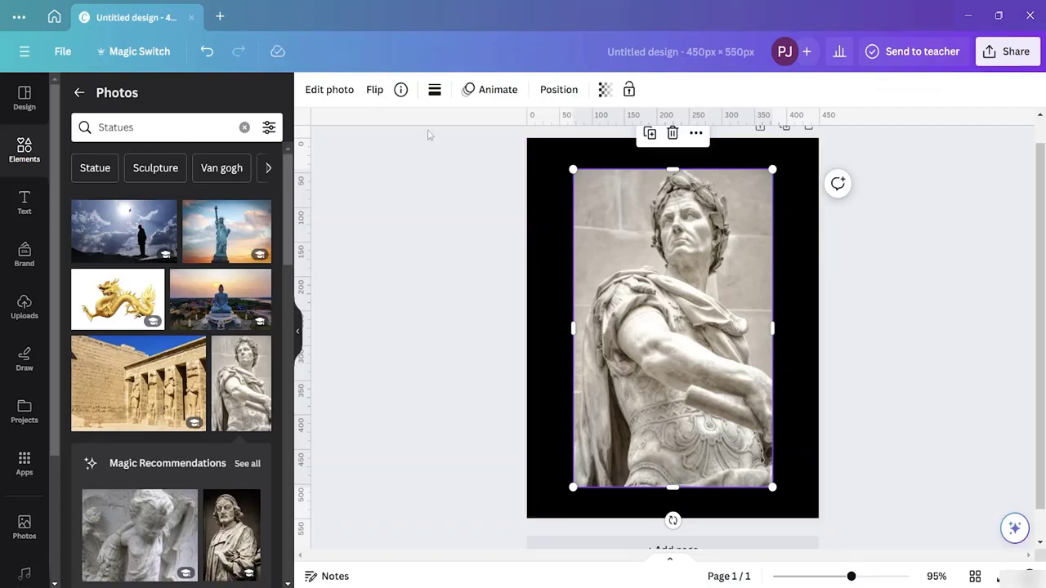
{"action": "left_click", "coordinate": [329, 90]}
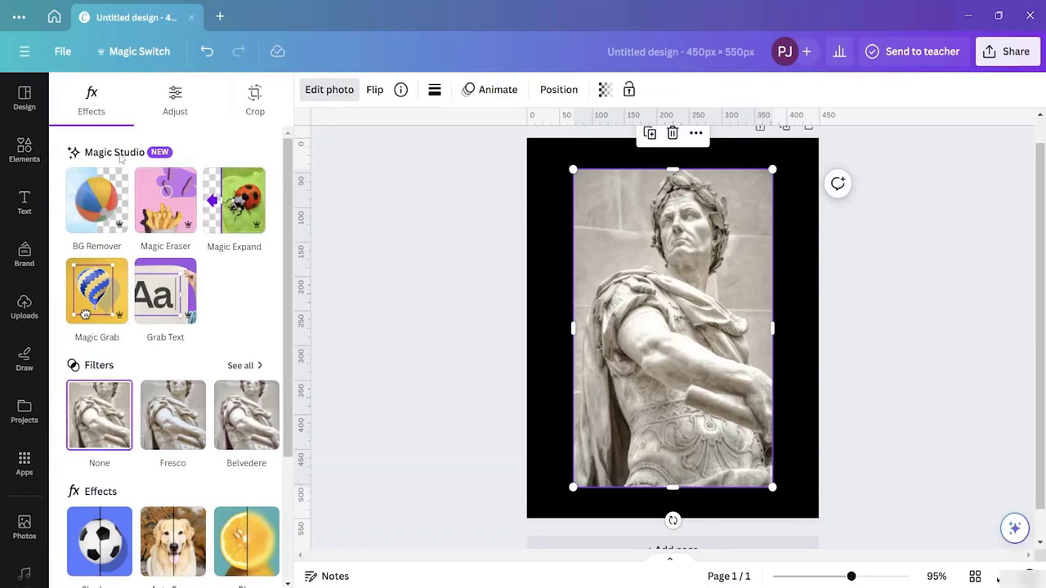
{"action": "left_click", "coordinate": [111, 218]}
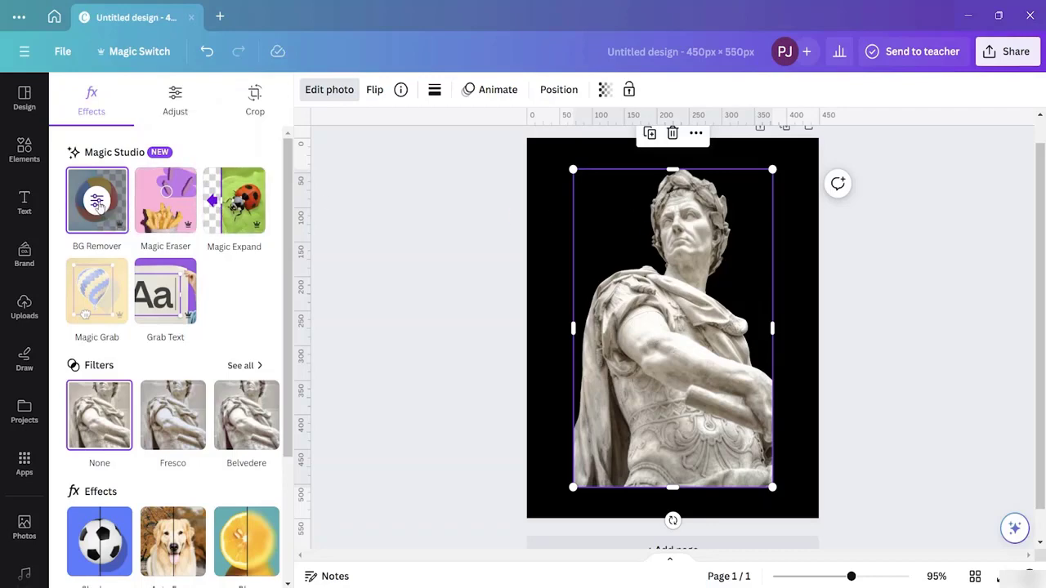
- Try the background remover's Erase and Restore brushes at size 10 on the statue, undo the strokes and leave the brush settings
{"action": "left_click", "coordinate": [96, 203]}
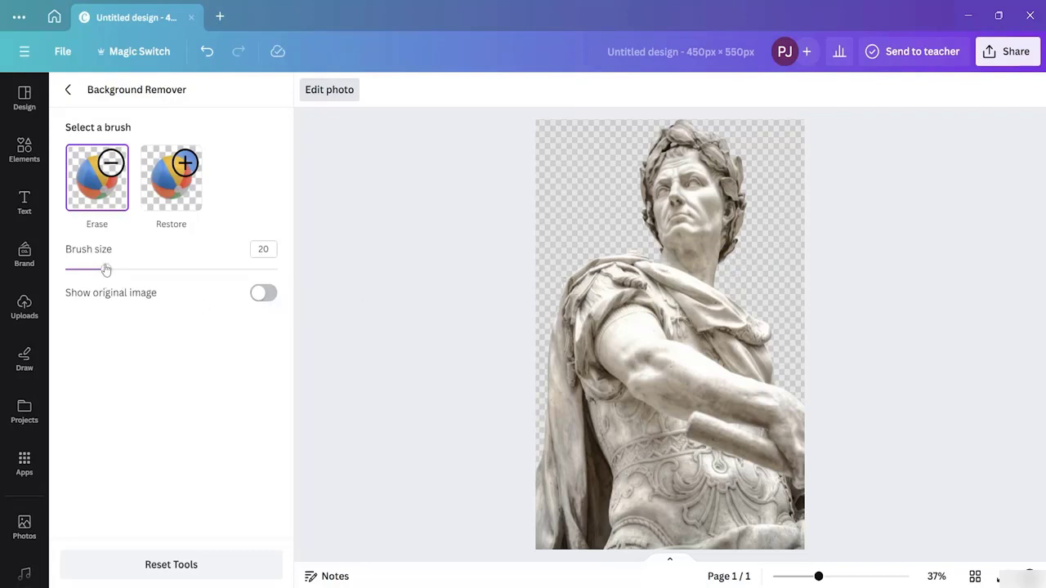
{"action": "left_click_drag", "start_coordinate": [105, 270], "coordinate": [84, 270]}
{"action": "left_click_drag", "start_coordinate": [546, 435], "coordinate": [535, 472]}
{"action": "key", "text": "ctrl+z"}
{"action": "key", "text": "ctrl+z"}
{"action": "left_click", "coordinate": [177, 204]}
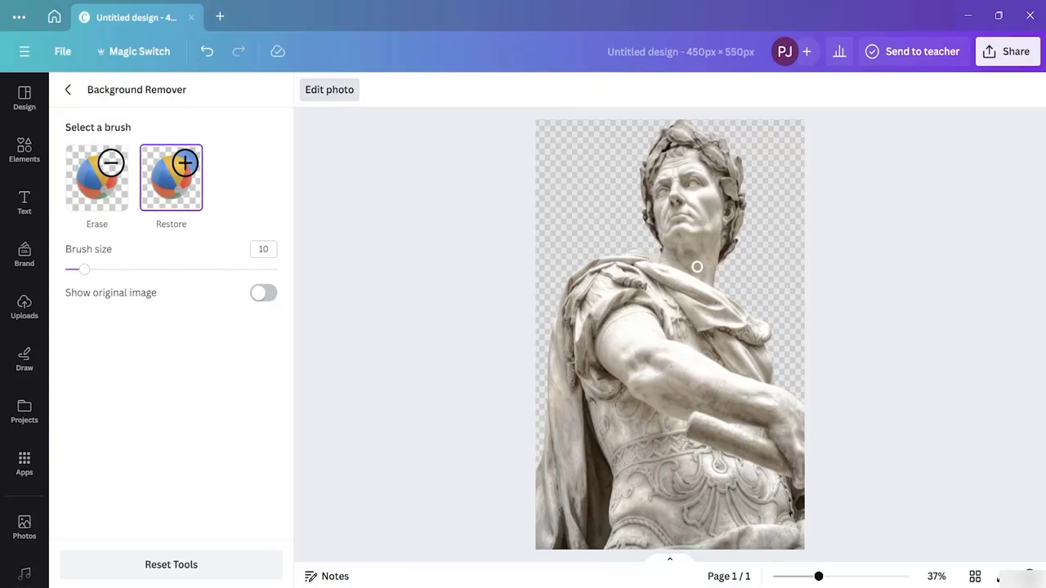
{"action": "key", "text": "ctrl+z"}
{"action": "left_click", "coordinate": [68, 90]}
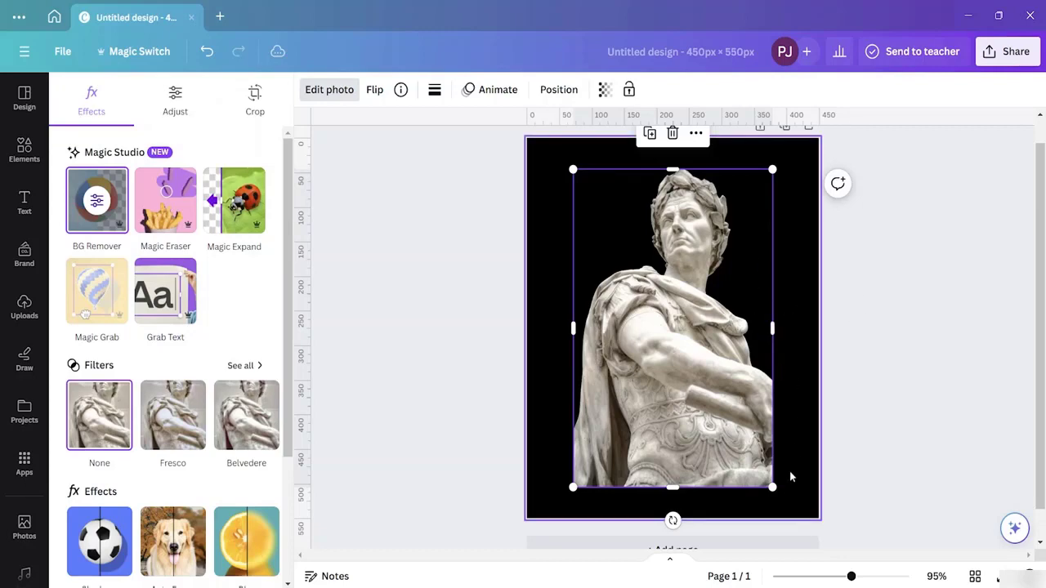
- Scale the statue cutout down to about 220 px wide and 350 px high and center it on the page
{"action": "left_click_drag", "start_coordinate": [773, 486], "coordinate": [661, 300]}
{"action": "key", "text": "ctrl+z"}
{"action": "left_click_drag", "start_coordinate": [623, 242], "coordinate": [671, 307]}
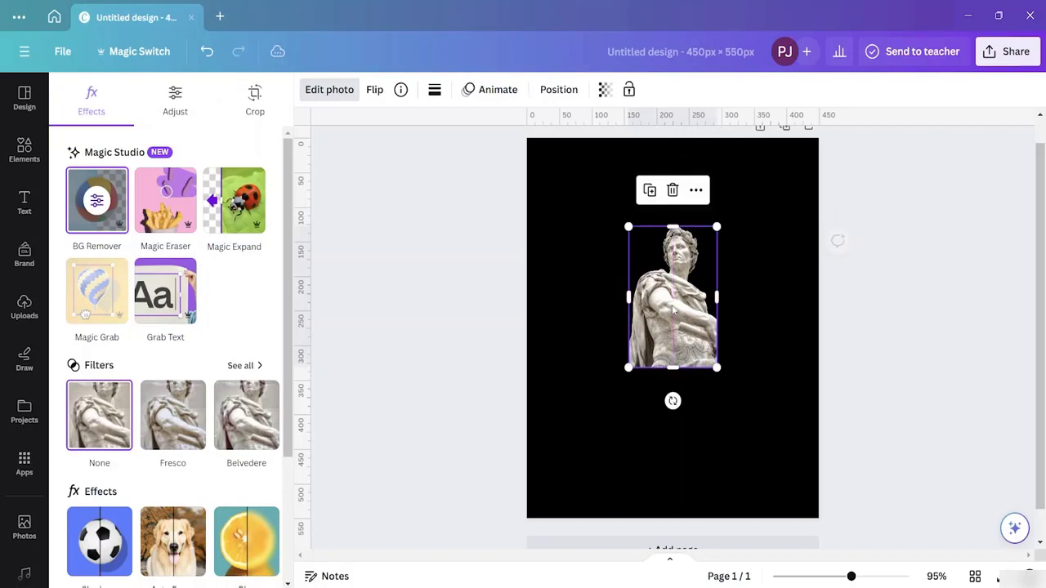
{"action": "left_click", "coordinate": [750, 303]}
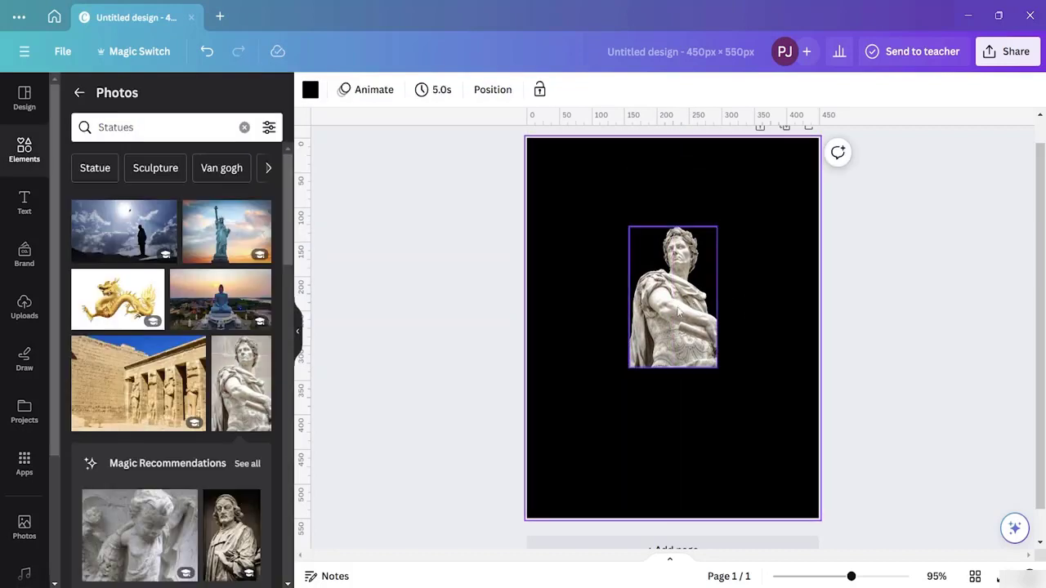
{"action": "left_click", "coordinate": [682, 306]}
{"action": "left_click", "coordinate": [742, 297]}
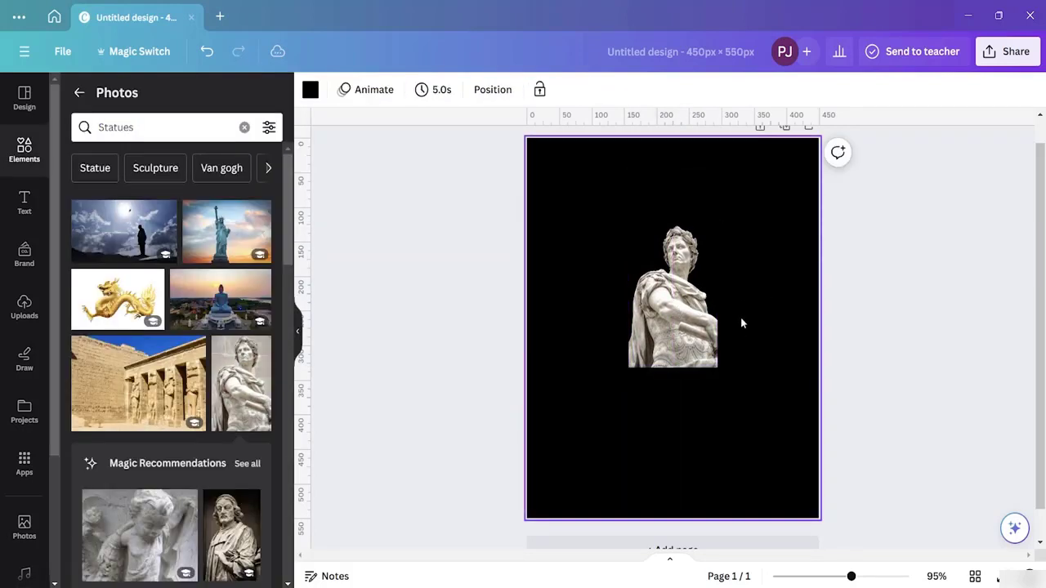
{"action": "left_click", "coordinate": [697, 334]}
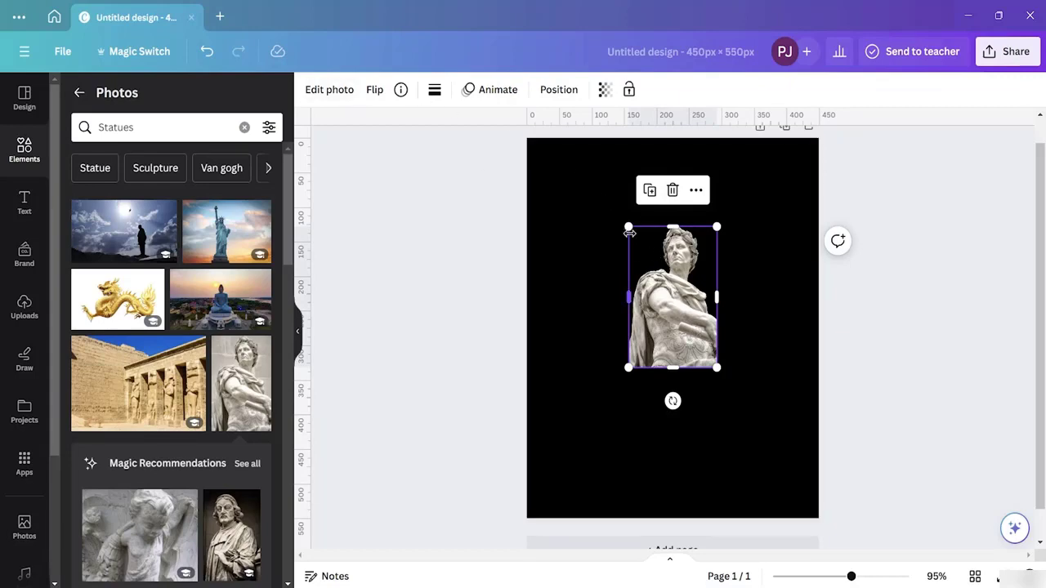
{"action": "left_click_drag", "start_coordinate": [628, 228], "coordinate": [592, 169]}
{"action": "left_click_drag", "start_coordinate": [717, 368], "coordinate": [735, 398]}
{"action": "left_click_drag", "start_coordinate": [693, 321], "coordinate": [697, 364]}
{"action": "left_click", "coordinate": [770, 320]}
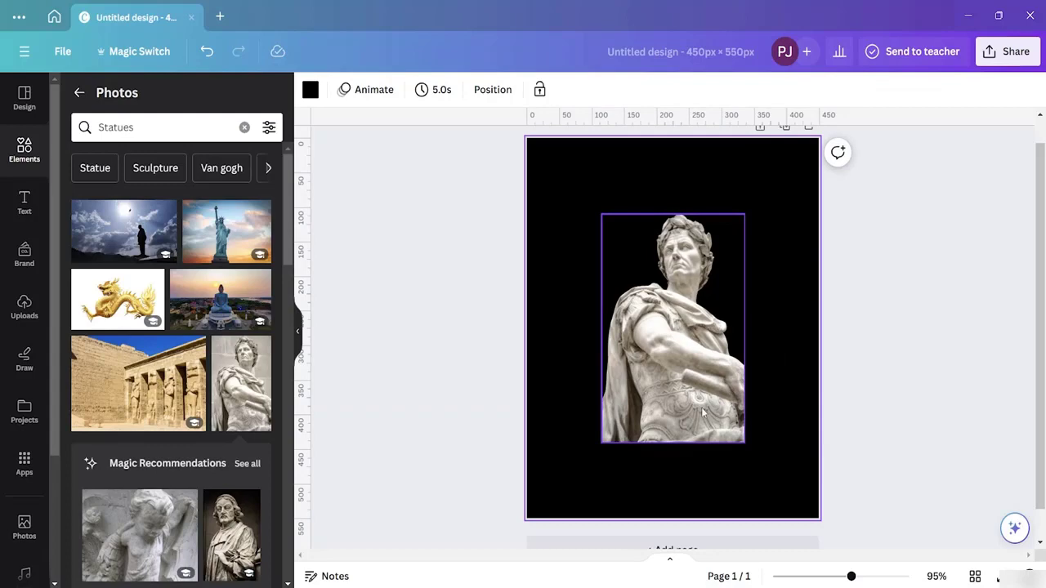
- Flip the statue cutout horizontally
{"action": "left_click", "coordinate": [675, 359]}
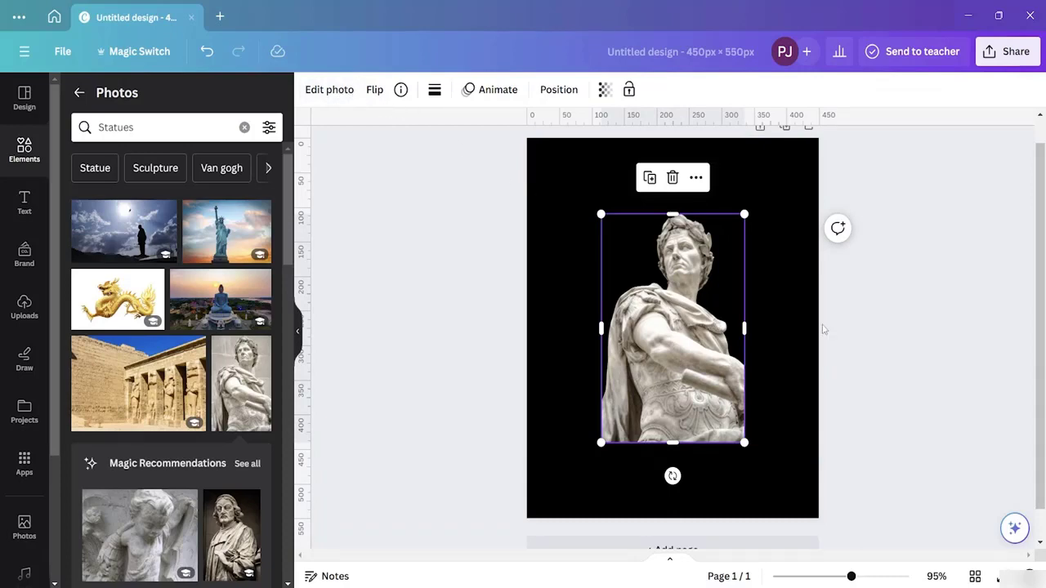
{"action": "left_click", "coordinate": [376, 92]}
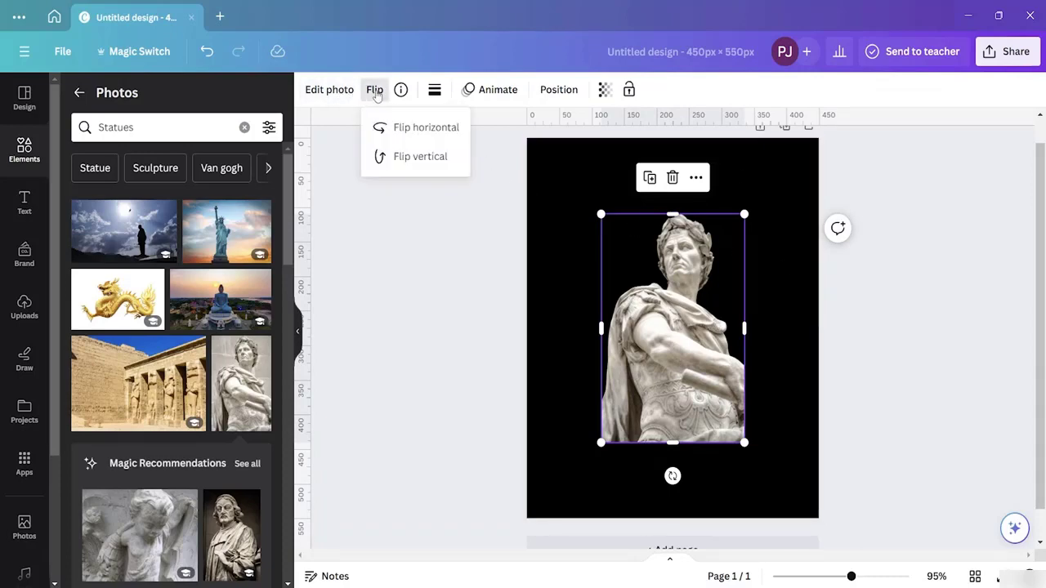
{"action": "left_click", "coordinate": [437, 128]}
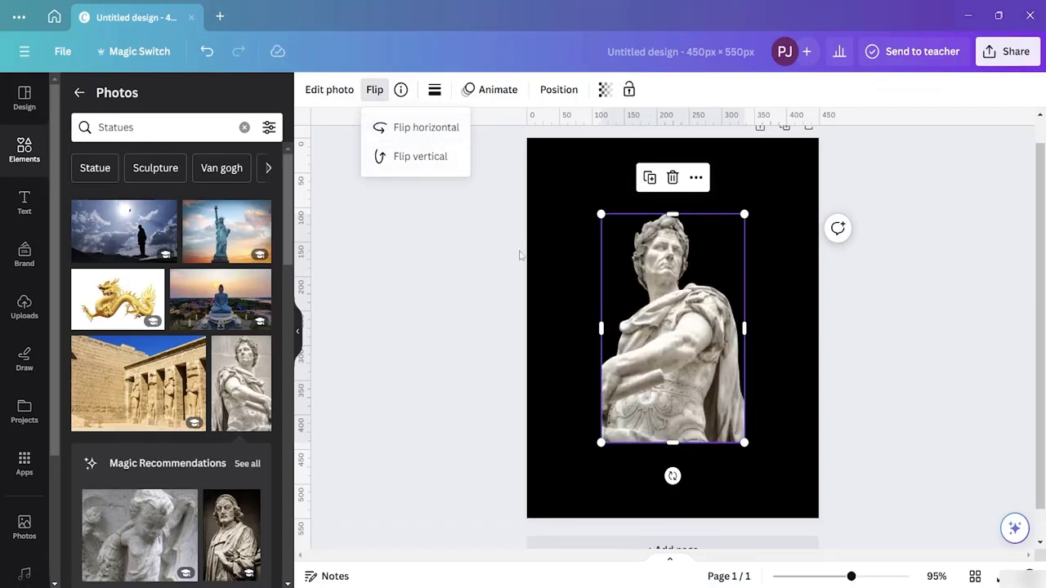
{"action": "left_click", "coordinate": [436, 90]}
{"action": "left_click", "coordinate": [377, 214]}
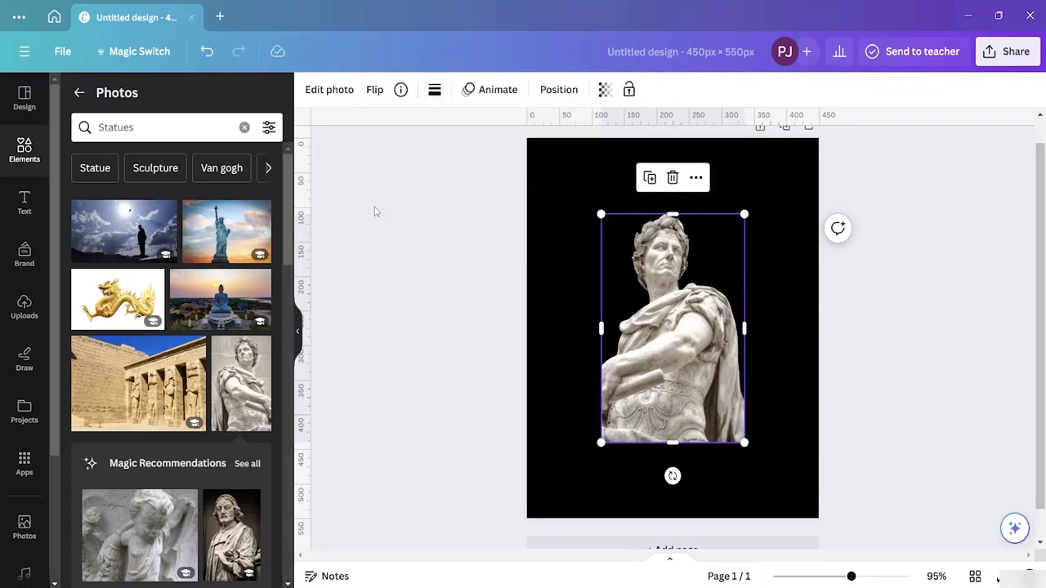
- Examine the full set of photo filters for the statue, from Natural and Warm through Vintage, Mono and Color Pop
{"action": "left_click", "coordinate": [332, 91]}
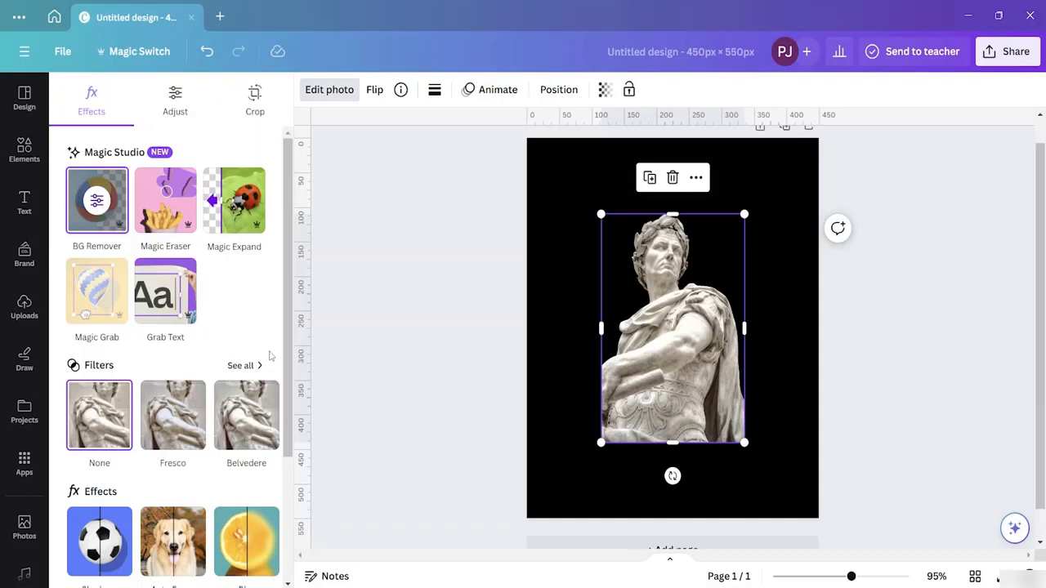
{"action": "scroll", "coordinate": [176, 417], "scroll_direction": "down", "scroll_amount": 1}
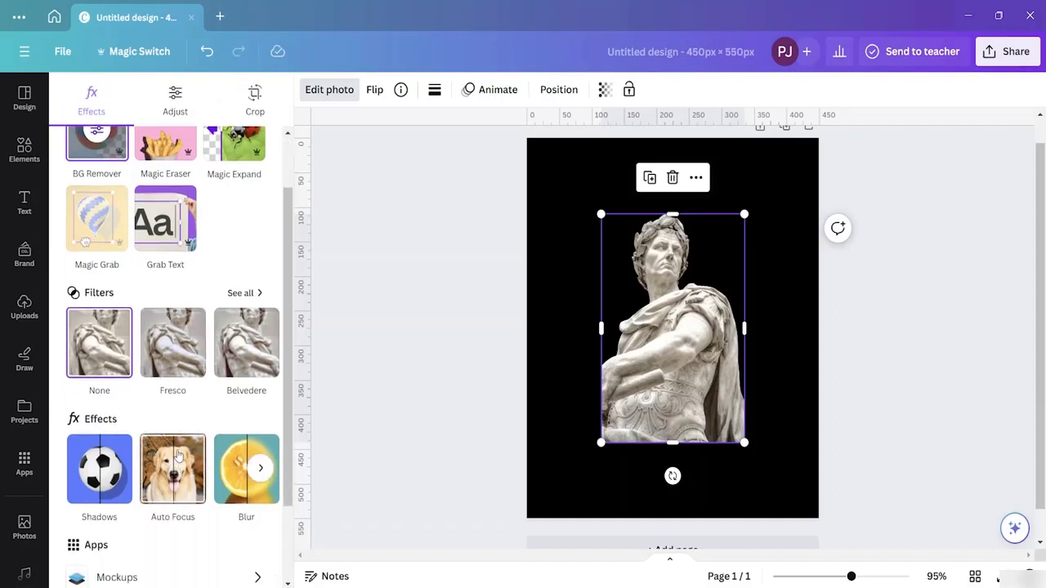
{"action": "left_click", "coordinate": [253, 293]}
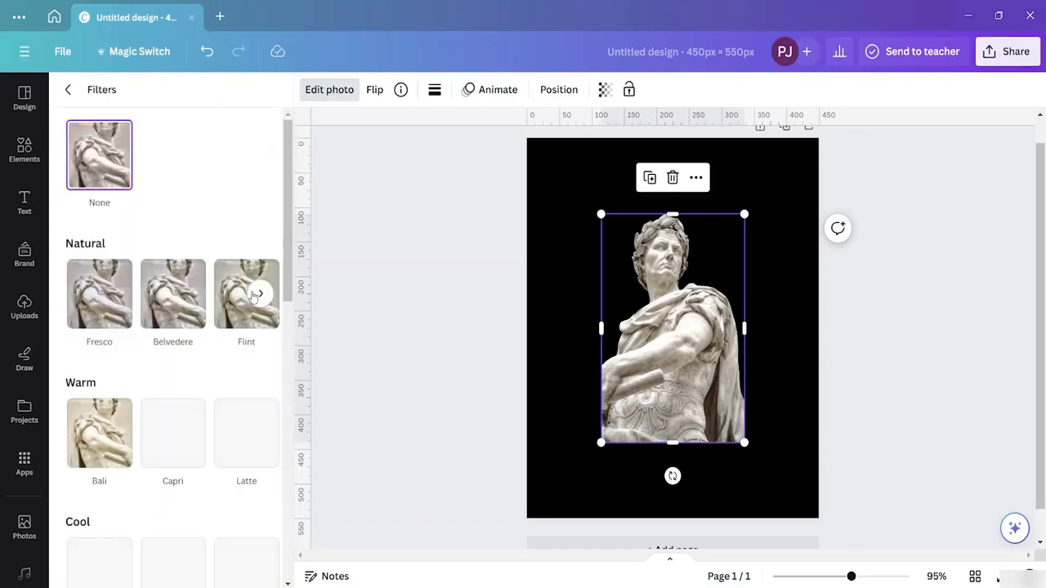
{"action": "scroll", "coordinate": [214, 351], "scroll_direction": "down", "scroll_amount": 3}
{"action": "scroll", "coordinate": [212, 351], "scroll_direction": "down", "scroll_amount": 5}
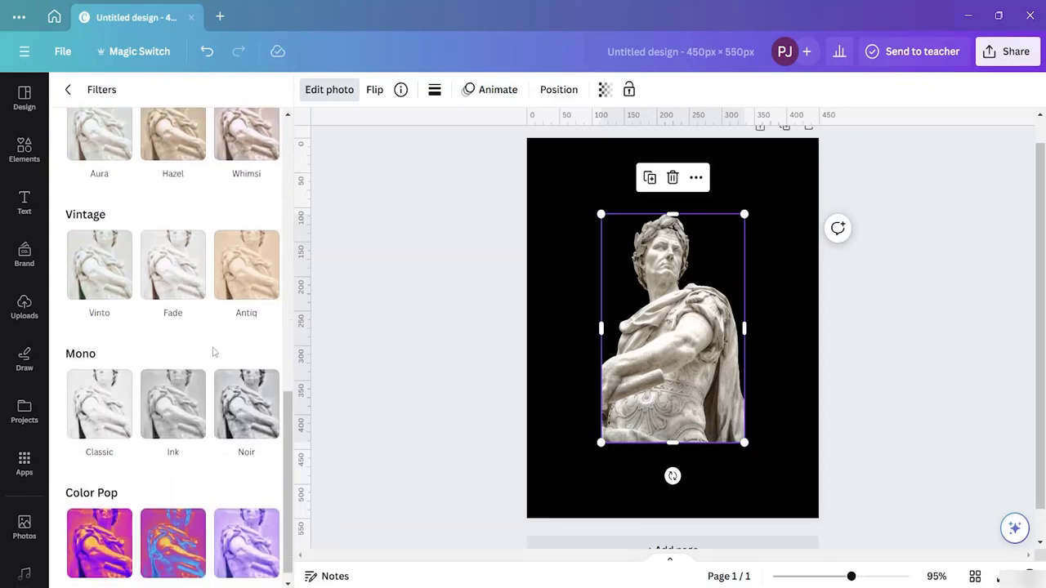
{"action": "scroll", "coordinate": [211, 347], "scroll_direction": "down", "scroll_amount": 1}
{"action": "mouse_move", "coordinate": [102, 254]}
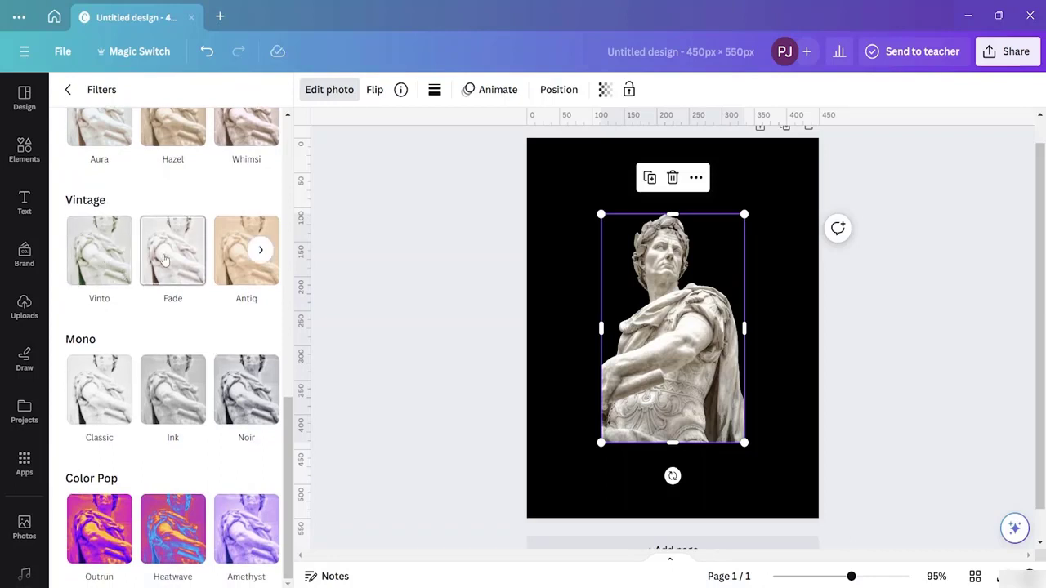
{"action": "left_click", "coordinate": [260, 251]}
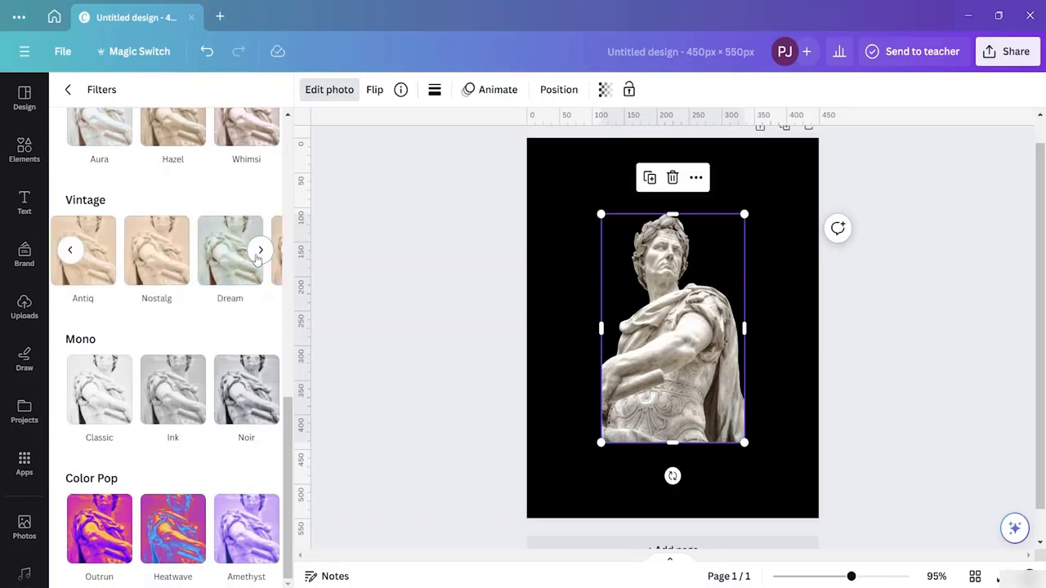
{"action": "left_click", "coordinate": [258, 255]}
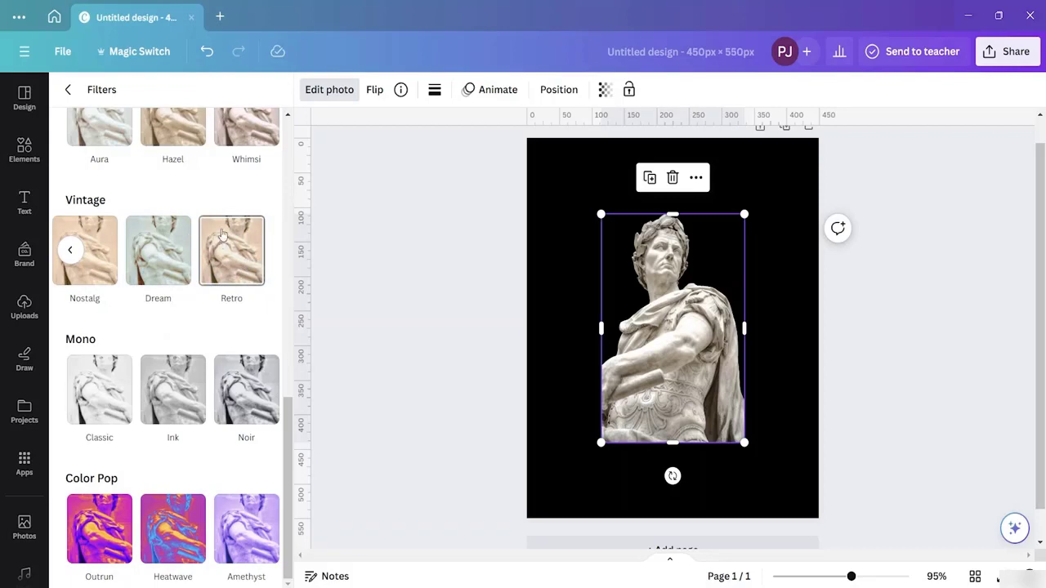
{"action": "scroll", "coordinate": [188, 229], "scroll_direction": "up", "scroll_amount": 3}
{"action": "scroll", "coordinate": [188, 225], "scroll_direction": "up", "scroll_amount": 4}
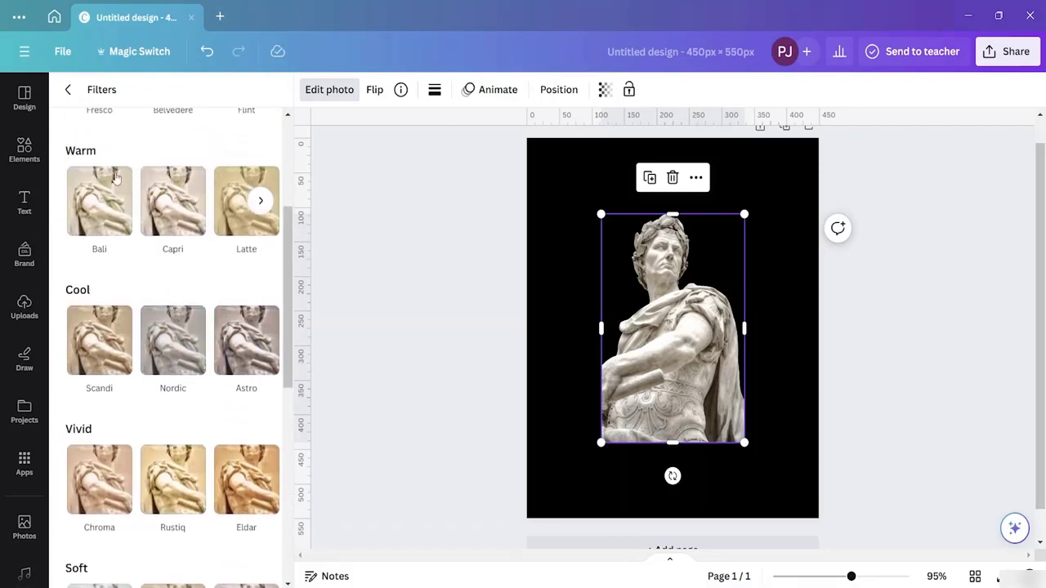
{"action": "scroll", "coordinate": [152, 188], "scroll_direction": "up", "scroll_amount": 5}
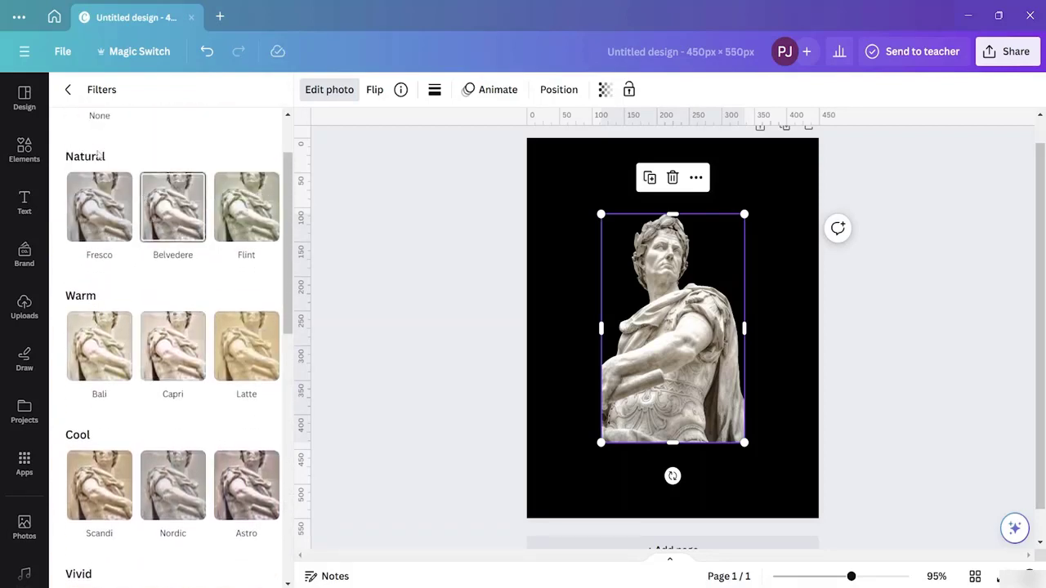
{"action": "scroll", "coordinate": [186, 295], "scroll_direction": "down", "scroll_amount": 3}
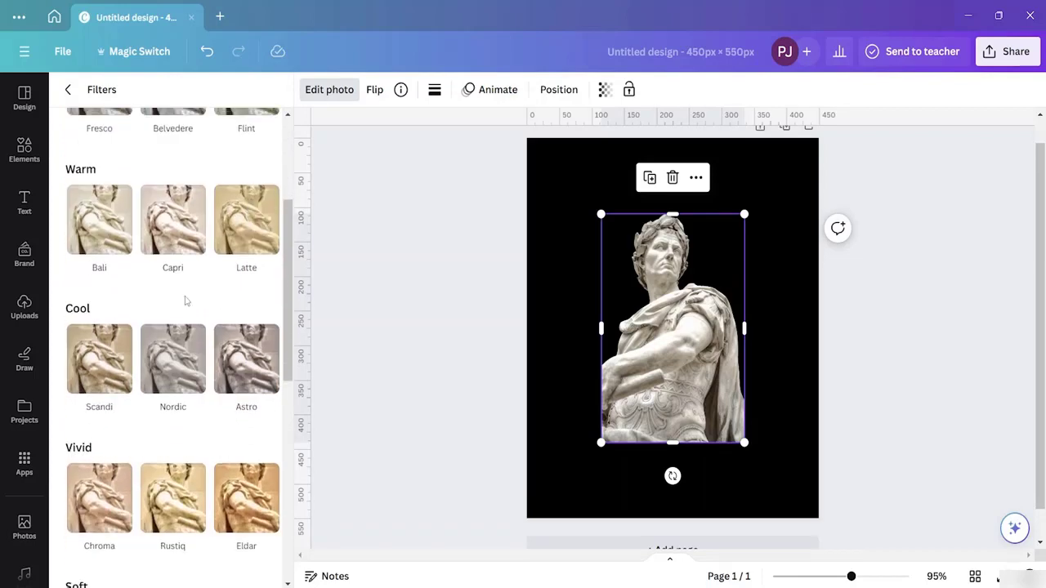
{"action": "scroll", "coordinate": [186, 299], "scroll_direction": "up", "scroll_amount": 3}
{"action": "scroll", "coordinate": [186, 301], "scroll_direction": "down", "scroll_amount": 5}
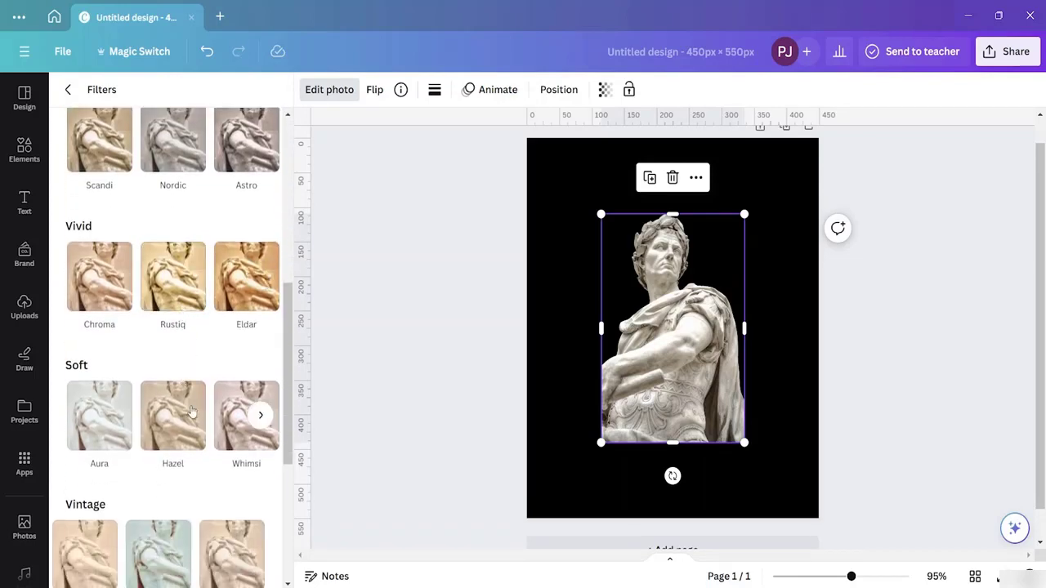
{"action": "scroll", "coordinate": [214, 471], "scroll_direction": "down", "scroll_amount": 5}
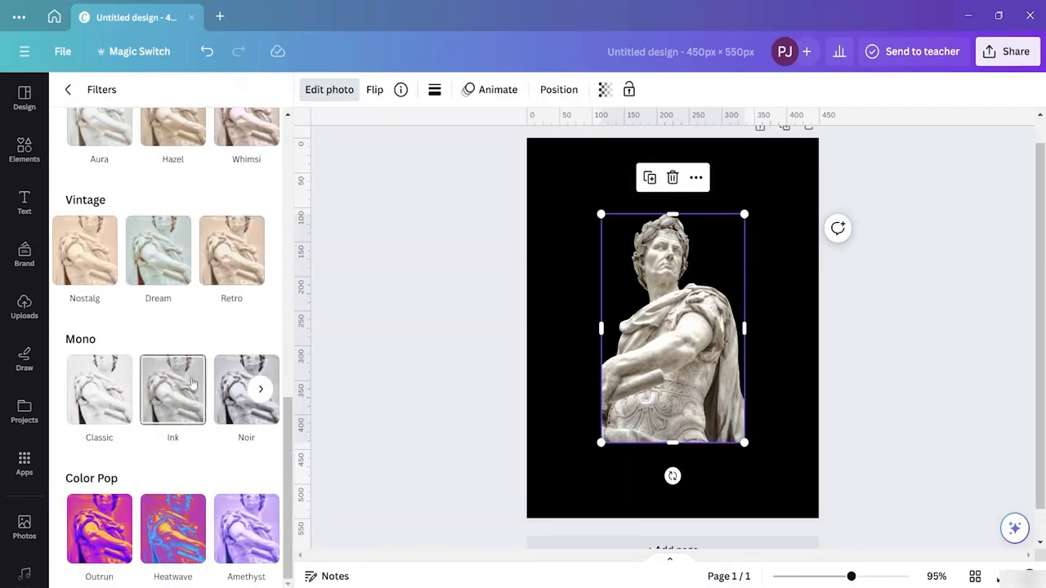
{"action": "scroll", "coordinate": [191, 322], "scroll_direction": "up", "scroll_amount": 2}
{"action": "scroll", "coordinate": [191, 321], "scroll_direction": "up", "scroll_amount": 1}
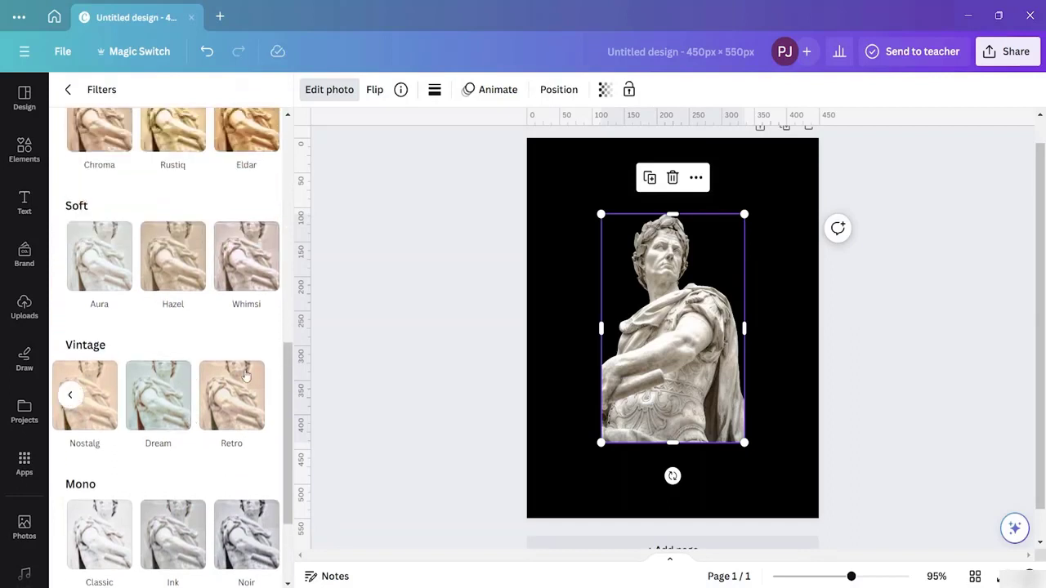
- Try the Fade filter from the Vintage group on the statue and replace it with Vinto at full intensity
{"action": "left_click", "coordinate": [66, 399]}
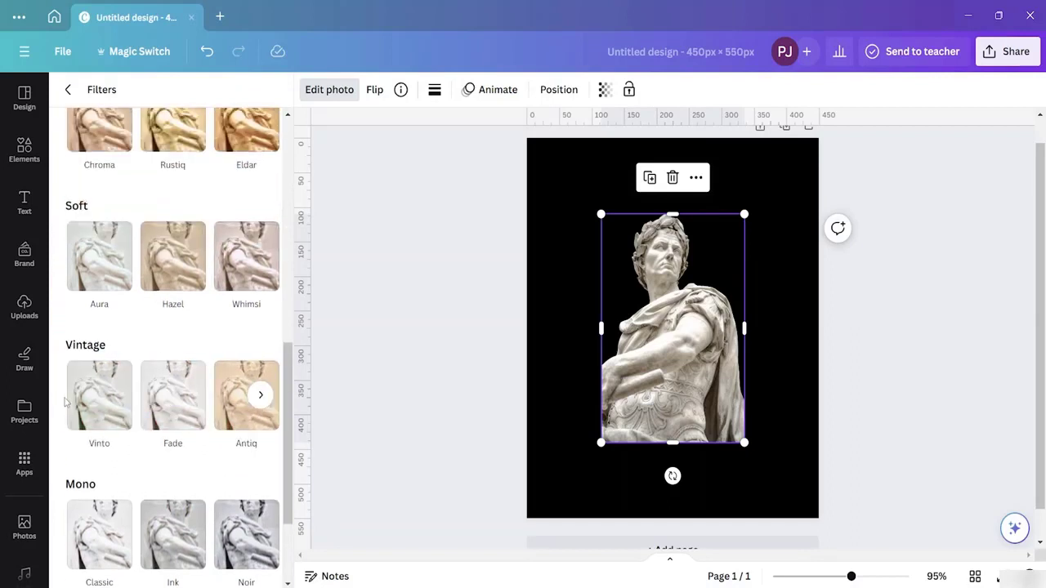
{"action": "left_click", "coordinate": [183, 421]}
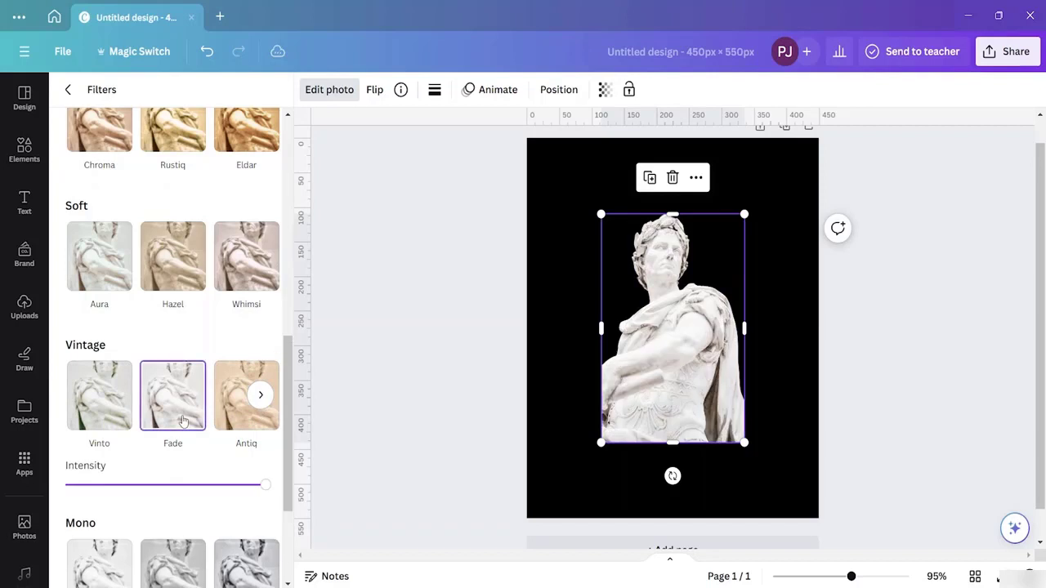
{"action": "left_click", "coordinate": [111, 387]}
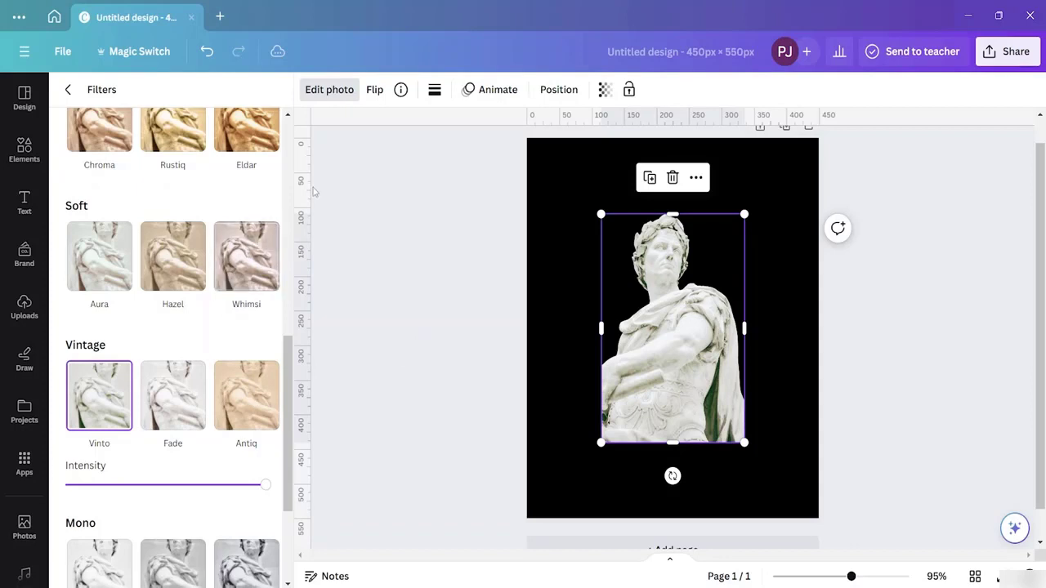
{"action": "scroll", "coordinate": [254, 213], "scroll_direction": "down", "scroll_amount": 3}
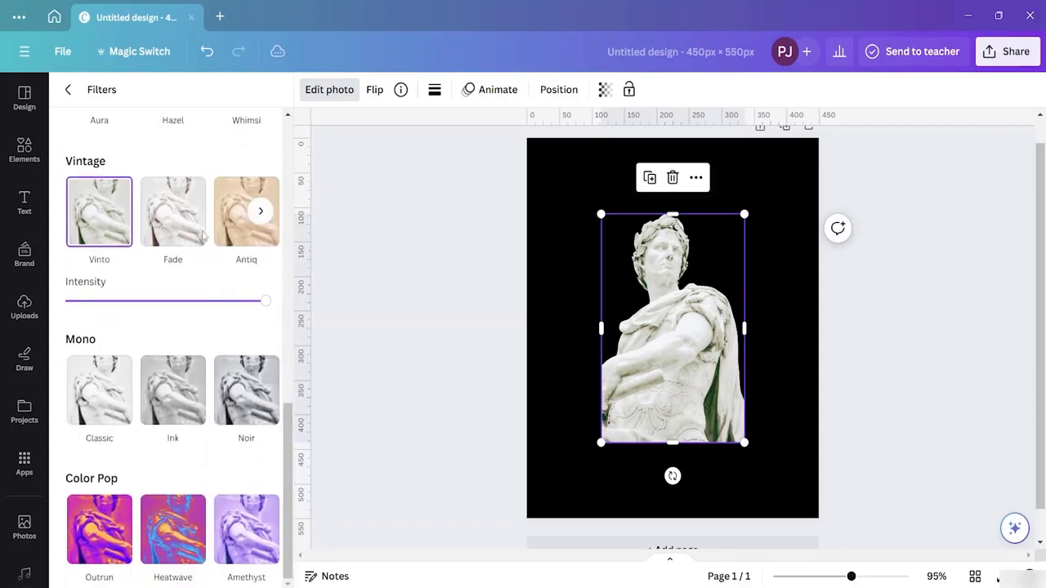
- Adjust the white balance of the whole statue image to temperature -20 and tint 12
{"action": "left_click", "coordinate": [68, 90]}
{"action": "left_click", "coordinate": [175, 110]}
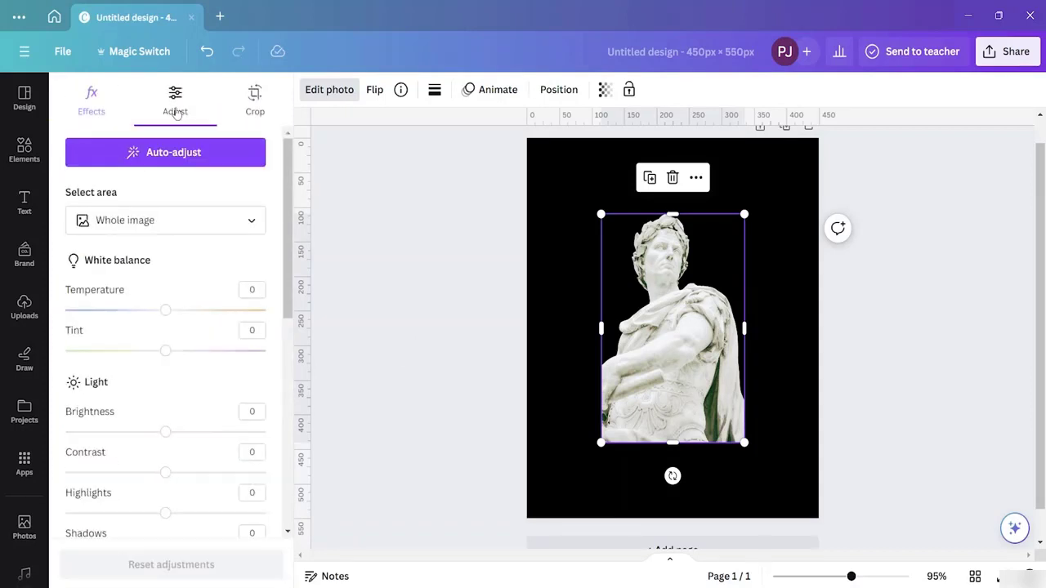
{"action": "left_click_drag", "start_coordinate": [166, 312], "coordinate": [146, 317]}
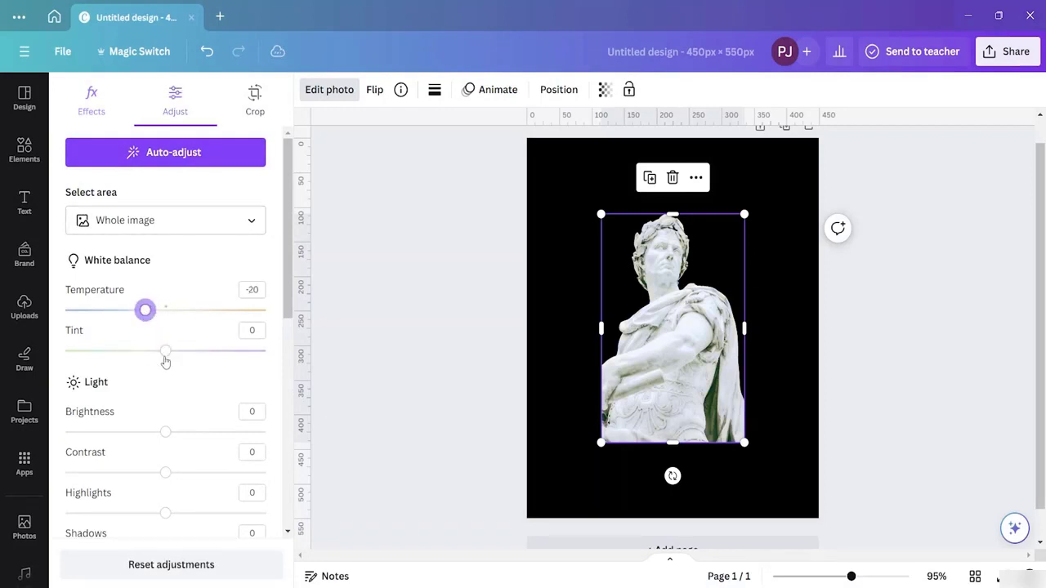
{"action": "left_click_drag", "start_coordinate": [166, 352], "coordinate": [177, 360]}
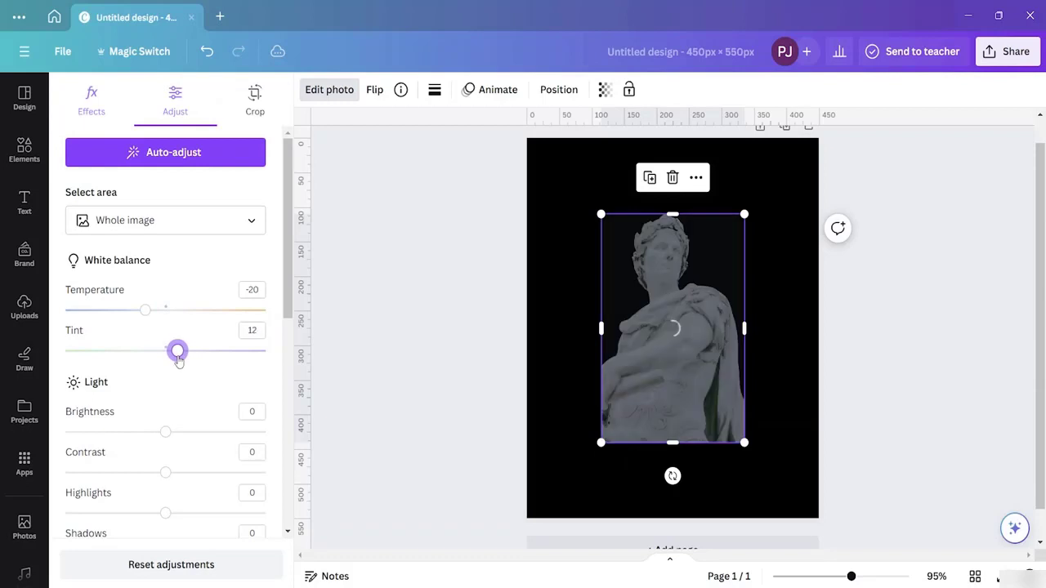
- Adjust the statue's light settings to brightness -14, contrast 7, highlights -20 and shadows 22
{"action": "mouse_move", "coordinate": [166, 433]}
{"action": "left_mouse_down"}
{"action": "mouse_move", "coordinate": [185, 431]}
{"action": "mouse_move", "coordinate": [154, 436]}
{"action": "left_mouse_up"}
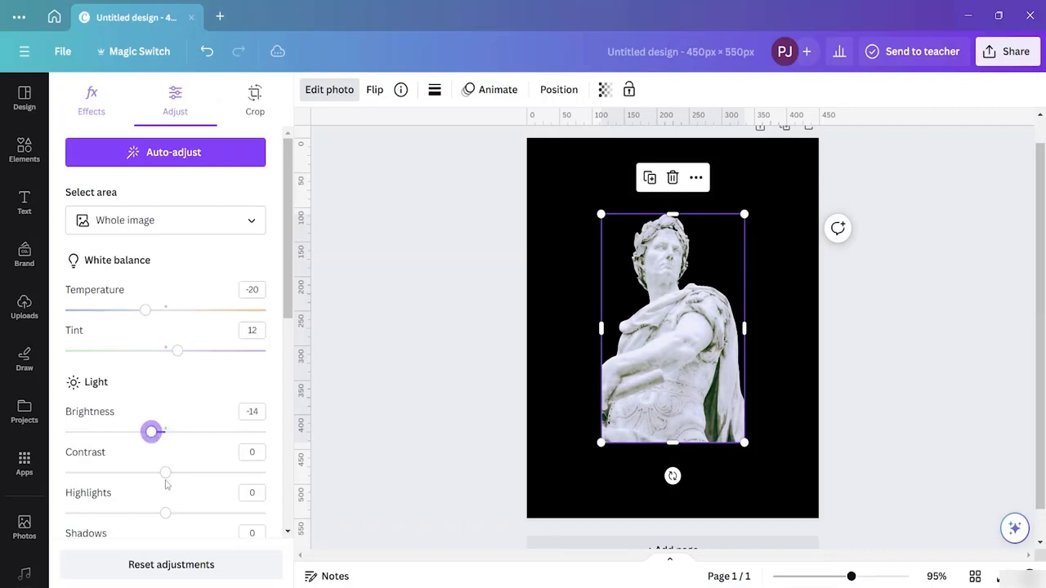
{"action": "left_click_drag", "start_coordinate": [163, 476], "coordinate": [172, 472]}
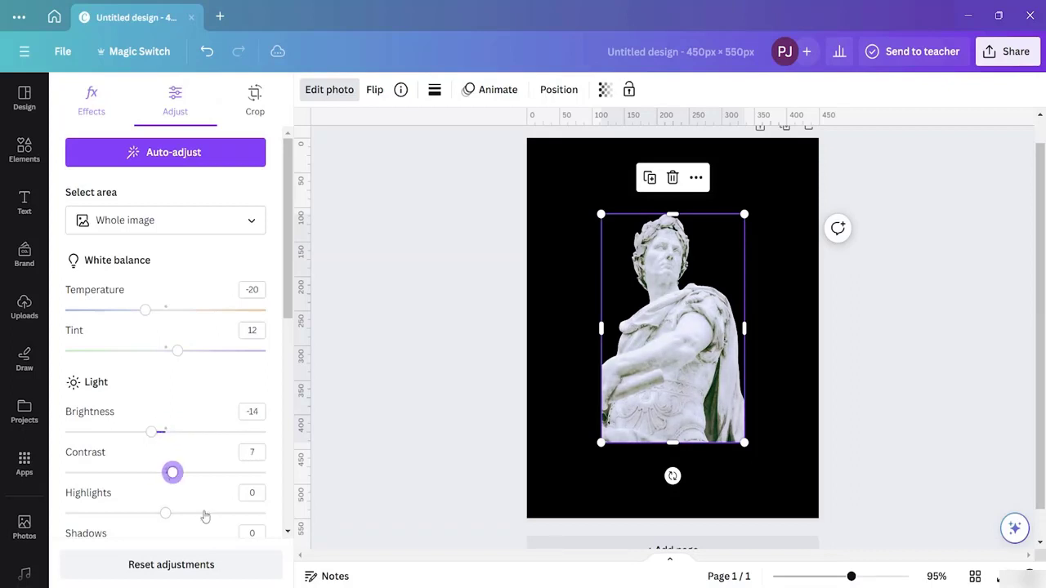
{"action": "scroll", "coordinate": [162, 537], "scroll_direction": "down", "scroll_amount": 4}
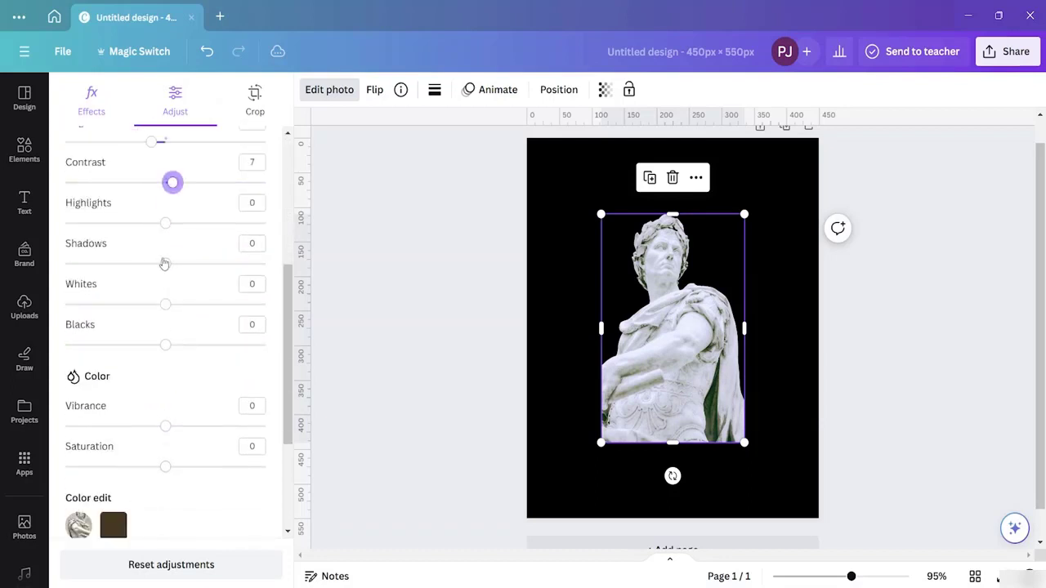
{"action": "left_click_drag", "start_coordinate": [165, 223], "coordinate": [145, 223]}
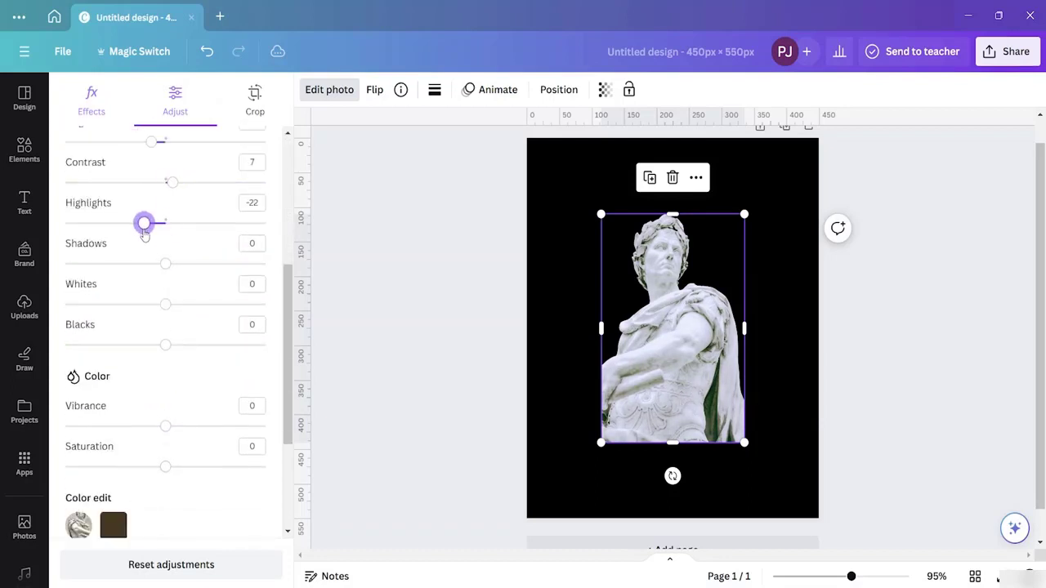
{"action": "left_click_drag", "start_coordinate": [165, 264], "coordinate": [187, 264]}
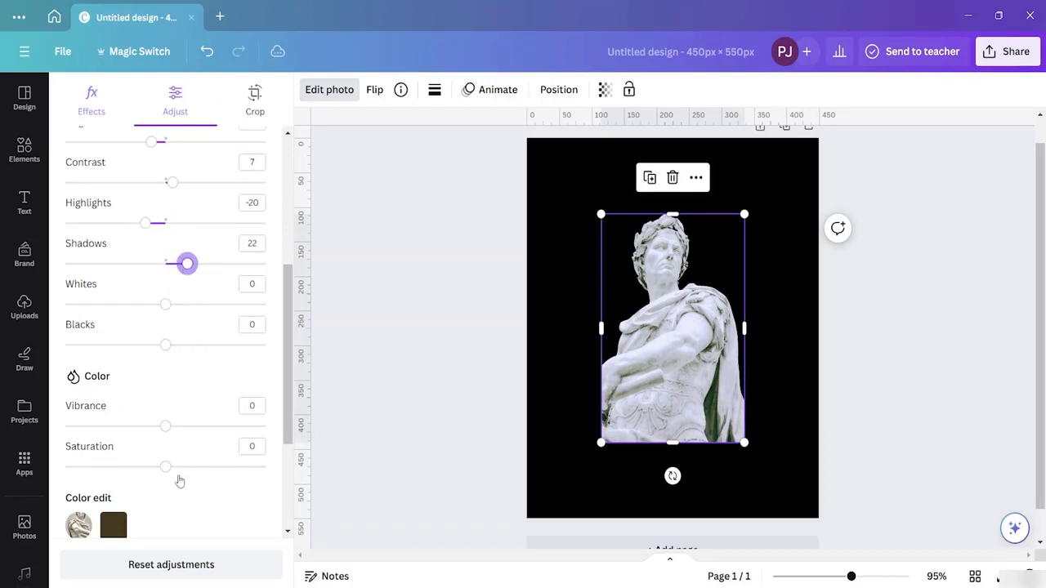
- Set the statue's texture adjustments to sharpness 13, clarity -16 and vignette 16
{"action": "scroll", "coordinate": [189, 488], "scroll_direction": "down", "scroll_amount": 3}
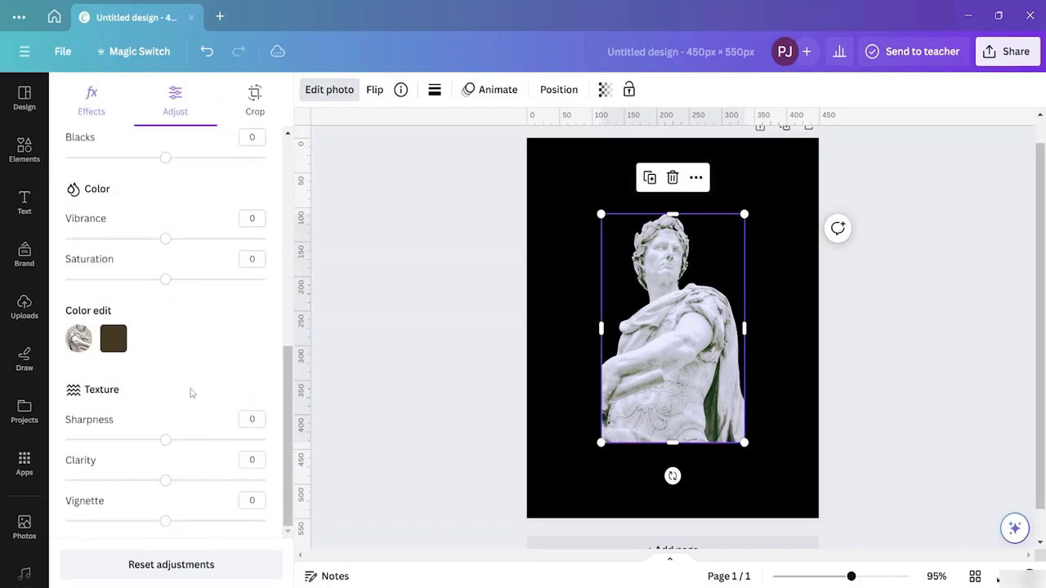
{"action": "left_click", "coordinate": [112, 340]}
{"action": "left_click_drag", "start_coordinate": [166, 440], "coordinate": [179, 440]}
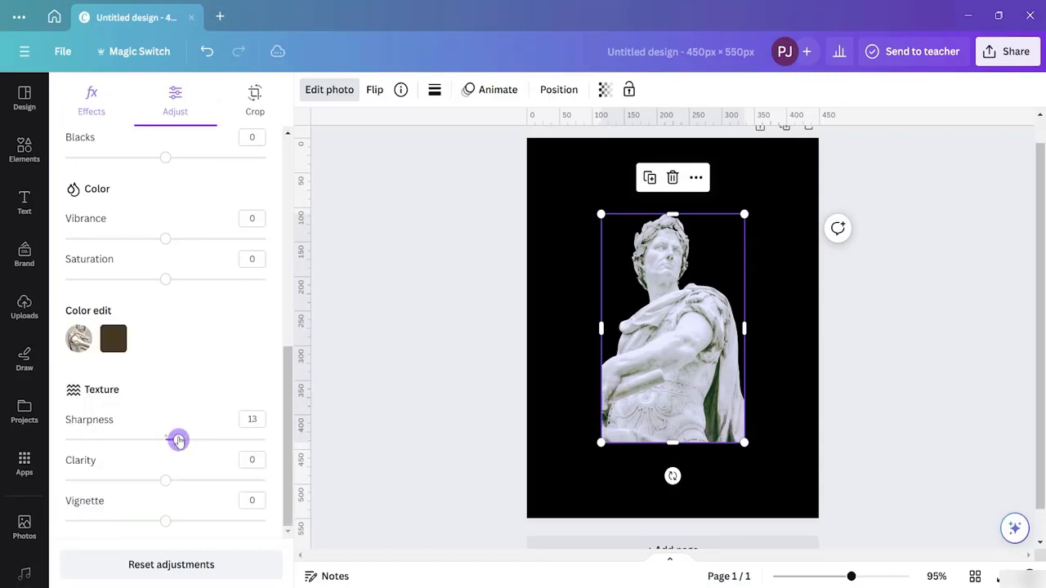
{"action": "left_click_drag", "start_coordinate": [165, 482], "coordinate": [151, 479]}
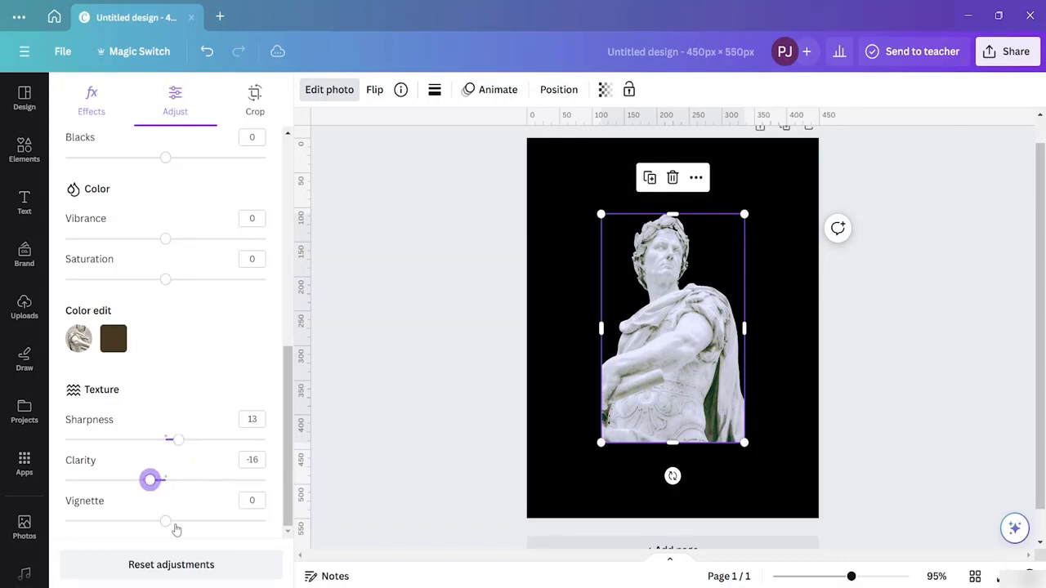
{"action": "left_click_drag", "start_coordinate": [167, 521], "coordinate": [182, 523]}
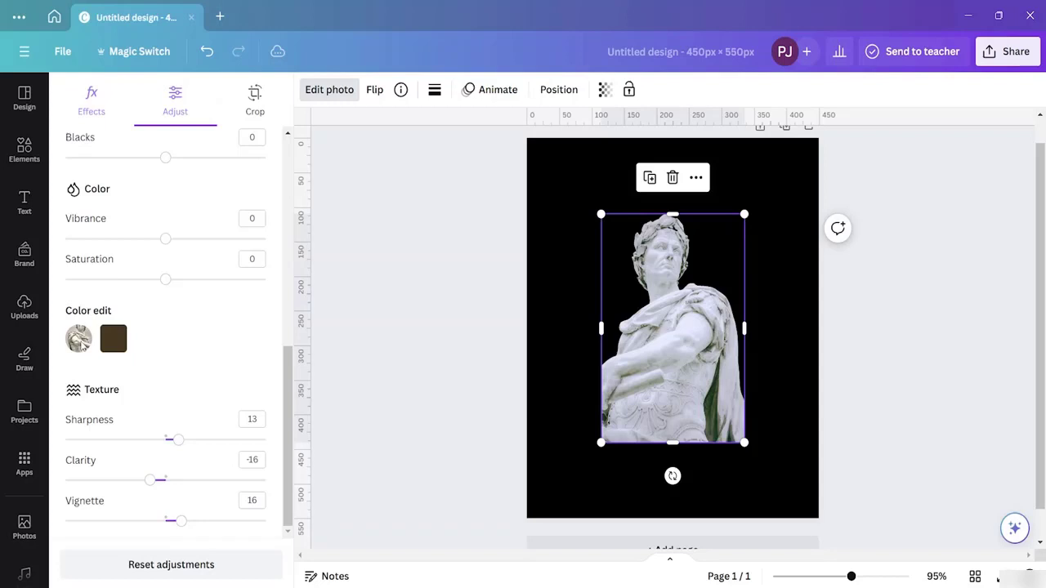
- Set the statue's color adjustments to saturation -37 and vibrance 32
{"action": "scroll", "coordinate": [153, 319], "scroll_direction": "up", "scroll_amount": 3}
{"action": "scroll", "coordinate": [147, 355], "scroll_direction": "down", "scroll_amount": 3}
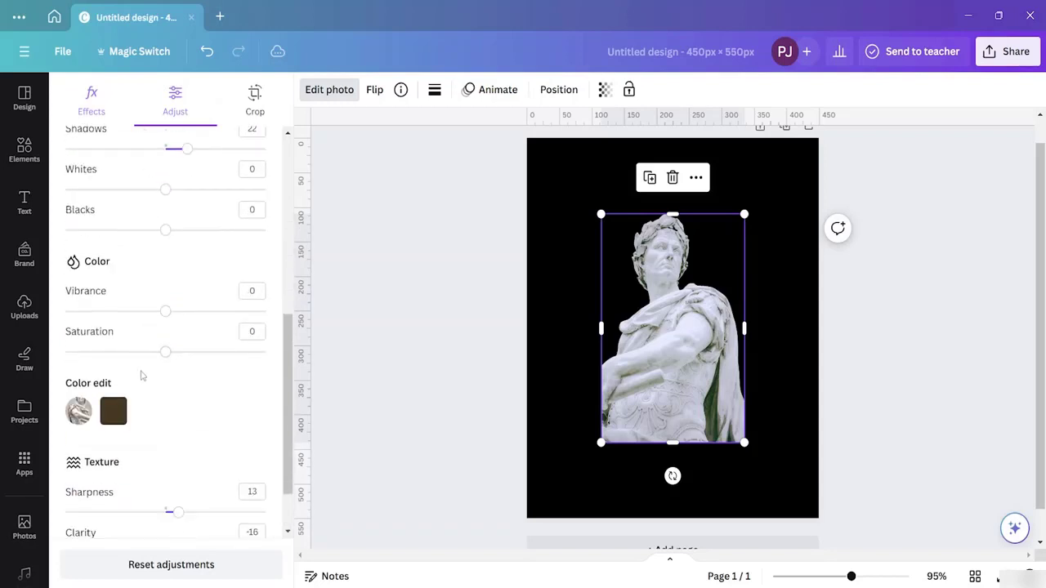
{"action": "left_click_drag", "start_coordinate": [165, 355], "coordinate": [128, 353]}
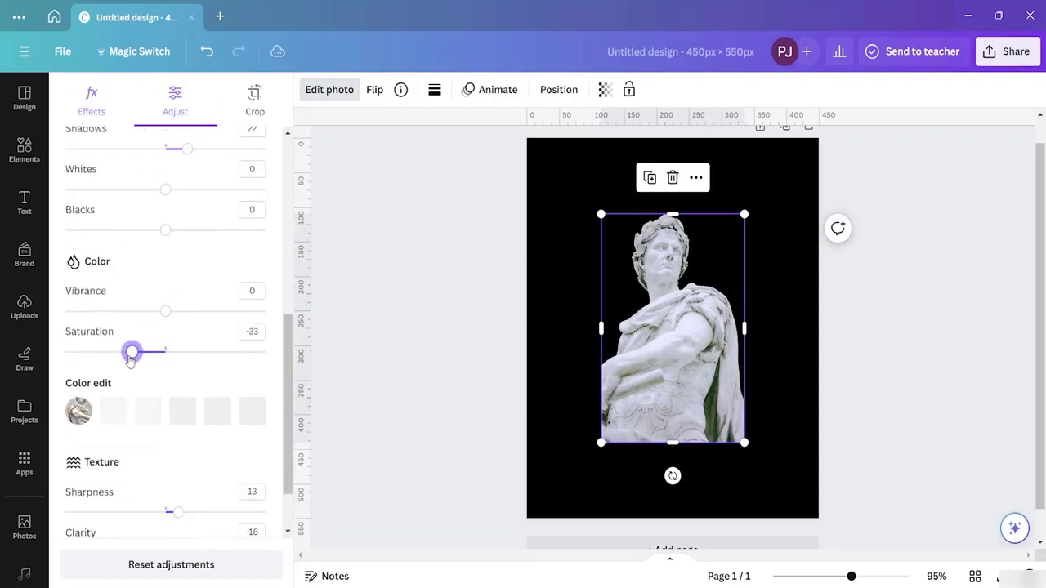
{"action": "left_click_drag", "start_coordinate": [168, 312], "coordinate": [199, 318]}
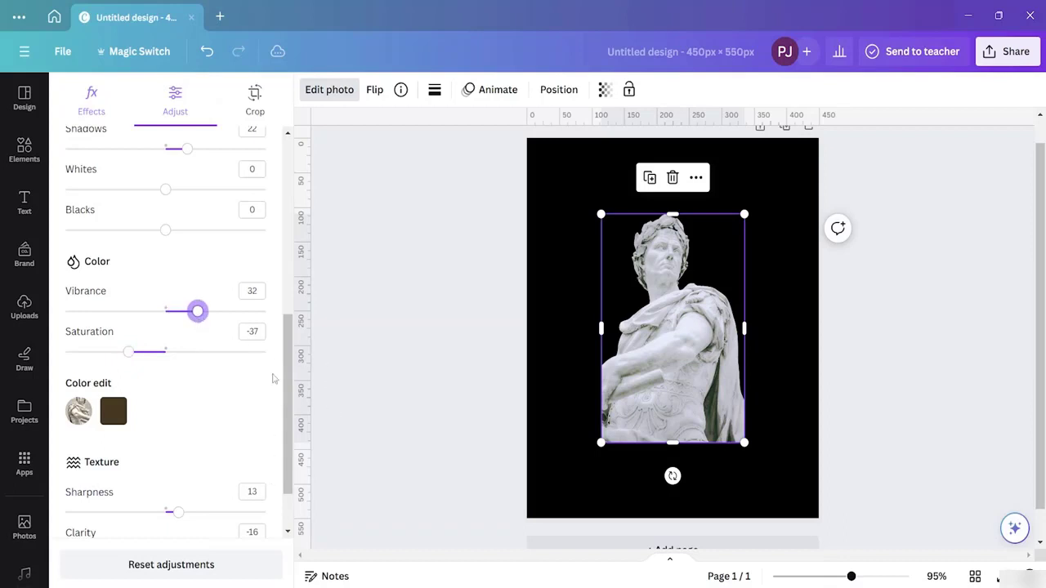
- Try rotating the statue photo within its crop frame by 12.5, then reset the rotation to 0
{"action": "left_click", "coordinate": [254, 95]}
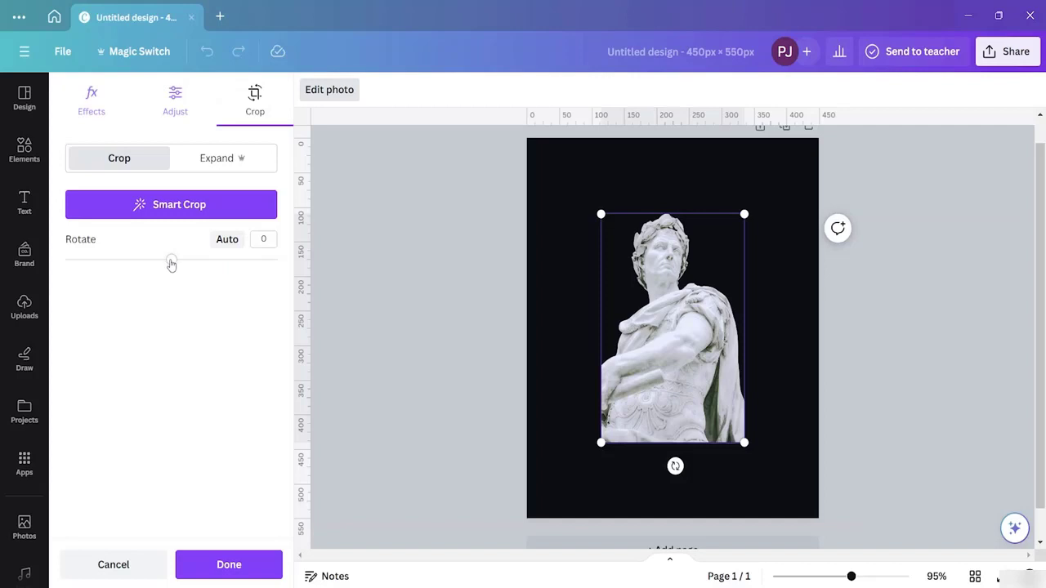
{"action": "mouse_move", "coordinate": [171, 264]}
{"action": "left_mouse_down"}
{"action": "mouse_move", "coordinate": [196, 261]}
{"action": "mouse_move", "coordinate": [140, 257]}
{"action": "mouse_move", "coordinate": [179, 259]}
{"action": "left_mouse_up"}
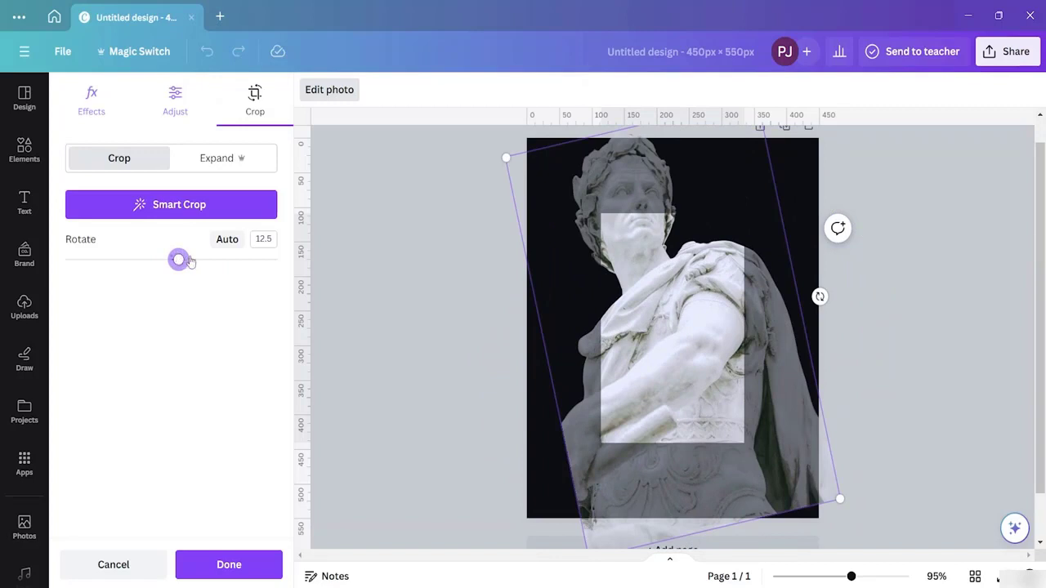
{"action": "left_click", "coordinate": [230, 242]}
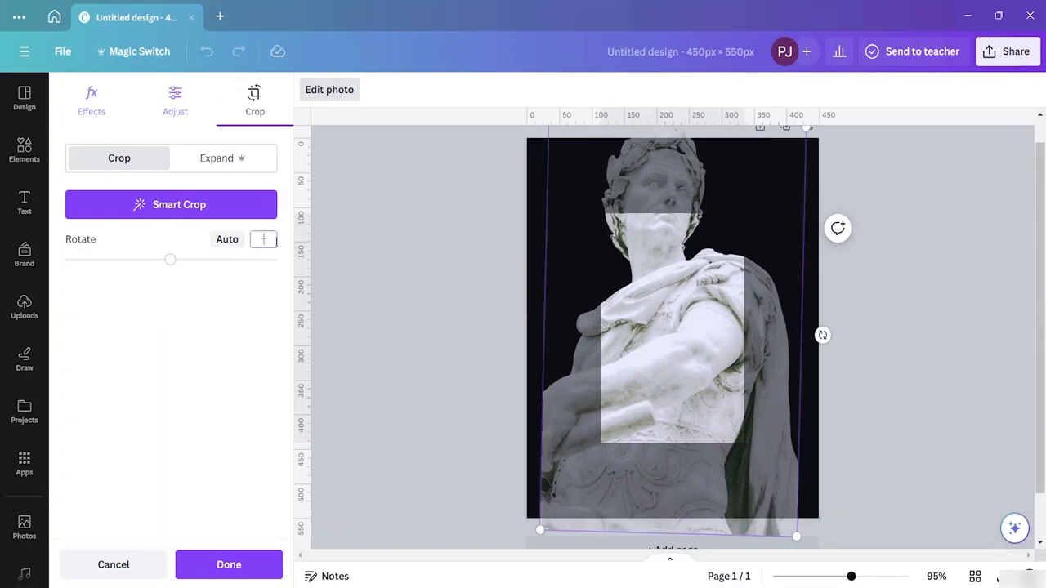
{"action": "key", "text": "Return"}
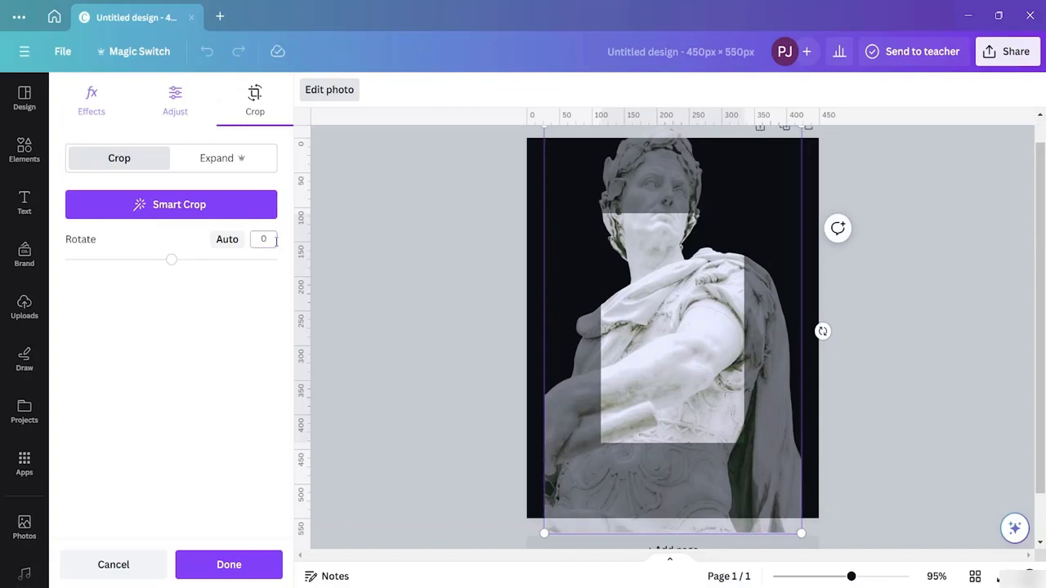
{"action": "scroll", "coordinate": [758, 496], "scroll_direction": "down", "scroll_amount": 2}
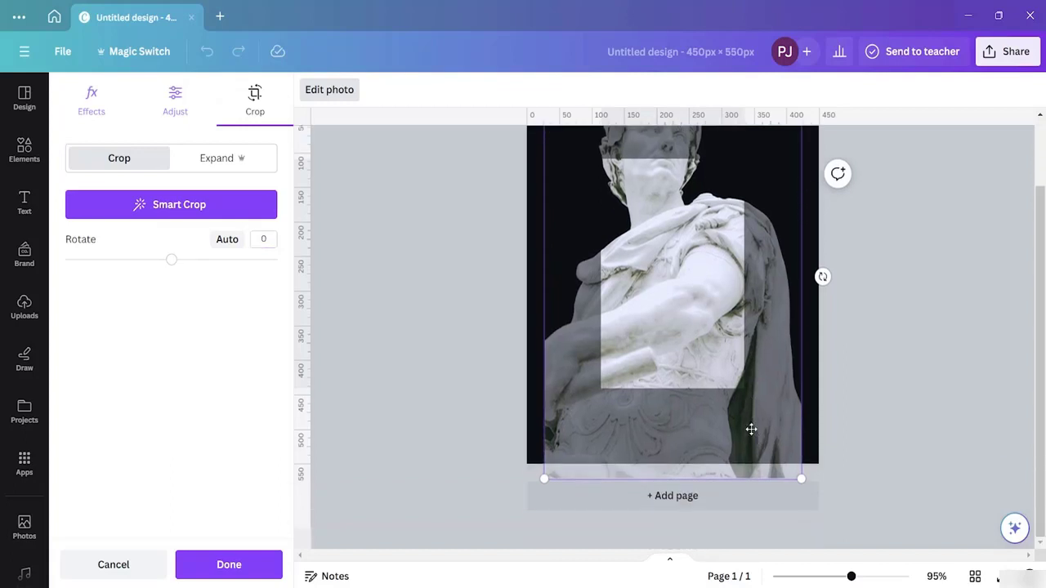
{"action": "left_click", "coordinate": [869, 365]}
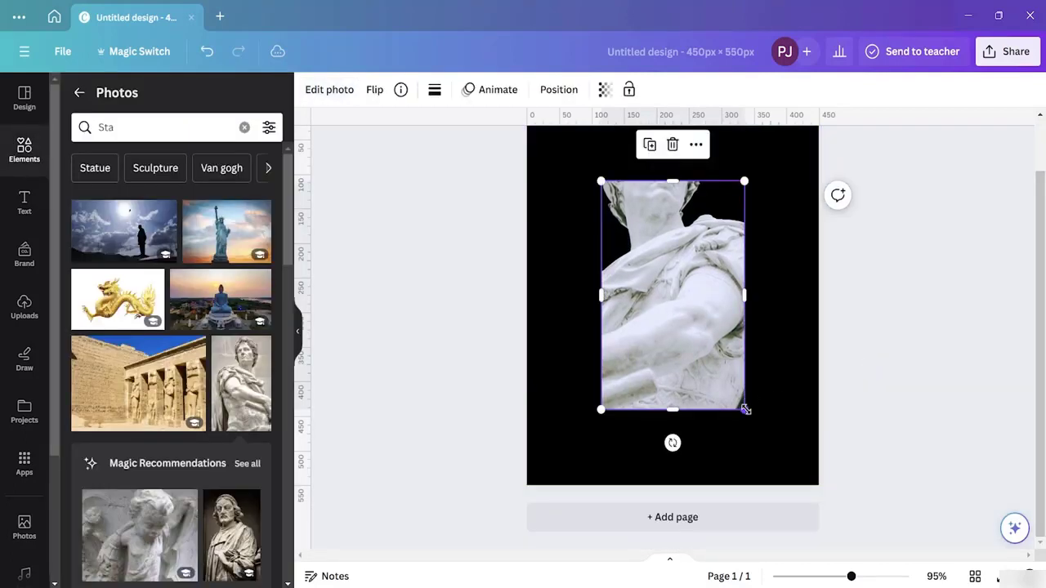
- Try enlarging the cropped statue and moving it on the page, and undo these changes together with the crop
{"action": "left_click_drag", "start_coordinate": [745, 410], "coordinate": [899, 495]}
{"action": "left_click_drag", "start_coordinate": [722, 213], "coordinate": [661, 240]}
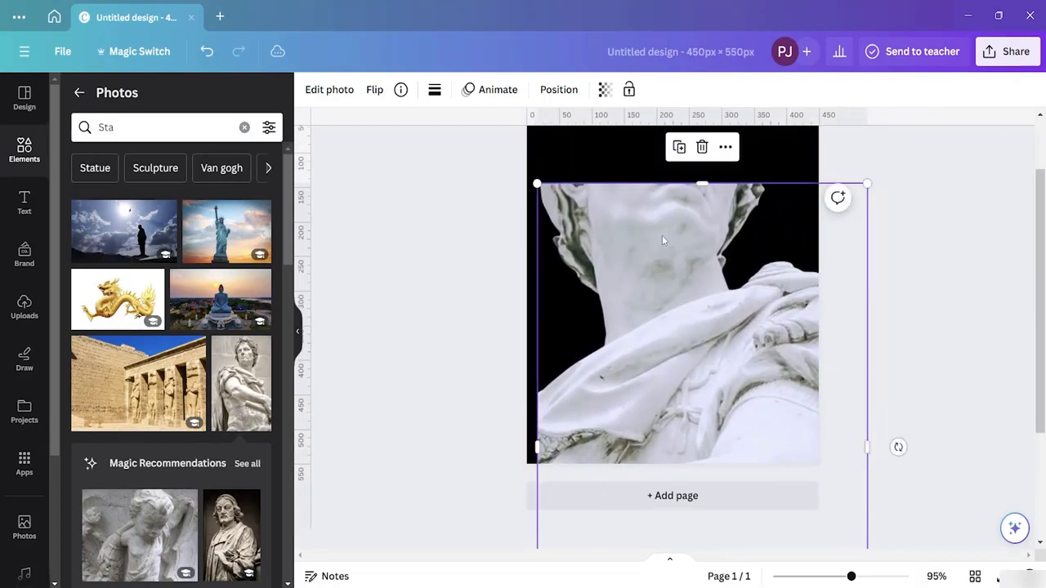
{"action": "key", "text": "ctrl+z"}
{"action": "key", "text": "ctrl+z"}
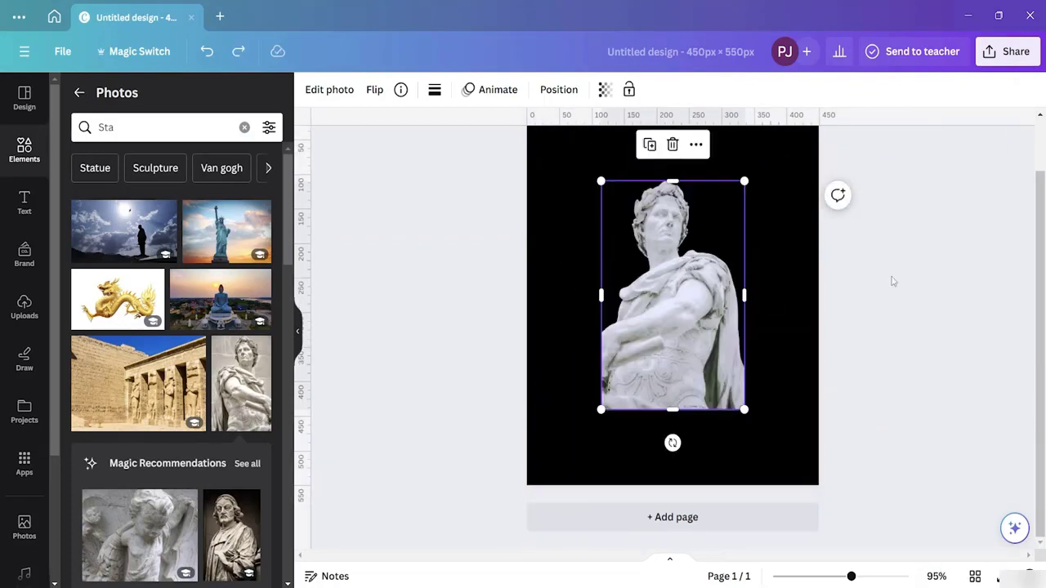
- Reduce the intensity of the statue's Vinto filter to about three quarters
{"action": "left_click", "coordinate": [783, 289]}
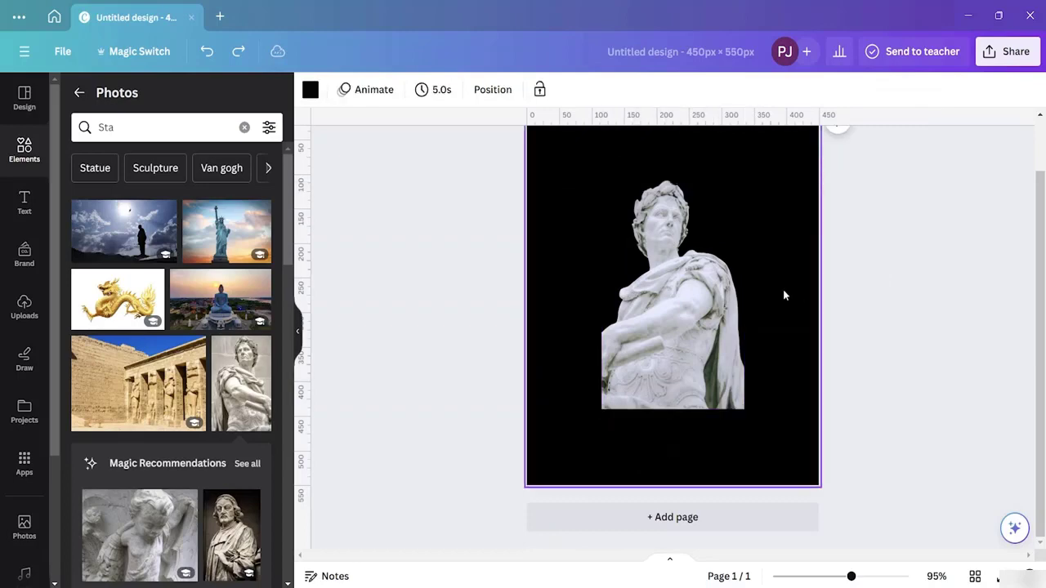
{"action": "left_click", "coordinate": [724, 266]}
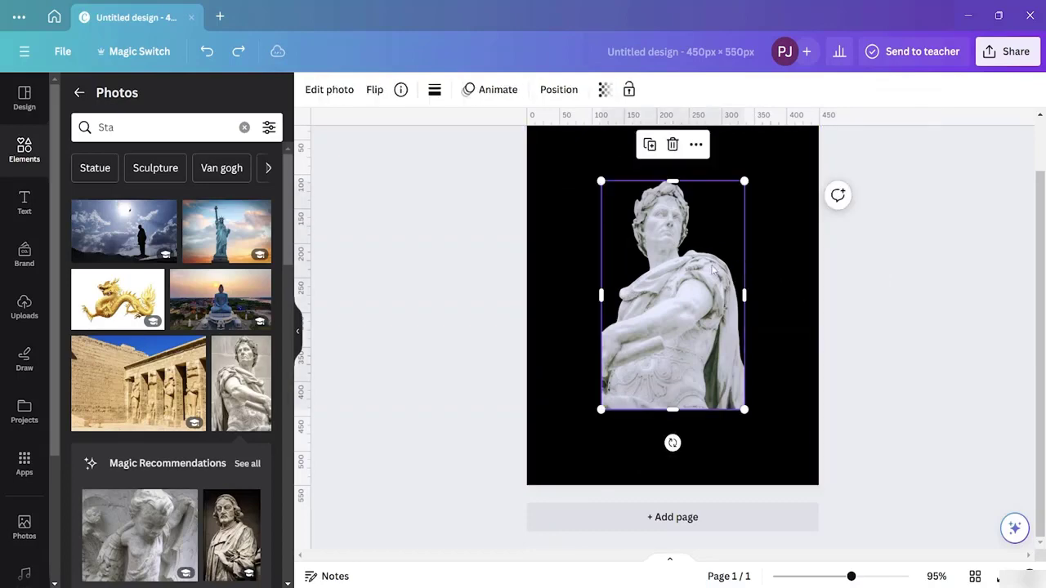
{"action": "left_click", "coordinate": [328, 97]}
{"action": "scroll", "coordinate": [212, 379], "scroll_direction": "down", "scroll_amount": 3}
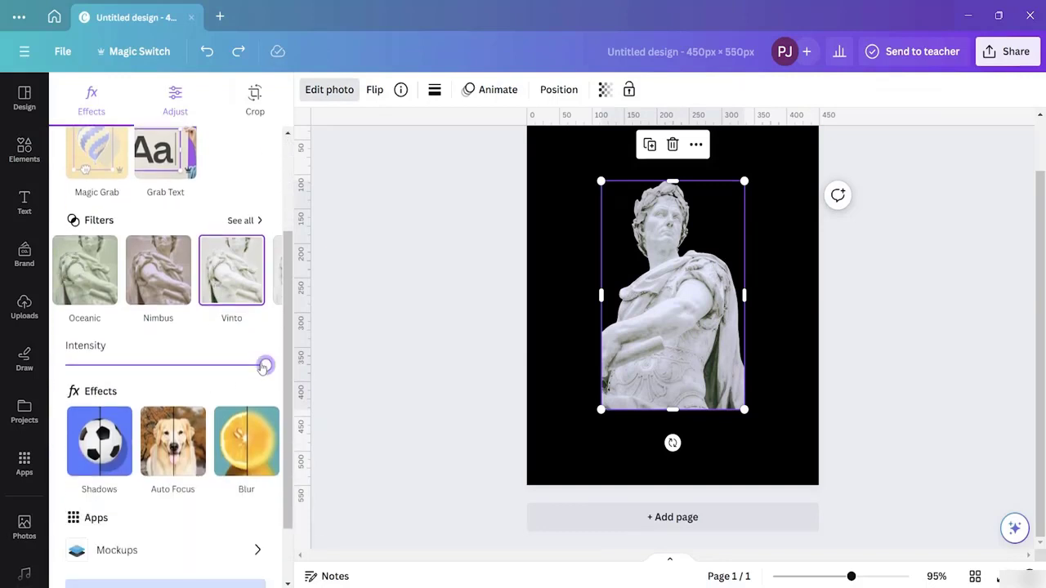
{"action": "left_click_drag", "start_coordinate": [263, 366], "coordinate": [218, 367]}
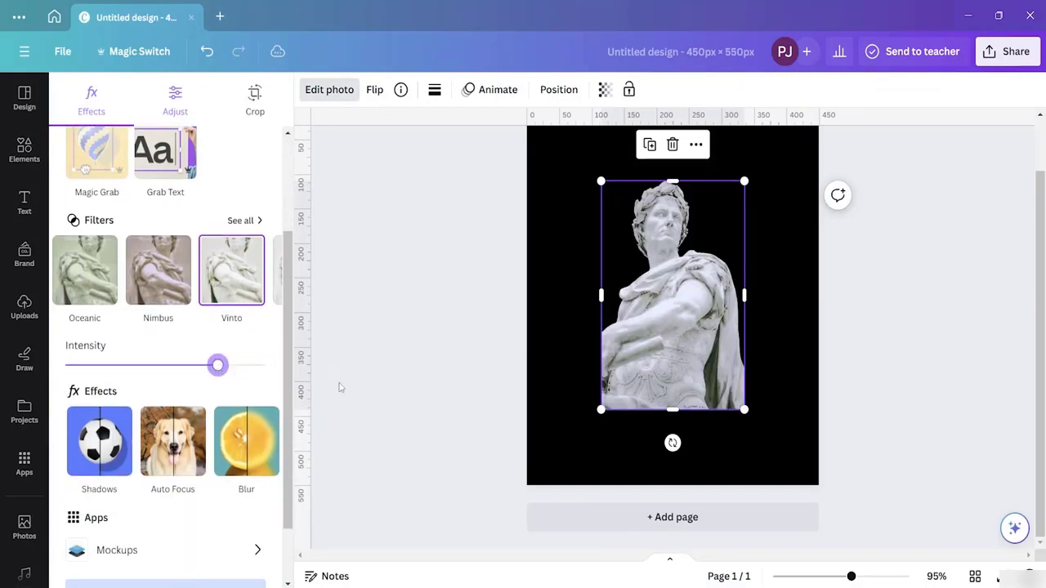
{"action": "left_click", "coordinate": [112, 479]}
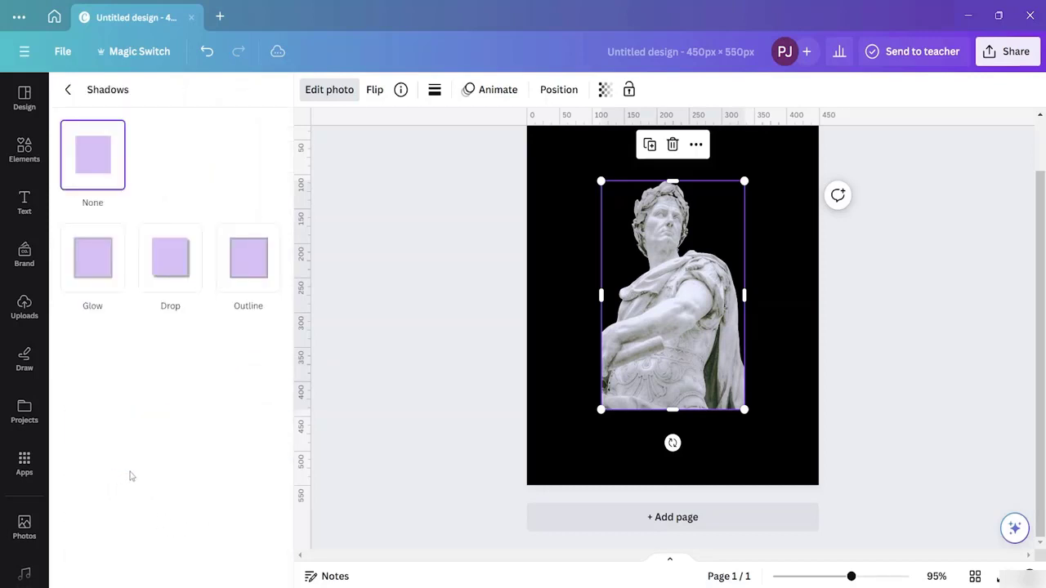
{"action": "left_click", "coordinate": [109, 271]}
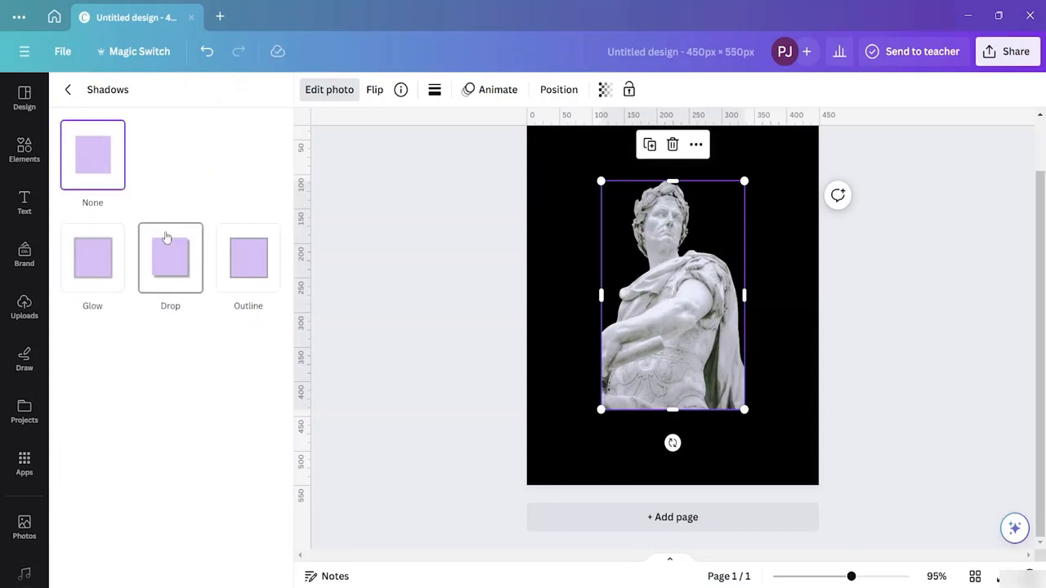
{"action": "left_click", "coordinate": [68, 89]}
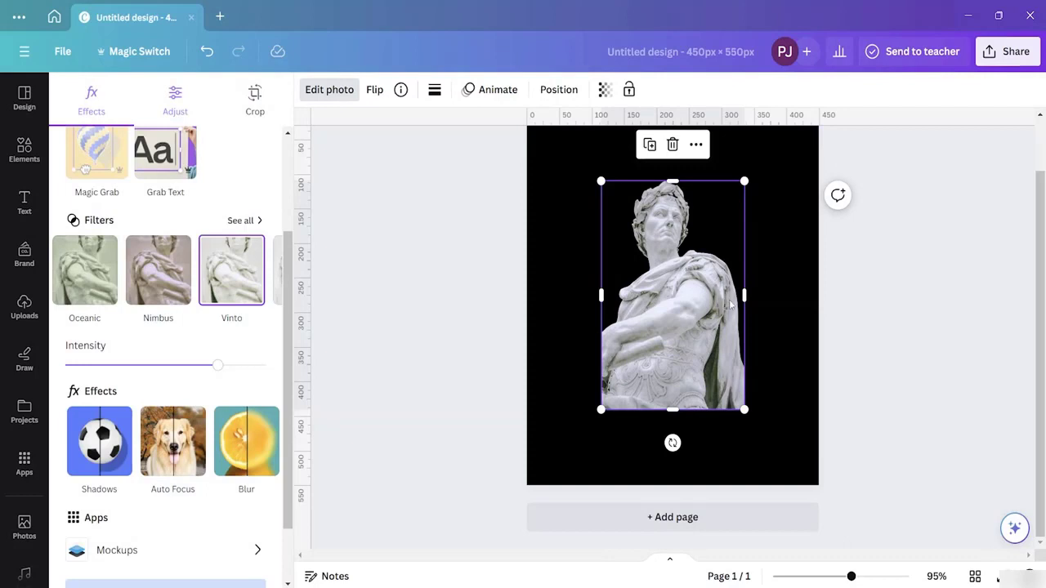
- Download the design as a 450 × 550 px PNG with a transparent background
{"action": "left_click", "coordinate": [1006, 53]}
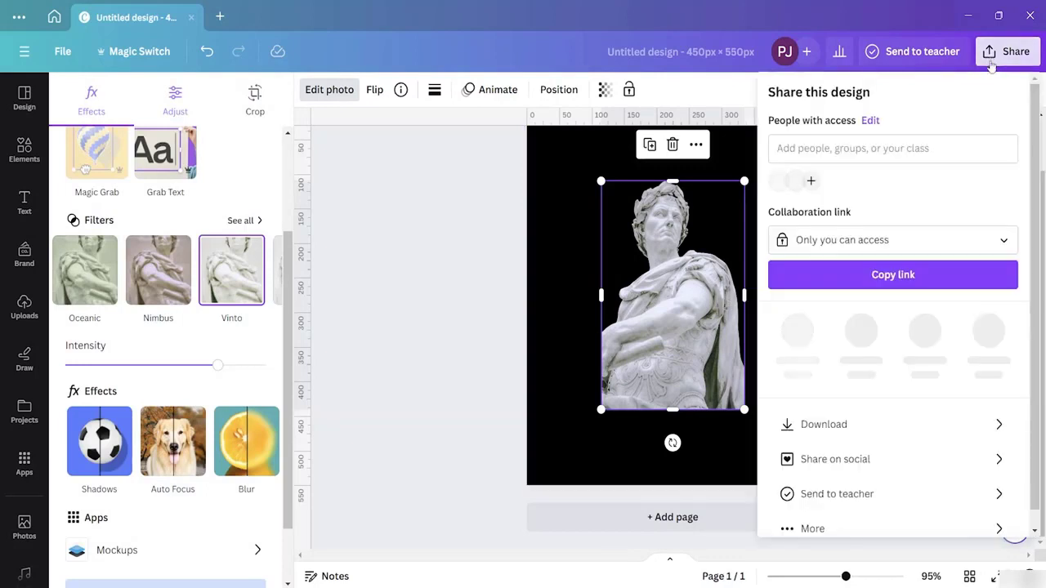
{"action": "left_click", "coordinate": [846, 416]}
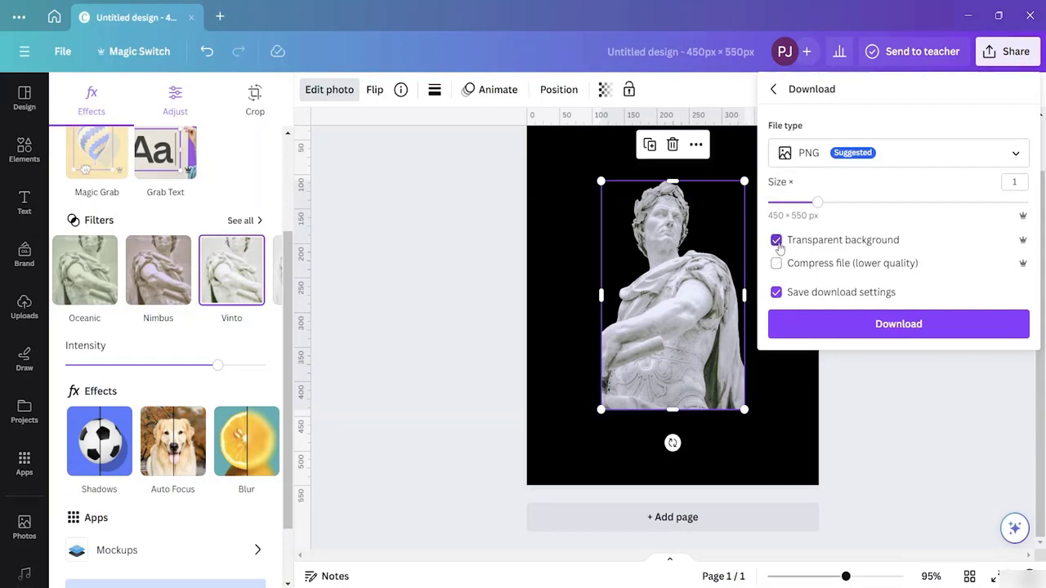
{"action": "left_click", "coordinate": [852, 331]}
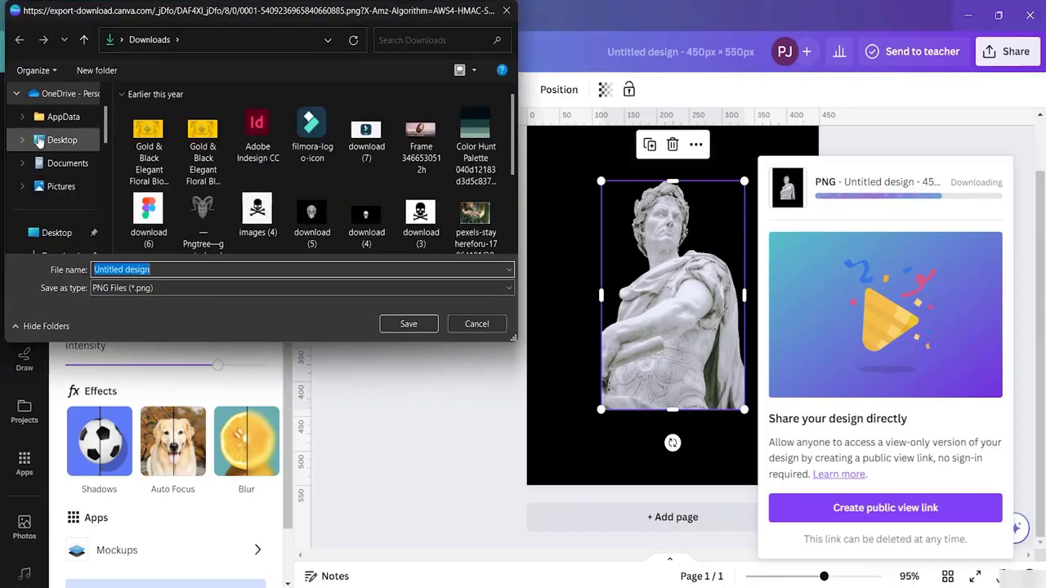
- Save the exported PNG in the Downloads folder as "Tshirt design with image"
{"action": "scroll", "coordinate": [39, 141], "scroll_direction": "down", "scroll_amount": 1}
{"action": "left_click", "coordinate": [62, 186]}
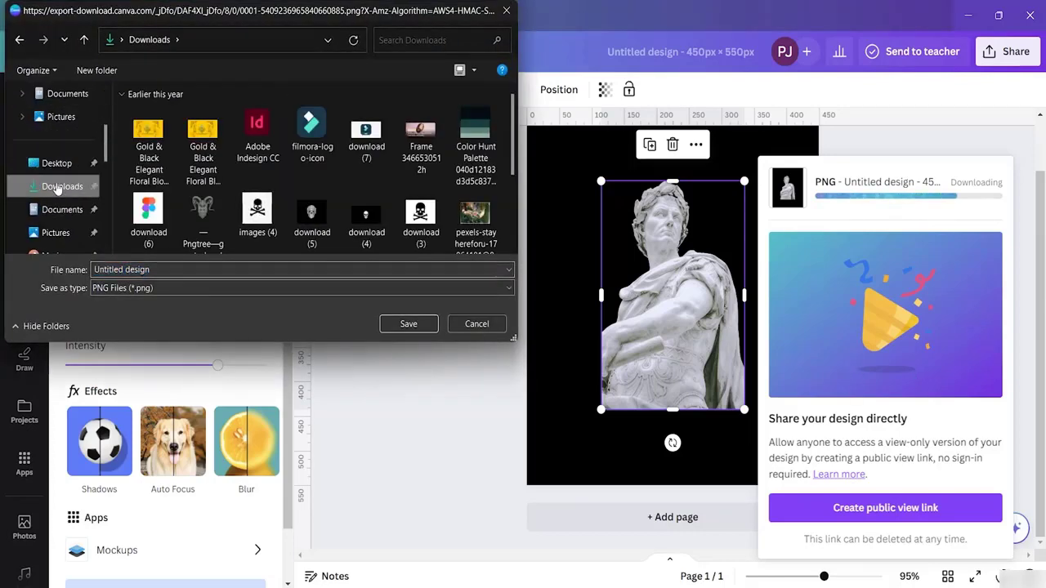
{"action": "left_click", "coordinate": [165, 266]}
{"action": "key", "text": "BackSpace"}
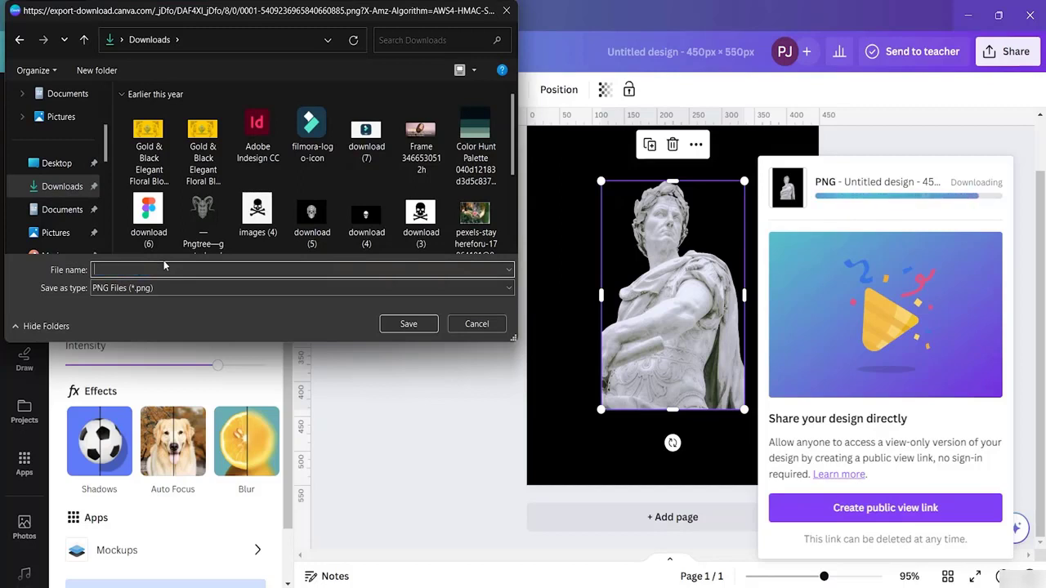
{"action": "type", "text": "Ts"}
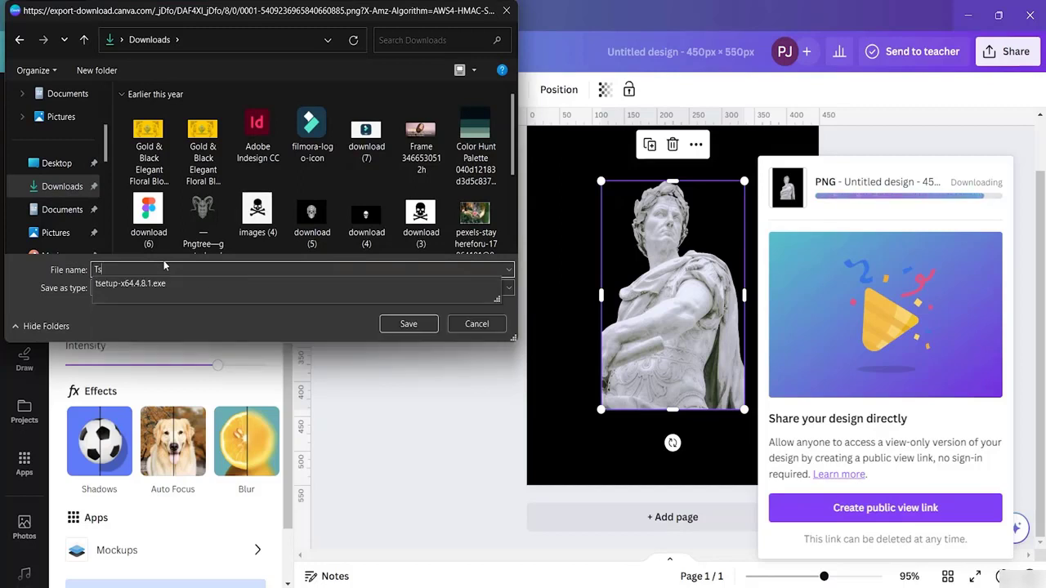
{"action": "type", "text": "hirt dee"}
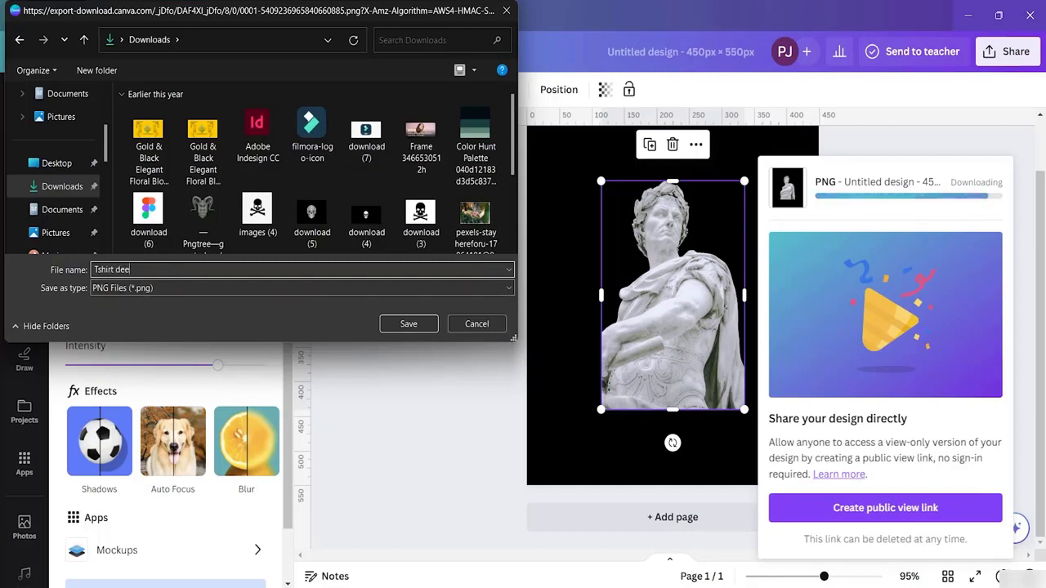
{"action": "key", "text": "BackSpace"}
{"action": "type", "text": "sign"}
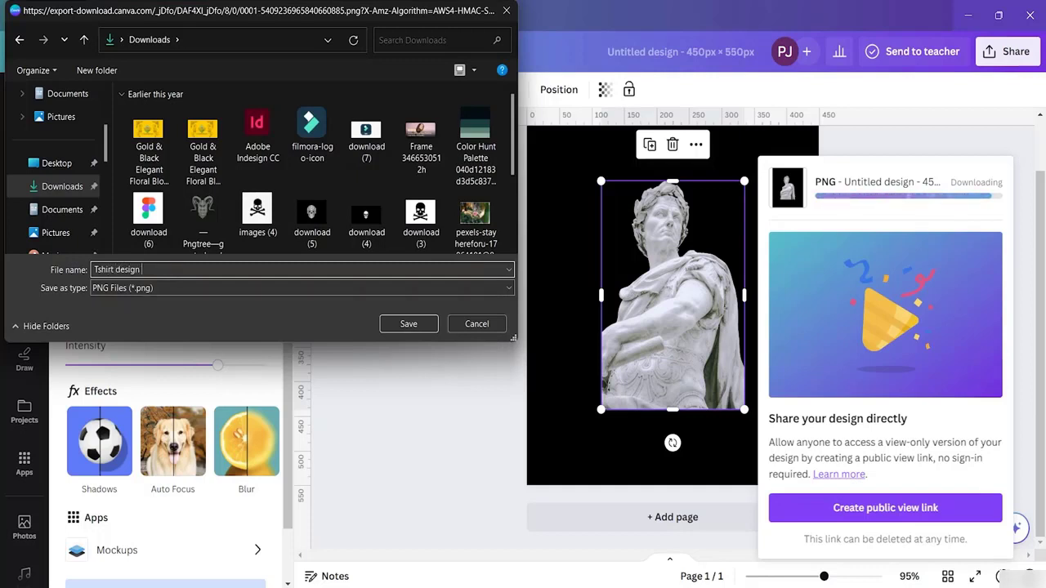
{"action": "type", "text": " with image"}
{"action": "left_click", "coordinate": [403, 325]}
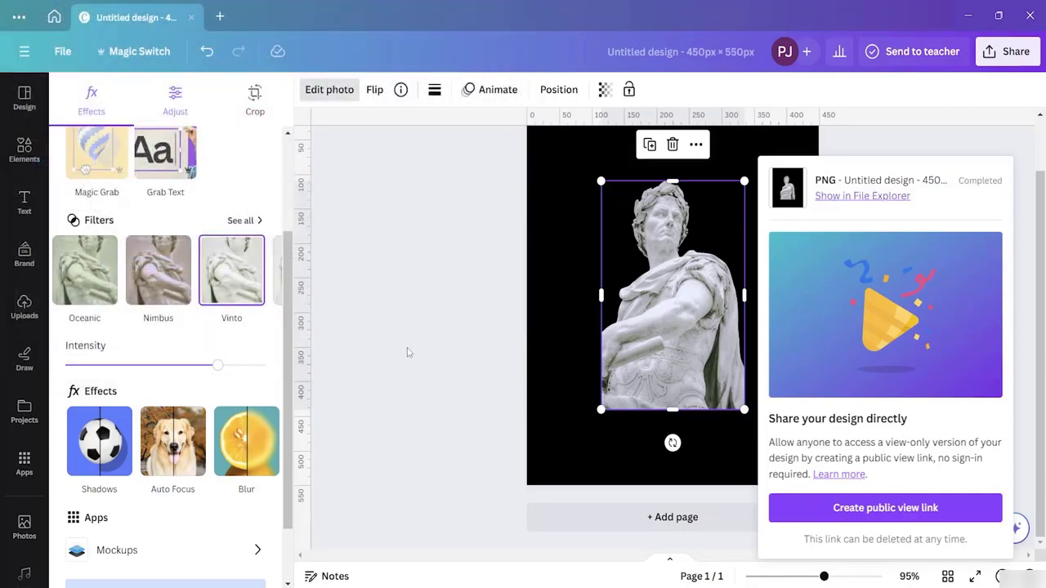
{"action": "left_click", "coordinate": [901, 149]}
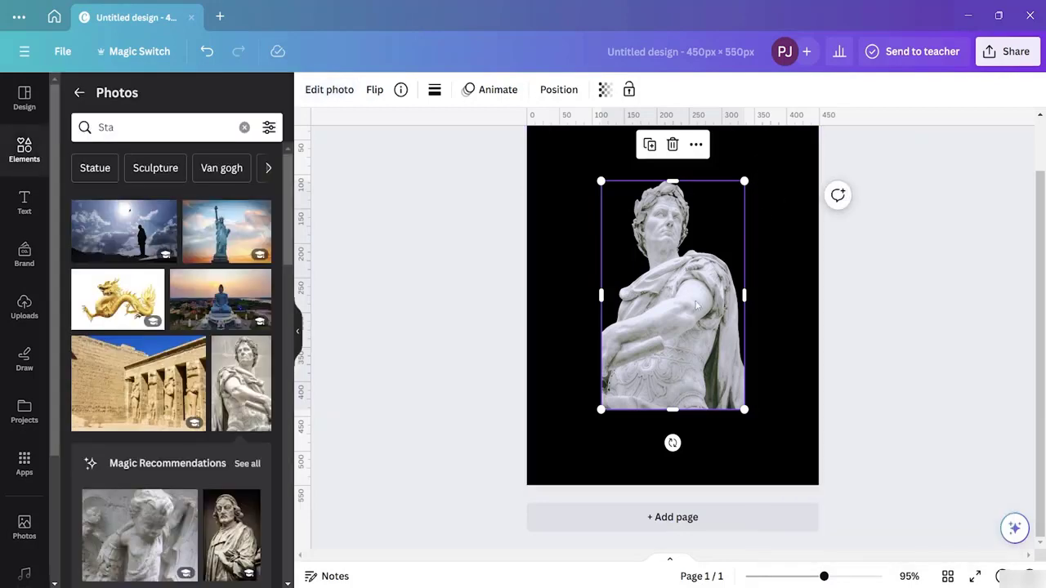
- Add a second page, upload the "Tshirt design with image" file from Downloads and place it on that page
{"action": "left_click", "coordinate": [671, 528]}
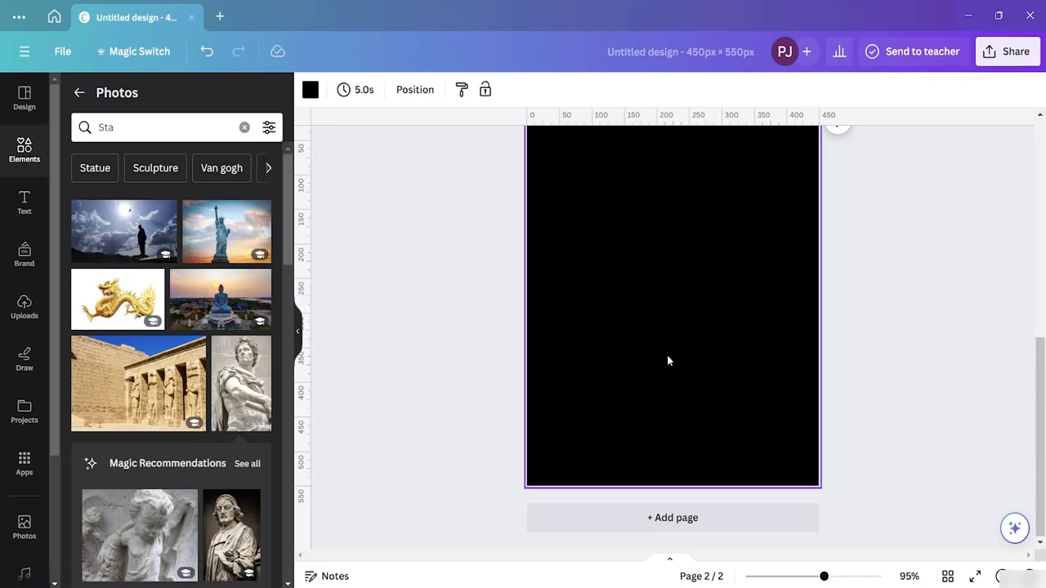
{"action": "scroll", "coordinate": [666, 360], "scroll_direction": "up", "scroll_amount": 2}
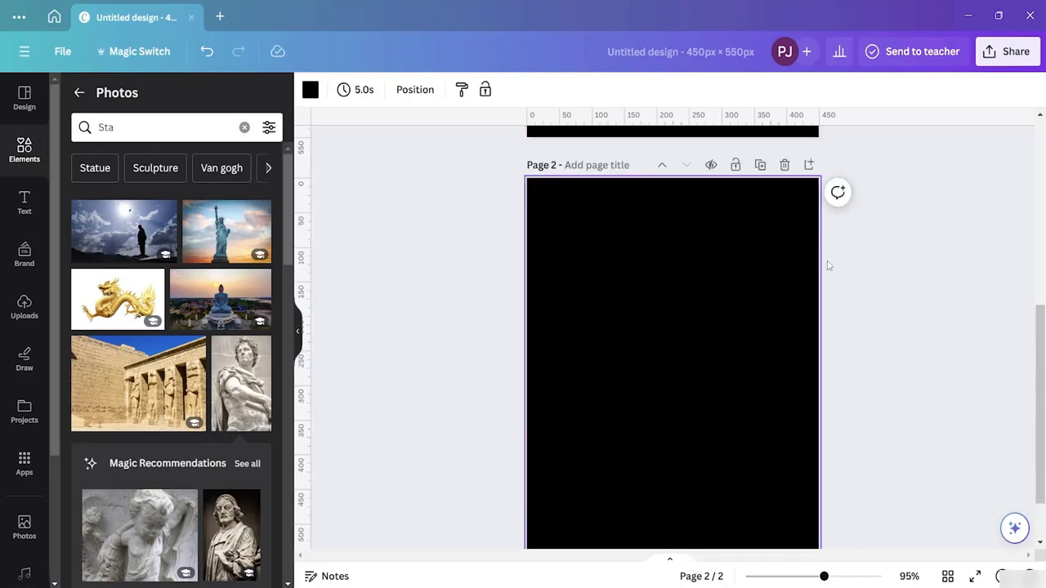
{"action": "left_click", "coordinate": [29, 302]}
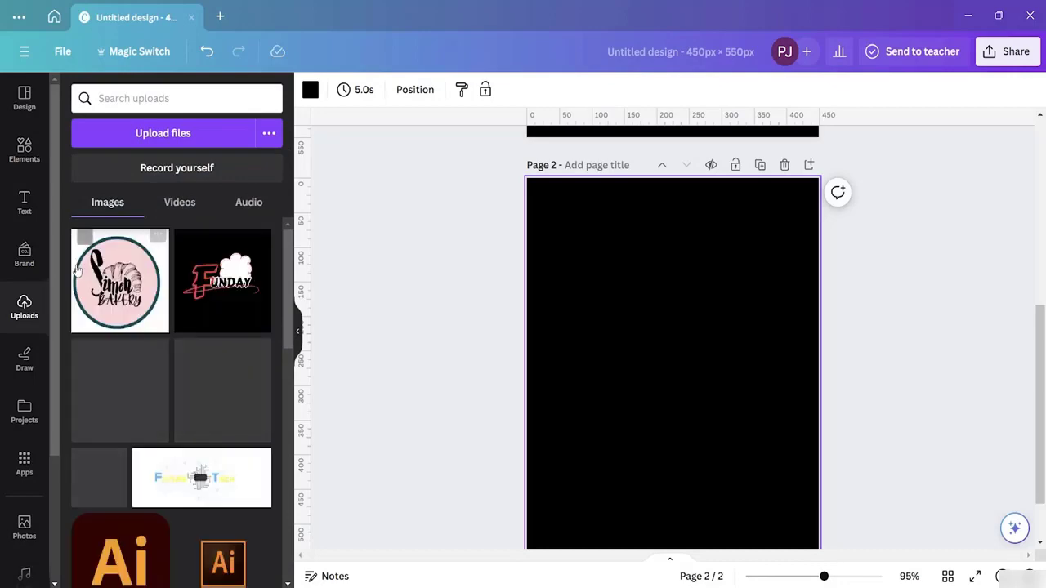
{"action": "left_click", "coordinate": [164, 135]}
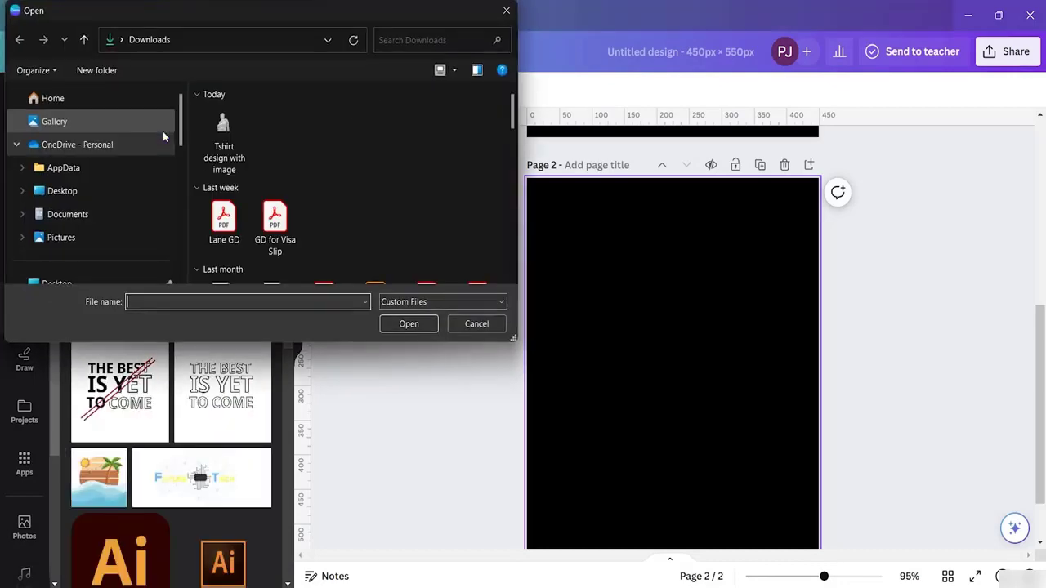
{"action": "left_click", "coordinate": [224, 137]}
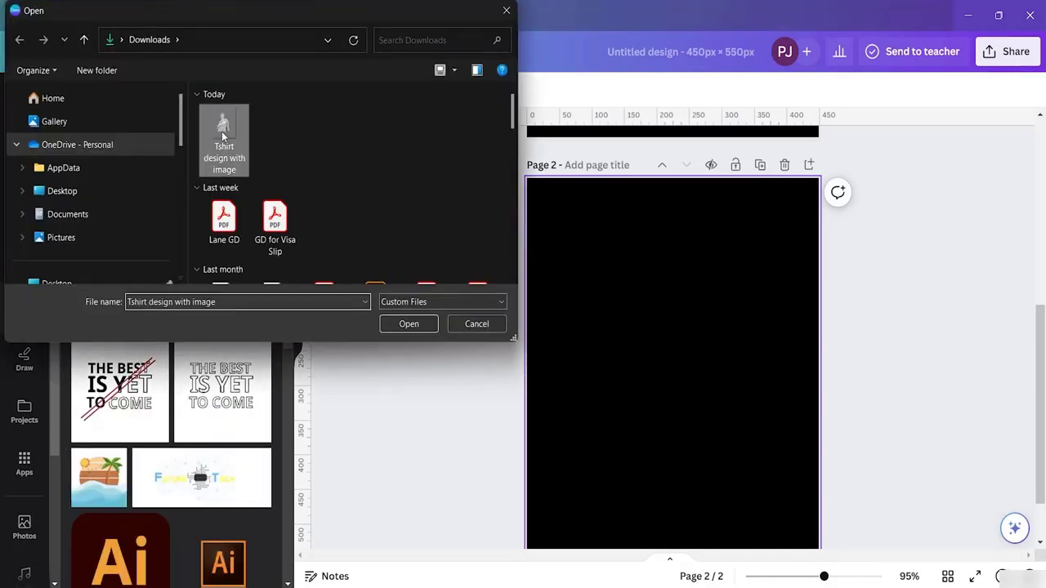
{"action": "left_click", "coordinate": [408, 324]}
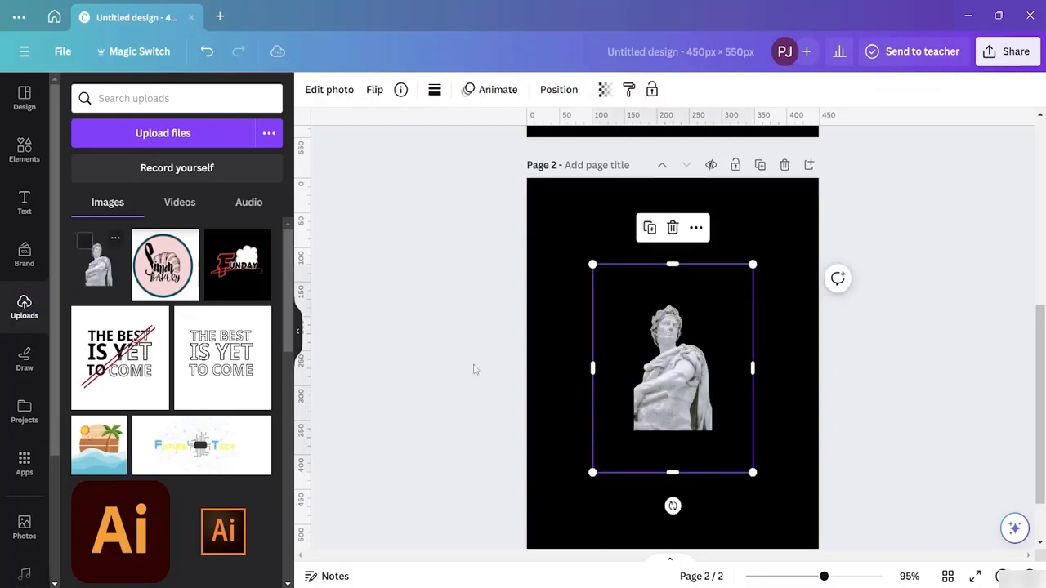
- Enlarge the placed statue image to cover the second page and trim its right side flush with the page edge
{"action": "left_click_drag", "start_coordinate": [594, 266], "coordinate": [504, 150]}
{"action": "left_click_drag", "start_coordinate": [750, 470], "coordinate": [833, 541]}
{"action": "left_click_drag", "start_coordinate": [665, 360], "coordinate": [687, 360]}
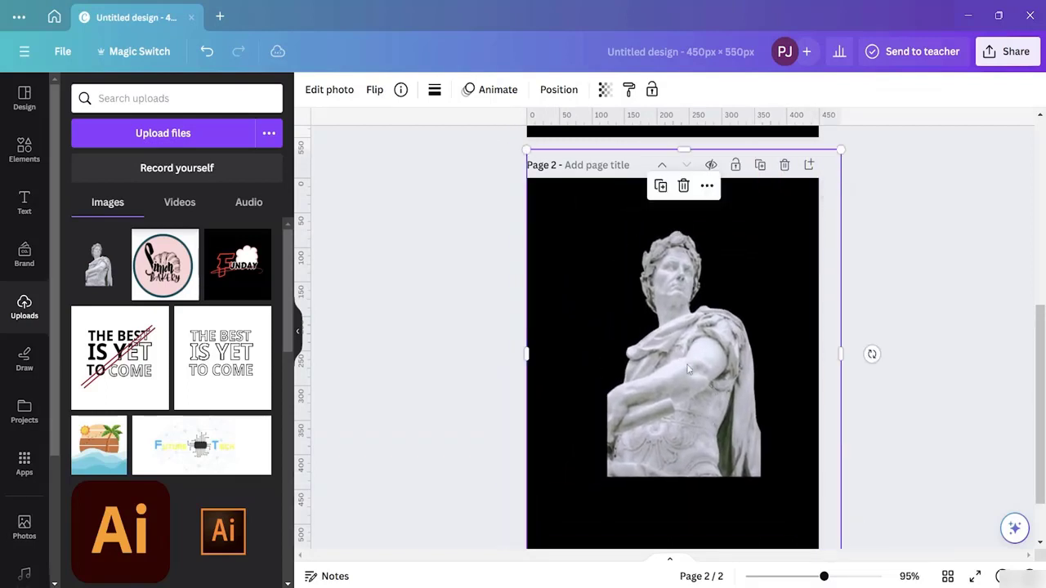
{"action": "scroll", "coordinate": [793, 458], "scroll_direction": "down", "scroll_amount": 1}
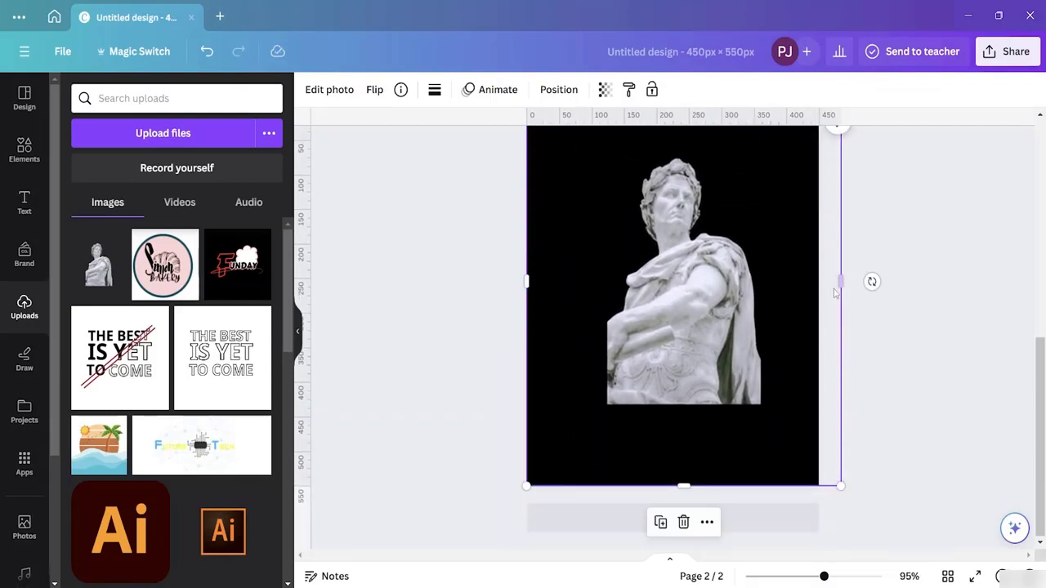
{"action": "left_click_drag", "start_coordinate": [841, 281], "coordinate": [819, 281]}
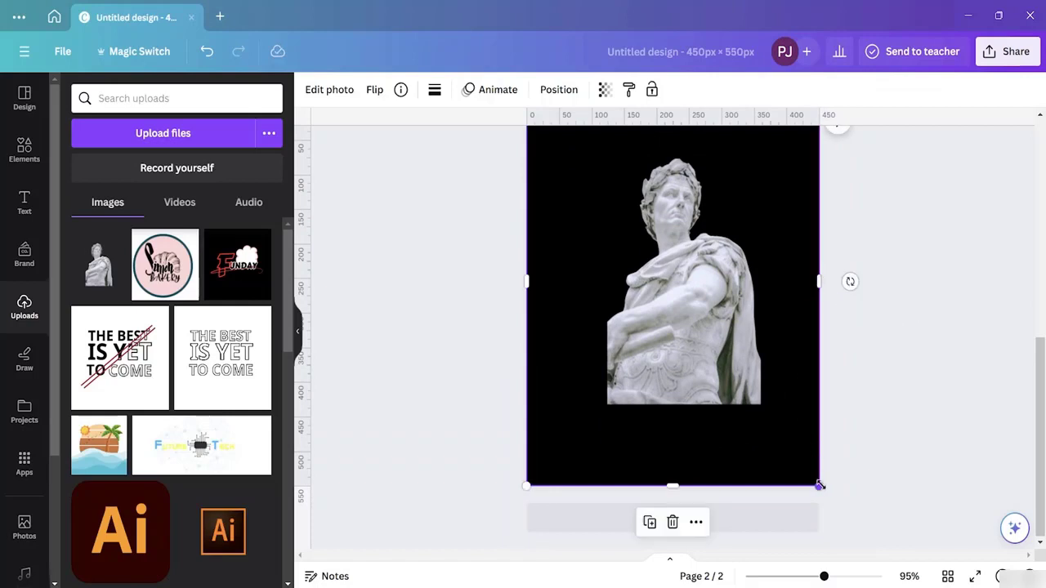
- Scale the statue image down slightly and reposition it near the middle of the second page
{"action": "left_click_drag", "start_coordinate": [820, 486], "coordinate": [799, 436]}
{"action": "left_click_drag", "start_coordinate": [719, 271], "coordinate": [727, 281]}
{"action": "left_click", "coordinate": [825, 316]}
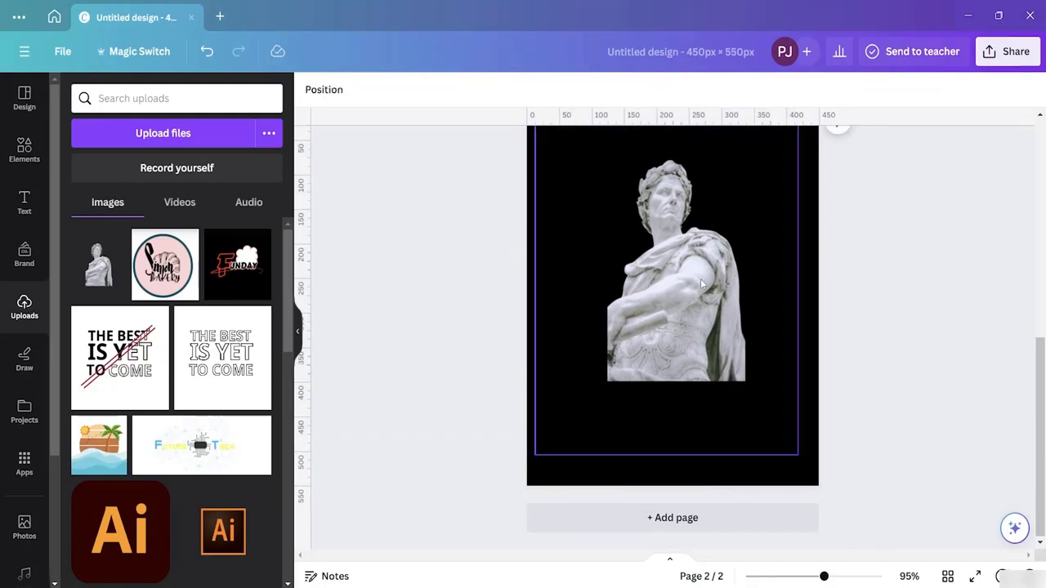
- Move the statue image slightly down and right so it sits centred on the second page
{"action": "scroll", "coordinate": [910, 290], "scroll_direction": "up", "scroll_amount": 2}
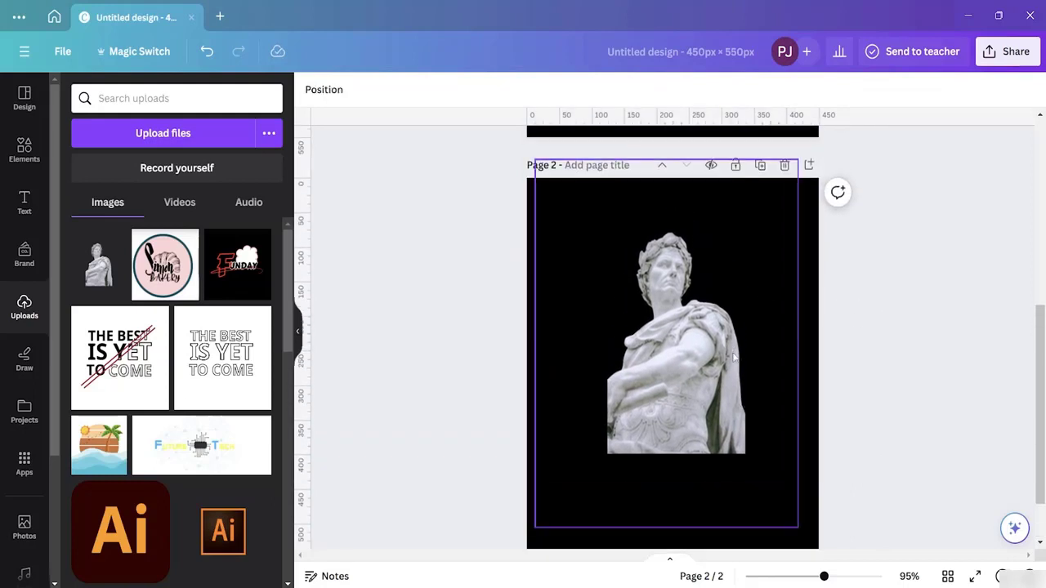
{"action": "left_click_drag", "start_coordinate": [675, 356], "coordinate": [678, 377]}
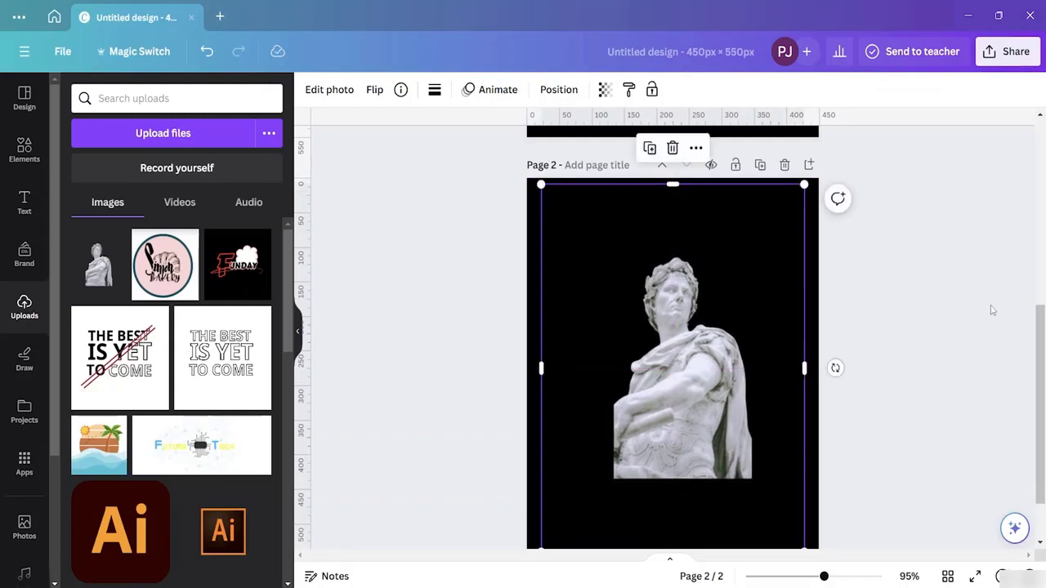
{"action": "scroll", "coordinate": [993, 311], "scroll_direction": "down", "scroll_amount": 2}
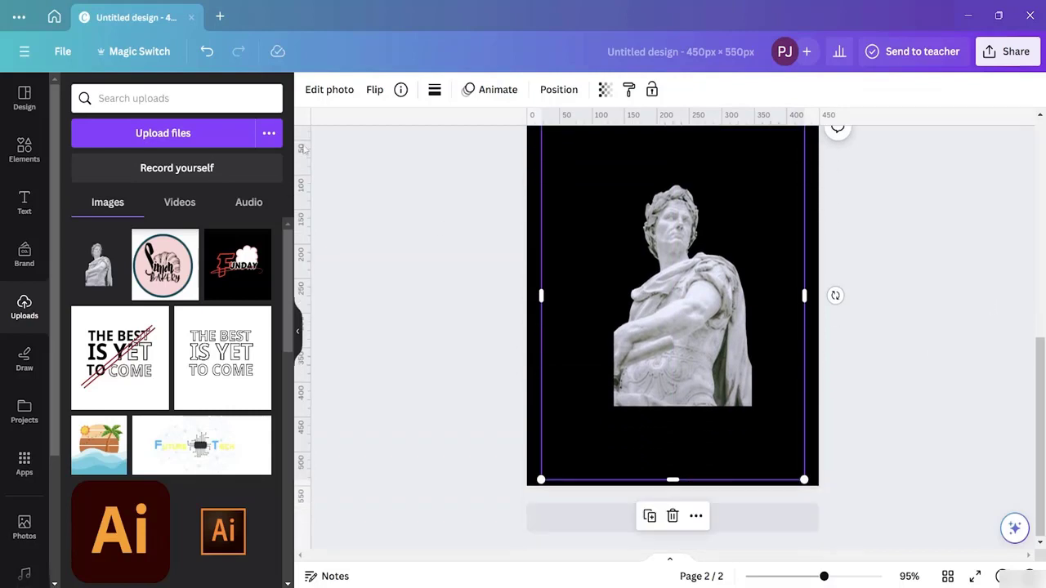
- Apply the warm Capri filter to the statue photo on the second page
{"action": "left_click", "coordinate": [315, 90]}
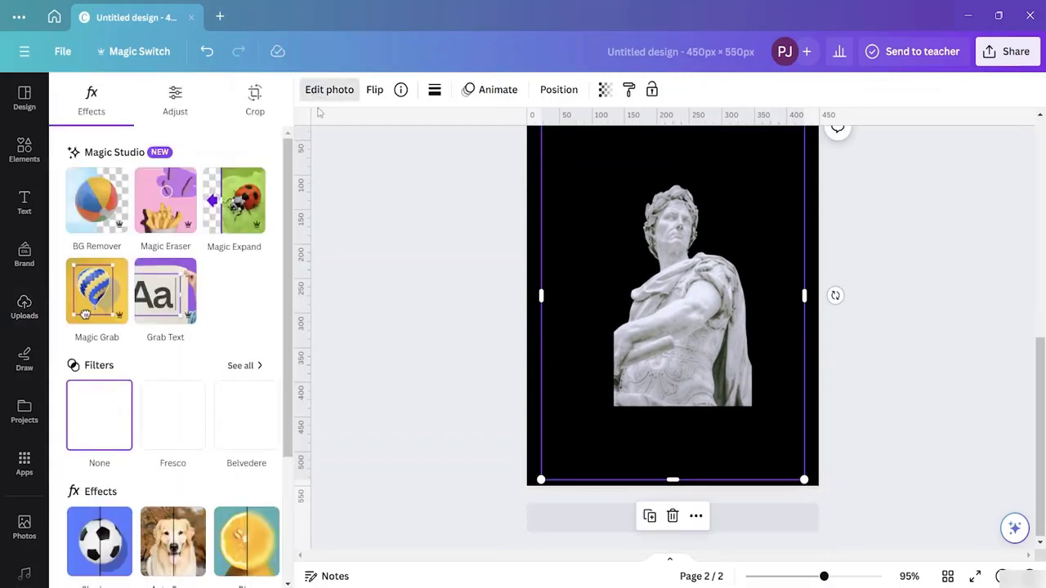
{"action": "left_click", "coordinate": [245, 365]}
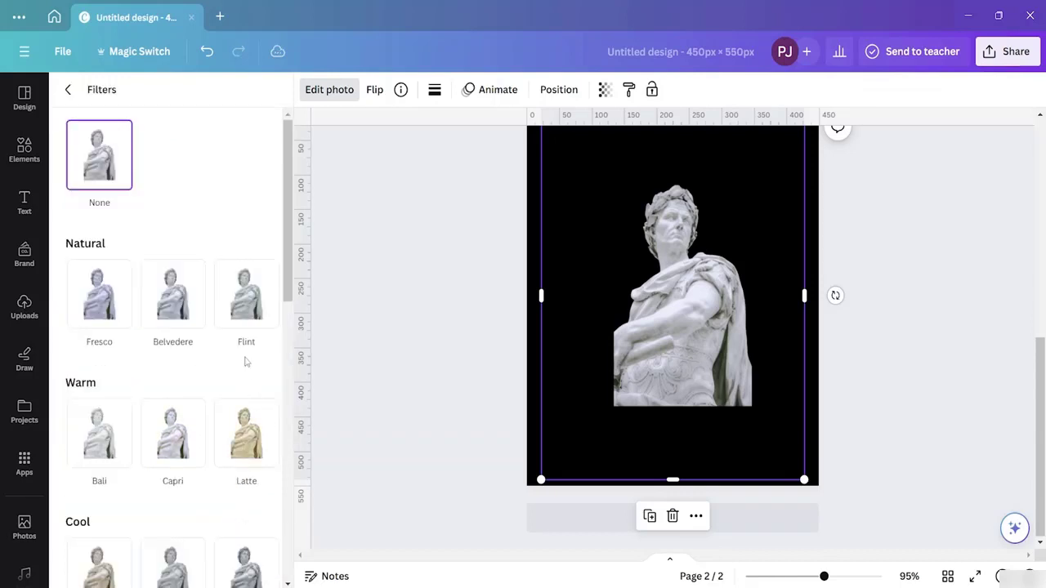
{"action": "left_click", "coordinate": [236, 463]}
{"action": "left_click", "coordinate": [167, 441]}
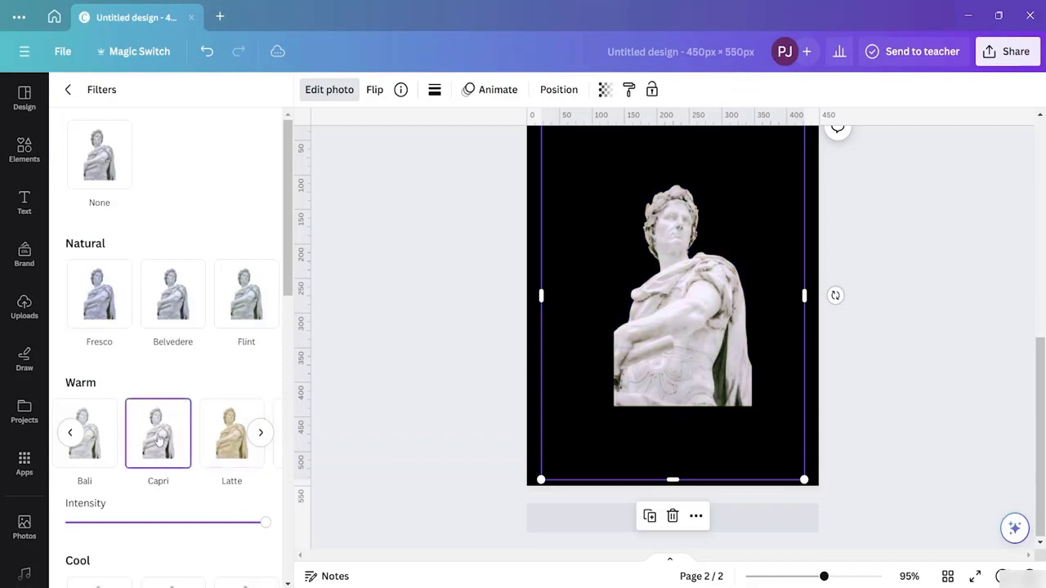
{"action": "scroll", "coordinate": [199, 409], "scroll_direction": "down", "scroll_amount": 5}
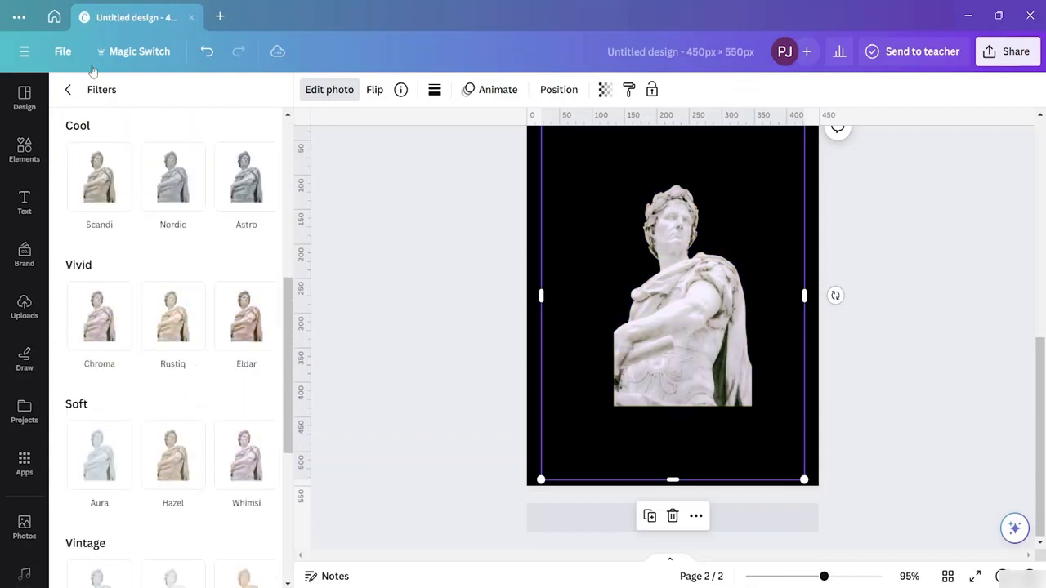
{"action": "left_click", "coordinate": [69, 91]}
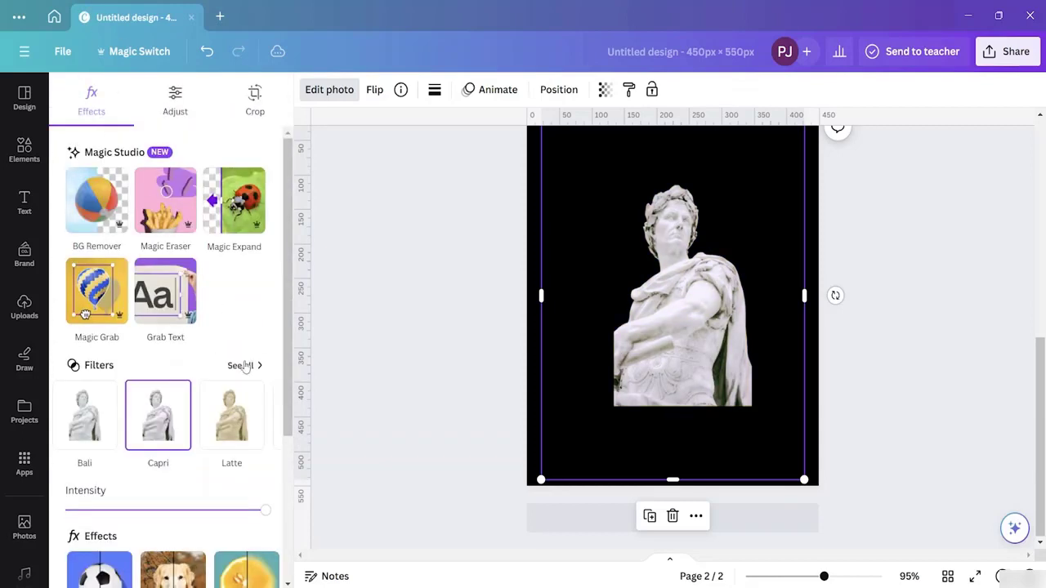
- Apply the Custom Duotone effect to the statue and lighten its shadows colour to a very dark grey
{"action": "scroll", "coordinate": [244, 368], "scroll_direction": "down", "scroll_amount": 4}
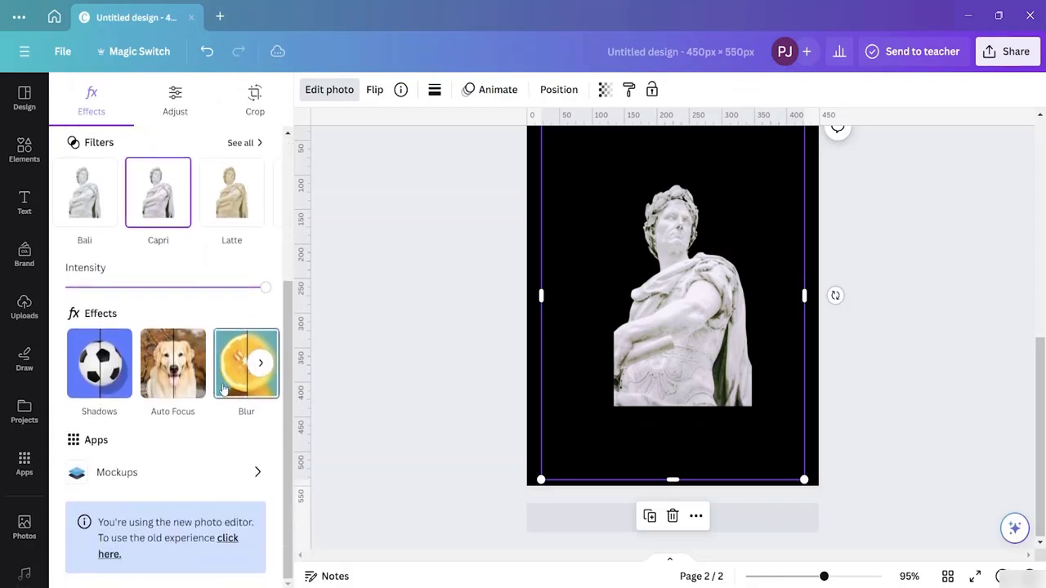
{"action": "left_click", "coordinate": [261, 367]}
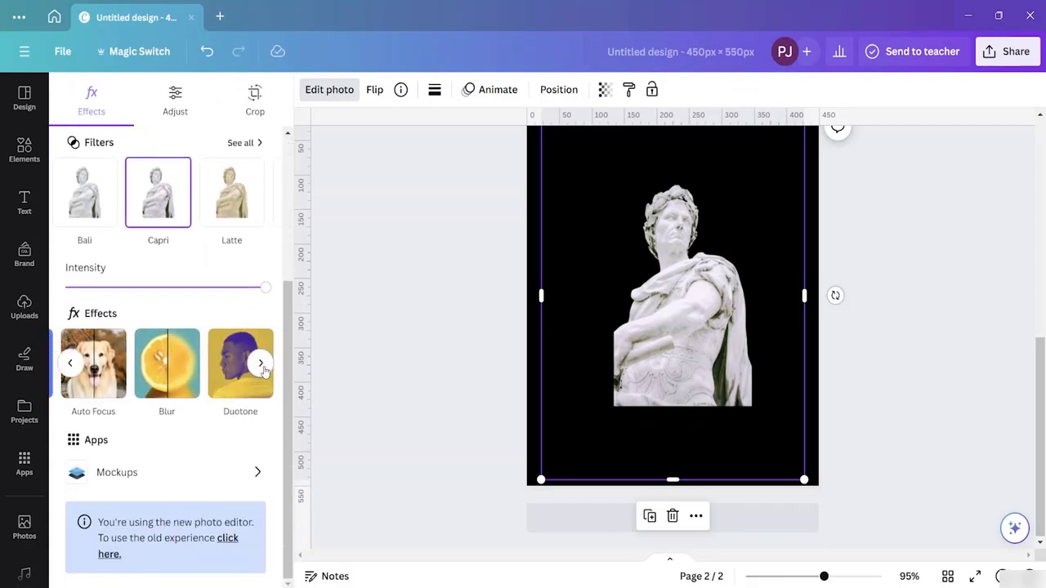
{"action": "left_click", "coordinate": [237, 364]}
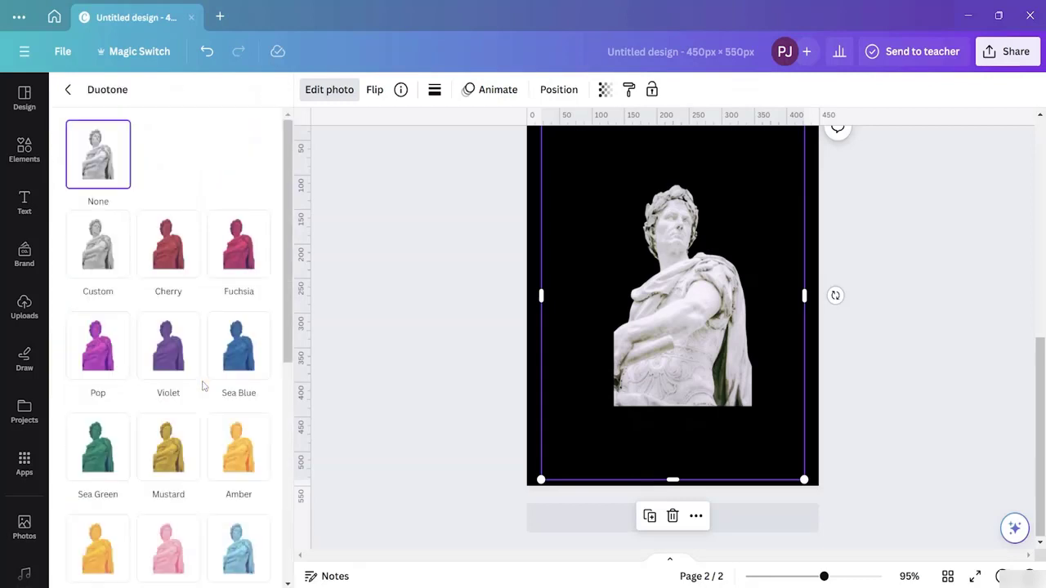
{"action": "left_click", "coordinate": [114, 271]}
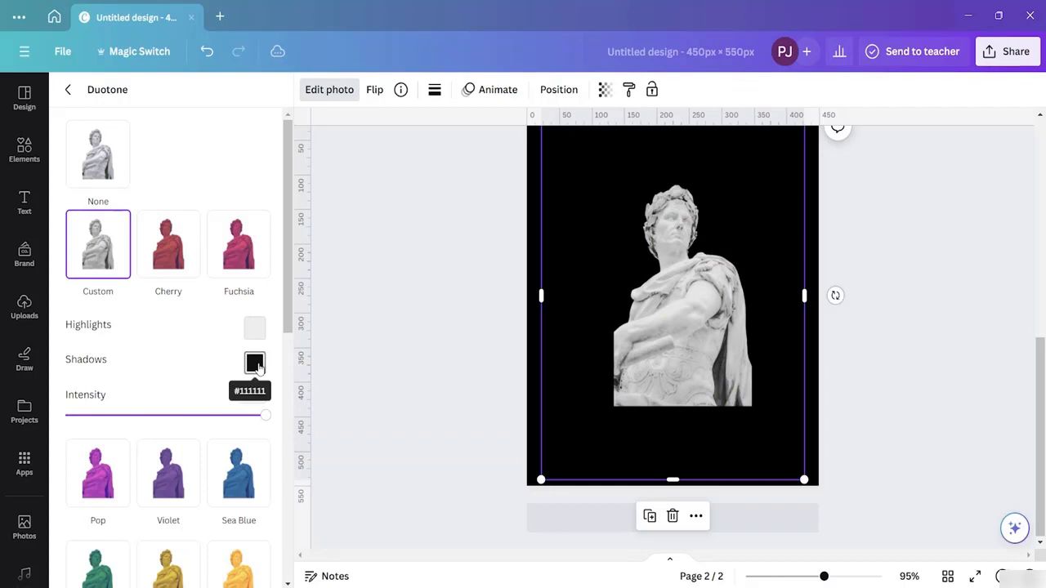
{"action": "left_click", "coordinate": [256, 368]}
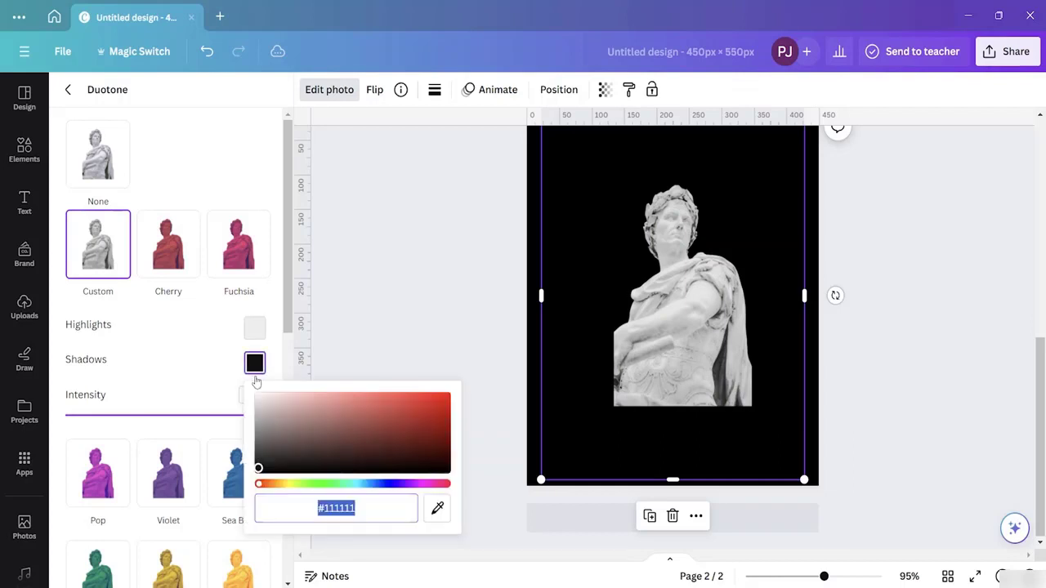
{"action": "mouse_move", "coordinate": [267, 471]}
{"action": "left_mouse_down"}
{"action": "mouse_move", "coordinate": [283, 432]}
{"action": "mouse_move", "coordinate": [273, 430]}
{"action": "mouse_move", "coordinate": [257, 466]}
{"action": "mouse_move", "coordinate": [232, 482]}
{"action": "mouse_move", "coordinate": [237, 450]}
{"action": "mouse_move", "coordinate": [237, 460]}
{"action": "mouse_move", "coordinate": [258, 461]}
{"action": "left_mouse_up"}
{"action": "left_click", "coordinate": [172, 381]}
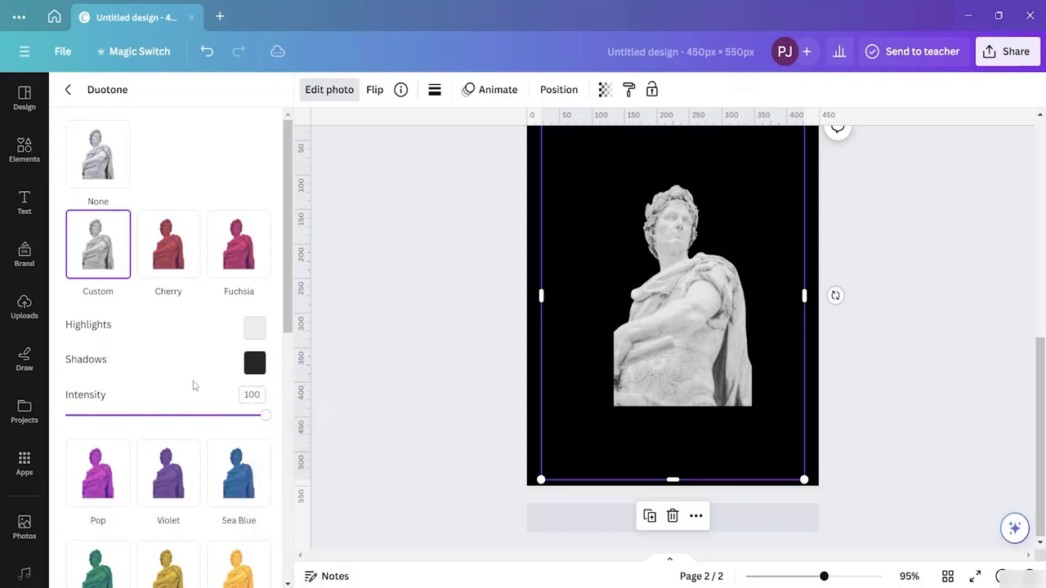
- Set the statue's duotone highlights colour to the pale pink #DFBDBD
{"action": "left_click", "coordinate": [254, 327]}
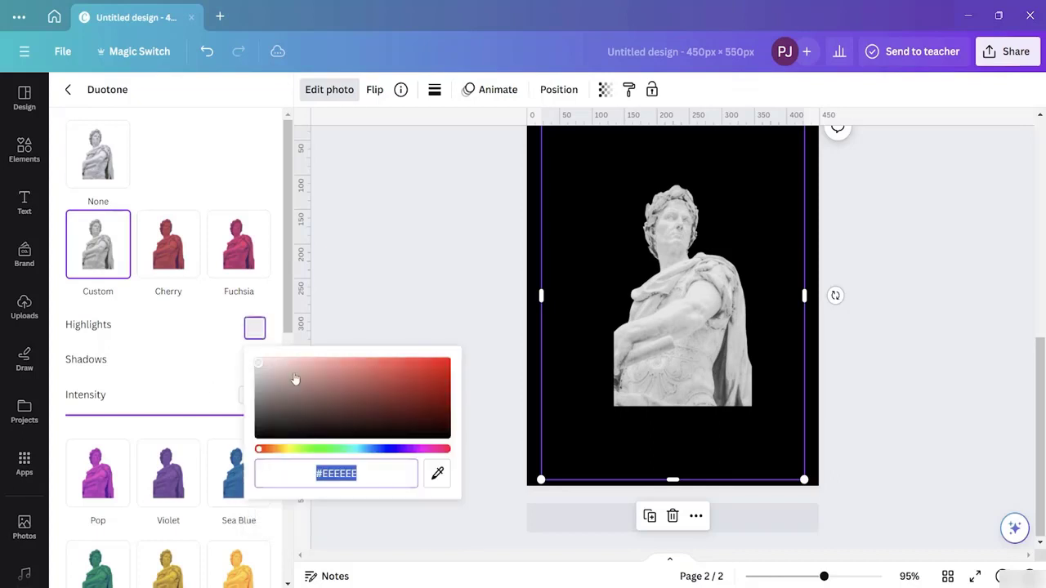
{"action": "left_click_drag", "start_coordinate": [259, 371], "coordinate": [283, 367]}
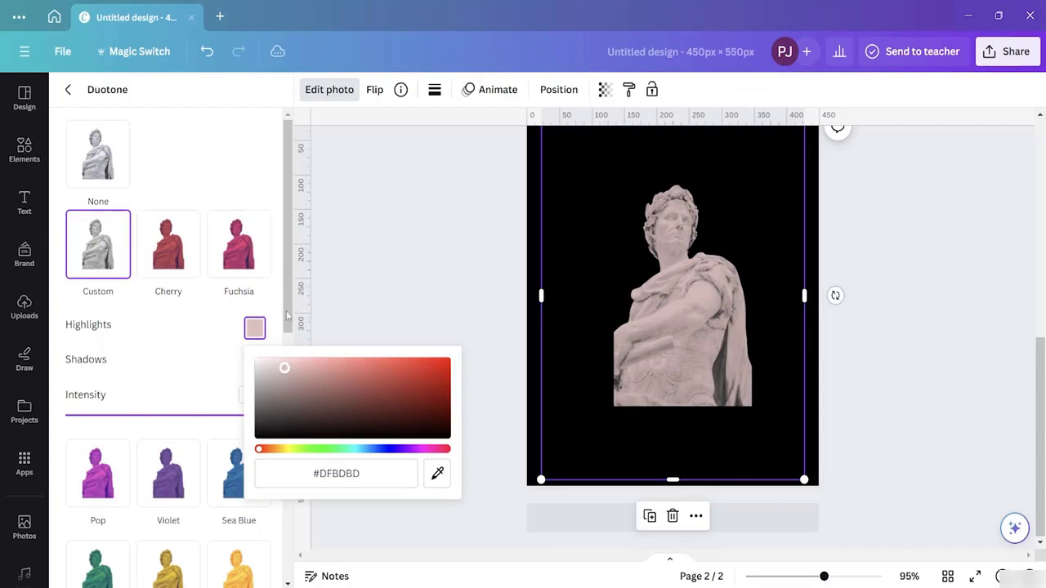
{"action": "left_click", "coordinate": [356, 317]}
{"action": "scroll", "coordinate": [715, 322], "scroll_direction": "up", "scroll_amount": 2}
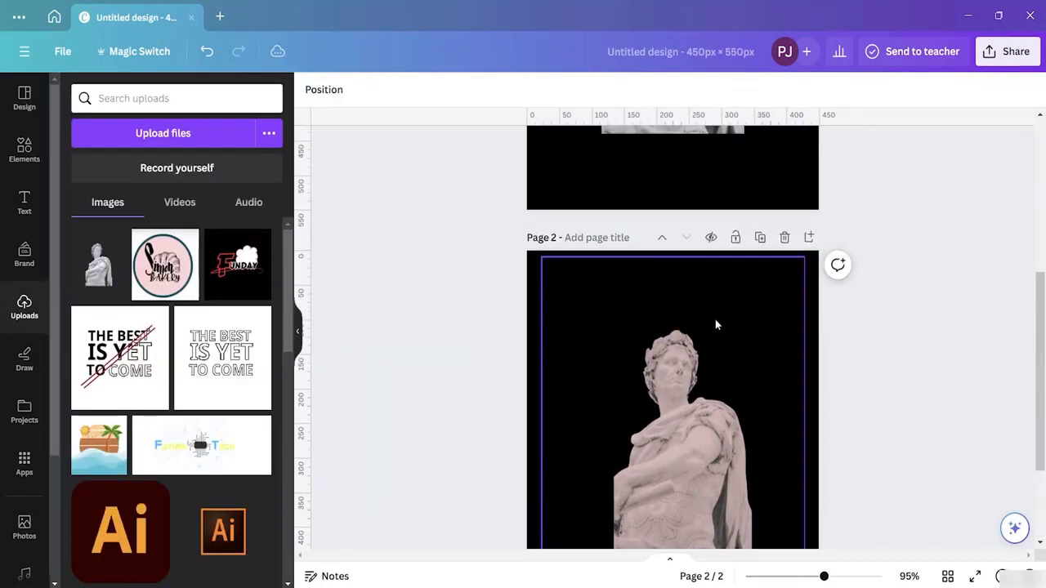
{"action": "scroll", "coordinate": [703, 341], "scroll_direction": "down", "scroll_amount": 2}
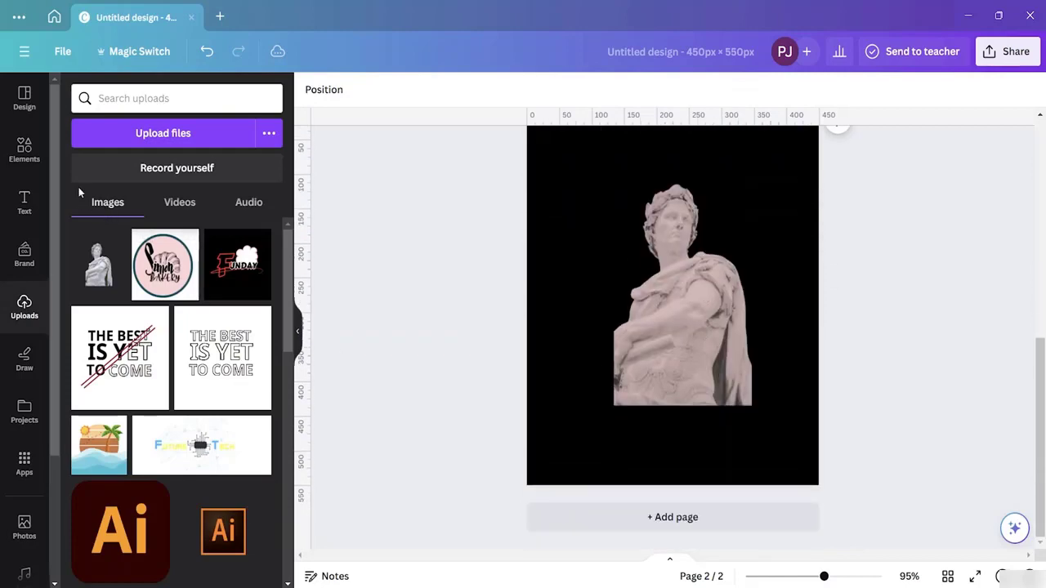
- Add the brand heading "The Royal Test of Pickle" near the top edge of the second page and colour it white
{"action": "left_click", "coordinate": [29, 211]}
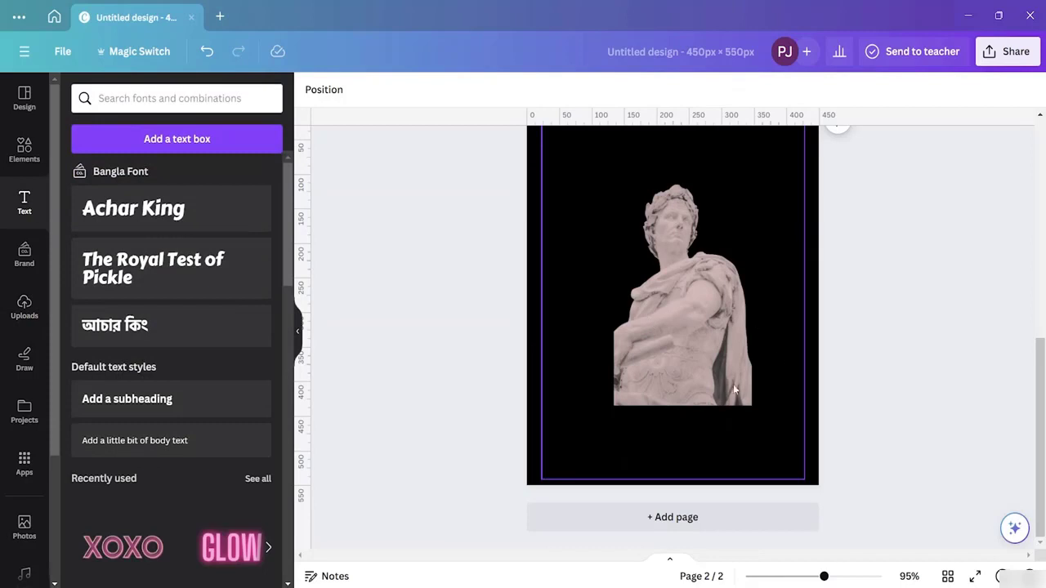
{"action": "scroll", "coordinate": [351, 353], "scroll_direction": "up", "scroll_amount": 3}
{"action": "scroll", "coordinate": [384, 347], "scroll_direction": "down", "scroll_amount": 3}
{"action": "scroll", "coordinate": [367, 327], "scroll_direction": "up", "scroll_amount": 1}
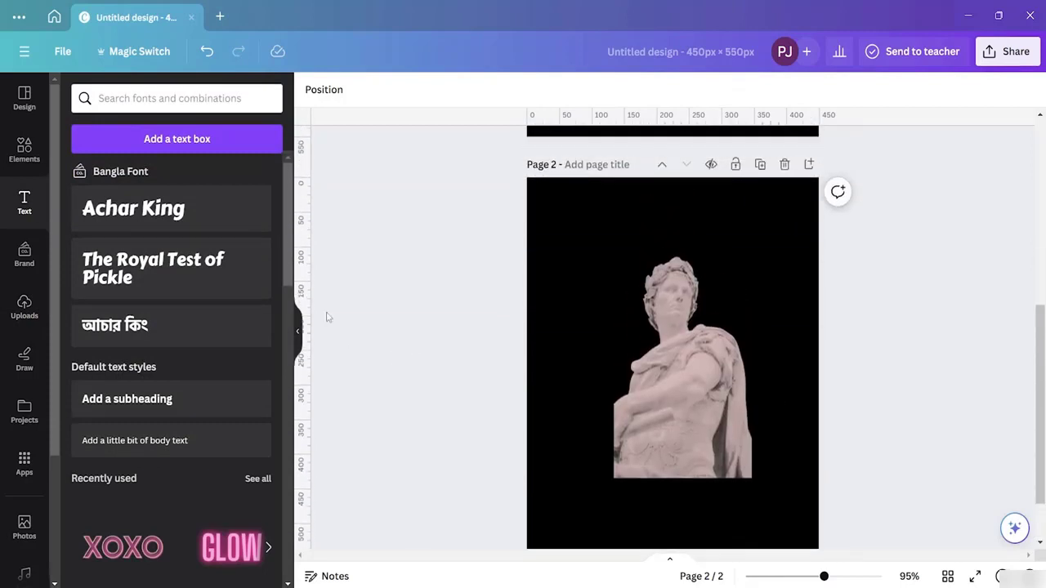
{"action": "left_click", "coordinate": [154, 270]}
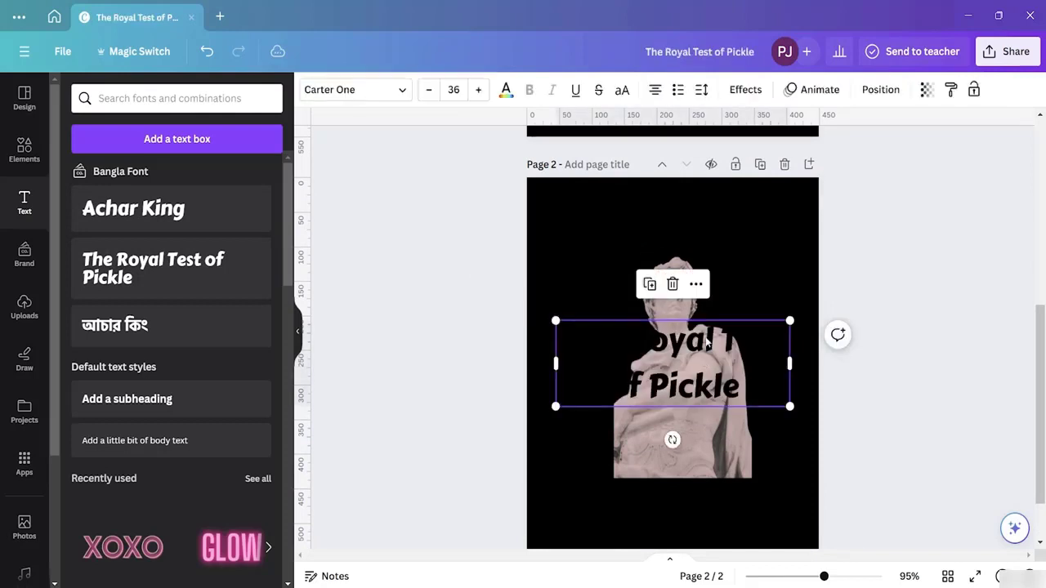
{"action": "left_click_drag", "start_coordinate": [699, 348], "coordinate": [694, 227]}
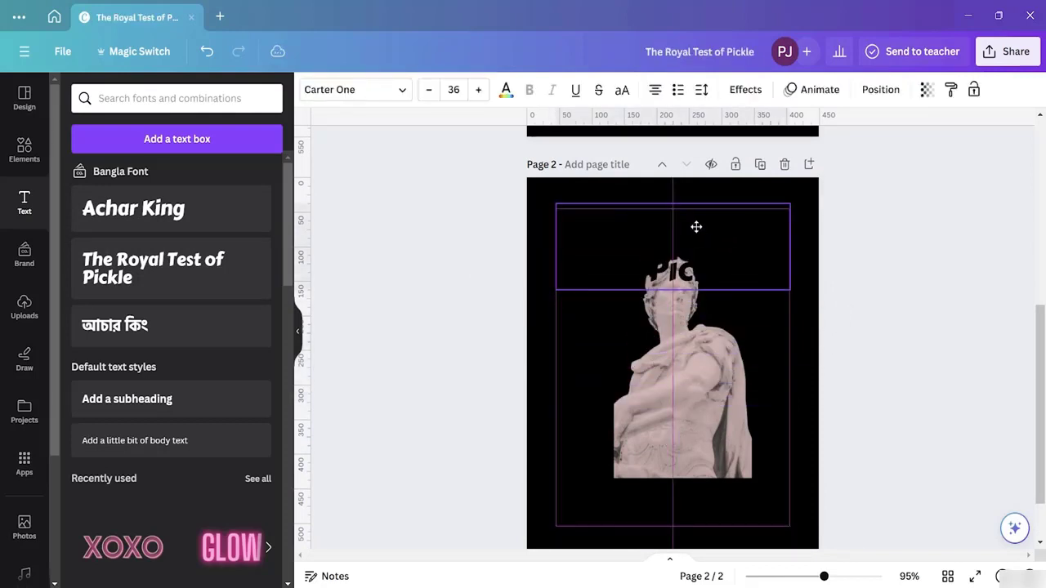
{"action": "left_click", "coordinate": [506, 89]}
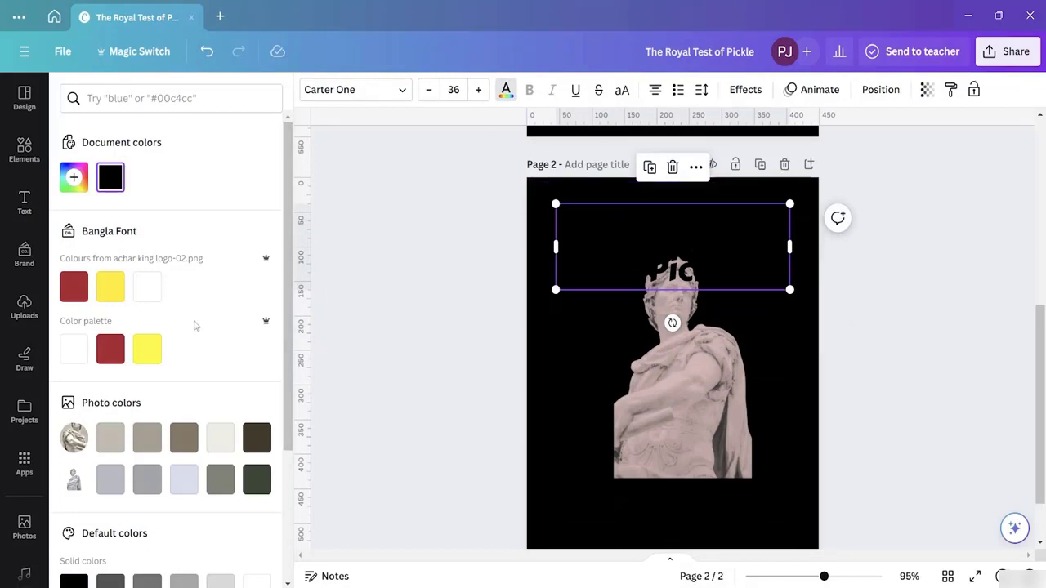
{"action": "left_click", "coordinate": [152, 288]}
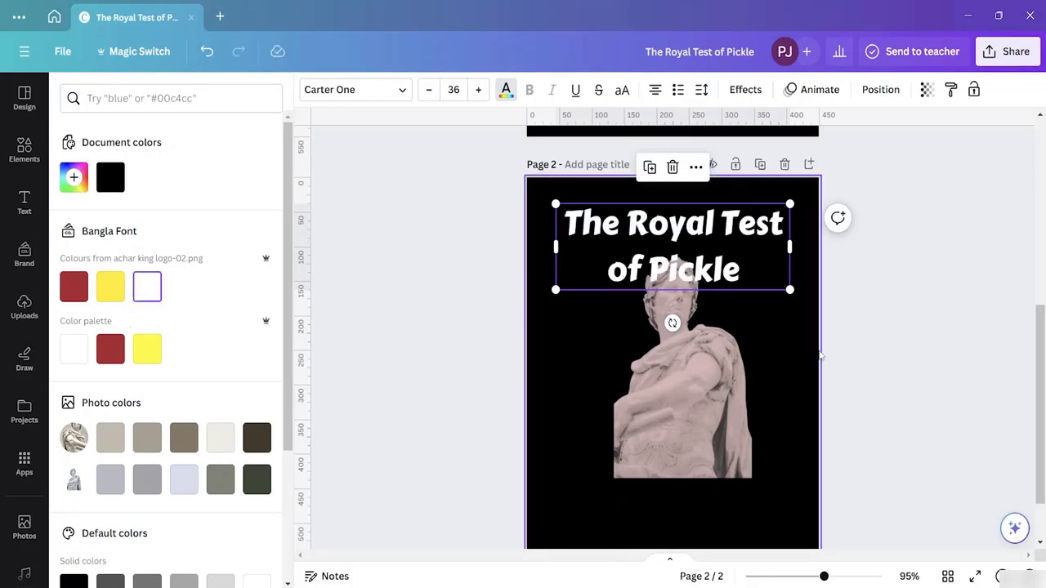
- Replace the heading text with "STATUE" and enlarge it to a font size of about 60.5
{"action": "left_click_drag", "start_coordinate": [786, 288], "coordinate": [757, 264]}
{"action": "double_click", "coordinate": [721, 262]}
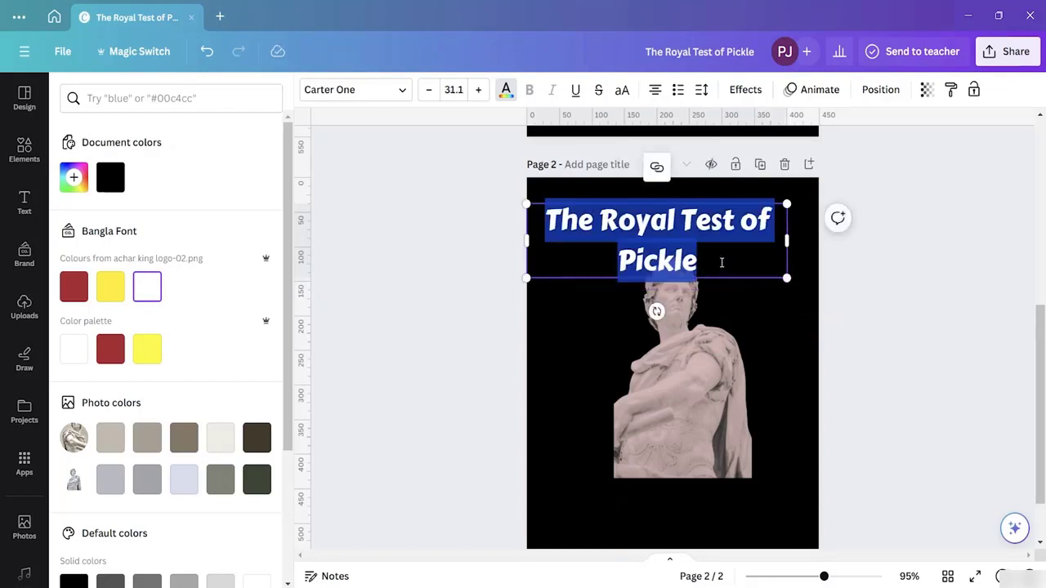
{"action": "key", "text": "BackSpace"}
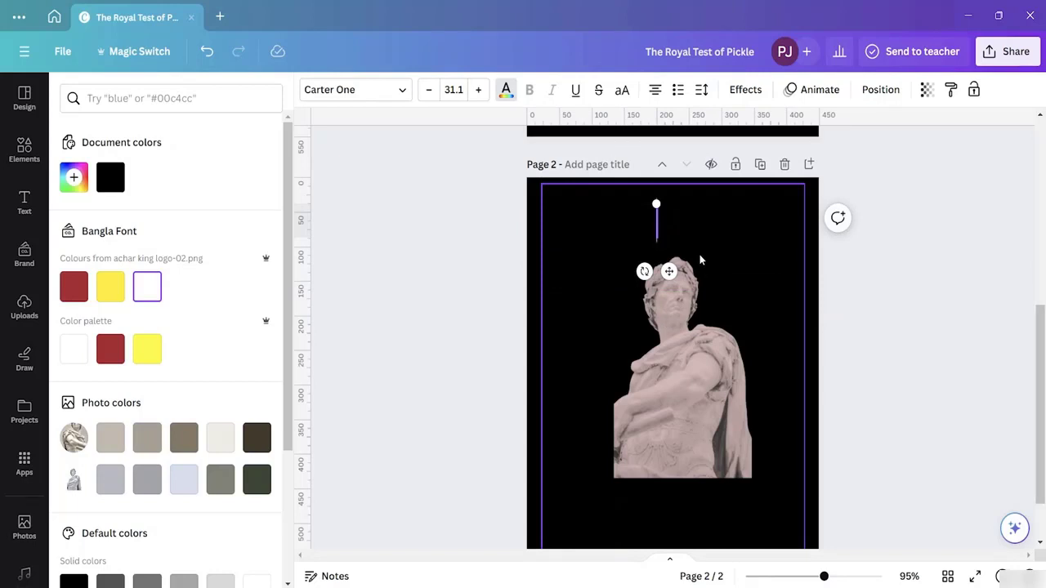
{"action": "type", "text": "STA"}
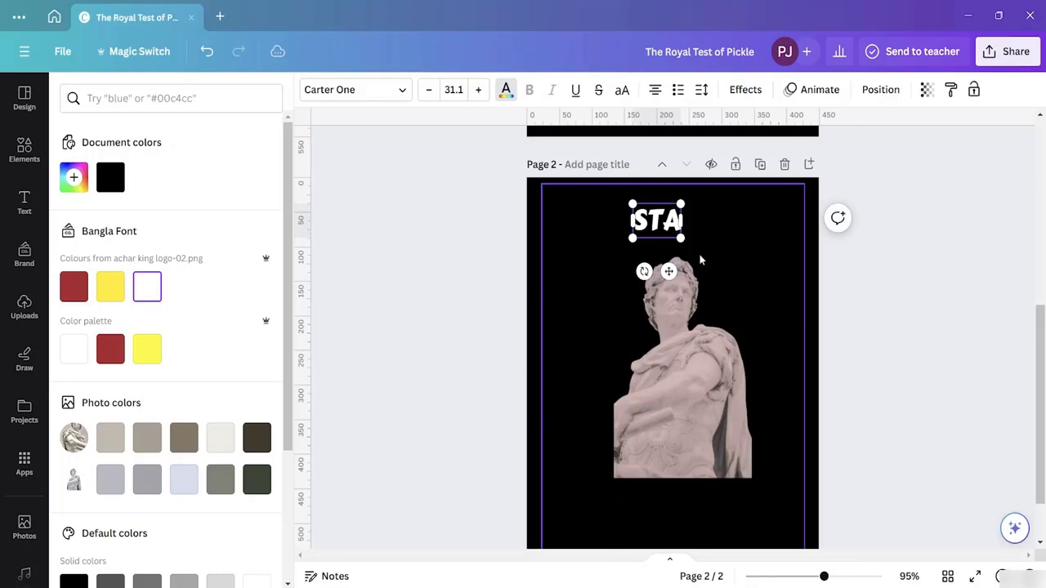
{"action": "type", "text": "TUR"}
{"action": "key", "text": "BackSpace"}
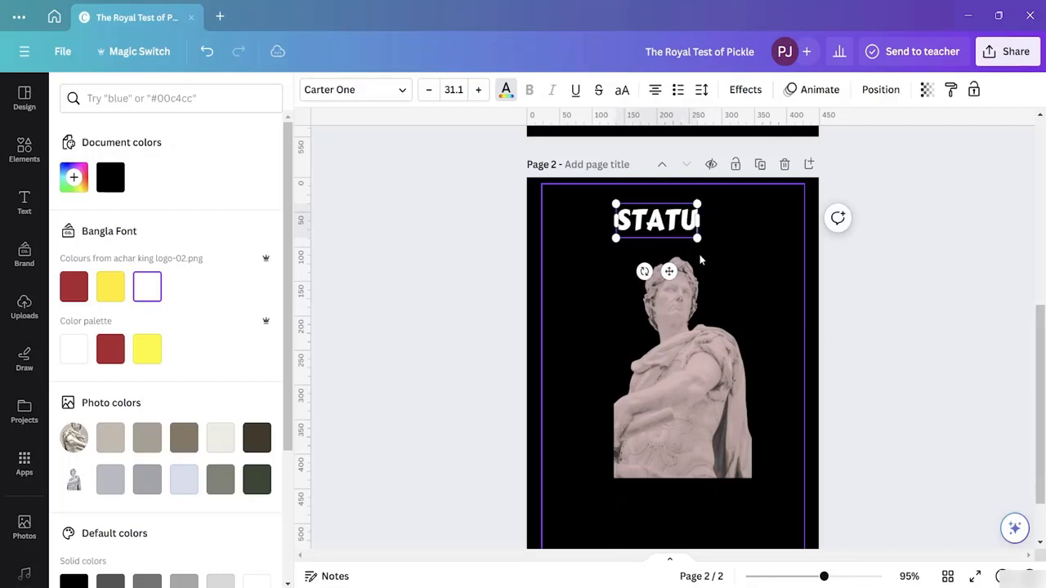
{"action": "type", "text": "E"}
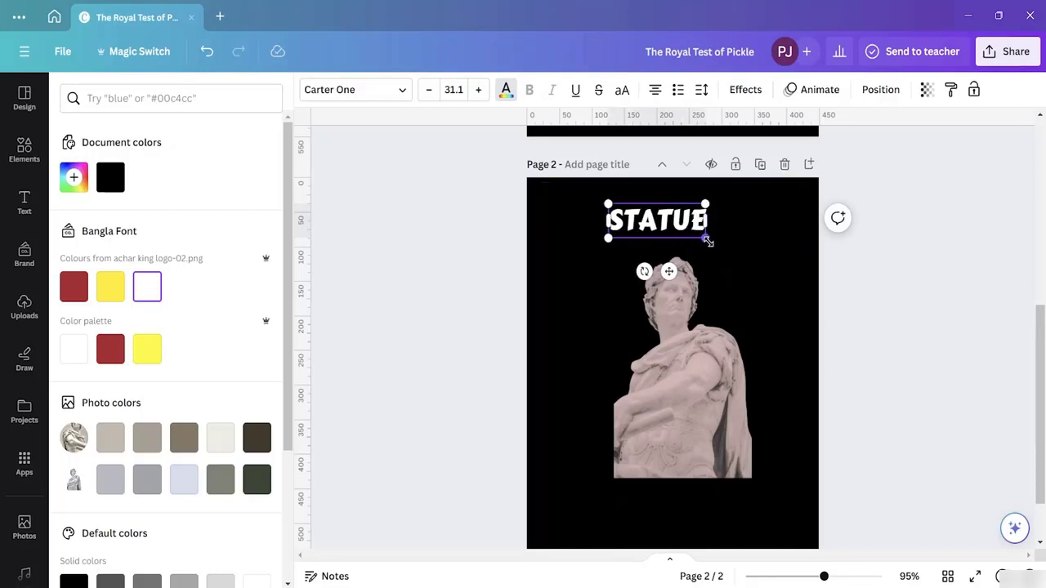
{"action": "left_click_drag", "start_coordinate": [706, 238], "coordinate": [783, 292]}
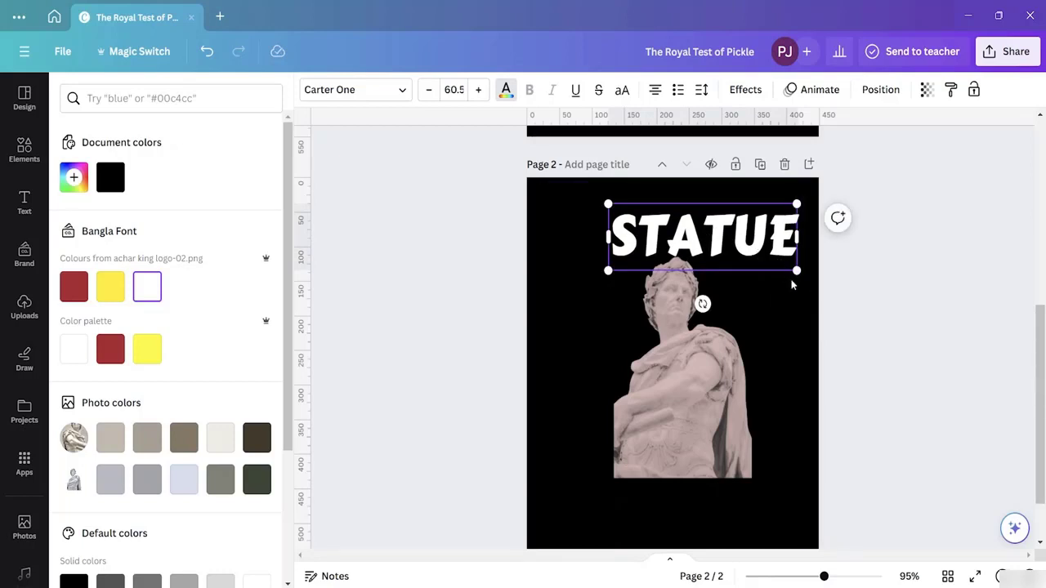
- Shorten the heading to "STA" and place it to the left of the statue's head
{"action": "key", "text": "BackSpace"}
{"action": "key", "text": "BackSpace"}
{"action": "key", "text": "BackSpace"}
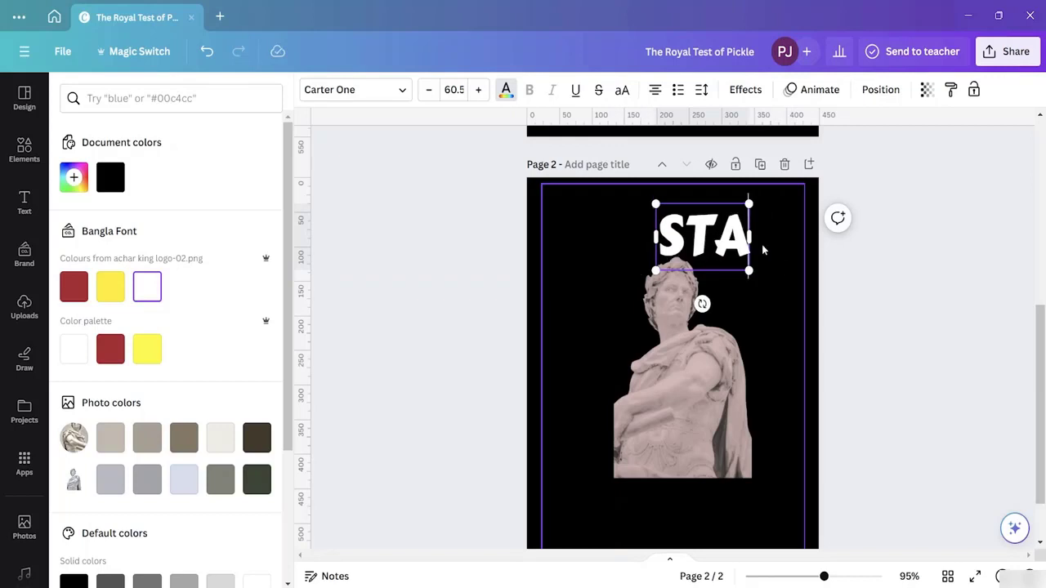
{"action": "left_click", "coordinate": [601, 237]}
{"action": "left_click_drag", "start_coordinate": [708, 237], "coordinate": [602, 313]}
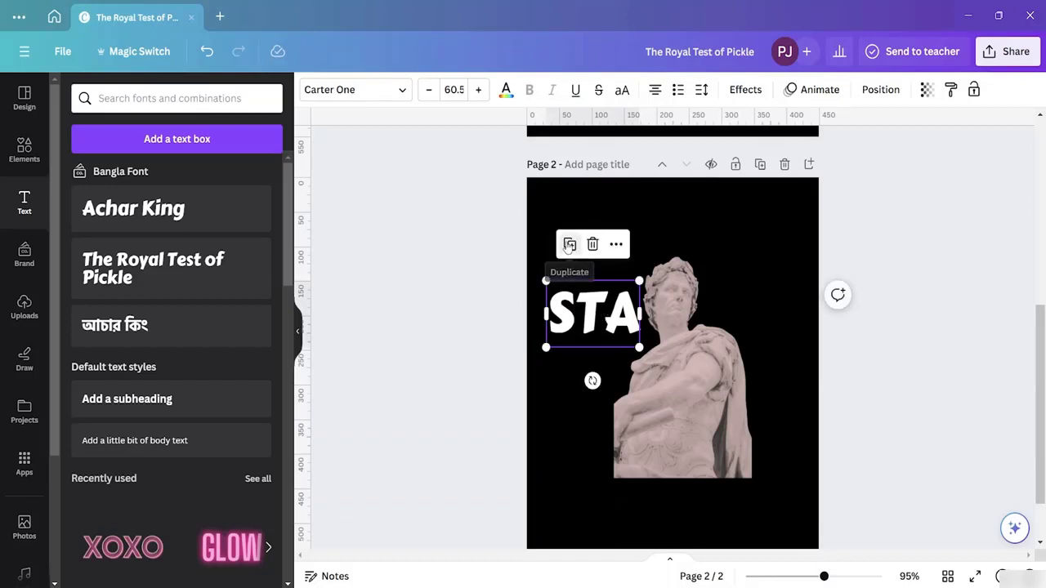
- Duplicate the "STA" text, place the copy to the right of the statue's head and change it to "TUE"
{"action": "left_click", "coordinate": [570, 245]}
{"action": "left_click_drag", "start_coordinate": [606, 308], "coordinate": [747, 286]}
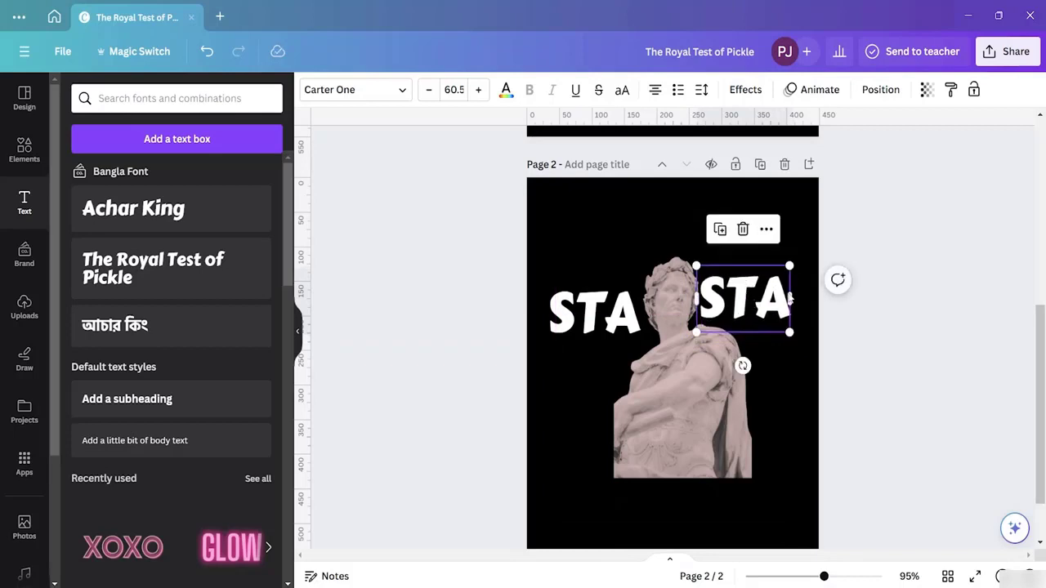
{"action": "double_click", "coordinate": [790, 299]}
{"action": "key", "text": "BackSpace"}
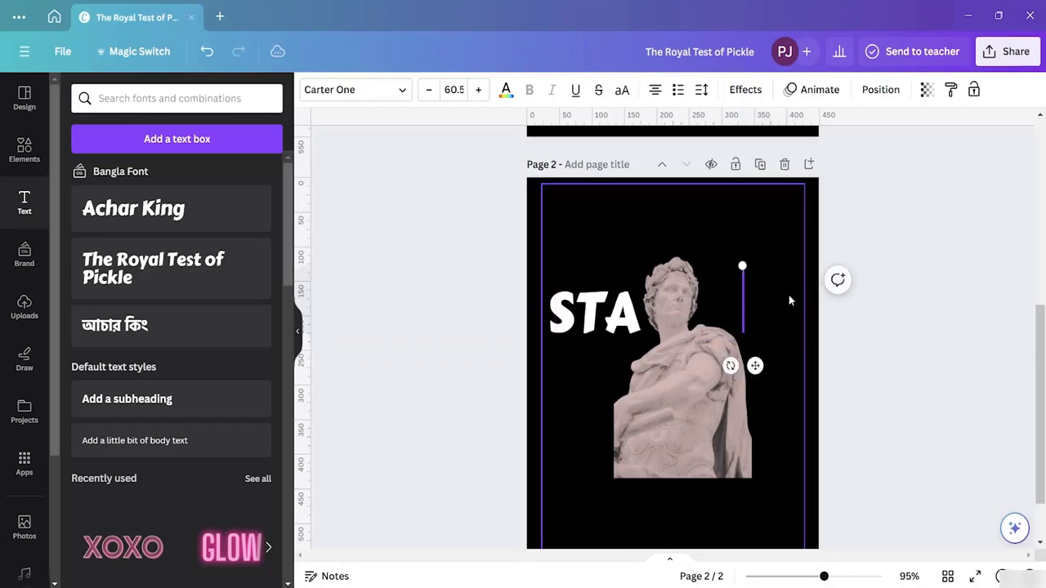
{"action": "type", "text": "TUE"}
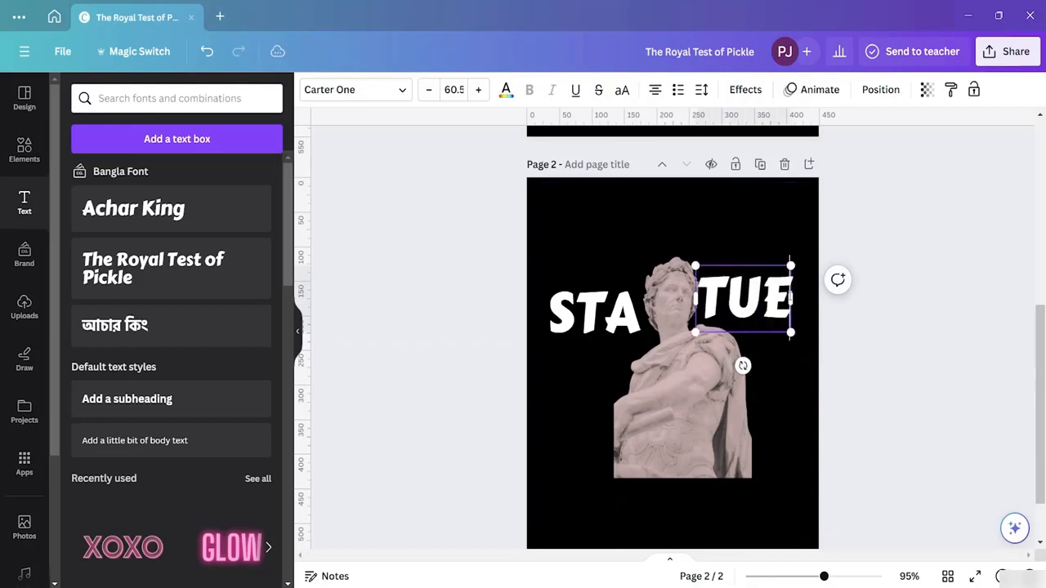
- Nudge the "TUE" text slightly up and away from the statue's head, and try the Burn The Witch font on it
{"action": "left_click", "coordinate": [780, 233]}
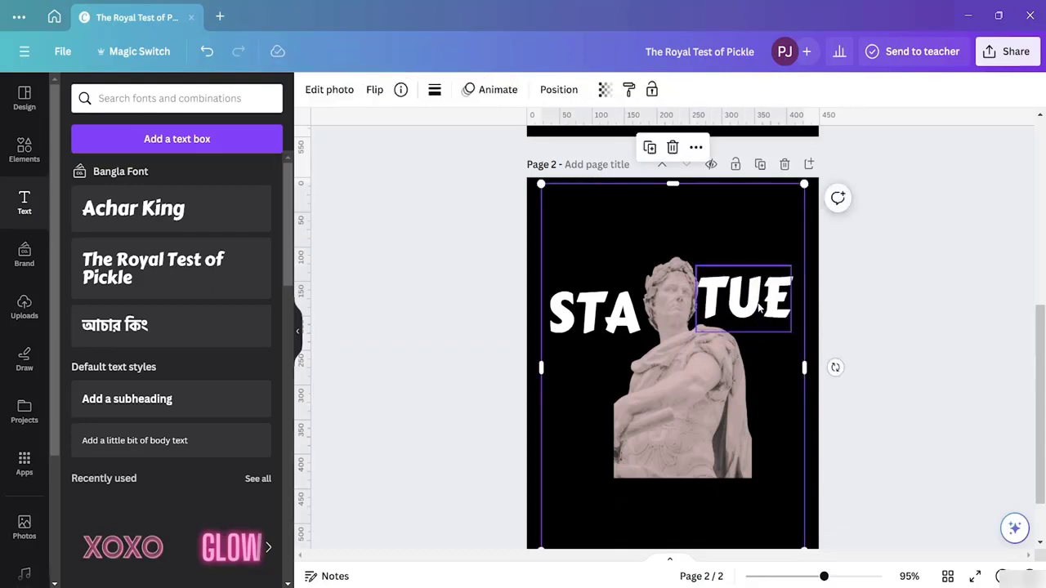
{"action": "left_click_drag", "start_coordinate": [758, 304], "coordinate": [765, 302]}
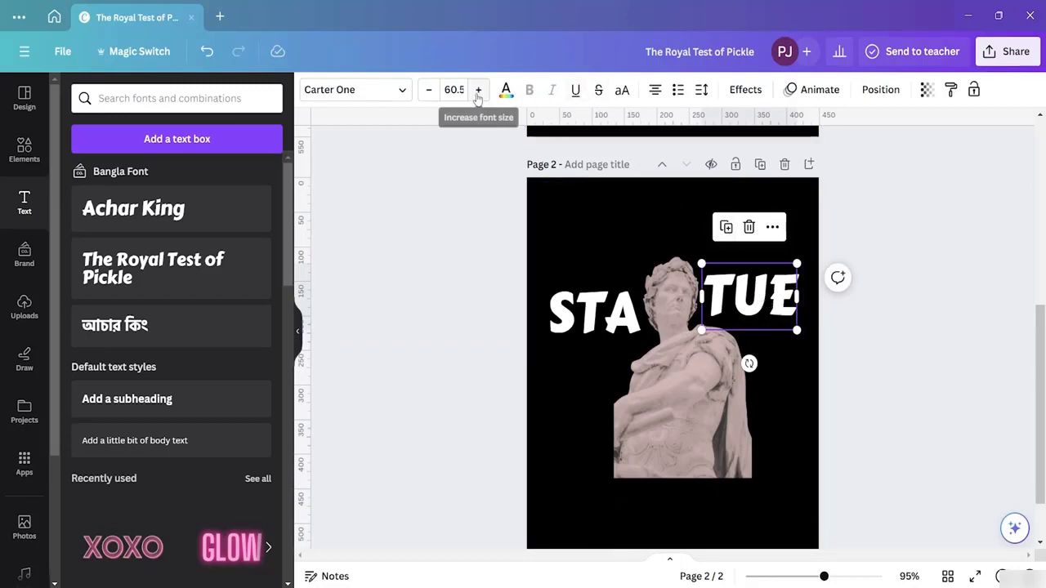
{"action": "left_click", "coordinate": [404, 90]}
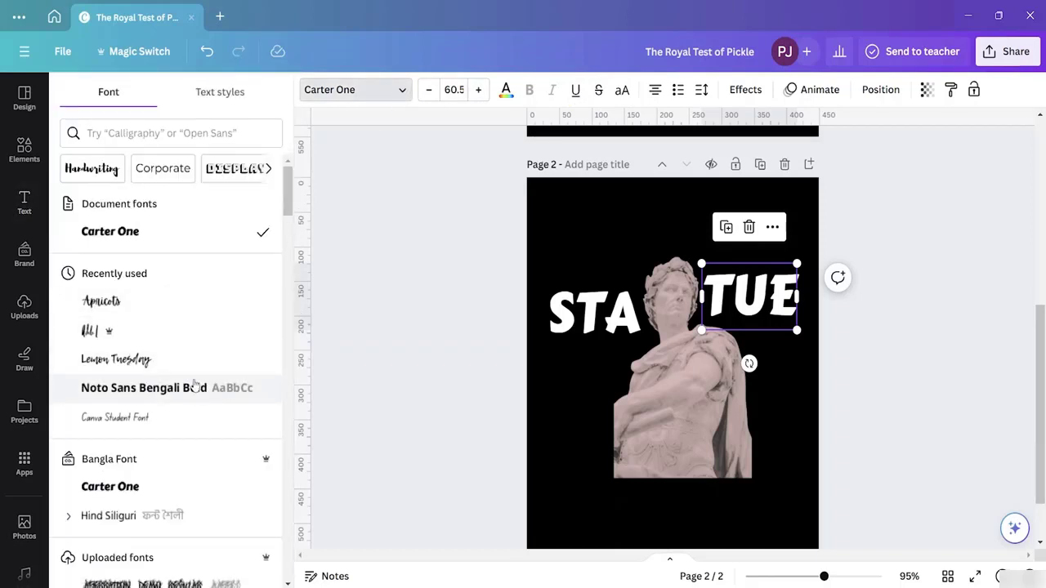
{"action": "scroll", "coordinate": [186, 400], "scroll_direction": "down", "scroll_amount": 1}
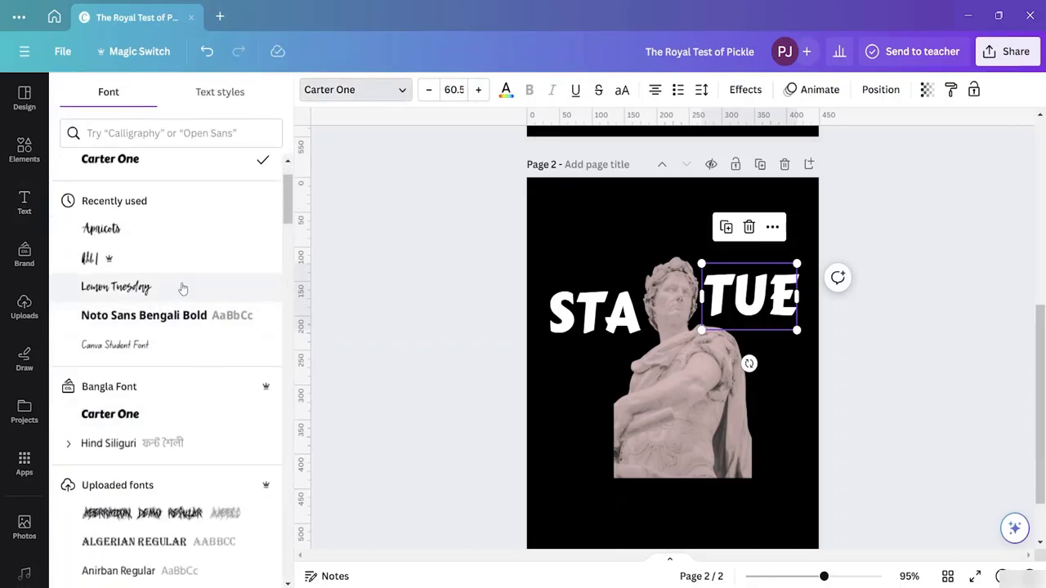
{"action": "scroll", "coordinate": [186, 335], "scroll_direction": "down", "scroll_amount": 1}
{"action": "scroll", "coordinate": [188, 461], "scroll_direction": "down", "scroll_amount": 1}
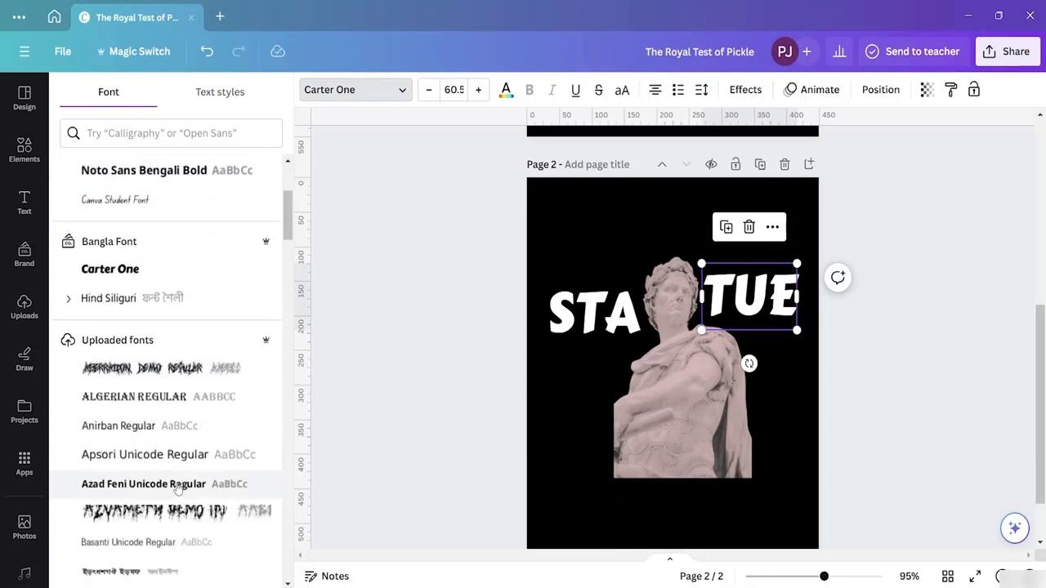
{"action": "scroll", "coordinate": [181, 488], "scroll_direction": "down", "scroll_amount": 4}
{"action": "scroll", "coordinate": [176, 296], "scroll_direction": "up", "scroll_amount": 1}
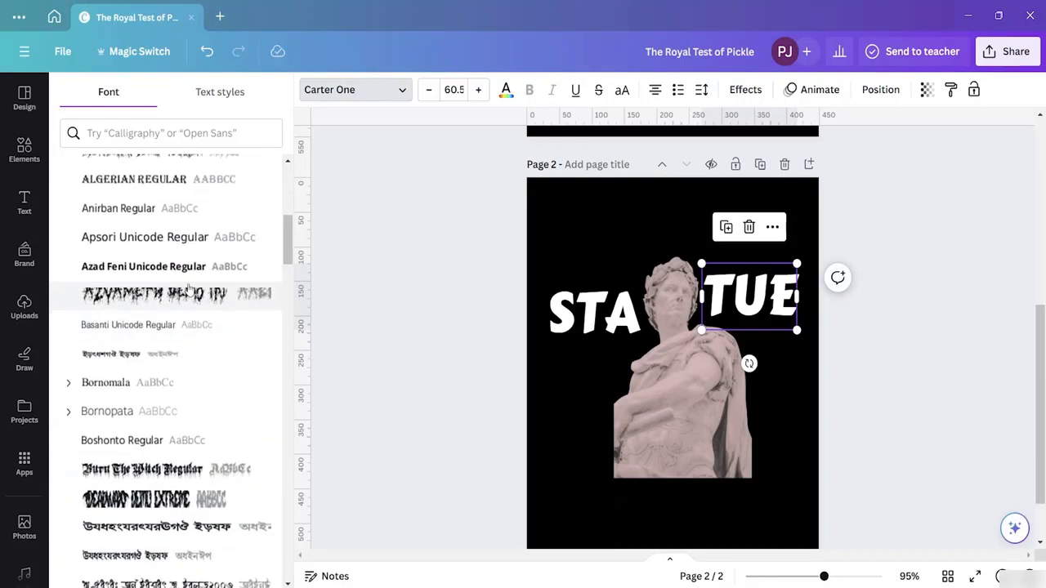
{"action": "scroll", "coordinate": [180, 367], "scroll_direction": "down", "scroll_amount": 2}
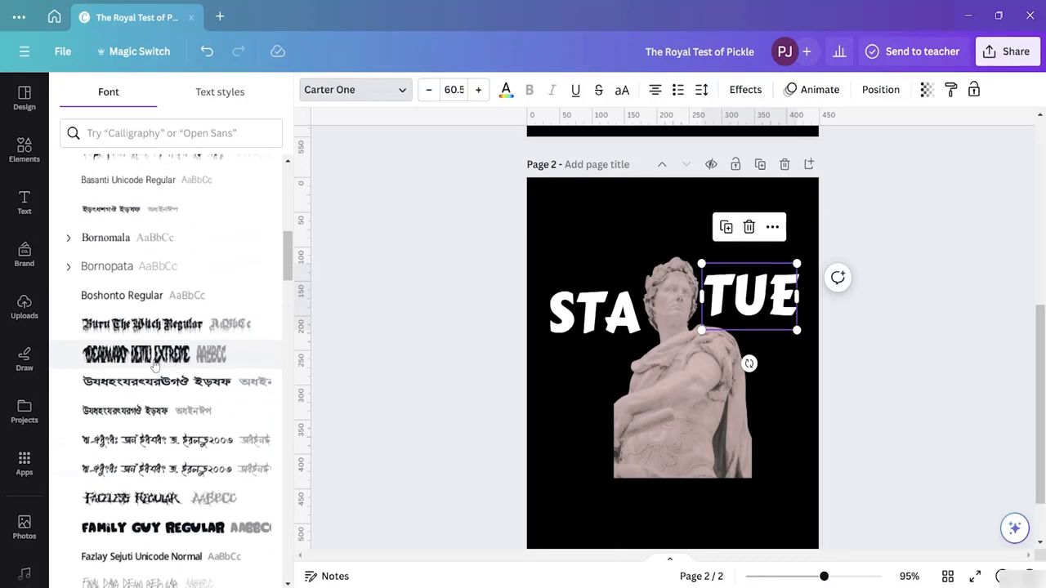
{"action": "left_click", "coordinate": [135, 325]}
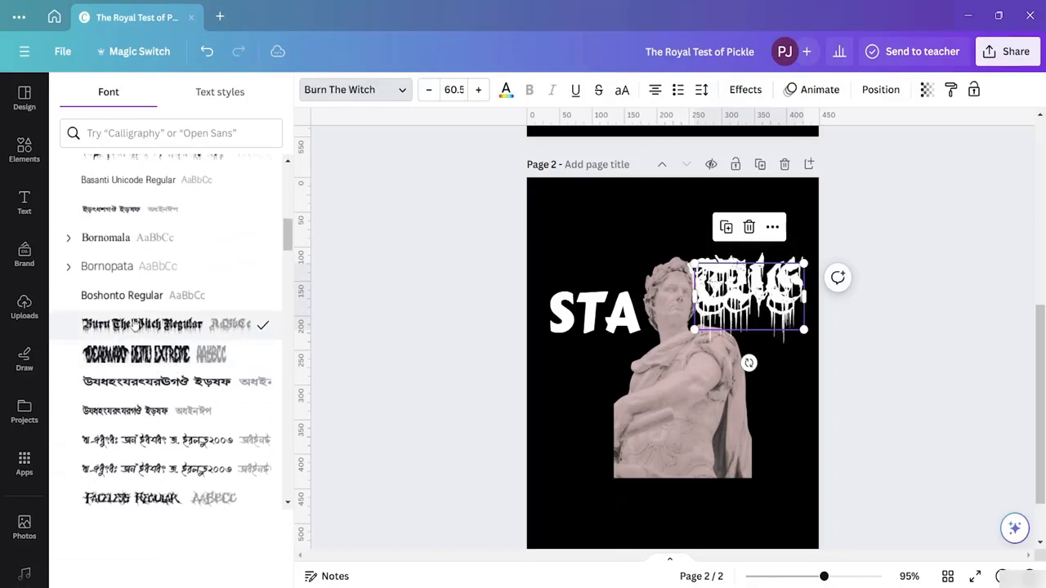
- Change the font of the "TUE" text to Noto Sans Bengali Bold
{"action": "scroll", "coordinate": [164, 376], "scroll_direction": "down", "scroll_amount": 5}
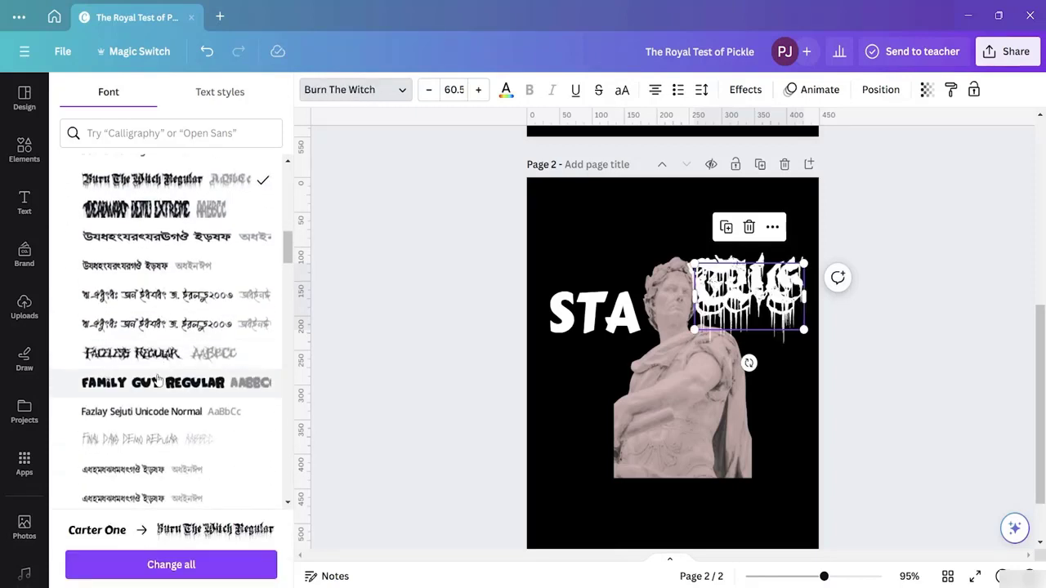
{"action": "scroll", "coordinate": [175, 402], "scroll_direction": "down", "scroll_amount": 1}
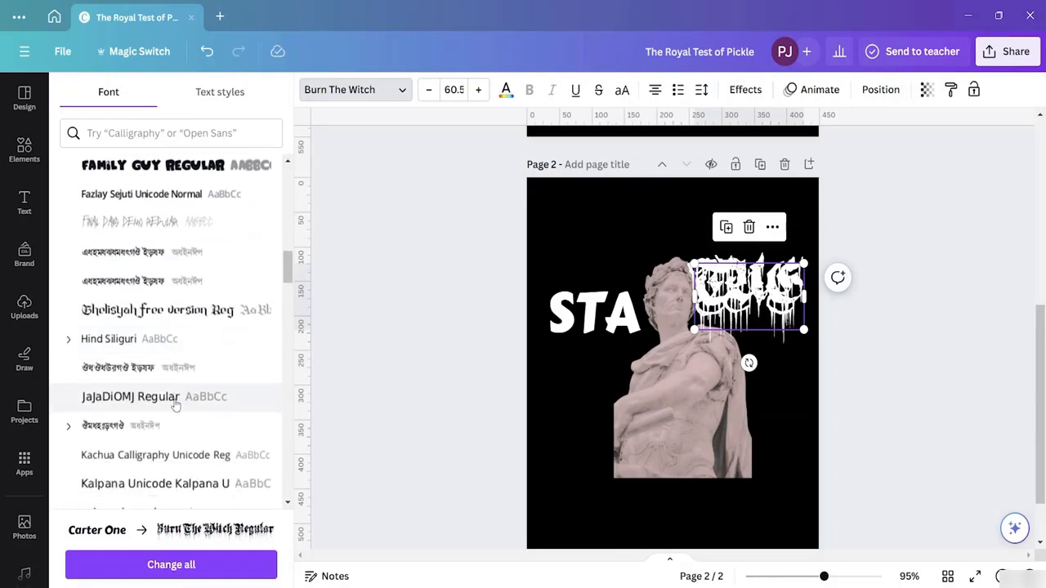
{"action": "scroll", "coordinate": [197, 433], "scroll_direction": "down", "scroll_amount": 10}
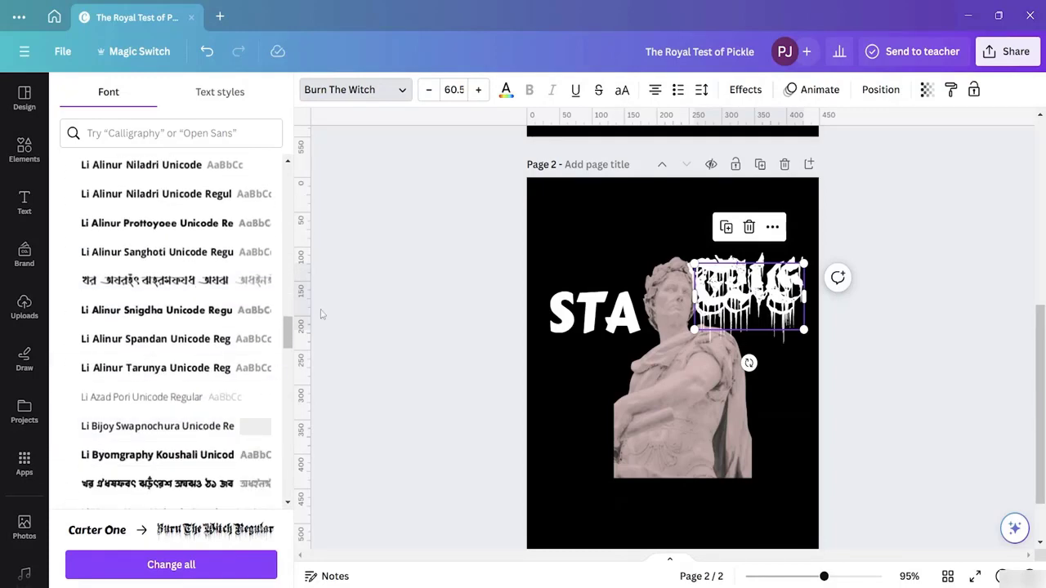
{"action": "left_click_drag", "start_coordinate": [290, 336], "coordinate": [295, 441]}
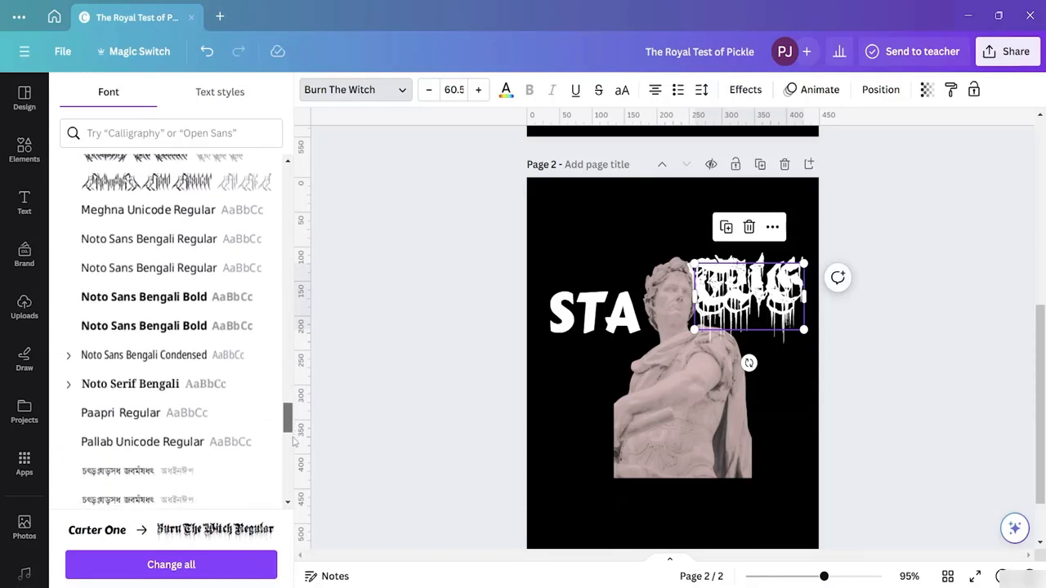
{"action": "left_click", "coordinate": [193, 299]}
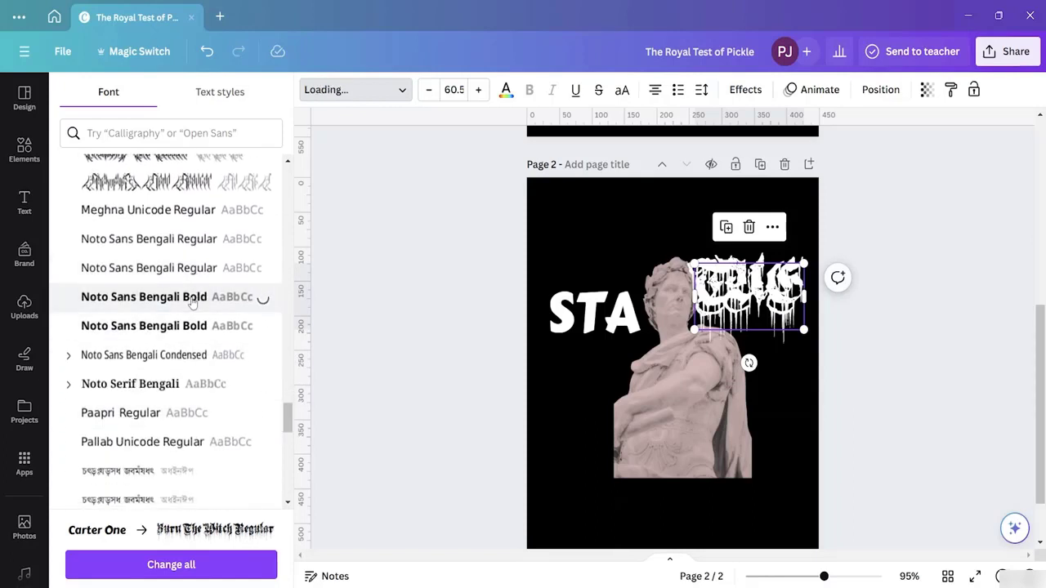
- Search the fonts for "BOLD", apply Balloon Extra Bold to the "STA" text and move it closer to the statue's head
{"action": "left_click", "coordinate": [636, 319]}
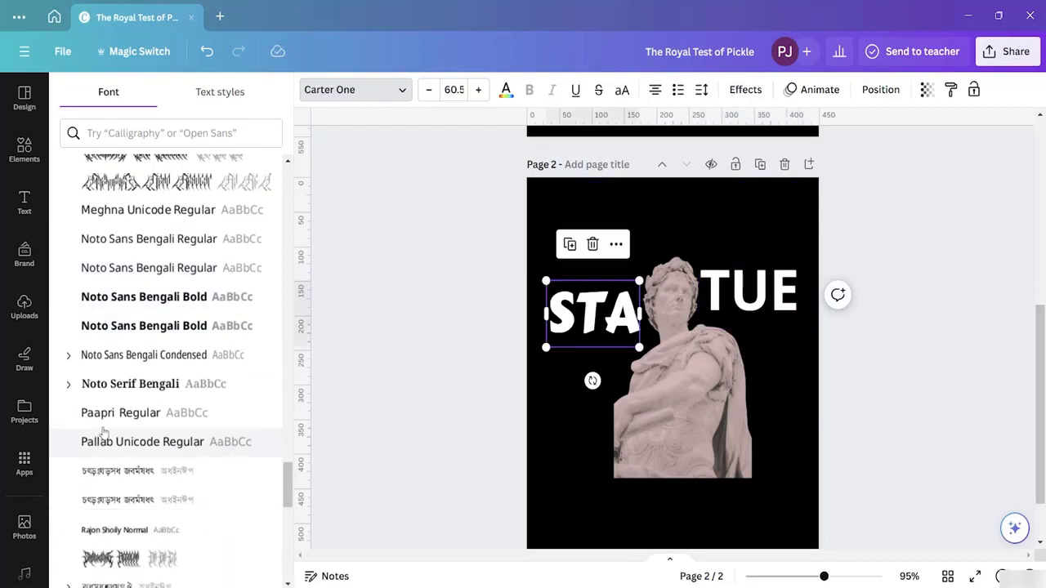
{"action": "scroll", "coordinate": [208, 422], "scroll_direction": "down", "scroll_amount": 5}
{"action": "scroll", "coordinate": [206, 420], "scroll_direction": "down", "scroll_amount": 2}
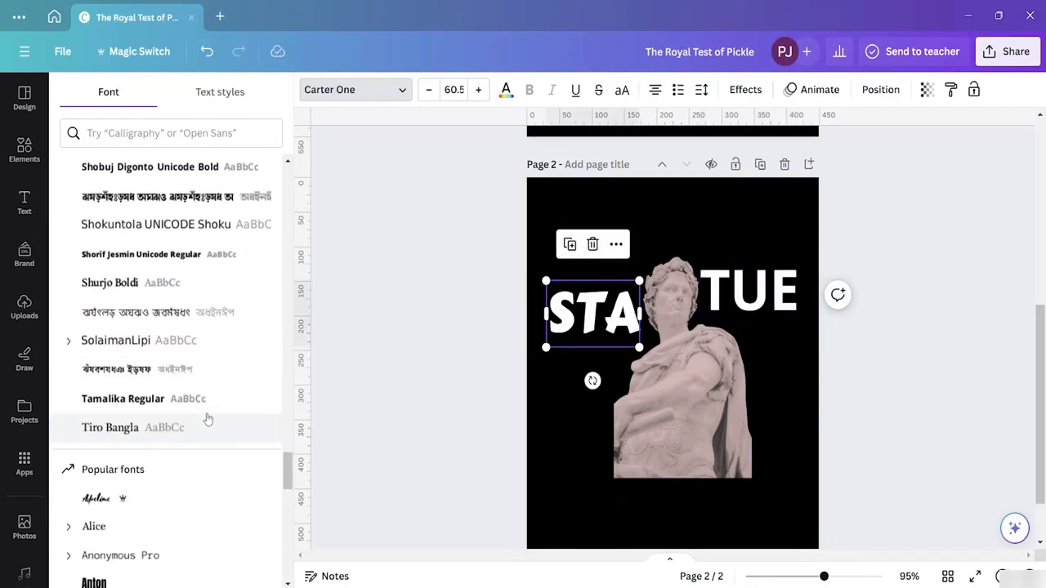
{"action": "scroll", "coordinate": [196, 441], "scroll_direction": "down", "scroll_amount": 2}
{"action": "scroll", "coordinate": [196, 443], "scroll_direction": "down", "scroll_amount": 2}
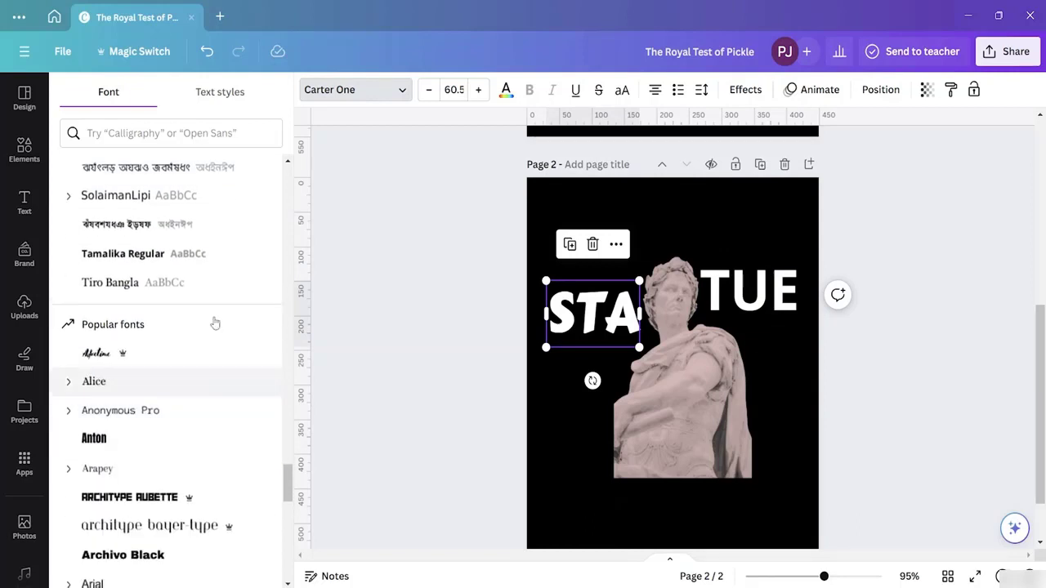
{"action": "left_click", "coordinate": [153, 133]}
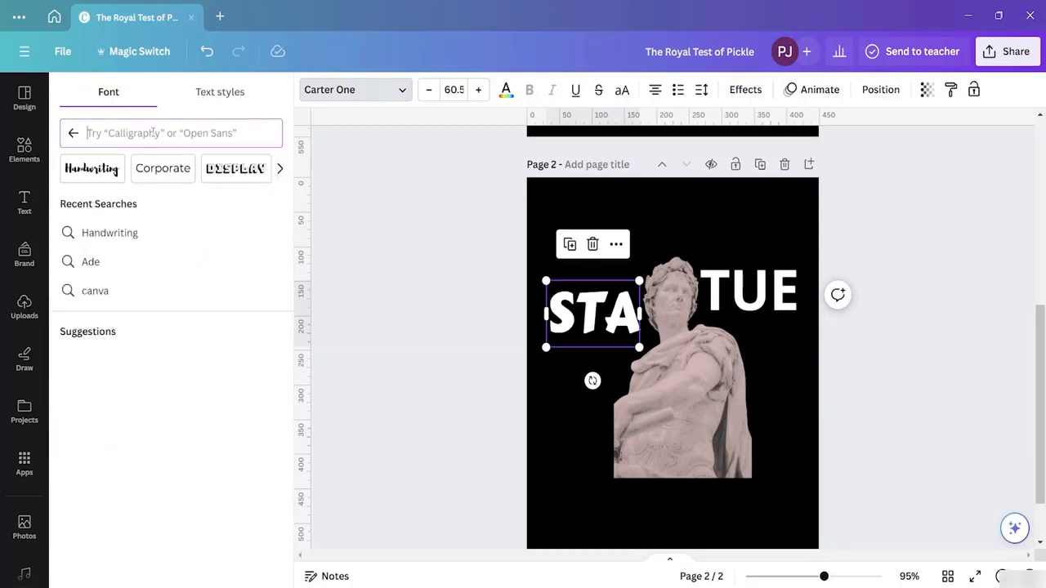
{"action": "type", "text": "BOLD"}
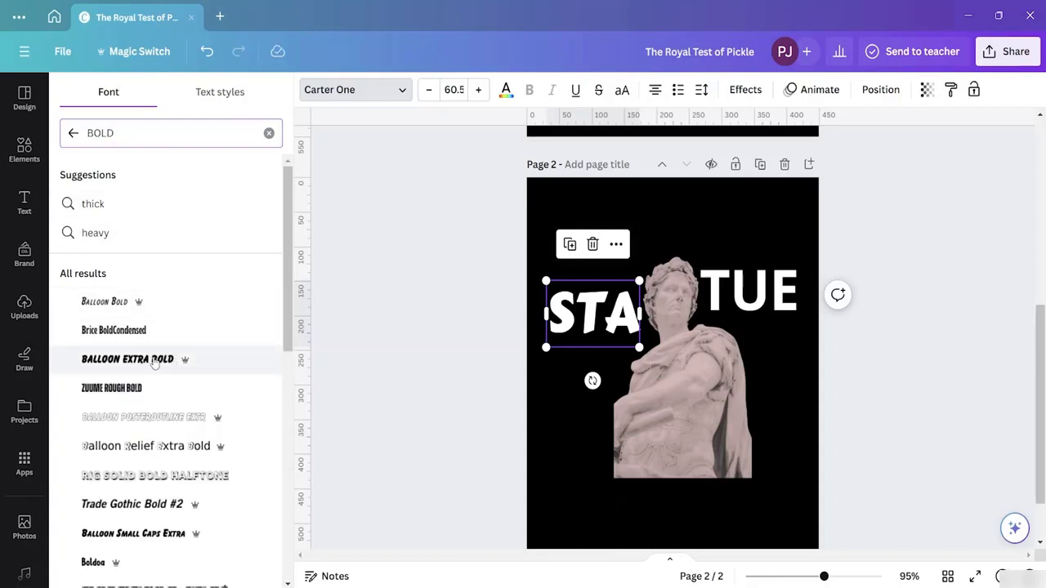
{"action": "left_click", "coordinate": [155, 362]}
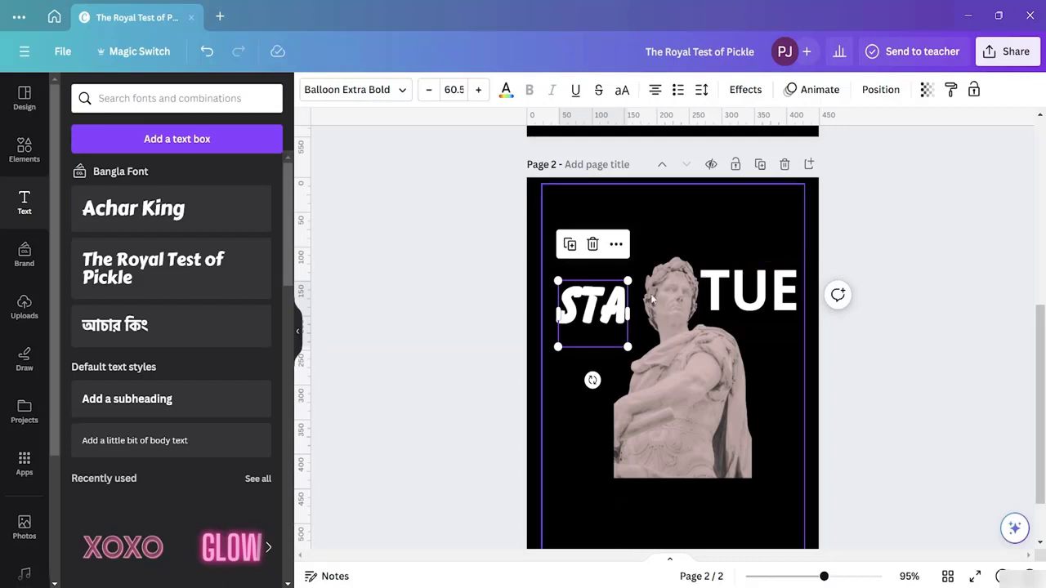
{"action": "mouse_move", "coordinate": [614, 308]}
{"action": "left_mouse_down"}
{"action": "mouse_move", "coordinate": [615, 293]}
{"action": "mouse_move", "coordinate": [621, 307]}
{"action": "left_mouse_up"}
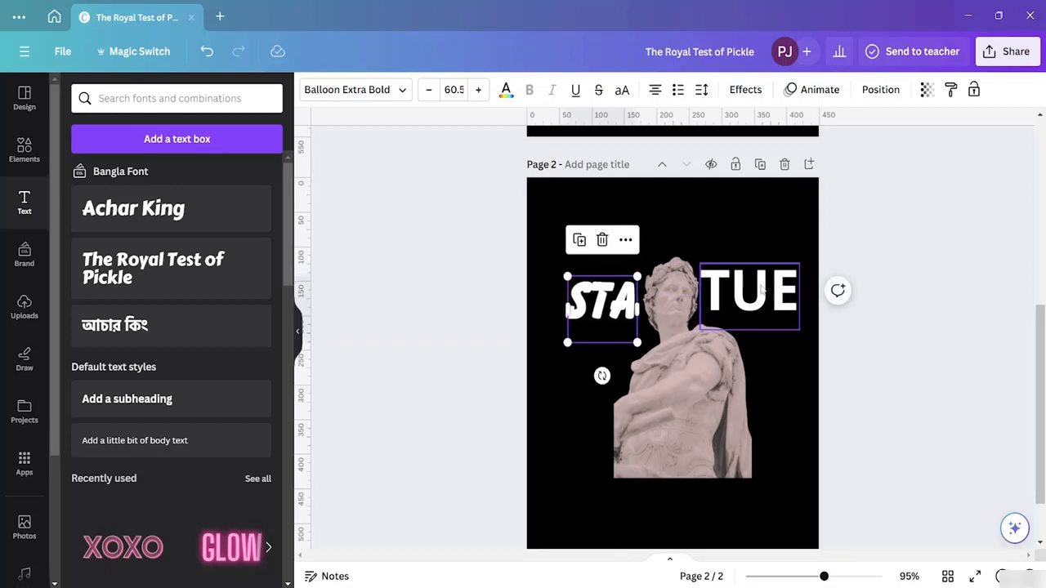
- Delete the "TUE" text and place a duplicate of "STA" to the right of the statue's head
{"action": "left_click", "coordinate": [732, 290]}
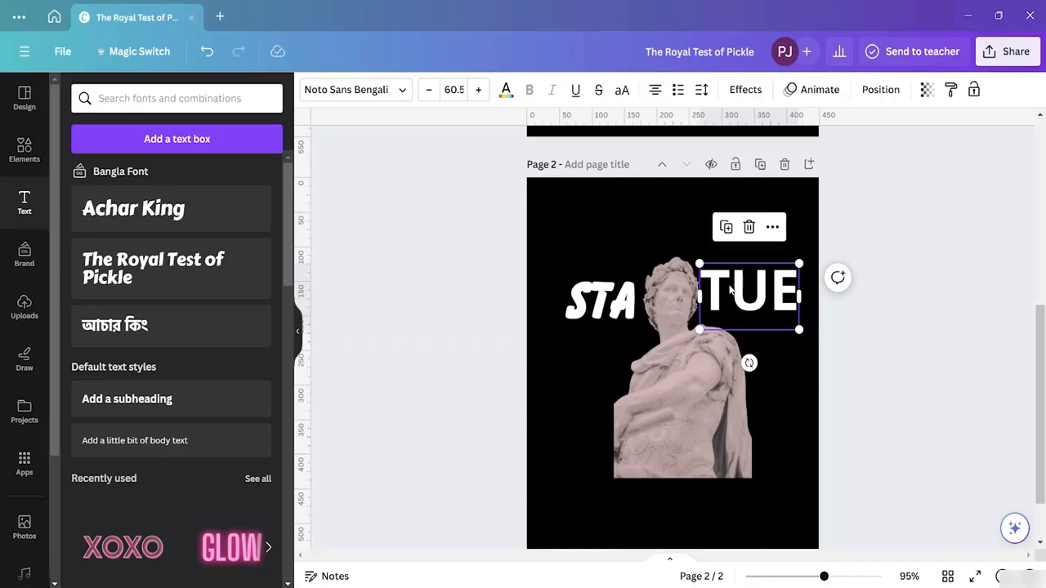
{"action": "left_click", "coordinate": [749, 226]}
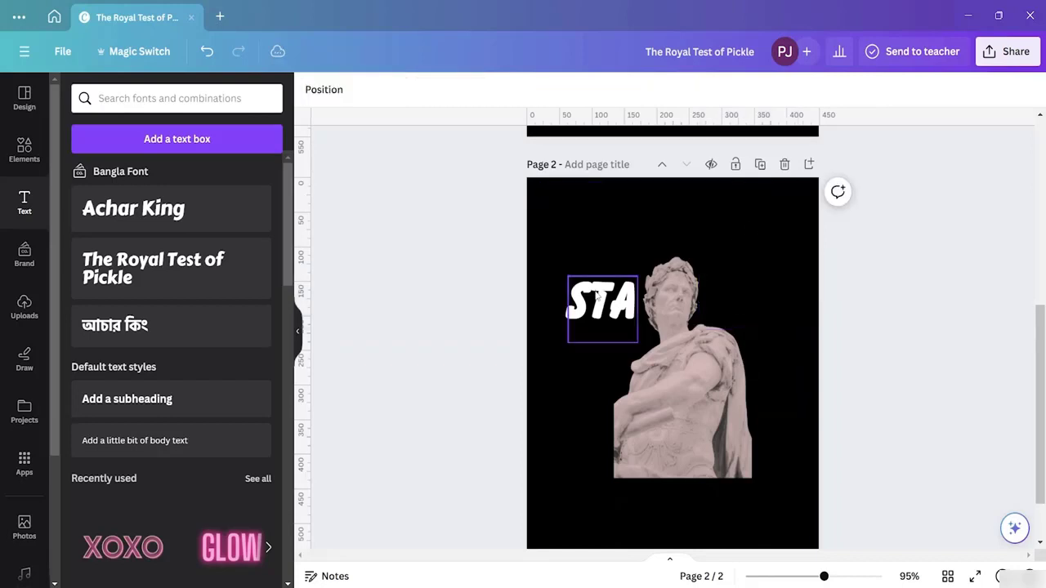
{"action": "left_click", "coordinate": [599, 298]}
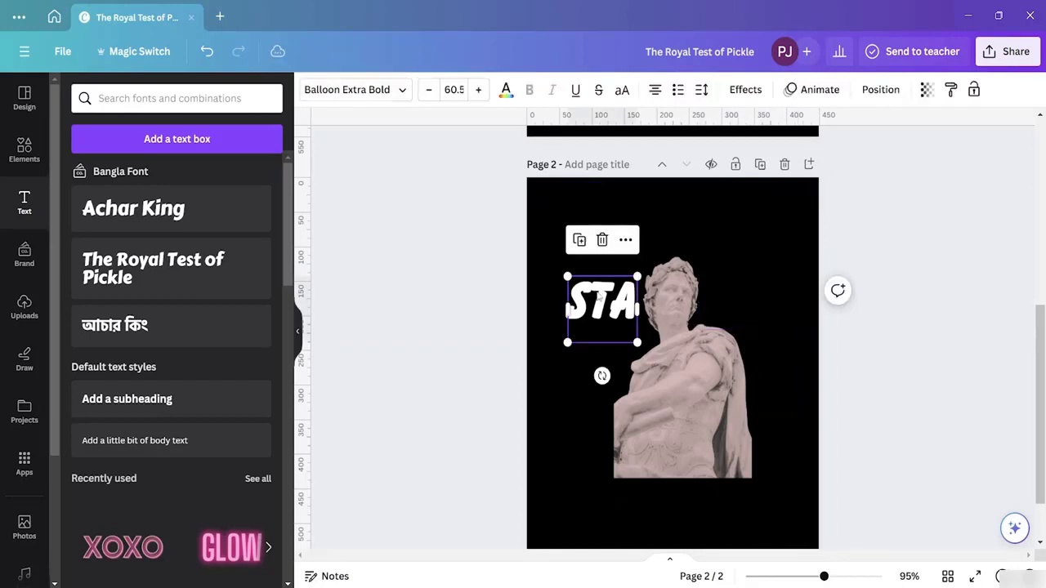
{"action": "left_click", "coordinate": [580, 240]}
{"action": "left_click_drag", "start_coordinate": [609, 299], "coordinate": [745, 291]}
- Change the duplicated text to "TUE" and align it level with "STA" on the other side of the head
{"action": "left_click", "coordinate": [745, 298]}
{"action": "left_click", "coordinate": [744, 296]}
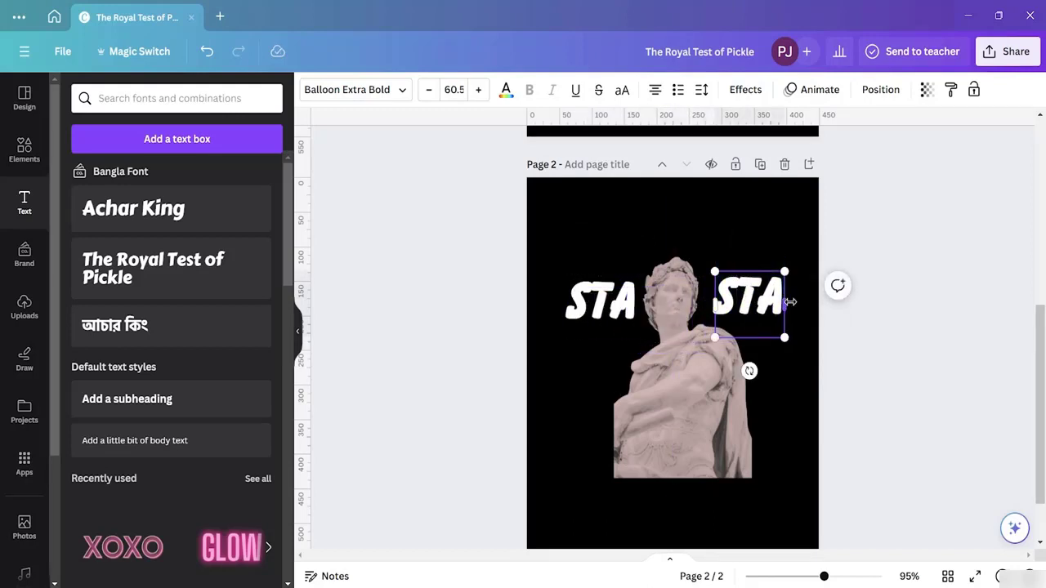
{"action": "key", "text": "BackSpace"}
{"action": "key", "text": "BackSpace"}
{"action": "key", "text": "BackSpace"}
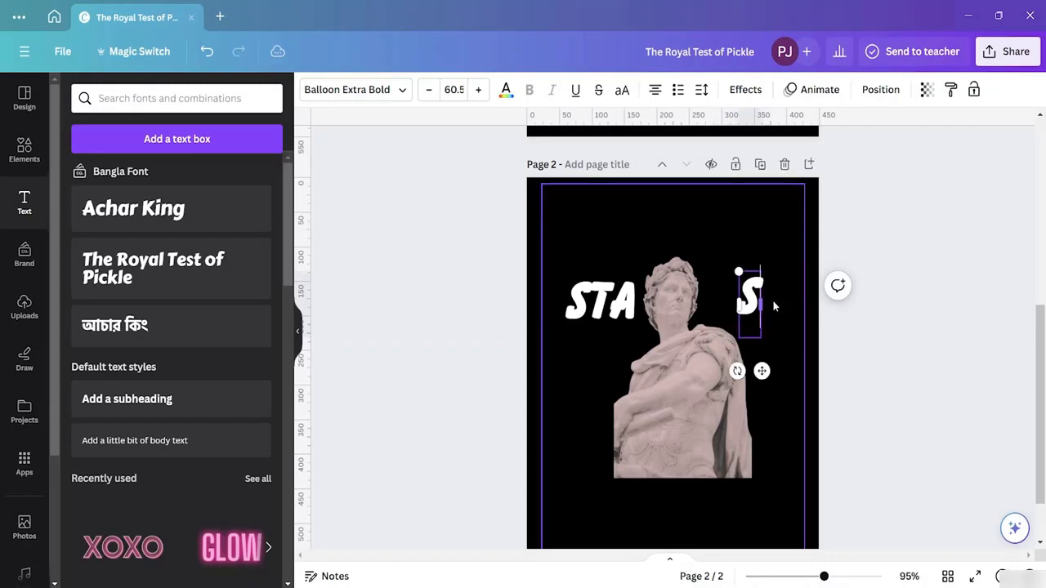
{"action": "type", "text": "TUE"}
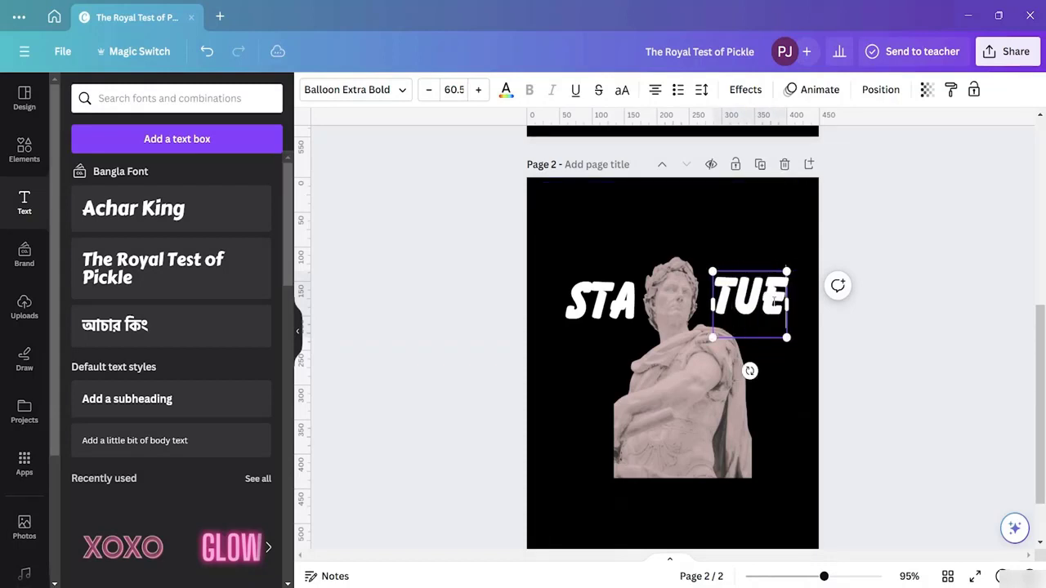
{"action": "left_click", "coordinate": [713, 223]}
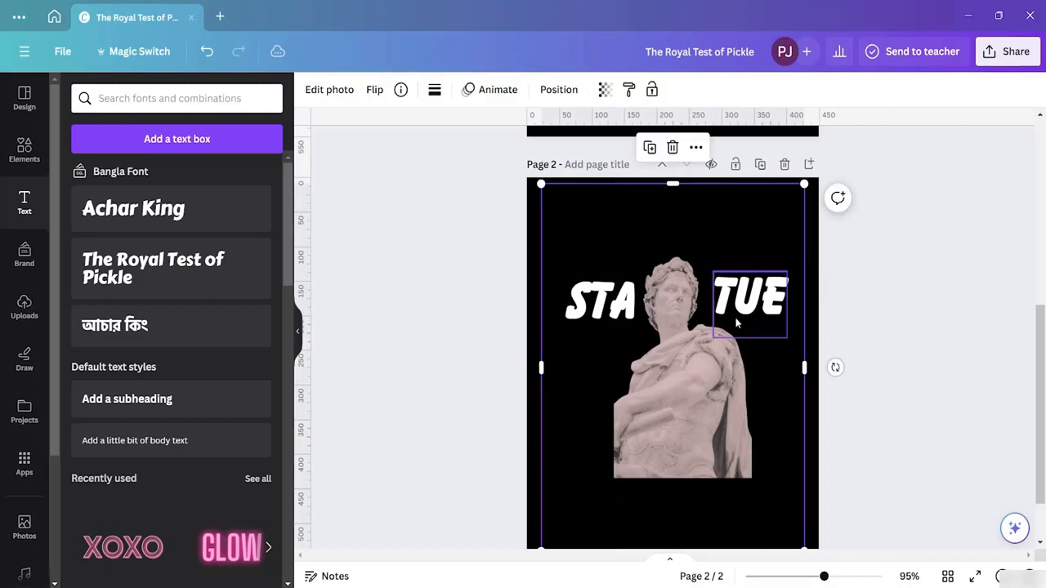
{"action": "left_click_drag", "start_coordinate": [743, 300], "coordinate": [738, 305]}
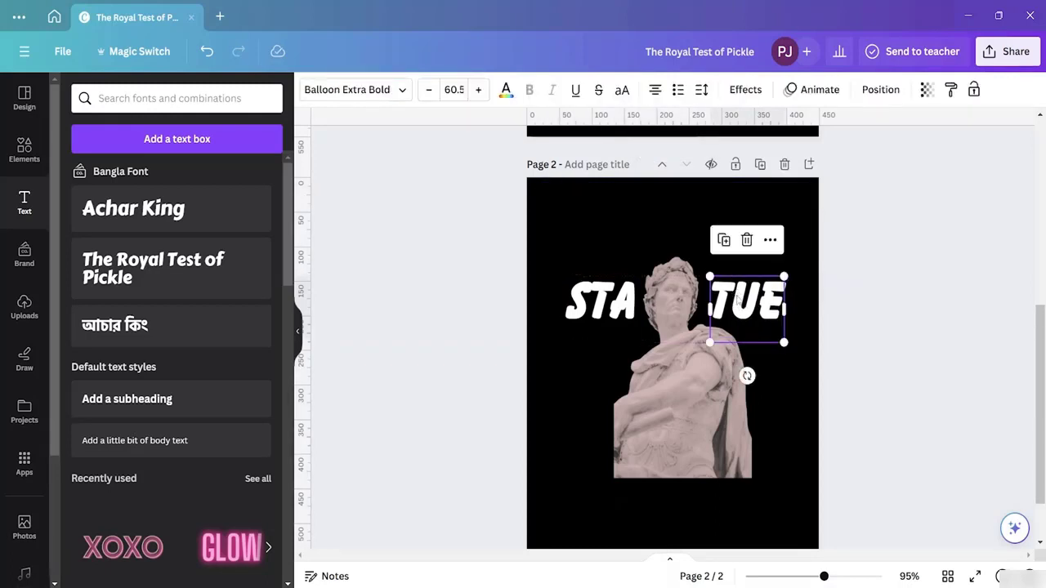
{"action": "left_click", "coordinate": [672, 225]}
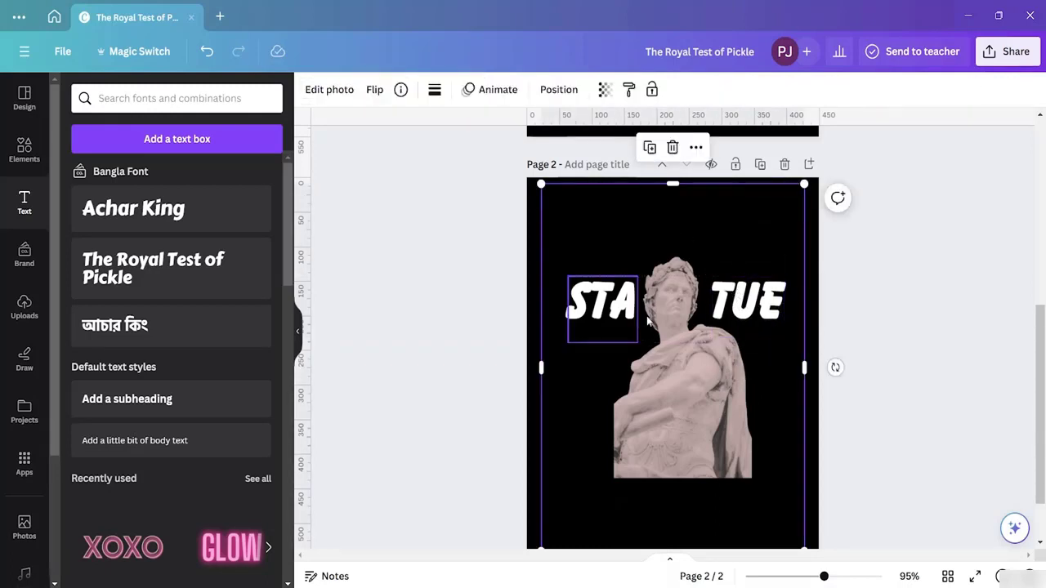
- Colour the "TUE" text with the grey-beige photo colour #a8a093 and the "STA" text with the pale lavender photo colour
{"action": "left_click", "coordinate": [733, 302]}
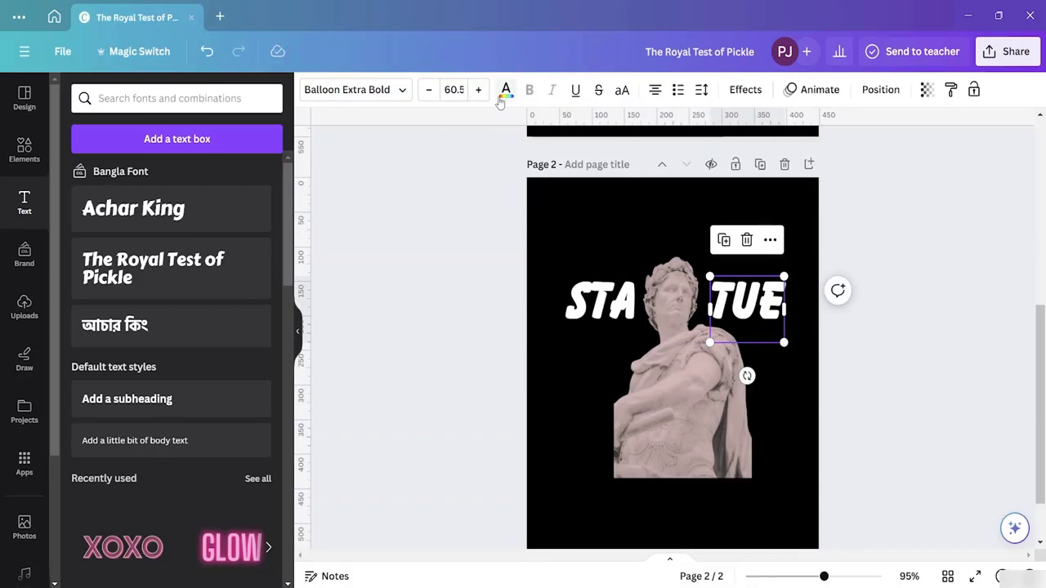
{"action": "left_click", "coordinate": [508, 92]}
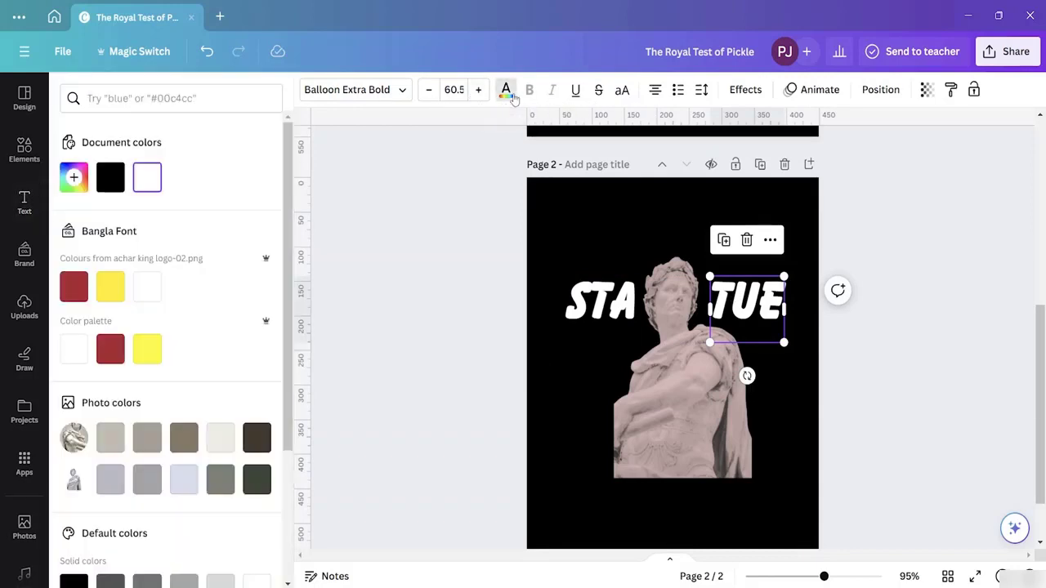
{"action": "scroll", "coordinate": [151, 408], "scroll_direction": "down", "scroll_amount": 1}
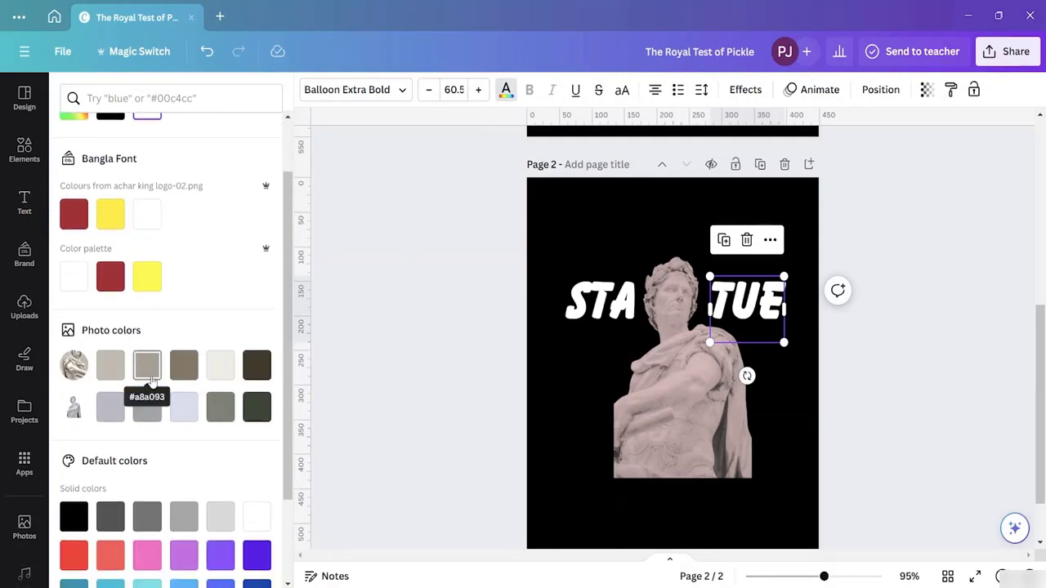
{"action": "left_click", "coordinate": [148, 368]}
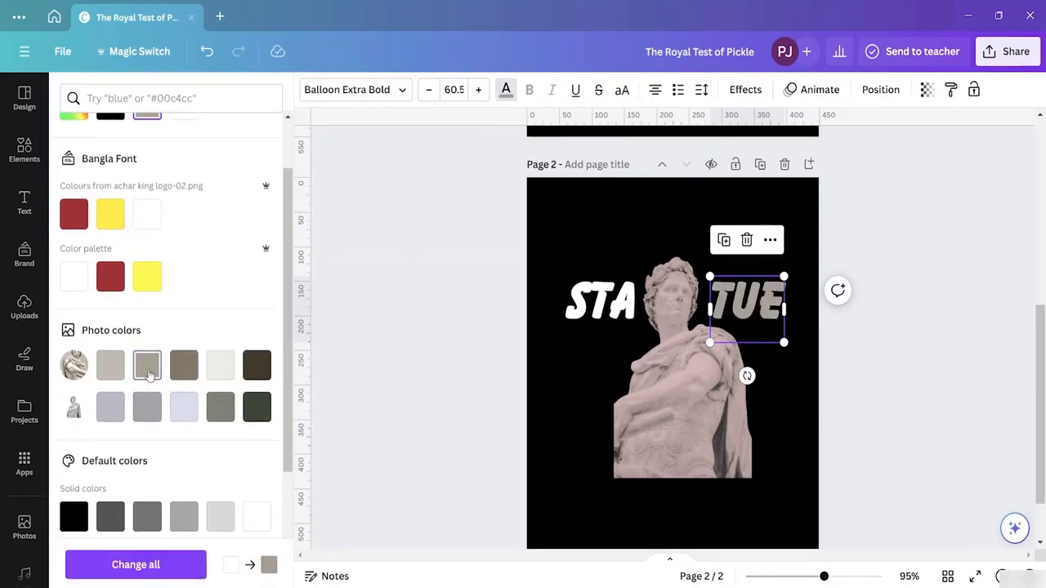
{"action": "left_click", "coordinate": [601, 300]}
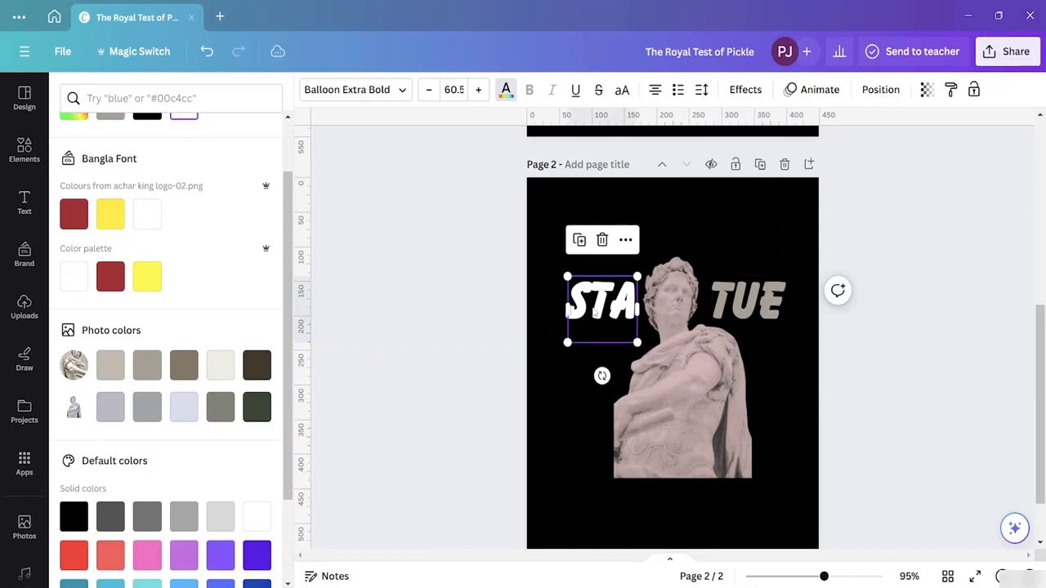
{"action": "left_click", "coordinate": [184, 407]}
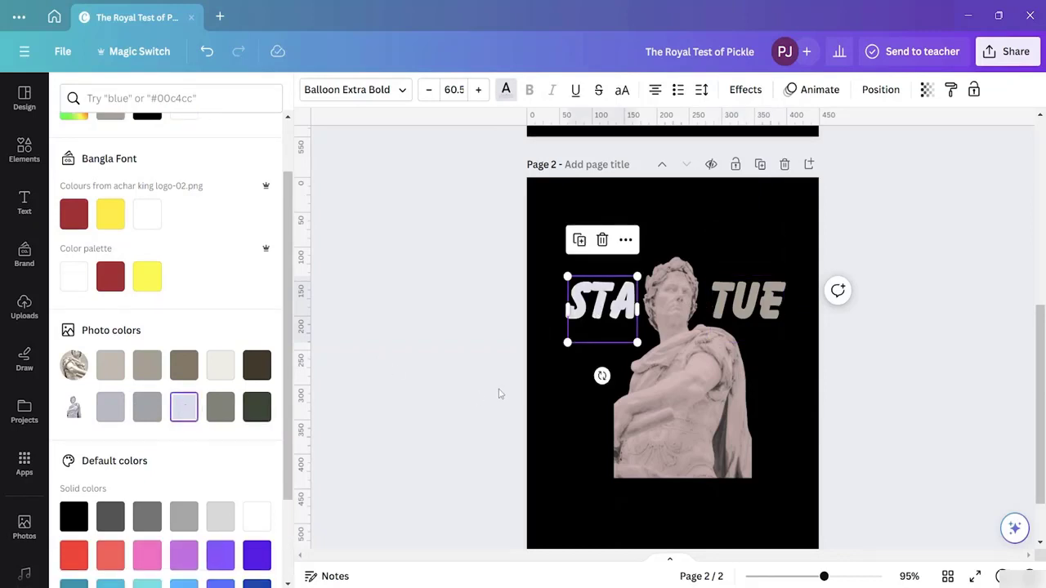
{"action": "left_click", "coordinate": [369, 385]}
{"action": "left_click", "coordinate": [455, 365]}
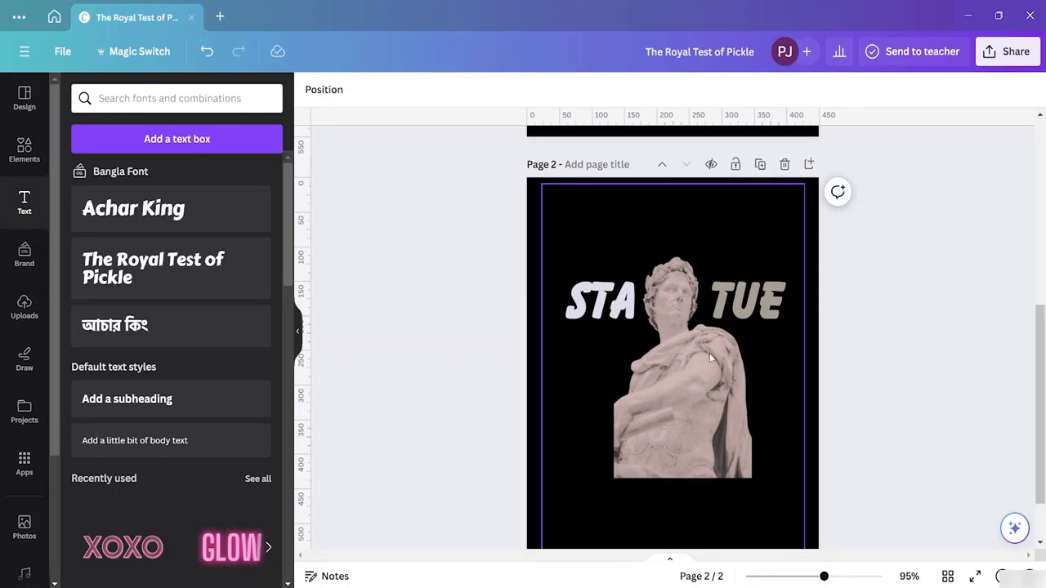
{"action": "scroll", "coordinate": [709, 355], "scroll_direction": "down", "scroll_amount": 1}
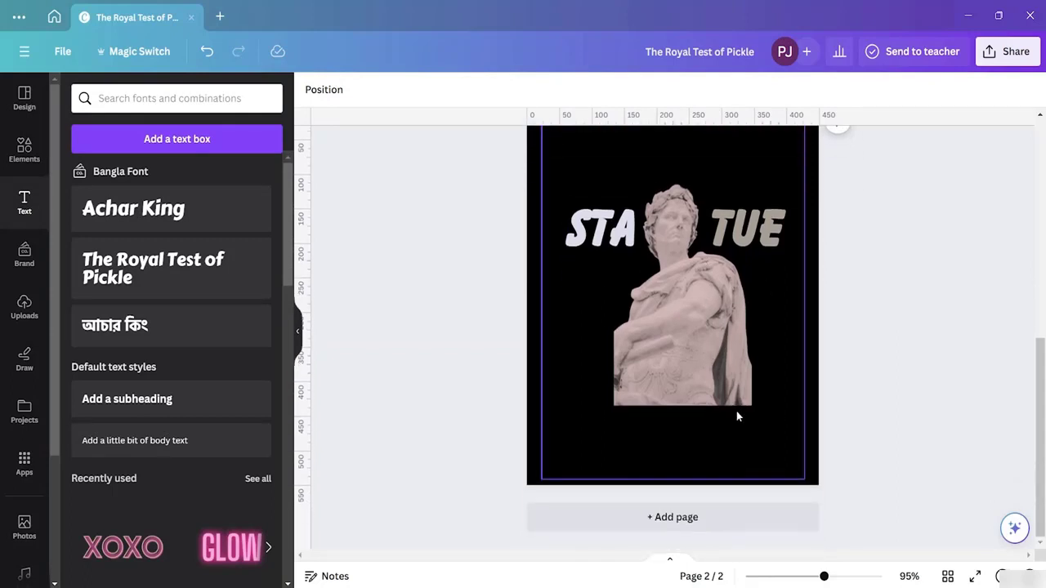
{"action": "scroll", "coordinate": [733, 416], "scroll_direction": "up", "scroll_amount": 1}
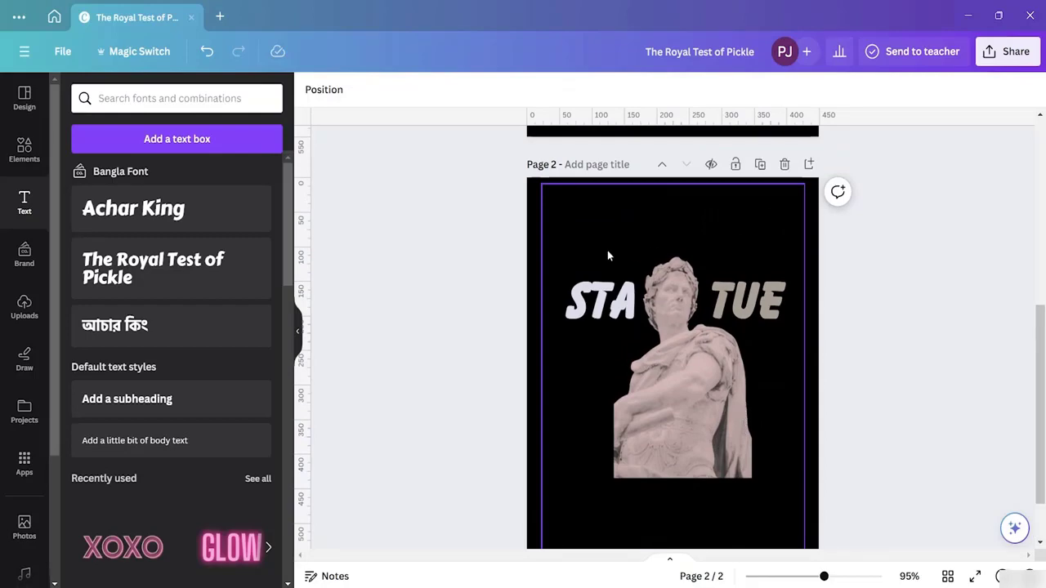
- Search the elements for "STARS" and show all matching graphics
{"action": "left_click", "coordinate": [25, 150]}
{"action": "left_click", "coordinate": [80, 92]}
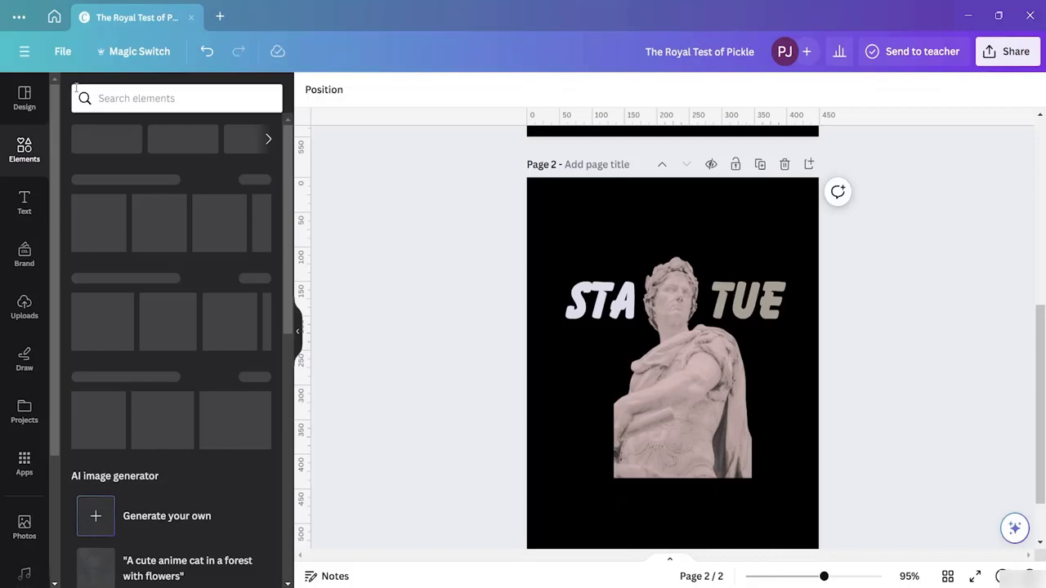
{"action": "left_click", "coordinate": [125, 98]}
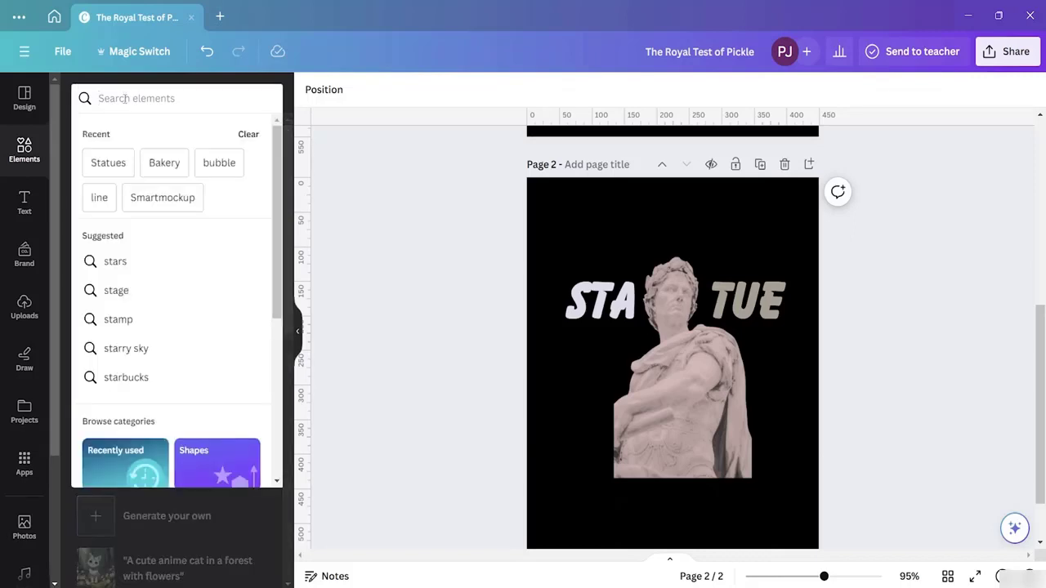
{"action": "type", "text": "STARS"}
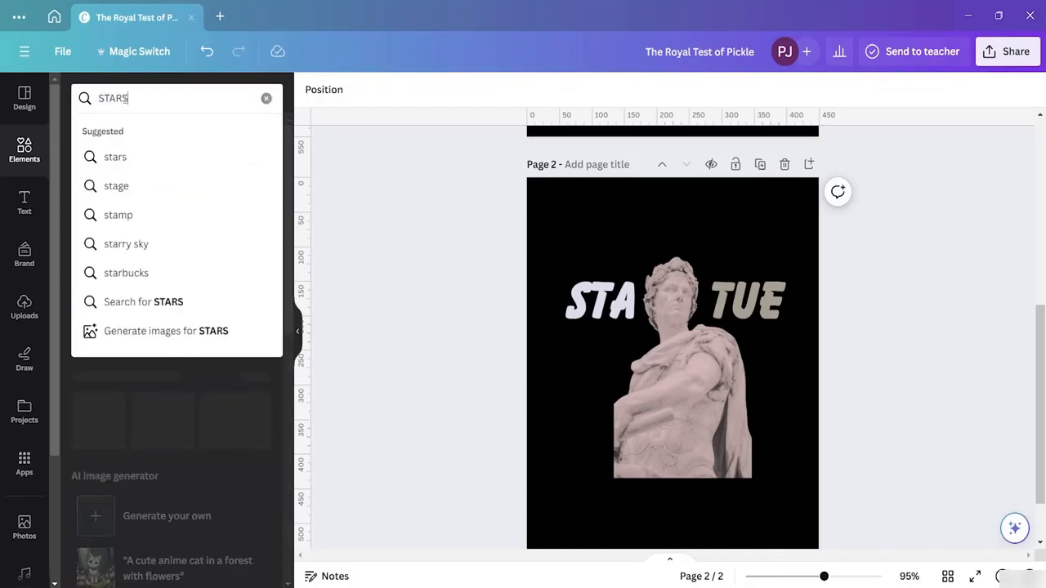
{"action": "key", "text": "Return"}
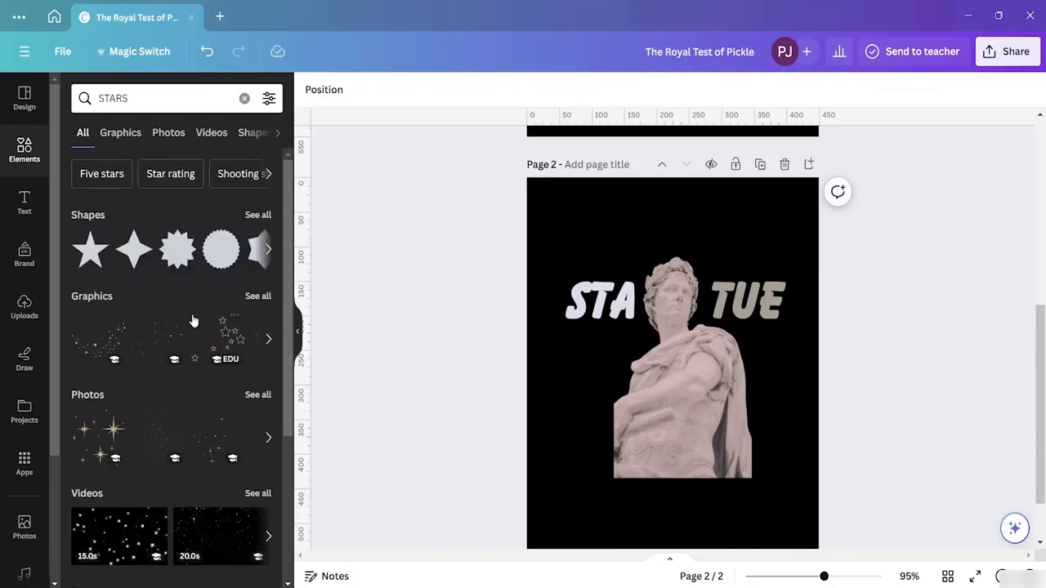
{"action": "left_click", "coordinate": [257, 297]}
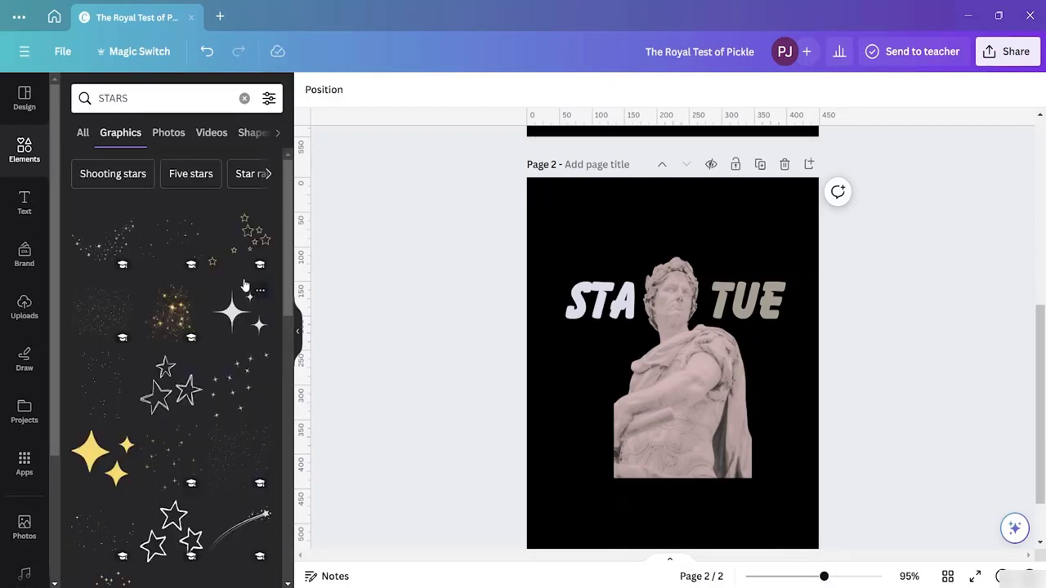
- Add the gold outlined star cluster, shrink it and place it above "TUE" in the page's upper-right corner
{"action": "left_click_drag", "start_coordinate": [249, 261], "coordinate": [582, 332]}
{"action": "left_click_drag", "start_coordinate": [657, 412], "coordinate": [717, 458]}
{"action": "left_click_drag", "start_coordinate": [660, 352], "coordinate": [729, 207]}
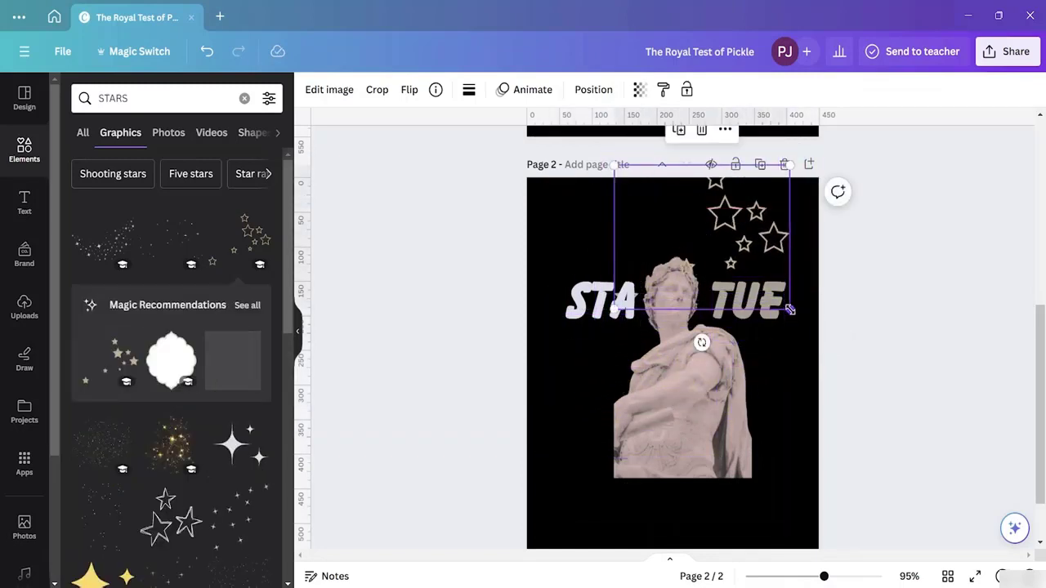
{"action": "left_click_drag", "start_coordinate": [789, 309], "coordinate": [716, 250]}
{"action": "left_click_drag", "start_coordinate": [682, 205], "coordinate": [763, 230]}
{"action": "left_click", "coordinate": [805, 337]}
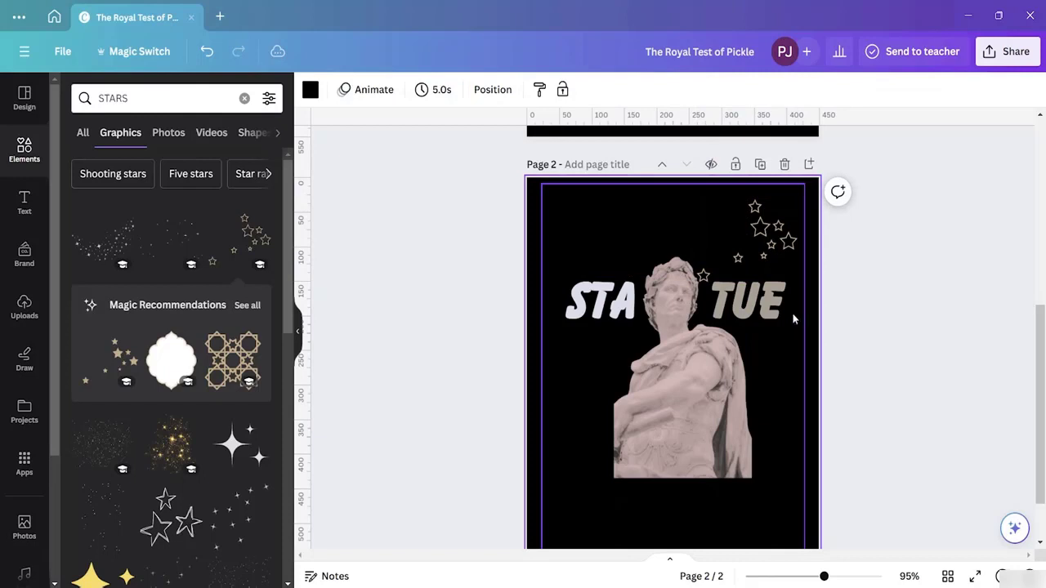
{"action": "left_click", "coordinate": [777, 249]}
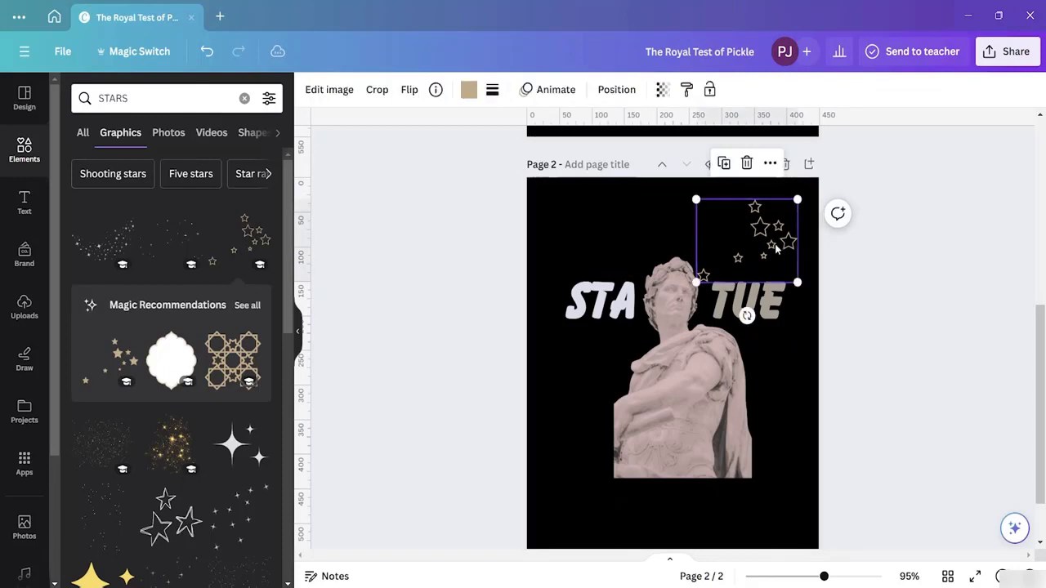
{"action": "mouse_move", "coordinate": [779, 249]}
{"action": "left_mouse_down"}
{"action": "mouse_move", "coordinate": [793, 247]}
{"action": "mouse_move", "coordinate": [779, 242]}
{"action": "left_mouse_up"}
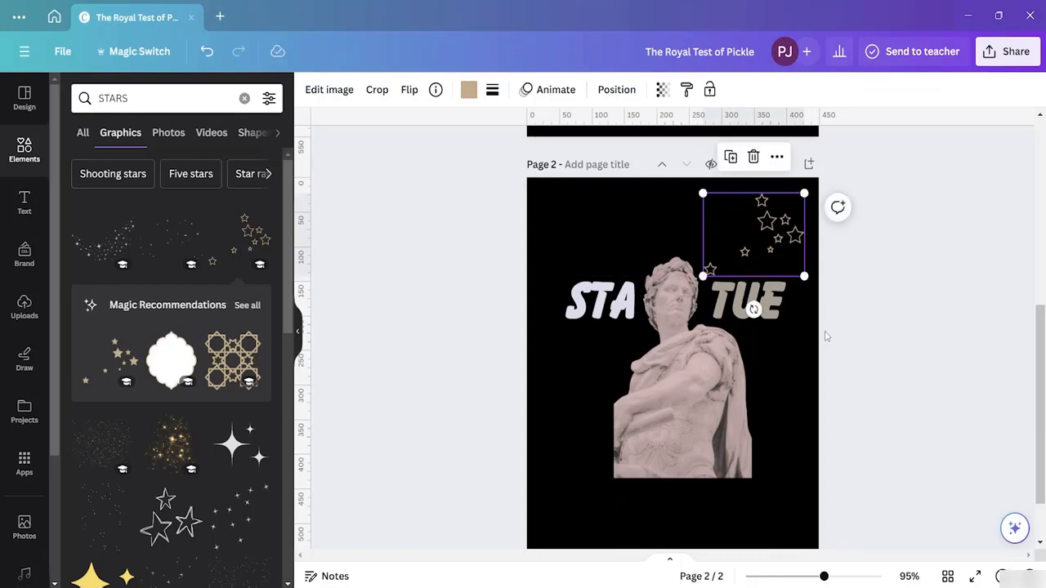
{"action": "left_click", "coordinate": [870, 362]}
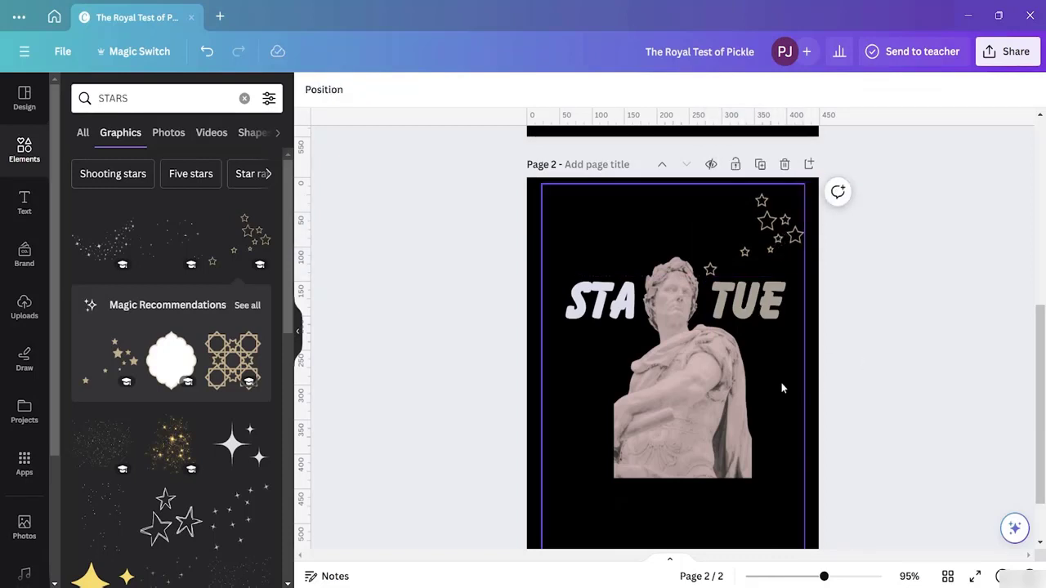
- Search the graphics for "king" and add the gold crown with red gems to the page
{"action": "left_click", "coordinate": [244, 98]}
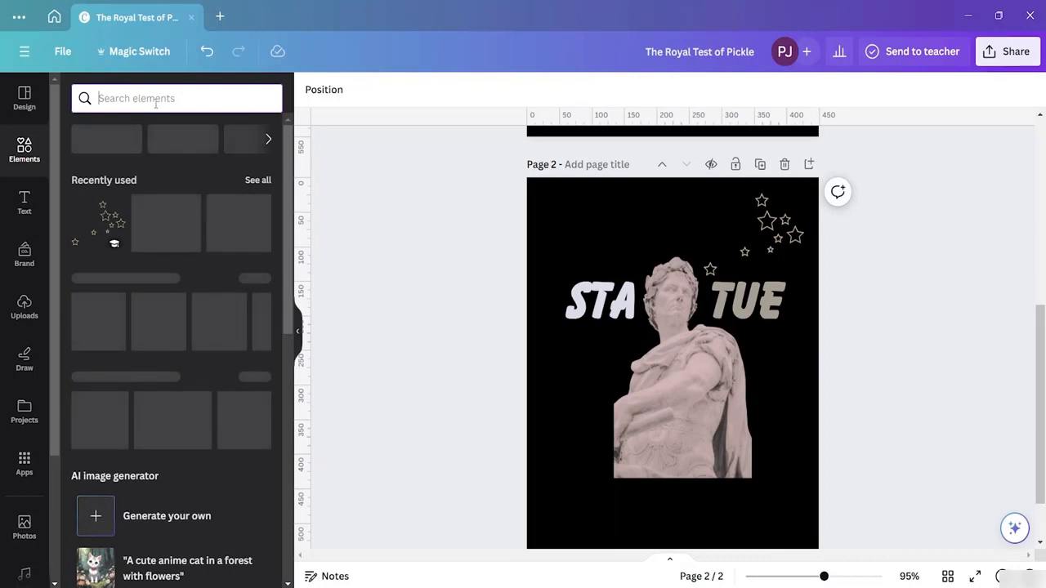
{"action": "type", "text": "k"}
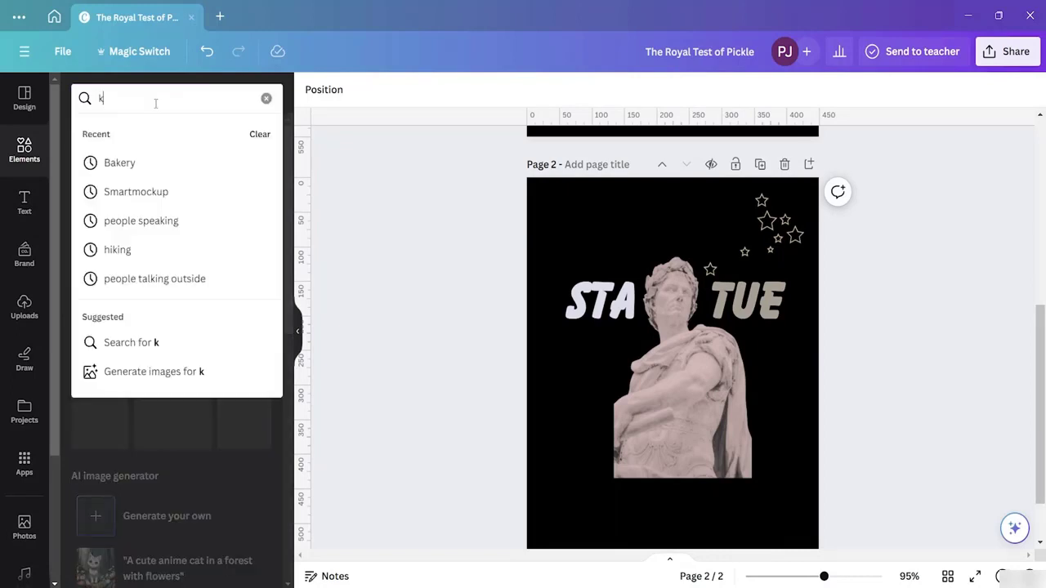
{"action": "type", "text": "ing"}
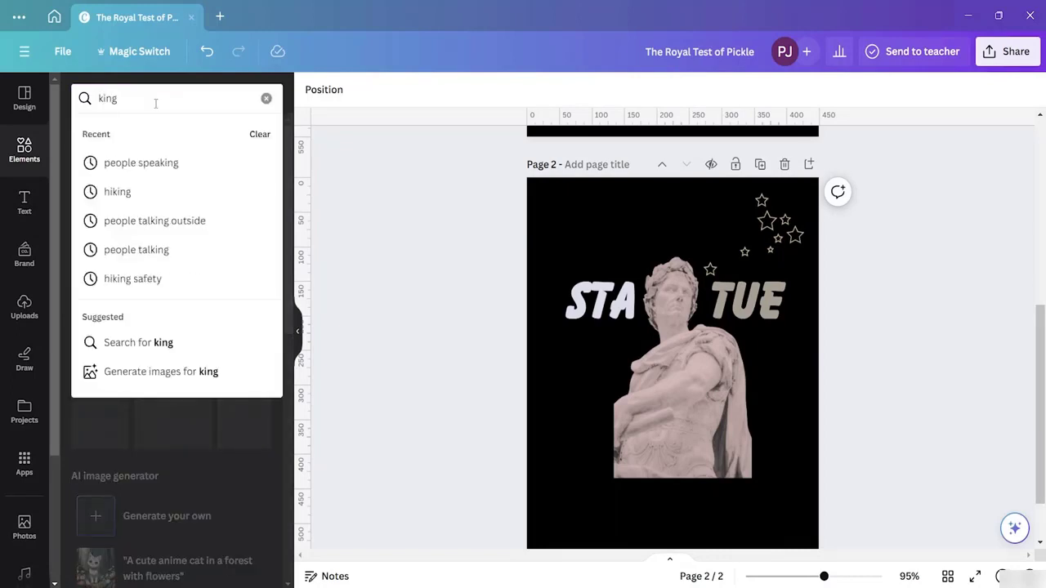
{"action": "key", "text": "Return"}
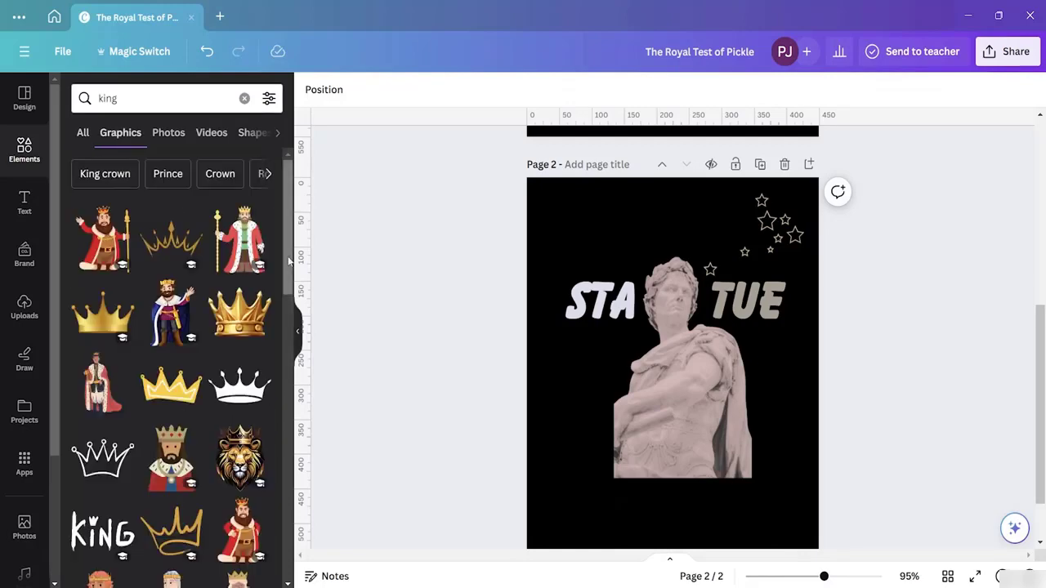
{"action": "scroll", "coordinate": [221, 327], "scroll_direction": "down", "scroll_amount": 5}
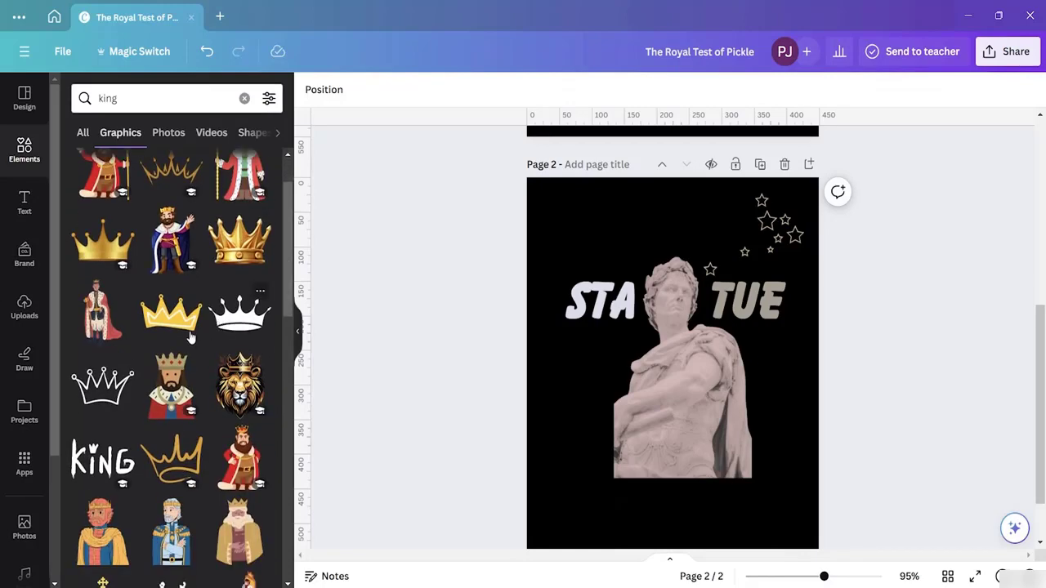
{"action": "scroll", "coordinate": [192, 352], "scroll_direction": "down", "scroll_amount": 4}
{"action": "scroll", "coordinate": [203, 345], "scroll_direction": "up", "scroll_amount": 3}
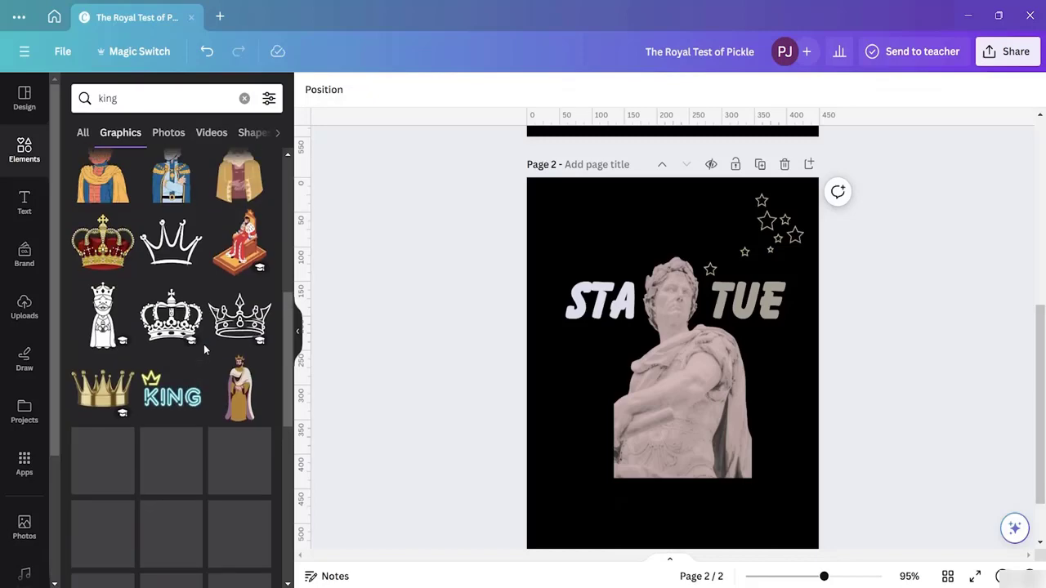
{"action": "scroll", "coordinate": [204, 344], "scroll_direction": "down", "scroll_amount": 4}
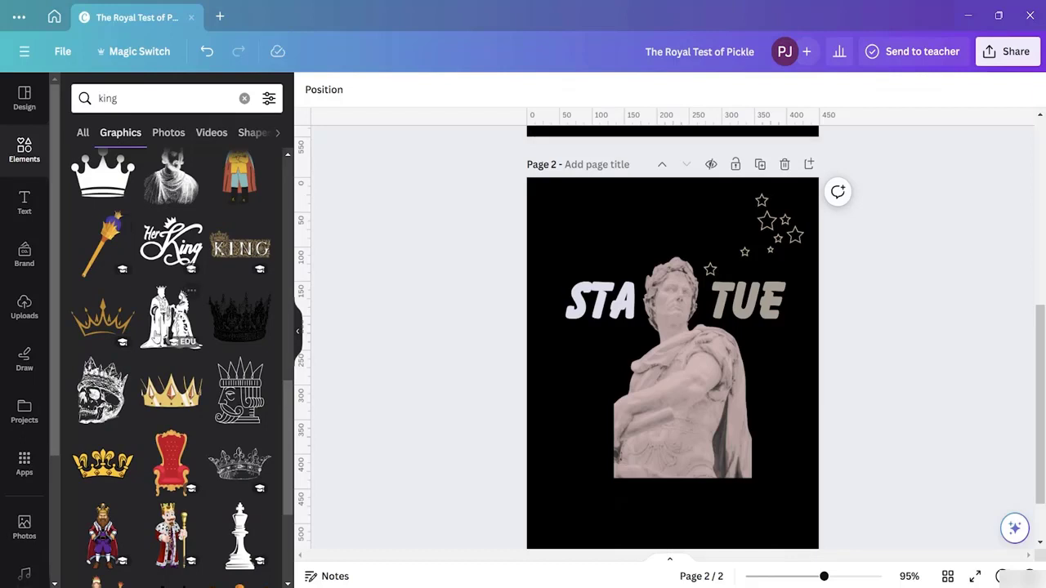
{"action": "left_click", "coordinate": [169, 401]}
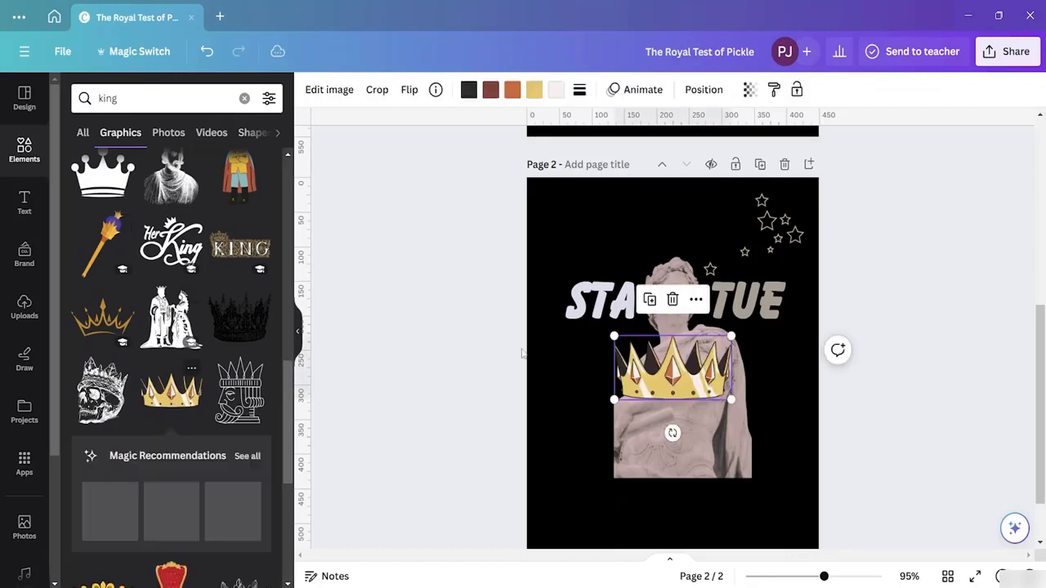
- Shrink the gold crown to about 89 × 46 px and set it on the statue's head
{"action": "left_click_drag", "start_coordinate": [682, 382], "coordinate": [645, 247]}
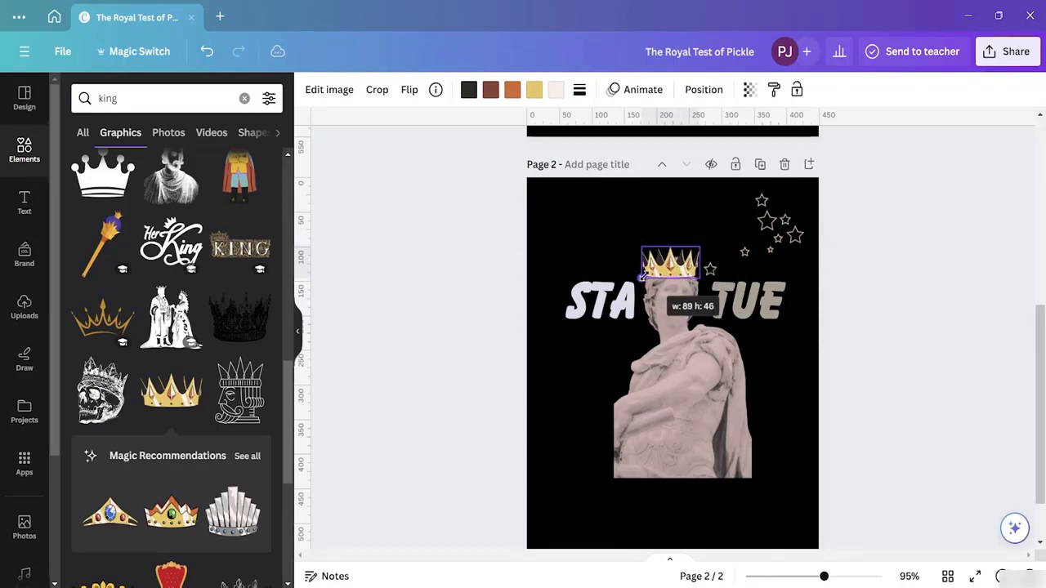
{"action": "left_click", "coordinate": [623, 223]}
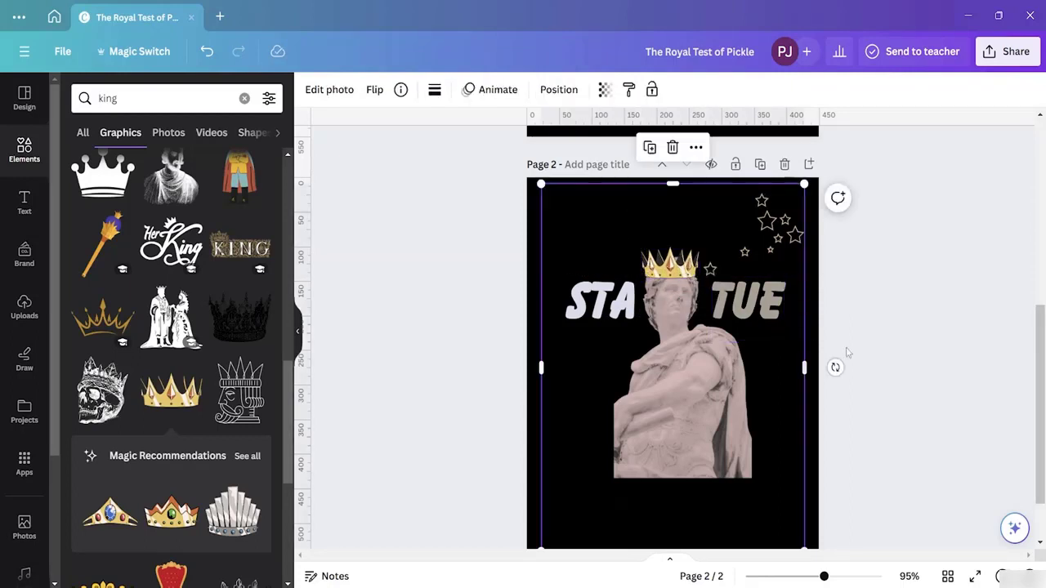
{"action": "left_click", "coordinate": [666, 264]}
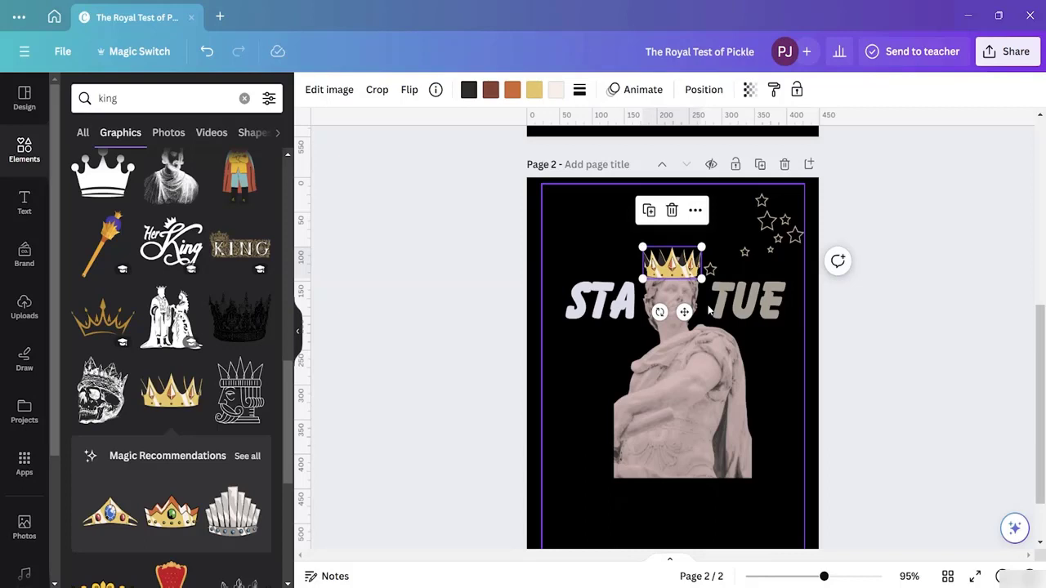
{"action": "left_click", "coordinate": [922, 279]}
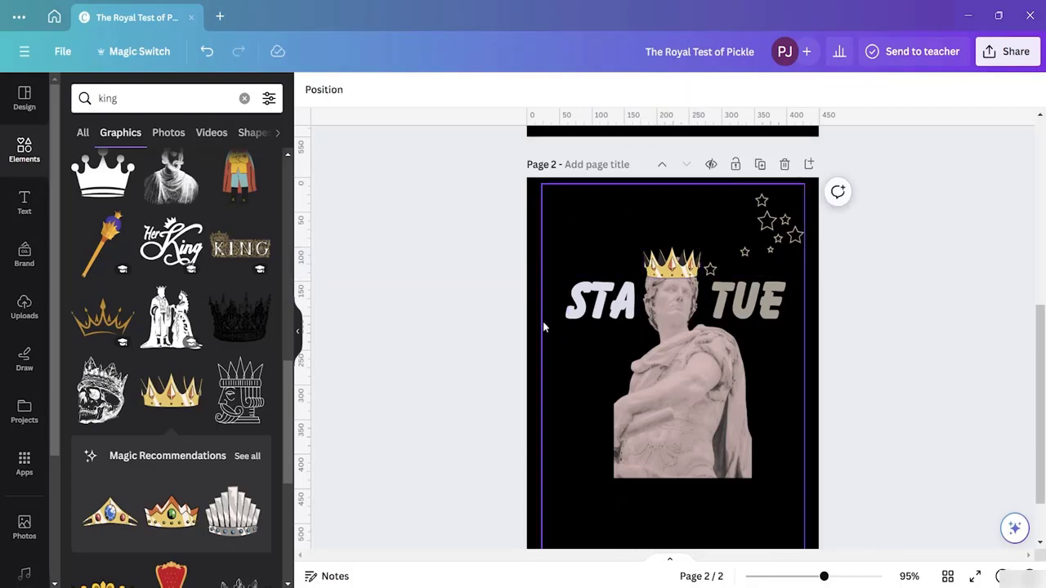
- Add the recommended silver crown with blue gems, shrink it to about the head's width and park it beside the statue's arm
{"action": "scroll", "coordinate": [593, 335], "scroll_direction": "down", "scroll_amount": 2}
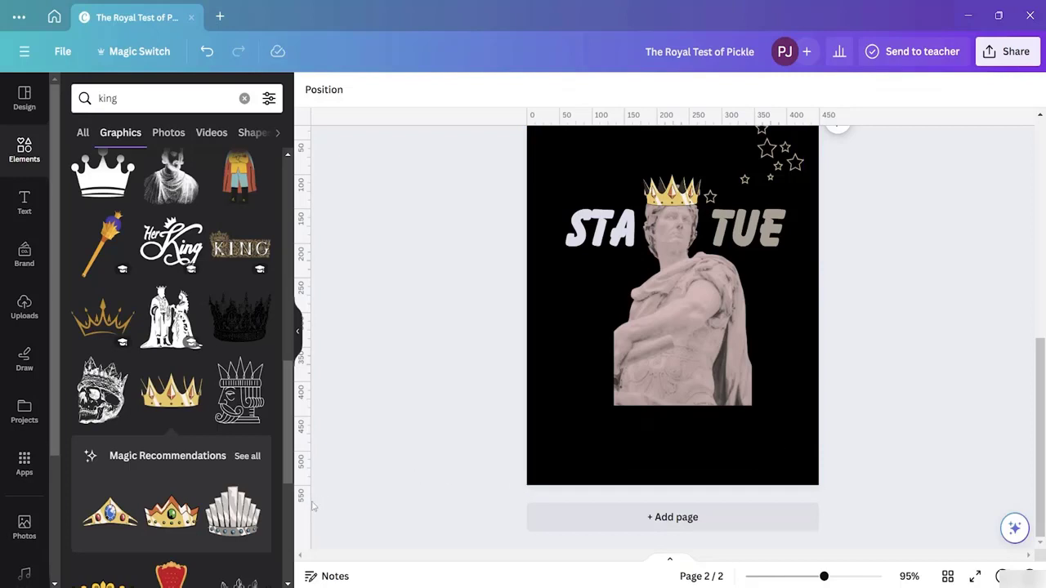
{"action": "left_click", "coordinate": [235, 513]}
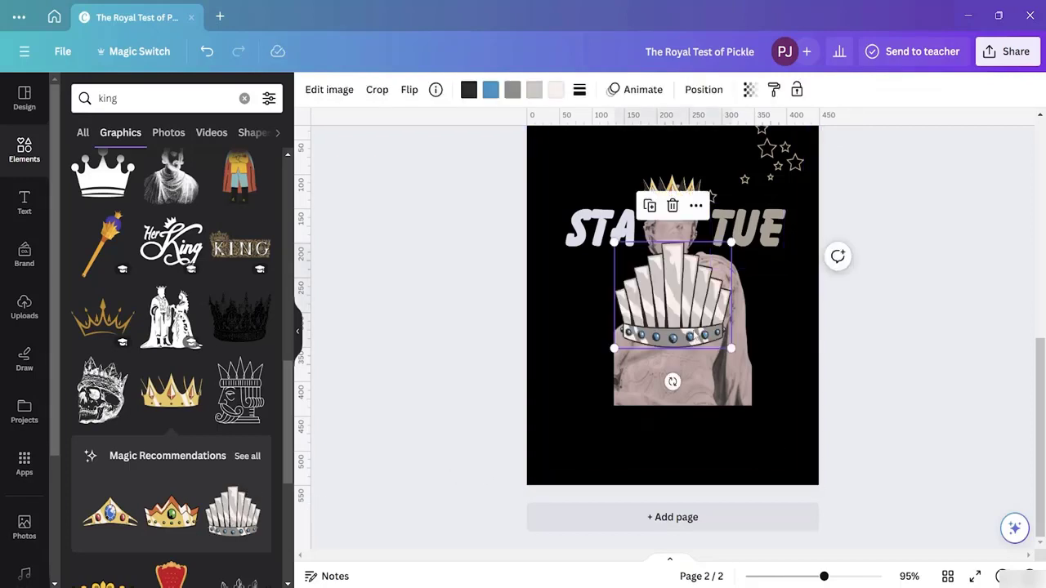
{"action": "left_click_drag", "start_coordinate": [709, 332], "coordinate": [710, 211]}
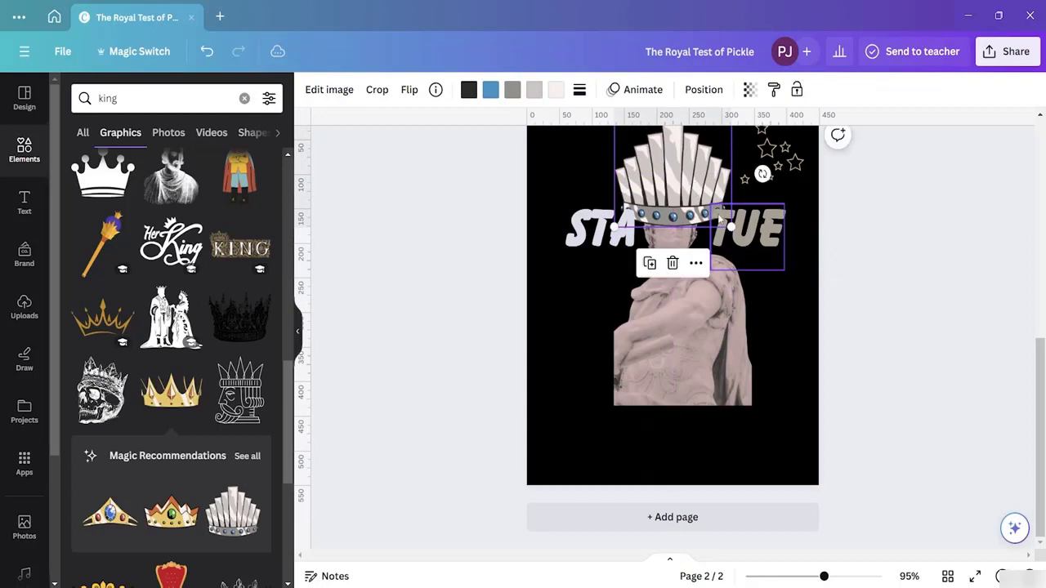
{"action": "left_click_drag", "start_coordinate": [615, 227], "coordinate": [636, 201]}
{"action": "left_click_drag", "start_coordinate": [697, 173], "coordinate": [567, 335]}
- Delete the gold crown and place the silver crown on the statue's head instead
{"action": "left_click", "coordinate": [675, 196]}
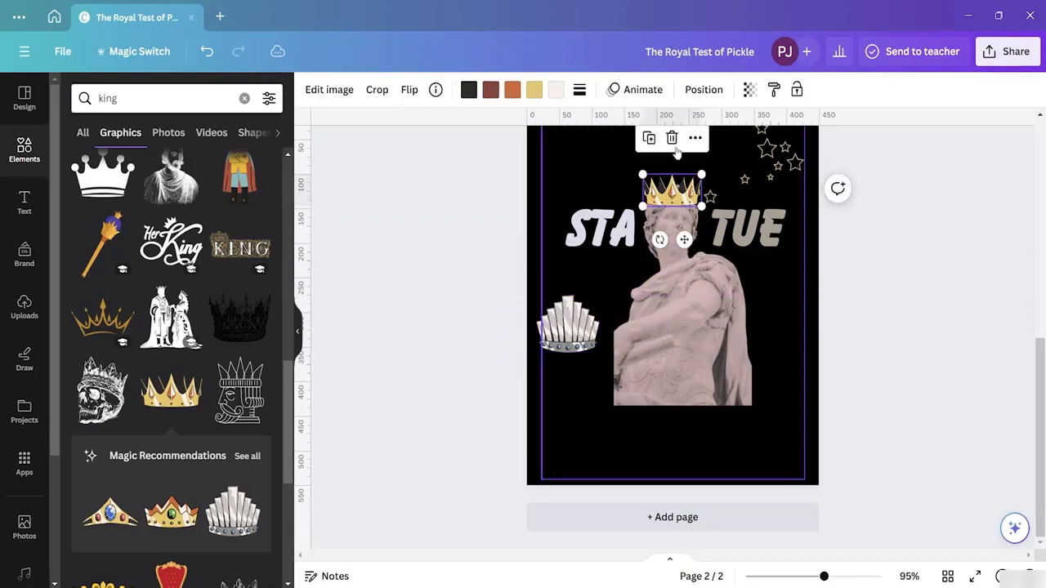
{"action": "left_click", "coordinate": [672, 136]}
{"action": "left_click", "coordinate": [576, 331]}
{"action": "left_click_drag", "start_coordinate": [572, 331], "coordinate": [678, 193]}
{"action": "left_click", "coordinate": [899, 246]}
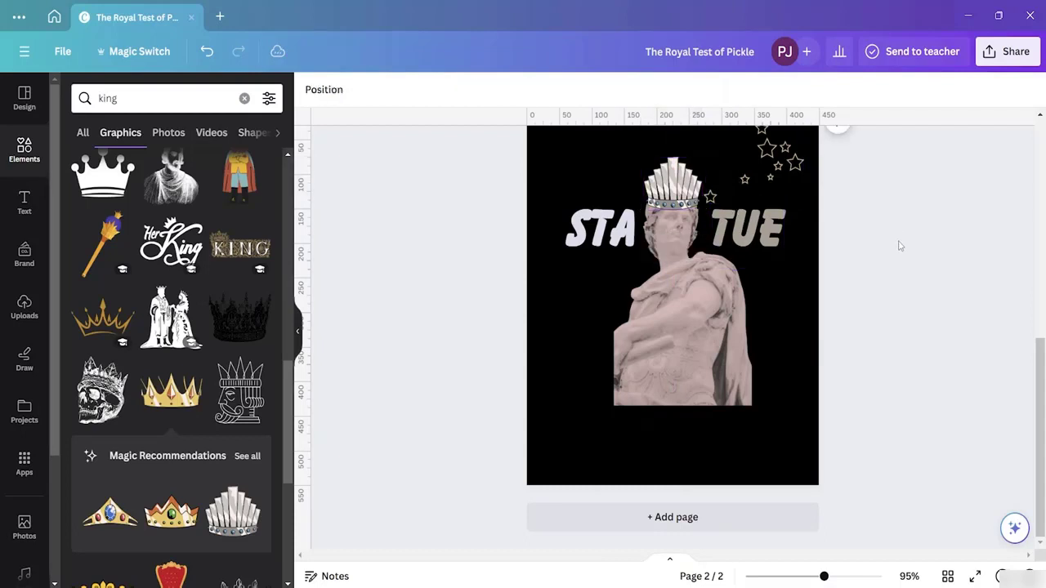
- Nudge the silver crown slightly upward on the statue's head
{"action": "left_click", "coordinate": [674, 178]}
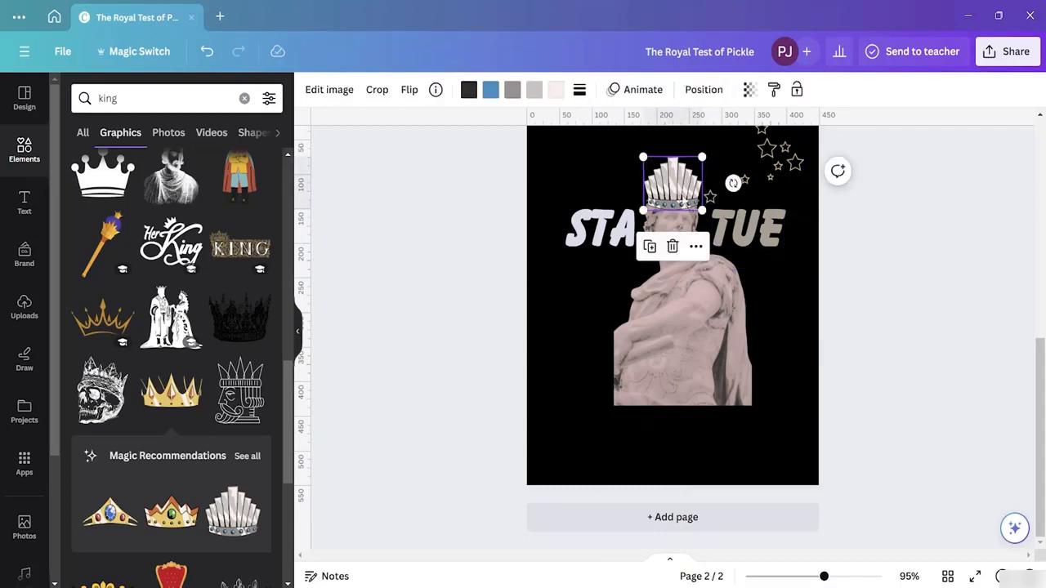
{"action": "key", "text": "Up"}
{"action": "key", "text": "Up"}
{"action": "key", "text": "Up"}
{"action": "key", "text": "Up"}
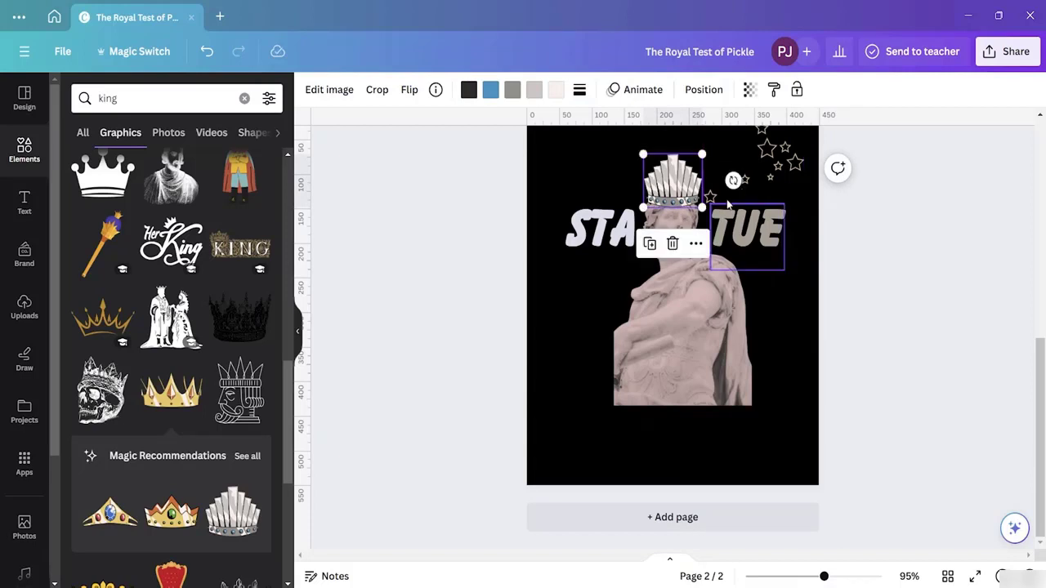
{"action": "left_click", "coordinate": [911, 267]}
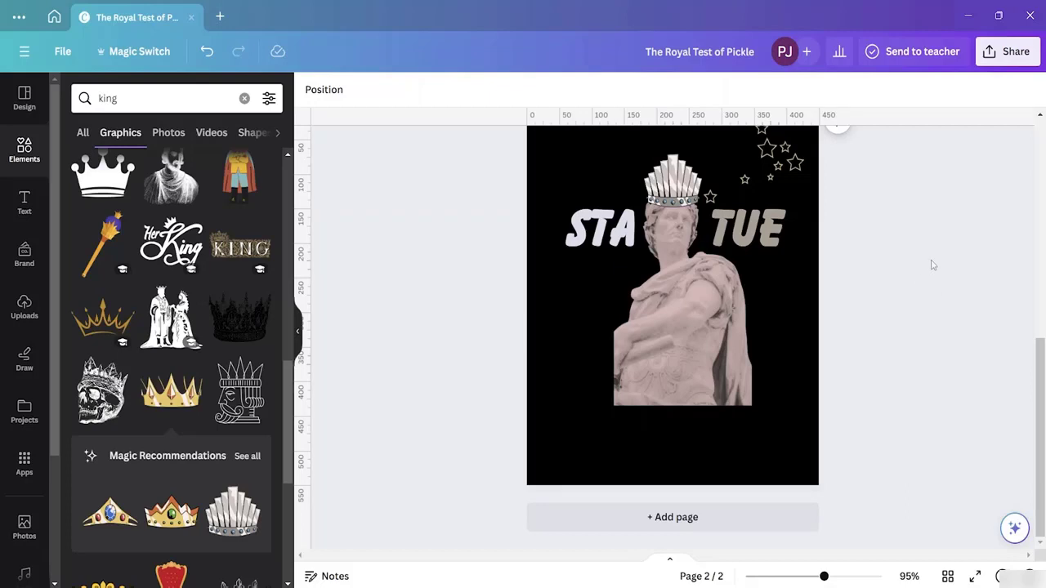
- Switch to the browser and copy the quote "Every block of stone has a statue inside it and it is the task of the sculptor to discover it."
{"action": "scroll", "coordinate": [786, 274], "scroll_direction": "up", "scroll_amount": 3}
{"action": "scroll", "coordinate": [808, 303], "scroll_direction": "down", "scroll_amount": 3}
{"action": "key", "text": "alt+Tab"}
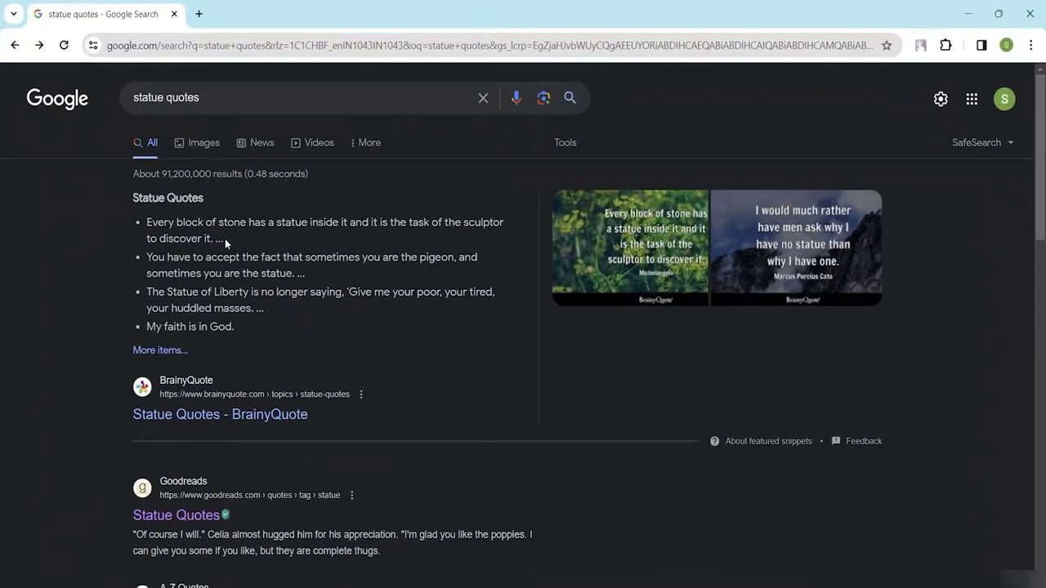
{"action": "left_click_drag", "start_coordinate": [224, 238], "coordinate": [130, 219]}
{"action": "key", "text": "ctrl+c"}
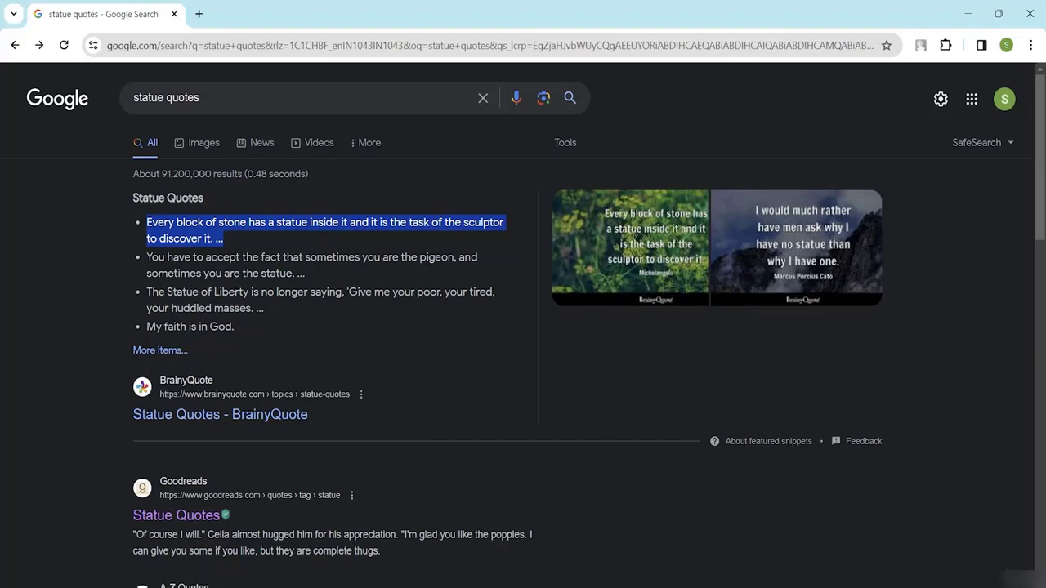
- Switch back to Canva and add a text box in the brand style "The Royal Test of Pickle" to page 2
{"action": "key", "text": "alt+Tab"}
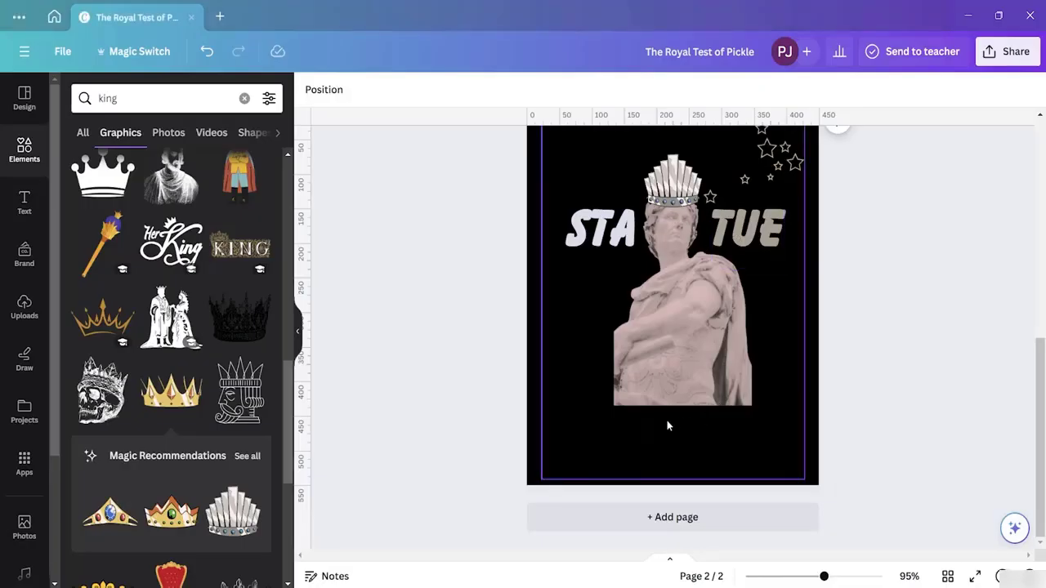
{"action": "left_click", "coordinate": [23, 206]}
{"action": "left_click", "coordinate": [612, 441]}
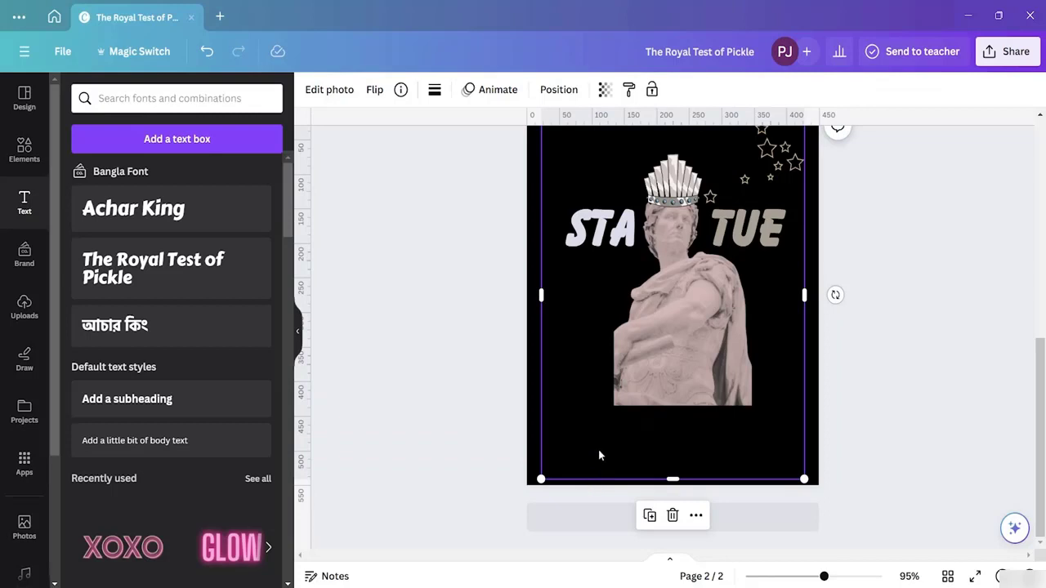
{"action": "left_click", "coordinate": [137, 276]}
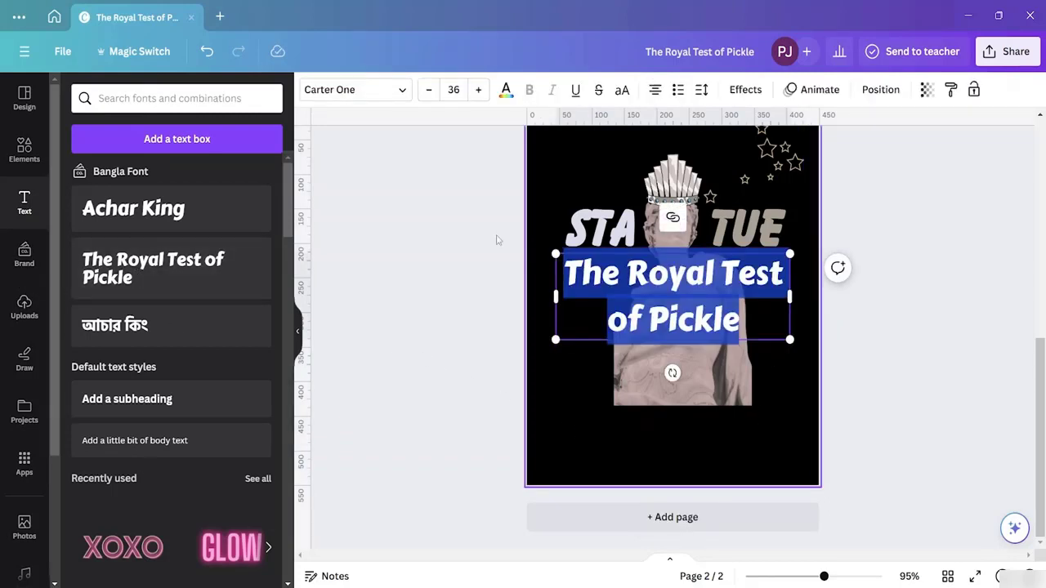
{"action": "left_click", "coordinate": [441, 240]}
- Colour the new text light grey from the document colours and move it to the bottom of the page
{"action": "left_click", "coordinate": [705, 286]}
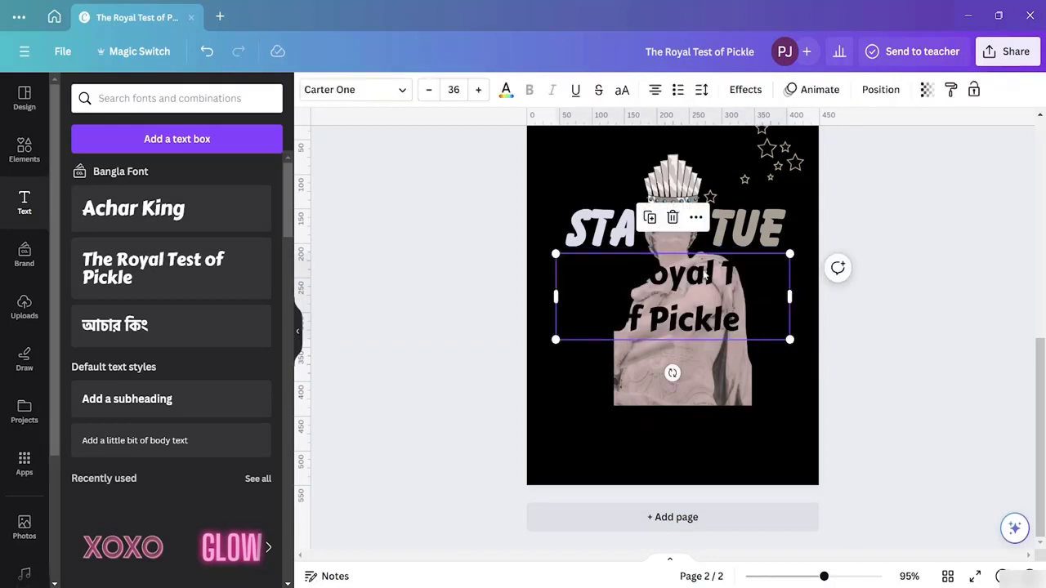
{"action": "left_click", "coordinate": [508, 93]}
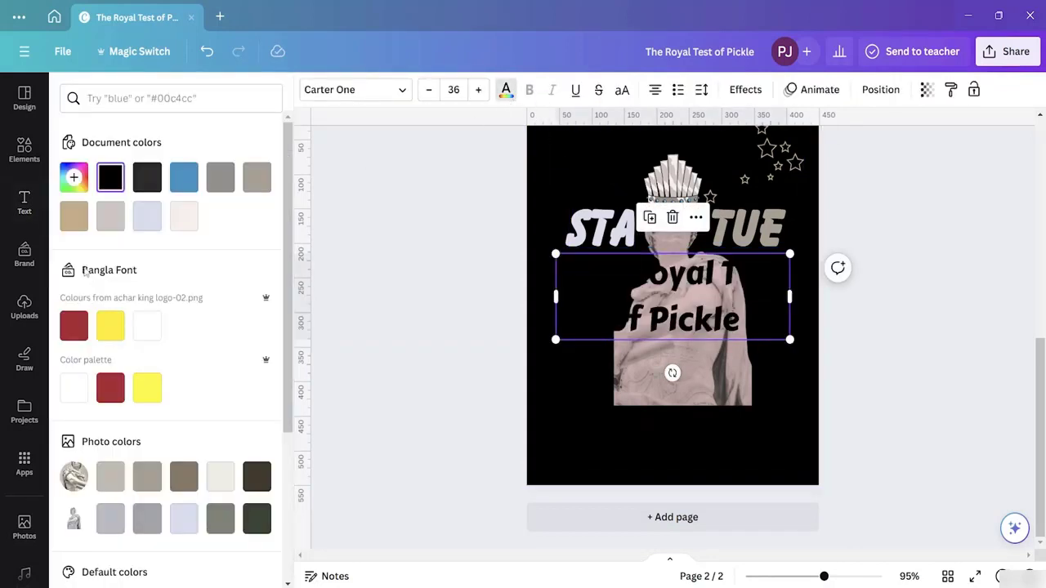
{"action": "left_click", "coordinate": [110, 216]}
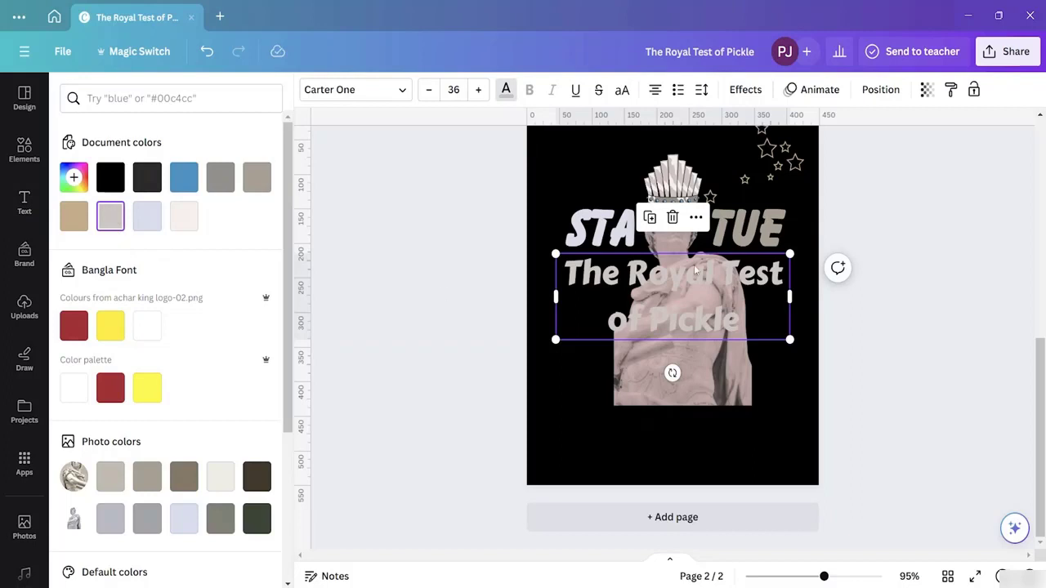
{"action": "left_click_drag", "start_coordinate": [695, 274], "coordinate": [689, 413]}
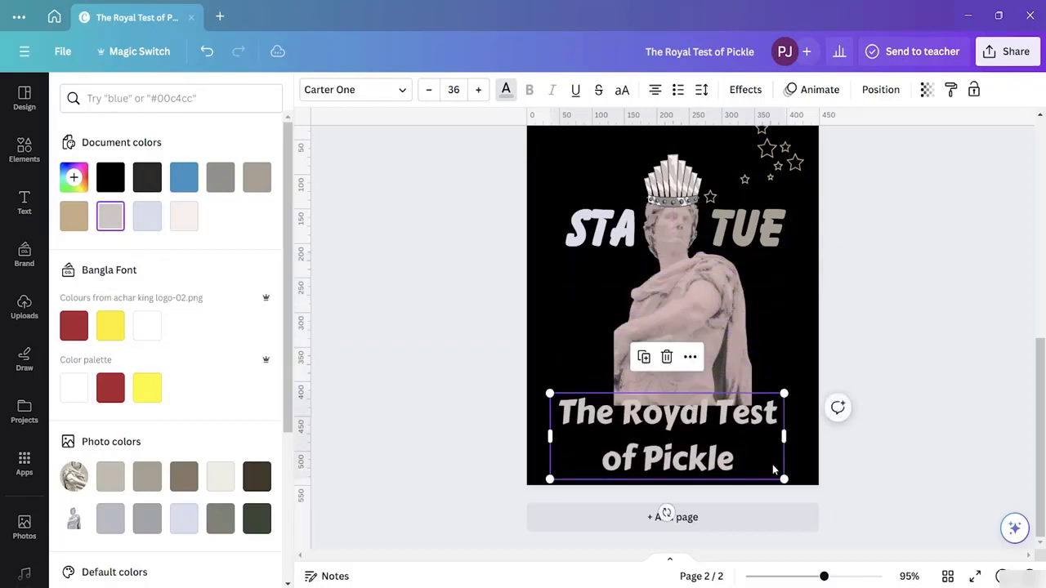
- Reduce the new text's font size to 10
{"action": "left_click", "coordinate": [429, 91]}
{"action": "left_click", "coordinate": [429, 91]}
{"action": "left_click", "coordinate": [429, 91]}
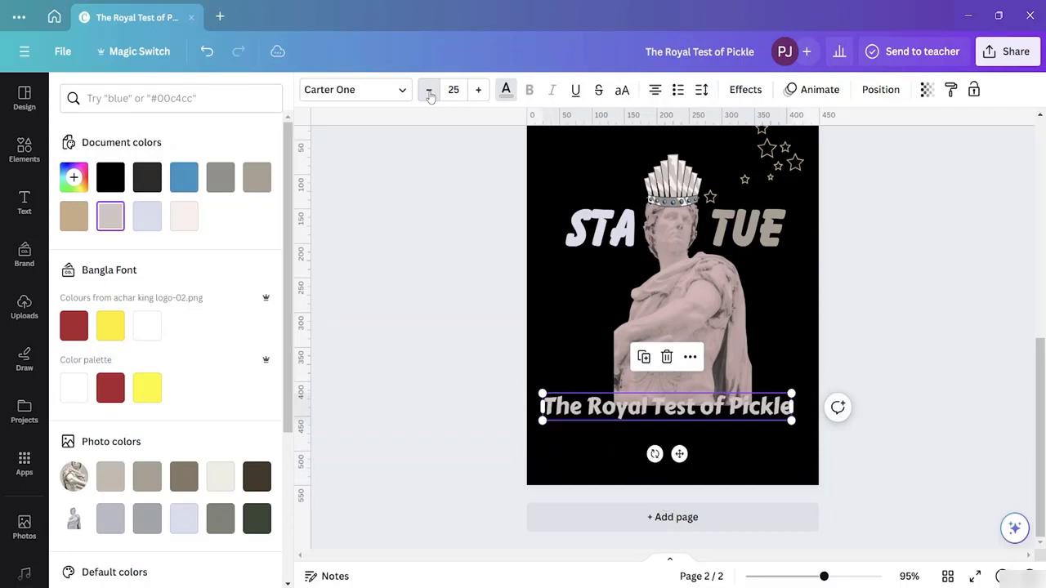
{"action": "left_click", "coordinate": [430, 92]}
{"action": "left_click", "coordinate": [429, 92]}
{"action": "left_click", "coordinate": [429, 91]}
{"action": "left_click", "coordinate": [429, 92]}
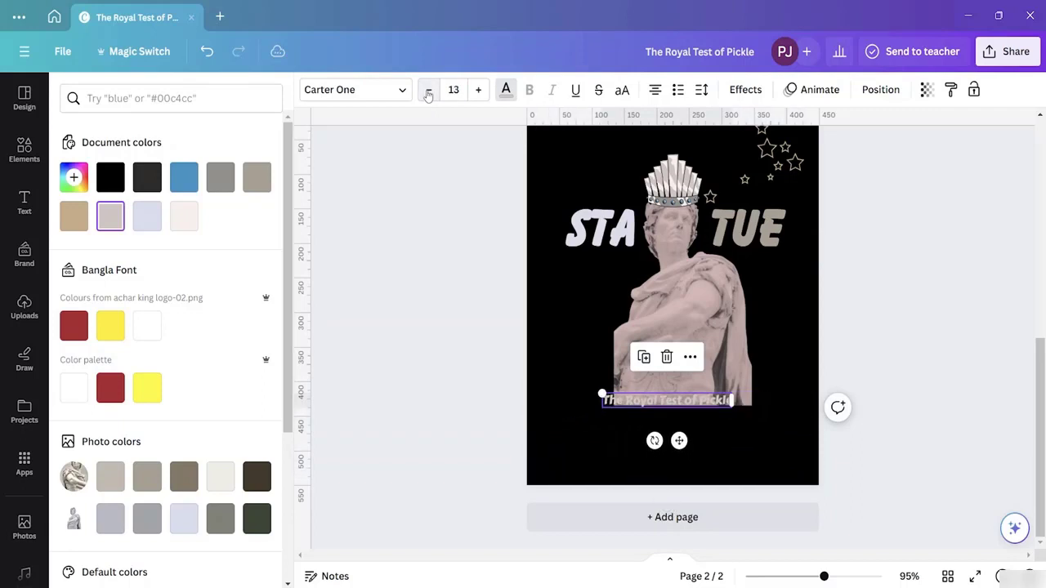
{"action": "left_click", "coordinate": [428, 92]}
{"action": "left_click", "coordinate": [426, 91]}
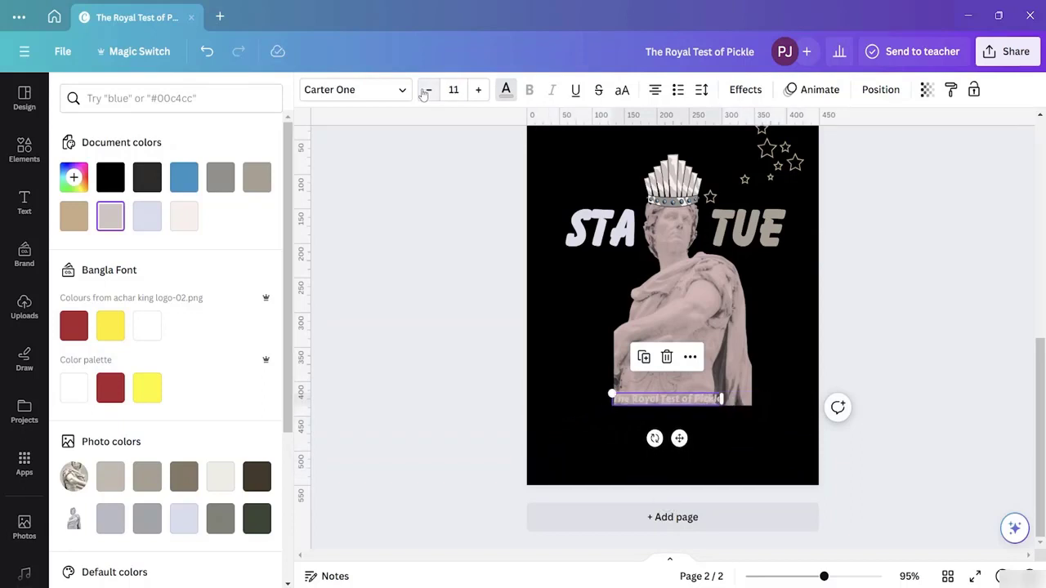
{"action": "left_click", "coordinate": [425, 92]}
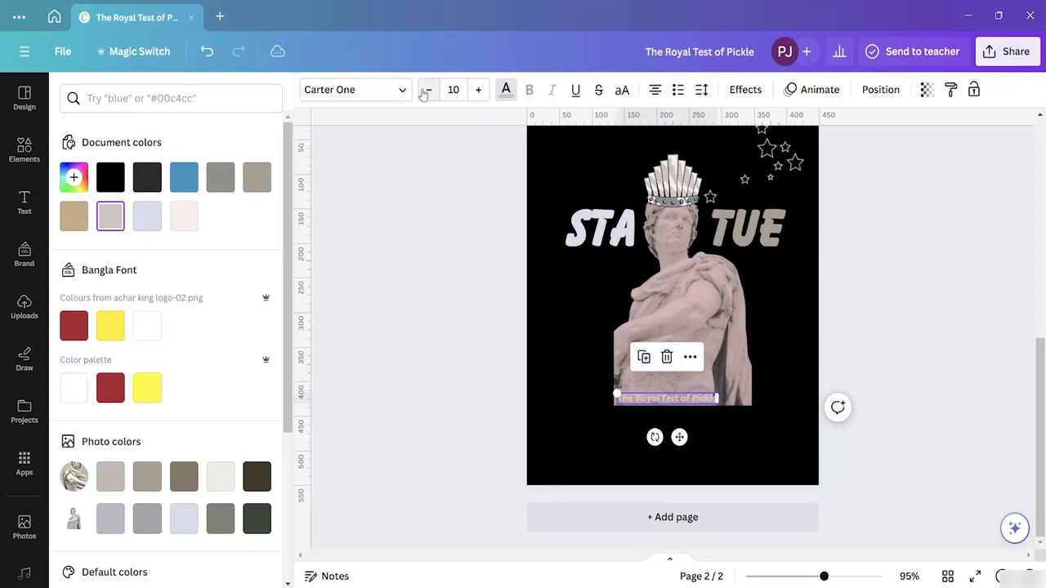
- Replace the placeholder text with the copied quote about every block of stone and remove its bullet
{"action": "double_click", "coordinate": [714, 399]}
{"action": "key", "text": "BackSpace"}
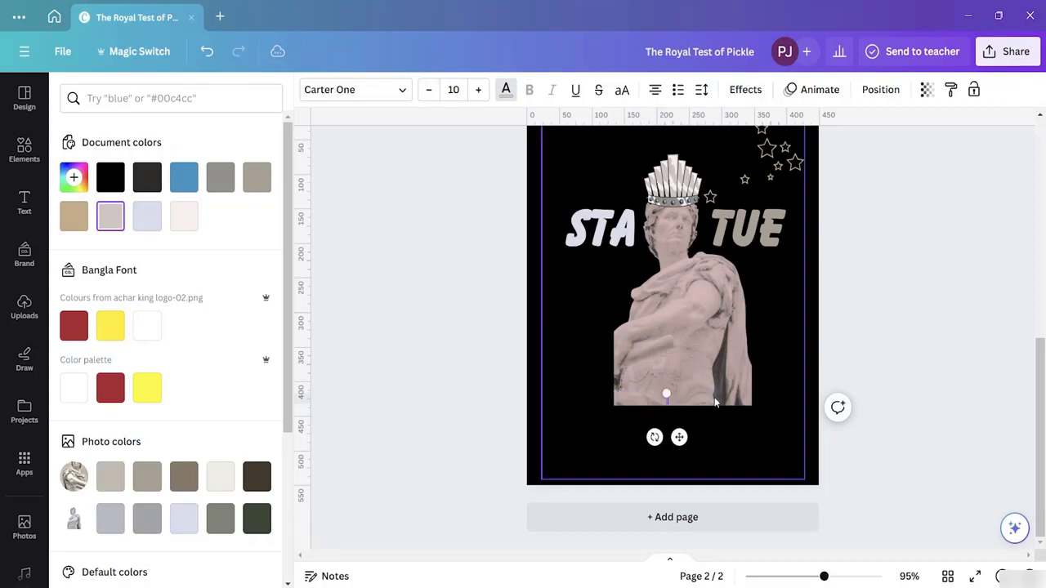
{"action": "key", "text": "ctrl+v"}
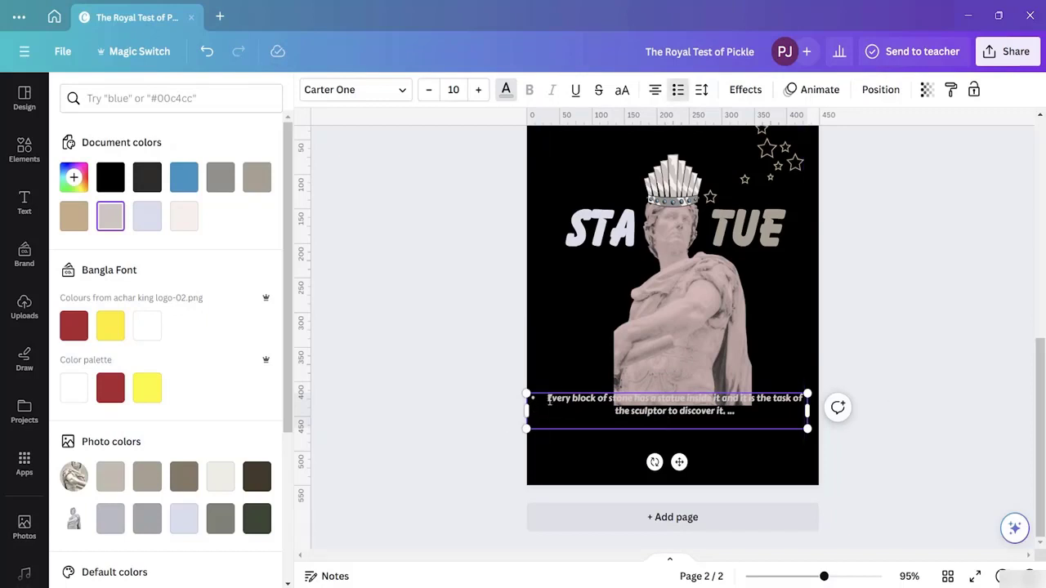
{"action": "key", "text": "BackSpace"}
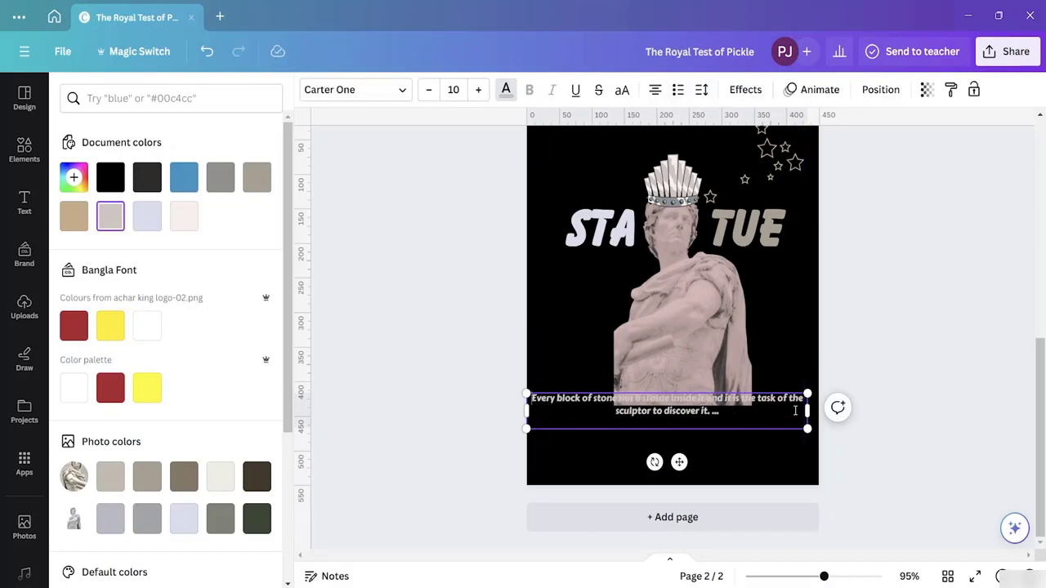
- Narrow the quote's text box so it wraps onto five lines and scale it to font size 8.1
{"action": "left_click_drag", "start_coordinate": [809, 410], "coordinate": [616, 394]}
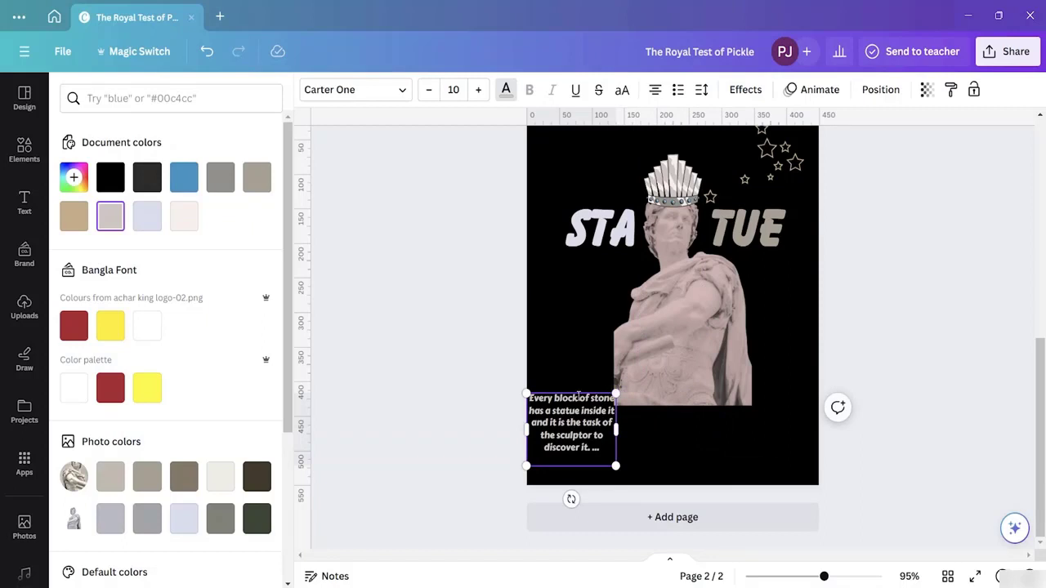
{"action": "left_click_drag", "start_coordinate": [616, 393], "coordinate": [572, 401]}
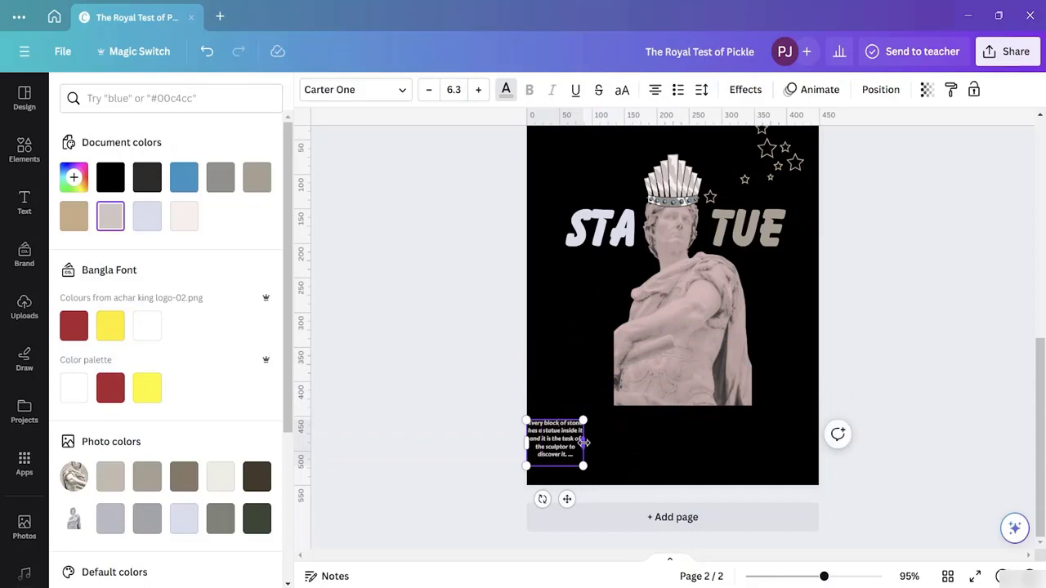
{"action": "left_click_drag", "start_coordinate": [583, 443], "coordinate": [607, 426]}
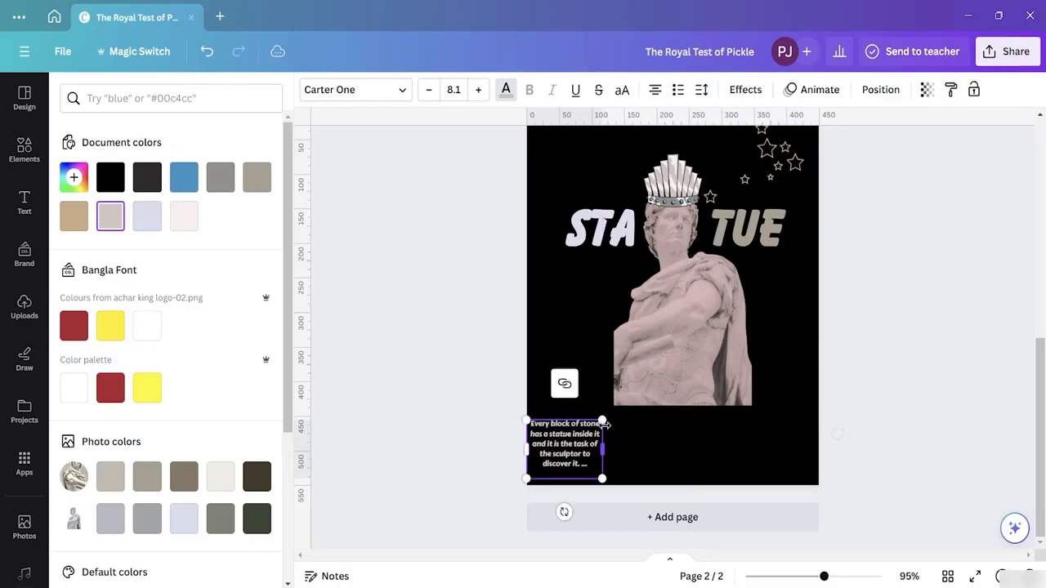
- Move the quote up beside the lower left edge of the statue
{"action": "left_click", "coordinate": [558, 425]}
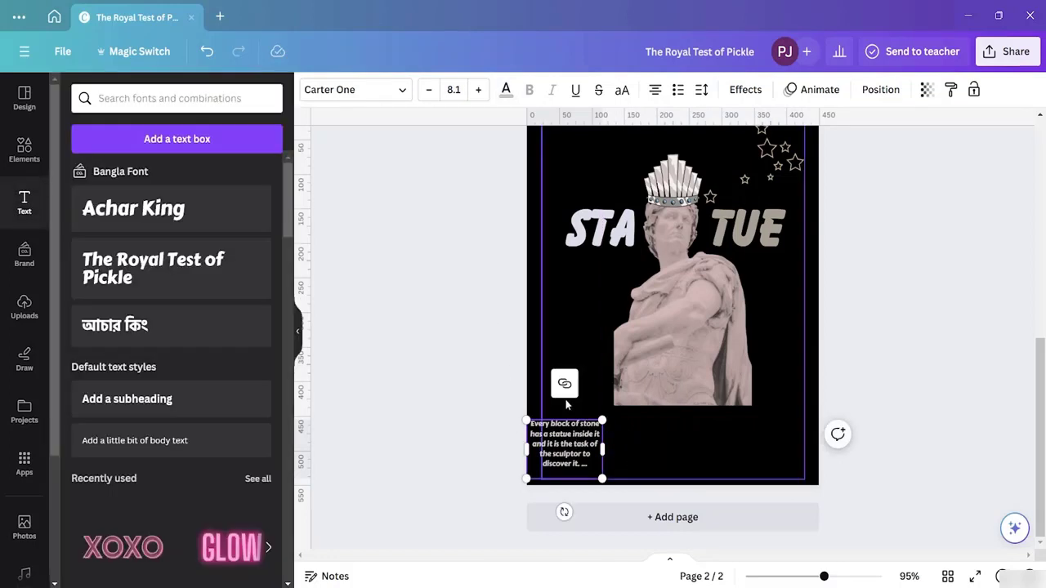
{"action": "left_click", "coordinate": [675, 458]}
{"action": "left_click", "coordinate": [577, 429]}
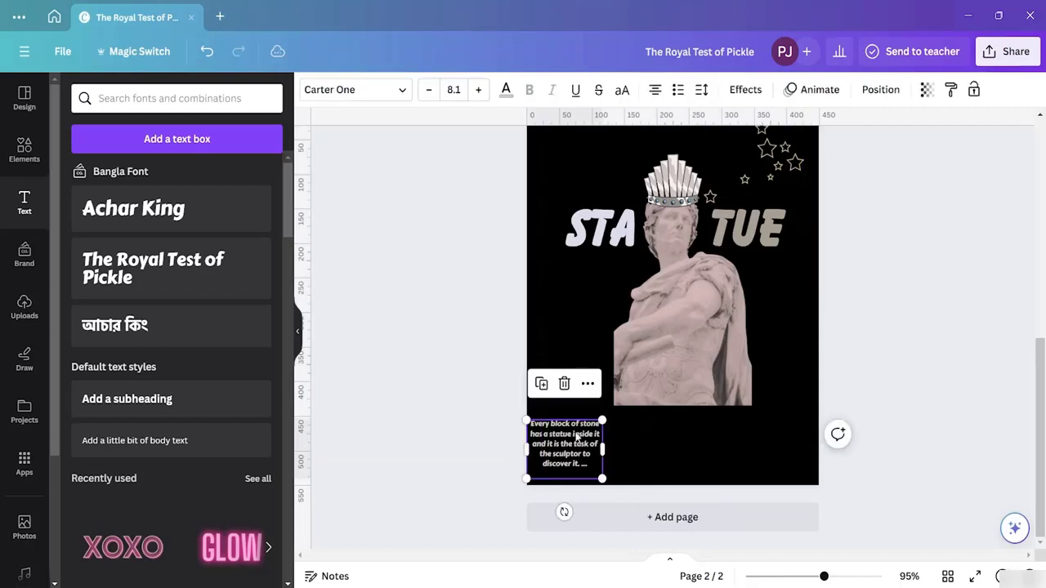
{"action": "left_click_drag", "start_coordinate": [577, 429], "coordinate": [591, 353]}
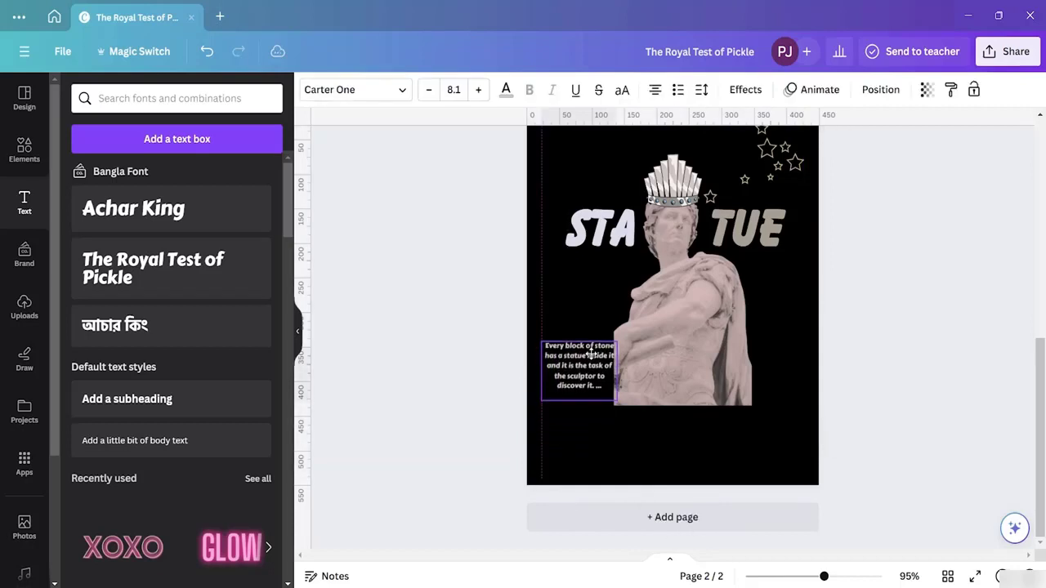
{"action": "left_click", "coordinate": [698, 339]}
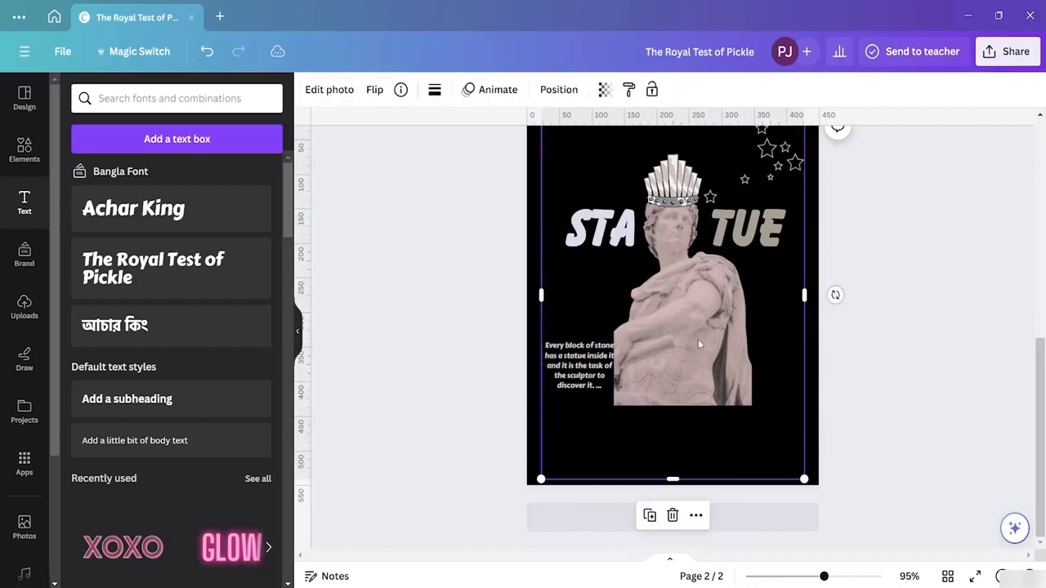
{"action": "left_click_drag", "start_coordinate": [698, 339], "coordinate": [700, 336]}
- Shrink the quote to font size 6.5 and fit it against the statue's lower left edge
{"action": "left_click", "coordinate": [604, 392]}
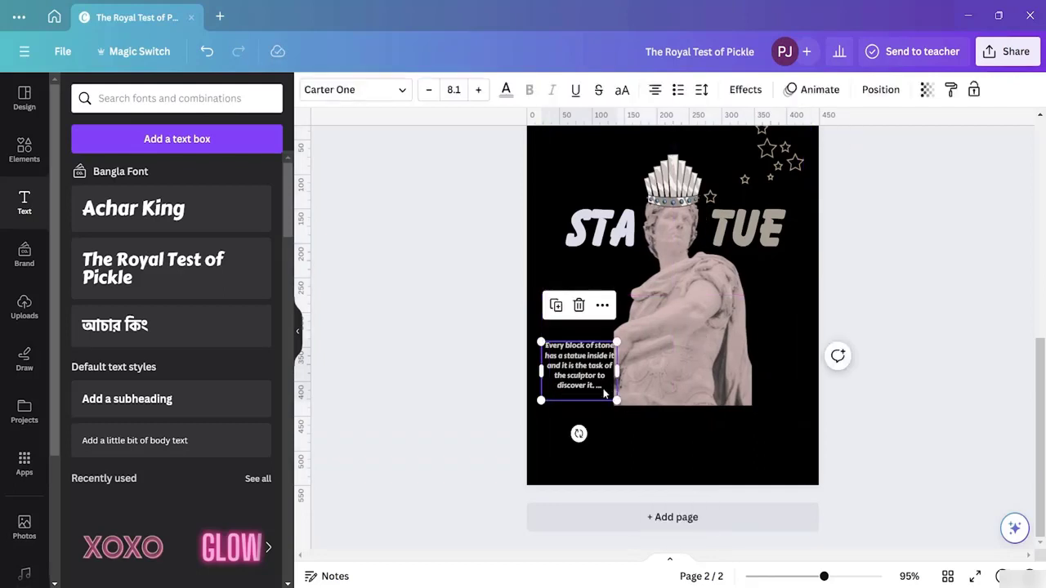
{"action": "left_click_drag", "start_coordinate": [604, 391], "coordinate": [587, 378]}
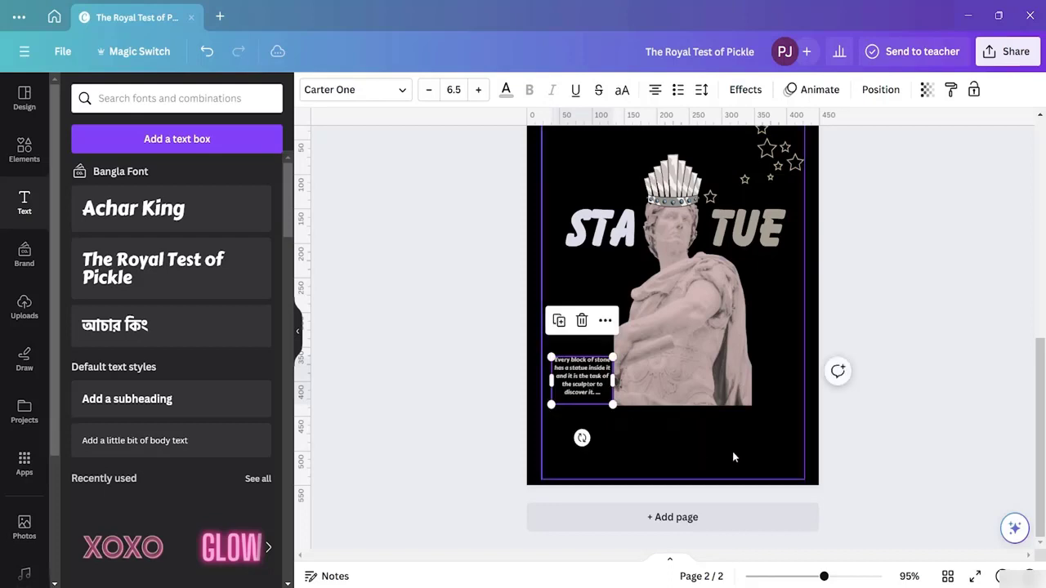
{"action": "left_click", "coordinate": [725, 437]}
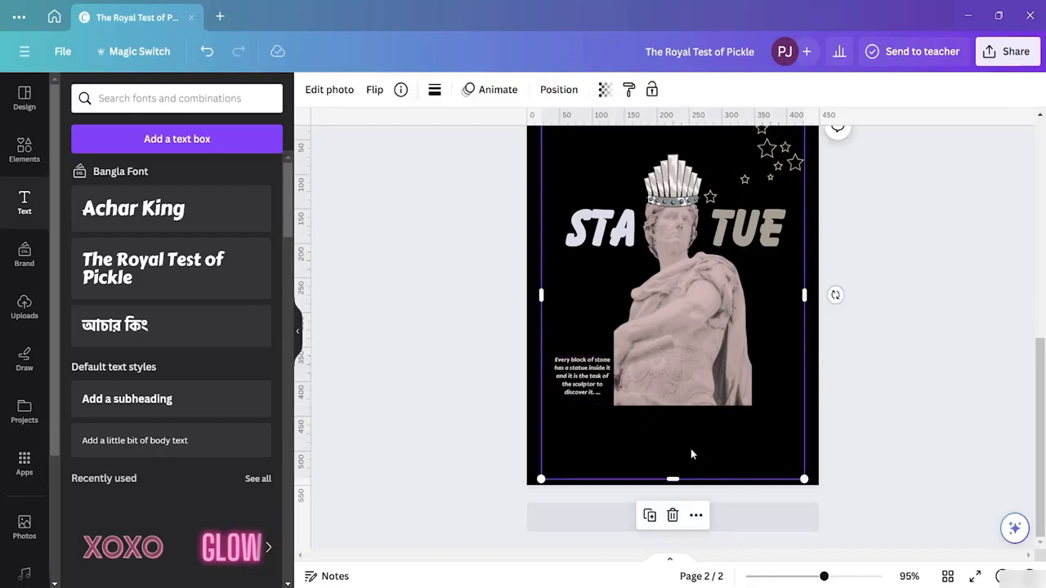
- Replace the "king" element search with "designs" and show all matching graphics
{"action": "scroll", "coordinate": [948, 249], "scroll_direction": "up", "scroll_amount": 3}
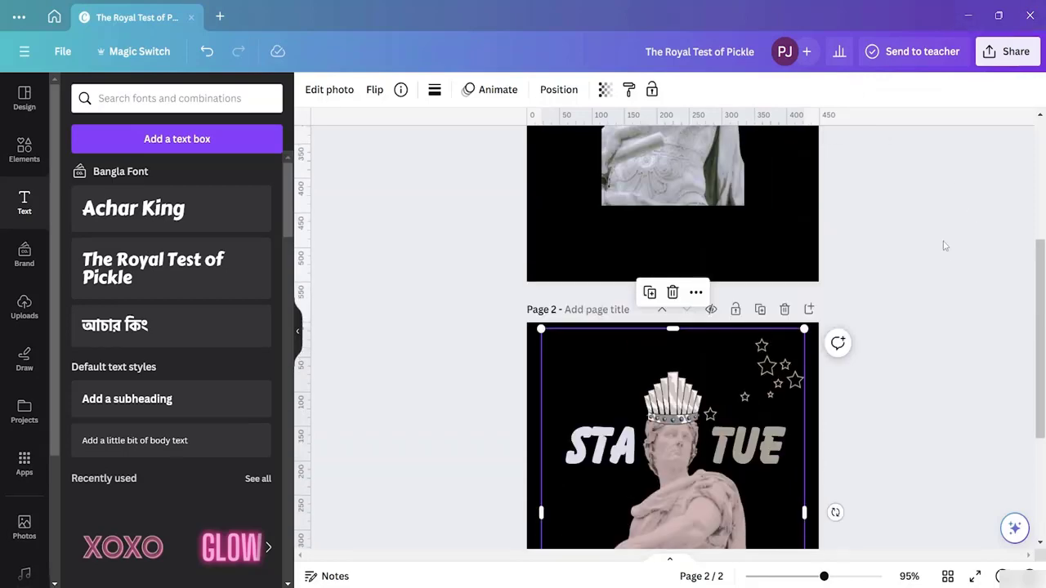
{"action": "scroll", "coordinate": [940, 257], "scroll_direction": "down", "scroll_amount": 3}
{"action": "left_click", "coordinate": [37, 155]}
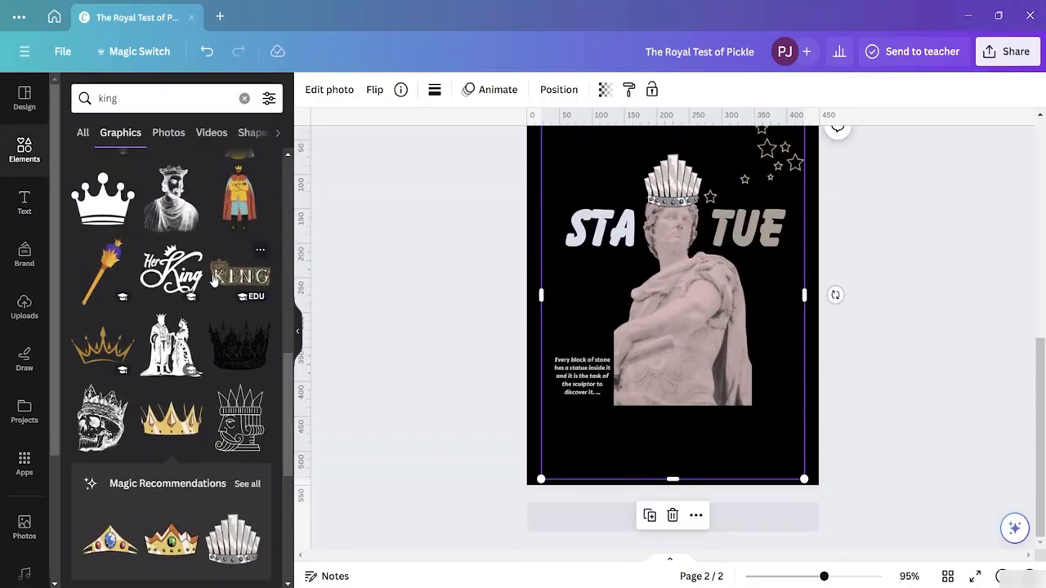
{"action": "left_click", "coordinate": [85, 132]}
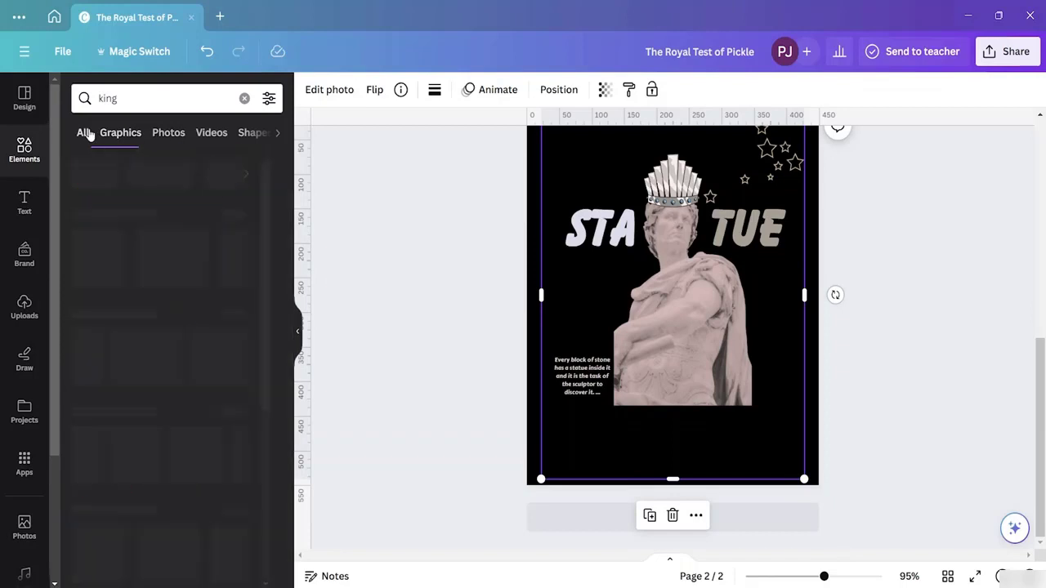
{"action": "left_click", "coordinate": [242, 98]}
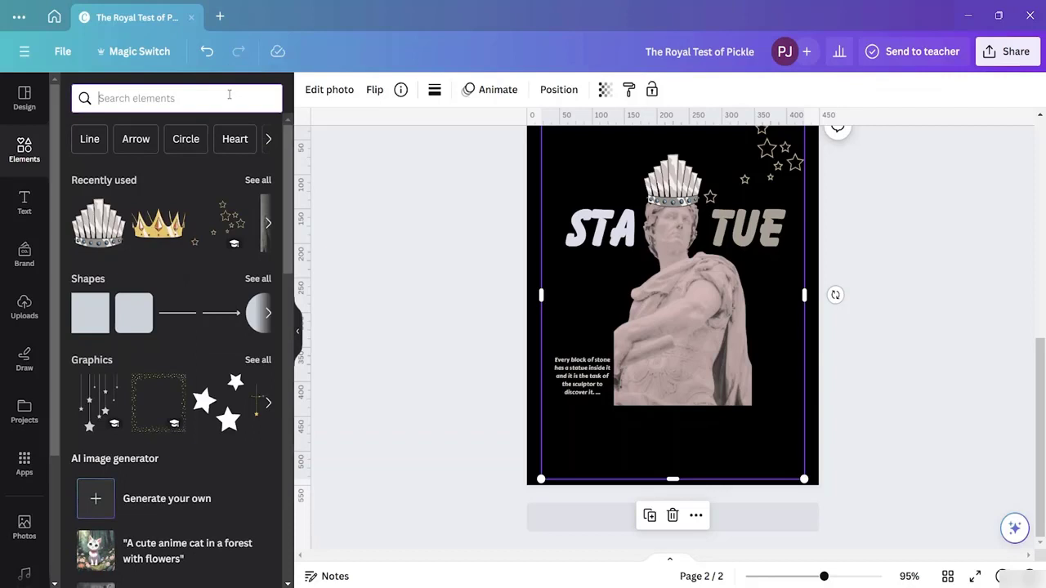
{"action": "type", "text": "des"}
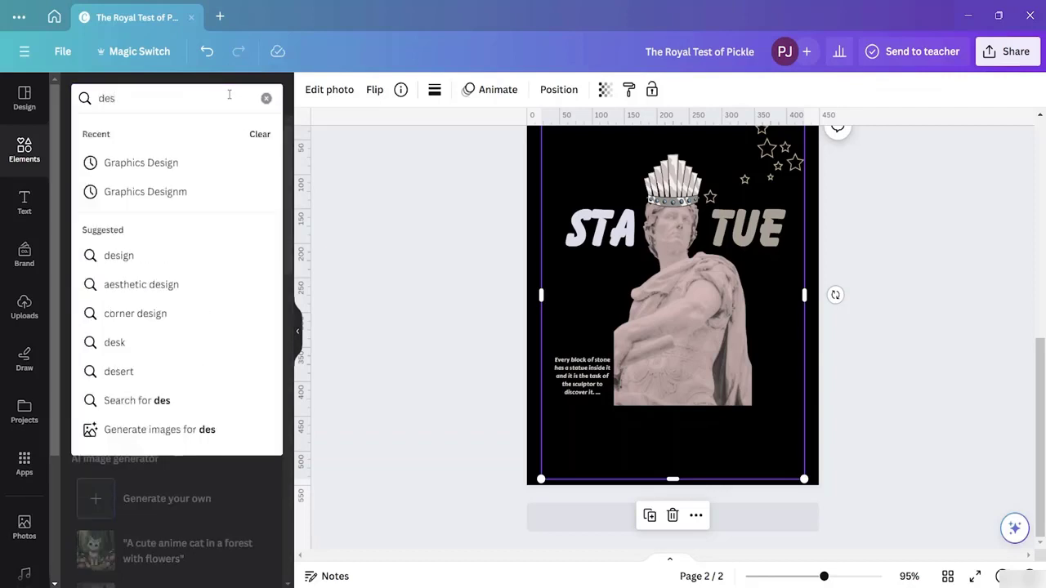
{"action": "type", "text": "igns"}
{"action": "key", "text": "Return"}
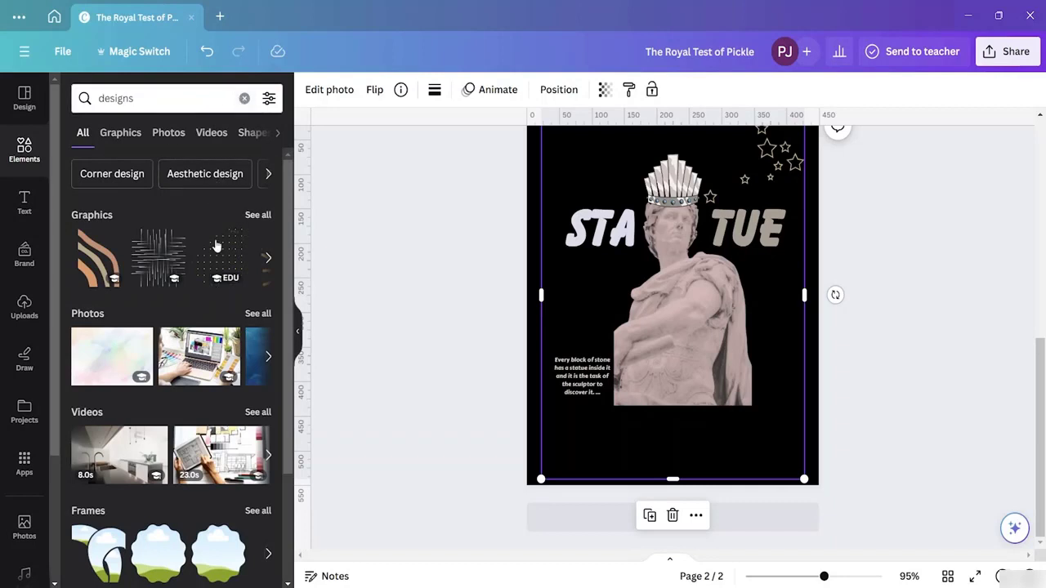
{"action": "left_click", "coordinate": [258, 216]}
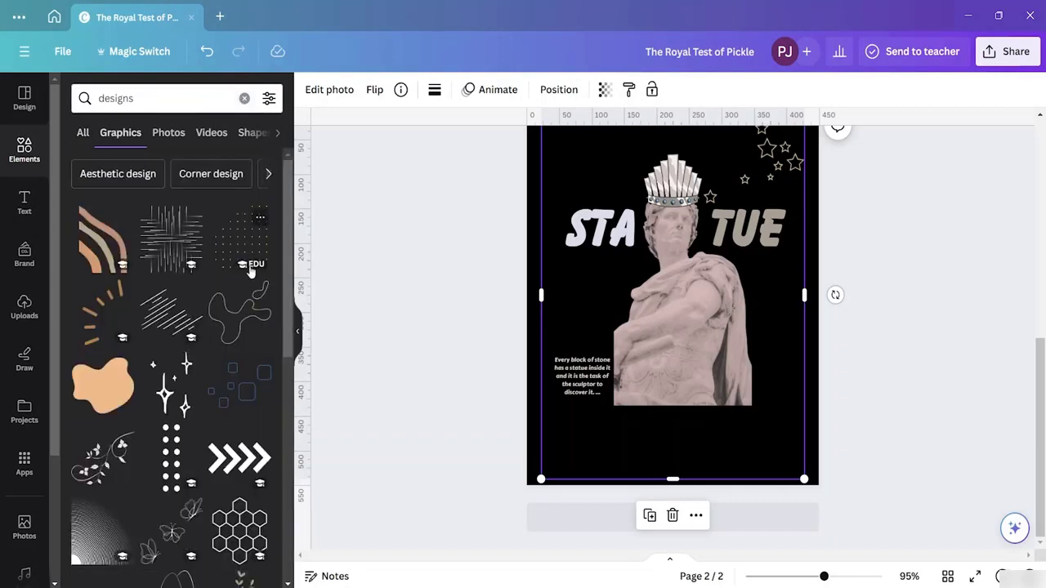
- Add the crossed-lines graphic, recolour it pale pink and move it over the statue's left side below STA
{"action": "left_click", "coordinate": [194, 250]}
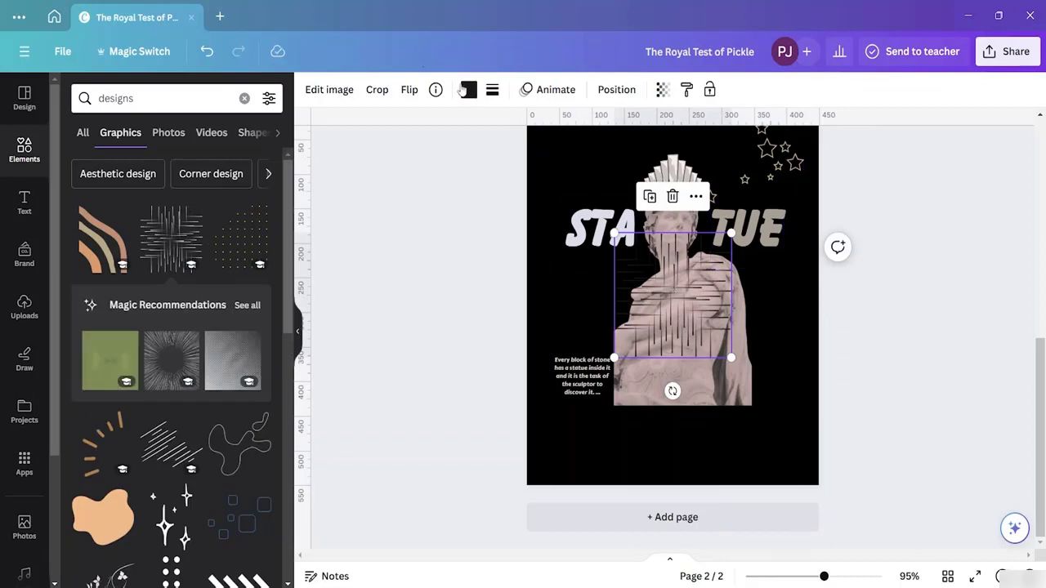
{"action": "left_click", "coordinate": [464, 90]}
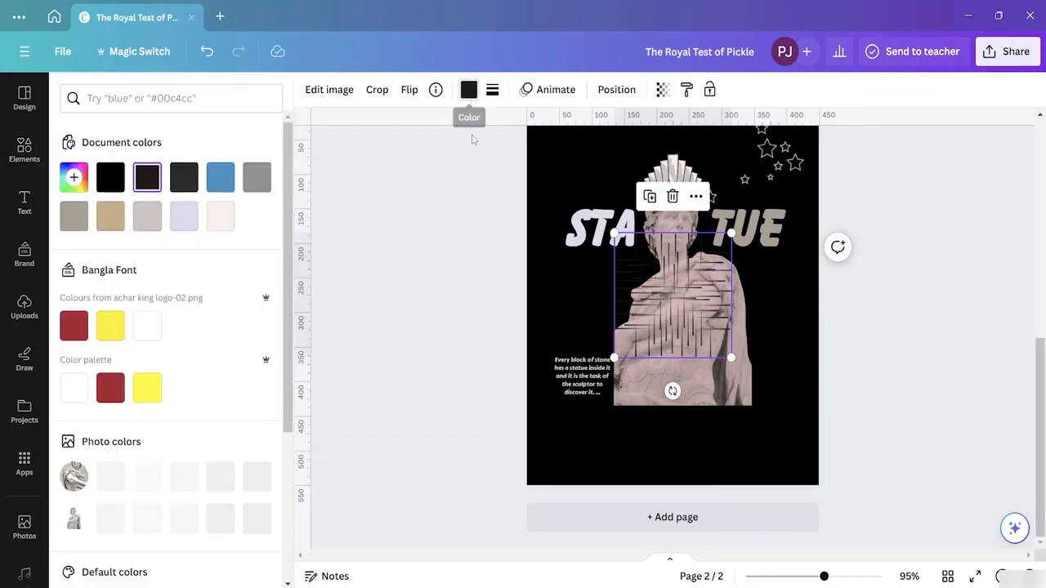
{"action": "left_click", "coordinate": [113, 227]}
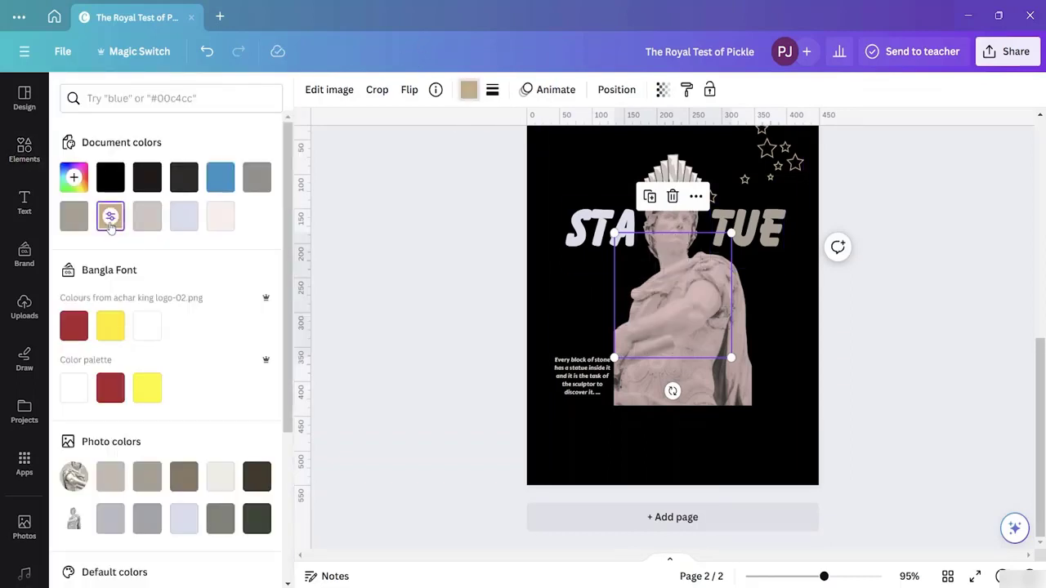
{"action": "left_click", "coordinate": [214, 218]}
{"action": "left_click_drag", "start_coordinate": [675, 281], "coordinate": [628, 283]}
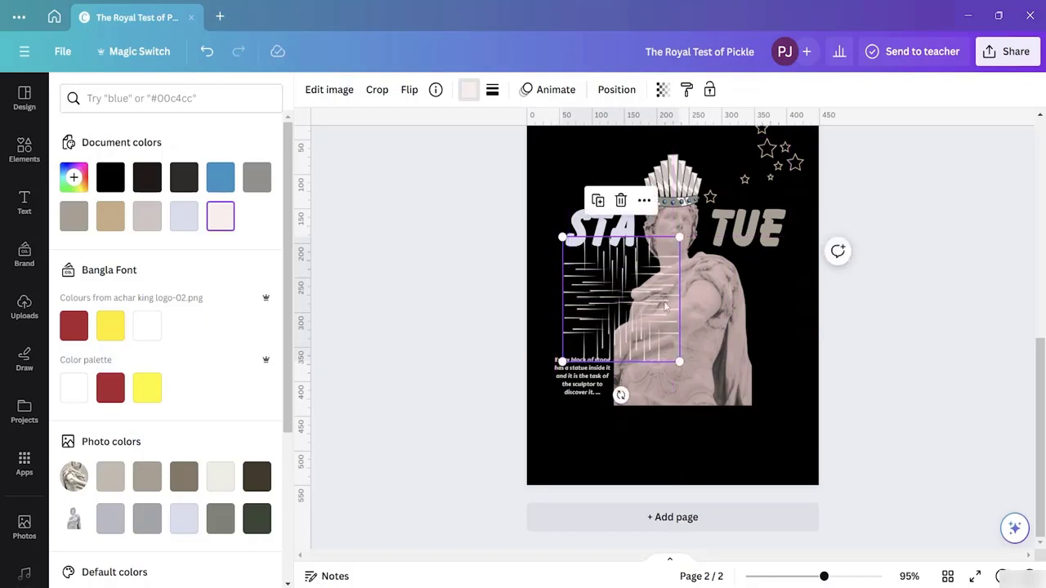
- Send the crossed-lines graphic behind the marble statue in the layer order and deselect it
{"action": "right_click", "coordinate": [647, 306]}
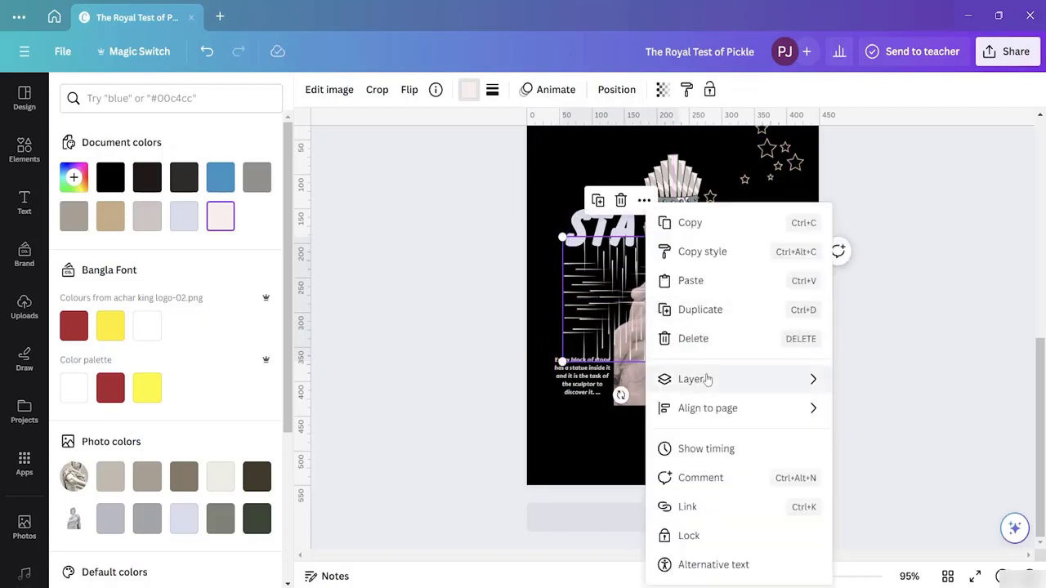
{"action": "mouse_move", "coordinate": [708, 379]}
{"action": "left_click", "coordinate": [894, 466]}
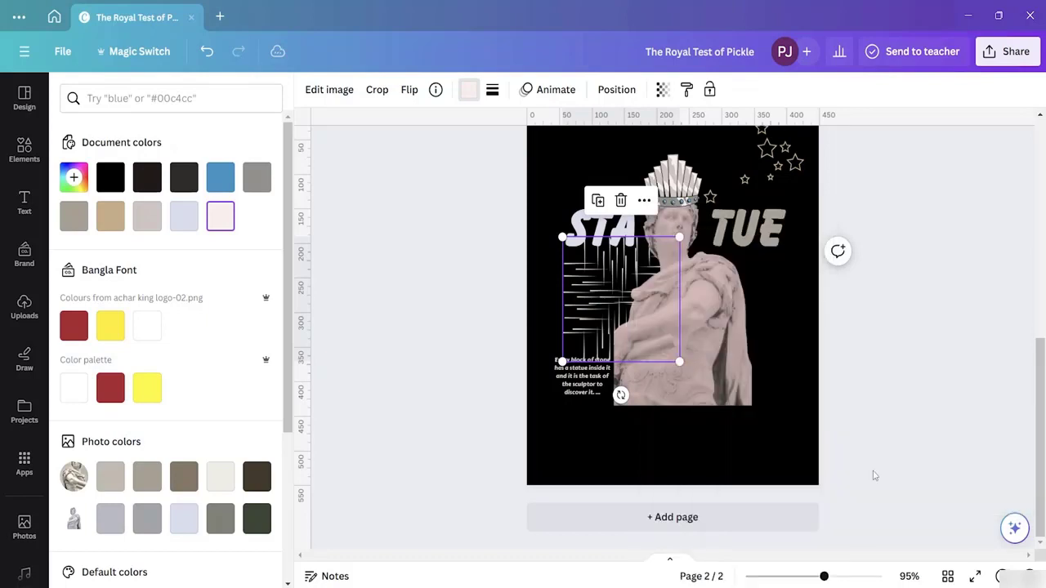
{"action": "key", "text": "Escape"}
{"action": "left_click", "coordinate": [950, 362]}
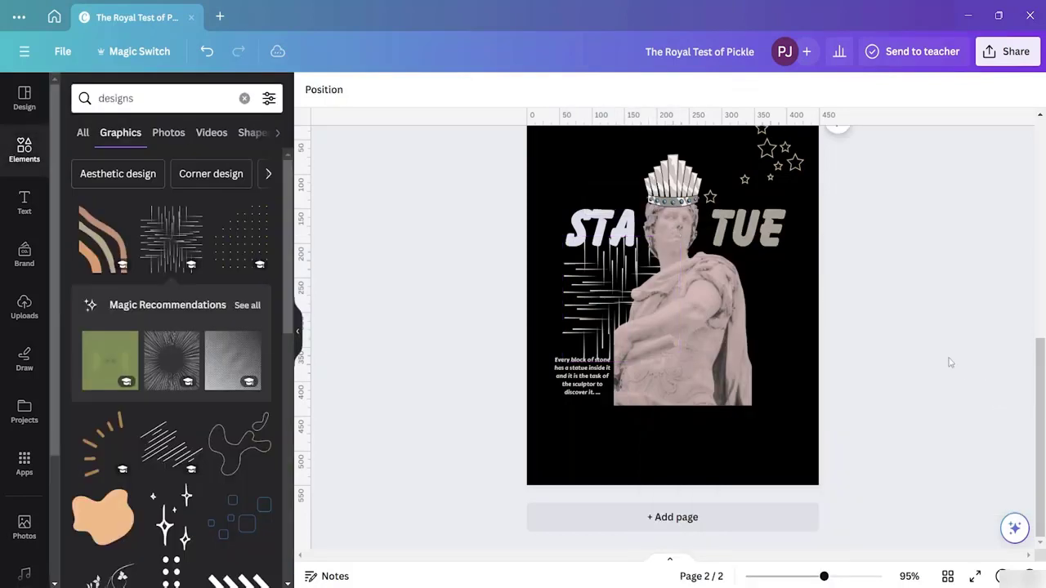
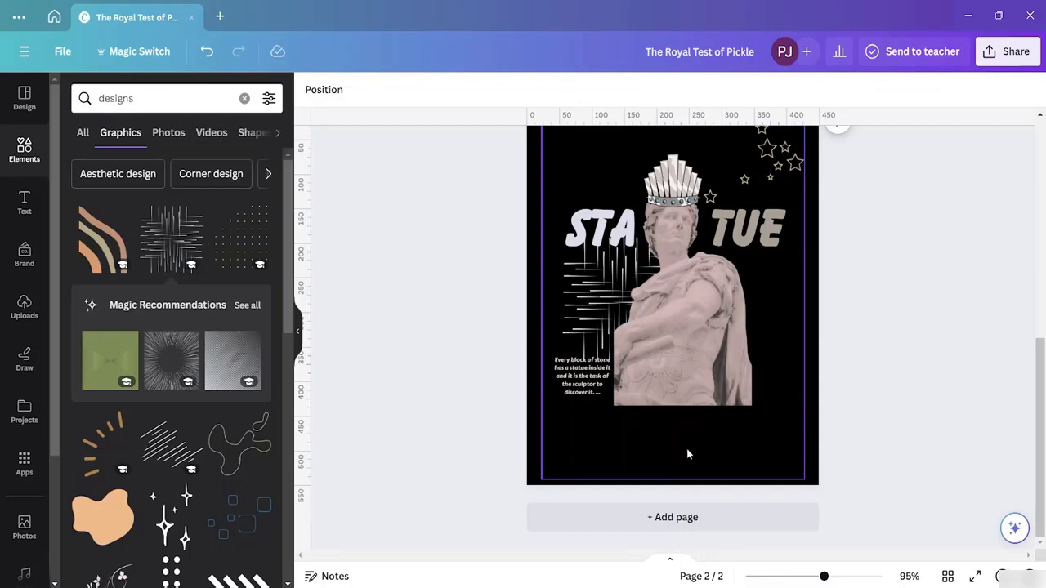
- Add an "Achar King" brand heading, recolour it #dadded and centre it below the statue
{"action": "left_click", "coordinate": [25, 206]}
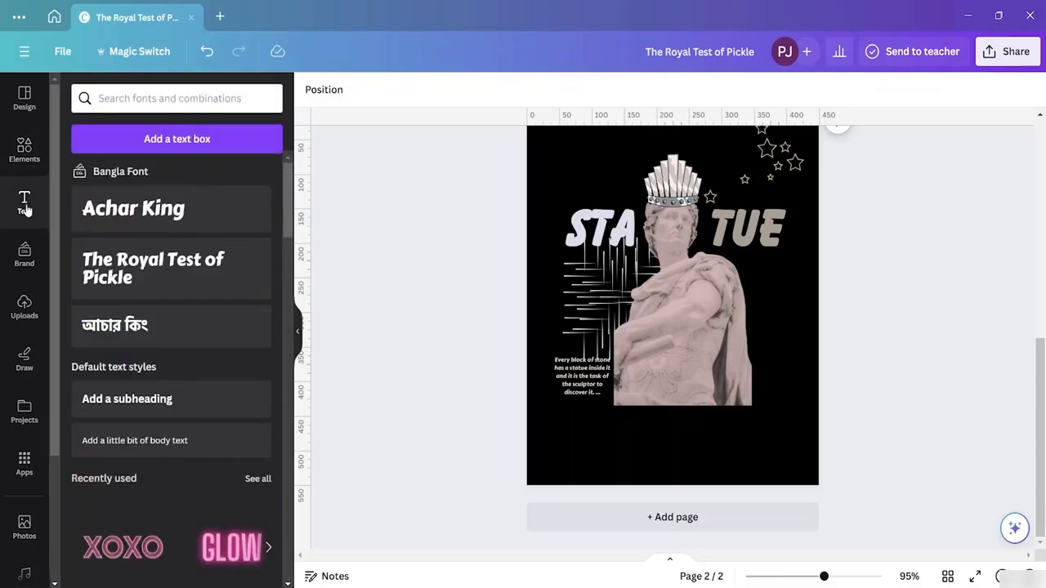
{"action": "left_click", "coordinate": [164, 212]}
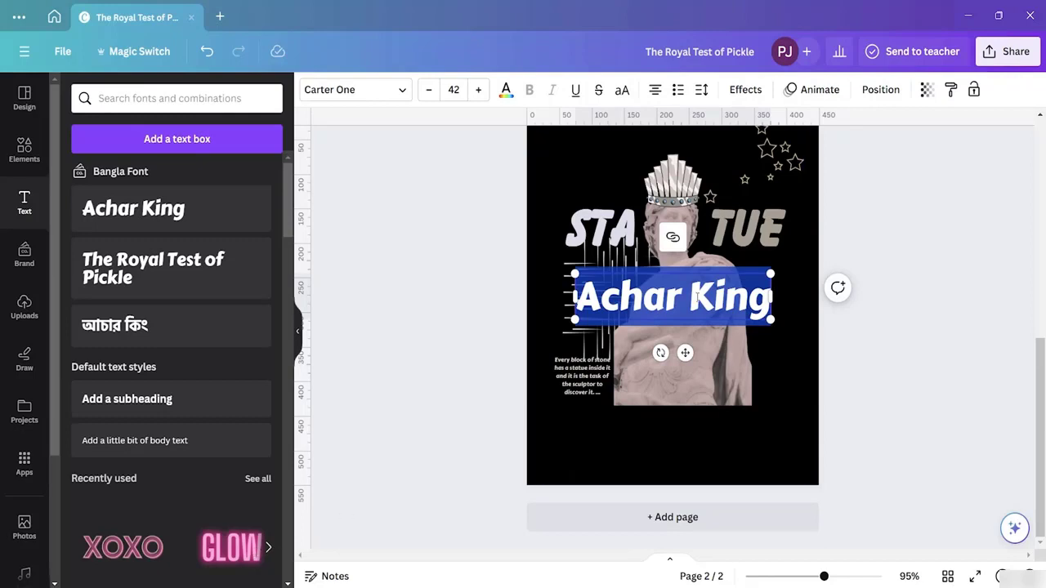
{"action": "left_click", "coordinate": [440, 273]}
{"action": "double_click", "coordinate": [654, 299]}
{"action": "left_click", "coordinate": [783, 314]}
{"action": "left_click", "coordinate": [728, 300]}
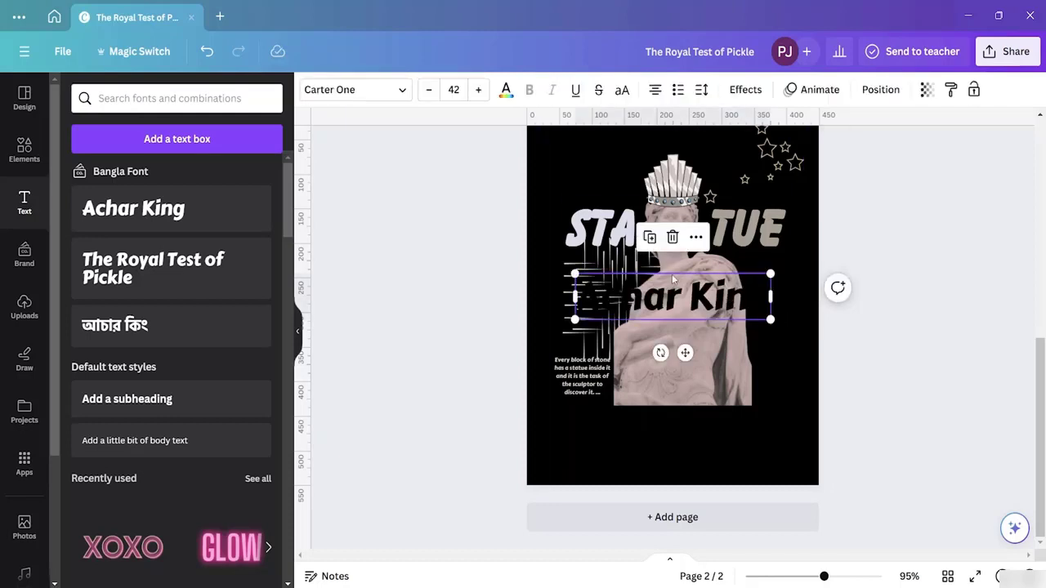
{"action": "left_click", "coordinate": [506, 90]}
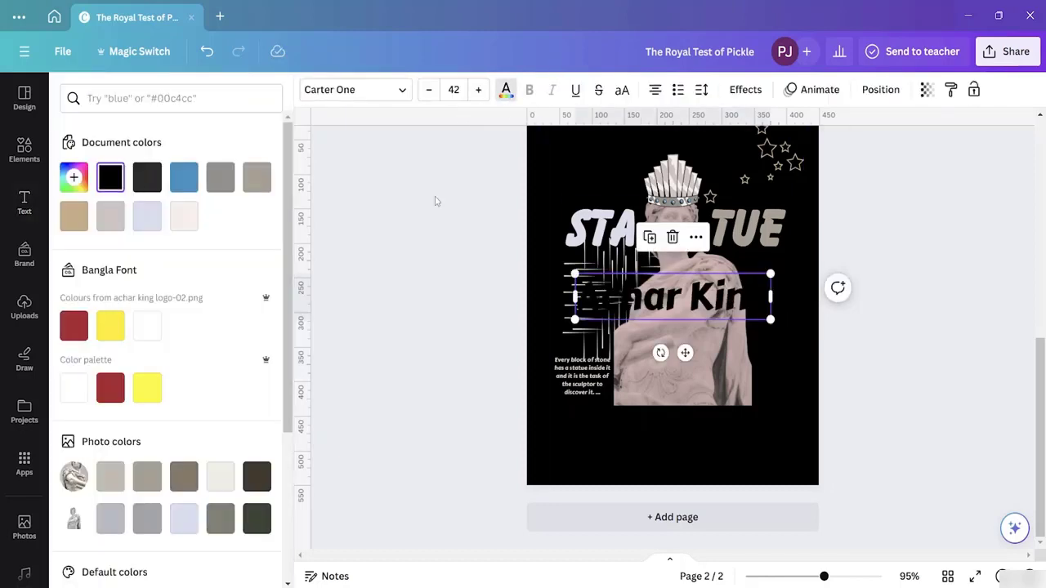
{"action": "left_click", "coordinate": [146, 217]}
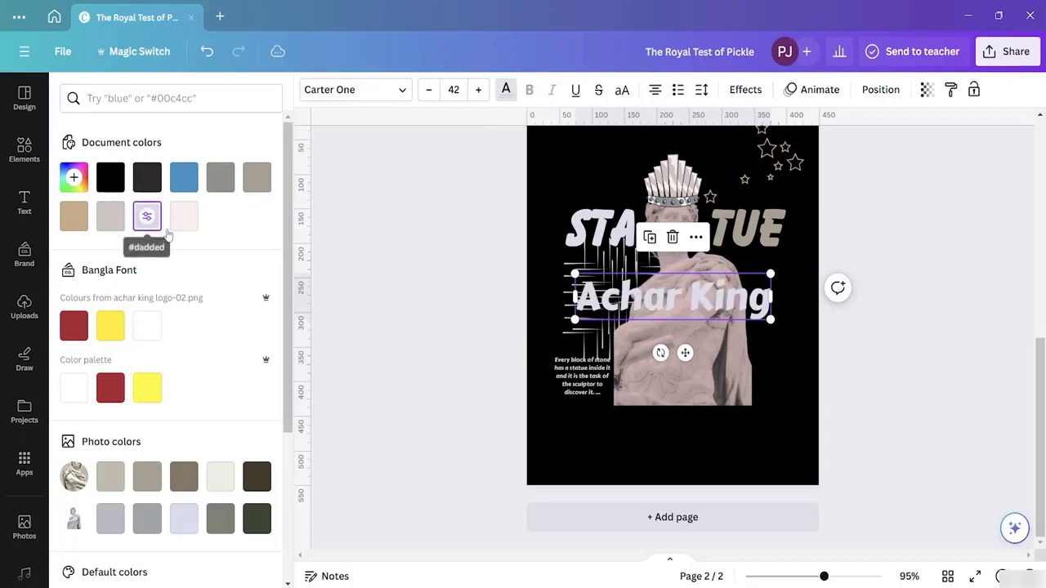
{"action": "left_click_drag", "start_coordinate": [675, 304], "coordinate": [674, 444]}
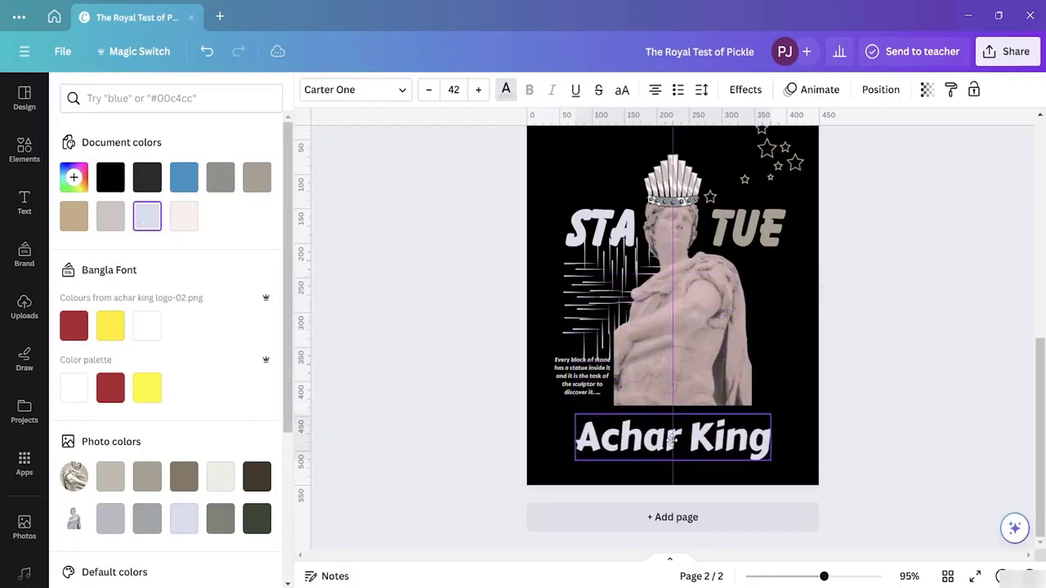
- Widen the heading's text box slightly and replace its text with "THE PLACE"
{"action": "left_click_drag", "start_coordinate": [775, 431], "coordinate": [781, 440]}
{"action": "left_click", "coordinate": [779, 441]}
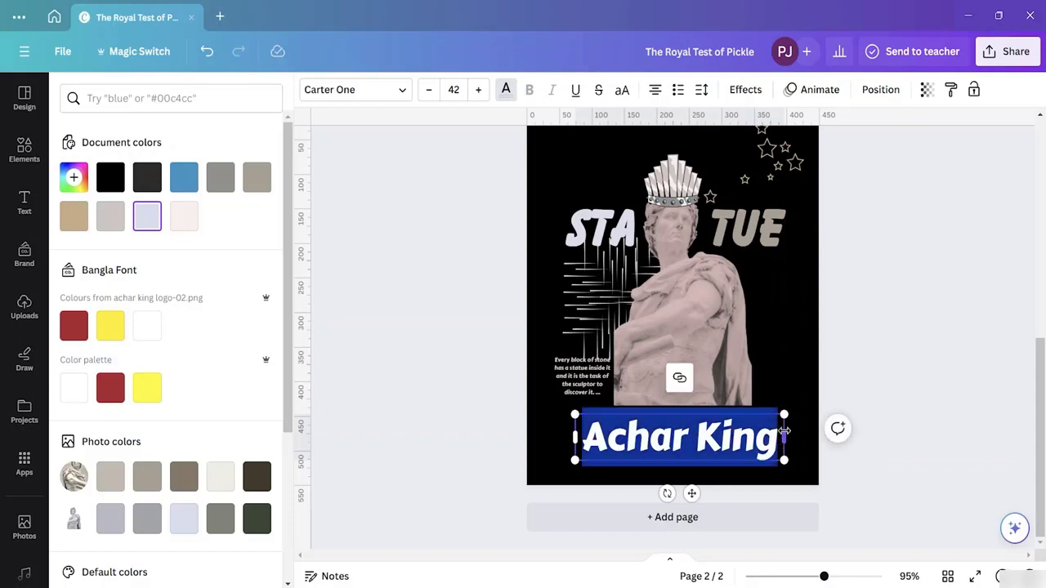
{"action": "key", "text": "BackSpace"}
{"action": "type", "text": "the"}
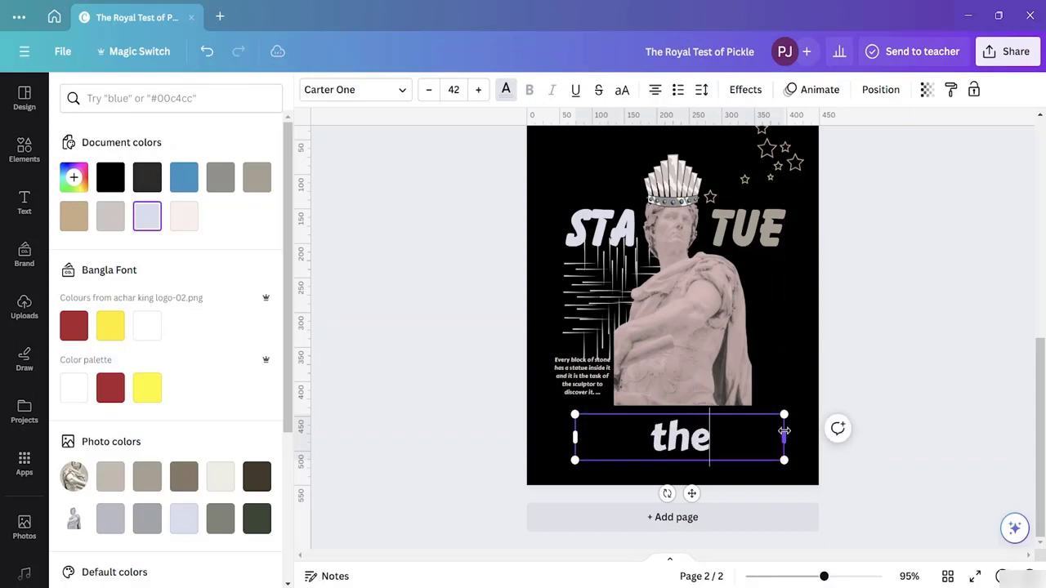
{"action": "key", "text": "BackSpace"}
{"action": "key", "text": "BackSpace"}
{"action": "key", "text": "BackSpace"}
{"action": "type", "text": "THE"}
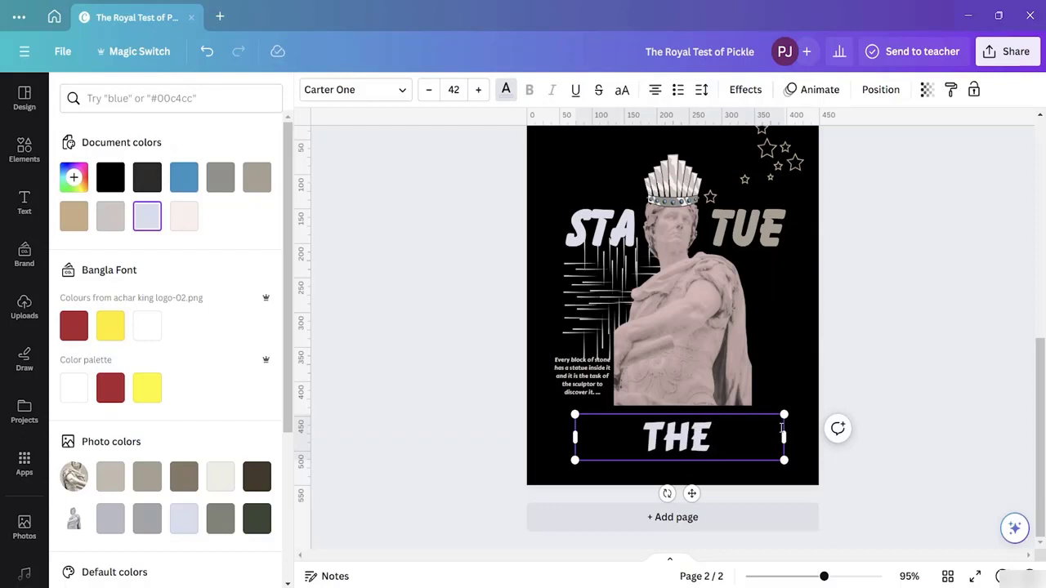
{"action": "type", "text": " PLACE"}
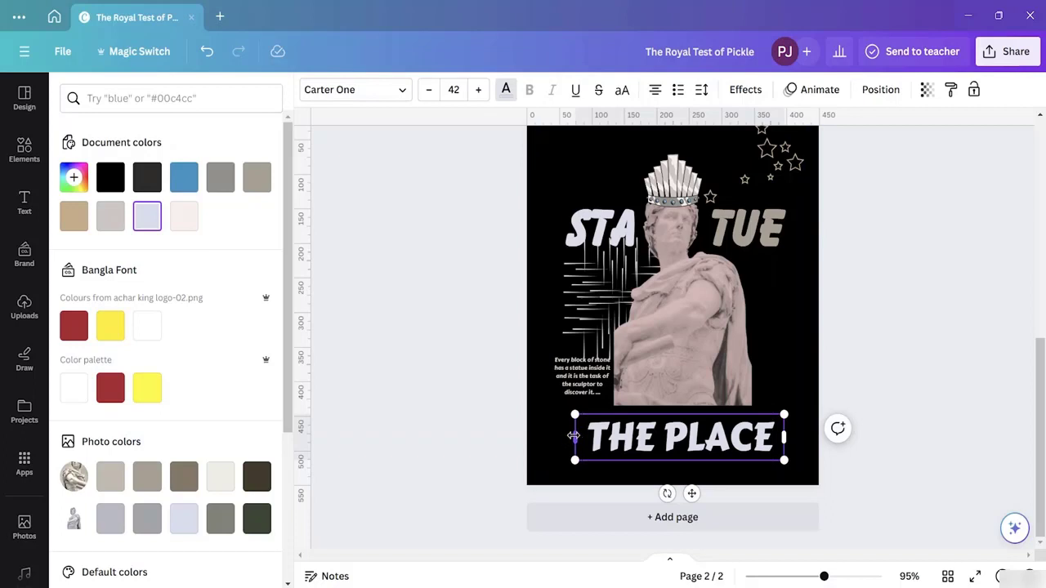
- Extend the THE PLACE text box to the left and move it up directly beneath the statue
{"action": "left_click_drag", "start_coordinate": [577, 438], "coordinate": [556, 438]}
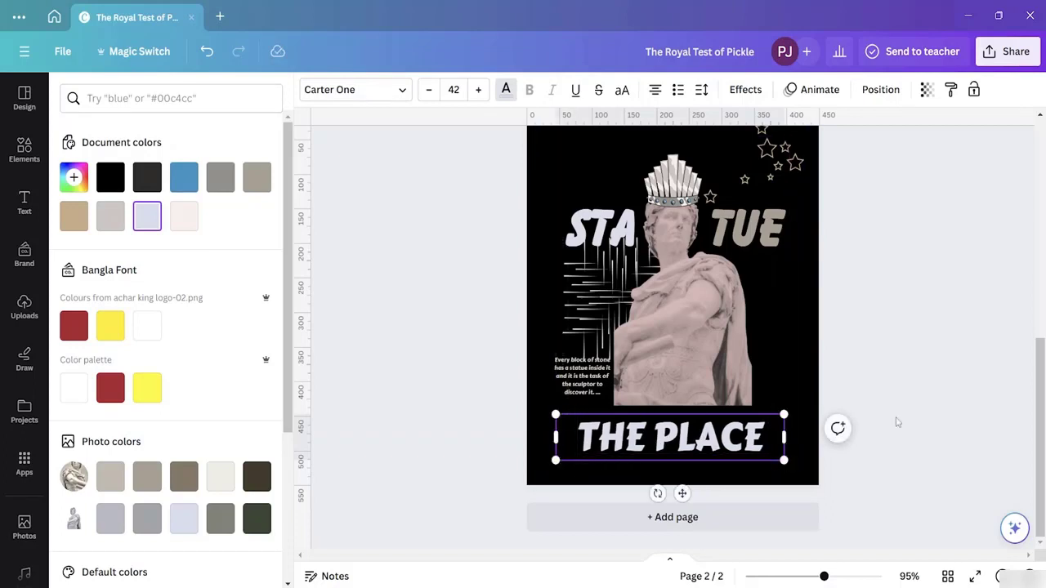
{"action": "left_click", "coordinate": [930, 400]}
{"action": "left_click_drag", "start_coordinate": [710, 446], "coordinate": [708, 433]}
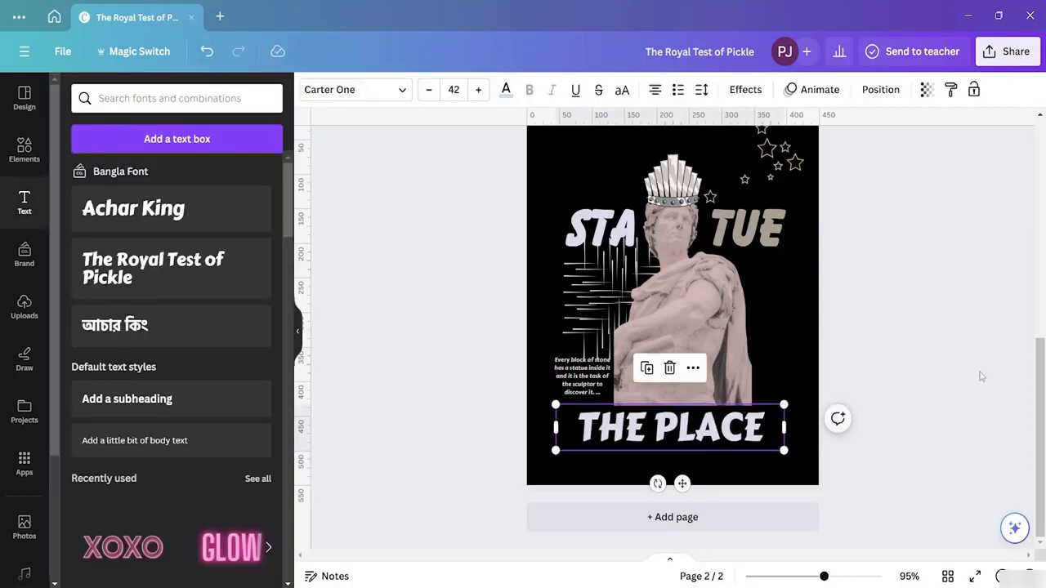
{"action": "left_click", "coordinate": [932, 383]}
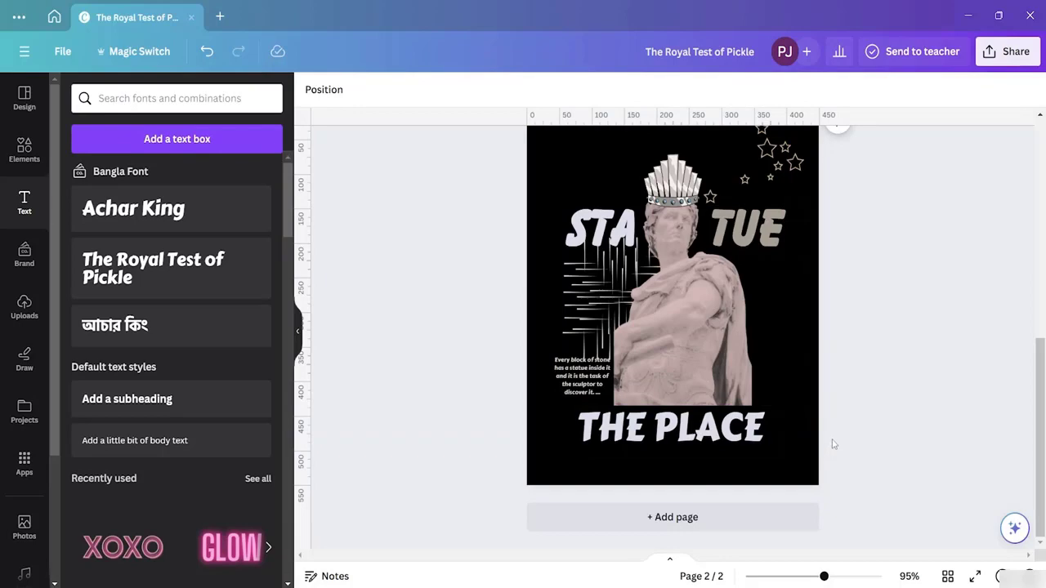
- Change the font of THE PLACE to Rig Solid Bold Halftone
{"action": "scroll", "coordinate": [844, 391], "scroll_direction": "up", "scroll_amount": 3}
{"action": "scroll", "coordinate": [845, 387], "scroll_direction": "down", "scroll_amount": 3}
{"action": "scroll", "coordinate": [845, 385], "scroll_direction": "up", "scroll_amount": 1}
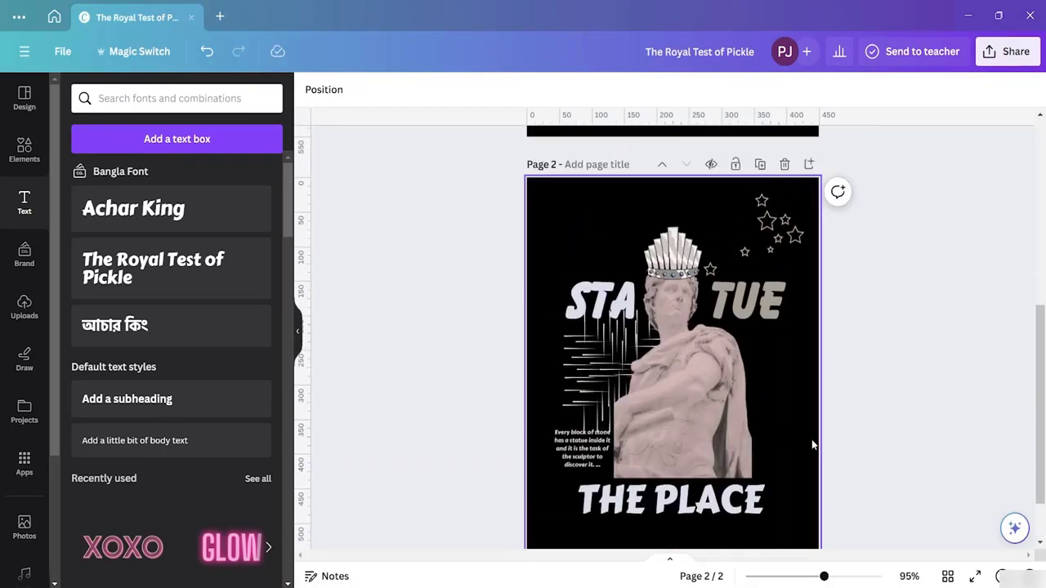
{"action": "left_click", "coordinate": [689, 515]}
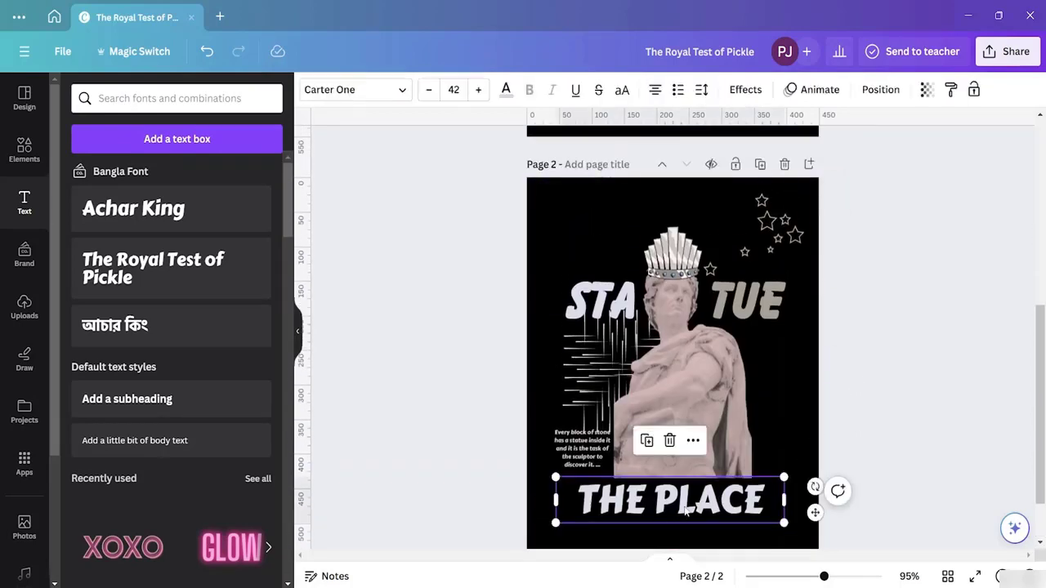
{"action": "left_click", "coordinate": [391, 90]}
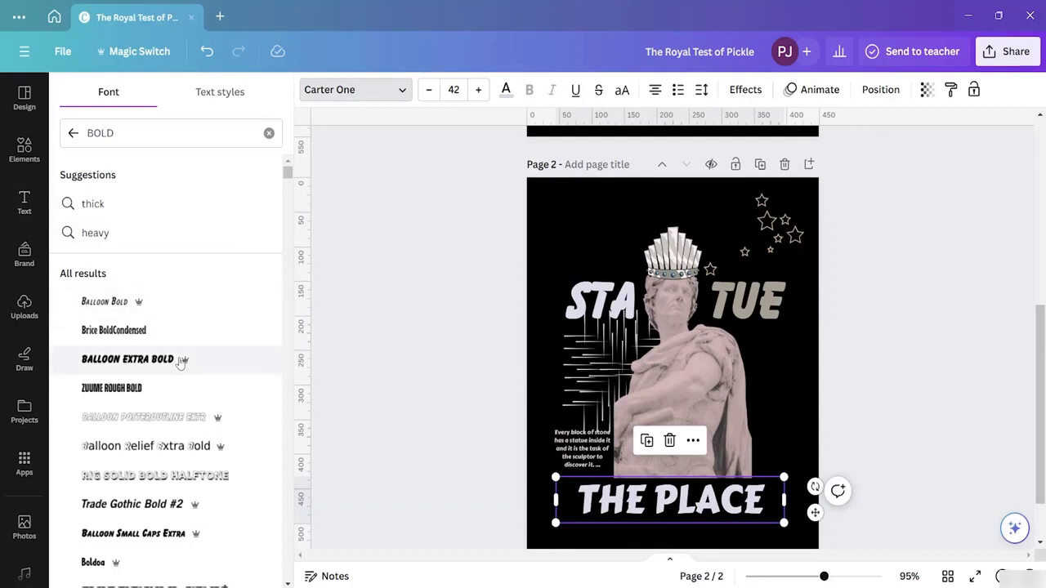
{"action": "scroll", "coordinate": [186, 394], "scroll_direction": "down", "scroll_amount": 2}
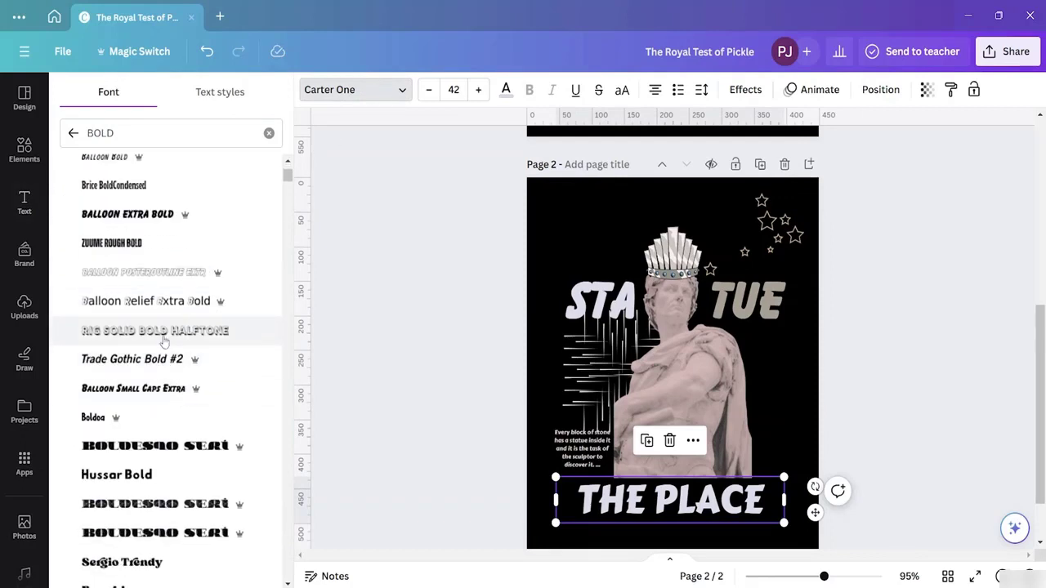
{"action": "left_click", "coordinate": [162, 330]}
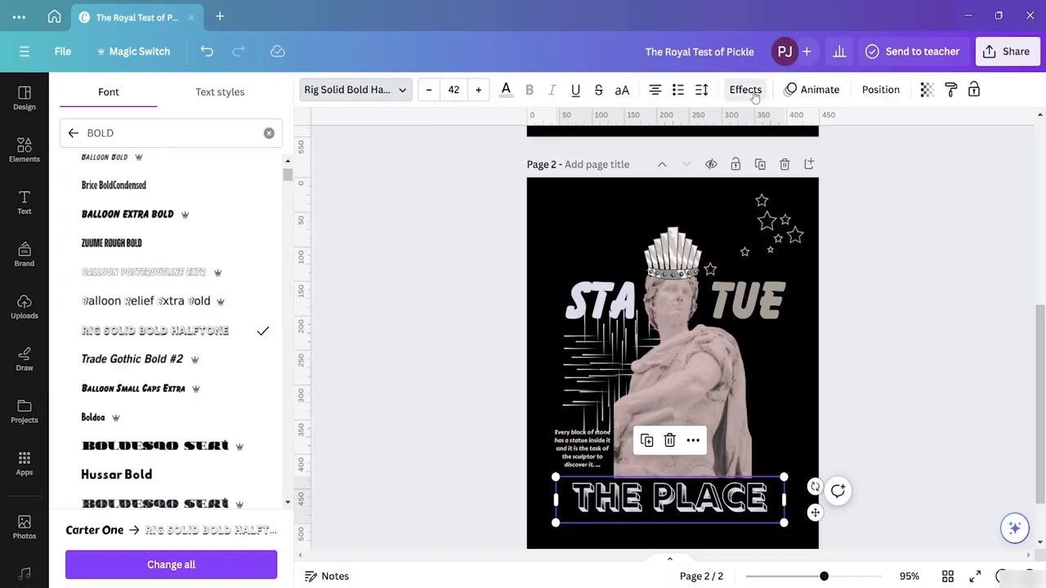
- Apply a Shadow effect to THE PLACE with direction -6 and a slight blur
{"action": "left_click", "coordinate": [746, 92]}
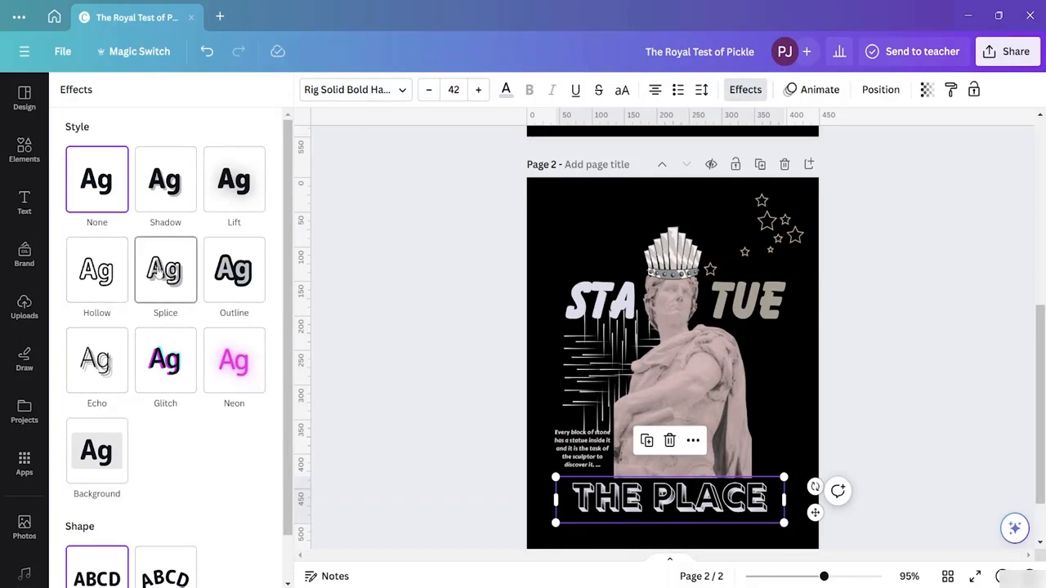
{"action": "left_click", "coordinate": [173, 205]}
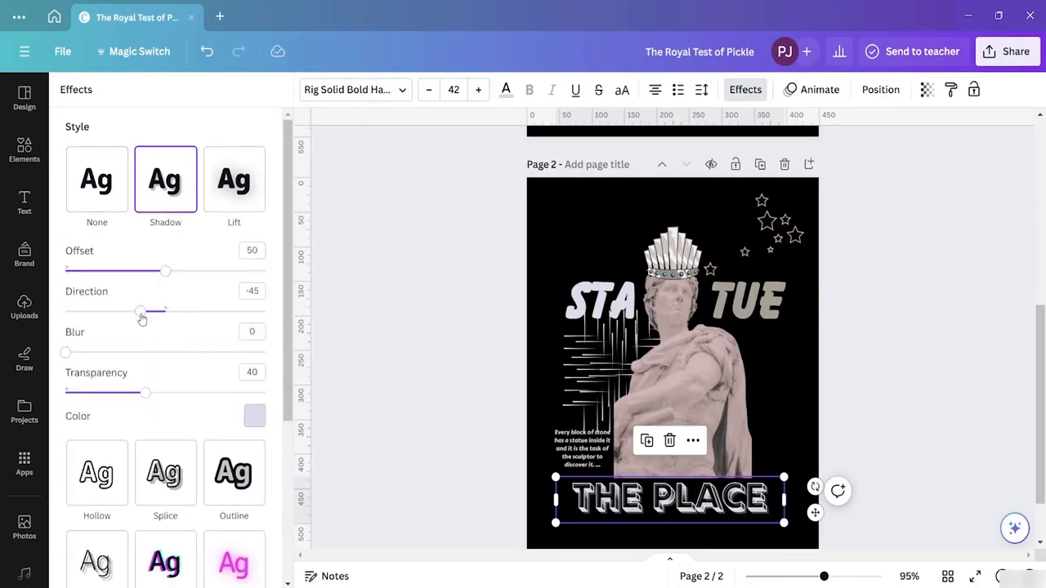
{"action": "left_click_drag", "start_coordinate": [140, 317], "coordinate": [163, 311]}
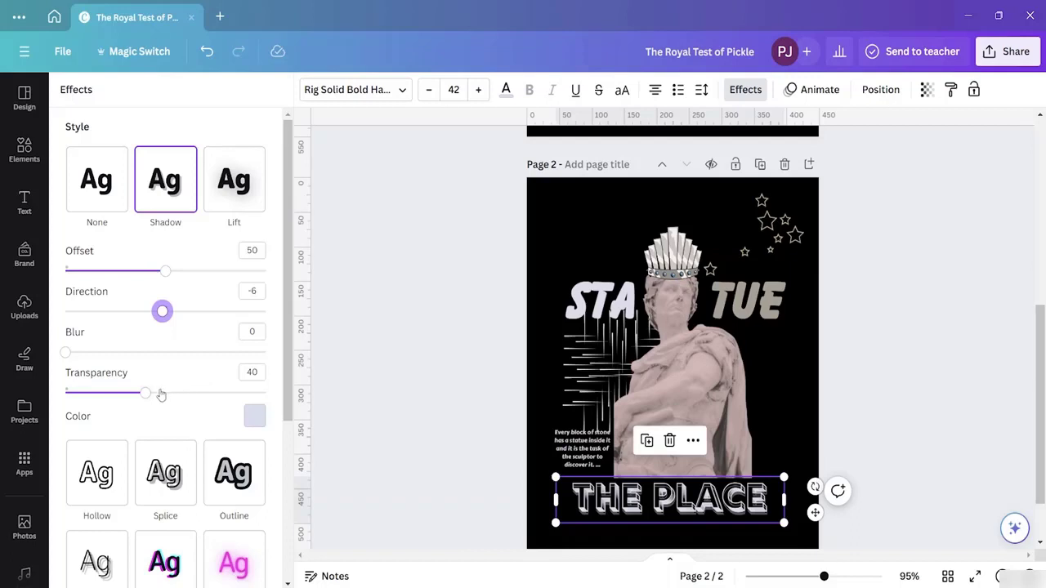
{"action": "left_click_drag", "start_coordinate": [67, 356], "coordinate": [74, 353]}
{"action": "scroll", "coordinate": [164, 376], "scroll_direction": "down", "scroll_amount": 3}
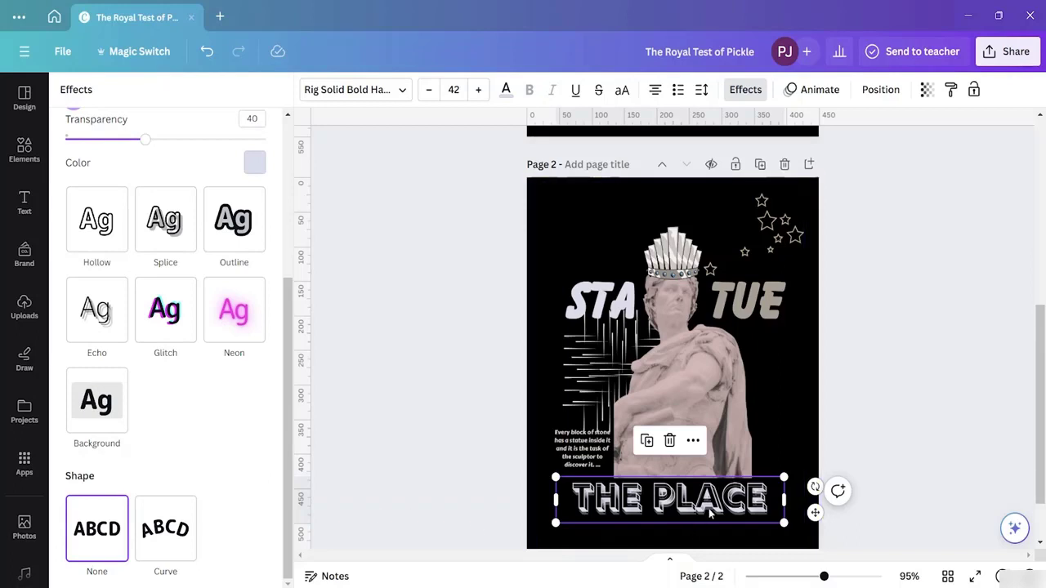
{"action": "key", "text": "Escape"}
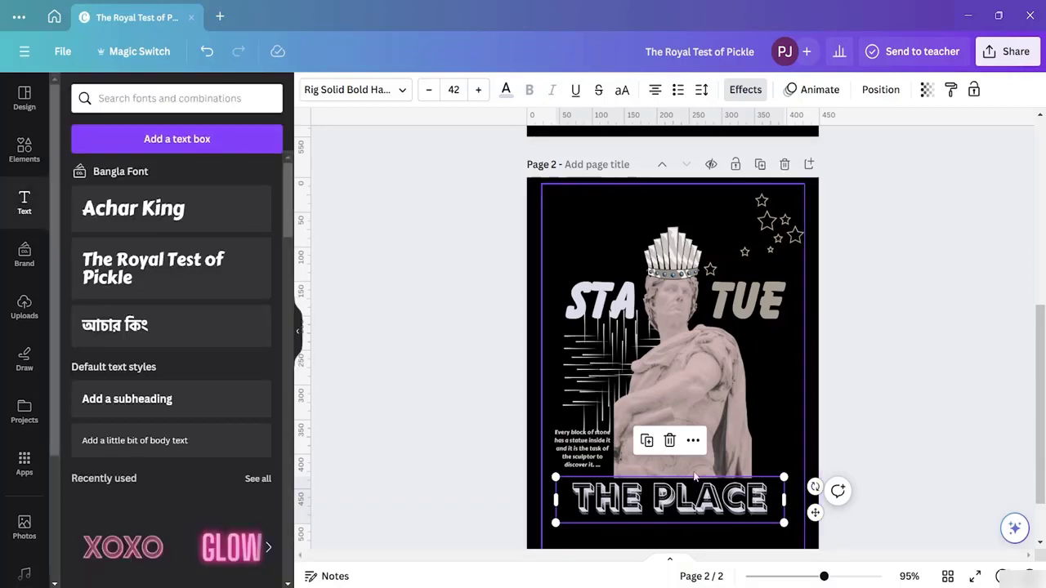
- Recolour THE PLACE with the aqua blue from the default solid colours
{"action": "left_click", "coordinate": [506, 91]}
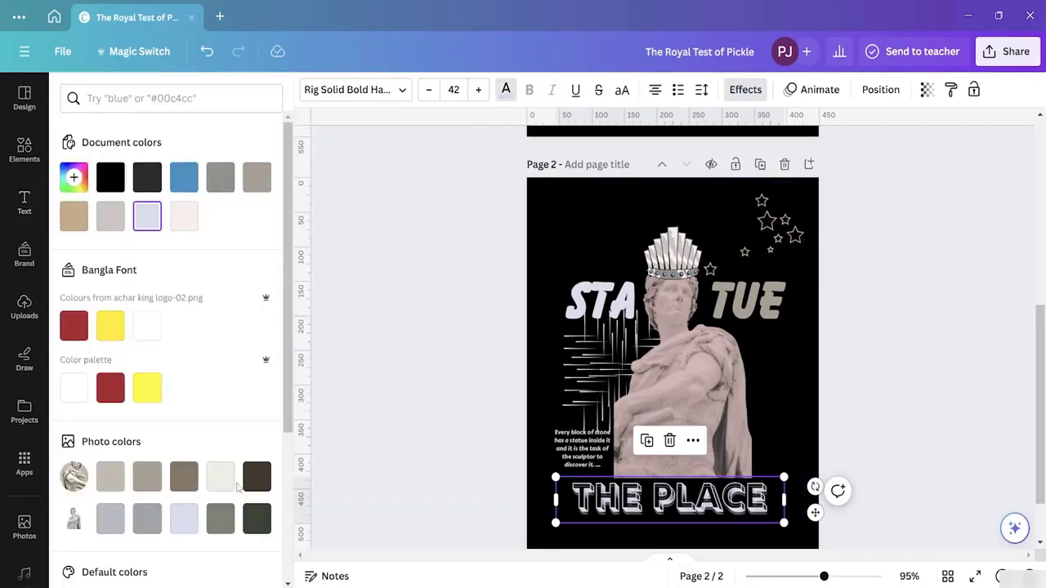
{"action": "scroll", "coordinate": [228, 486], "scroll_direction": "down", "scroll_amount": 1}
{"action": "scroll", "coordinate": [228, 485], "scroll_direction": "down", "scroll_amount": 2}
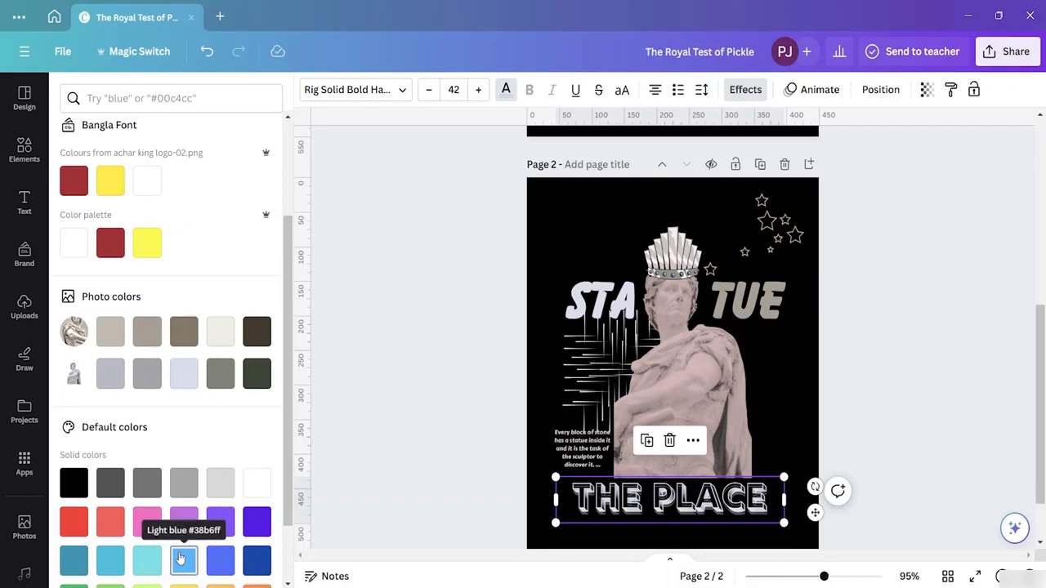
{"action": "left_click", "coordinate": [147, 491]}
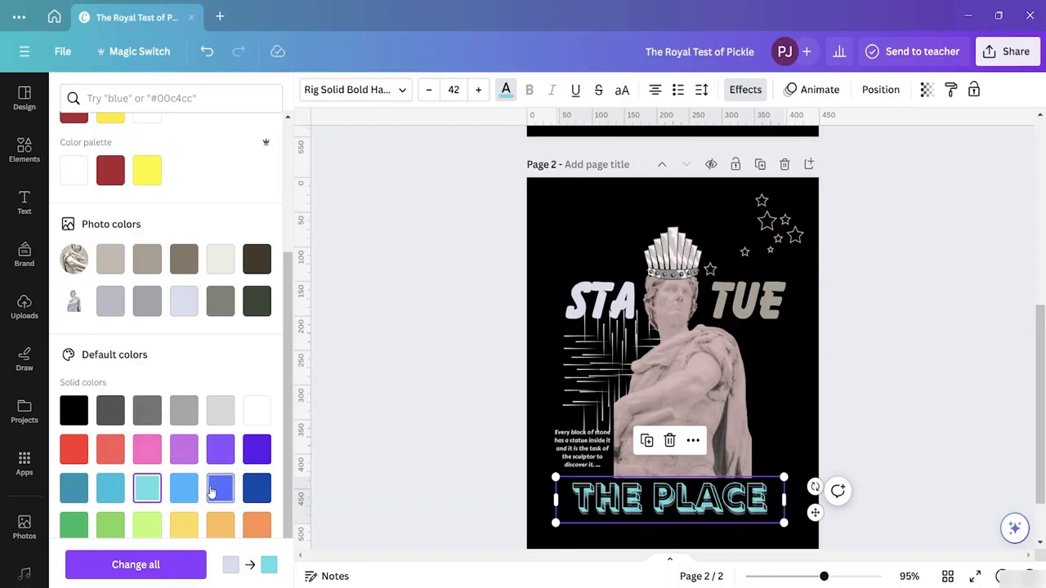
{"action": "left_click", "coordinate": [111, 489]}
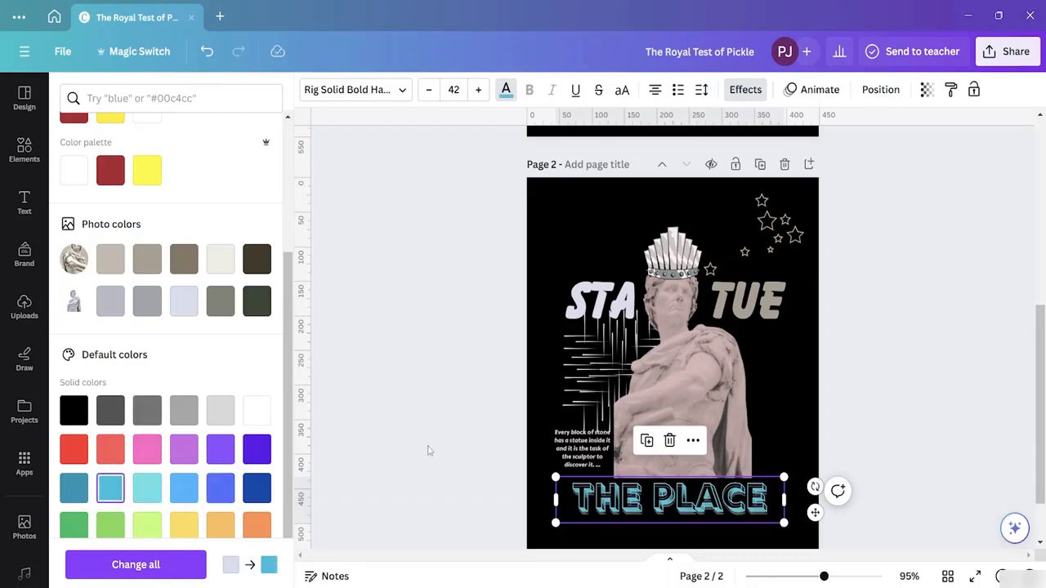
- Open the download settings for the finished design
{"action": "scroll", "coordinate": [876, 258], "scroll_direction": "down", "scroll_amount": 2}
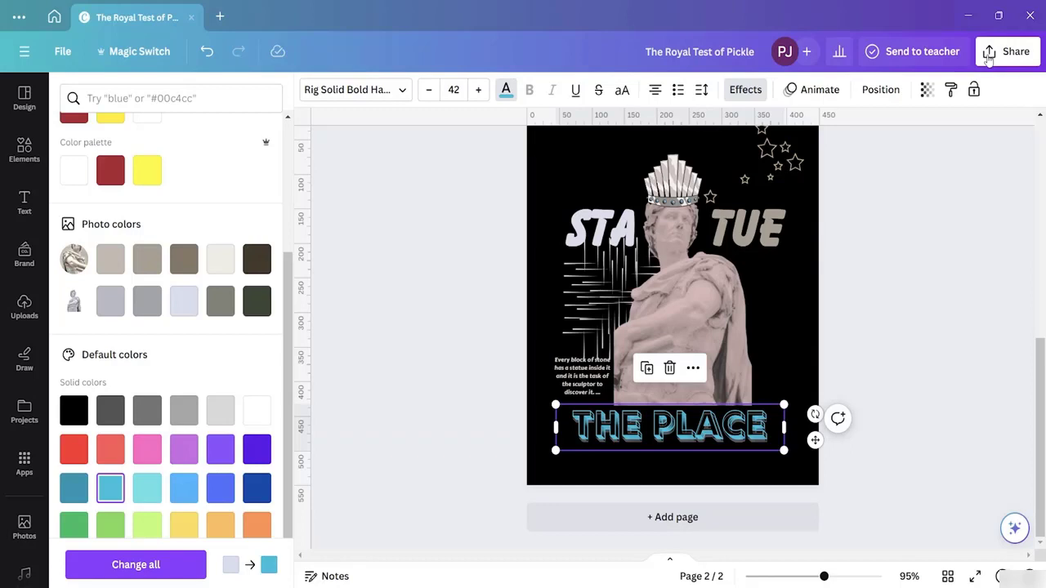
{"action": "left_click", "coordinate": [989, 59]}
{"action": "left_click", "coordinate": [989, 59]}
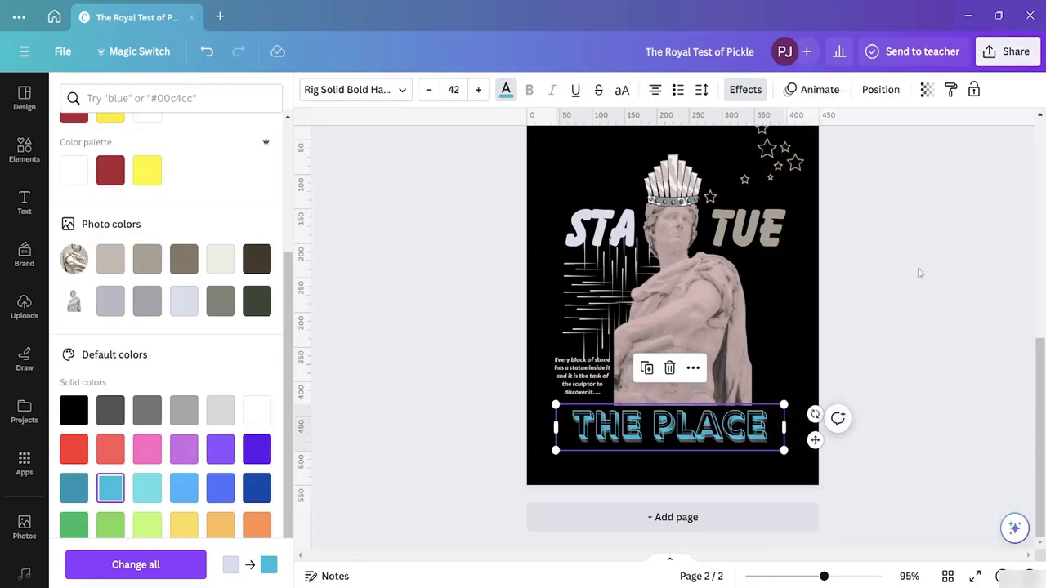
{"action": "left_click", "coordinate": [1001, 57]}
{"action": "left_click", "coordinate": [850, 427]}
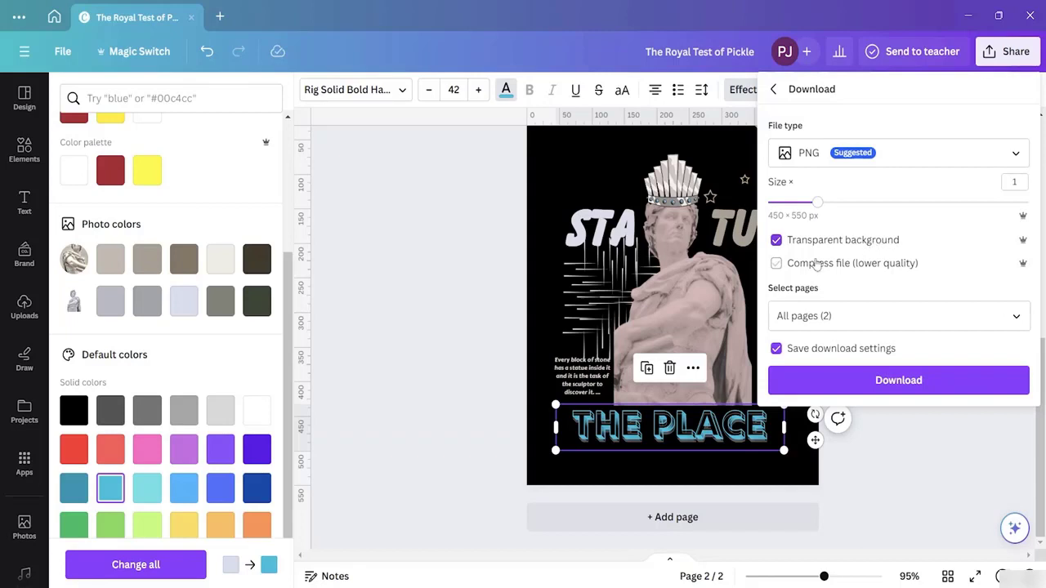
- Turn off the transparent background for the PNG download and restrict the selected pages to page 2
{"action": "left_click", "coordinate": [776, 240]}
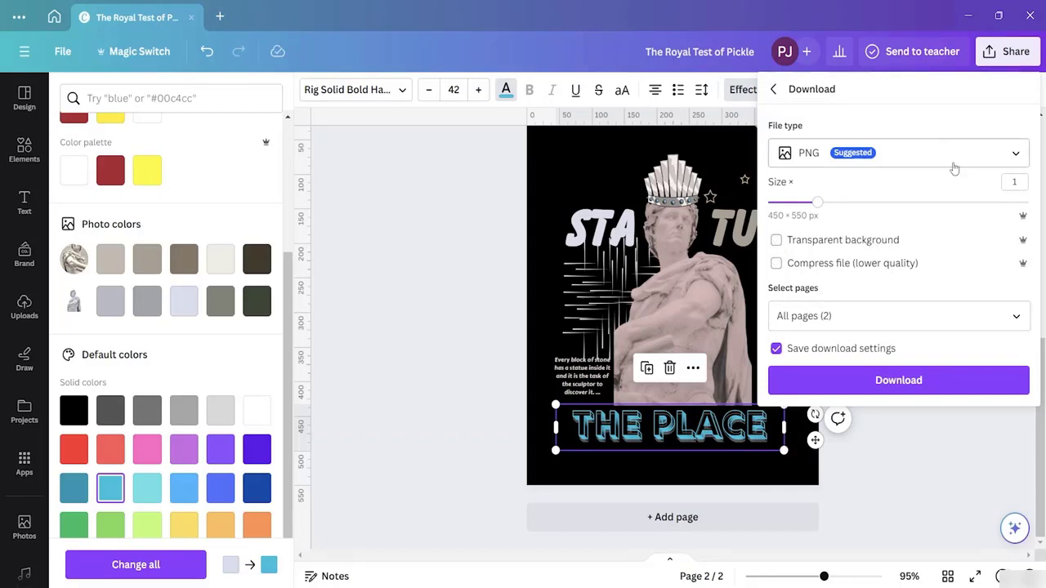
{"action": "left_click", "coordinate": [897, 314]}
{"action": "left_click", "coordinate": [903, 321]}
{"action": "left_click", "coordinate": [925, 314]}
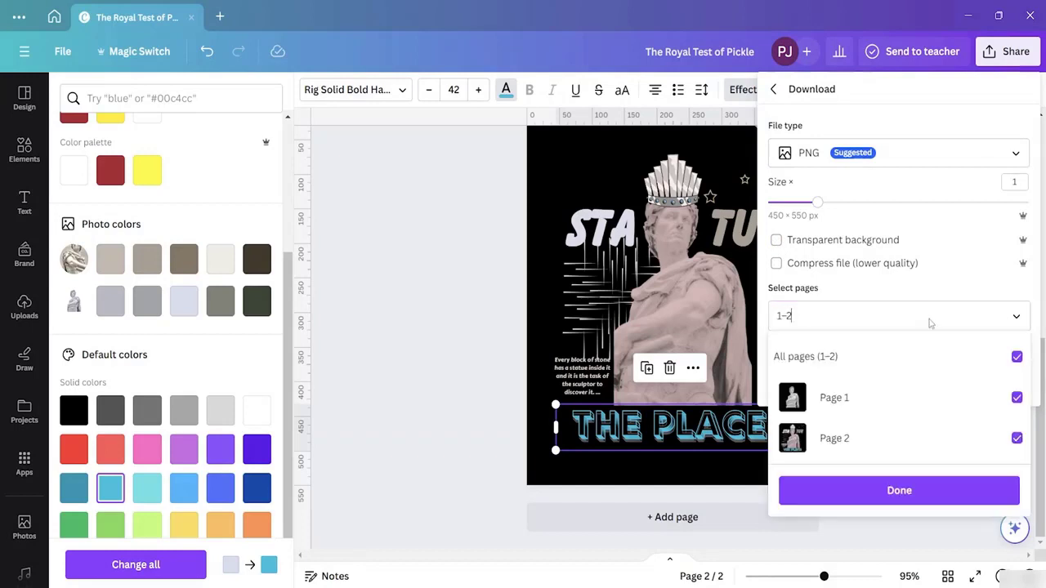
{"action": "left_click", "coordinate": [1016, 398]}
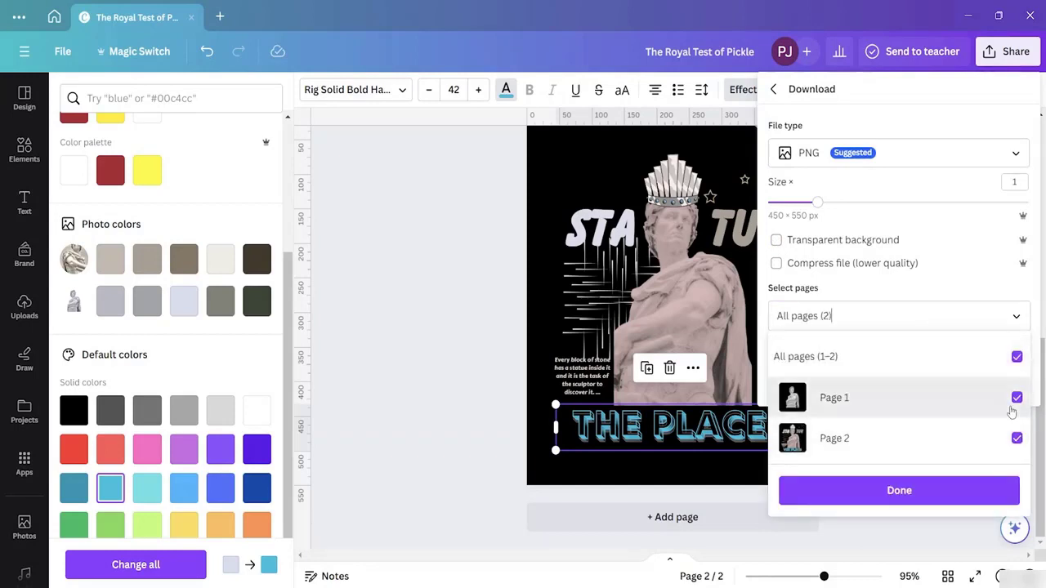
{"action": "left_click", "coordinate": [935, 495]}
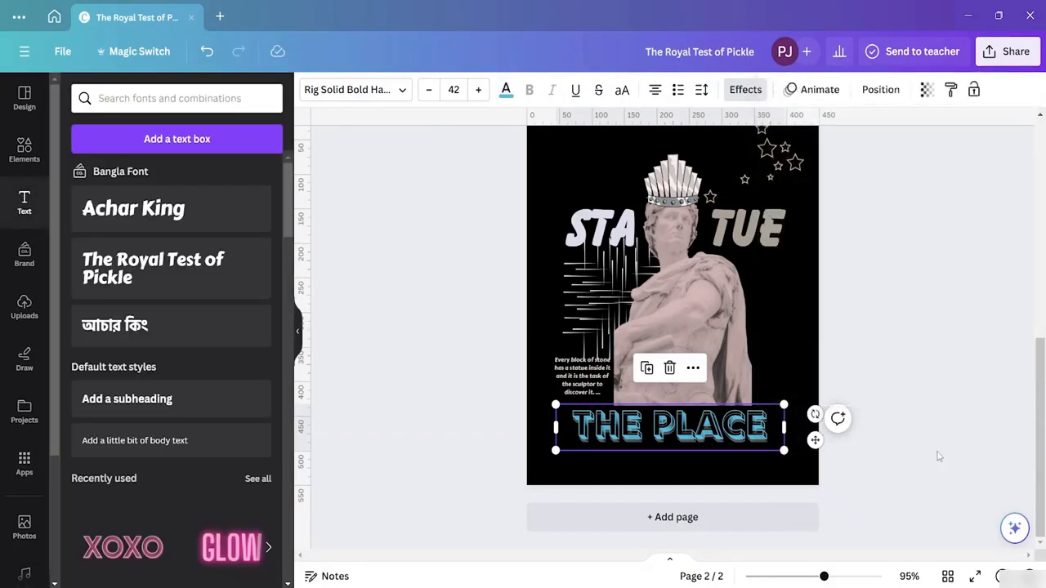
- Download page 2 as a PNG and save it in the Downloads folder under the file name 2
{"action": "left_click", "coordinate": [999, 61]}
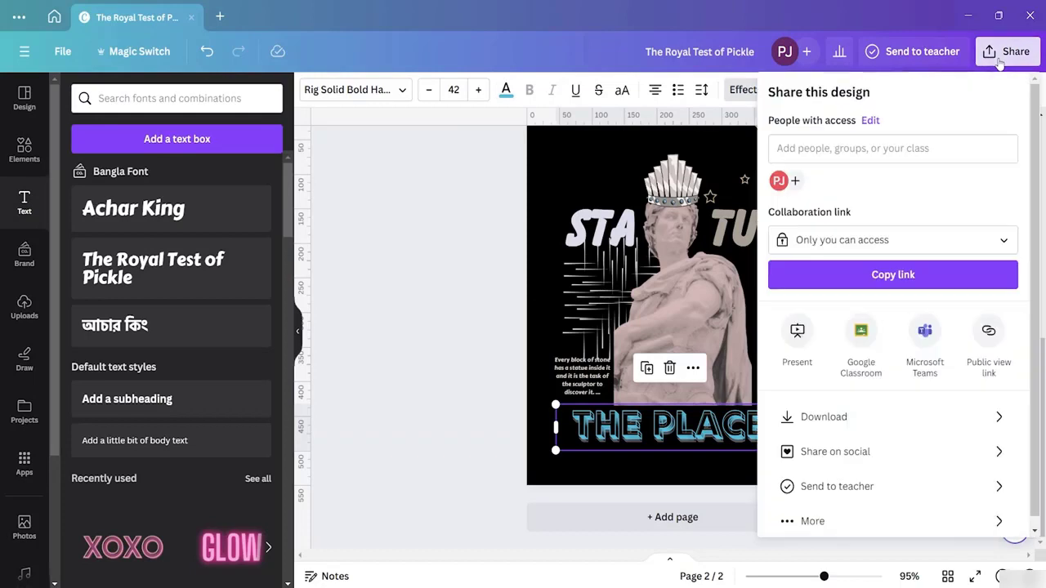
{"action": "left_click", "coordinate": [883, 415]}
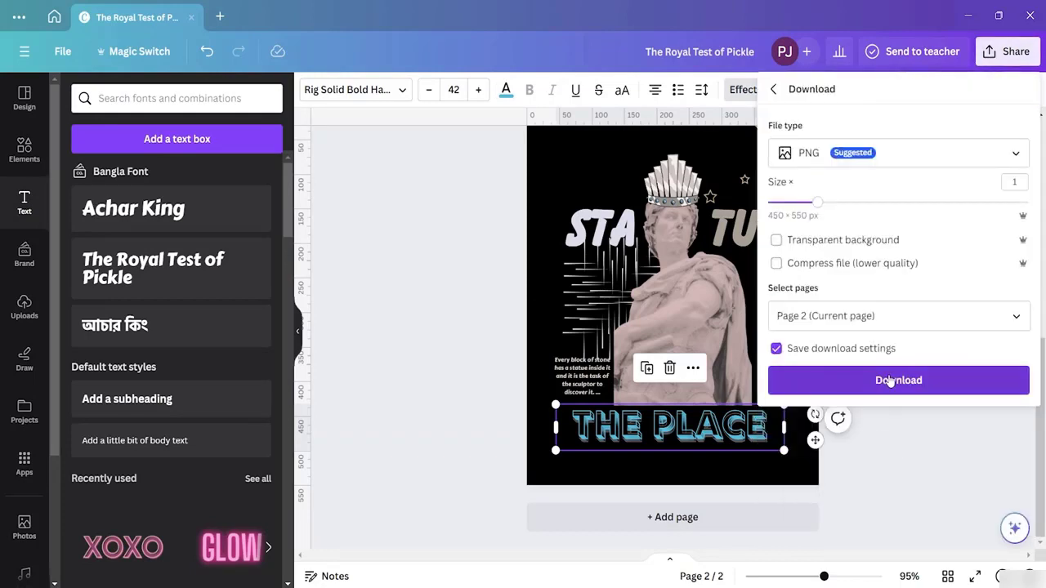
{"action": "left_click", "coordinate": [893, 371]}
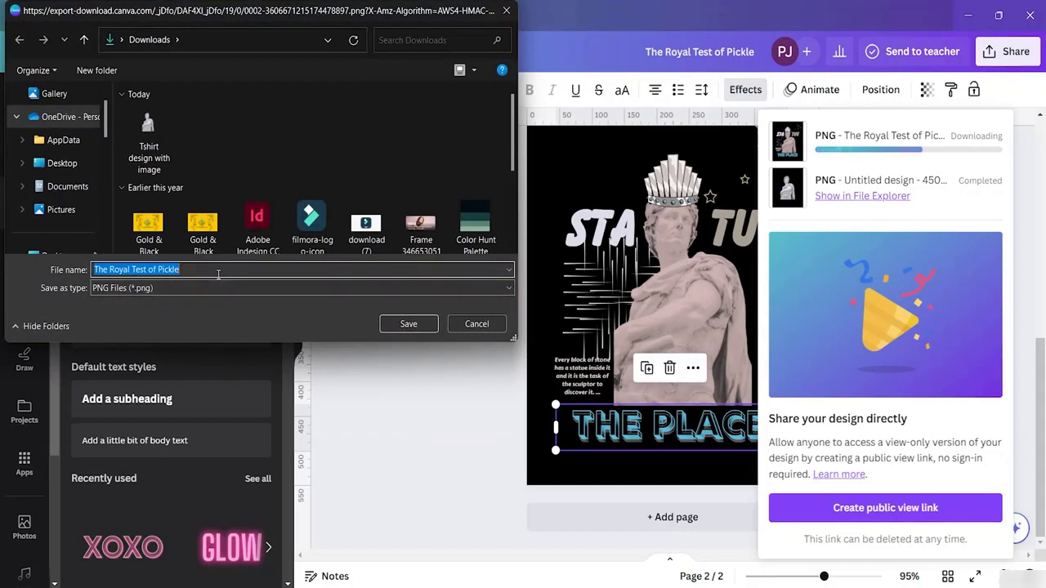
{"action": "key", "text": "BackSpace"}
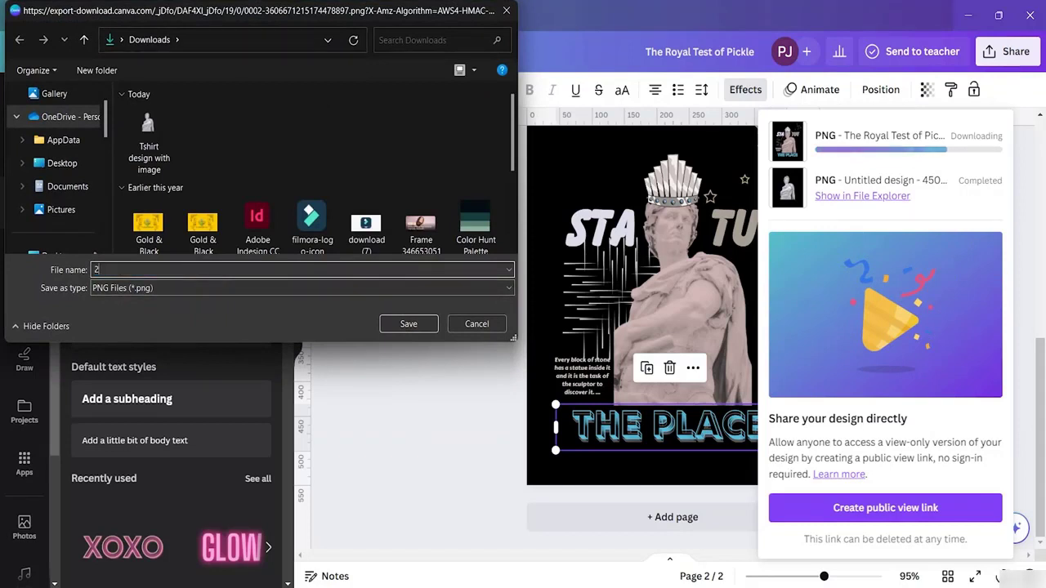
{"action": "scroll", "coordinate": [63, 209], "scroll_direction": "down", "scroll_amount": 3}
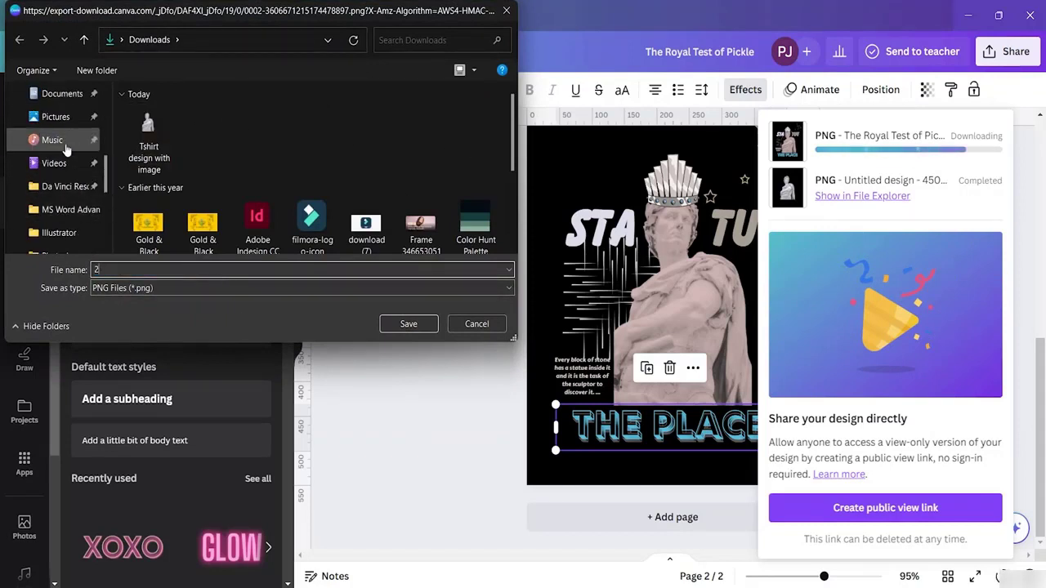
{"action": "scroll", "coordinate": [66, 150], "scroll_direction": "up", "scroll_amount": 2}
{"action": "left_click", "coordinate": [392, 329]}
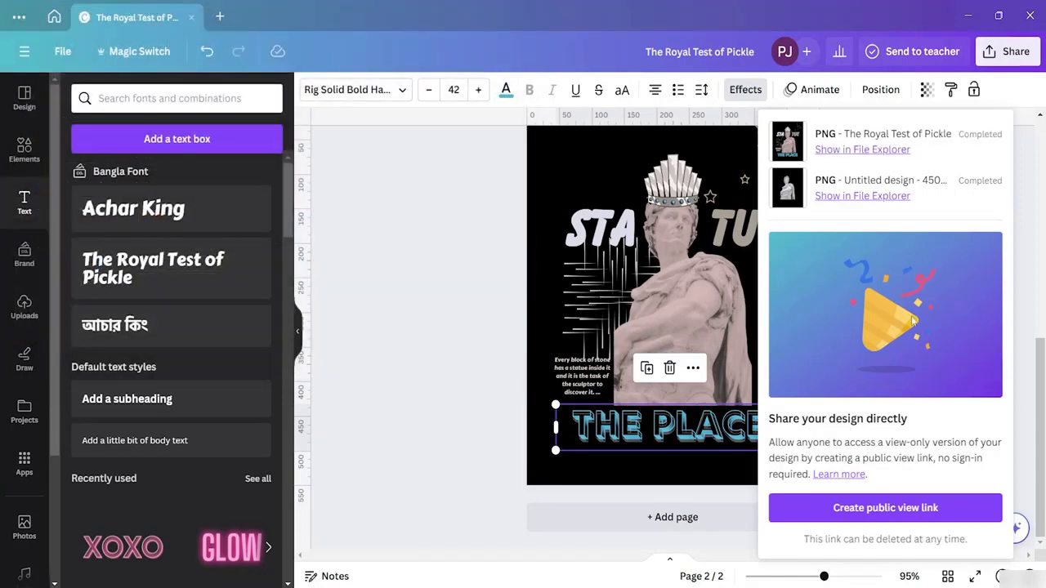
- Upload the exported image 2 from the Downloads folder to the image uploads
{"action": "left_click", "coordinate": [454, 266]}
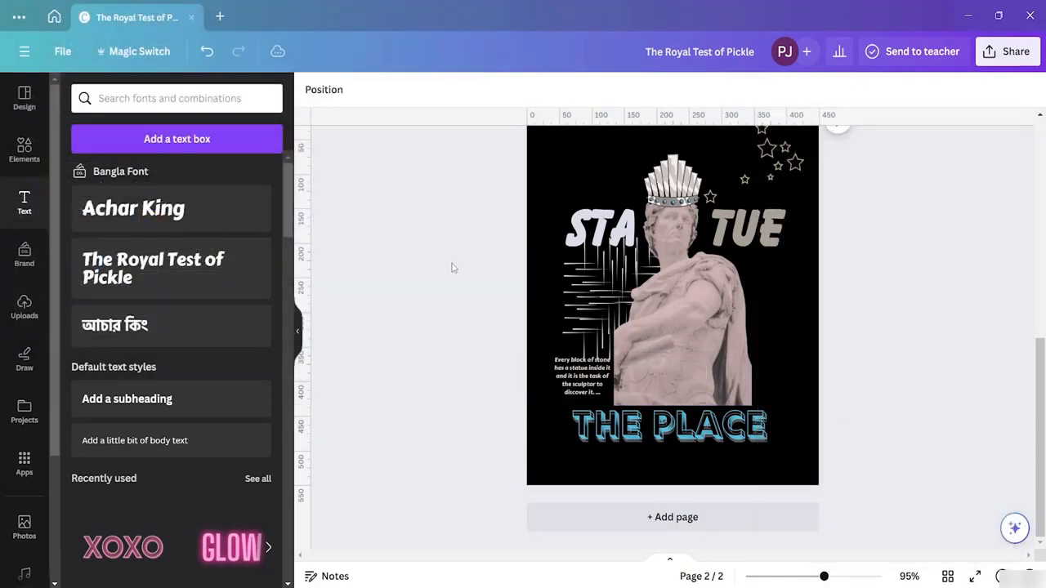
{"action": "left_click", "coordinate": [33, 304]}
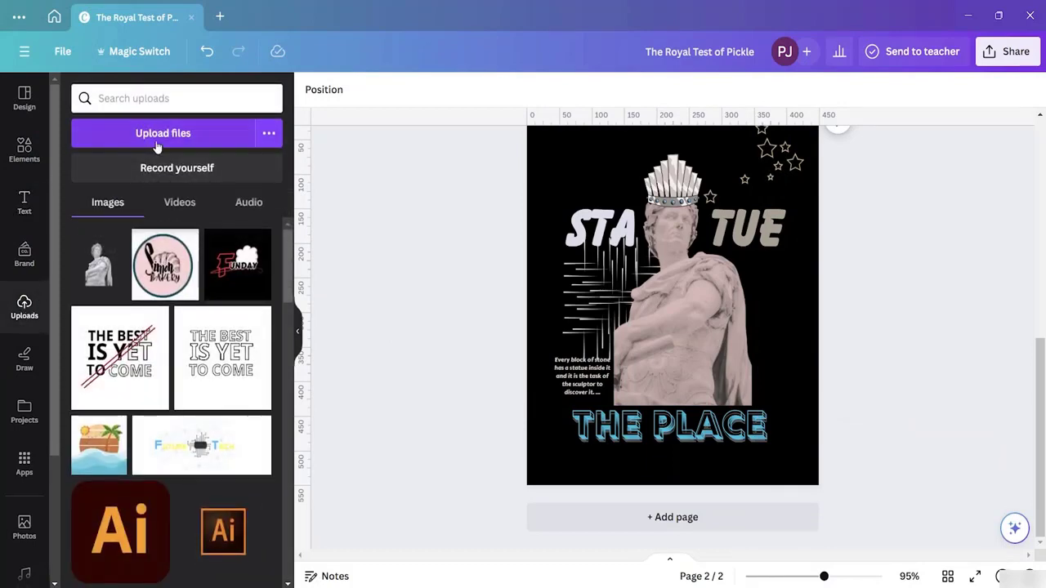
{"action": "left_click", "coordinate": [158, 134]}
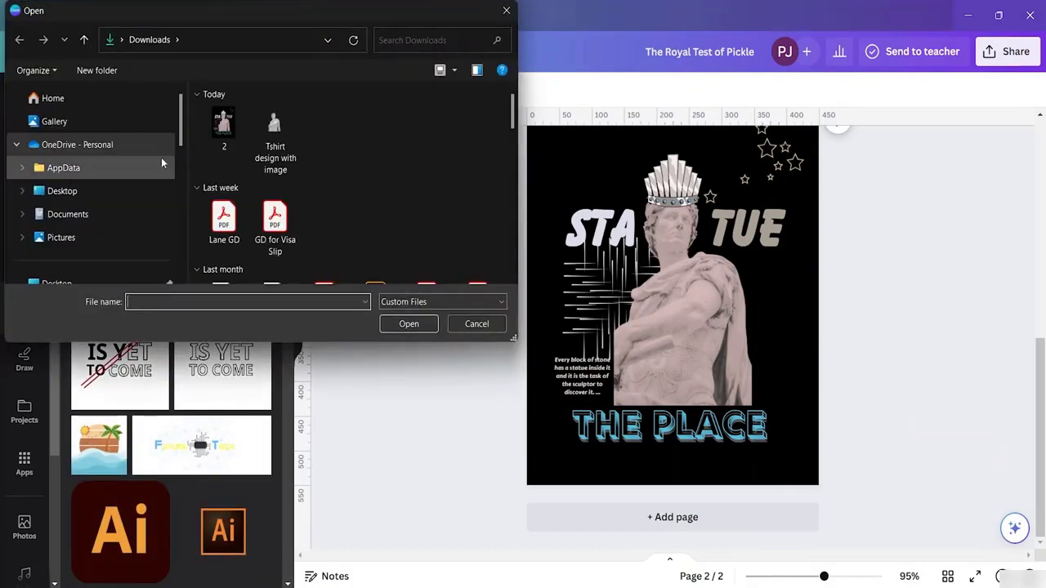
{"action": "left_click", "coordinate": [224, 130]}
{"action": "left_click", "coordinate": [403, 324]}
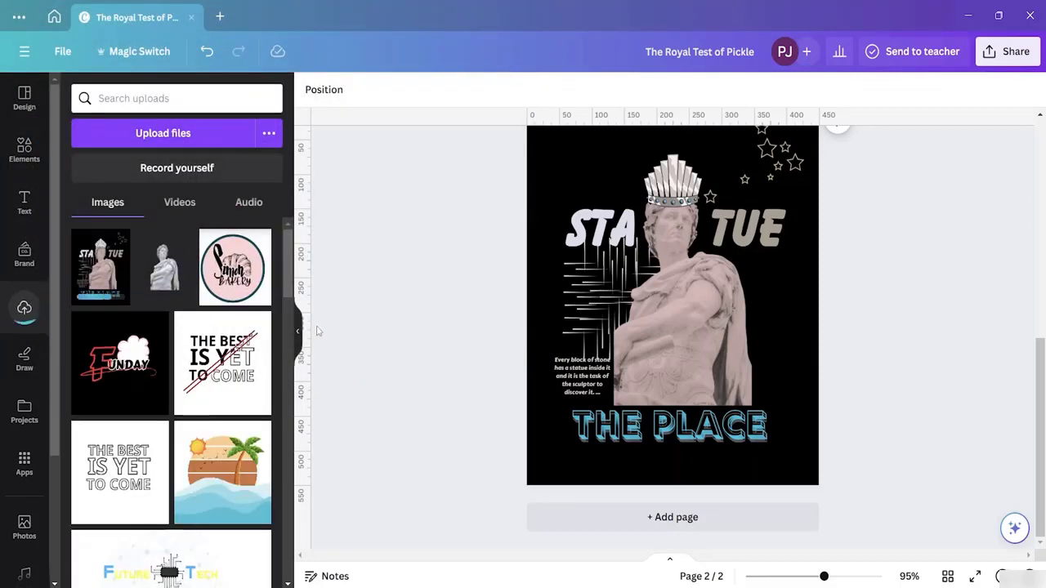
- Add a third page to the design and place the uploaded statue image on it
{"action": "left_click", "coordinate": [715, 525]}
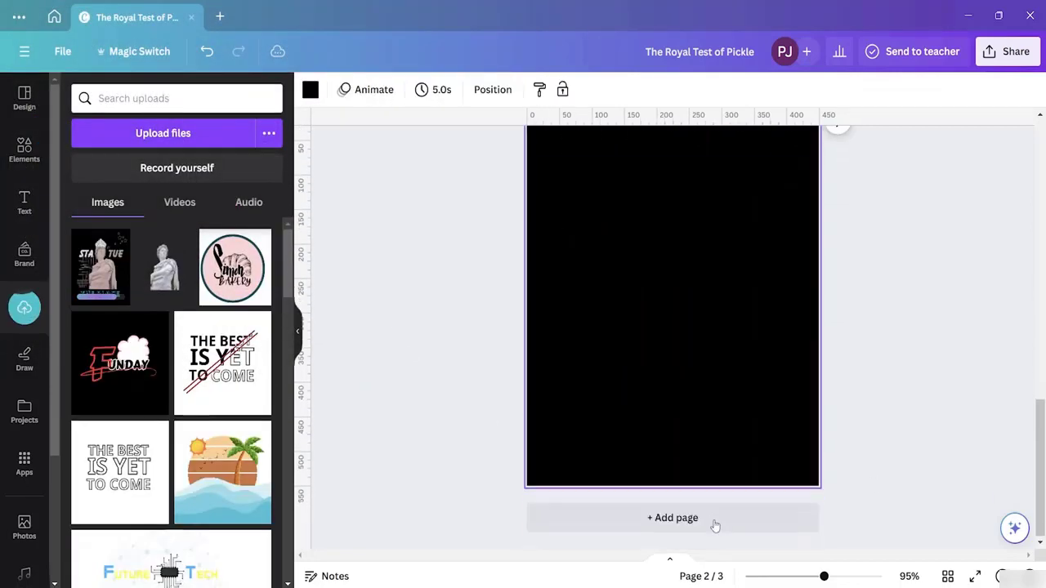
{"action": "scroll", "coordinate": [727, 506], "scroll_direction": "up", "scroll_amount": 2}
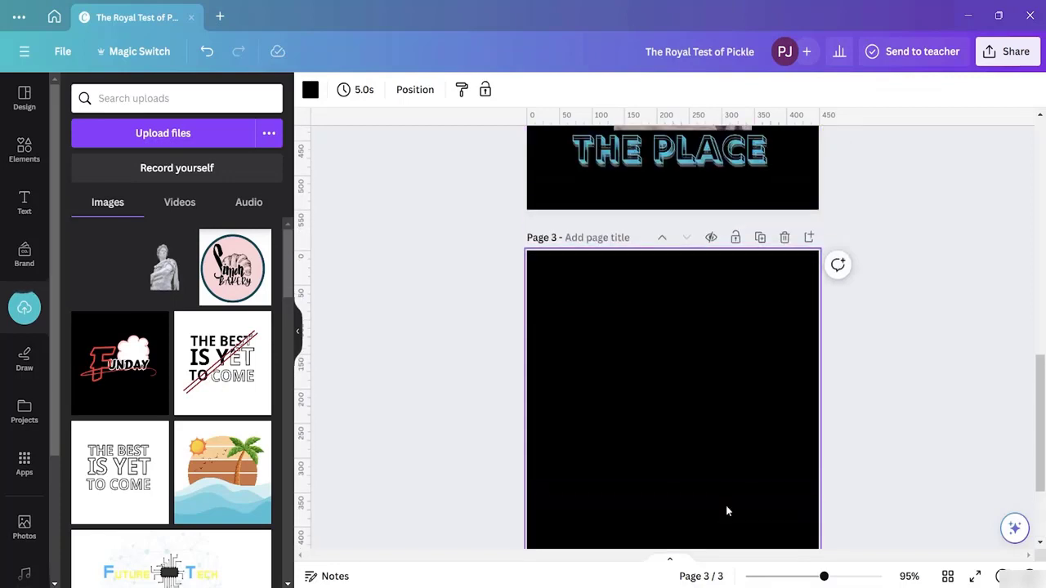
{"action": "scroll", "coordinate": [728, 508], "scroll_direction": "down", "scroll_amount": 2}
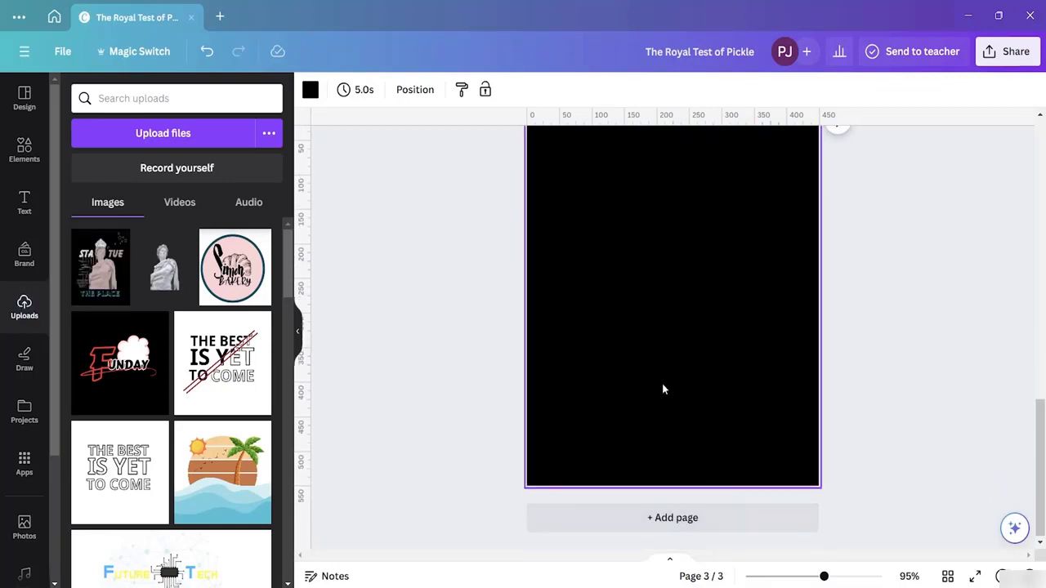
{"action": "left_click", "coordinate": [102, 278]}
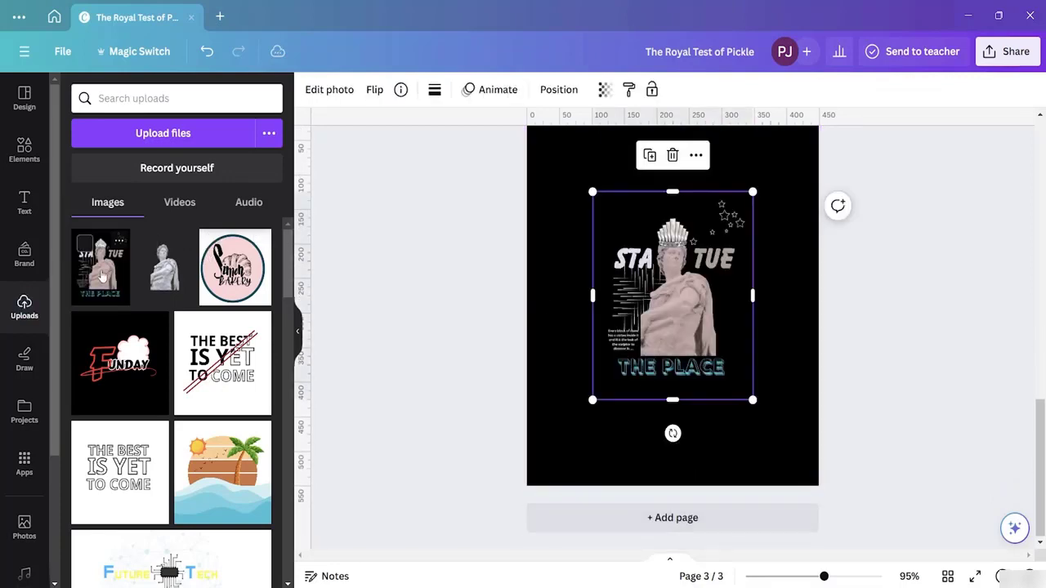
- Enlarge the statue image until it fills the whole of page 3, edge to edge
{"action": "left_click_drag", "start_coordinate": [594, 192], "coordinate": [533, 140]}
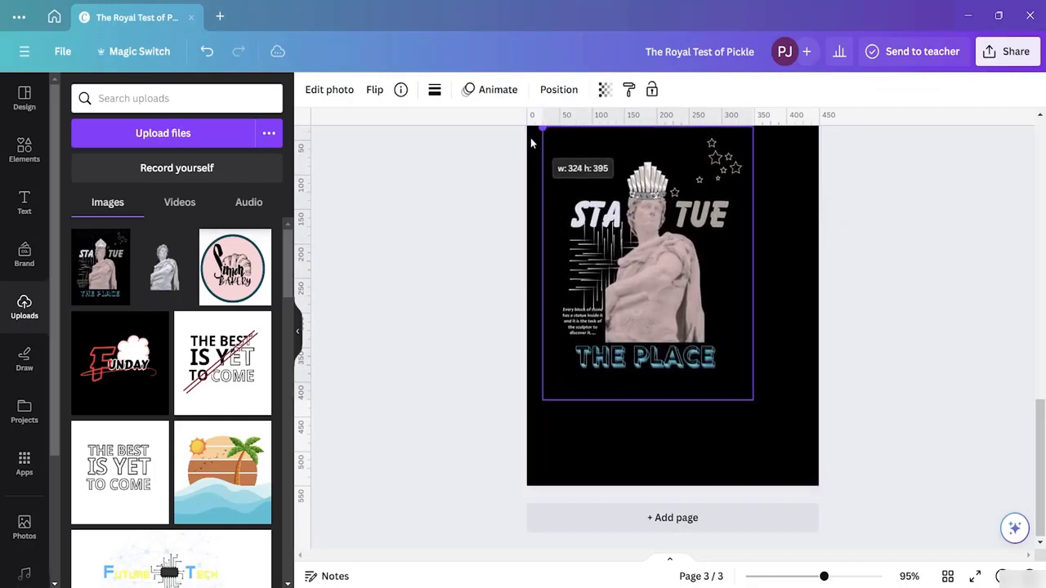
{"action": "left_click_drag", "start_coordinate": [752, 400], "coordinate": [806, 483]}
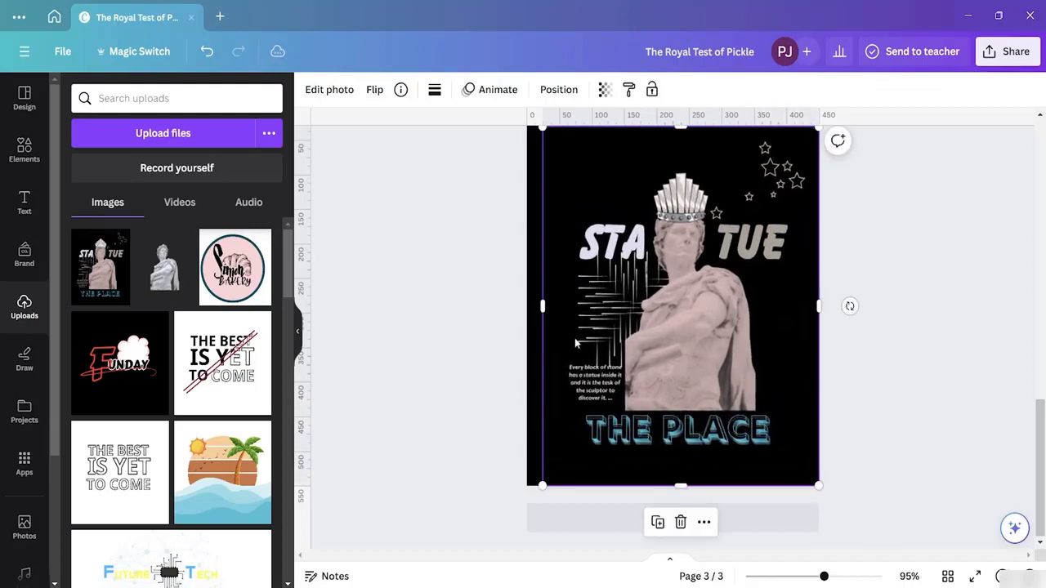
{"action": "left_click_drag", "start_coordinate": [543, 310], "coordinate": [527, 303]}
{"action": "scroll", "coordinate": [948, 292], "scroll_direction": "up", "scroll_amount": 2}
{"action": "scroll", "coordinate": [931, 285], "scroll_direction": "down", "scroll_amount": 2}
{"action": "scroll", "coordinate": [899, 286], "scroll_direction": "up", "scroll_amount": 1}
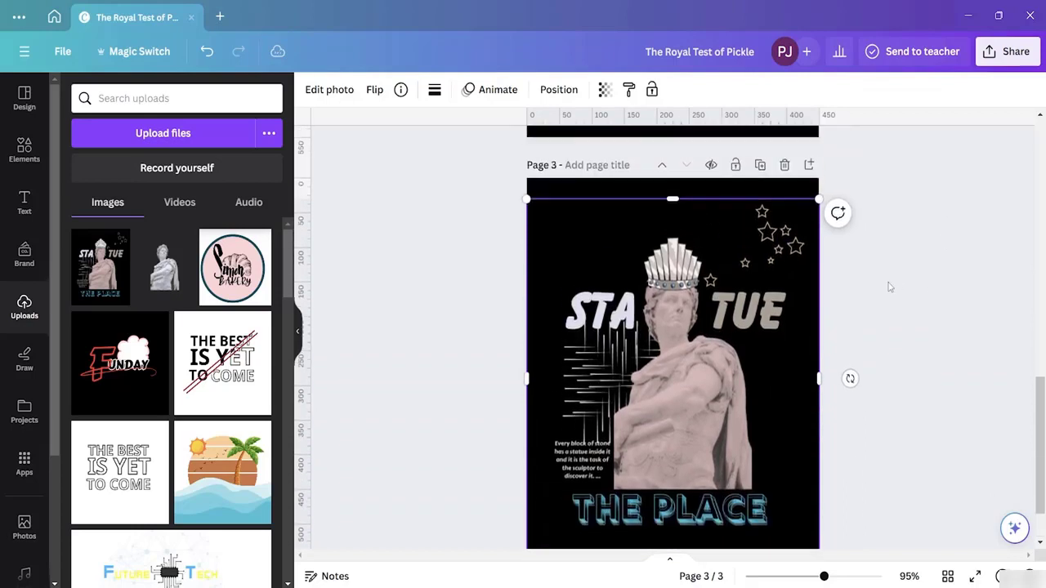
{"action": "left_click_drag", "start_coordinate": [671, 198], "coordinate": [662, 179]}
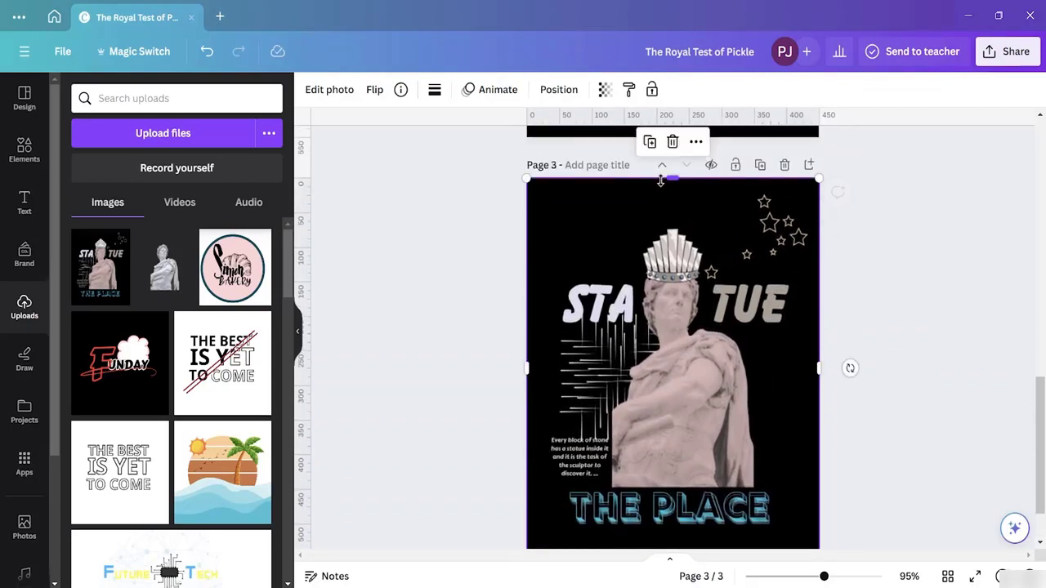
{"action": "left_click", "coordinate": [938, 260]}
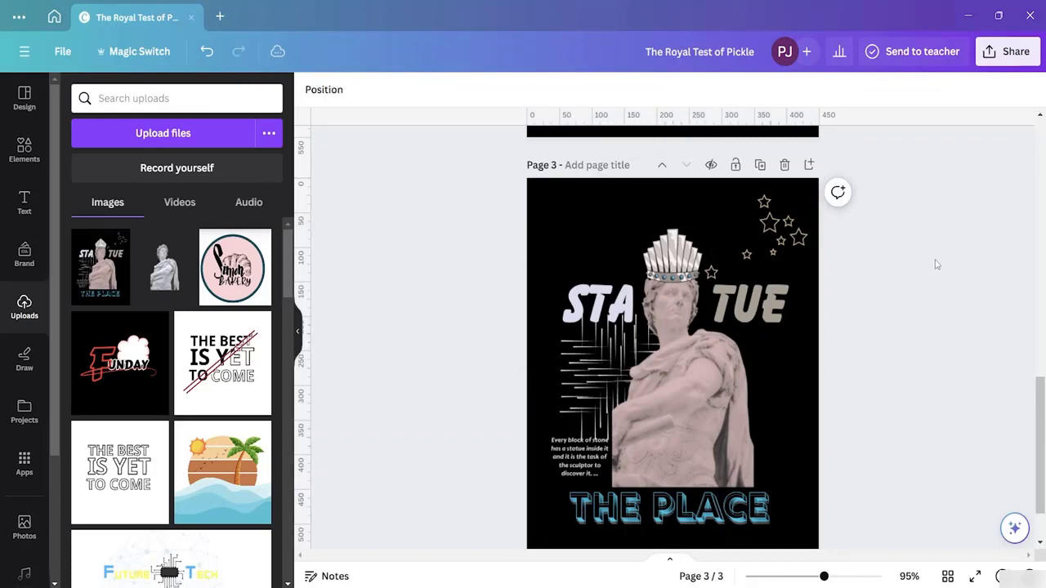
- Duplicate the full-page statue image and align the copy exactly over the original on page 3
{"action": "left_click", "coordinate": [673, 345]}
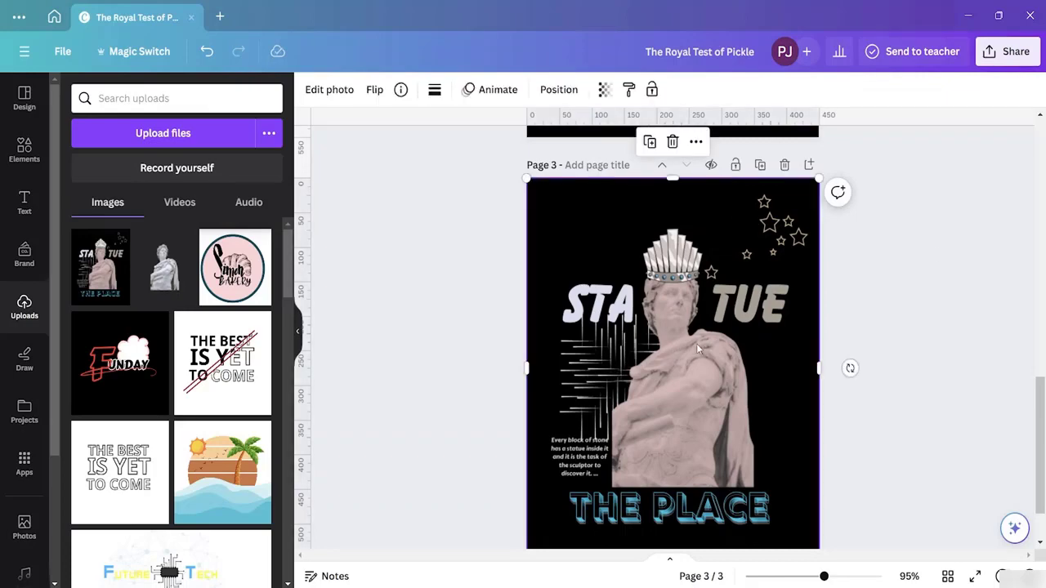
{"action": "scroll", "coordinate": [699, 344], "scroll_direction": "down", "scroll_amount": 1}
{"action": "scroll", "coordinate": [709, 327], "scroll_direction": "down", "scroll_amount": 3}
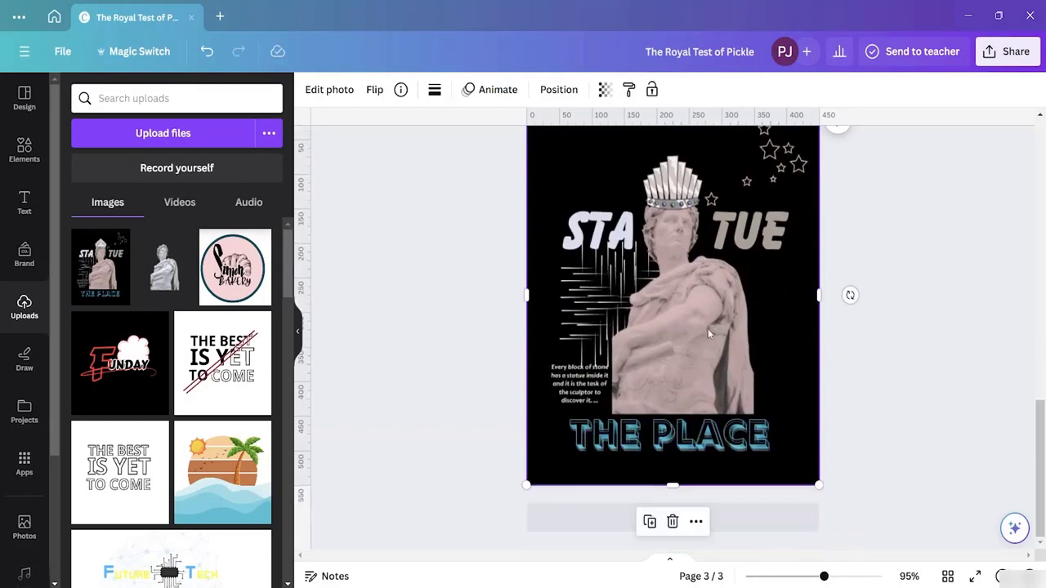
{"action": "scroll", "coordinate": [709, 327], "scroll_direction": "up", "scroll_amount": 3}
{"action": "scroll", "coordinate": [712, 347], "scroll_direction": "down", "scroll_amount": 2}
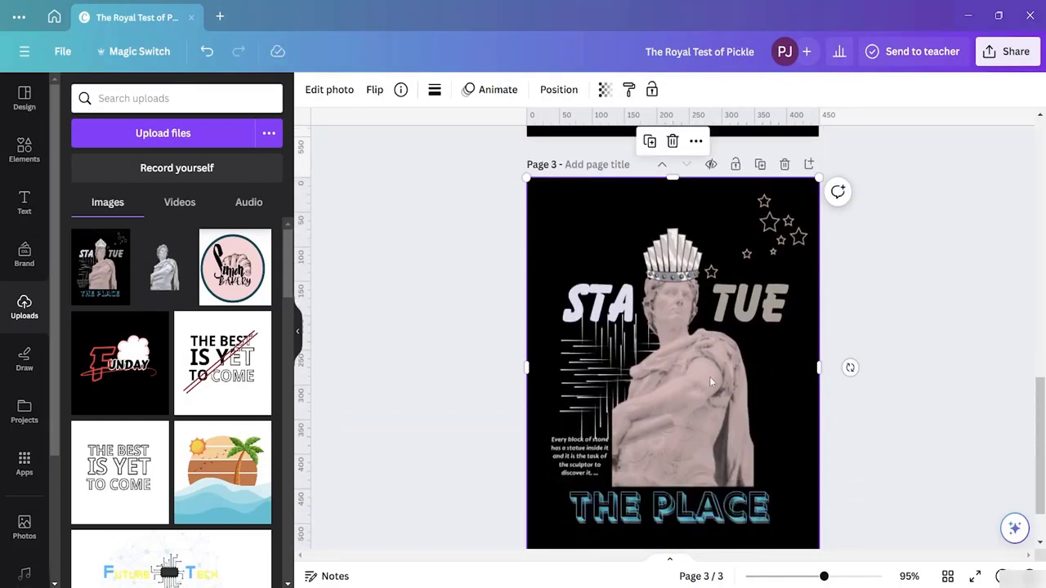
{"action": "left_click", "coordinate": [649, 141]}
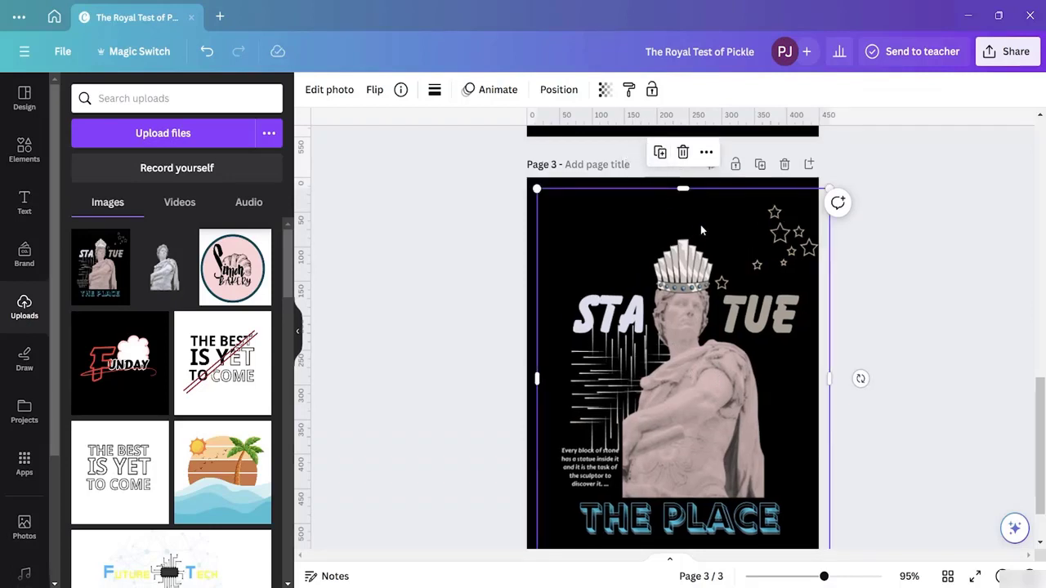
{"action": "left_click_drag", "start_coordinate": [698, 209], "coordinate": [690, 199]}
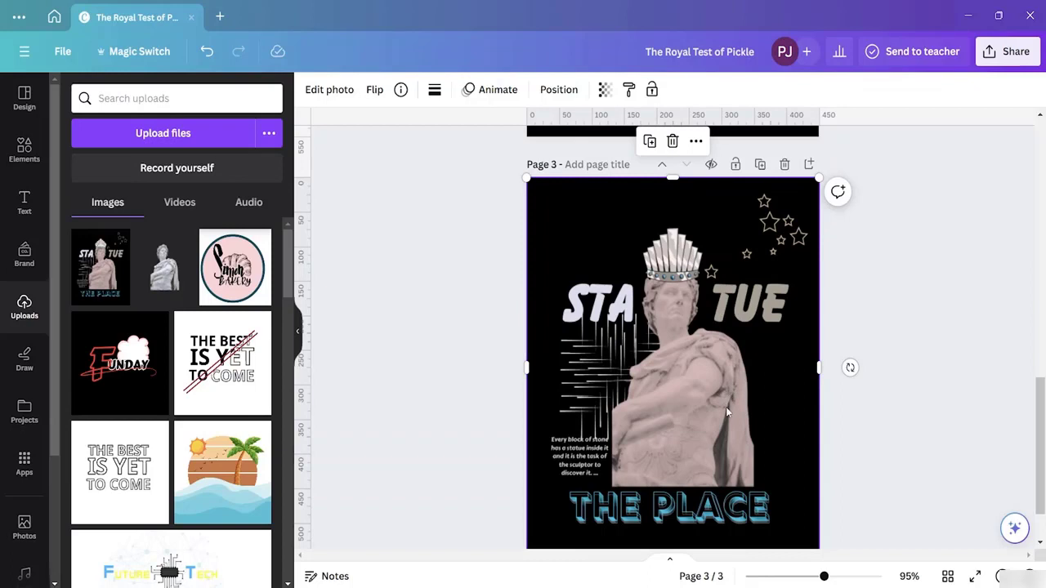
- Crop the duplicated statue image on page 3 from above, down to just over the words THE PLACE
{"action": "left_click", "coordinate": [330, 89]}
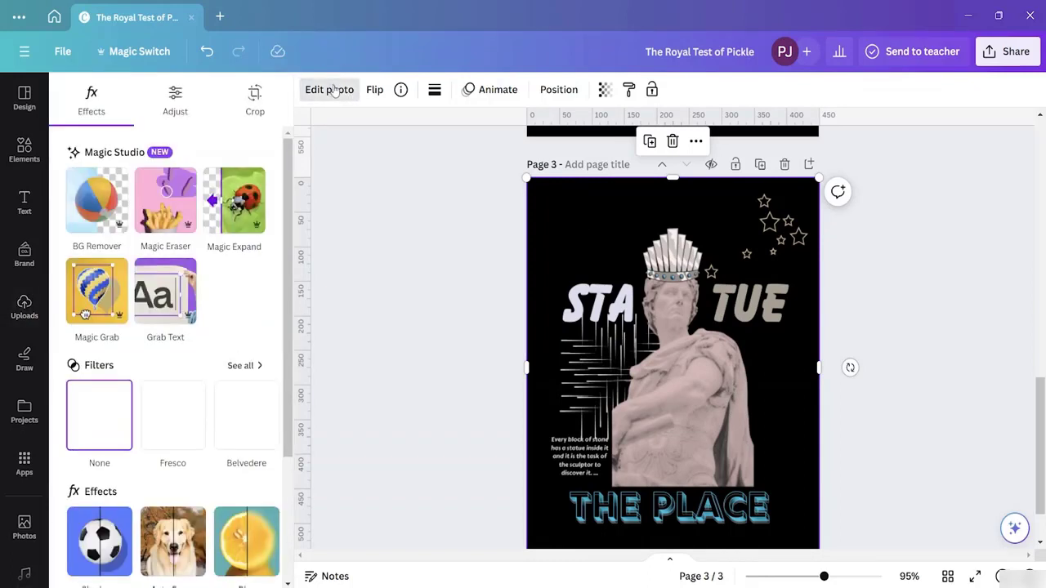
{"action": "left_click", "coordinate": [253, 95]}
{"action": "scroll", "coordinate": [678, 178], "scroll_direction": "down", "scroll_amount": 2}
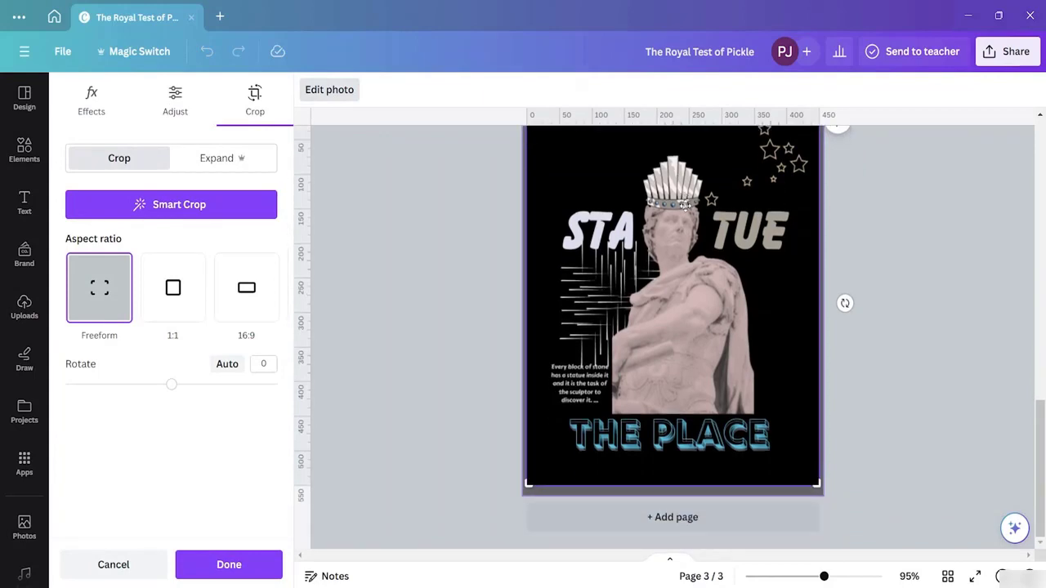
{"action": "scroll", "coordinate": [687, 214], "scroll_direction": "up", "scroll_amount": 5}
{"action": "scroll", "coordinate": [670, 204], "scroll_direction": "down", "scroll_amount": 3}
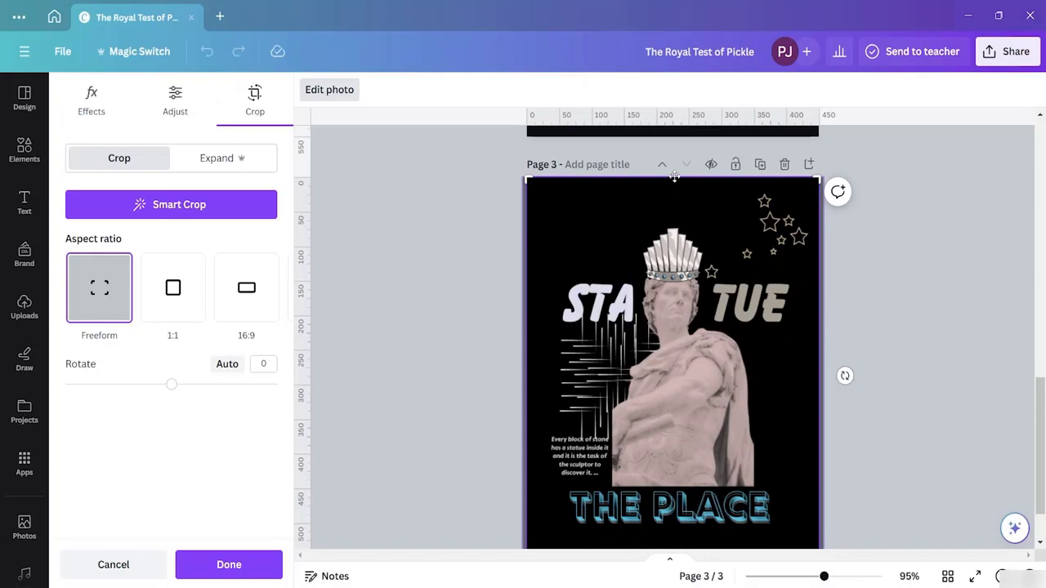
{"action": "left_click_drag", "start_coordinate": [816, 179], "coordinate": [846, 491]}
{"action": "scroll", "coordinate": [848, 481], "scroll_direction": "down", "scroll_amount": 2}
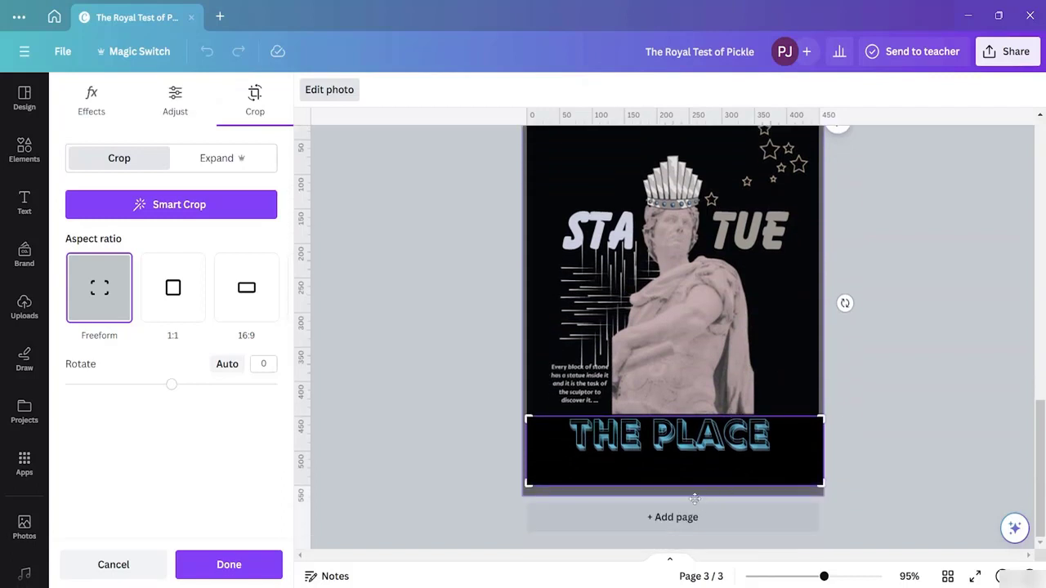
- Tighten the crop on the remaining sides so it closely frames THE PLACE, and apply it
{"action": "mouse_move", "coordinate": [673, 484]}
{"action": "left_mouse_down"}
{"action": "mouse_move", "coordinate": [673, 470]}
{"action": "mouse_move", "coordinate": [675, 482]}
{"action": "left_mouse_up"}
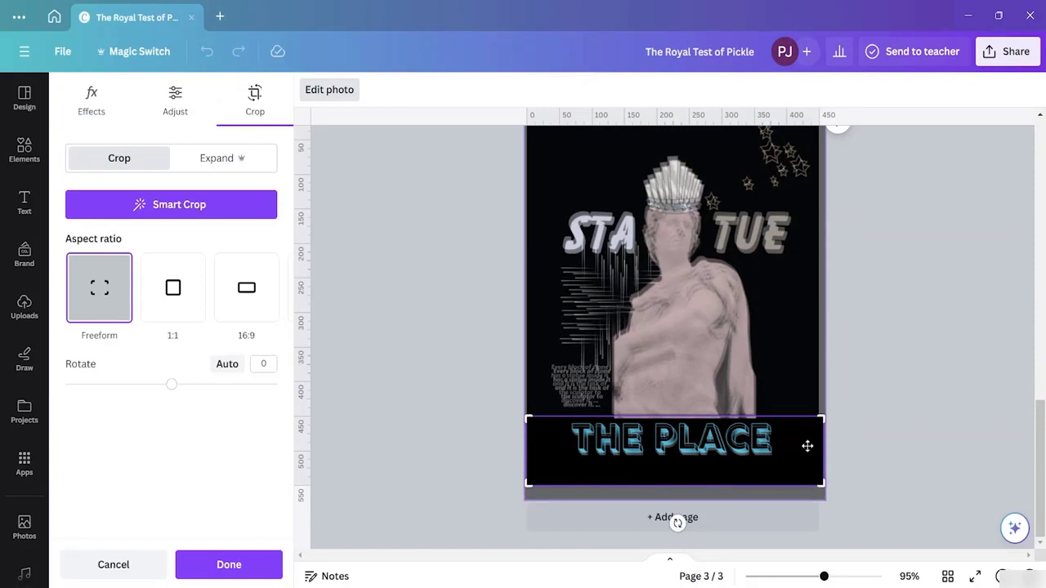
{"action": "left_click_drag", "start_coordinate": [821, 487], "coordinate": [793, 470]}
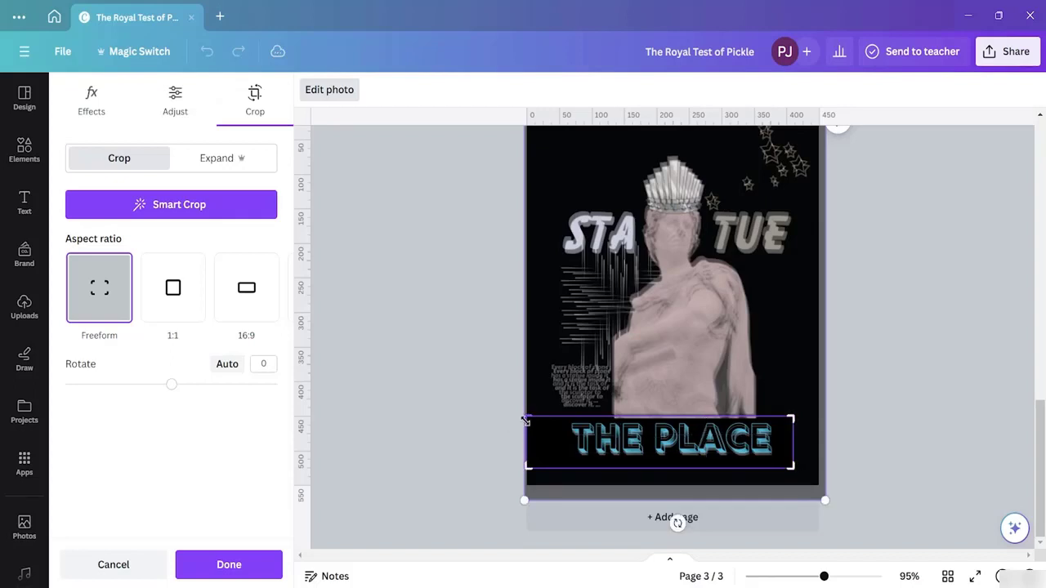
{"action": "left_click_drag", "start_coordinate": [528, 420], "coordinate": [557, 419]}
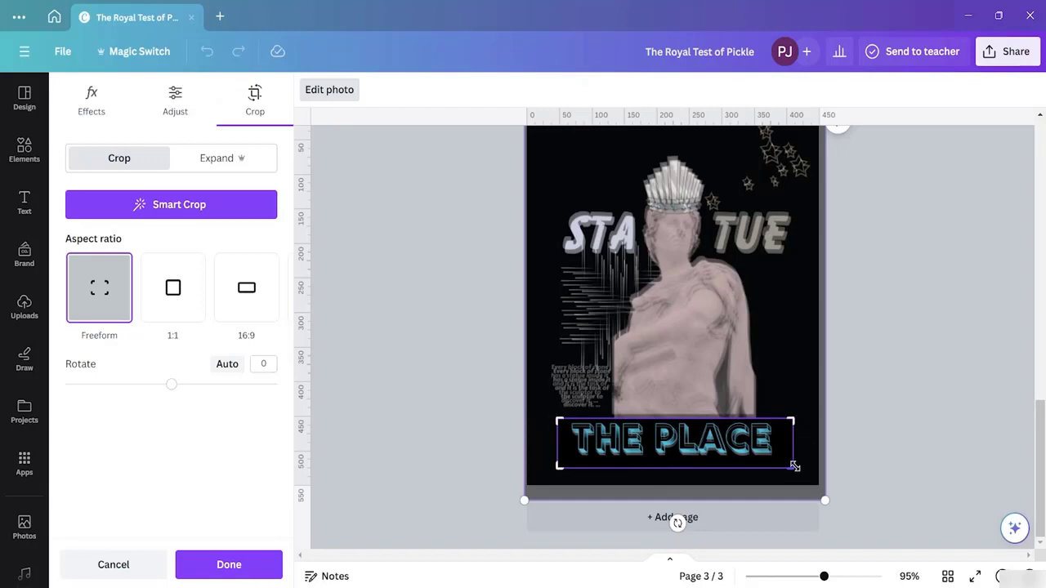
{"action": "left_click_drag", "start_coordinate": [790, 466], "coordinate": [791, 463]}
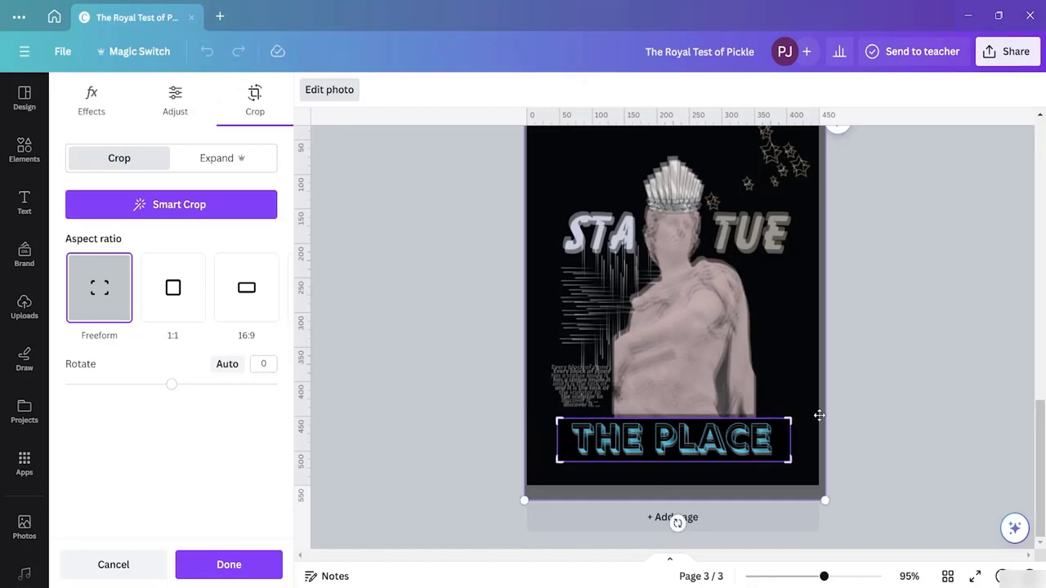
{"action": "left_click", "coordinate": [891, 351]}
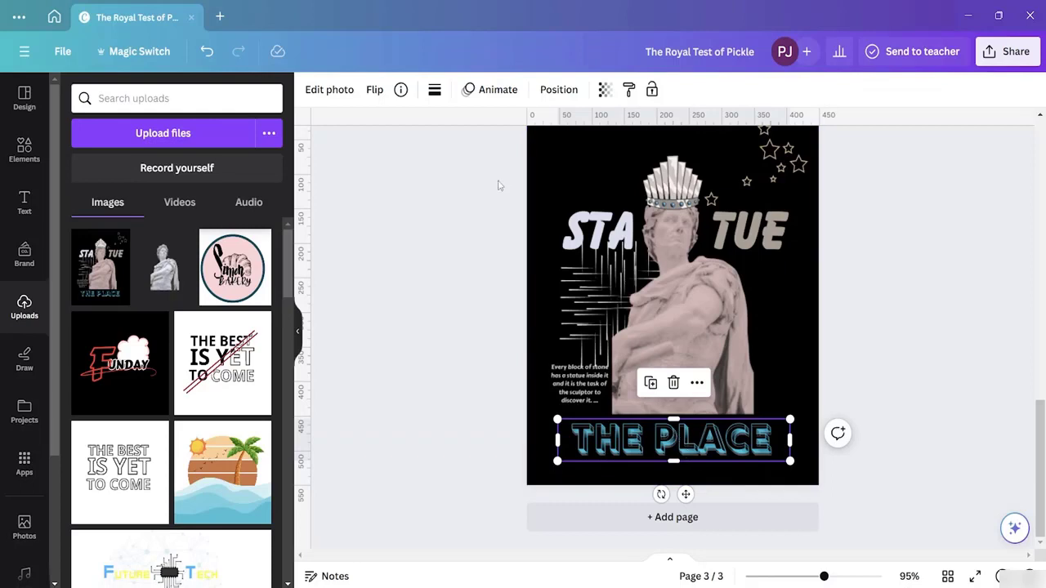
- Apply the warm Latte filter to the cropped THE PLACE text and lower the filter's intensity slightly
{"action": "left_click", "coordinate": [330, 92]}
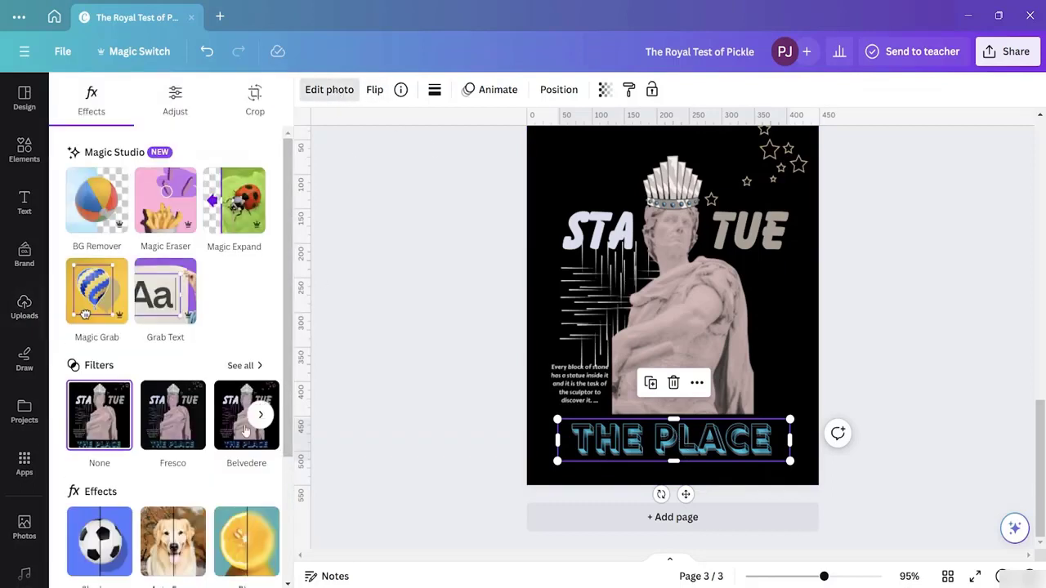
{"action": "scroll", "coordinate": [185, 469], "scroll_direction": "down", "scroll_amount": 2}
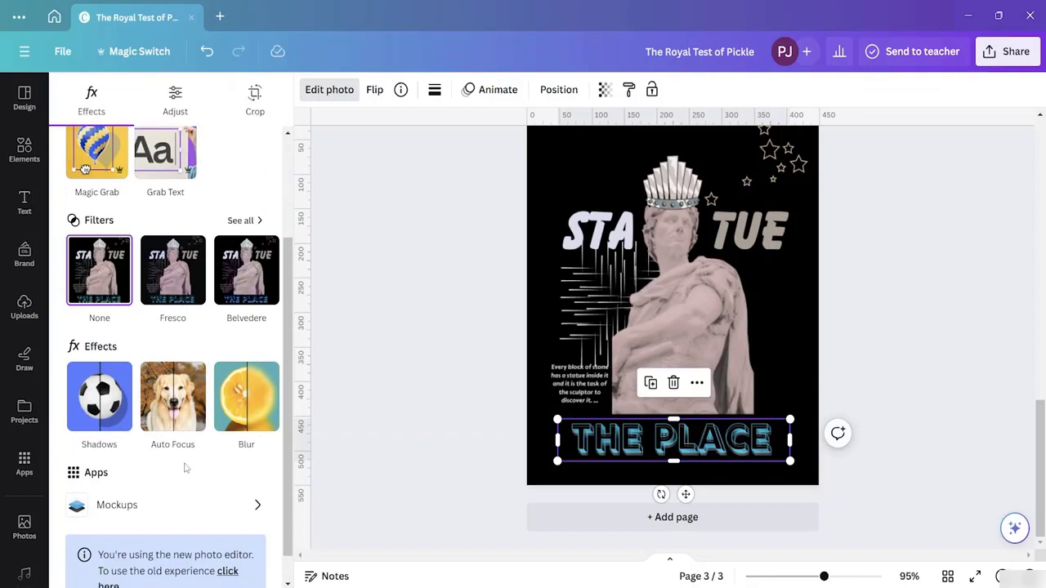
{"action": "scroll", "coordinate": [184, 469], "scroll_direction": "up", "scroll_amount": 2}
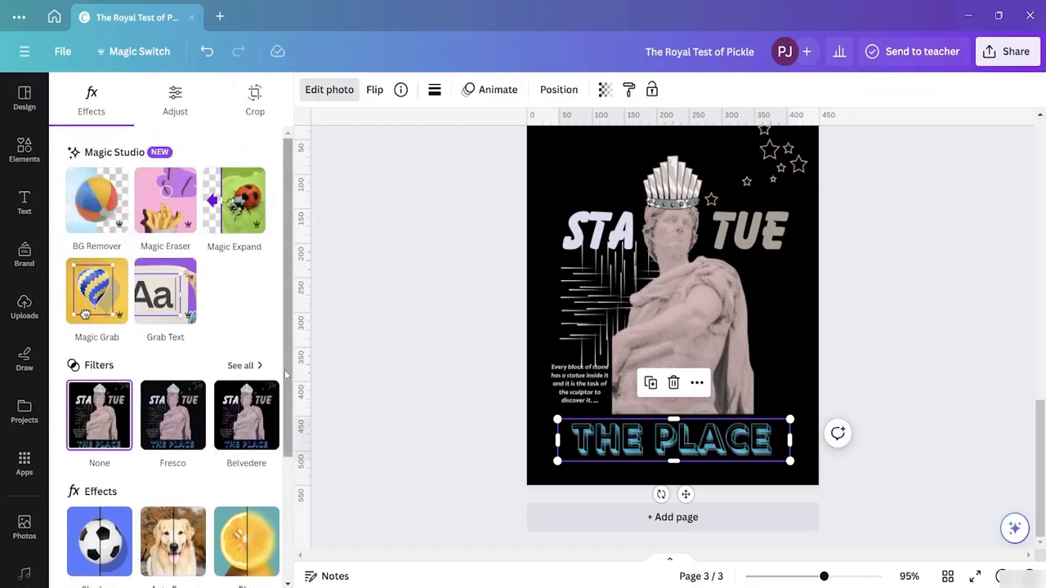
{"action": "left_click", "coordinate": [242, 365]}
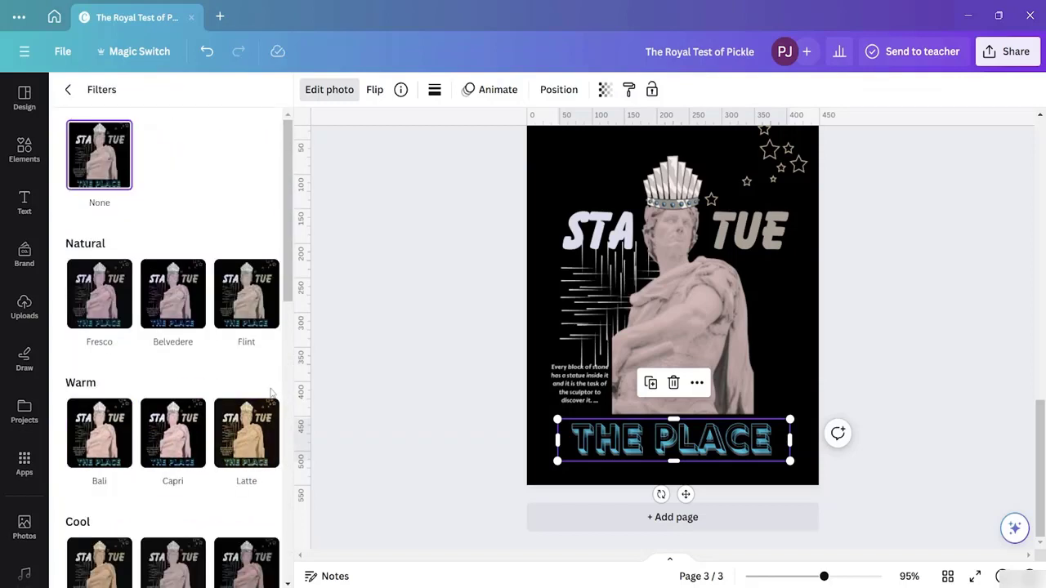
{"action": "left_click", "coordinate": [245, 466]}
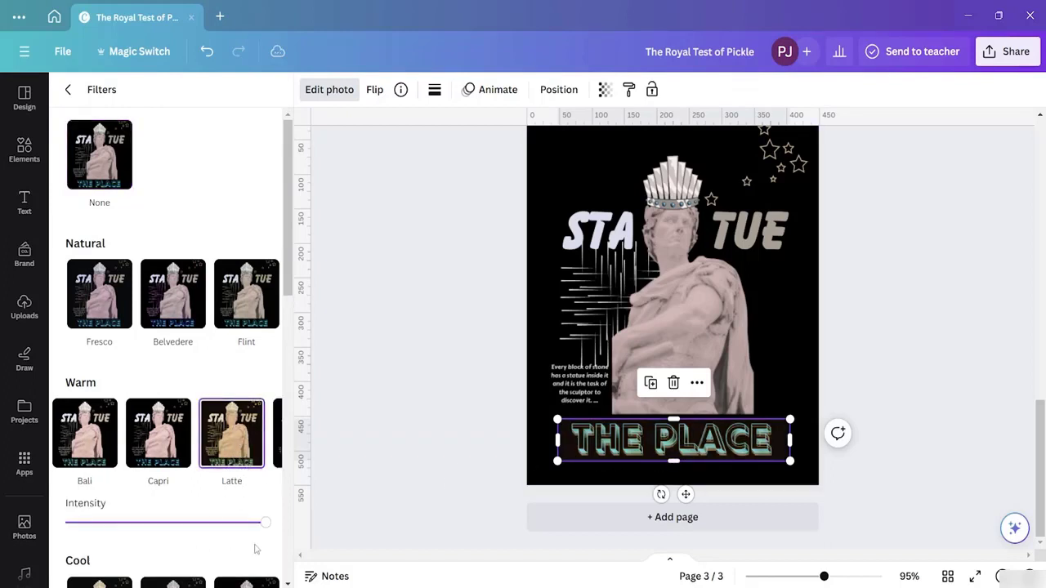
{"action": "left_click_drag", "start_coordinate": [264, 529], "coordinate": [235, 536]}
- Try the cool Astro filter on the full-page statue image, and apply the Nordic filter instead
{"action": "left_click", "coordinate": [781, 339]}
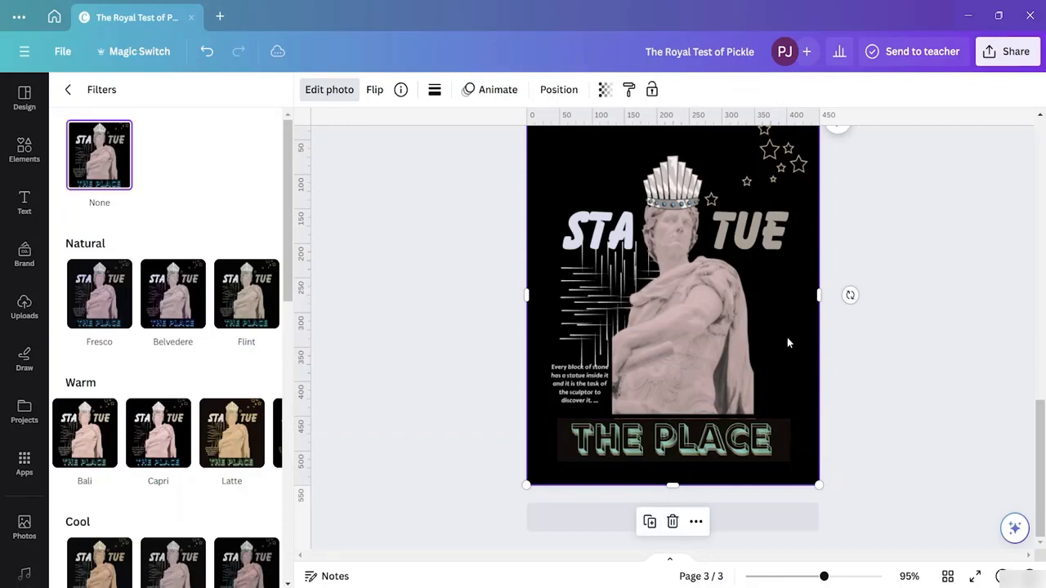
{"action": "scroll", "coordinate": [160, 441], "scroll_direction": "down", "scroll_amount": 3}
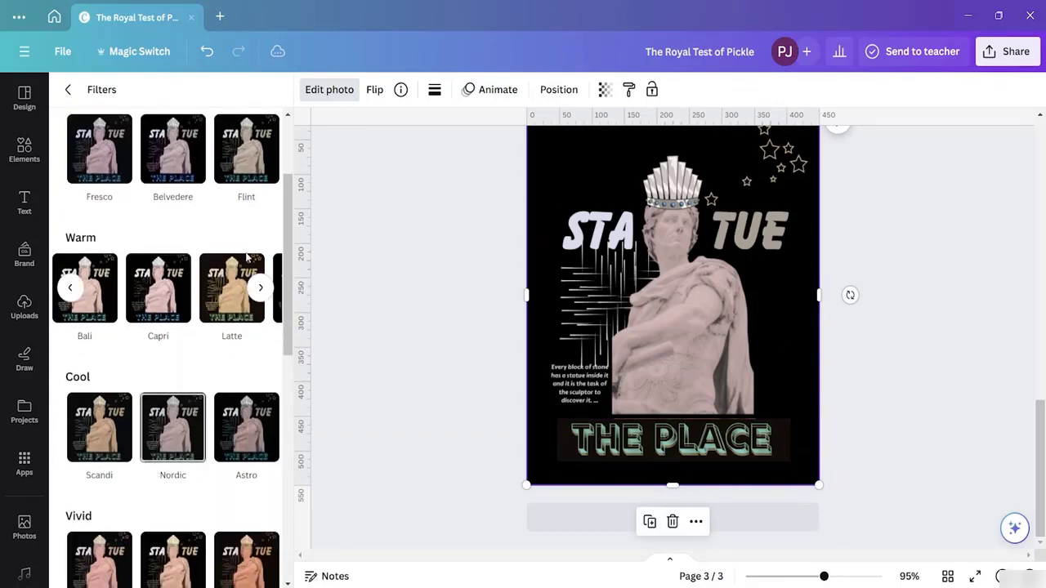
{"action": "left_click", "coordinate": [245, 459]}
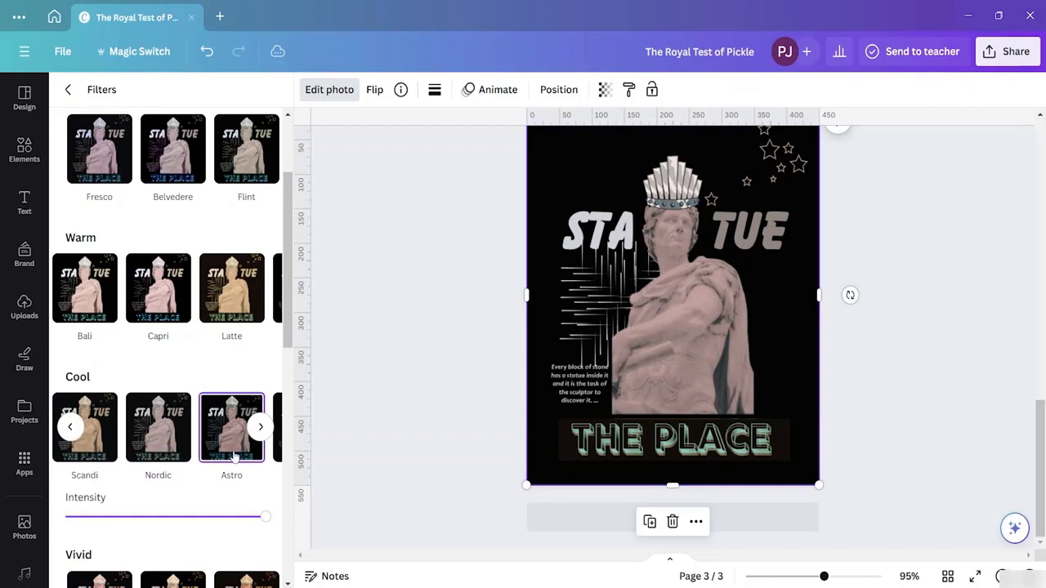
{"action": "left_click", "coordinate": [169, 450]}
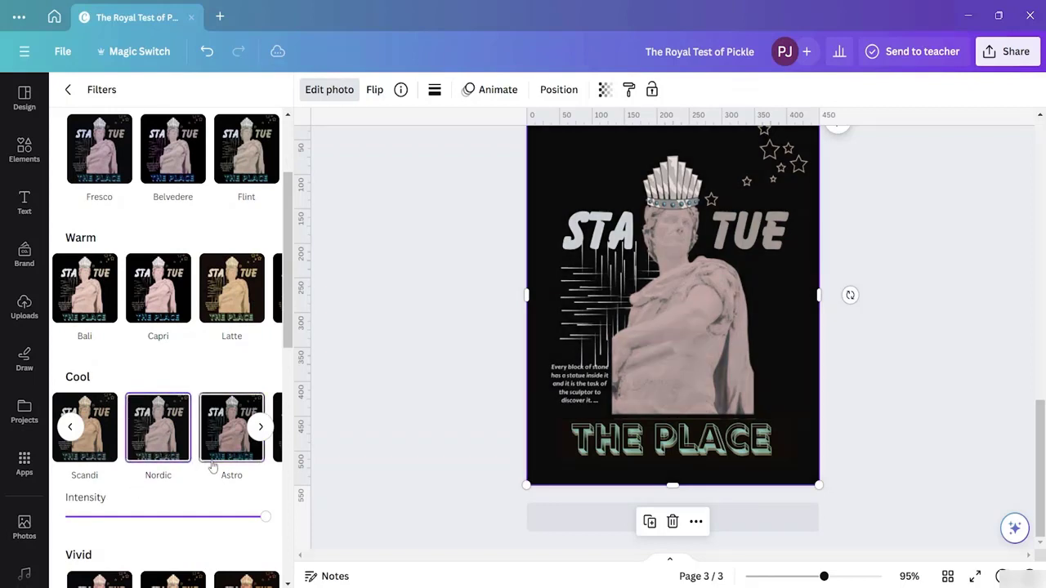
- Try the soft Hazel and Whimsi filters on the cropped THE PLACE text, and settle on the Color Pop filter Amethyst
{"action": "left_click", "coordinate": [735, 444]}
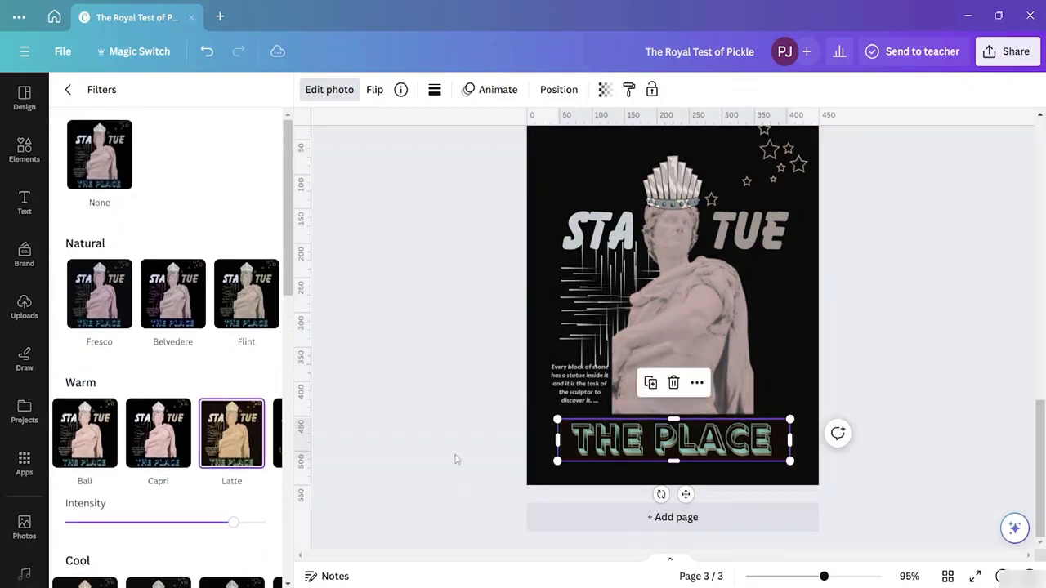
{"action": "scroll", "coordinate": [245, 413], "scroll_direction": "down", "scroll_amount": 4}
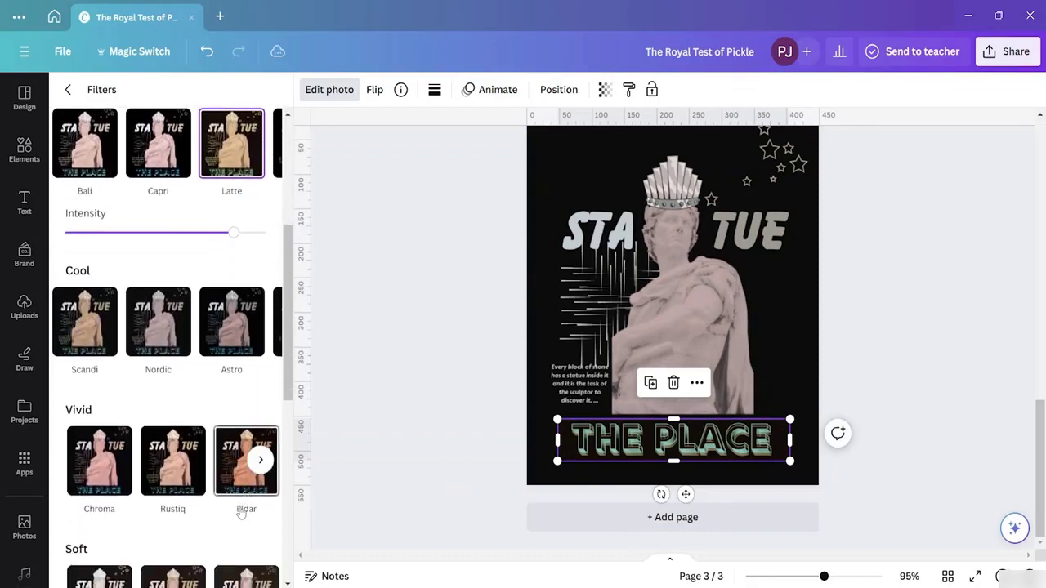
{"action": "scroll", "coordinate": [220, 490], "scroll_direction": "down", "scroll_amount": 1}
{"action": "left_click", "coordinate": [163, 541]}
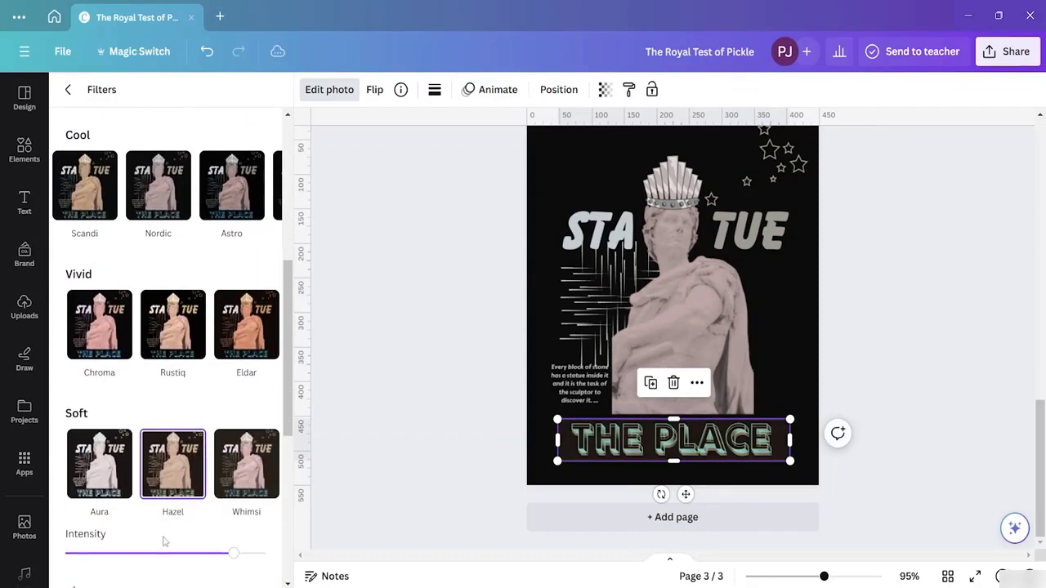
{"action": "left_click", "coordinate": [233, 489]}
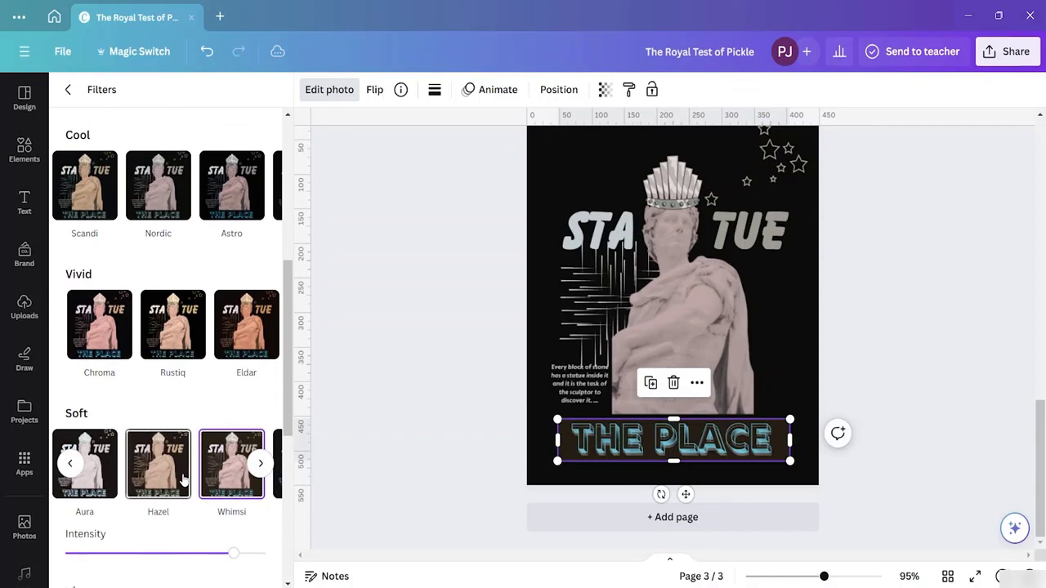
{"action": "left_click", "coordinate": [146, 474]}
{"action": "scroll", "coordinate": [167, 483], "scroll_direction": "down", "scroll_amount": 4}
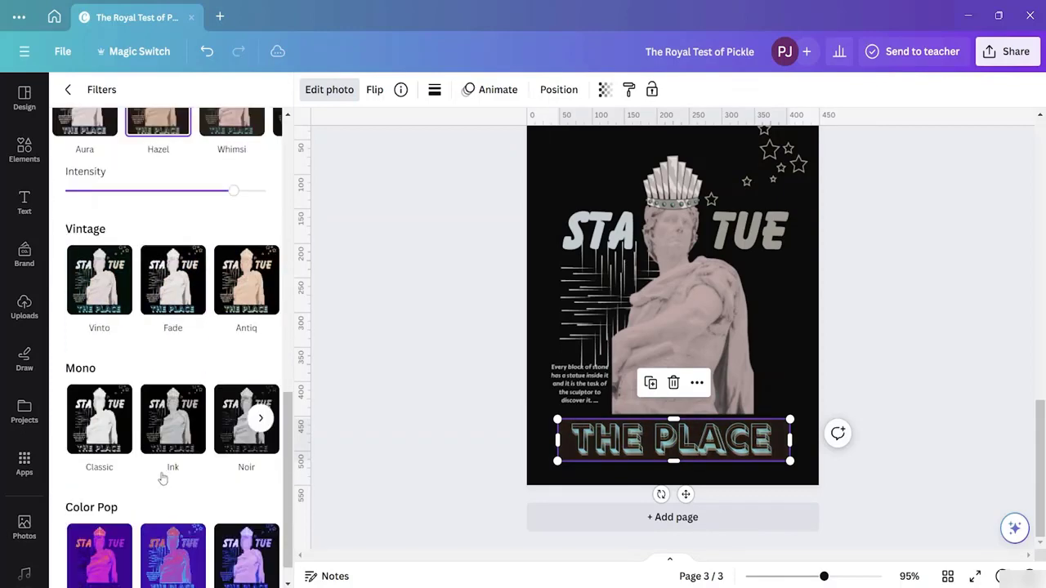
{"action": "left_click", "coordinate": [243, 568]}
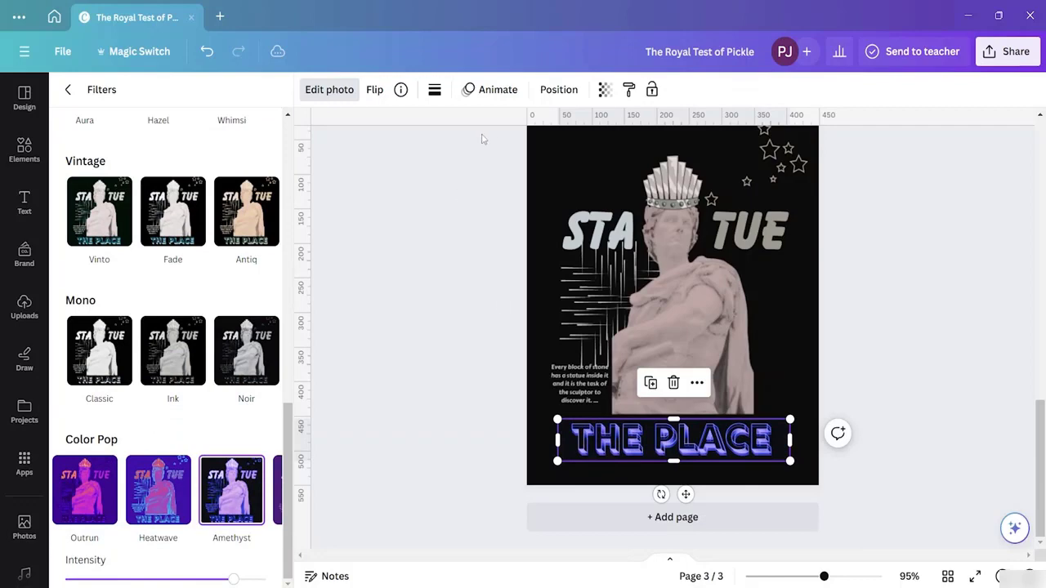
{"action": "scroll", "coordinate": [264, 167], "scroll_direction": "up", "scroll_amount": 5}
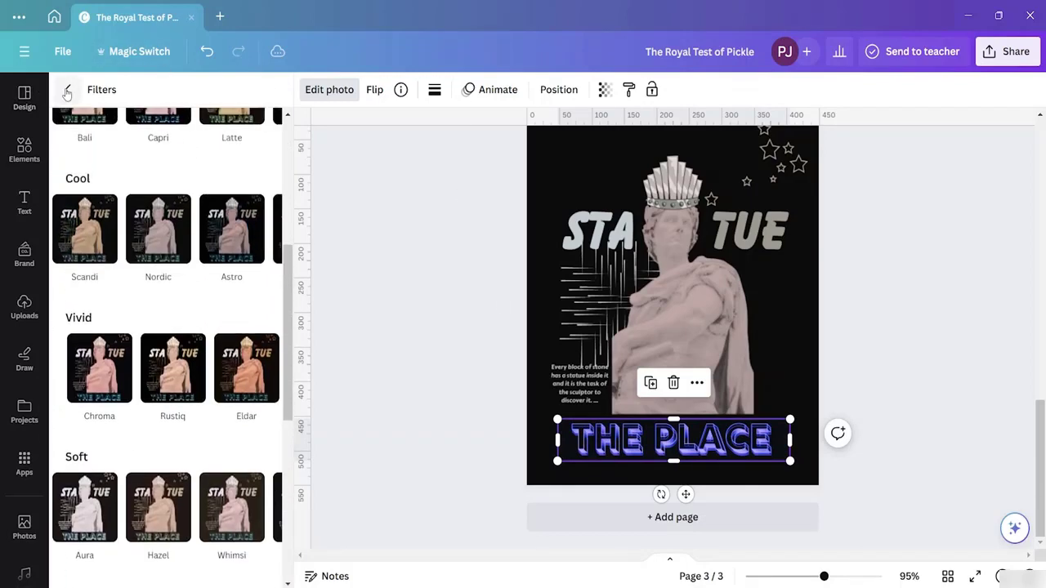
{"action": "left_click", "coordinate": [68, 89]}
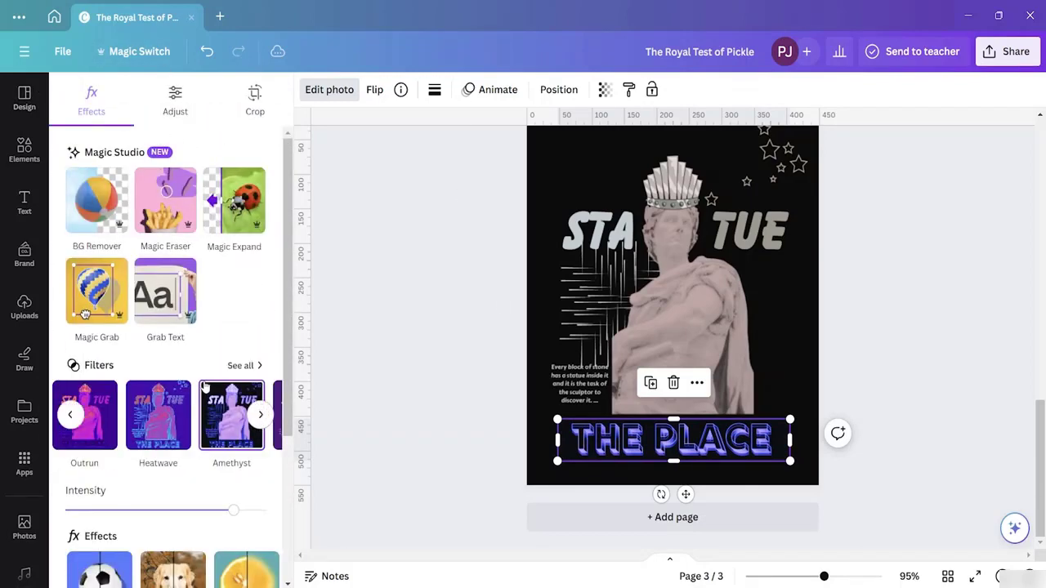
- Try a drop shadow on the cropped THE PLACE text and undo it
{"action": "scroll", "coordinate": [205, 391], "scroll_direction": "down", "scroll_amount": 3}
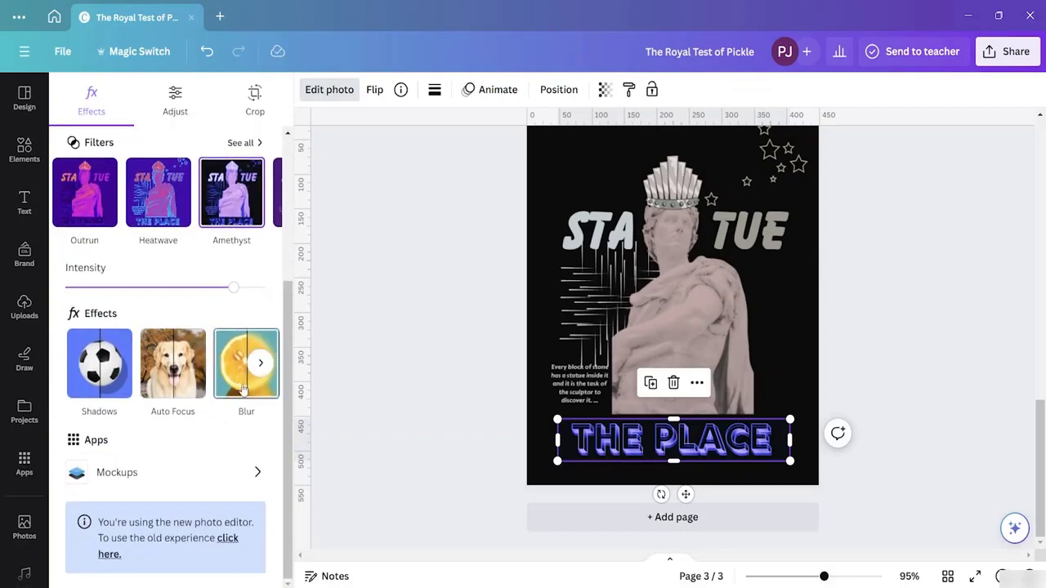
{"action": "left_click", "coordinate": [257, 366]}
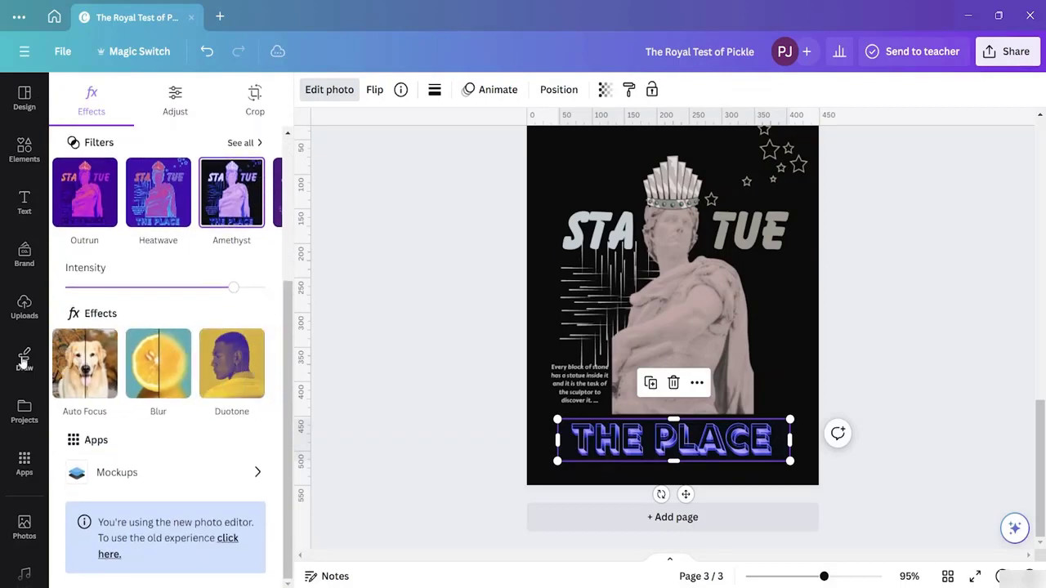
{"action": "left_click", "coordinate": [70, 365]}
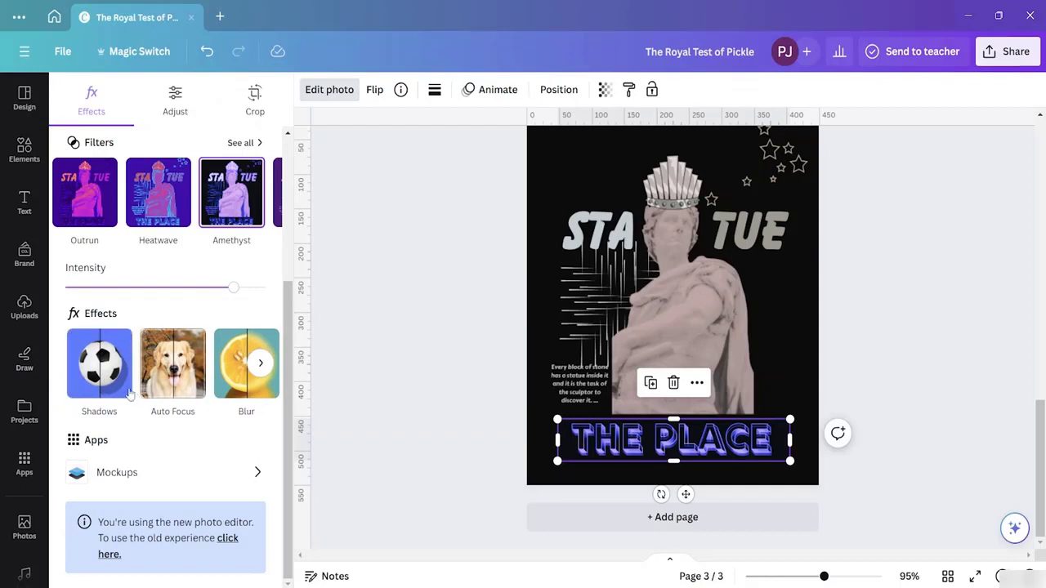
{"action": "left_click", "coordinate": [107, 376]}
{"action": "left_click", "coordinate": [190, 284]}
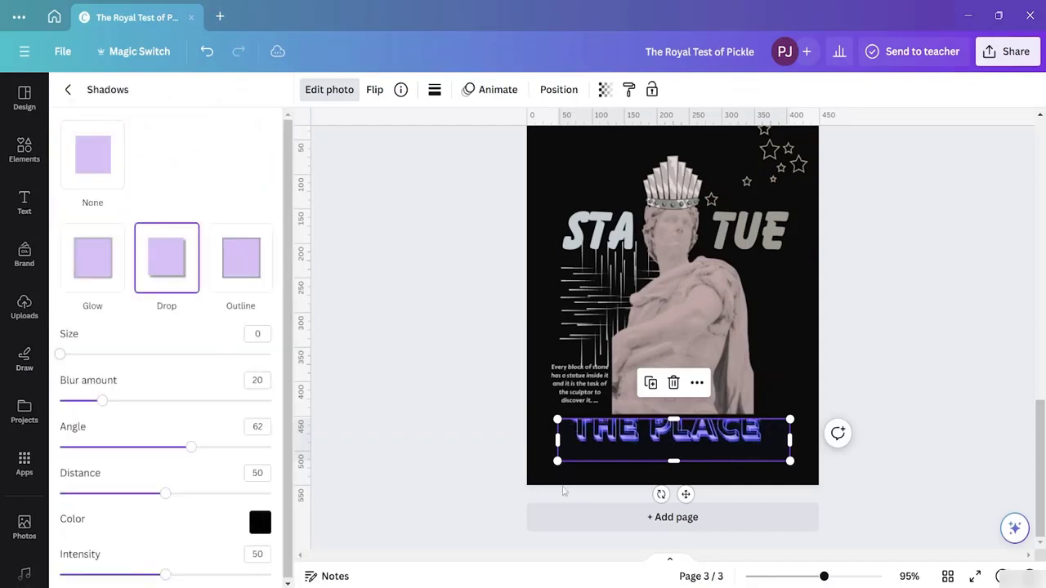
{"action": "key", "text": "ctrl+z"}
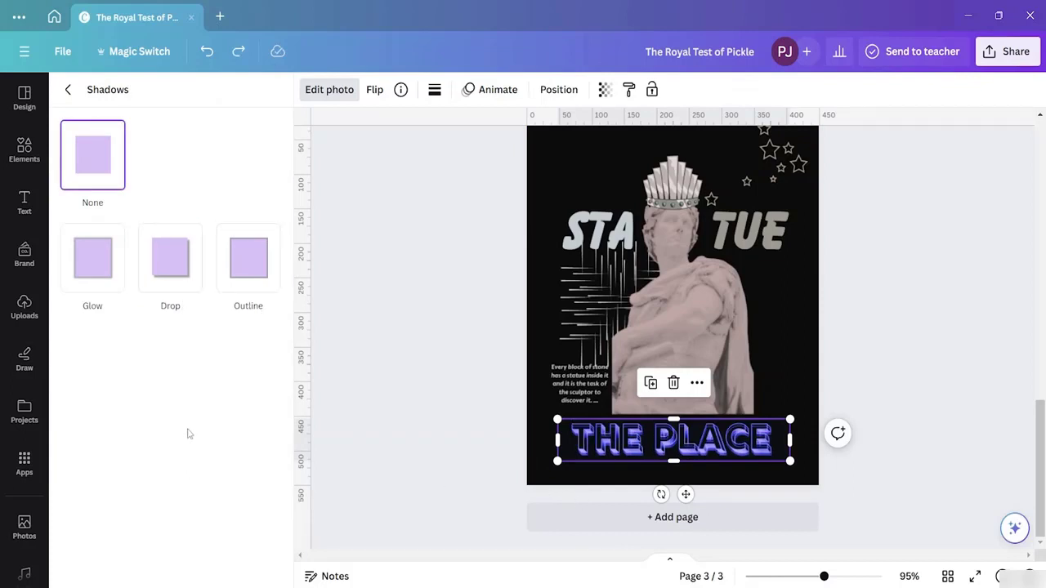
- Deselect the crop and examine how the separately filtered text and statue image look together on page 3
{"action": "left_click", "coordinate": [992, 240]}
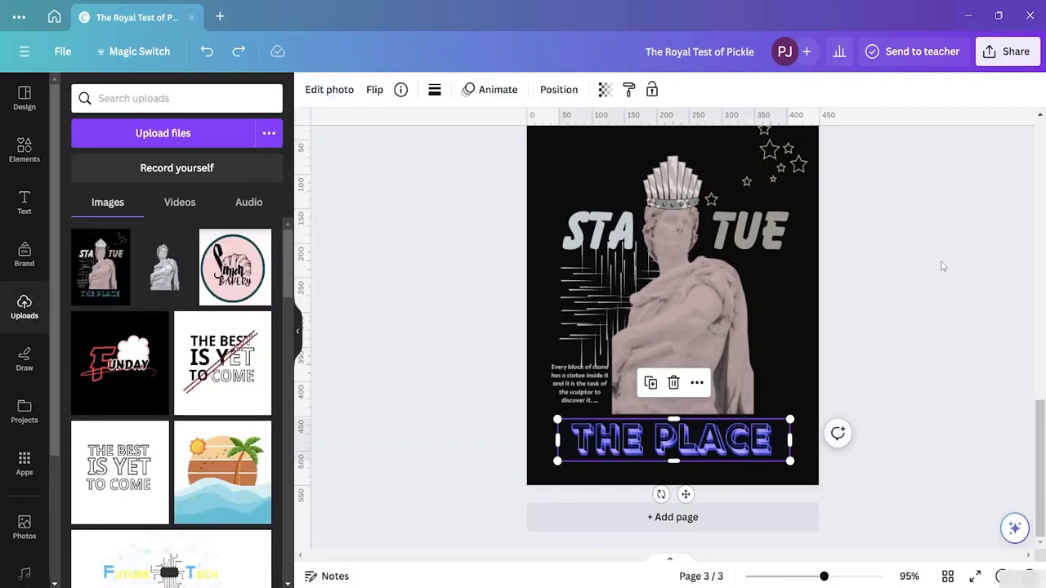
{"action": "scroll", "coordinate": [912, 321], "scroll_direction": "up", "scroll_amount": 3}
{"action": "scroll", "coordinate": [907, 319], "scroll_direction": "down", "scroll_amount": 3}
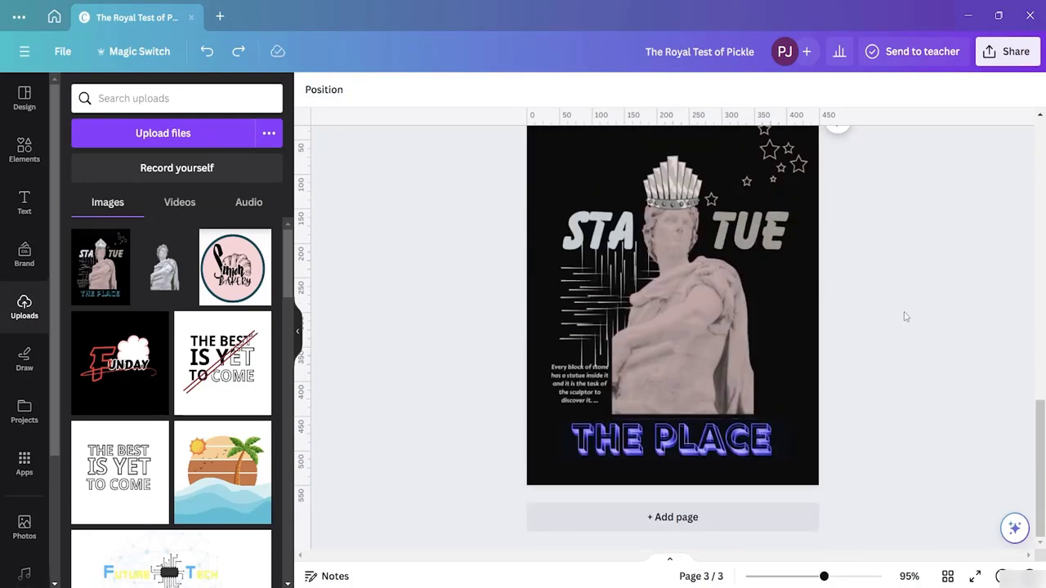
{"action": "scroll", "coordinate": [927, 310], "scroll_direction": "up", "scroll_amount": 1}
{"action": "scroll", "coordinate": [928, 311], "scroll_direction": "down", "scroll_amount": 1}
{"action": "scroll", "coordinate": [928, 310], "scroll_direction": "up", "scroll_amount": 2}
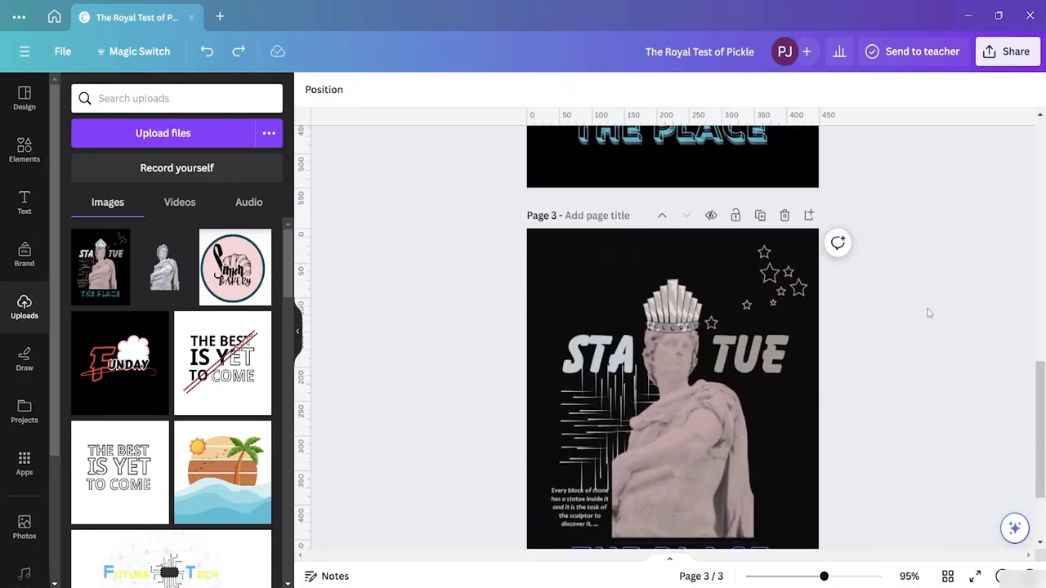
{"action": "scroll", "coordinate": [929, 311], "scroll_direction": "down", "scroll_amount": 2}
{"action": "scroll", "coordinate": [929, 312], "scroll_direction": "up", "scroll_amount": 1}
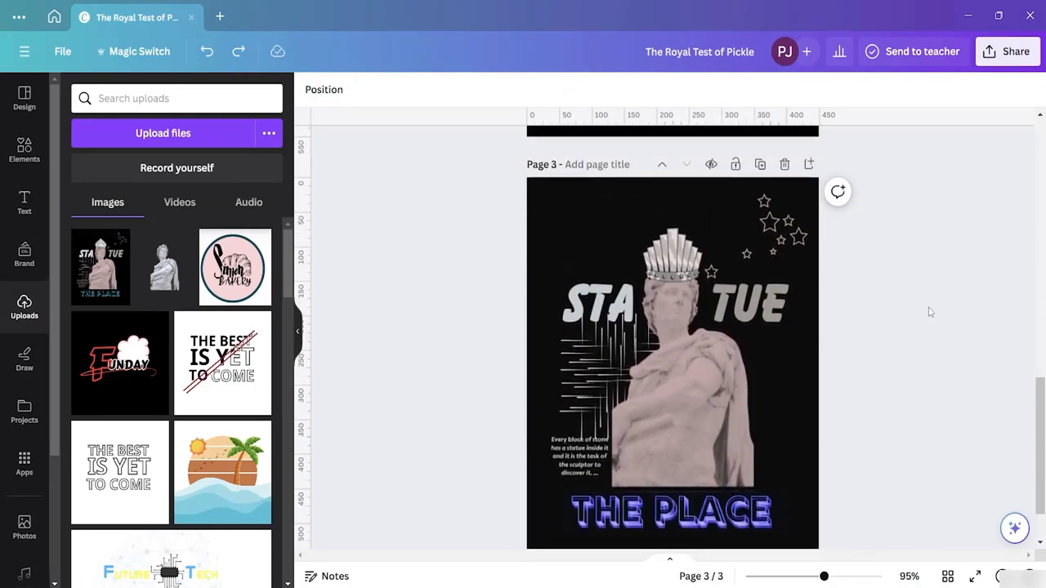
- Insert the Apparel mockup of the woman holding a ball in a white T-shirt onto page 3
{"action": "left_click", "coordinate": [606, 281]}
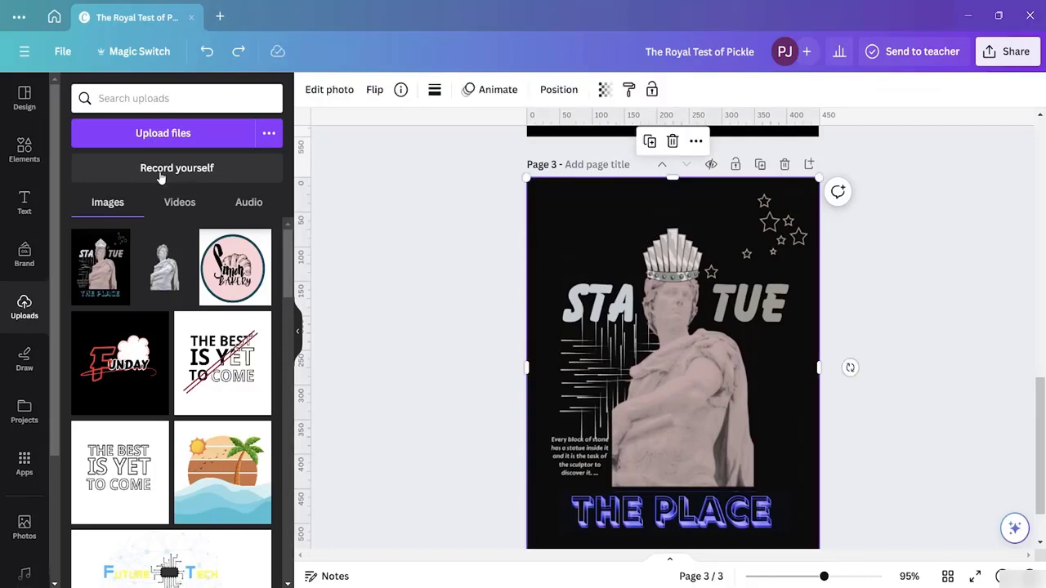
{"action": "scroll", "coordinate": [20, 201], "scroll_direction": "down", "scroll_amount": 2}
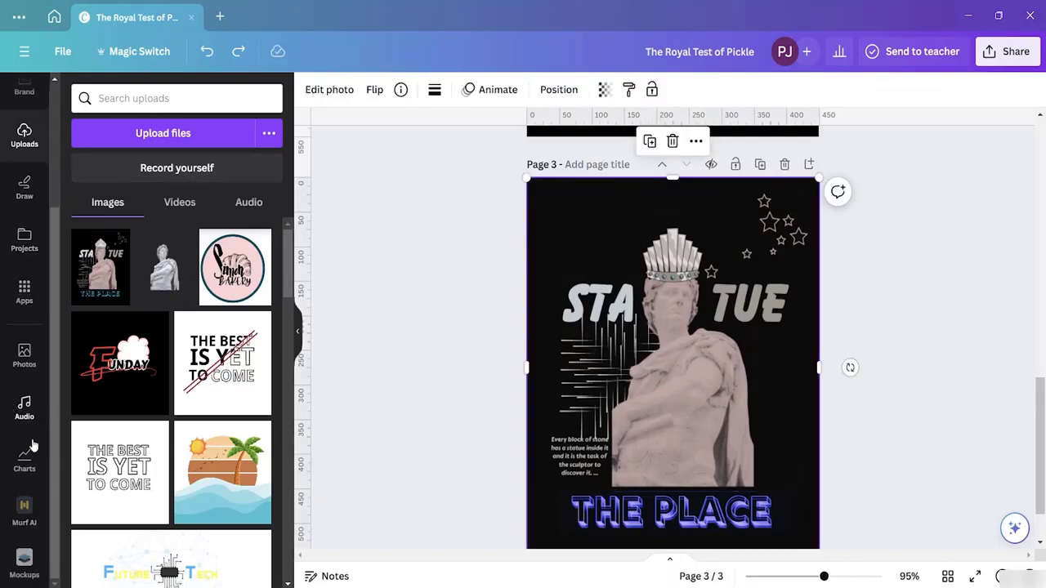
{"action": "left_click", "coordinate": [24, 560]}
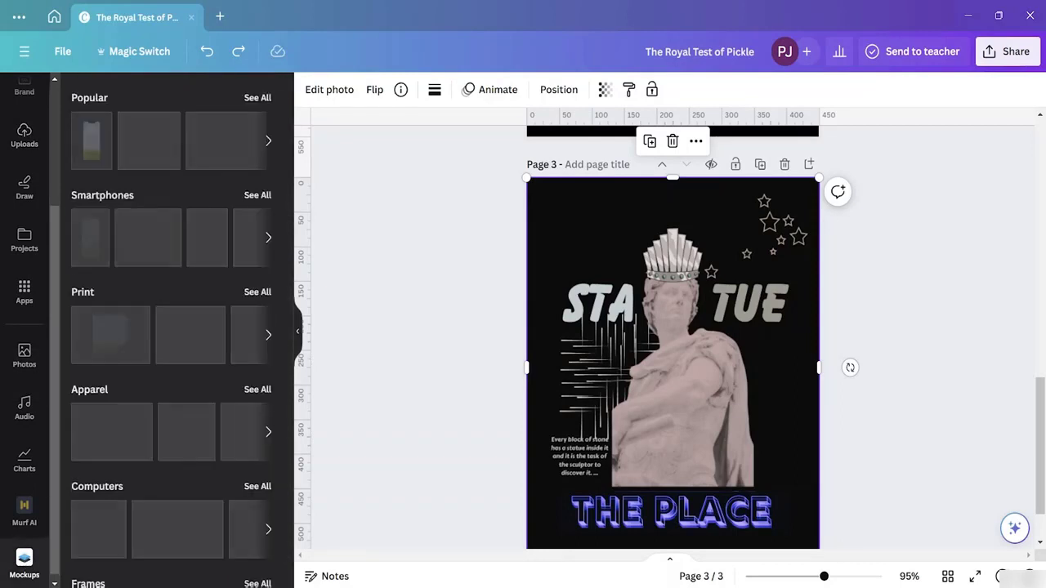
{"action": "left_click", "coordinate": [257, 390]}
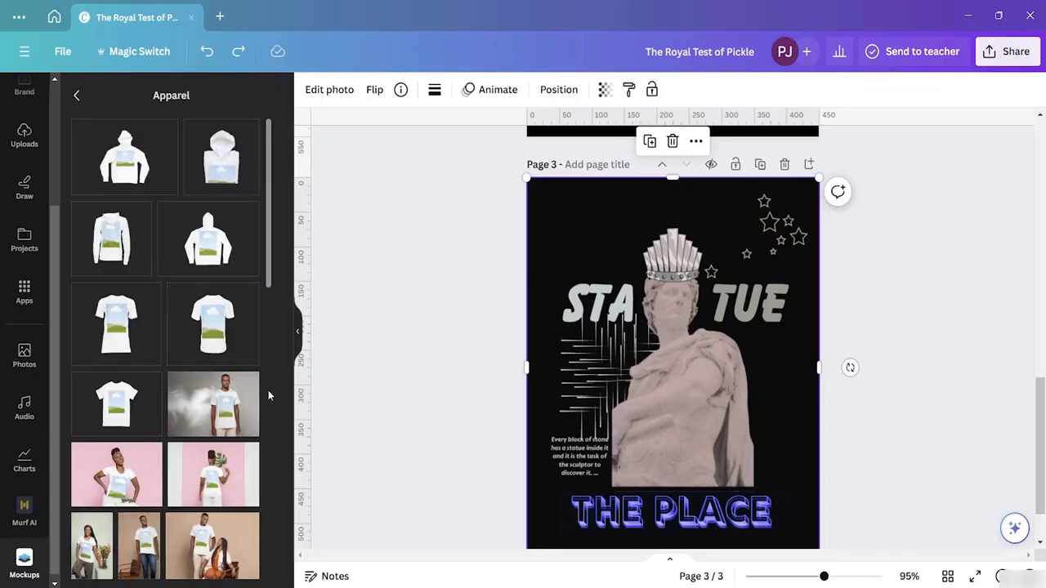
{"action": "scroll", "coordinate": [214, 361], "scroll_direction": "down", "scroll_amount": 10}
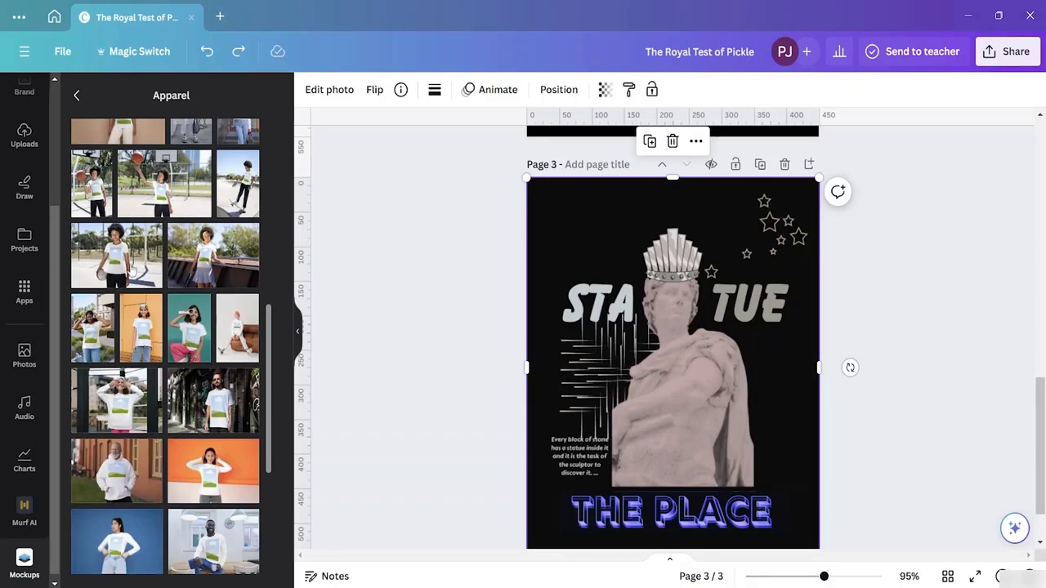
{"action": "scroll", "coordinate": [131, 261], "scroll_direction": "down", "scroll_amount": 1}
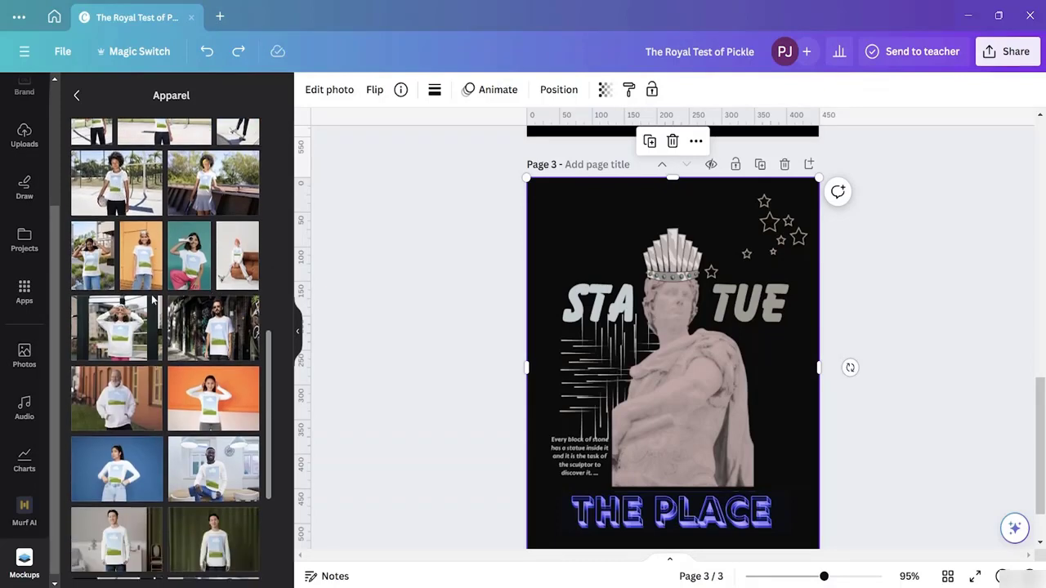
{"action": "left_click", "coordinate": [127, 196]}
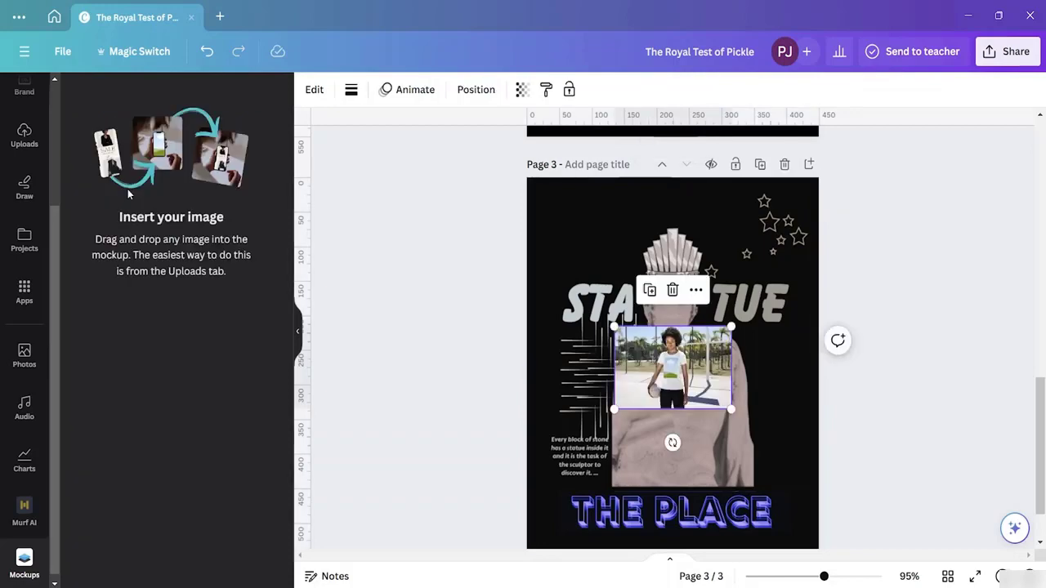
- Add page 4 and insert the Apparel mockup of the woman holding a ball in a white T-shirt
{"action": "scroll", "coordinate": [670, 364], "scroll_direction": "down", "scroll_amount": 1}
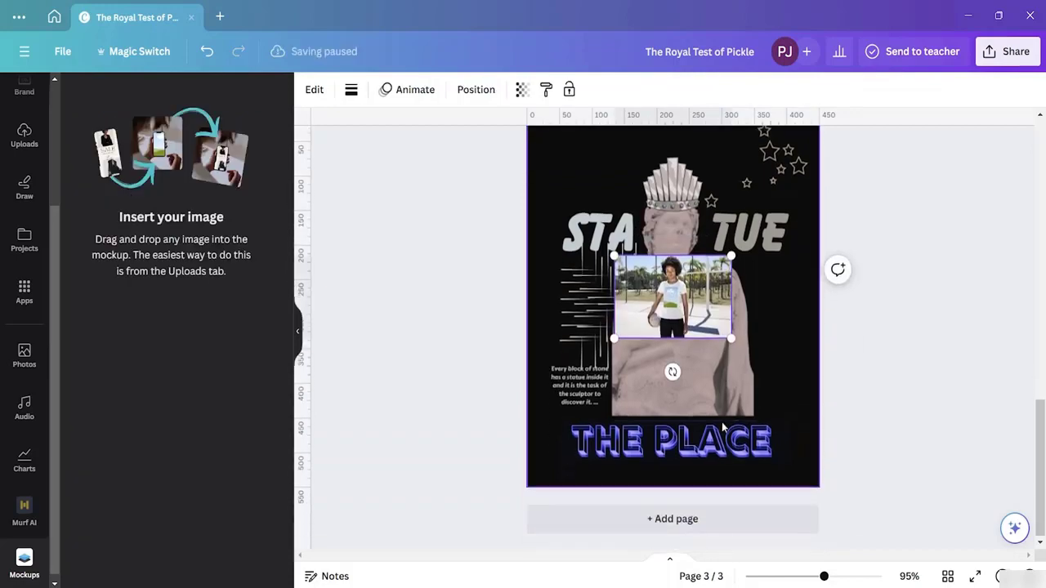
{"action": "left_click", "coordinate": [681, 515]}
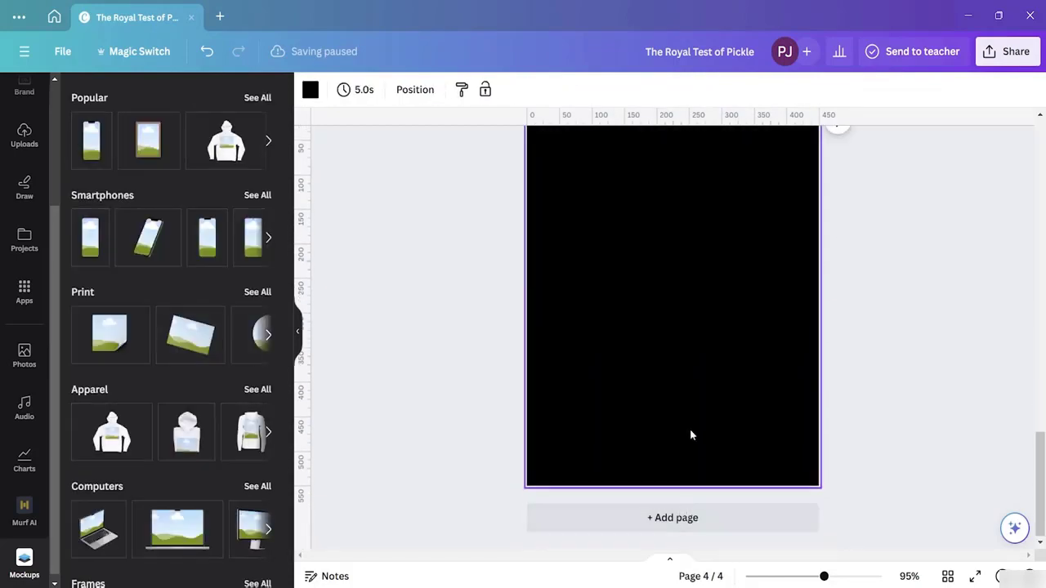
{"action": "scroll", "coordinate": [684, 409], "scroll_direction": "up", "scroll_amount": 1}
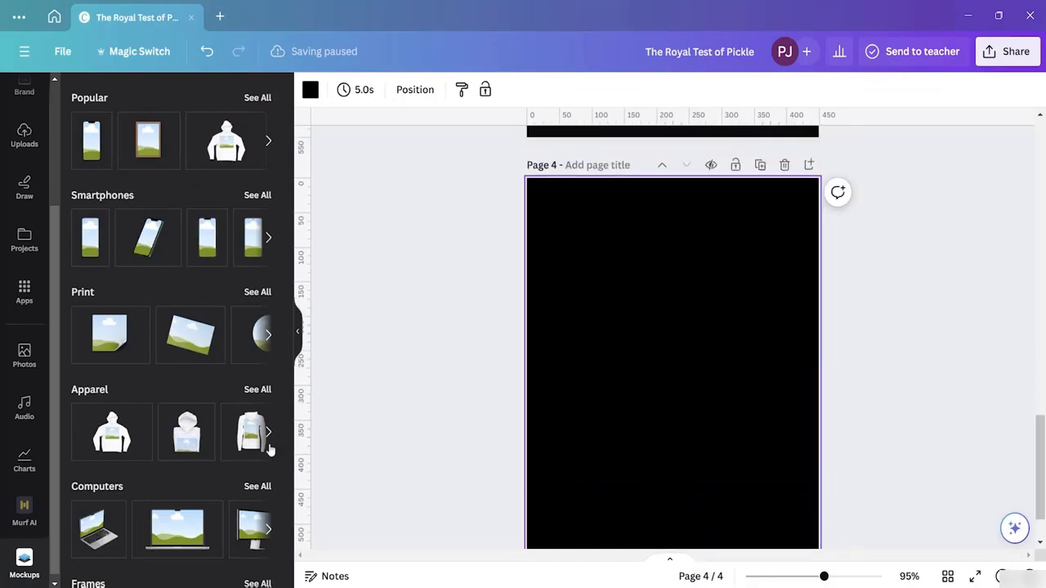
{"action": "left_click", "coordinate": [258, 391]}
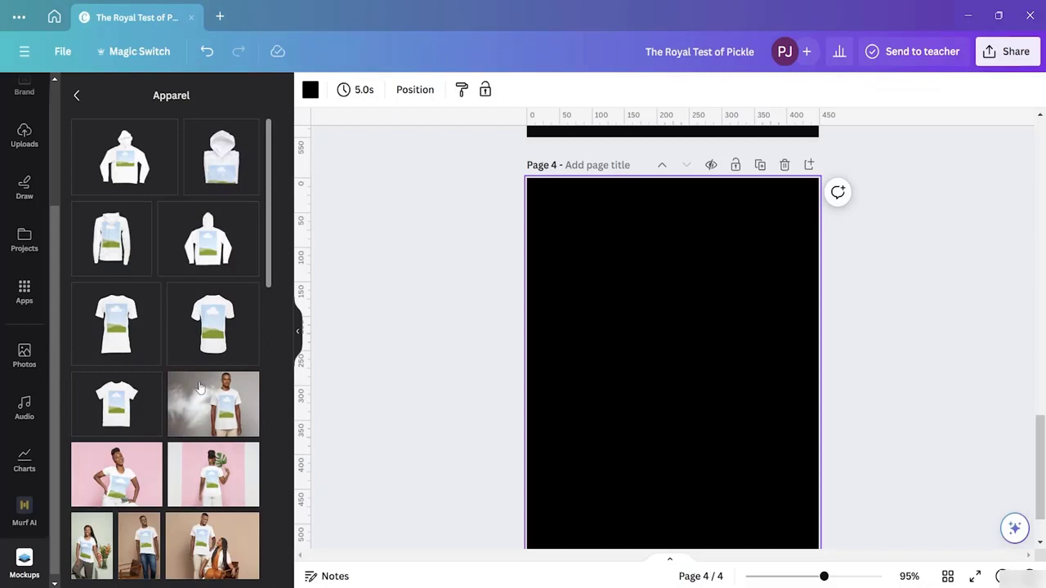
{"action": "scroll", "coordinate": [200, 388], "scroll_direction": "down", "scroll_amount": 5}
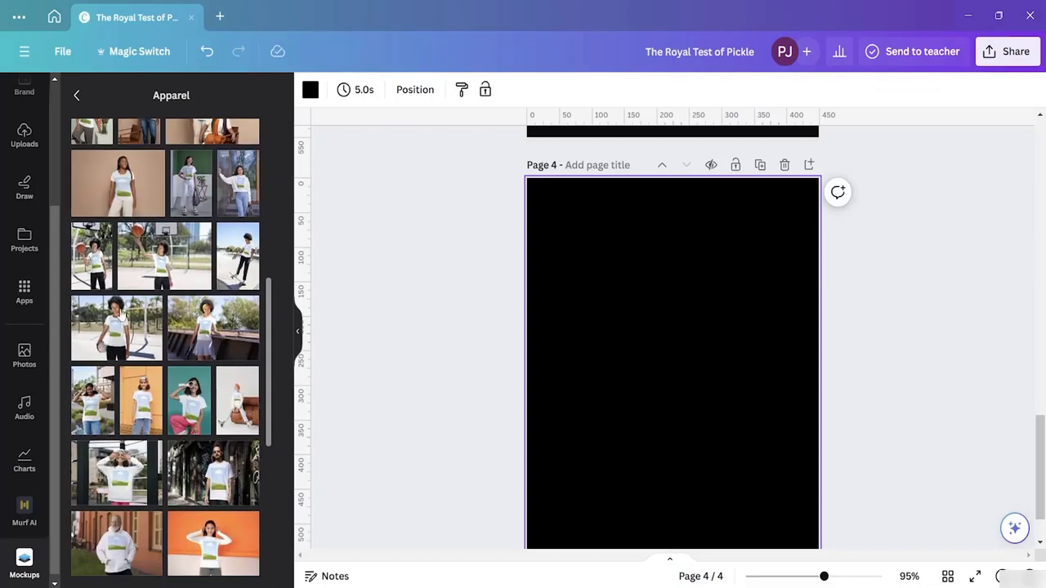
{"action": "left_click", "coordinate": [121, 313]}
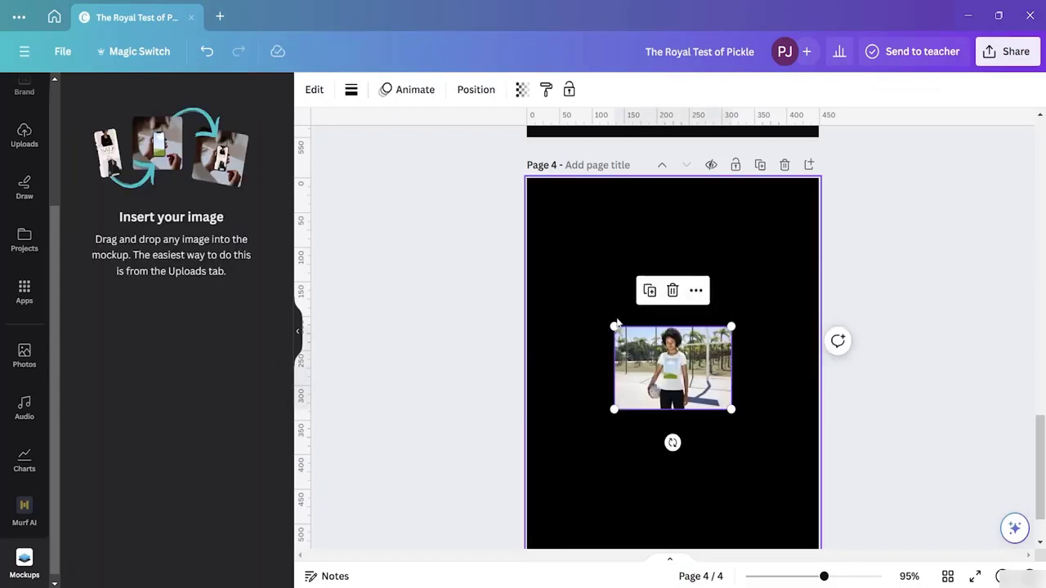
- Enlarge the T-shirt mockup to cover the full height of page 4 and centre the woman on the page
{"action": "left_click_drag", "start_coordinate": [617, 324], "coordinate": [458, 215]}
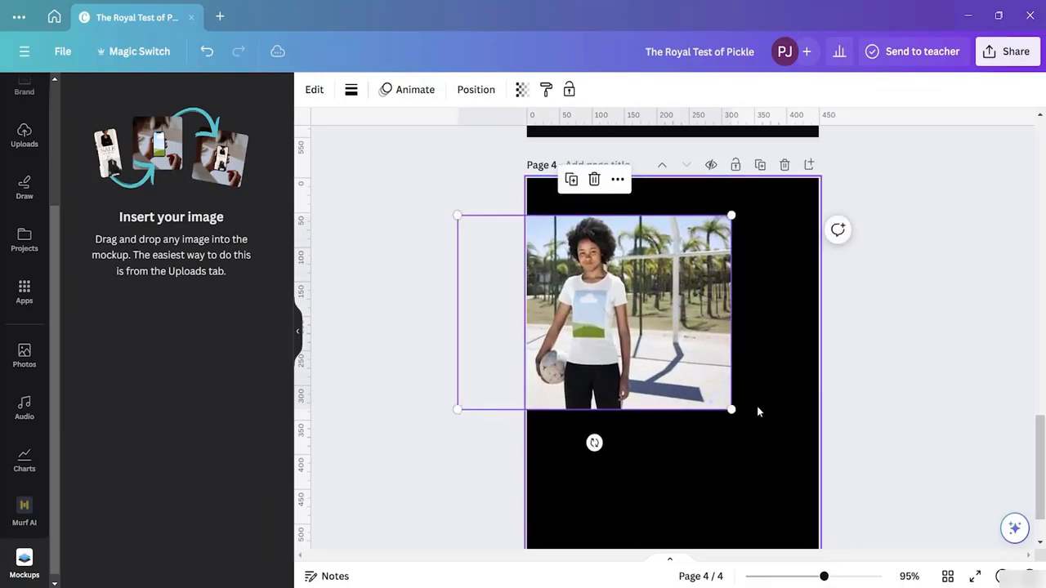
{"action": "left_click_drag", "start_coordinate": [732, 410], "coordinate": [889, 521]}
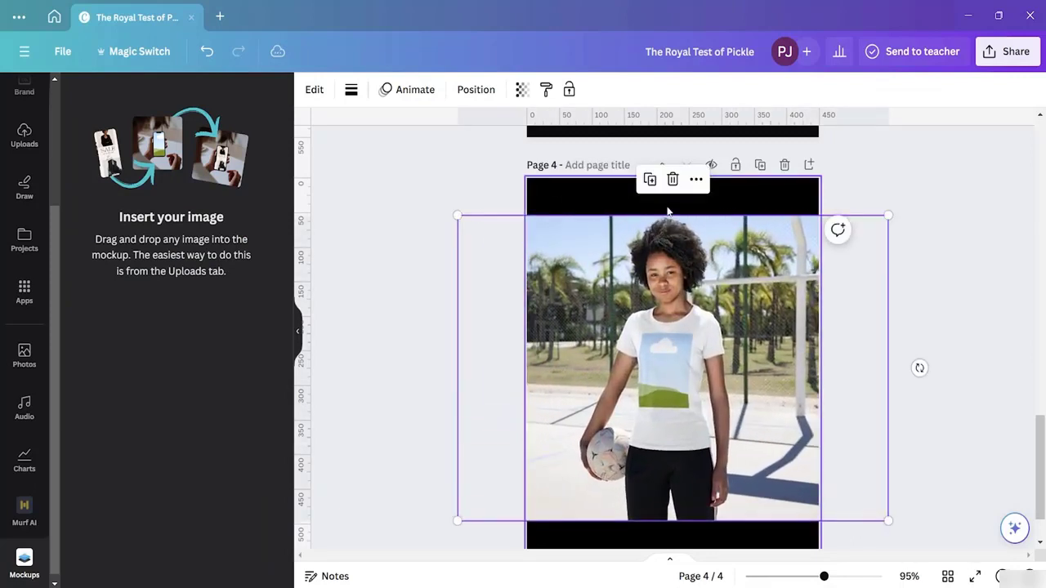
{"action": "left_click_drag", "start_coordinate": [686, 280], "coordinate": [686, 243]}
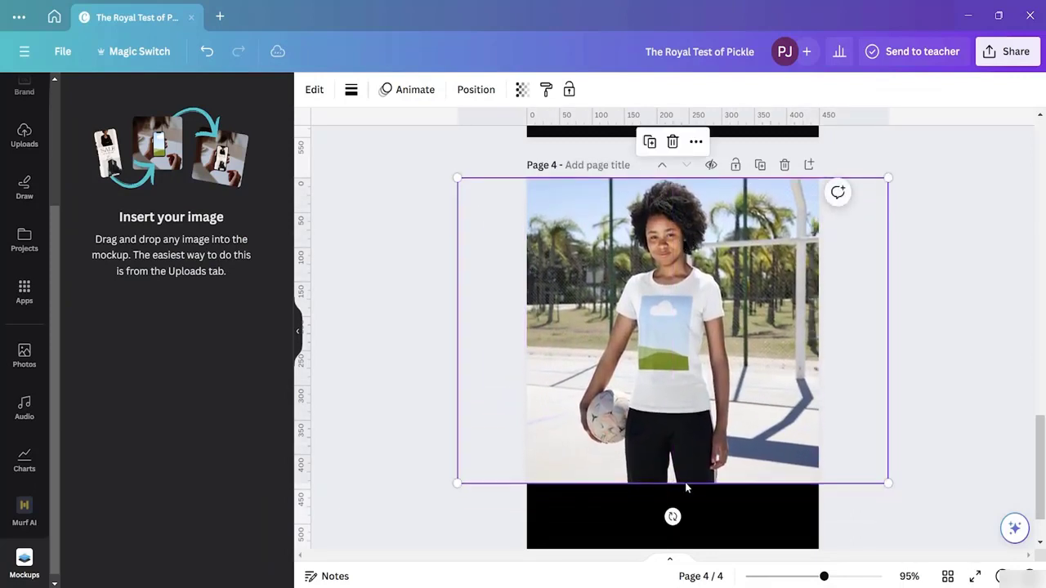
{"action": "left_click_drag", "start_coordinate": [890, 484], "coordinate": [985, 549]}
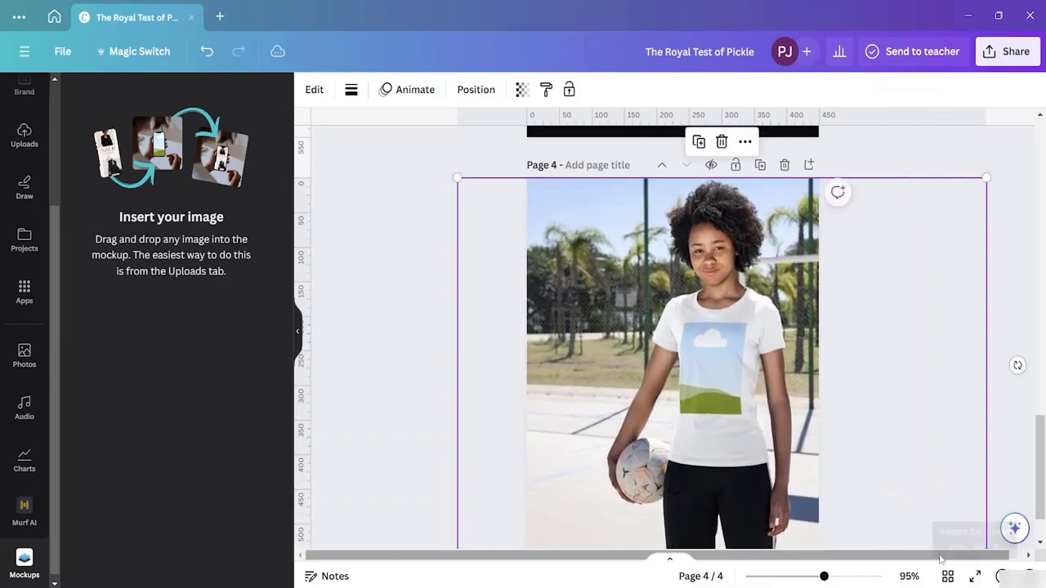
{"action": "left_click_drag", "start_coordinate": [743, 418], "coordinate": [698, 419]}
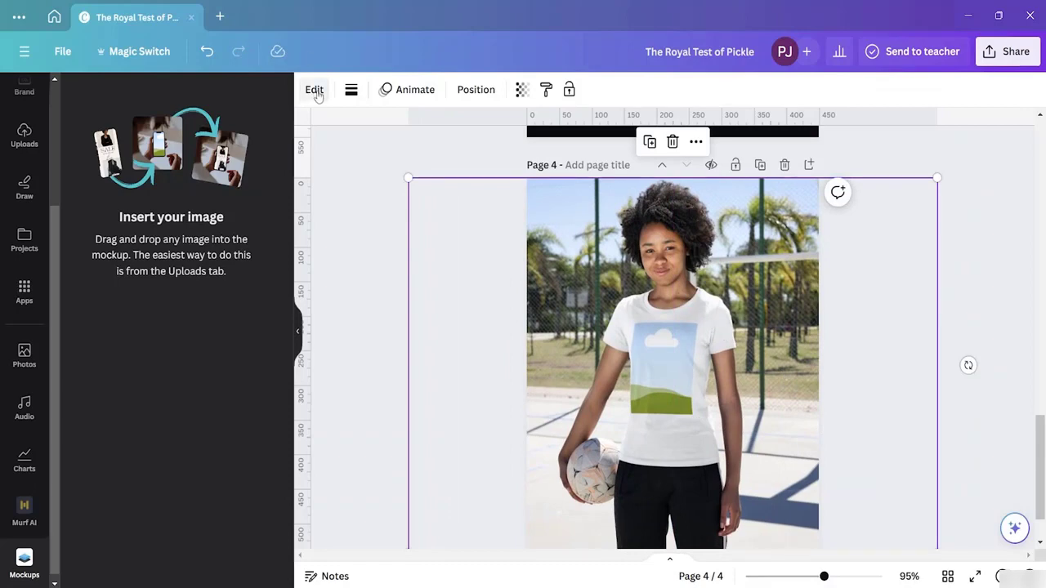
- Delete the small T-shirt mockup lying over the statue design on page 3
{"action": "scroll", "coordinate": [810, 416], "scroll_direction": "up", "scroll_amount": 5}
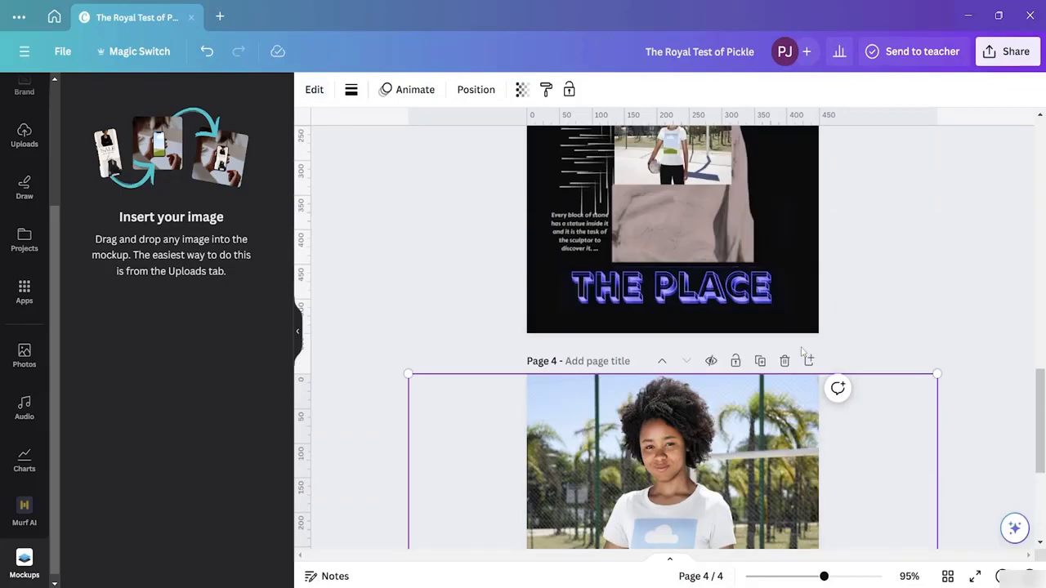
{"action": "left_click", "coordinate": [691, 372]}
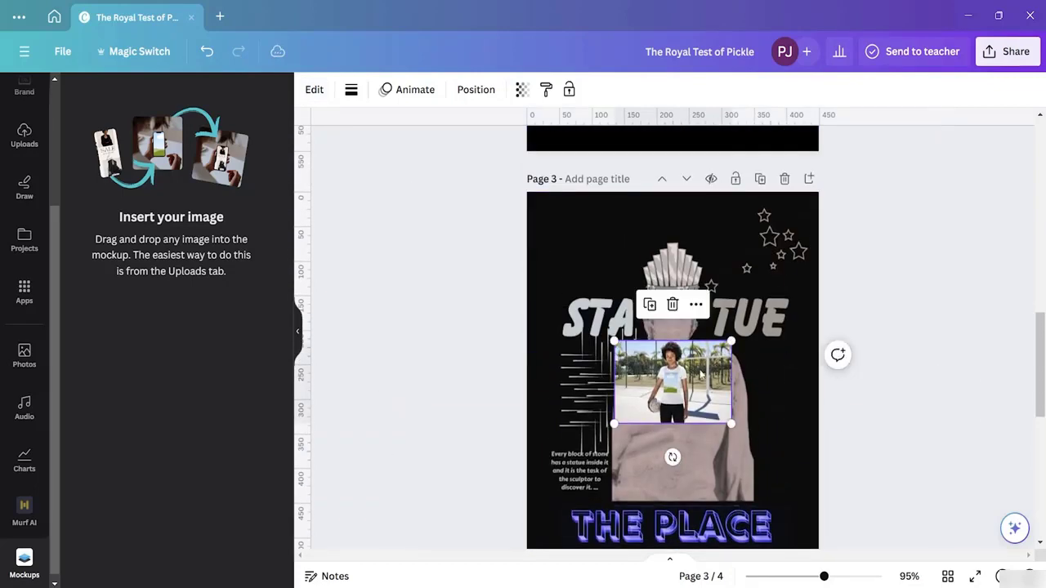
{"action": "key", "text": "Delete"}
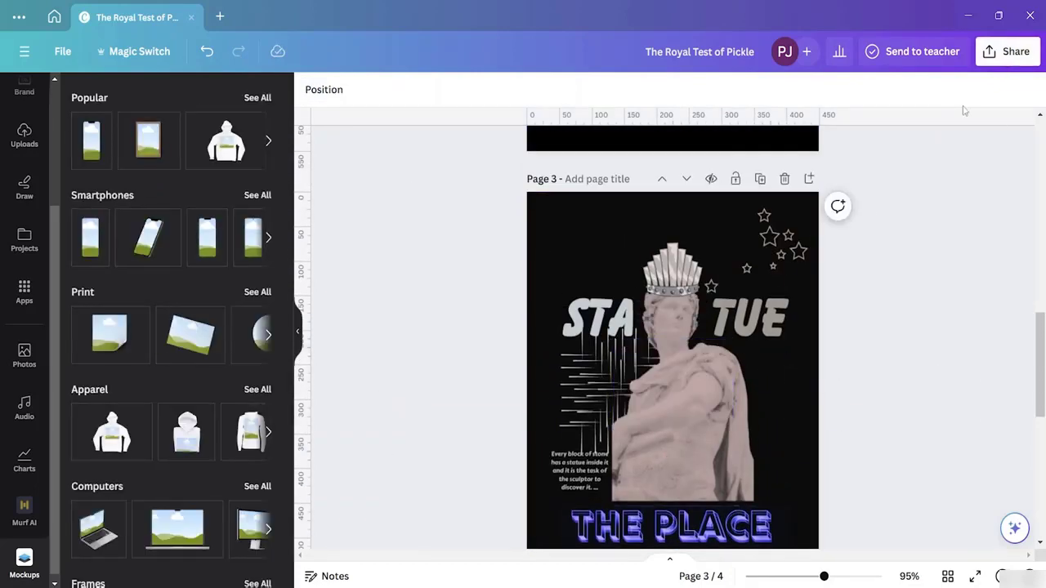
- Set up a PNG download of the design limited to page 3
{"action": "left_click", "coordinate": [809, 365]}
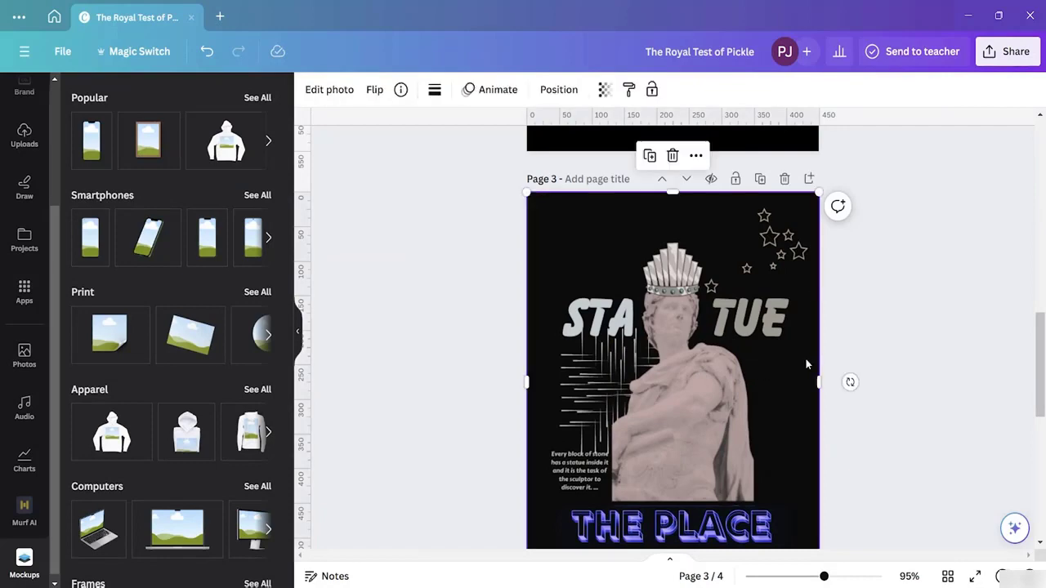
{"action": "left_click", "coordinate": [991, 53]}
{"action": "left_click", "coordinate": [845, 419]}
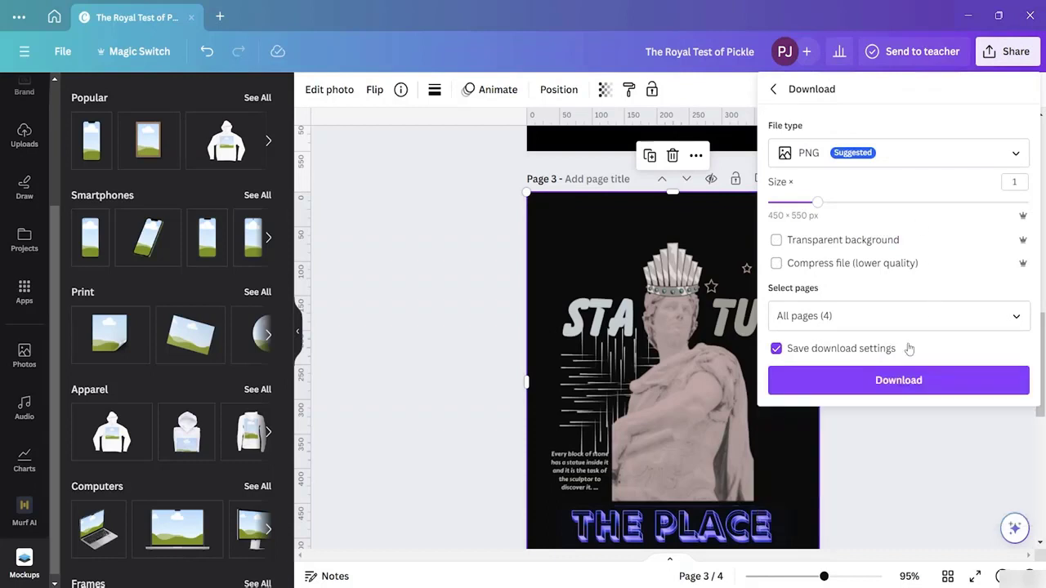
{"action": "left_click", "coordinate": [916, 318]}
{"action": "scroll", "coordinate": [873, 479], "scroll_direction": "down", "scroll_amount": 1}
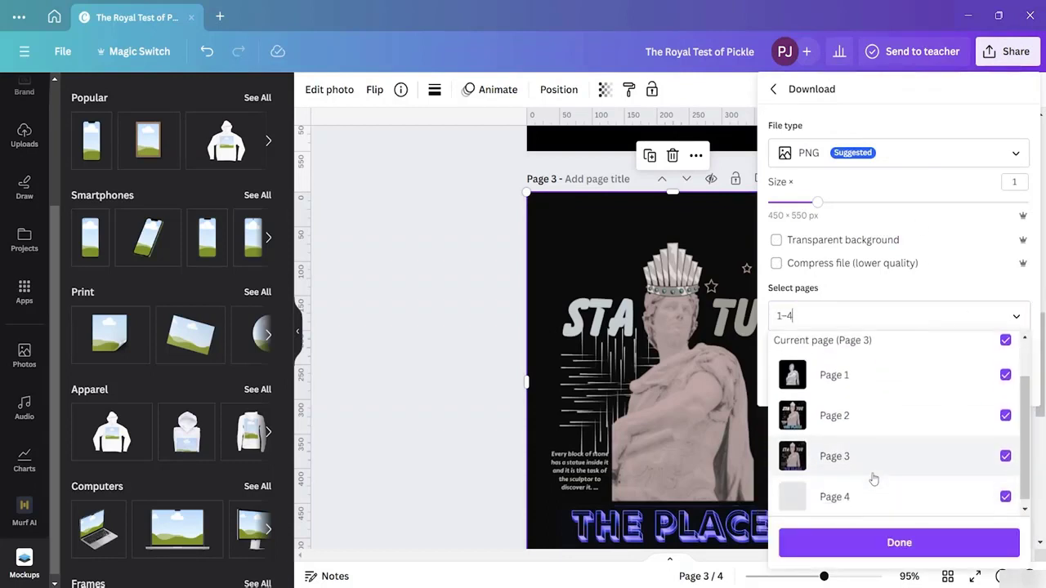
{"action": "left_click", "coordinate": [854, 456]}
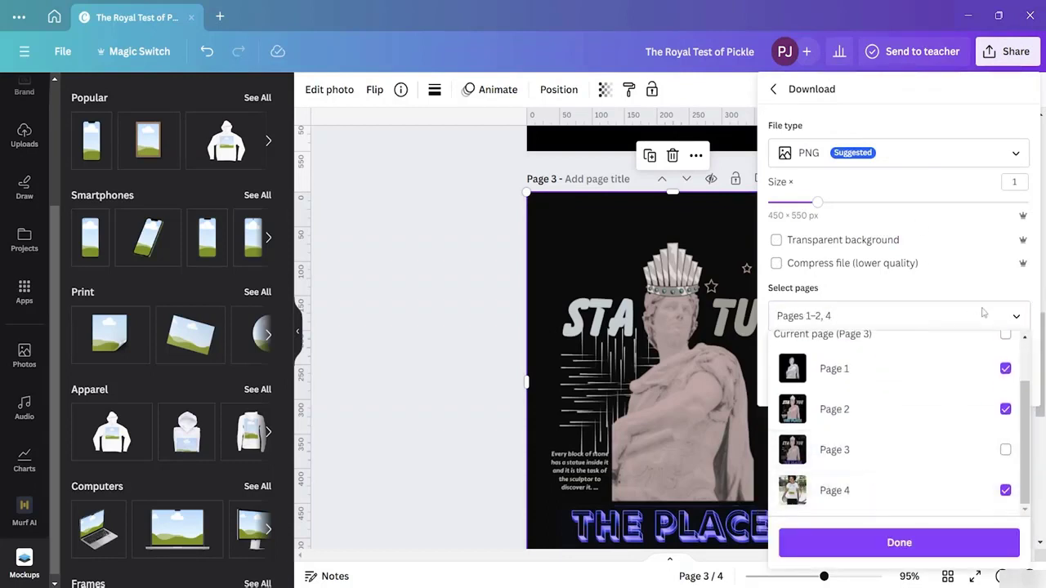
{"action": "left_click", "coordinate": [1005, 411]}
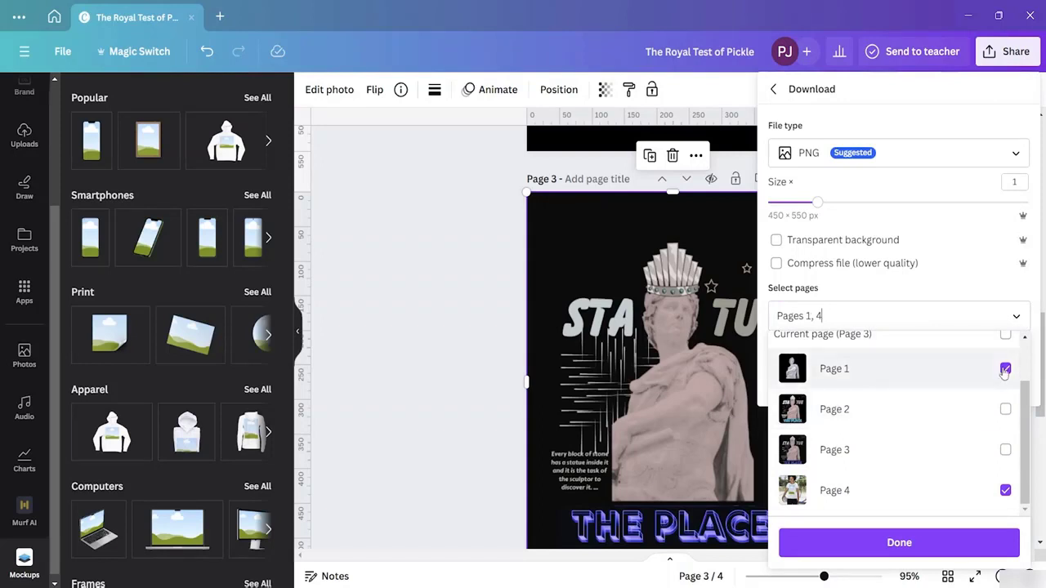
{"action": "left_click", "coordinate": [1004, 370]}
{"action": "left_click", "coordinate": [1005, 450]}
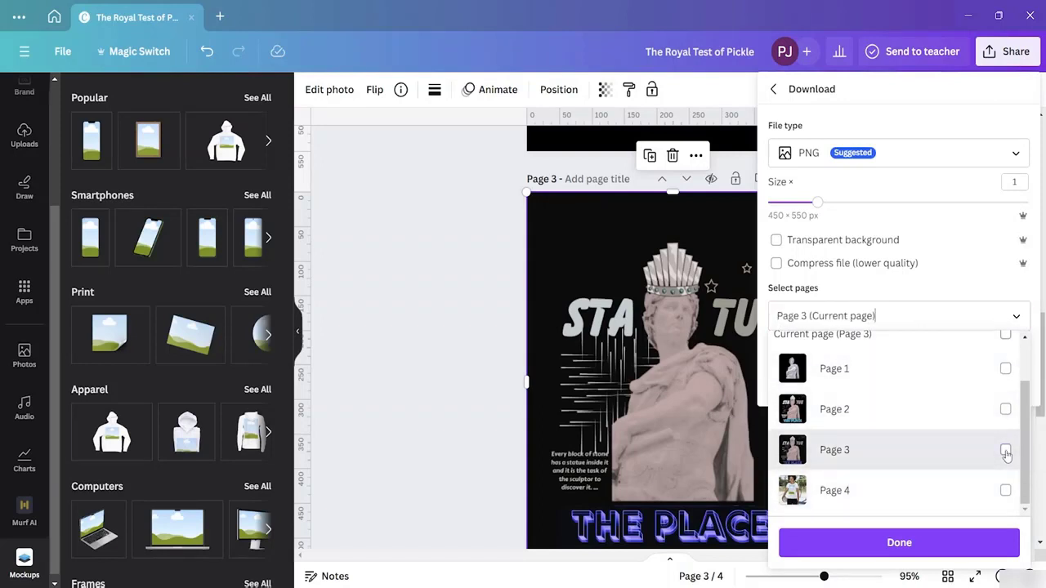
{"action": "left_click", "coordinate": [924, 549]}
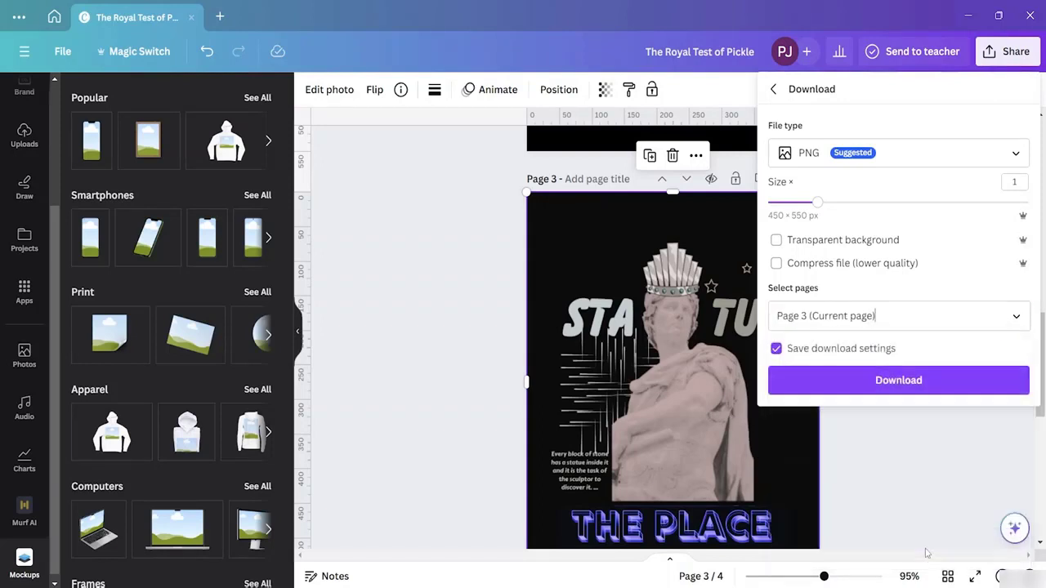
- Download page 3 and save it in the Downloads folder as Main Design
{"action": "left_click", "coordinate": [880, 380]}
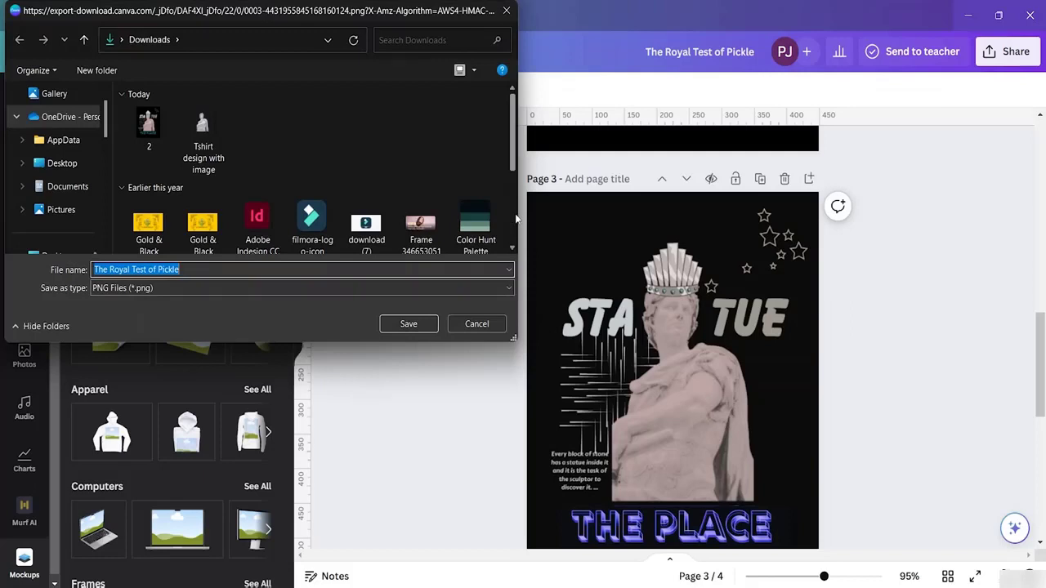
{"action": "key", "text": "BackSpace"}
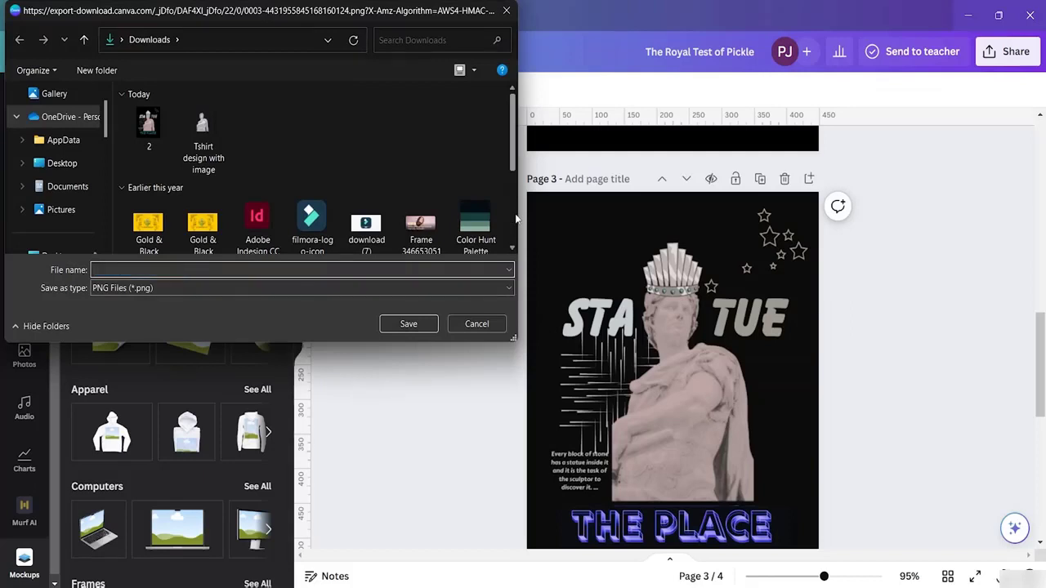
{"action": "type", "text": "MA"}
{"action": "key", "text": "BackSpace"}
{"action": "type", "text": "ain Design"}
{"action": "left_click", "coordinate": [415, 324]}
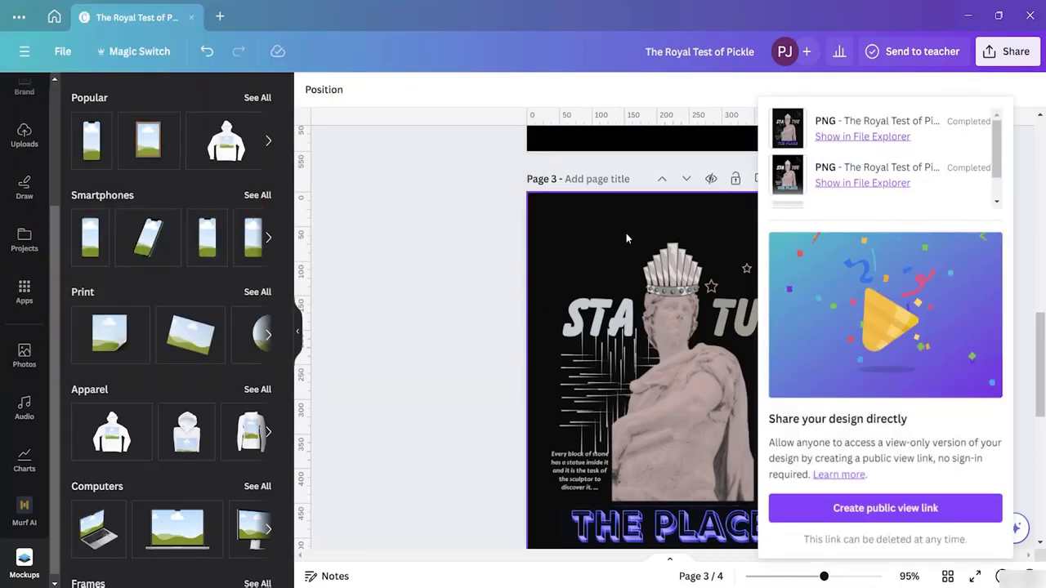
- Upload the Main Design image from the Downloads folder to the uploads library
{"action": "scroll", "coordinate": [24, 180], "scroll_direction": "up", "scroll_amount": 2}
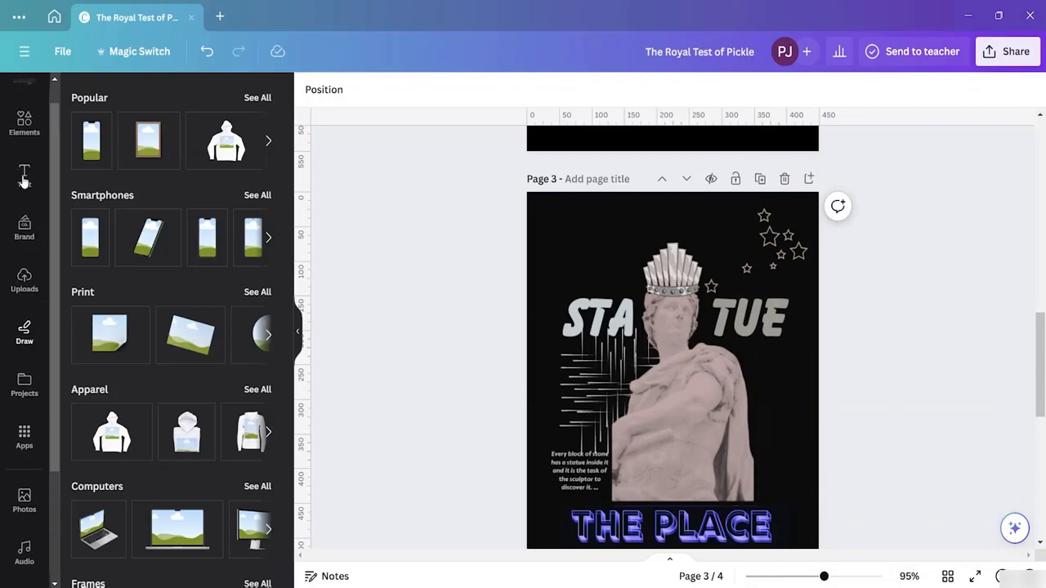
{"action": "left_click", "coordinate": [25, 282]}
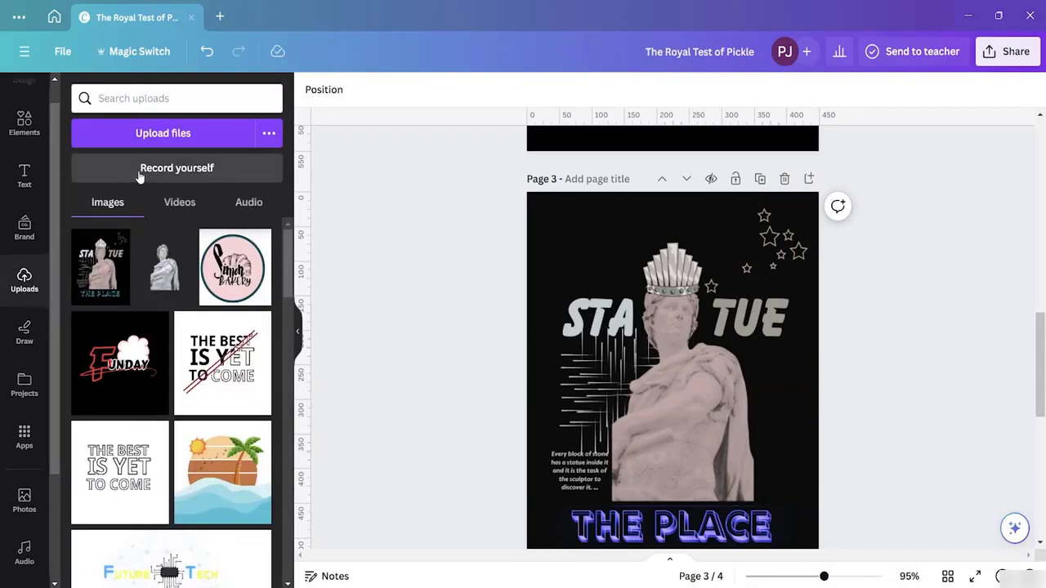
{"action": "left_click", "coordinate": [161, 139]}
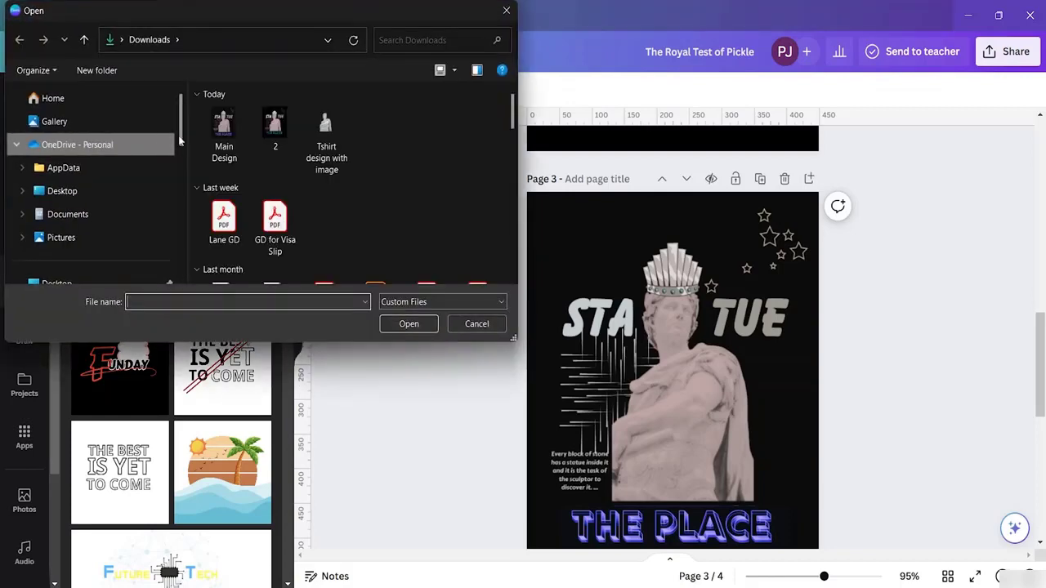
{"action": "key", "text": "Escape"}
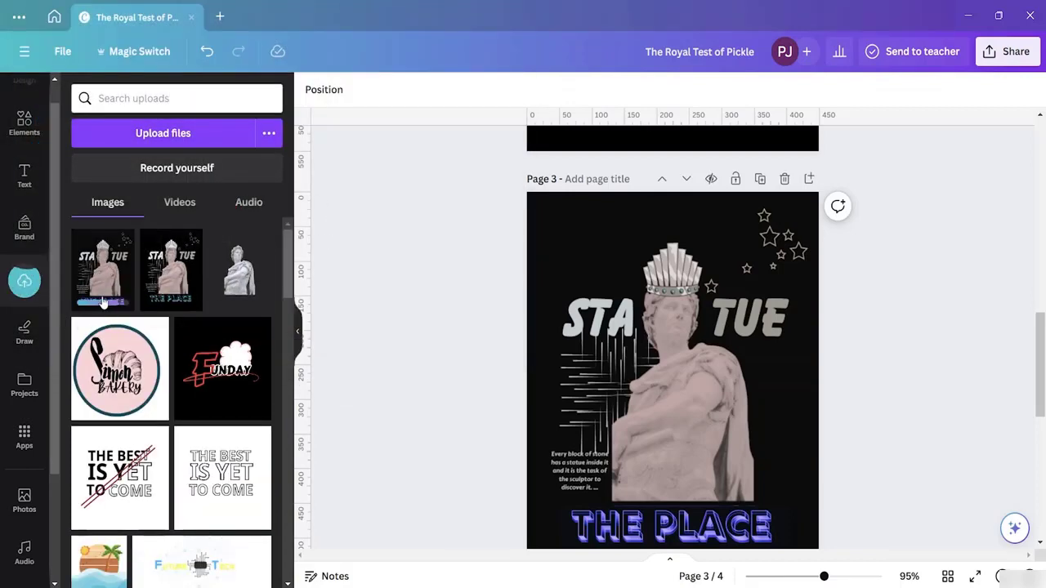
- Place the uploaded Main Design image into the T-shirt mockup on page 4
{"action": "scroll", "coordinate": [904, 226], "scroll_direction": "down", "scroll_amount": 5}
{"action": "scroll", "coordinate": [904, 225], "scroll_direction": "down", "scroll_amount": 3}
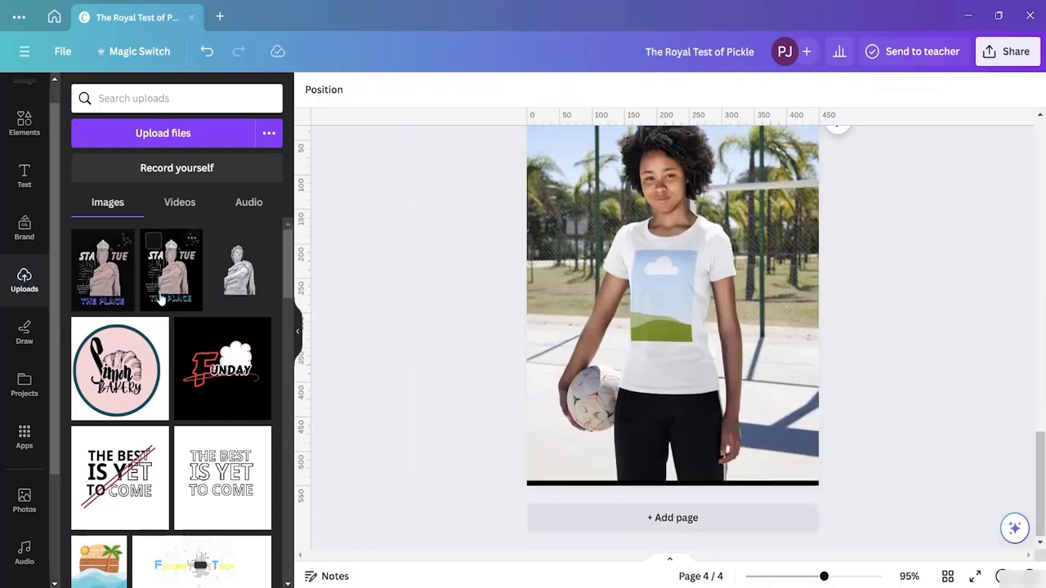
{"action": "left_click", "coordinate": [101, 287]}
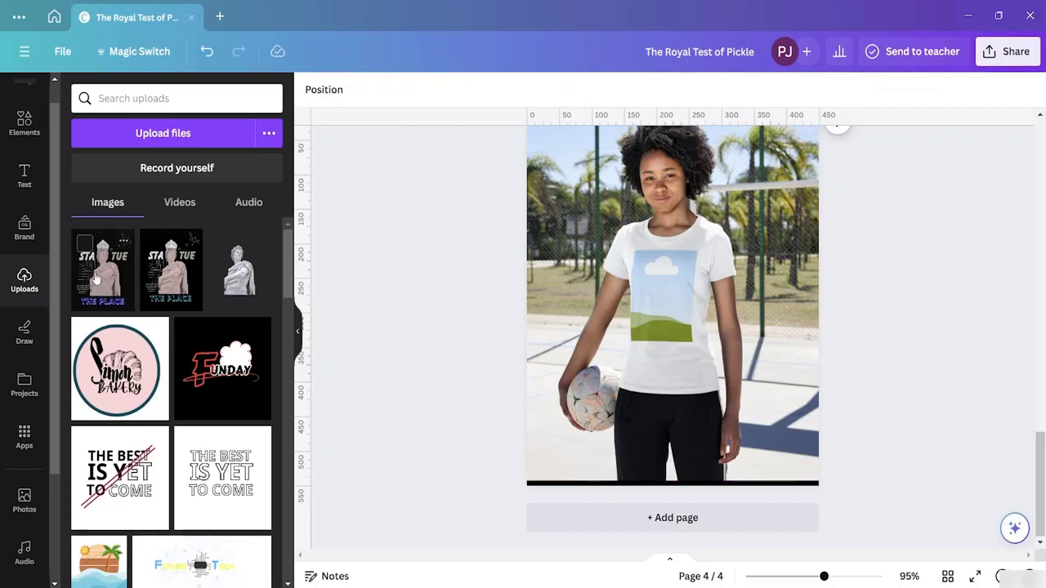
{"action": "left_click_drag", "start_coordinate": [95, 279], "coordinate": [650, 289]}
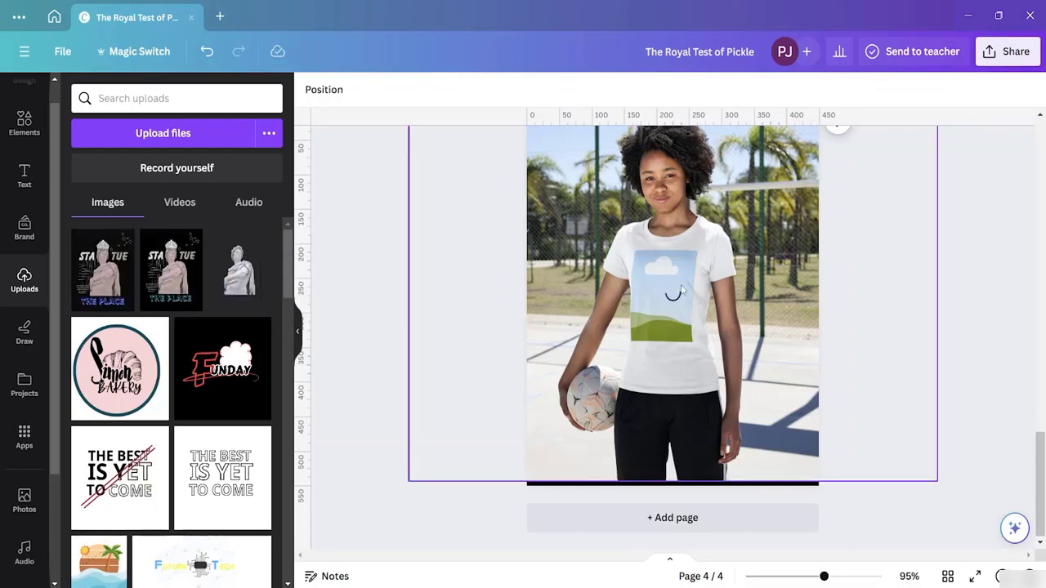
{"action": "scroll", "coordinate": [730, 305], "scroll_direction": "up", "scroll_amount": 2}
{"action": "scroll", "coordinate": [730, 305], "scroll_direction": "down", "scroll_amount": 2}
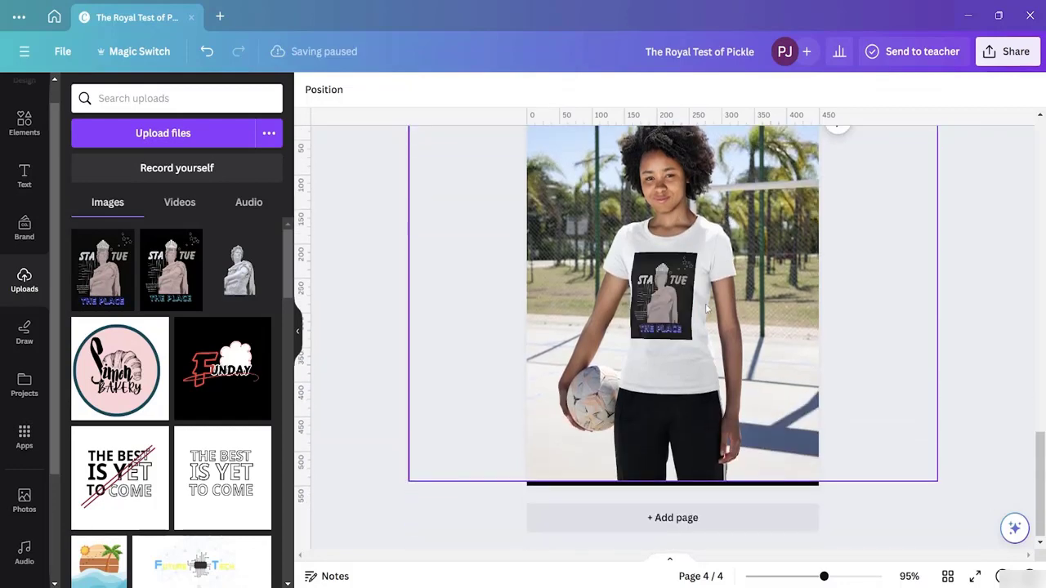
{"action": "scroll", "coordinate": [708, 280], "scroll_direction": "up", "scroll_amount": 2}
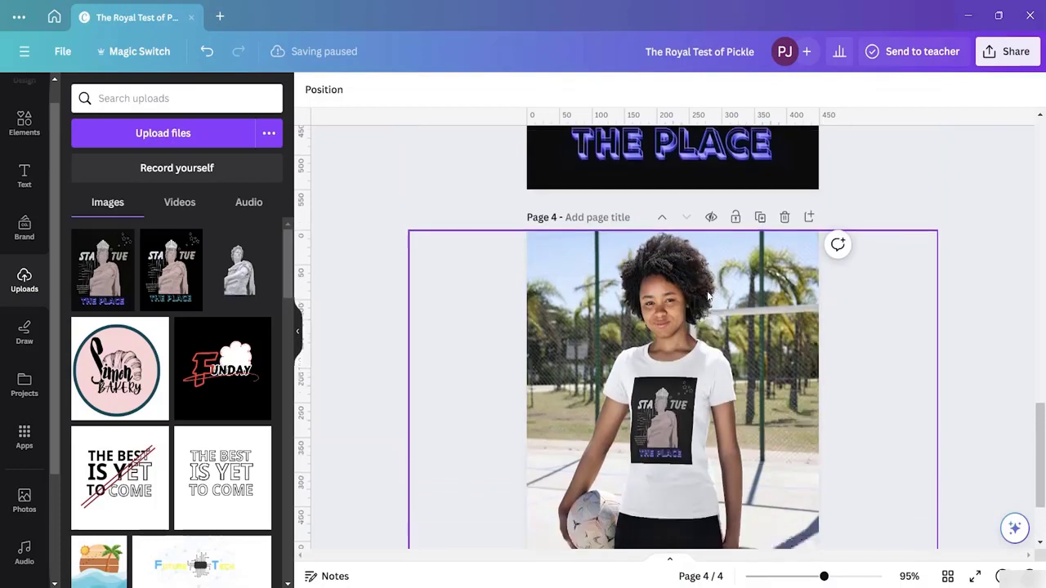
{"action": "scroll", "coordinate": [736, 263], "scroll_direction": "down", "scroll_amount": 2}
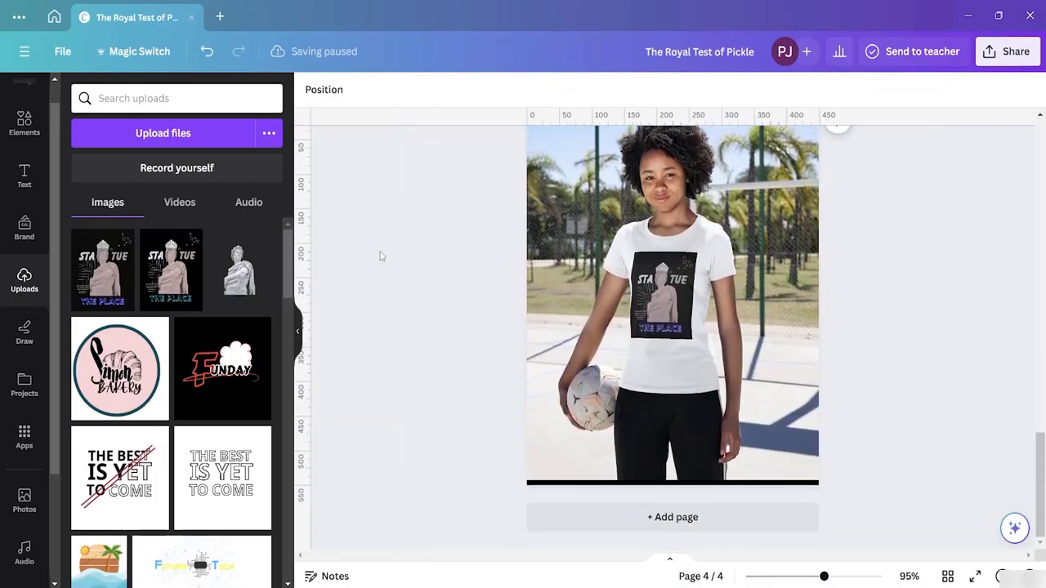
- Recolour the mockup's T-shirt black and apply the change on page 4
{"action": "left_click", "coordinate": [714, 256]}
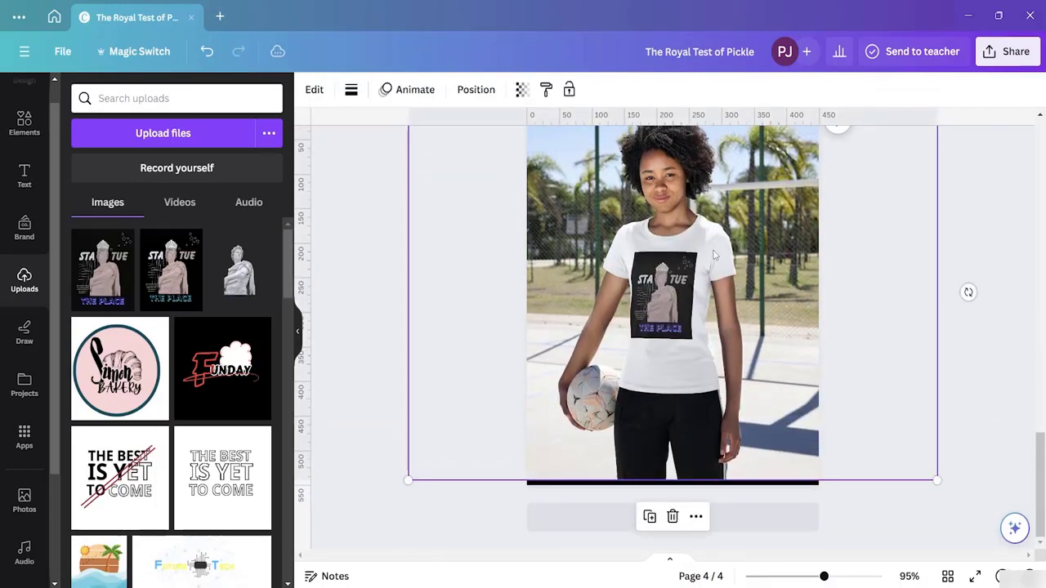
{"action": "left_click", "coordinate": [316, 91]}
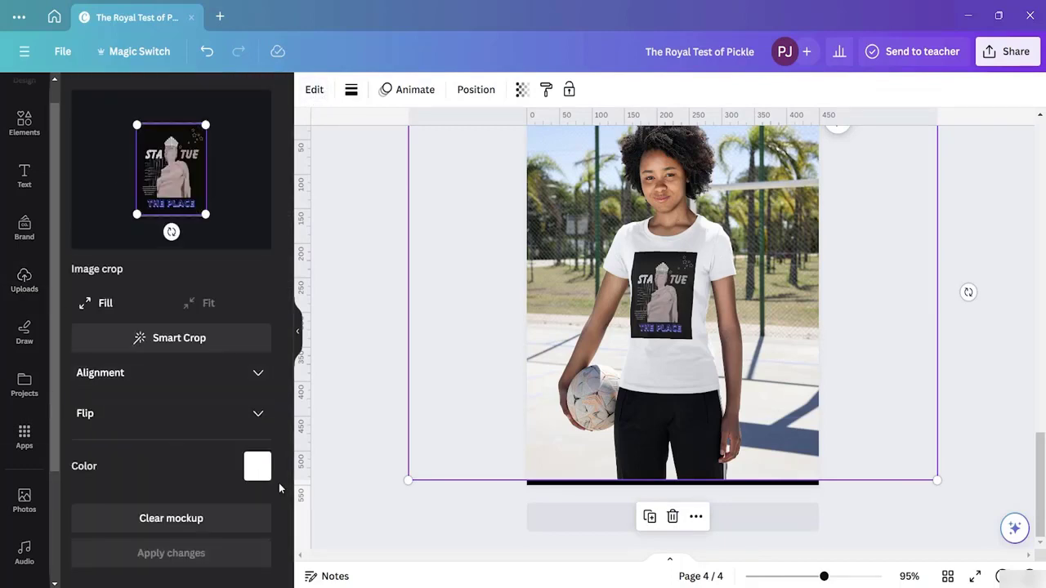
{"action": "left_click", "coordinate": [257, 469]}
{"action": "left_click", "coordinate": [105, 280]}
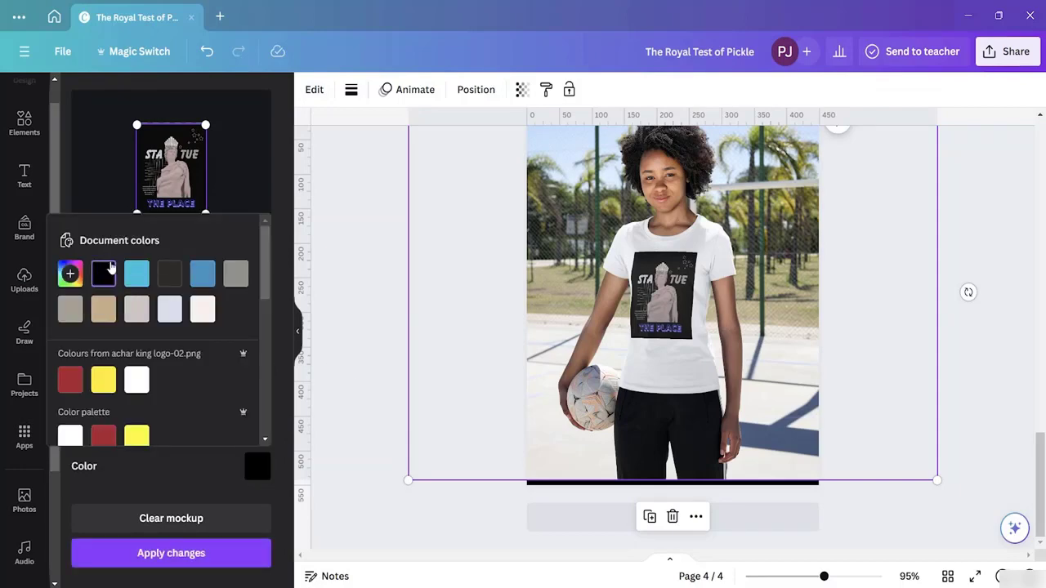
{"action": "left_click", "coordinate": [175, 556]}
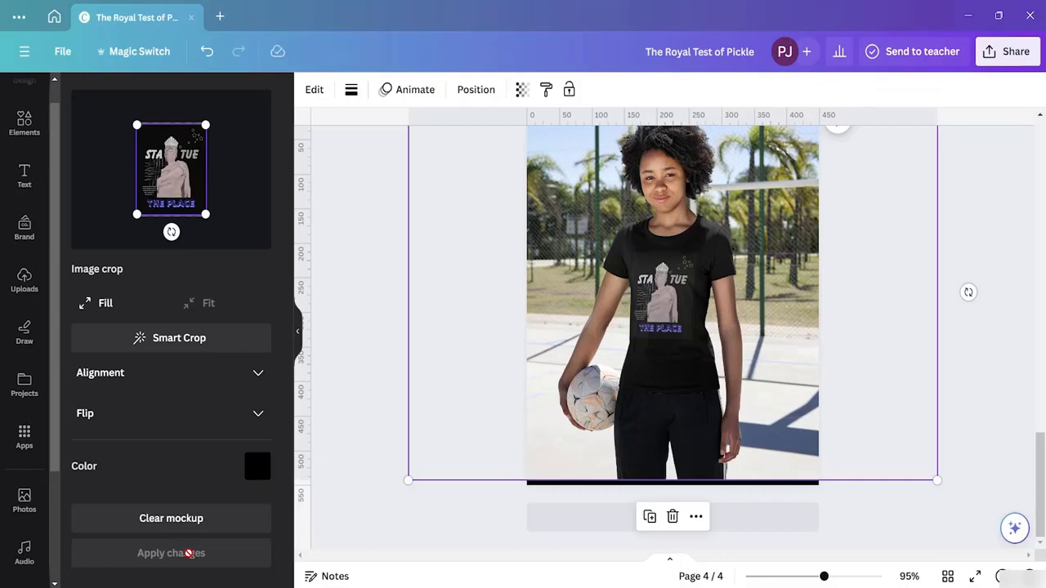
- Set up a PNG download of page 3 with a transparent background
{"action": "scroll", "coordinate": [953, 175], "scroll_direction": "up", "scroll_amount": 5}
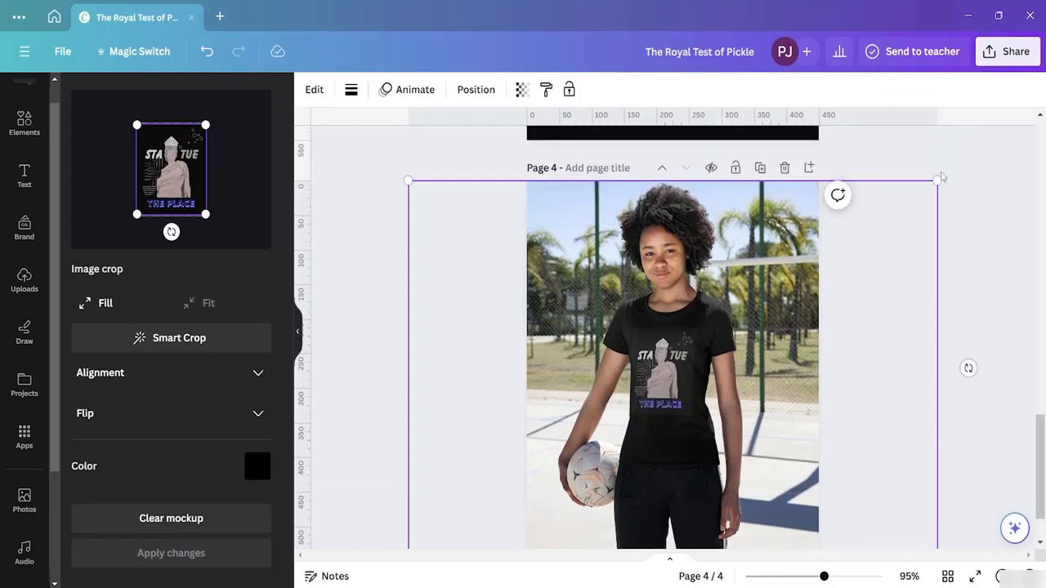
{"action": "left_click", "coordinate": [790, 220]}
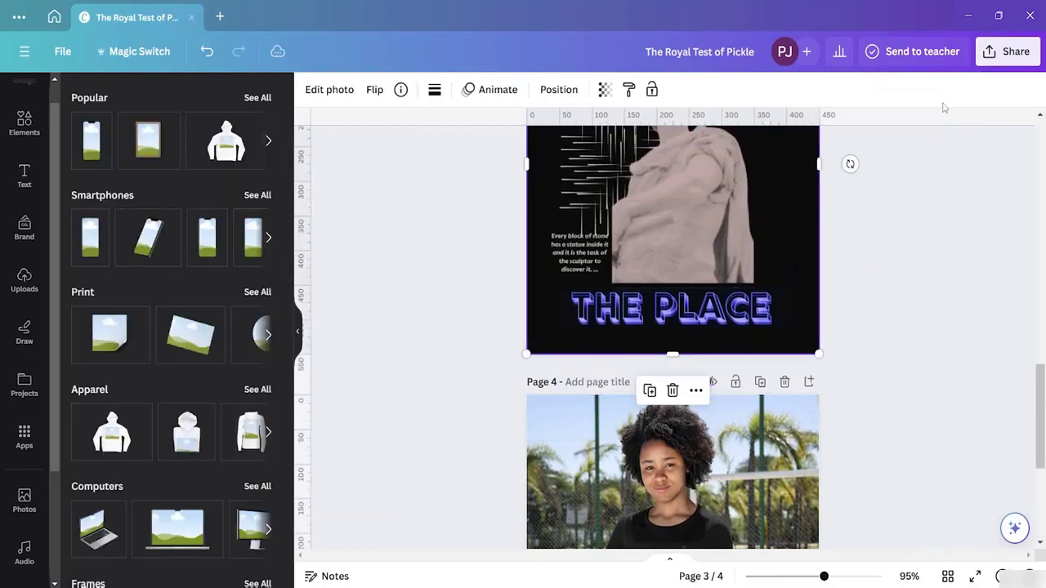
{"action": "left_click", "coordinate": [1011, 52]}
{"action": "left_click", "coordinate": [847, 415]}
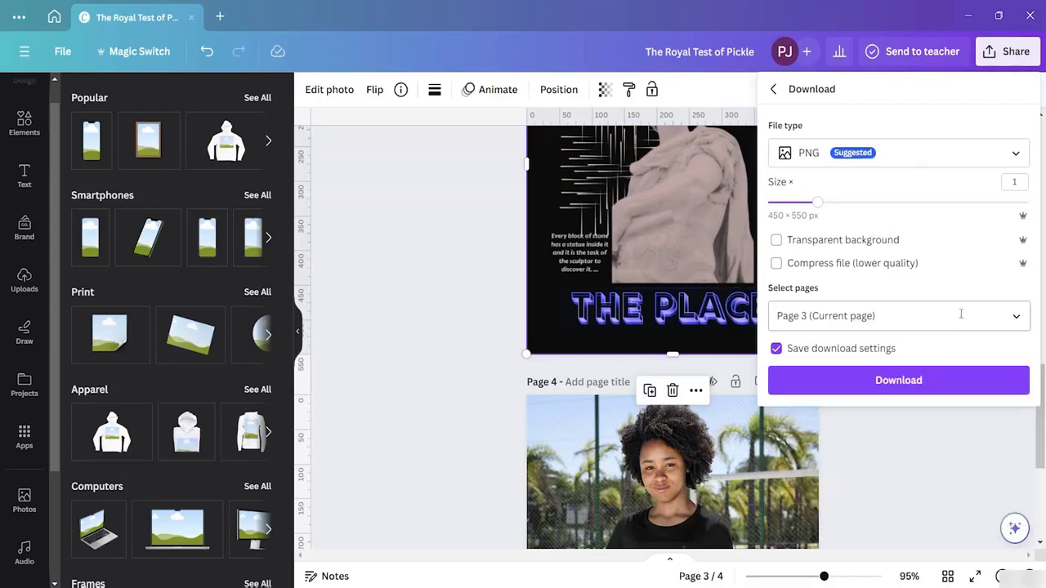
{"action": "left_click", "coordinate": [776, 239]}
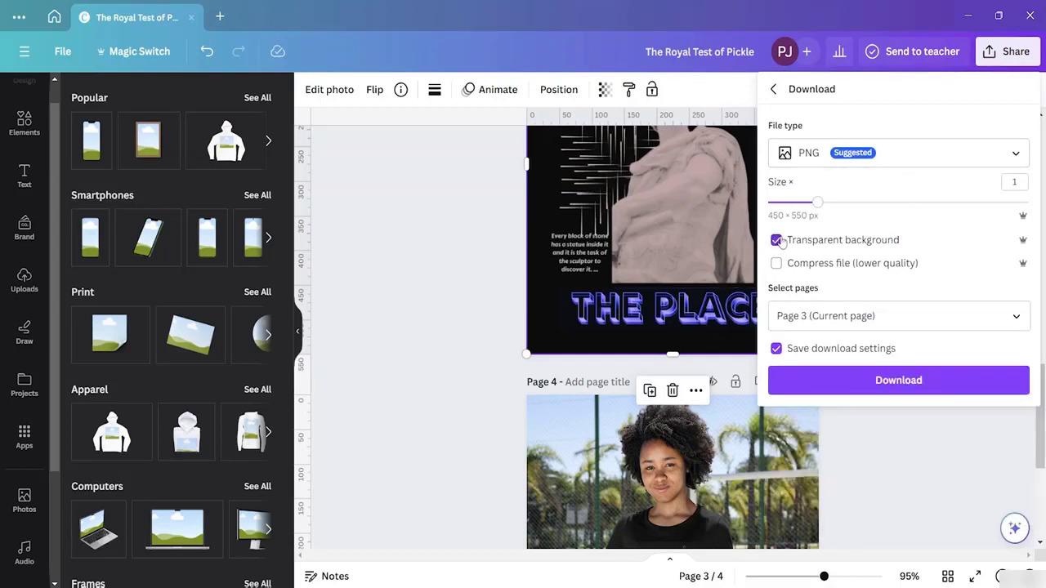
- Download page 3 and save it in the Downloads folder as Transparent Background
{"action": "left_click", "coordinate": [906, 382]}
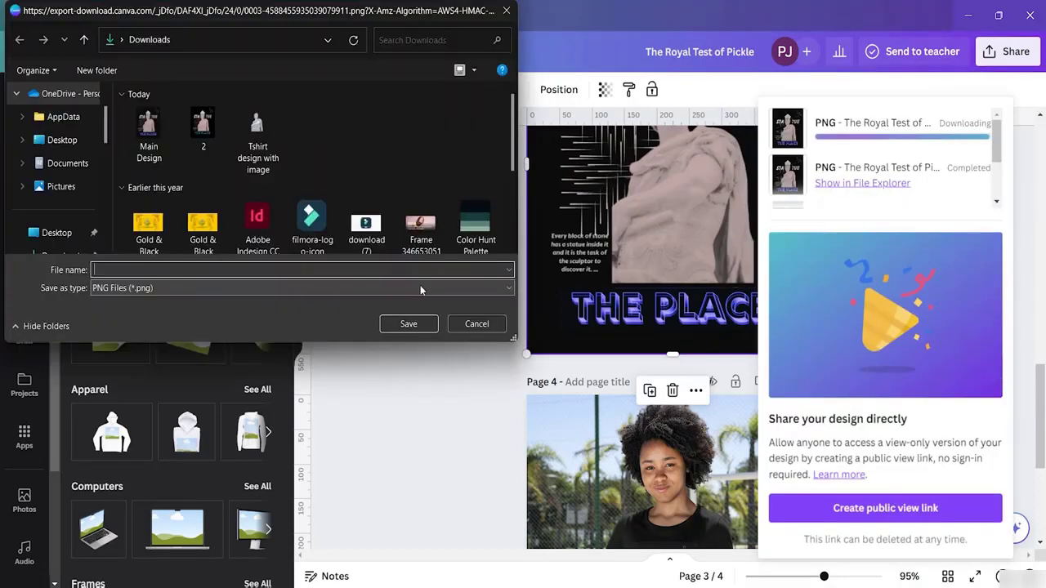
{"action": "type", "text": "Transparent Background"}
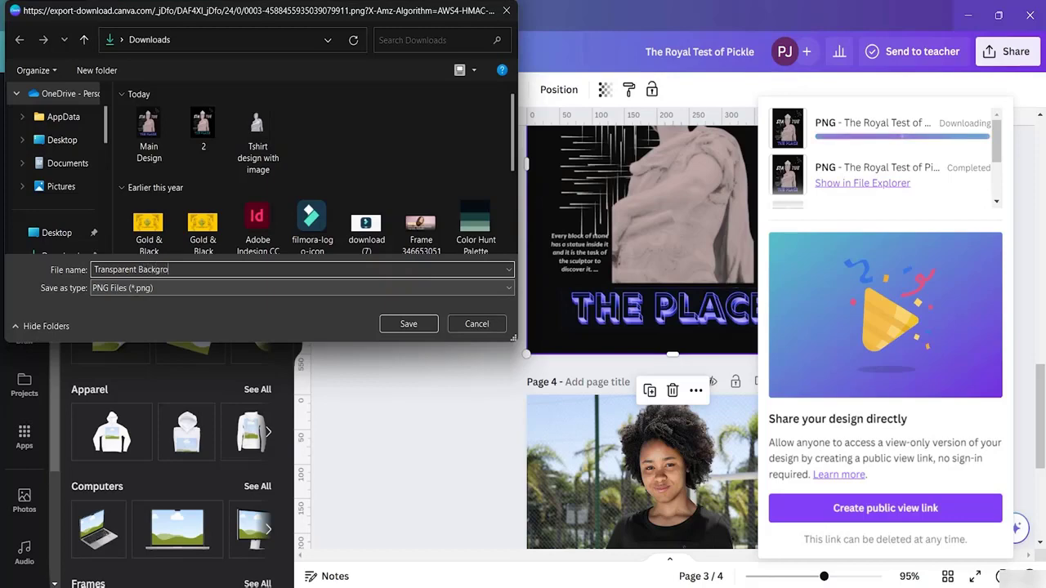
{"action": "left_click", "coordinate": [408, 324]}
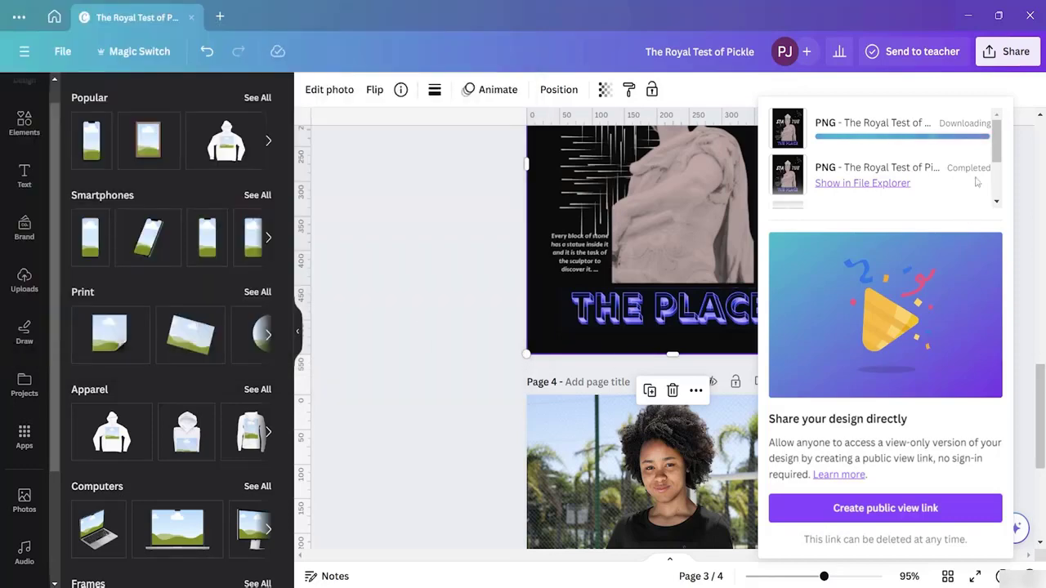
{"action": "left_click", "coordinate": [1025, 207]}
{"action": "scroll", "coordinate": [744, 428], "scroll_direction": "down", "scroll_amount": 3}
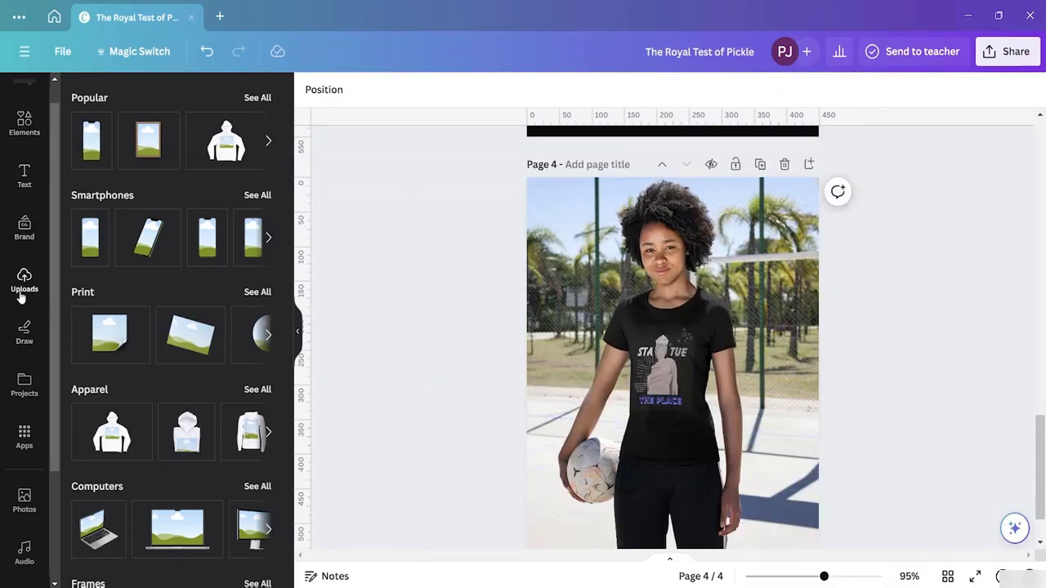
{"action": "left_click", "coordinate": [24, 282]}
{"action": "left_click", "coordinate": [204, 134]}
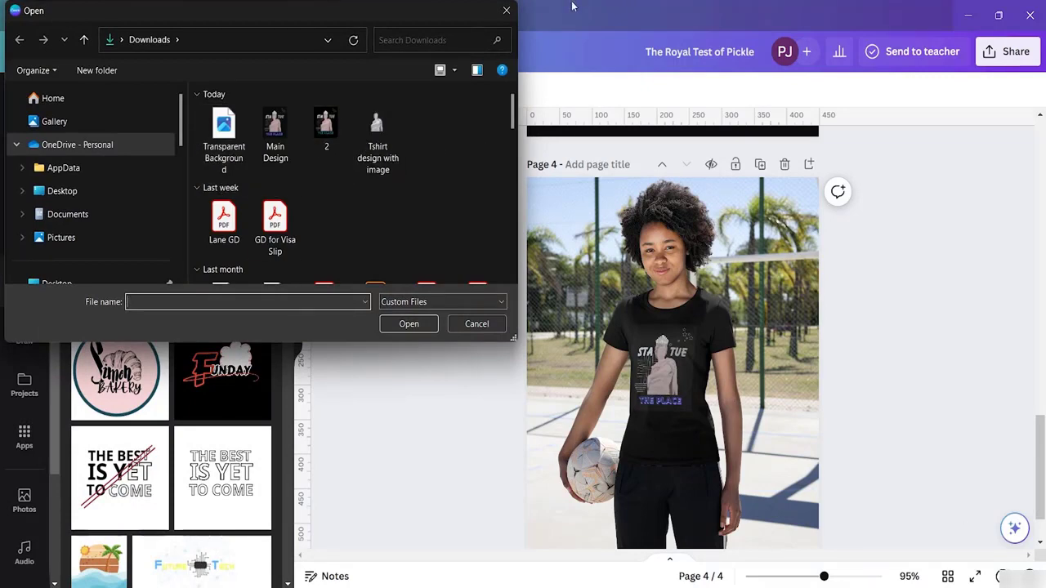
{"action": "left_click", "coordinate": [513, 17]}
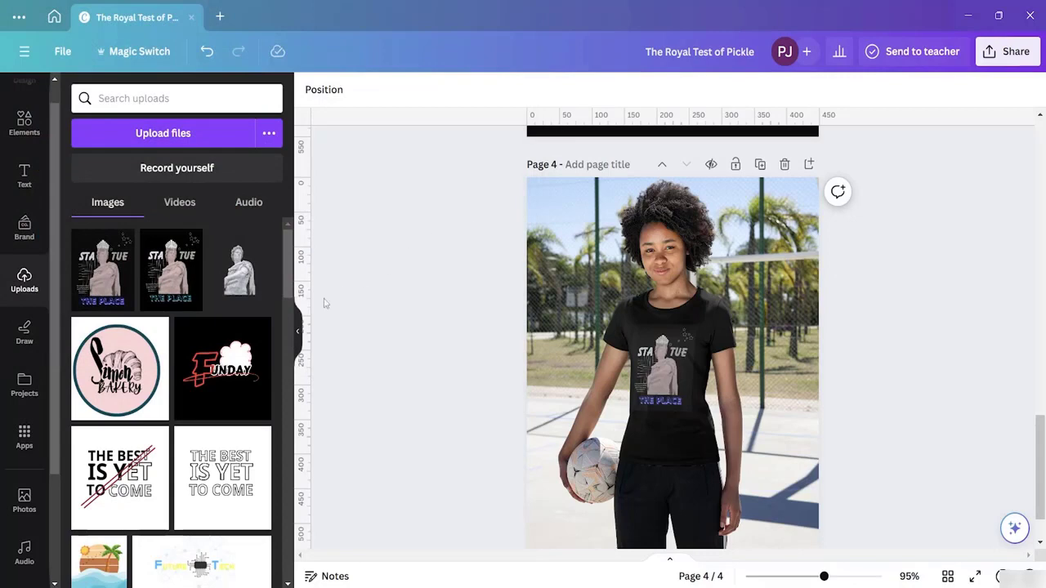
{"action": "left_click", "coordinate": [1007, 51]}
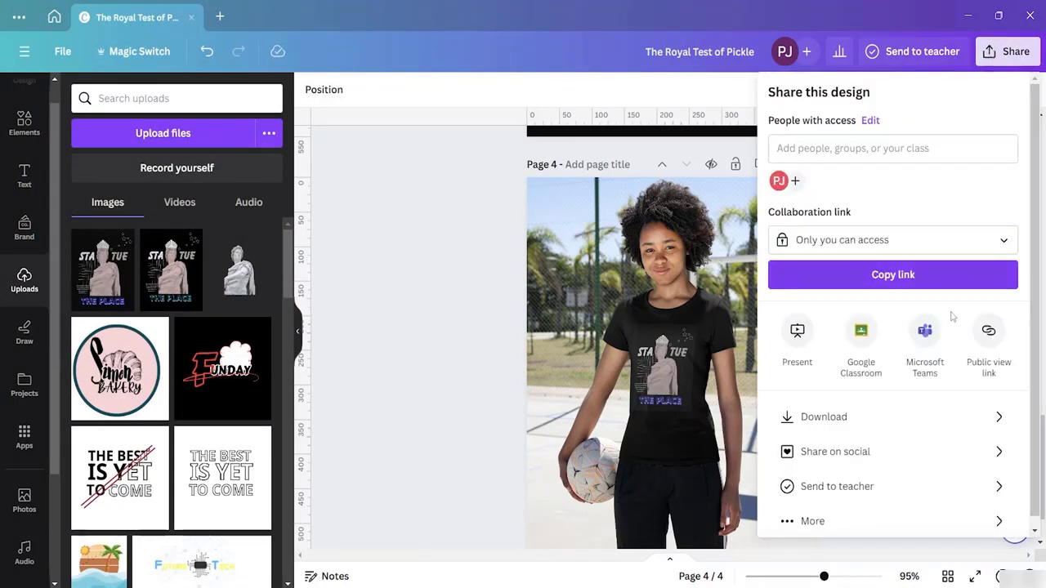
{"action": "scroll", "coordinate": [932, 430], "scroll_direction": "down", "scroll_amount": 1}
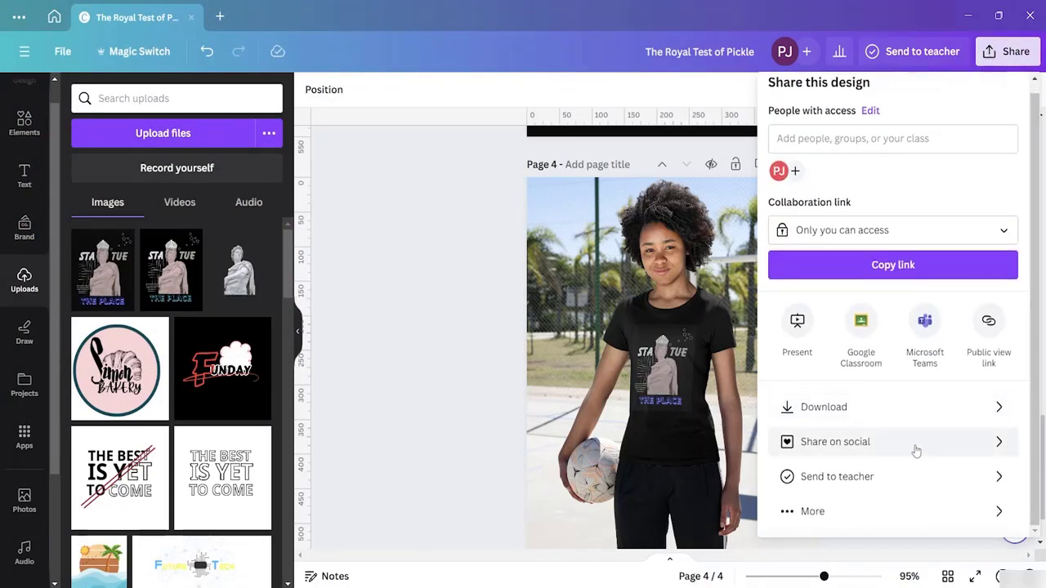
{"action": "left_click", "coordinate": [491, 143]}
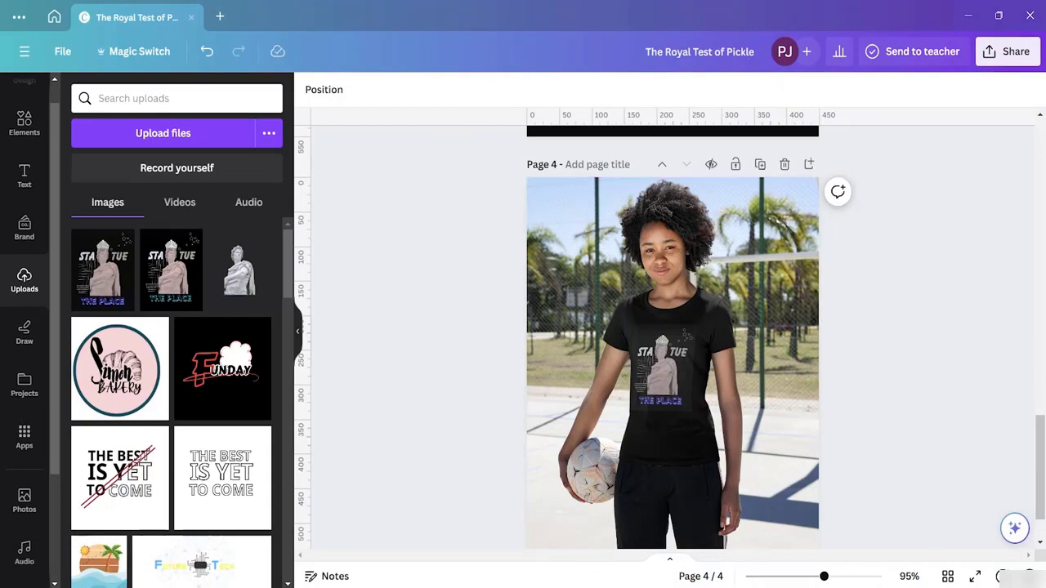
- View the Transparent Background image from the Downloads folder in File Explorer, and close the image viewer
{"action": "key", "text": "super+e"}
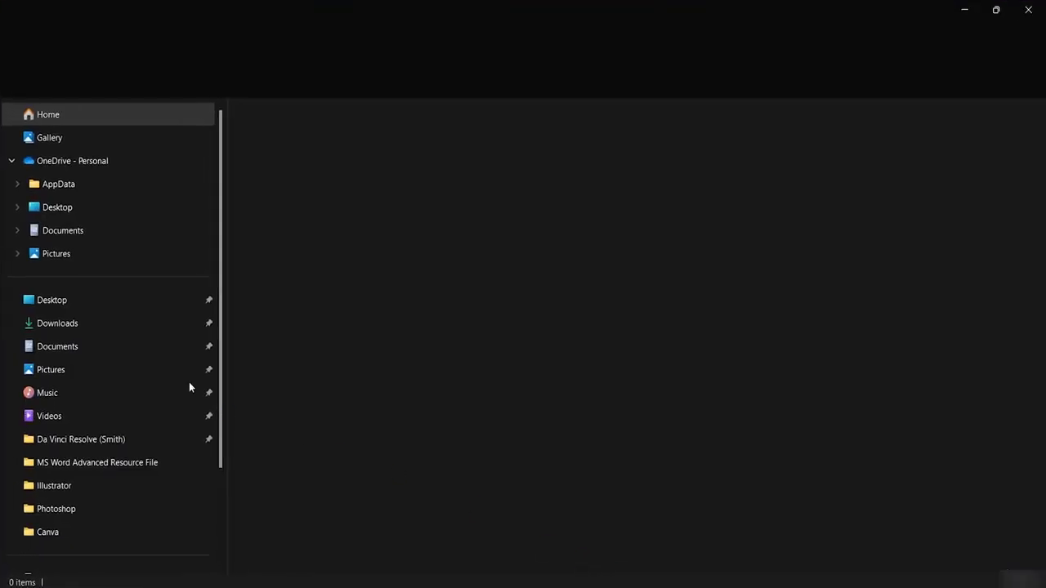
{"action": "left_click", "coordinate": [98, 323]}
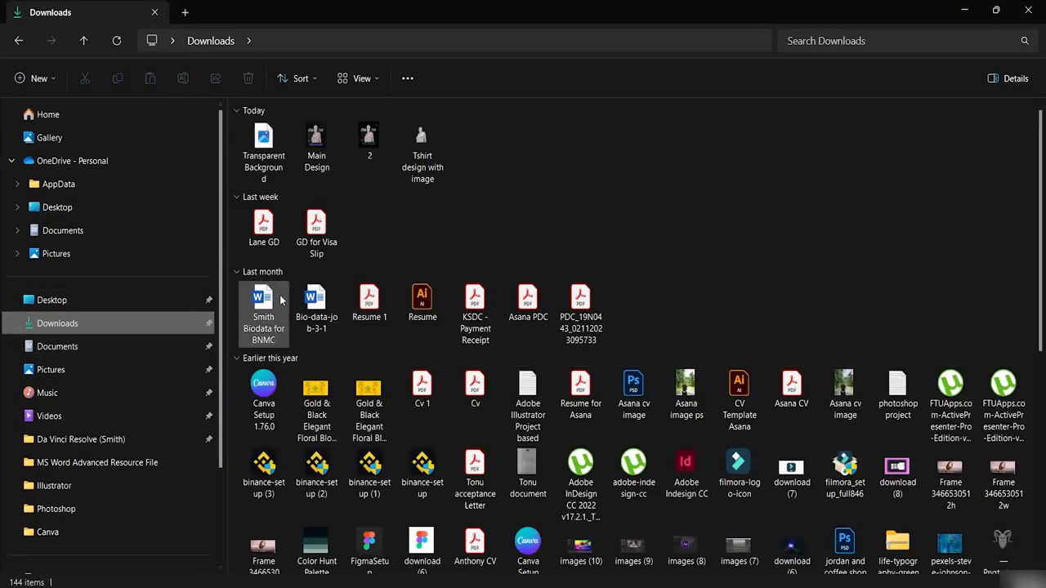
{"action": "double_click", "coordinate": [259, 156]}
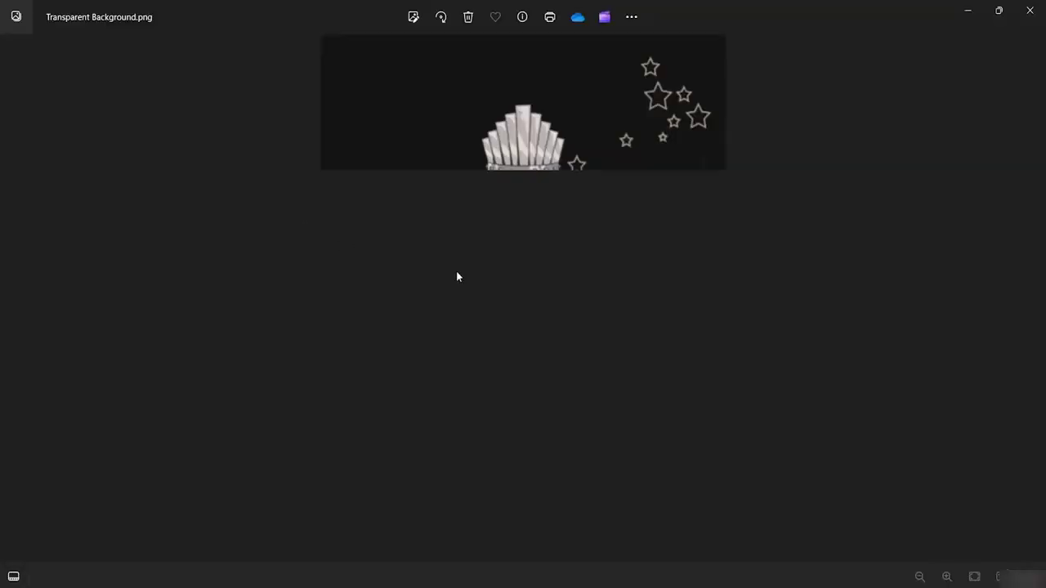
{"action": "left_click", "coordinate": [1032, 10]}
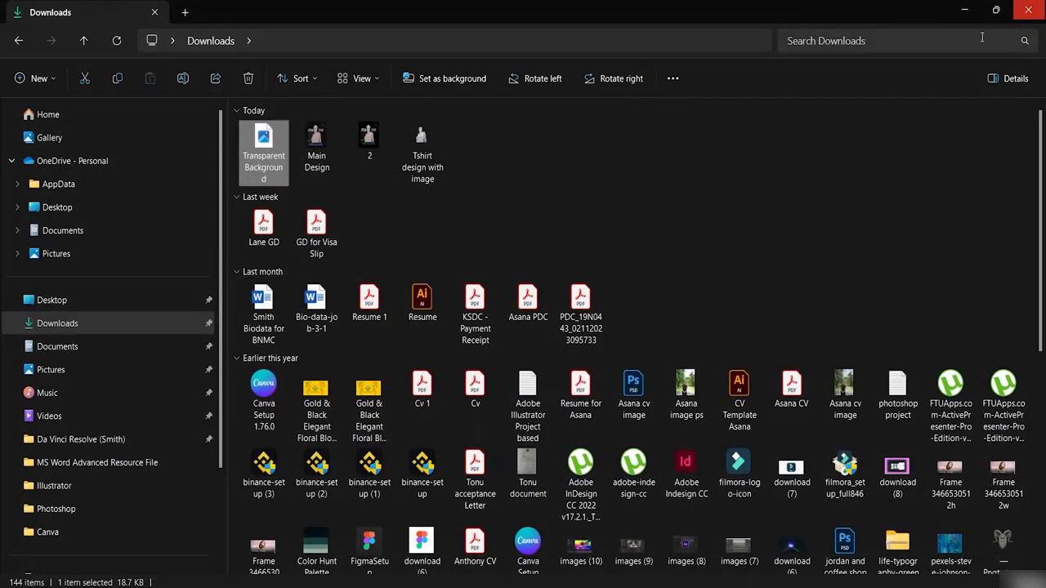
- Try to delete the Transparent Background file from the Downloads folder, and return to the Canva design
{"action": "right_click", "coordinate": [264, 179]}
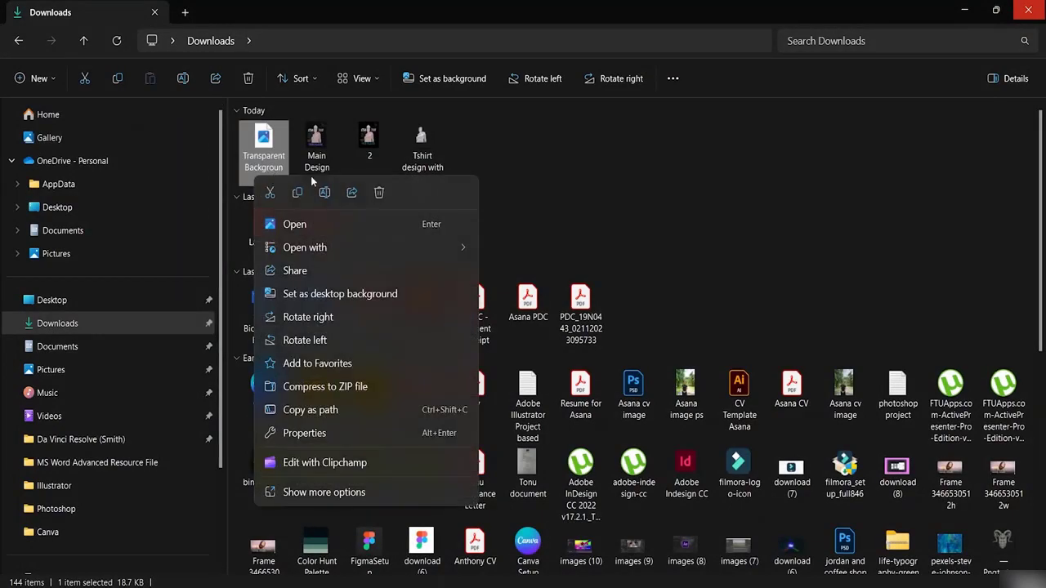
{"action": "left_click", "coordinate": [379, 191]}
{"action": "left_click", "coordinate": [334, 263]}
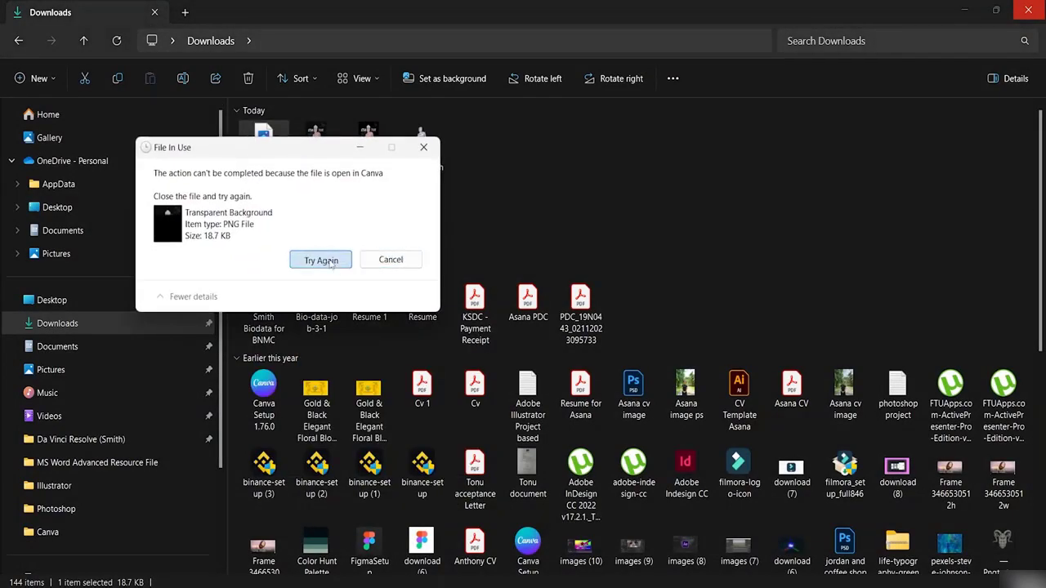
{"action": "left_click", "coordinate": [1028, 9]}
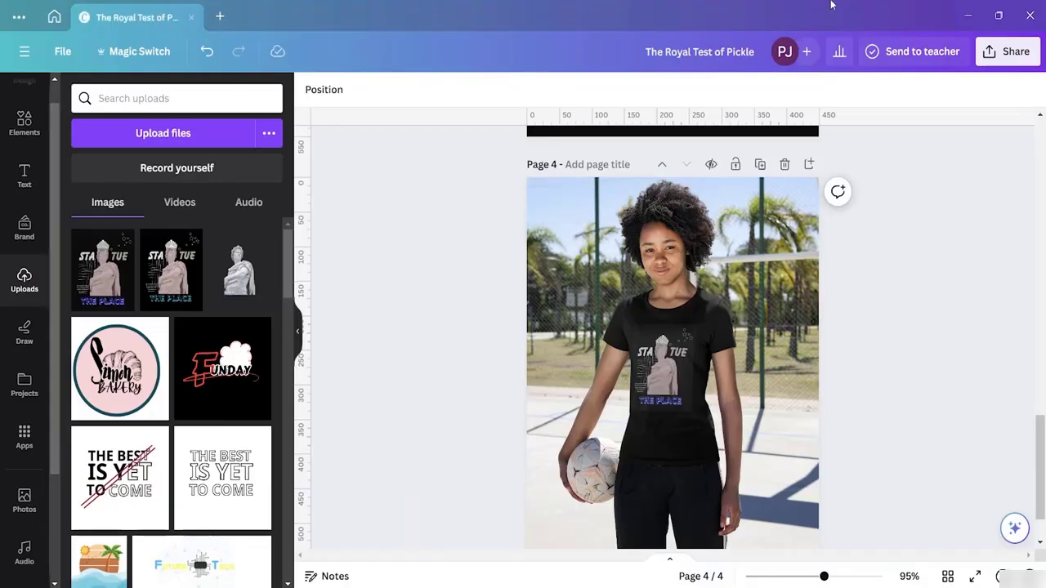
{"action": "left_click", "coordinate": [989, 53]}
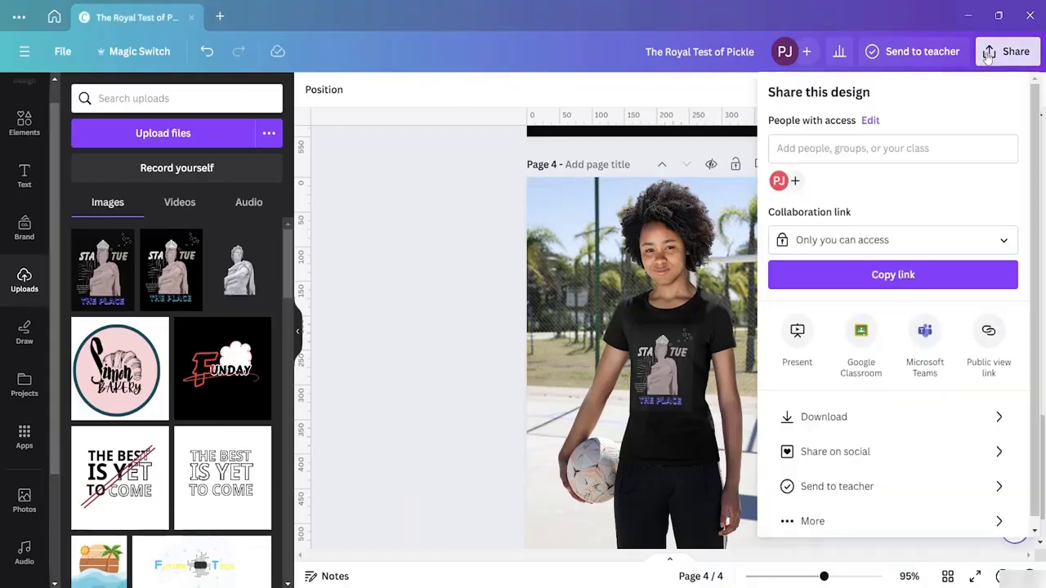
{"action": "left_click", "coordinate": [836, 420]}
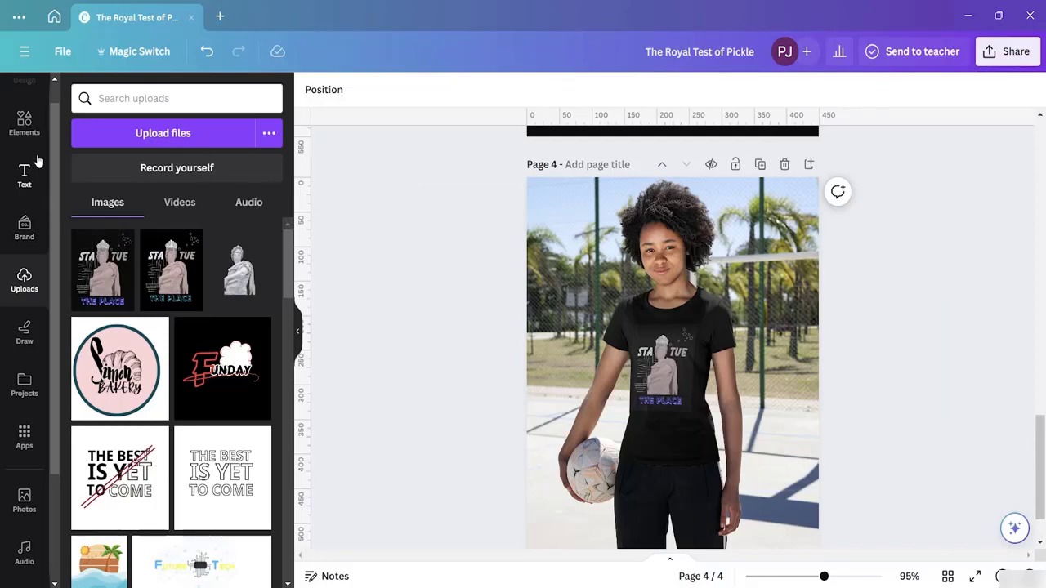
{"action": "scroll", "coordinate": [17, 137], "scroll_direction": "up", "scroll_amount": 1}
{"action": "scroll", "coordinate": [27, 269], "scroll_direction": "down", "scroll_amount": 2}
{"action": "scroll", "coordinate": [163, 319], "scroll_direction": "down", "scroll_amount": 3}
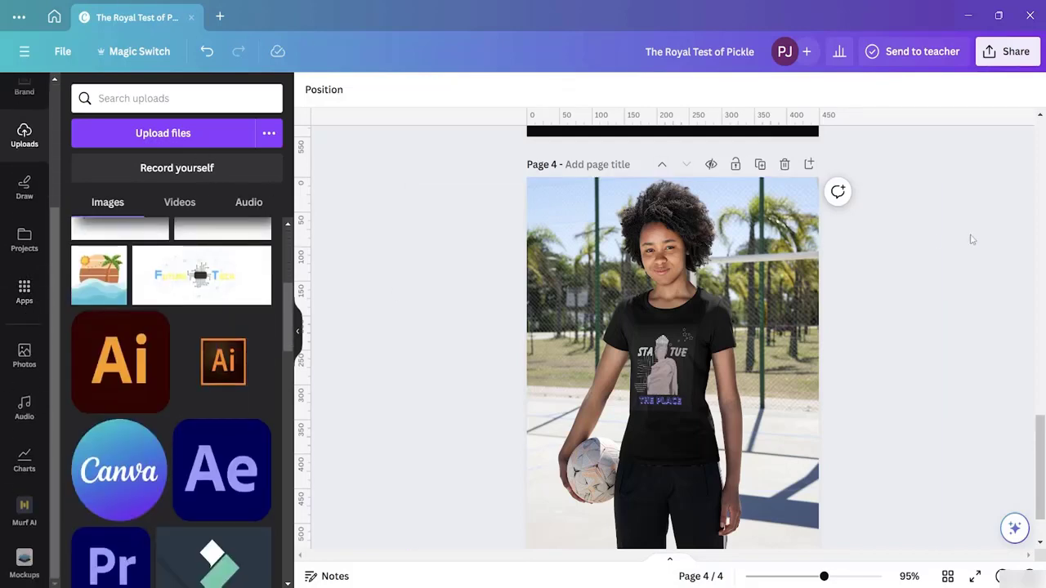
- Add a new blank page after the T-shirt mockup on page 4
{"action": "scroll", "coordinate": [973, 240], "scroll_direction": "down", "scroll_amount": 3}
{"action": "left_click", "coordinate": [762, 511]}
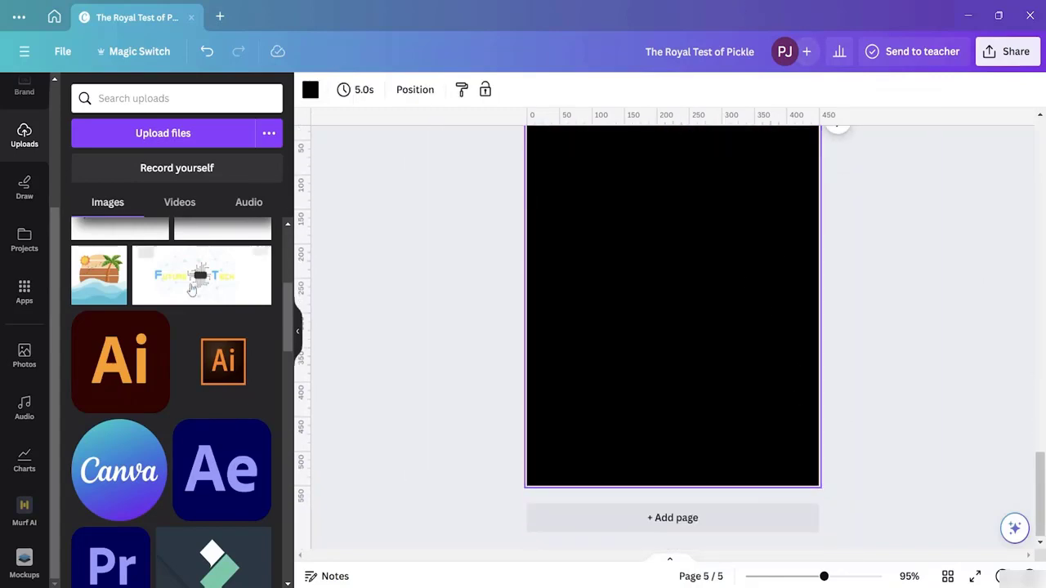
{"action": "scroll", "coordinate": [30, 126], "scroll_direction": "up", "scroll_amount": 2}
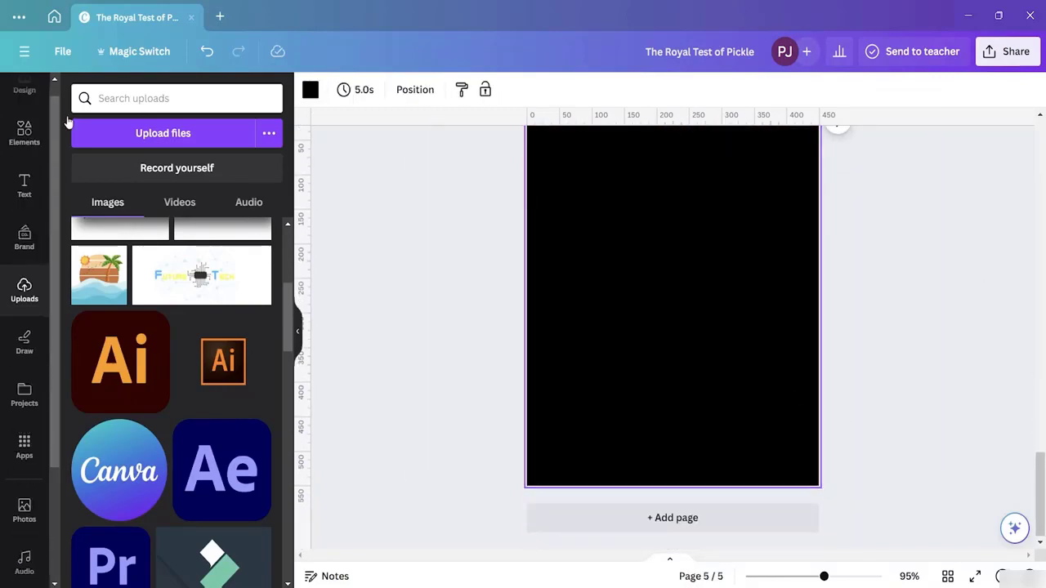
- Insert the apparel mockup of a man in a white T-shirt against a smoky grey backdrop on page 5
{"action": "scroll", "coordinate": [21, 319], "scroll_direction": "down", "scroll_amount": 3}
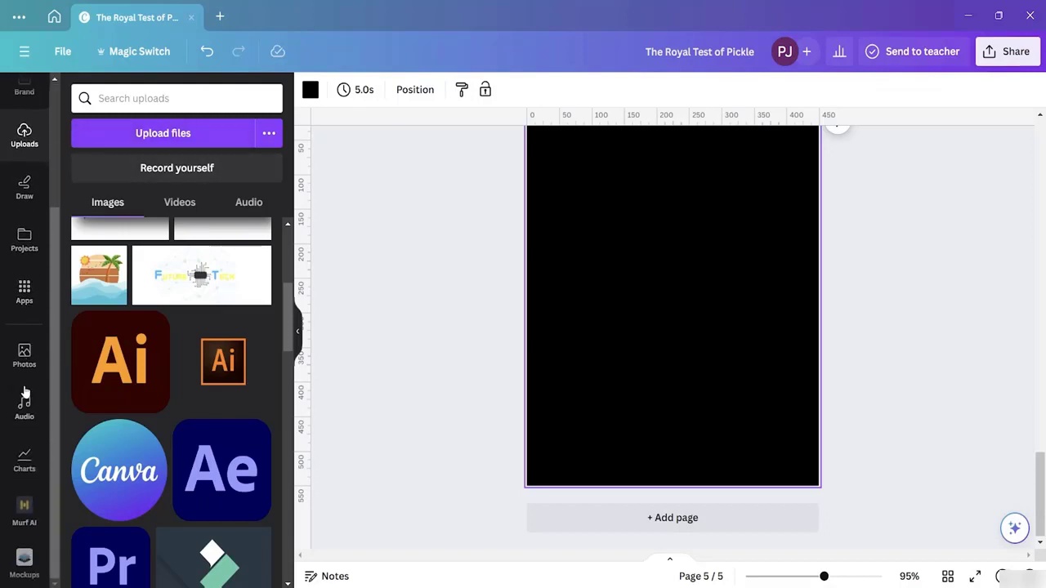
{"action": "left_click", "coordinate": [24, 560]}
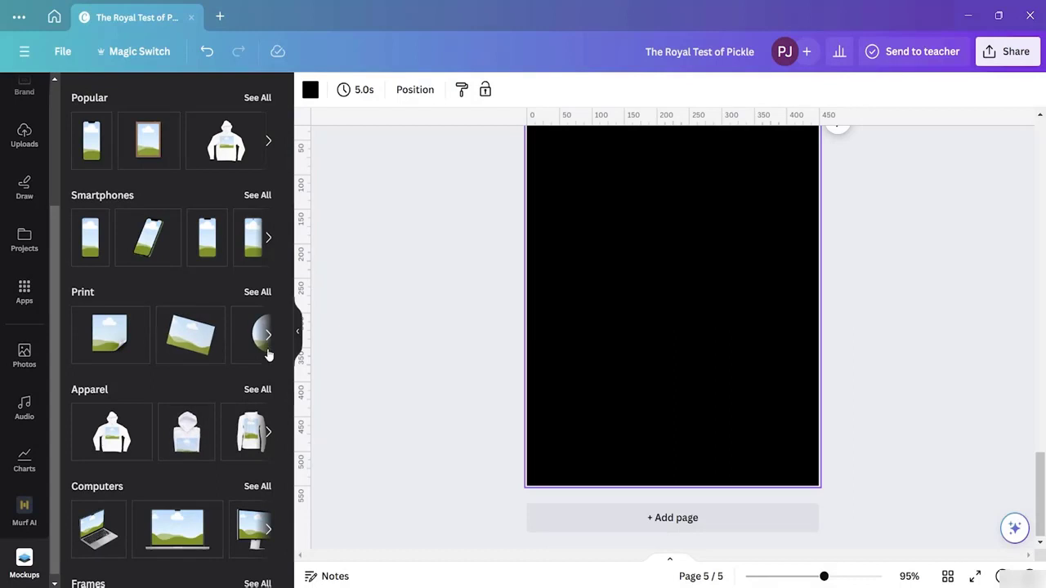
{"action": "left_click", "coordinate": [258, 389]}
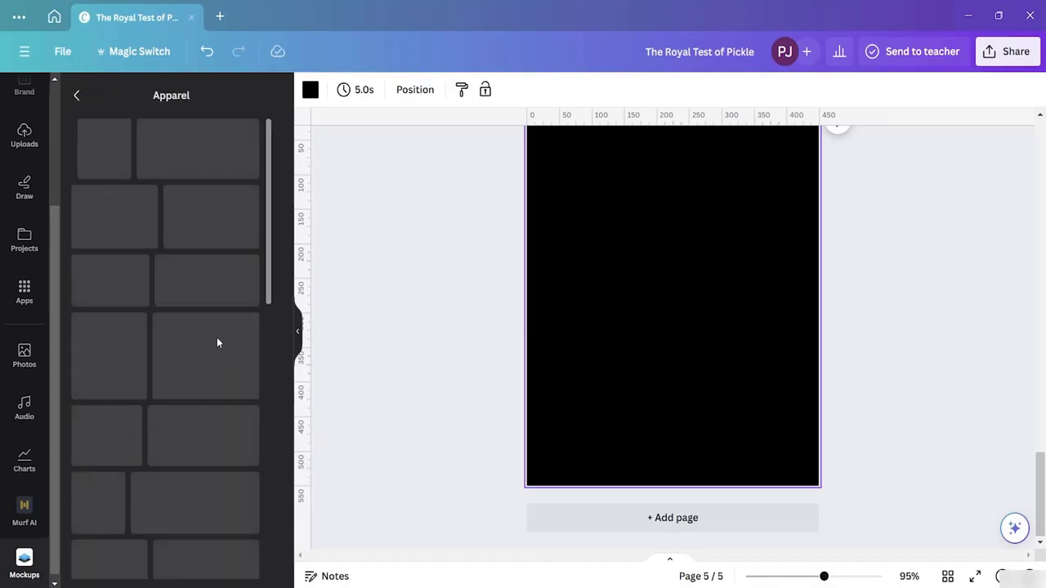
{"action": "scroll", "coordinate": [215, 310], "scroll_direction": "down", "scroll_amount": 2}
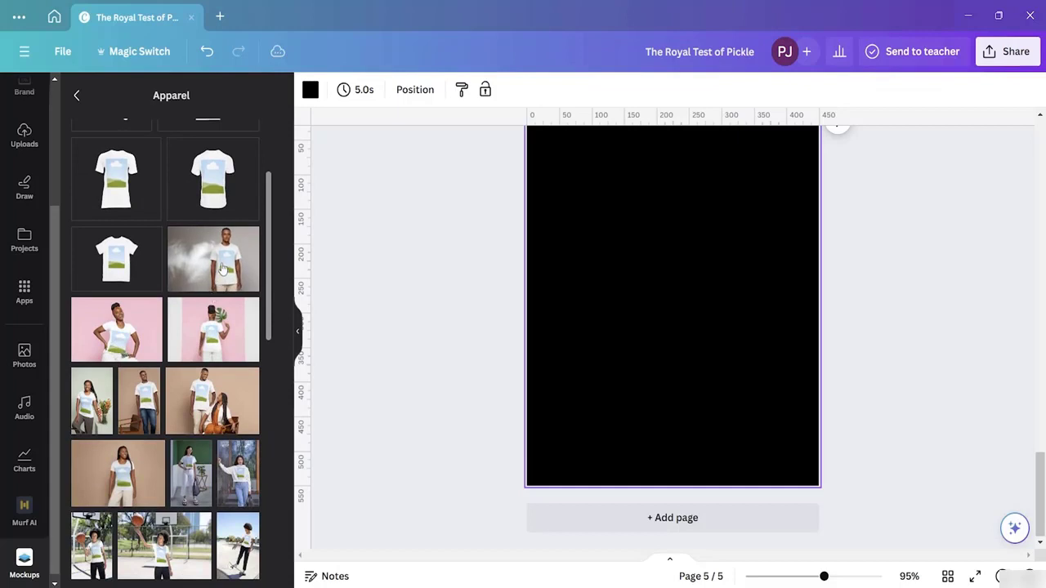
{"action": "left_click", "coordinate": [222, 269]}
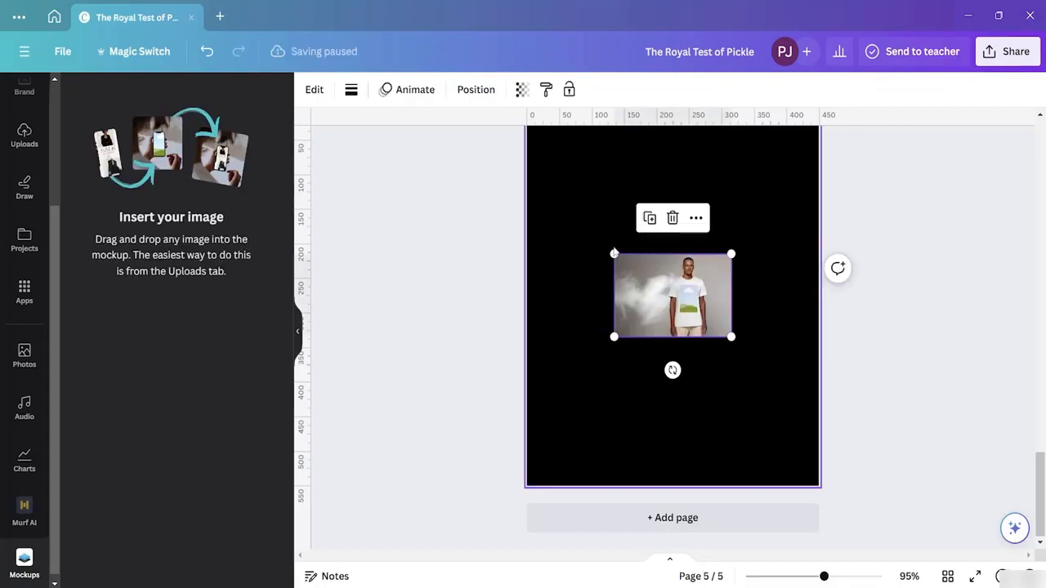
- Enlarge the T-shirt mockup to cover all of page 5 and position it with the man near the page's centre
{"action": "left_click_drag", "start_coordinate": [615, 253], "coordinate": [507, 117]}
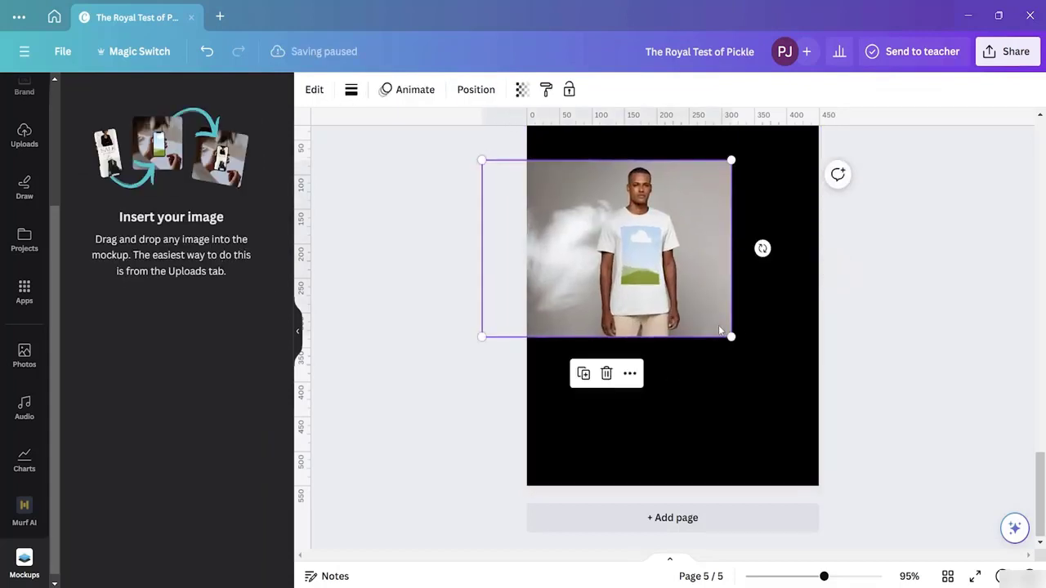
{"action": "left_click_drag", "start_coordinate": [731, 336], "coordinate": [909, 462]}
{"action": "left_click_drag", "start_coordinate": [732, 297], "coordinate": [657, 300]}
{"action": "left_click_drag", "start_coordinate": [835, 464], "coordinate": [910, 516]}
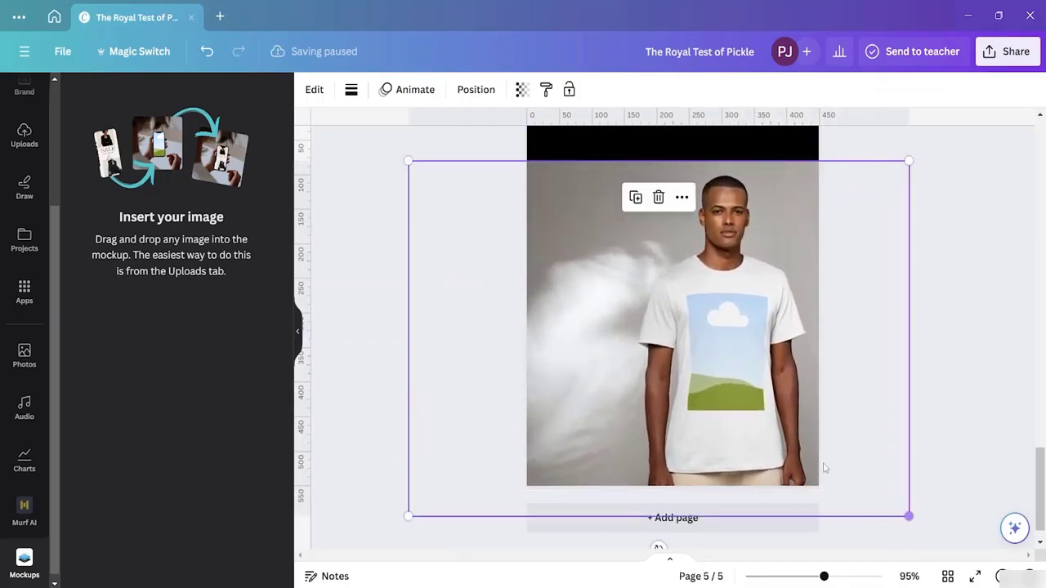
{"action": "left_click_drag", "start_coordinate": [721, 262], "coordinate": [675, 231]}
{"action": "left_click", "coordinate": [674, 247]}
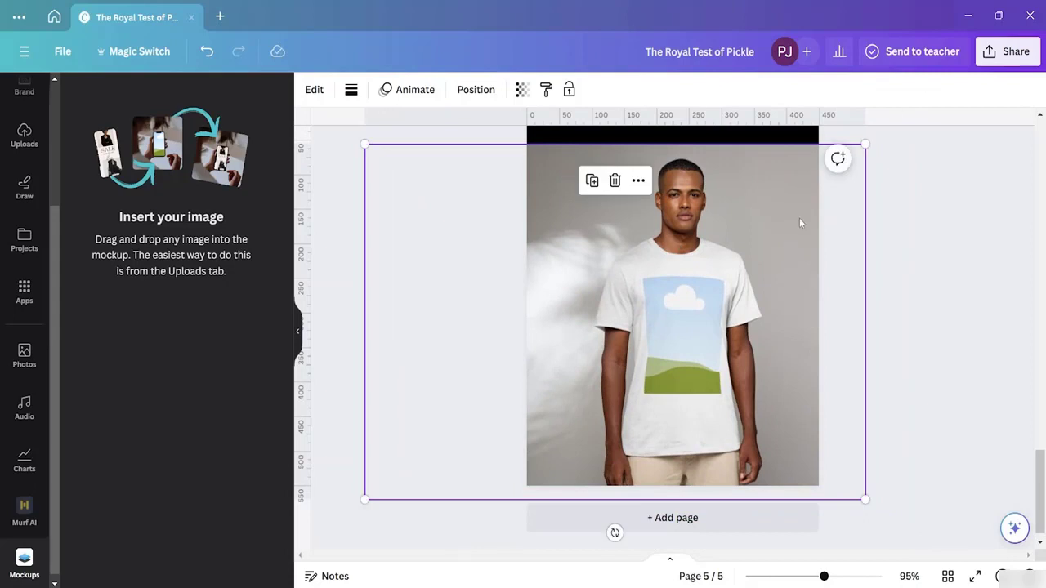
{"action": "scroll", "coordinate": [801, 219], "scroll_direction": "up", "scroll_amount": 3}
{"action": "left_click_drag", "start_coordinate": [867, 361], "coordinate": [926, 267]}
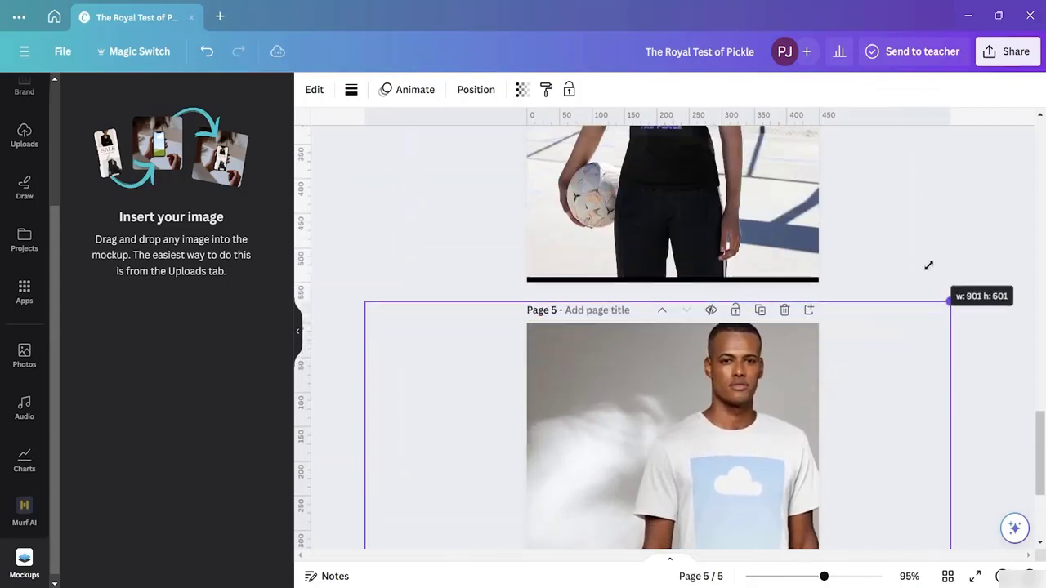
{"action": "left_click_drag", "start_coordinate": [727, 403], "coordinate": [687, 414]}
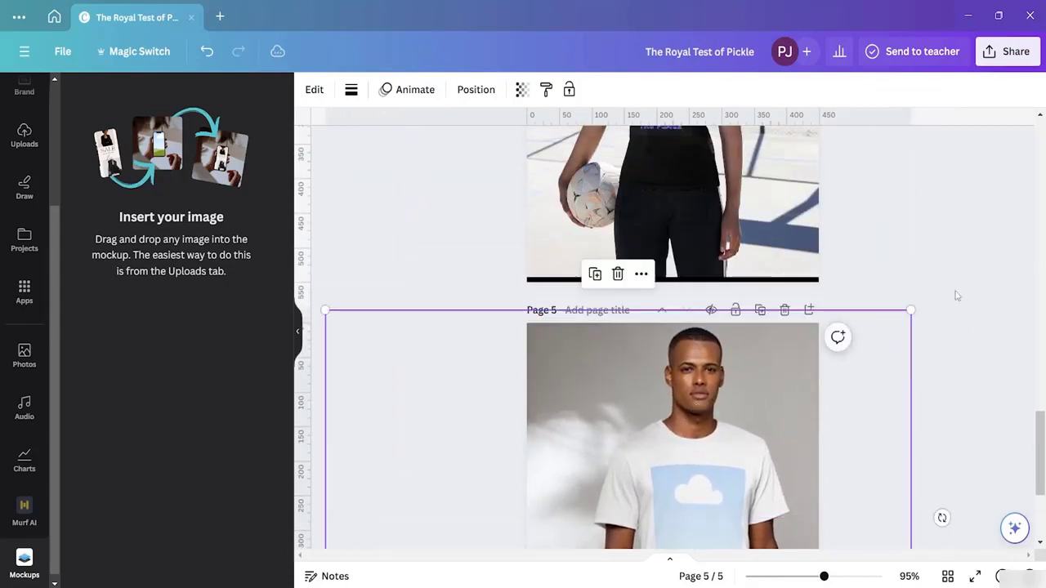
{"action": "scroll", "coordinate": [887, 288], "scroll_direction": "down", "scroll_amount": 5}
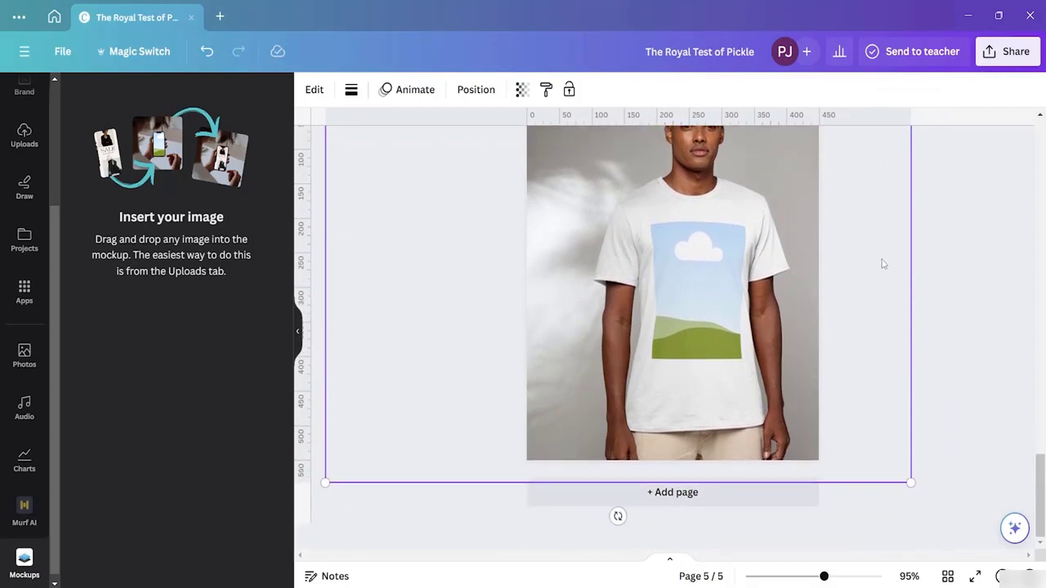
{"action": "scroll", "coordinate": [882, 261], "scroll_direction": "up", "scroll_amount": 2}
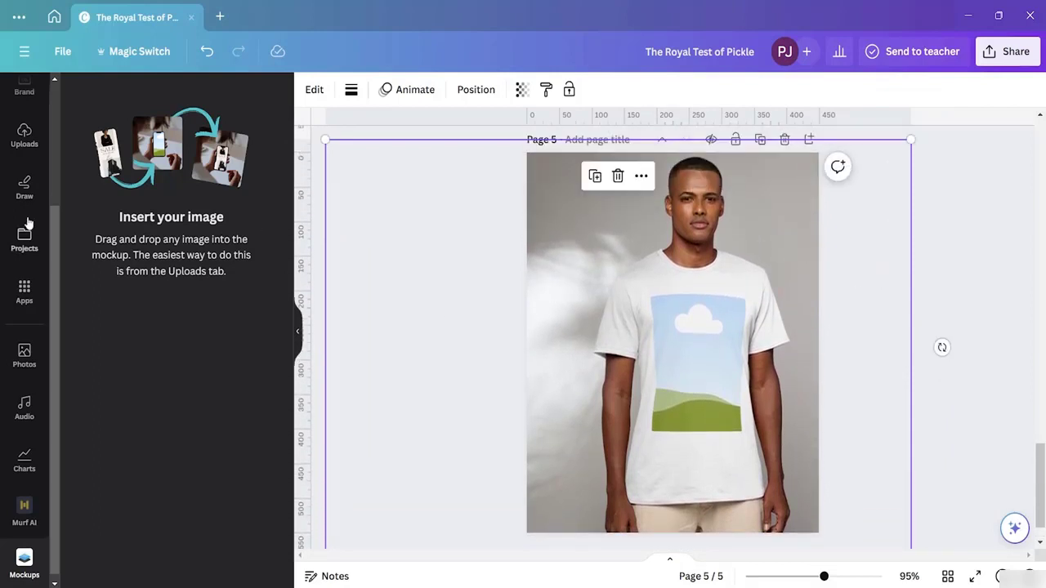
- Upload the Transparent image from the Downloads folder
{"action": "scroll", "coordinate": [29, 245], "scroll_direction": "up", "scroll_amount": 3}
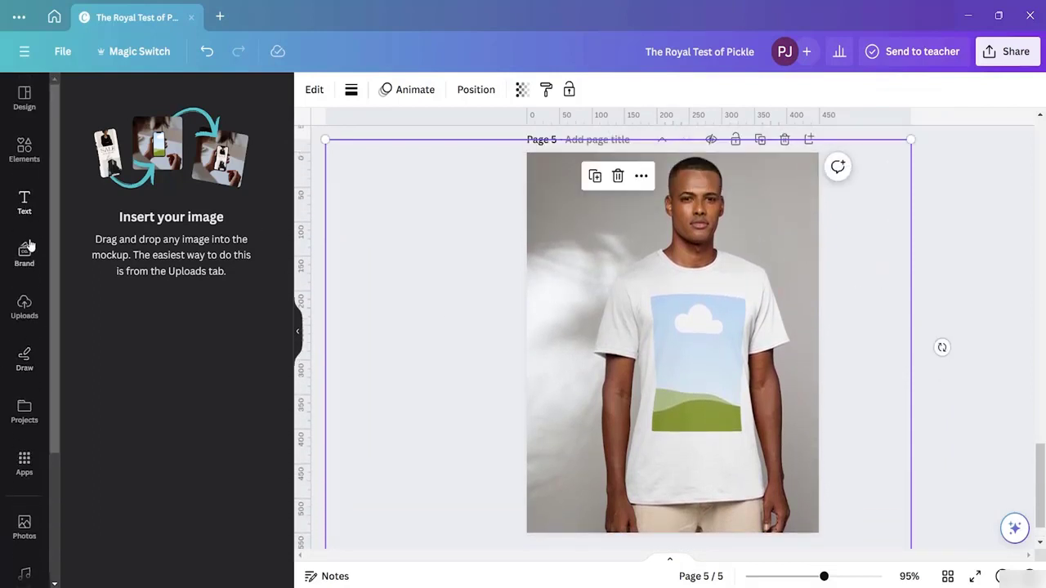
{"action": "left_click", "coordinate": [25, 305]}
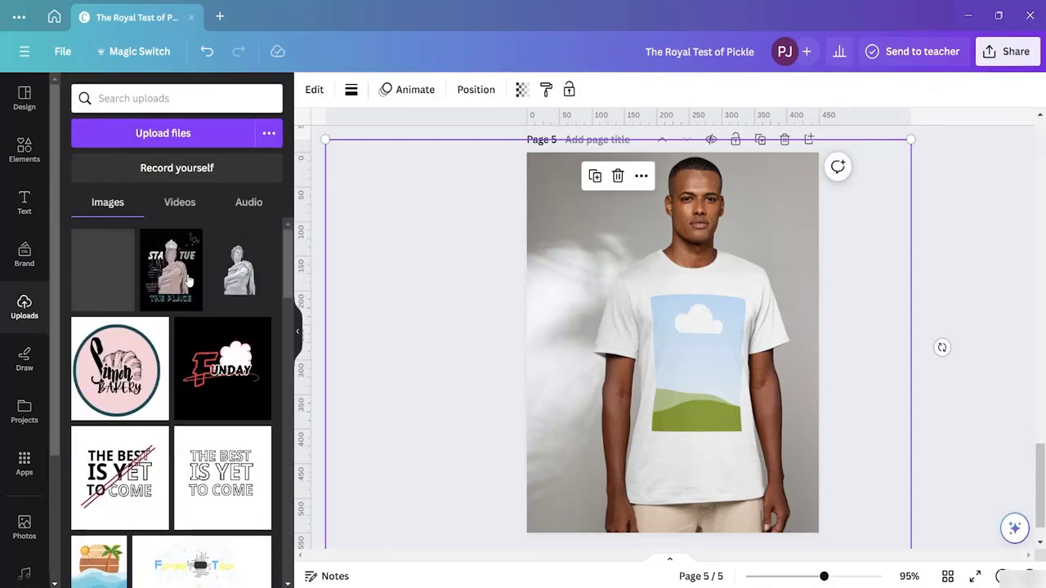
{"action": "left_click", "coordinate": [163, 134]}
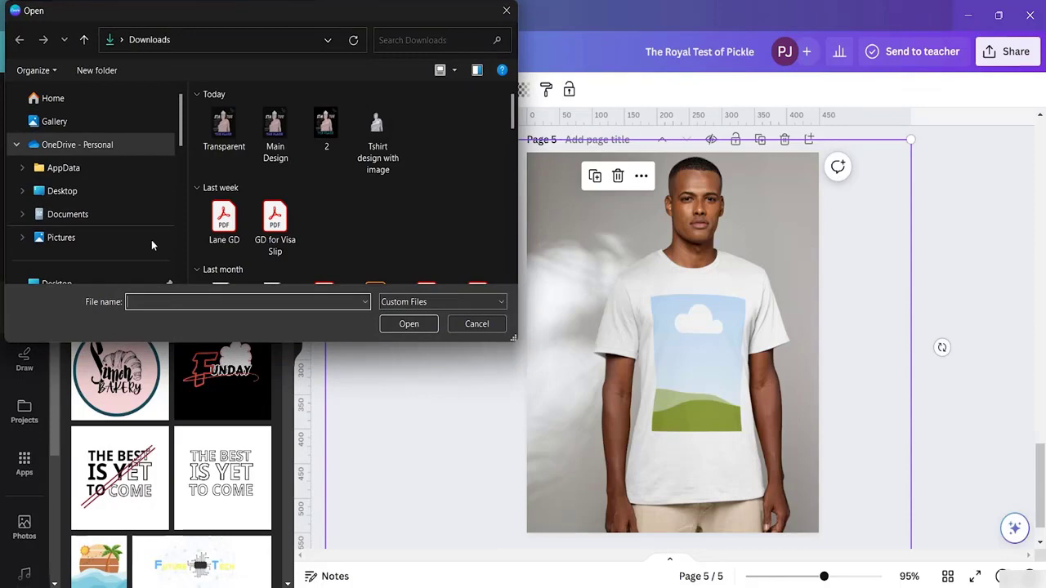
{"action": "left_click", "coordinate": [224, 130]}
{"action": "left_click", "coordinate": [408, 324]}
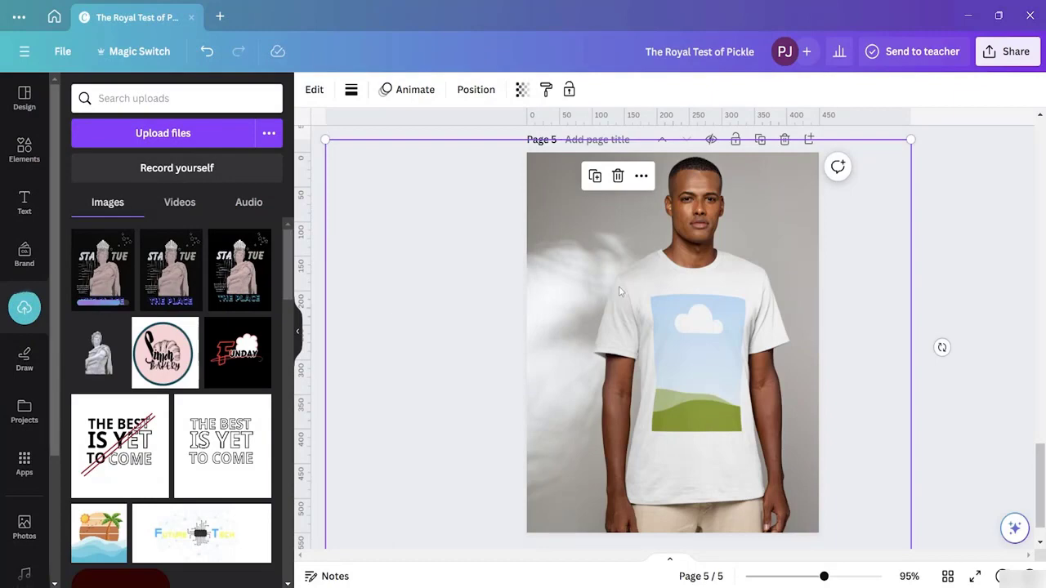
{"action": "left_click", "coordinate": [314, 90]}
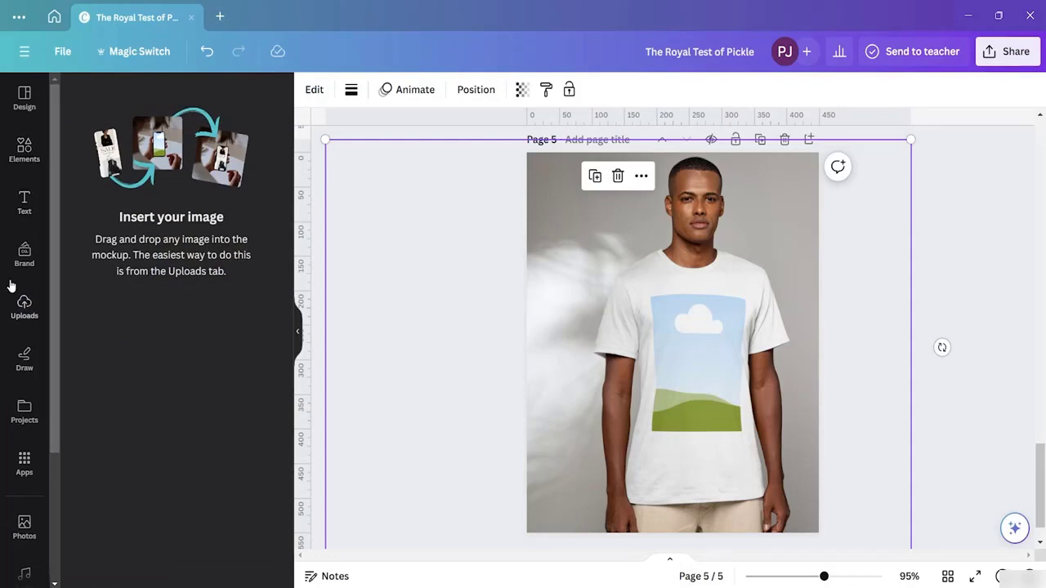
{"action": "left_click", "coordinate": [24, 309]}
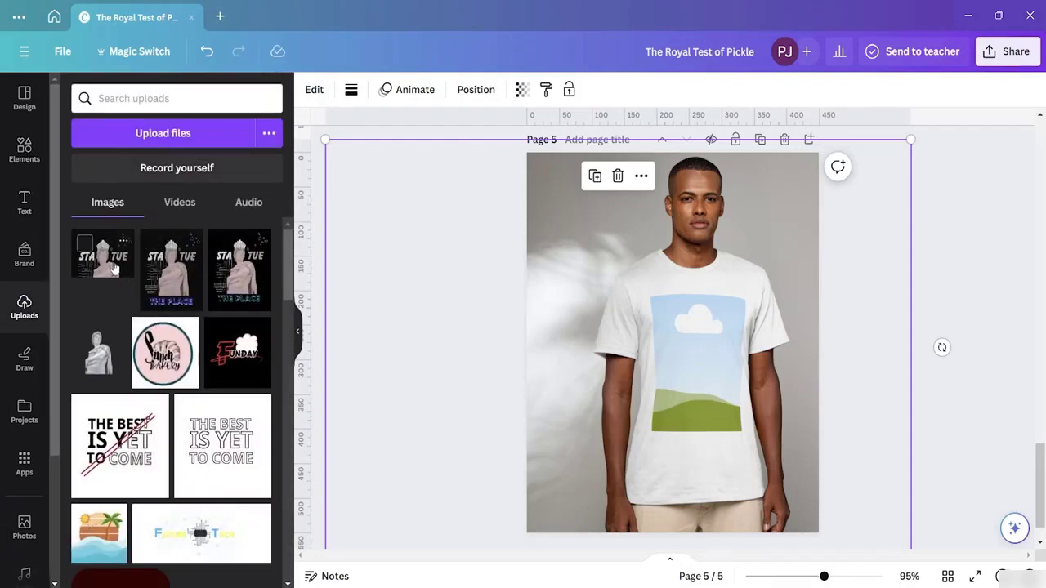
{"action": "left_click", "coordinate": [109, 266]}
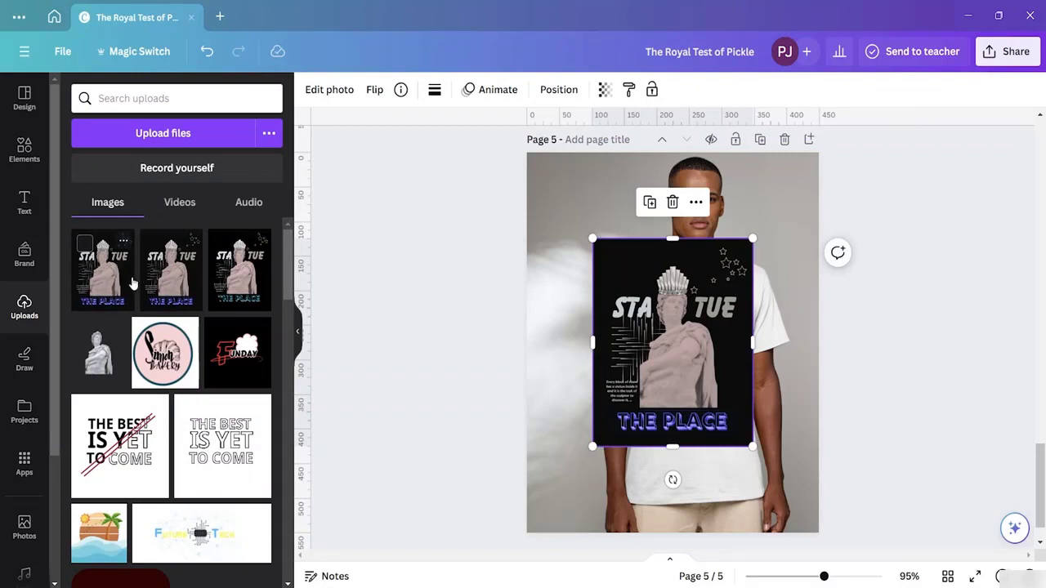
{"action": "left_click", "coordinate": [673, 203]}
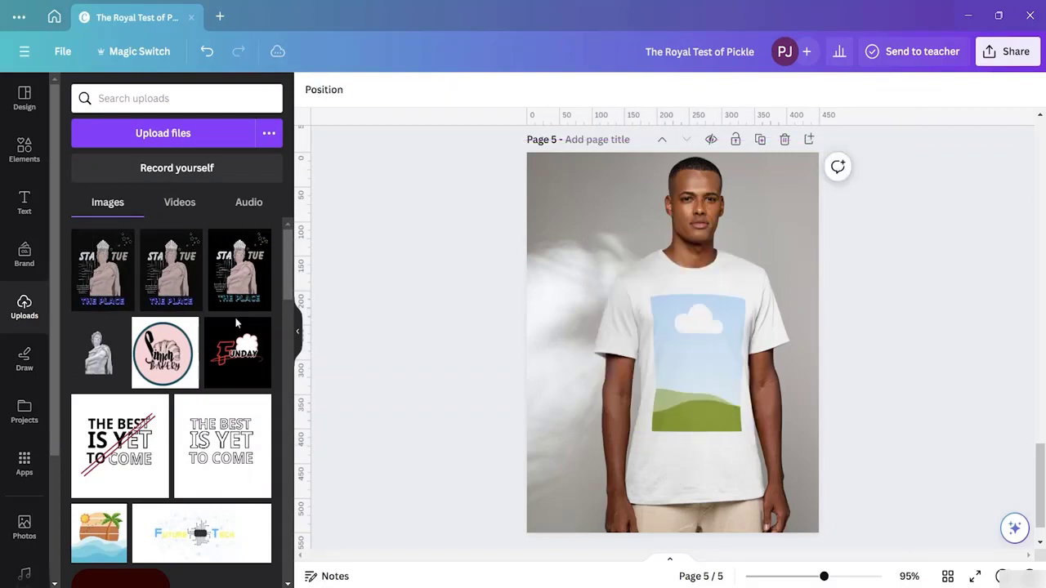
- Place the uploaded statue design in the mockup's T-shirt print area and change the shirt color to black
{"action": "left_click_drag", "start_coordinate": [649, 349], "coordinate": [700, 347]}
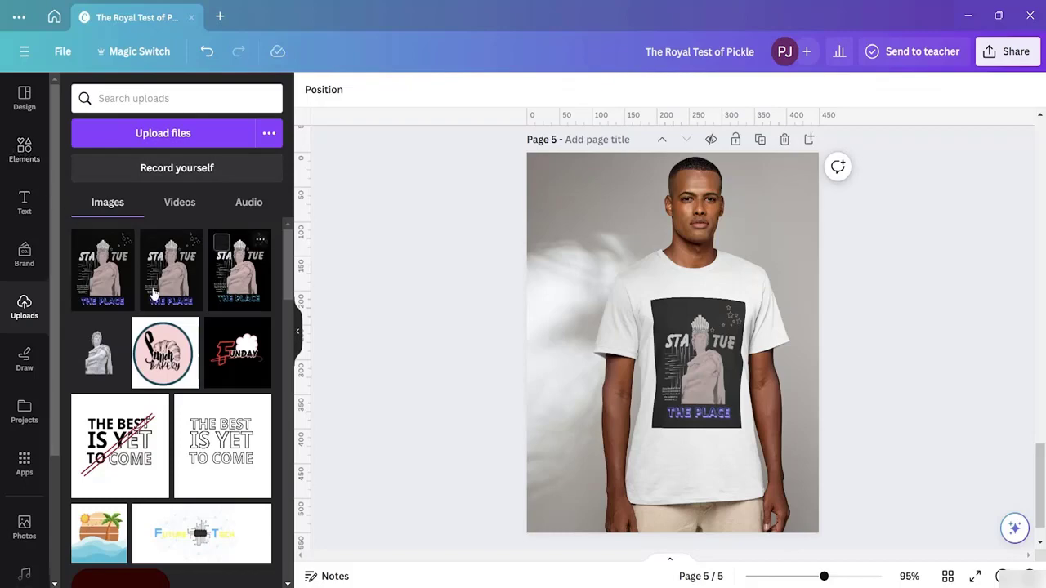
{"action": "left_click", "coordinate": [736, 275]}
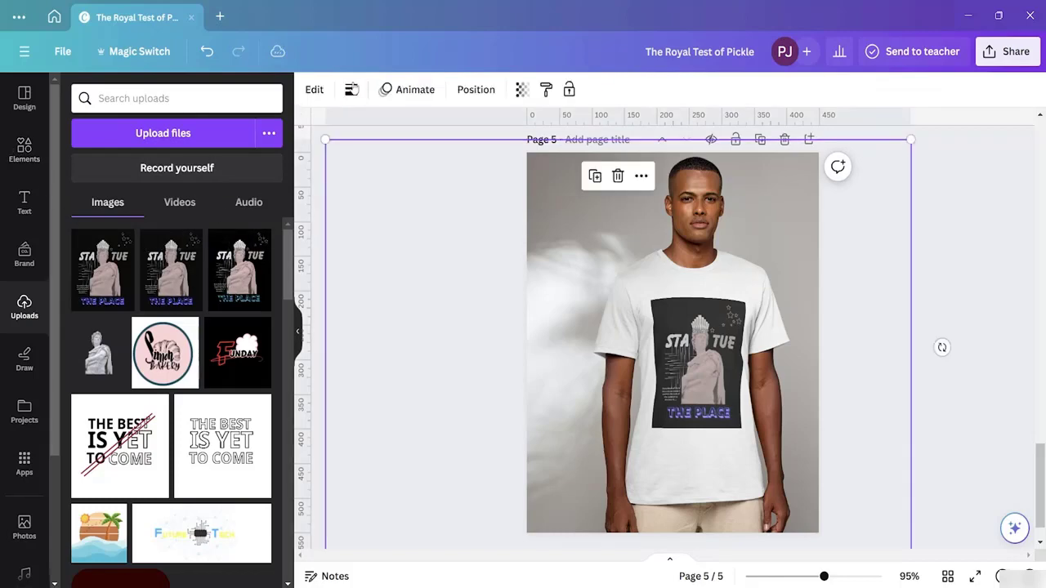
{"action": "left_click", "coordinate": [316, 91]}
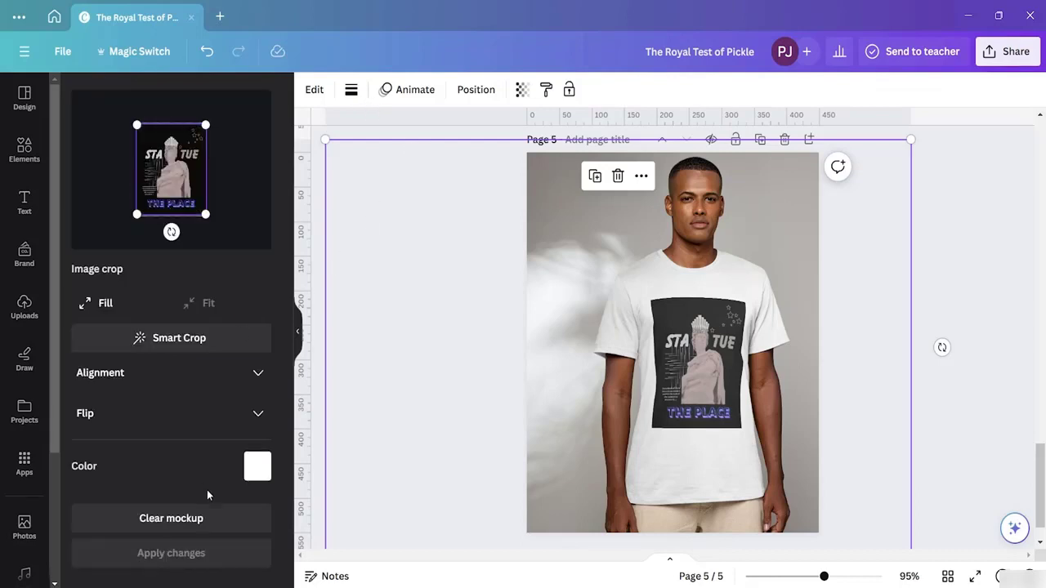
{"action": "left_click", "coordinate": [258, 466]}
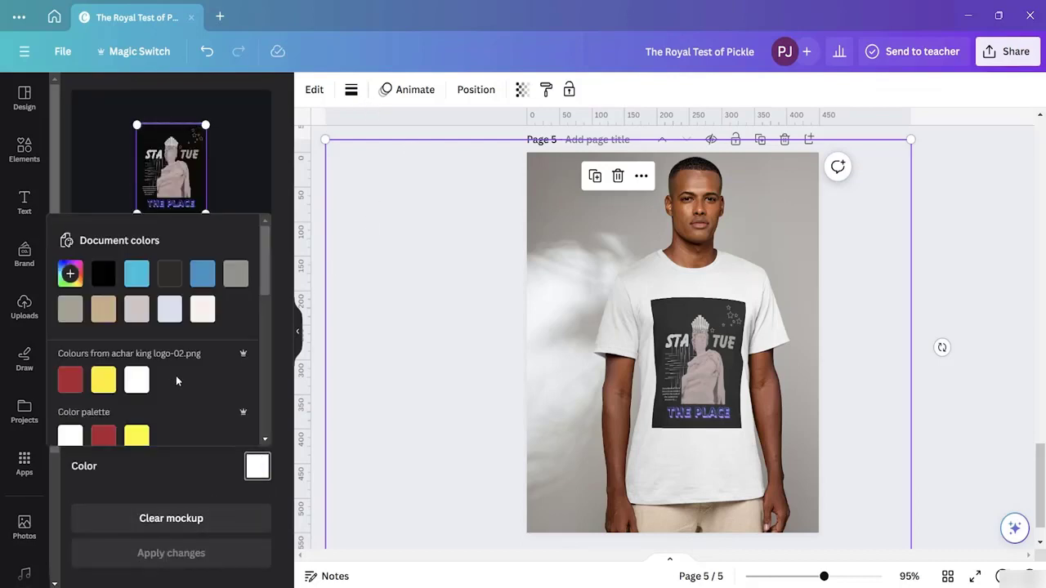
{"action": "left_click", "coordinate": [103, 273]}
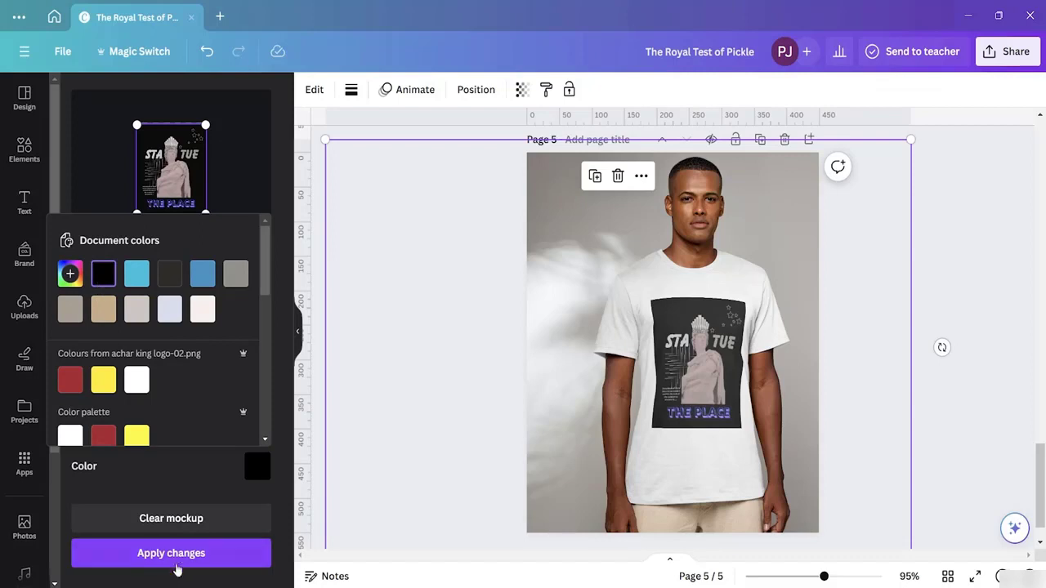
{"action": "left_click", "coordinate": [173, 556]}
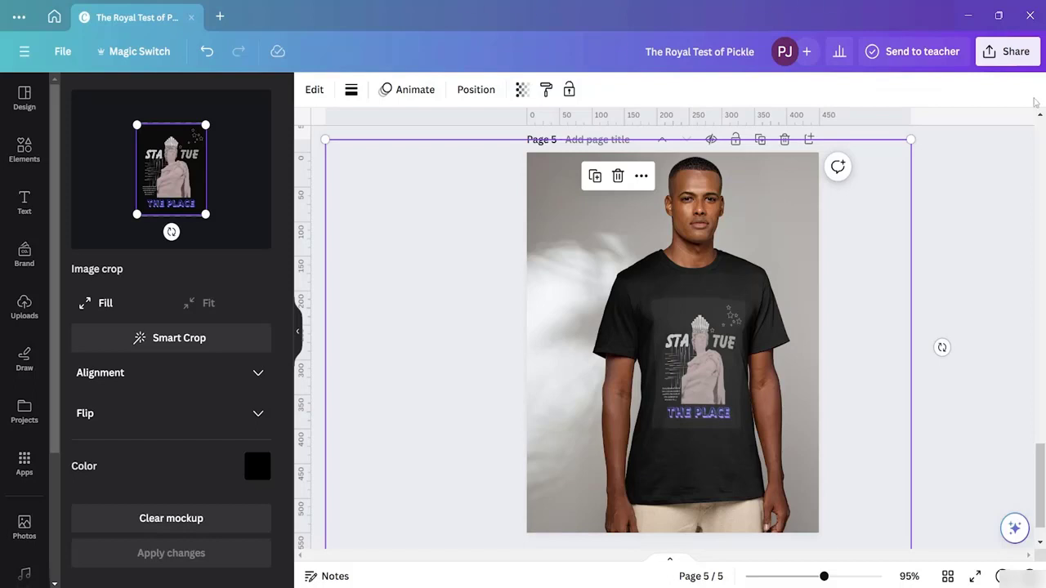
- Download all five pages as PNG with a transparent background
{"action": "left_click", "coordinate": [989, 53]}
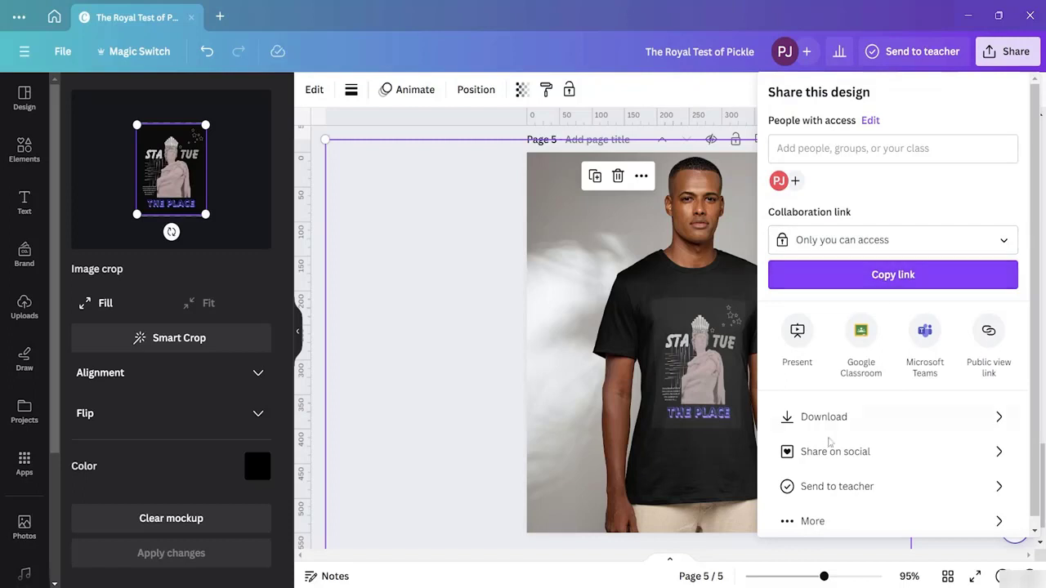
{"action": "left_click", "coordinate": [832, 415]}
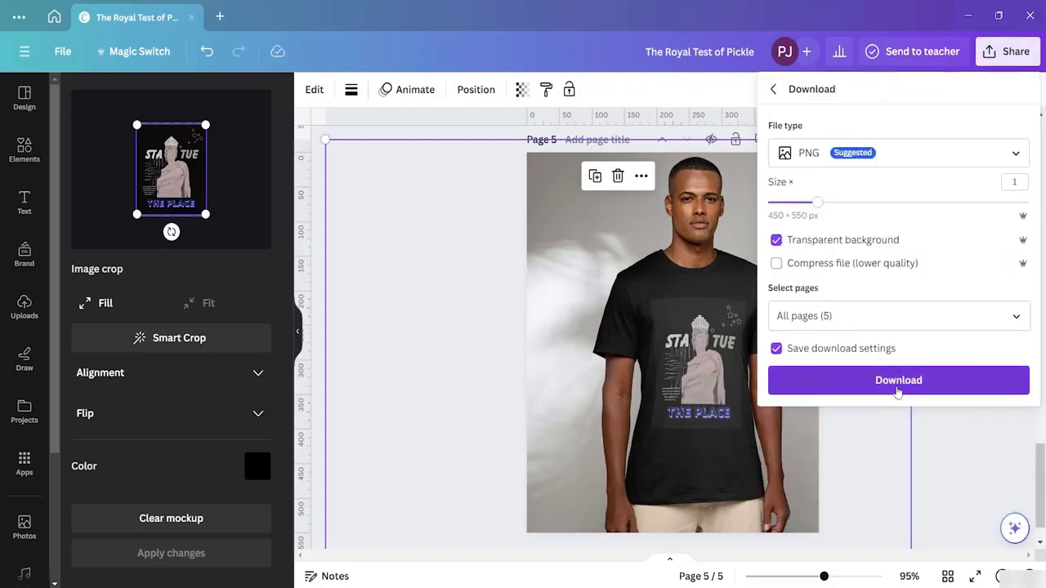
{"action": "left_click", "coordinate": [884, 378]}
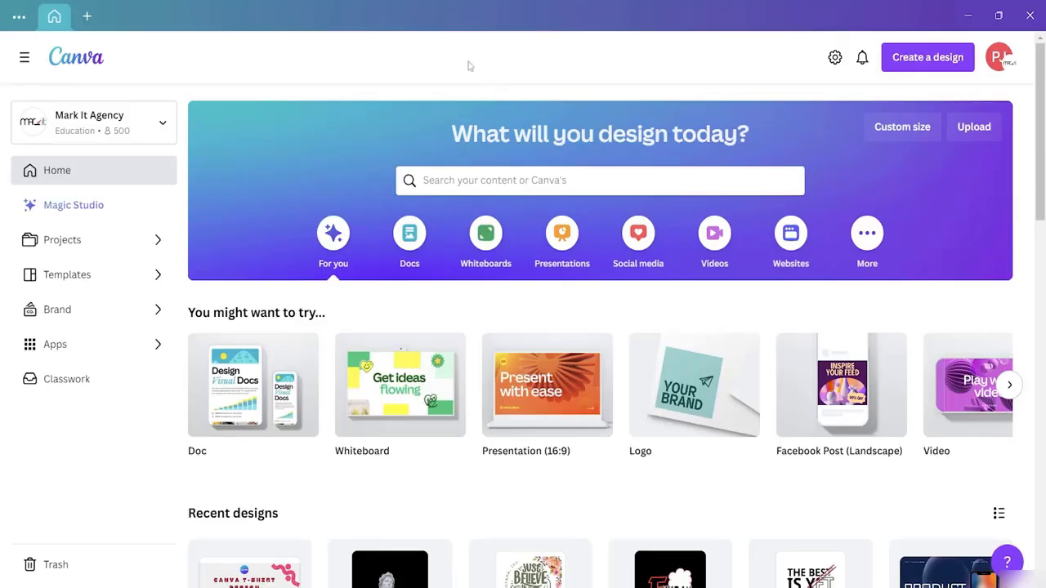
- Create a new custom-size design of 450 × 550 px
{"action": "left_click", "coordinate": [918, 65]}
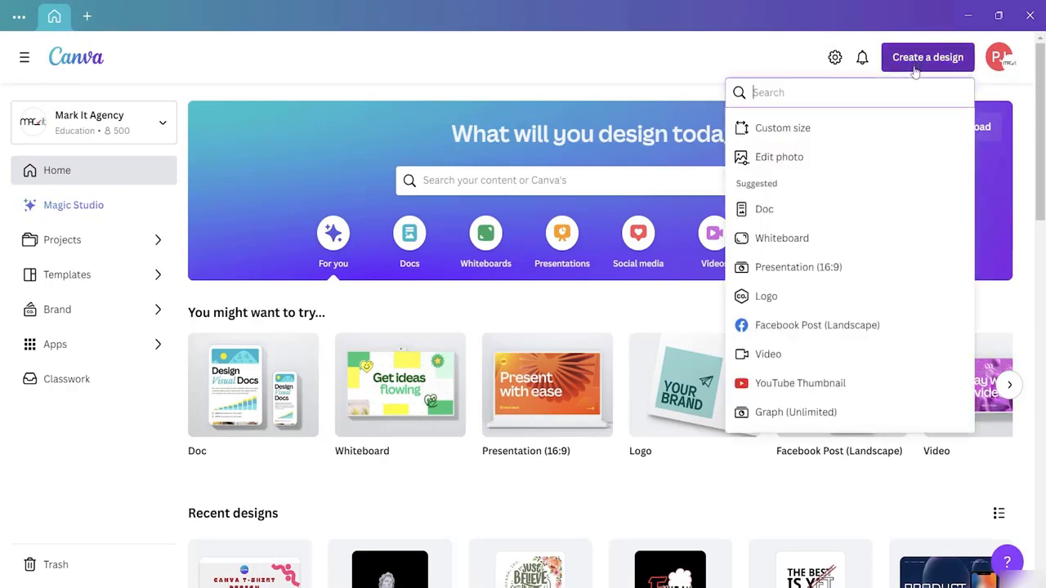
{"action": "left_click", "coordinate": [814, 128]}
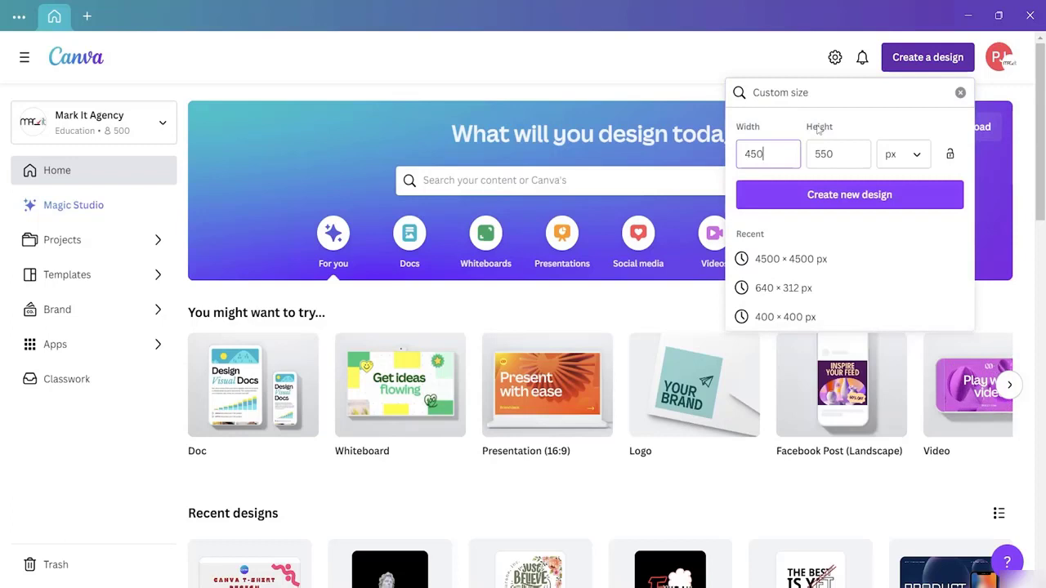
{"action": "left_click", "coordinate": [833, 196]}
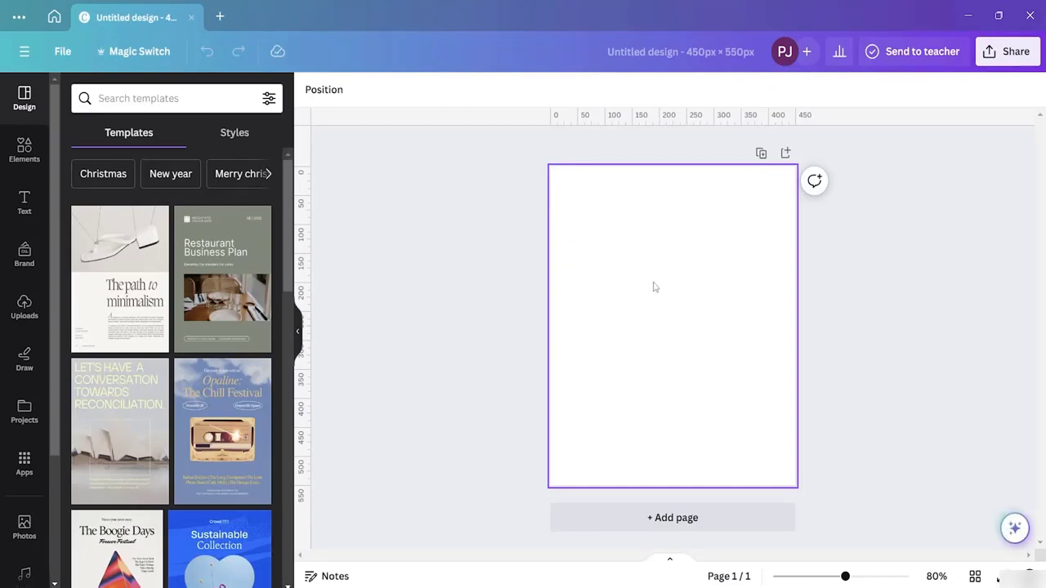
- Search the photo elements for "Beach"
{"action": "left_click", "coordinate": [301, 331]}
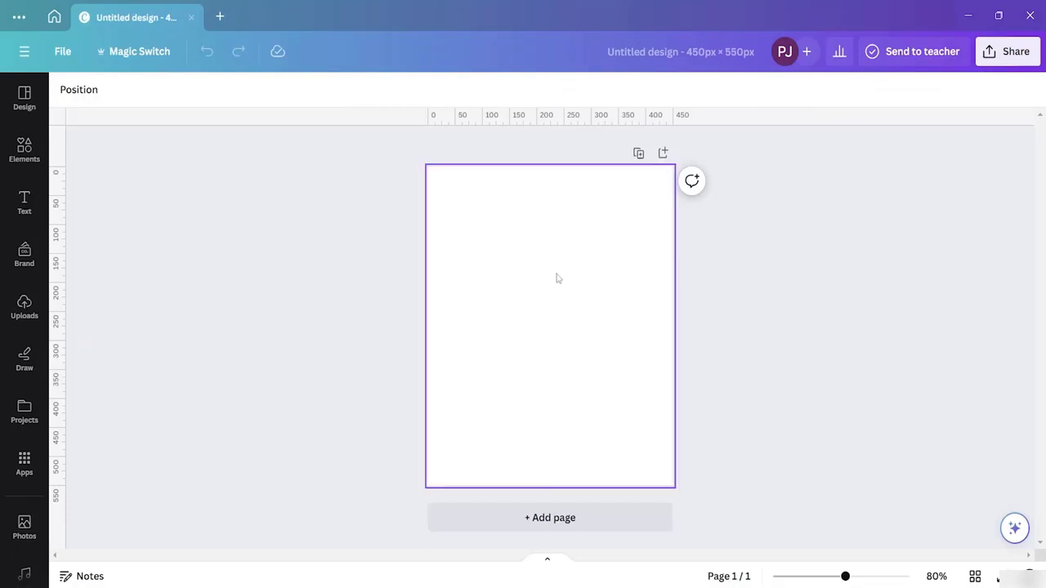
{"action": "left_click", "coordinate": [25, 149]}
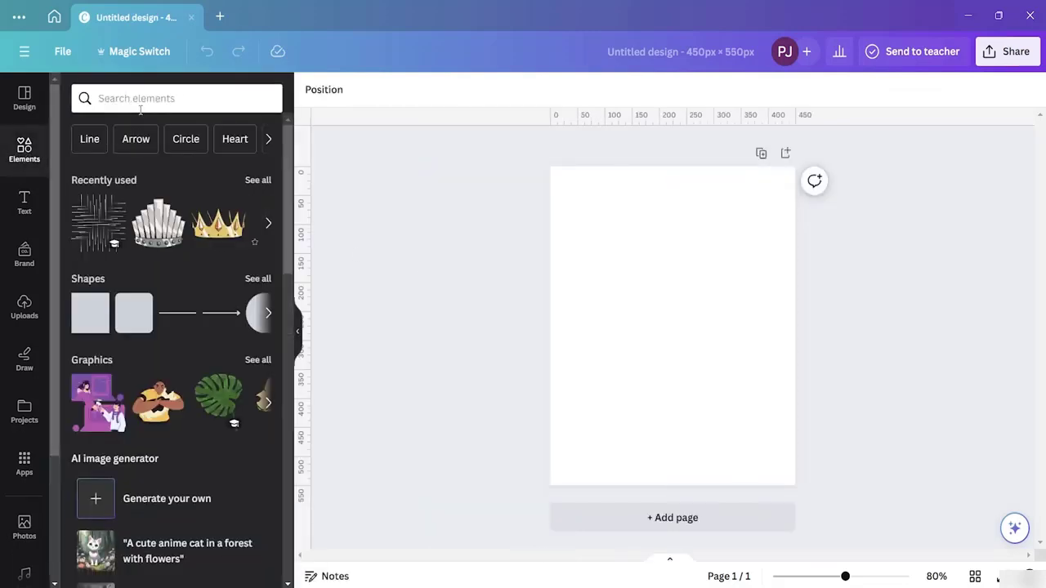
{"action": "left_click", "coordinate": [110, 108]}
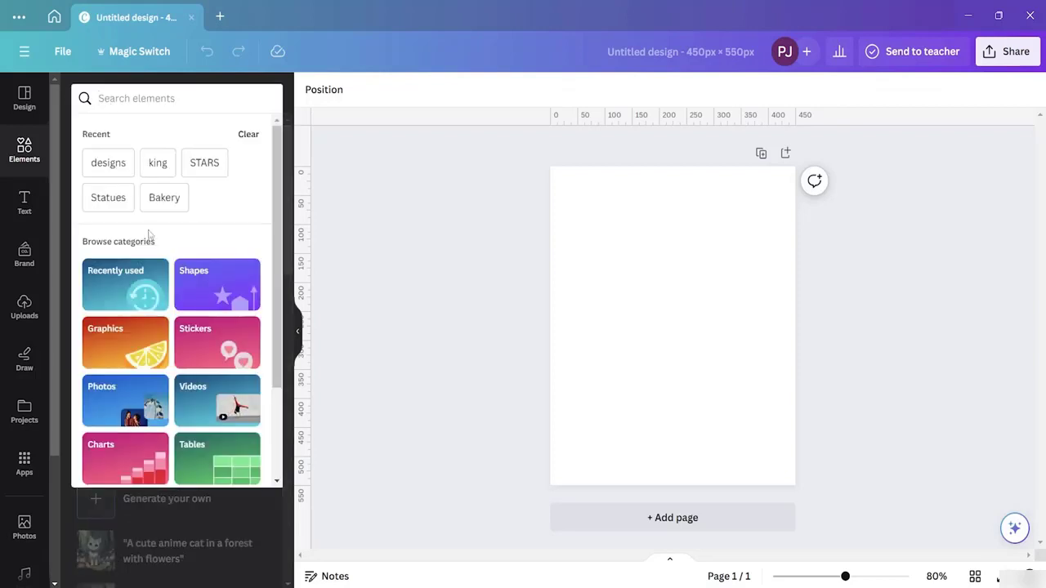
{"action": "left_click", "coordinate": [118, 392]}
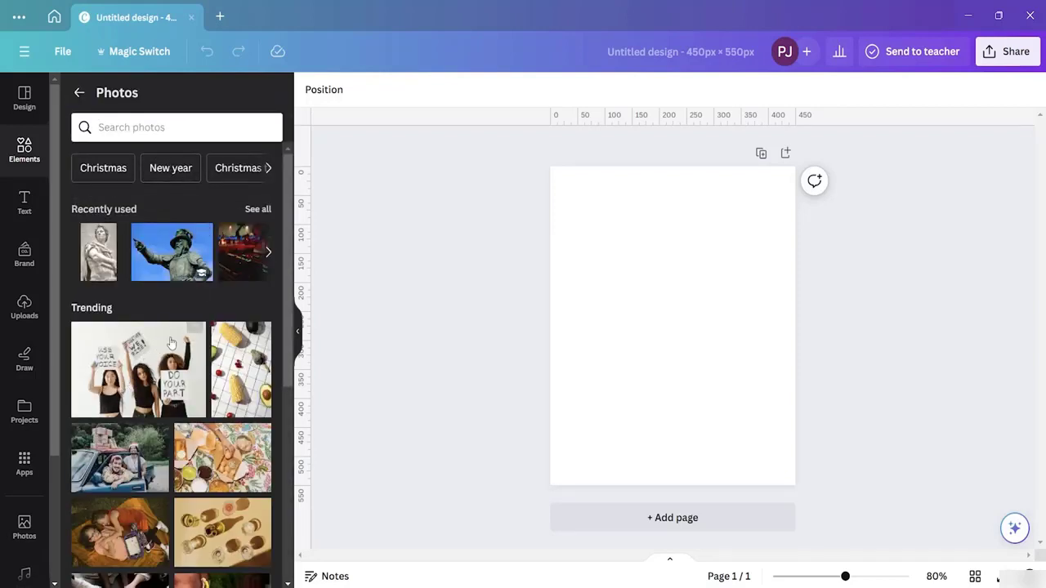
{"action": "left_click", "coordinate": [140, 125]}
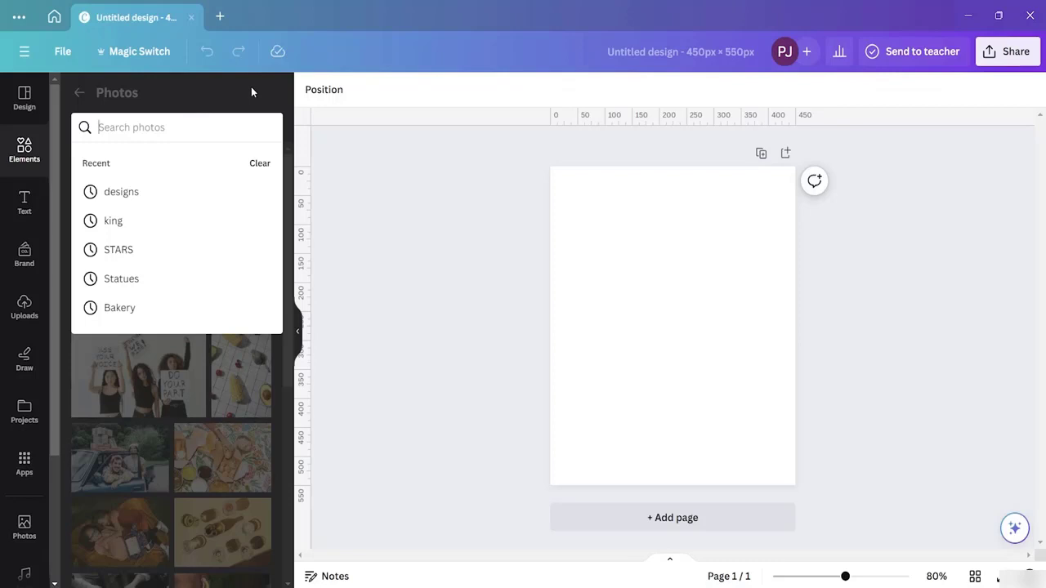
{"action": "type", "text": "Beac"}
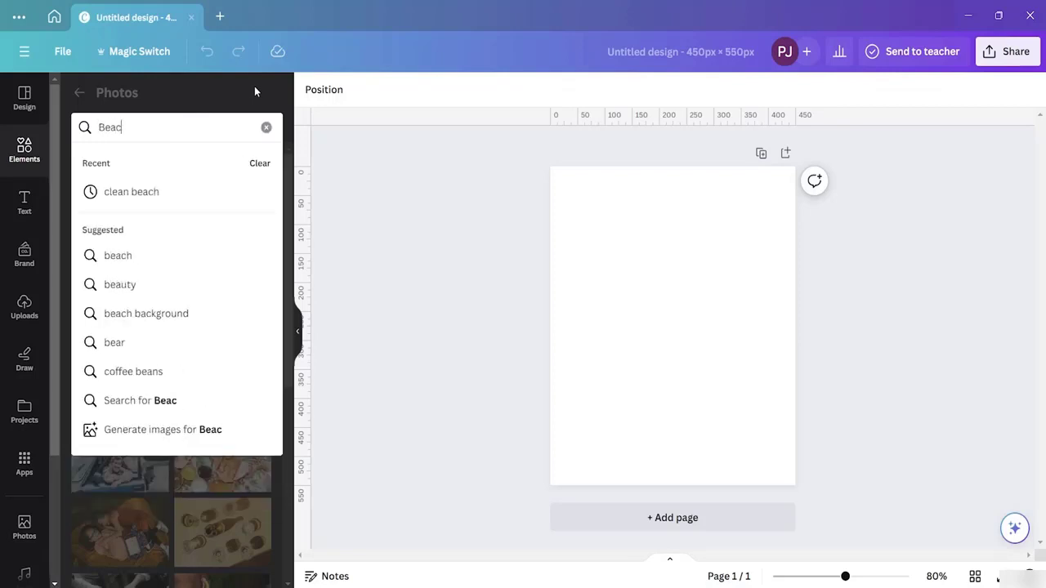
{"action": "type", "text": "h"}
{"action": "key", "text": "Return"}
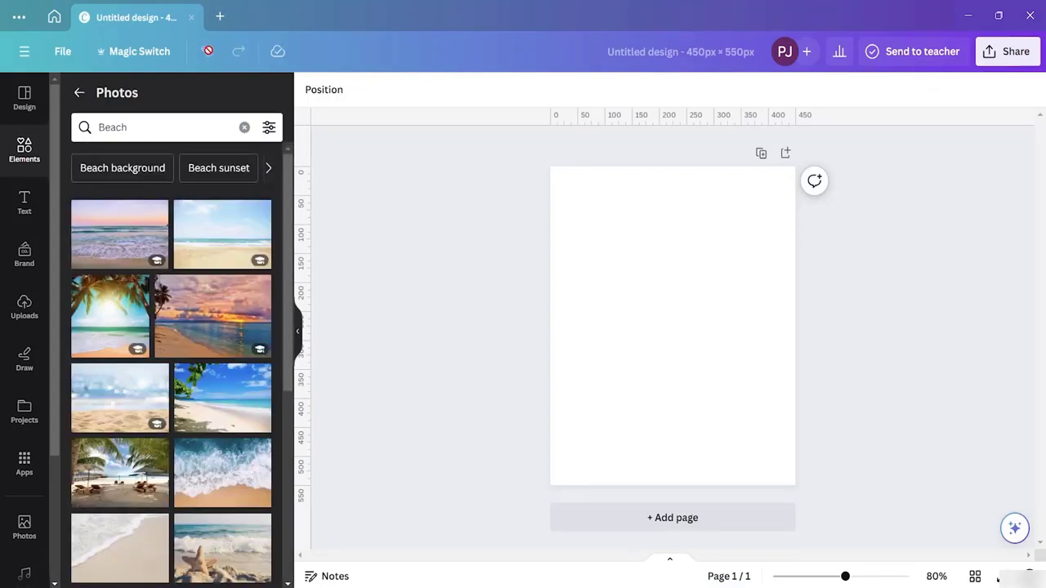
- Add the "Paradise beach on tropical island" photo to the blank page
{"action": "scroll", "coordinate": [200, 328], "scroll_direction": "down", "scroll_amount": 3}
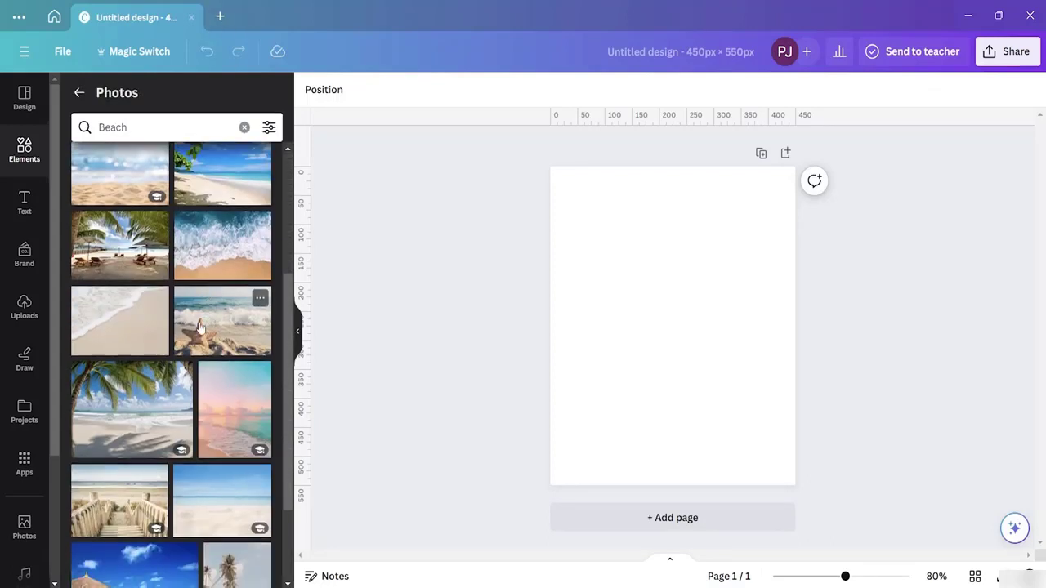
{"action": "scroll", "coordinate": [200, 328], "scroll_direction": "down", "scroll_amount": 4}
{"action": "scroll", "coordinate": [158, 352], "scroll_direction": "up", "scroll_amount": 3}
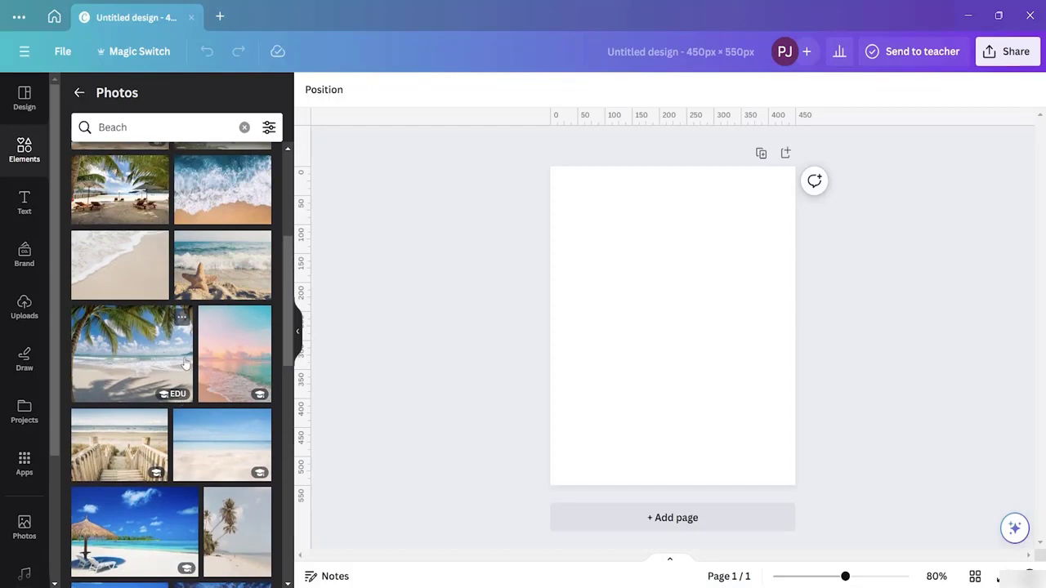
{"action": "scroll", "coordinate": [181, 360], "scroll_direction": "down", "scroll_amount": 5}
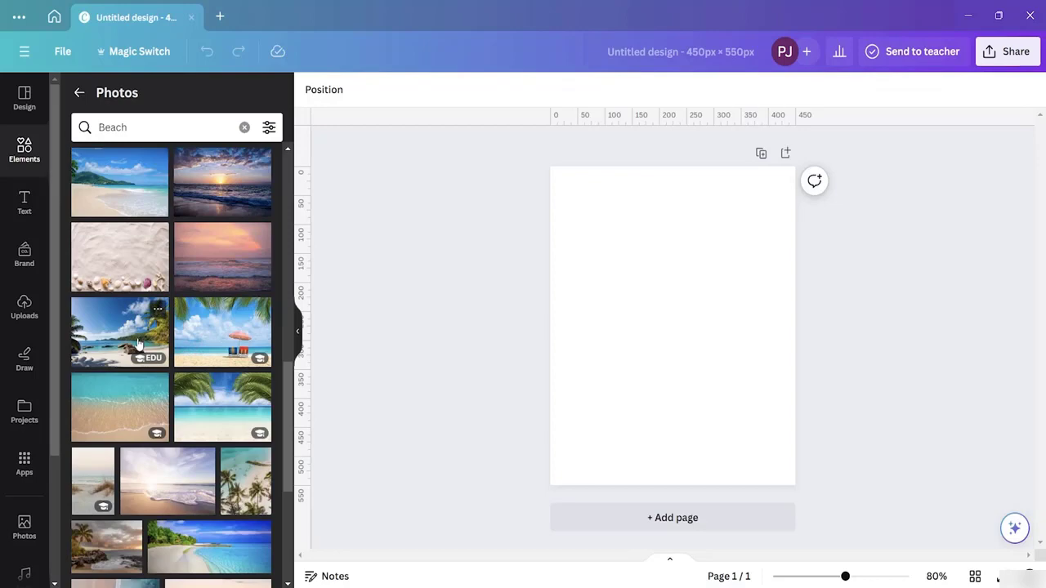
{"action": "left_click", "coordinate": [158, 312]}
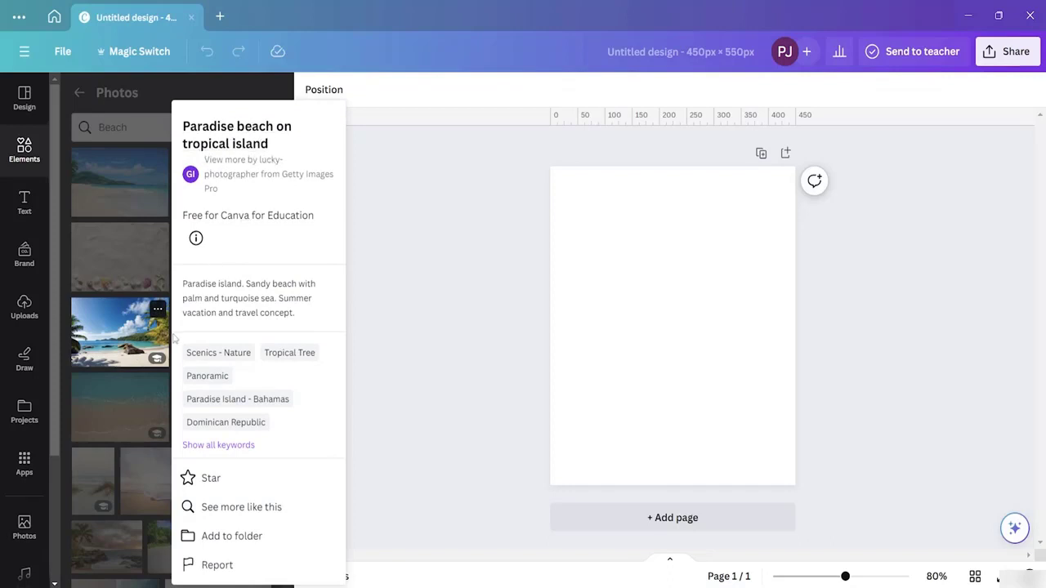
{"action": "left_click", "coordinate": [121, 337]}
{"action": "left_click", "coordinate": [121, 337]}
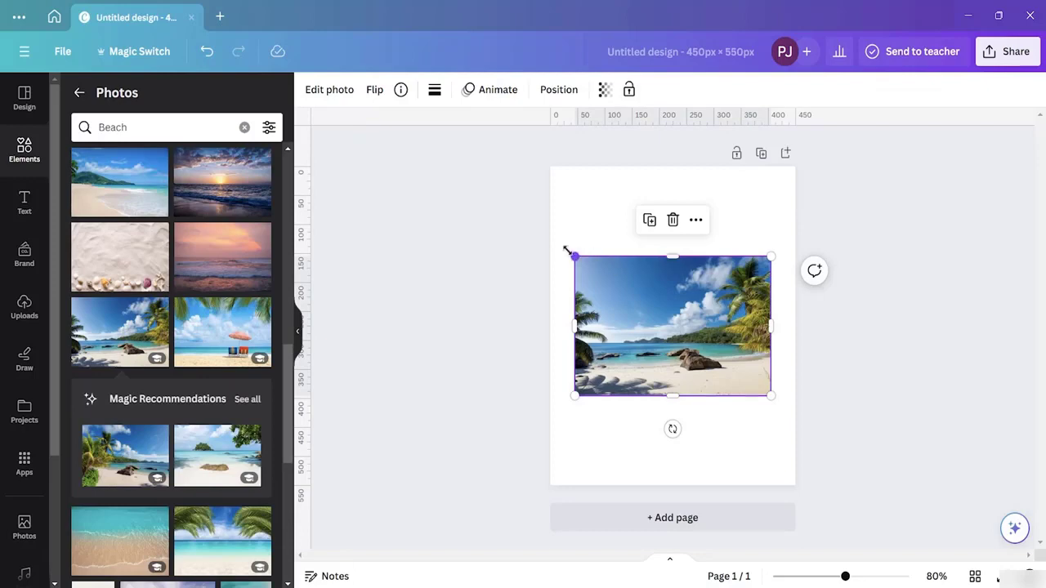
- Enlarge the beach photo beyond the page's full width and center it horizontally on the page
{"action": "left_click_drag", "start_coordinate": [569, 251], "coordinate": [539, 222]}
{"action": "left_click", "coordinate": [775, 395]}
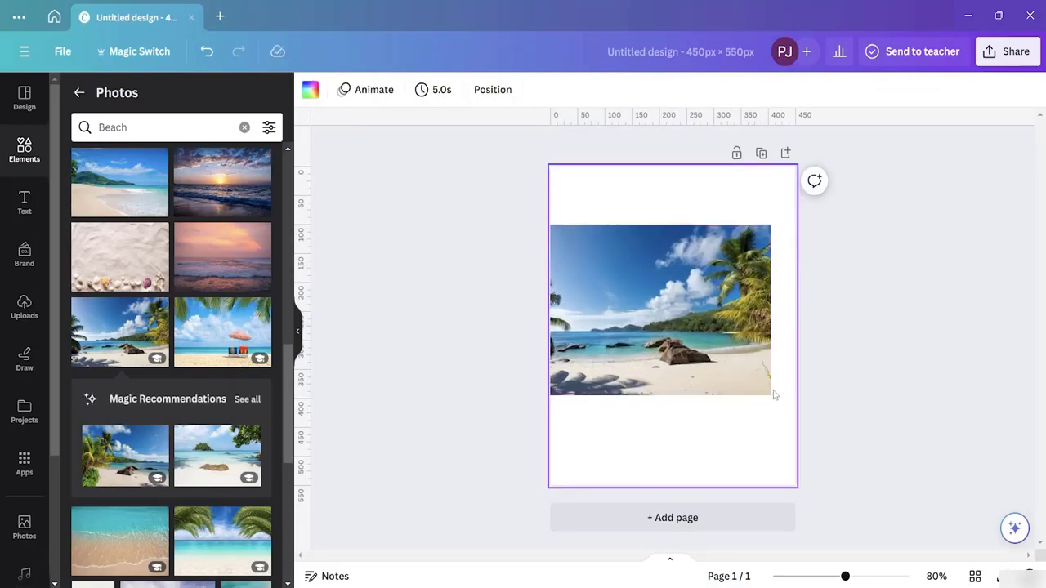
{"action": "left_click", "coordinate": [769, 392]}
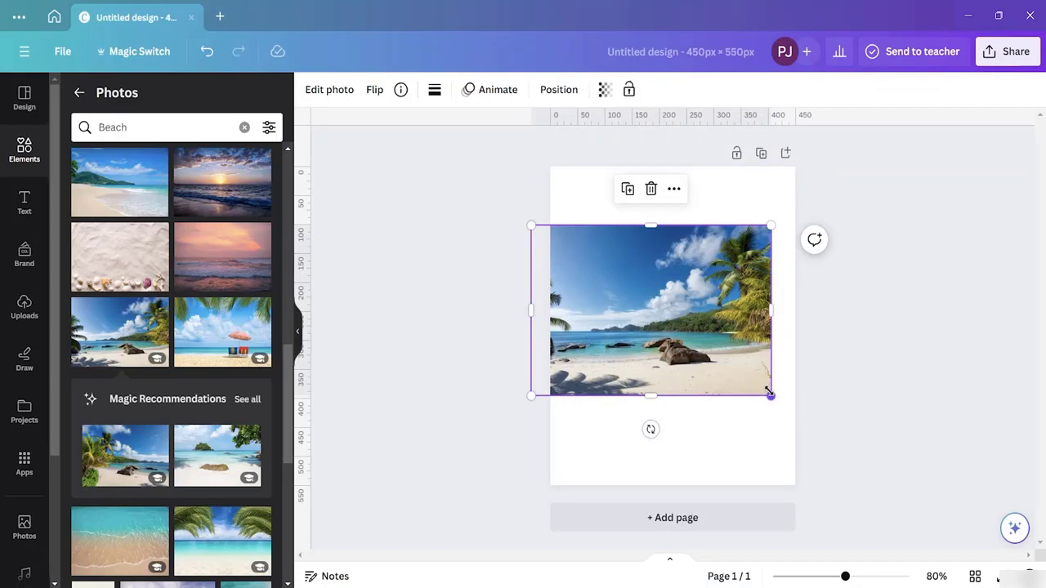
{"action": "left_click_drag", "start_coordinate": [768, 392], "coordinate": [805, 420]}
{"action": "mouse_move", "coordinate": [699, 313]}
{"action": "left_mouse_down"}
{"action": "mouse_move", "coordinate": [713, 331]}
{"action": "mouse_move", "coordinate": [702, 331]}
{"action": "left_mouse_up"}
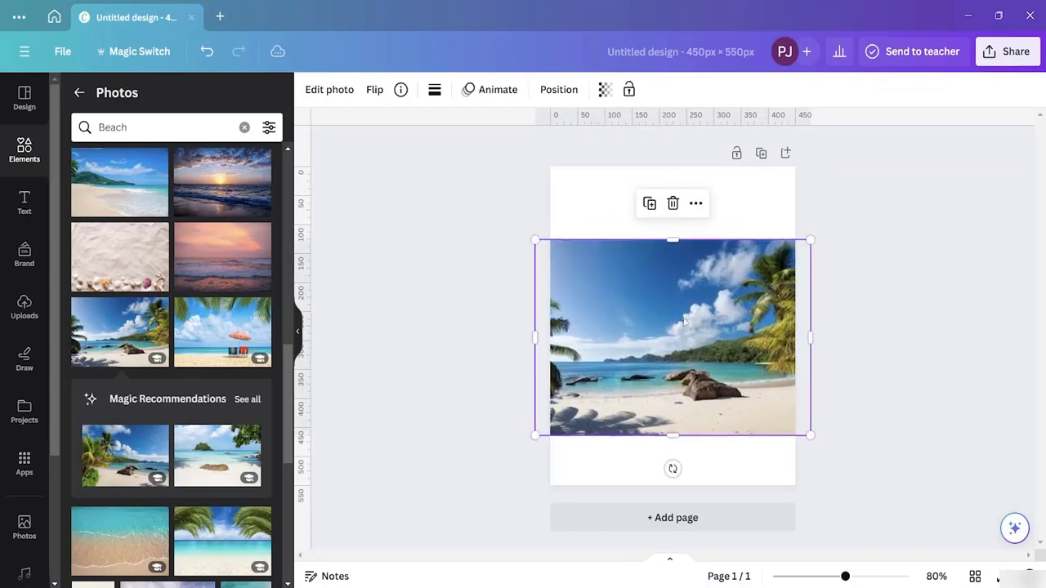
- Apply the Vintage filter Antiq to the beach photo at full intensity
{"action": "left_click", "coordinate": [333, 94]}
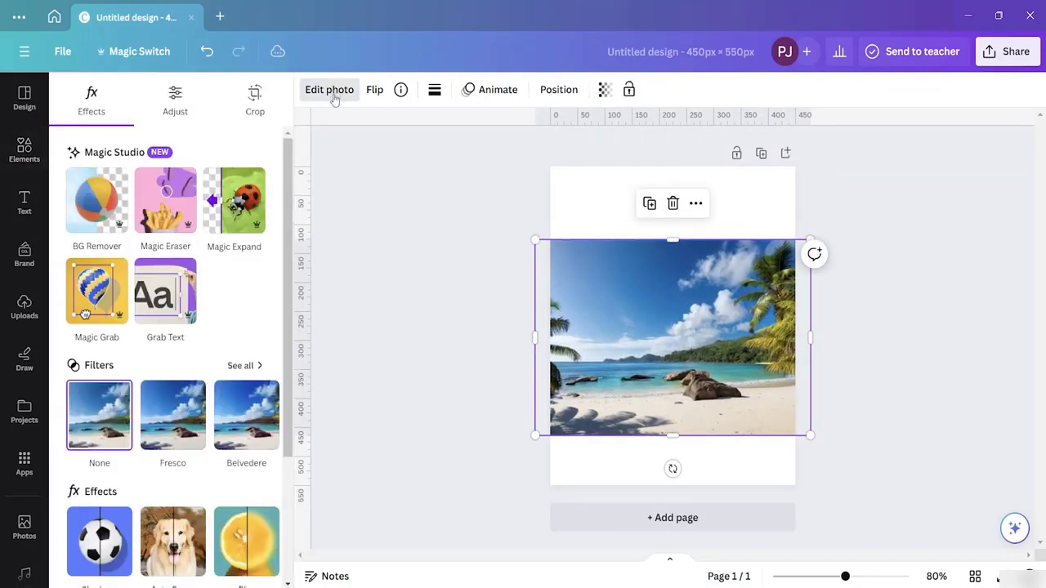
{"action": "left_click", "coordinate": [241, 367]}
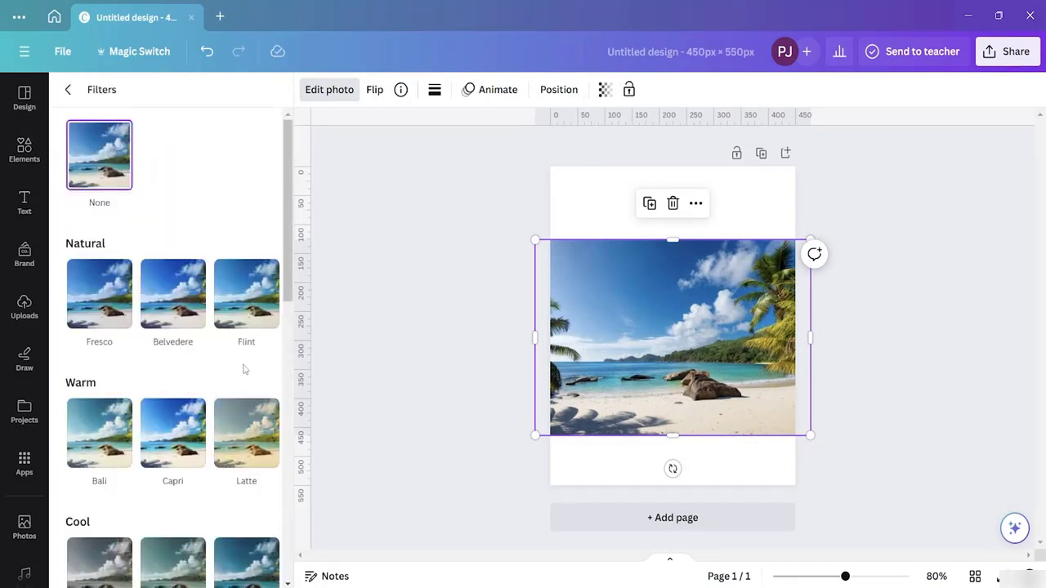
{"action": "left_click", "coordinate": [173, 449]}
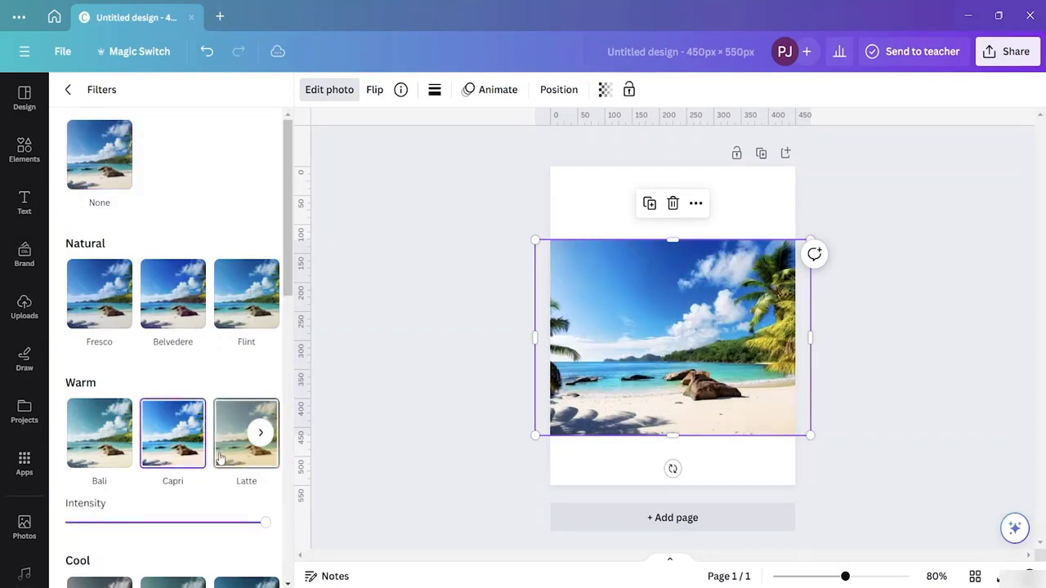
{"action": "scroll", "coordinate": [180, 485], "scroll_direction": "down", "scroll_amount": 2}
{"action": "scroll", "coordinate": [181, 486], "scroll_direction": "down", "scroll_amount": 7}
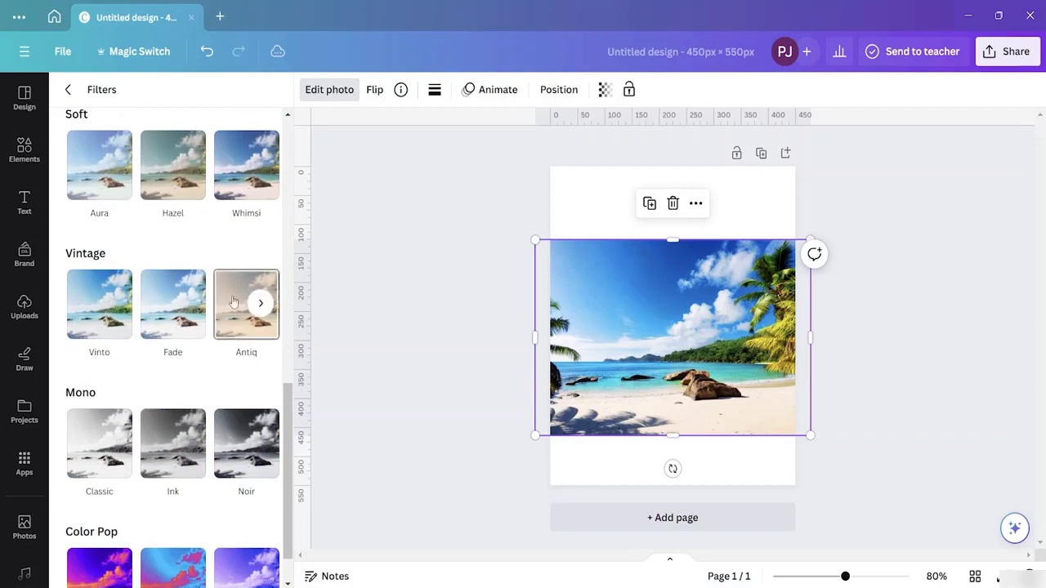
{"action": "left_click", "coordinate": [262, 304]}
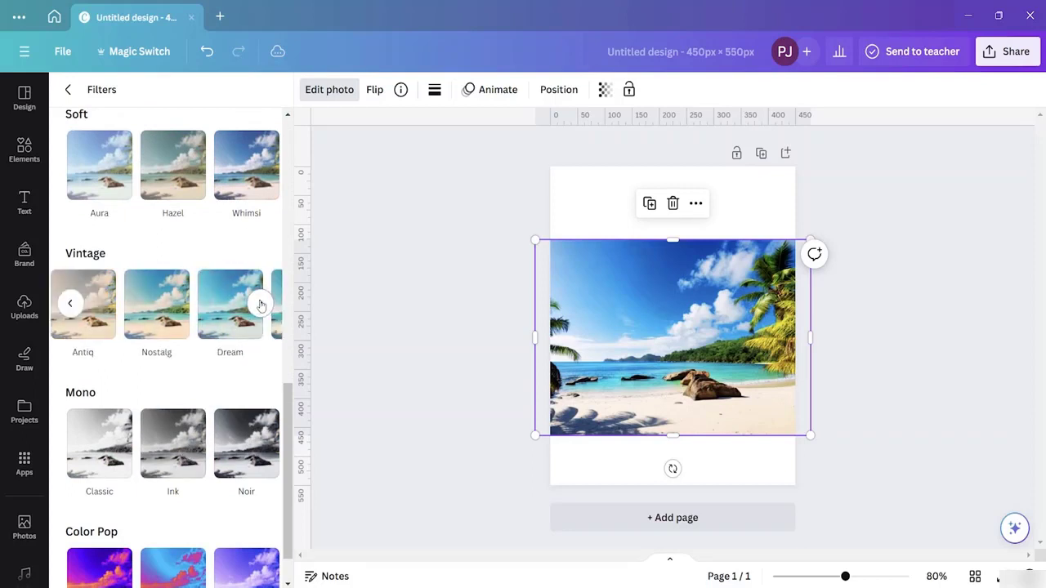
{"action": "left_click", "coordinate": [68, 302]}
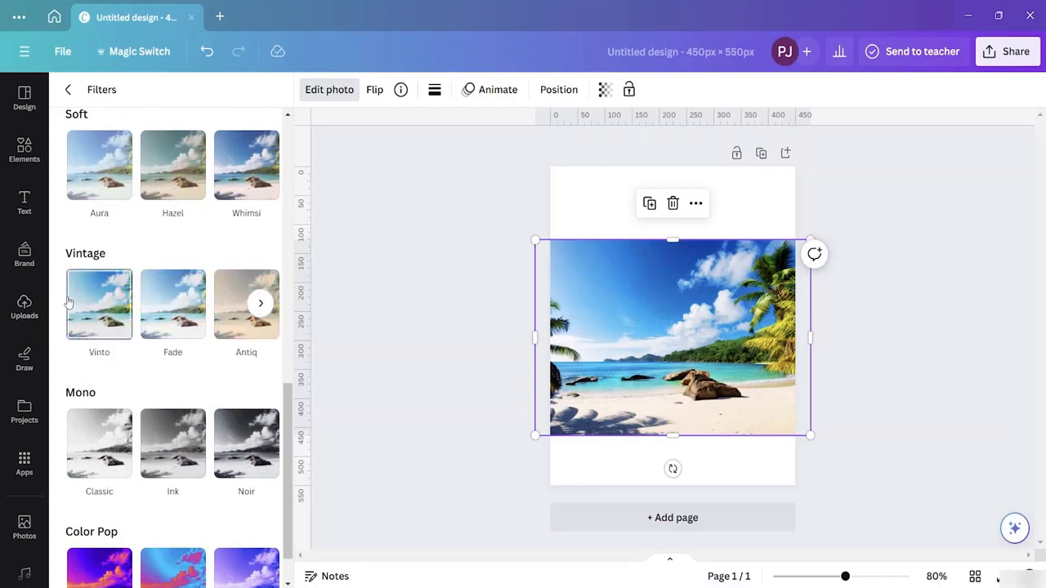
{"action": "left_click", "coordinate": [219, 331]}
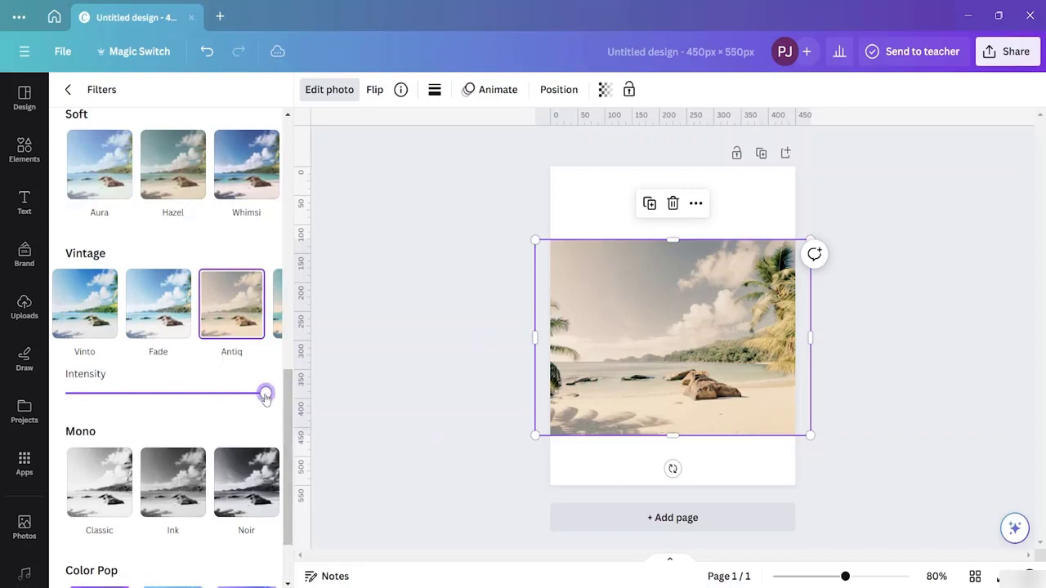
{"action": "mouse_move", "coordinate": [265, 393]}
{"action": "left_mouse_down"}
{"action": "mouse_move", "coordinate": [231, 393]}
{"action": "mouse_move", "coordinate": [265, 394]}
{"action": "left_mouse_up"}
- Shrink the beach photo to about half size and move it to the upper part of the page
{"action": "left_click_drag", "start_coordinate": [797, 463], "coordinate": [745, 430]}
{"action": "left_click_drag", "start_coordinate": [809, 437], "coordinate": [665, 360]}
{"action": "left_click_drag", "start_coordinate": [617, 286], "coordinate": [646, 233]}
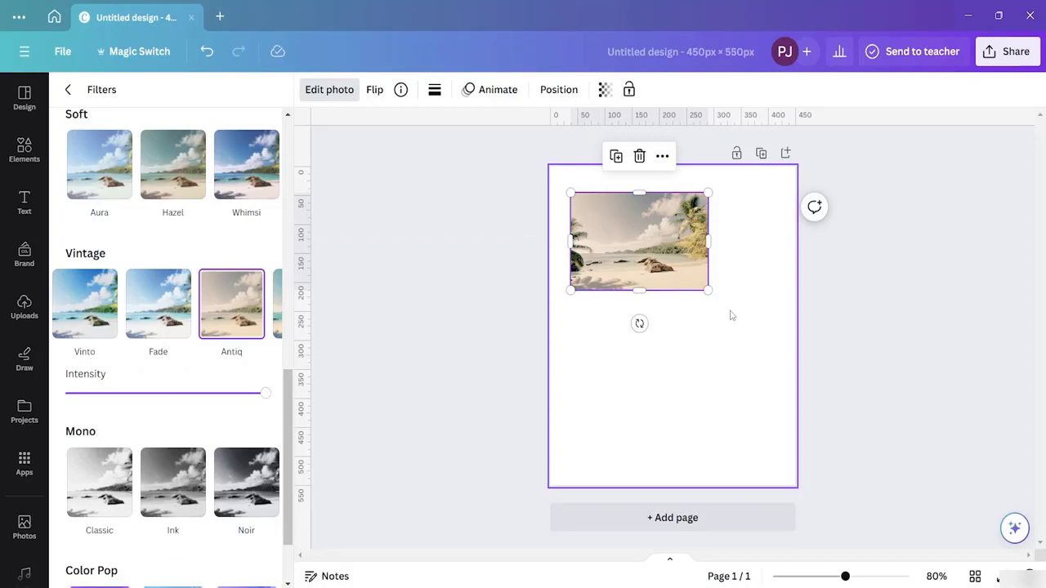
- Search the elements for "frame" and show all available photo frames
{"action": "left_click", "coordinate": [25, 148]}
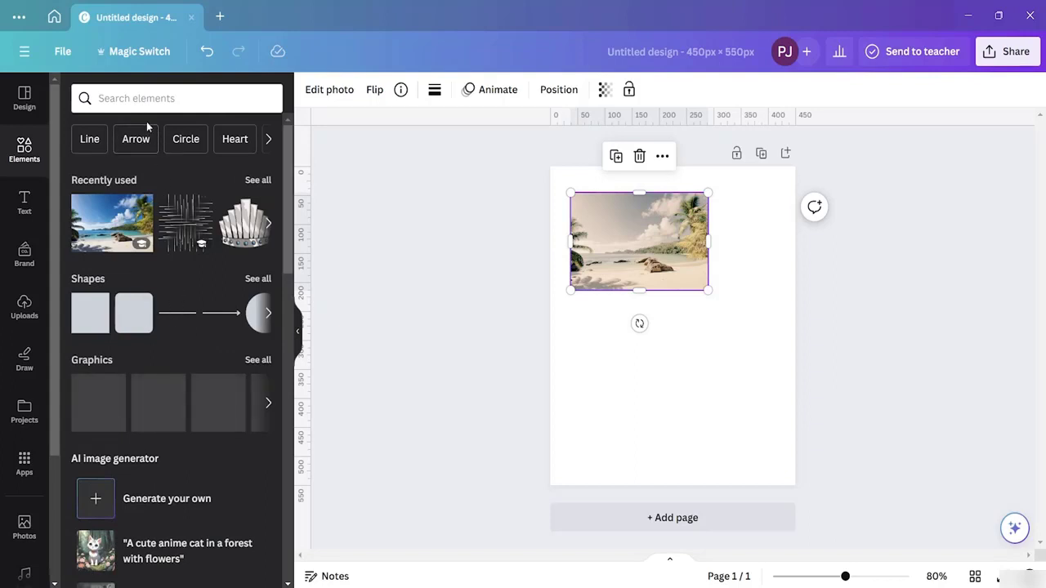
{"action": "left_click", "coordinate": [138, 99]}
{"action": "type", "text": "fr"}
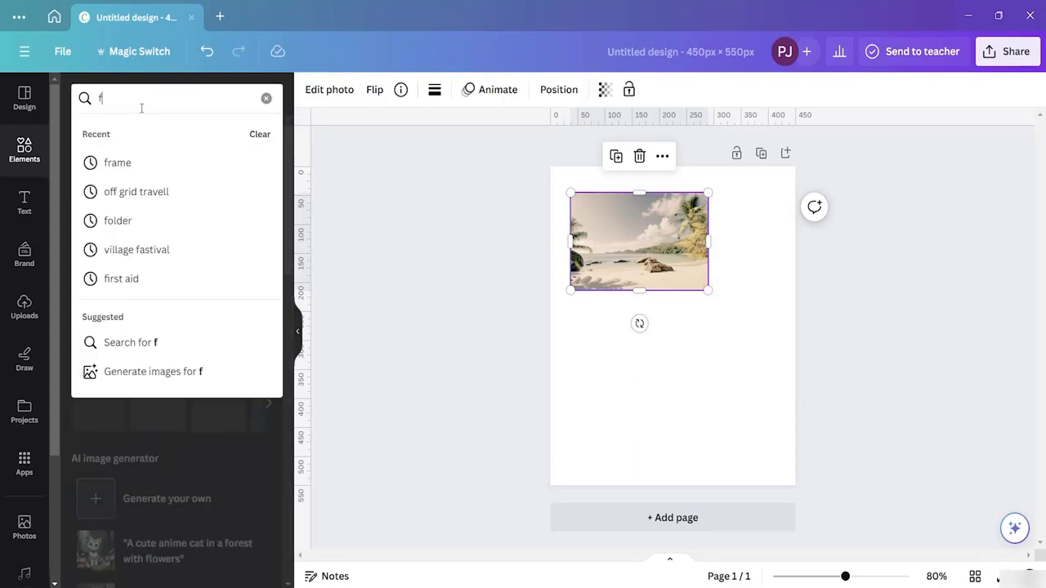
{"action": "left_click", "coordinate": [117, 162]}
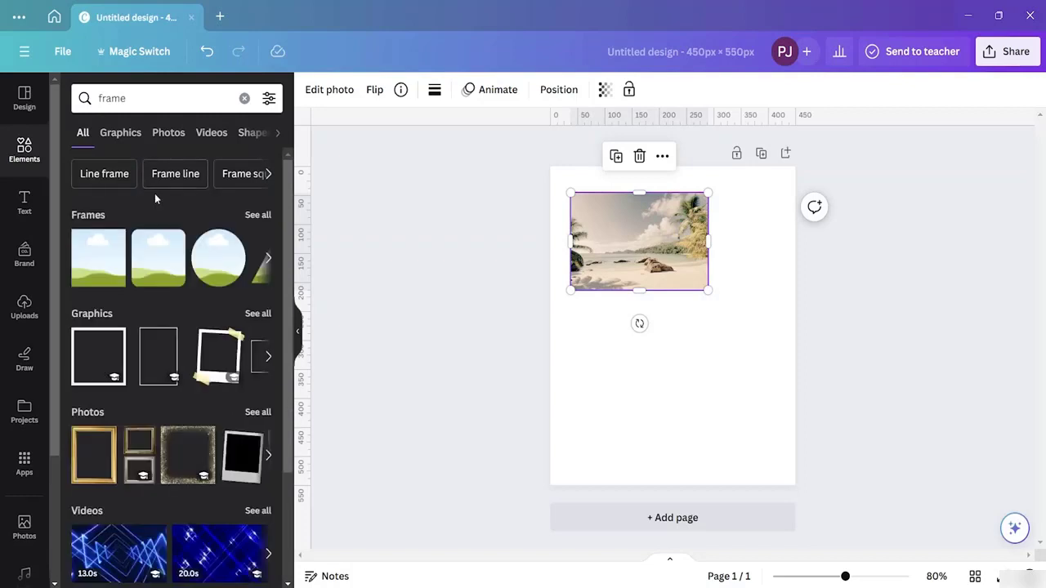
{"action": "left_click", "coordinate": [259, 215]}
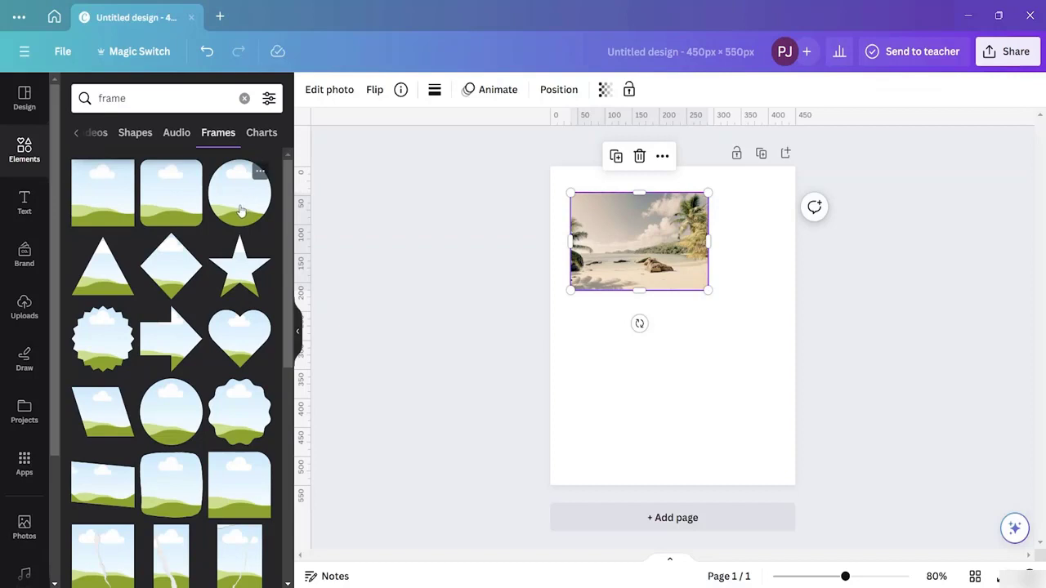
- Add the slightly oval round frame to the page and drop the beach photo into it
{"action": "left_click", "coordinate": [170, 416]}
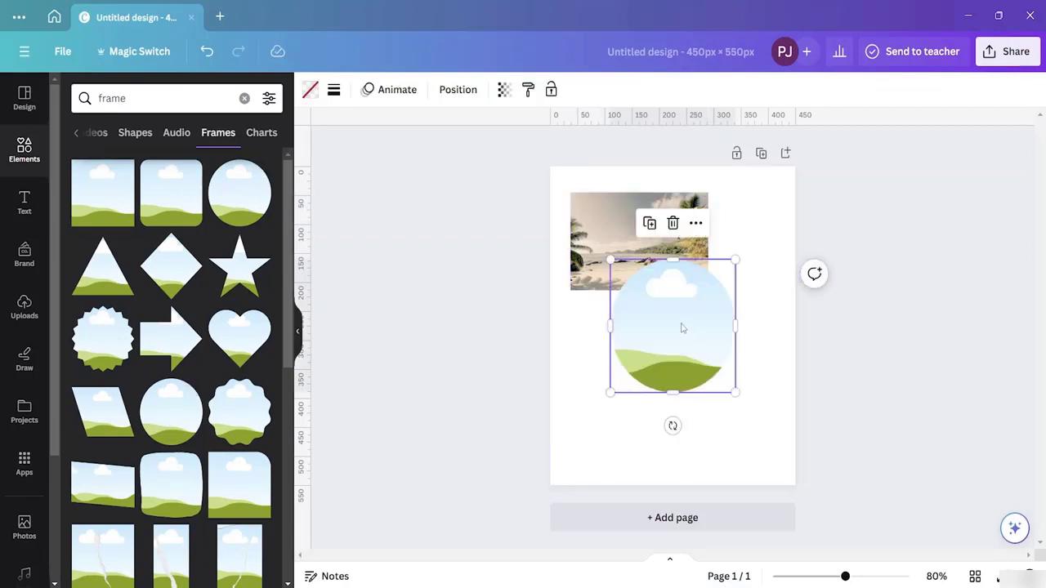
{"action": "left_click_drag", "start_coordinate": [683, 328], "coordinate": [684, 366]}
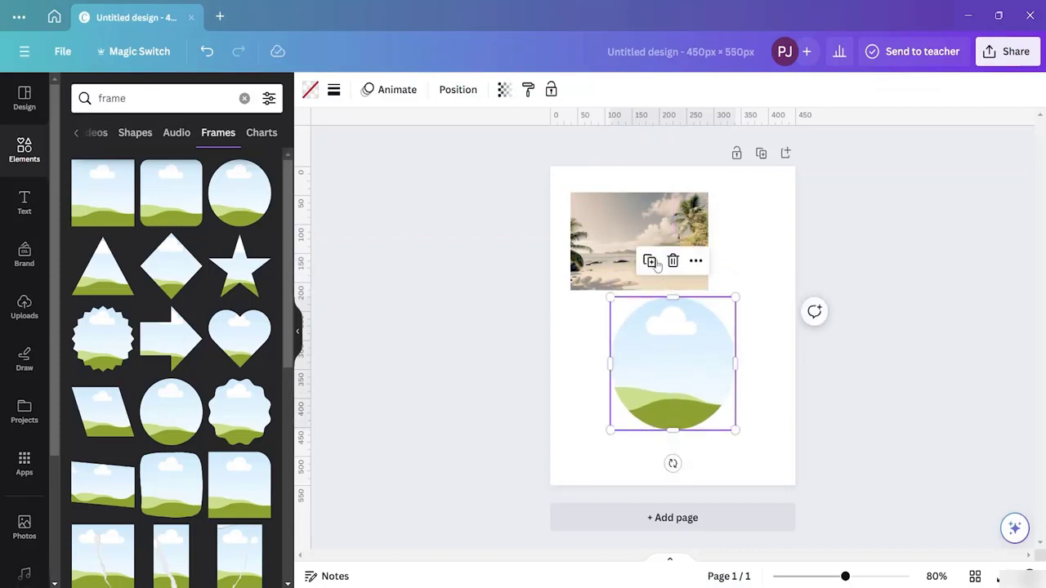
{"action": "left_click_drag", "start_coordinate": [657, 265], "coordinate": [679, 297]}
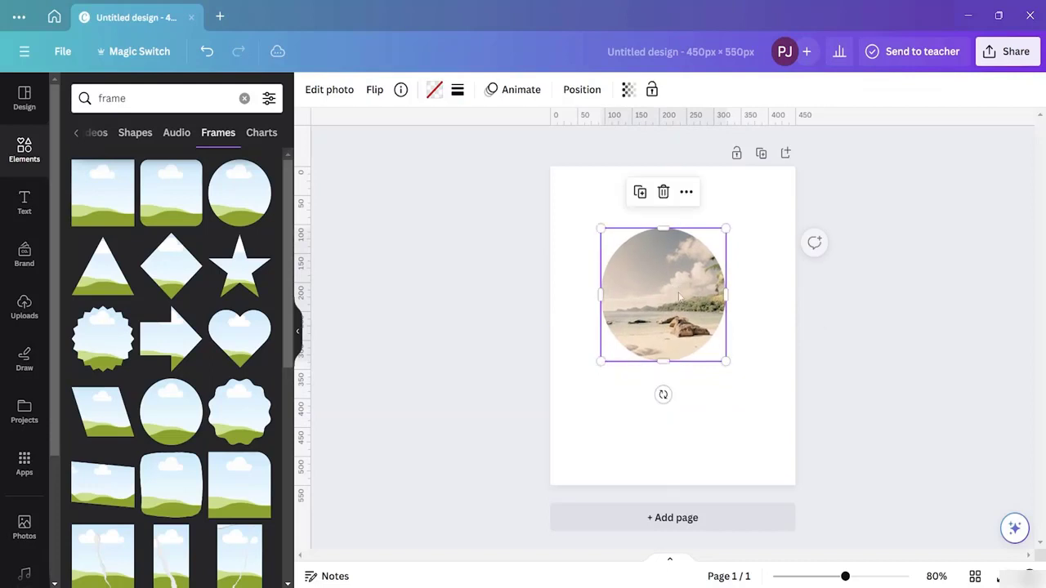
- Recrop the photo slightly larger and shifted left inside the round frame to include the right-hand palms, and center the frame horizontally on the page
{"action": "double_click", "coordinate": [666, 302]}
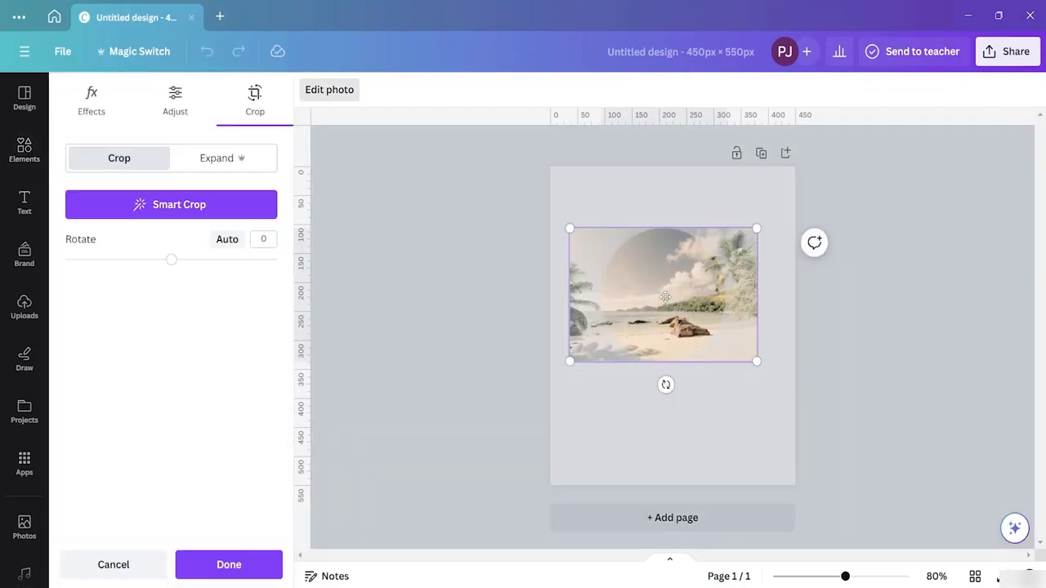
{"action": "mouse_move", "coordinate": [757, 361]}
{"action": "left_mouse_down"}
{"action": "mouse_move", "coordinate": [733, 360]}
{"action": "mouse_move", "coordinate": [764, 368]}
{"action": "left_mouse_up"}
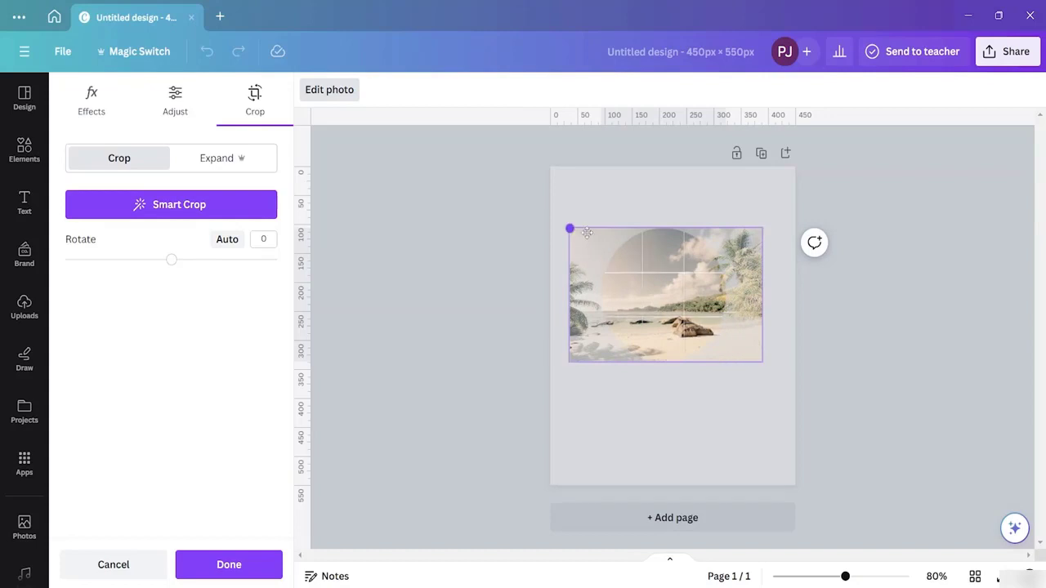
{"action": "left_click_drag", "start_coordinate": [645, 270], "coordinate": [601, 275]}
{"action": "left_click_drag", "start_coordinate": [667, 295], "coordinate": [670, 294]}
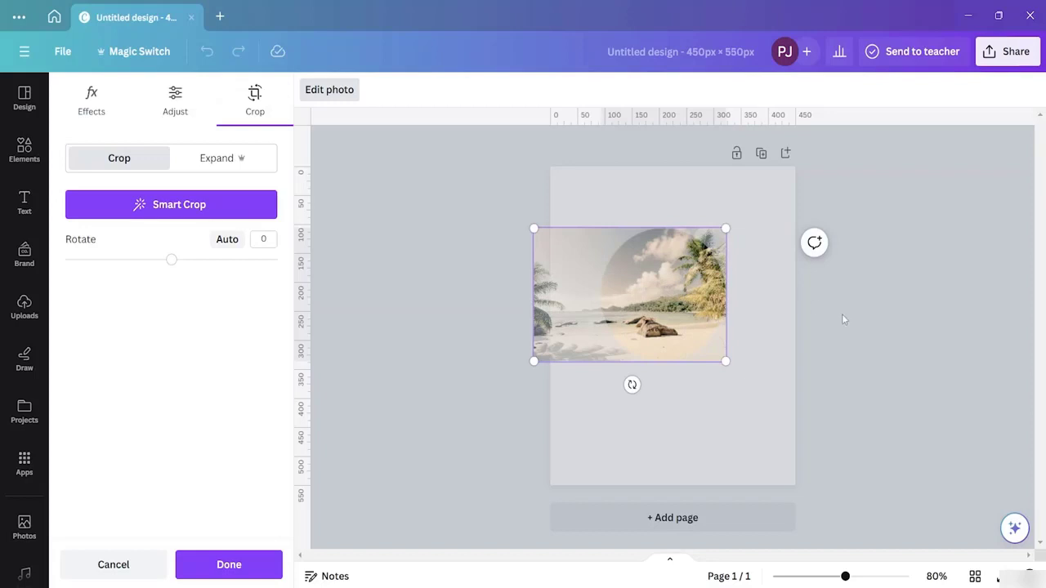
{"action": "left_click", "coordinate": [218, 564]}
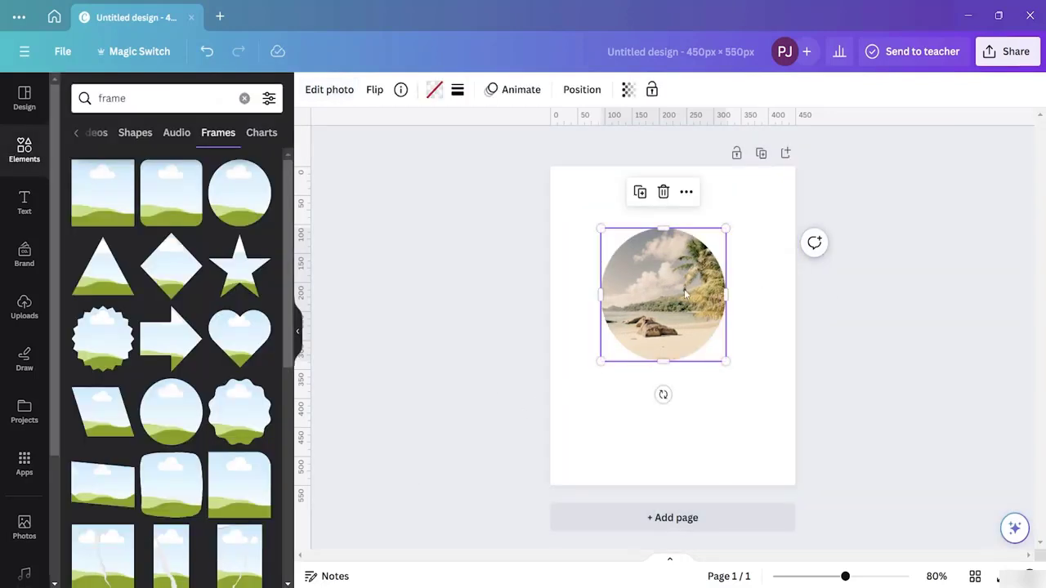
{"action": "left_click_drag", "start_coordinate": [664, 292], "coordinate": [674, 301]}
{"action": "left_click", "coordinate": [857, 315]}
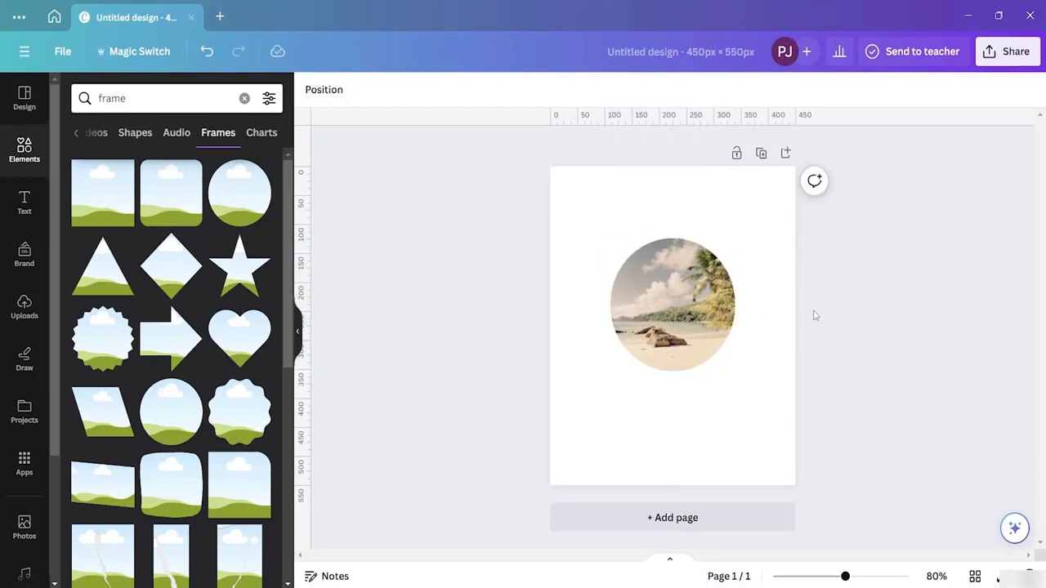
- Try filling the round beach photo frame with the dark red brand colour and undo the fill
{"action": "left_click", "coordinate": [669, 301]}
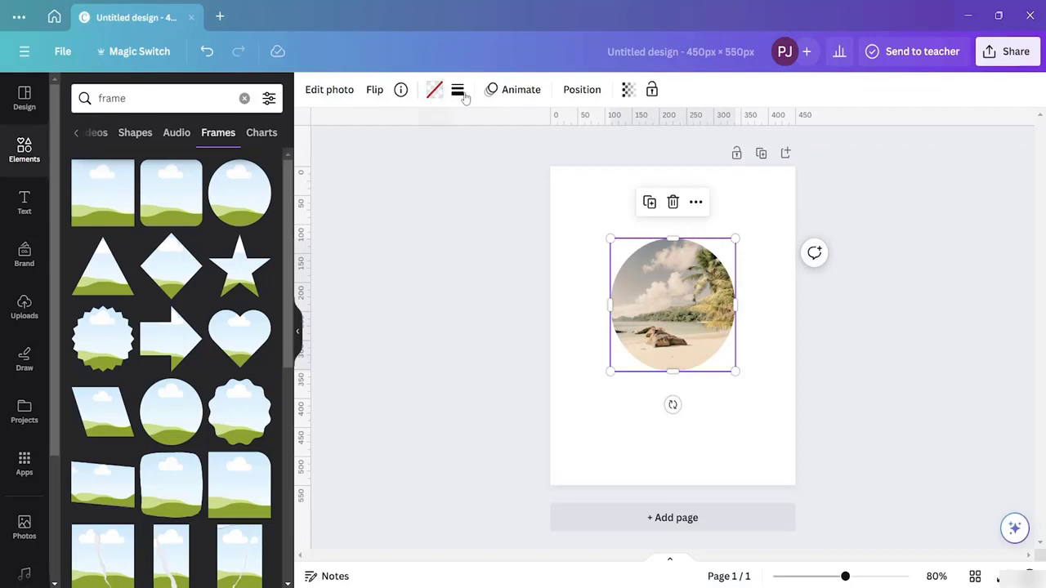
{"action": "left_click", "coordinate": [435, 91]}
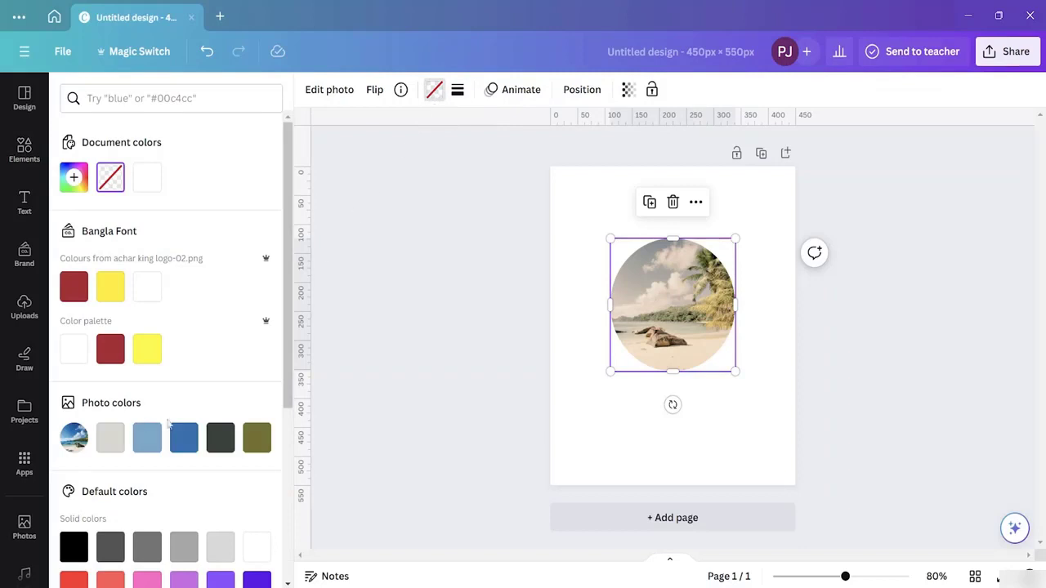
{"action": "left_click", "coordinate": [78, 300]}
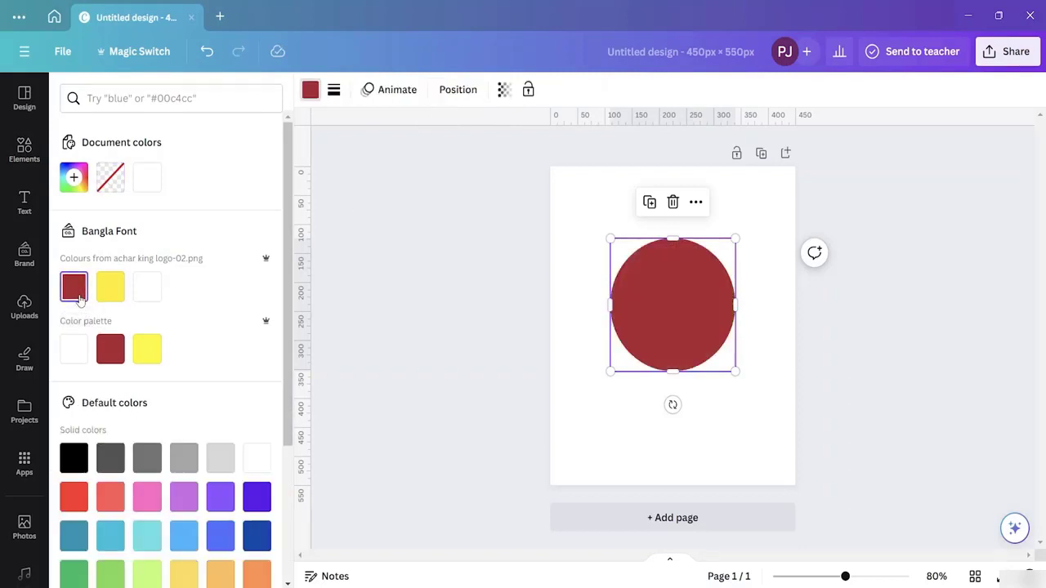
{"action": "key", "text": "ctrl+z"}
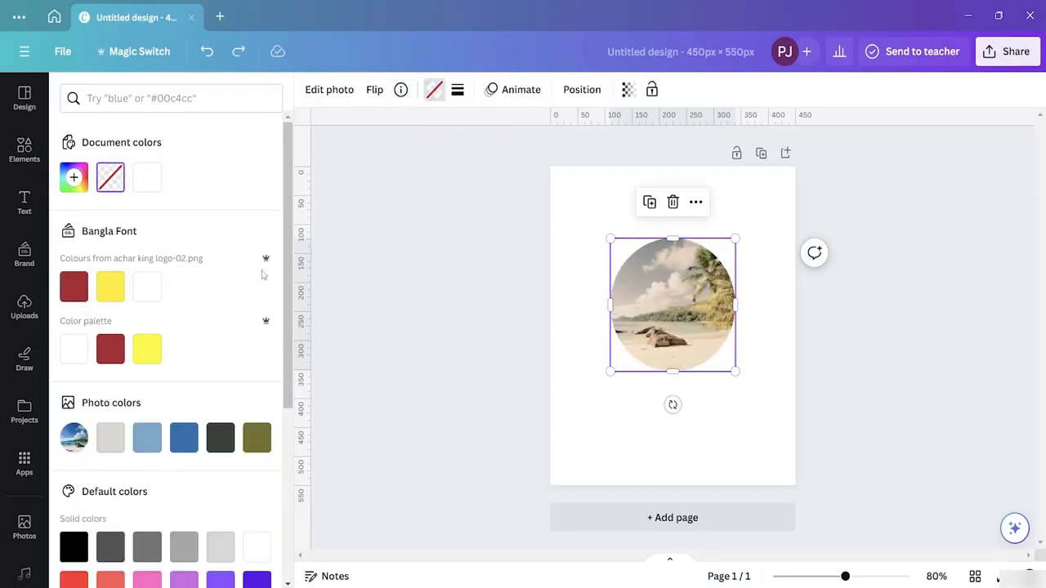
- Give the round beach photo frame a thin solid border of weight about 2 in the dark red brand colour
{"action": "left_click", "coordinate": [456, 91]}
{"action": "left_click_drag", "start_coordinate": [456, 183], "coordinate": [464, 182]}
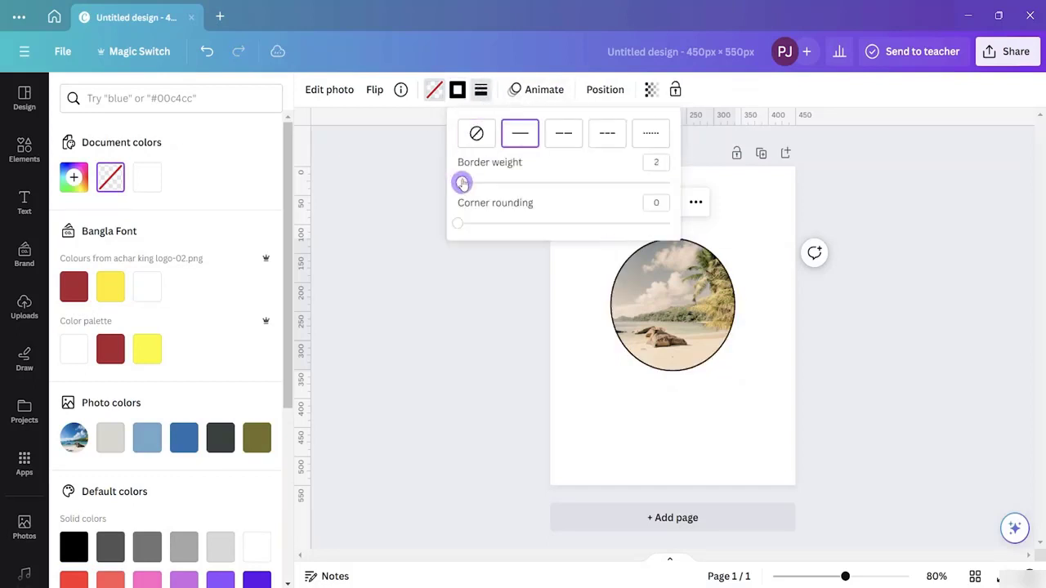
{"action": "left_click", "coordinate": [458, 97]}
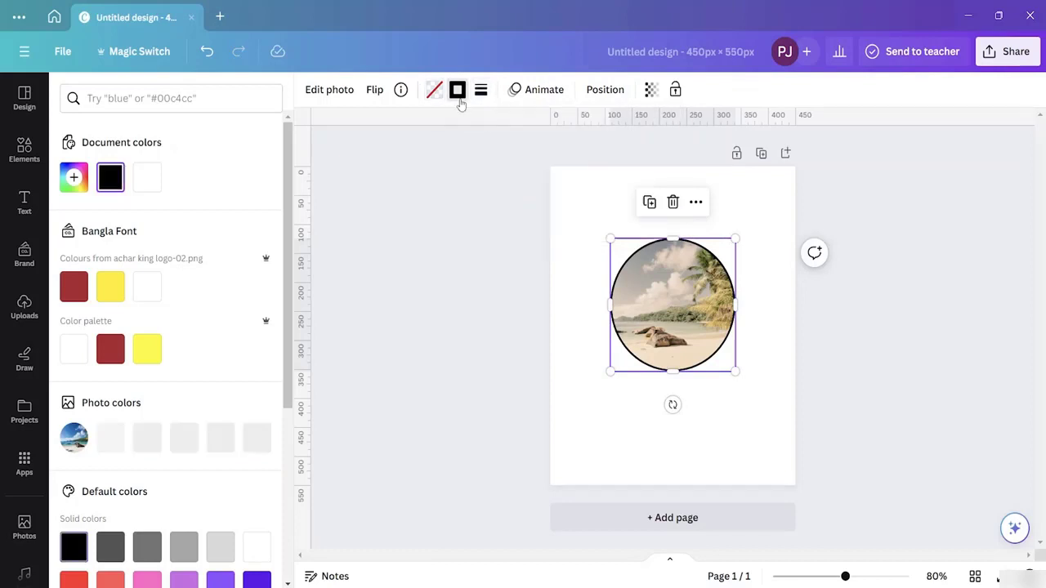
{"action": "left_click", "coordinate": [85, 300]}
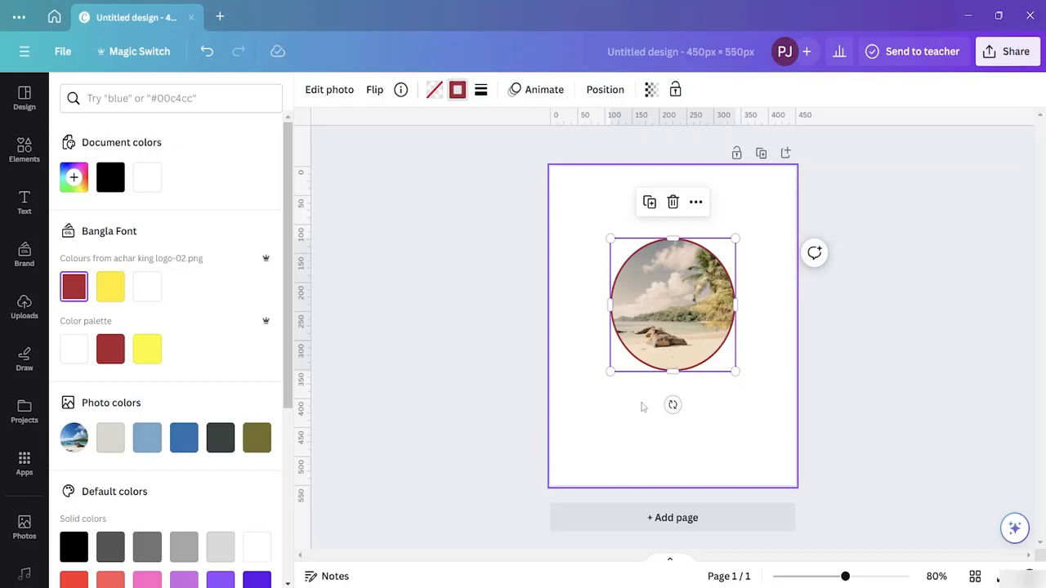
{"action": "left_click", "coordinate": [622, 418]}
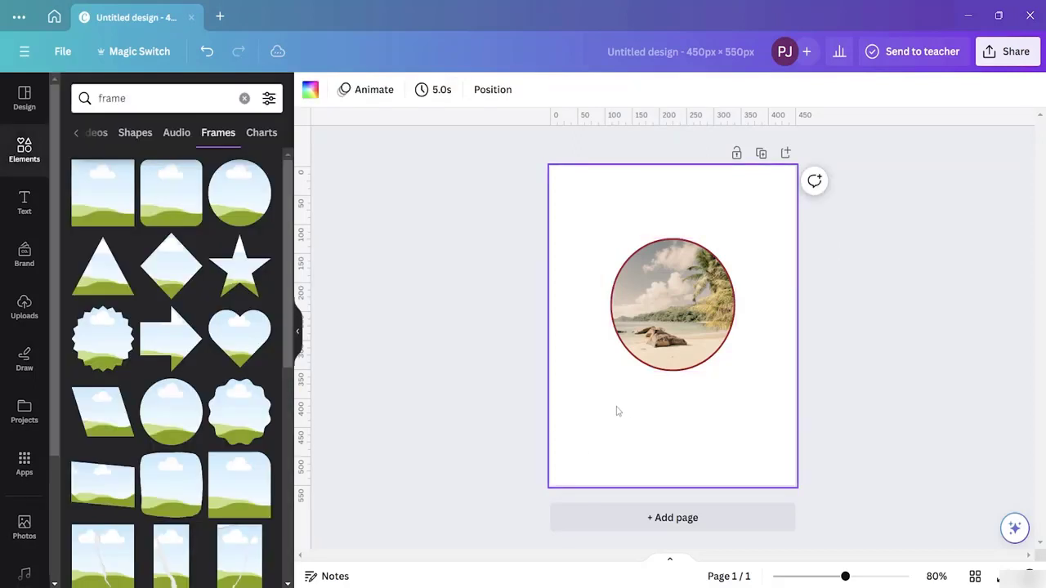
- Add the recently used pink XOXO text style to the page and place it over the lower edge of the round frame
{"action": "left_click", "coordinate": [25, 202]}
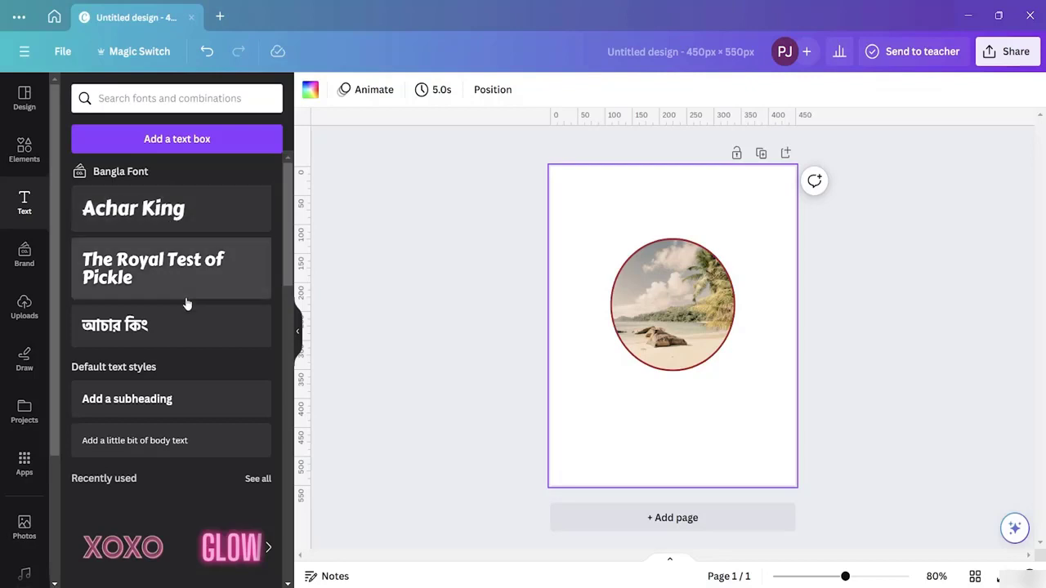
{"action": "scroll", "coordinate": [175, 325], "scroll_direction": "down", "scroll_amount": 3}
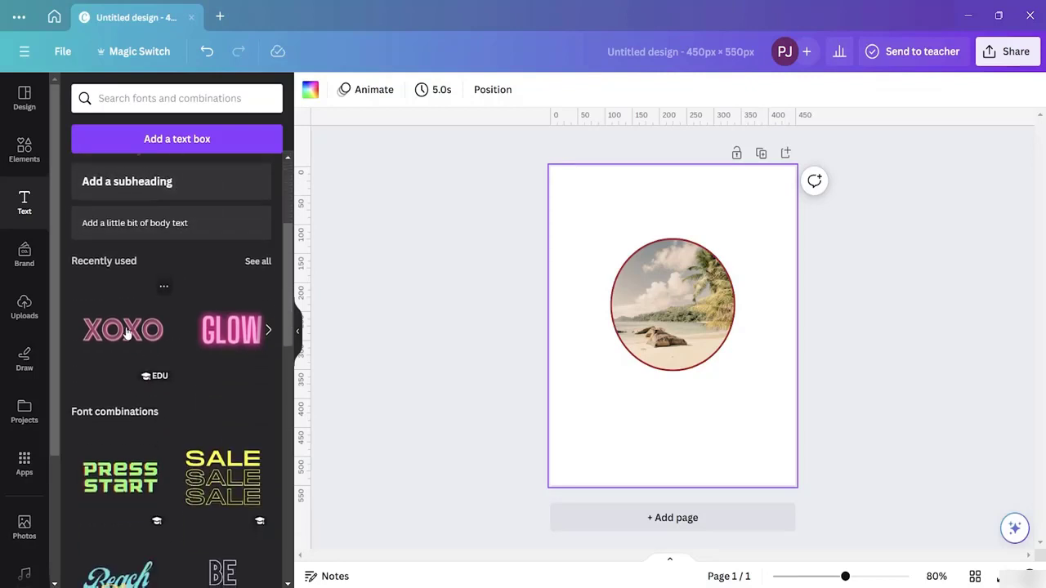
{"action": "left_click", "coordinate": [127, 332]}
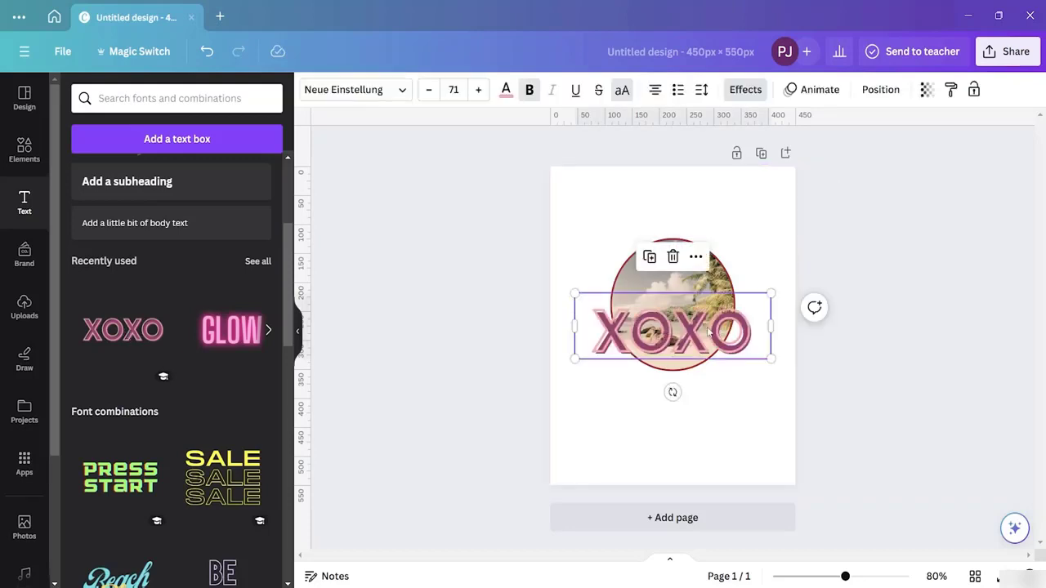
{"action": "left_click_drag", "start_coordinate": [696, 343], "coordinate": [703, 389]}
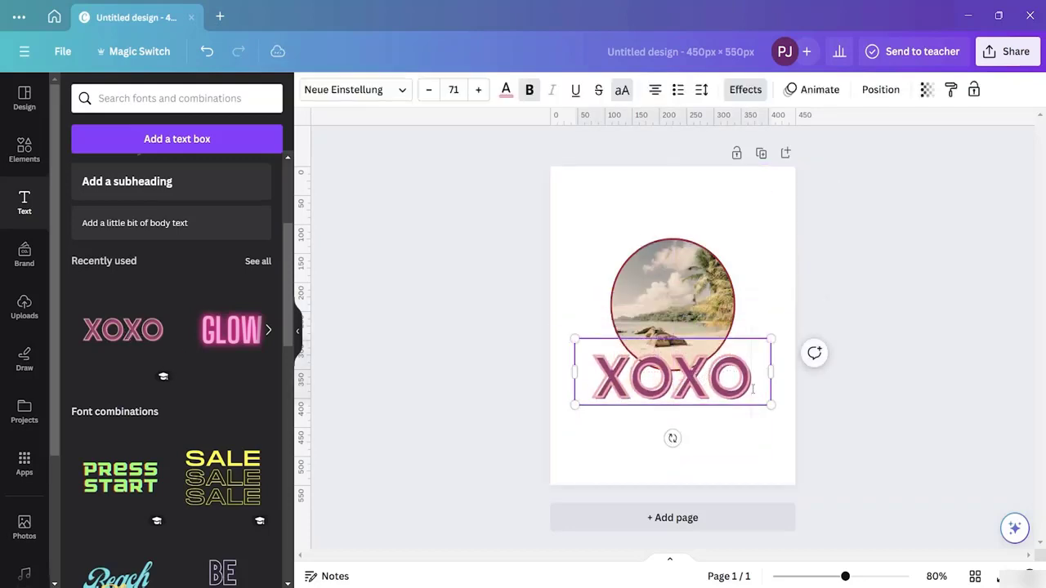
- Replace the XOXO text with a single "T" and narrow its text box to the width of that letter
{"action": "key", "text": "BackSpace"}
{"action": "key", "text": "BackSpace"}
{"action": "key", "text": "BackSpace"}
{"action": "key", "text": "BackSpace"}
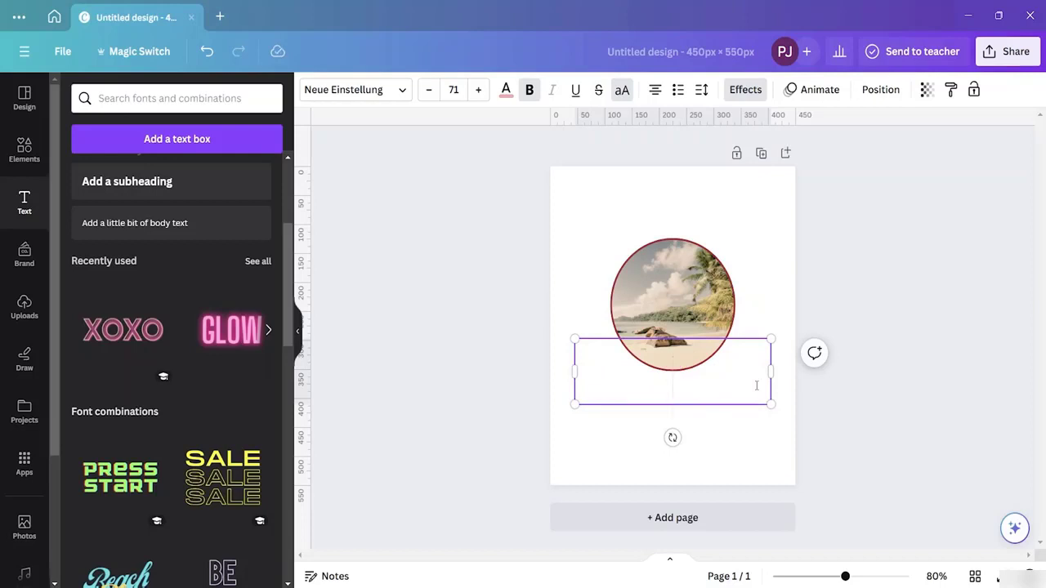
{"action": "type", "text": "T"}
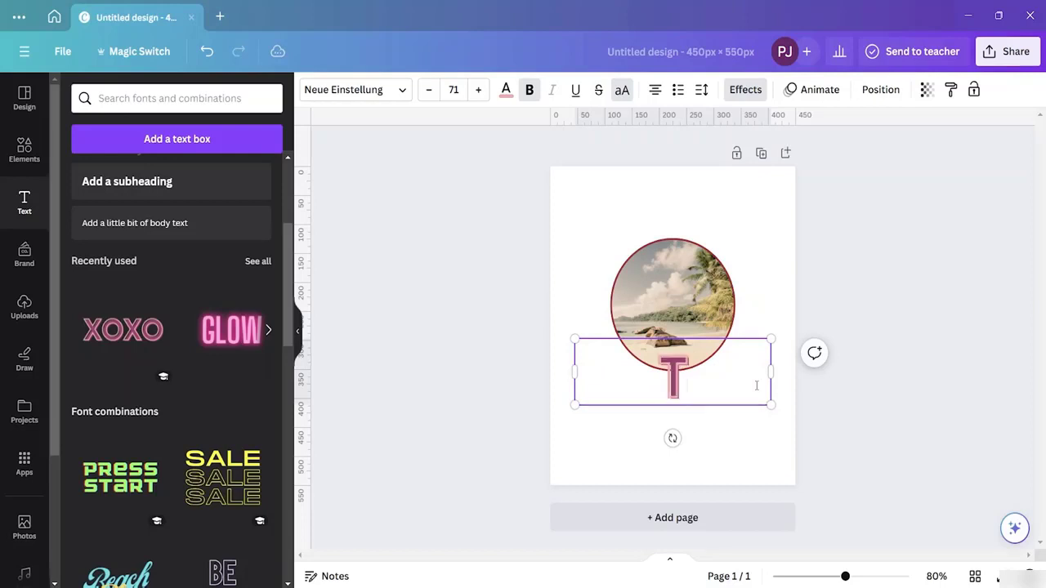
{"action": "left_click_drag", "start_coordinate": [772, 372], "coordinate": [611, 365]}
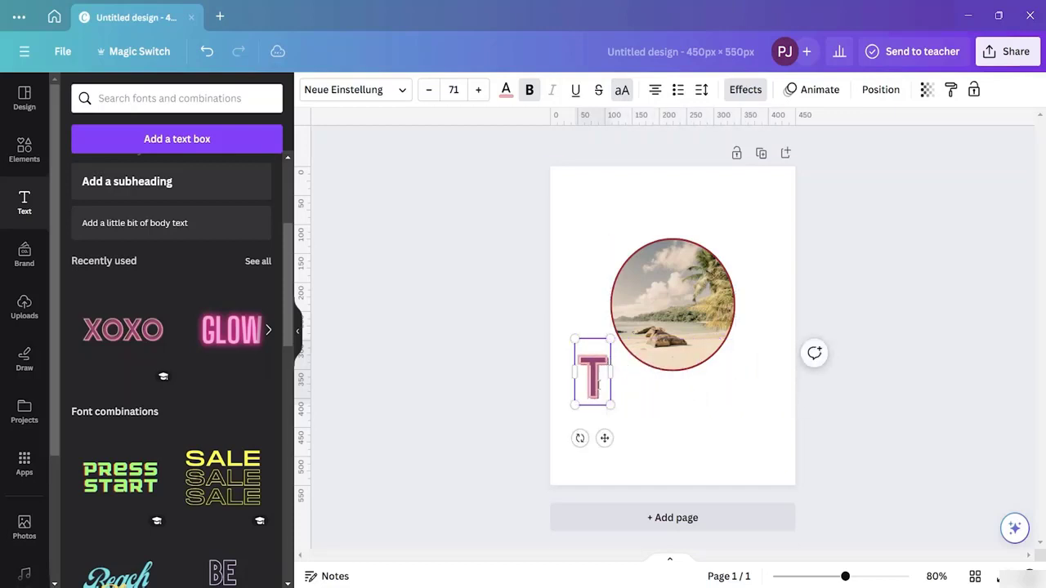
{"action": "left_click", "coordinate": [508, 355]}
- Duplicate the T letter into a row of six separate letters across the lower part of the round frame
{"action": "left_click", "coordinate": [594, 380]}
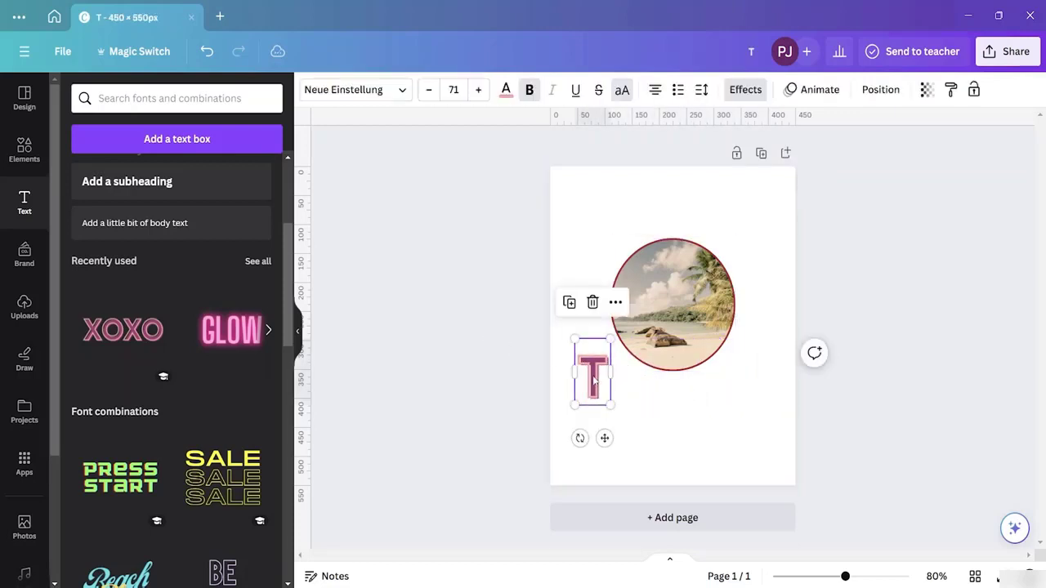
{"action": "left_click", "coordinate": [569, 303]}
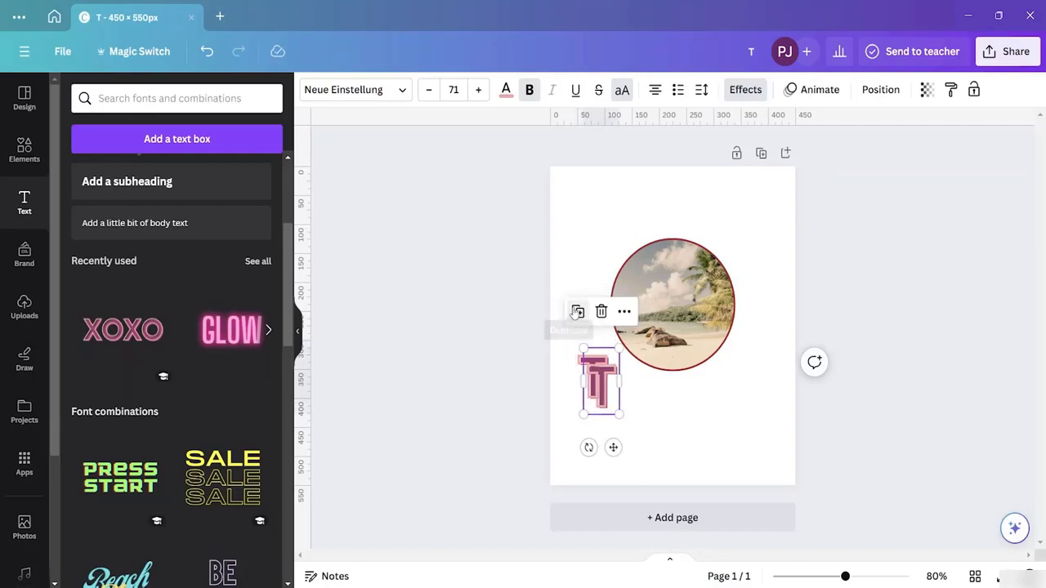
{"action": "left_click_drag", "start_coordinate": [599, 374], "coordinate": [628, 370]}
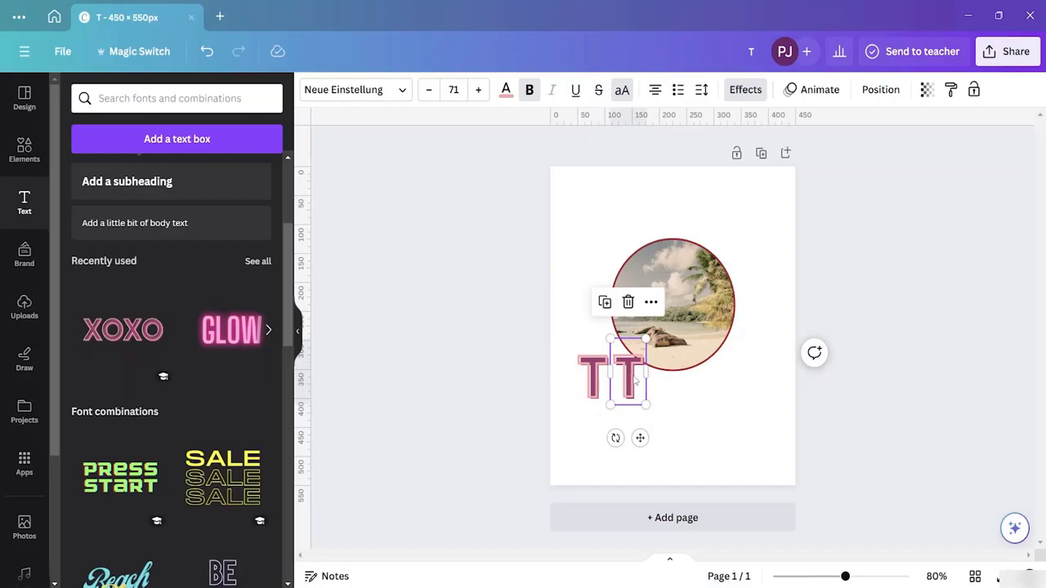
{"action": "left_click_drag", "start_coordinate": [634, 380], "coordinate": [760, 379]}
{"action": "left_click", "coordinate": [744, 419]}
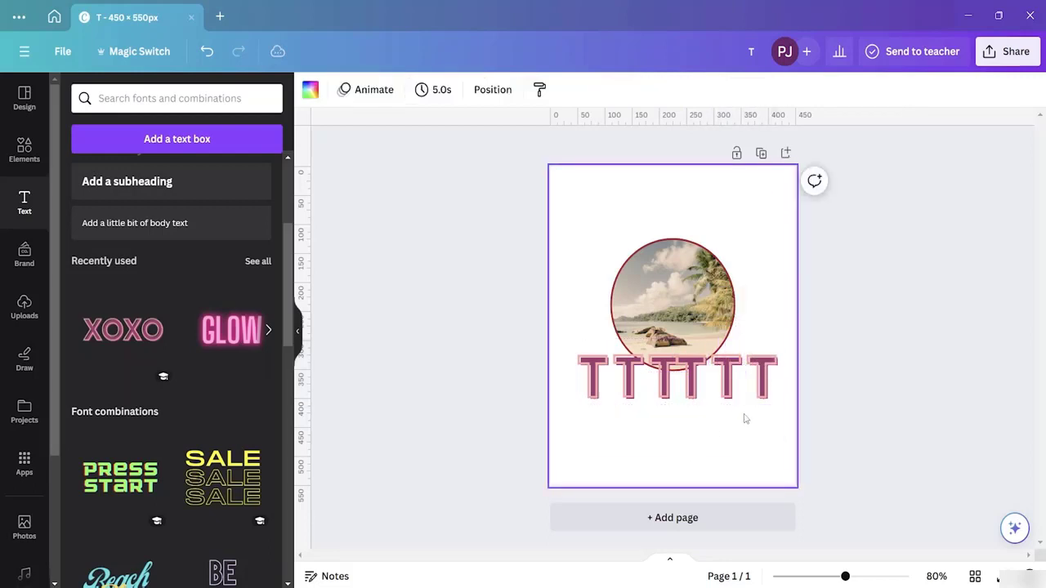
- Replace the first letter of the row with "P" and the second with "A"
{"action": "left_click", "coordinate": [599, 389]}
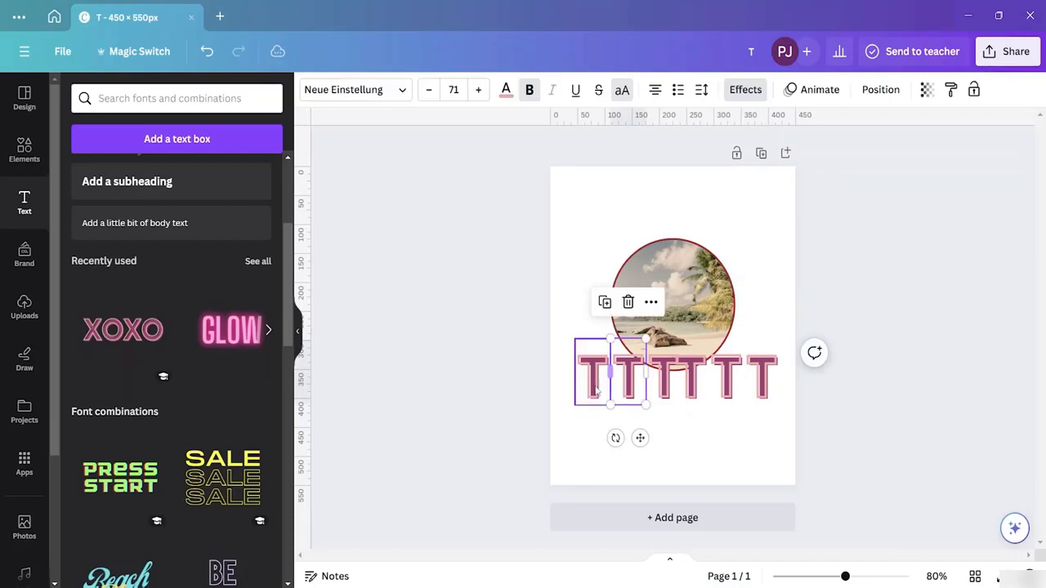
{"action": "left_click", "coordinate": [597, 391]}
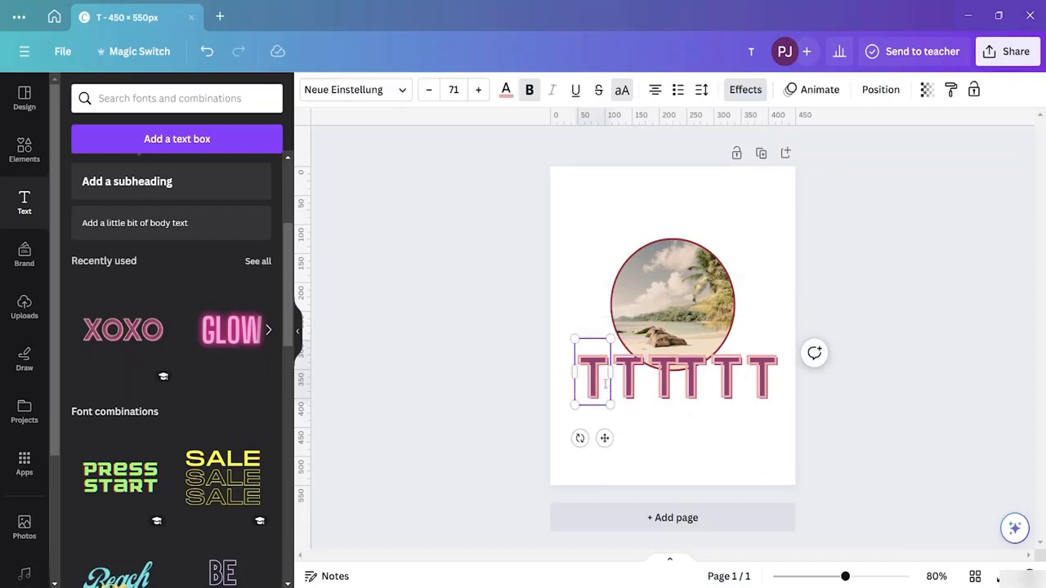
{"action": "left_click_drag", "start_coordinate": [605, 383], "coordinate": [648, 387]}
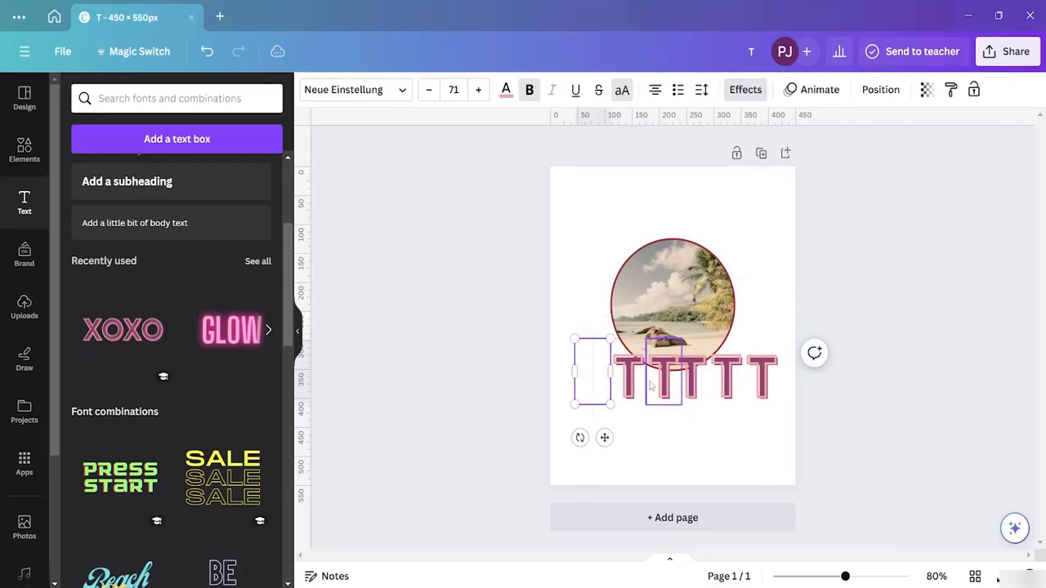
{"action": "type", "text": "P"}
{"action": "left_click", "coordinate": [631, 394]}
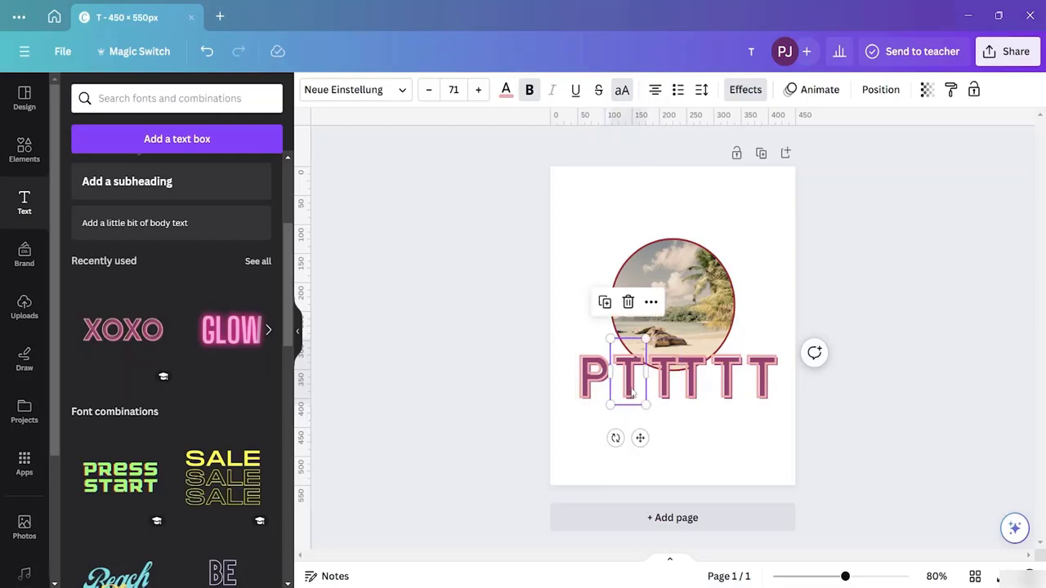
{"action": "double_click", "coordinate": [634, 401]}
{"action": "key", "text": "BackSpace"}
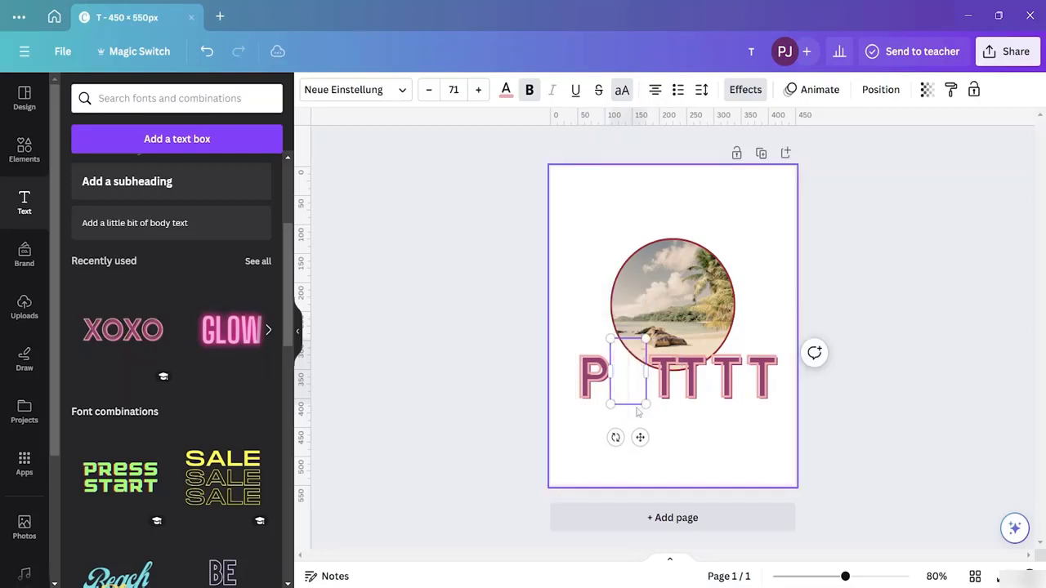
{"action": "type", "text": "A"}
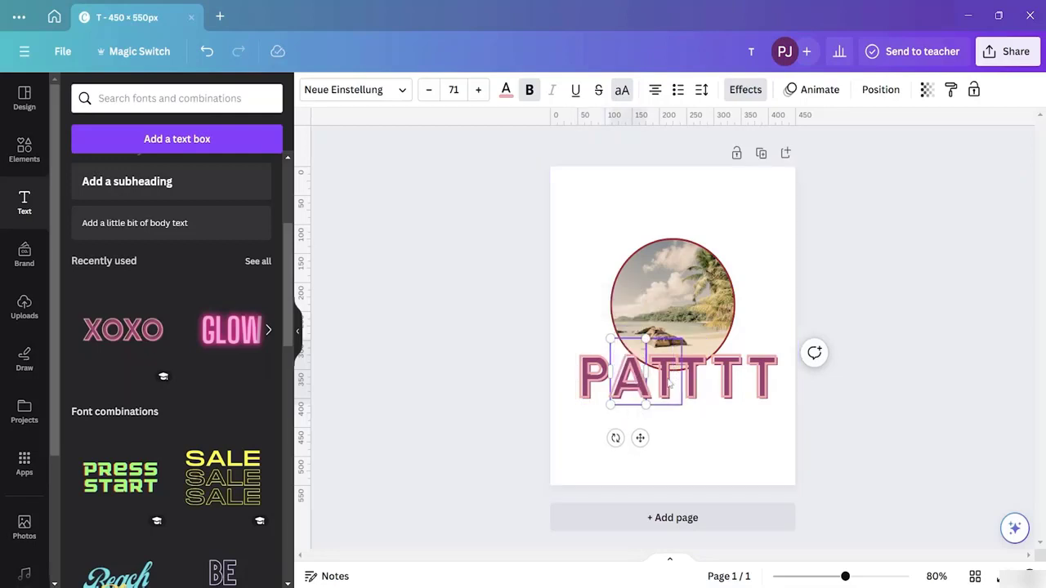
- Replace the third letter of the row with "R" and the fourth with "A"
{"action": "left_click", "coordinate": [667, 382]}
{"action": "double_click", "coordinate": [668, 380]}
{"action": "key", "text": "BackSpace"}
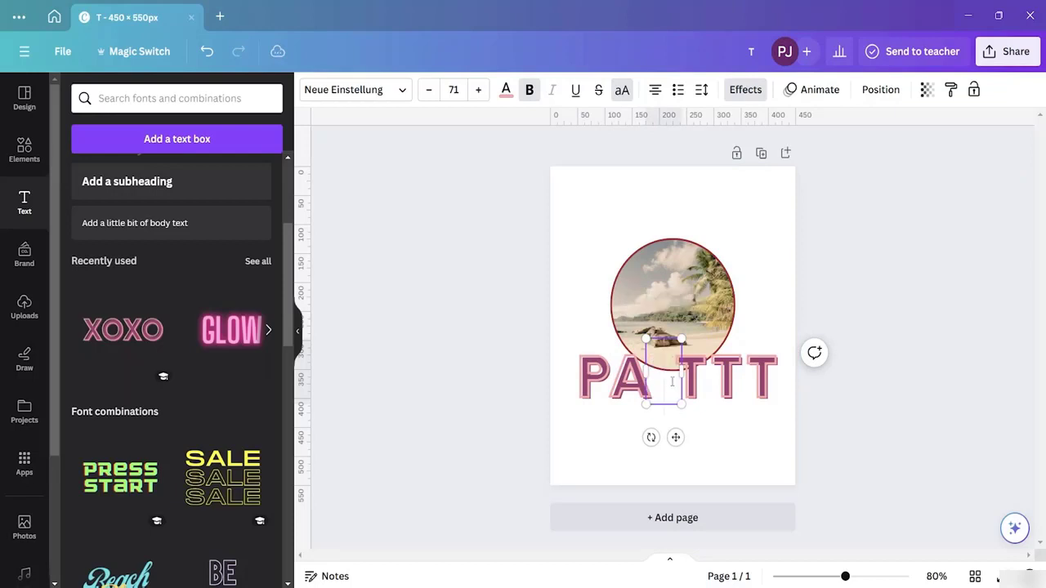
{"action": "type", "text": "R"}
{"action": "left_click", "coordinate": [696, 386]}
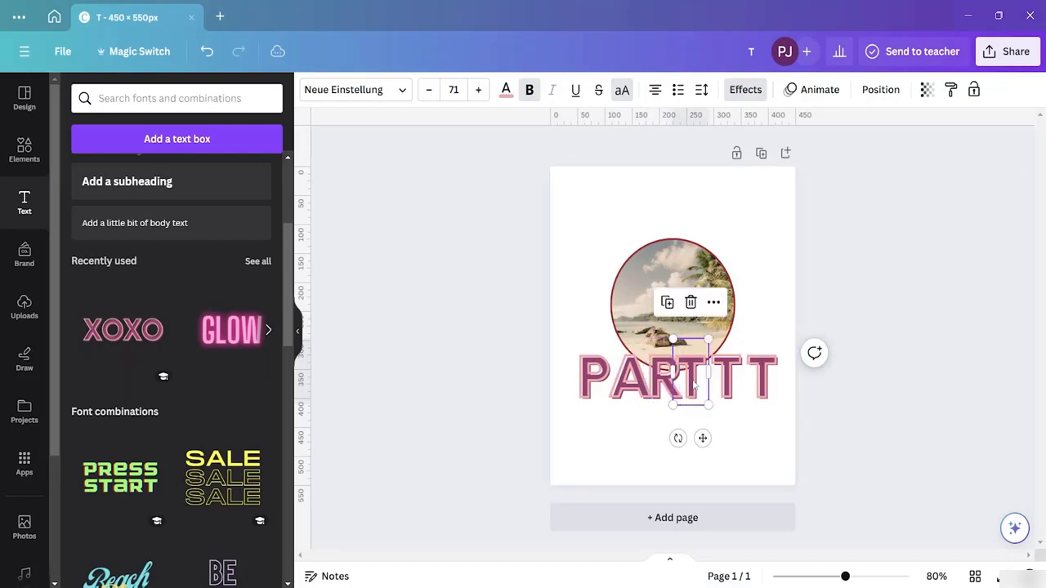
{"action": "double_click", "coordinate": [690, 393]}
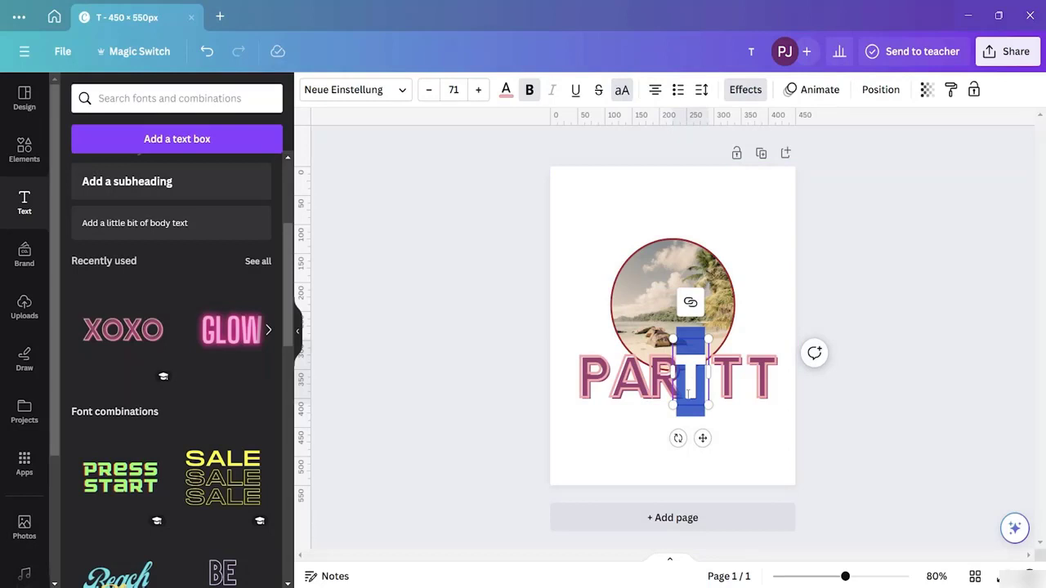
{"action": "type", "text": "A"}
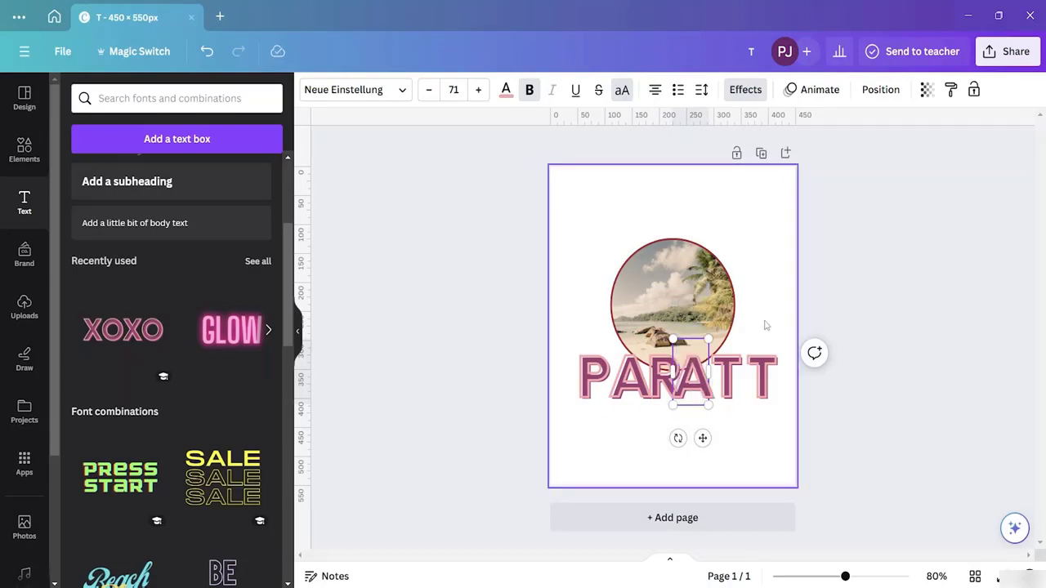
- Replace the fifth letter of the row with "D" and the sixth with "I"
{"action": "left_click", "coordinate": [738, 375]}
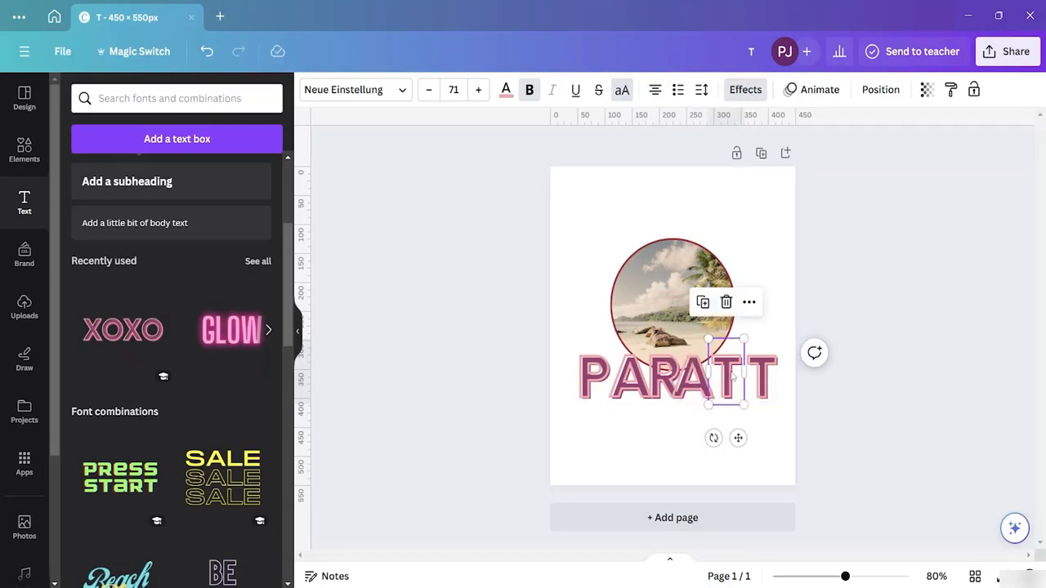
{"action": "double_click", "coordinate": [733, 376]}
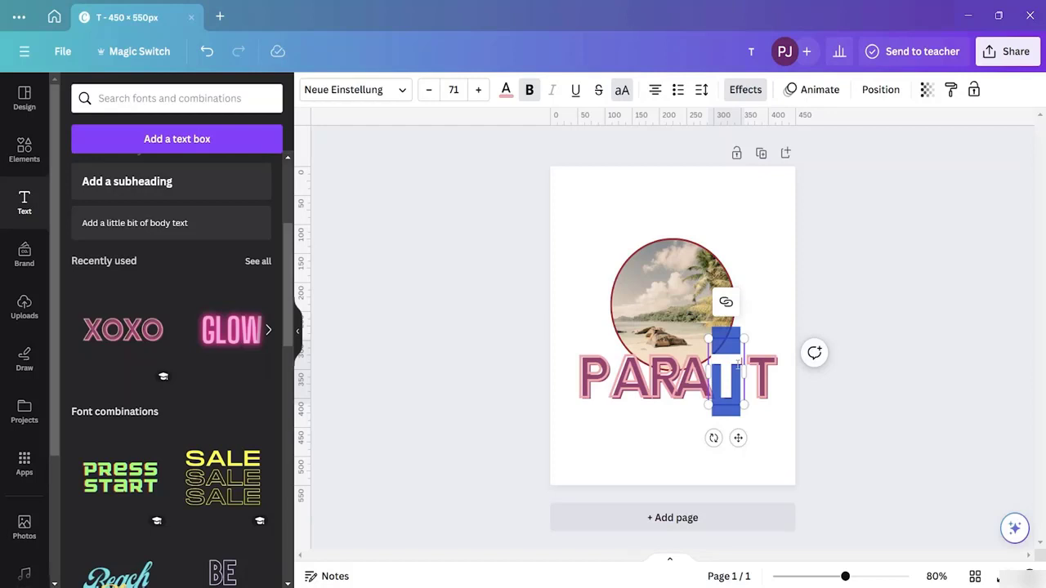
{"action": "type", "text": "D"}
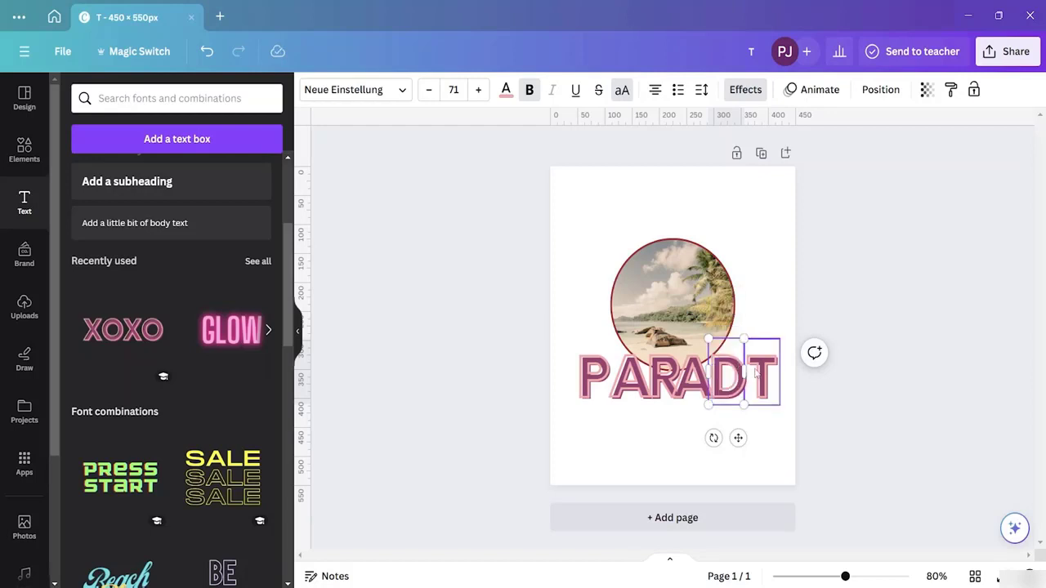
{"action": "left_click", "coordinate": [762, 378]}
{"action": "left_click", "coordinate": [762, 374]}
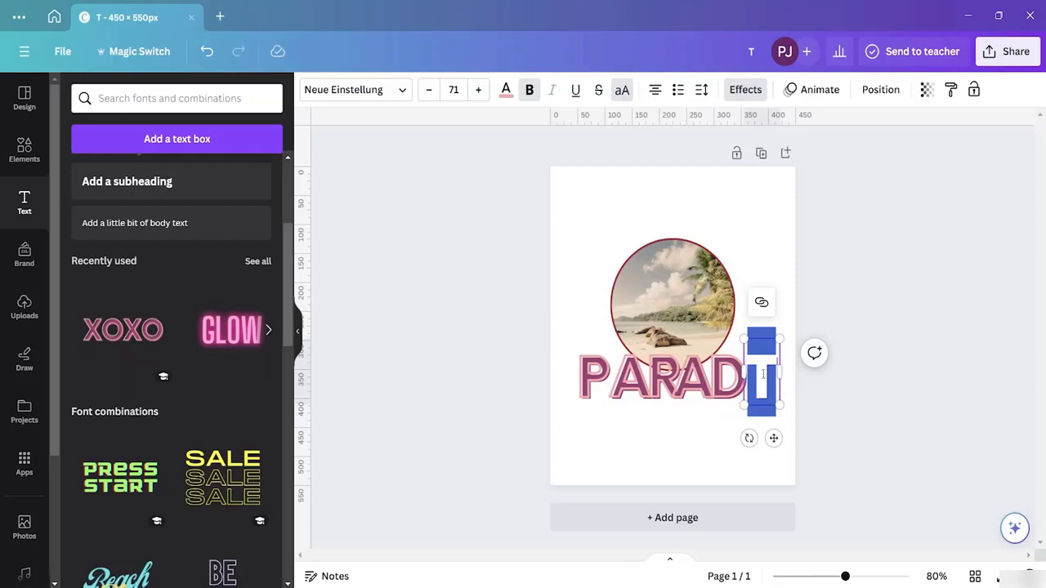
{"action": "key", "text": "BackSpace"}
{"action": "type", "text": "I"}
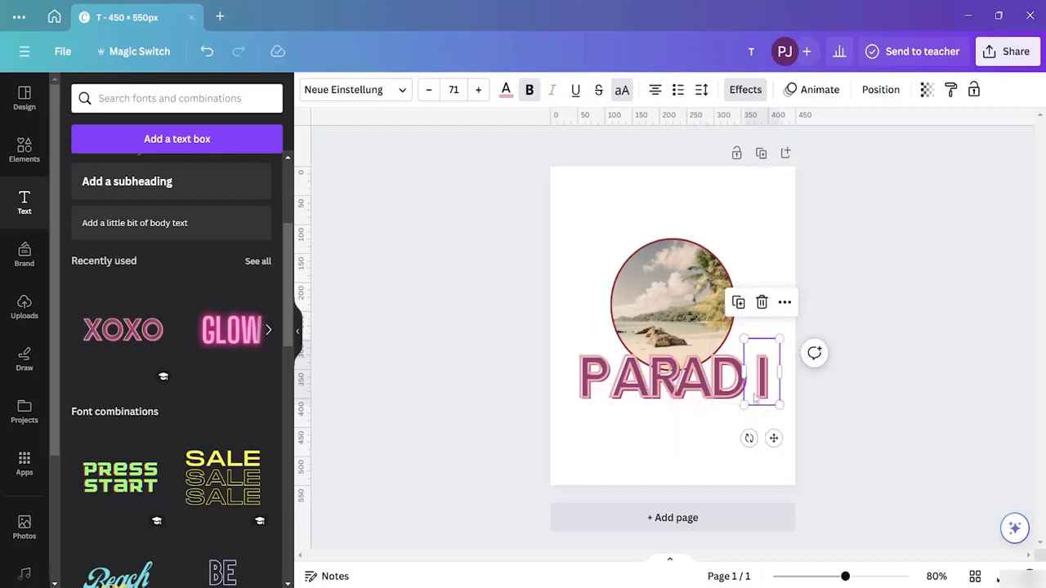
- Duplicate the I below the letter row and move the P up beside the round photo's lower-left edge
{"action": "left_click_drag", "start_coordinate": [754, 394], "coordinate": [708, 451], "text": "alt"}
{"action": "left_click", "coordinate": [592, 378]}
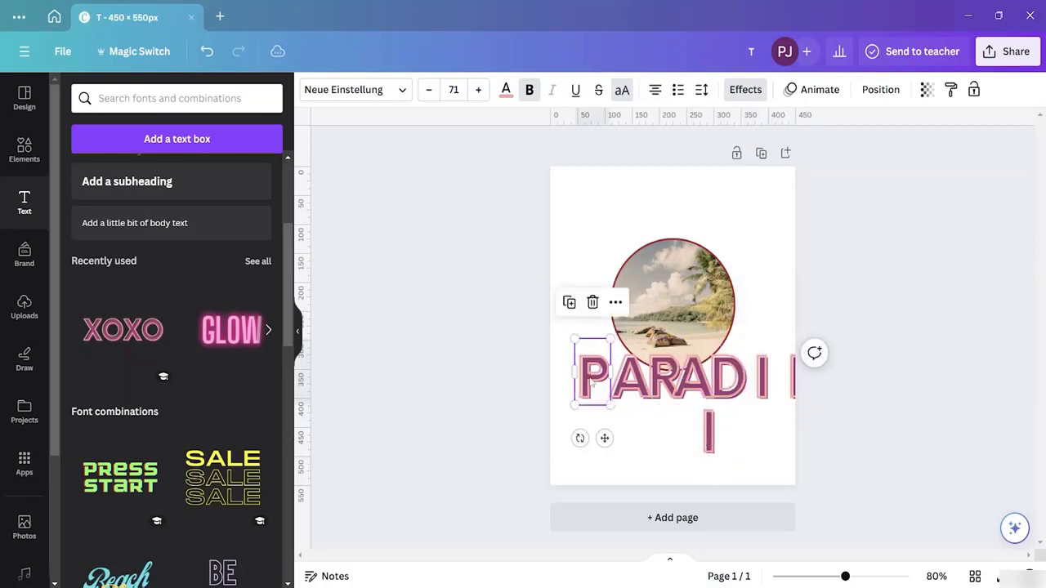
{"action": "left_click_drag", "start_coordinate": [592, 378], "coordinate": [589, 344]}
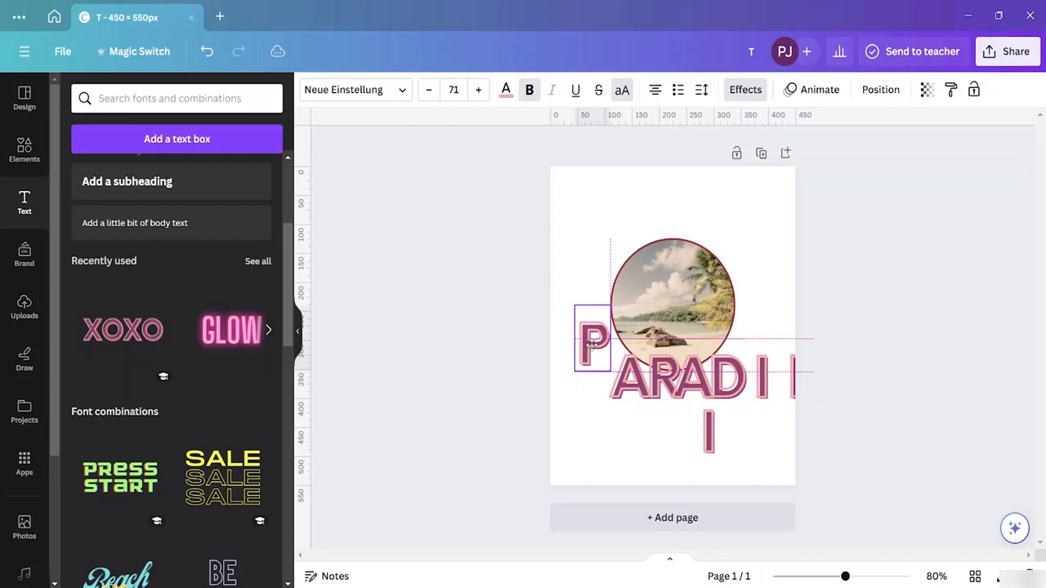
- Close up the letters A, R, A, D and I and place a copy of the I above the end of the row
{"action": "left_click", "coordinate": [626, 377]}
{"action": "left_click_drag", "start_coordinate": [625, 378], "coordinate": [742, 320]}
{"action": "left_click", "coordinate": [655, 389]}
{"action": "left_click", "coordinate": [791, 372]}
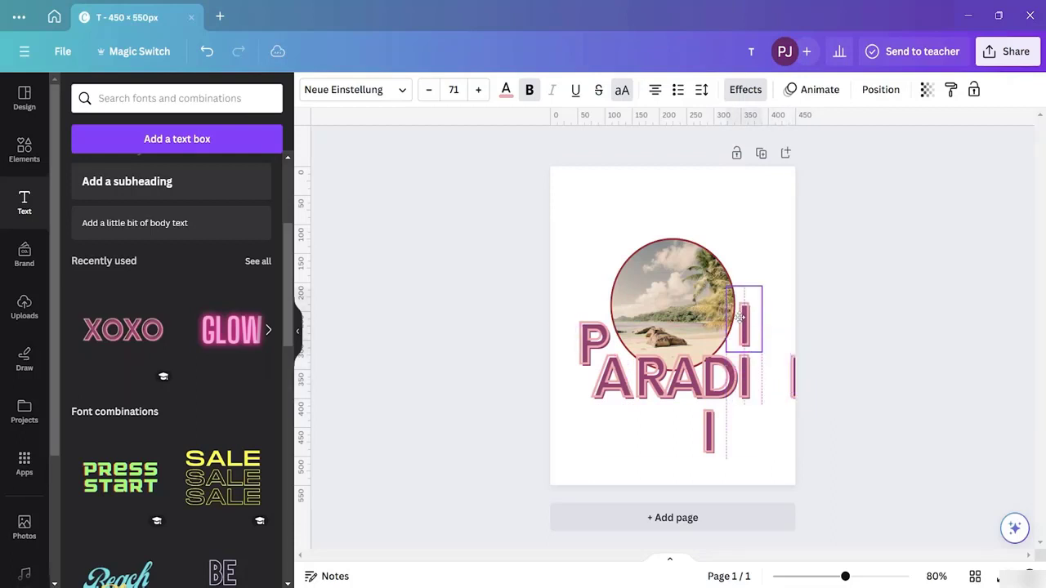
- Delete the surplus I at the page edge and replace the raised I beside the photo with "S"
{"action": "left_click", "coordinate": [800, 384]}
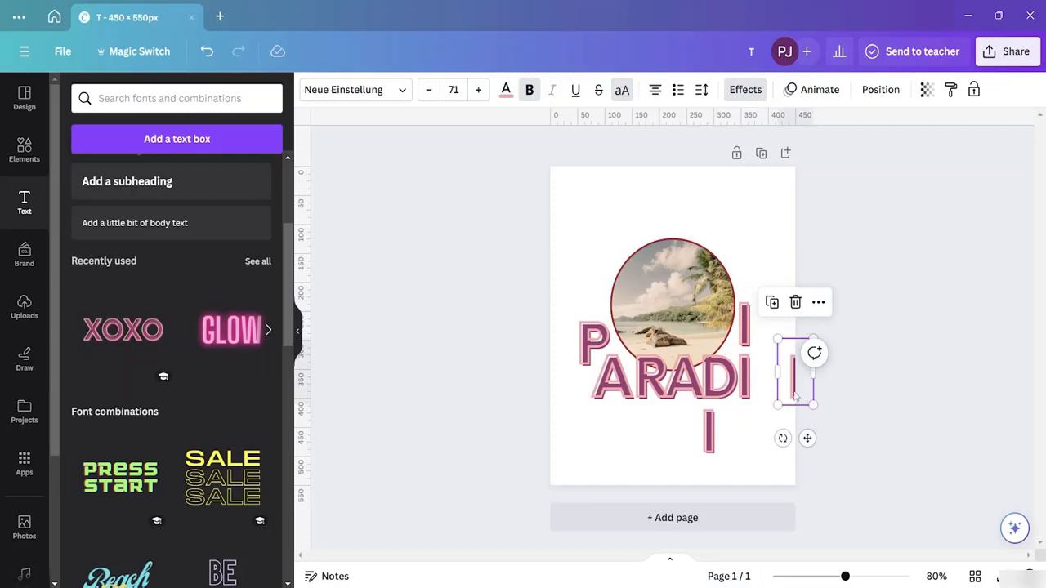
{"action": "key", "text": "Delete"}
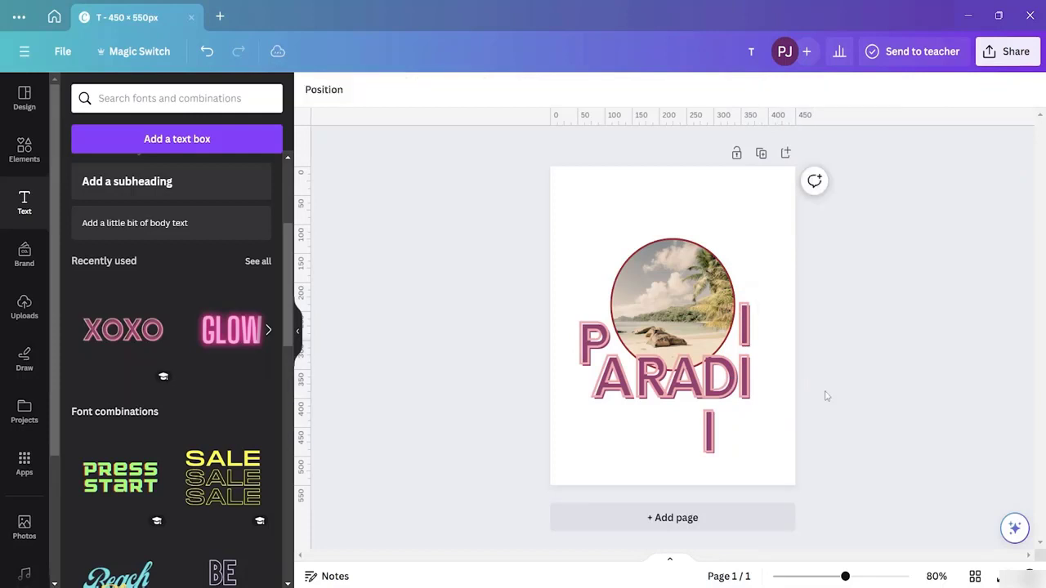
{"action": "double_click", "coordinate": [746, 339]}
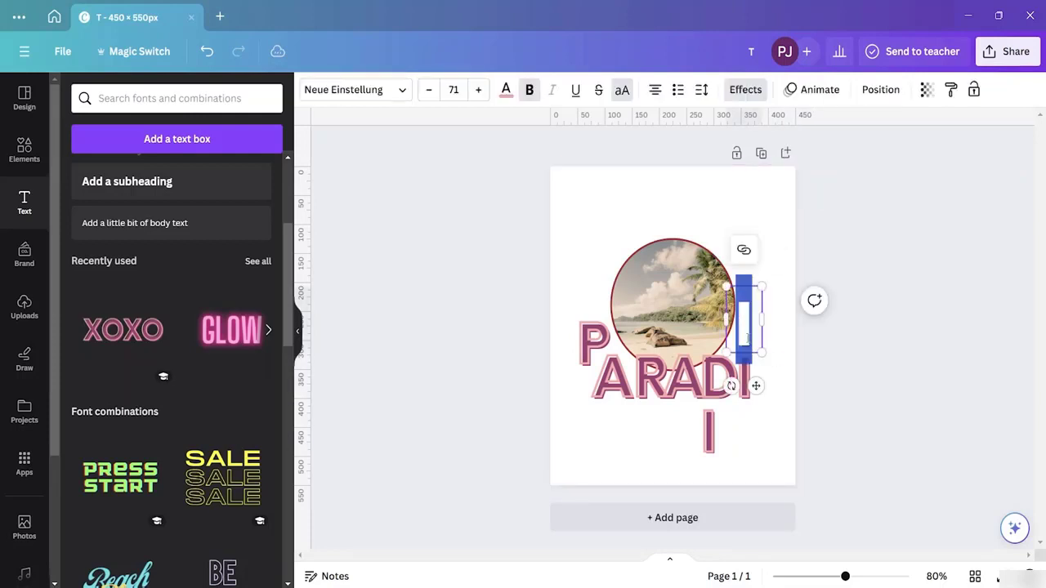
{"action": "type", "text": "S"}
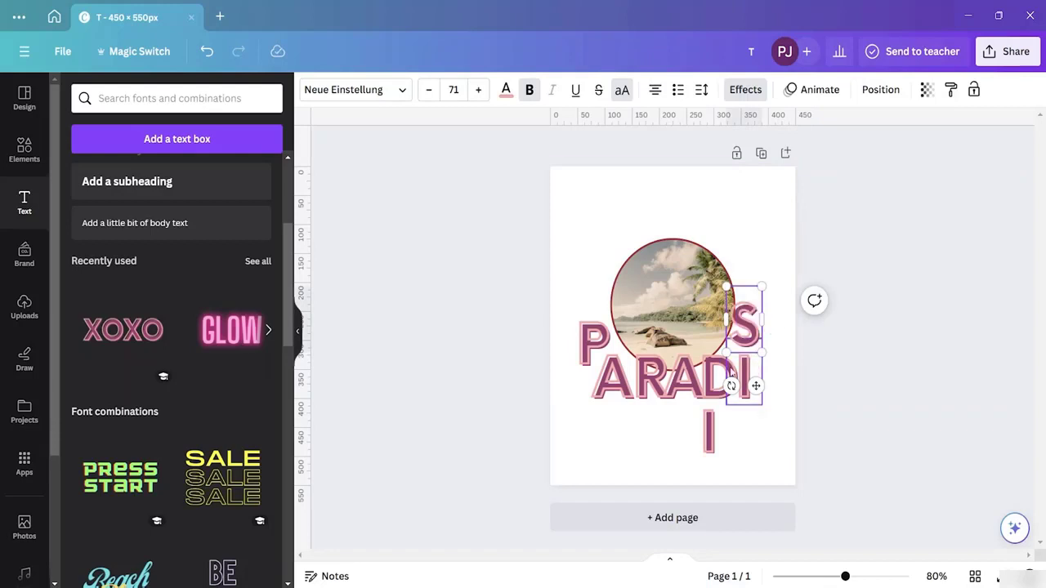
- Arrange the letters P, A, R, A, D and S at staggered heights along the lower curve of the round photo
{"action": "left_click_drag", "start_coordinate": [613, 381], "coordinate": [649, 408]}
{"action": "left_click_drag", "start_coordinate": [684, 379], "coordinate": [711, 399]}
{"action": "left_click", "coordinate": [711, 383]}
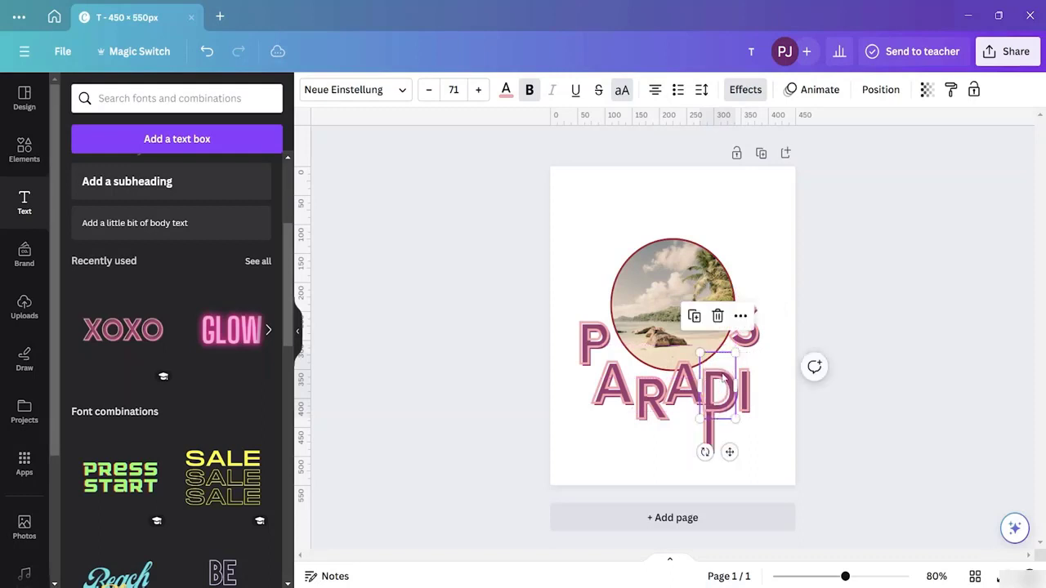
{"action": "left_click", "coordinate": [752, 338]}
{"action": "left_click_drag", "start_coordinate": [752, 337], "coordinate": [761, 358]}
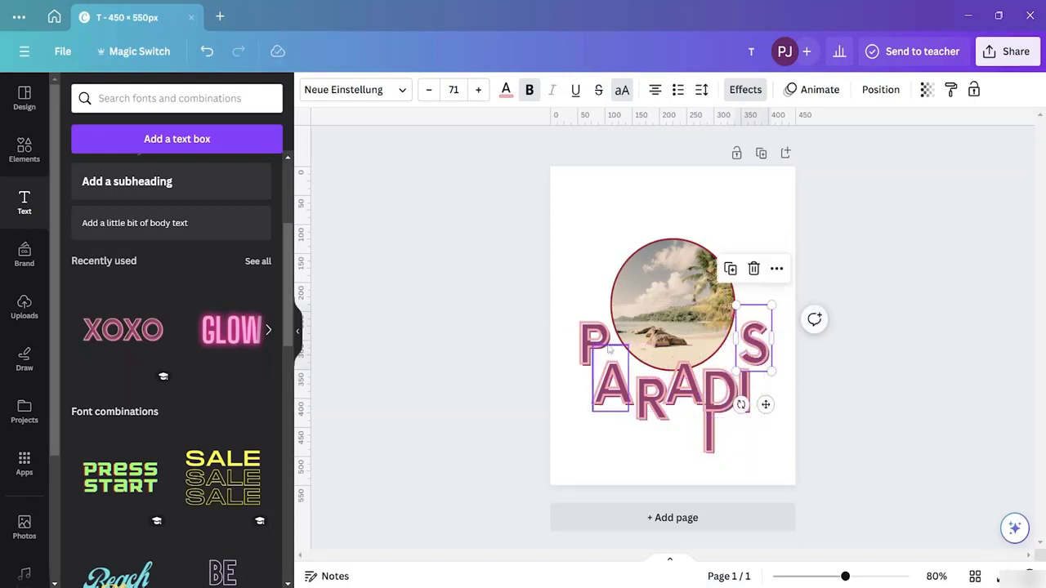
{"action": "left_click_drag", "start_coordinate": [585, 341], "coordinate": [581, 314]}
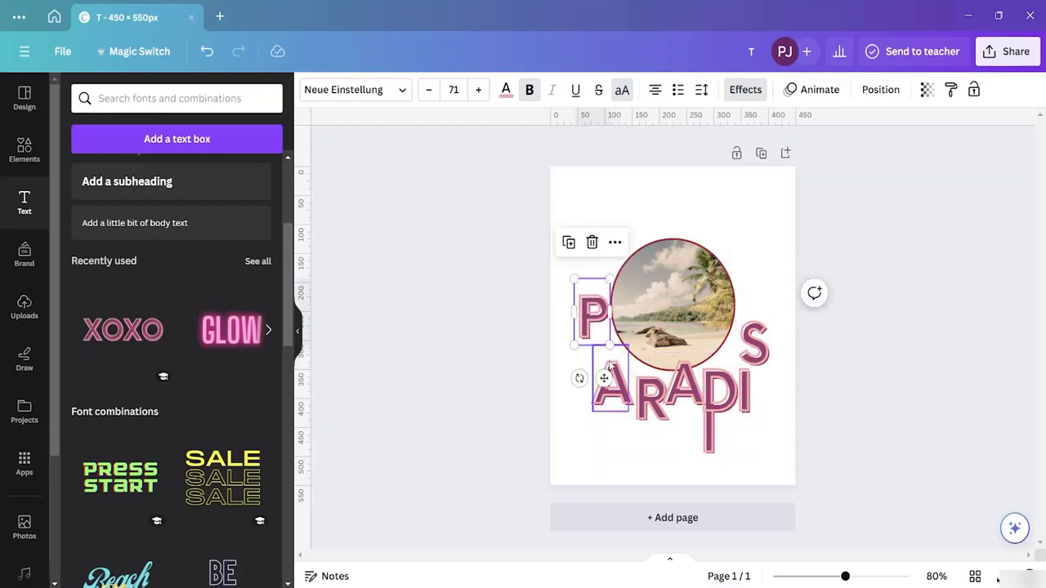
{"action": "left_click_drag", "start_coordinate": [611, 366], "coordinate": [604, 345]}
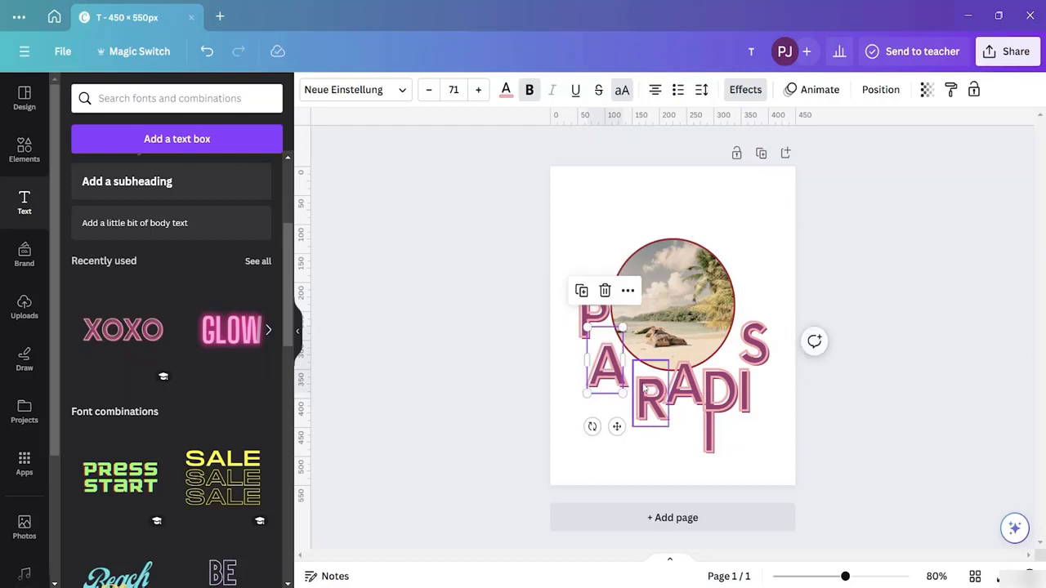
{"action": "left_click_drag", "start_coordinate": [645, 380], "coordinate": [699, 375]}
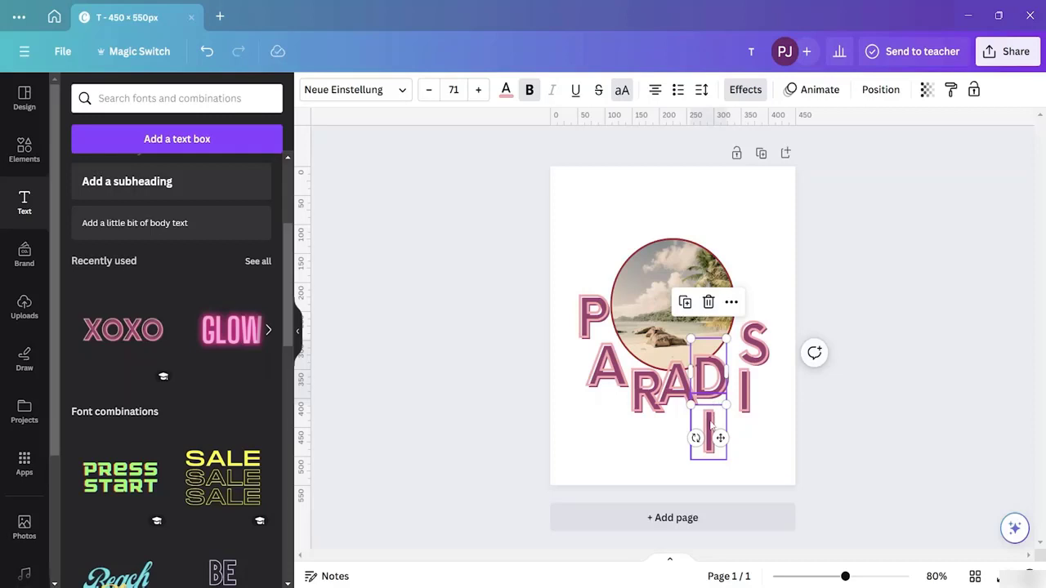
- Set the I and S against the photo's right edge, and change the spare I placed above them to "E"
{"action": "left_click_drag", "start_coordinate": [711, 425], "coordinate": [739, 345]}
{"action": "left_click_drag", "start_coordinate": [744, 393], "coordinate": [742, 312]}
{"action": "left_click", "coordinate": [746, 314]}
{"action": "double_click", "coordinate": [748, 312]}
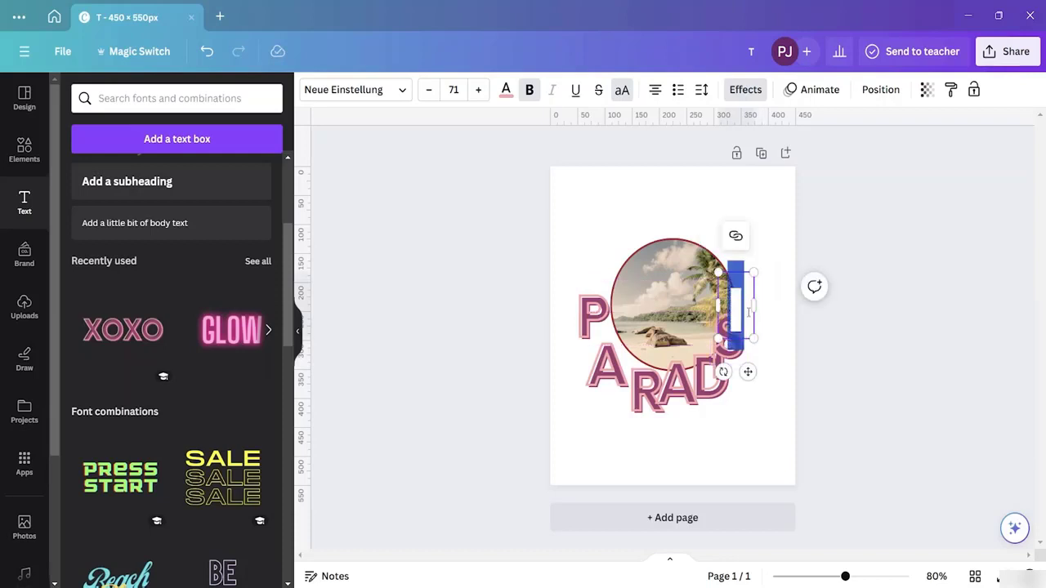
{"action": "type", "text": "E"}
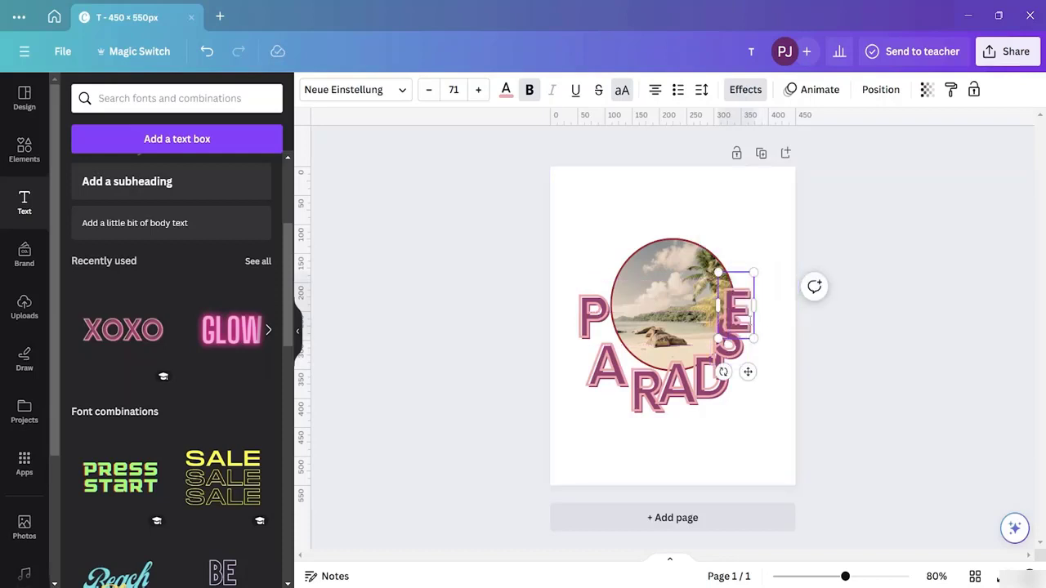
{"action": "left_click", "coordinate": [780, 315]}
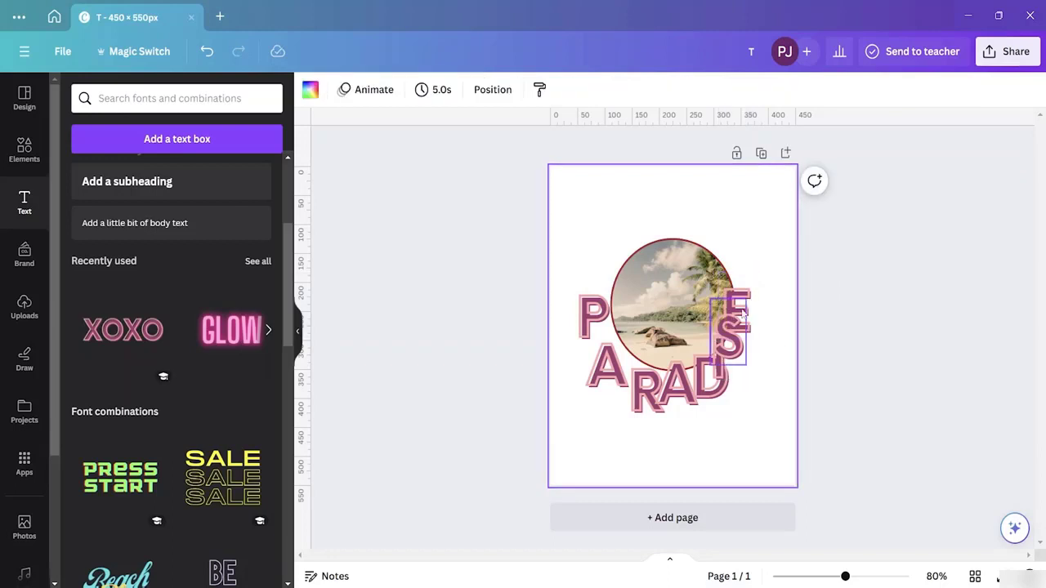
- Move the first A and the P closer to the left edge of the round photo
{"action": "left_click_drag", "start_coordinate": [611, 362], "coordinate": [619, 352]}
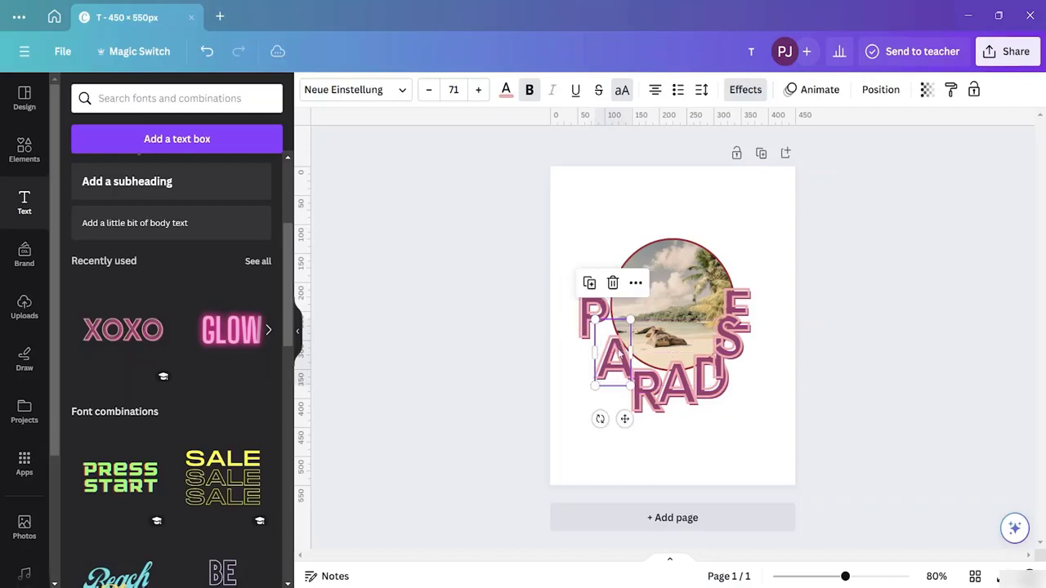
{"action": "left_click", "coordinate": [578, 320]}
{"action": "left_click_drag", "start_coordinate": [577, 321], "coordinate": [595, 321]}
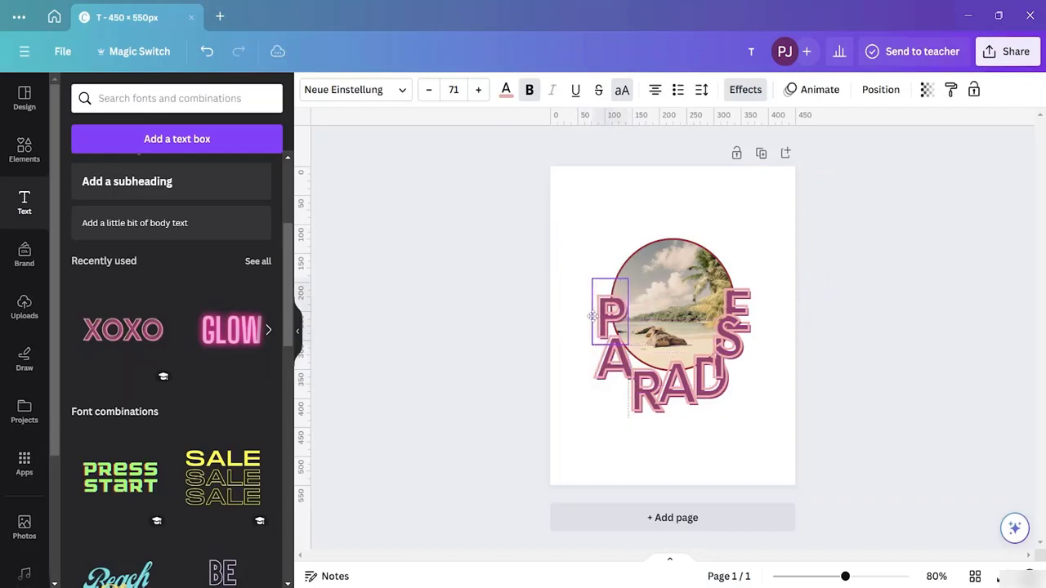
{"action": "left_click", "coordinate": [766, 384]}
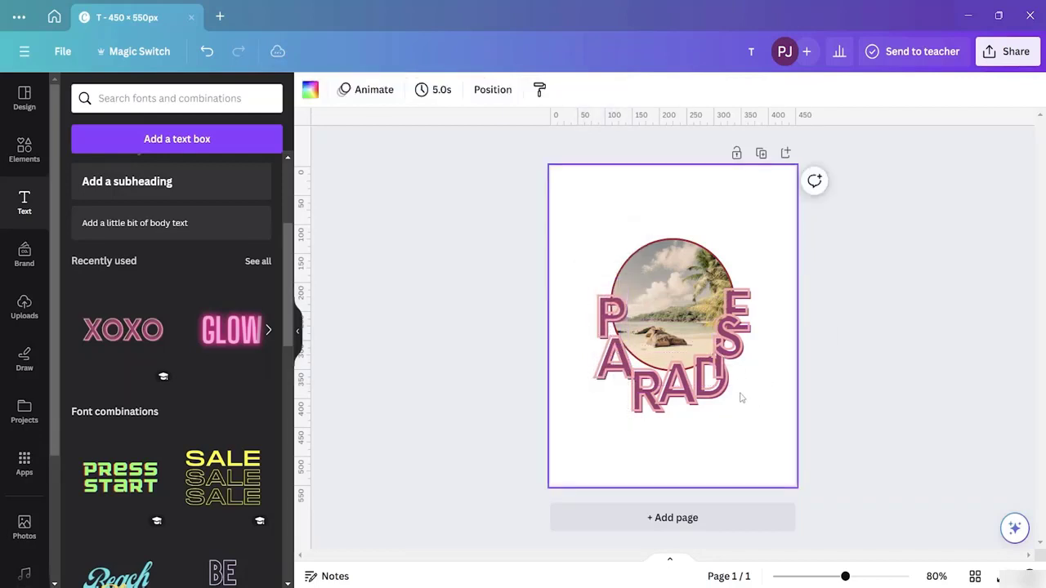
- Recolour the first A with the medium blue from the photo colours
{"action": "left_click", "coordinate": [612, 348]}
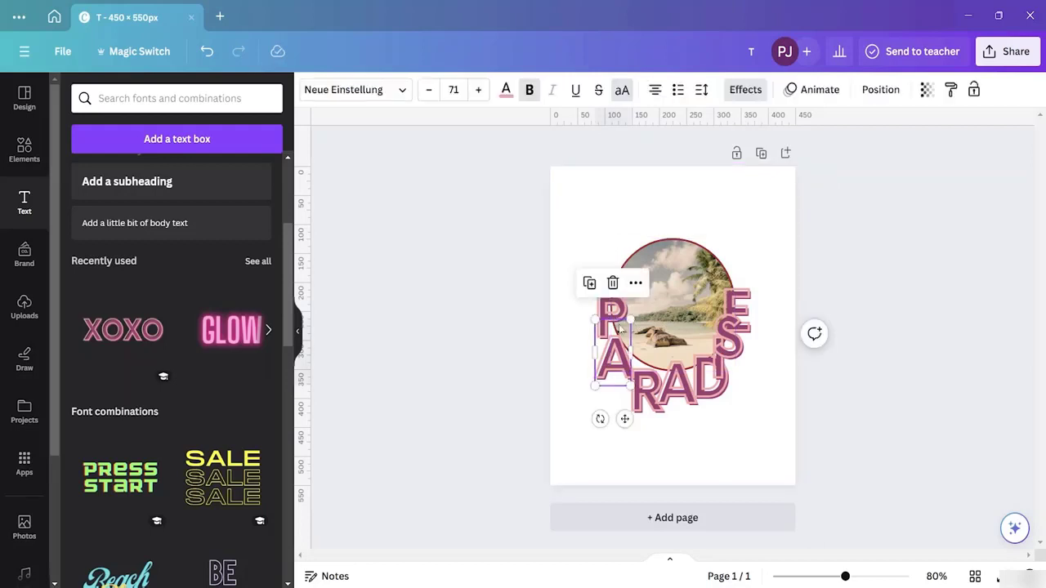
{"action": "left_click", "coordinate": [506, 89]}
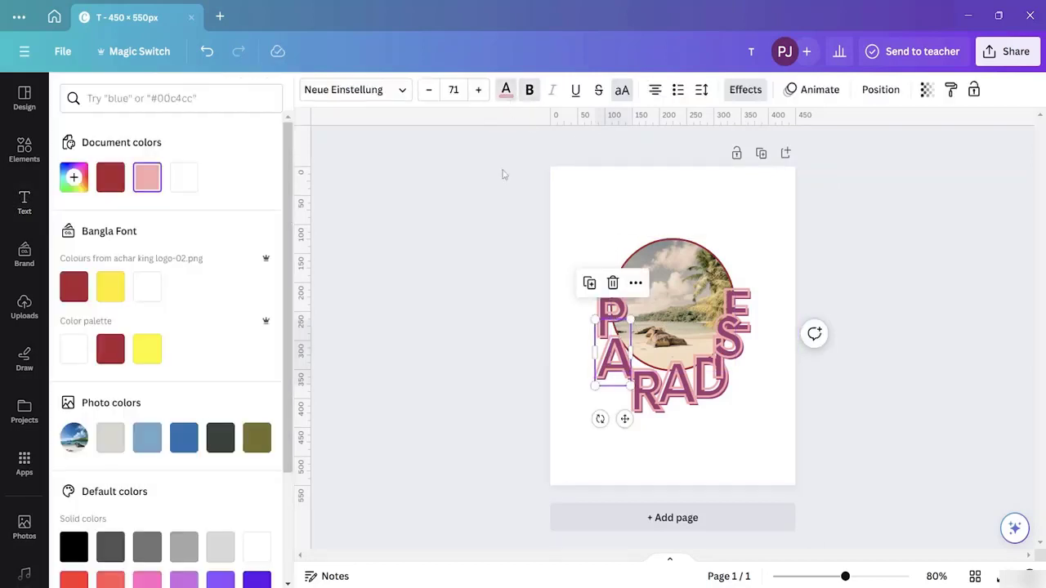
{"action": "left_click", "coordinate": [147, 547]}
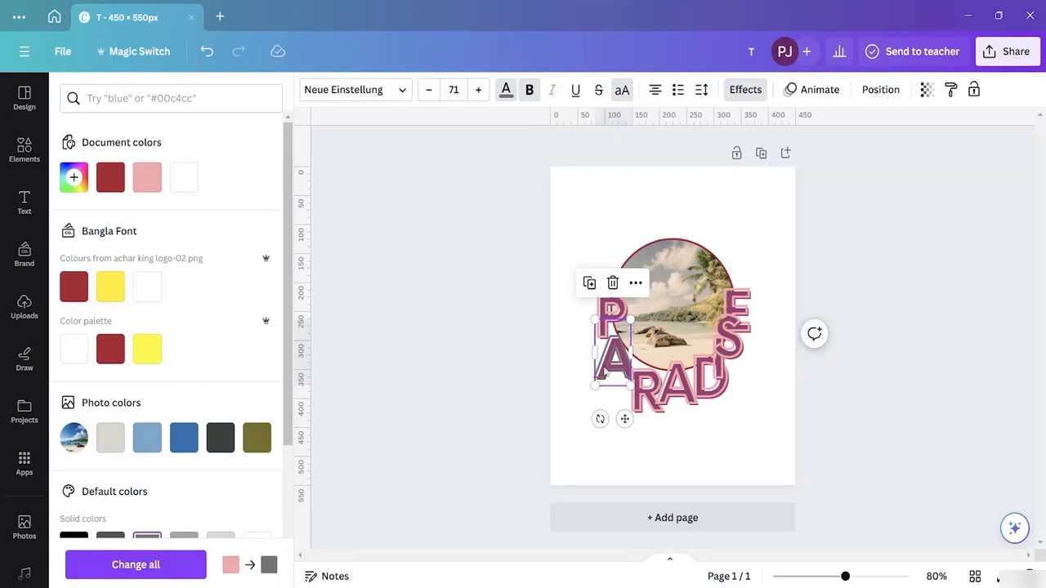
{"action": "left_click", "coordinate": [184, 437]}
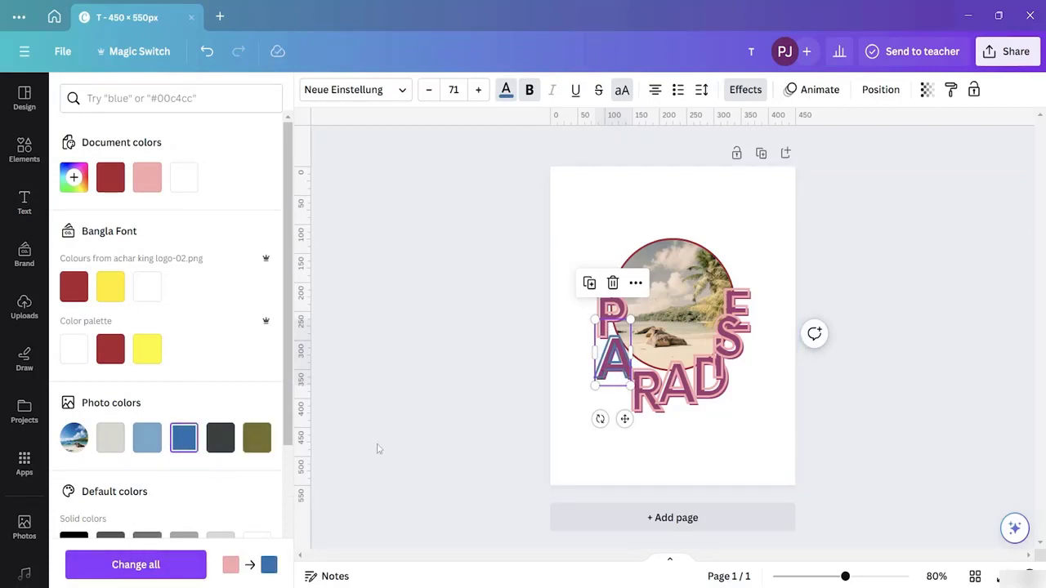
- Recolour the P with the bright pink from the default solid colours
{"action": "left_click", "coordinate": [612, 309]}
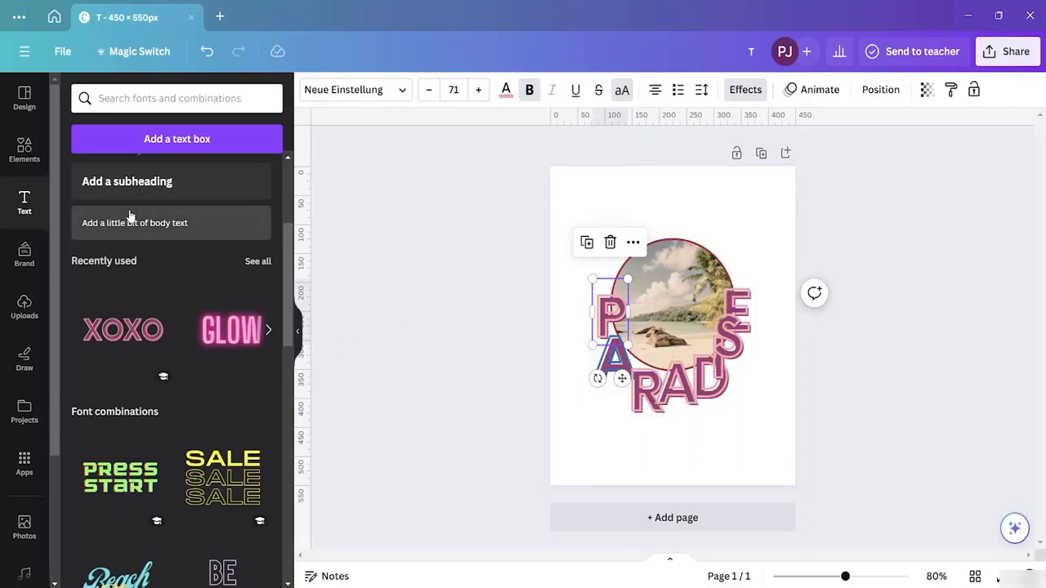
{"action": "left_click", "coordinate": [507, 92]}
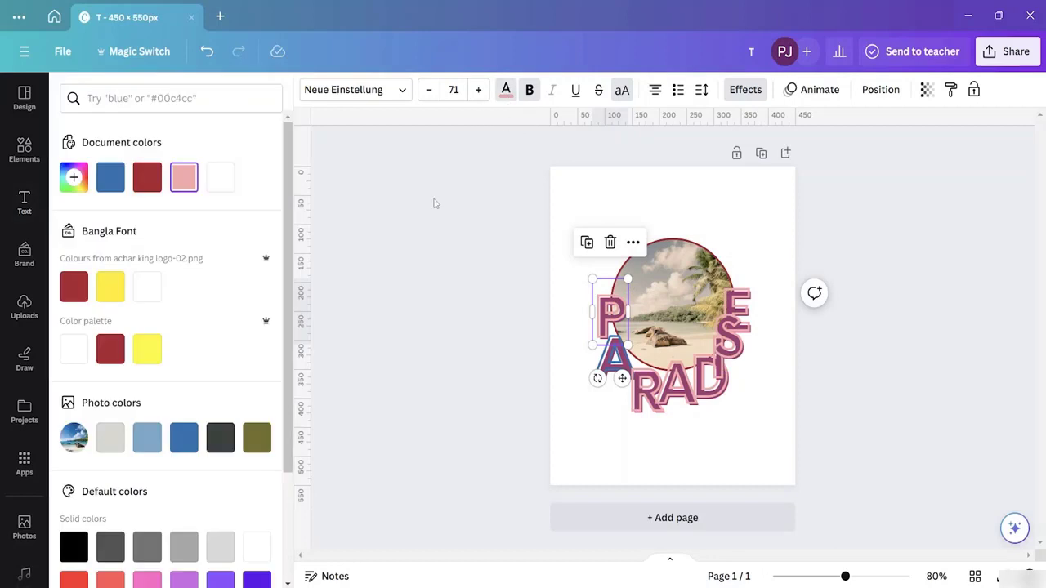
{"action": "left_click", "coordinate": [152, 579]}
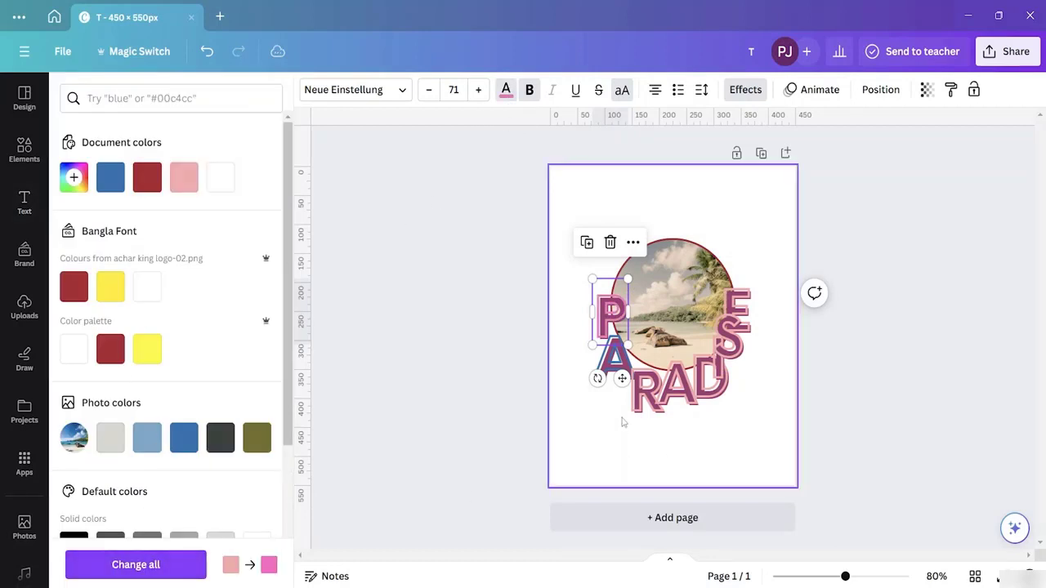
- Recolour the R, second A, I and S together with the light blue from the default solid colours
{"action": "left_click", "coordinate": [664, 412]}
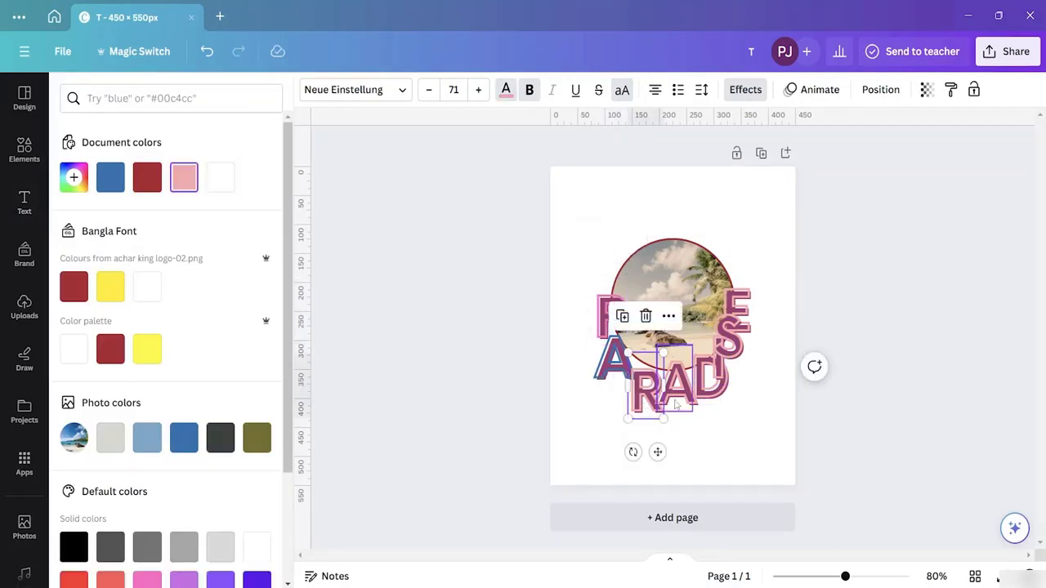
{"action": "left_click", "coordinate": [684, 398]}
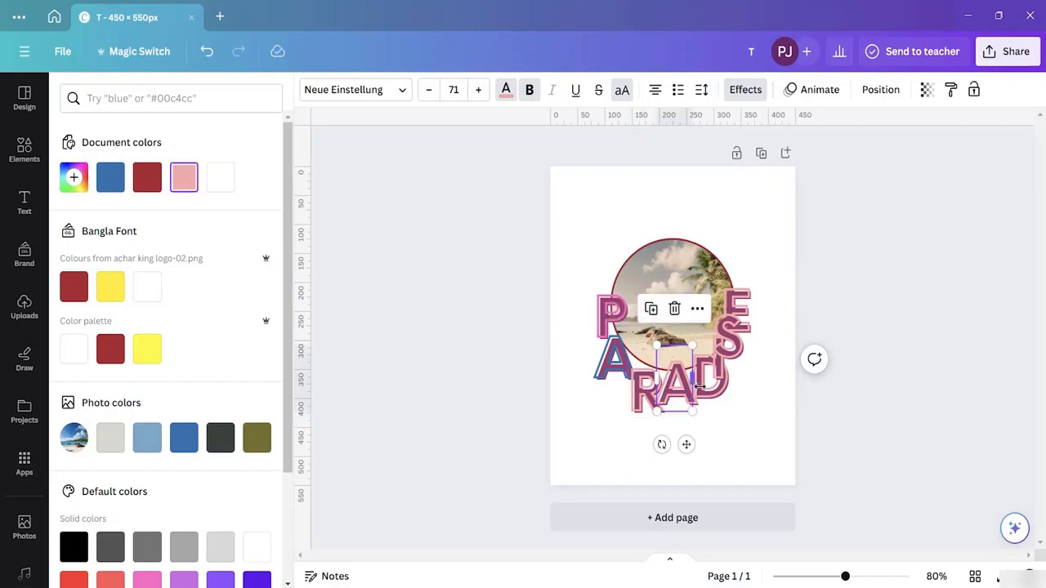
{"action": "left_click", "coordinate": [646, 406]}
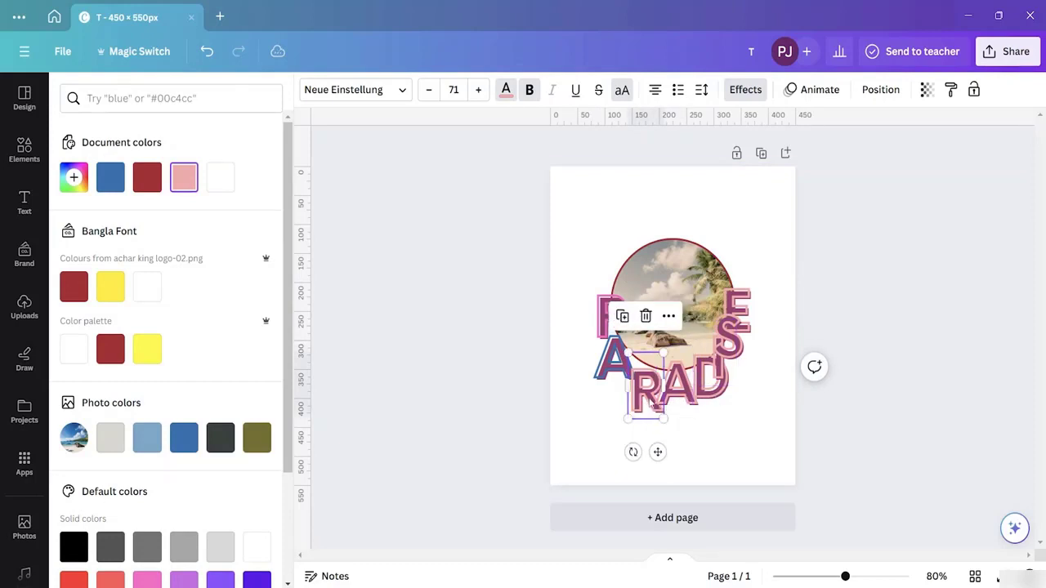
{"action": "left_click", "coordinate": [684, 395], "text": "shift"}
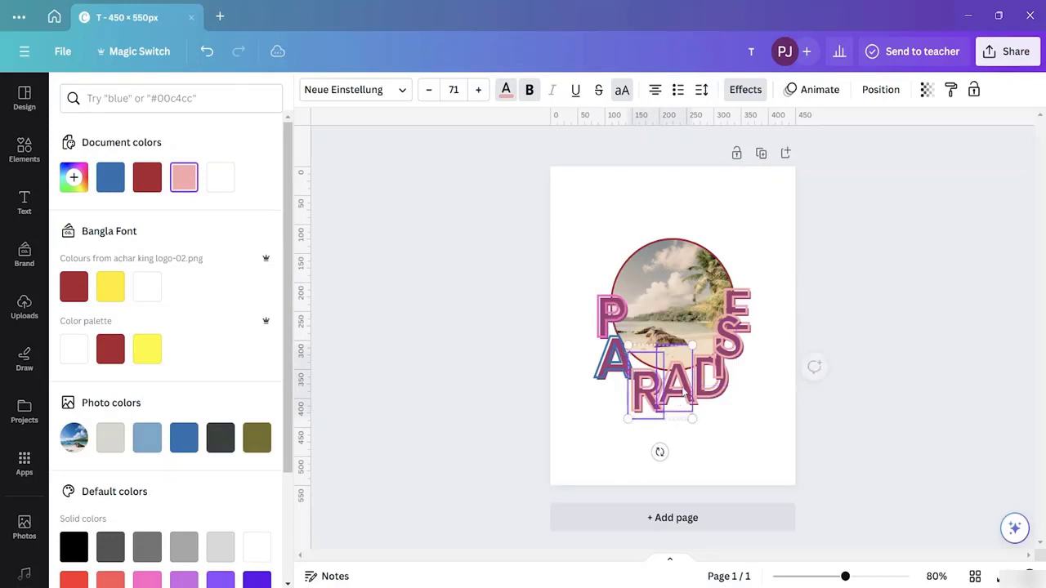
{"action": "left_click", "coordinate": [722, 372], "text": "shift"}
{"action": "left_click", "coordinate": [738, 339], "text": "shift"}
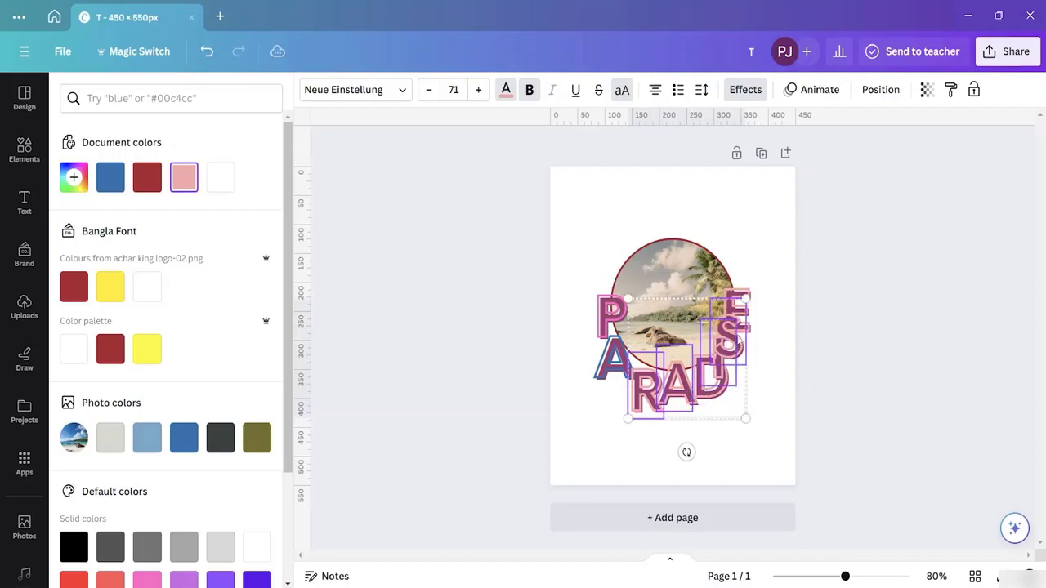
{"action": "left_click", "coordinate": [739, 325], "text": "shift"}
{"action": "left_click", "coordinate": [740, 321], "text": "shift"}
{"action": "left_click", "coordinate": [506, 90]}
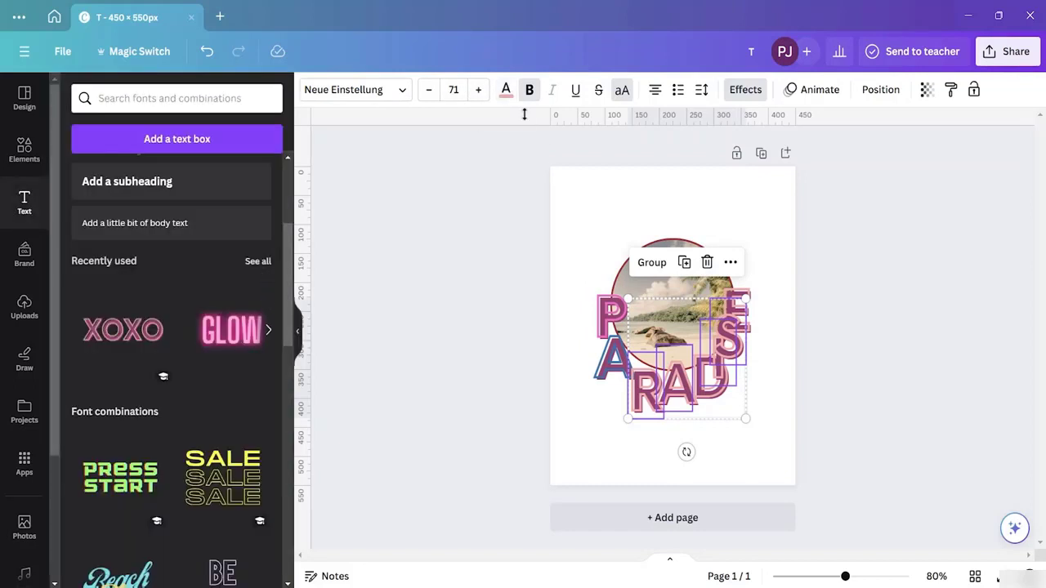
{"action": "left_click", "coordinate": [506, 90]}
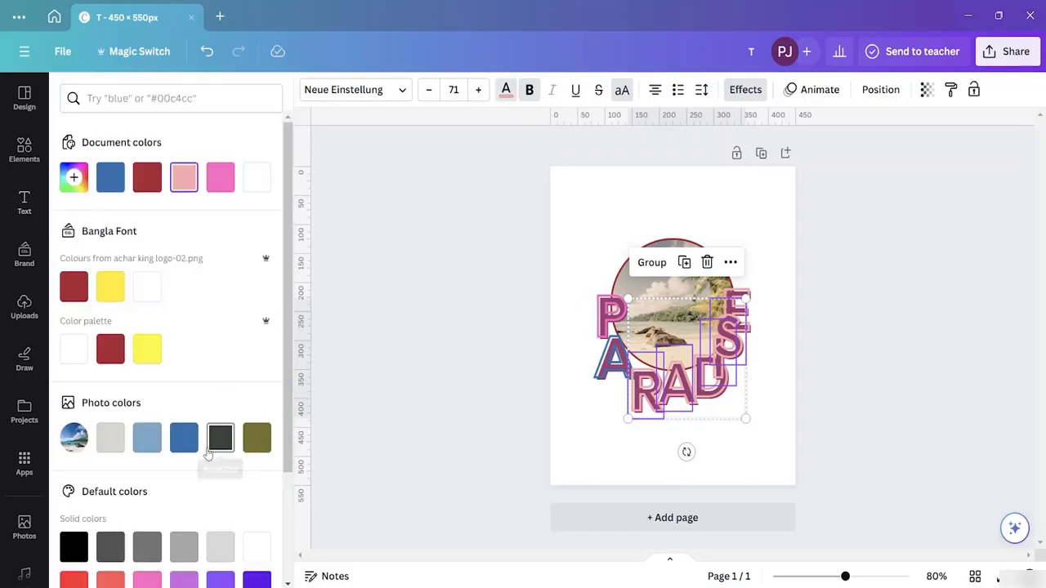
{"action": "scroll", "coordinate": [168, 538], "scroll_direction": "down", "scroll_amount": 2}
{"action": "scroll", "coordinate": [168, 538], "scroll_direction": "down", "scroll_amount": 1}
{"action": "left_click", "coordinate": [111, 479]}
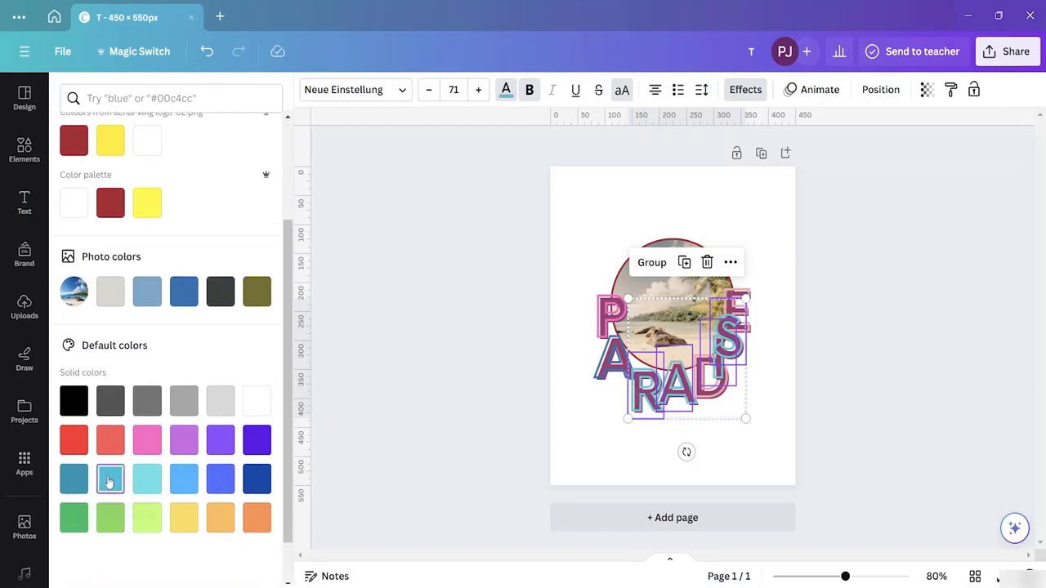
{"action": "left_click", "coordinate": [766, 399]}
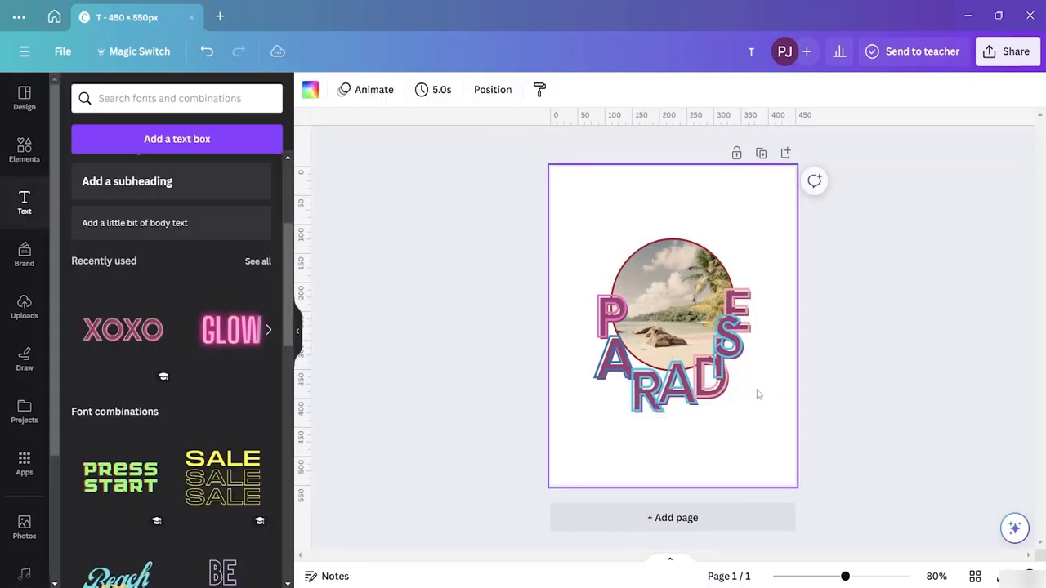
- Recolour the pink letters D, E and P with the light greyish blue from the photo colours
{"action": "left_click", "coordinate": [721, 387]}
{"action": "double_click", "coordinate": [711, 395]}
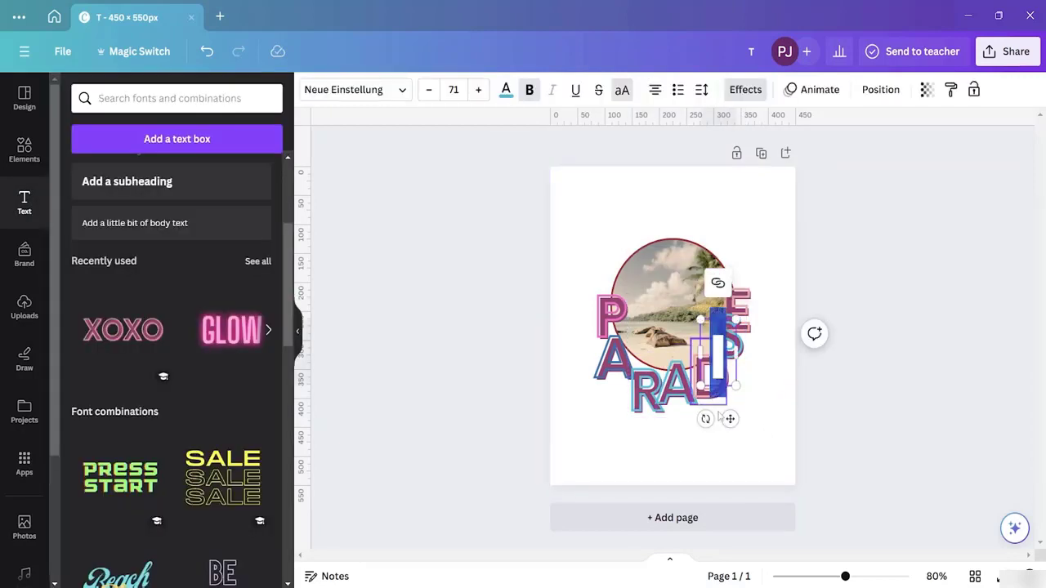
{"action": "left_click", "coordinate": [754, 400]}
{"action": "left_click", "coordinate": [711, 404]}
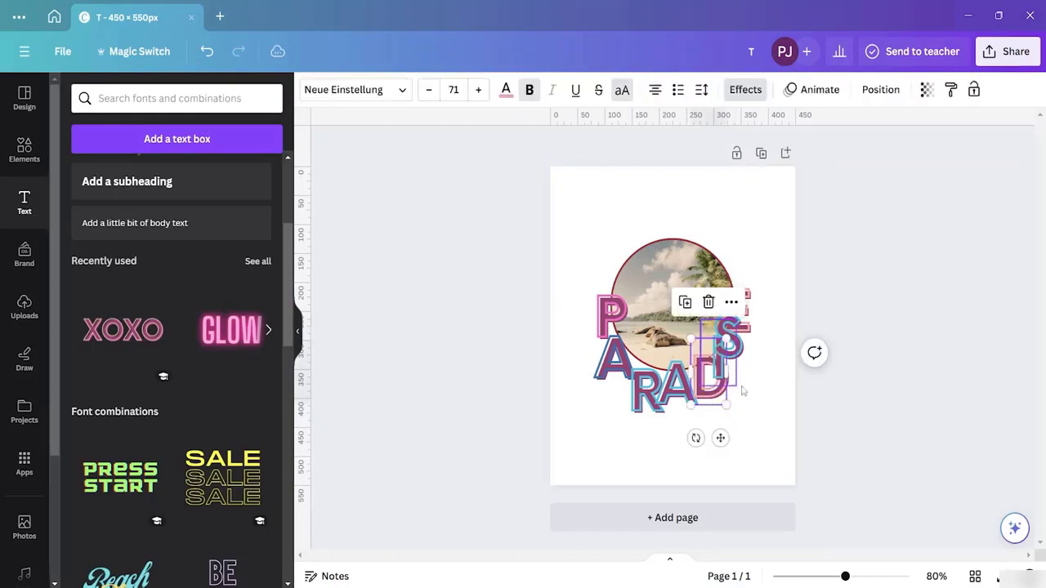
{"action": "left_click", "coordinate": [751, 327], "text": "shift"}
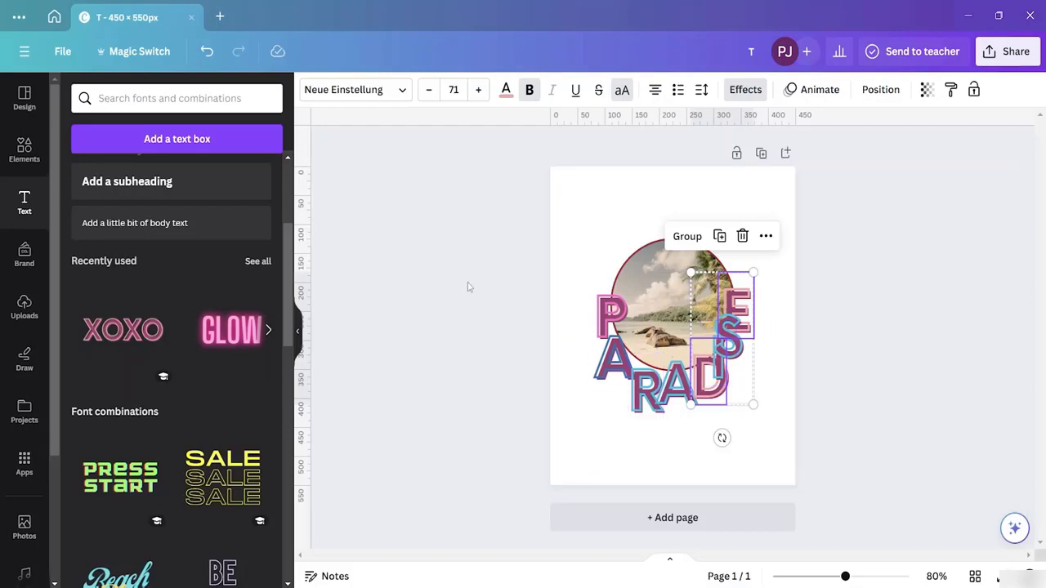
{"action": "left_click", "coordinate": [507, 93]}
{"action": "left_click", "coordinate": [147, 478]}
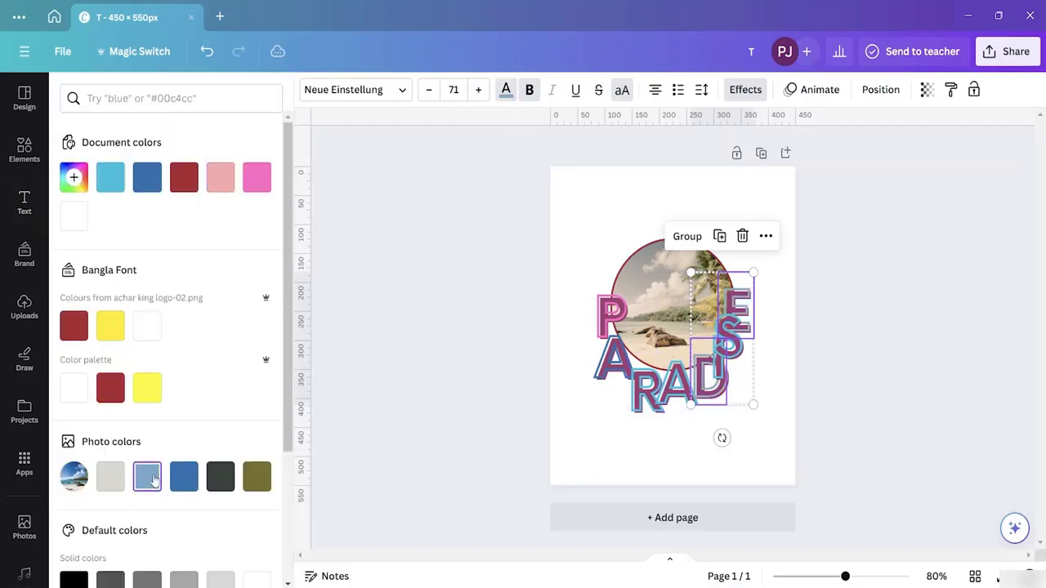
{"action": "left_click", "coordinate": [471, 420]}
{"action": "left_click", "coordinate": [489, 416]}
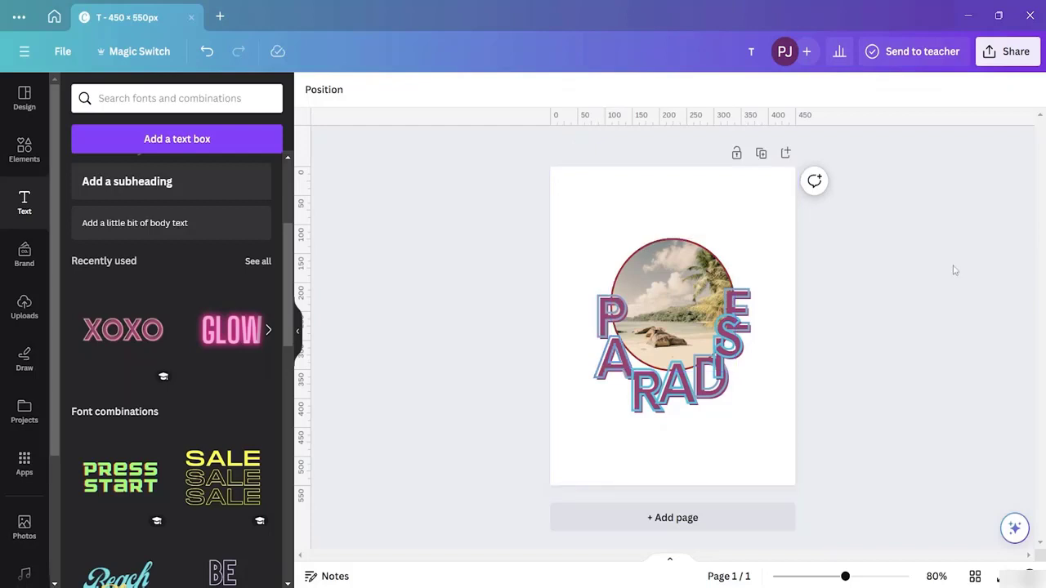
- Export the design as a PNG with a transparent background
{"action": "left_click", "coordinate": [1009, 52]}
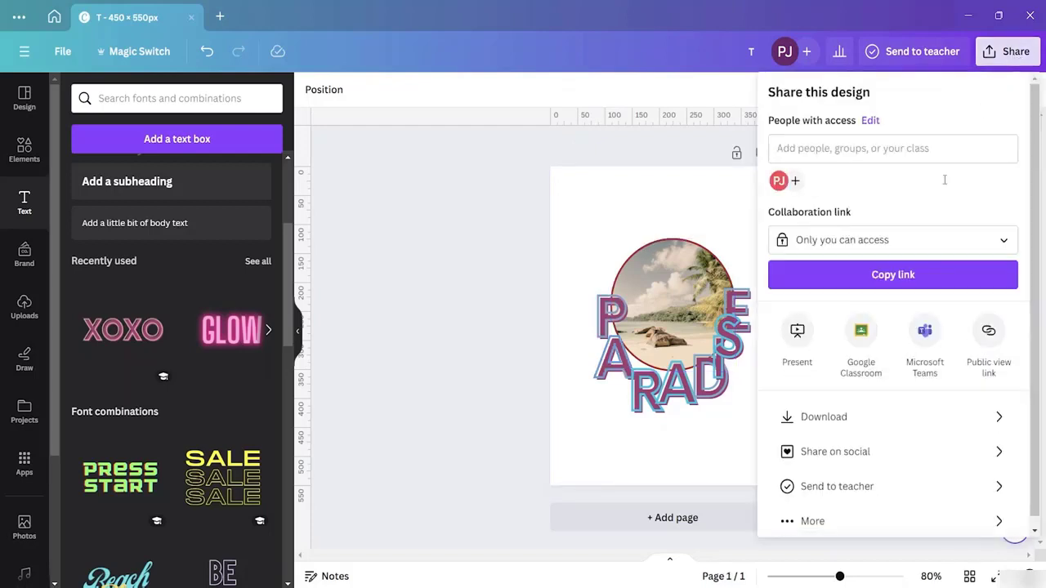
{"action": "left_click", "coordinate": [860, 419]}
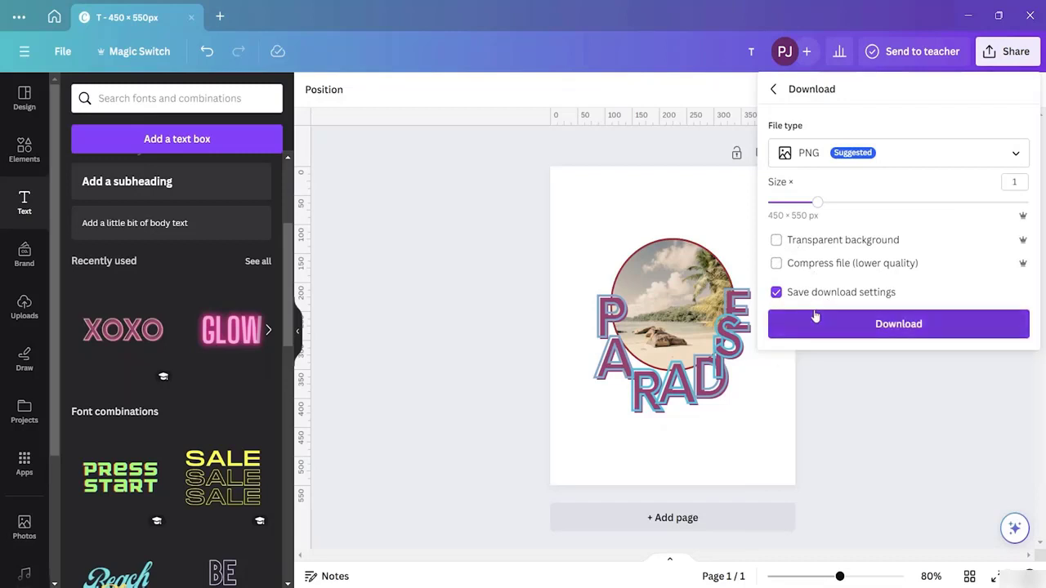
{"action": "left_click", "coordinate": [776, 240]}
{"action": "left_click", "coordinate": [838, 327]}
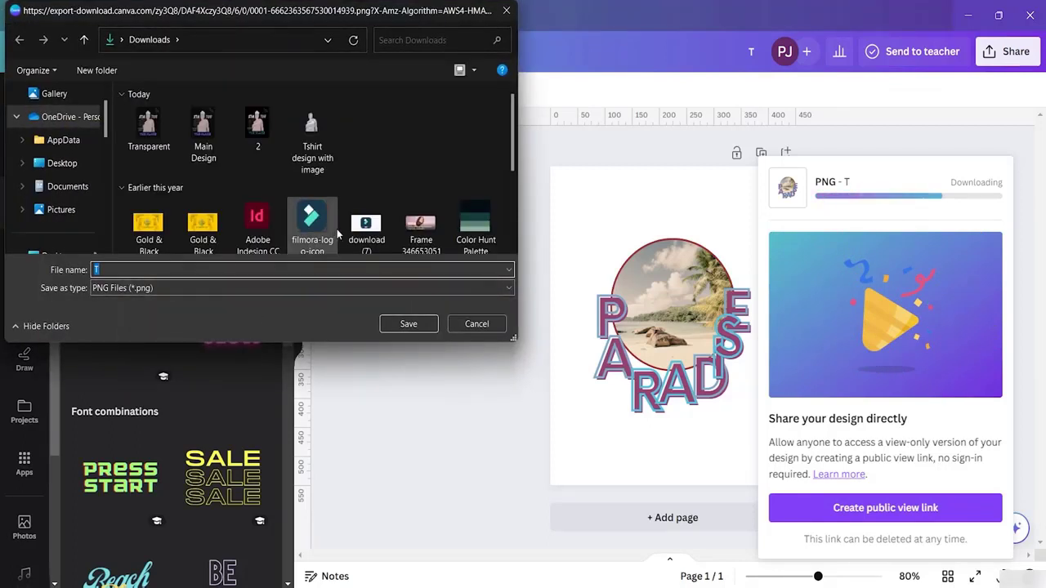
- Save the exported PNG as 1 in the Downloads folder
{"action": "type", "text": "\\"}
{"action": "key", "text": "BackSpace"}
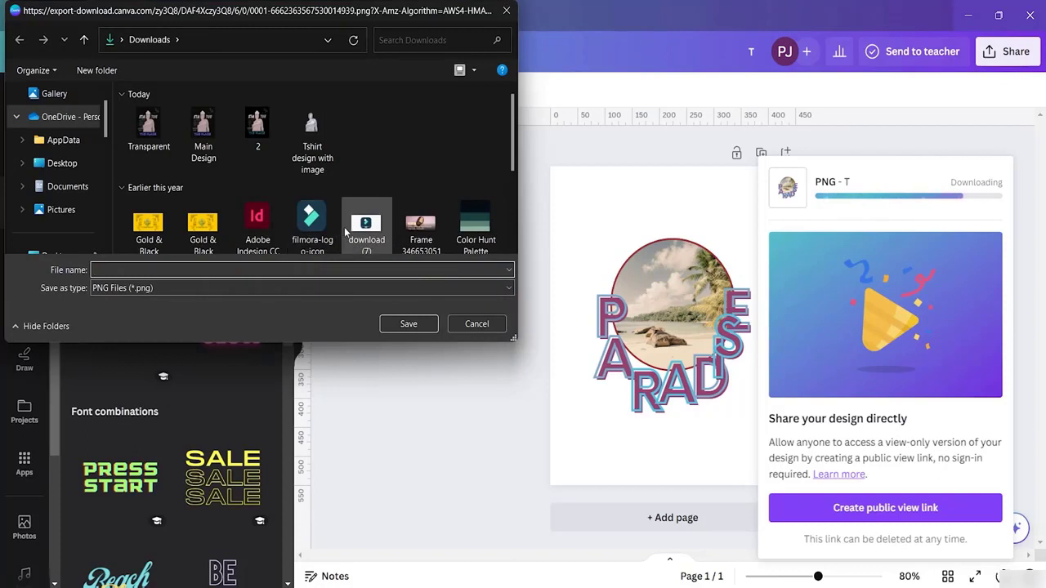
{"action": "type", "text": "1"}
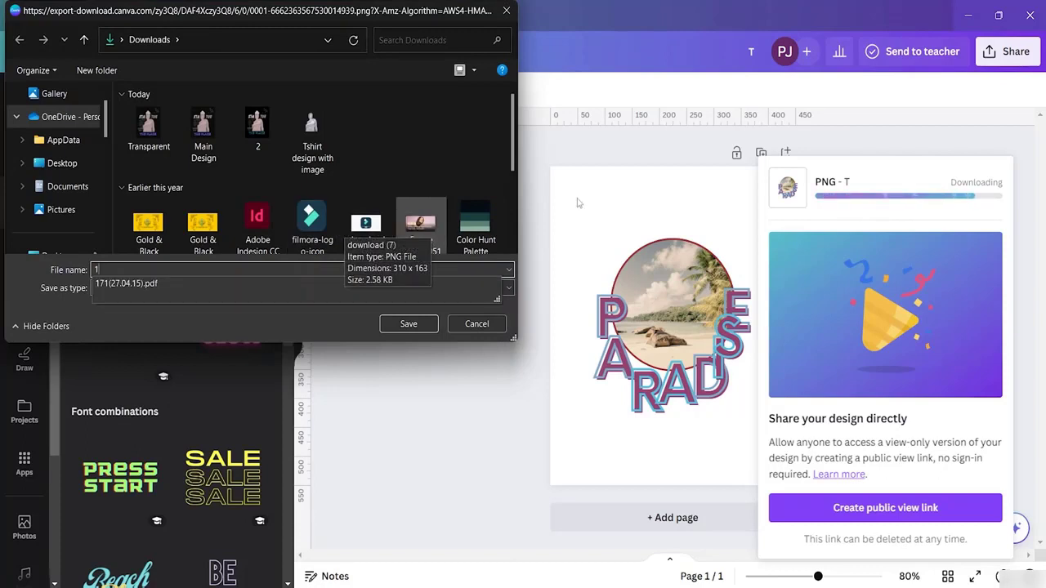
{"action": "scroll", "coordinate": [79, 189], "scroll_direction": "down", "scroll_amount": 2}
{"action": "left_click", "coordinate": [68, 143]}
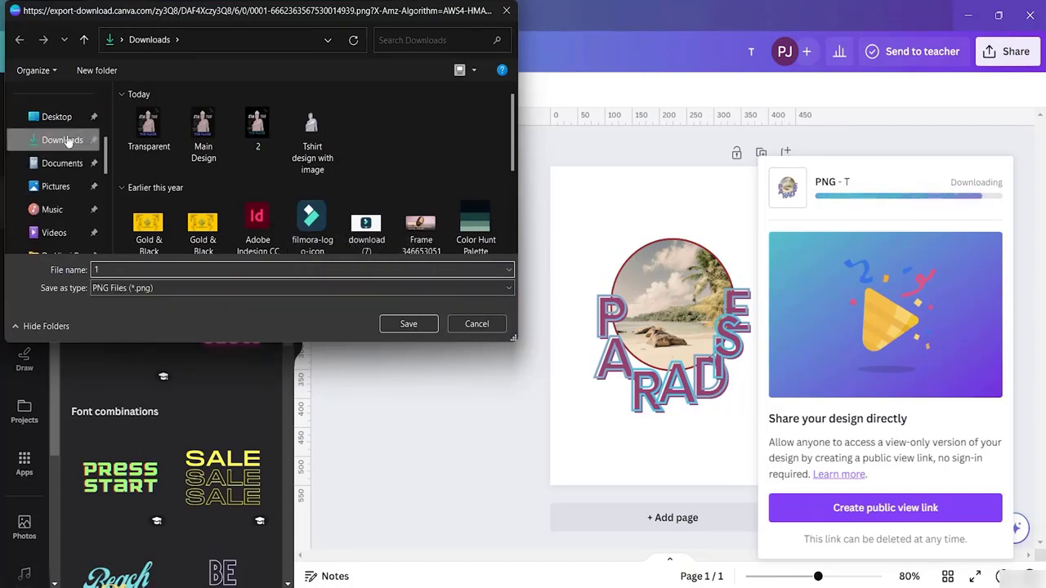
{"action": "left_click", "coordinate": [412, 327]}
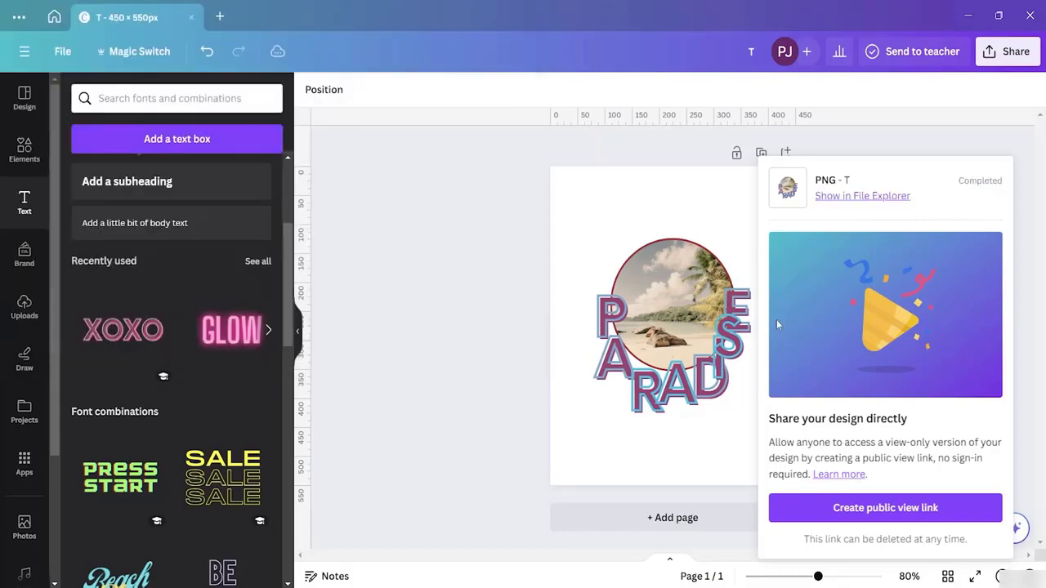
{"action": "left_click", "coordinate": [868, 148]}
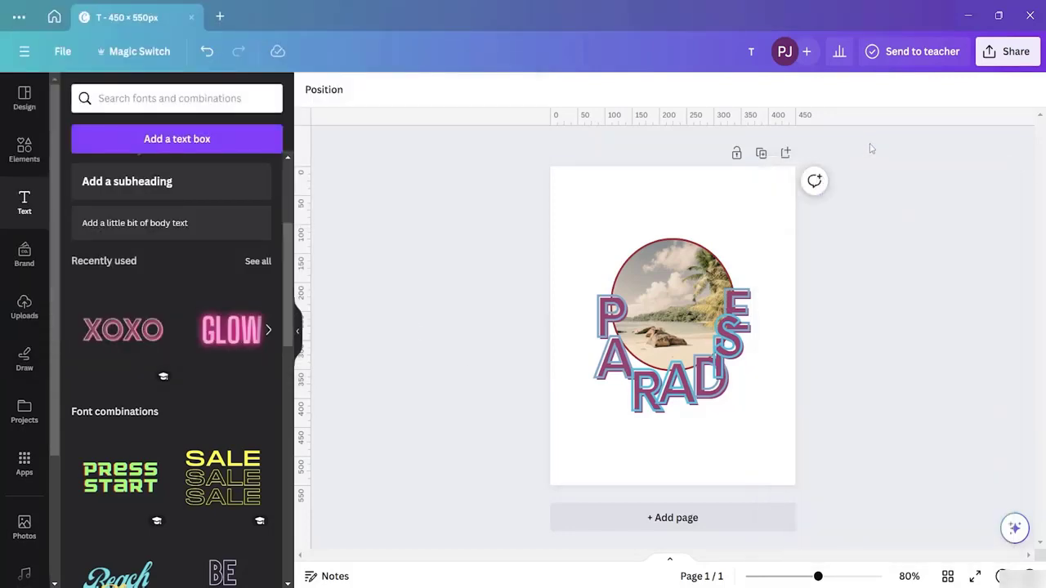
- Upload the image file 1 from the Downloads folder
{"action": "left_click", "coordinate": [25, 305]}
{"action": "left_click", "coordinate": [151, 133]}
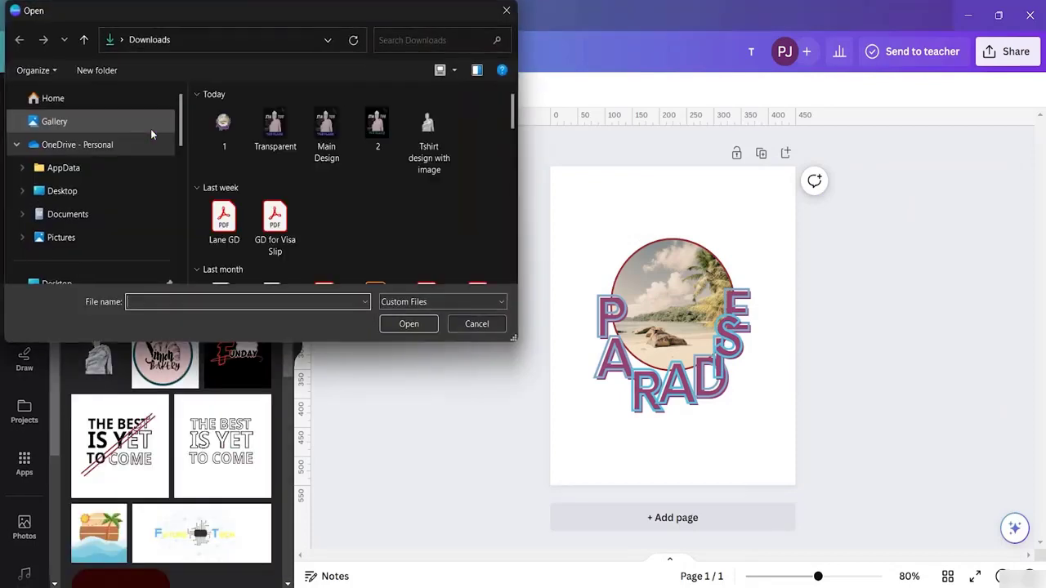
{"action": "left_click", "coordinate": [216, 128]}
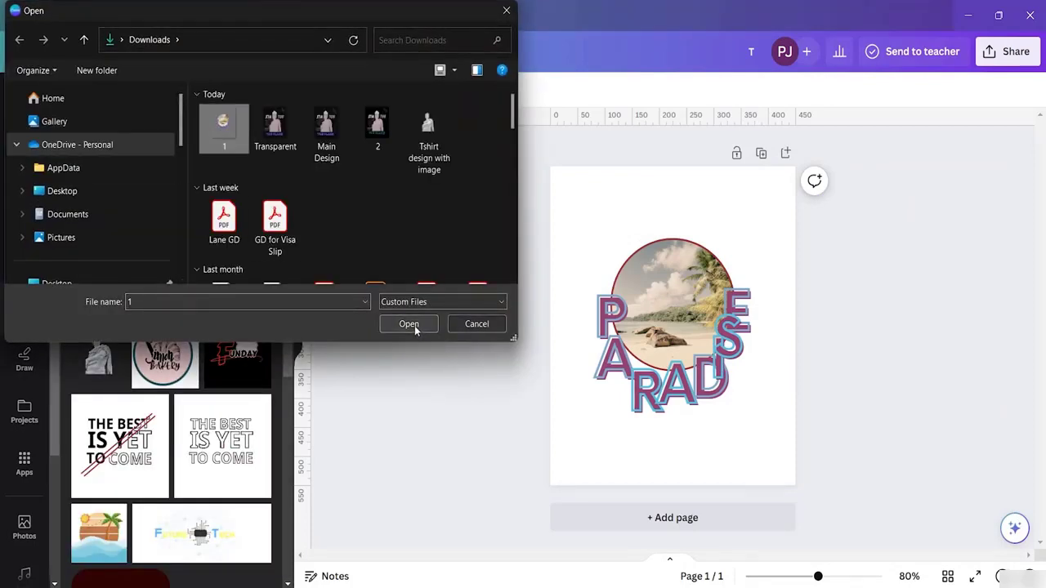
{"action": "left_click", "coordinate": [409, 324]}
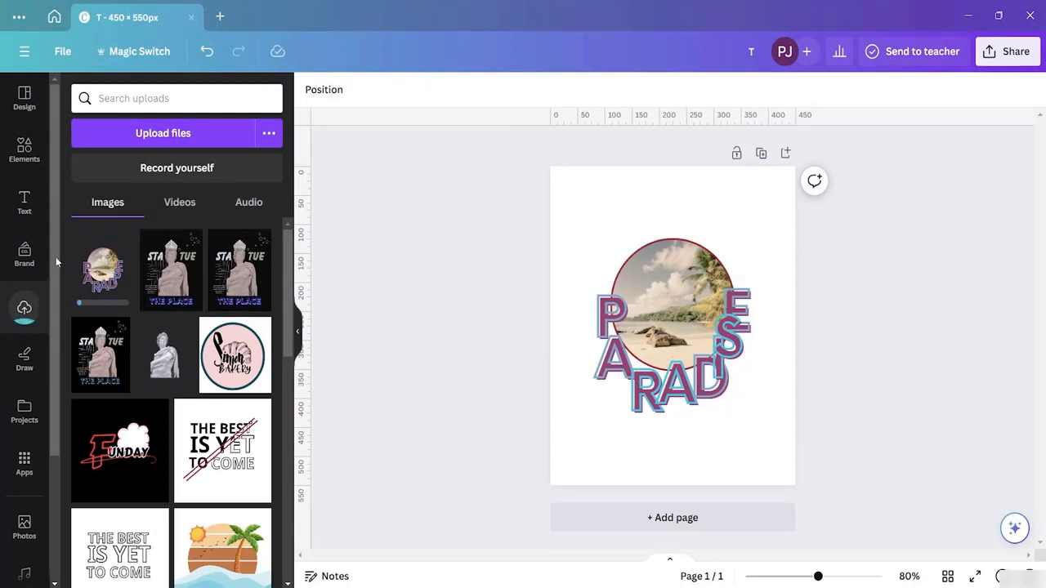
- Add a second page and place the uploaded PARADISE image on it, enlarged to almost fill the page and centred horizontally
{"action": "left_click", "coordinate": [673, 518]}
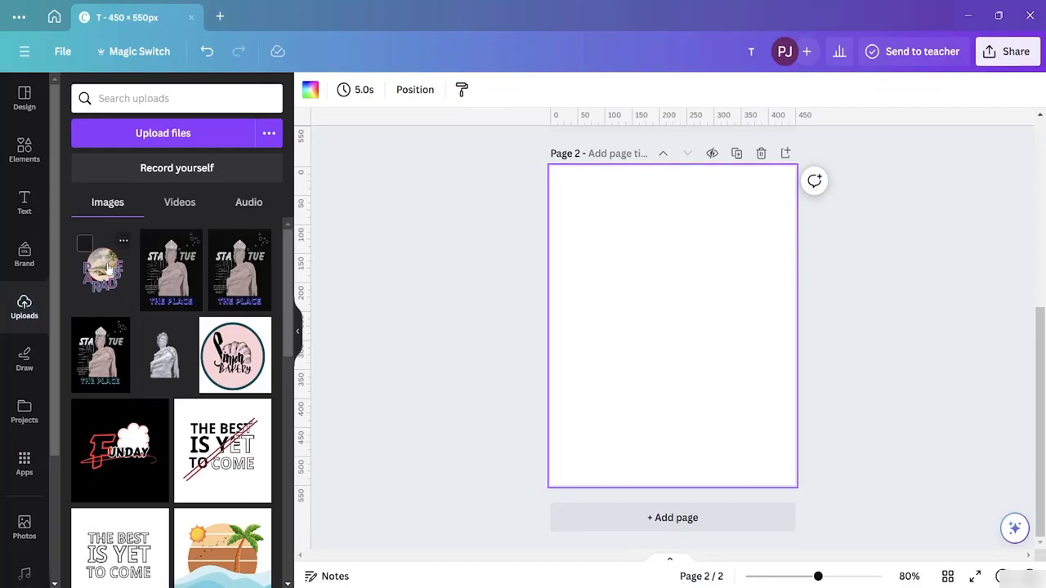
{"action": "left_click_drag", "start_coordinate": [109, 268], "coordinate": [634, 261]}
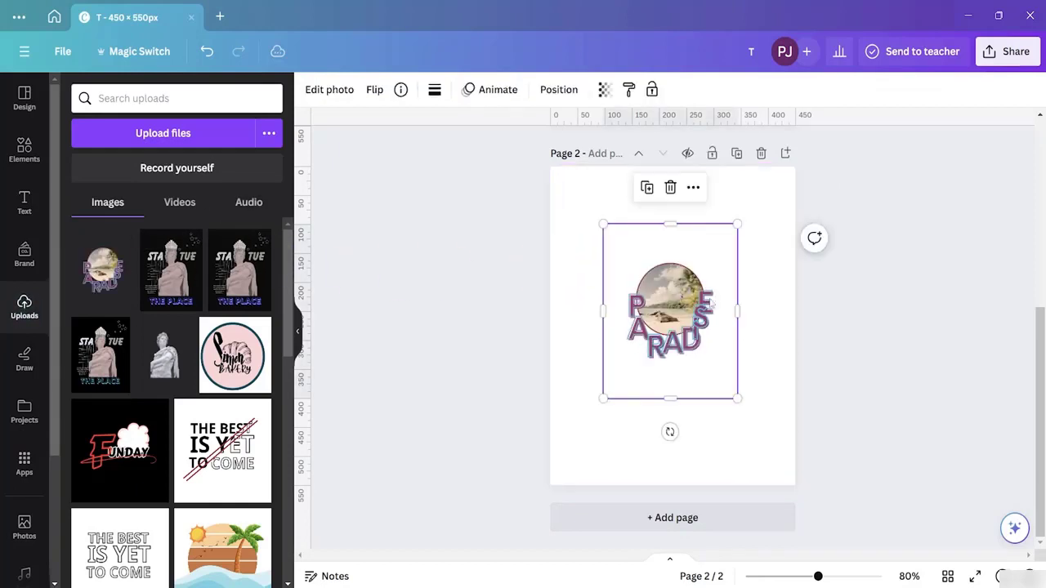
{"action": "left_click_drag", "start_coordinate": [737, 398], "coordinate": [782, 454]}
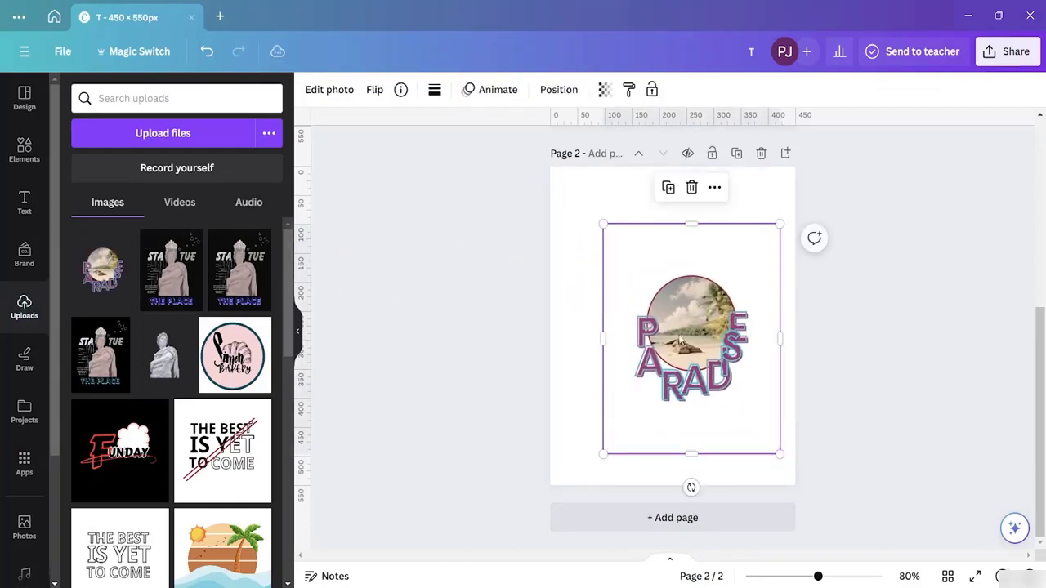
{"action": "left_click_drag", "start_coordinate": [688, 329], "coordinate": [659, 300]}
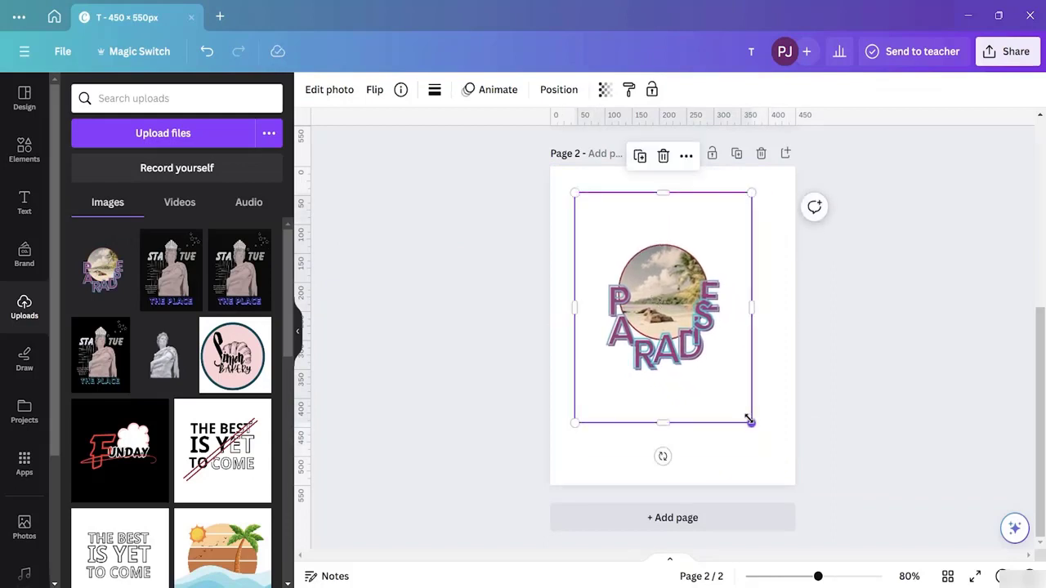
{"action": "left_click_drag", "start_coordinate": [749, 420], "coordinate": [794, 477]}
{"action": "left_click_drag", "start_coordinate": [692, 331], "coordinate": [688, 303]}
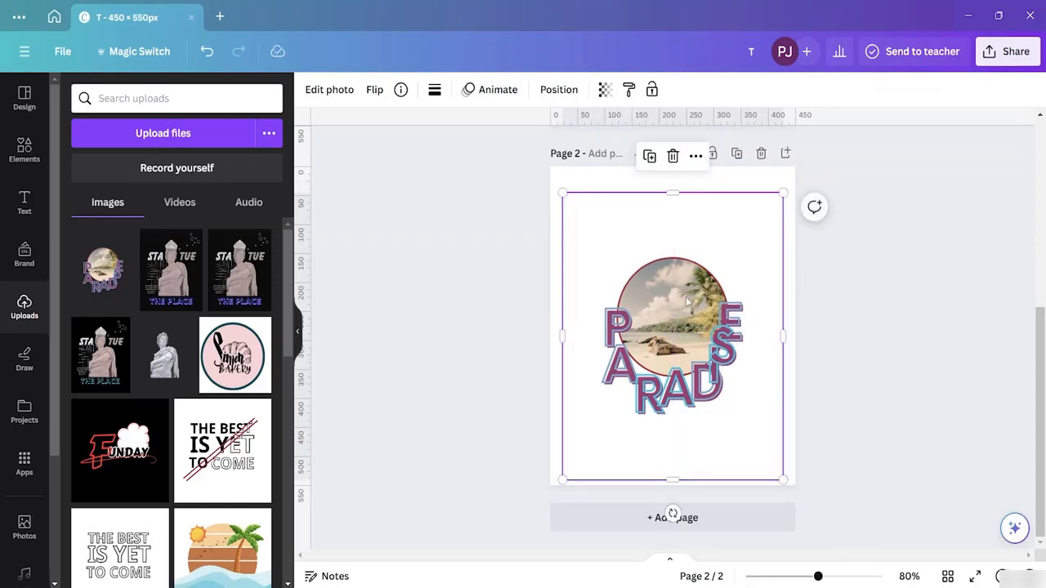
- Apply the Antiq filter from the Vintage group to the PARADISE image on page 2
{"action": "left_click", "coordinate": [331, 90]}
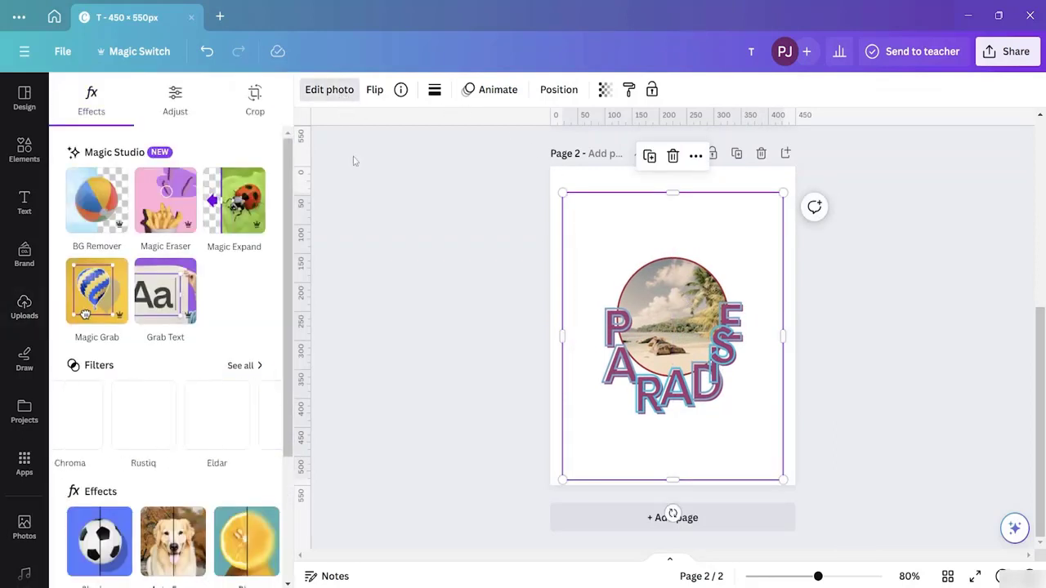
{"action": "left_click", "coordinate": [255, 372]}
{"action": "scroll", "coordinate": [245, 360], "scroll_direction": "down", "scroll_amount": 5}
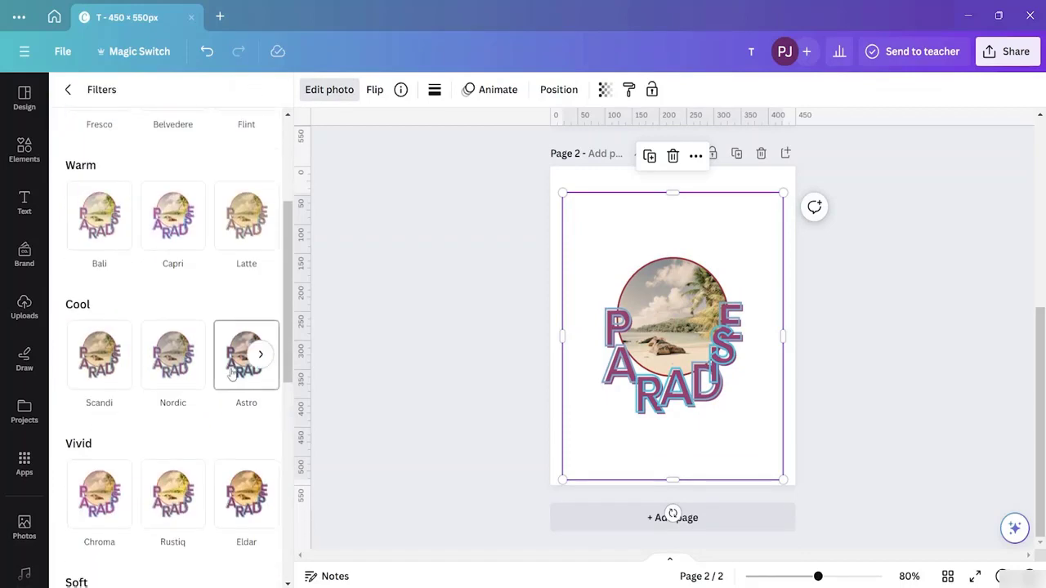
{"action": "scroll", "coordinate": [227, 372], "scroll_direction": "down", "scroll_amount": 3}
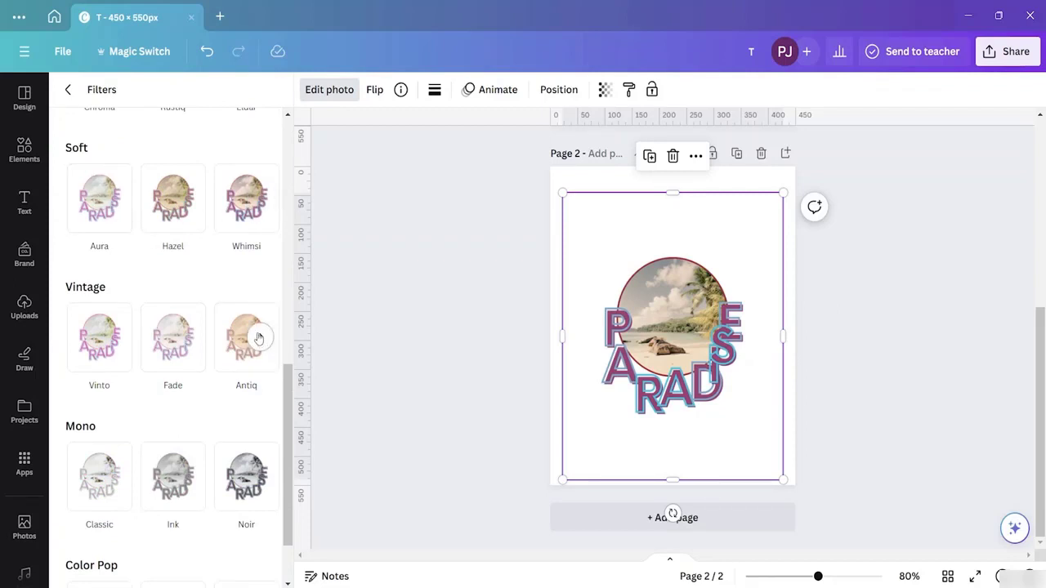
{"action": "left_click", "coordinate": [260, 338]}
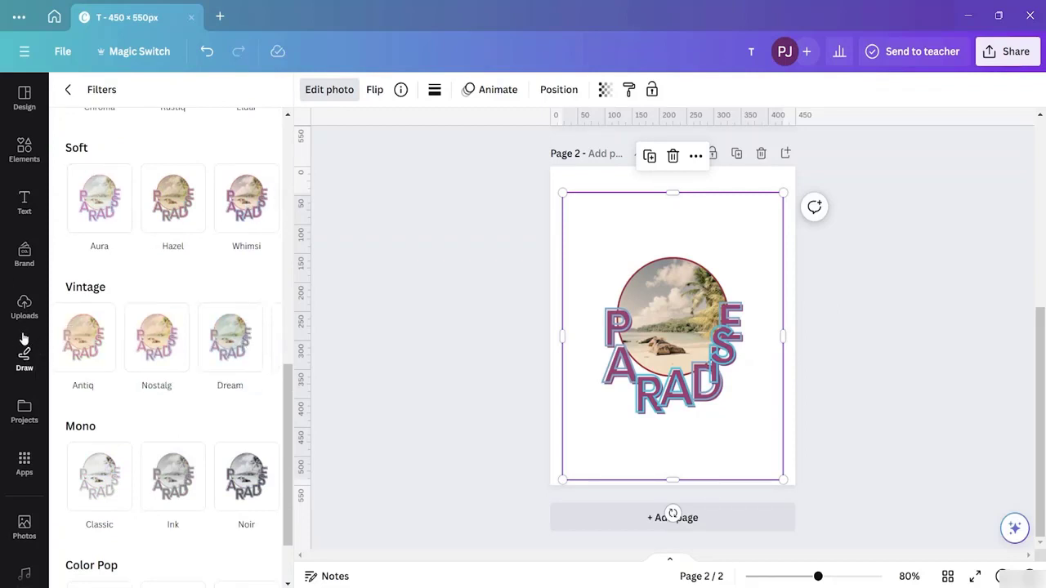
{"action": "left_click", "coordinate": [96, 352]}
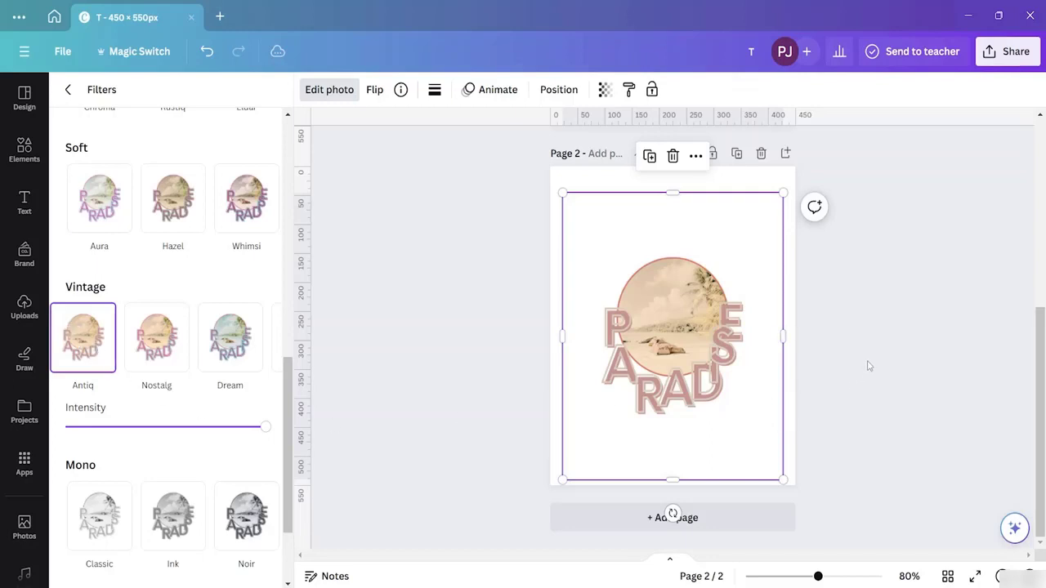
{"action": "scroll", "coordinate": [657, 348], "scroll_direction": "up", "scroll_amount": 1}
{"action": "scroll", "coordinate": [658, 348], "scroll_direction": "down", "scroll_amount": 1}
- Export only page 2 of the design as a PNG, leaving page 1 out of the download
{"action": "left_click", "coordinate": [987, 63]}
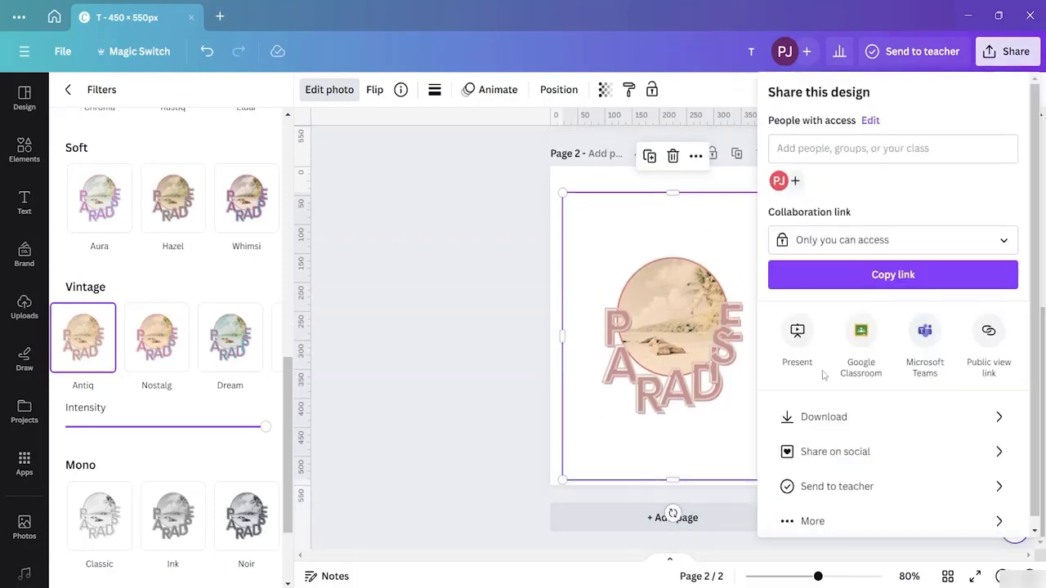
{"action": "left_click", "coordinate": [841, 420]}
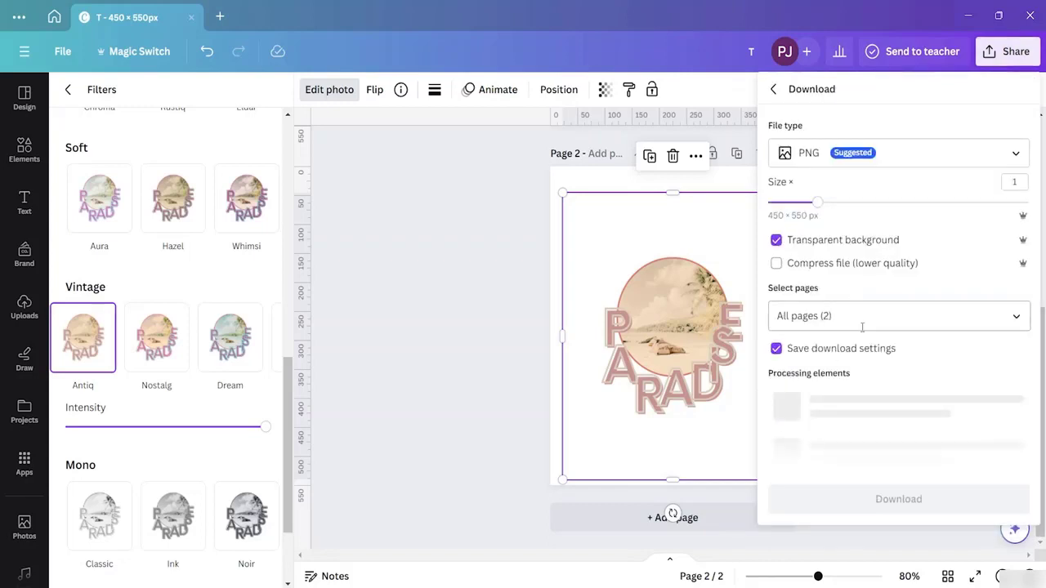
{"action": "left_click", "coordinate": [1016, 316]}
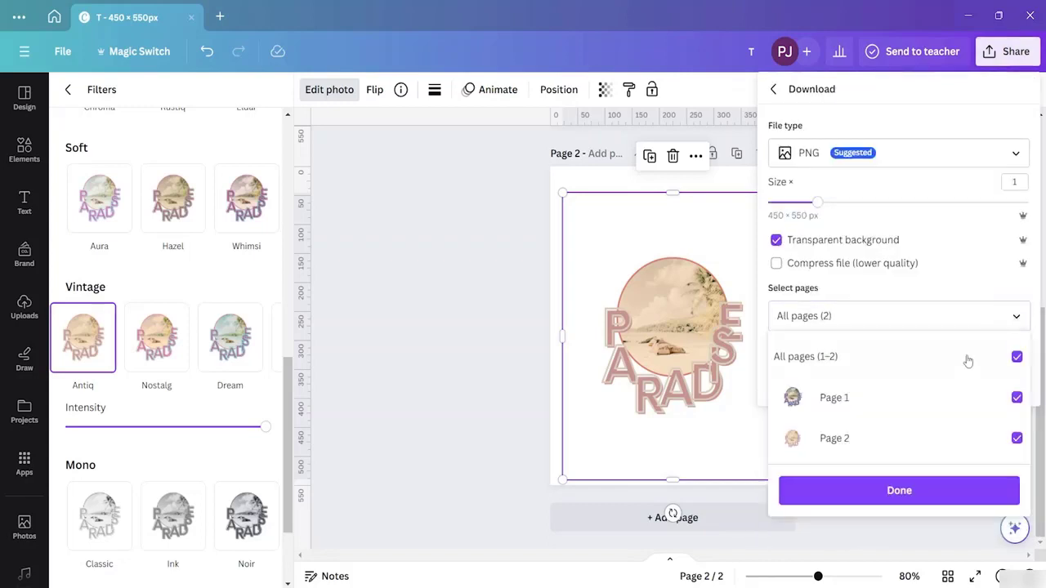
{"action": "left_click", "coordinate": [919, 402]}
{"action": "left_click", "coordinate": [929, 494]}
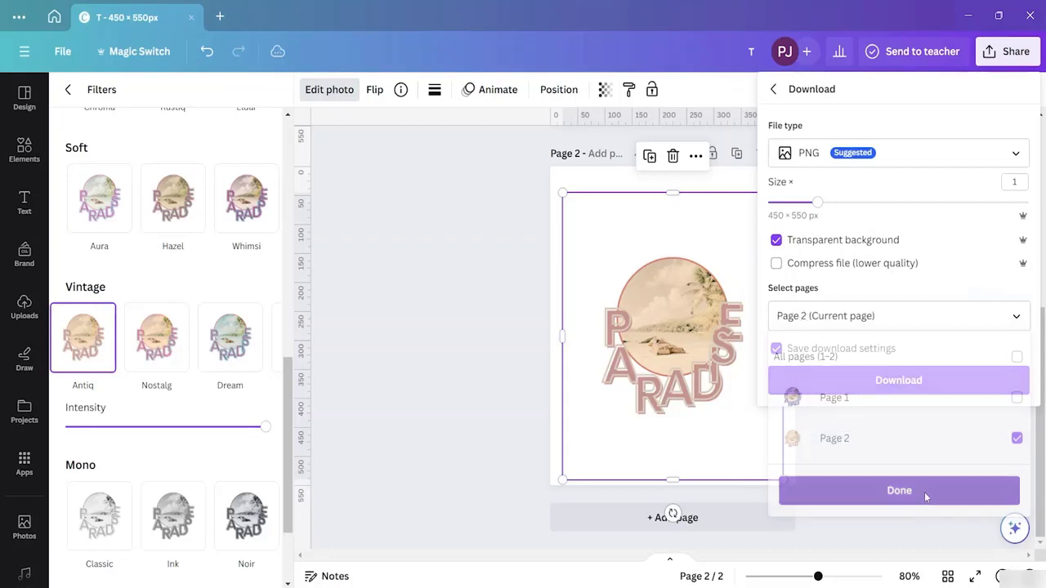
{"action": "left_click", "coordinate": [926, 380]}
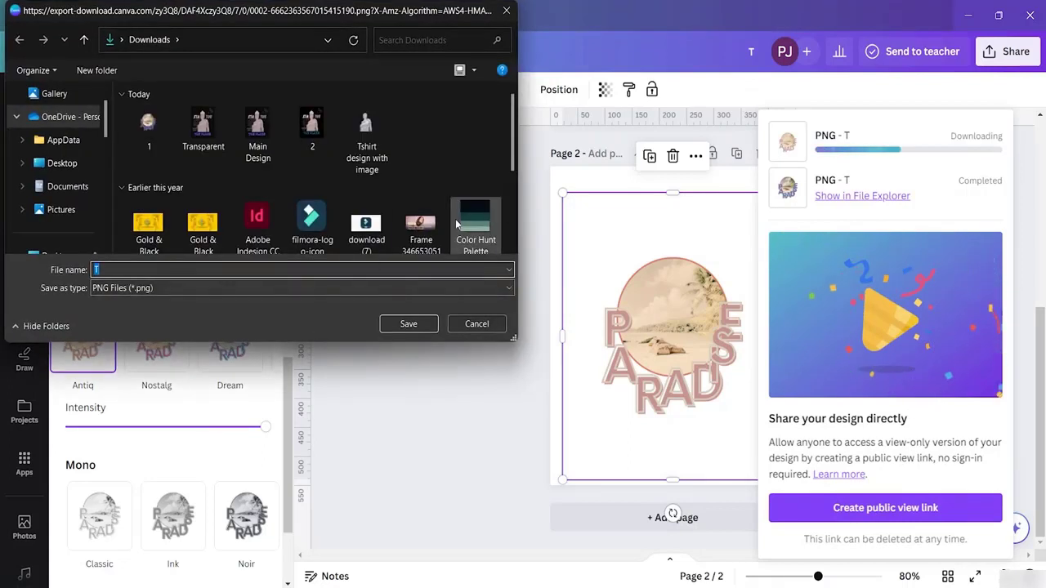
- Save the exported page as FINAL in the Downloads folder
{"action": "type", "text": "2"}
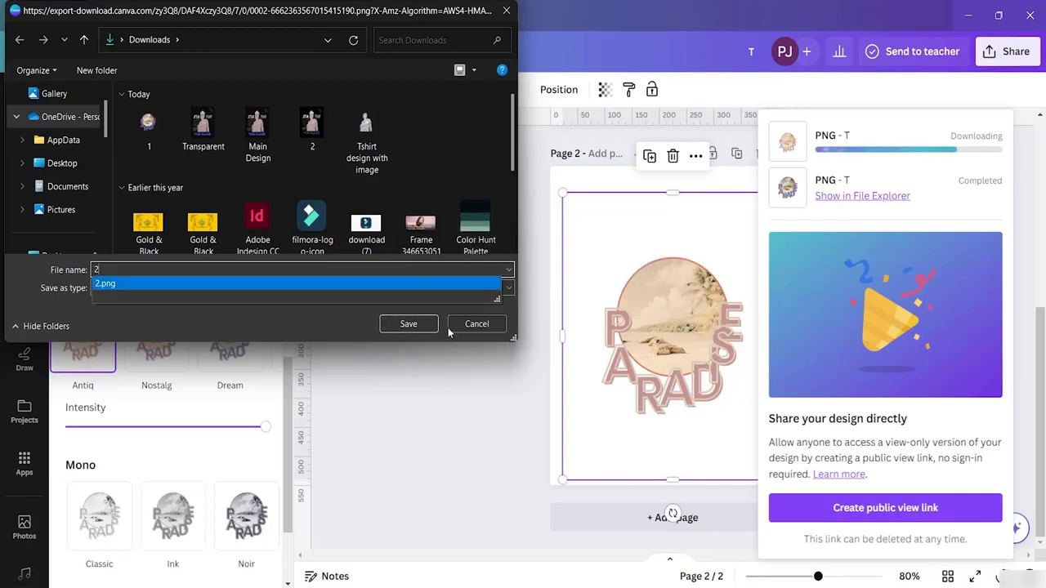
{"action": "key", "text": "BackSpace"}
{"action": "type", "text": "FINAL"}
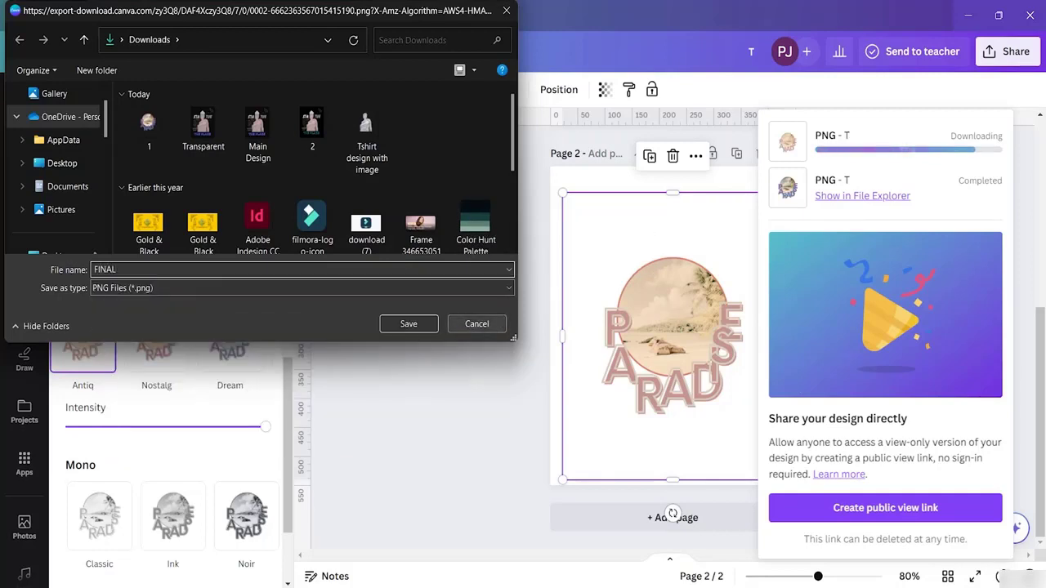
{"action": "left_click", "coordinate": [409, 325]}
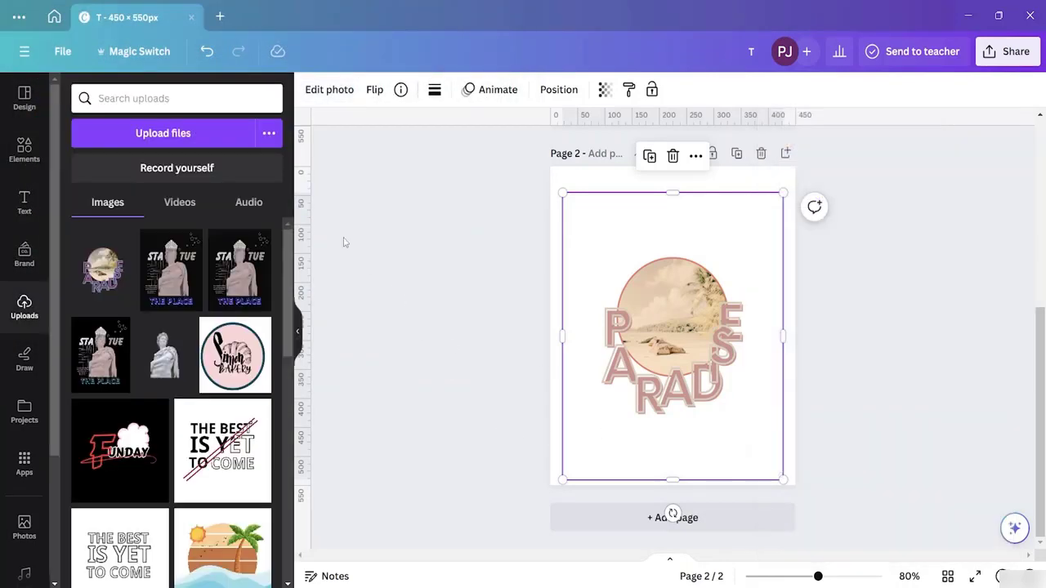
{"action": "left_click", "coordinate": [165, 137]}
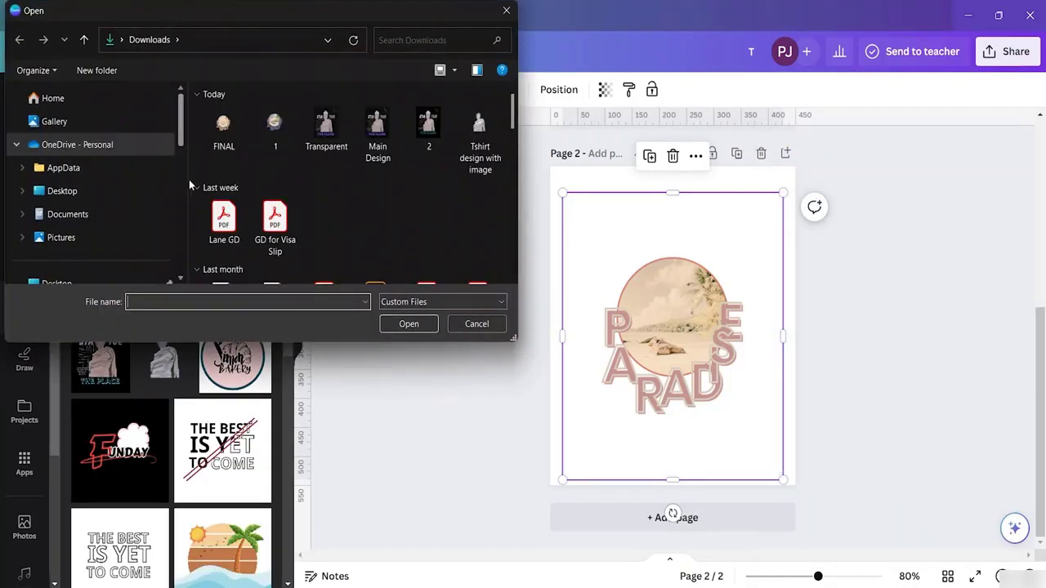
{"action": "left_click", "coordinate": [224, 127]}
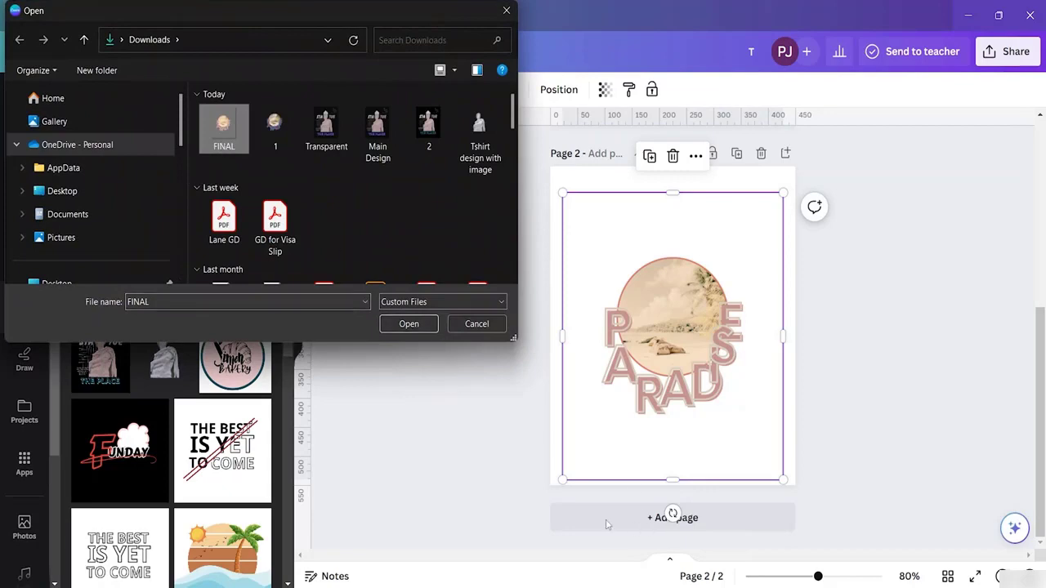
{"action": "left_click", "coordinate": [476, 325]}
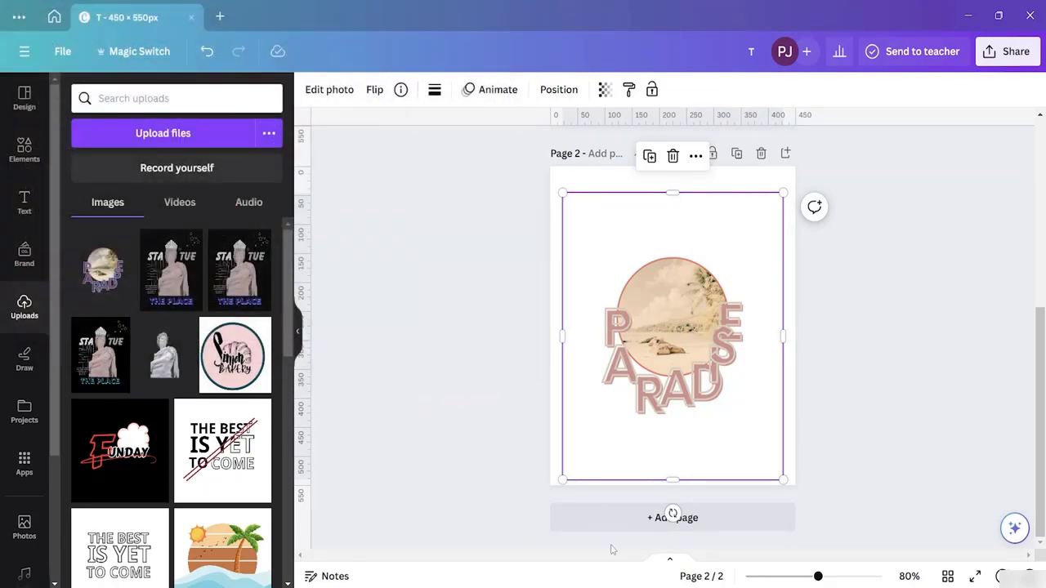
- Add a third page and place the plain white short-sleeved T-shirt mockup from the Apparel category on it
{"action": "left_click", "coordinate": [615, 519]}
{"action": "scroll", "coordinate": [47, 527], "scroll_direction": "down", "scroll_amount": 2}
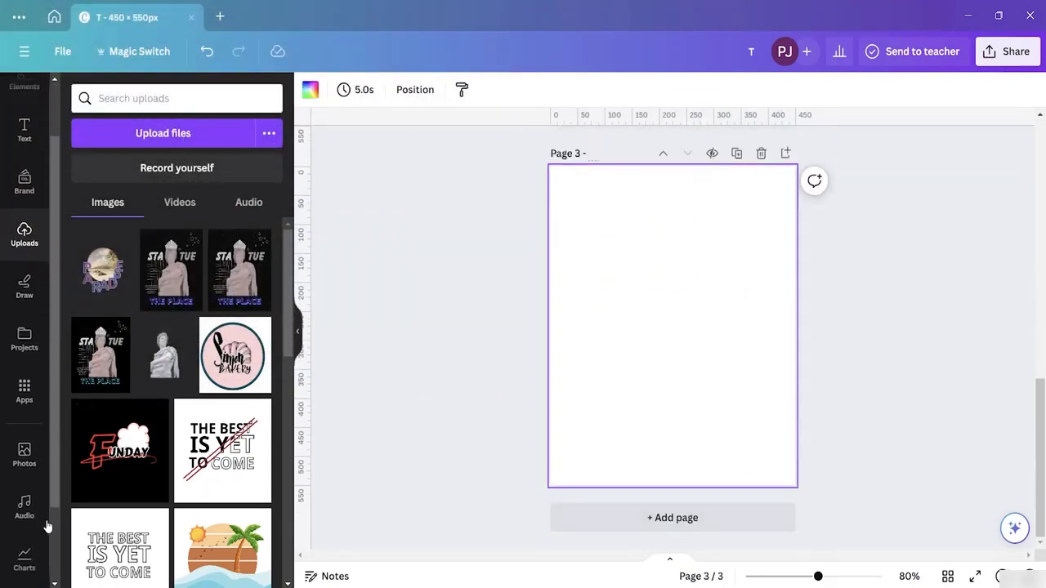
{"action": "scroll", "coordinate": [45, 540], "scroll_direction": "down", "scroll_amount": 3}
{"action": "left_click", "coordinate": [36, 568]}
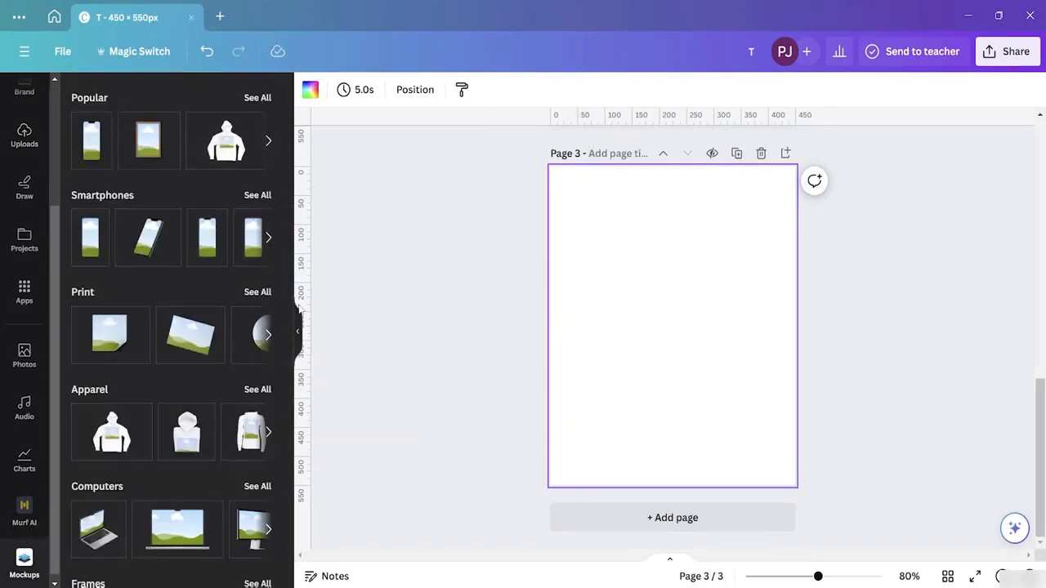
{"action": "left_click", "coordinate": [259, 389]}
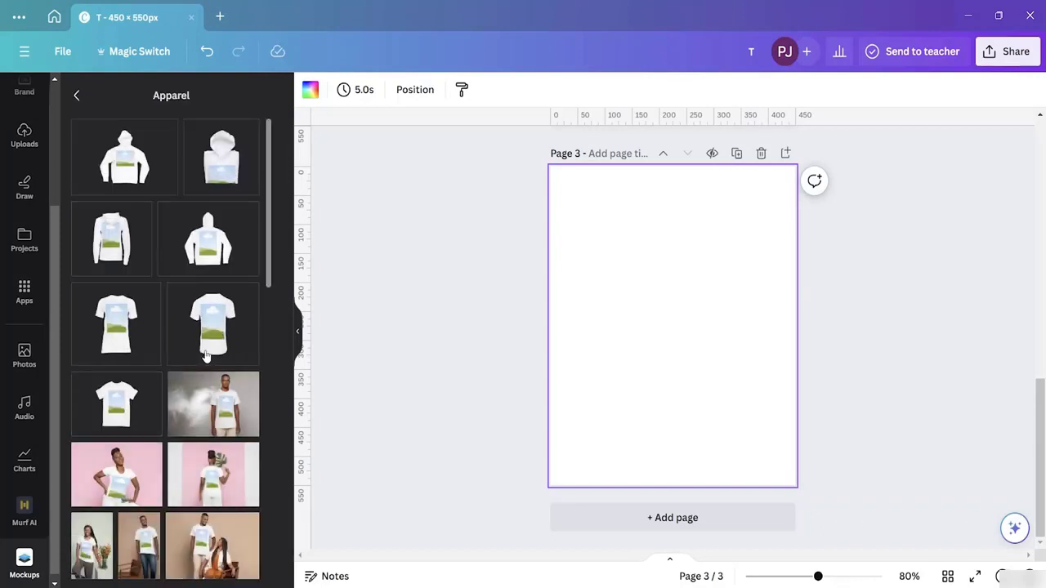
{"action": "left_click", "coordinate": [117, 403]}
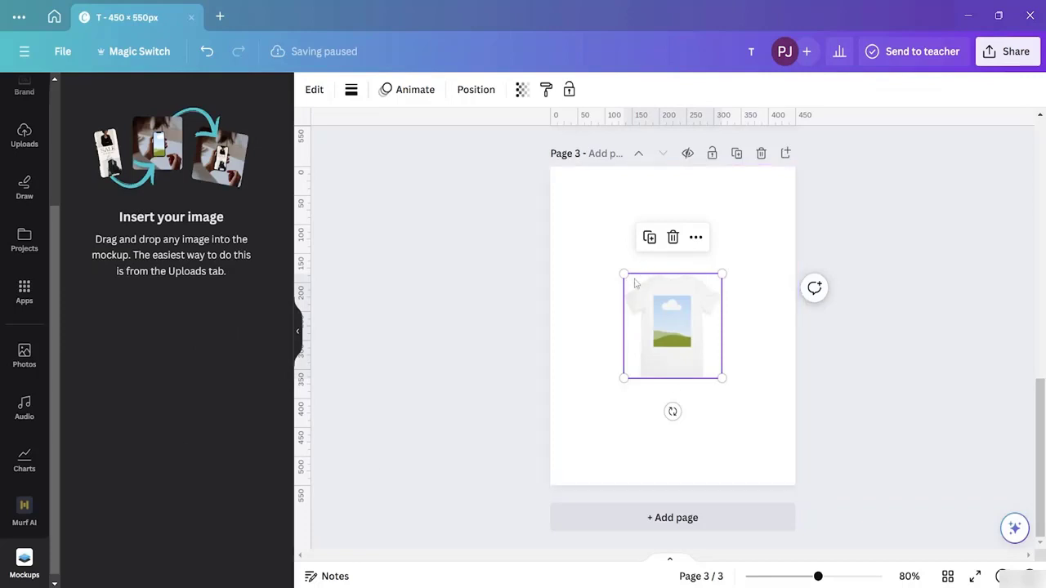
- Enlarge the T-shirt mockup to about the full page height and centre it on page 3
{"action": "left_click_drag", "start_coordinate": [563, 215], "coordinate": [533, 176]}
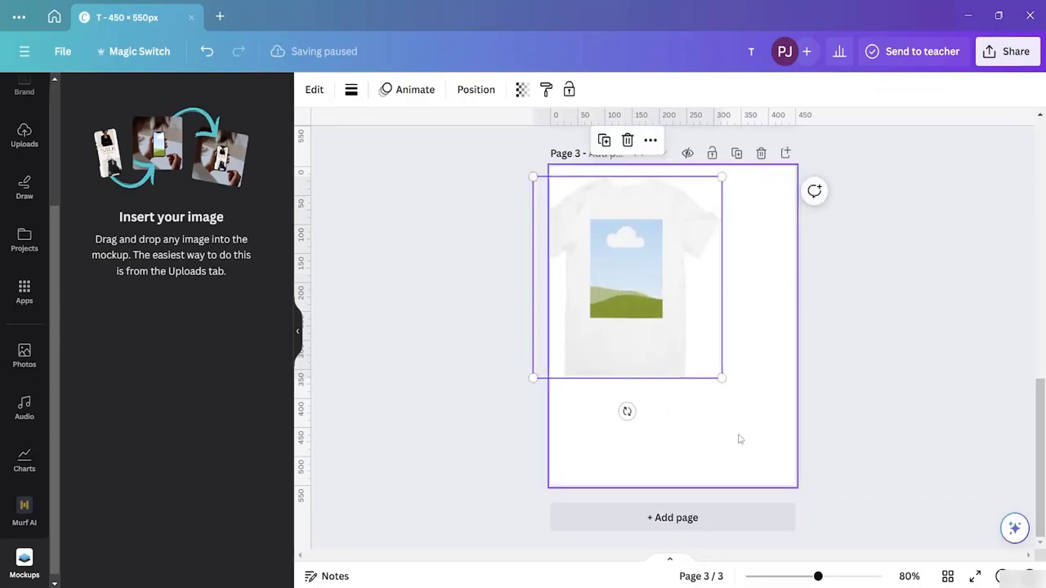
{"action": "left_click_drag", "start_coordinate": [727, 381], "coordinate": [833, 496]}
{"action": "left_click_drag", "start_coordinate": [733, 344], "coordinate": [721, 335]}
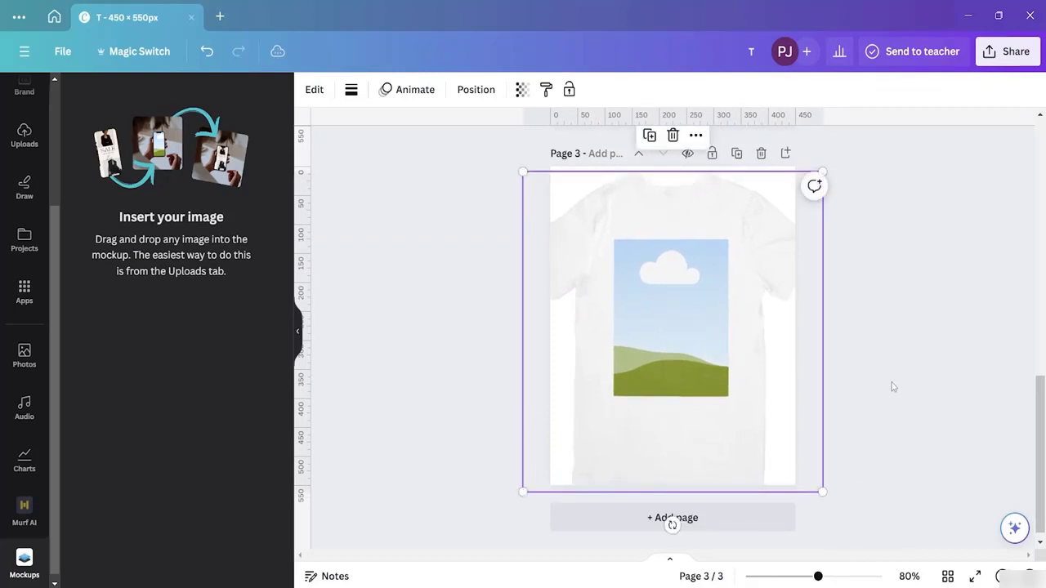
- Fill the T-shirt mockup's print area with the uploaded PARADISE image and open the mockup's edit settings
{"action": "scroll", "coordinate": [311, 261], "scroll_direction": "up", "scroll_amount": 3}
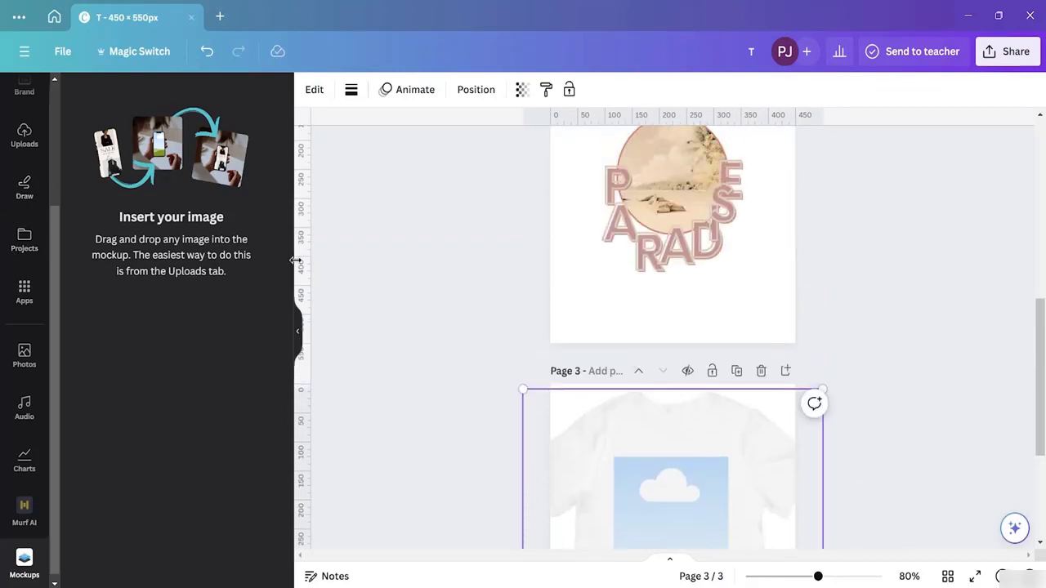
{"action": "left_click", "coordinate": [25, 135]}
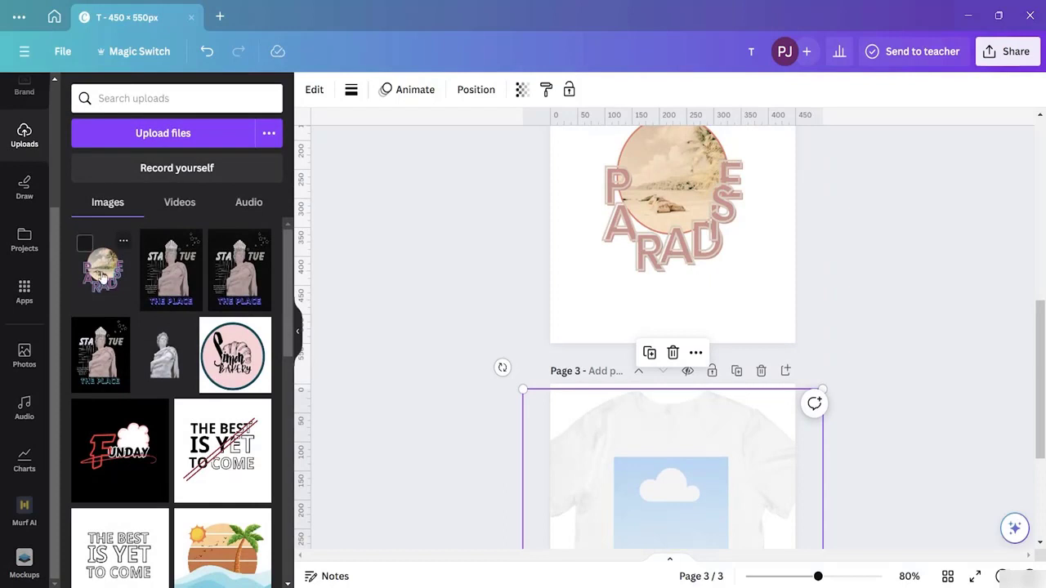
{"action": "left_click_drag", "start_coordinate": [102, 278], "coordinate": [695, 500]}
{"action": "scroll", "coordinate": [697, 411], "scroll_direction": "down", "scroll_amount": 2}
{"action": "scroll", "coordinate": [697, 411], "scroll_direction": "down", "scroll_amount": 4}
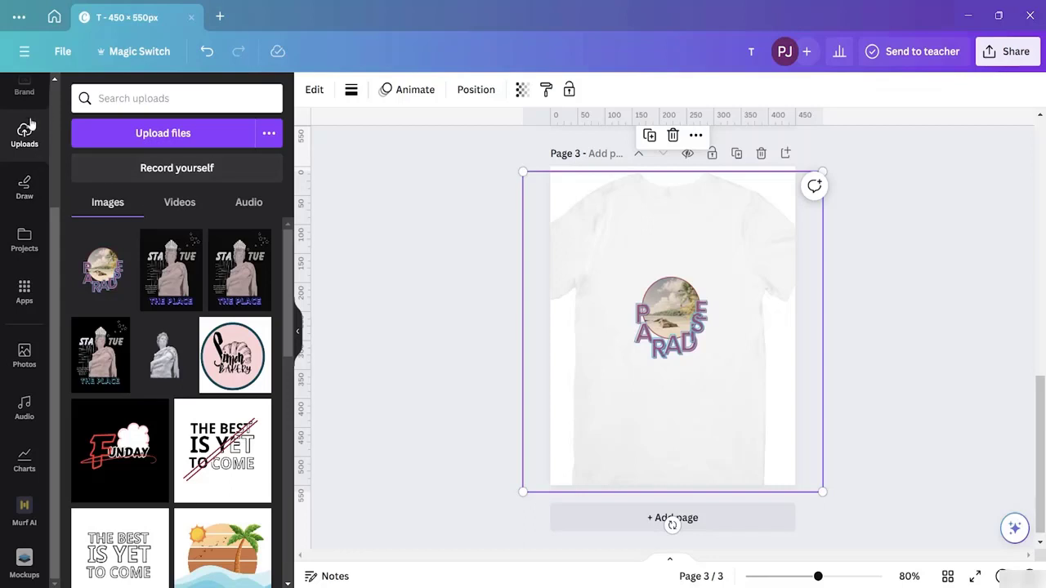
{"action": "left_click", "coordinate": [313, 89]}
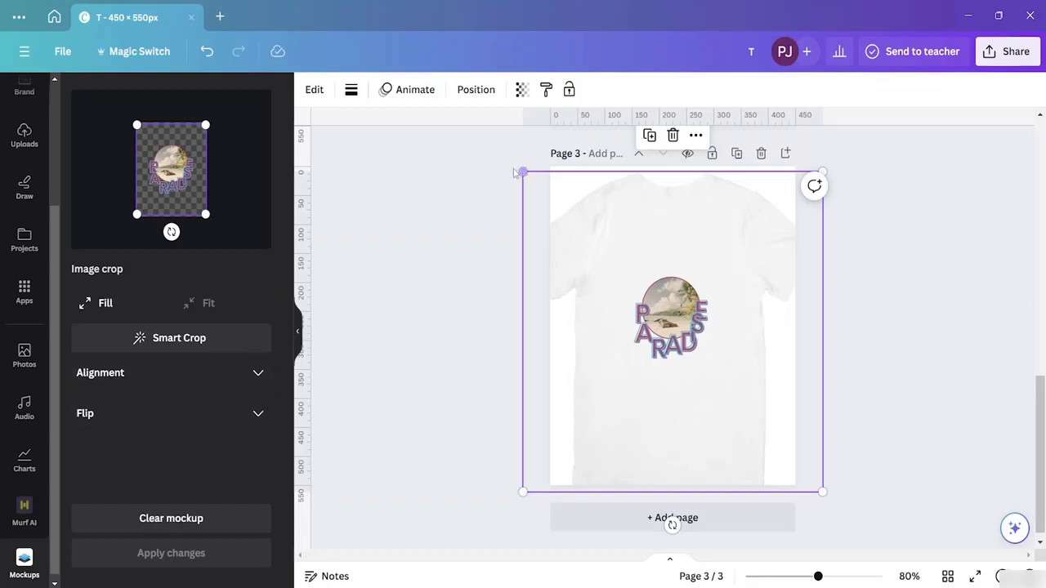
- Enlarge the T-shirt mockup well beyond the page edges and reposition it so the print sits near the page centre
{"action": "left_click_drag", "start_coordinate": [524, 172], "coordinate": [478, 123]}
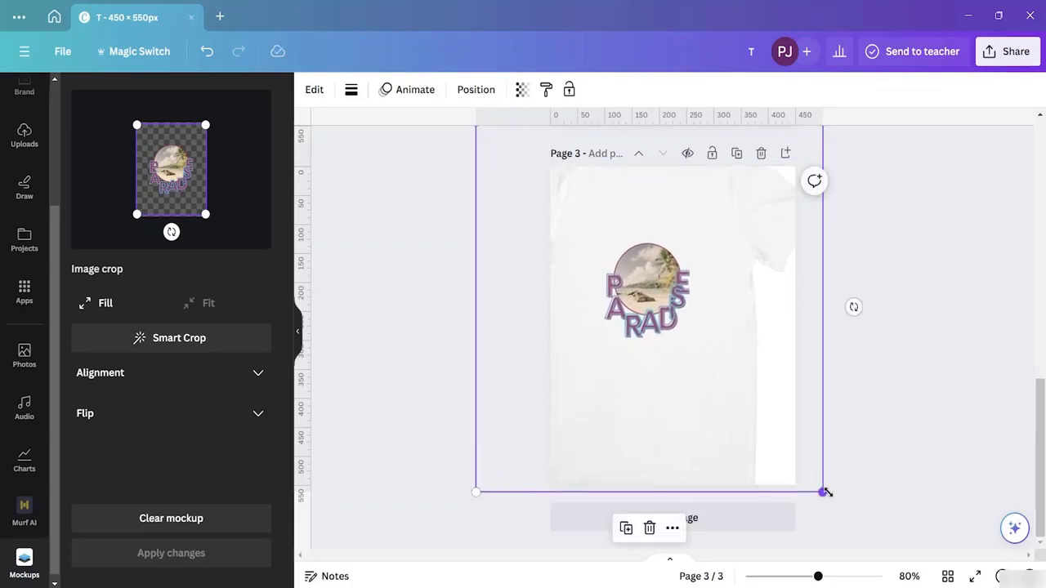
{"action": "left_click_drag", "start_coordinate": [822, 490], "coordinate": [901, 552]}
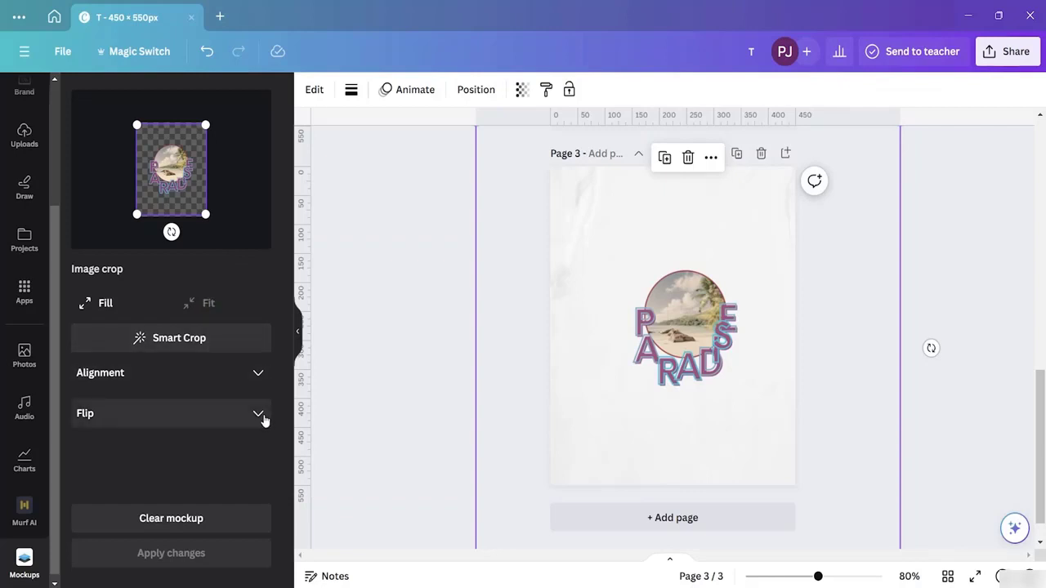
{"action": "left_click_drag", "start_coordinate": [682, 319], "coordinate": [656, 299]}
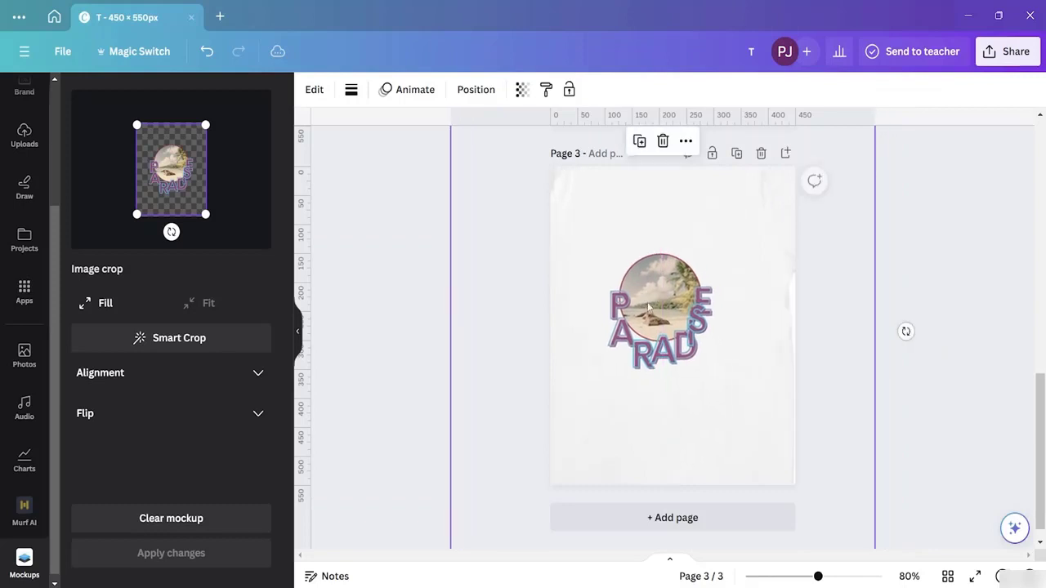
{"action": "scroll", "coordinate": [717, 309], "scroll_direction": "up", "scroll_amount": 3}
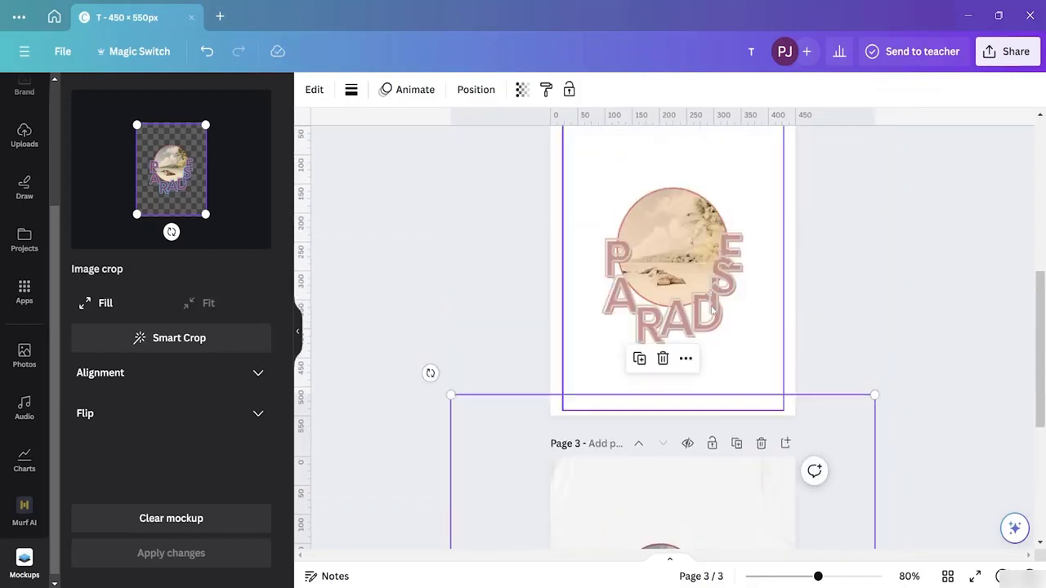
{"action": "scroll", "coordinate": [717, 309], "scroll_direction": "down", "scroll_amount": 3}
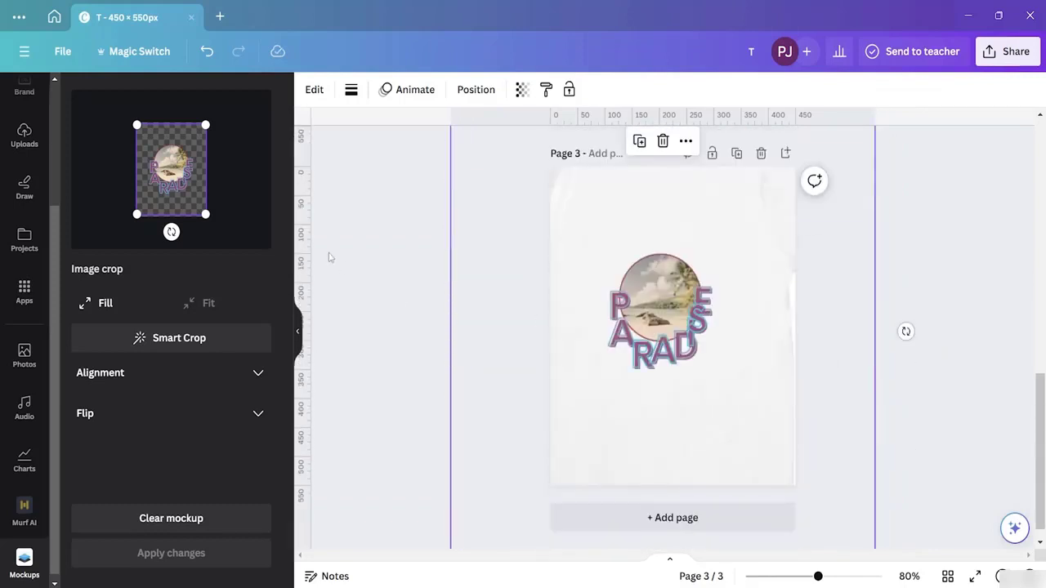
- Enlarge the PARADISE image within the mockup's crop area, recentre it and apply the changes to the T-shirt
{"action": "left_click_drag", "start_coordinate": [205, 213], "coordinate": [227, 239]}
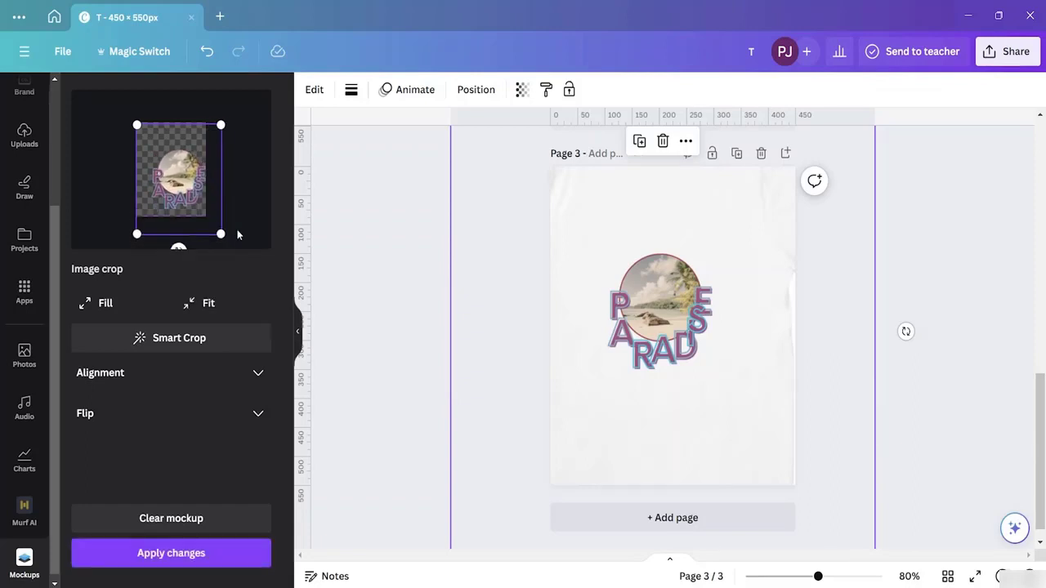
{"action": "left_click_drag", "start_coordinate": [192, 182], "coordinate": [186, 175]}
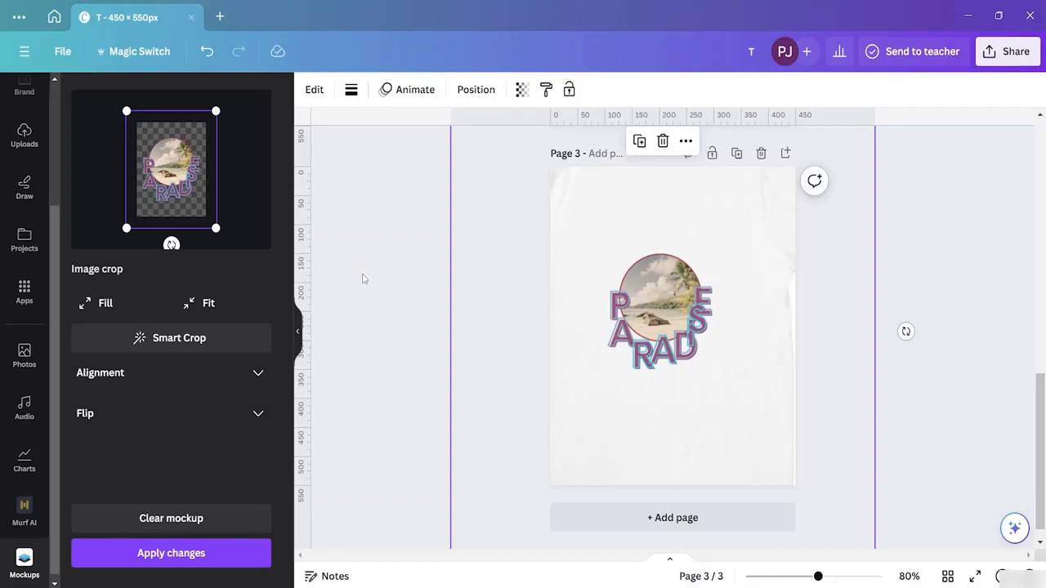
{"action": "left_click", "coordinate": [196, 558]}
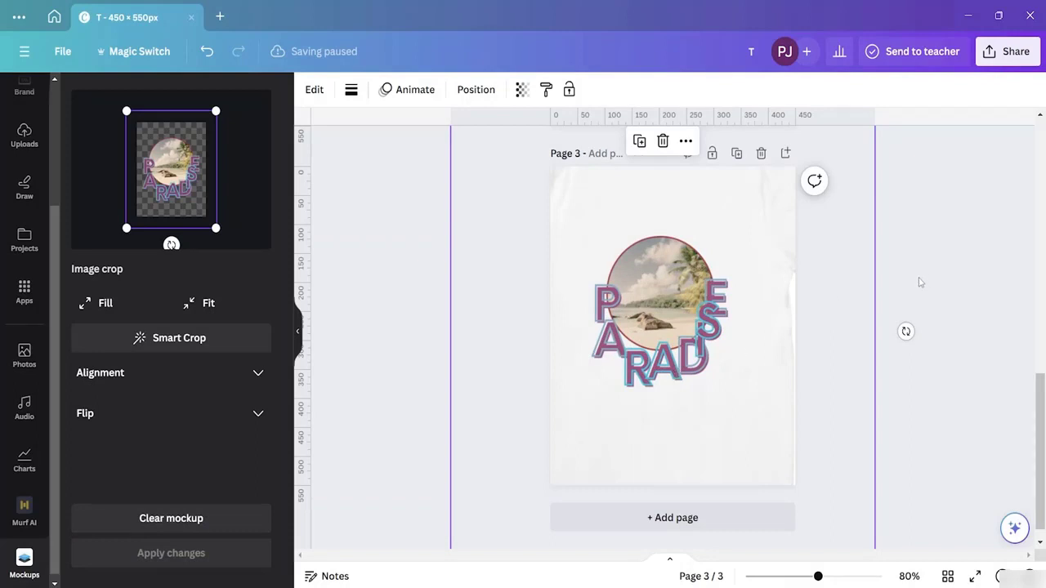
- Shrink the T-shirt mockup to slightly wider than the page and centre it on page 3 so the whole shirt shows
{"action": "scroll", "coordinate": [920, 282], "scroll_direction": "down", "scroll_amount": 5}
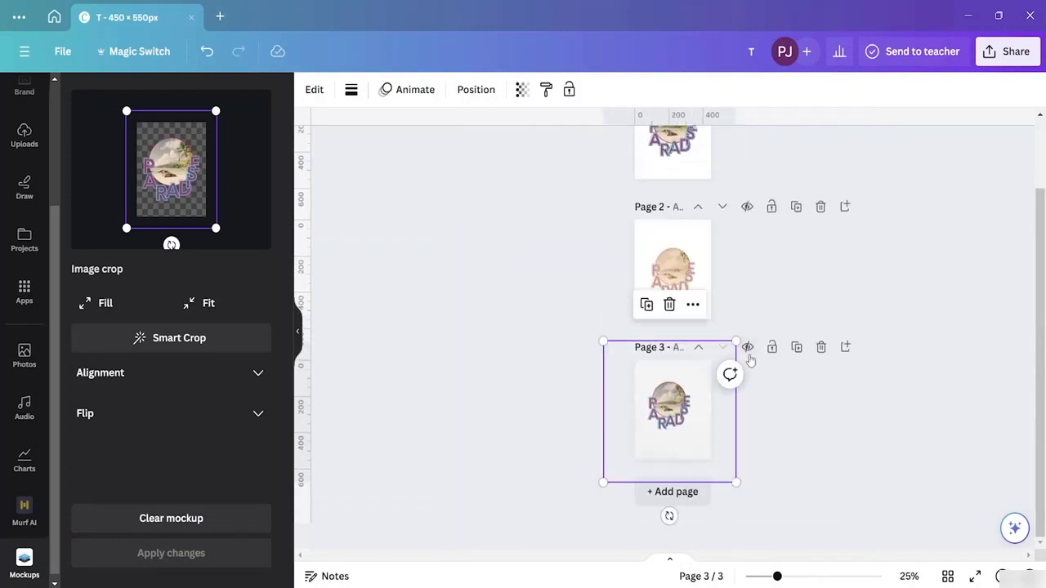
{"action": "left_click_drag", "start_coordinate": [735, 482], "coordinate": [697, 446]}
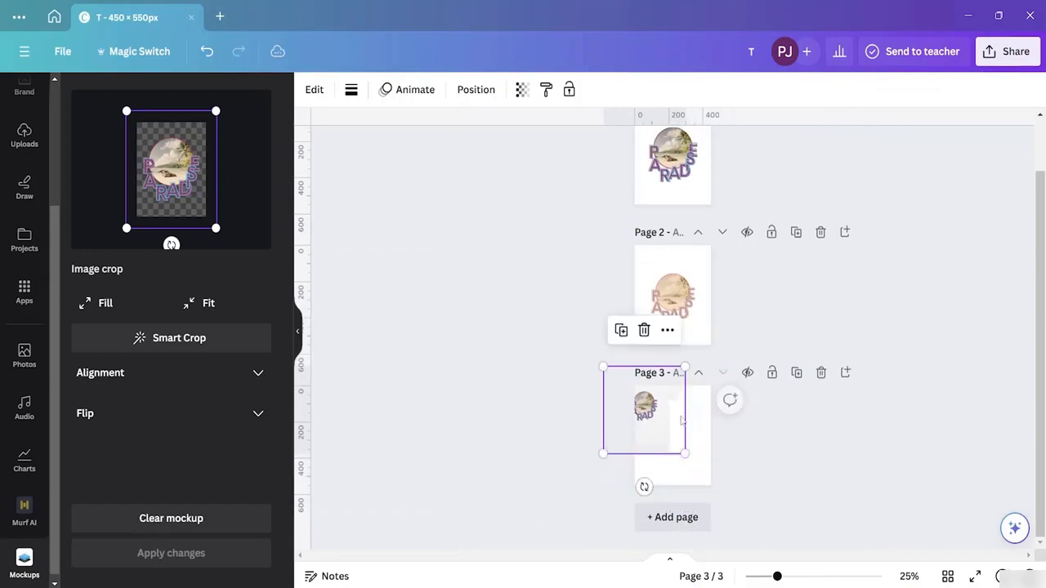
{"action": "left_click_drag", "start_coordinate": [662, 415], "coordinate": [691, 441]}
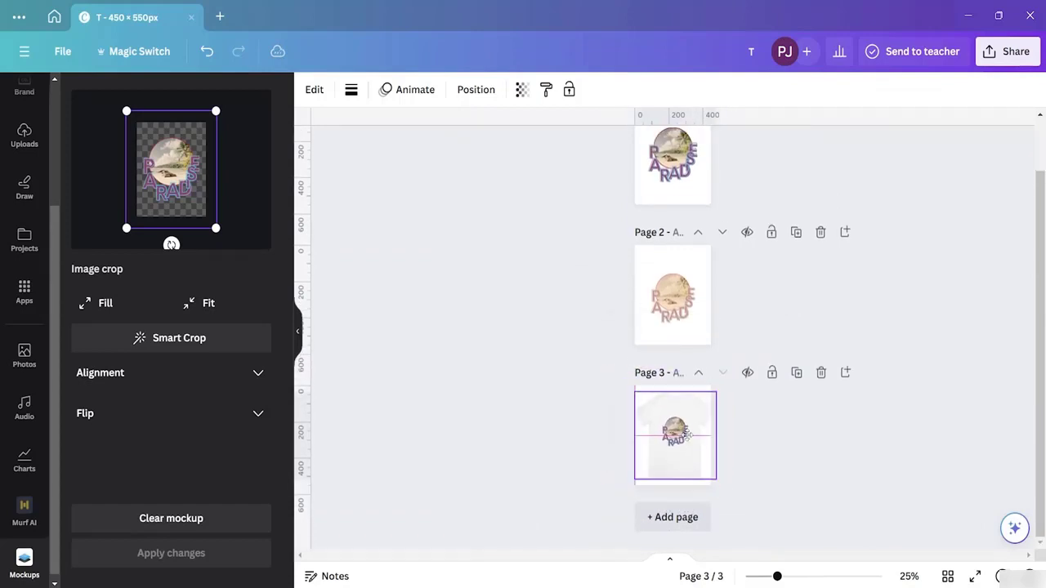
{"action": "scroll", "coordinate": [721, 438], "scroll_direction": "up", "scroll_amount": 2}
{"action": "scroll", "coordinate": [721, 439], "scroll_direction": "up", "scroll_amount": 1}
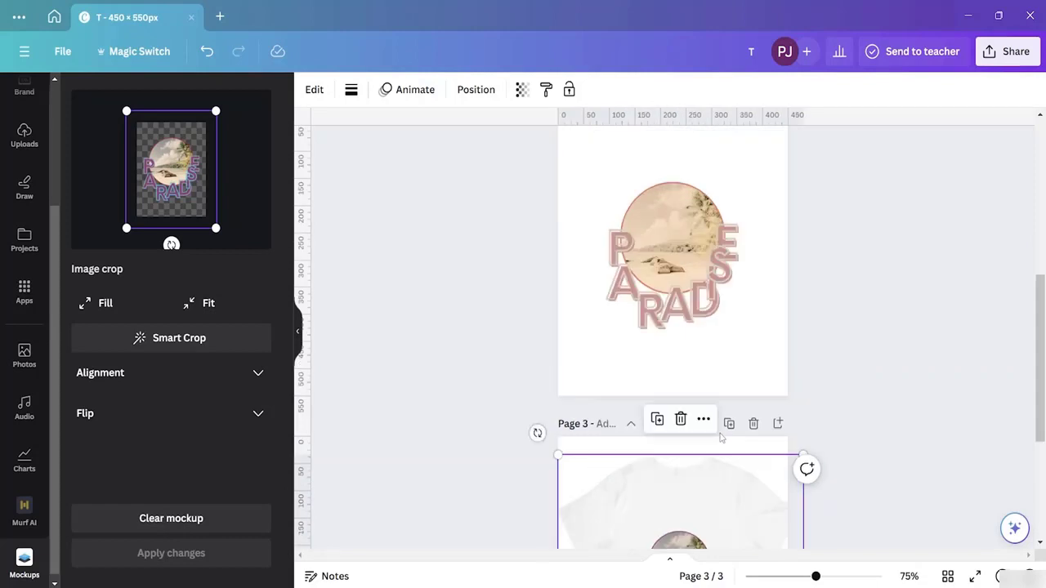
{"action": "scroll", "coordinate": [864, 405], "scroll_direction": "down", "scroll_amount": 3}
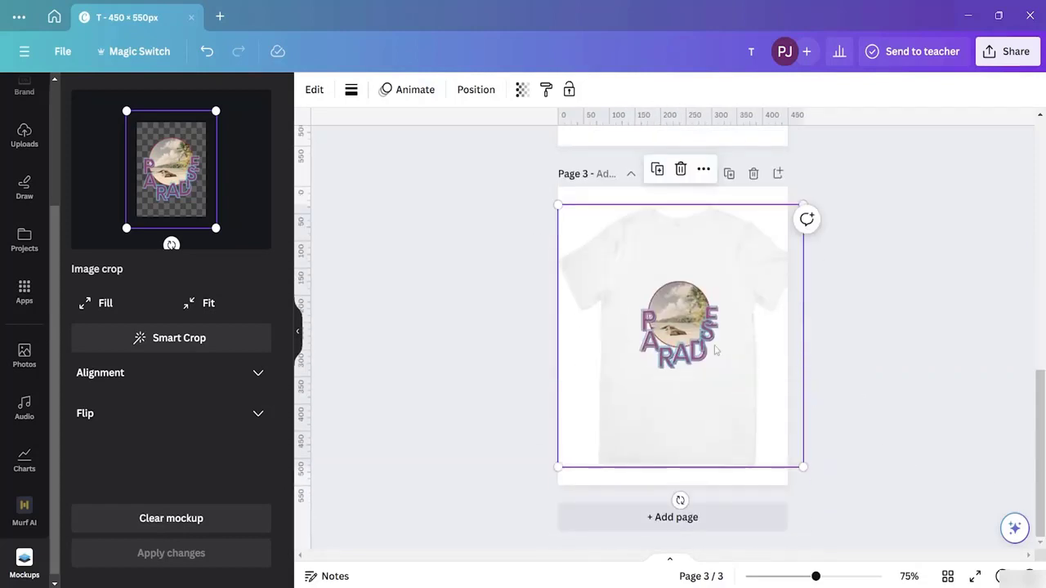
- Download all three pages as PNG at size 1 with a transparent background
{"action": "left_click", "coordinate": [1020, 62]}
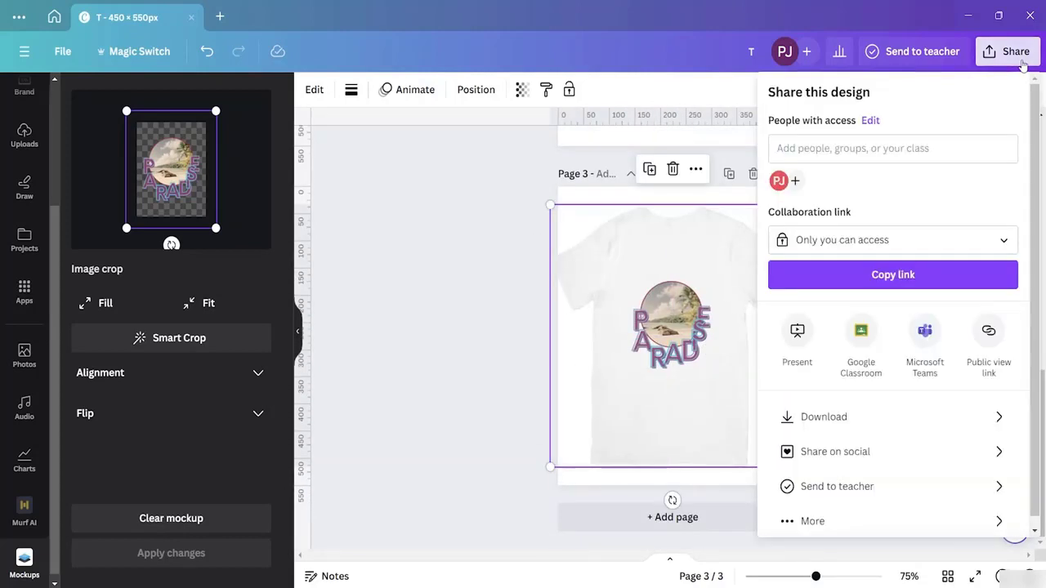
{"action": "left_click", "coordinate": [826, 418]}
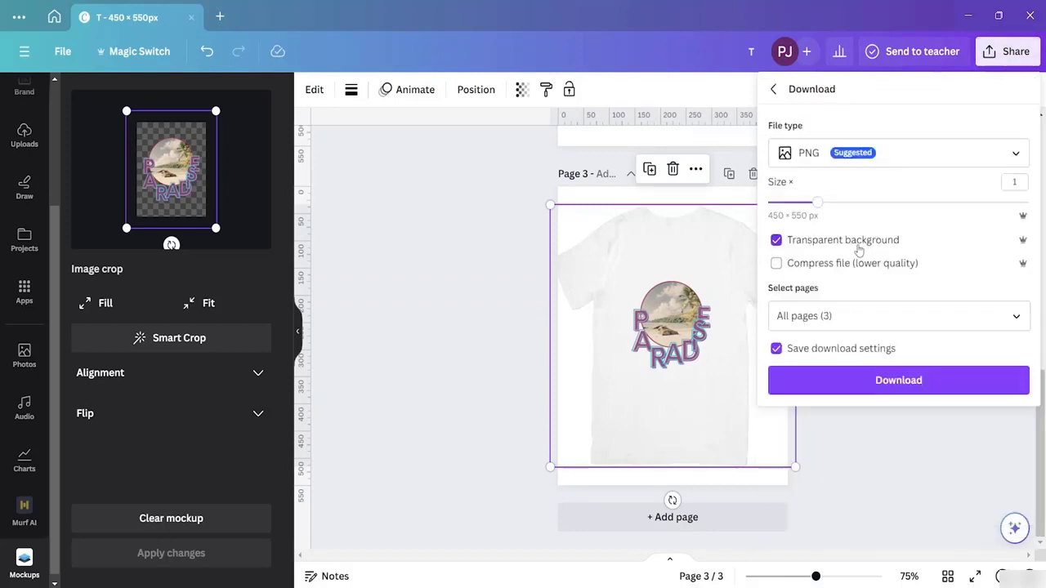
{"action": "left_click", "coordinate": [851, 378]}
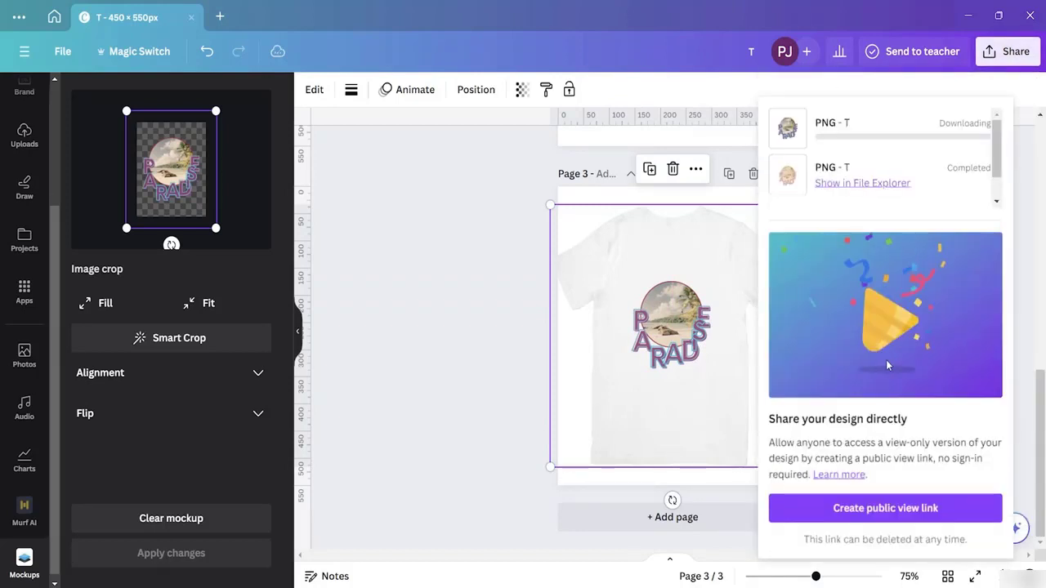